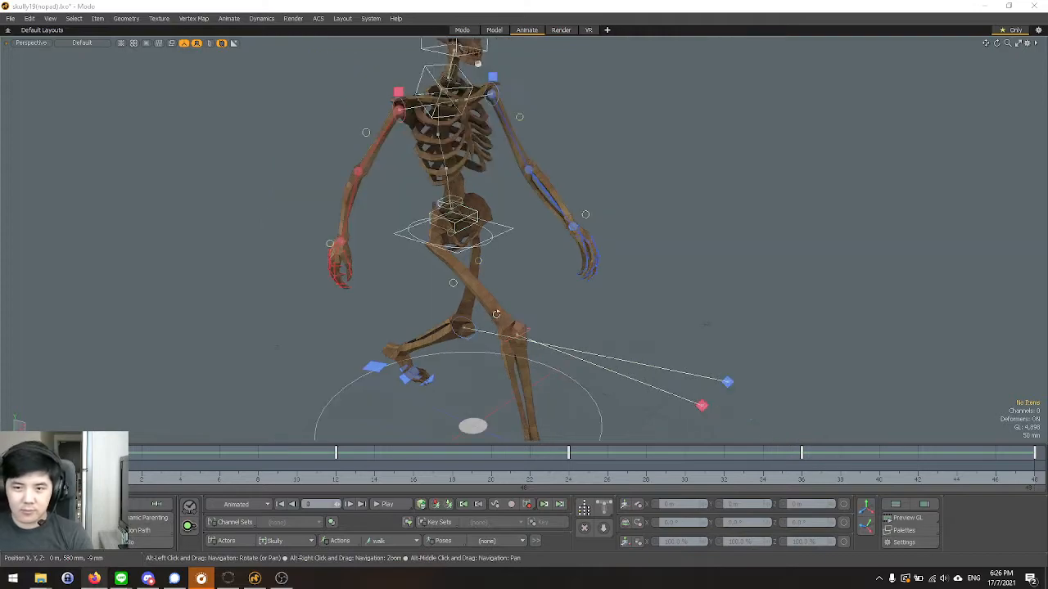
# Play the skeleton's walk cycle in the perspective view and examine it from several angles.
pyautogui.keyDown('alt'); pyautogui.moveTo(494, 398); pyautogui.dragTo(362, 257); pyautogui.keyUp('alt')
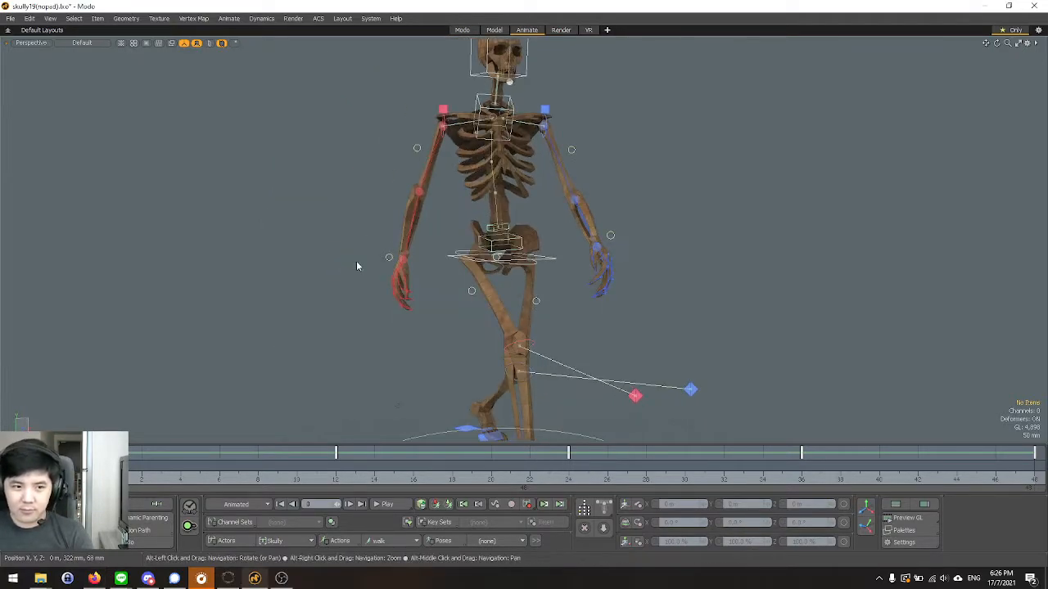
pyautogui.keyDown('alt'); pyautogui.moveTo(312, 233); pyautogui.dragTo(336, 268); pyautogui.keyUp('alt')
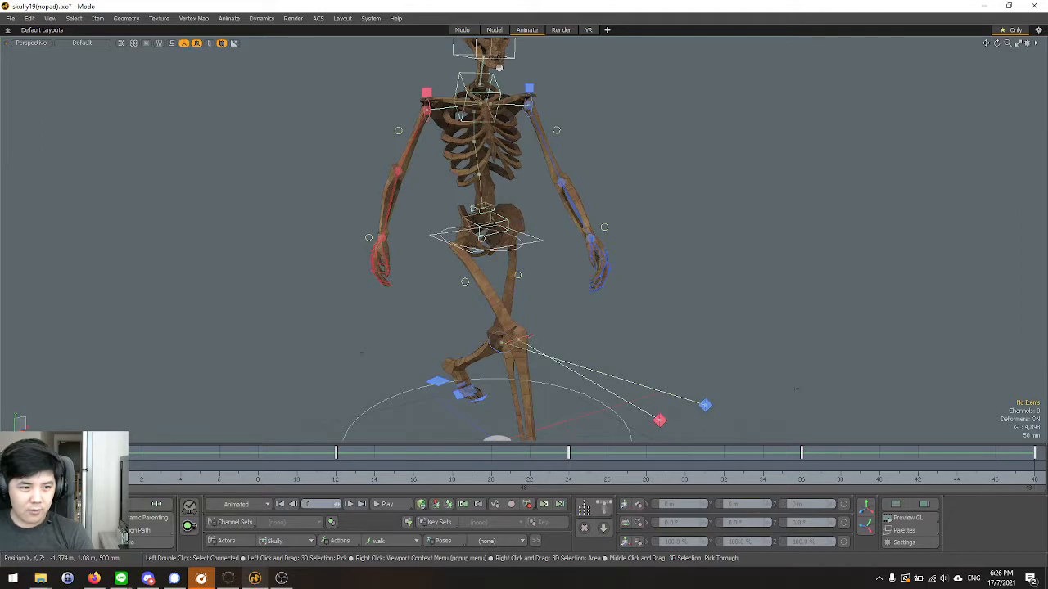
pyautogui.keyDown('alt'); pyautogui.moveTo(279, 317); pyautogui.dragTo(366, 308); pyautogui.keyUp('alt')
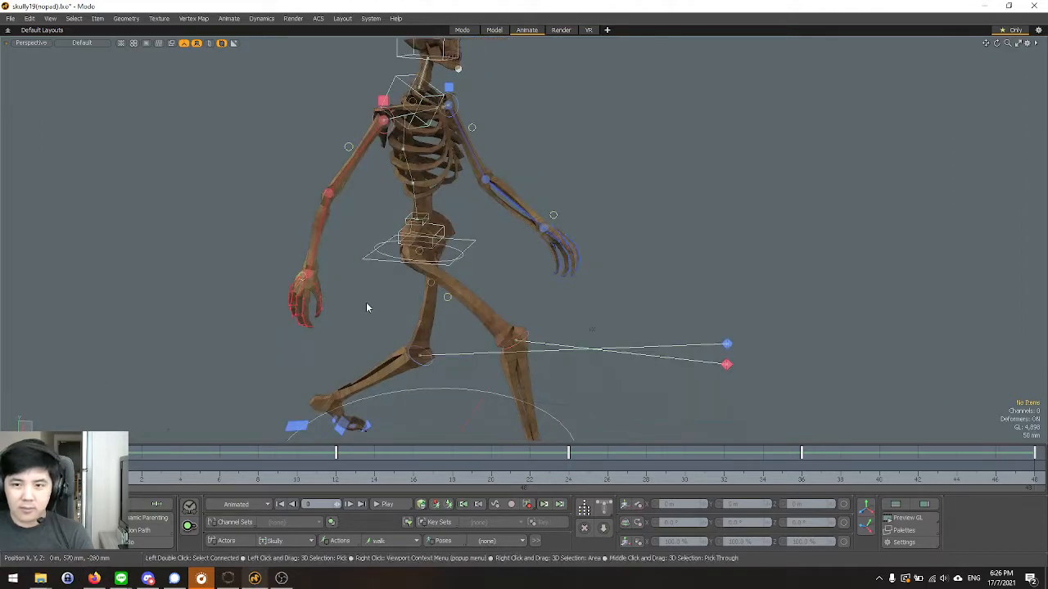
pyautogui.keyDown('alt'); pyautogui.moveTo(650, 299); pyautogui.dragTo(425, 258); pyautogui.keyUp('alt')
pyautogui.scroll(-5, 427, 260)
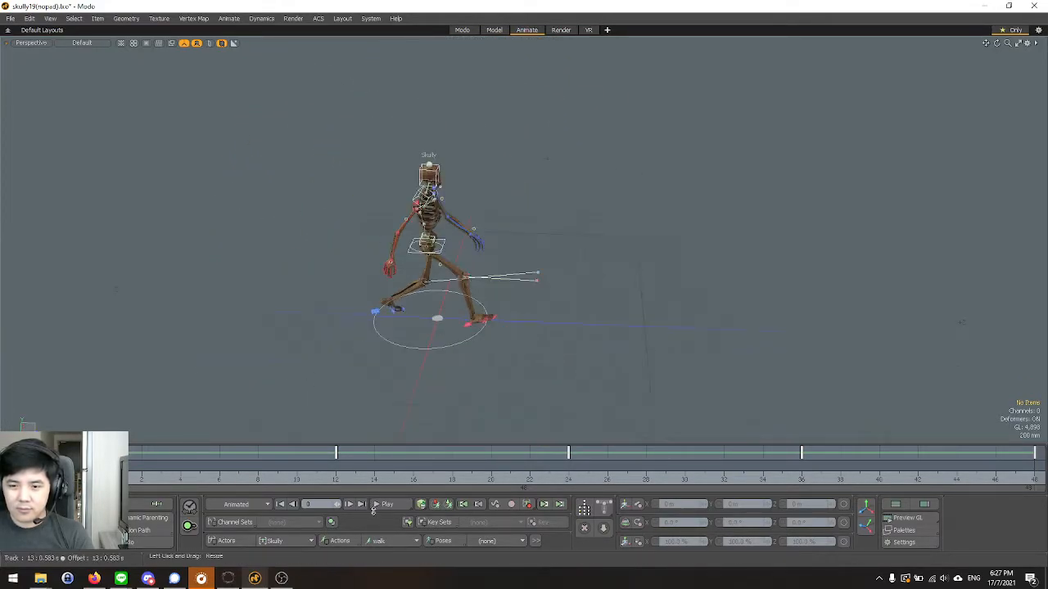
pyautogui.click(385, 508)
pyautogui.keyDown('alt'); pyautogui.moveTo(344, 409); pyautogui.dragTo(587, 346); pyautogui.keyUp('alt')
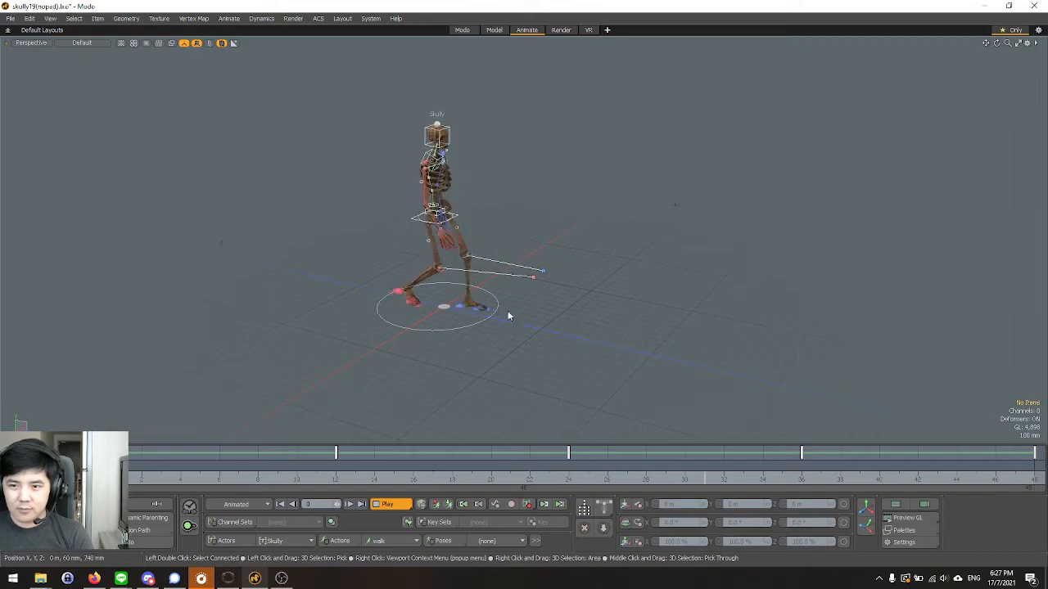
# Watch the running walk cycle from the Right view, then stop playback.
pyautogui.hotkey('ctrl', 'space')
pyautogui.click(550, 298)
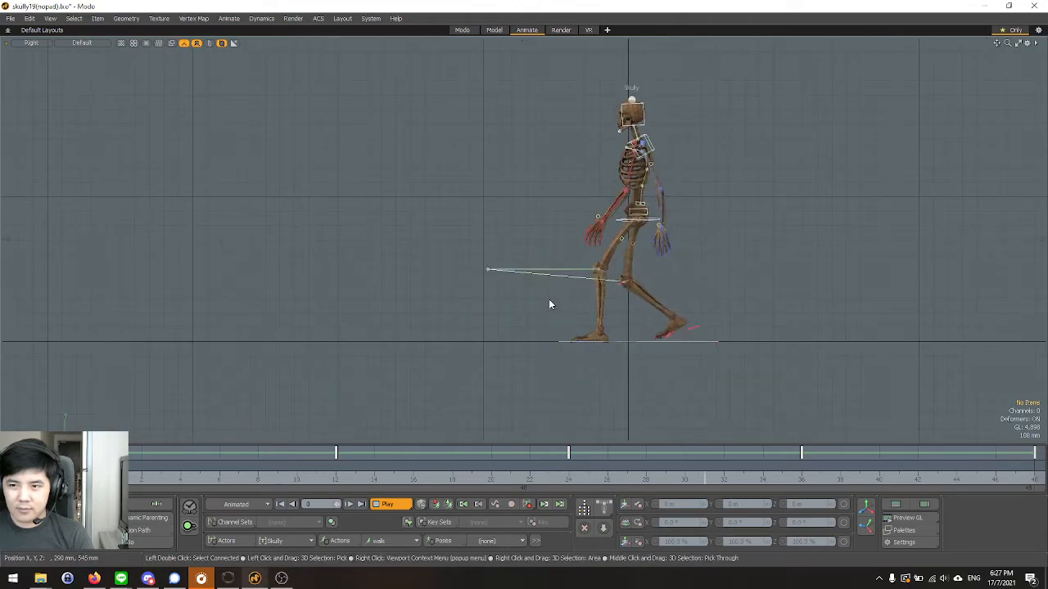
pyautogui.scroll(2, 761, 203)
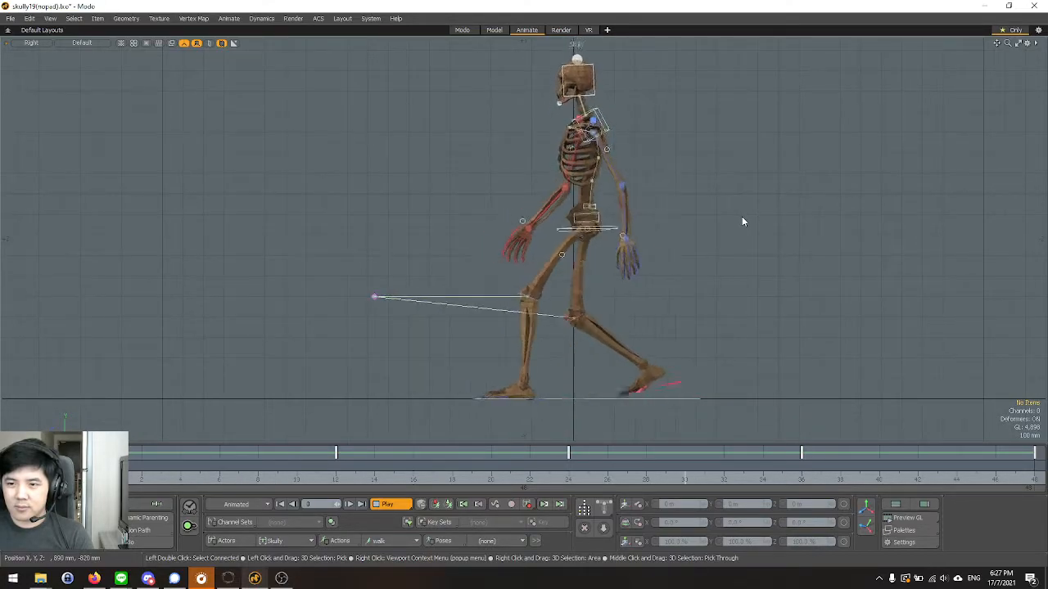
pyautogui.press('Escape')
# Return to the perspective view, select Skully's root control and show the first frame's stride pose.
pyautogui.hotkey('ctrl', 'space')
pyautogui.click(605, 244)
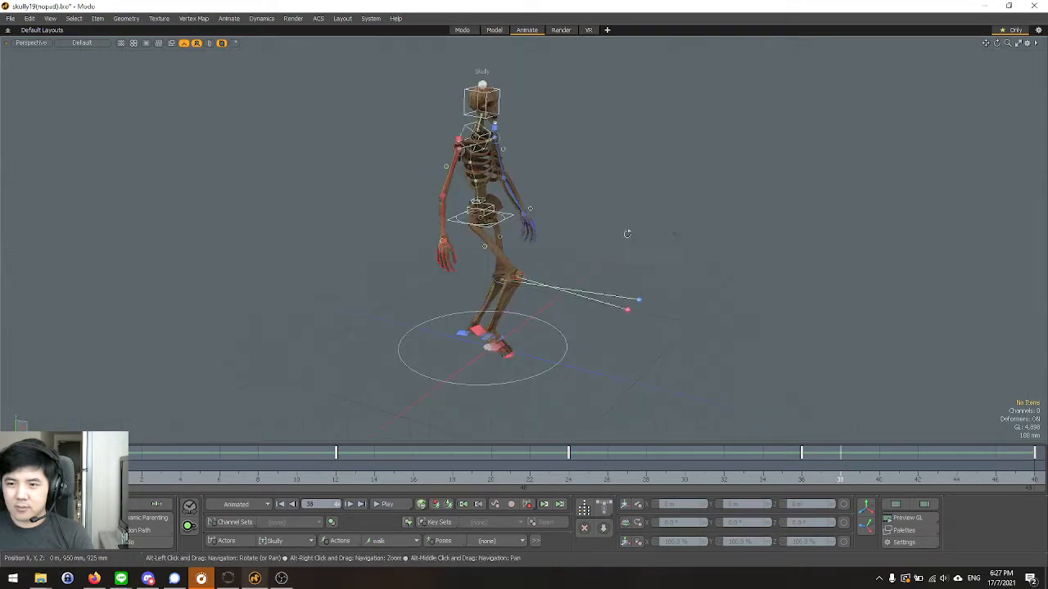
pyautogui.keyDown('alt'); pyautogui.moveTo(627, 231); pyautogui.dragTo(490, 256); pyautogui.keyUp('alt')
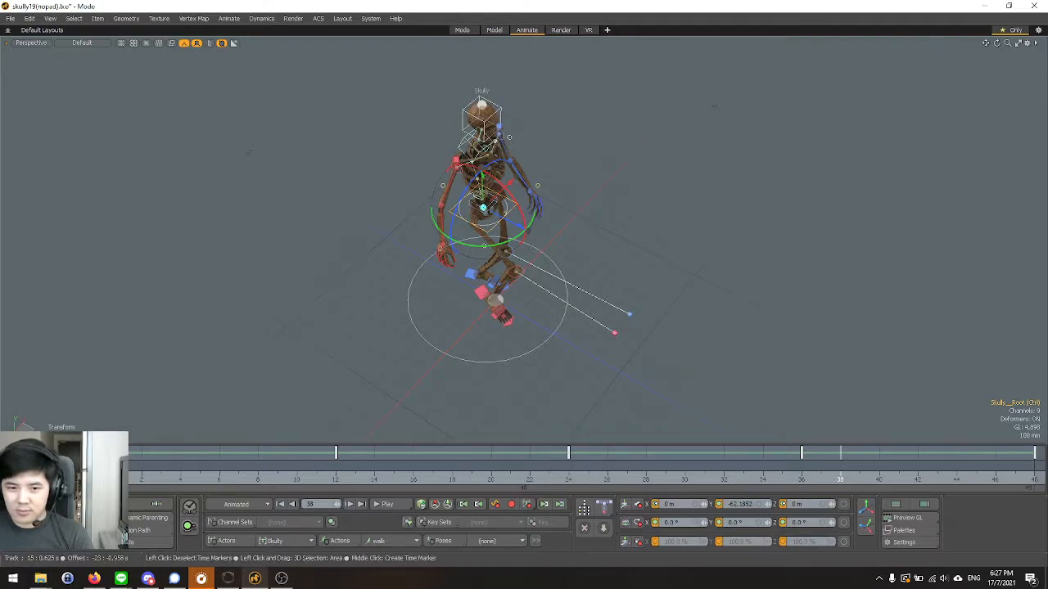
pyautogui.click(103, 474)
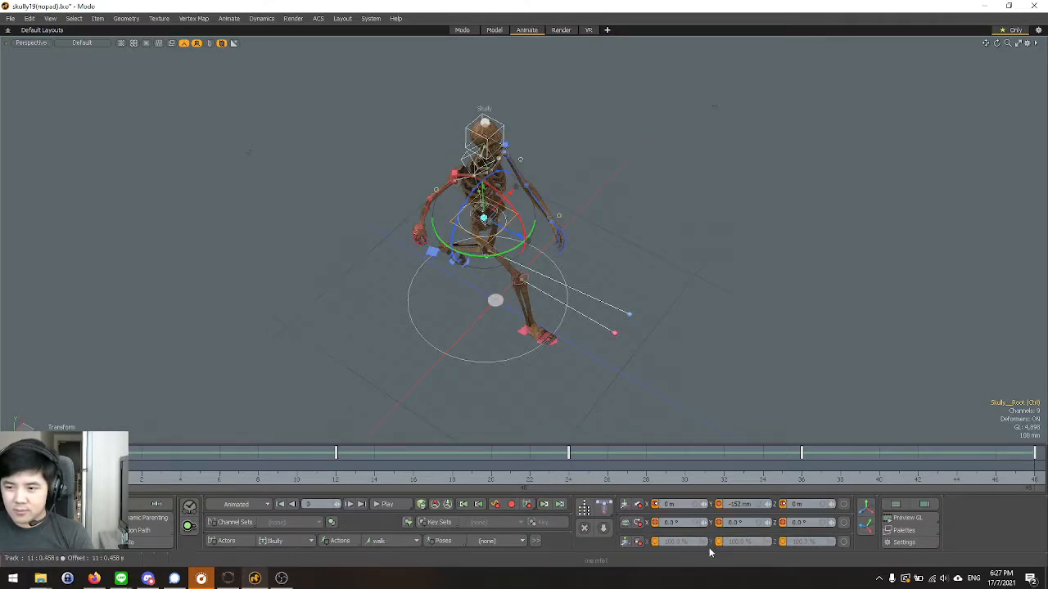
pyautogui.keyDown('alt'); pyautogui.moveTo(524, 389); pyautogui.dragTo(585, 314); pyautogui.keyUp('alt')
pyautogui.scroll(2, 664, 338)
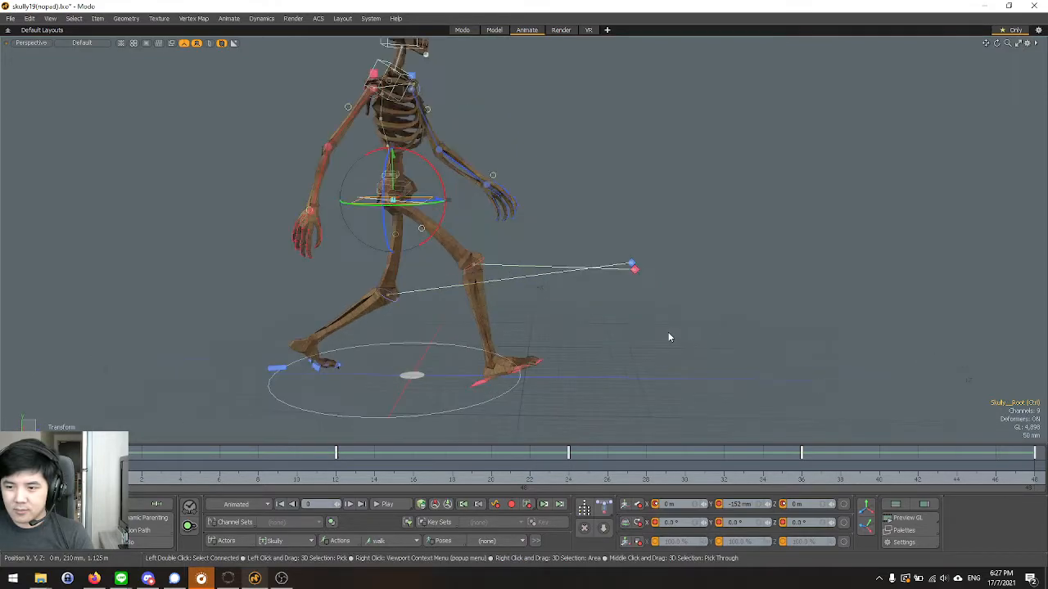
# Compare the walk's key poses at frames 12, 24, 36 and 48 with the pose at the first frame.
pyautogui.click(336, 478)
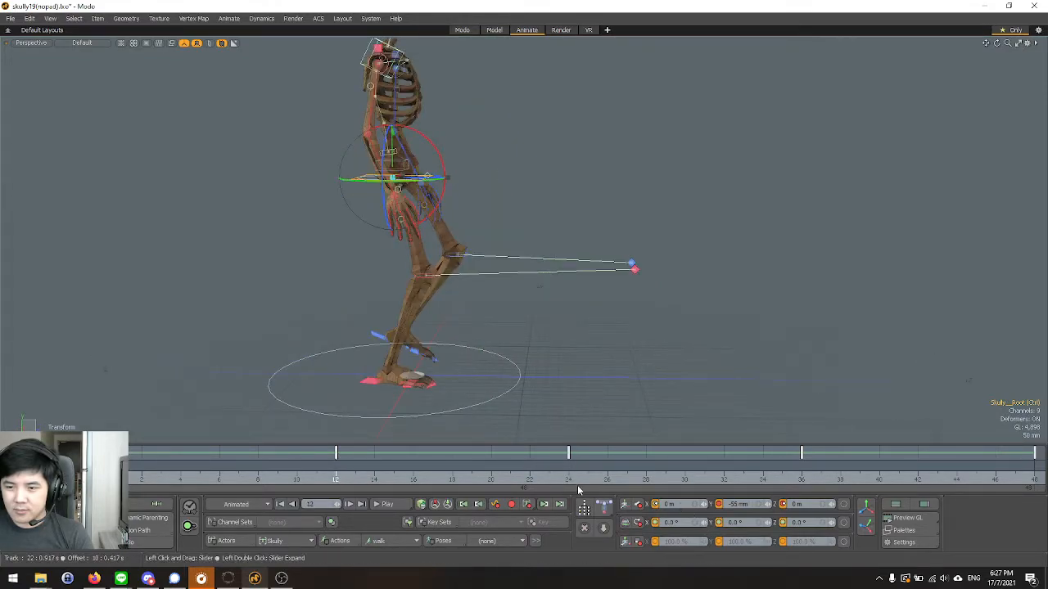
pyautogui.click(569, 481)
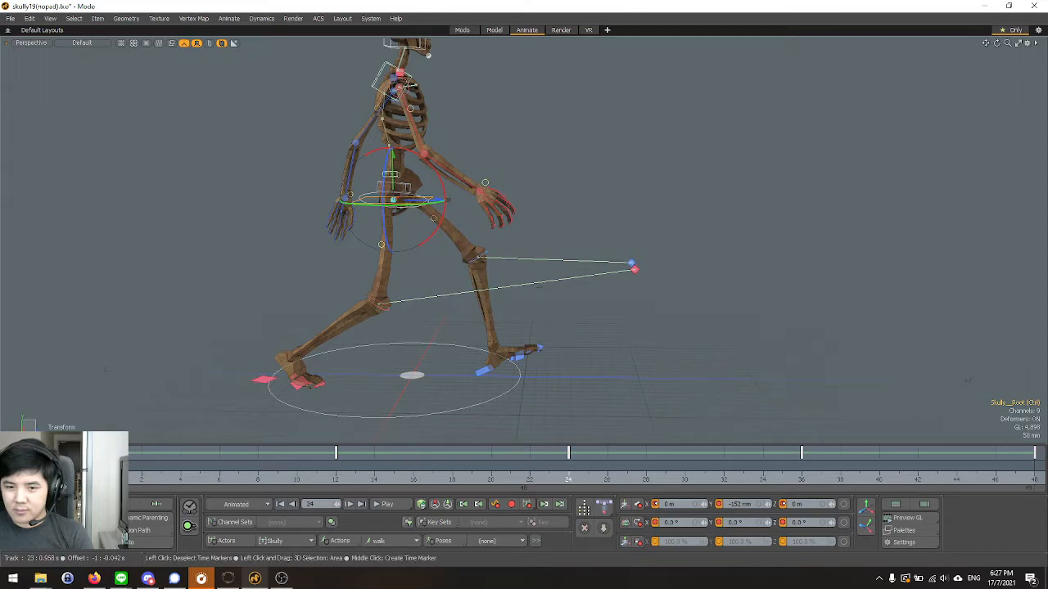
pyautogui.click(103, 480)
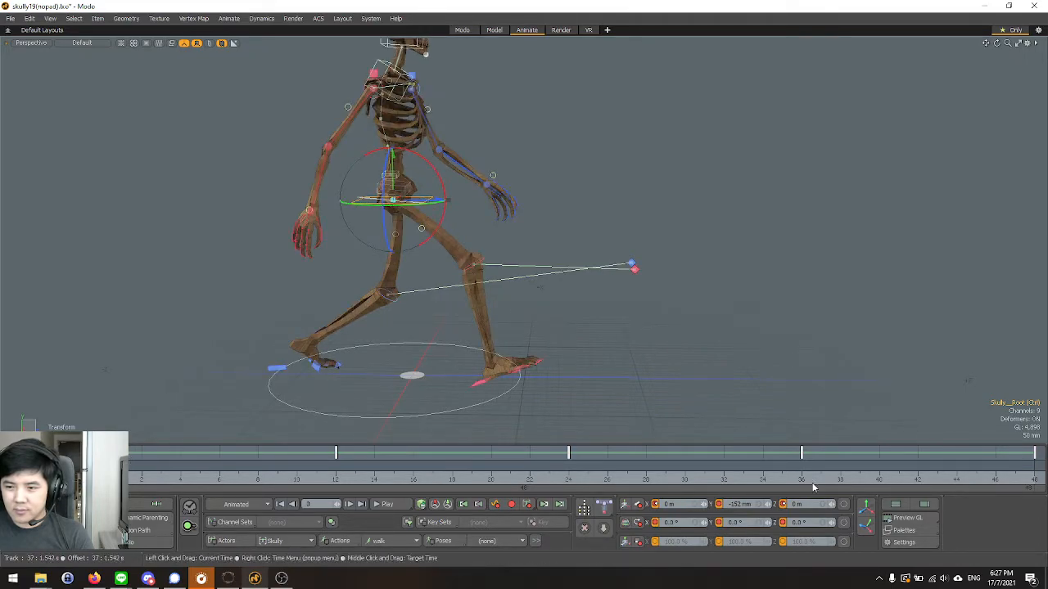
pyautogui.click(806, 481)
pyautogui.click(1035, 481)
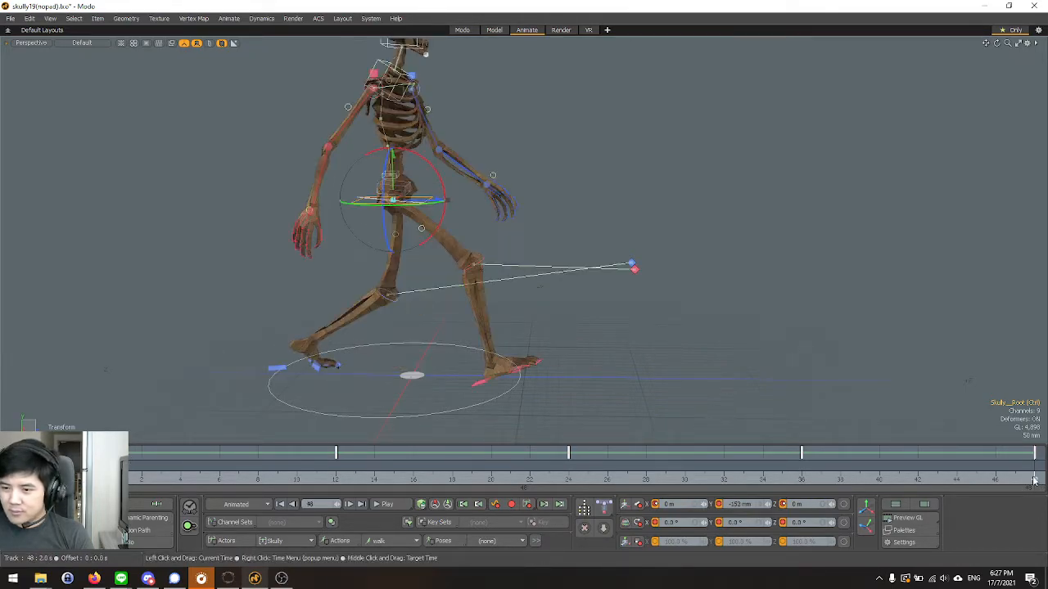
pyautogui.keyDown('alt'); pyautogui.moveTo(586, 348); pyautogui.dragTo(543, 365); pyautogui.keyUp('alt')
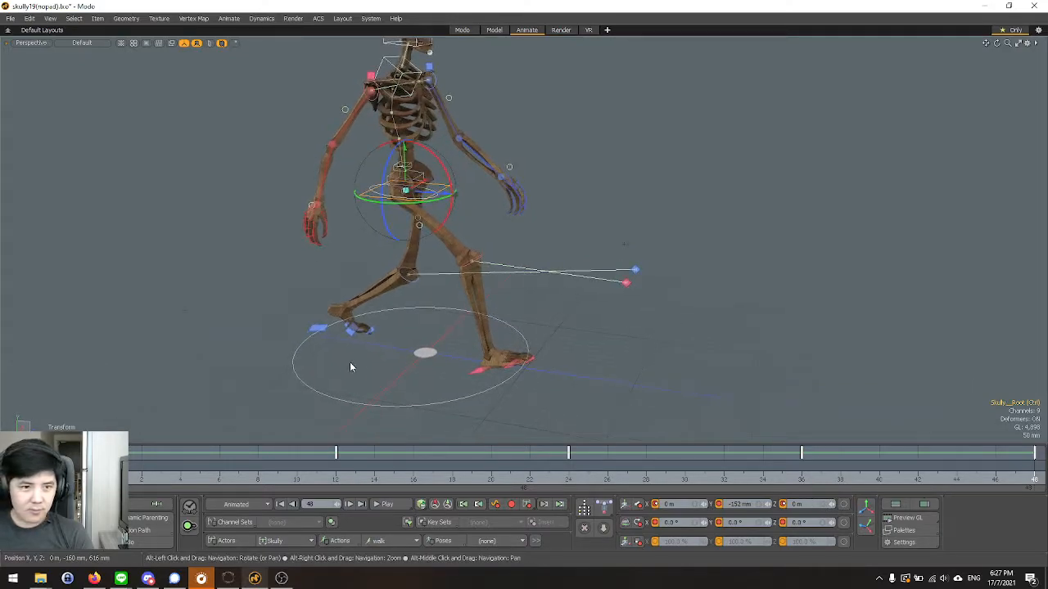
# Replay the walk cycle from the first frame with the root control selected, then stop at frame 31.
pyautogui.click(331, 482)
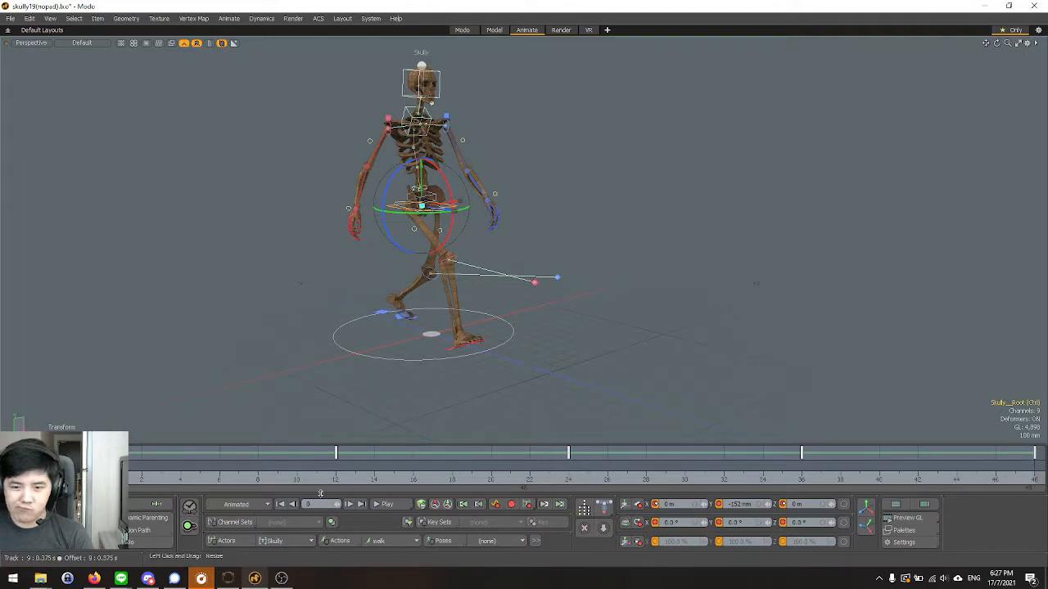
pyautogui.click(391, 504)
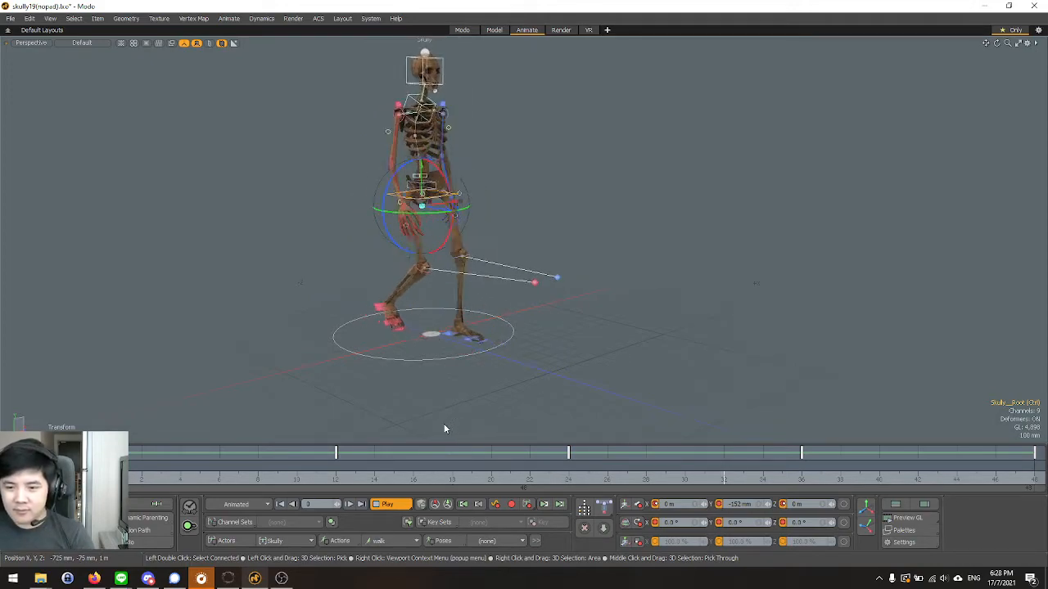
pyautogui.click(387, 505)
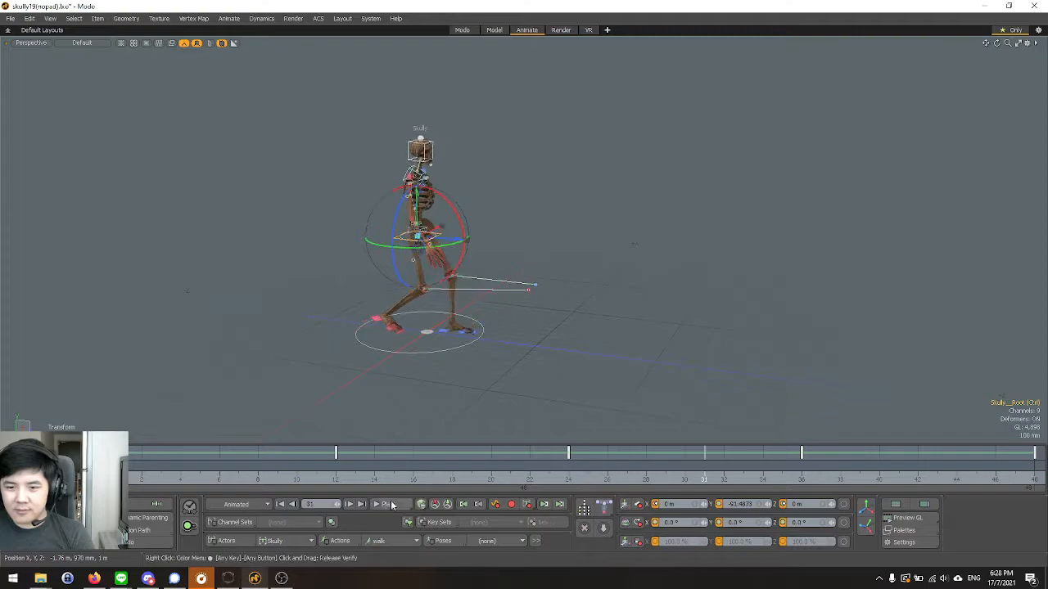
# Examine the paused pose at frame 31 from both sides of the skeleton with nothing selected.
pyautogui.scroll(2, 331, 303)
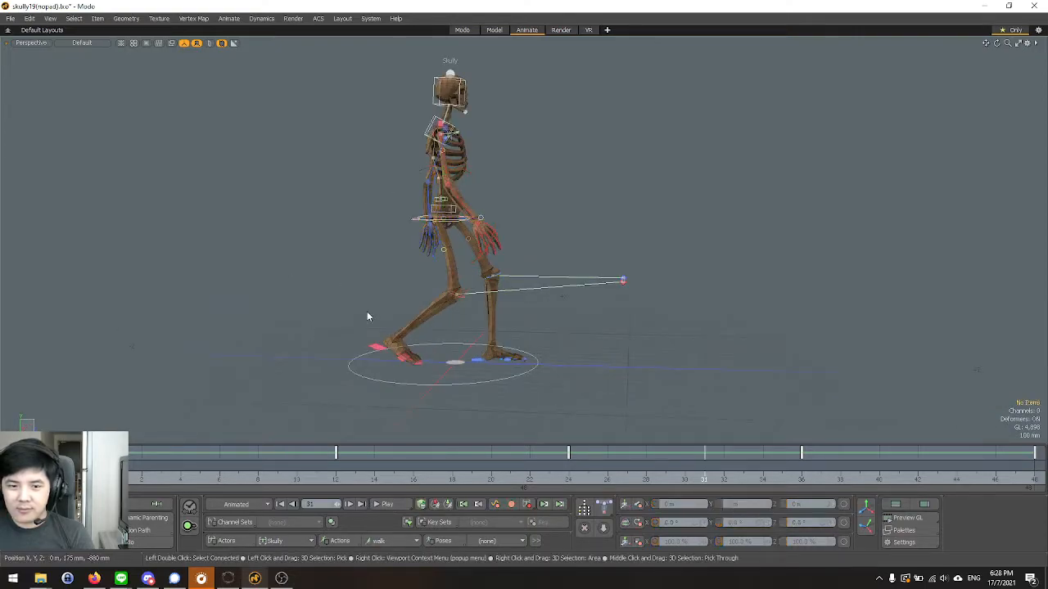
pyautogui.keyDown('alt'); pyautogui.moveTo(342, 323); pyautogui.dragTo(745, 372); pyautogui.keyUp('alt')
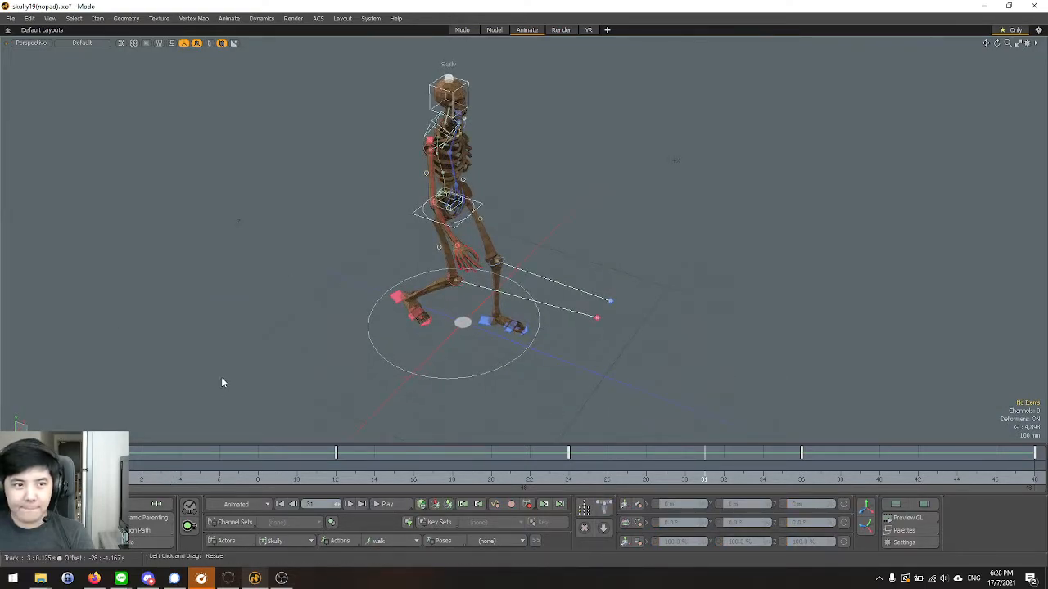
pyautogui.keyDown('alt'); pyautogui.moveTo(218, 388); pyautogui.dragTo(194, 307); pyautogui.keyUp('alt')
pyautogui.keyDown('alt'); pyautogui.moveTo(505, 301); pyautogui.dragTo(542, 327); pyautogui.keyUp('alt')
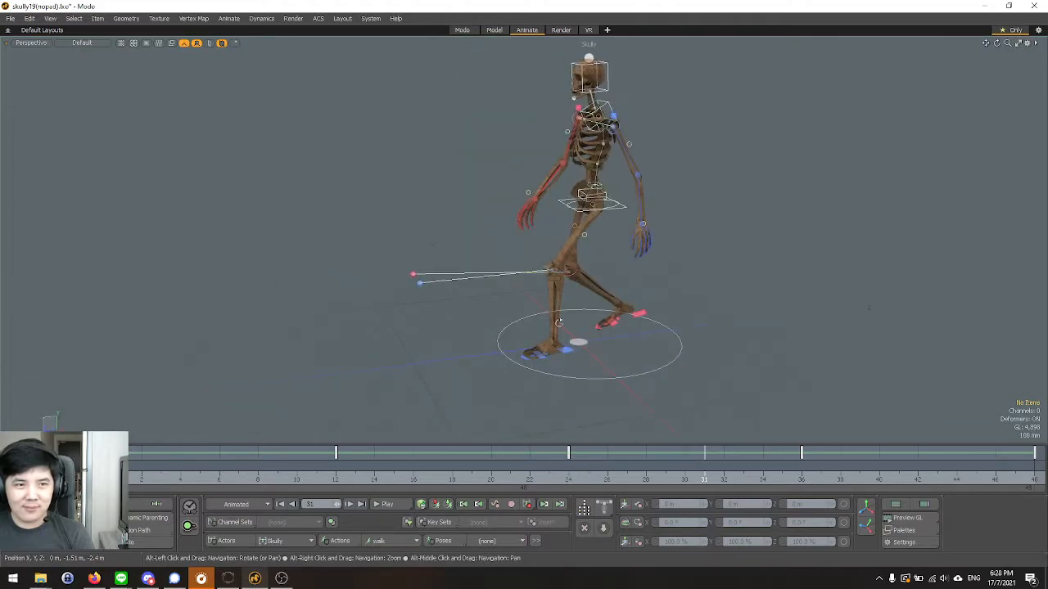
pyautogui.keyDown('alt'); pyautogui.moveTo(599, 268); pyautogui.dragTo(335, 297); pyautogui.keyUp('alt')
# Select the right heel control with the Transform tool, inspect the feet up close, and clear the selection.
pyautogui.click(408, 326)
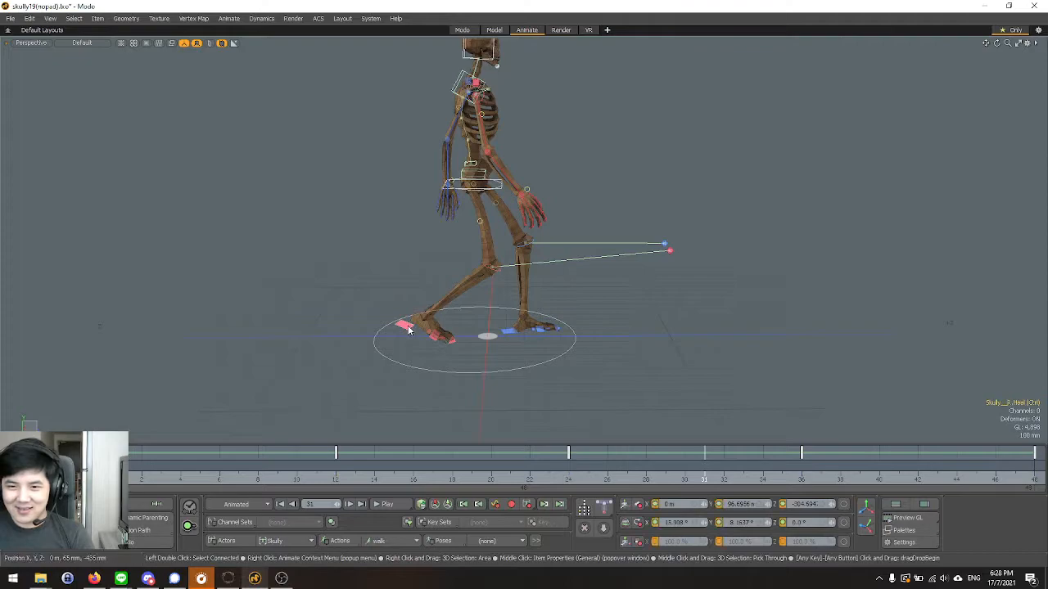
pyautogui.press('y')
pyautogui.scroll(2, 544, 312)
pyautogui.keyDown('alt'); pyautogui.moveTo(546, 313); pyautogui.dragTo(526, 349); pyautogui.keyUp('alt')
pyautogui.scroll(3, 526, 350)
pyautogui.click(674, 346)
pyautogui.keyDown('alt'); pyautogui.moveTo(674, 346); pyautogui.dragTo(475, 246); pyautogui.keyUp('alt')
pyautogui.keyDown('alt'); pyautogui.moveTo(425, 348); pyautogui.dragTo(352, 318); pyautogui.keyUp('alt')
pyautogui.press('Escape')
# Play the walk cycle in the Left view, then stop playback.
pyautogui.hotkey('ctrl', 'space')
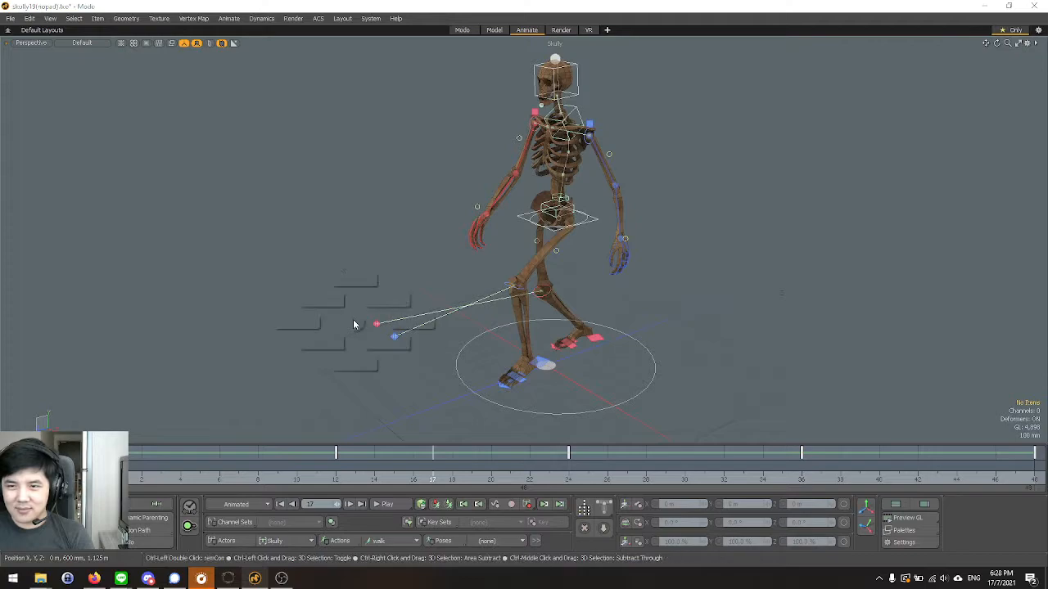
pyautogui.click(296, 321)
pyautogui.scroll(-3, 408, 295)
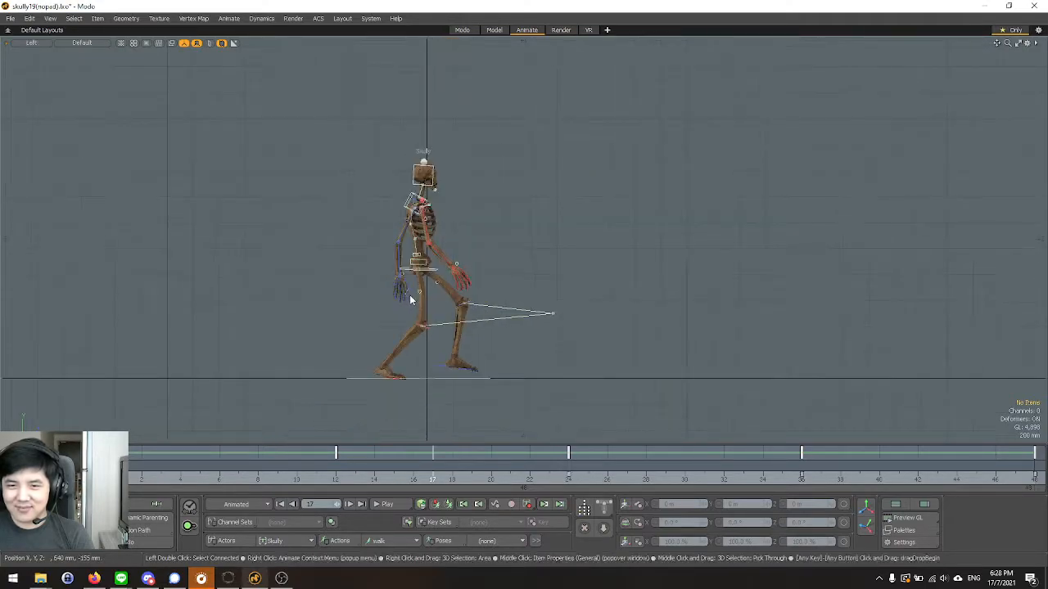
pyautogui.scroll(3, 399, 427)
pyautogui.press('space')
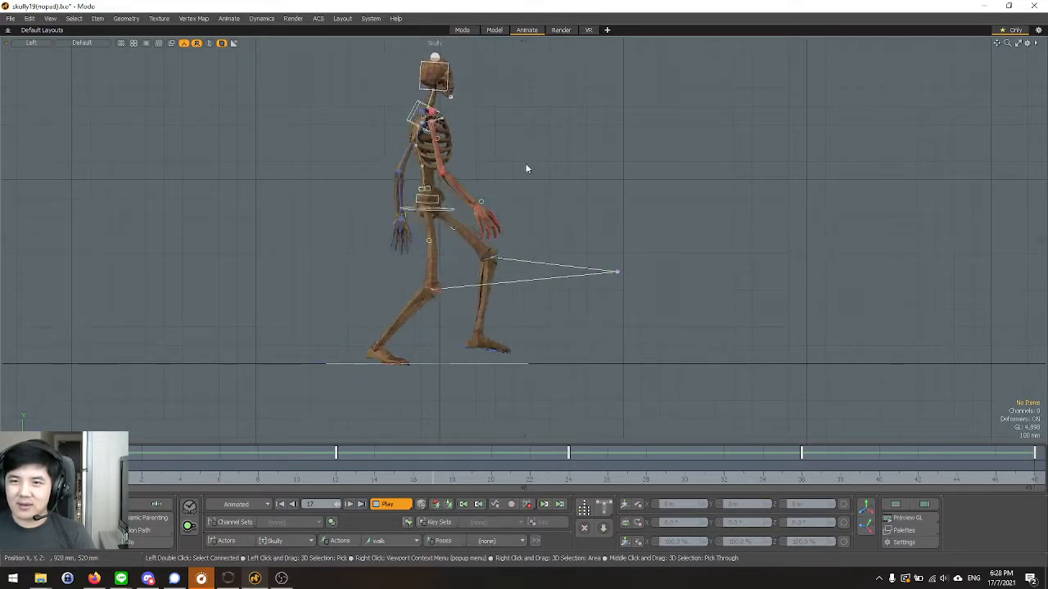
pyautogui.press('Escape')
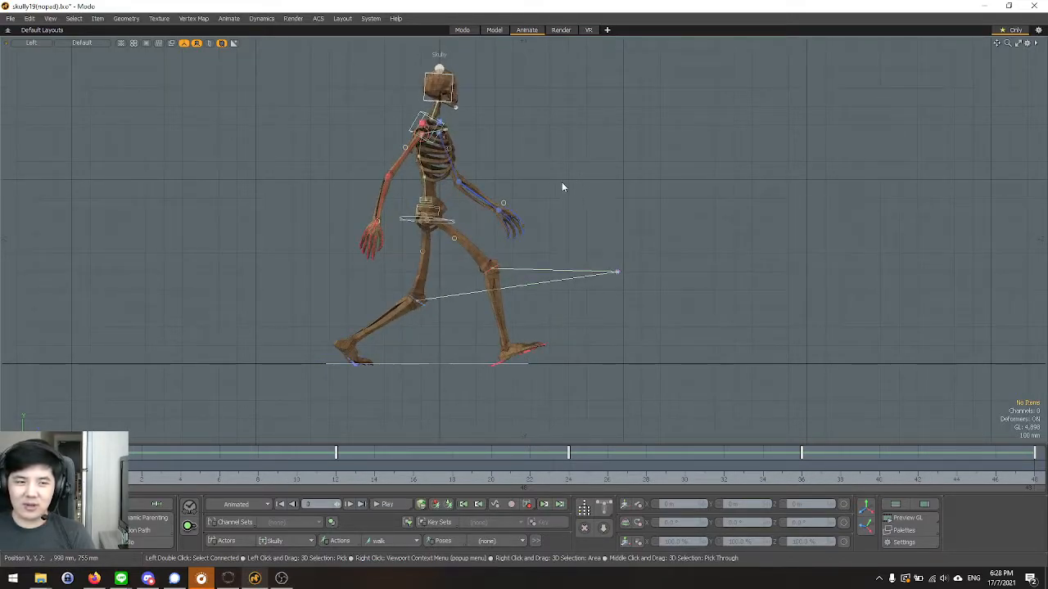
pyautogui.scroll(3, 476, 153)
pyautogui.scroll(-3, 460, 220)
pyautogui.hotkey('alt', 'Tab')
pyautogui.hotkey('alt', 'Tab')
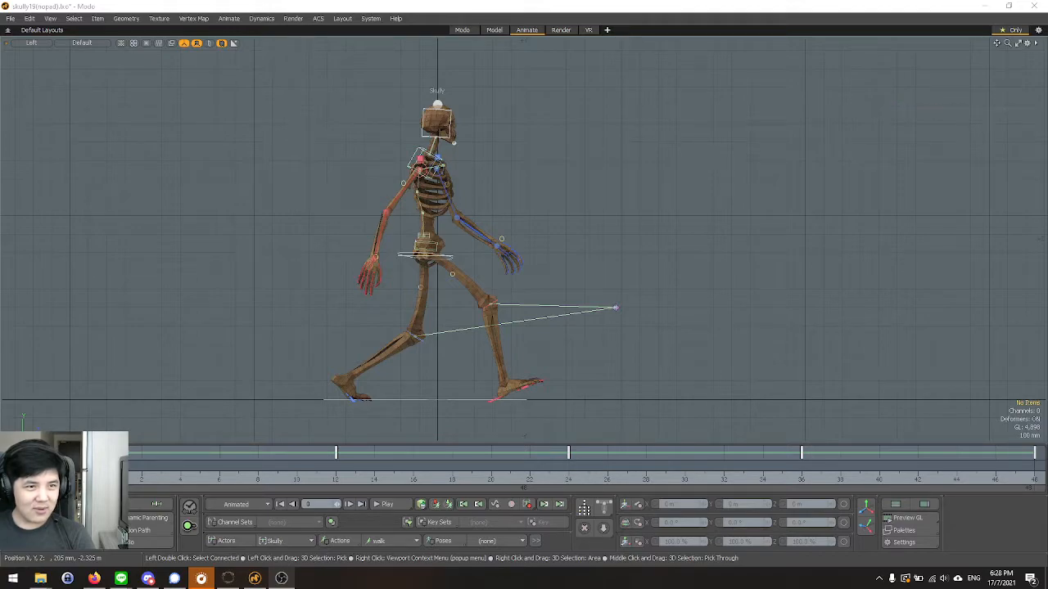
# Examine the stride pose at the first frame in the perspective view.
pyautogui.hotkey('ctrl', 'space')
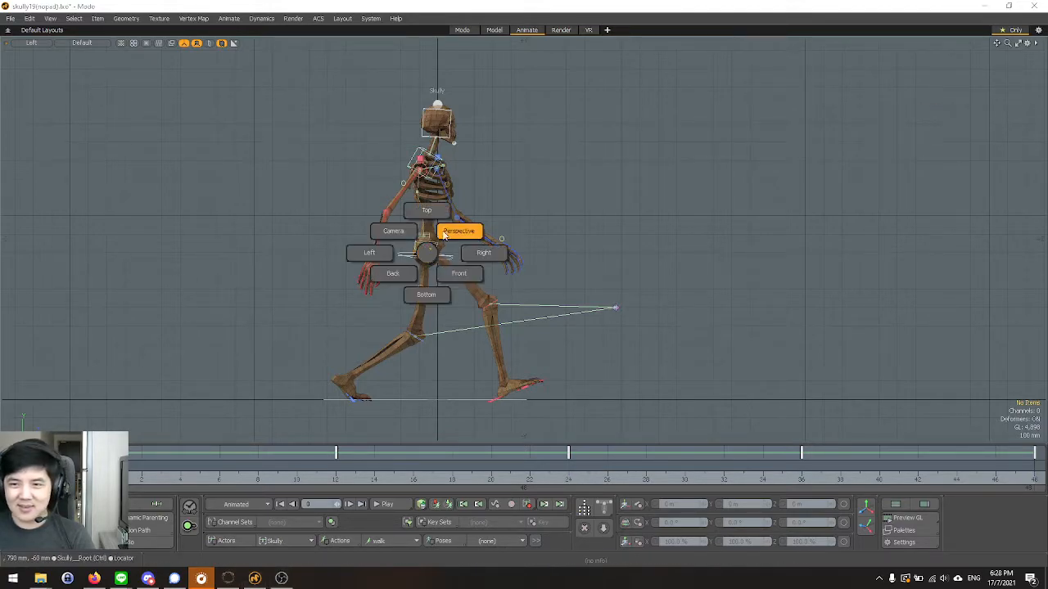
pyautogui.click(457, 232)
pyautogui.scroll(3, 695, 325)
pyautogui.keyDown('alt'); pyautogui.moveTo(695, 325); pyautogui.dragTo(470, 241); pyautogui.keyUp('alt')
pyautogui.hotkey('ctrl', 'space')
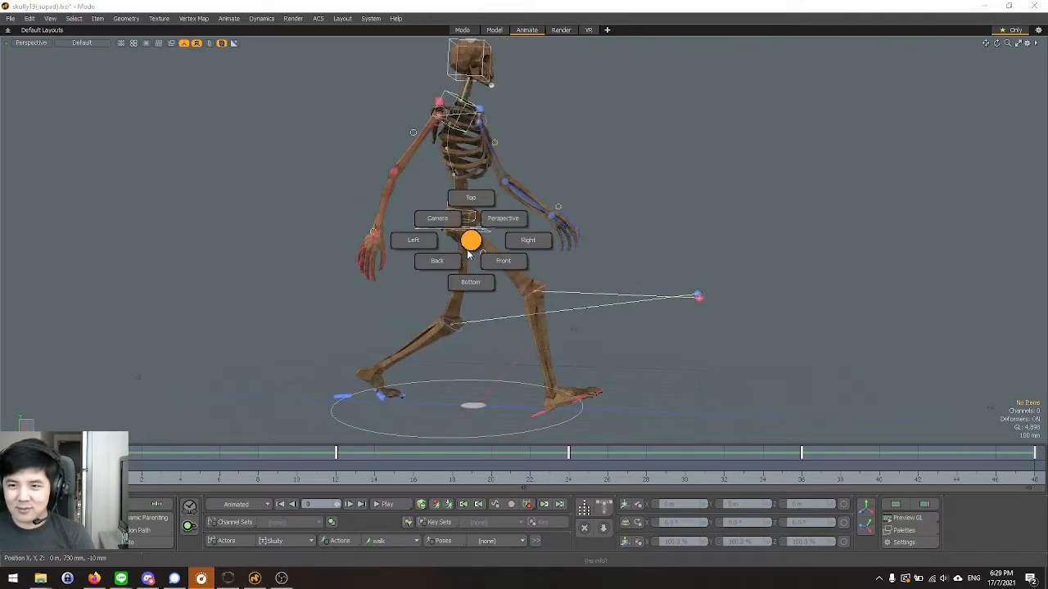
pyautogui.click(510, 223)
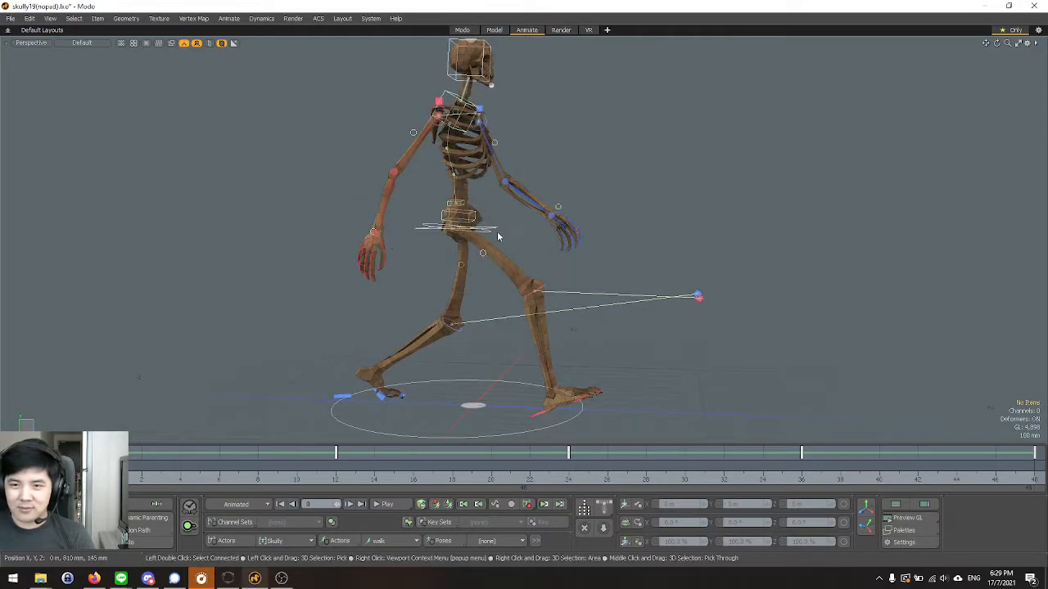
pyautogui.scroll(-4, 472, 278)
pyautogui.scroll(2, 472, 279)
# Switch back to the Left view, frame the whole skeleton and replay its walk cycle.
pyautogui.hotkey('ctrl', 'space')
pyautogui.click(432, 281)
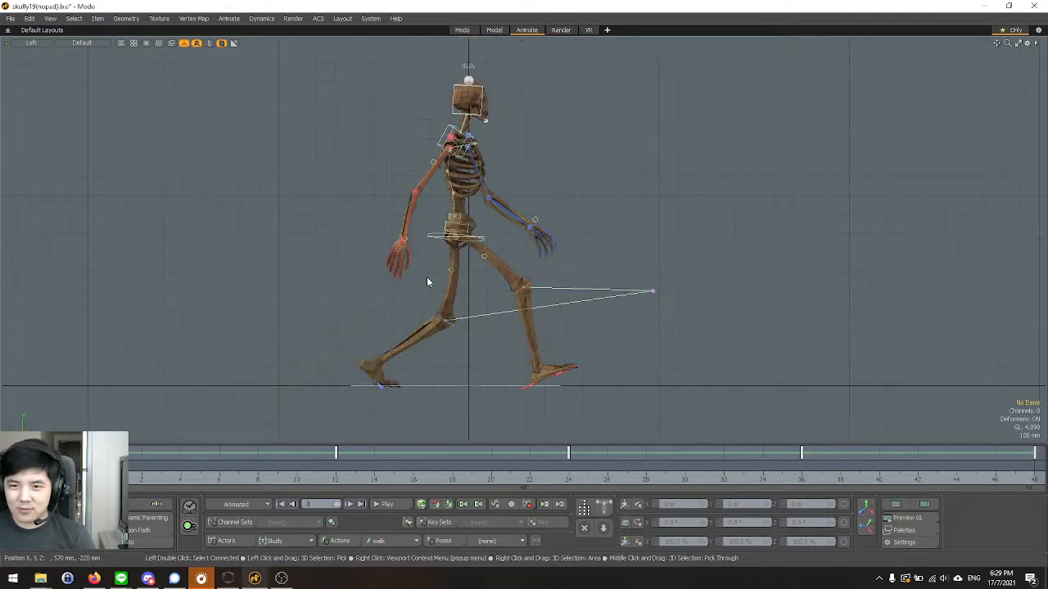
pyautogui.scroll(-2, 532, 309)
pyautogui.scroll(2, 559, 327)
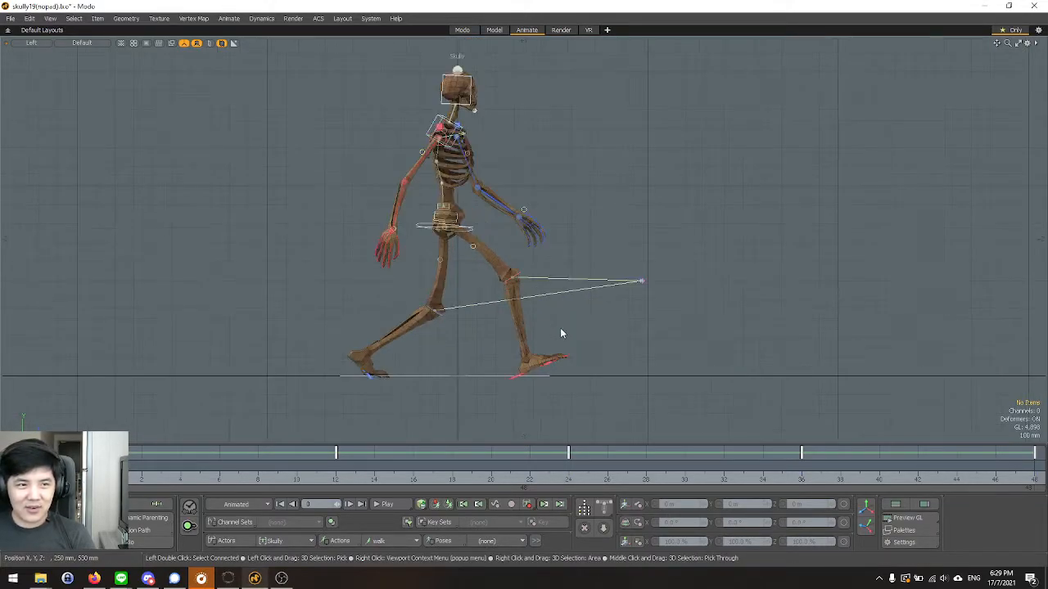
pyautogui.scroll(3, 554, 332)
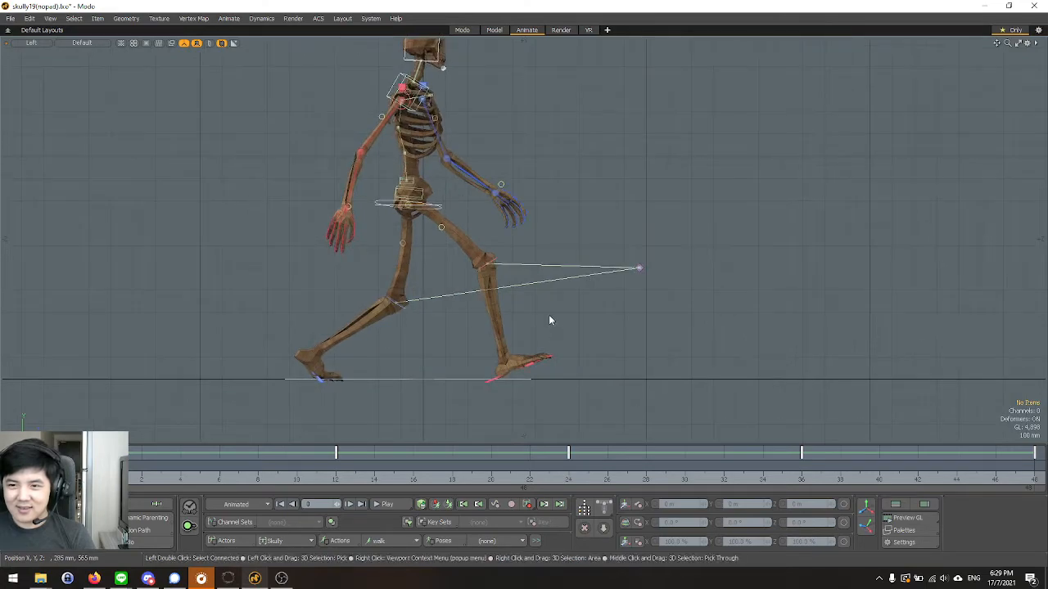
pyautogui.scroll(-1, 550, 320)
pyautogui.click(382, 503)
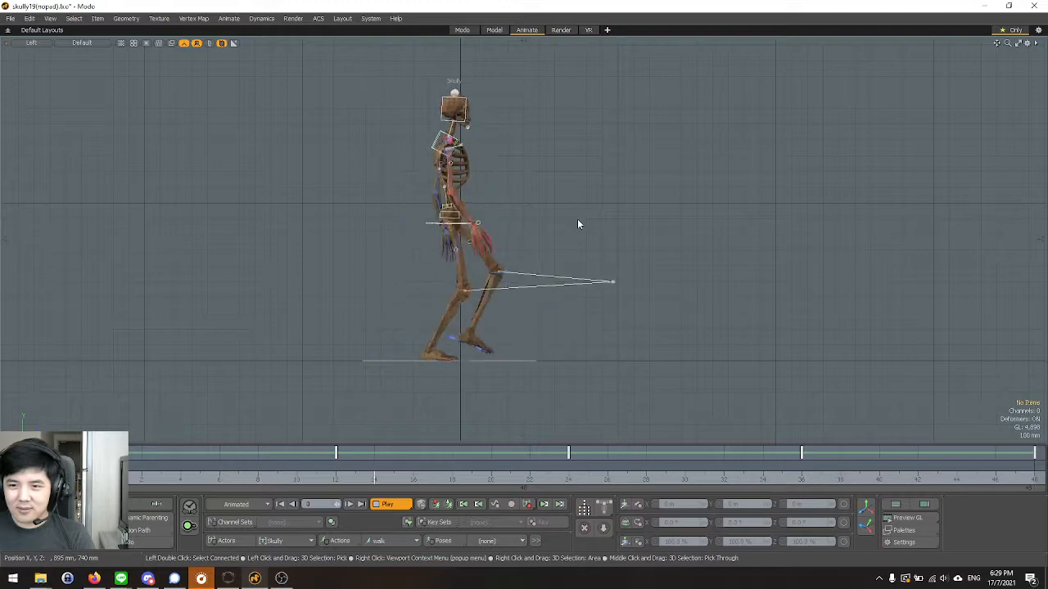
# Stop playback, go to frame 12 and select the left heel control up close.
pyautogui.press('Escape')
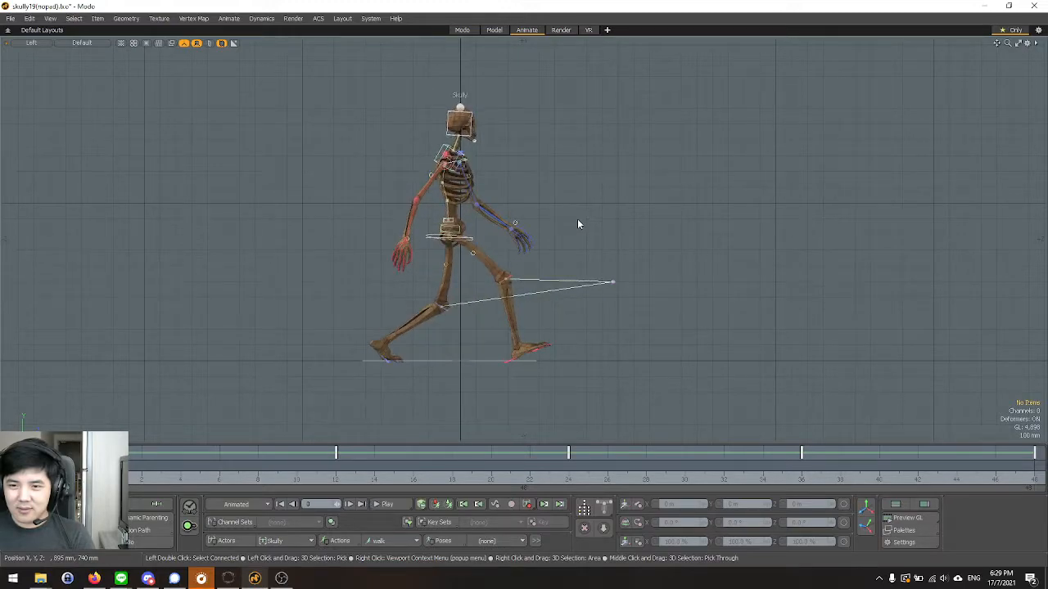
pyautogui.click(334, 481)
pyautogui.scroll(3, 429, 342)
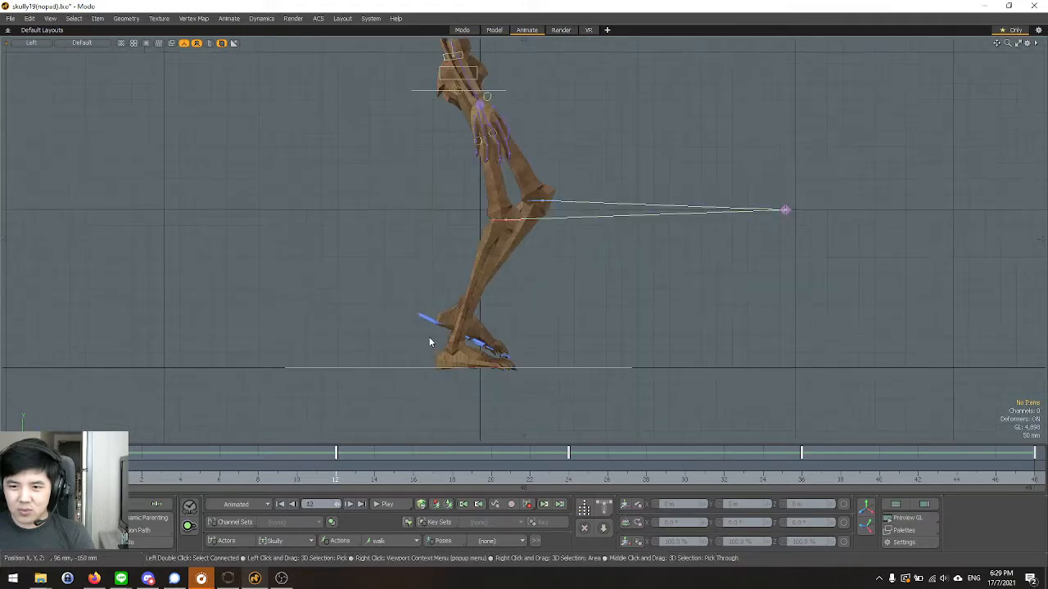
pyautogui.click(429, 325)
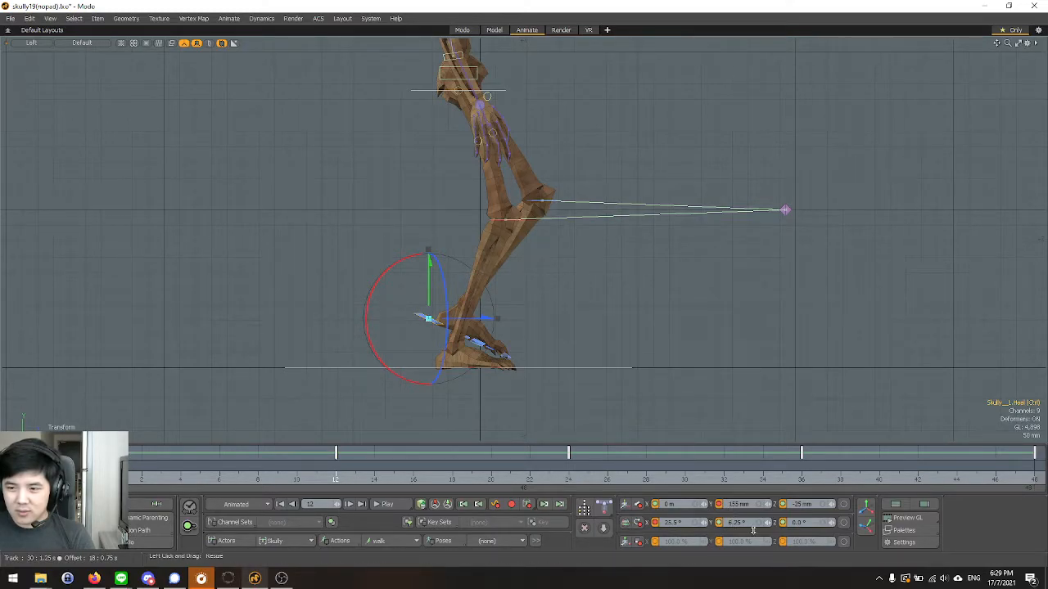
# At frame 0, set the left heel control's Z position to -600 mm and the right heel control's Z position to 350 mm.
pyautogui.click(103, 477)
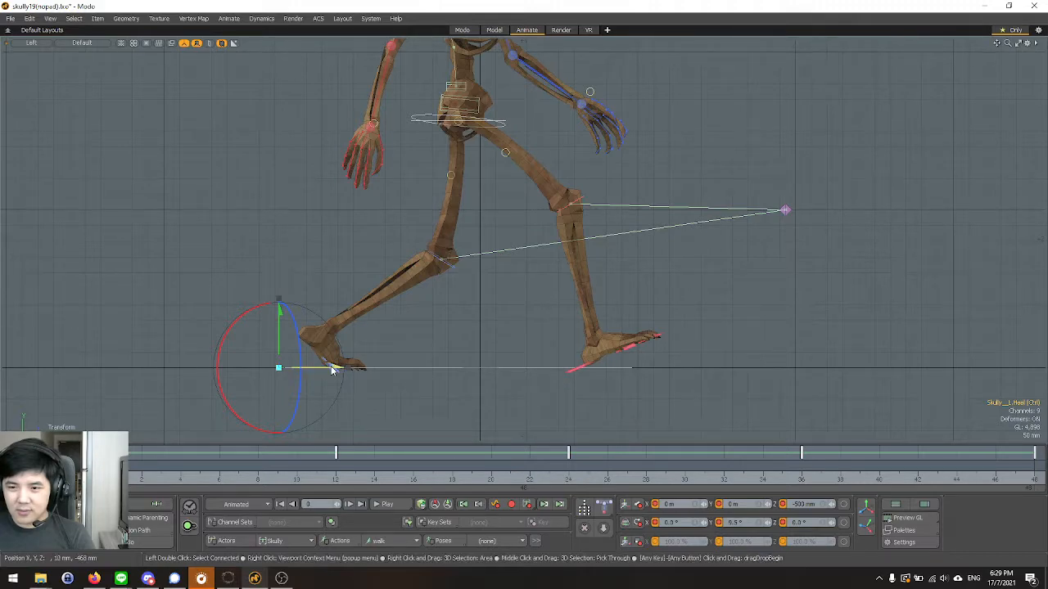
pyautogui.moveTo(338, 368); pyautogui.dragTo(305, 368)
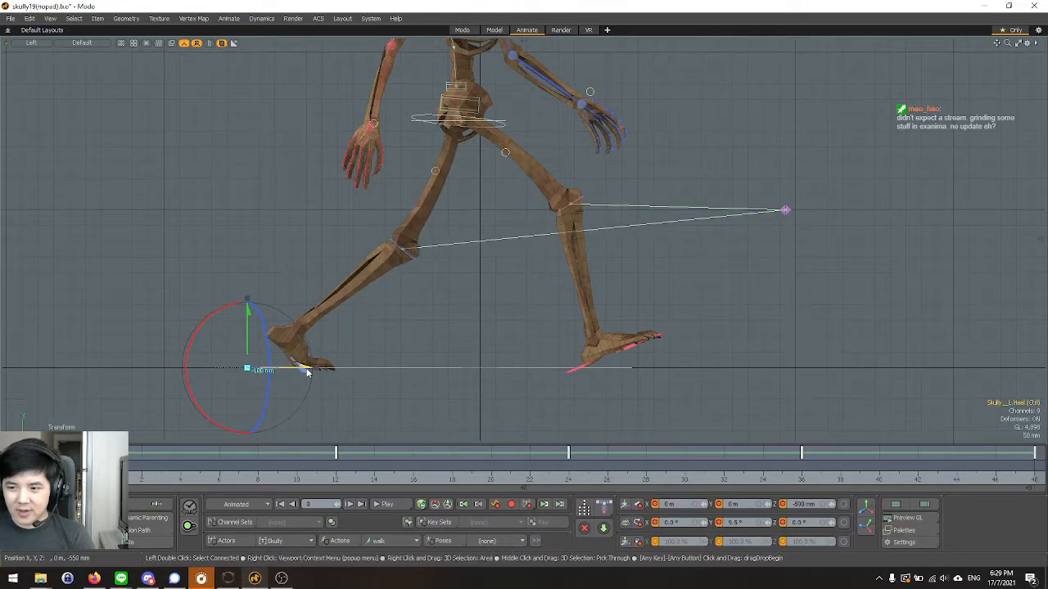
pyautogui.hotkey('ctrl', 'z')
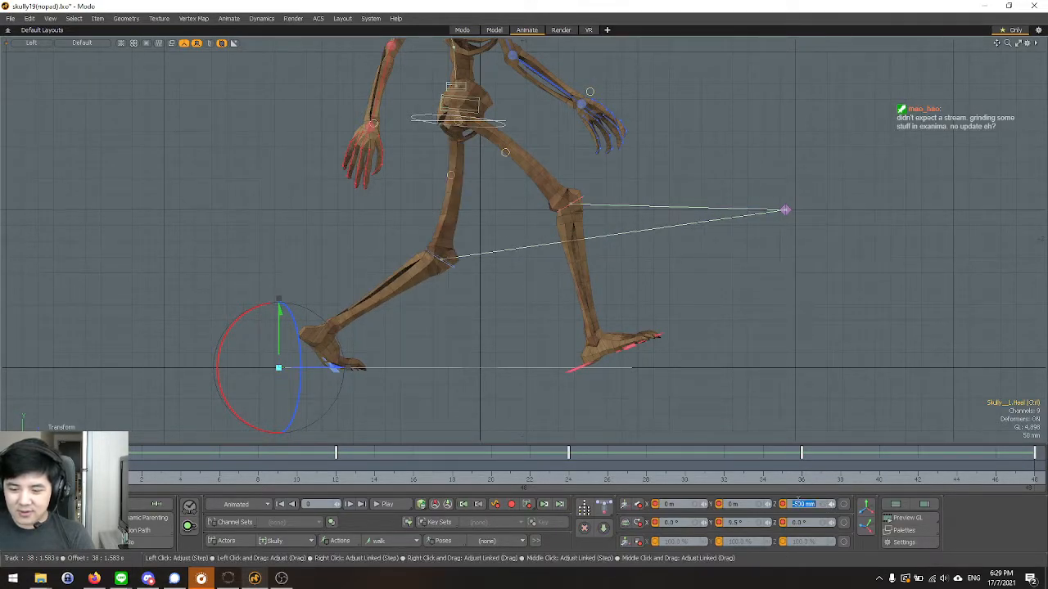
pyautogui.click(798, 501)
pyautogui.write('-600m')
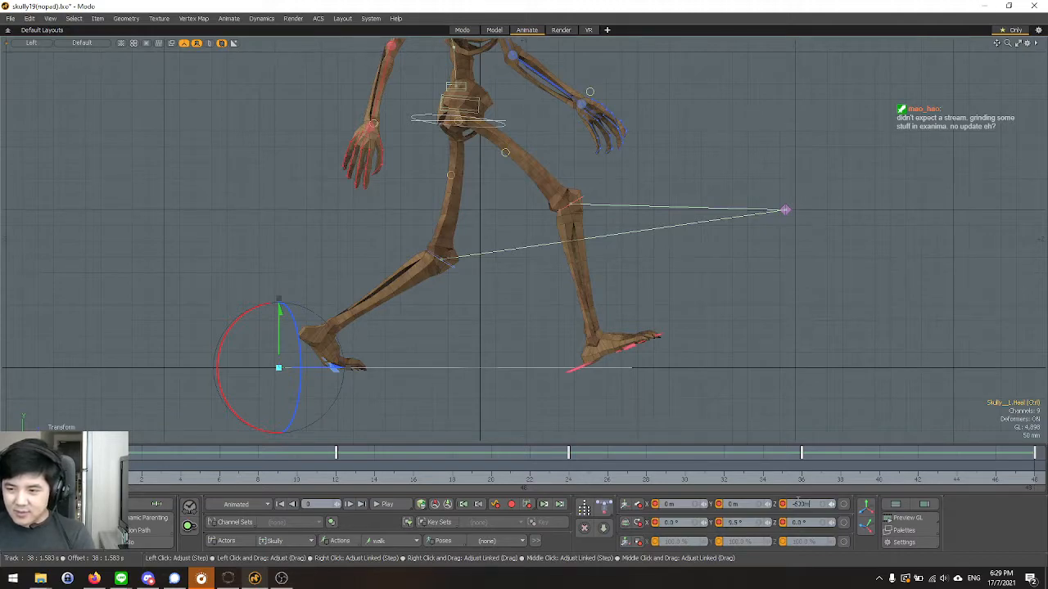
pyautogui.write('m')
pyautogui.press('Return')
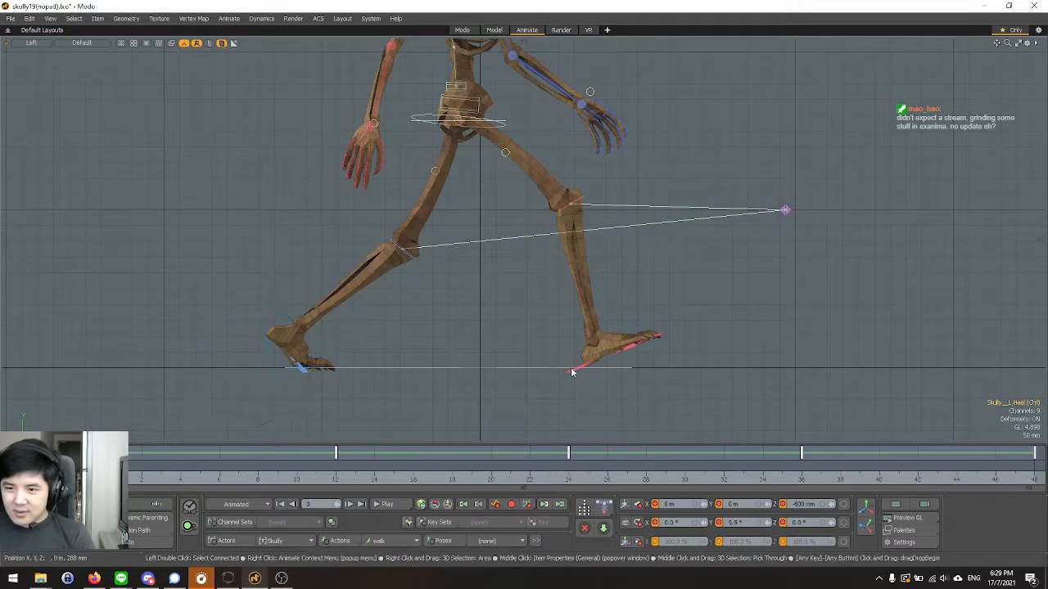
pyautogui.click(576, 374)
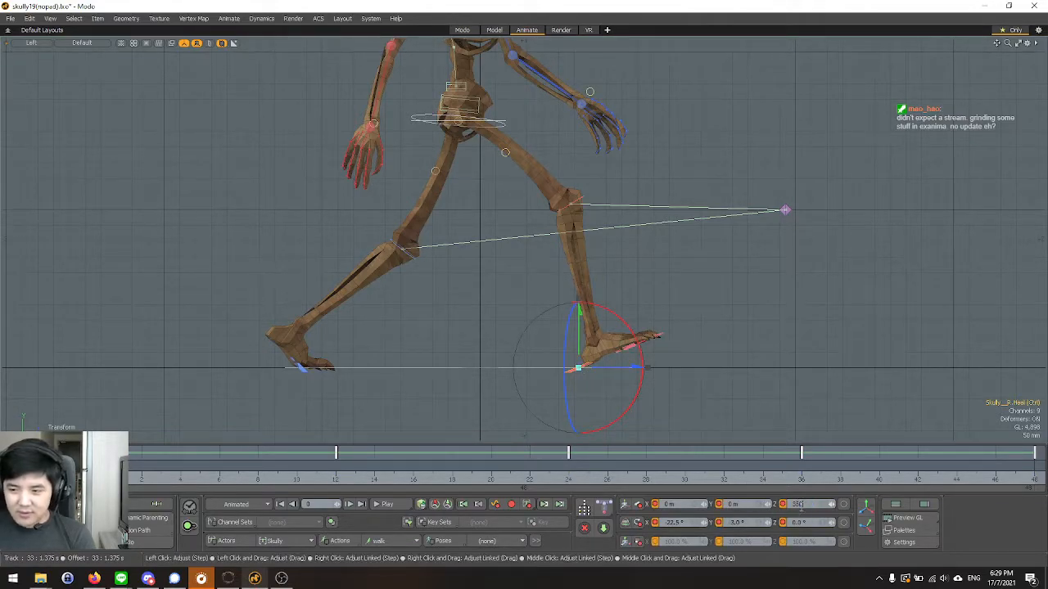
pyautogui.press('Return')
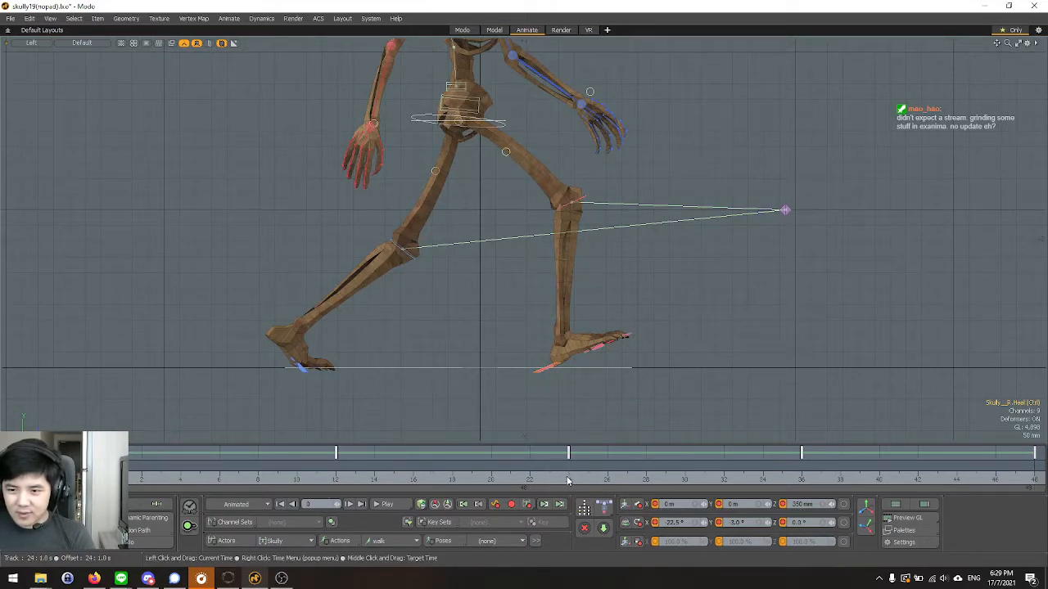
# At frame 24, set the right heel control's Z position to -600 mm, working in the perspective view.
pyautogui.click(566, 481)
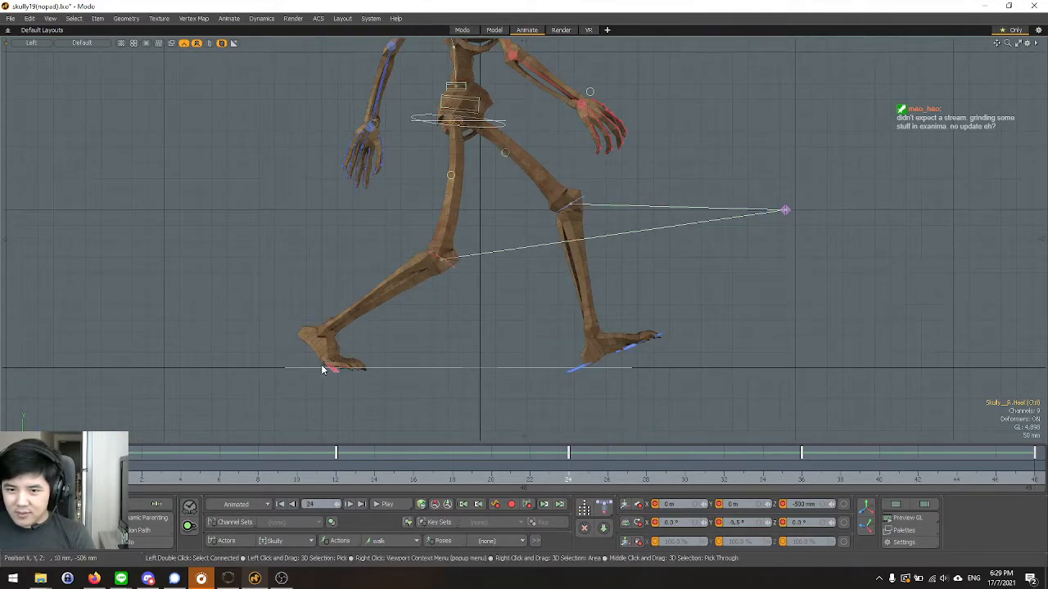
pyautogui.hotkey('ctrl', 'space')
pyautogui.click(526, 261)
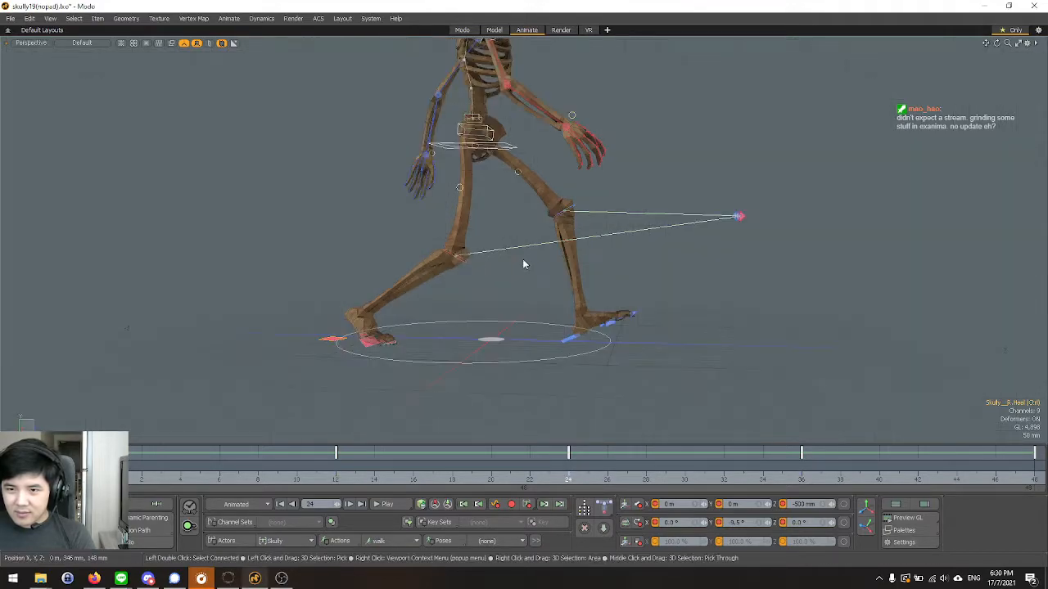
pyautogui.keyDown('alt'); pyautogui.moveTo(525, 262); pyautogui.dragTo(445, 354); pyautogui.keyUp('alt')
pyautogui.click(805, 505)
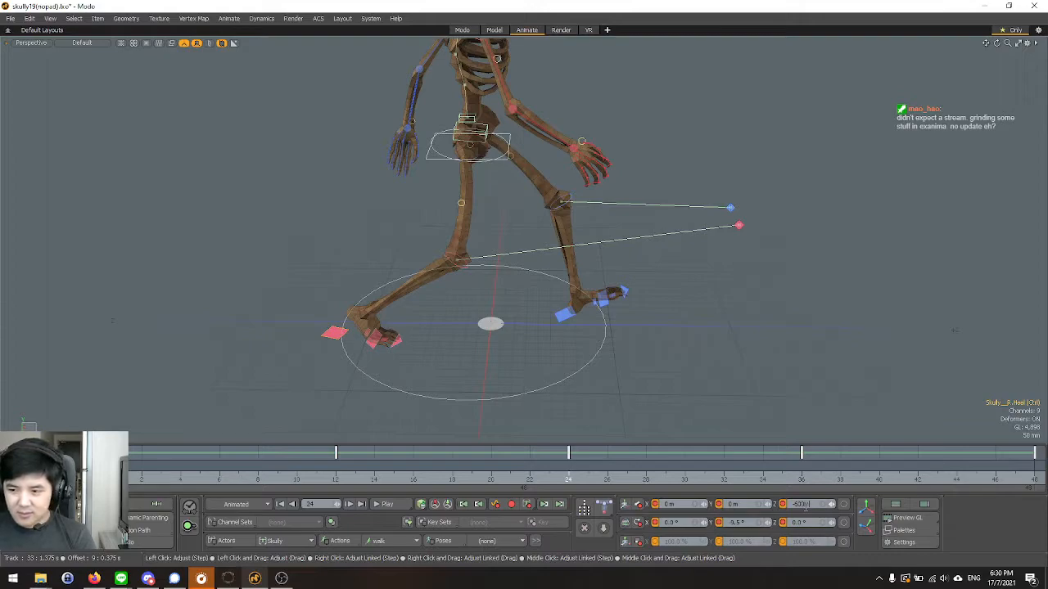
pyautogui.write('-550')
pyautogui.press('Return')
# Set the left heel control's Z position to 350 mm at frame 24.
pyautogui.click(563, 321)
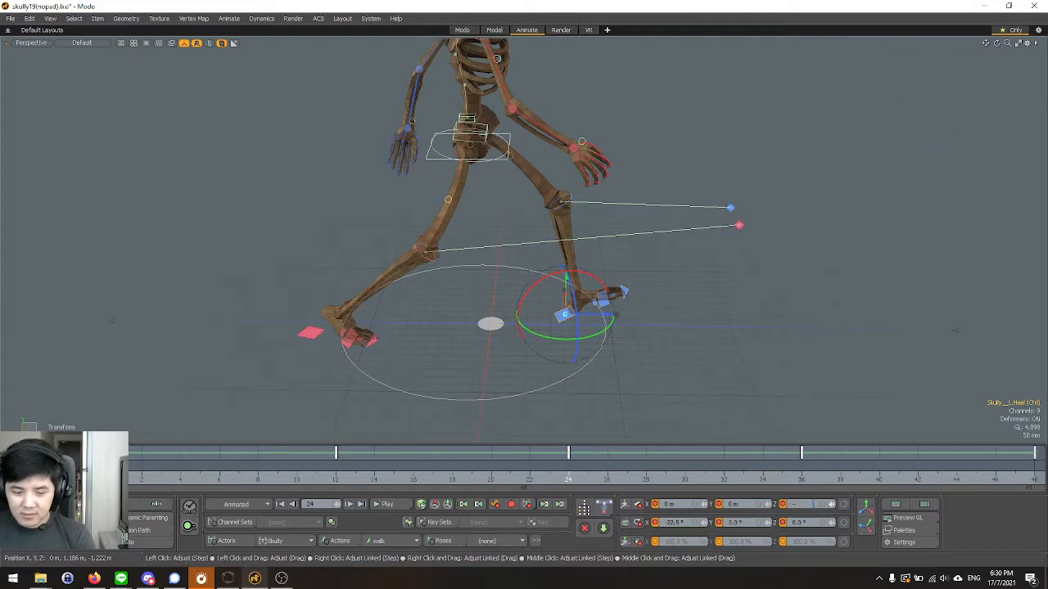
pyautogui.press('Return')
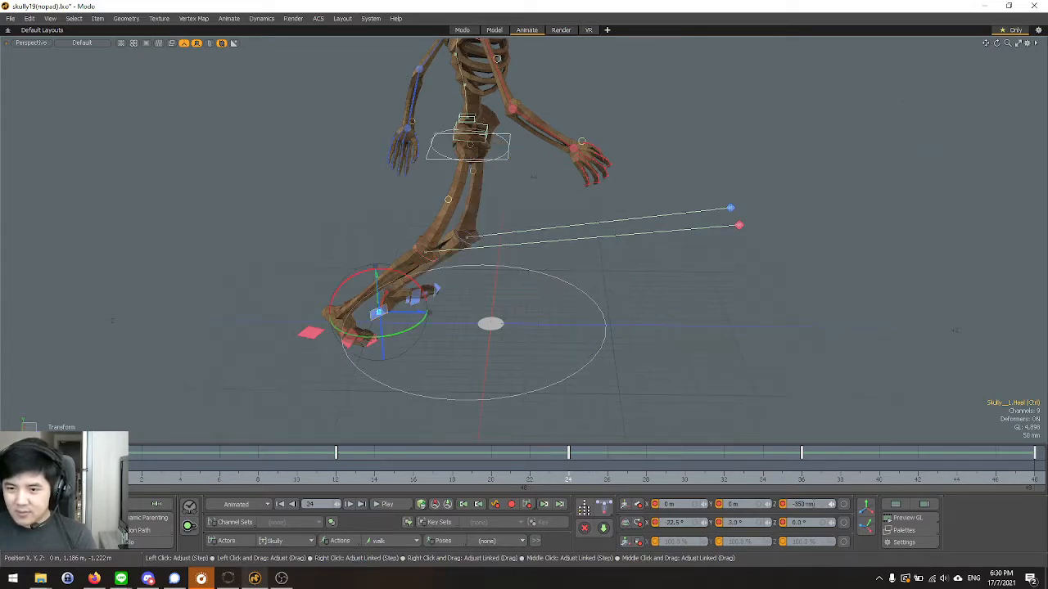
pyautogui.hotkey('ctrl', 'z')
pyautogui.click(810, 504)
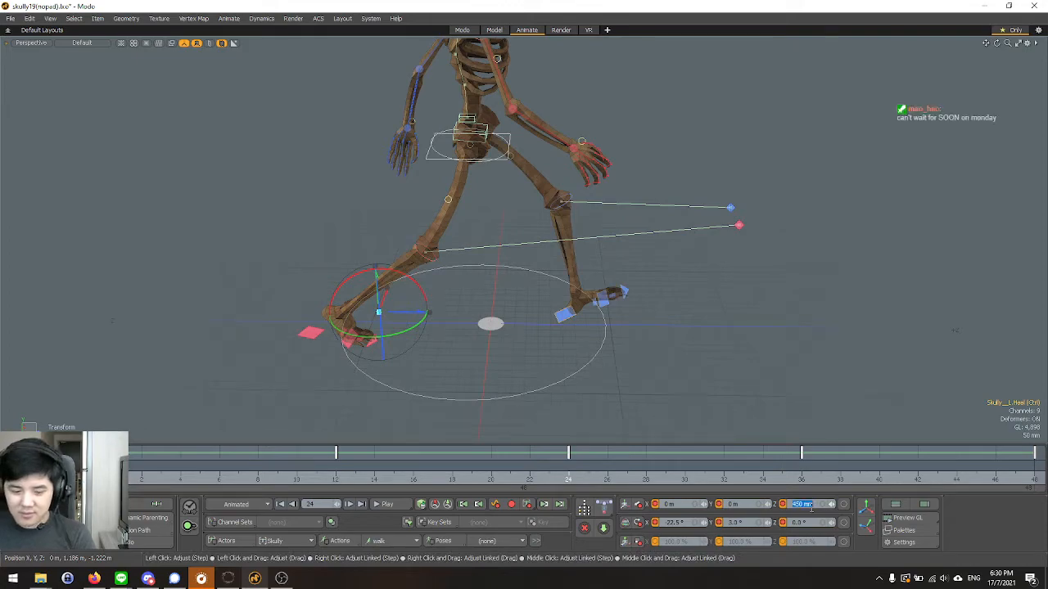
pyautogui.press('Return')
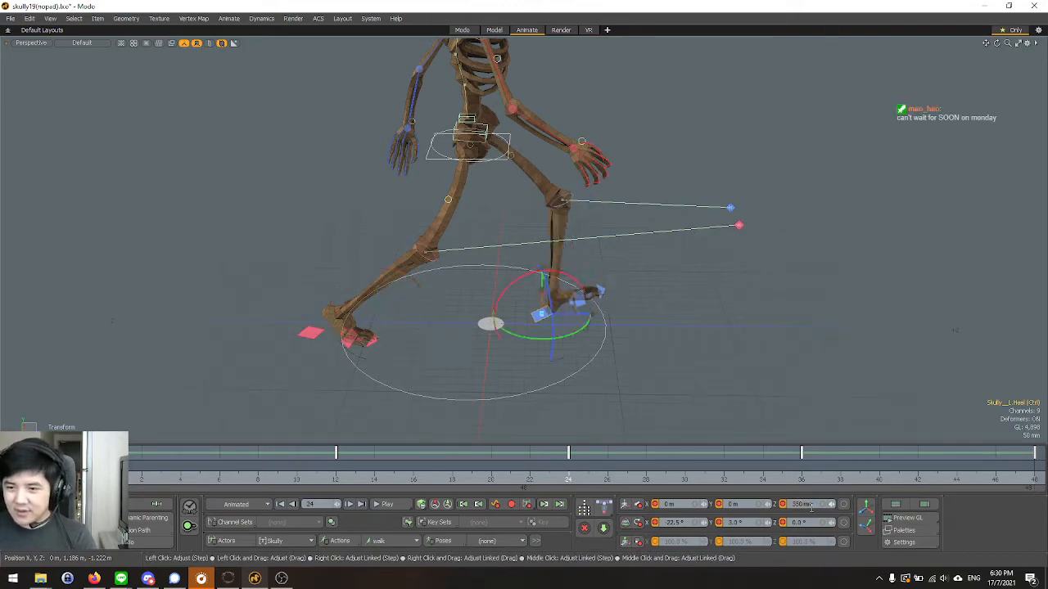
# At frame 48, set the left heel control's Z position to -600 mm and the right heel's to 350 mm, then clear the selection.
pyautogui.click(1009, 516)
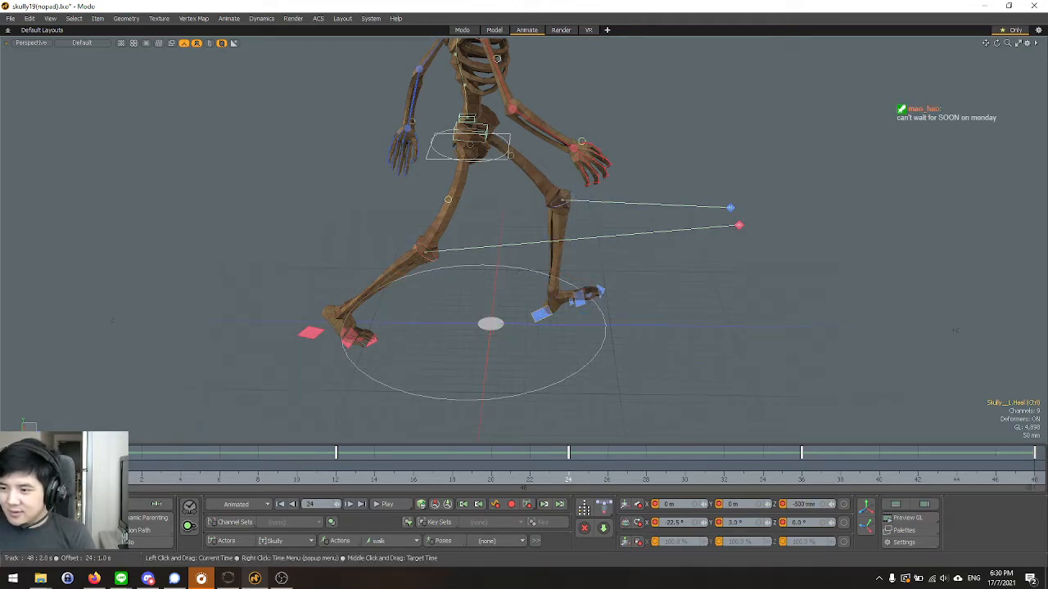
pyautogui.click(1034, 476)
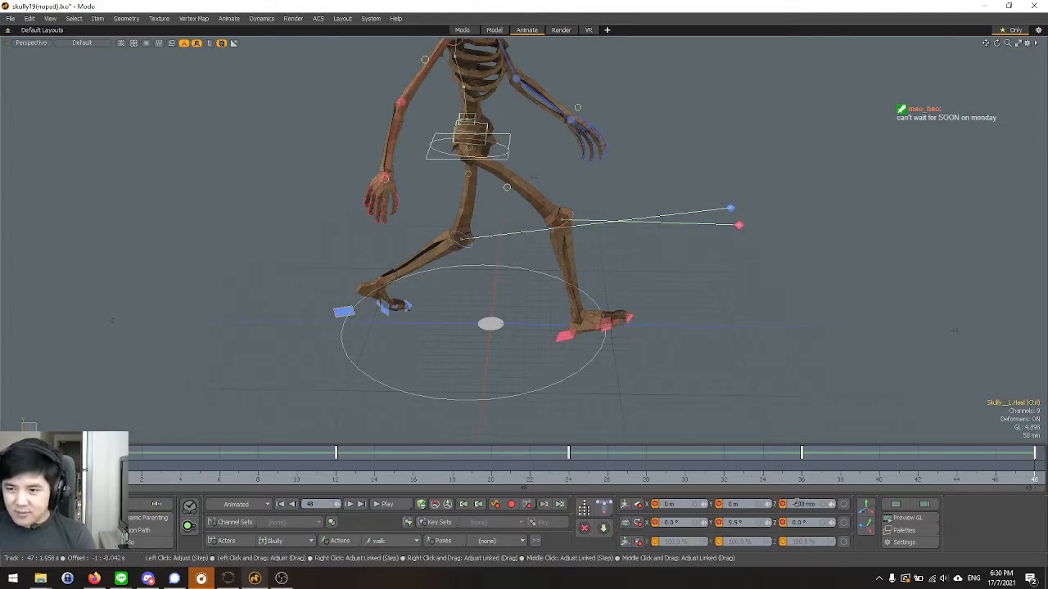
pyautogui.press('Return')
pyautogui.click(563, 338)
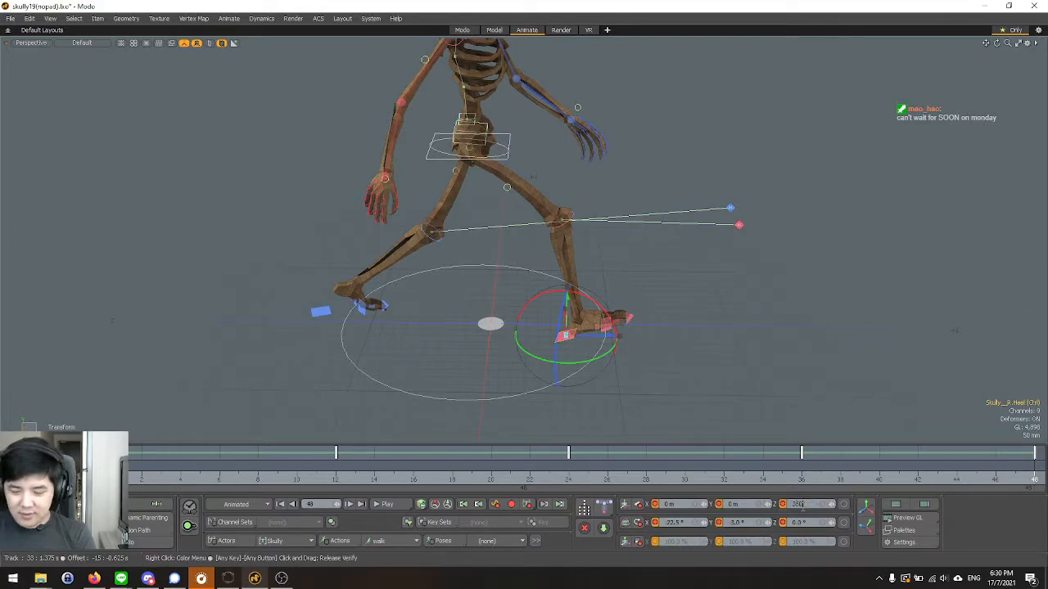
pyautogui.press('Return')
pyautogui.press('q')
pyautogui.scroll(-4, 628, 340)
pyautogui.click(675, 314)
# Switch to the Left view, play the walk cycle with the adjusted heel positions, and stop playback.
pyautogui.hotkey('ctrl', 'space')
pyautogui.click(686, 193)
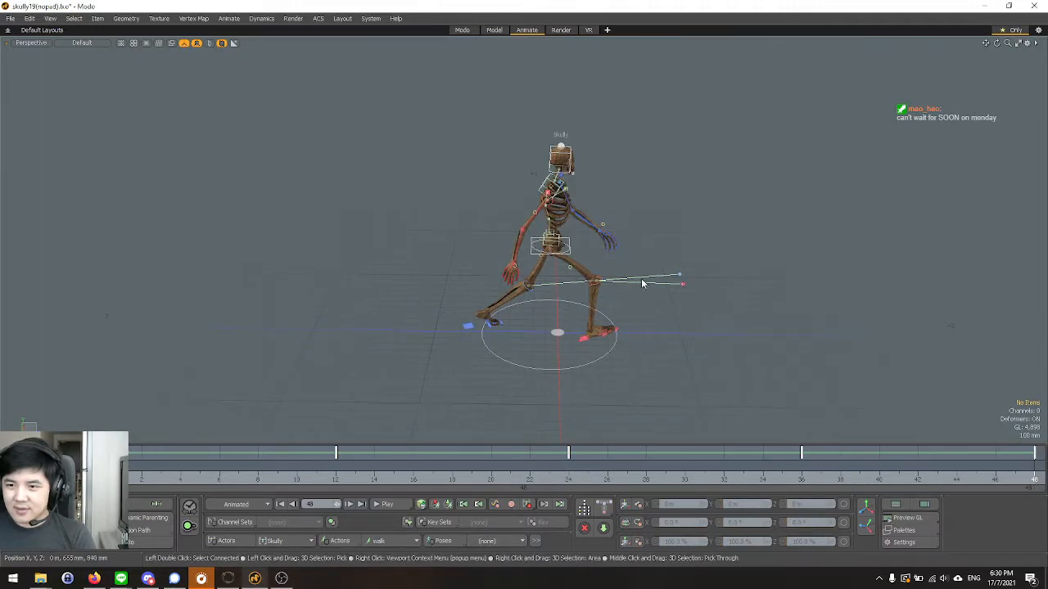
pyautogui.hotkey('ctrl', 'space')
pyautogui.click(601, 297)
pyautogui.hotkey('ctrl', 'space')
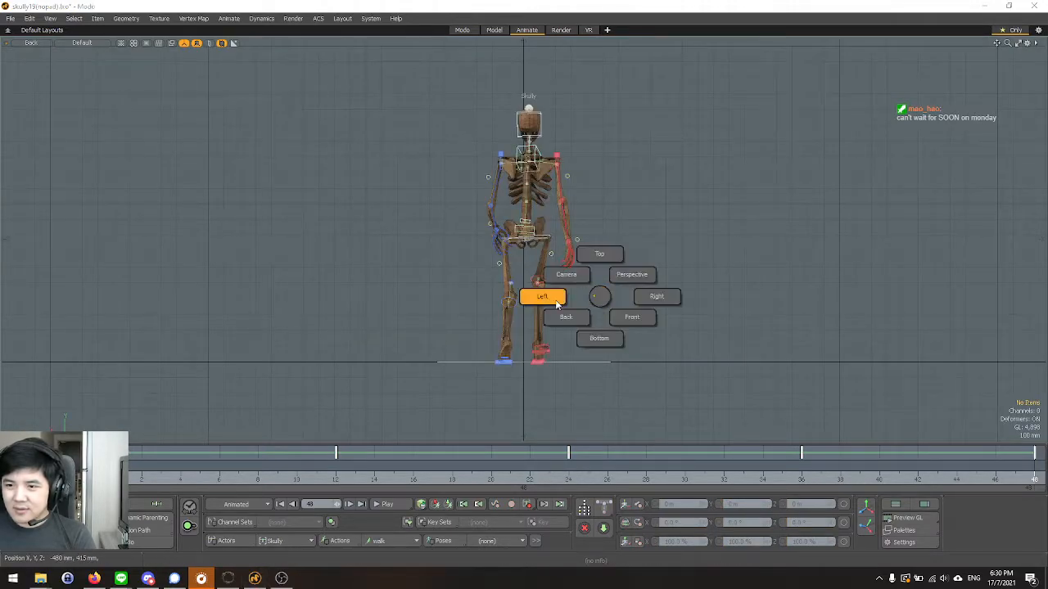
pyautogui.click(542, 297)
pyautogui.click(386, 504)
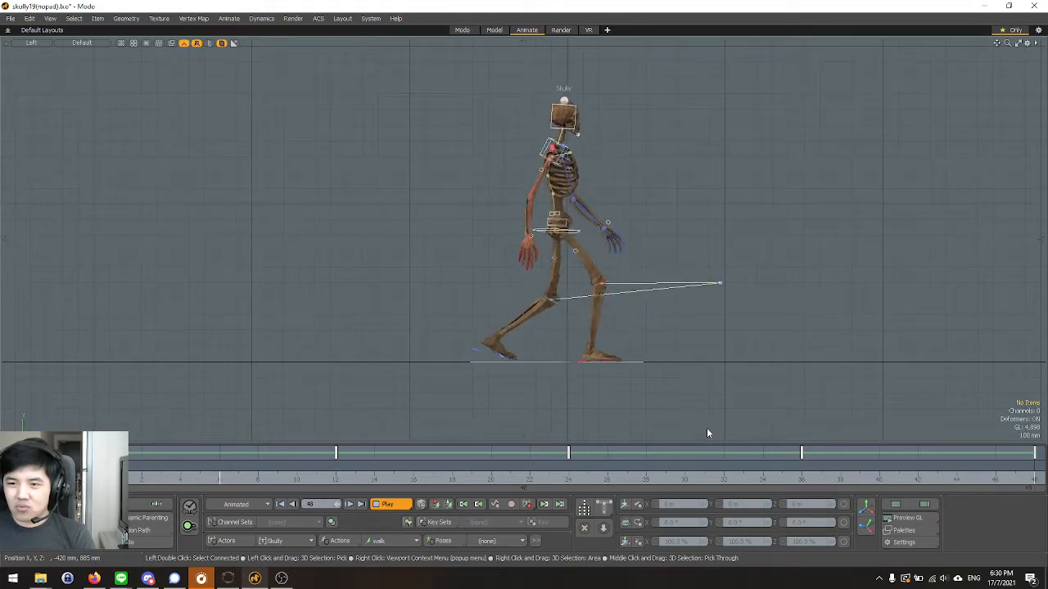
pyautogui.press('space')
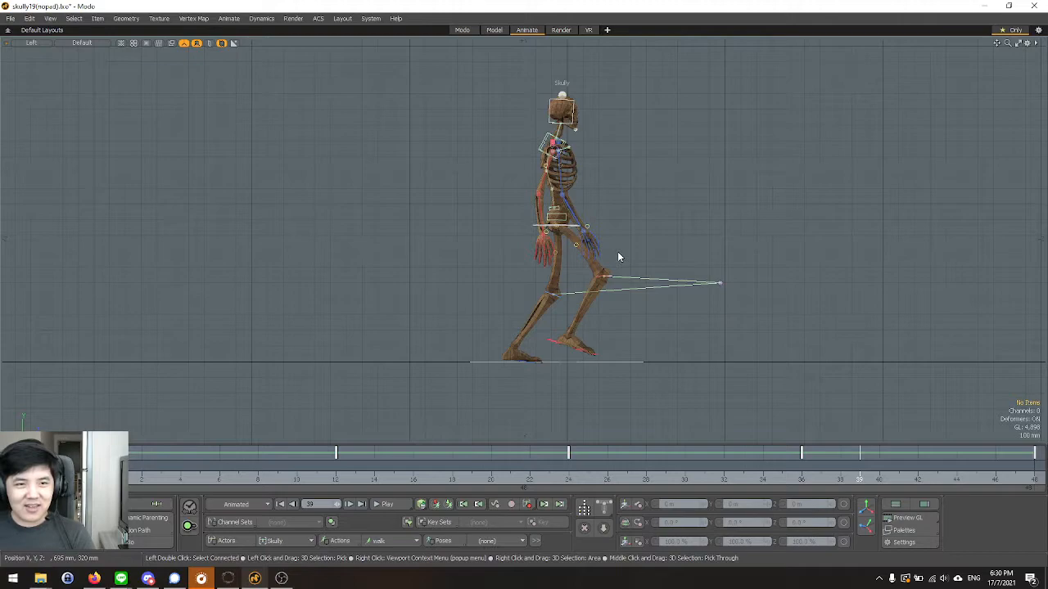
# Examine the pose at frame 39 from all around in the perspective view, including the legs and feet up close.
pyautogui.scroll(-2, 418, 218)
pyautogui.scroll(2, 573, 238)
pyautogui.hotkey('ctrl', 'space')
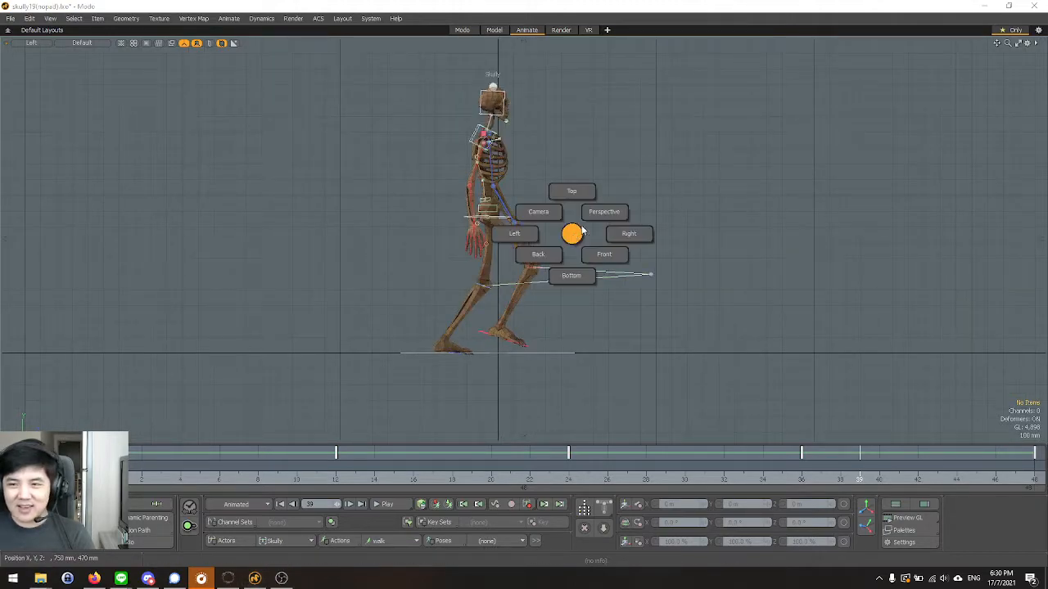
pyautogui.click(600, 215)
pyautogui.keyDown('alt'); pyautogui.moveTo(600, 228); pyautogui.dragTo(518, 223); pyautogui.keyUp('alt')
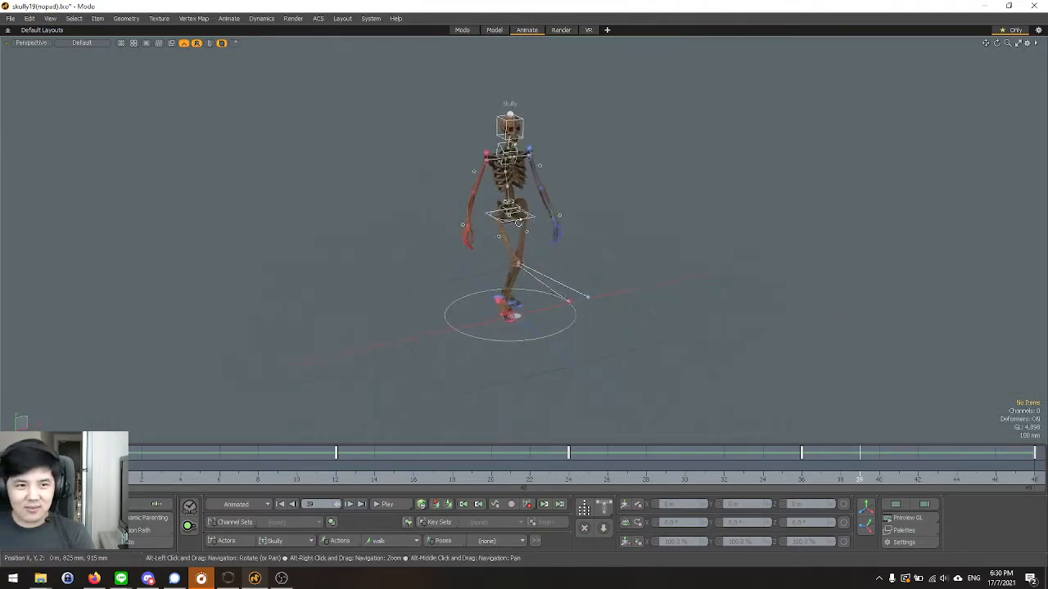
pyautogui.scroll(4, 573, 216)
pyautogui.scroll(-2, 537, 246)
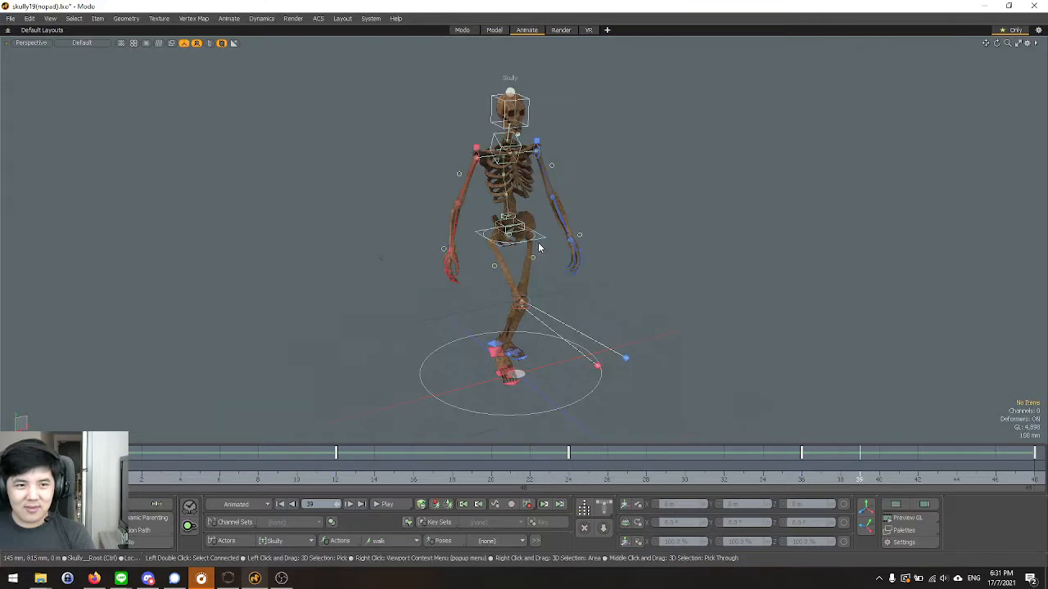
pyautogui.keyDown('alt'); pyautogui.moveTo(679, 327); pyautogui.dragTo(568, 322); pyautogui.keyUp('alt')
pyautogui.scroll(3, 614, 284)
pyautogui.keyDown('alt'); pyautogui.moveTo(690, 292); pyautogui.dragTo(744, 267); pyautogui.keyUp('alt')
pyautogui.scroll(-3, 659, 299)
pyautogui.keyDown('alt'); pyautogui.moveTo(697, 300); pyautogui.dragTo(675, 283, button='middle'); pyautogui.keyUp('alt')
pyautogui.keyDown('alt'); pyautogui.moveTo(675, 283); pyautogui.dragTo(627, 267, button='right'); pyautogui.keyUp('alt')
pyautogui.keyDown('alt'); pyautogui.moveTo(627, 267); pyautogui.dragTo(620, 326); pyautogui.keyUp('alt')
pyautogui.keyDown('alt'); pyautogui.moveTo(621, 326); pyautogui.dragTo(659, 315, button='right'); pyautogui.keyUp('alt')
pyautogui.keyDown('alt'); pyautogui.moveTo(659, 315); pyautogui.dragTo(417, 271); pyautogui.keyUp('alt')
pyautogui.keyDown('alt'); pyautogui.moveTo(493, 309); pyautogui.dragTo(400, 244, button='middle'); pyautogui.keyUp('alt')
pyautogui.keyDown('alt'); pyautogui.moveTo(400, 244); pyautogui.dragTo(584, 334); pyautogui.keyUp('alt')
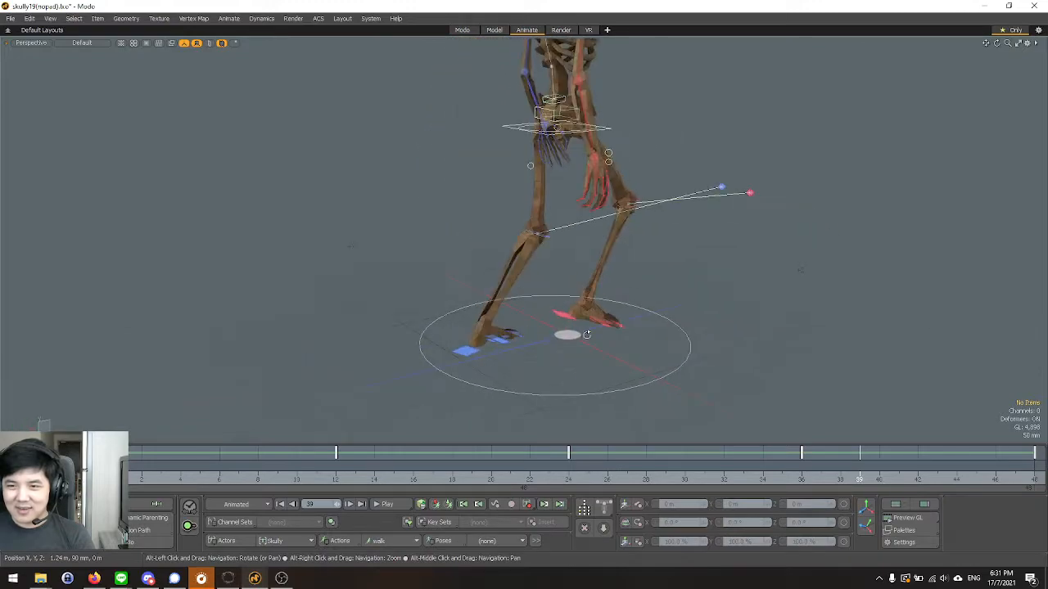
# Play the walk cycle in the Right view with the whole skeleton framed, then stop playback.
pyautogui.hotkey('ctrl', 'space')
pyautogui.click(576, 296)
pyautogui.hotkey('ctrl', 'space')
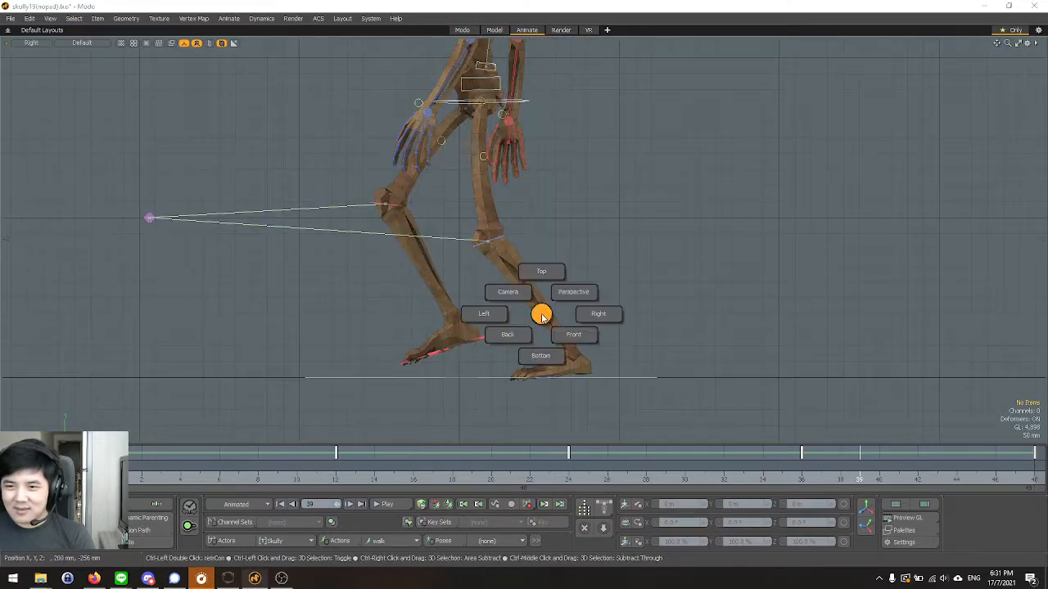
pyautogui.click(543, 313)
pyautogui.press('a')
pyautogui.click(396, 505)
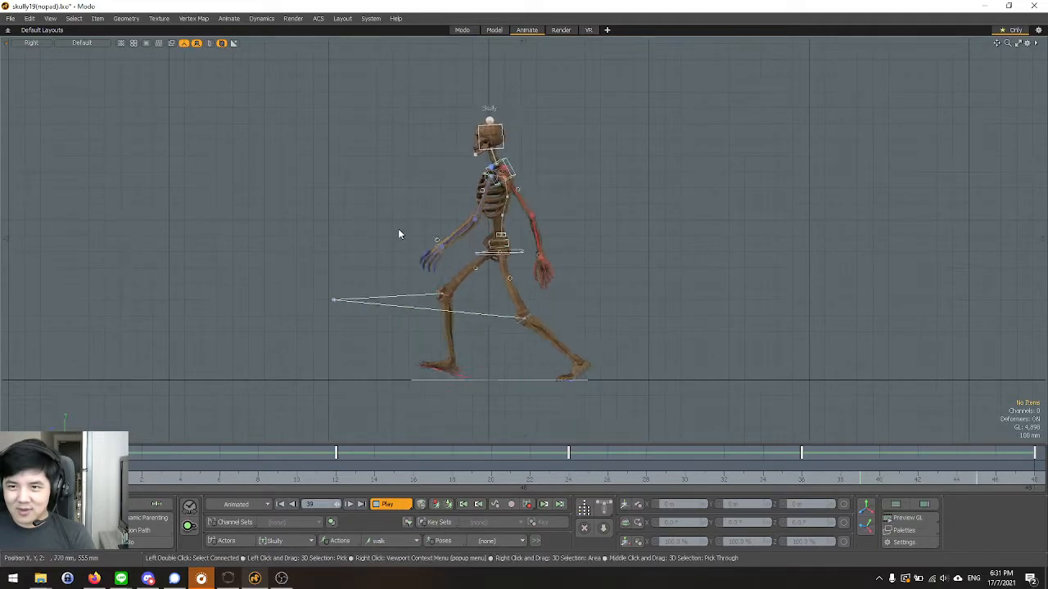
pyautogui.scroll(3, 412, 141)
pyautogui.scroll(-4, 496, 271)
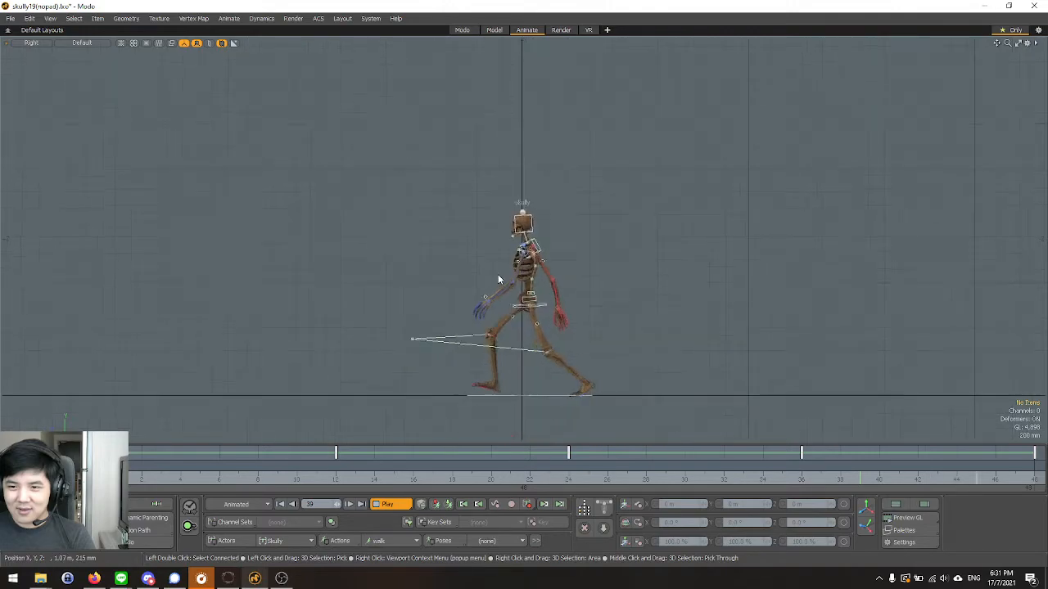
pyautogui.press('Escape')
# Check the skeleton in the perspective view, then play the walk cycle in the Left view, look closely at the head, and stop playback.
pyautogui.hotkey('ctrl', 'space')
pyautogui.click(530, 252)
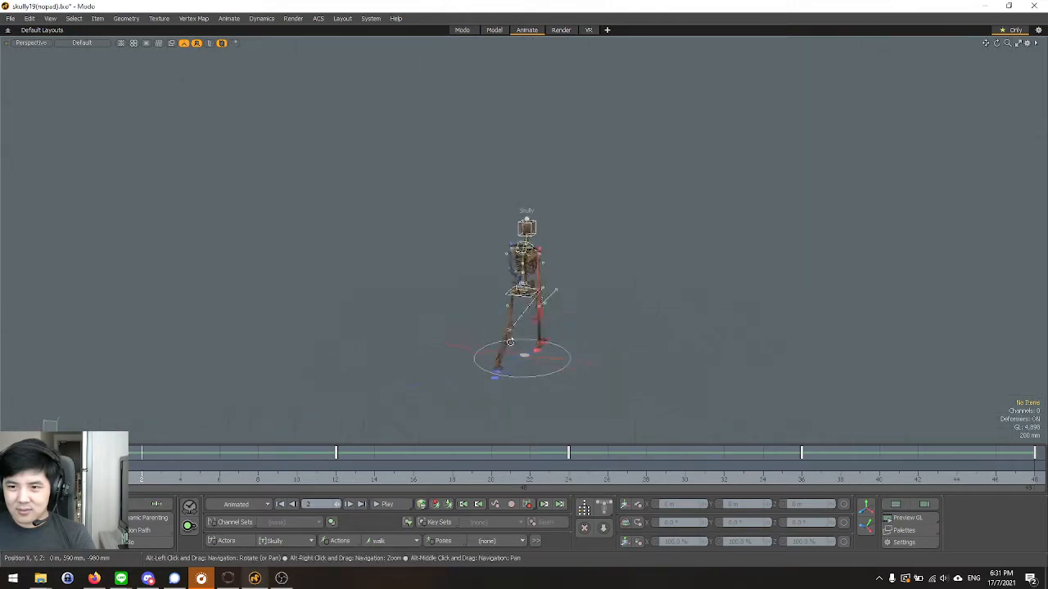
pyautogui.scroll(3, 549, 328)
pyautogui.hotkey('ctrl', 'space')
pyautogui.click(491, 329)
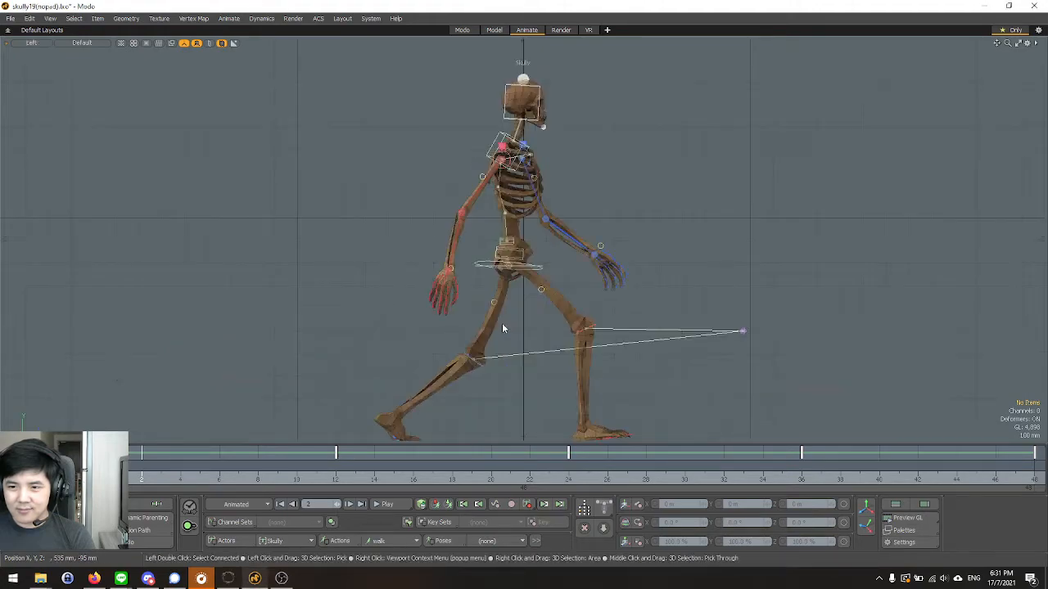
pyautogui.click(387, 504)
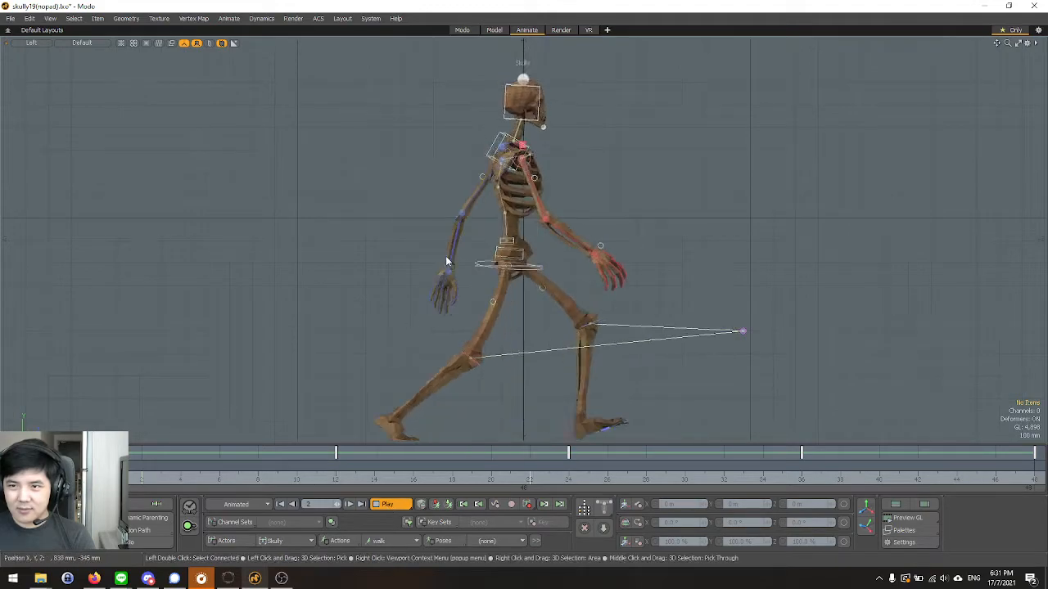
pyautogui.scroll(-2, 448, 254)
pyautogui.scroll(6, 532, 131)
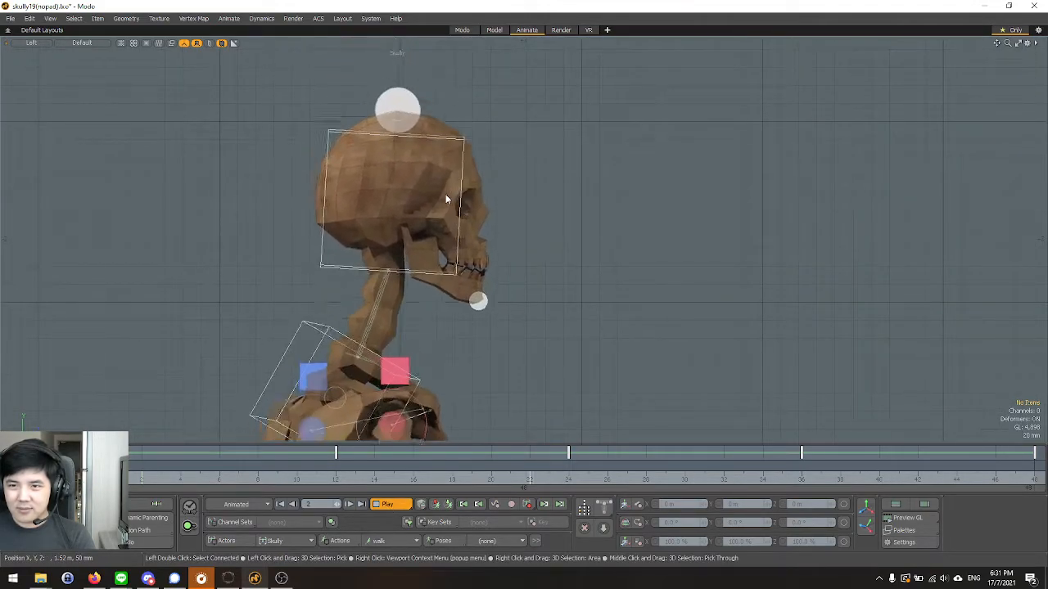
pyautogui.click(389, 504)
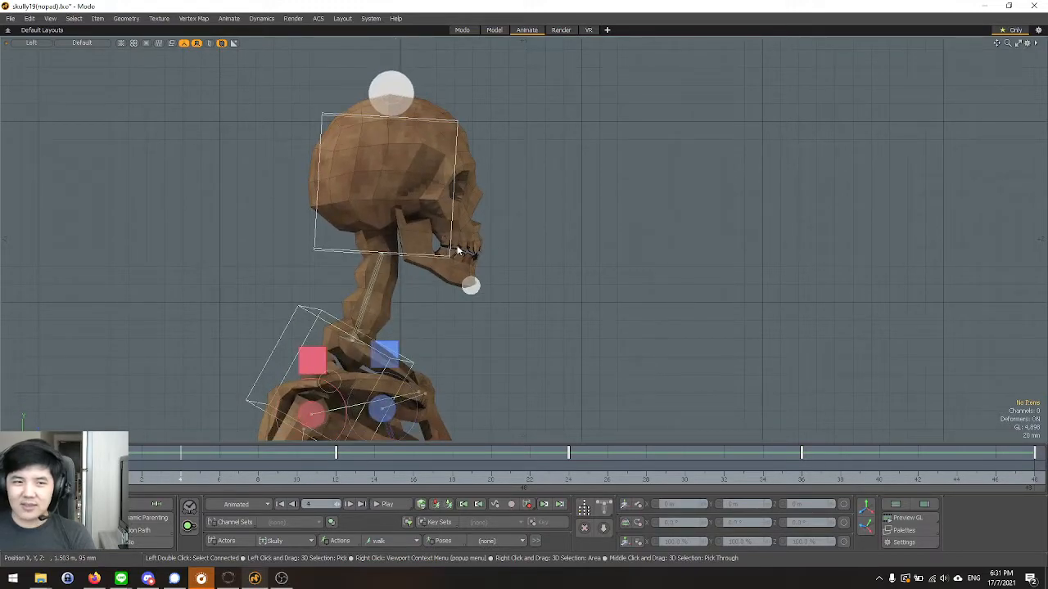
# Select the jaw control and reset its X rotation to 0° at frame 12.
pyautogui.scroll(2, 463, 274)
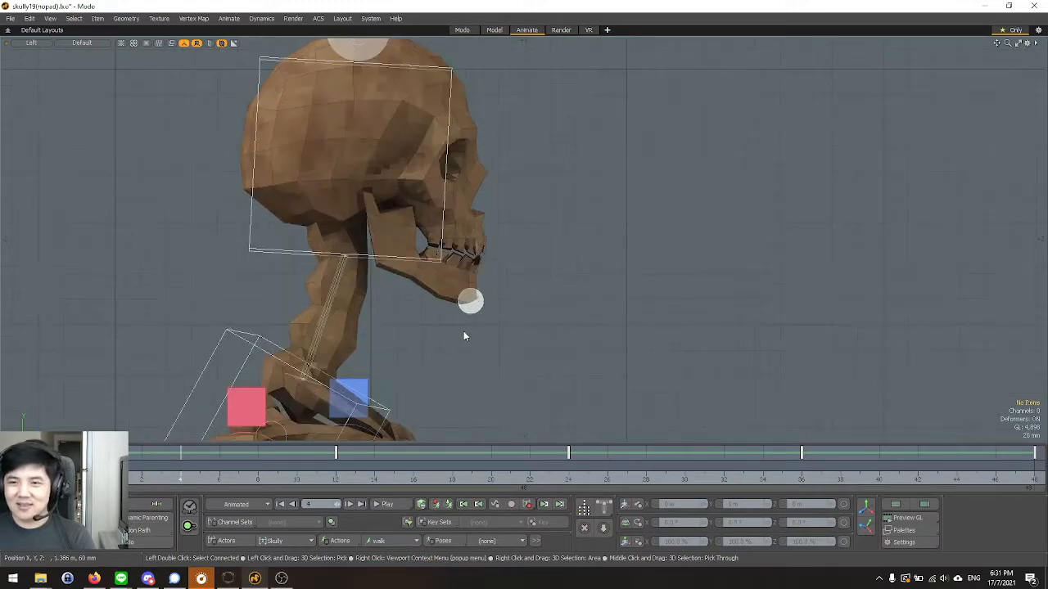
pyautogui.click(280, 504)
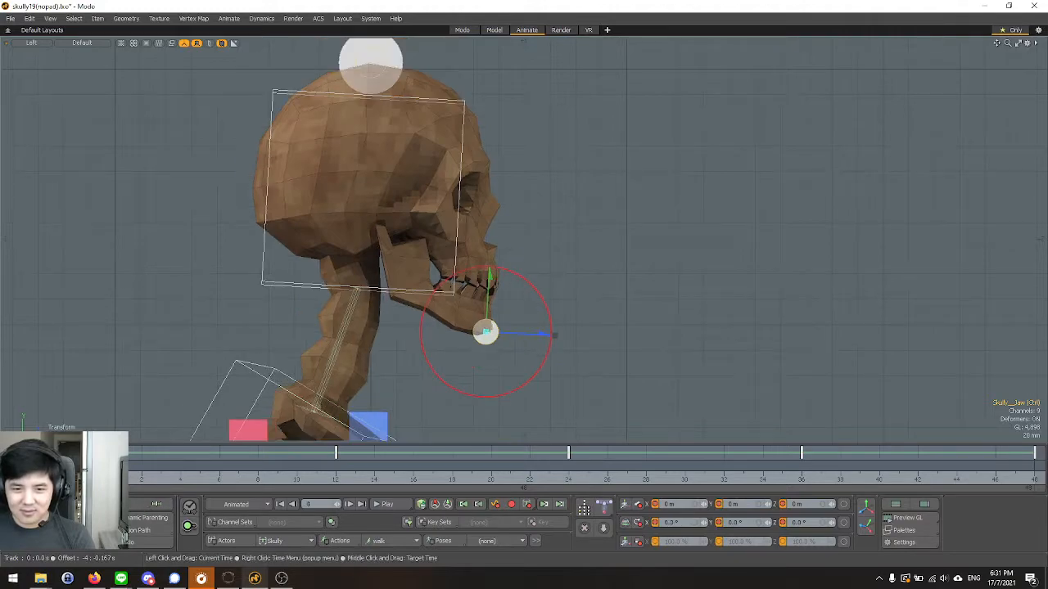
pyautogui.click(337, 482)
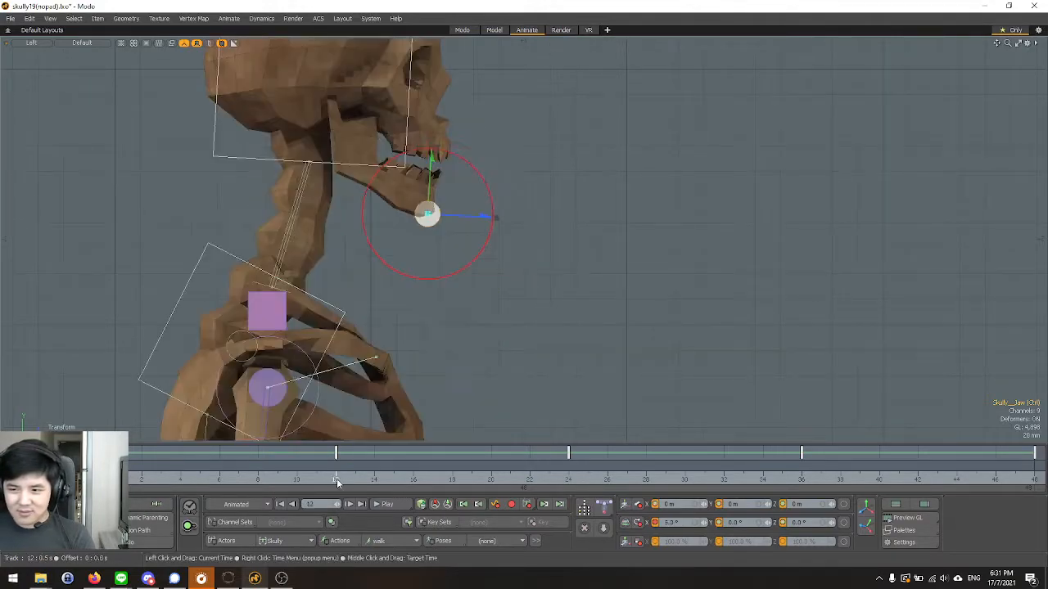
pyautogui.scroll(-3, 426, 273)
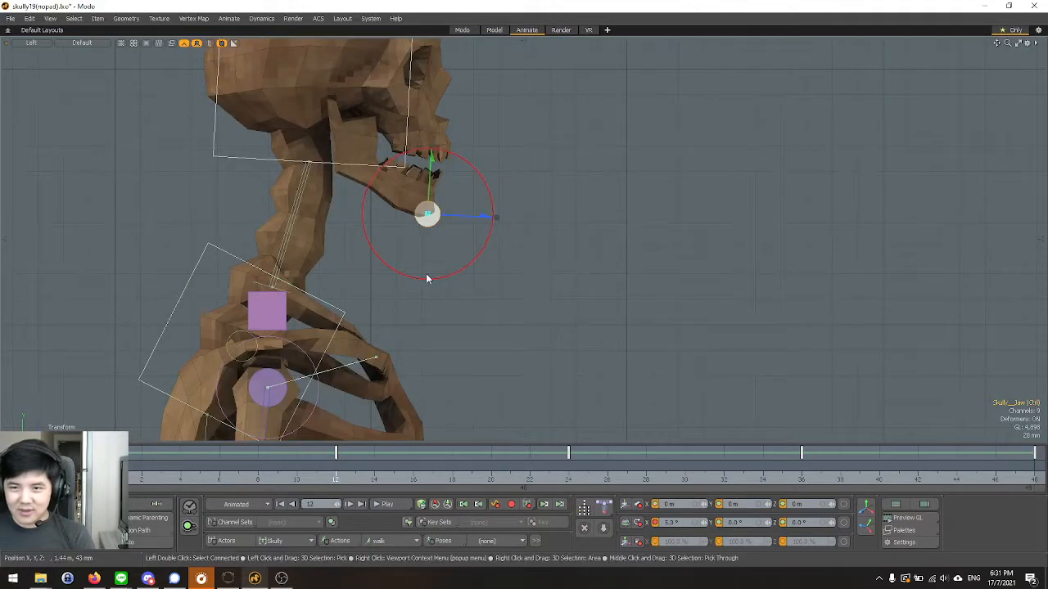
pyautogui.hotkey('ctrl', 'space')
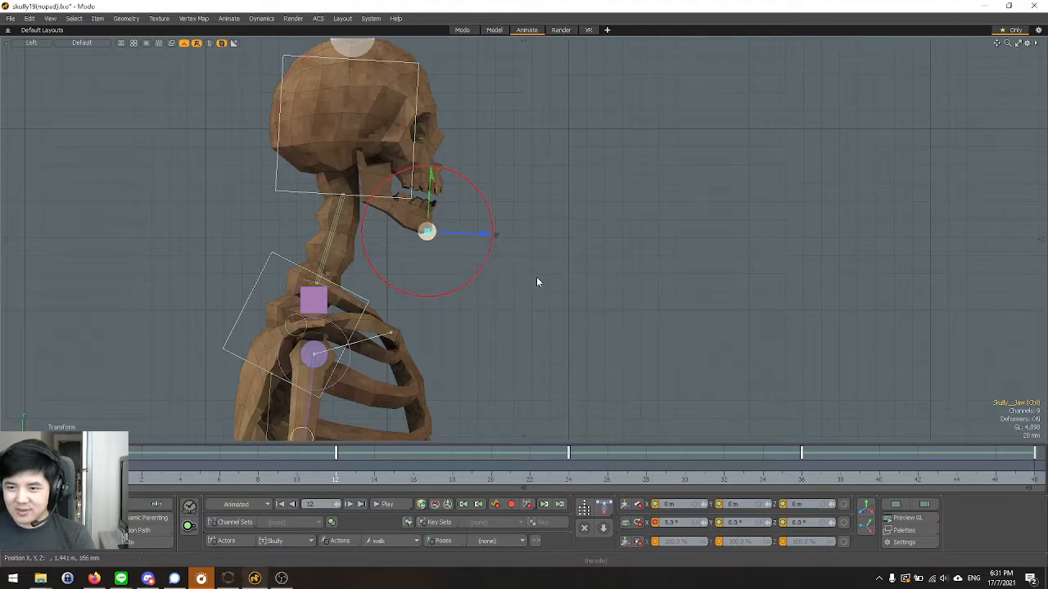
pyautogui.write('0')
pyautogui.press('Return')
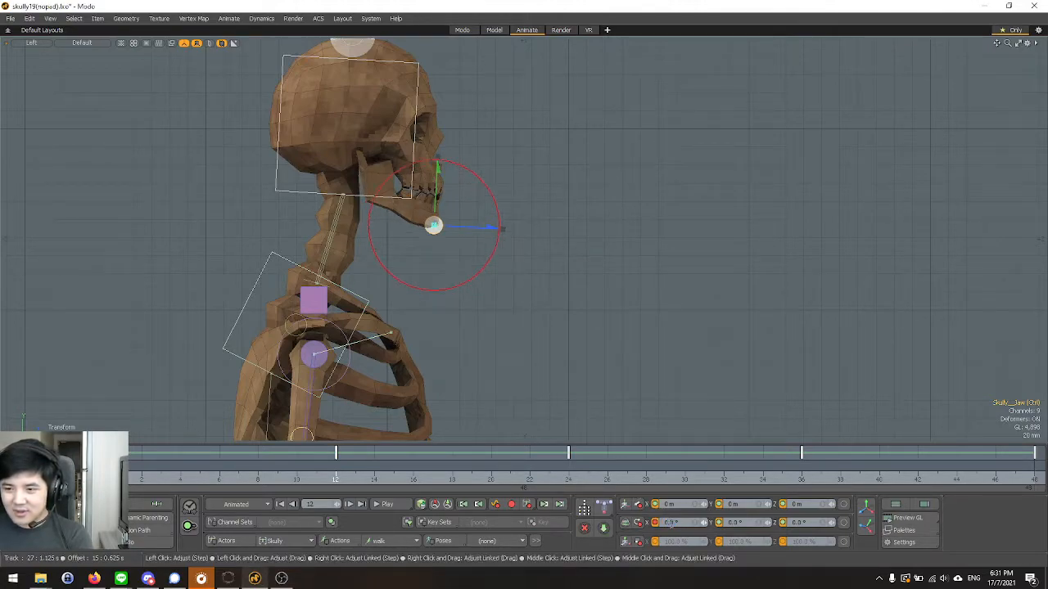
# At frame 36, set the jaw control's X rotation to 0° and clear the selection.
pyautogui.click(788, 481)
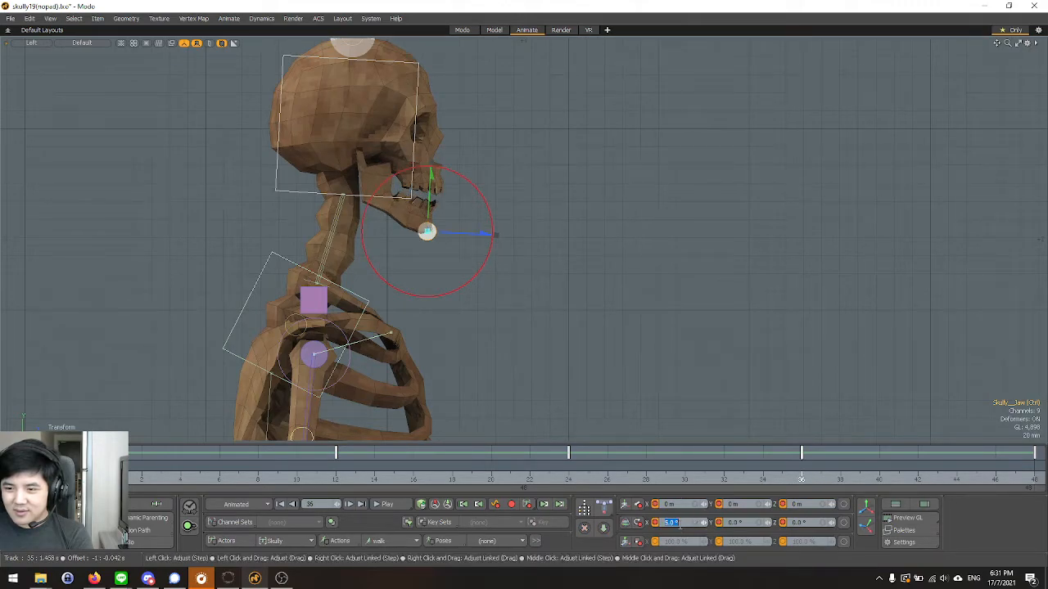
pyautogui.write('0')
pyautogui.press('Return')
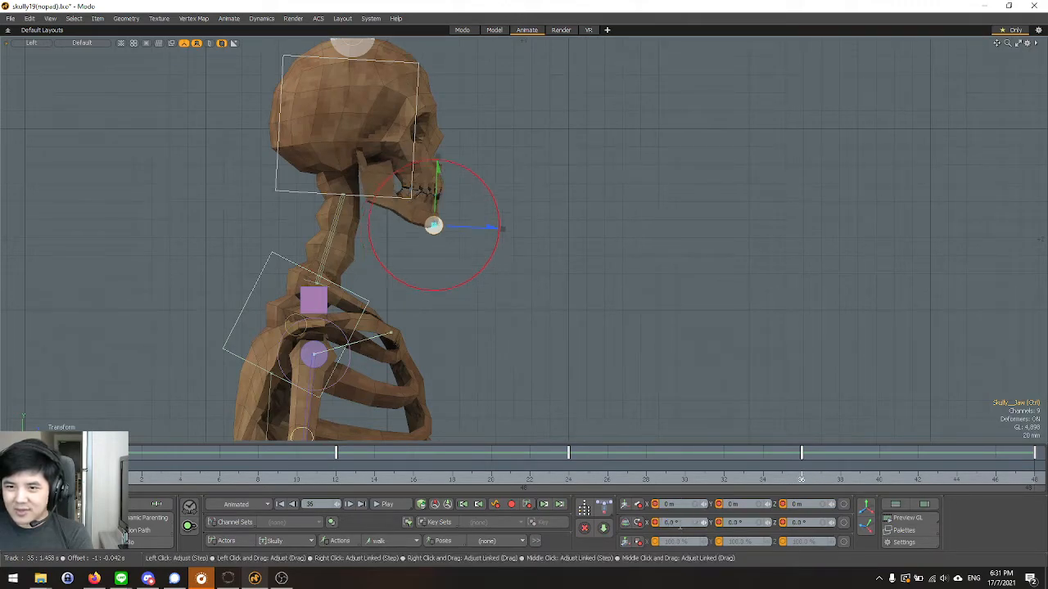
# Play the walk cycle in the Left view, checking the closed jaw and the full stride, then stop playback.
pyautogui.click(387, 505)
pyautogui.scroll(-8, 526, 257)
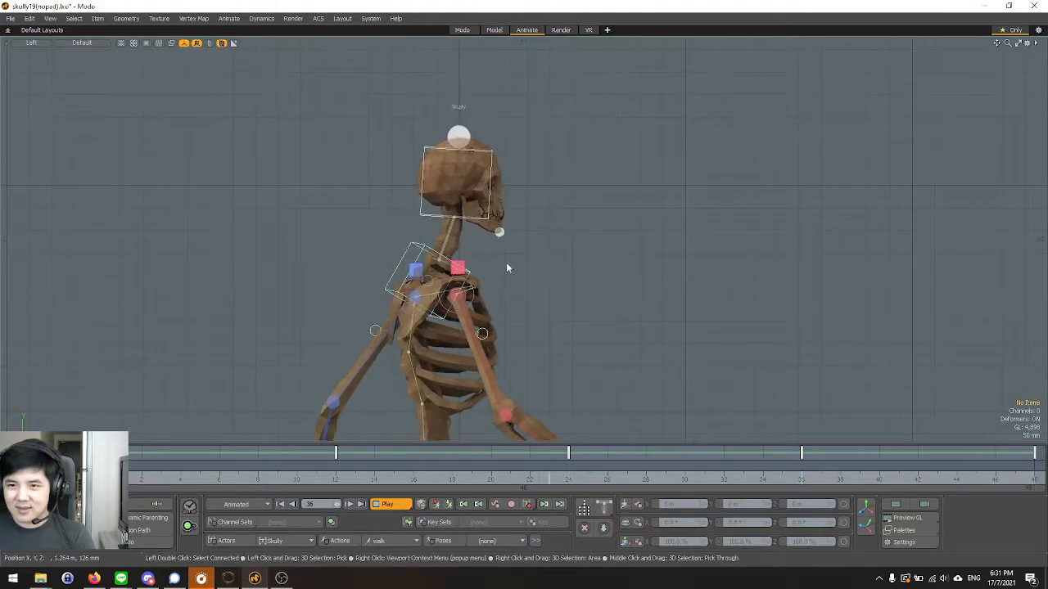
pyautogui.scroll(3, 494, 275)
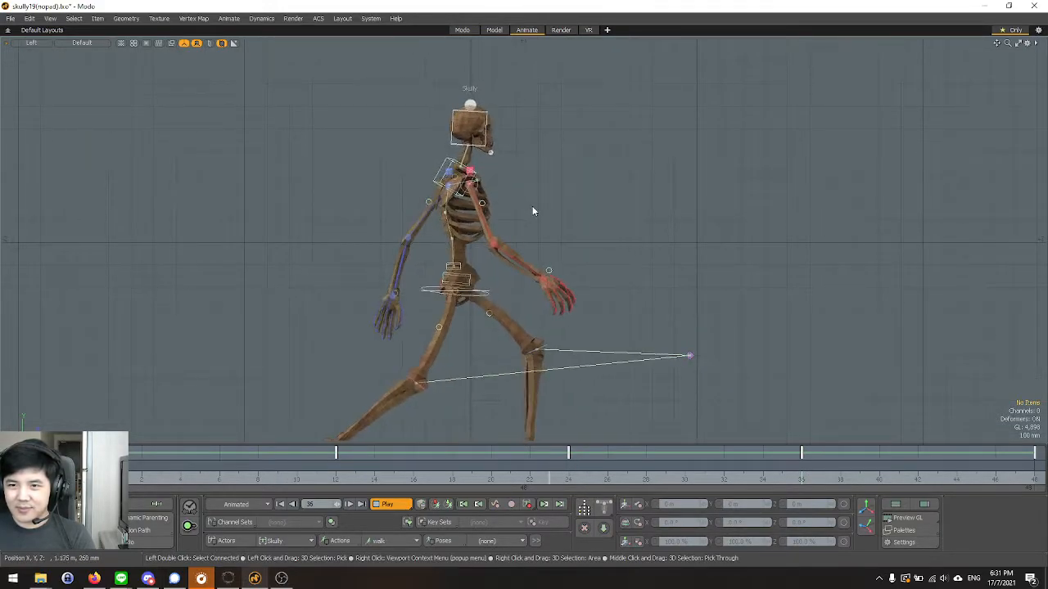
pyautogui.scroll(-3, 509, 62)
pyautogui.scroll(3, 470, 234)
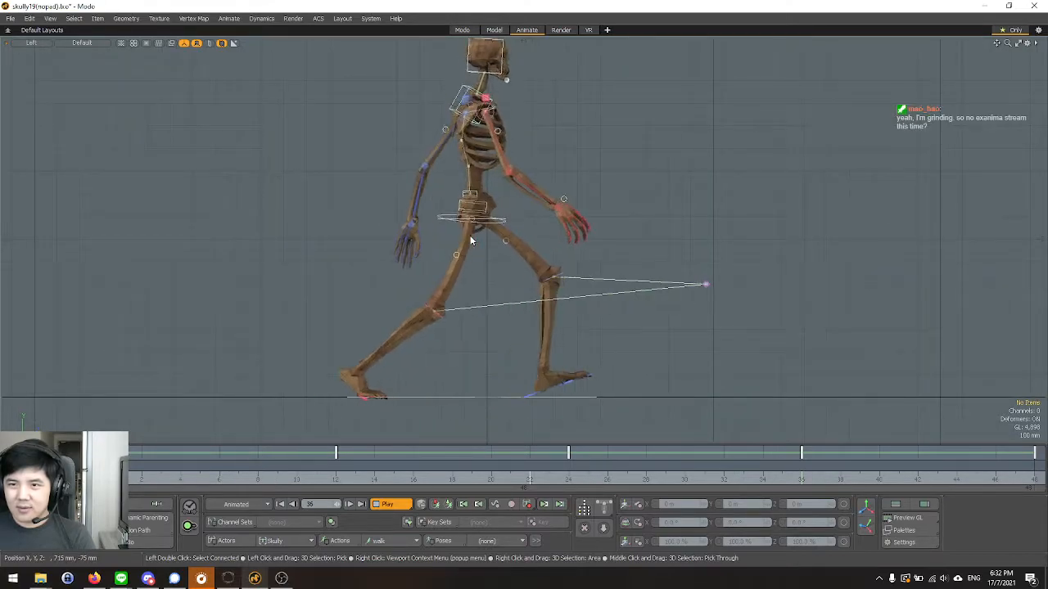
pyautogui.scroll(-2, 470, 240)
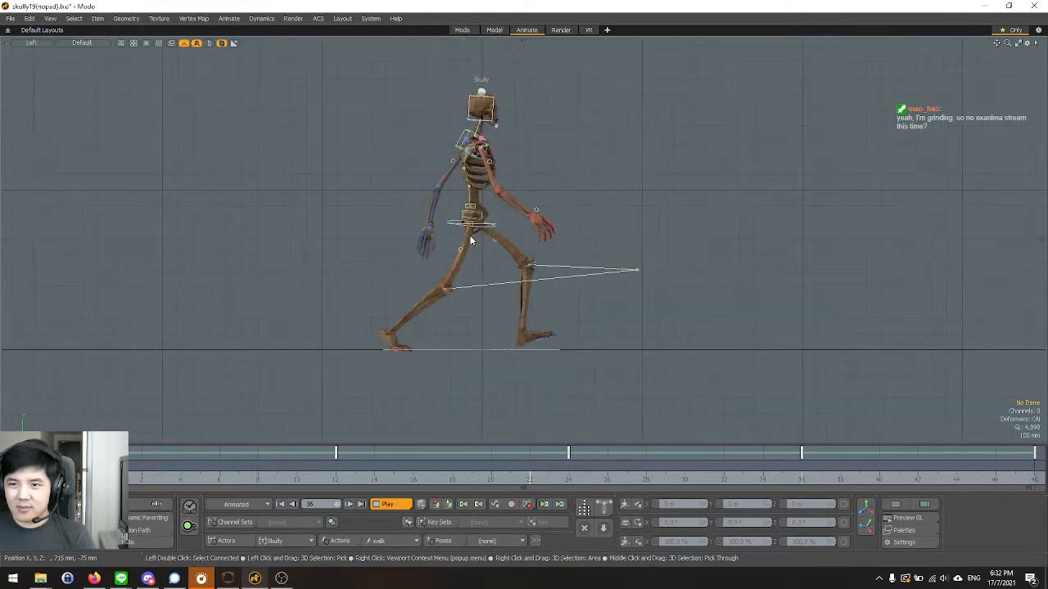
pyautogui.press('Escape')
# Switch to the perspective view and examine the frame 4 pose from the front and the side.
pyautogui.hotkey('ctrl', 'space')
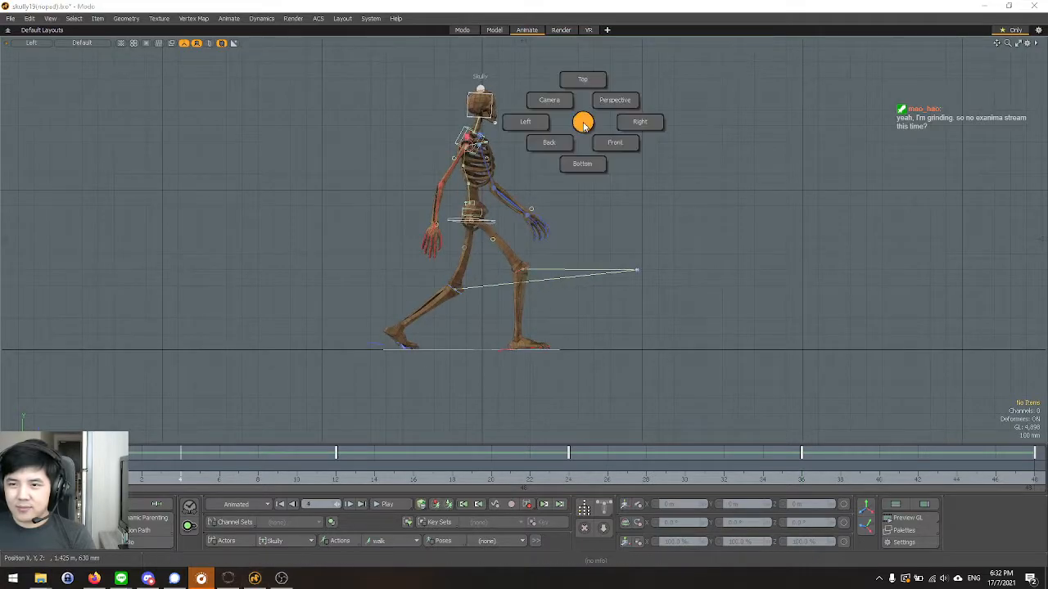
pyautogui.click(608, 104)
pyautogui.scroll(2, 527, 181)
pyautogui.keyDown('alt'); pyautogui.moveTo(728, 304); pyautogui.dragTo(441, 266); pyautogui.keyUp('alt')
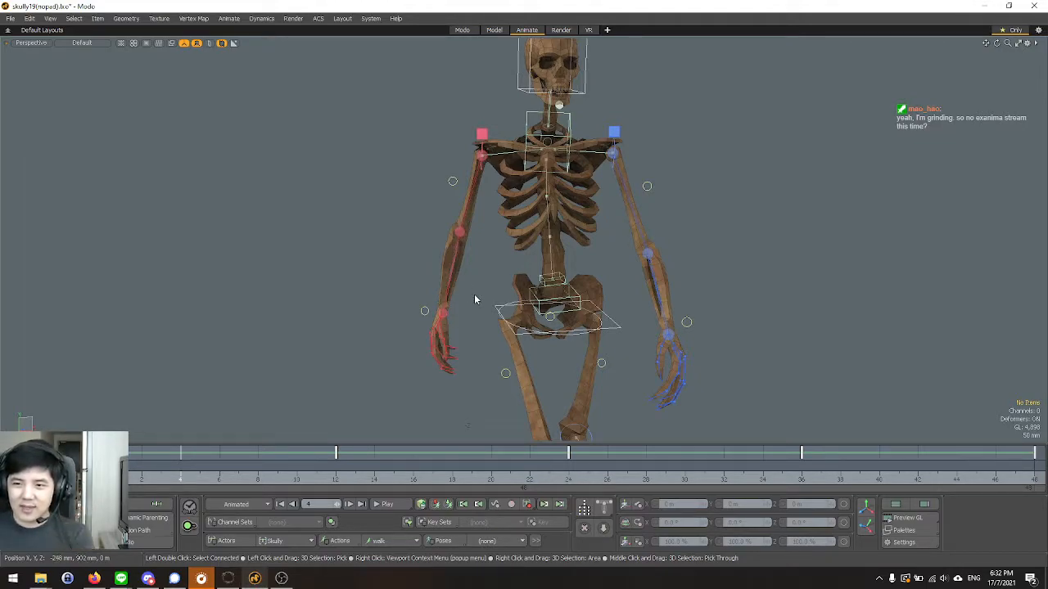
pyautogui.scroll(-3, 474, 287)
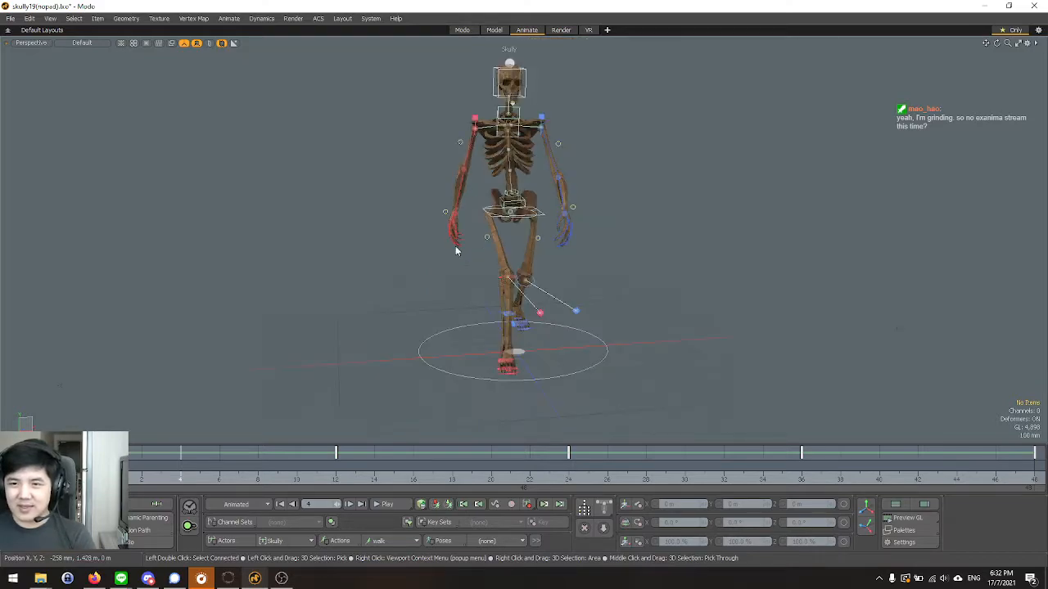
pyautogui.keyDown('alt'); pyautogui.moveTo(302, 297); pyautogui.dragTo(437, 274); pyautogui.keyUp('alt')
# Examine the frame 4 pose in the Left view, including the legs and feet up close, then in the Right view.
pyautogui.hotkey('ctrl', 'space')
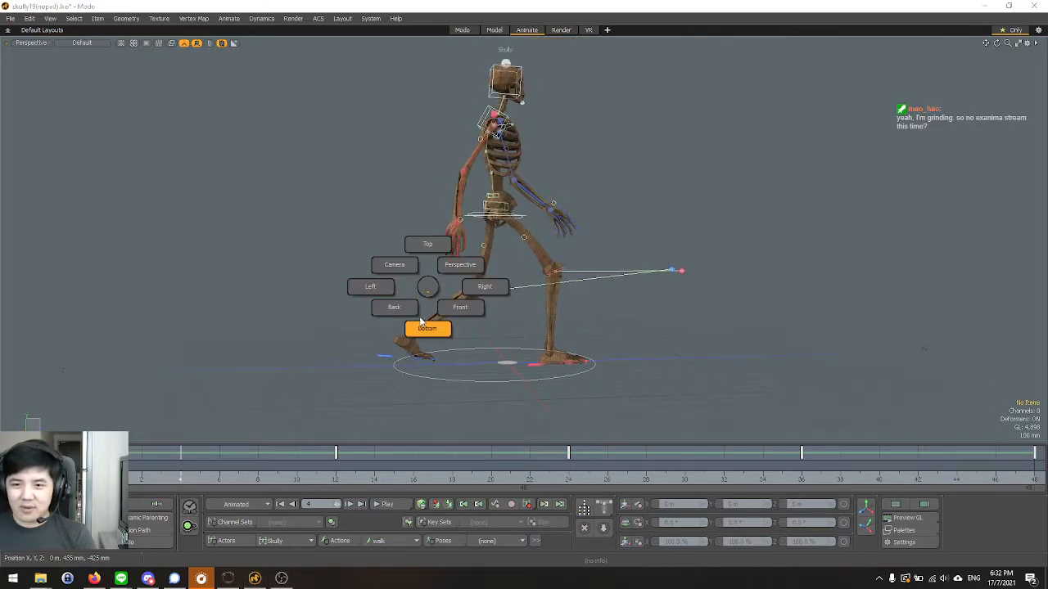
pyautogui.click(389, 288)
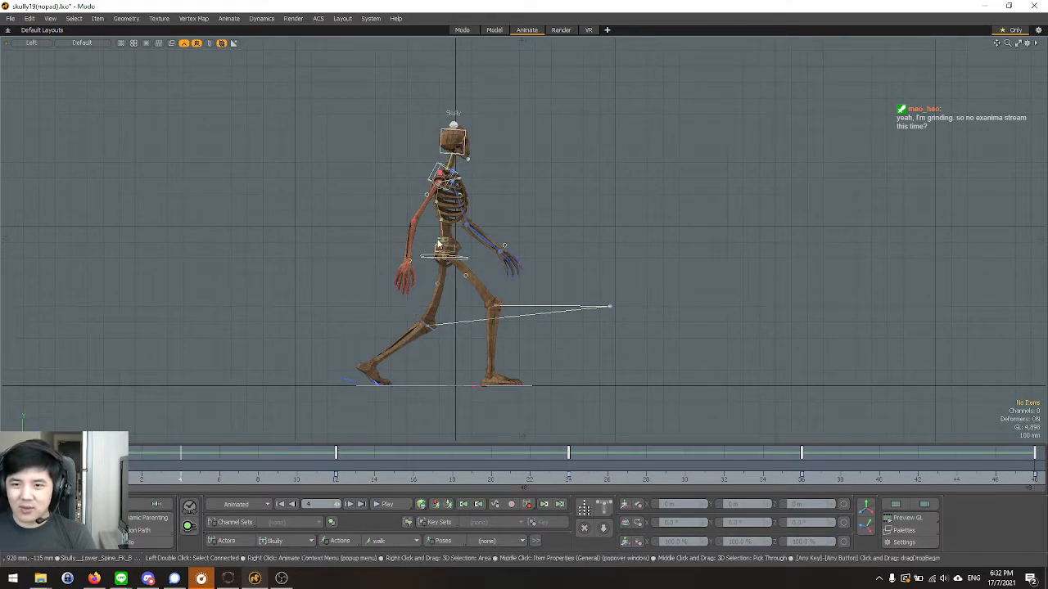
pyautogui.scroll(3, 389, 354)
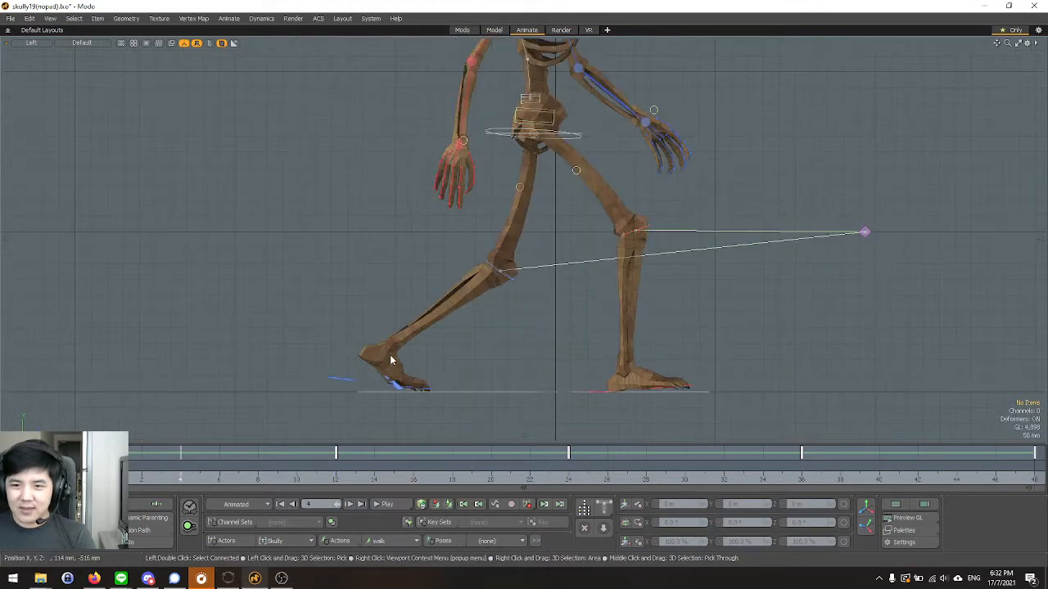
pyautogui.scroll(-4, 379, 369)
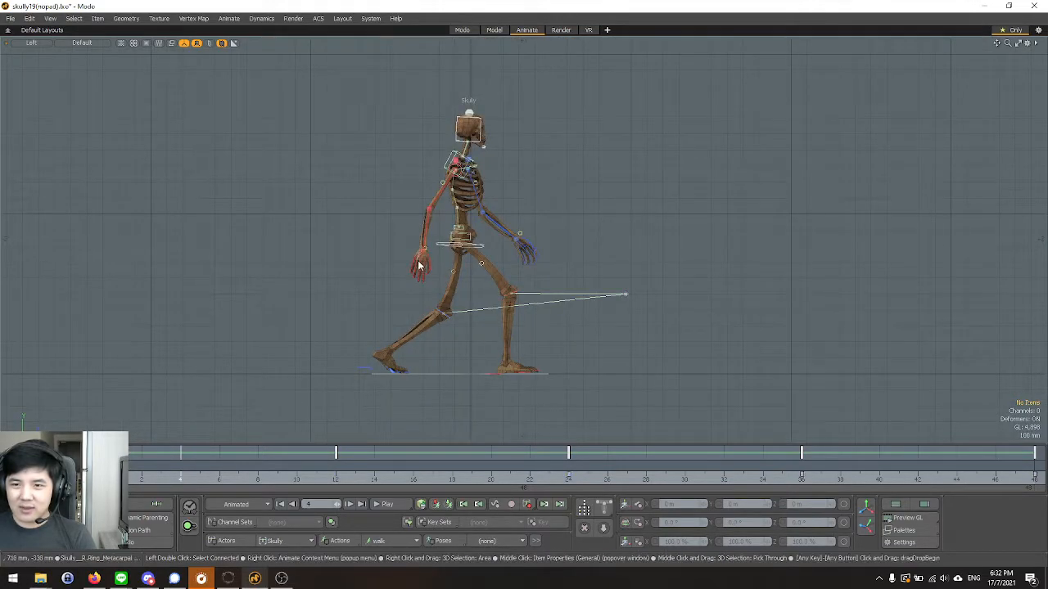
pyautogui.scroll(2, 541, 167)
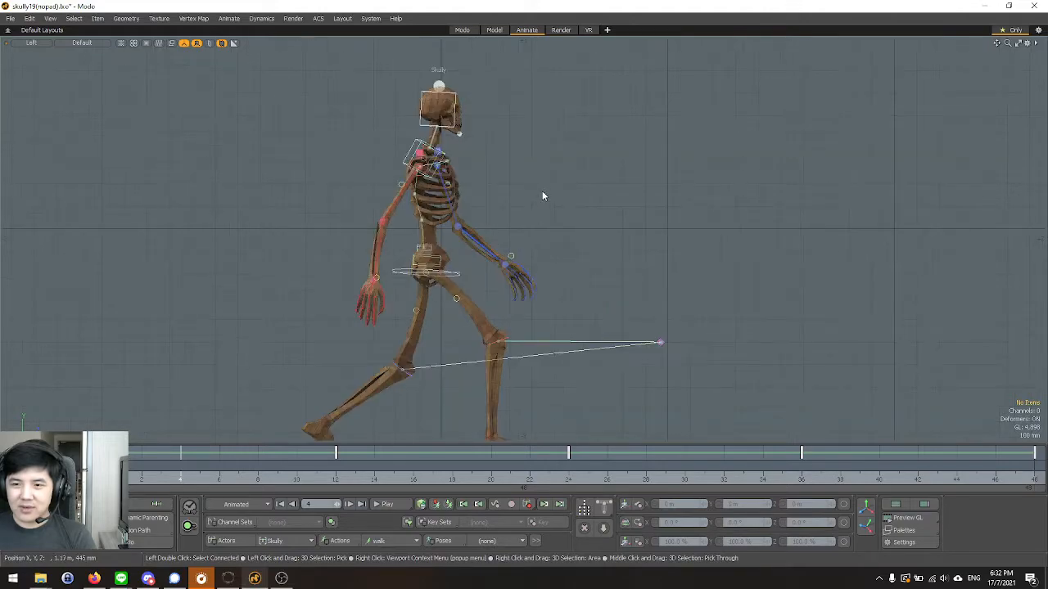
pyautogui.hotkey('ctrl', 'space')
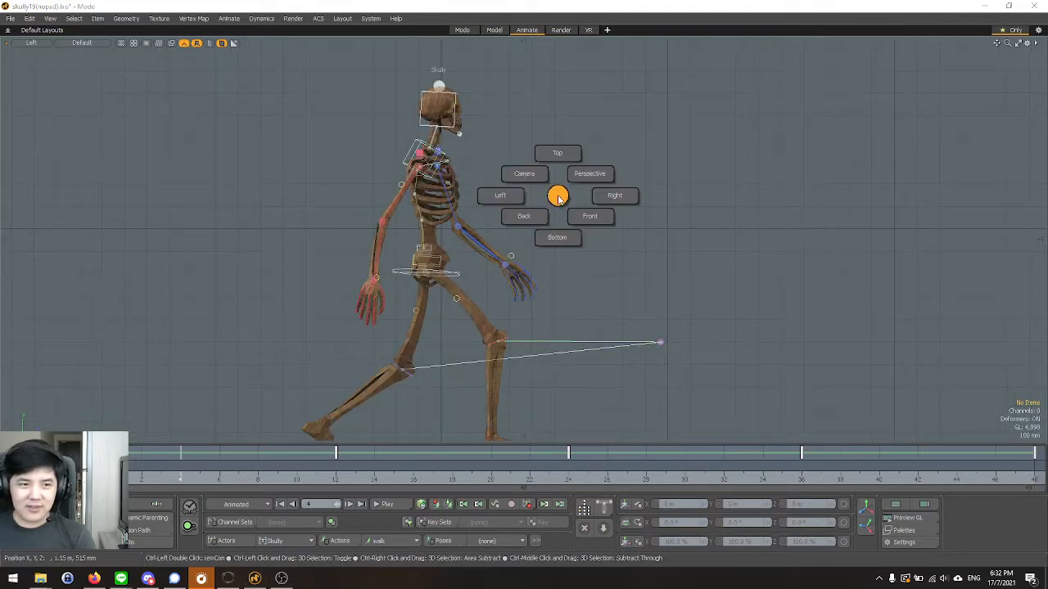
pyautogui.click(611, 197)
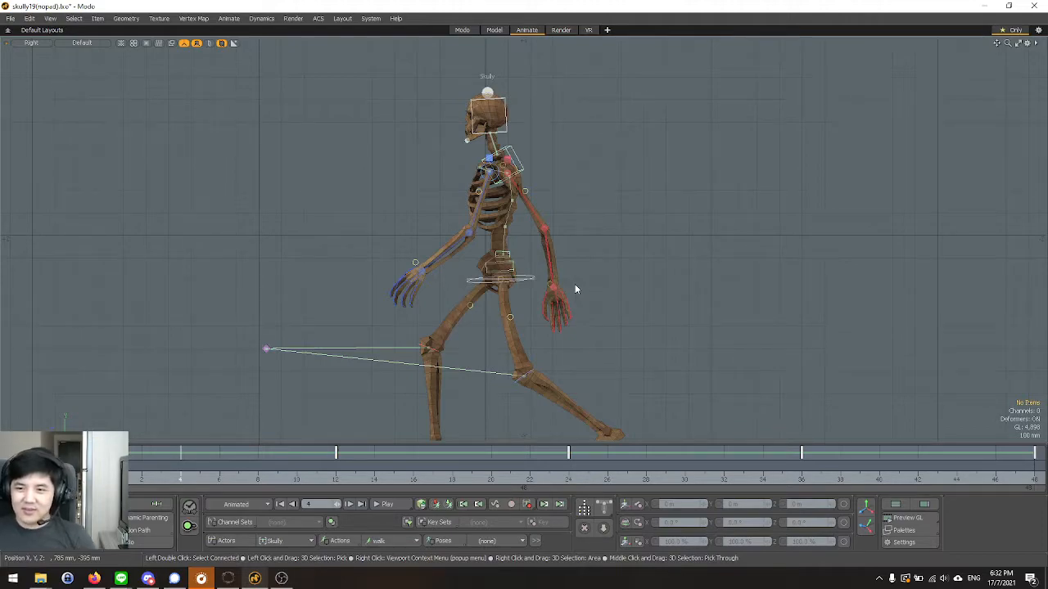
# Examine the torso, arms and pelvis at frame 4 up close in the perspective view from several angles.
pyautogui.hotkey('ctrl', 'space')
pyautogui.click(589, 247)
pyautogui.keyDown('alt'); pyautogui.moveTo(430, 241); pyautogui.dragTo(509, 249); pyautogui.keyUp('alt')
pyautogui.keyDown('alt'); pyautogui.moveTo(509, 248); pyautogui.dragTo(537, 185); pyautogui.keyUp('alt')
pyautogui.keyDown('alt'); pyautogui.keyDown('shift'); pyautogui.moveTo(537, 185); pyautogui.dragTo(535, 156); pyautogui.keyUp('shift'); pyautogui.keyUp('alt')
pyautogui.keyDown('alt'); pyautogui.keyDown('shift'); pyautogui.moveTo(535, 156); pyautogui.dragTo(505, 281); pyautogui.keyUp('shift'); pyautogui.keyUp('alt')
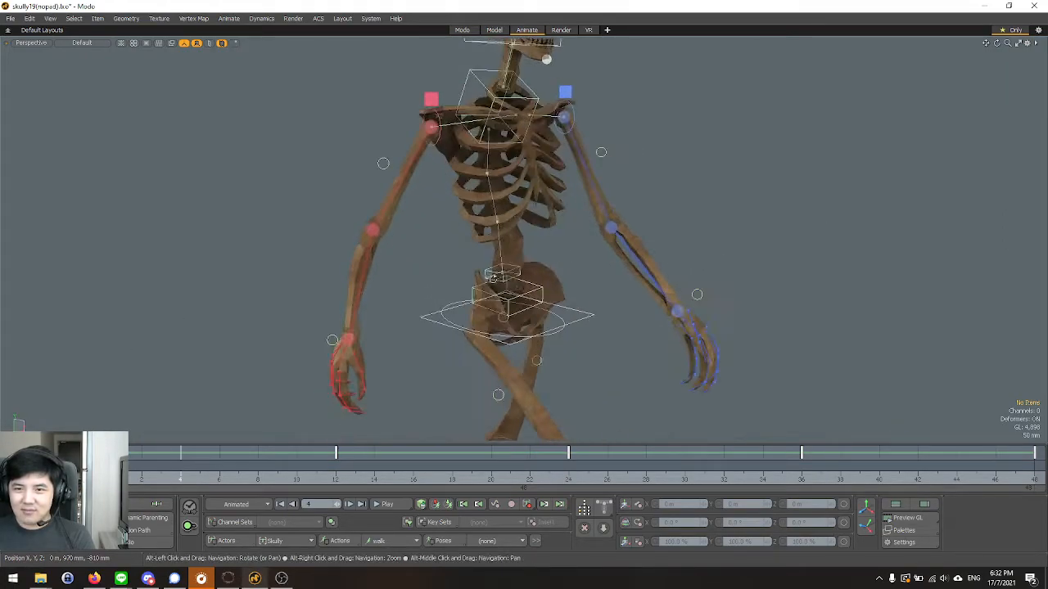
pyautogui.press('e')
pyautogui.keyDown('alt'); pyautogui.moveTo(372, 231); pyautogui.dragTo(421, 286); pyautogui.keyUp('alt')
pyautogui.click(319, 280)
pyautogui.keyDown('alt'); pyautogui.keyDown('shift'); pyautogui.moveTo(314, 297); pyautogui.dragTo(327, 275); pyautogui.keyUp('shift'); pyautogui.keyUp('alt')
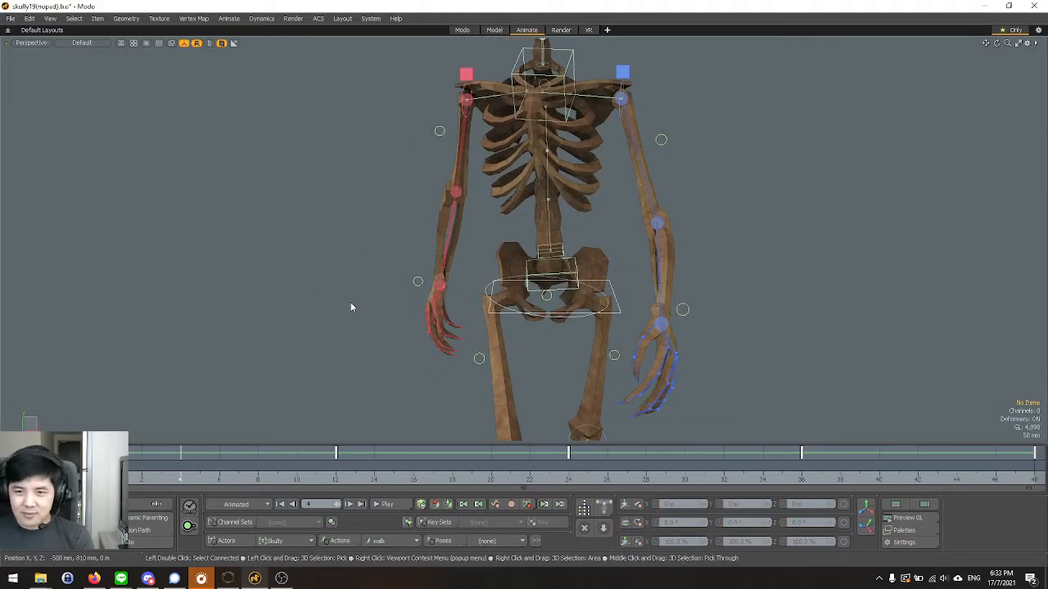
pyautogui.keyDown('alt'); pyautogui.moveTo(346, 306); pyautogui.dragTo(372, 318); pyautogui.keyUp('alt')
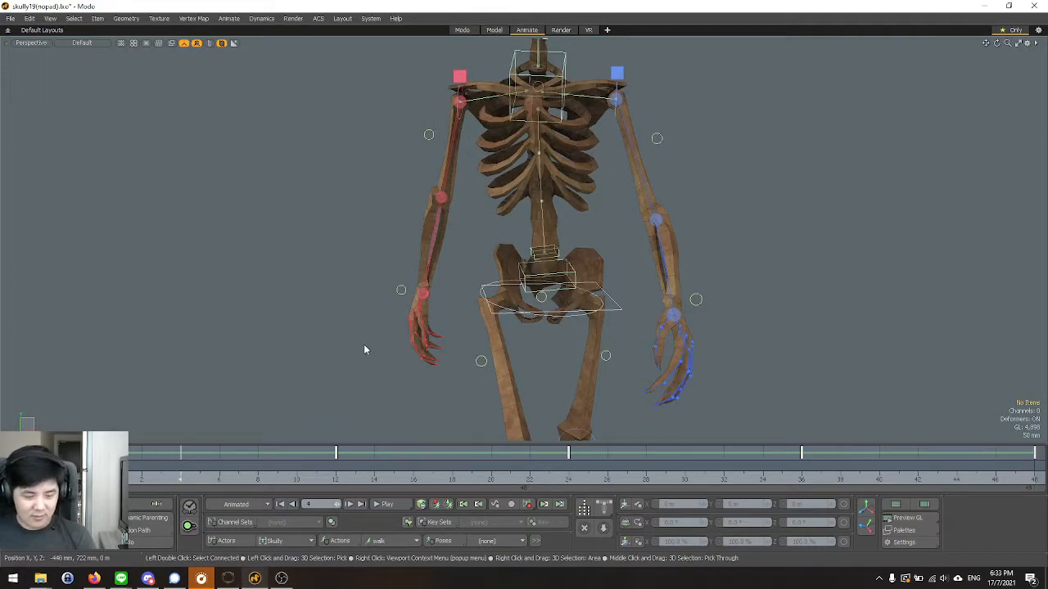
# Inspect the frame 4 pose from around the skeleton in the perspective view, ending on the hips and legs.
pyautogui.keyDown('alt'); pyautogui.moveTo(372, 346); pyautogui.dragTo(561, 309); pyautogui.keyUp('alt')
pyautogui.keyDown('alt'); pyautogui.keyDown('shift'); pyautogui.moveTo(451, 334); pyautogui.dragTo(576, 280); pyautogui.keyUp('shift'); pyautogui.keyUp('alt')
pyautogui.scroll(4, 467, 280)
pyautogui.keyDown('alt'); pyautogui.moveTo(512, 292); pyautogui.dragTo(572, 290); pyautogui.keyUp('alt')
pyautogui.click(438, 275)
pyautogui.keyDown('alt'); pyautogui.moveTo(464, 293); pyautogui.dragTo(387, 290); pyautogui.keyUp('alt')
pyautogui.scroll(-5, 436, 290)
pyautogui.keyDown('alt'); pyautogui.moveTo(558, 325); pyautogui.dragTo(504, 288); pyautogui.keyUp('alt')
pyautogui.press('space')
pyautogui.click(741, 317)
pyautogui.keyDown('alt'); pyautogui.moveTo(738, 318); pyautogui.dragTo(646, 327); pyautogui.keyUp('alt')
pyautogui.scroll(-3, 487, 204)
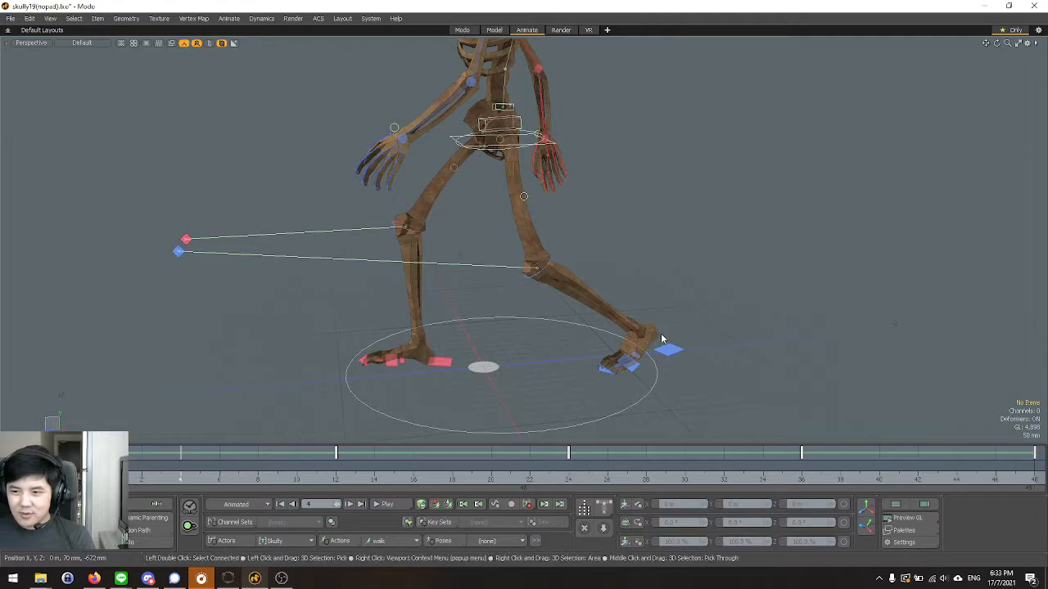
# Inspect the feet and the right heel control at frame 4 up close, then view the whole skeleton toward the front.
pyautogui.keyDown('alt'); pyautogui.moveTo(667, 350); pyautogui.dragTo(524, 331); pyautogui.keyUp('alt')
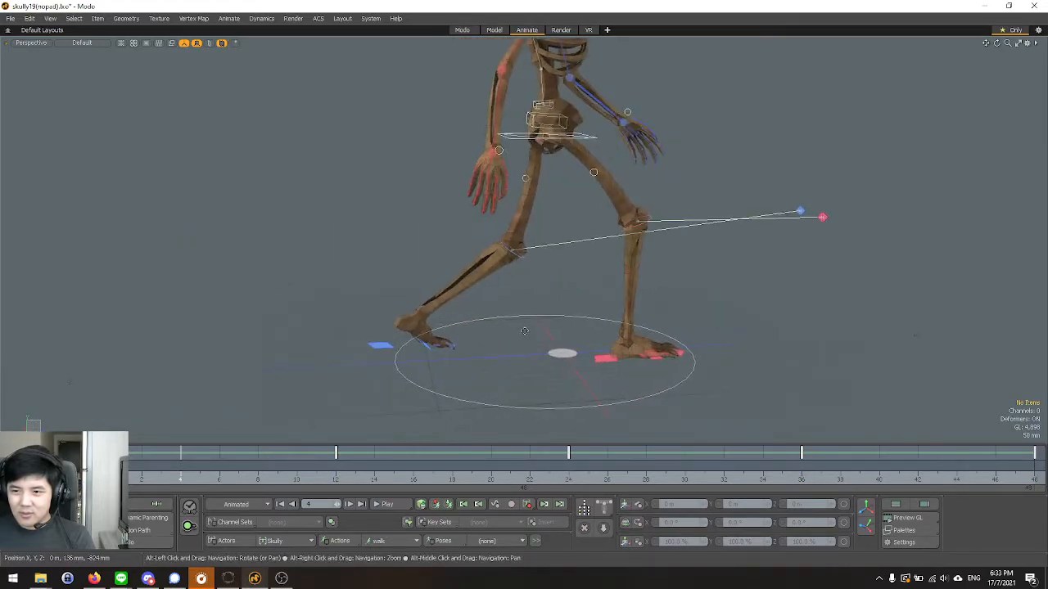
pyautogui.keyDown('alt'); pyautogui.moveTo(525, 331); pyautogui.dragTo(440, 314, button='middle'); pyautogui.keyUp('alt')
pyautogui.scroll(4, 522, 346)
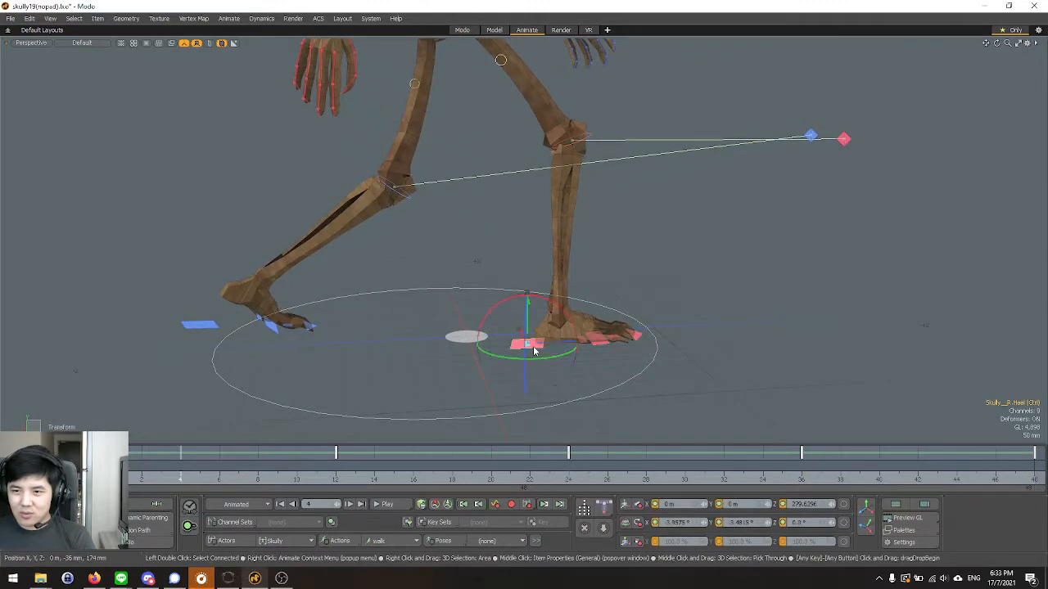
pyautogui.scroll(-3, 466, 359)
pyautogui.keyDown('alt'); pyautogui.moveTo(428, 358); pyautogui.dragTo(418, 406); pyautogui.keyUp('alt')
pyautogui.click(681, 372)
pyautogui.keyDown('alt'); pyautogui.moveTo(679, 372); pyautogui.dragTo(562, 392); pyautogui.keyUp('alt')
pyautogui.keyDown('alt'); pyautogui.moveTo(554, 389); pyautogui.dragTo(502, 372); pyautogui.keyUp('alt')
pyautogui.scroll(-5, 409, 440)
pyautogui.scroll(3, 440, 376)
pyautogui.scroll(2, 443, 376)
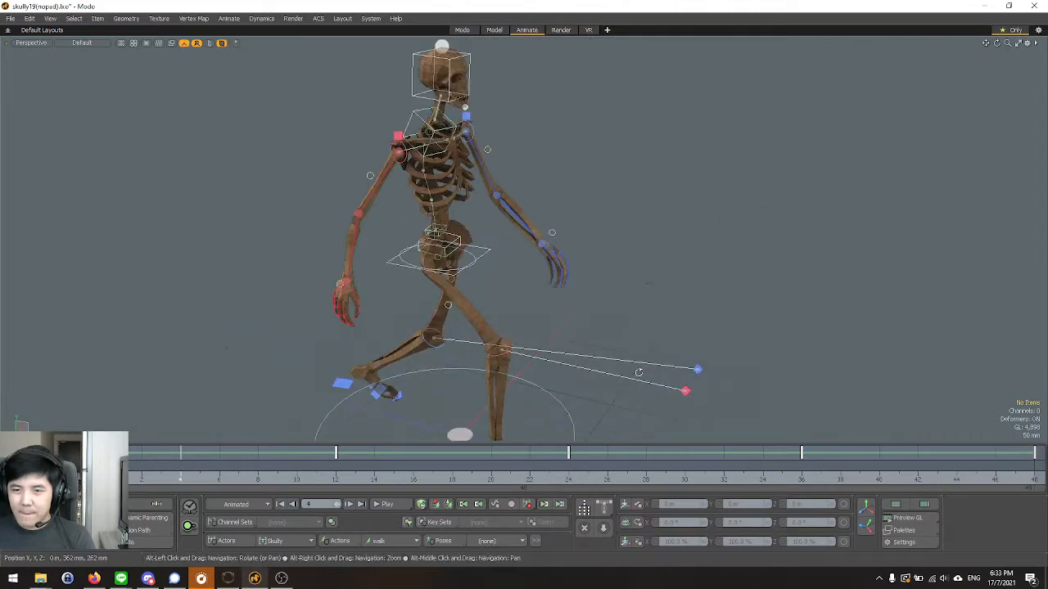
pyautogui.keyDown('alt'); pyautogui.moveTo(637, 372); pyautogui.dragTo(541, 366); pyautogui.keyUp('alt')
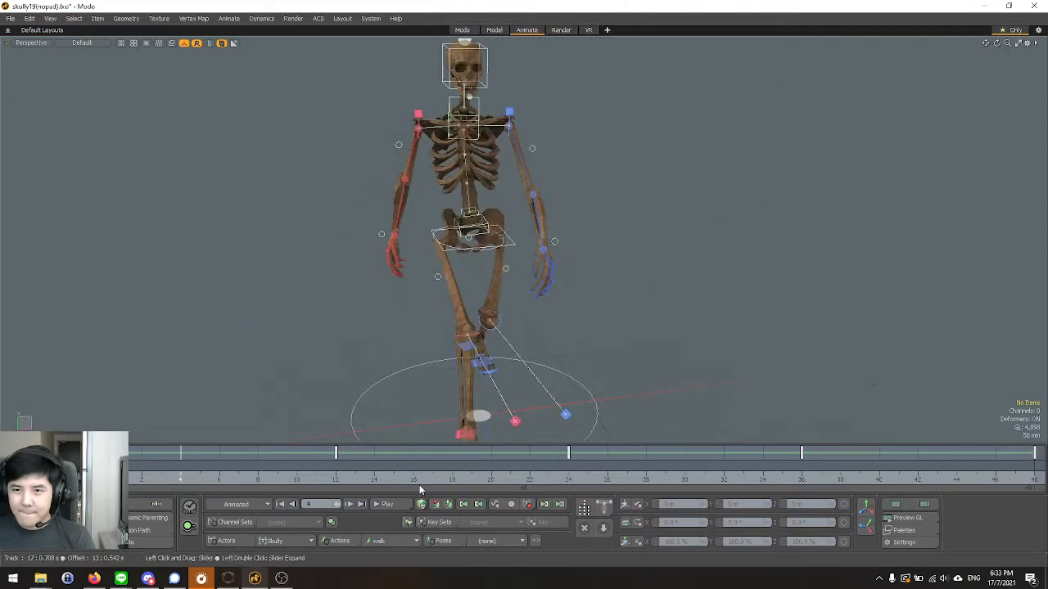
# Examine the skeleton's frame 0 pose in the perspective view, then in the Right and Left views.
pyautogui.keyDown('alt'); pyautogui.moveTo(359, 346); pyautogui.dragTo(440, 318); pyautogui.keyUp('alt')
pyautogui.scroll(-3, 440, 319)
pyautogui.click(104, 472)
pyautogui.scroll(2, 373, 328)
pyautogui.moveTo(372, 326)
pyautogui.keyDown('alt'); pyautogui.mouseDown()
pyautogui.moveTo(529, 309)
pyautogui.moveTo(539, 339)
pyautogui.moveTo(168, 330)
pyautogui.moveTo(136, 344)
pyautogui.moveTo(338, 330)
pyautogui.moveTo(333, 359)
pyautogui.moveTo(347, 342)
pyautogui.moveTo(390, 331)
pyautogui.mouseUp(); pyautogui.keyUp('alt')
pyautogui.scroll(-3, 415, 339)
pyautogui.hotkey('ctrl', 'space')
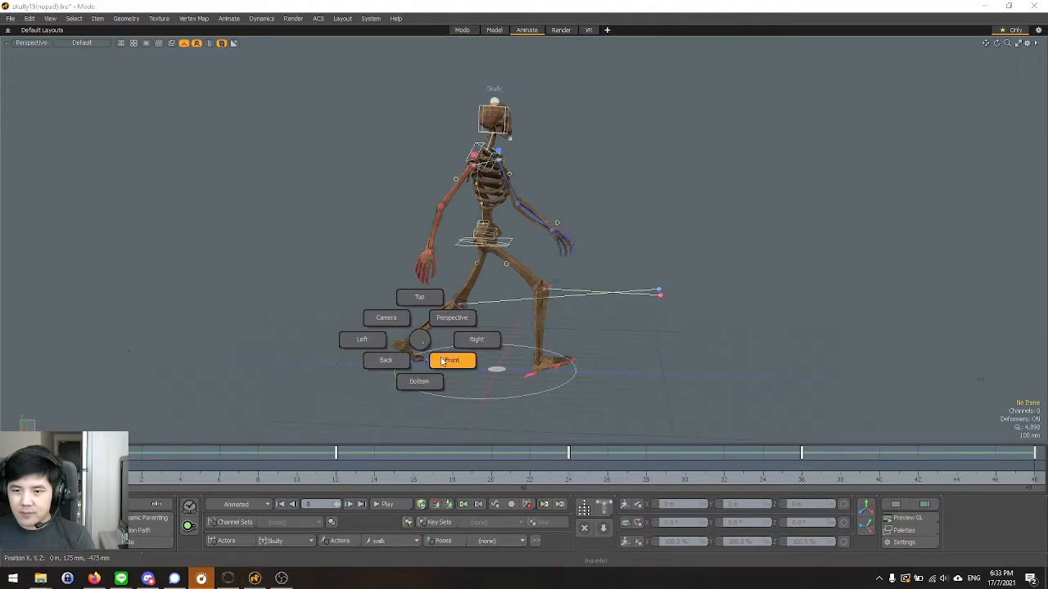
pyautogui.click(458, 338)
pyautogui.hotkey('ctrl', 'space')
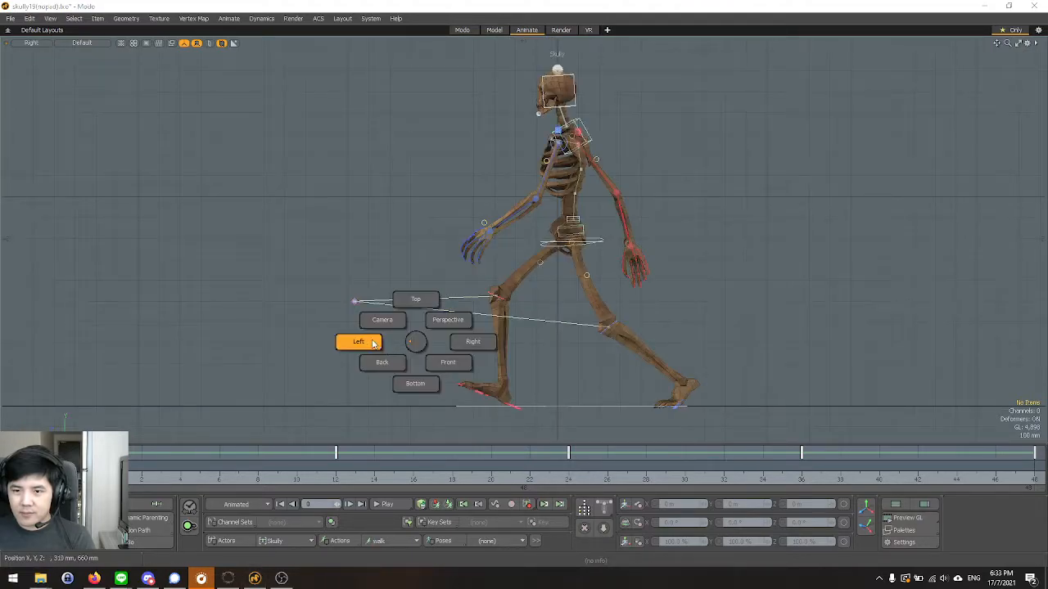
pyautogui.click(374, 344)
# Scrub through the first frames of the walk in the Left view and return to frame 0.
pyautogui.click(135, 473)
pyautogui.moveTo(142, 473)
pyautogui.mouseDown()
pyautogui.moveTo(159, 474)
pyautogui.moveTo(121, 474)
pyautogui.moveTo(356, 473)
pyautogui.moveTo(103, 473)
pyautogui.moveTo(664, 479)
pyautogui.moveTo(162, 479)
pyautogui.mouseUp()
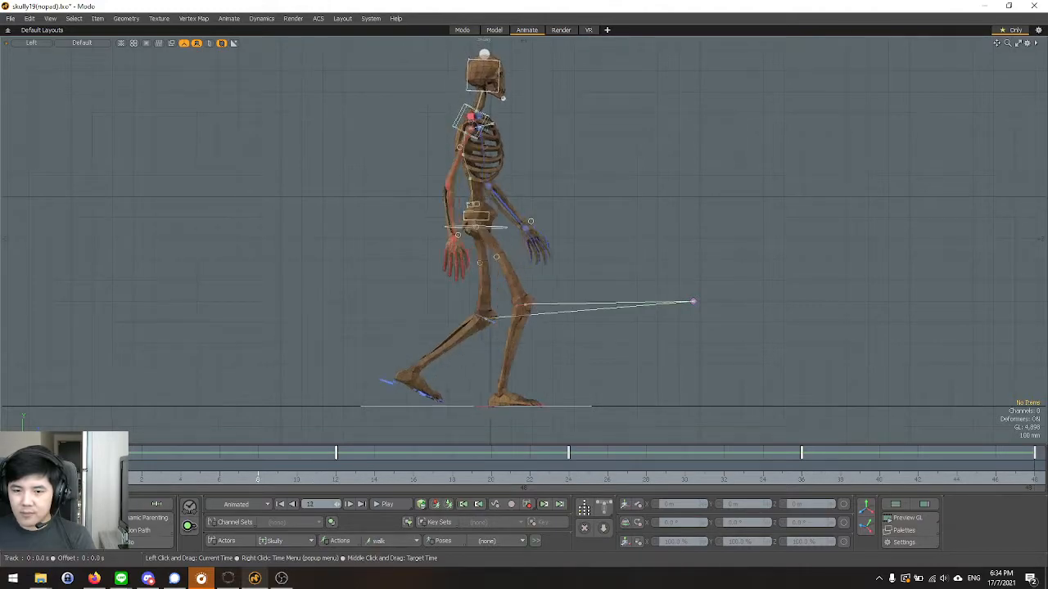
pyautogui.moveTo(161, 478); pyautogui.dragTo(122, 478)
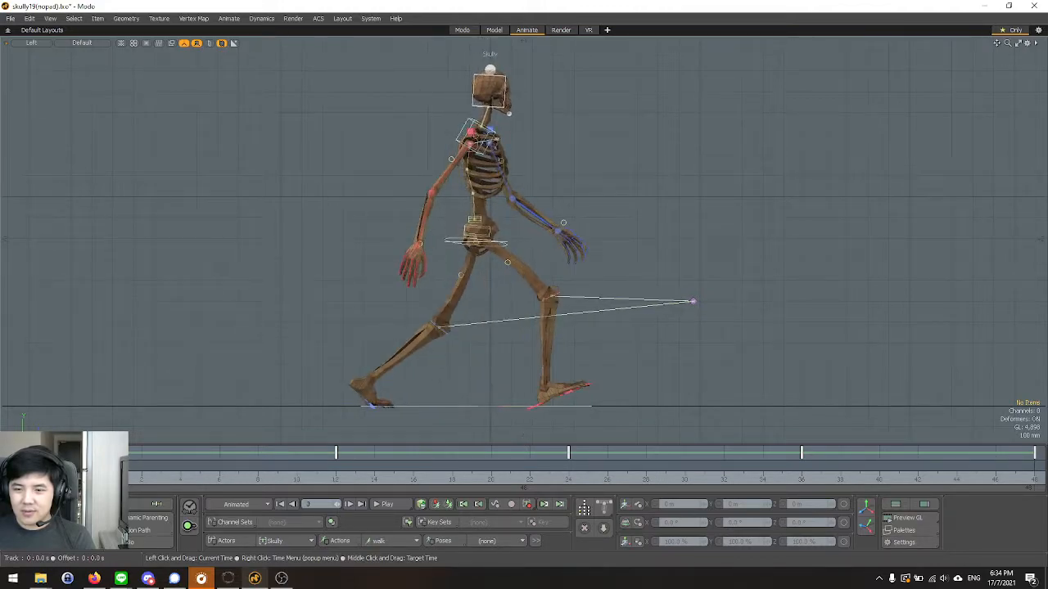
# Select the skeleton's root control at the hips and set its Y position to -150 mm at frame 0.
pyautogui.scroll(8, 524, 235)
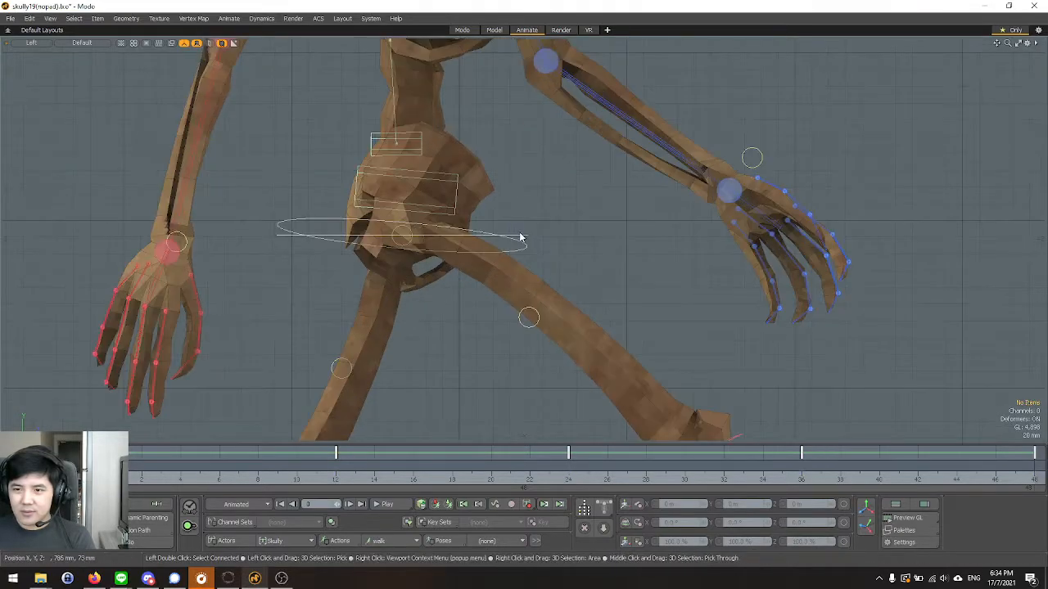
pyautogui.click(521, 237)
pyautogui.scroll(-3, 602, 436)
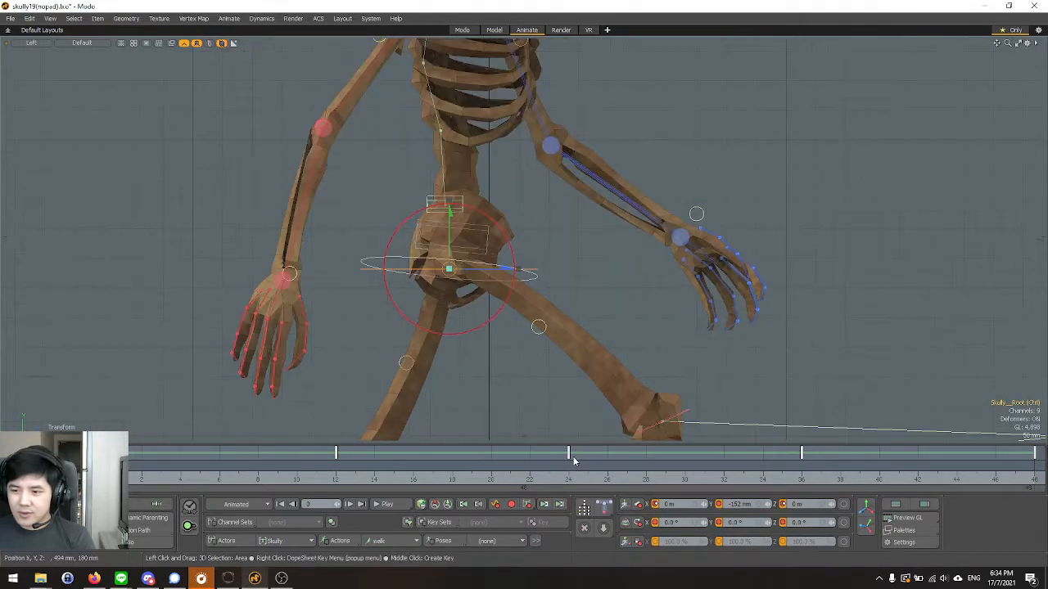
pyautogui.click(743, 505)
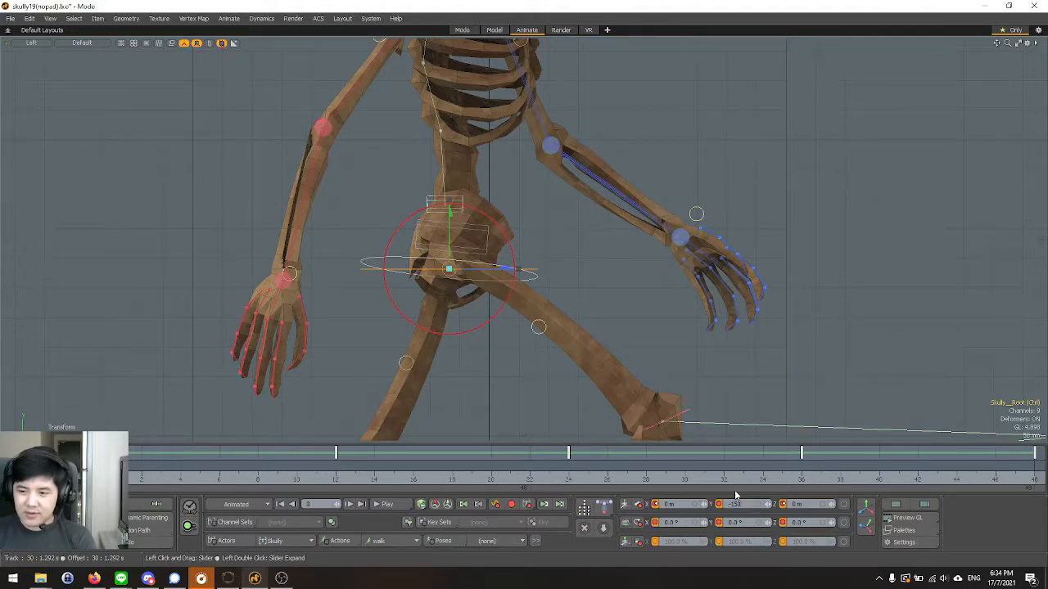
pyautogui.press('Return')
pyautogui.press('space')
# Set the root control's Y position to -150 mm at frames 24 and 48.
pyautogui.click(568, 477)
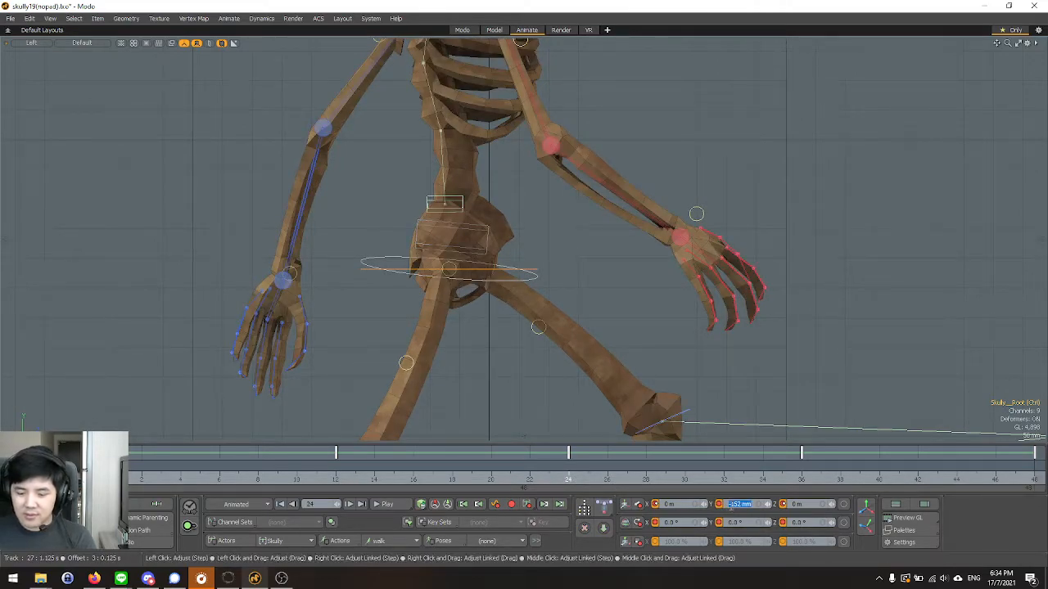
pyautogui.press('Return')
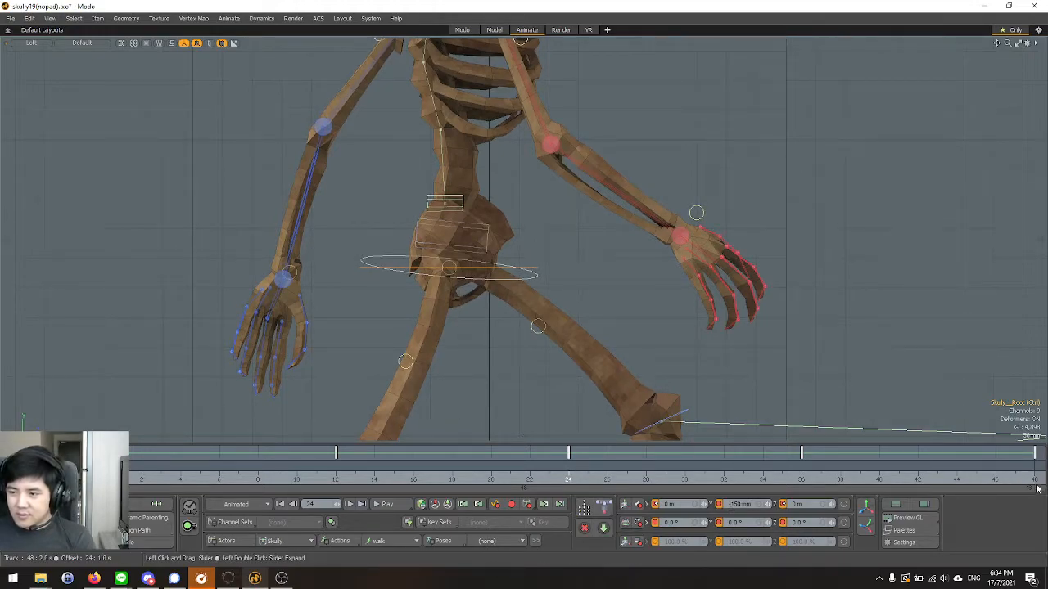
pyautogui.click(1035, 482)
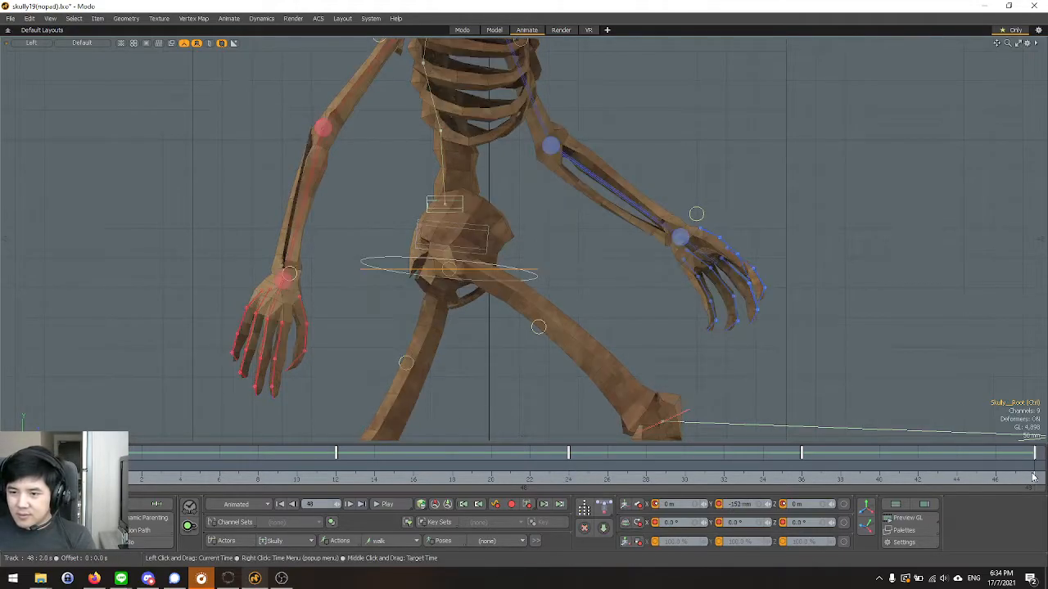
pyautogui.click(730, 504)
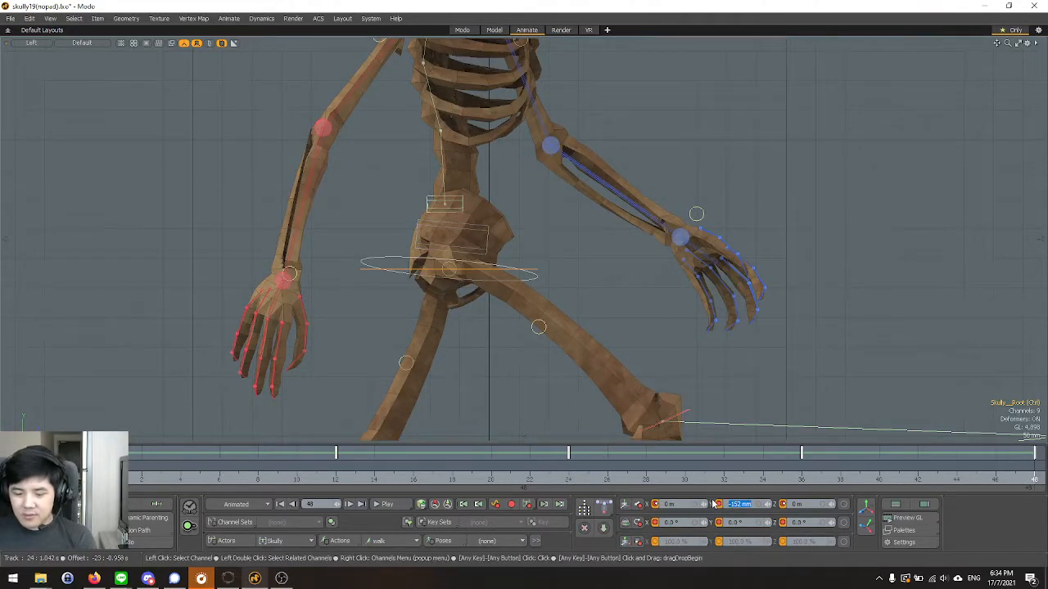
pyautogui.press('Return')
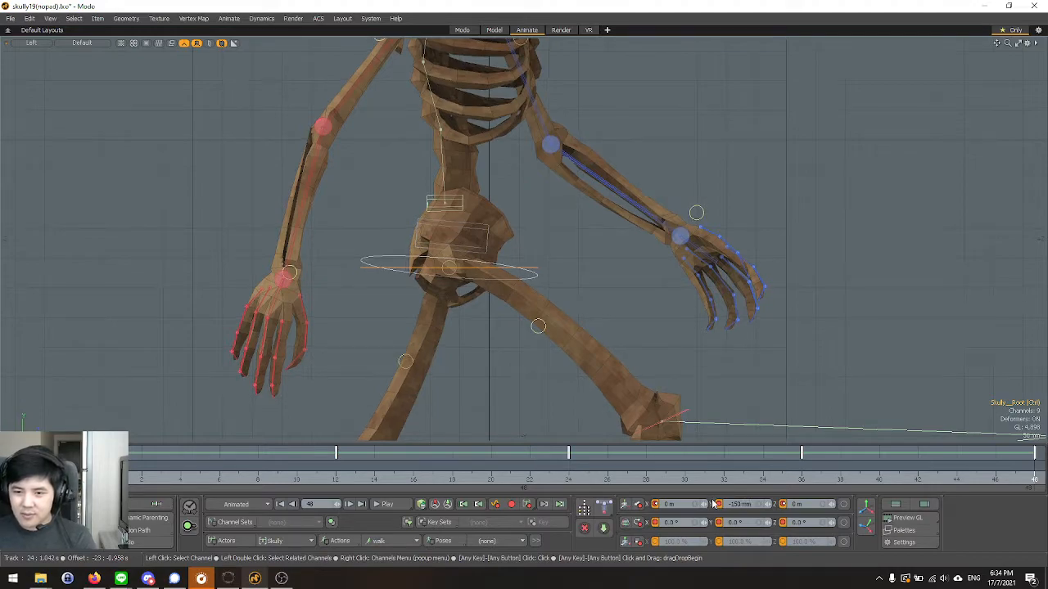
# Set the root control's Y position to -70 mm at frames 12 and 36.
pyautogui.click(344, 481)
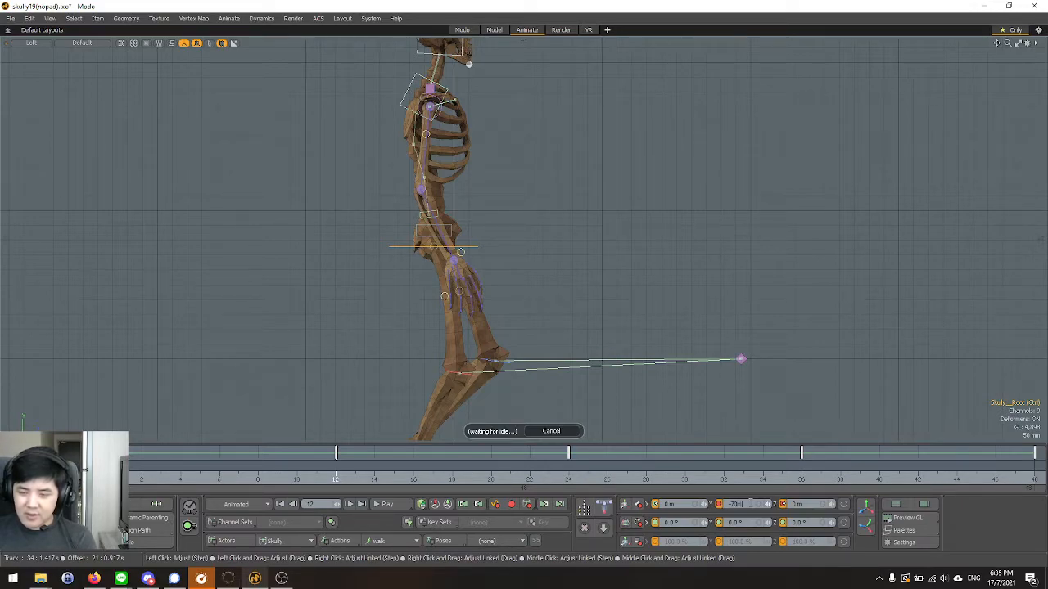
pyautogui.write('m')
pyautogui.press('Return')
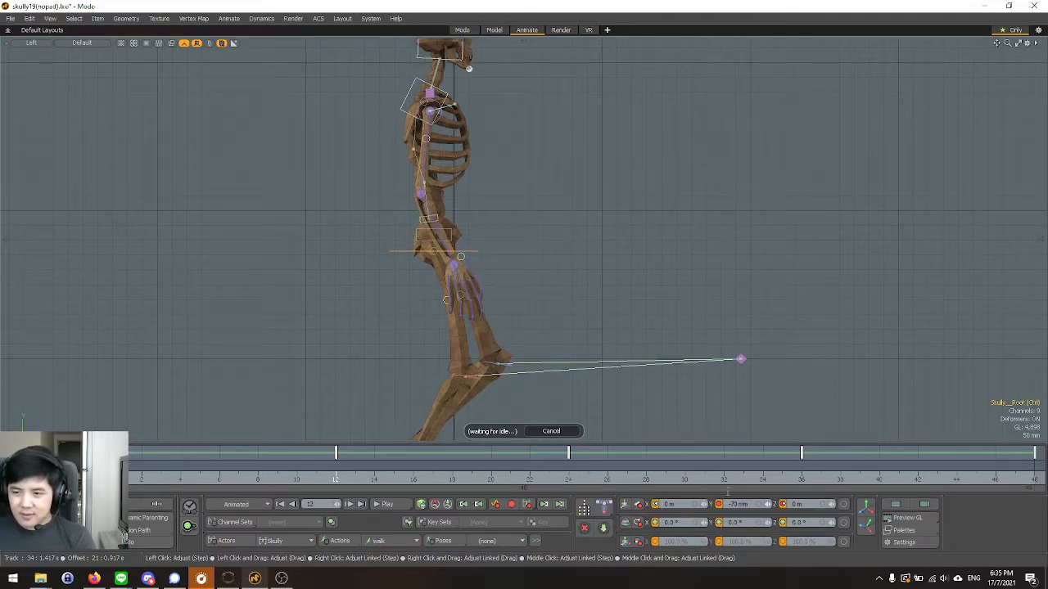
pyautogui.click(800, 483)
pyautogui.doubleClick(744, 507)
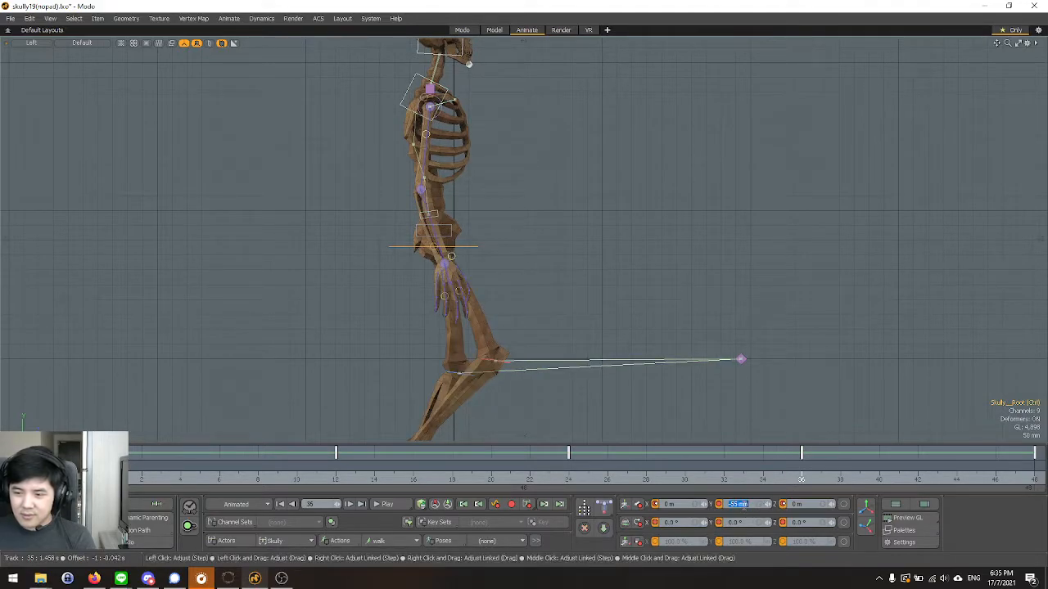
pyautogui.write('-70 mm')
pyautogui.press('Return')
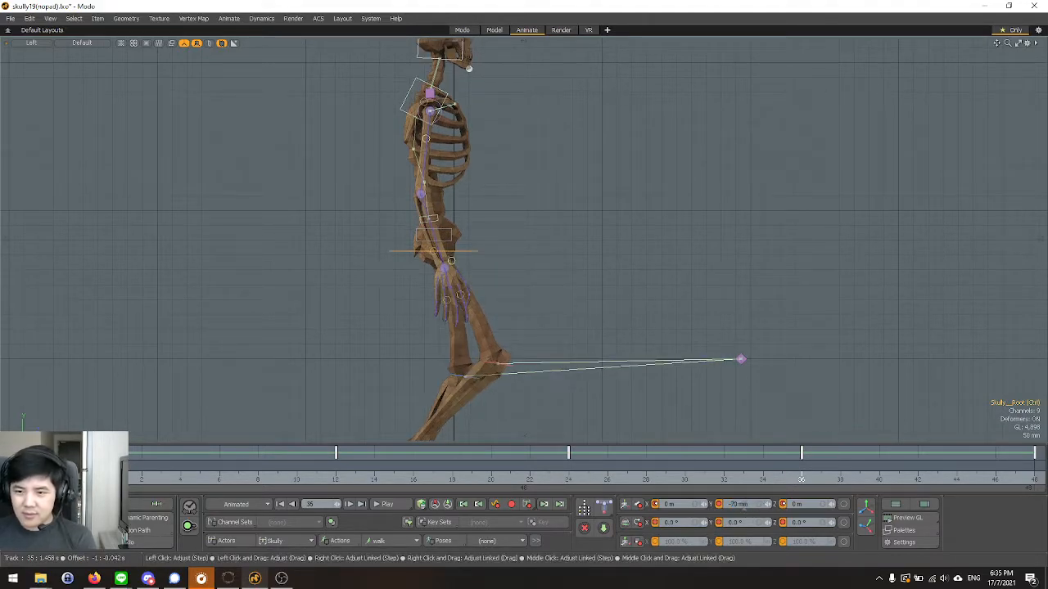
# Fit the whole skeleton in the Left view and play the walk cycle from frame 0 to review the body's up-and-down motion.
pyautogui.press('a')
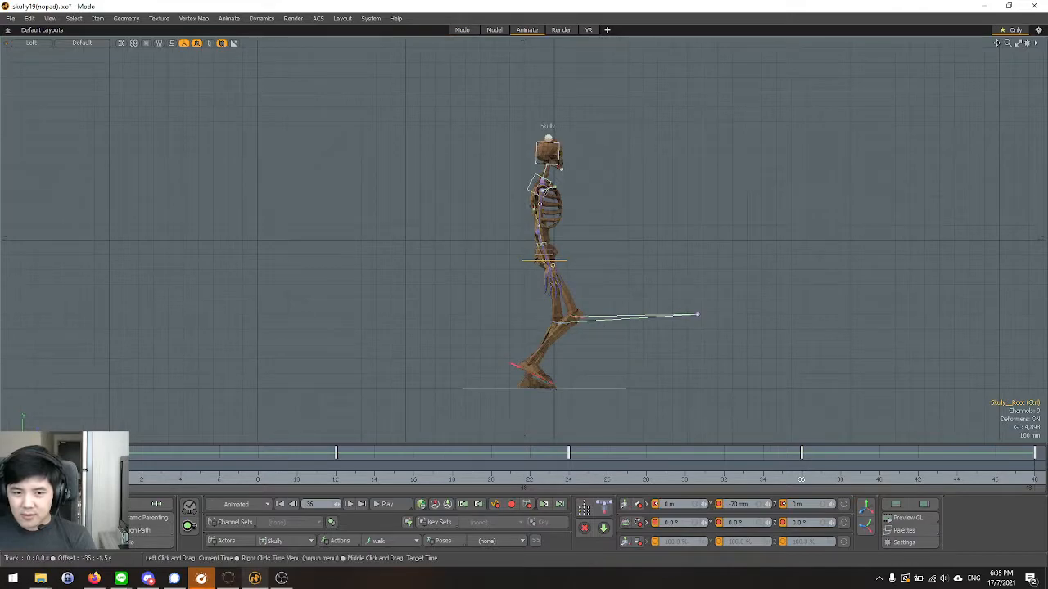
pyautogui.click(103, 481)
pyautogui.scroll(-1, 367, 251)
pyautogui.scroll(2, 634, 302)
pyautogui.scroll(-1, 518, 314)
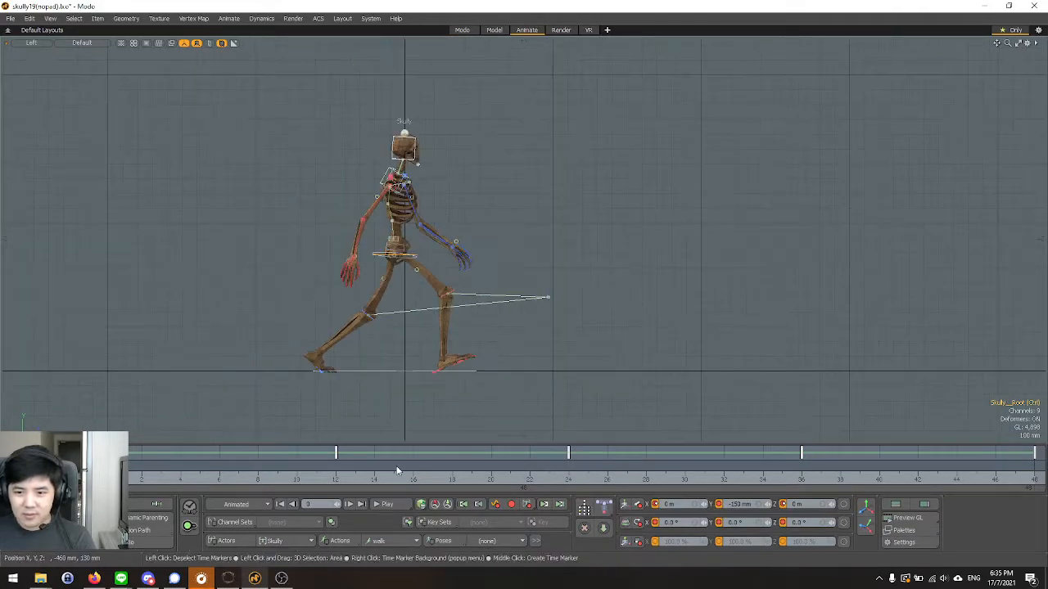
pyautogui.scroll(1, 315, 416)
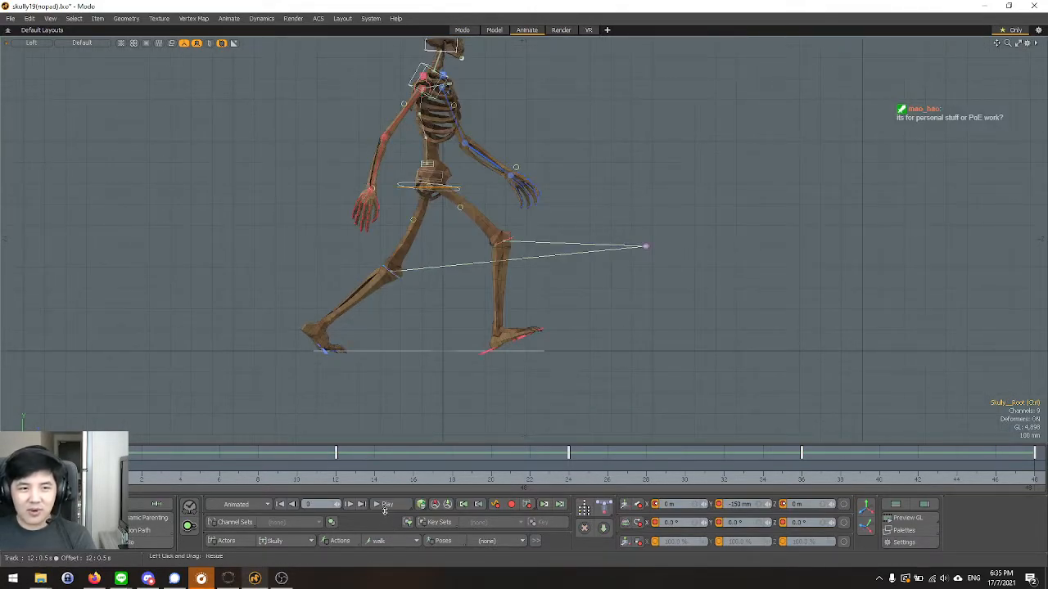
pyautogui.click(386, 504)
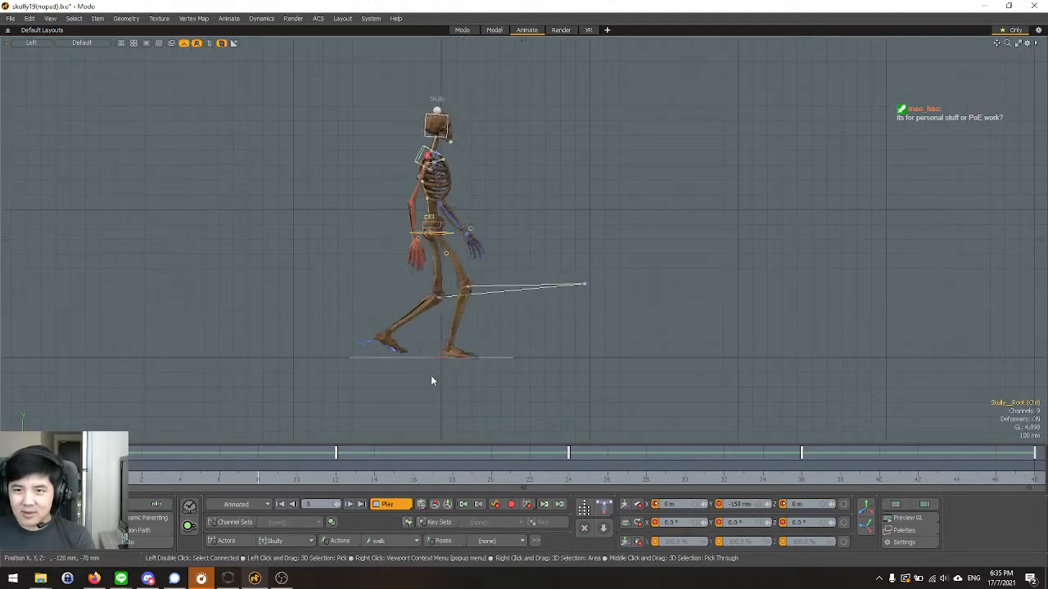
pyautogui.scroll(2, 323, 190)
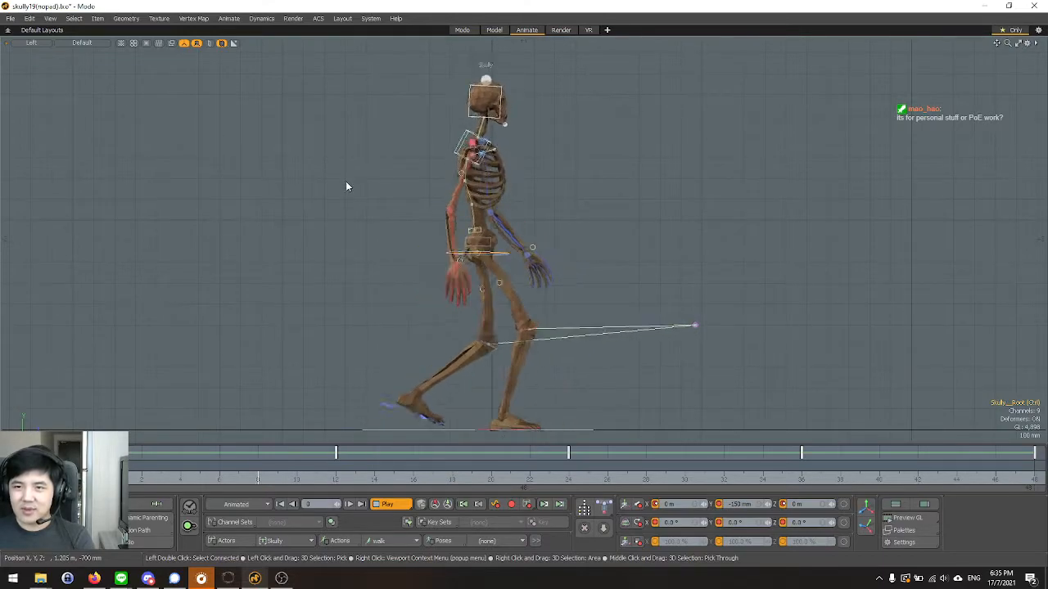
pyautogui.press('Escape')
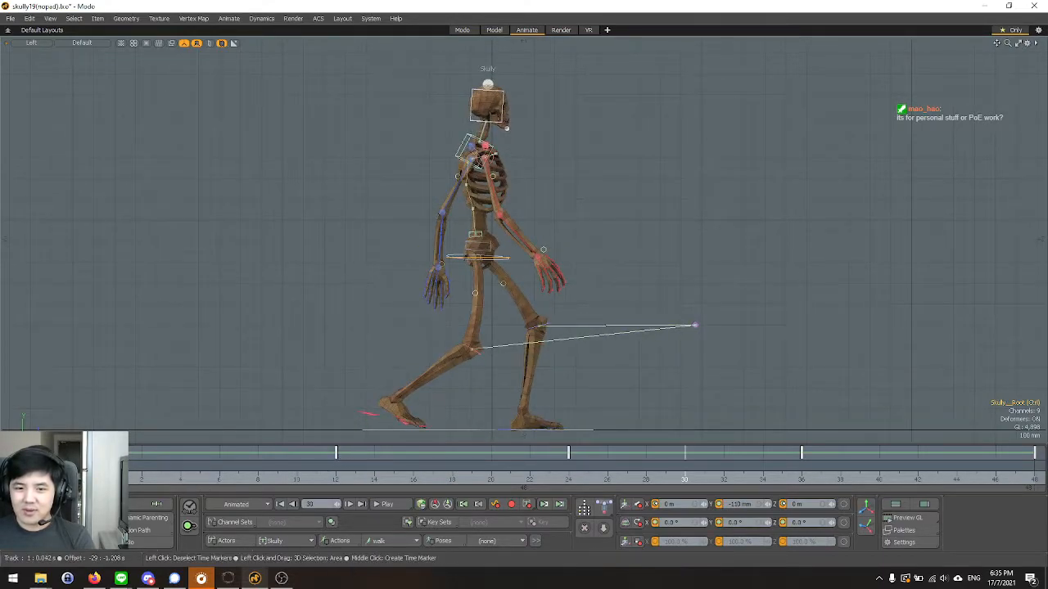
# Scrub repeatedly between frames 0, 12 and 24 to compare the two contact poses and the passing pose.
pyautogui.click(104, 469)
pyautogui.moveTo(103, 469); pyautogui.dragTo(587, 469)
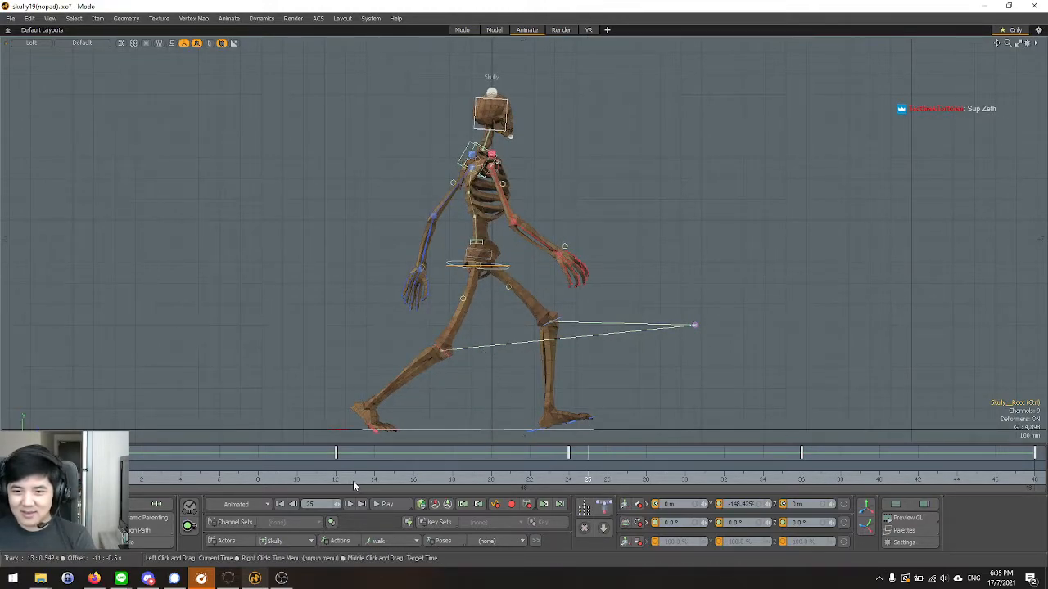
pyautogui.click(354, 480)
pyautogui.moveTo(336, 480); pyautogui.dragTo(568, 480)
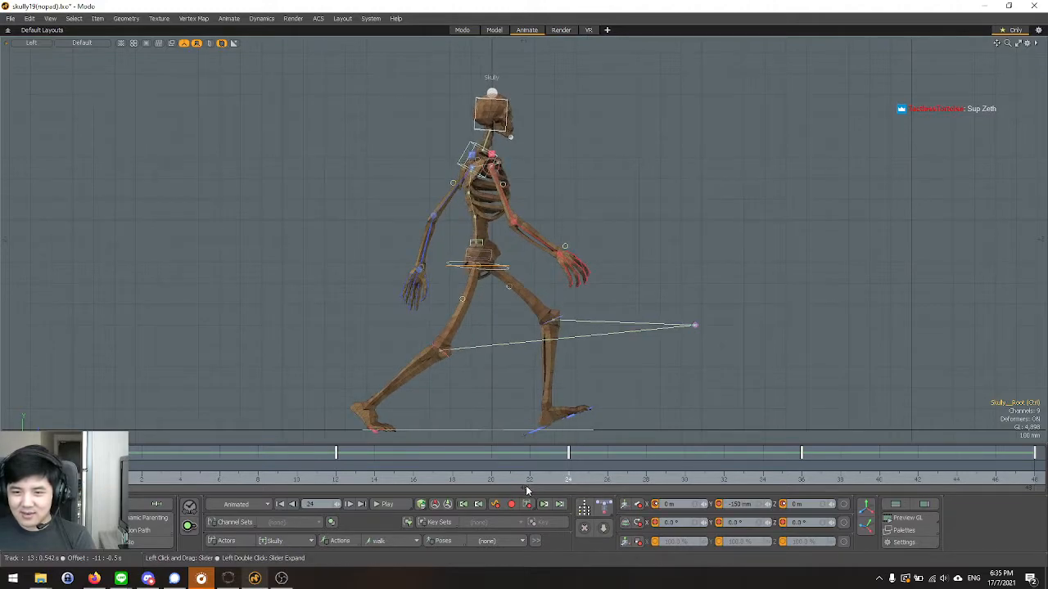
pyautogui.click(356, 480)
pyautogui.moveTo(355, 480)
pyautogui.mouseDown()
pyautogui.moveTo(334, 481)
pyautogui.moveTo(568, 480)
pyautogui.mouseUp()
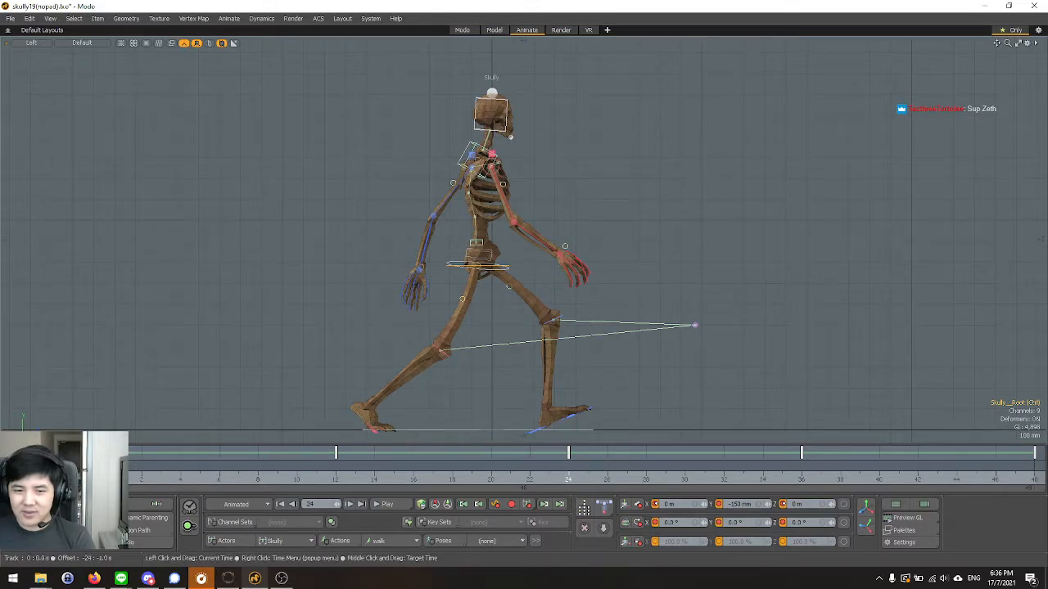
pyautogui.click(103, 480)
pyautogui.moveTo(149, 480); pyautogui.dragTo(573, 488)
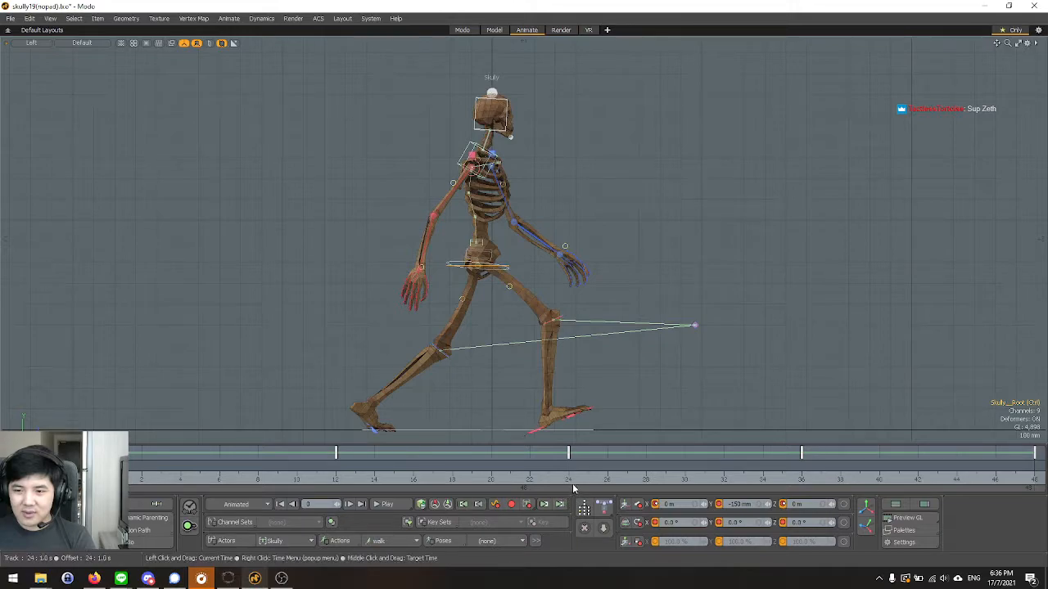
pyautogui.click(570, 482)
pyautogui.moveTo(336, 481); pyautogui.dragTo(103, 481)
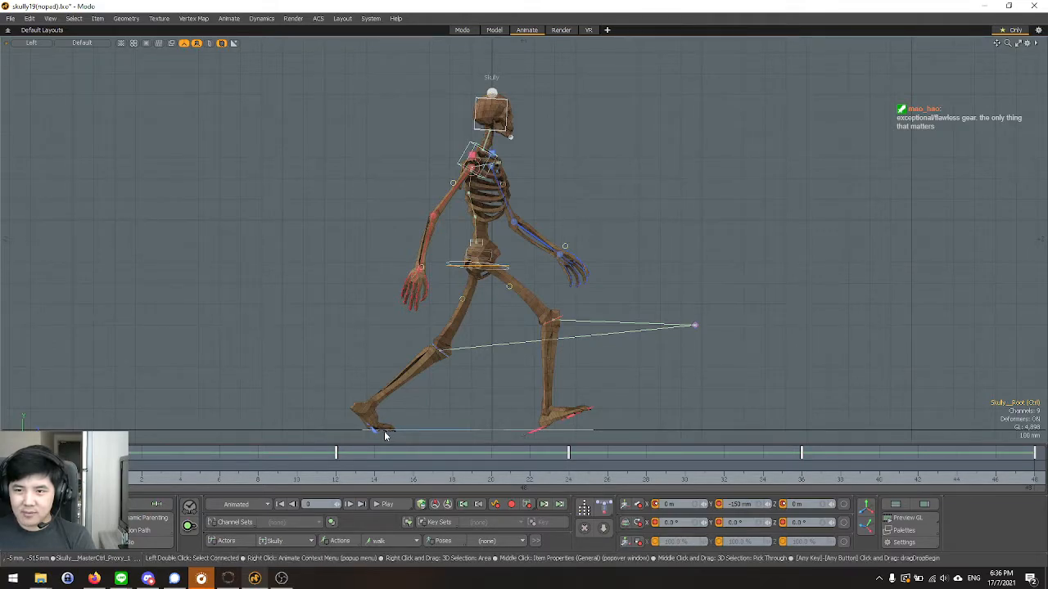
# Examine the legs and feet up close while scrubbing between frames 0 and 21, then play the whole walk cycle.
pyautogui.scroll(4, 370, 439)
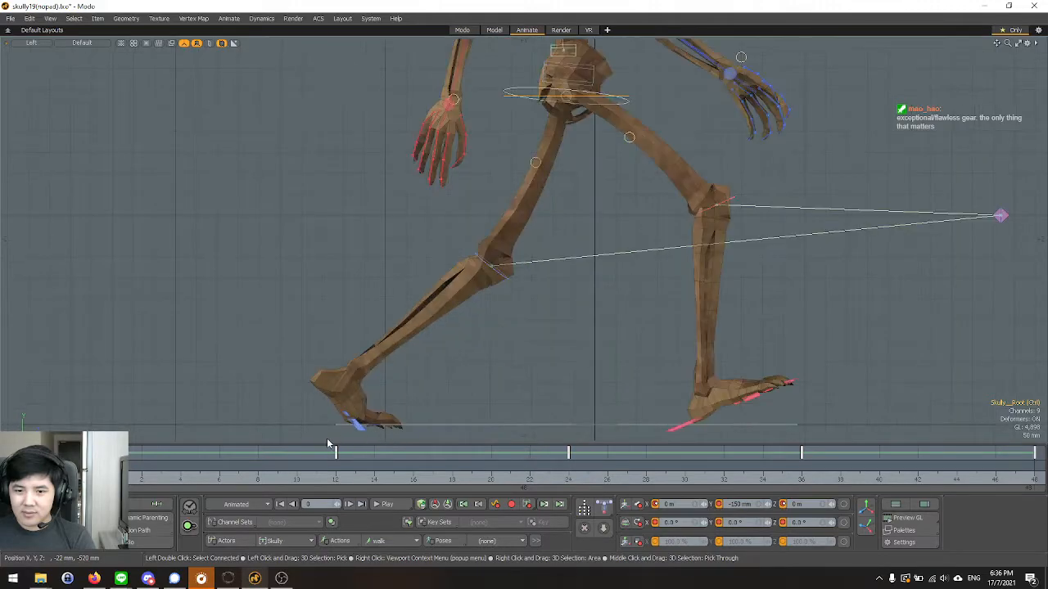
pyautogui.moveTo(105, 470); pyautogui.dragTo(510, 470)
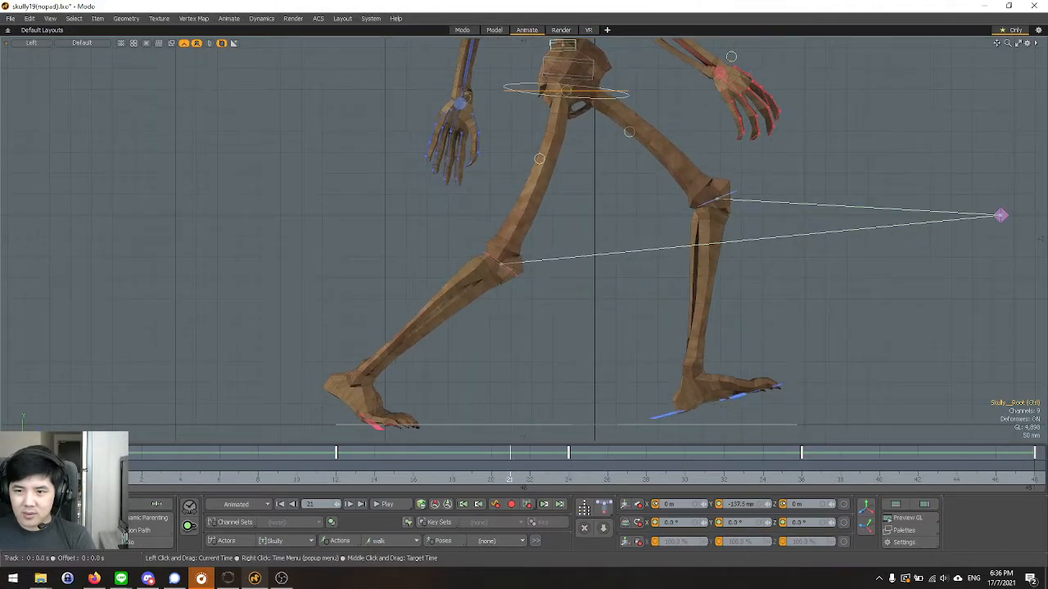
pyautogui.press('space')
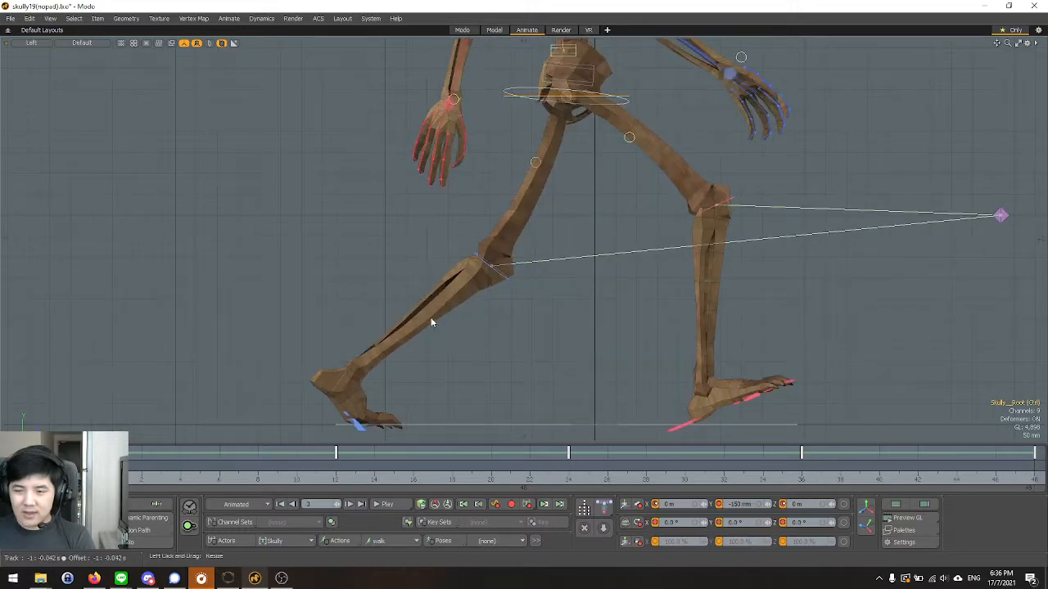
pyautogui.scroll(-4, 462, 331)
pyautogui.click(383, 505)
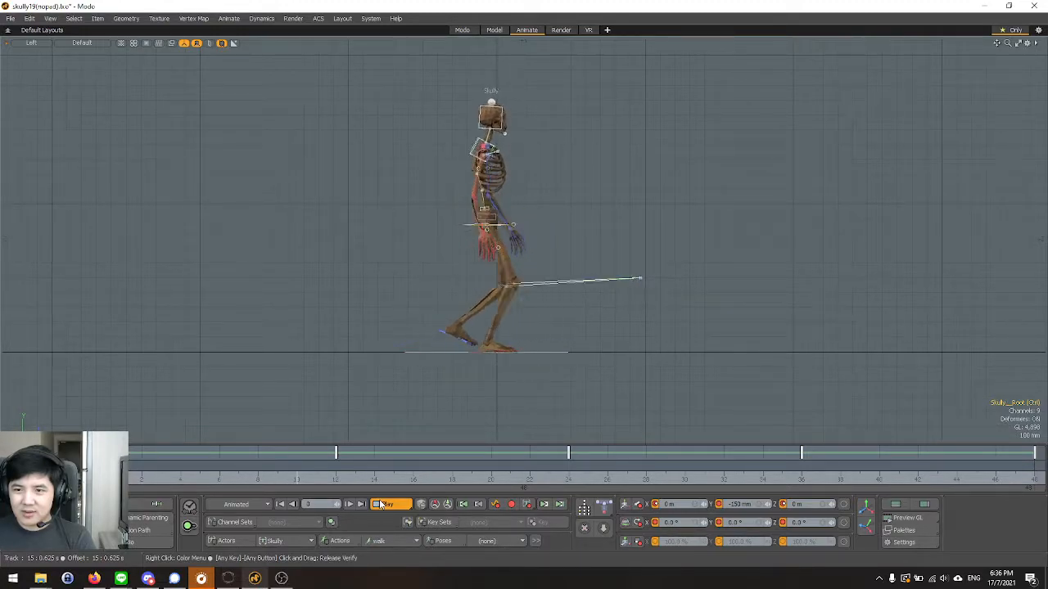
pyautogui.click(383, 504)
# Return to frame 0 and isolate the root control's Position Y curve in the Graph Editor.
pyautogui.scroll(2, 376, 295)
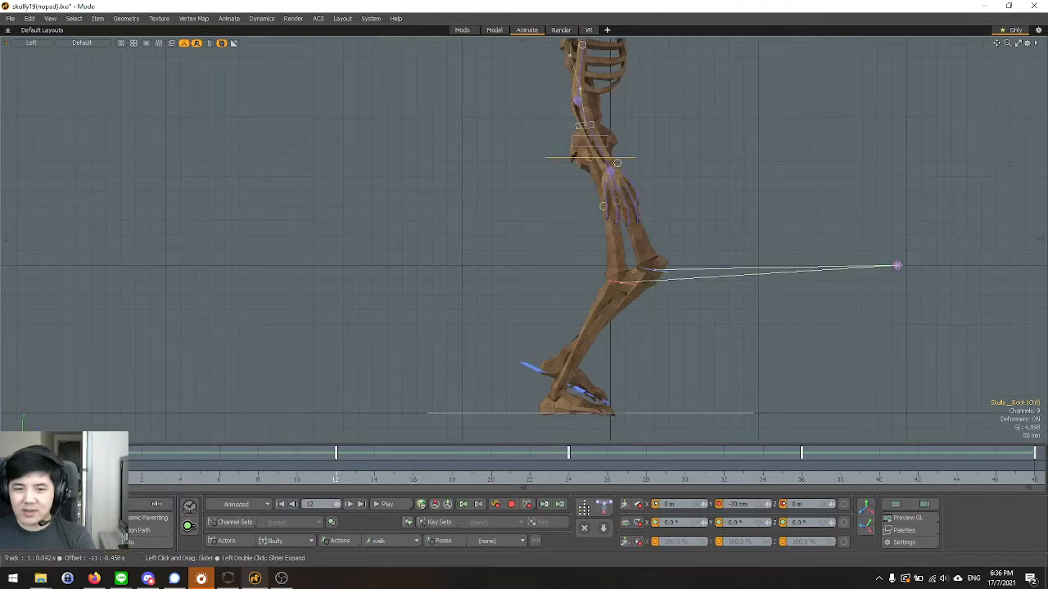
pyautogui.click(102, 479)
pyautogui.scroll(-1, 377, 357)
pyautogui.scroll(-1, 378, 362)
pyautogui.scroll(1, 565, 245)
pyautogui.scroll(2, 506, 262)
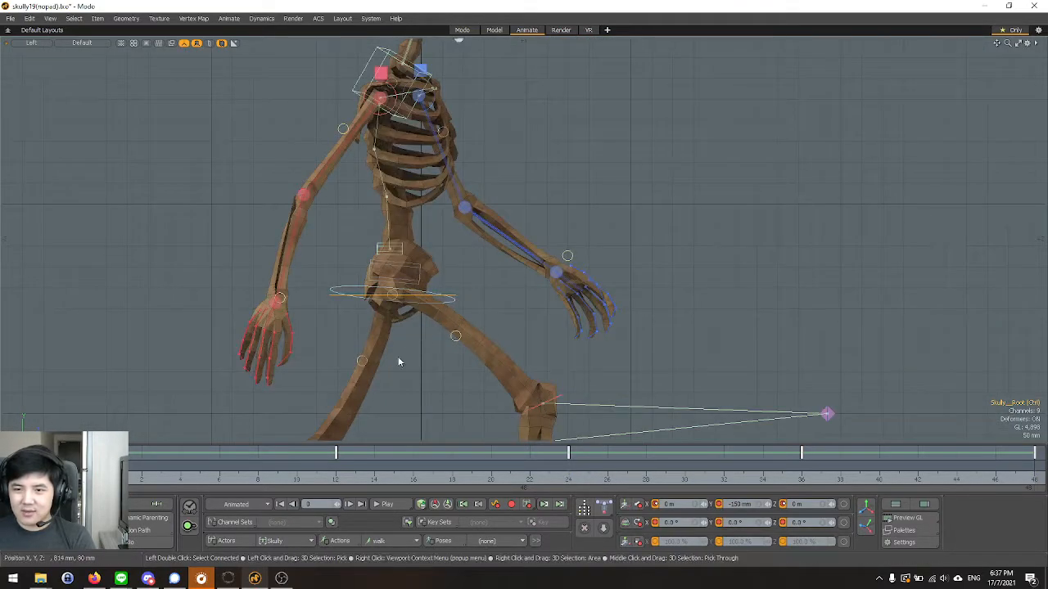
pyautogui.click(902, 531)
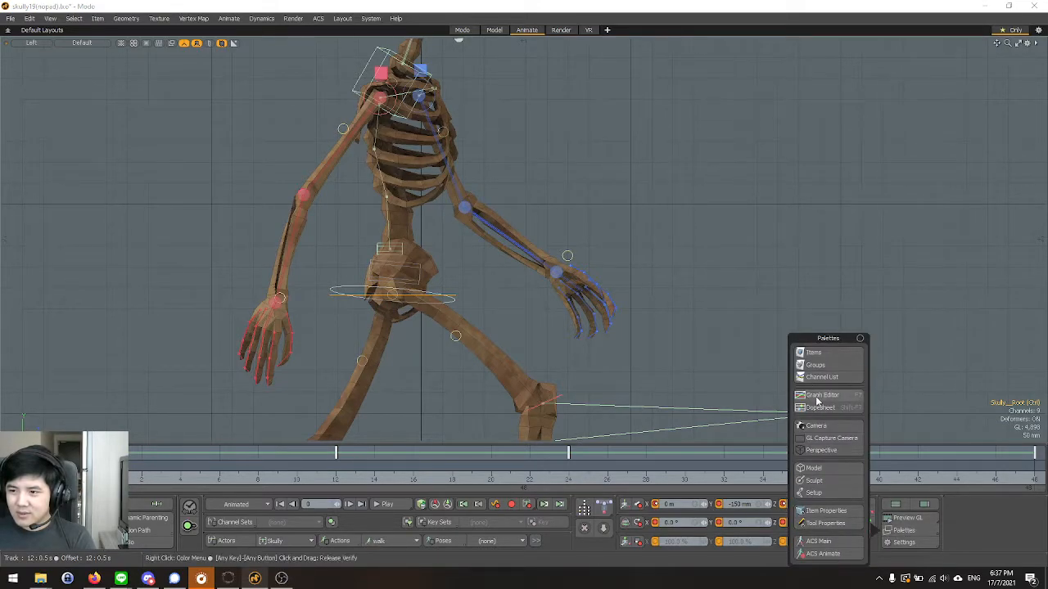
pyautogui.click(817, 398)
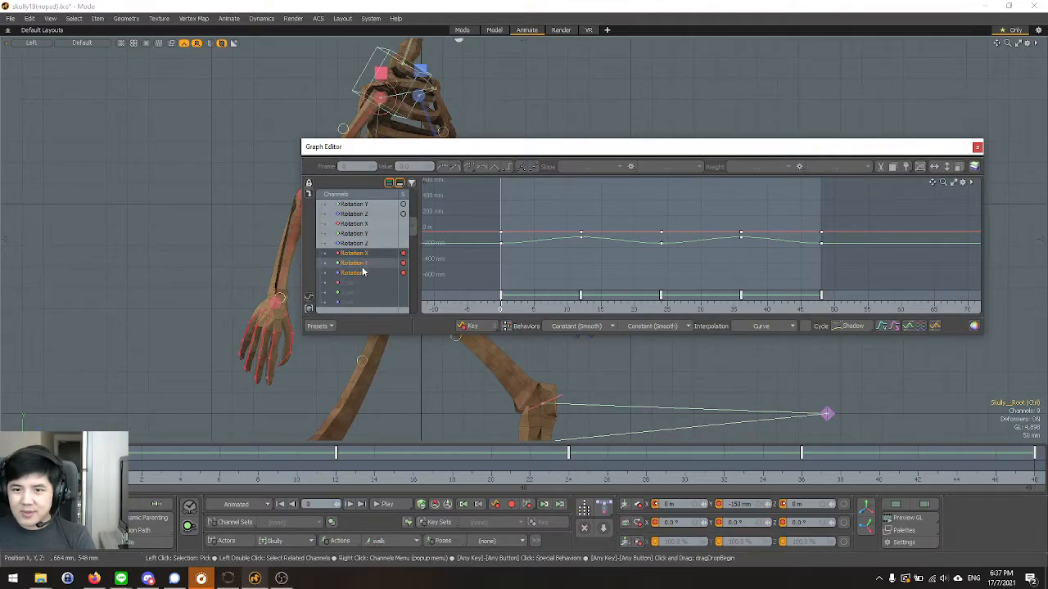
pyautogui.click(367, 264)
pyautogui.scroll(2, 363, 280)
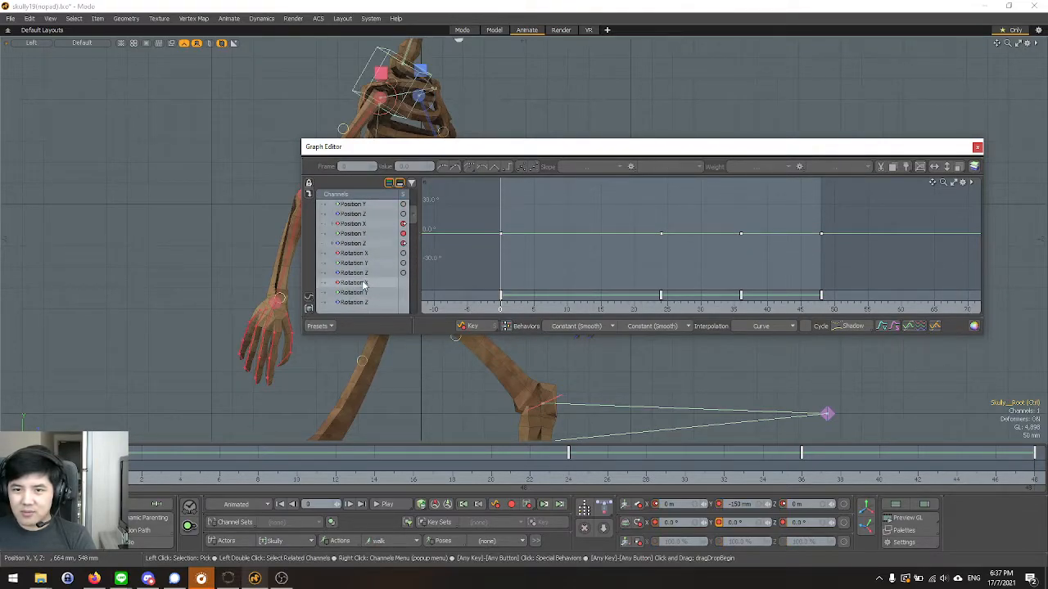
pyautogui.click(360, 233)
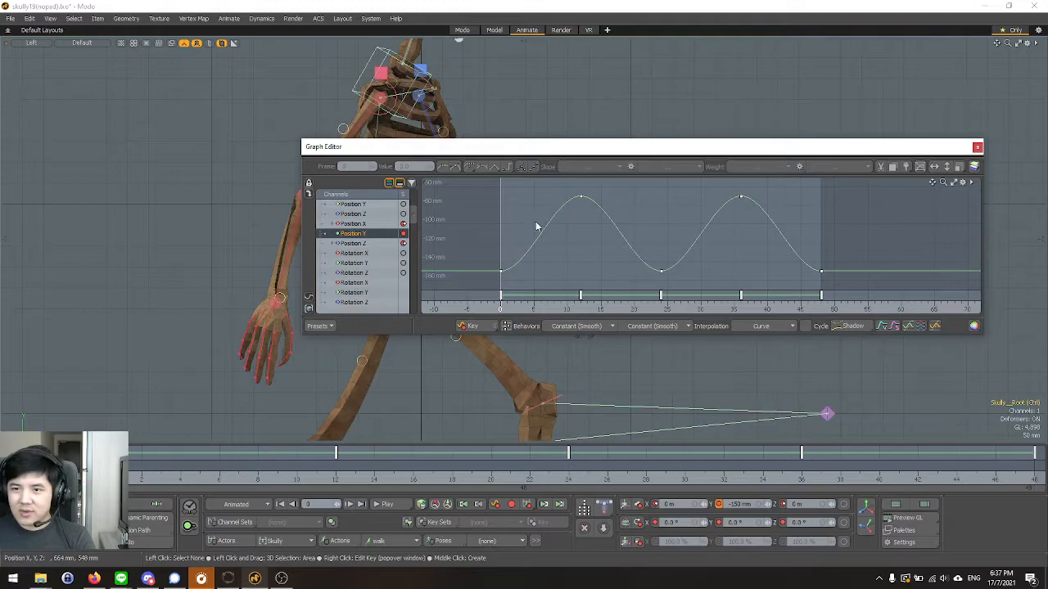
# Raise all of the root's Position Y keys together by about 15 mm, bringing frame 0 to about -135 mm.
pyautogui.moveTo(484, 192); pyautogui.dragTo(542, 231)
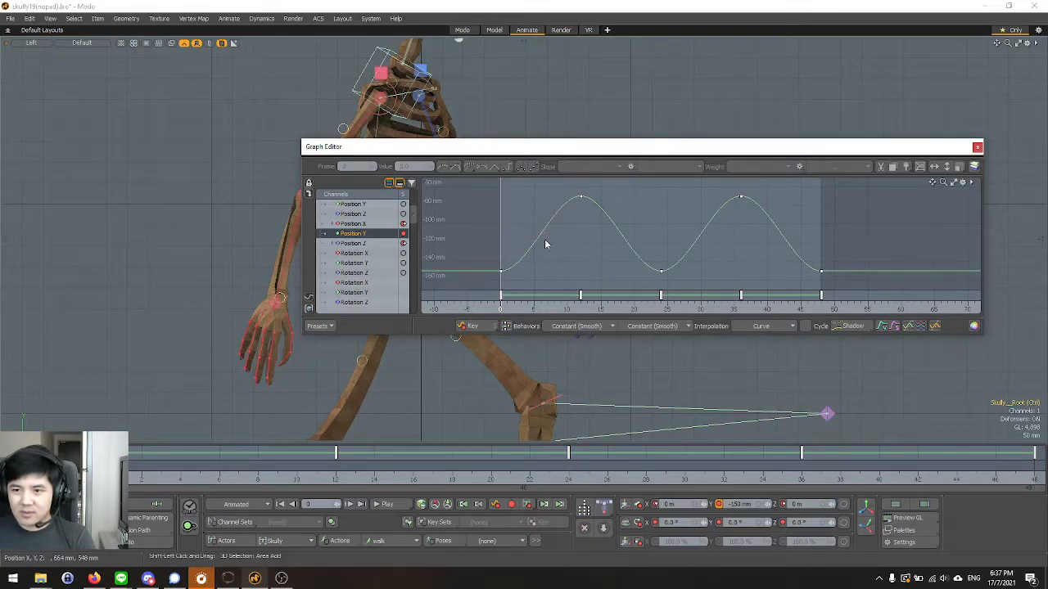
pyautogui.keyDown('alt'); pyautogui.moveTo(551, 244); pyautogui.dragTo(596, 262, button='right'); pyautogui.keyUp('alt')
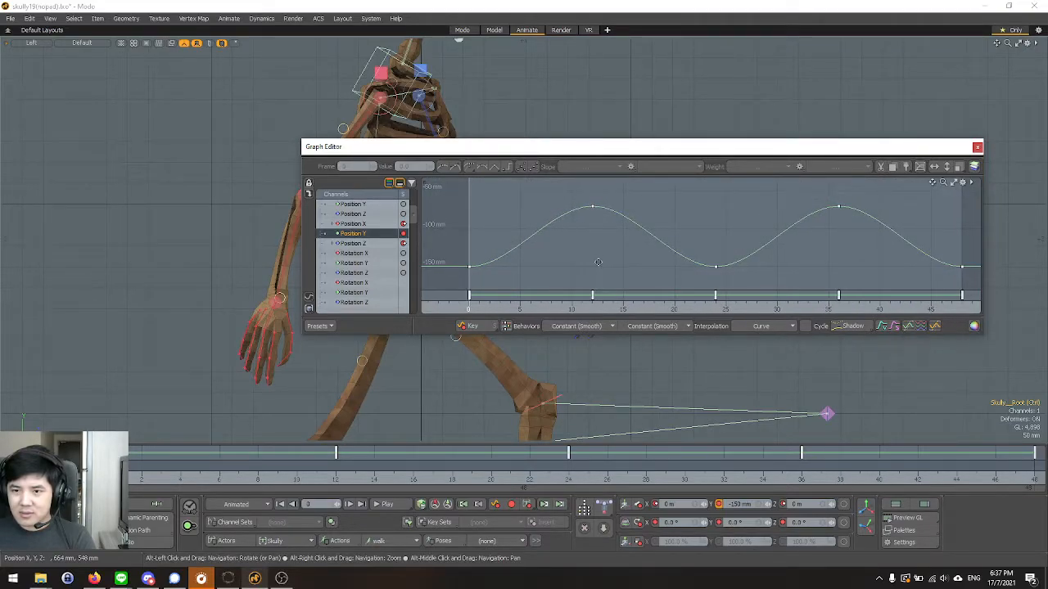
pyautogui.moveTo(489, 207); pyautogui.dragTo(976, 300)
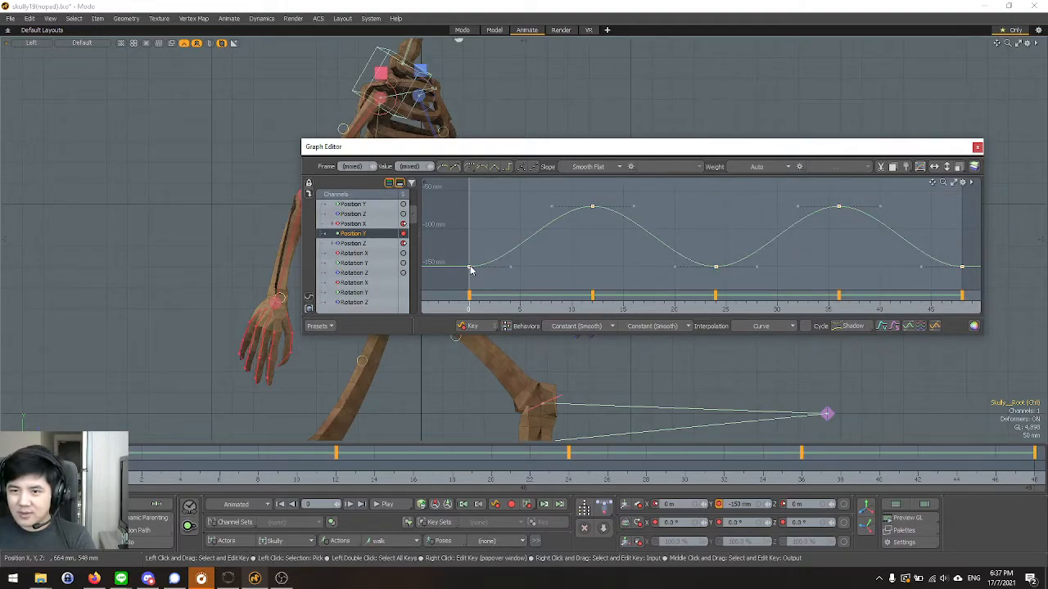
pyautogui.moveTo(471, 271); pyautogui.dragTo(475, 260)
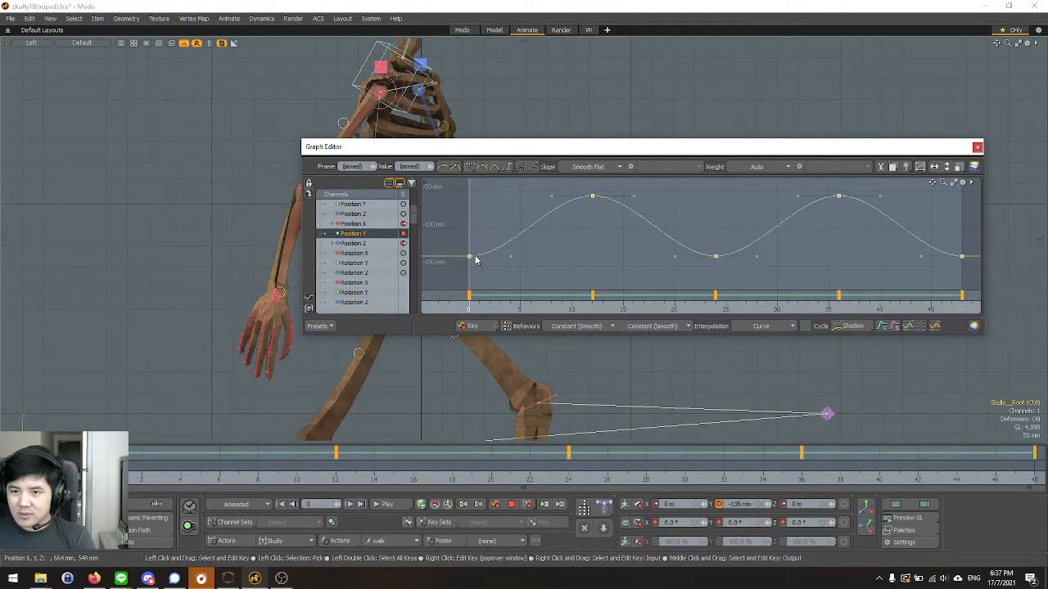
# Play the walk cycle with the whole skeleton in view to review the raised root motion, then move the Graph Editor out of the way.
pyautogui.scroll(-6, 245, 221)
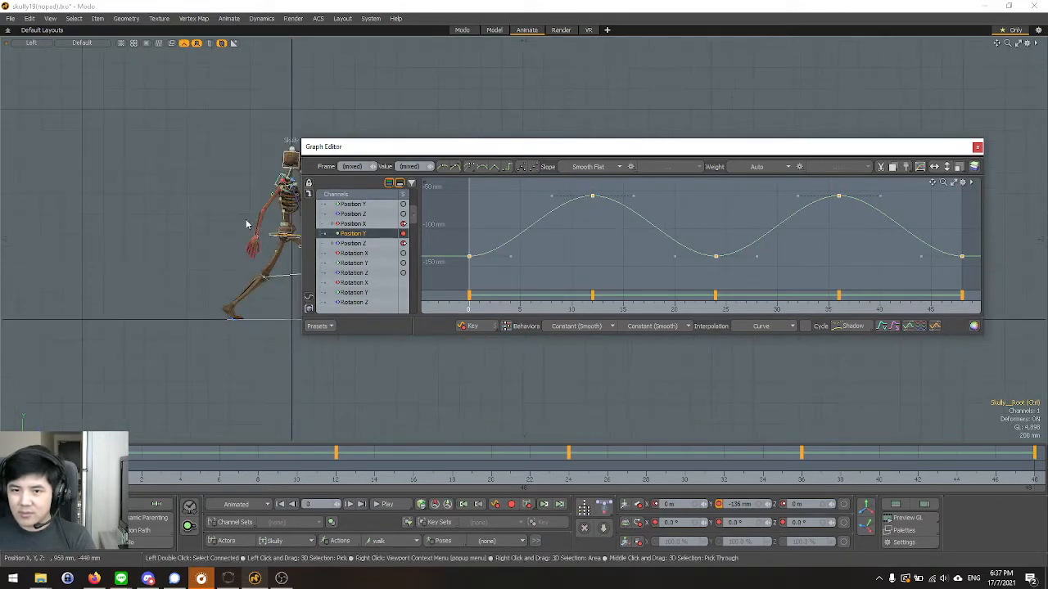
pyautogui.moveTo(393, 147); pyautogui.dragTo(508, 113)
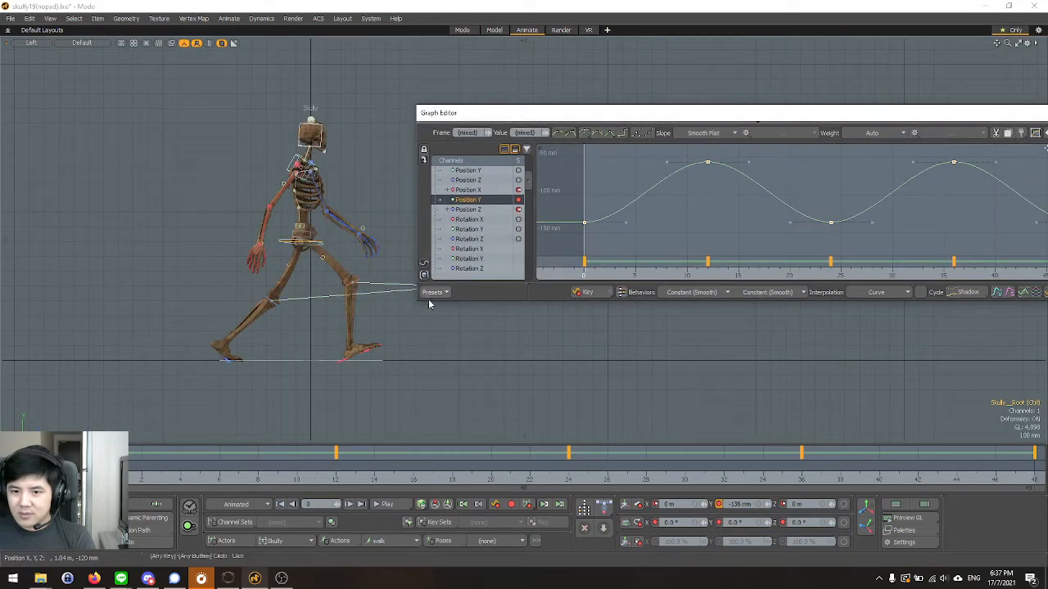
pyautogui.click(384, 504)
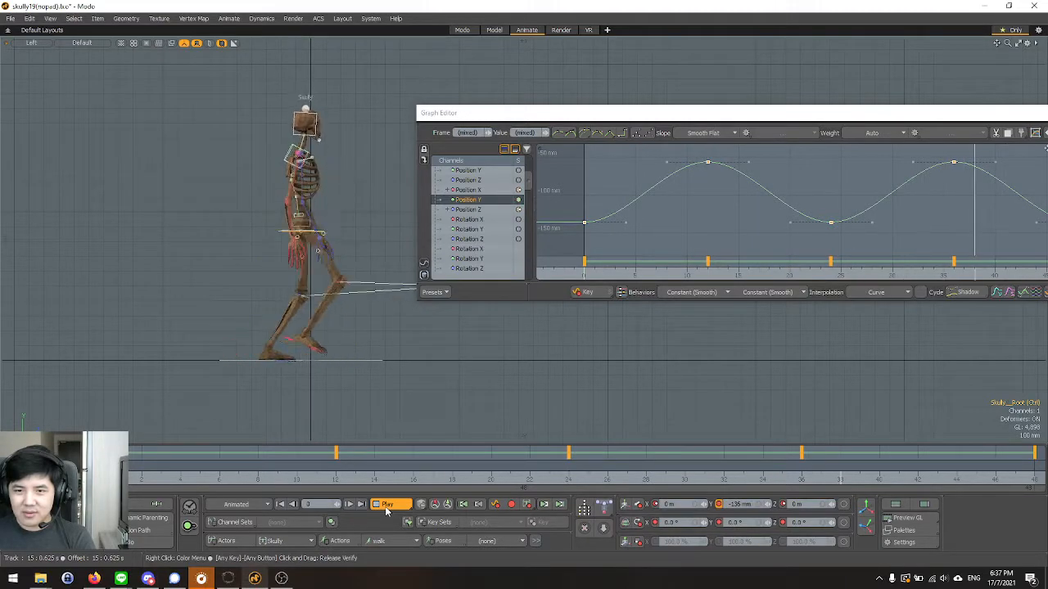
pyautogui.click(384, 506)
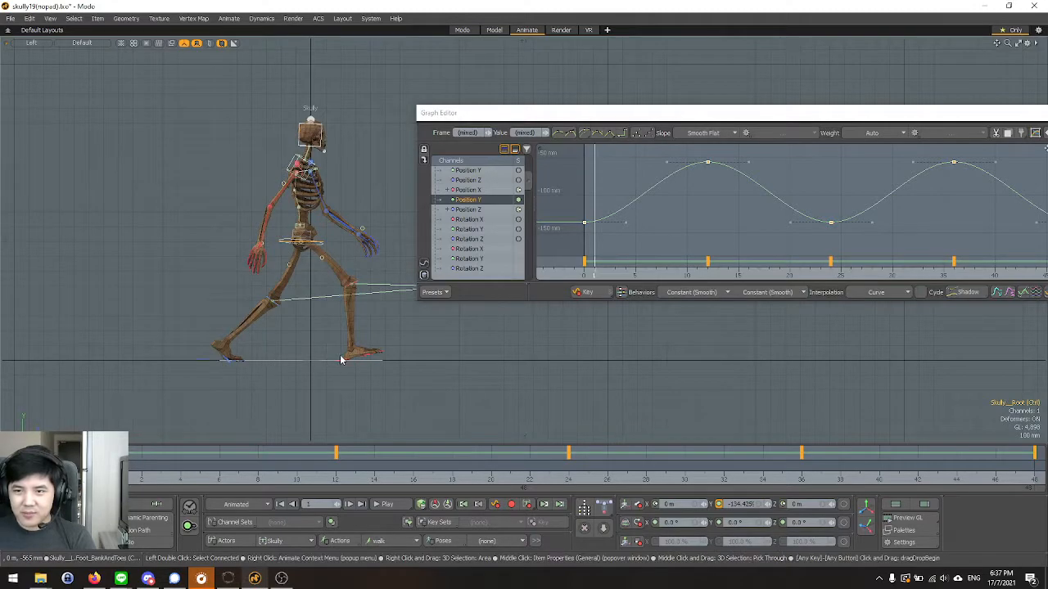
pyautogui.moveTo(845, 117); pyautogui.dragTo(569, 157)
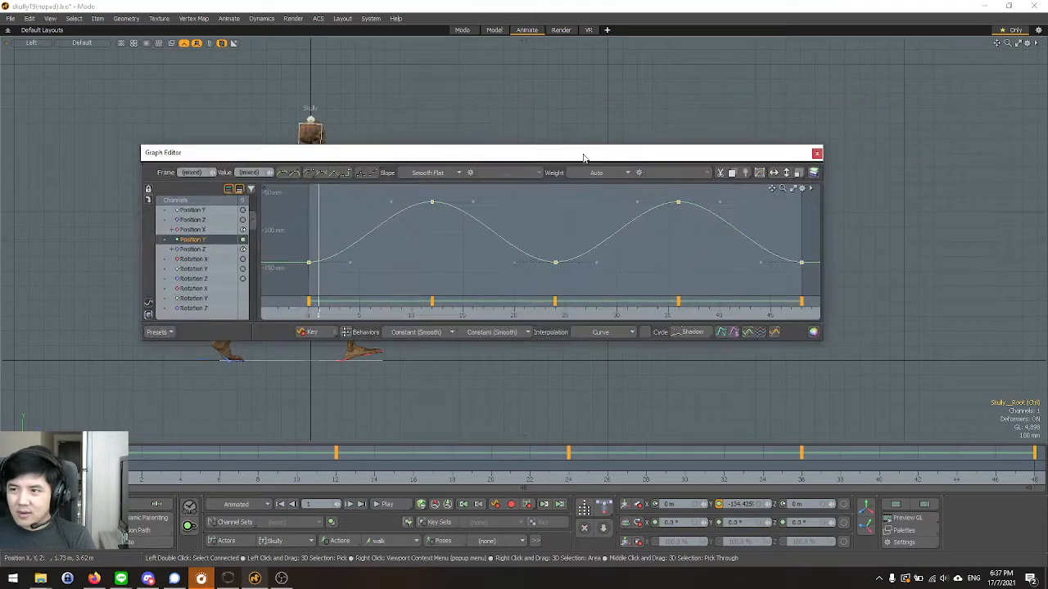
pyautogui.click(816, 154)
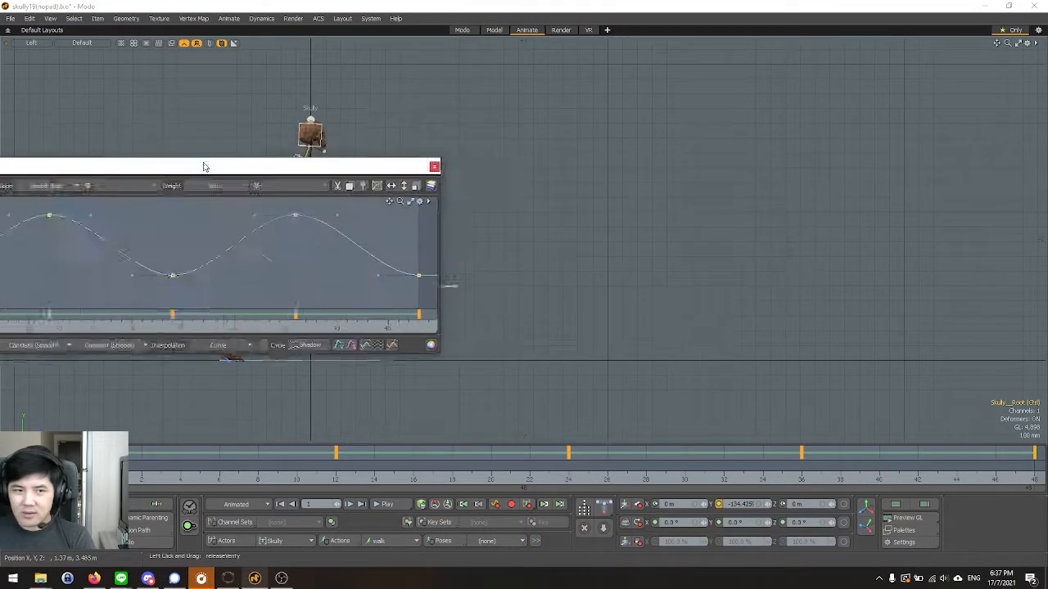
# Select both the left and right heel controls in the Perspective view.
pyautogui.scroll(8, 217, 366)
pyautogui.click(397, 319)
pyautogui.hotkey('ctrl', 'space')
pyautogui.click(456, 276)
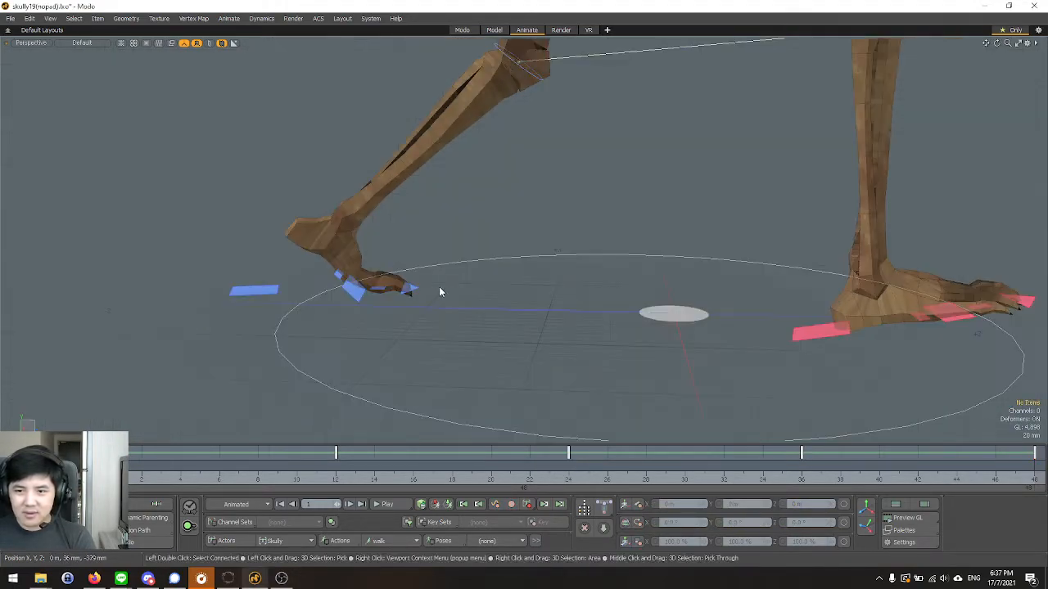
pyautogui.click(254, 257)
pyautogui.press('y')
pyautogui.press('space')
pyautogui.keyDown('shift'); pyautogui.click(811, 344); pyautogui.keyUp('shift')
pyautogui.press('y')
pyautogui.scroll(-5, 419, 324)
pyautogui.press('space')
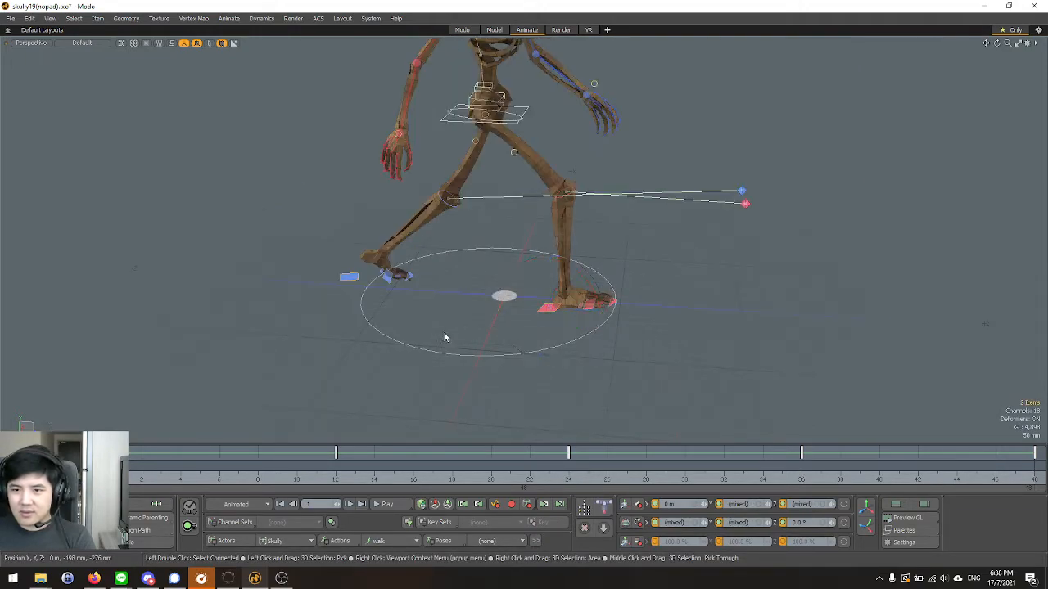
# Switch to the Left view and display the Position Z curves of both heel controls together in the Graph Editor.
pyautogui.hotkey('ctrl', 'space')
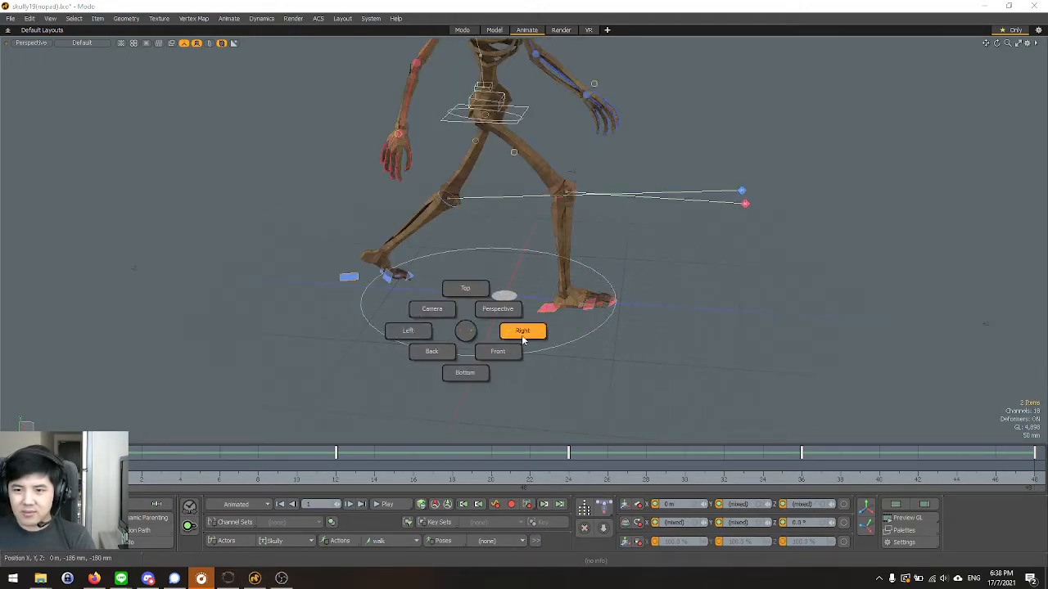
pyautogui.click(414, 335)
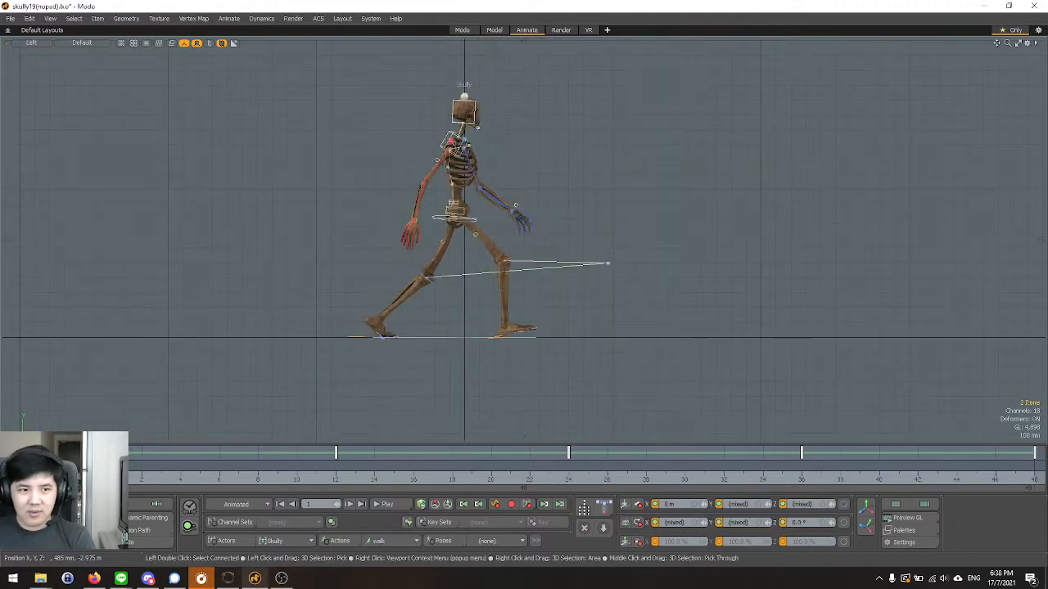
pyautogui.moveTo(0, 270); pyautogui.dragTo(727, 122)
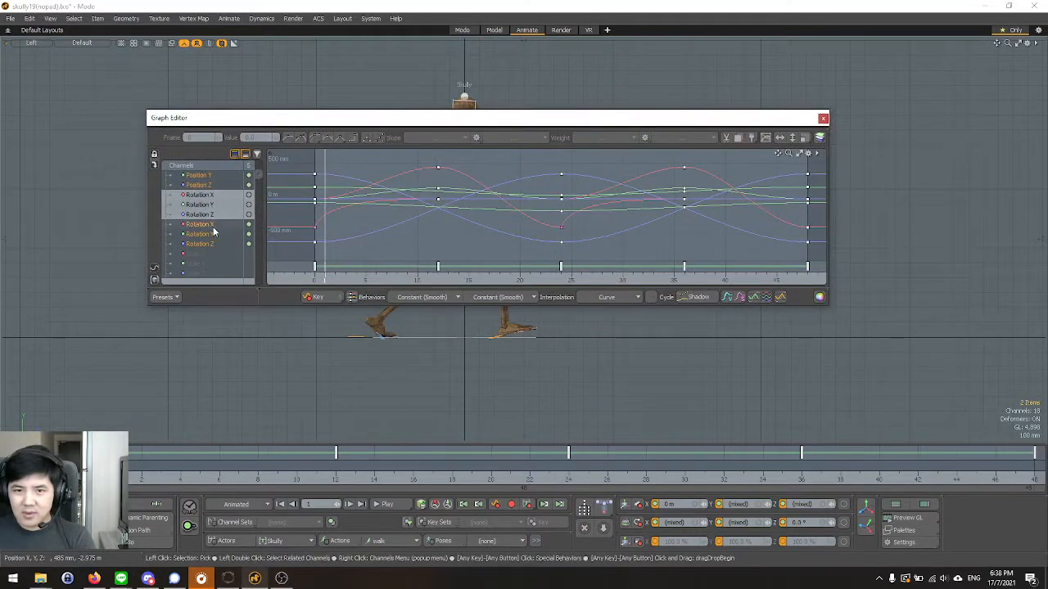
pyautogui.scroll(2, 214, 222)
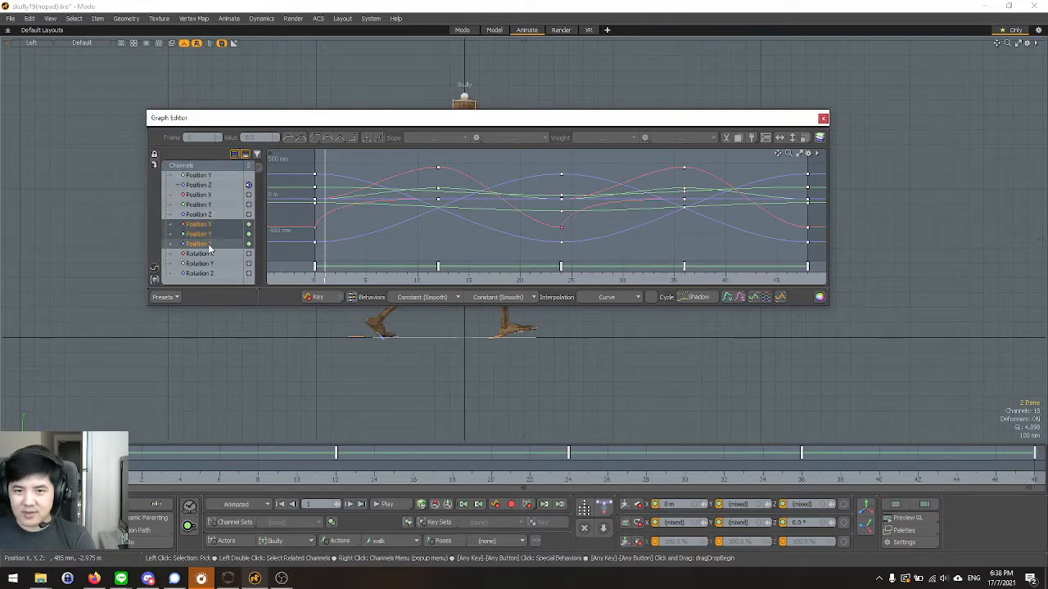
pyautogui.scroll(-2, 211, 246)
pyautogui.click(198, 187)
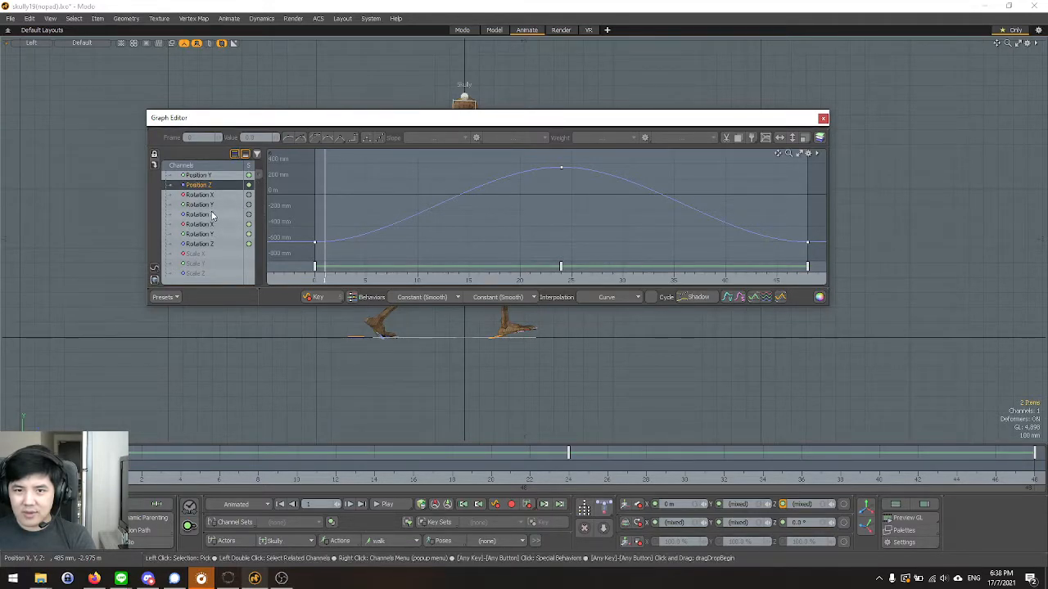
pyautogui.scroll(8, 204, 233)
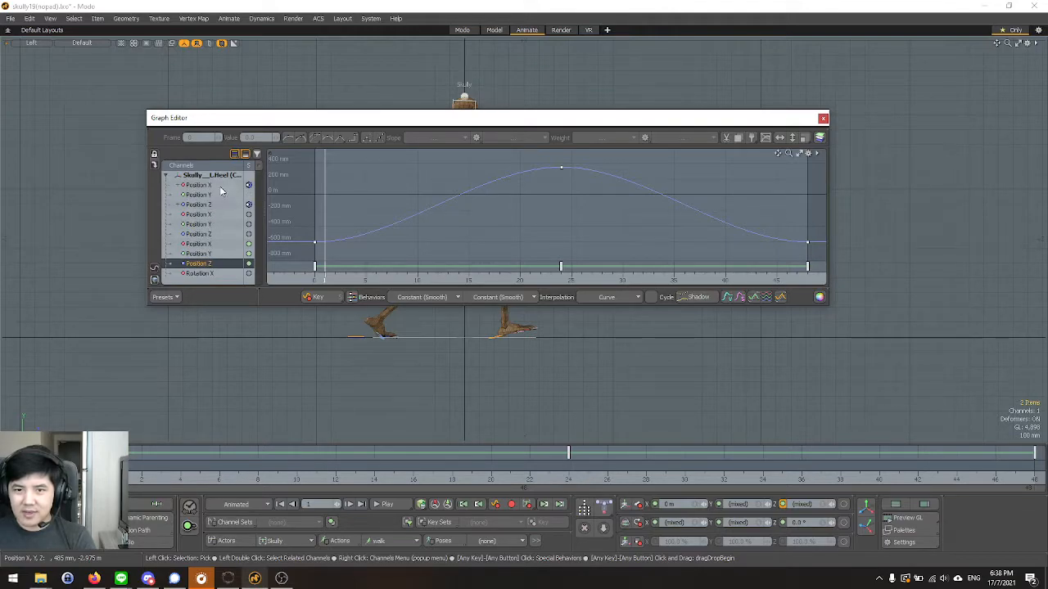
pyautogui.scroll(-6, 222, 174)
pyautogui.scroll(-10, 220, 180)
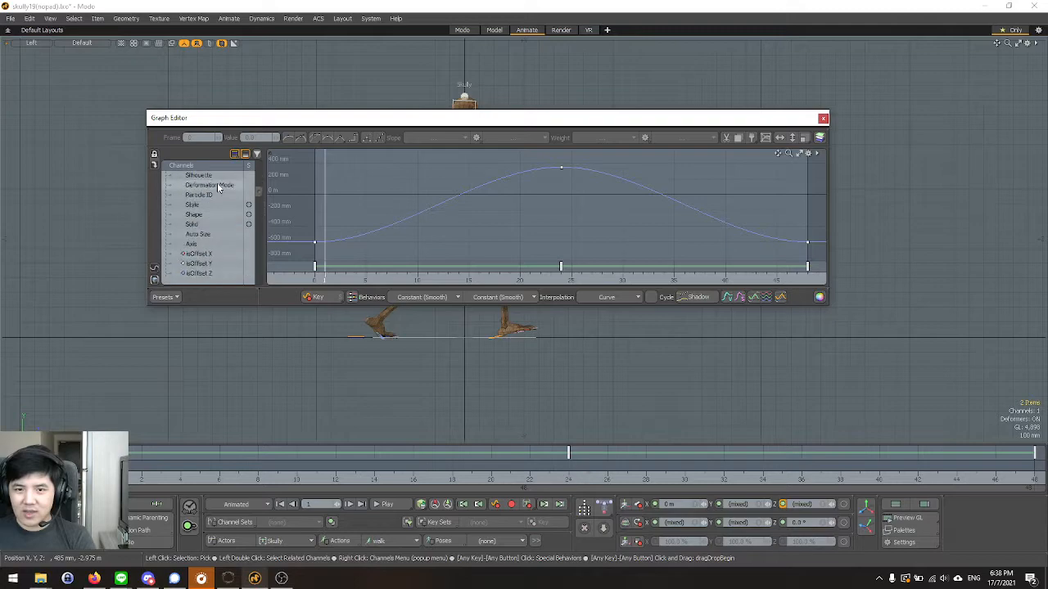
pyautogui.scroll(15, 212, 195)
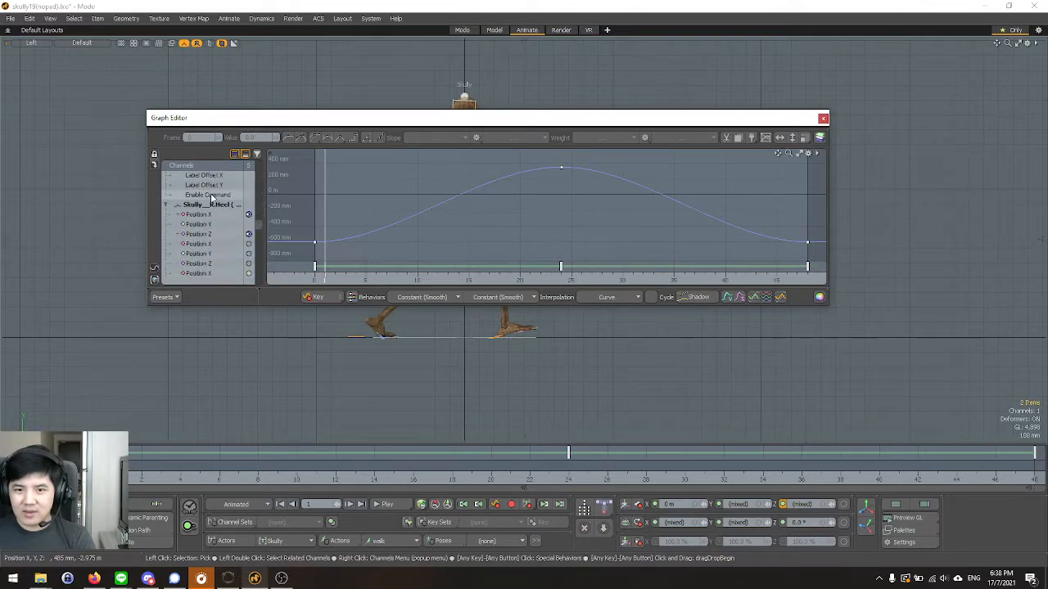
pyautogui.scroll(-3, 203, 226)
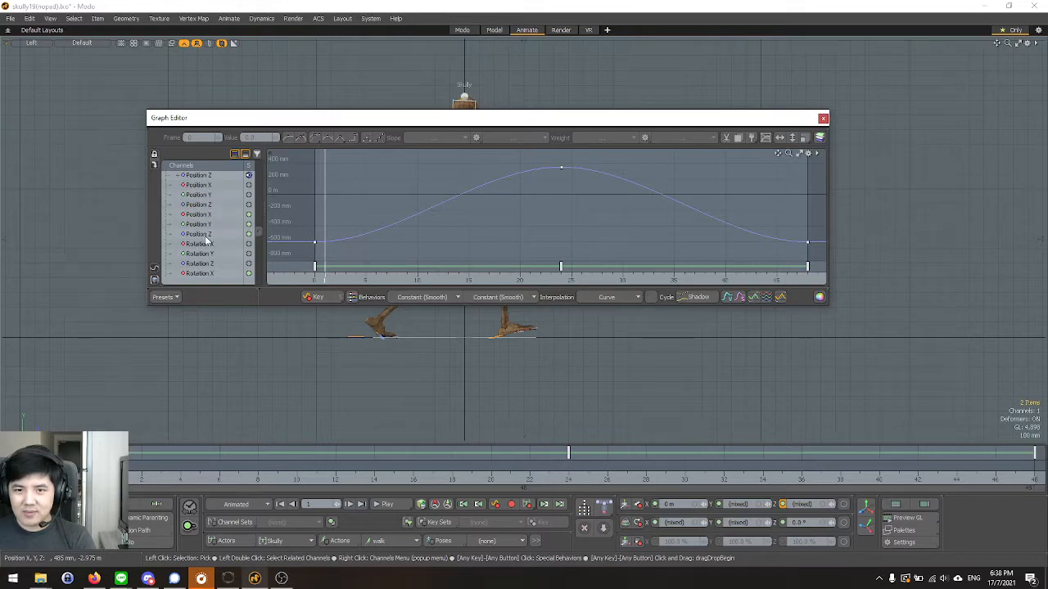
pyautogui.click(205, 235)
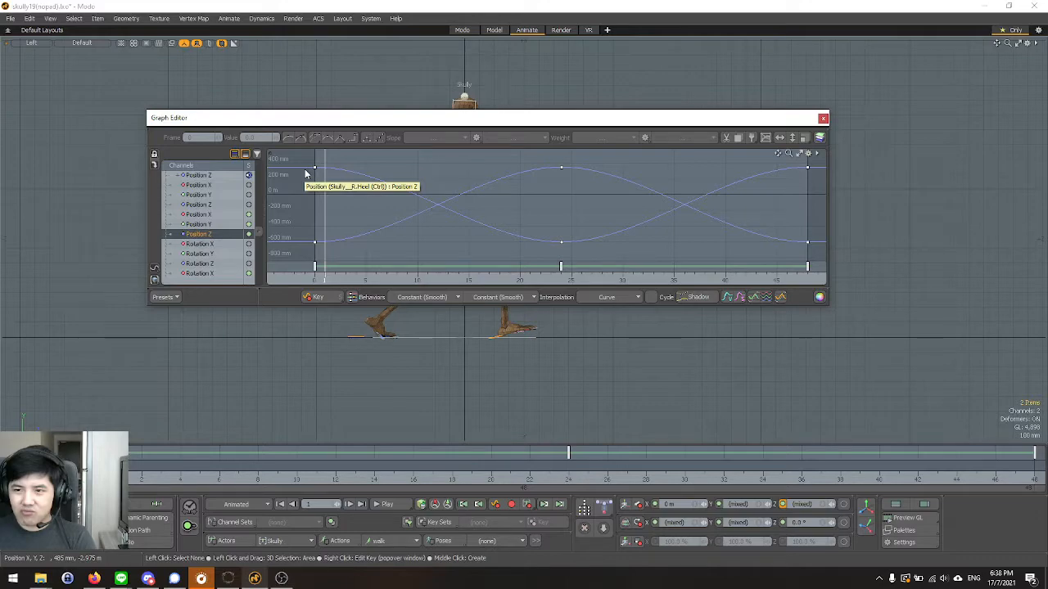
# Examine the heels' Position Z curves, selecting all keys and then only the -600 mm keys, and close the Graph Editor.
pyautogui.moveTo(296, 157); pyautogui.dragTo(815, 255)
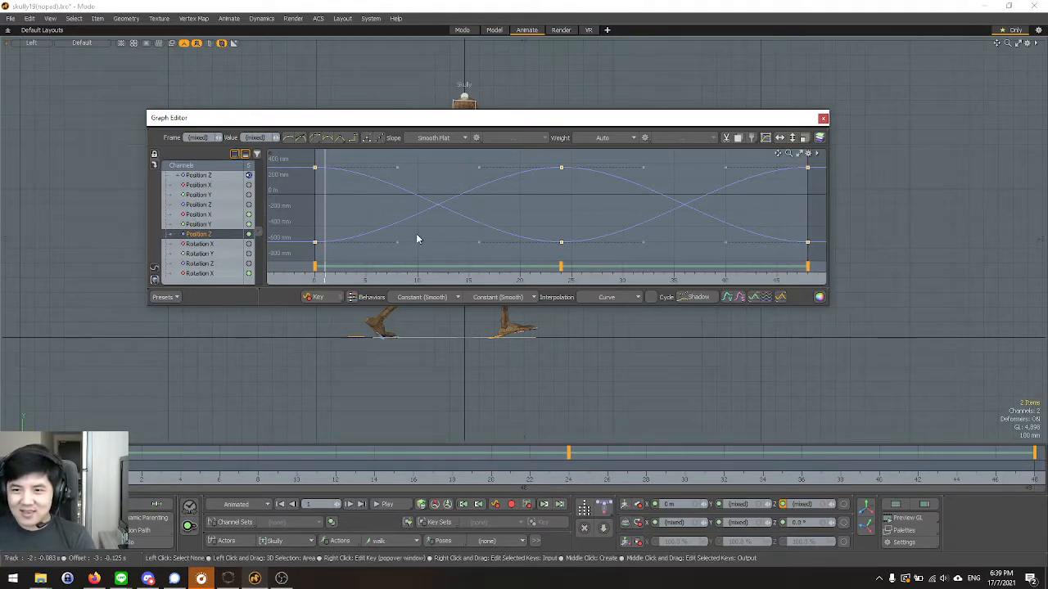
pyautogui.moveTo(301, 249); pyautogui.dragTo(818, 216)
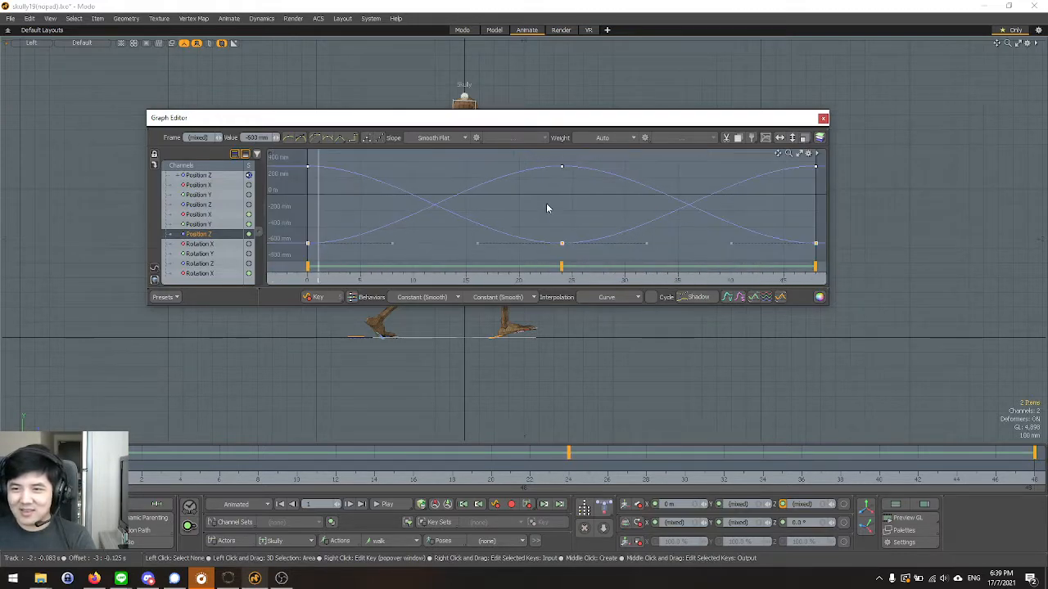
pyautogui.scroll(3, 548, 206)
pyautogui.press('a')
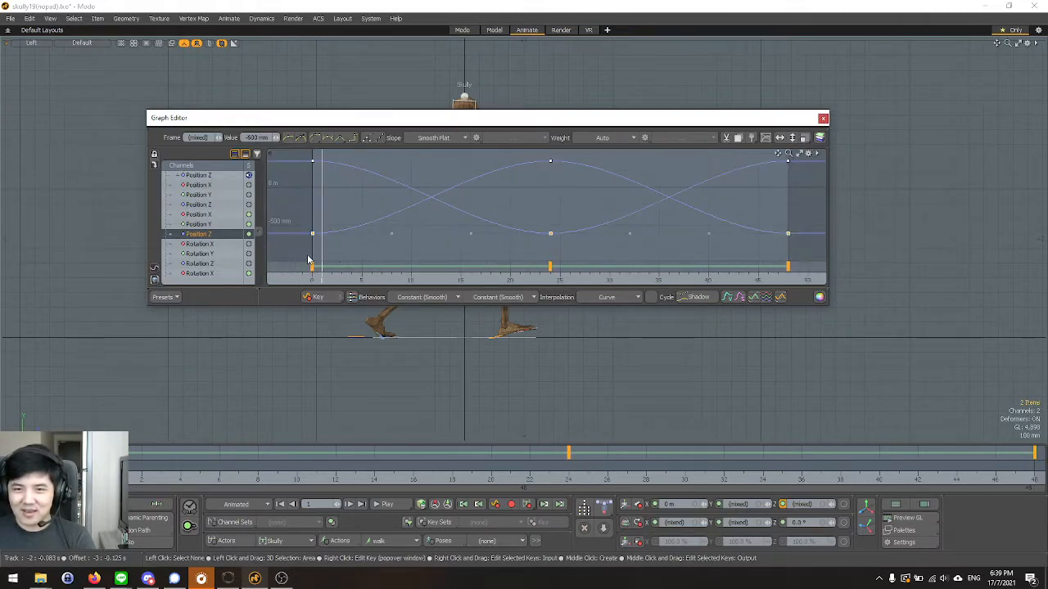
pyautogui.scroll(2, 311, 257)
pyautogui.scroll(1, 304, 209)
pyautogui.scroll(-1, 320, 234)
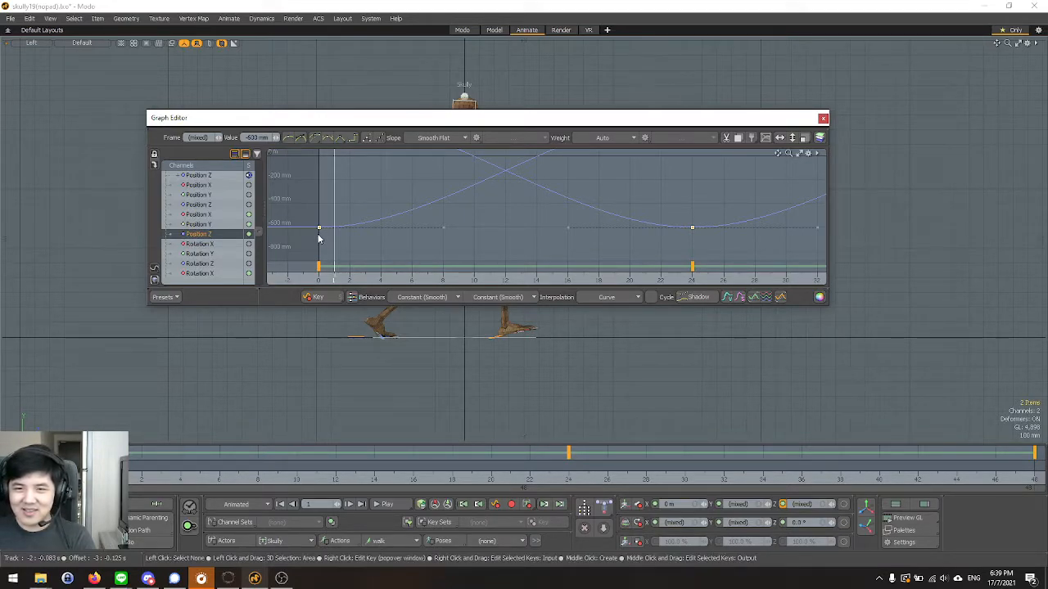
pyautogui.scroll(-5, 324, 237)
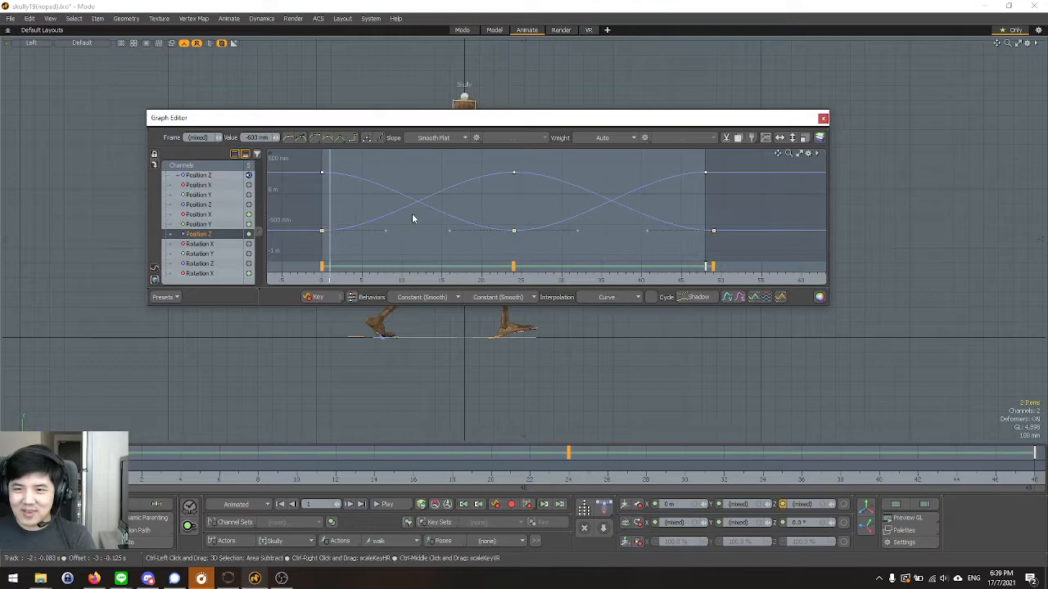
pyautogui.click(821, 119)
# Switch to a Perspective view of the skeleton's legs and select the left heel control.
pyautogui.scroll(3, 406, 363)
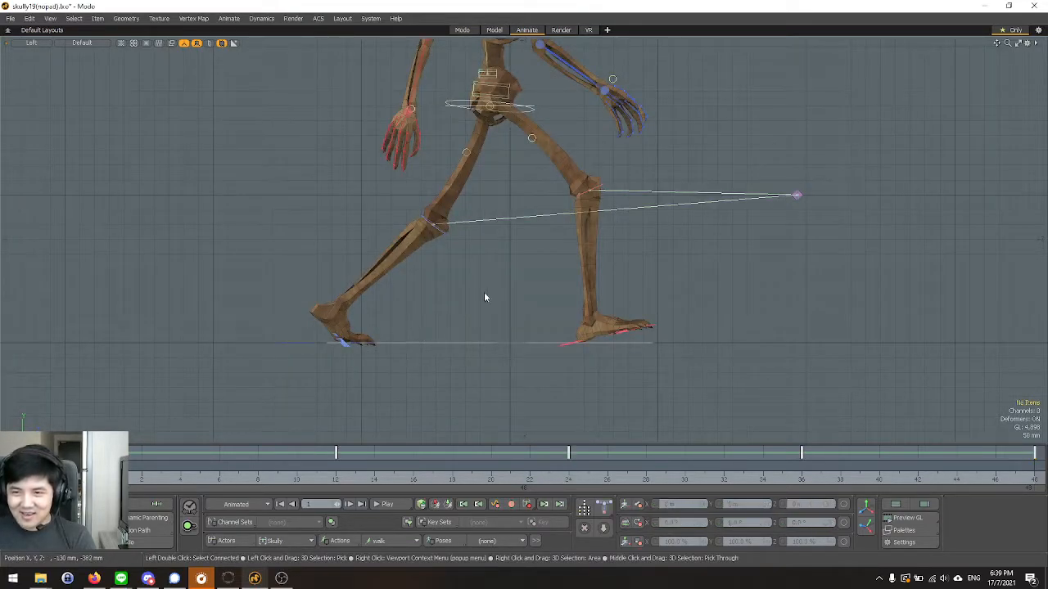
pyautogui.hotkey('ctrl', 'space')
pyautogui.keyDown('alt'); pyautogui.moveTo(477, 257); pyautogui.dragTo(476, 297); pyautogui.keyUp('alt')
pyautogui.hotkey('ctrl', 'space')
pyautogui.hotkey('ctrl', 'space')
pyautogui.keyDown('alt'); pyautogui.moveTo(456, 382); pyautogui.dragTo(486, 270); pyautogui.keyUp('alt')
pyautogui.click(363, 309)
pyautogui.press('y')
pyautogui.press('space')
pyautogui.keyDown('alt'); pyautogui.moveTo(503, 331); pyautogui.dragTo(442, 352); pyautogui.keyUp('alt')
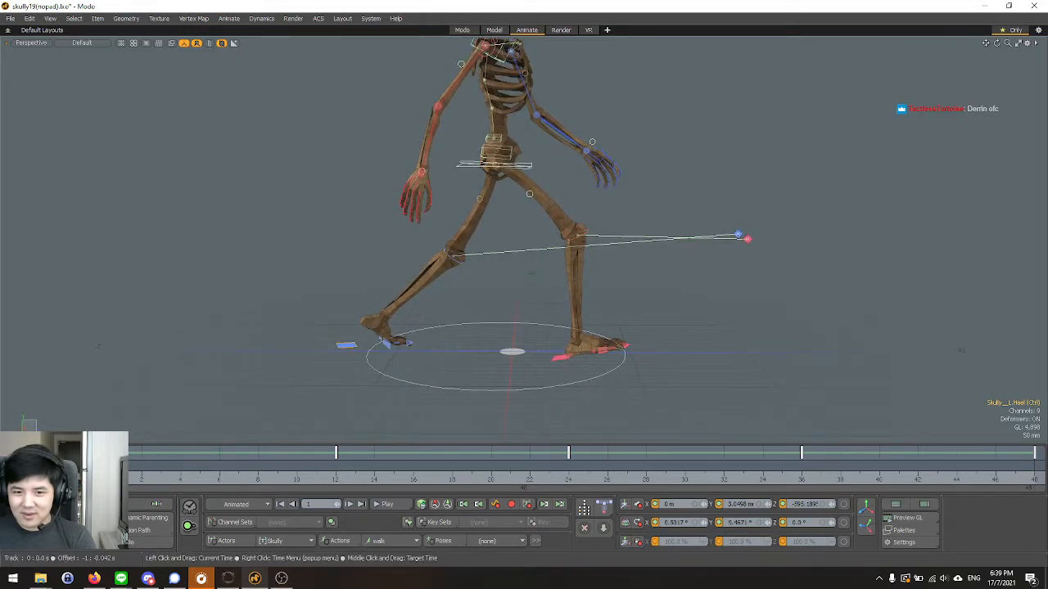
# At frame 0, set the left heel control's Position Z to -500 mm.
pyautogui.click(104, 467)
pyautogui.press('y')
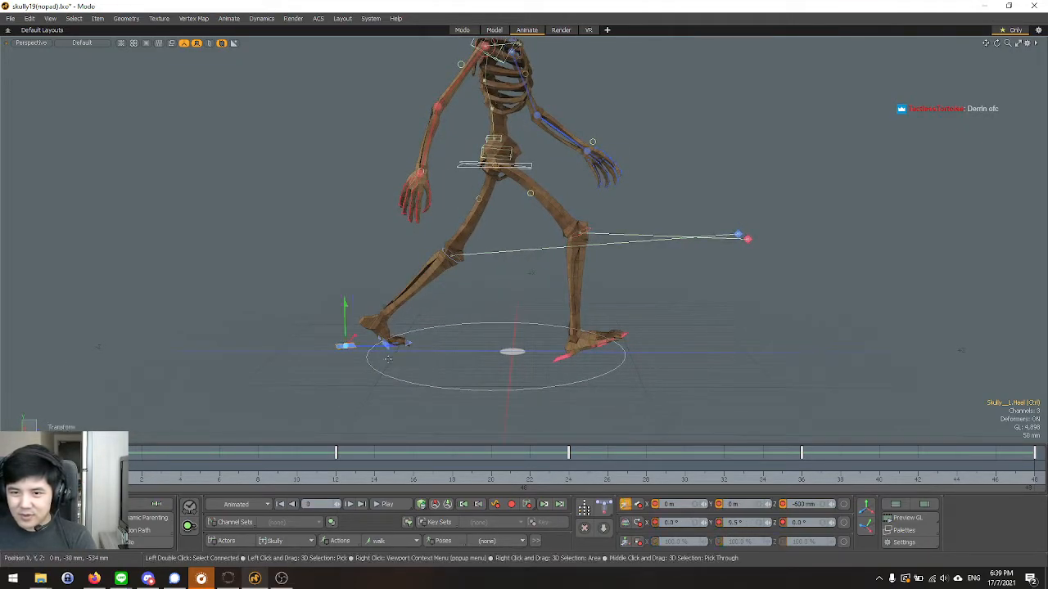
pyautogui.moveTo(380, 352); pyautogui.dragTo(409, 345)
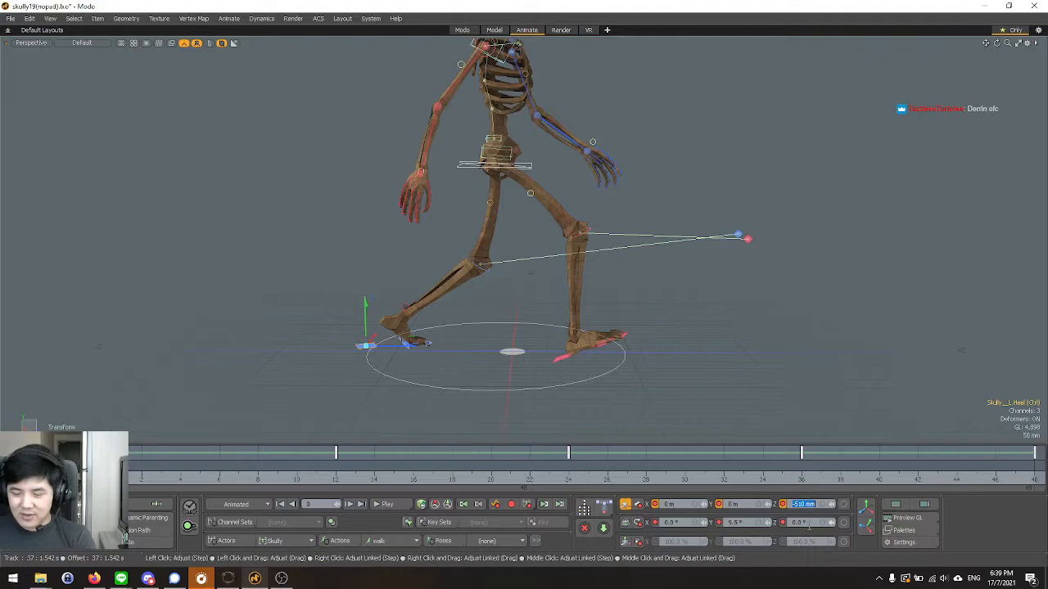
pyautogui.write('-50')
pyautogui.press('Return')
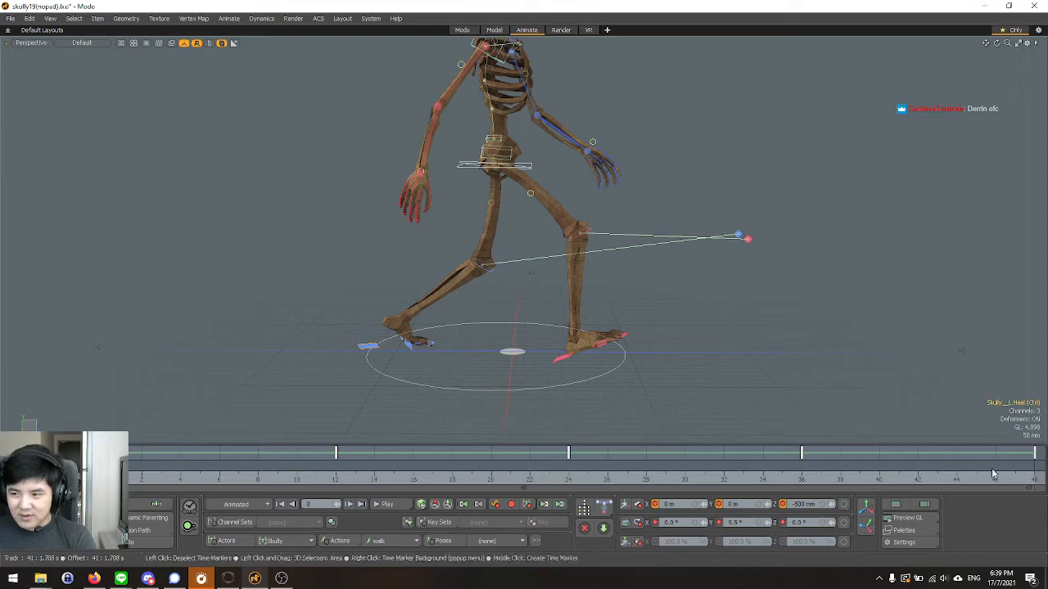
# At frame 48, set the left heel control's Position Z to -500 mm to match the first frame.
pyautogui.click(1033, 478)
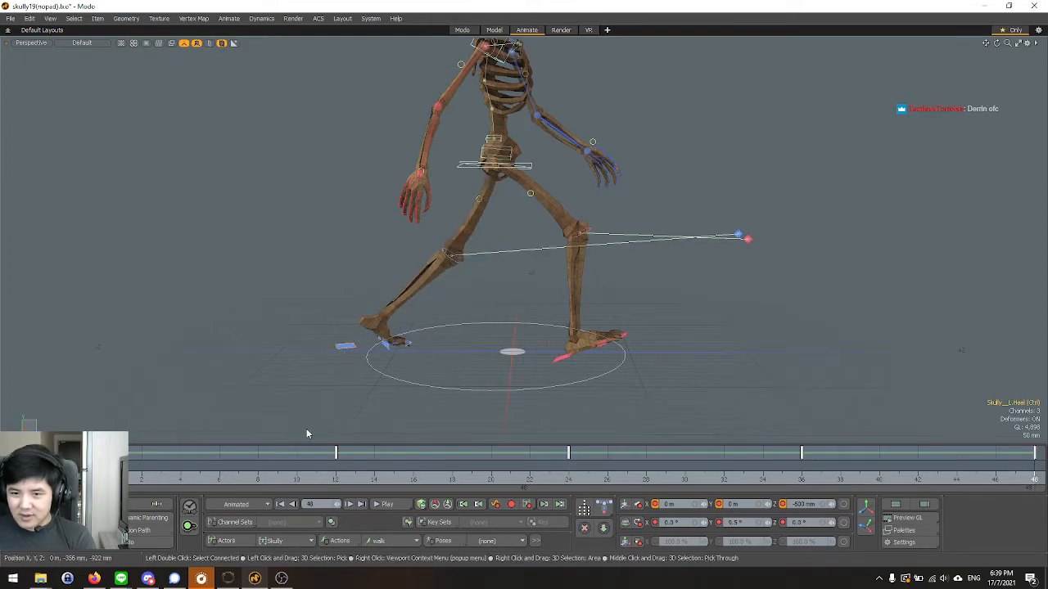
pyautogui.press('r')
pyautogui.press('w')
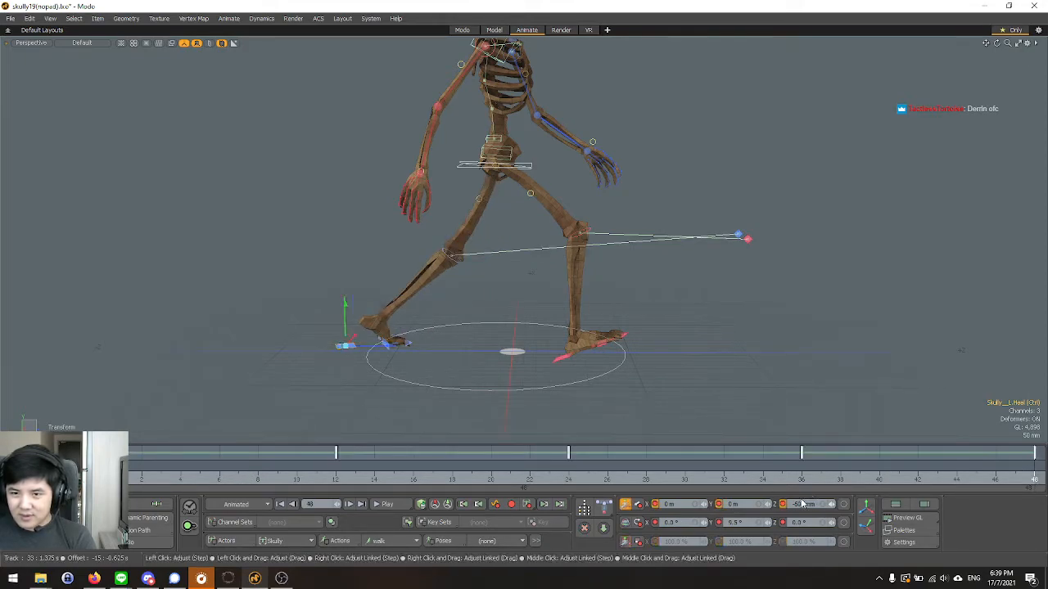
pyautogui.click(812, 507)
pyautogui.write('-500mm')
pyautogui.press('Return')
pyautogui.press('space')
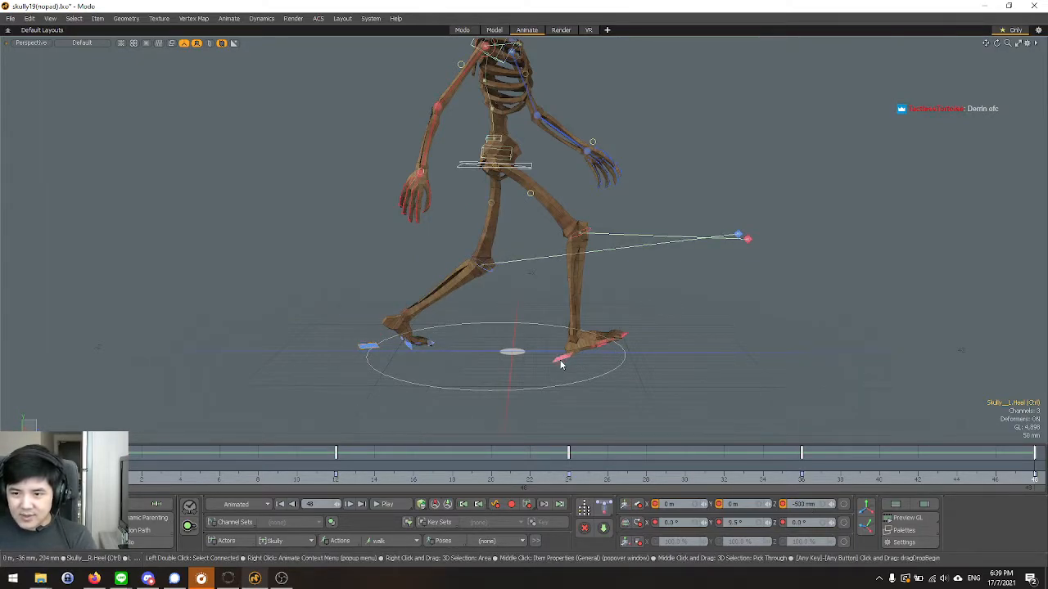
# Select the right heel control and set its Position Z to -500 mm at frame 24.
pyautogui.click(562, 357)
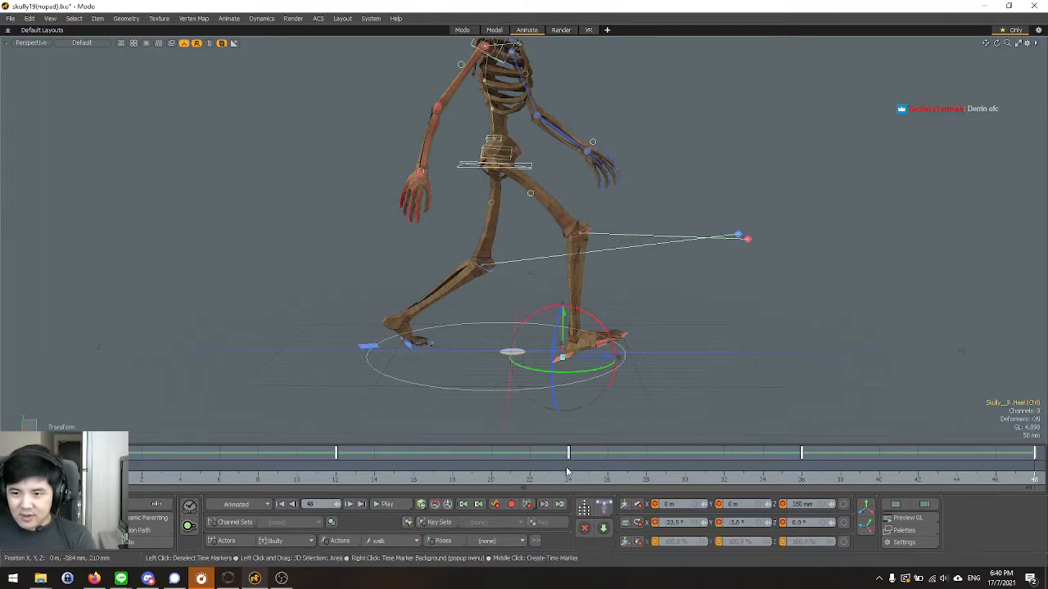
pyautogui.click(568, 478)
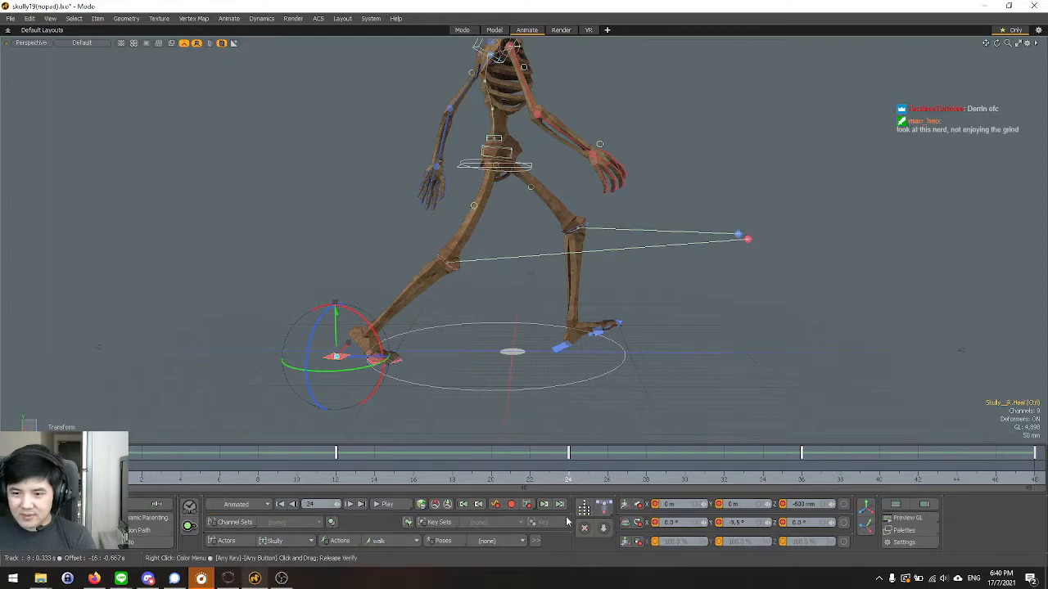
pyautogui.click(802, 506)
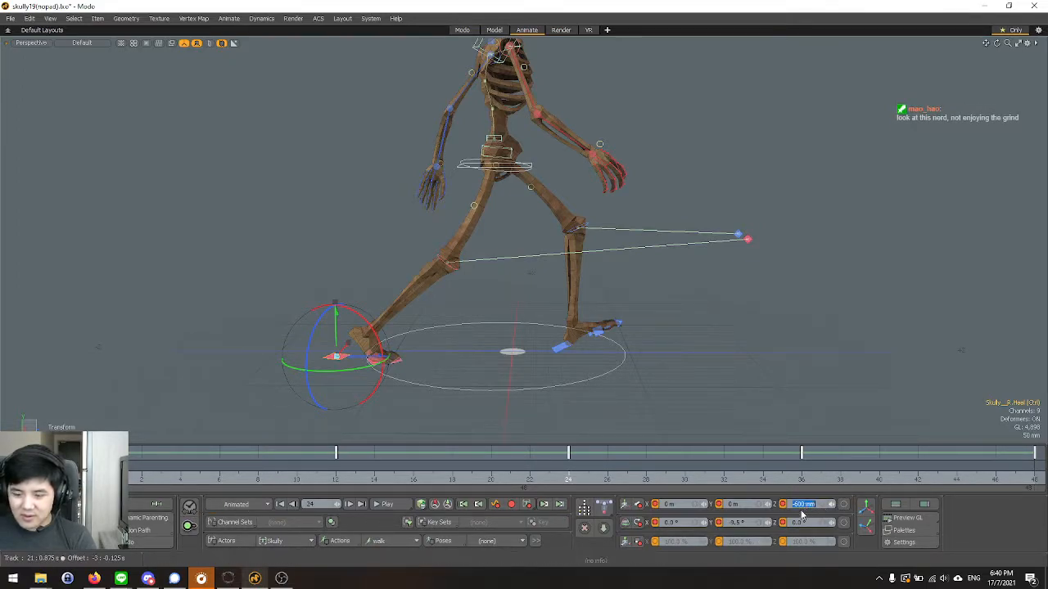
pyautogui.press('Return')
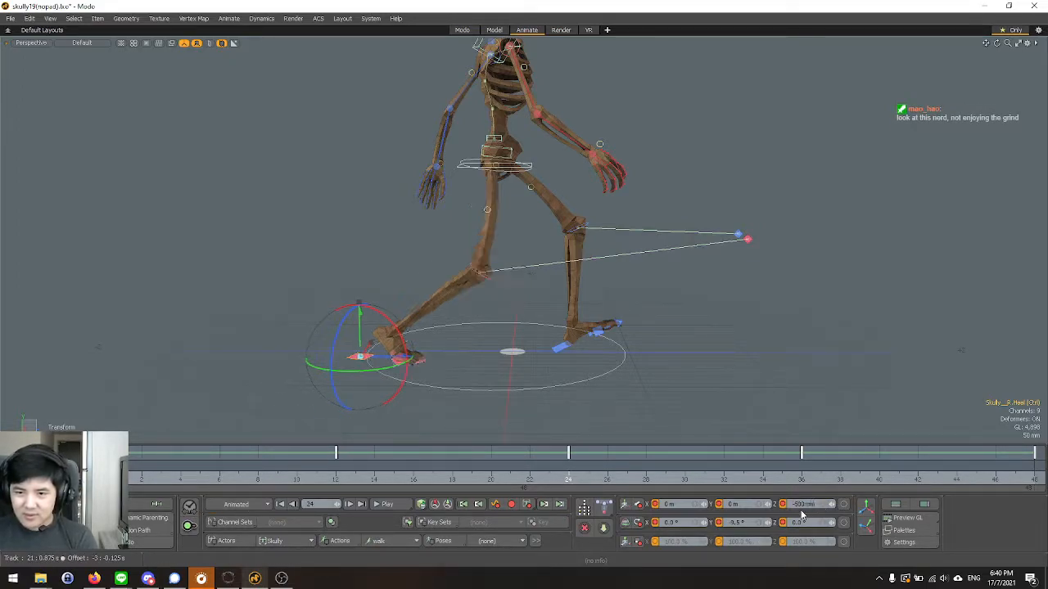
pyautogui.press('space')
# Play the walk cycle from frame 0, review the shortened stride in the Left view, and stop playback.
pyautogui.click(103, 468)
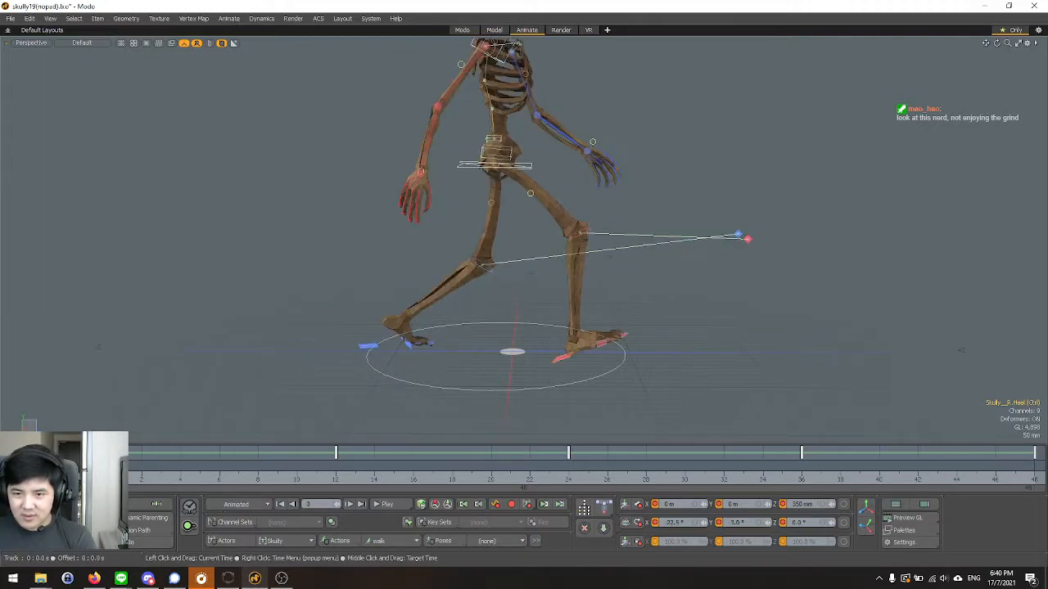
pyautogui.click(389, 506)
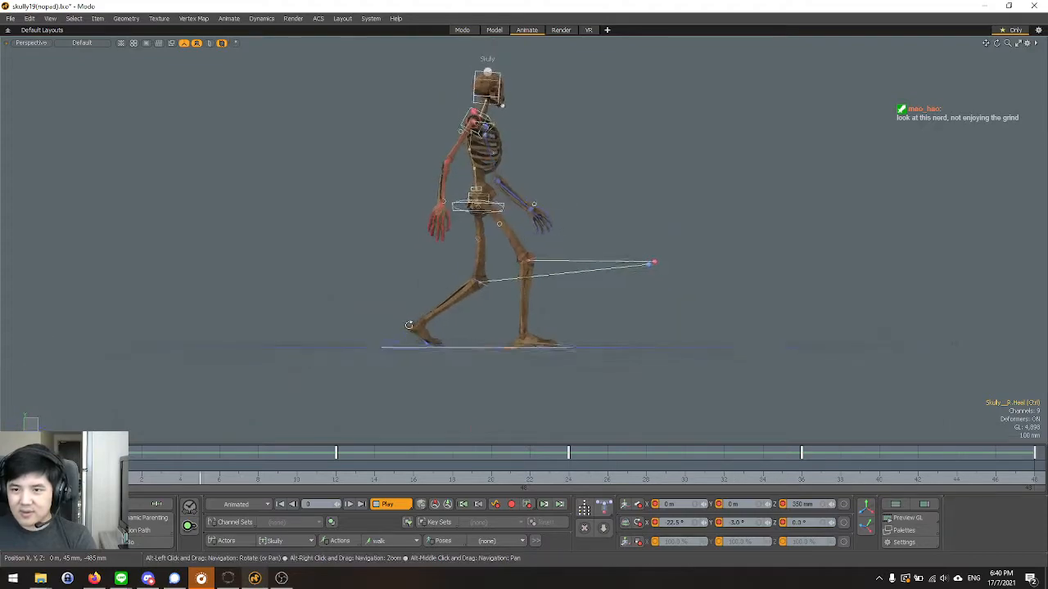
pyautogui.hotkey('ctrl', 'space')
pyautogui.click(380, 326)
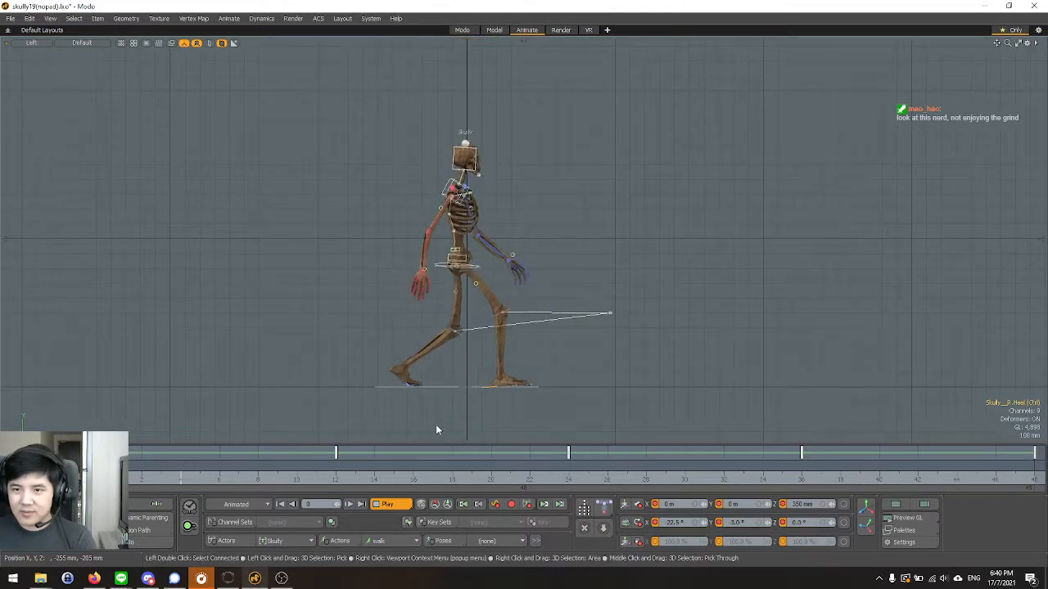
pyautogui.scroll(2, 419, 290)
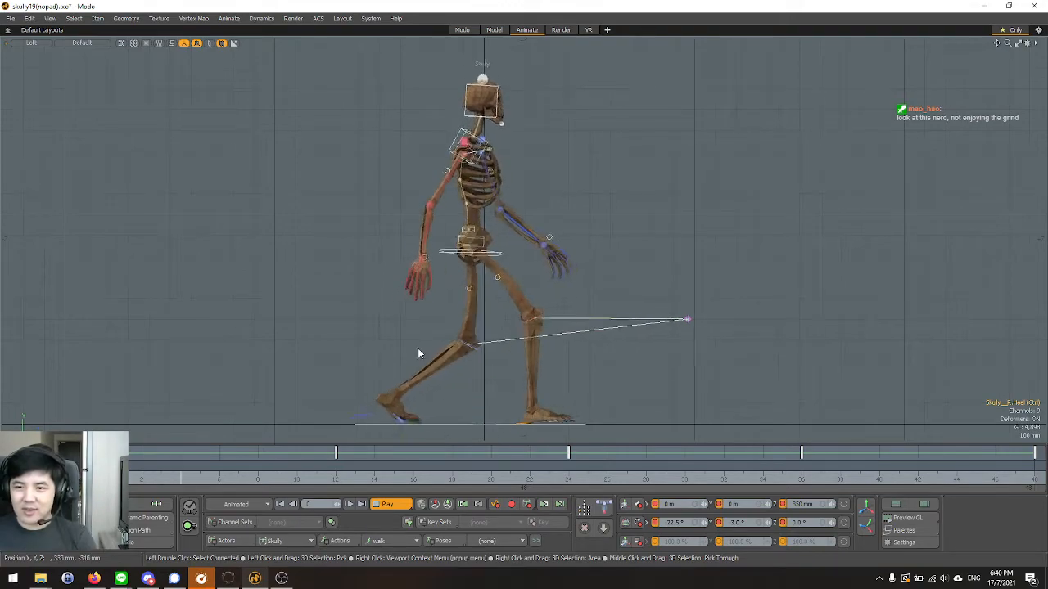
pyautogui.press('space')
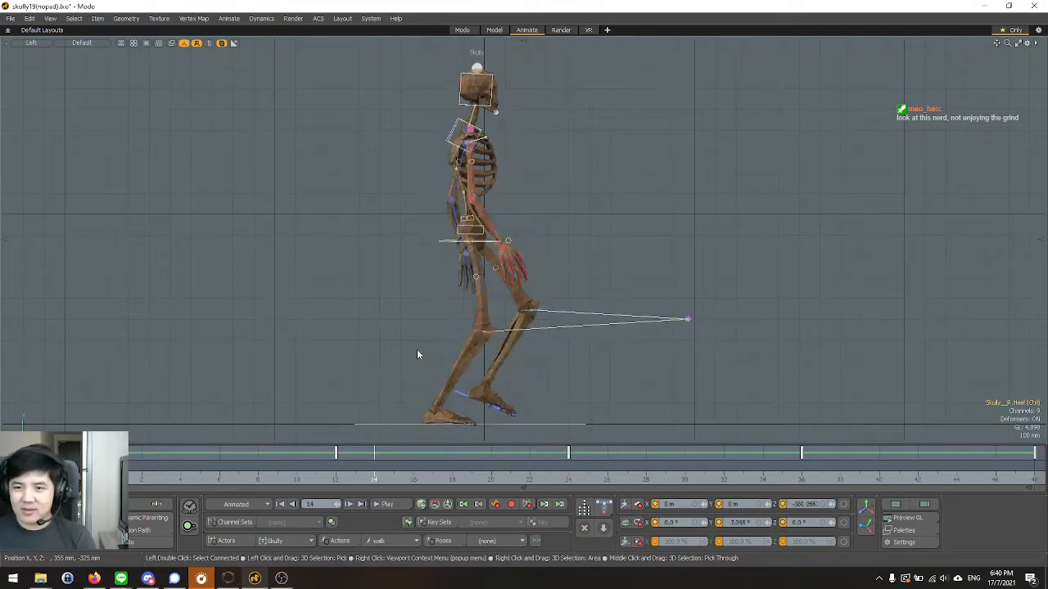
# Select the root control around the hips and return to the Left view after checking it in Perspective.
pyautogui.hotkey('ctrl', 'space')
pyautogui.click(440, 253)
pyautogui.scroll(10, 447, 237)
pyautogui.scroll(2, 422, 235)
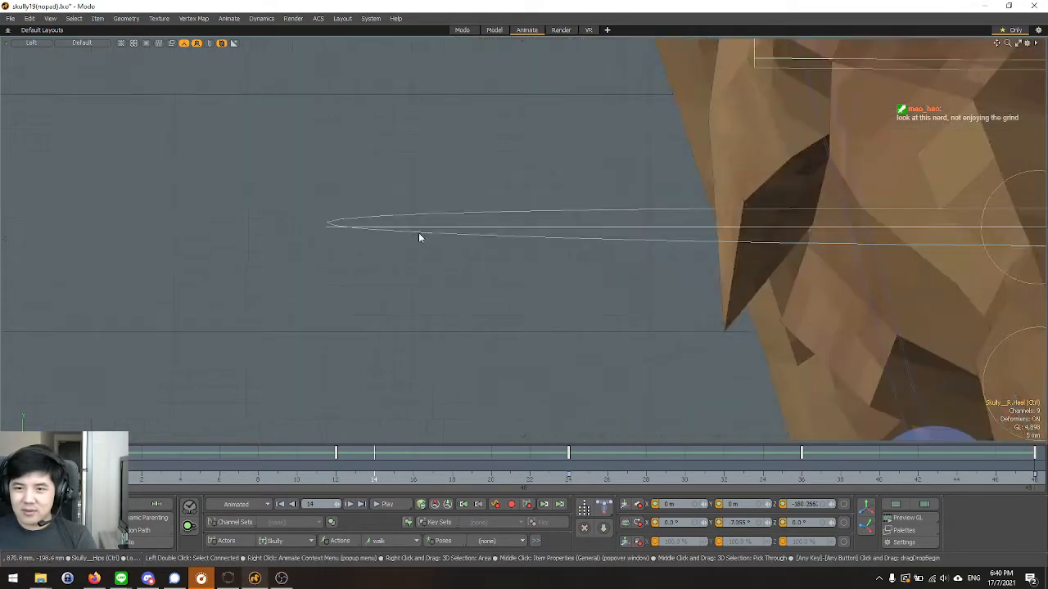
pyautogui.click(465, 229)
pyautogui.press('y')
pyautogui.scroll(-5, 397, 263)
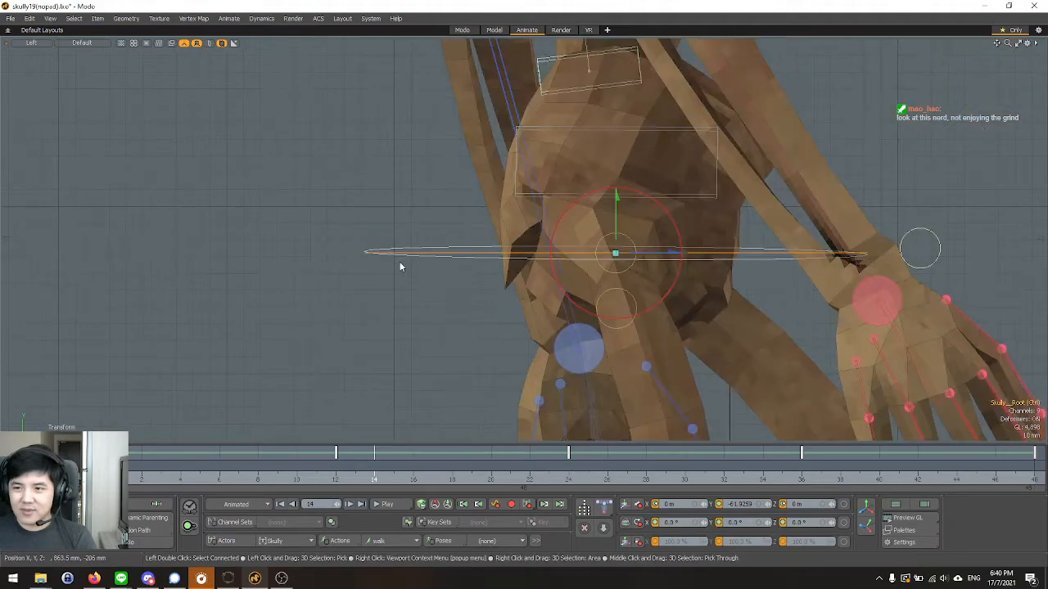
pyautogui.scroll(-3, 456, 257)
pyautogui.scroll(4, 467, 253)
pyautogui.hotkey('ctrl', 'space')
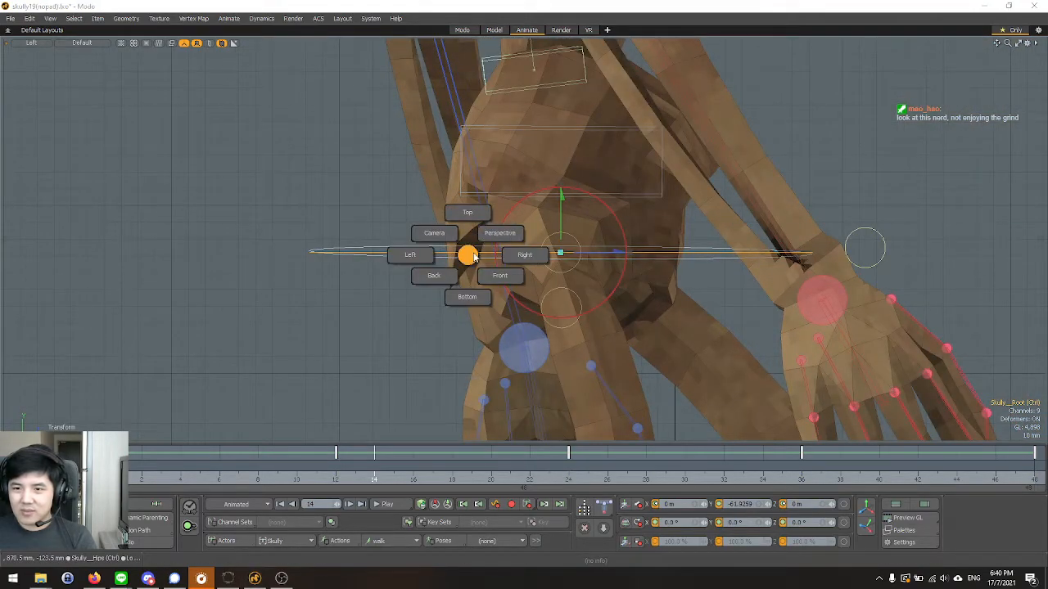
pyautogui.click(499, 234)
pyautogui.keyDown('alt'); pyautogui.moveTo(496, 235); pyautogui.dragTo(325, 367); pyautogui.keyUp('alt')
pyautogui.hotkey('ctrl', 'space')
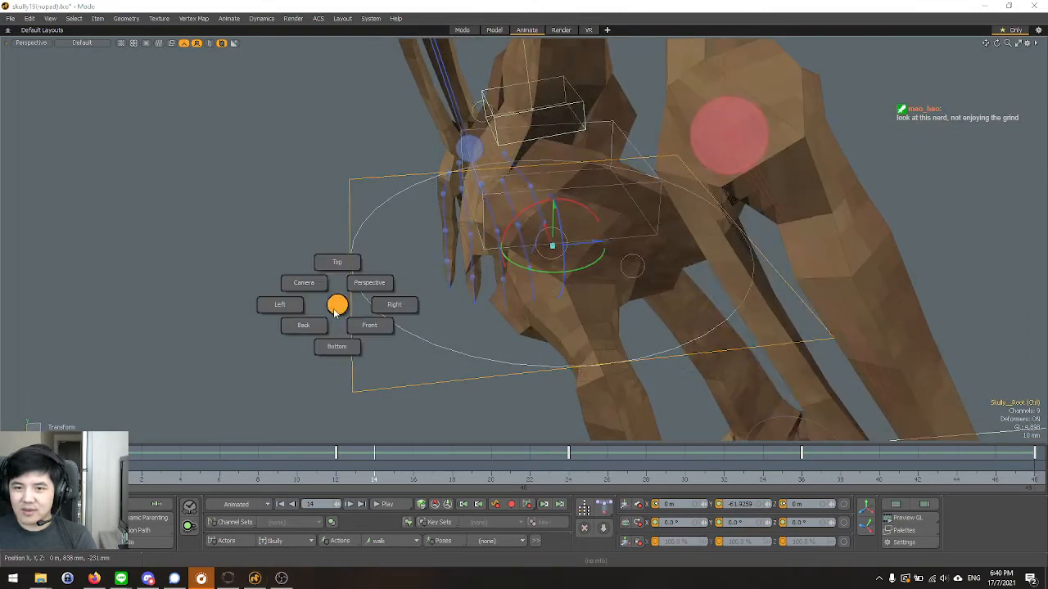
pyautogui.click(280, 305)
pyautogui.scroll(-3, 413, 249)
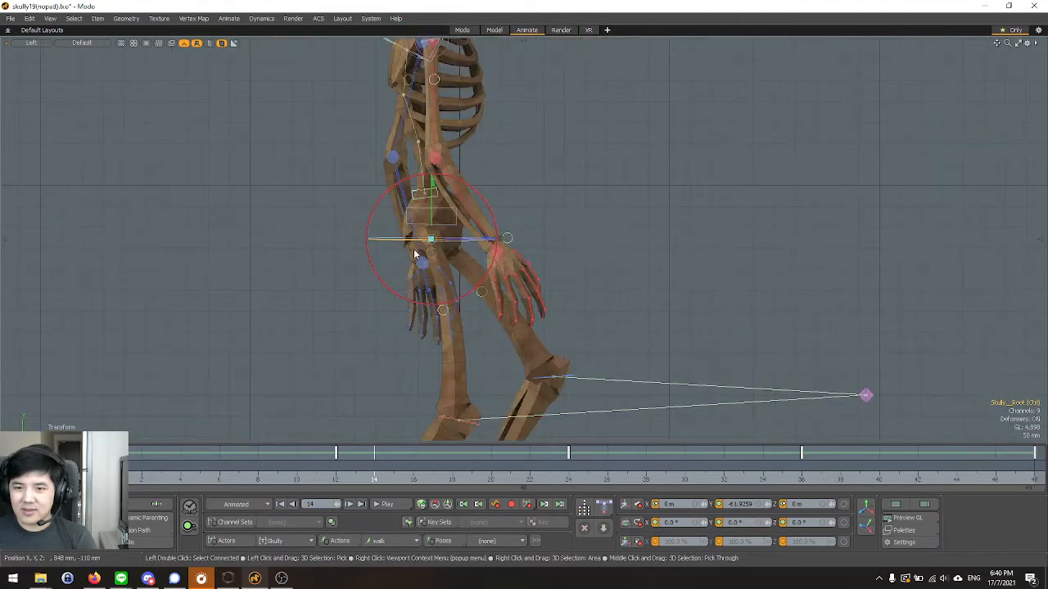
# Show only the root's Position Y curve in the Graph Editor, select all its keys and move the editor off the skeleton.
pyautogui.rightClick(817, 483)
pyautogui.click(841, 395)
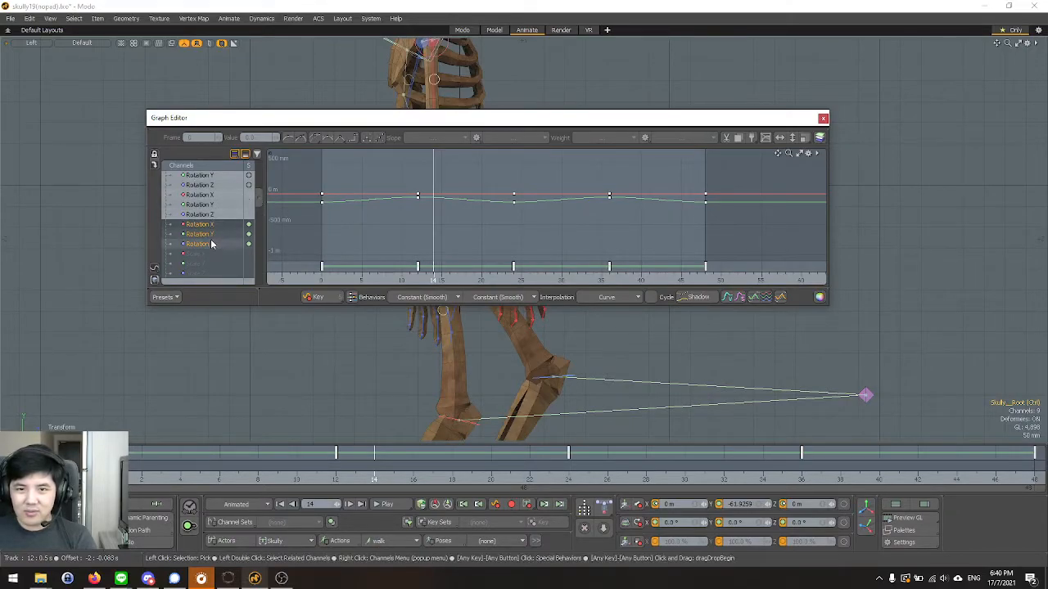
pyautogui.scroll(1, 211, 243)
pyautogui.click(209, 234)
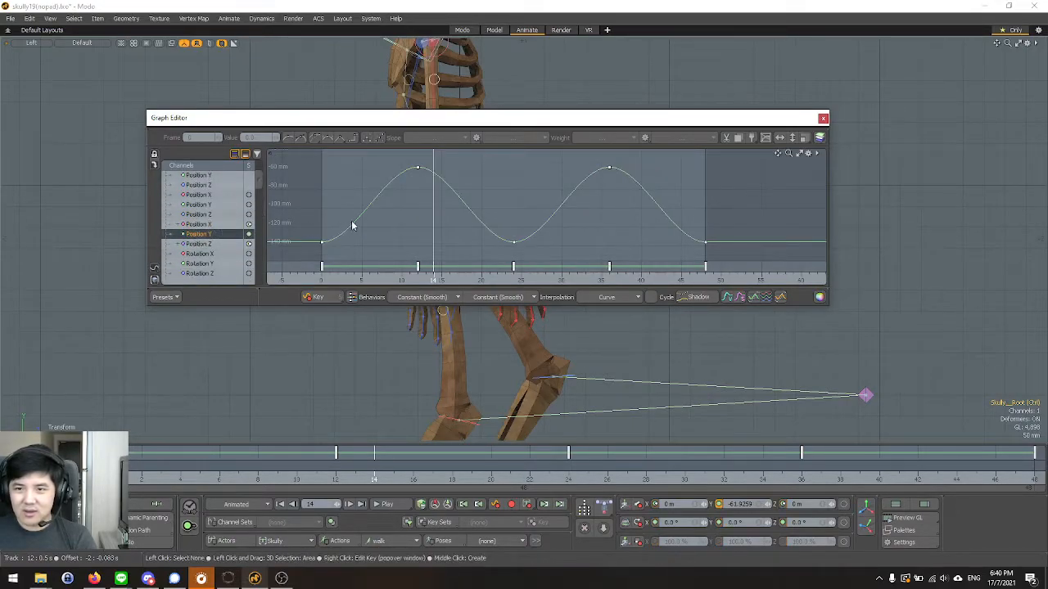
pyautogui.moveTo(307, 259); pyautogui.dragTo(730, 157)
pyautogui.moveTo(391, 127); pyautogui.dragTo(681, 137)
# From frame 0, raise all root Position Y keys by about 12 mm and play the walk cycle.
pyautogui.scroll(-3, 270, 223)
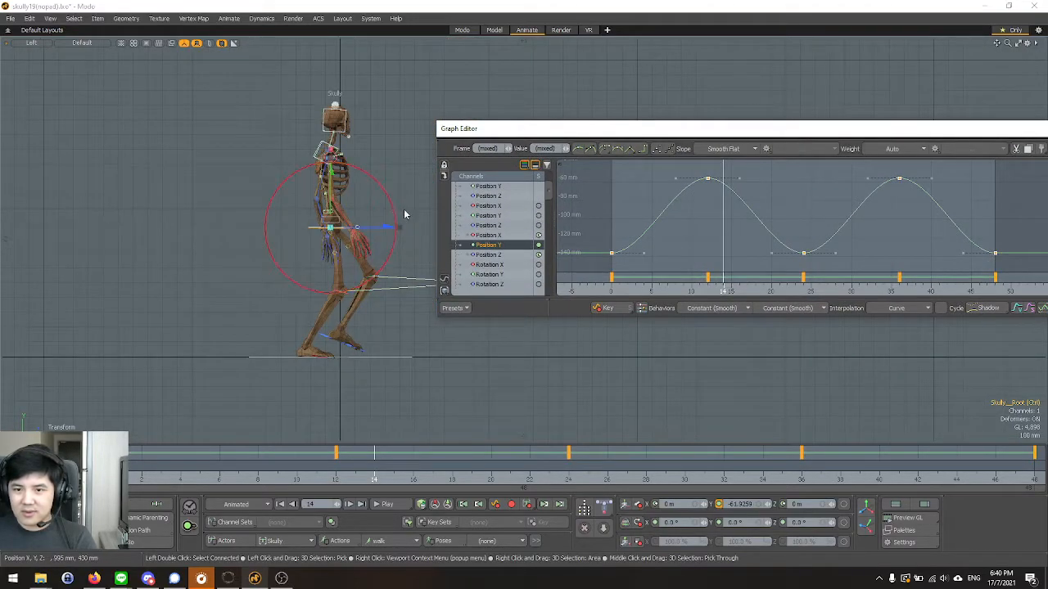
pyautogui.scroll(2, 404, 214)
pyautogui.click(104, 458)
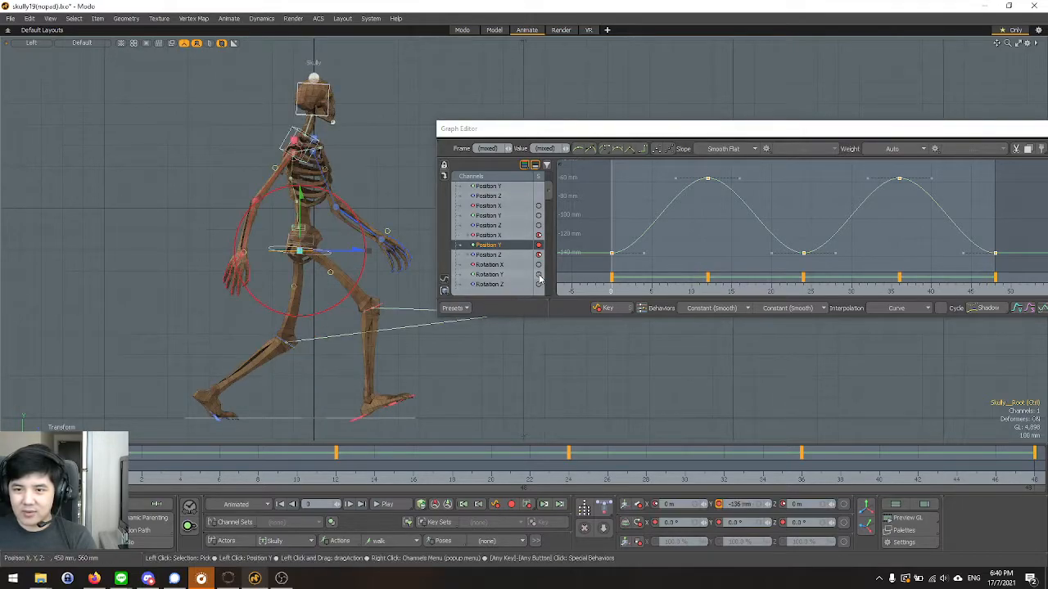
pyautogui.scroll(-1, 660, 226)
pyautogui.scroll(1, 661, 229)
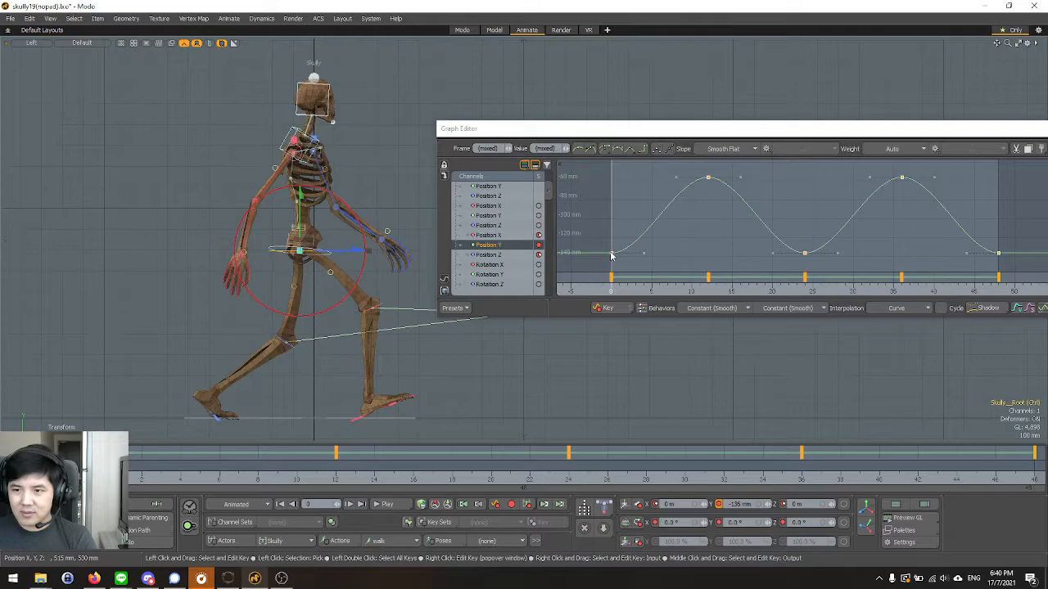
pyautogui.moveTo(610, 255)
pyautogui.mouseDown()
pyautogui.moveTo(614, 223)
pyautogui.moveTo(615, 243)
pyautogui.mouseUp()
pyautogui.click(385, 504)
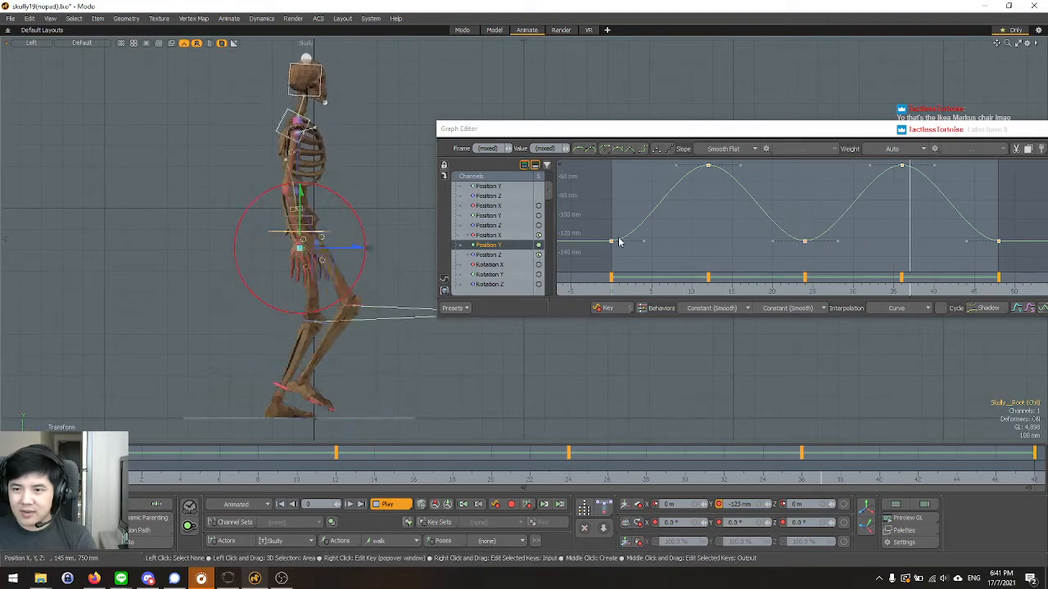
# Compare root heights during playback by shifting all Position Y keys together, leaving the lowest keys at about -125 mm.
pyautogui.moveTo(611, 244)
pyautogui.mouseDown()
pyautogui.moveTo(623, 421)
pyautogui.moveTo(617, 292)
pyautogui.moveTo(638, 221)
pyautogui.moveTo(642, 256)
pyautogui.moveTo(615, 256)
pyautogui.mouseUp()
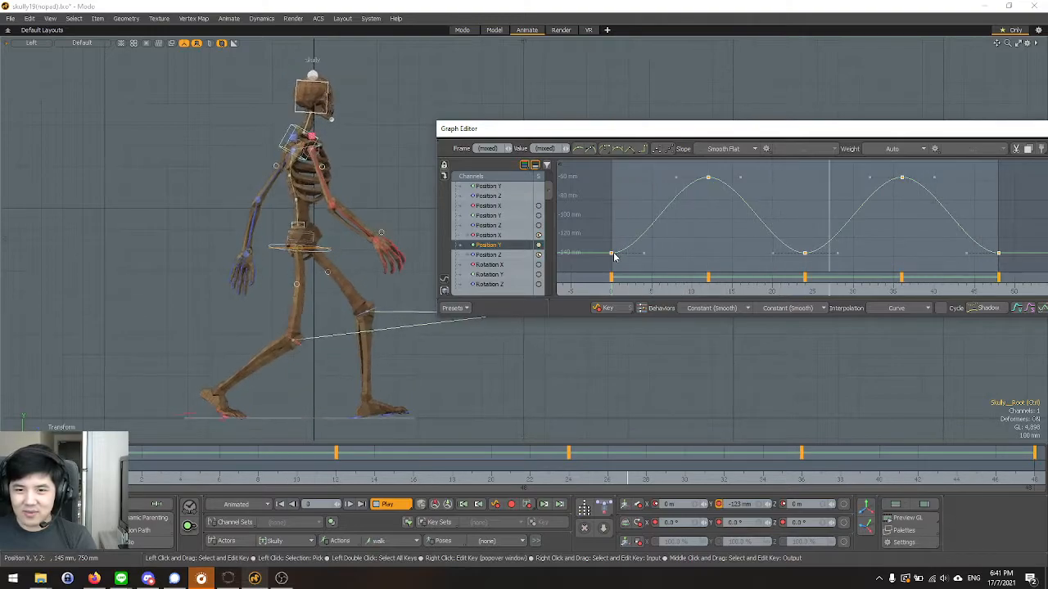
pyautogui.moveTo(615, 256); pyautogui.dragTo(615, 233)
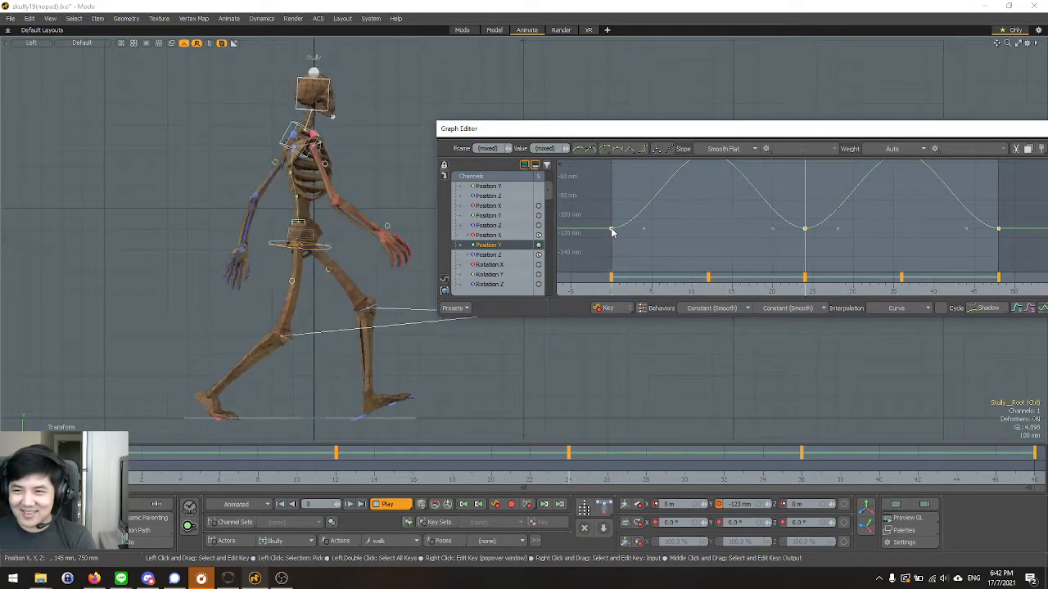
pyautogui.moveTo(612, 232); pyautogui.dragTo(613, 220)
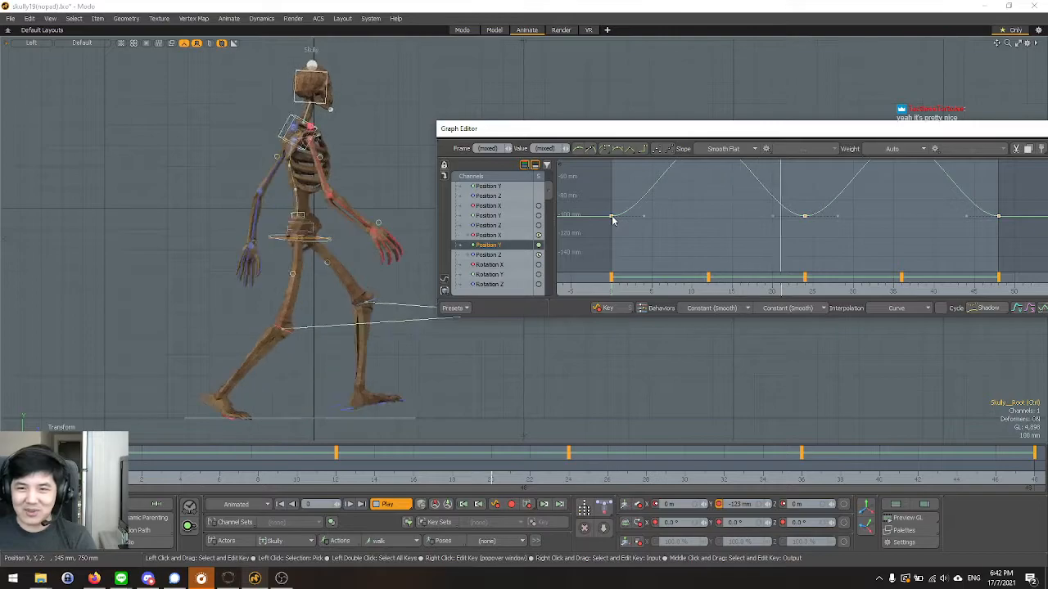
pyautogui.moveTo(612, 216); pyautogui.dragTo(613, 219)
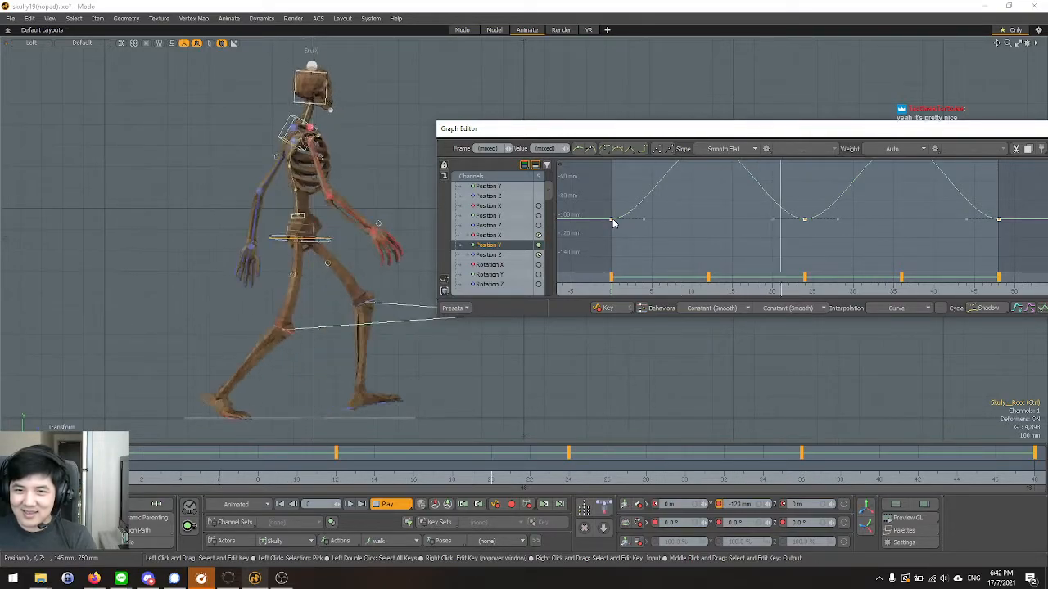
pyautogui.moveTo(614, 223); pyautogui.dragTo(615, 228)
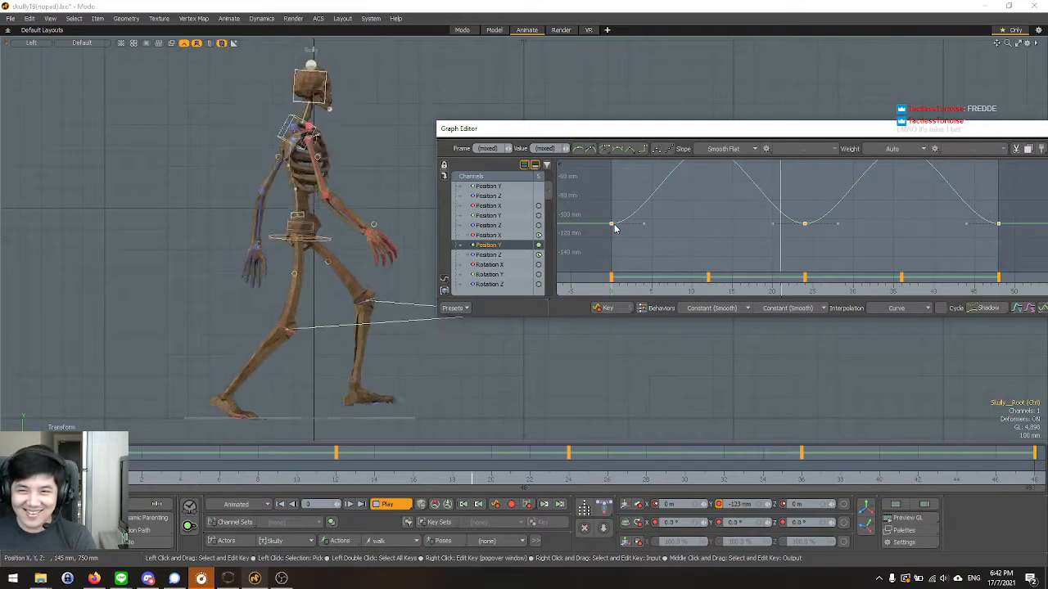
pyautogui.moveTo(614, 228)
pyautogui.mouseDown()
pyautogui.moveTo(613, 216)
pyautogui.moveTo(617, 251)
pyautogui.moveTo(613, 236)
pyautogui.mouseUp()
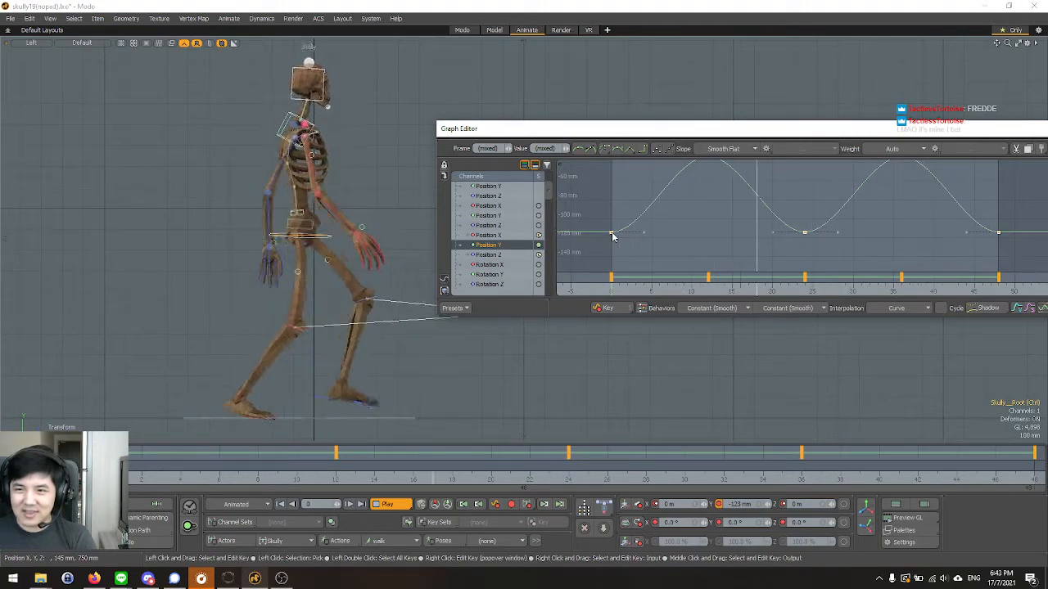
pyautogui.moveTo(612, 235); pyautogui.dragTo(616, 243)
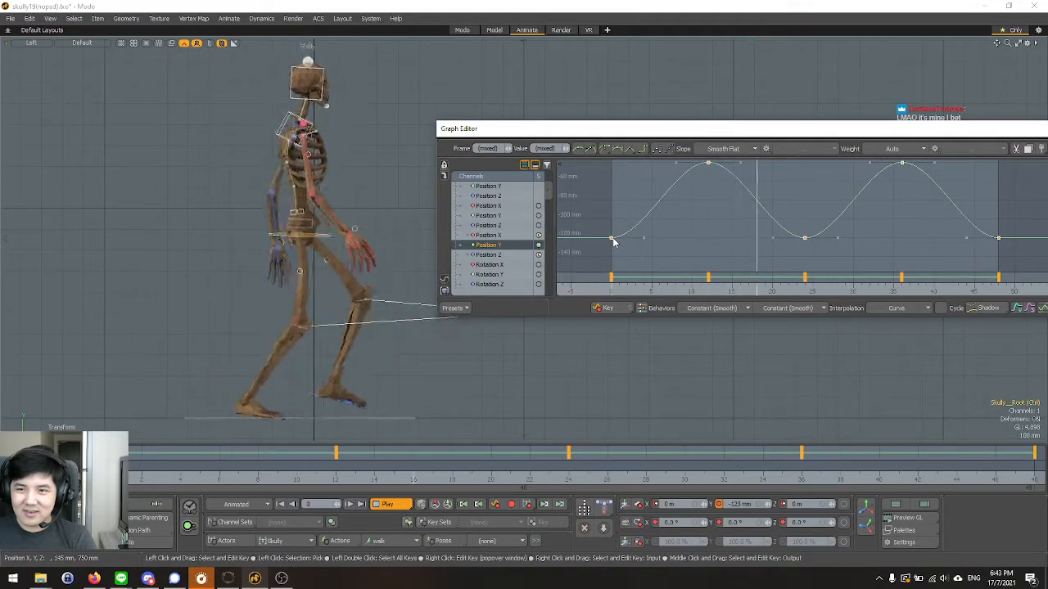
# Raise all root Position Y keys so the lowest ones sit at about -120 mm, close the Graph Editor and deselect the root.
pyautogui.moveTo(615, 243); pyautogui.dragTo(615, 237)
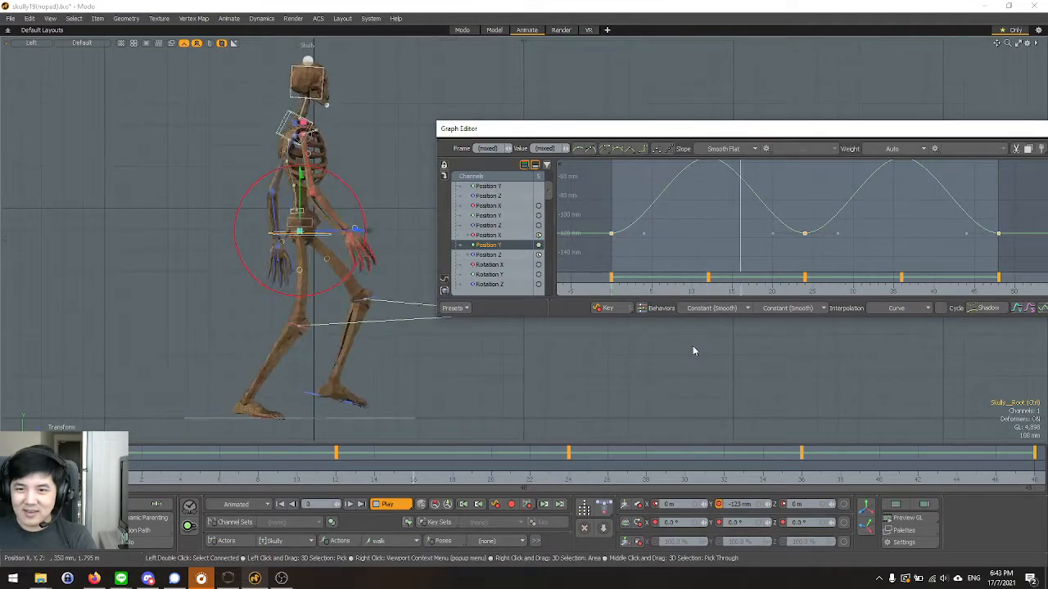
pyautogui.moveTo(818, 137); pyautogui.dragTo(629, 157)
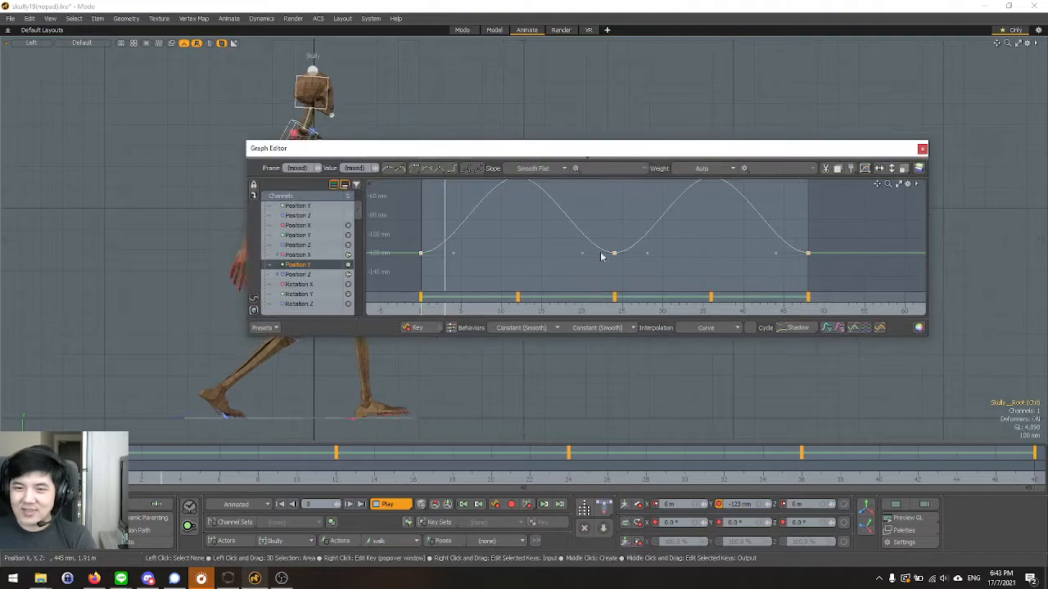
pyautogui.scroll(-1, 519, 257)
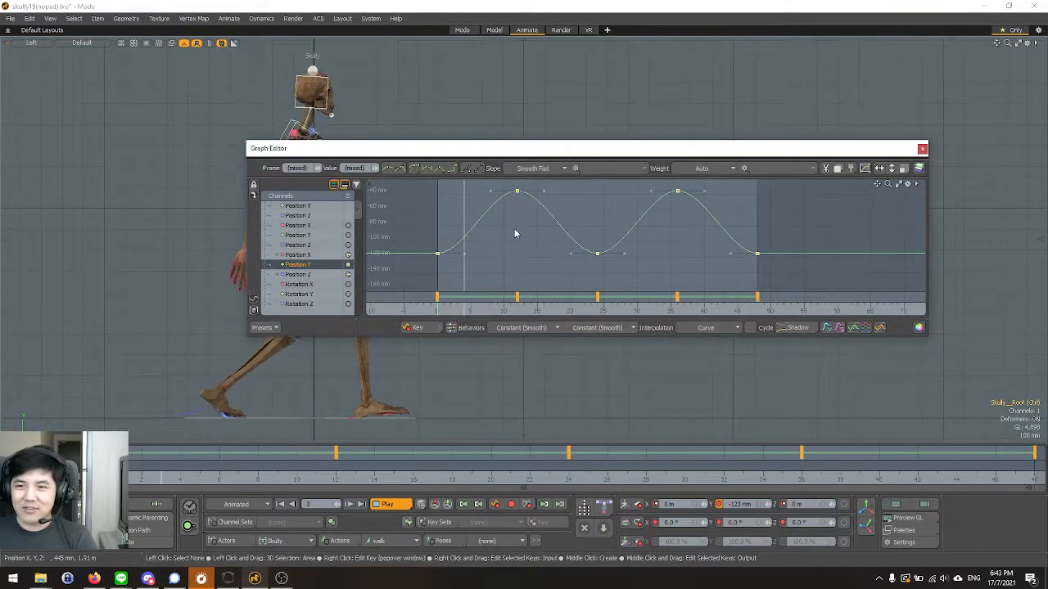
pyautogui.moveTo(338, 152); pyautogui.dragTo(518, 161)
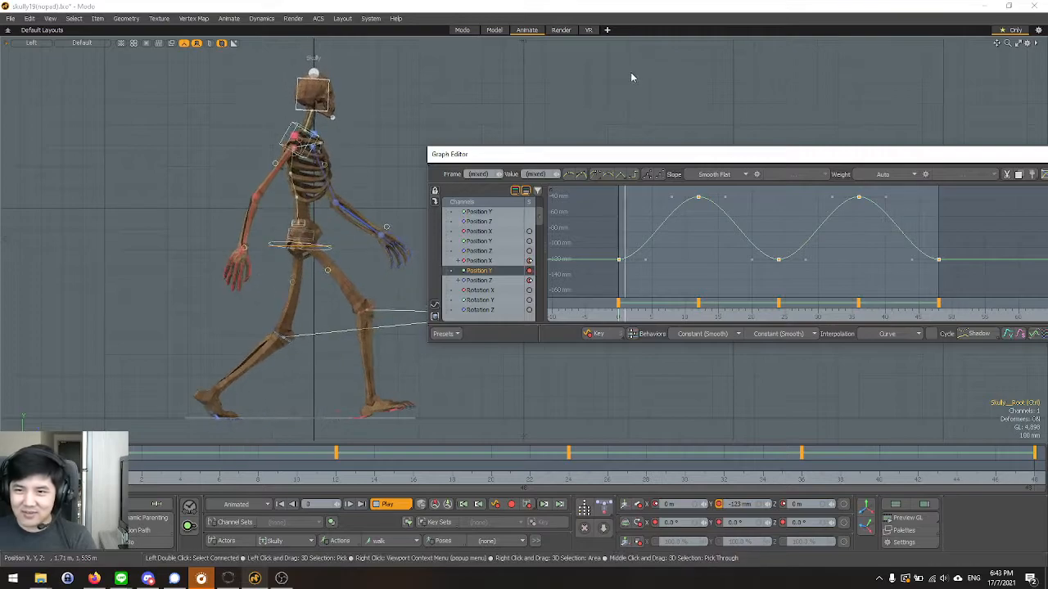
pyautogui.moveTo(613, 159); pyautogui.dragTo(519, 161)
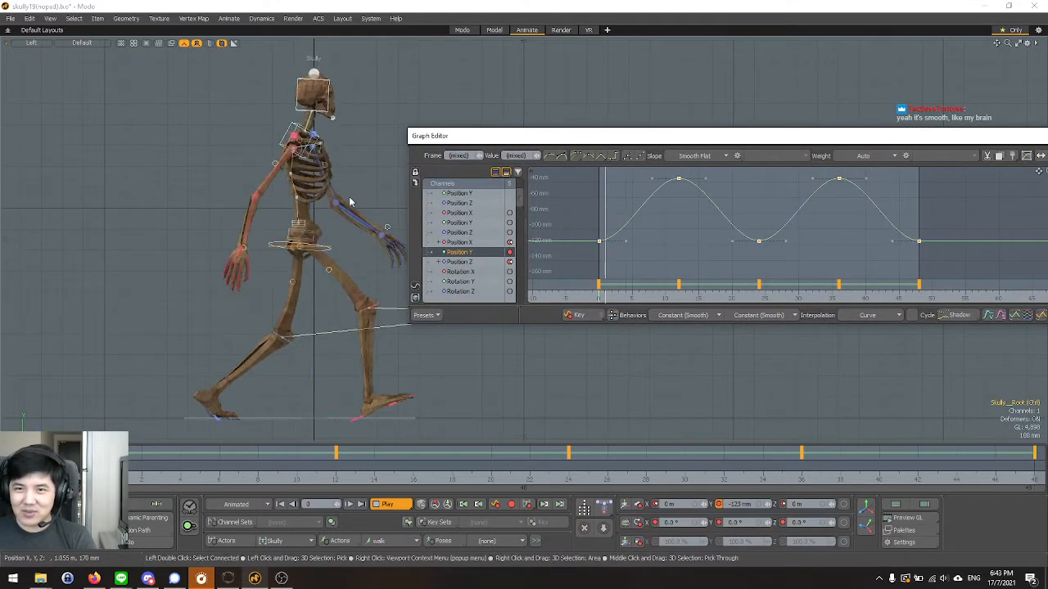
pyautogui.moveTo(956, 143); pyautogui.dragTo(666, 171)
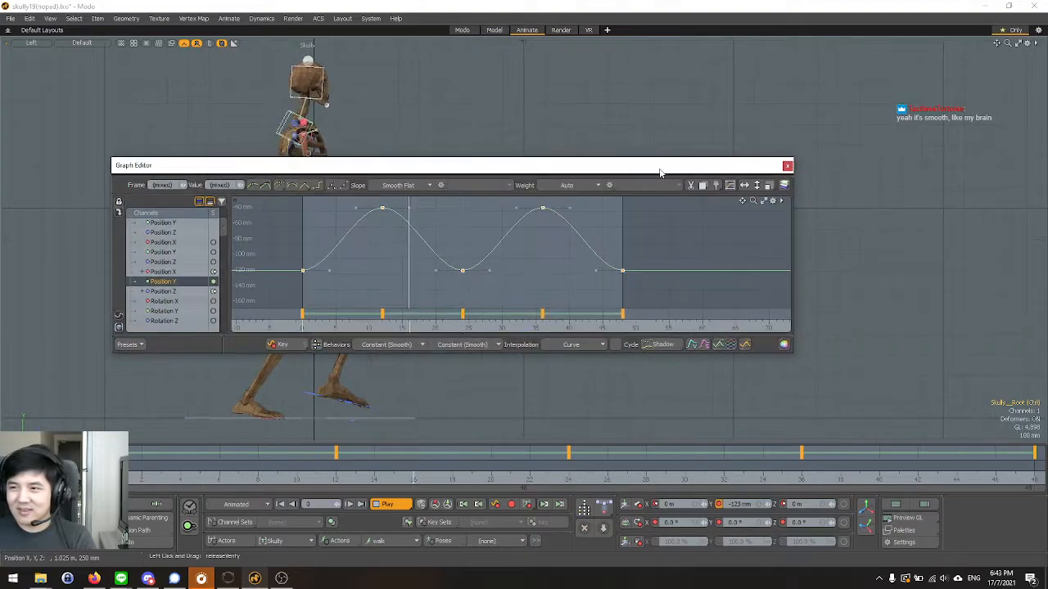
pyautogui.click(787, 166)
pyautogui.click(737, 255)
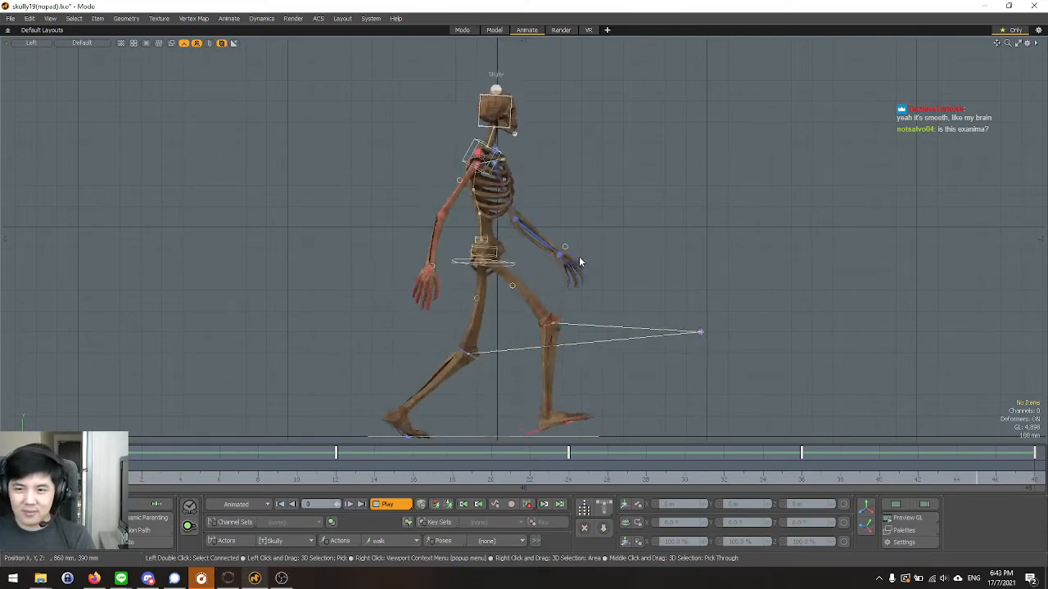
# Examine the playing walk cycle from the Left view at several distances, with a brief check in Perspective.
pyautogui.scroll(-2, 602, 217)
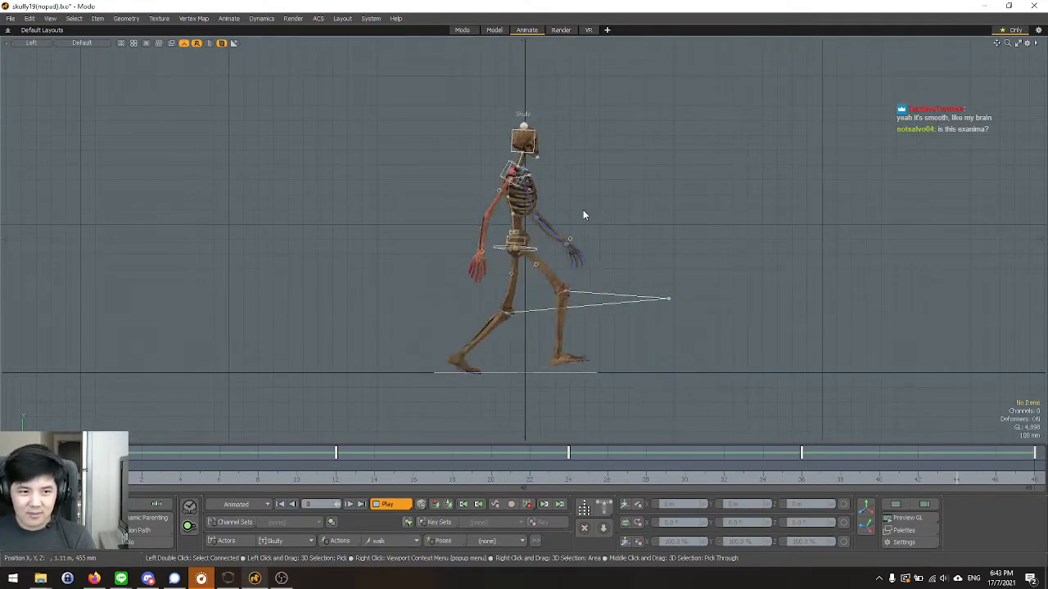
pyautogui.scroll(-2, 429, 196)
pyautogui.scroll(2, 606, 256)
pyautogui.scroll(2, 528, 251)
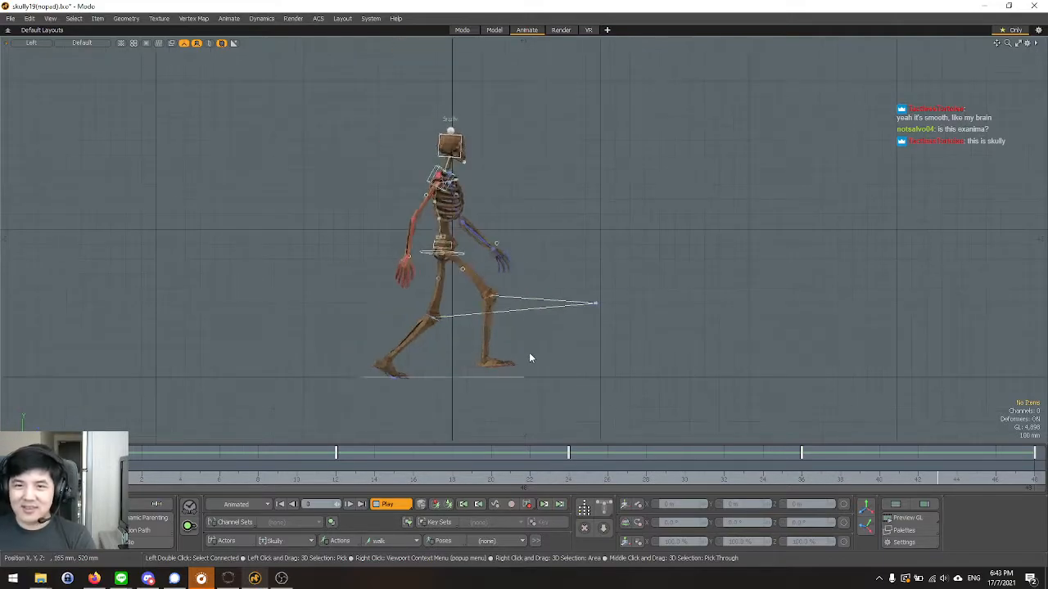
pyautogui.scroll(2, 516, 202)
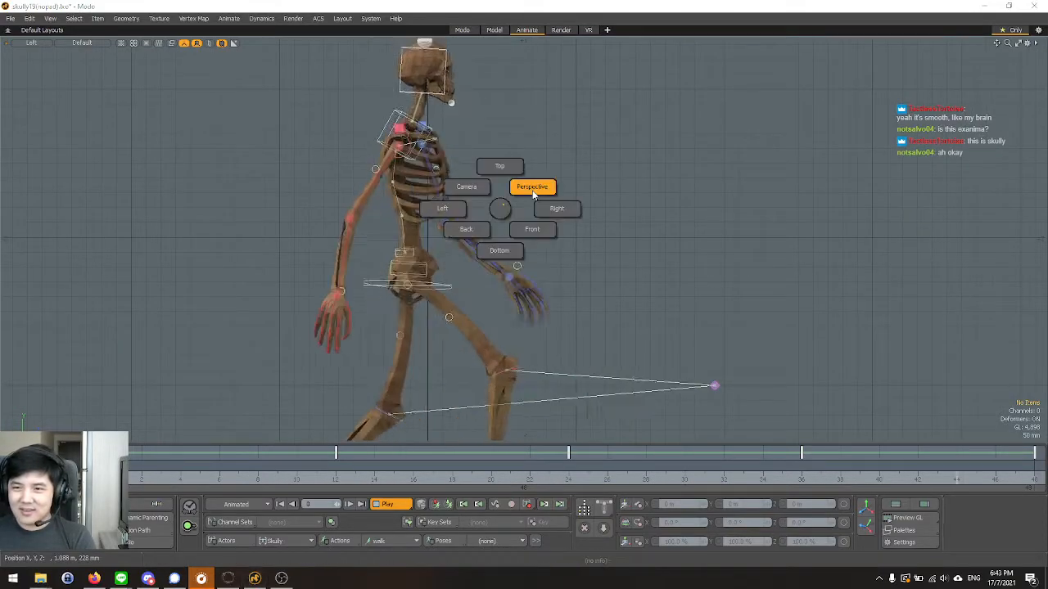
pyautogui.click(528, 183)
pyautogui.keyDown('alt'); pyautogui.moveTo(722, 273); pyautogui.dragTo(730, 221); pyautogui.keyUp('alt')
pyautogui.scroll(-3, 456, 187)
pyautogui.hotkey('ctrl', 'space')
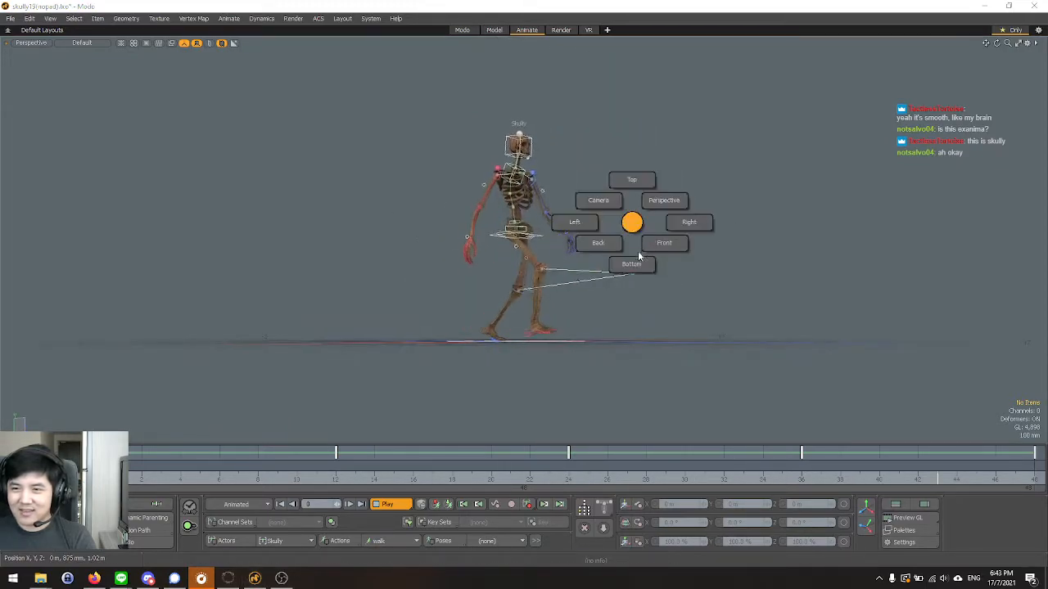
pyautogui.click(589, 236)
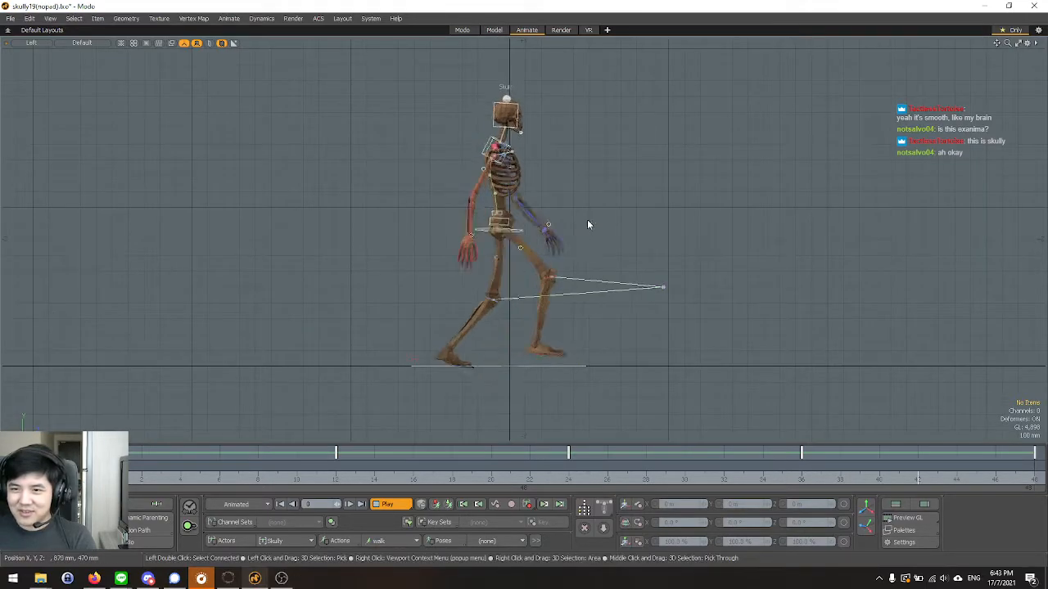
pyautogui.scroll(3, 587, 210)
pyautogui.keyDown('alt'); pyautogui.moveTo(590, 224); pyautogui.dragTo(560, 231, button='right'); pyautogui.keyUp('alt')
pyautogui.scroll(2, 611, 223)
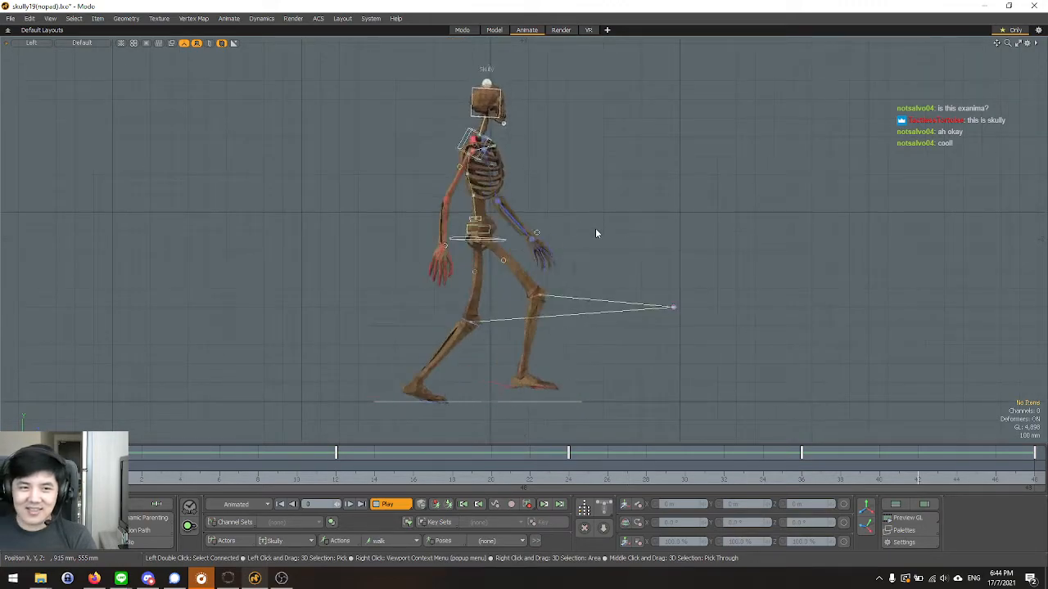
# Examine the hip, leg and foot motion of the playing walk cycle from the Front view and from several Perspective angles.
pyautogui.hotkey('ctrl', 'space')
pyautogui.click(626, 216)
pyautogui.keyDown('alt'); pyautogui.moveTo(626, 216); pyautogui.dragTo(529, 336); pyautogui.keyUp('alt')
pyautogui.scroll(5, 552, 204)
pyautogui.keyDown('alt'); pyautogui.moveTo(552, 207); pyautogui.dragTo(744, 241); pyautogui.keyUp('alt')
pyautogui.scroll(-4, 744, 241)
pyautogui.hotkey('ctrl', 'space')
pyautogui.click(596, 285)
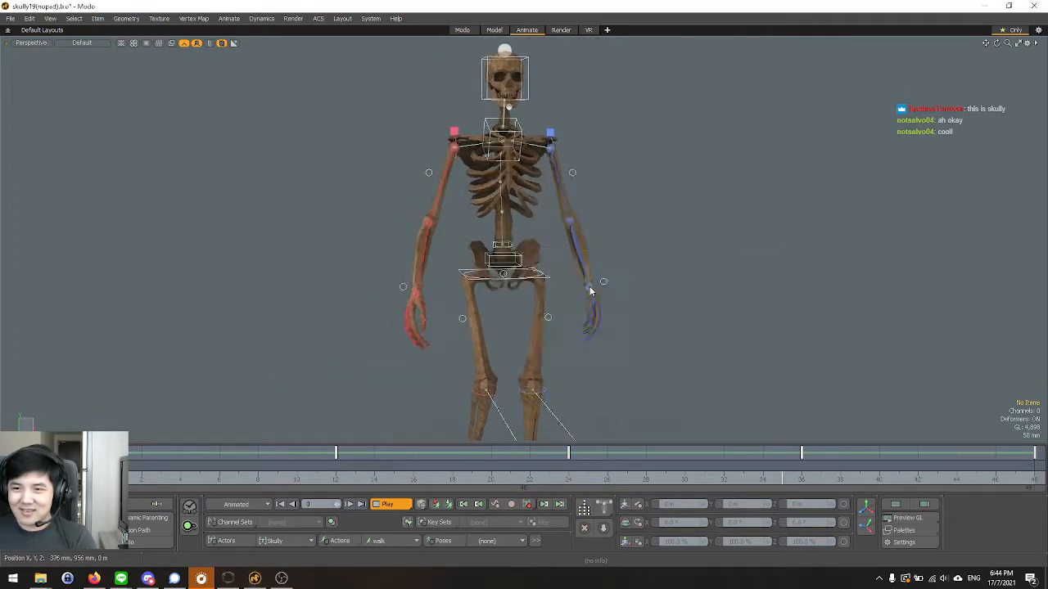
pyautogui.scroll(-3, 550, 244)
pyautogui.scroll(-2, 549, 240)
pyautogui.scroll(2, 565, 273)
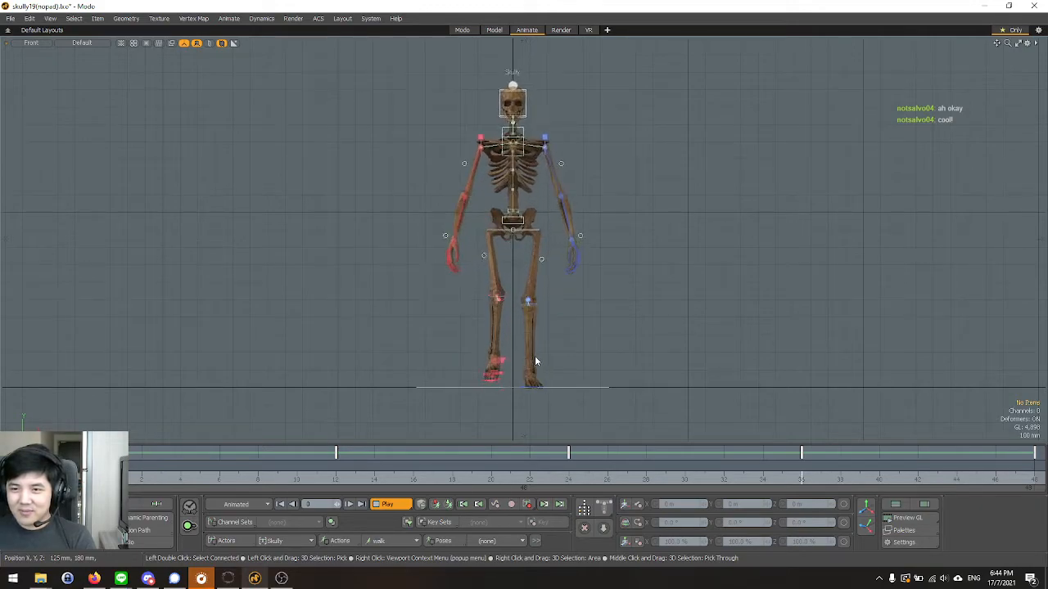
pyautogui.scroll(2, 524, 307)
pyautogui.scroll(-2, 523, 304)
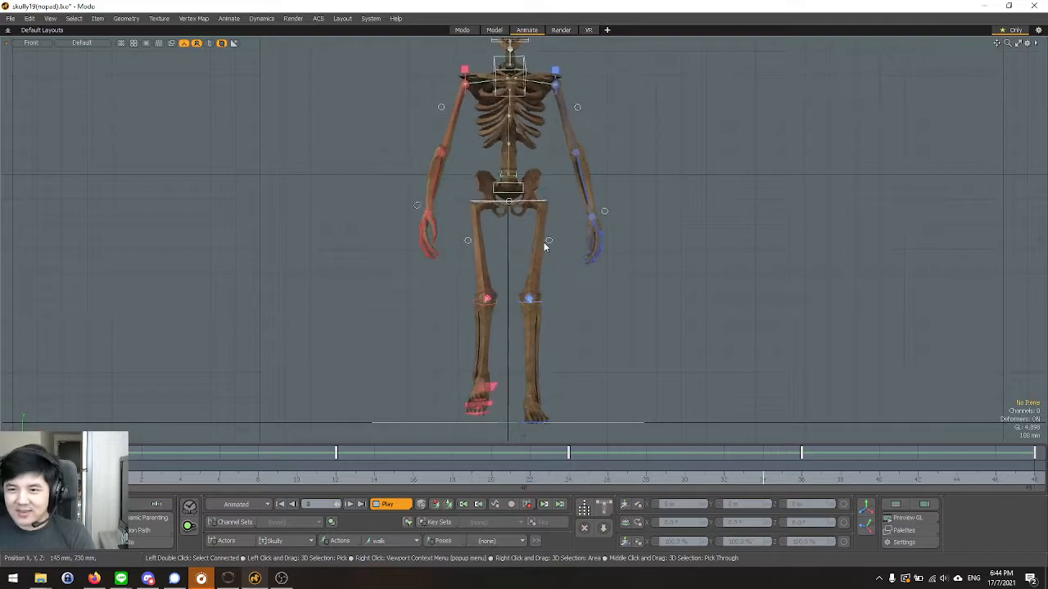
pyautogui.scroll(-4, 539, 238)
pyautogui.scroll(2, 544, 229)
pyautogui.hotkey('ctrl', 'space')
pyautogui.click(566, 212)
pyautogui.keyDown('alt'); pyautogui.moveTo(571, 223); pyautogui.dragTo(576, 318); pyautogui.keyUp('alt')
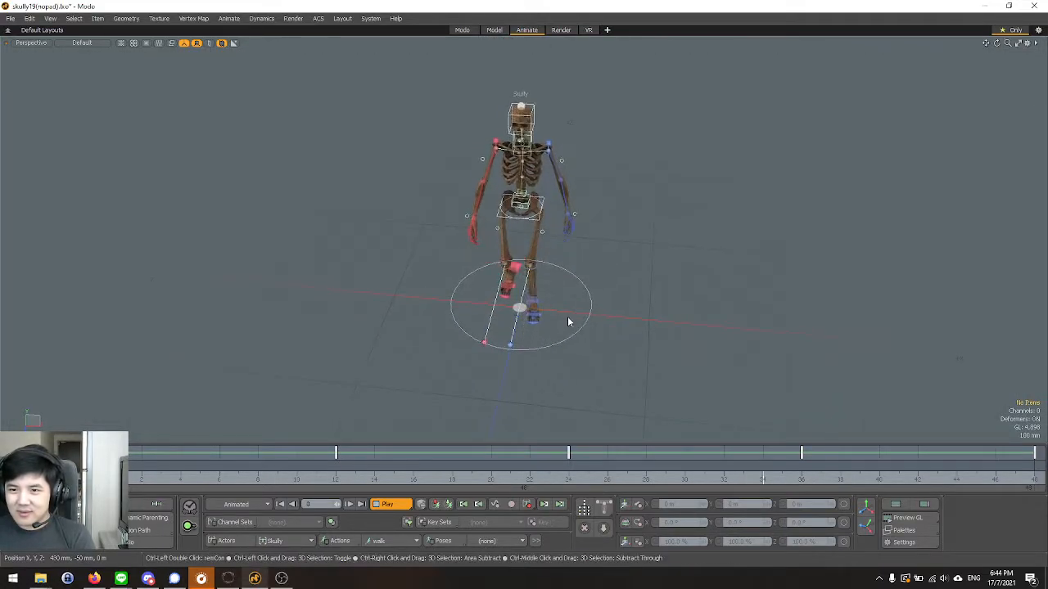
pyautogui.hotkey('ctrl', 'space')
pyautogui.click(594, 338)
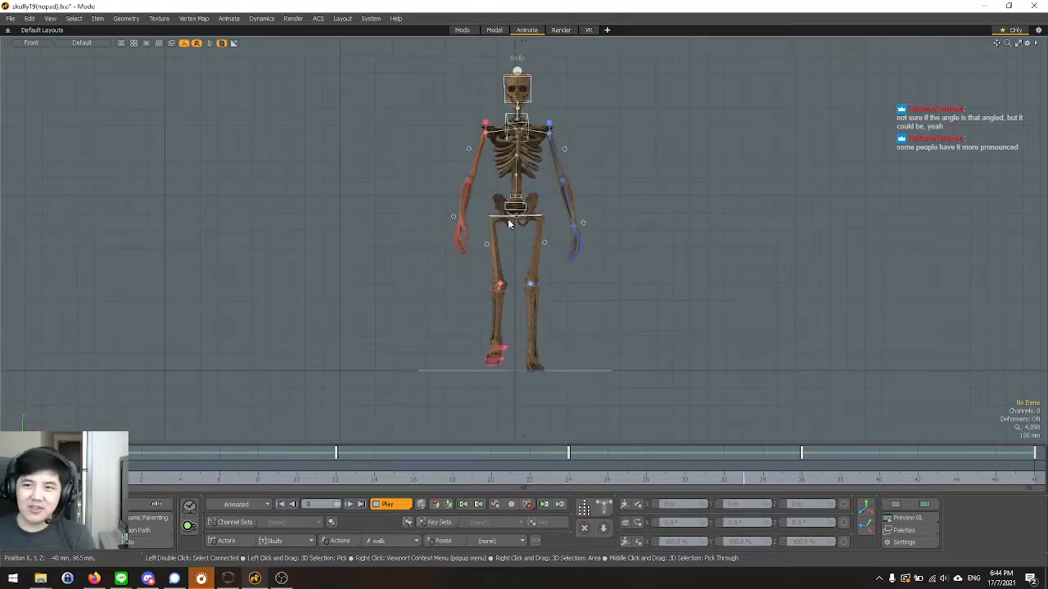
# Stop playback, select the hips control and set its Z rotation to -5° at frame 0.
pyautogui.scroll(3, 538, 161)
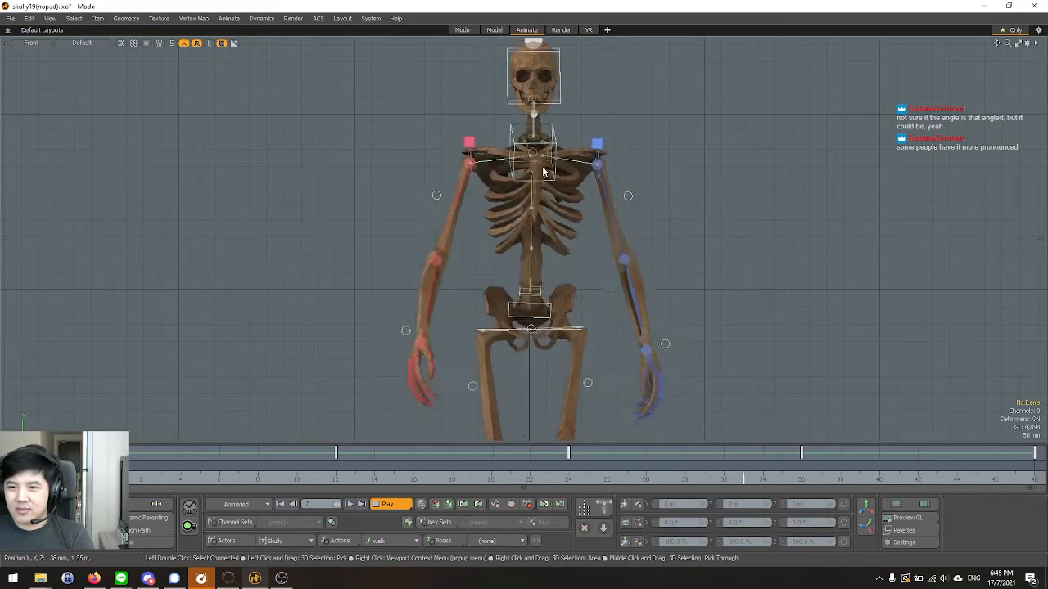
pyautogui.scroll(4, 551, 351)
pyautogui.press('space')
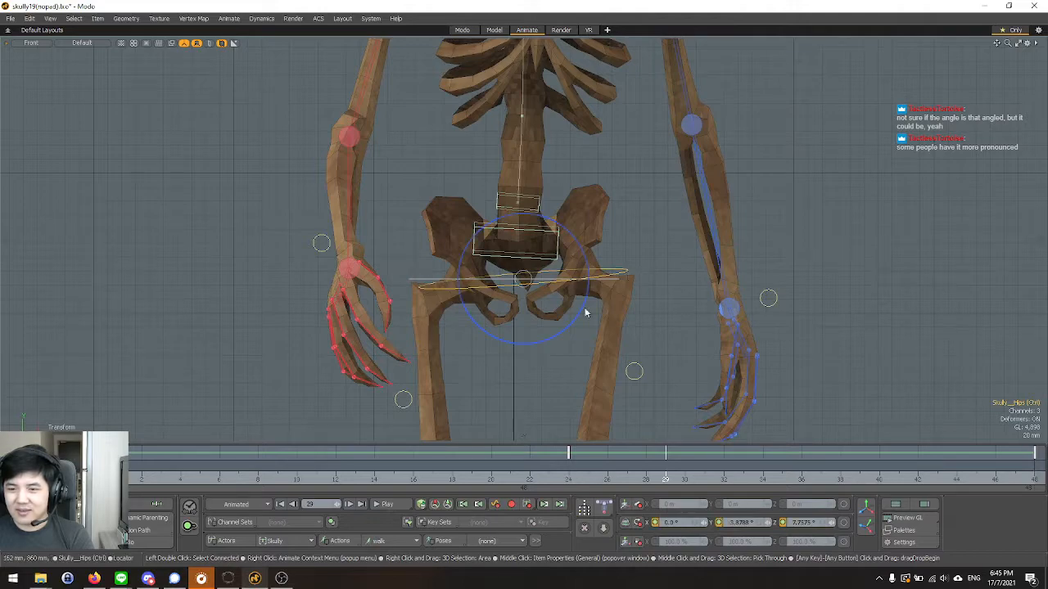
pyautogui.click(103, 464)
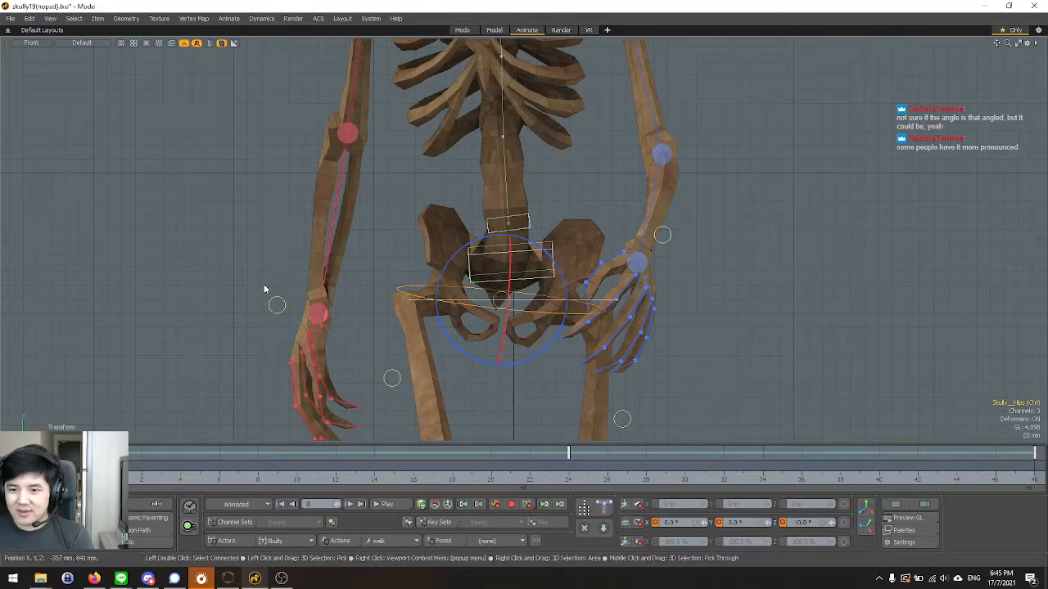
pyautogui.scroll(-2, 264, 289)
pyautogui.scroll(2, 310, 379)
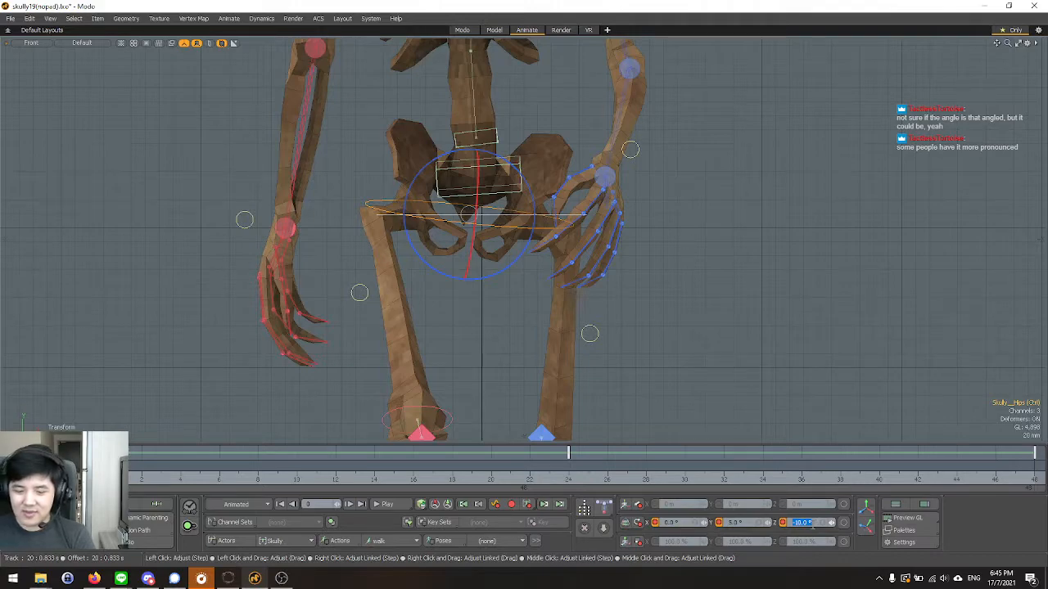
pyautogui.press('Return')
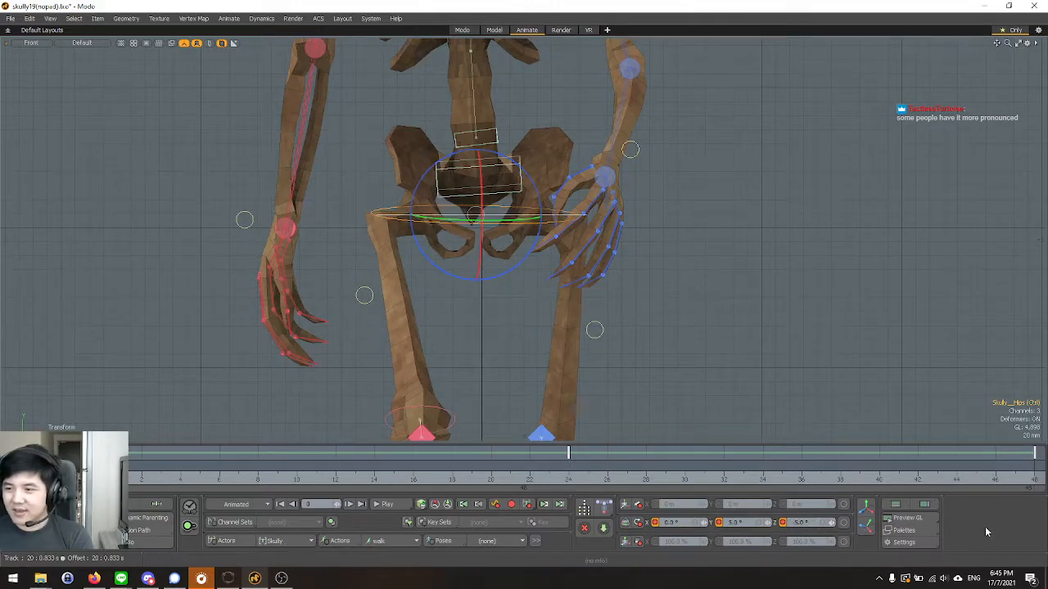
# Set the hips control's Z rotation to 5° at frame 24 and to -5° at frame 48.
pyautogui.click(570, 482)
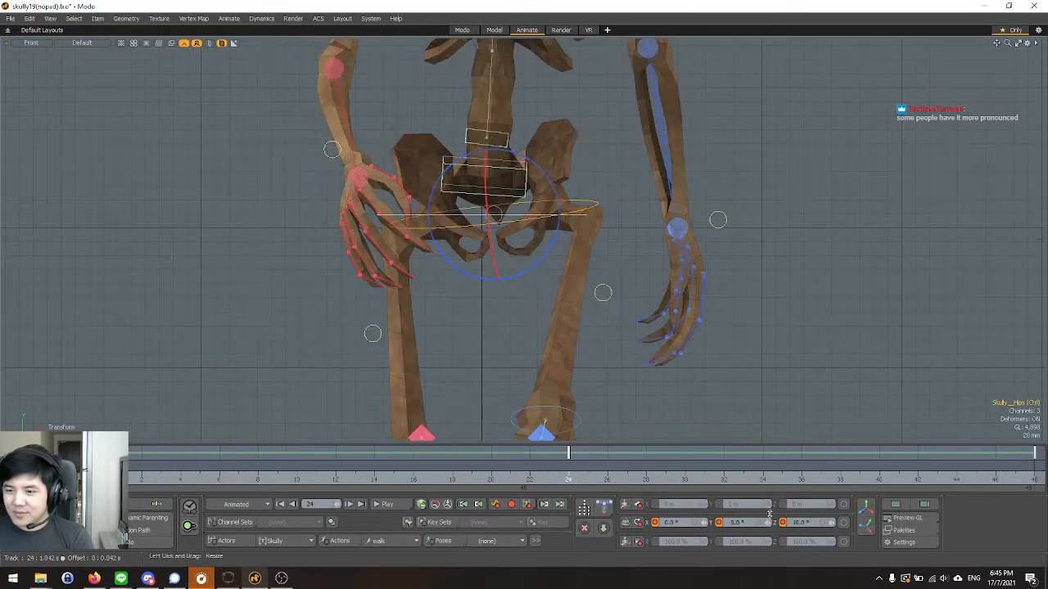
pyautogui.press('Return')
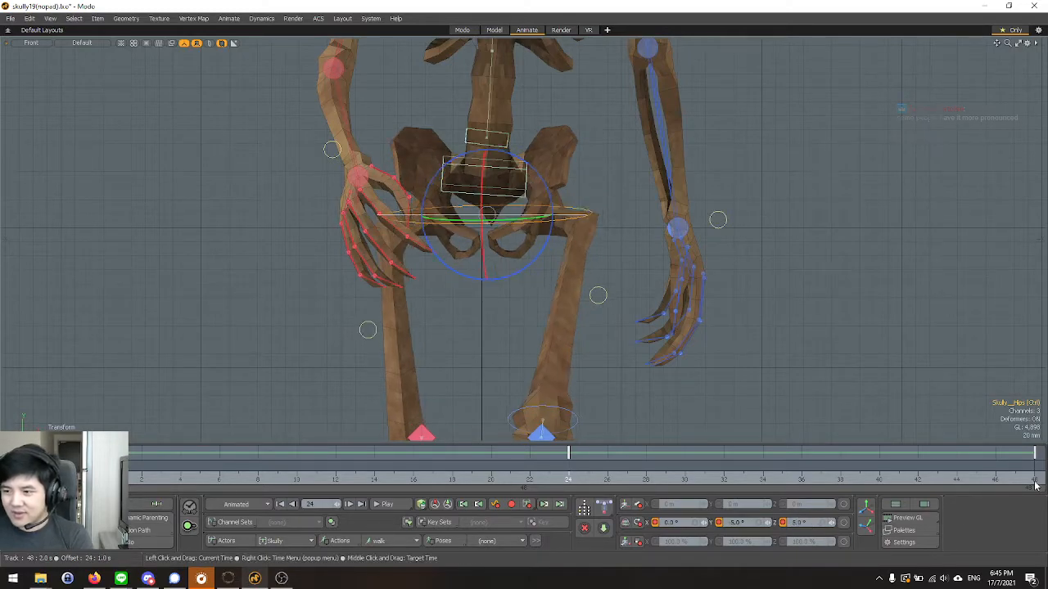
pyautogui.click(1033, 481)
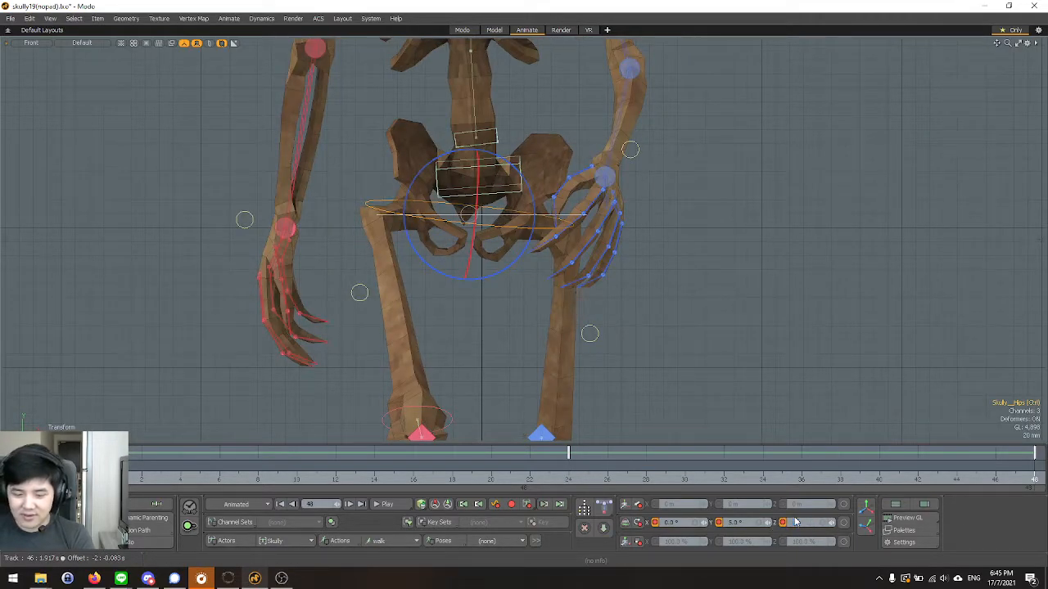
pyautogui.press('Return')
# Play the walk cycle and check the hip tilt from the front with nothing selected.
pyautogui.scroll(-5, 522, 379)
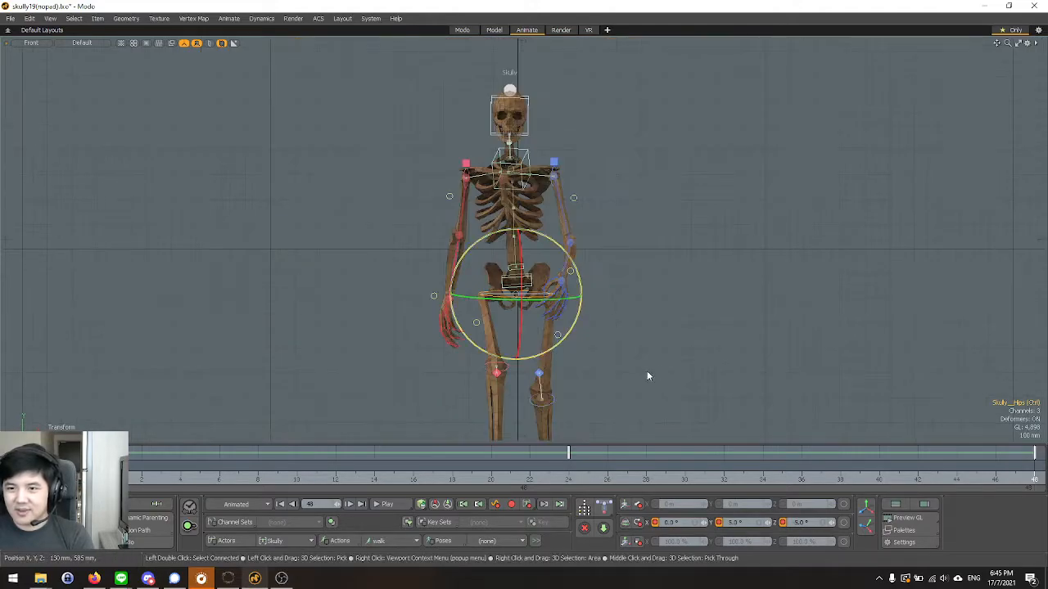
pyautogui.click(378, 506)
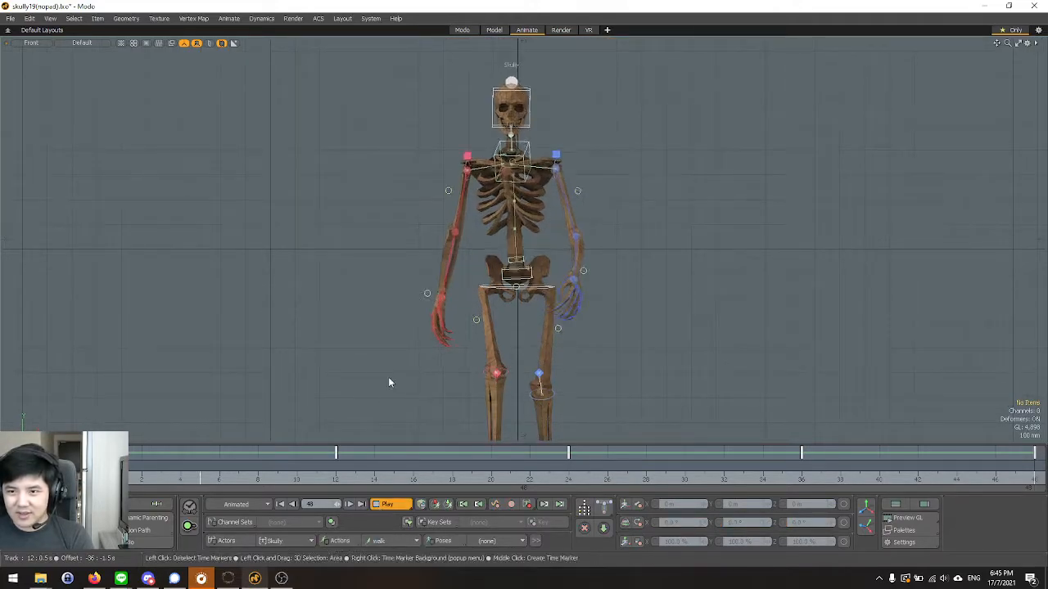
pyautogui.scroll(-3, 387, 196)
pyautogui.scroll(4, 403, 267)
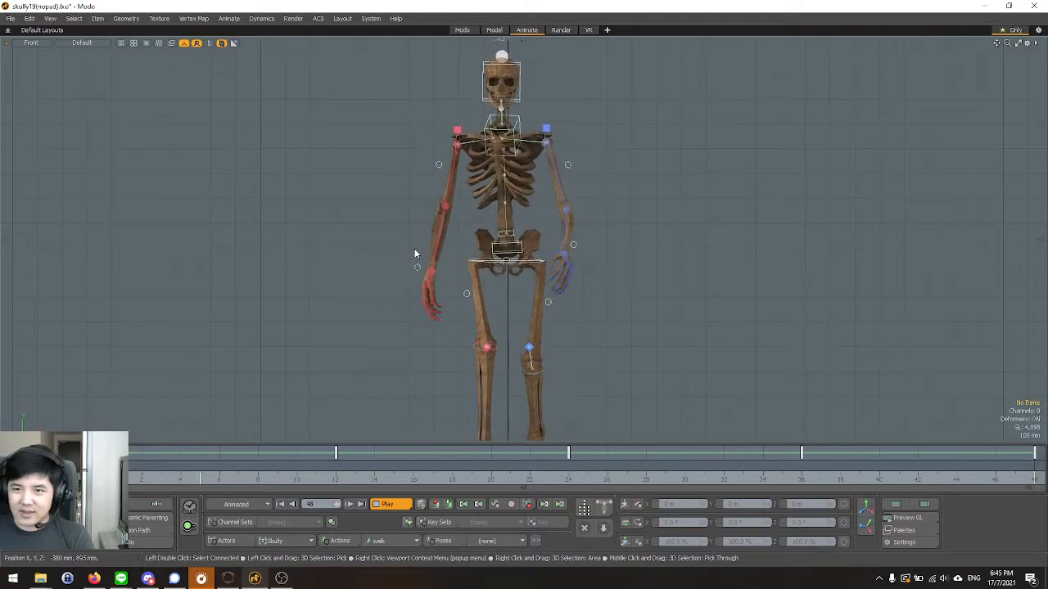
pyautogui.scroll(2, 545, 243)
pyautogui.scroll(2, 482, 178)
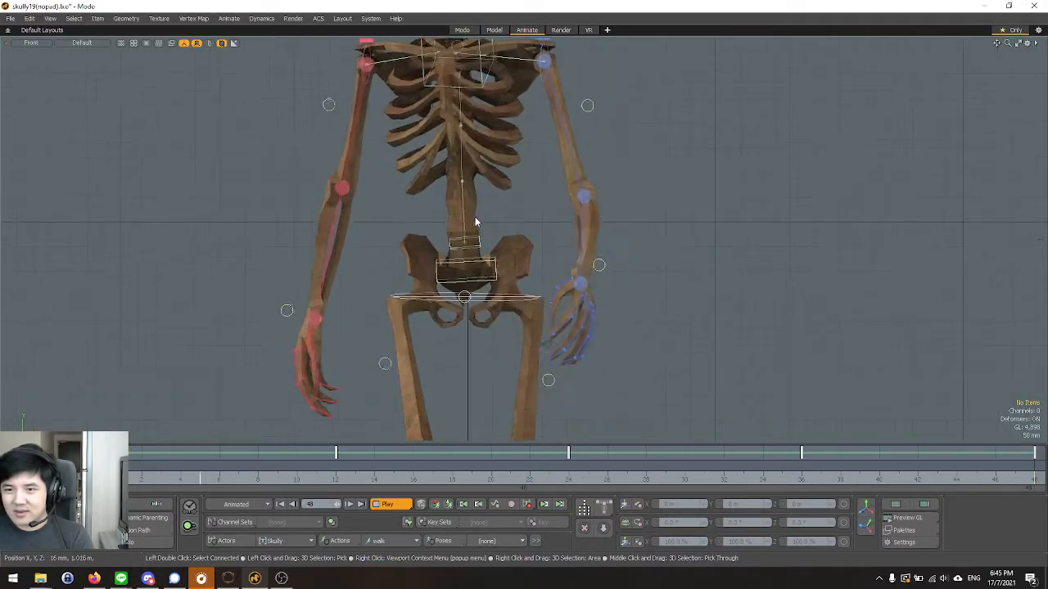
# Stop playback, select the lower spine FK bend control at frame 12 and switch to a Perspective view of the pelvis.
pyautogui.press('Up')
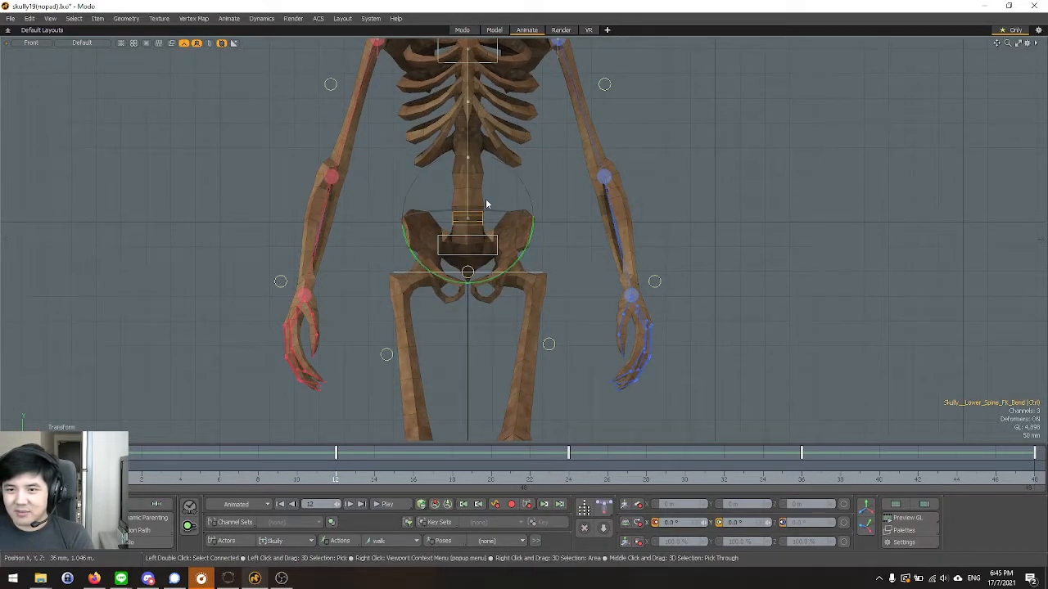
pyautogui.scroll(3, 484, 205)
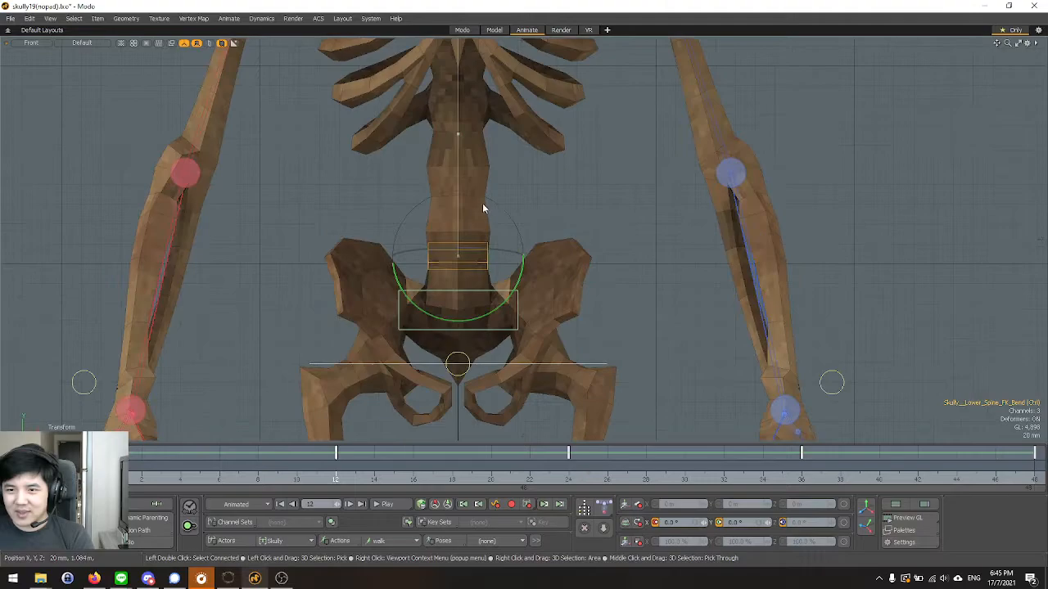
pyautogui.scroll(-1, 479, 342)
pyautogui.hotkey('ctrl', 'space')
pyautogui.click(501, 303)
pyautogui.moveTo(501, 303)
pyautogui.keyDown('alt'); pyautogui.mouseDown()
pyautogui.moveTo(531, 300)
pyautogui.moveTo(514, 301)
pyautogui.moveTo(503, 284)
pyautogui.mouseUp(); pyautogui.keyUp('alt')
pyautogui.press('q')
pyautogui.scroll(-2, 502, 283)
pyautogui.press('y')
pyautogui.scroll(3, 507, 257)
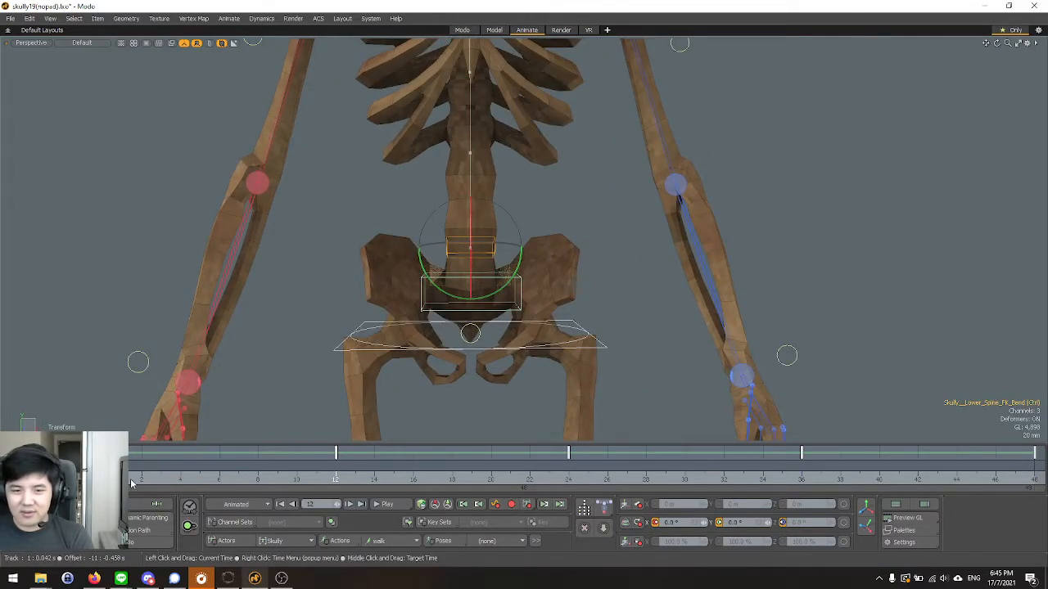
# Set the lower spine control's Y rotation to 0° at frames 0, 24 and 48.
pyautogui.click(134, 481)
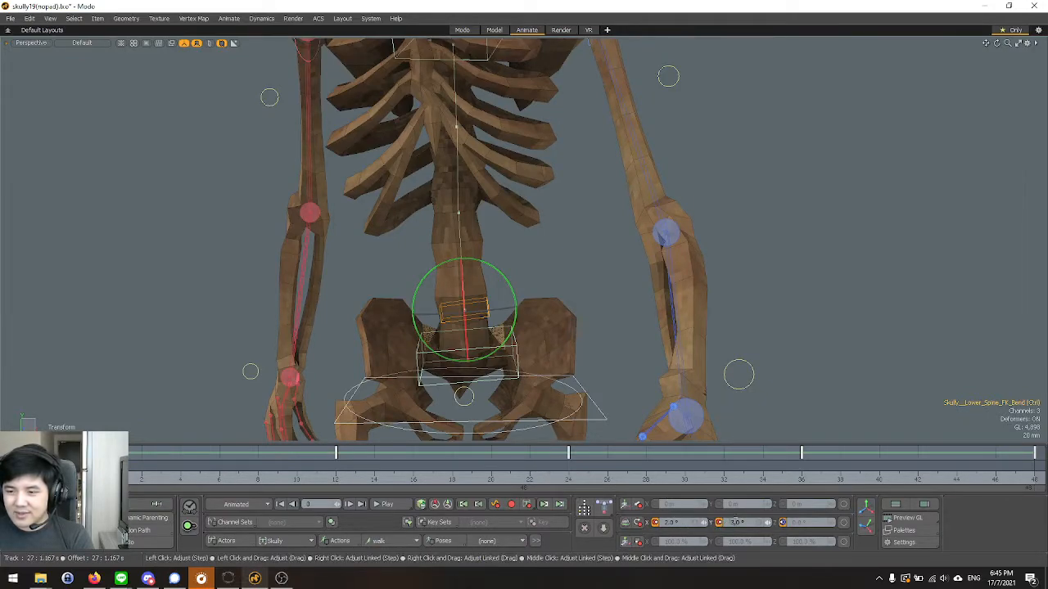
pyautogui.click(537, 488)
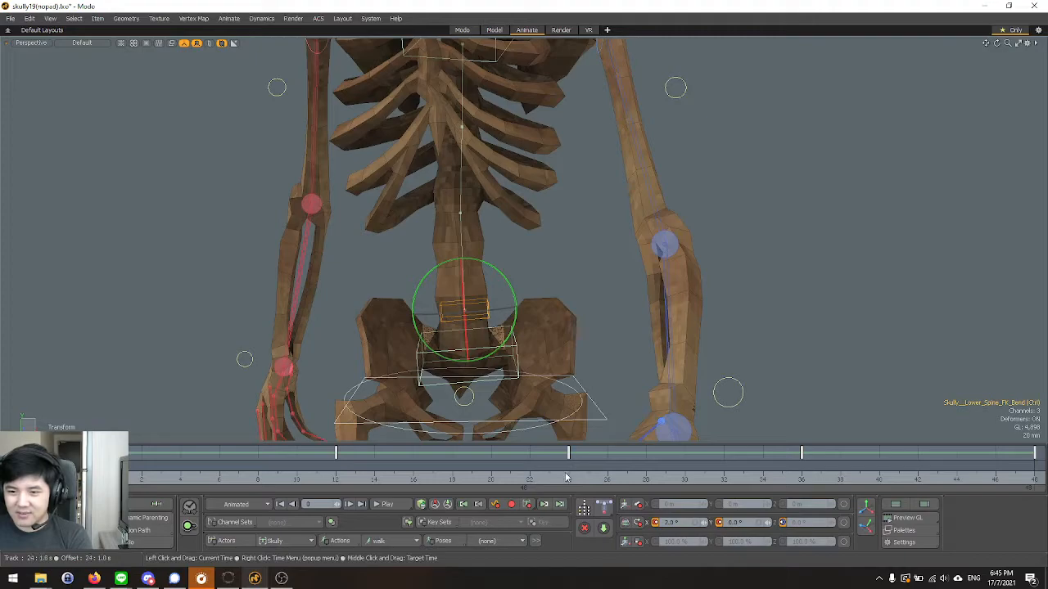
pyautogui.click(340, 481)
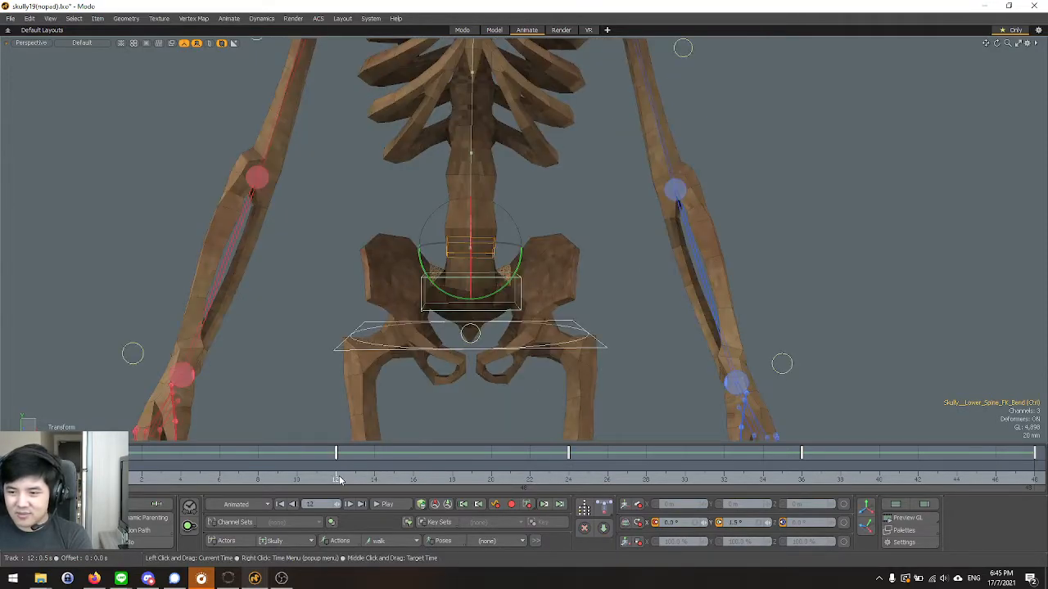
pyautogui.click(574, 485)
pyautogui.write('0')
pyautogui.press('Return')
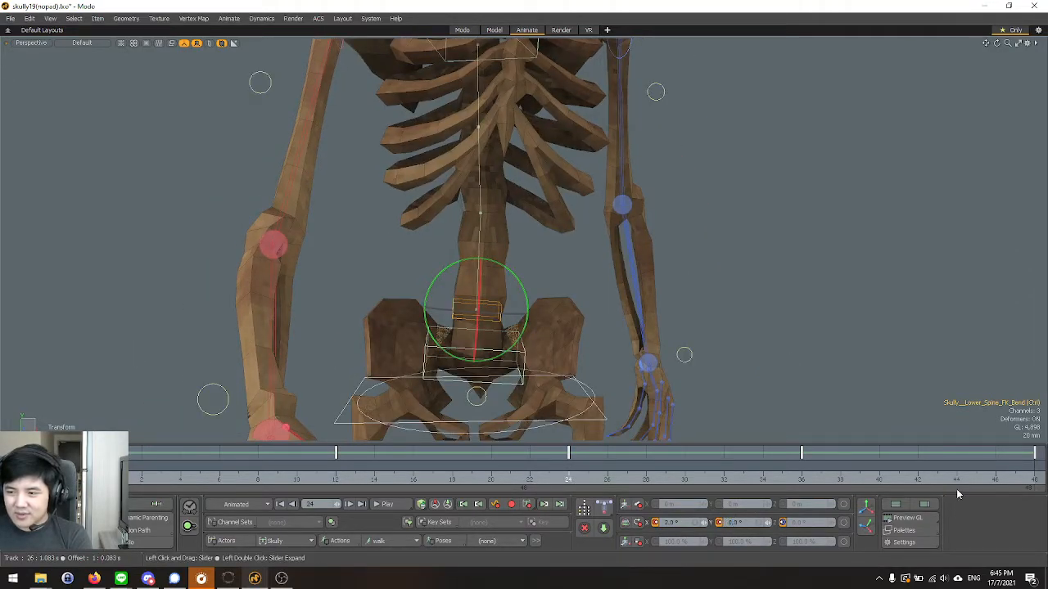
pyautogui.click(1033, 478)
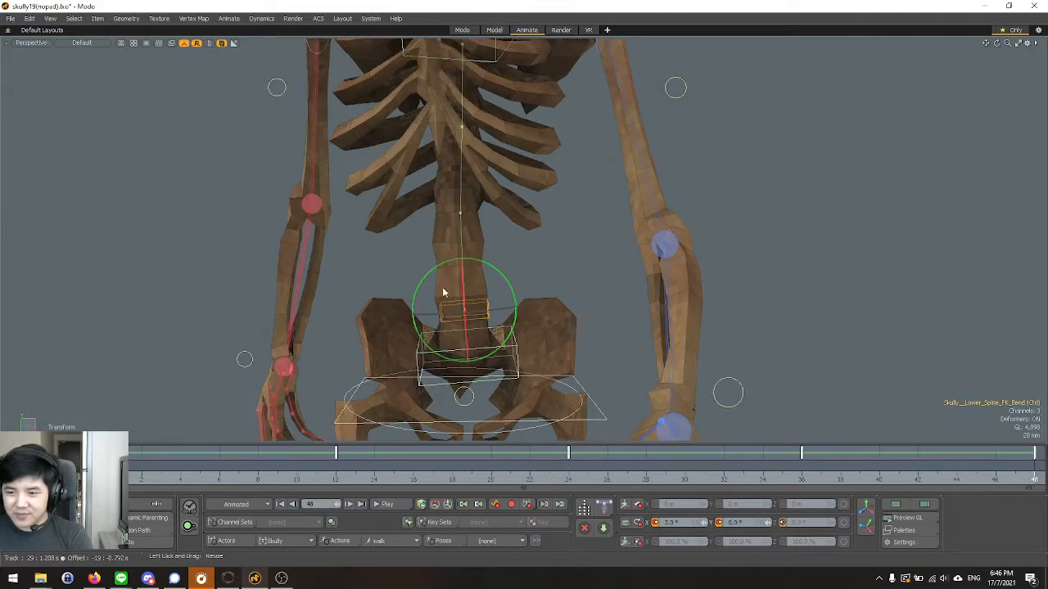
# Inspect the lower spine and pelvis from the side and set the lower spine control's X rotation to 0° at frame 48.
pyautogui.scroll(-3, 446, 280)
pyautogui.scroll(-2, 448, 302)
pyautogui.scroll(2, 455, 308)
pyautogui.hotkey('ctrl', 'space')
pyautogui.scroll(-3, 463, 318)
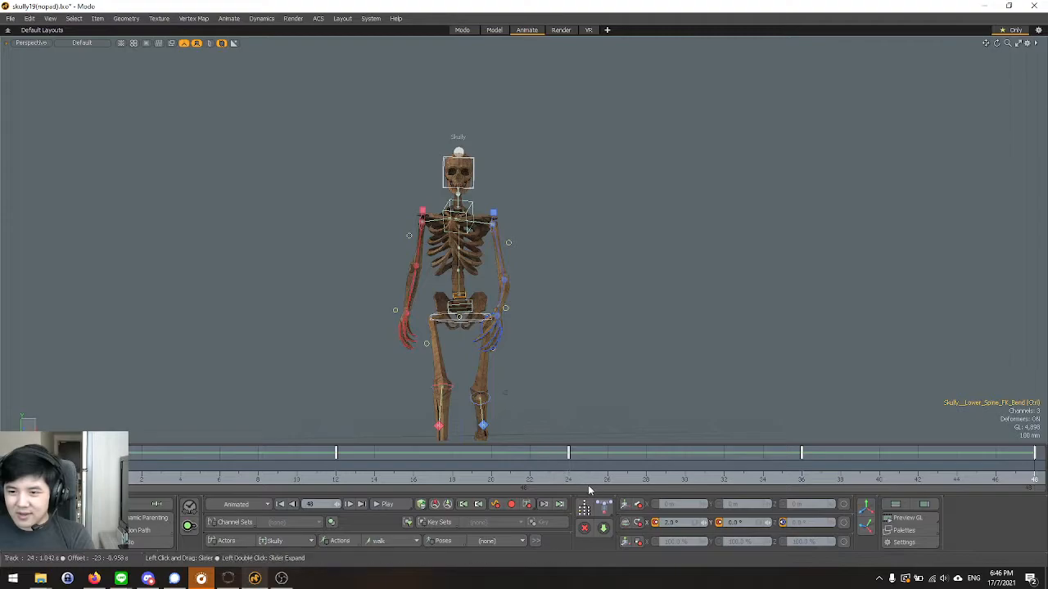
pyautogui.scroll(5, 493, 377)
pyautogui.scroll(2, 425, 168)
pyautogui.keyDown('alt'); pyautogui.moveTo(427, 170); pyautogui.dragTo(495, 319); pyautogui.keyUp('alt')
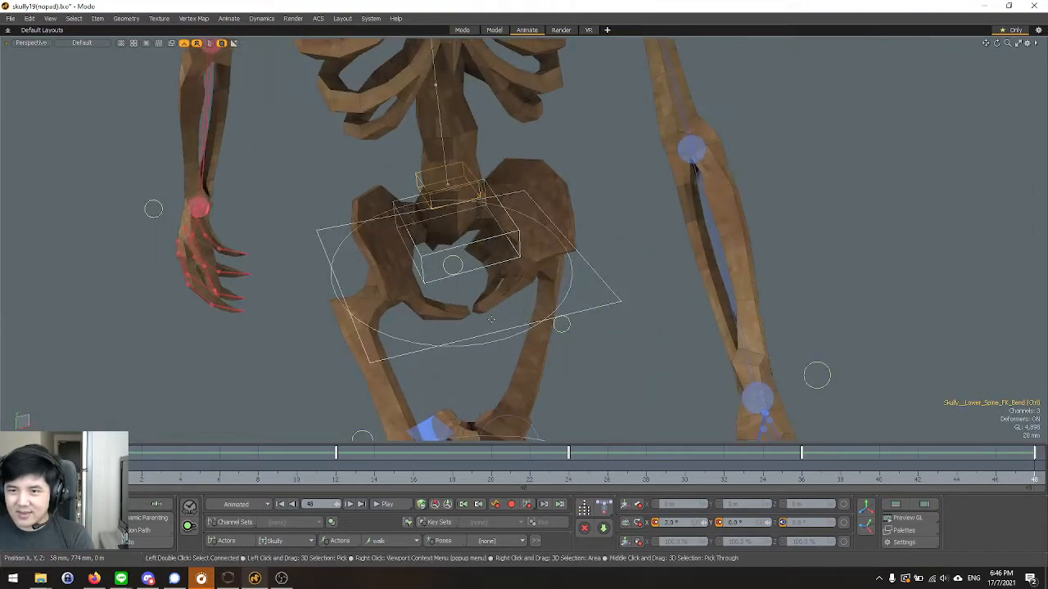
pyautogui.keyDown('alt'); pyautogui.moveTo(340, 353); pyautogui.dragTo(421, 337); pyautogui.keyUp('alt')
pyautogui.keyDown('alt'); pyautogui.moveTo(314, 411); pyautogui.dragTo(365, 385); pyautogui.keyUp('alt')
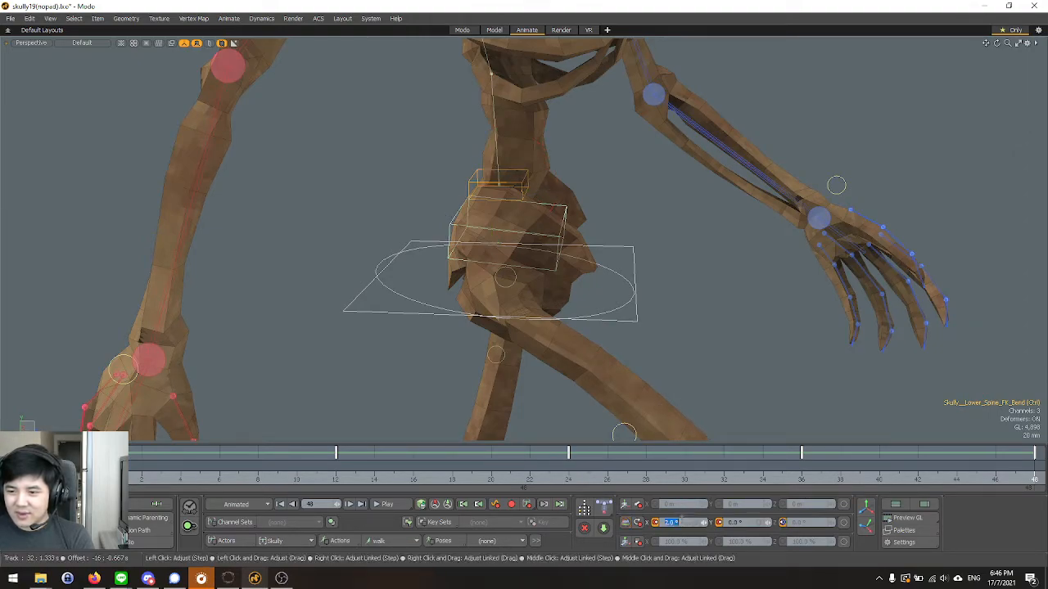
pyautogui.write('0')
pyautogui.press('Return')
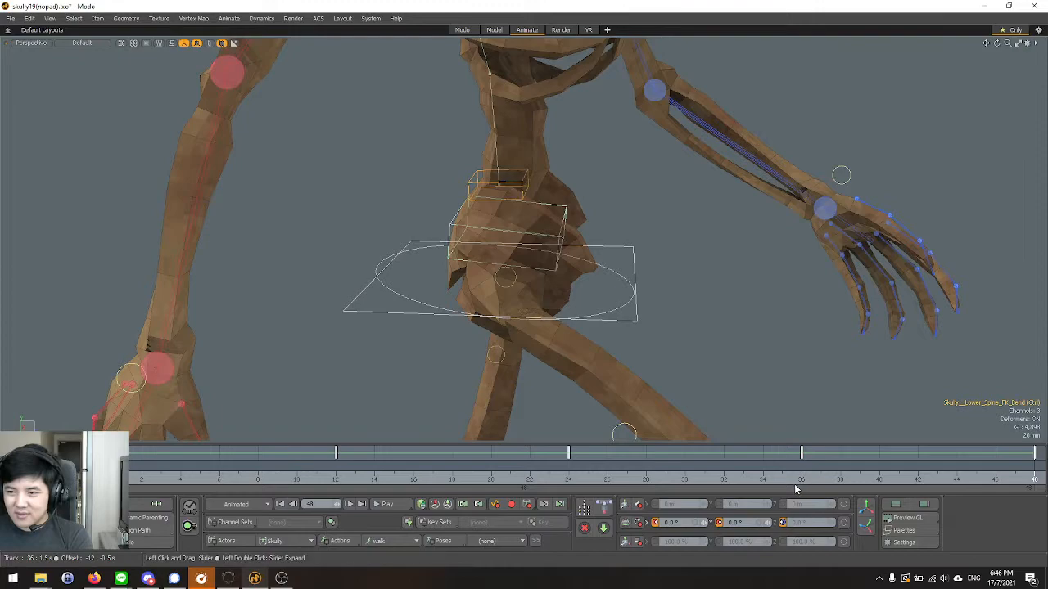
# Set the lower spine control's X rotation to 0° at frames 24 and 0.
pyautogui.click(577, 483)
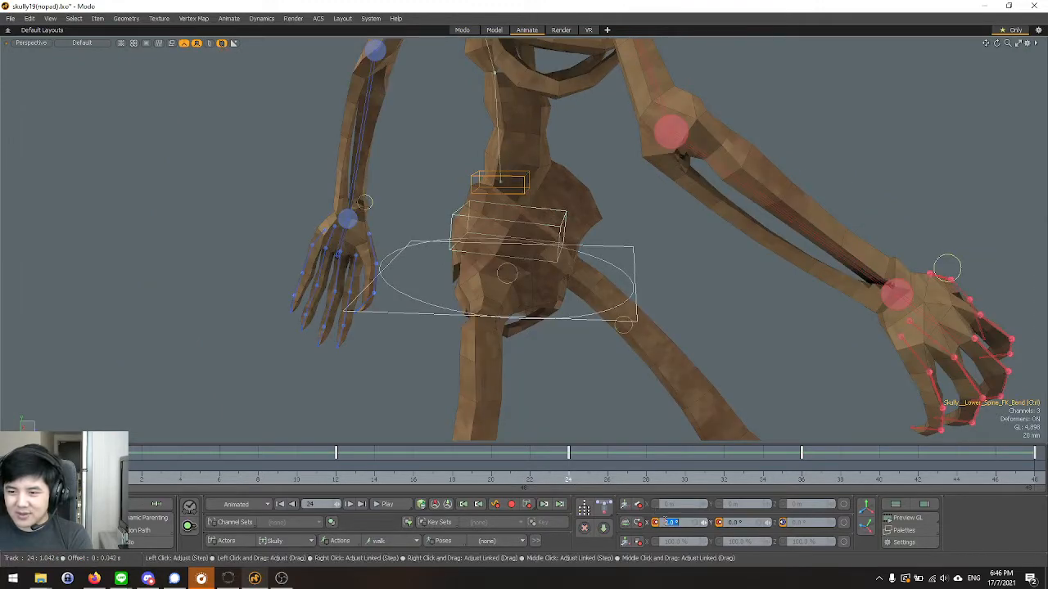
pyautogui.write('0')
pyautogui.press('Return')
pyautogui.click(801, 483)
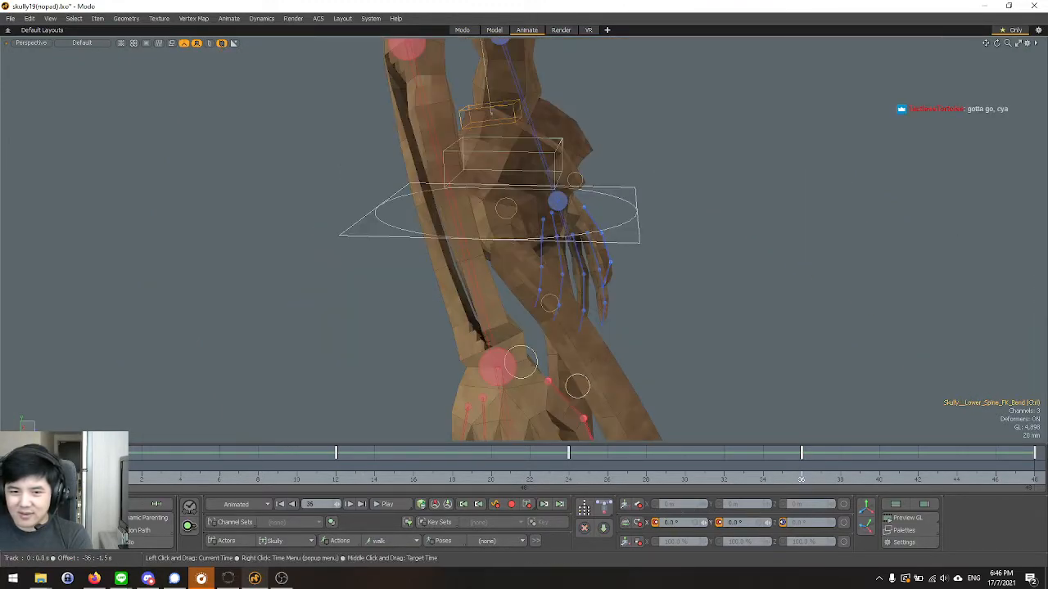
pyautogui.click(104, 483)
pyautogui.write('0')
pyautogui.press('Return')
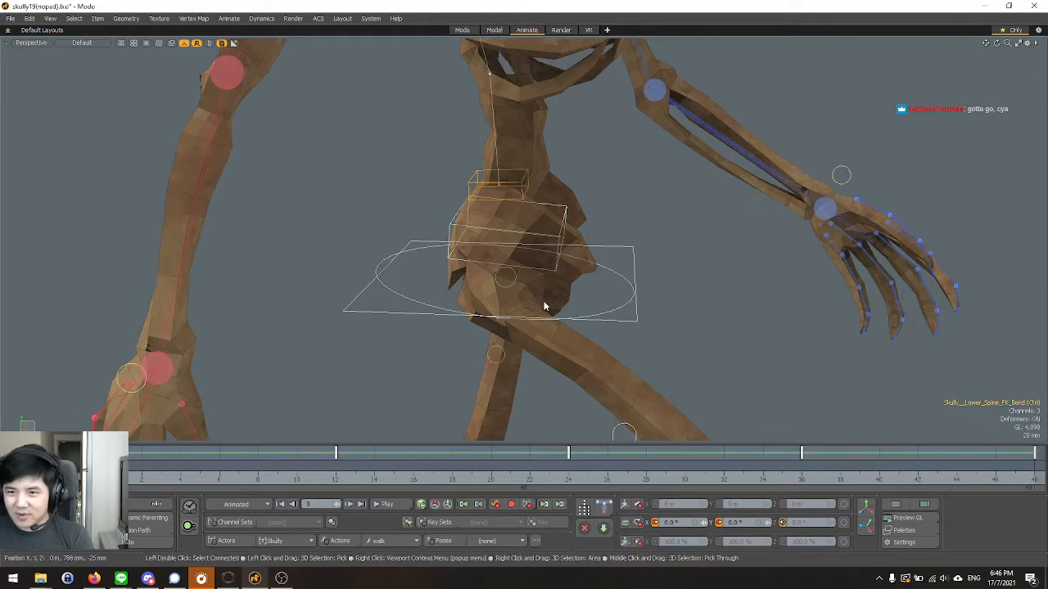
pyautogui.keyDown('alt'); pyautogui.moveTo(724, 322); pyautogui.dragTo(653, 336); pyautogui.keyUp('alt')
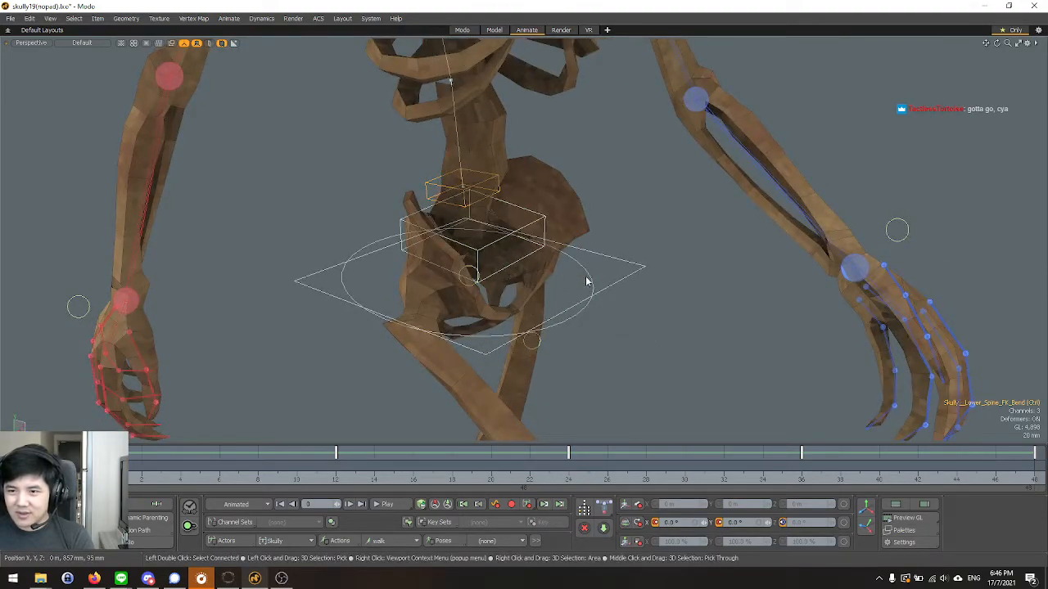
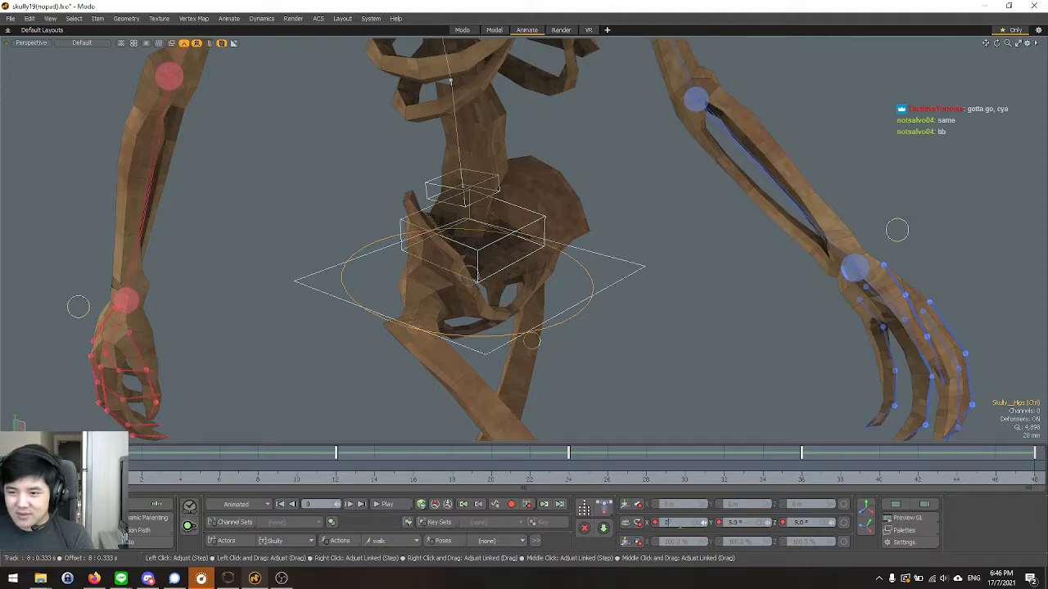
# Try an X rotation of 2° on the hips control at frame 0.
pyautogui.press('Return')
pyautogui.scroll(-4, 572, 347)
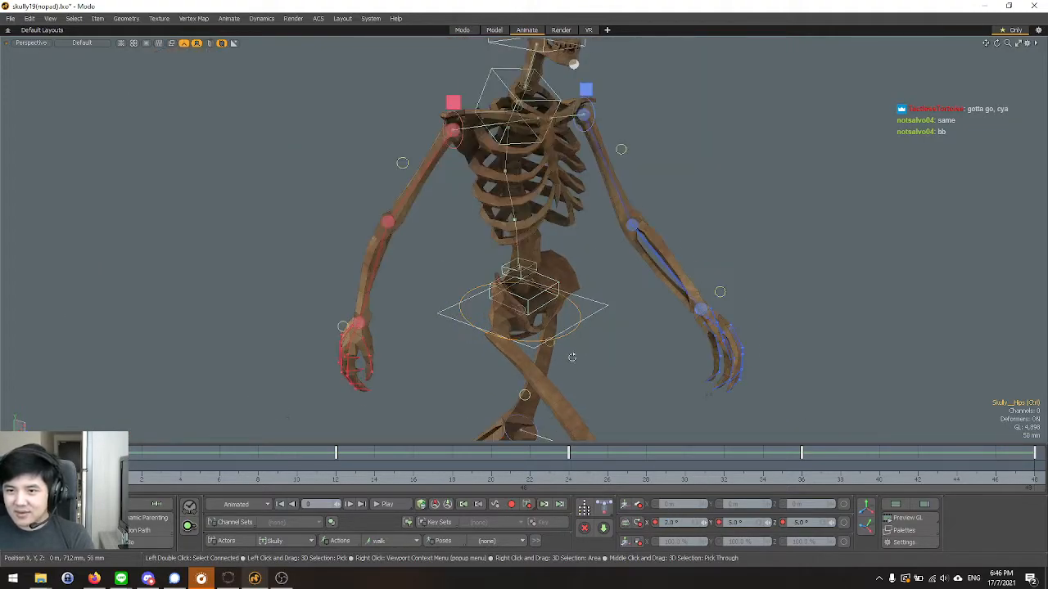
pyautogui.keyDown('alt'); pyautogui.moveTo(568, 358); pyautogui.dragTo(603, 324); pyautogui.keyUp('alt')
pyautogui.hotkey('ctrl', 'z')
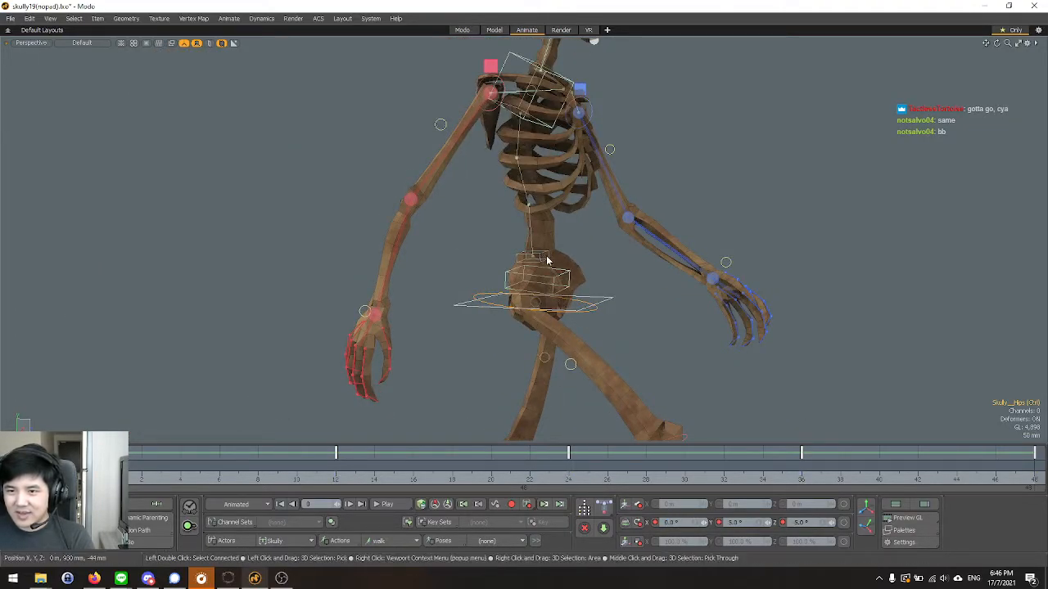
# Select the lower spine reverse bend control and set its Y rotation to 0° at frame 0.
pyautogui.scroll(3, 541, 263)
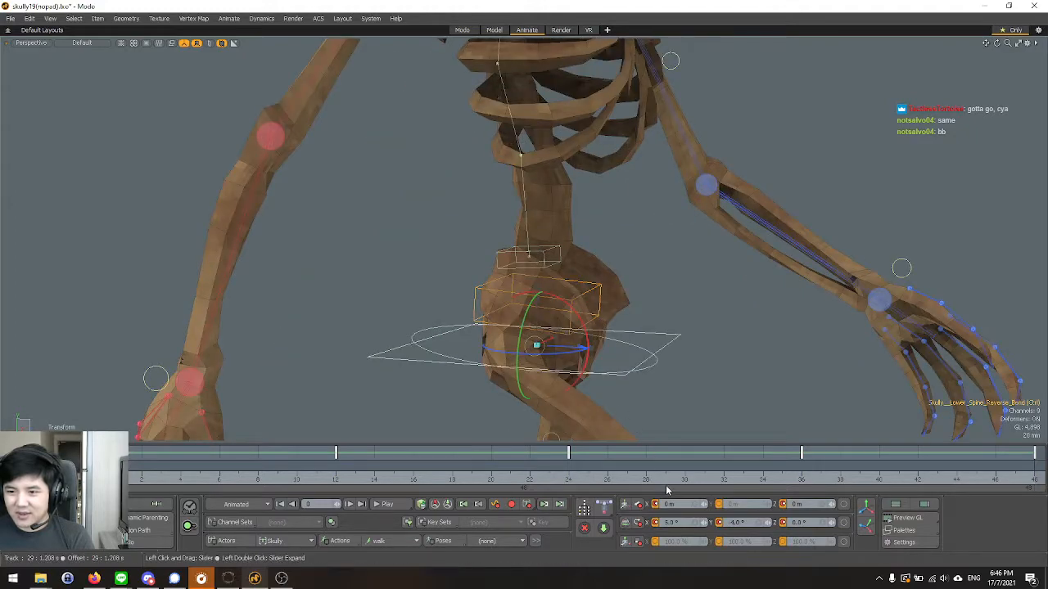
pyautogui.moveTo(586, 322); pyautogui.dragTo(590, 335)
pyautogui.hotkey('ctrl', 'z')
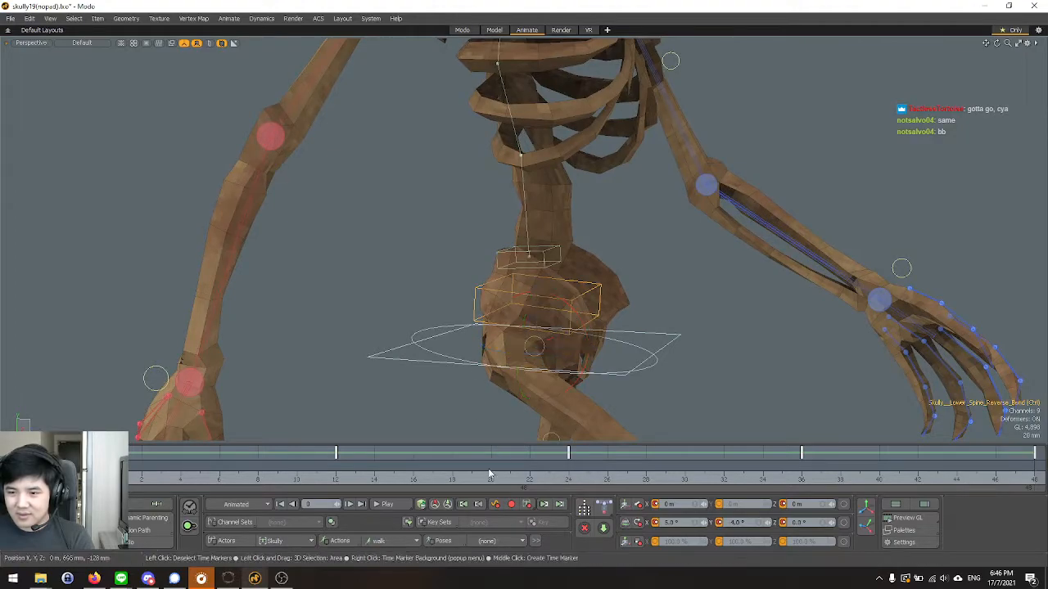
pyautogui.click(566, 482)
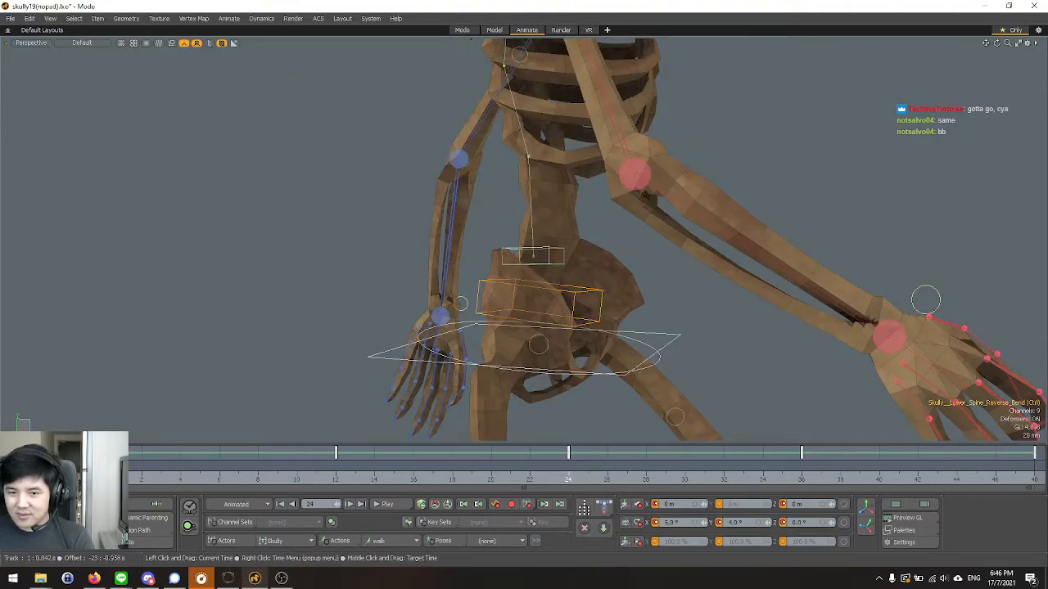
pyautogui.click(104, 481)
pyautogui.keyDown('alt'); pyautogui.moveTo(623, 359); pyautogui.dragTo(594, 361); pyautogui.keyUp('alt')
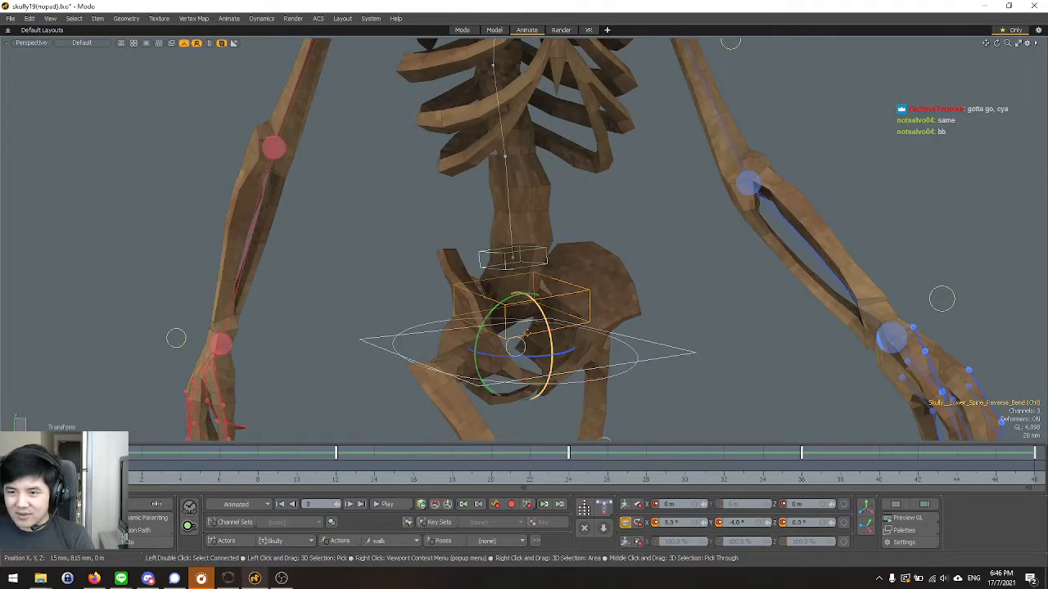
pyautogui.keyDown('alt'); pyautogui.moveTo(532, 334); pyautogui.dragTo(501, 377); pyautogui.keyUp('alt')
pyautogui.click(738, 523)
pyautogui.write('0')
pyautogui.press('Return')
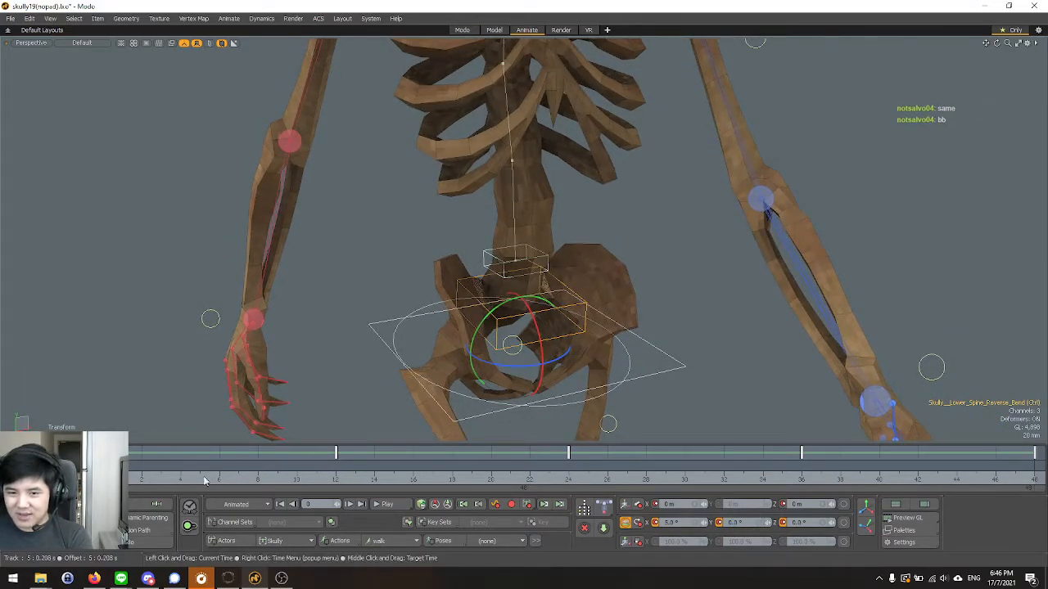
# Set the lower spine reverse bend control's Y rotation to 0° at frames 24 and 48.
pyautogui.click(570, 484)
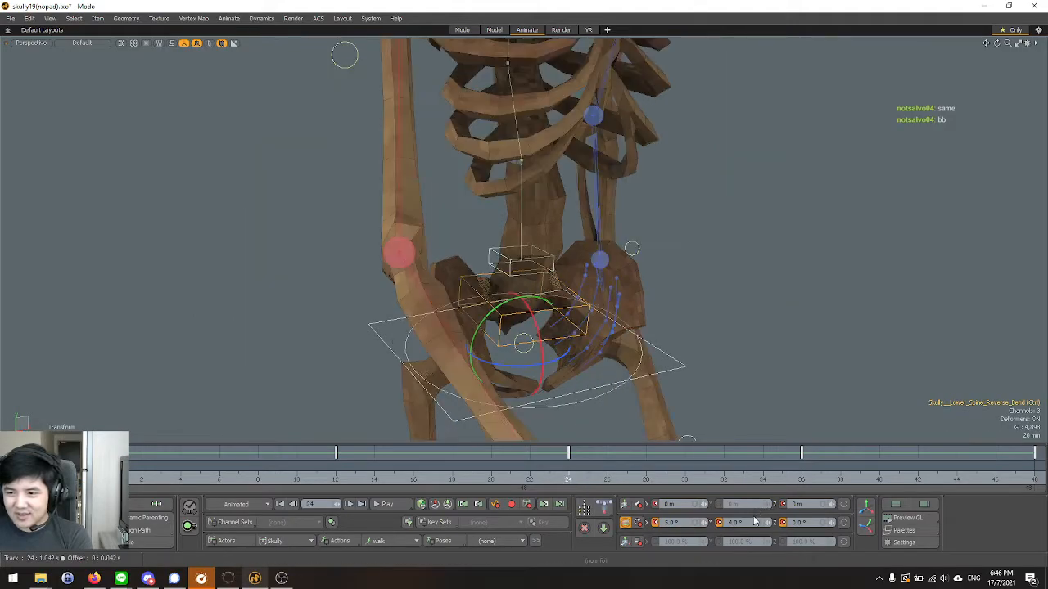
pyautogui.write('0')
pyautogui.press('Return')
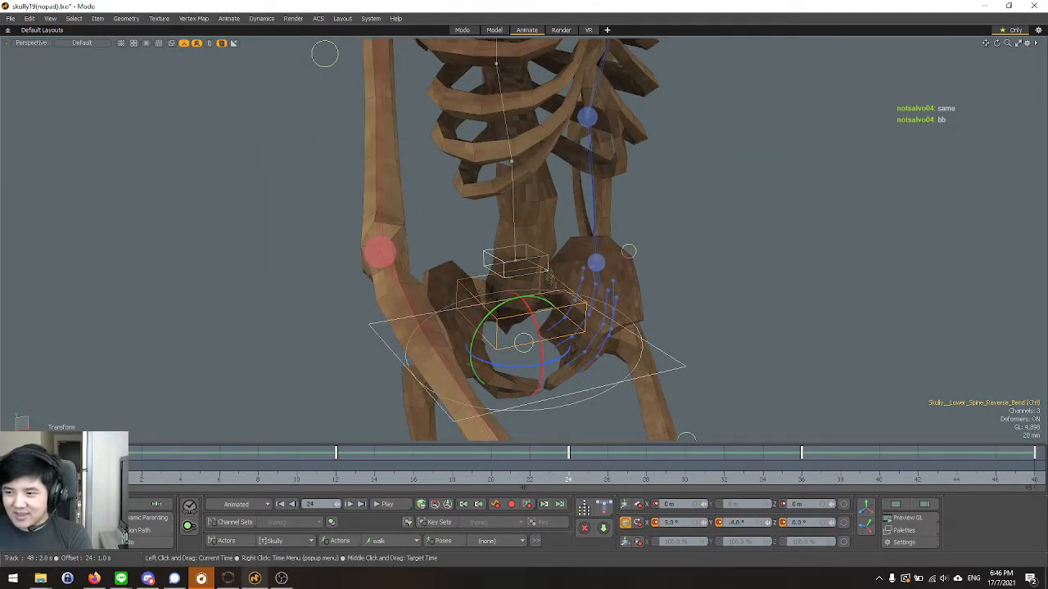
pyautogui.click(1033, 480)
pyautogui.write('0')
pyautogui.press('Return')
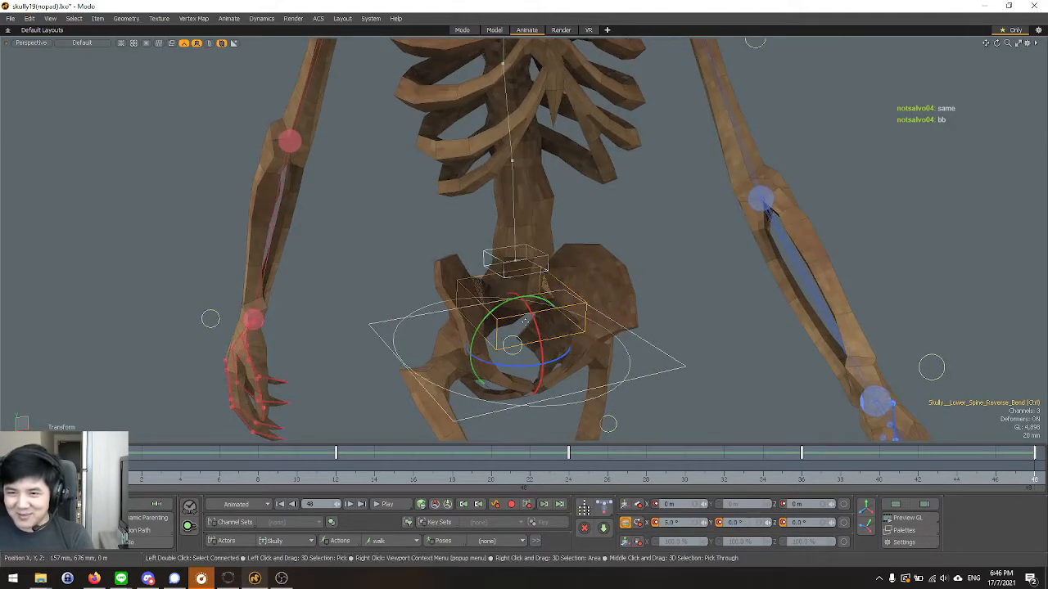
# Examine the pelvis and the lower spine controls from several angles and distances at frames 48 and 0.
pyautogui.keyDown('alt'); pyautogui.moveTo(455, 336); pyautogui.dragTo(407, 298); pyautogui.keyUp('alt')
pyautogui.keyDown('alt'); pyautogui.moveTo(407, 299); pyautogui.dragTo(446, 312, button='right'); pyautogui.keyUp('alt')
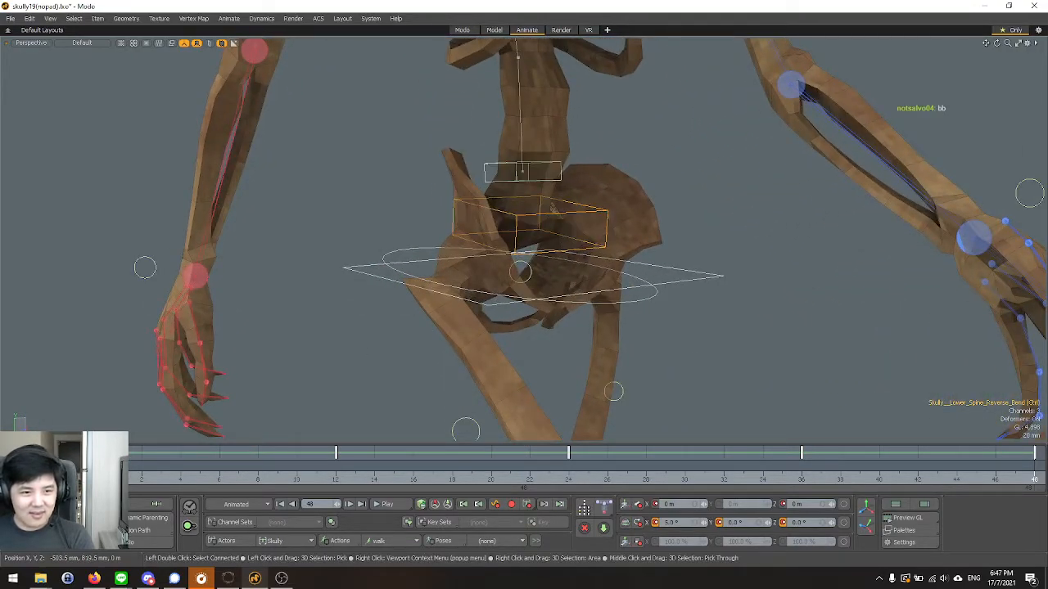
pyautogui.keyDown('alt'); pyautogui.moveTo(281, 348); pyautogui.dragTo(402, 334); pyautogui.keyUp('alt')
pyautogui.scroll(-3, 342, 320)
pyautogui.scroll(3, 449, 340)
pyautogui.scroll(3, 467, 285)
pyautogui.scroll(-2, 388, 305)
pyautogui.scroll(-3, 402, 335)
pyautogui.scroll(3, 546, 299)
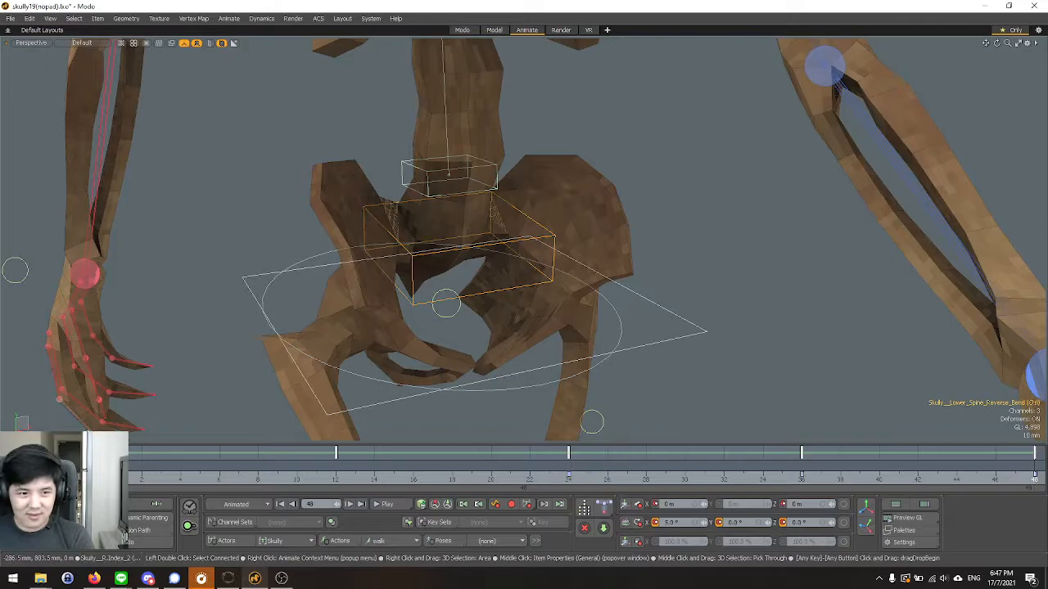
pyautogui.keyDown('alt'); pyautogui.moveTo(234, 350); pyautogui.dragTo(348, 309); pyautogui.keyUp('alt')
pyautogui.keyDown('alt'); pyautogui.moveTo(518, 304); pyautogui.dragTo(245, 433); pyautogui.keyUp('alt')
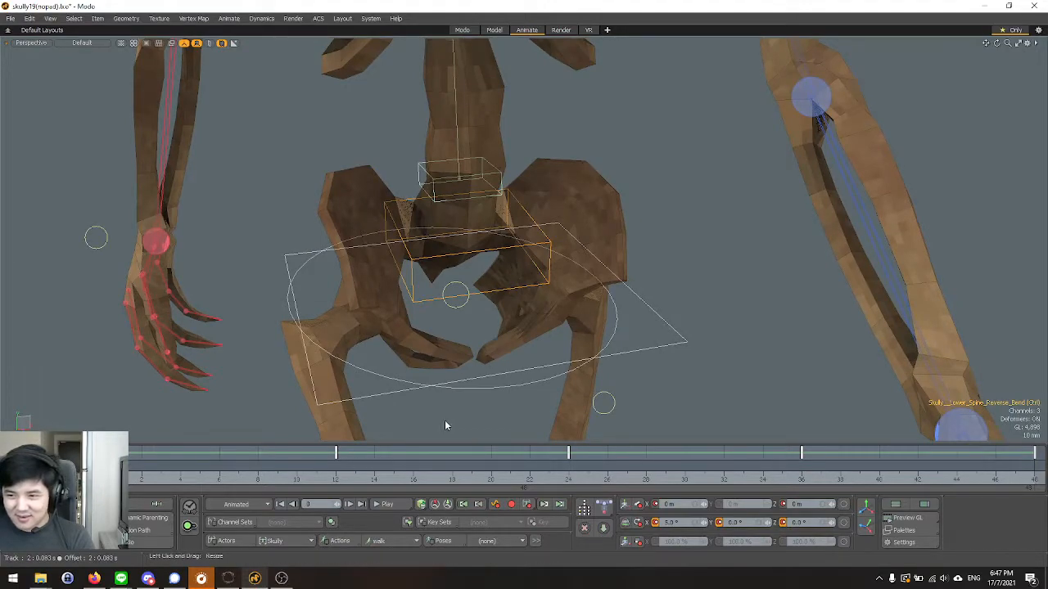
# Play the walk cycle in the Front view and examine how the lower spine and pelvis move.
pyautogui.scroll(-6, 518, 309)
pyautogui.hotkey('ctrl', 'space')
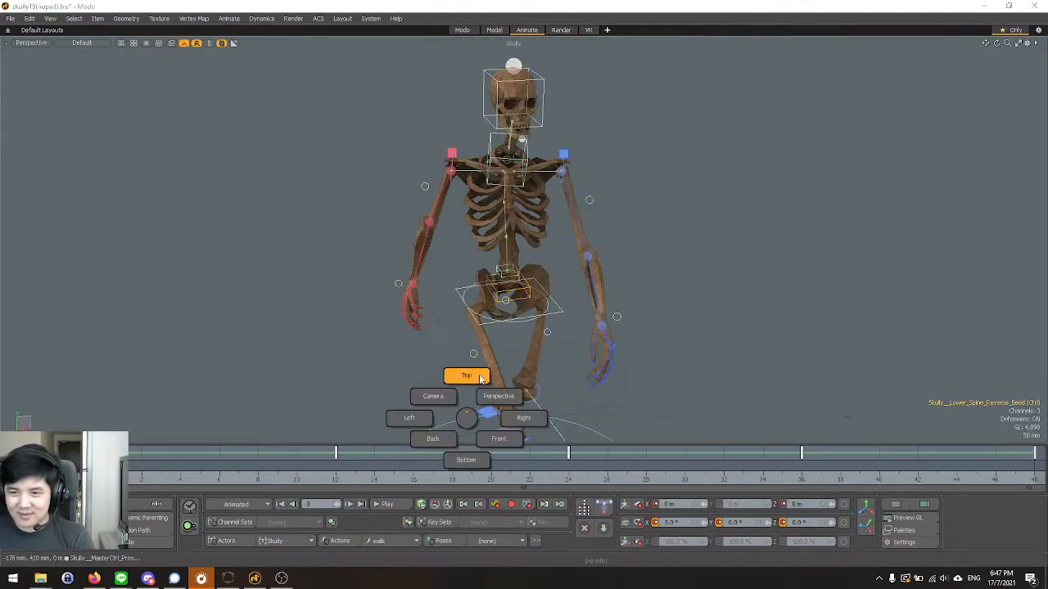
pyautogui.click(498, 439)
pyautogui.click(391, 506)
pyautogui.scroll(-4, 675, 357)
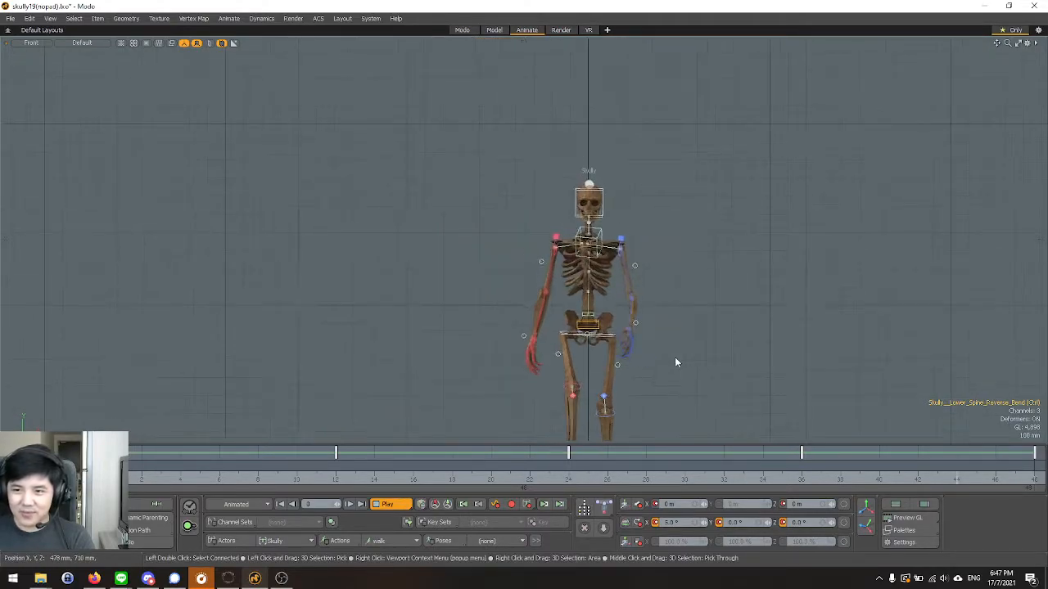
pyautogui.scroll(4, 675, 357)
pyautogui.scroll(-2, 675, 357)
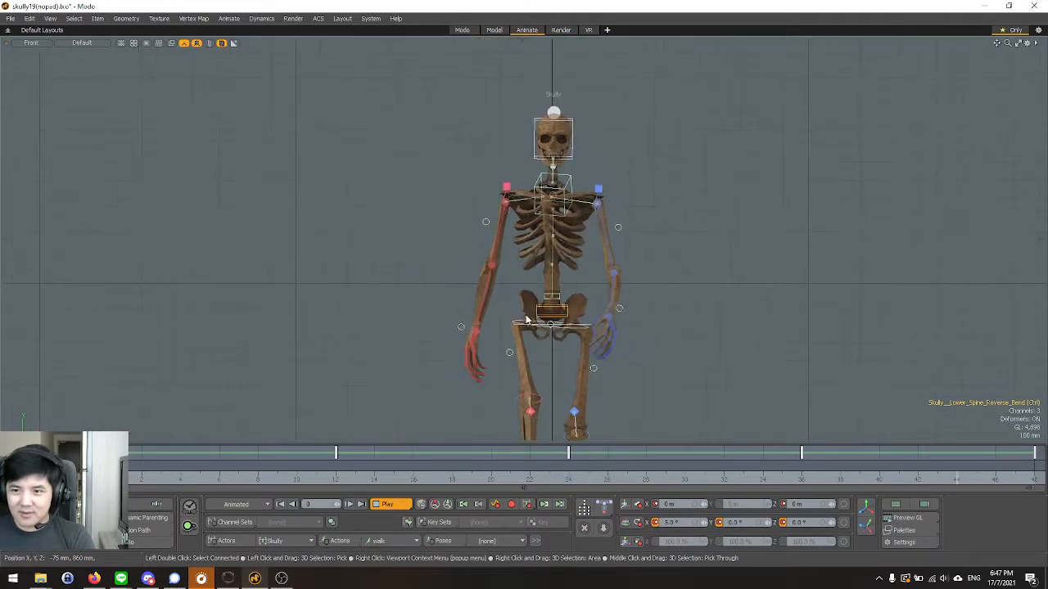
pyautogui.scroll(2, 532, 316)
pyautogui.scroll(2, 532, 316)
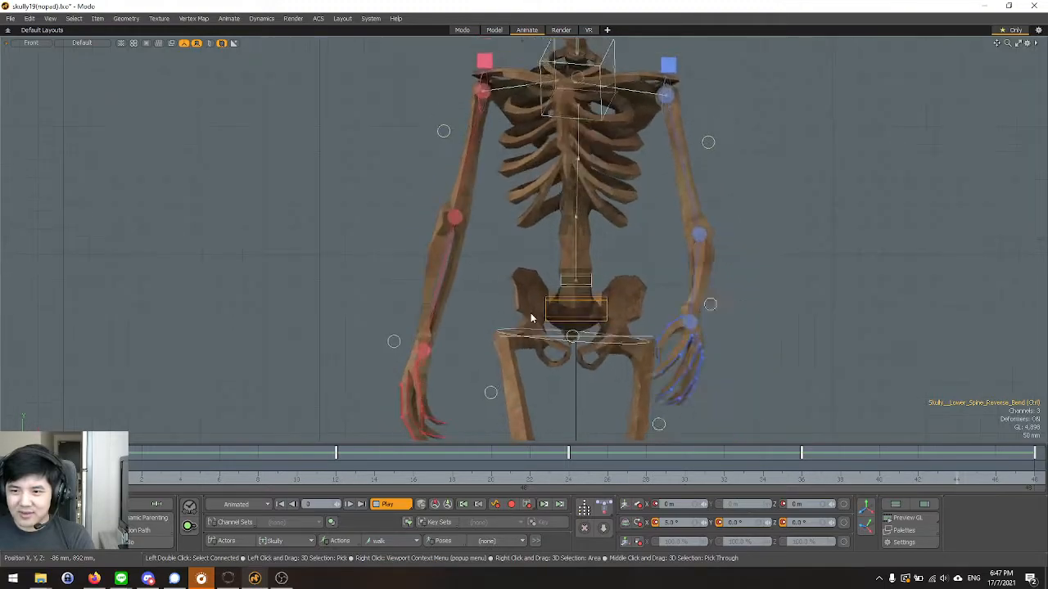
pyautogui.scroll(-2, 530, 318)
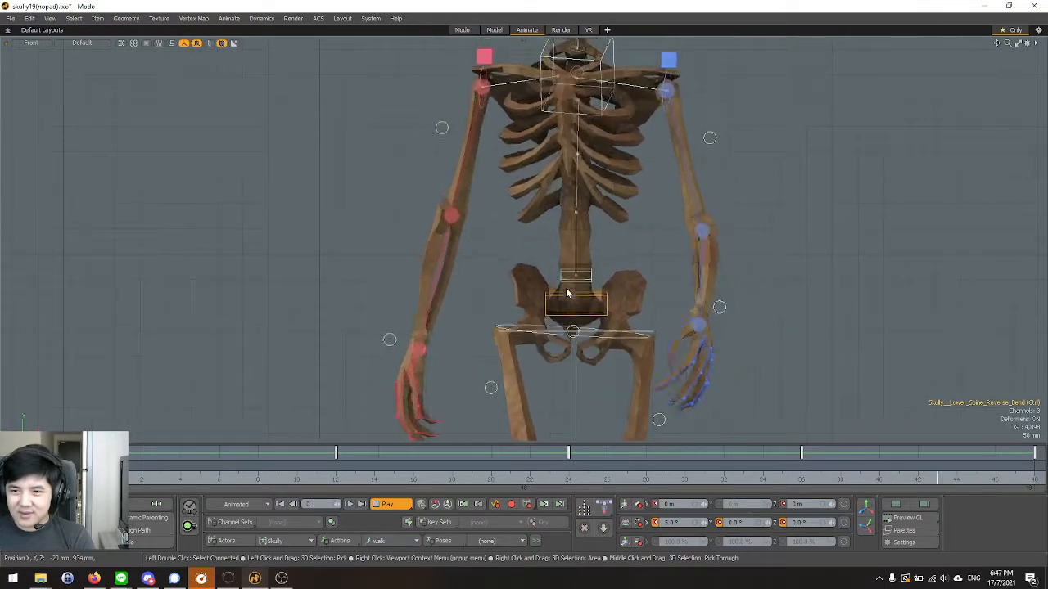
pyautogui.scroll(5, 587, 307)
pyautogui.scroll(-4, 580, 259)
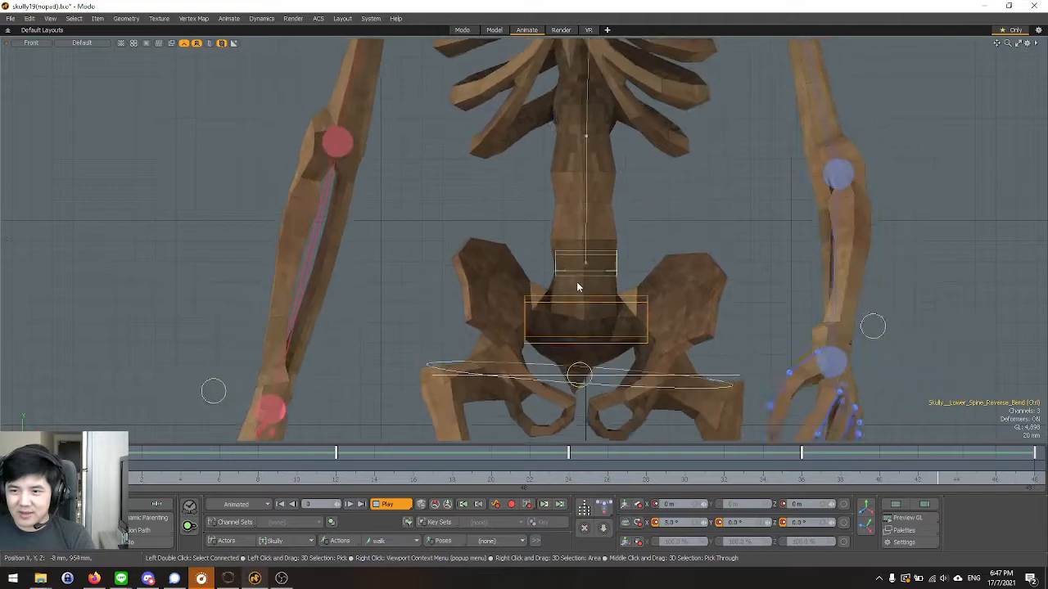
# Stop playback at frame 38 and check the rotation values of the lower spine reverse bend and FK bend controls.
pyautogui.click(633, 266)
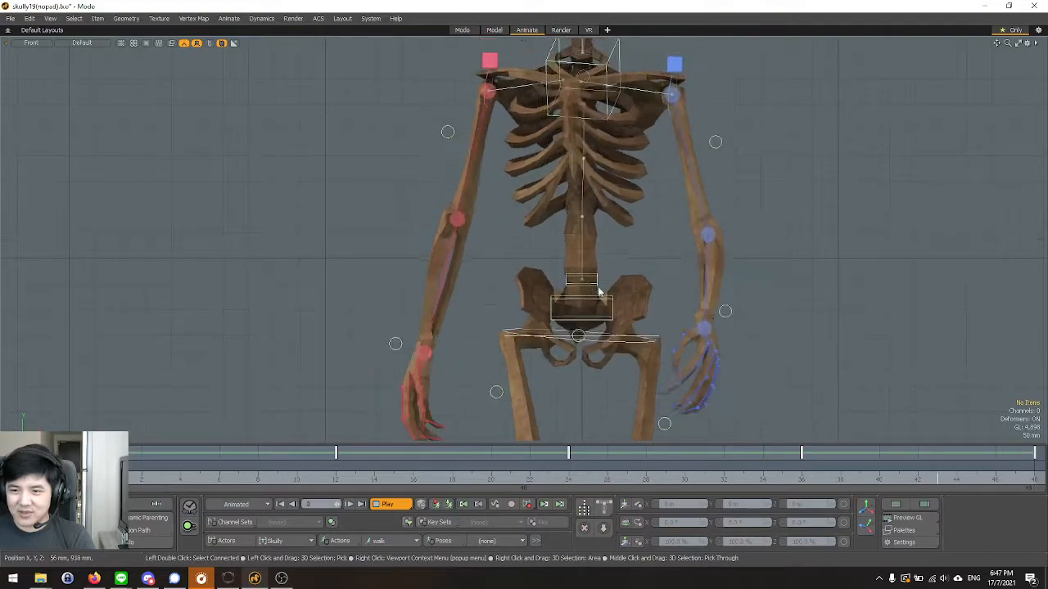
pyautogui.scroll(-3, 554, 287)
pyautogui.scroll(6, 432, 225)
pyautogui.click(390, 175)
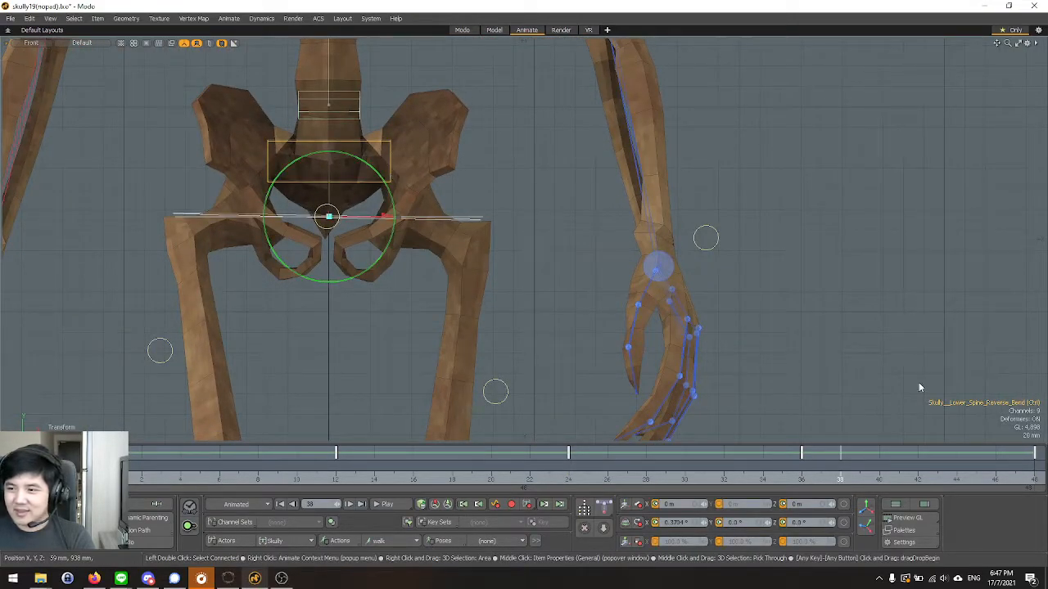
pyautogui.click(356, 120)
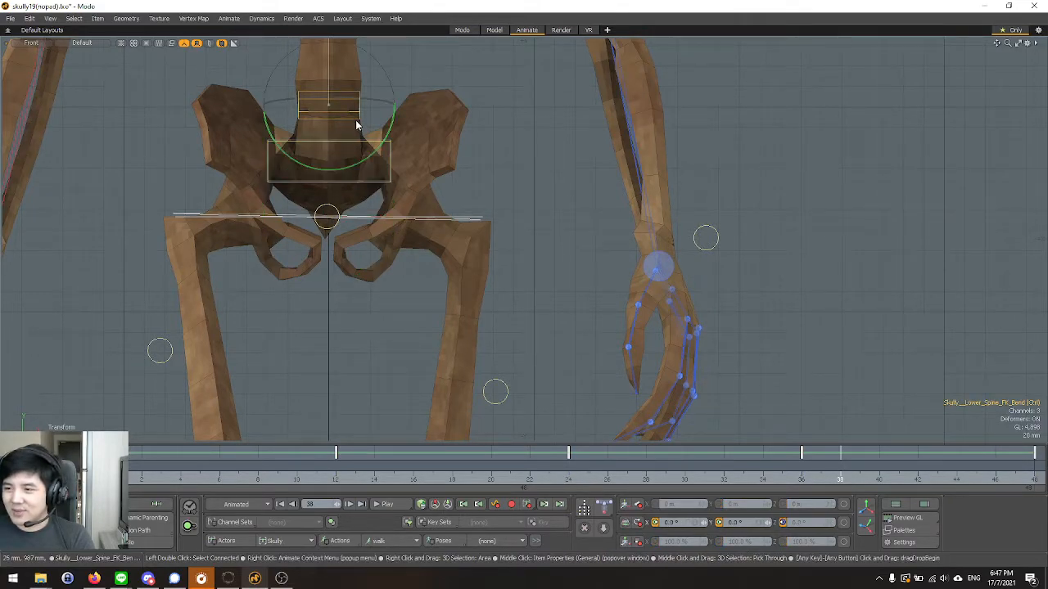
pyautogui.scroll(-3, 434, 306)
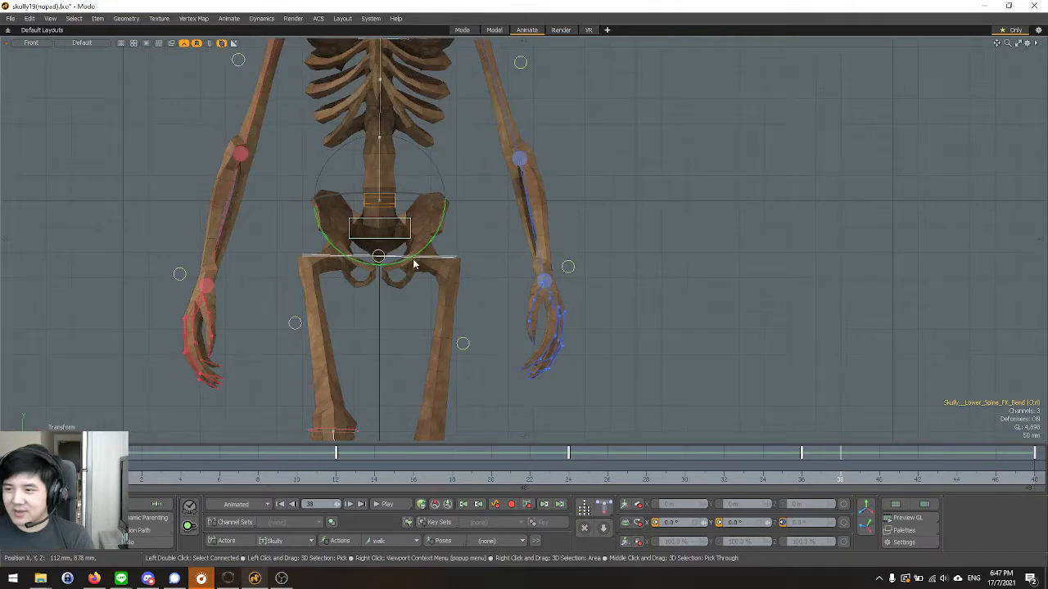
pyautogui.scroll(3, 386, 247)
pyautogui.press('q')
pyautogui.click(422, 233)
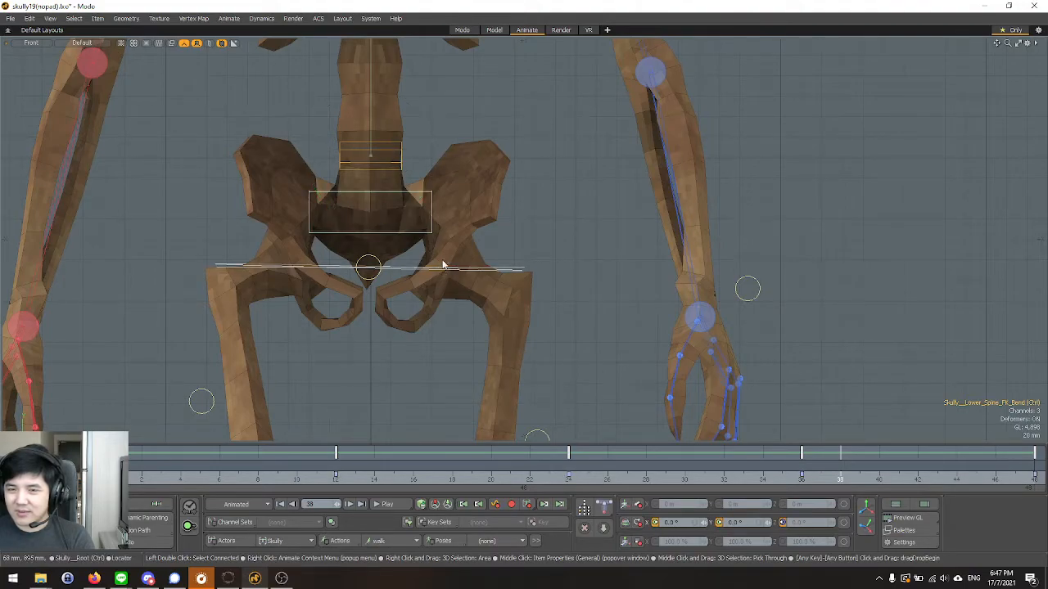
# Switch to the Perspective view and select the hips control.
pyautogui.hotkey('ctrl', 'space')
pyautogui.click(460, 212)
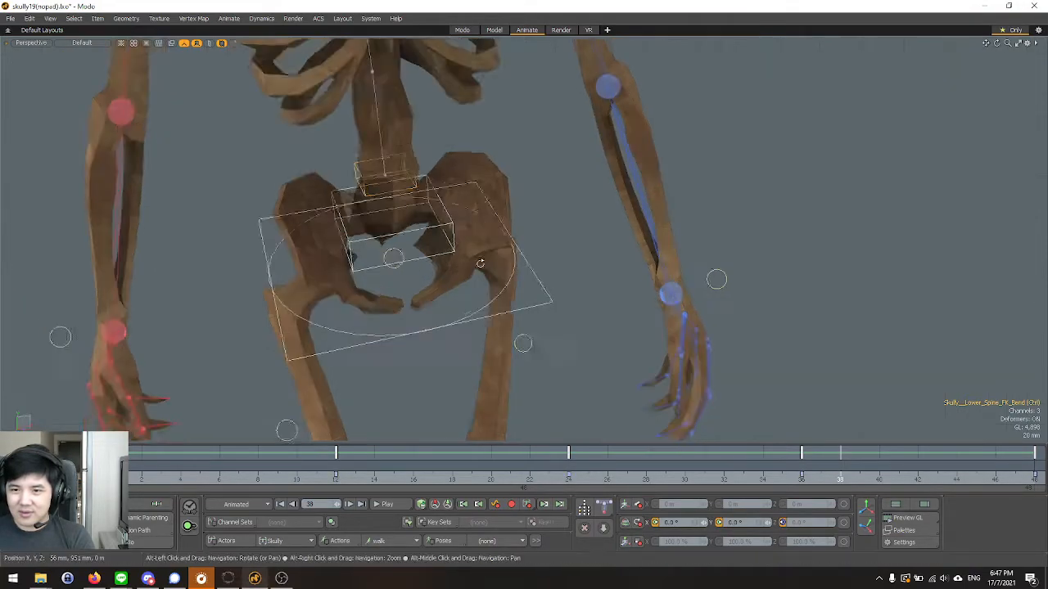
pyautogui.click(494, 274)
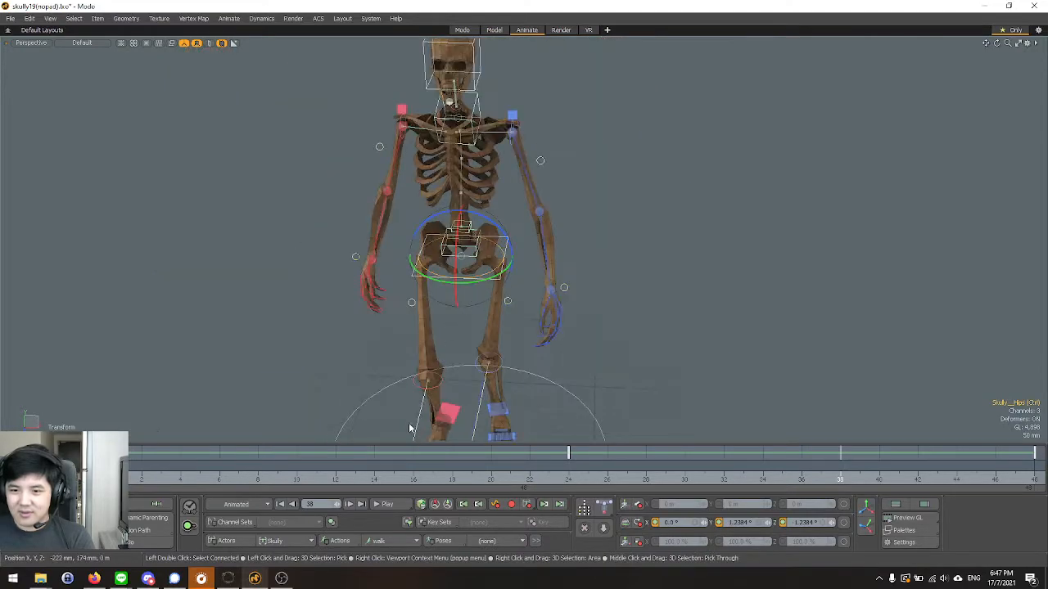
# Replay the walk cycle in the Front view to examine the sideways tilt of the hips.
pyautogui.hotkey('ctrl', 'space')
pyautogui.click(478, 391)
pyautogui.click(388, 504)
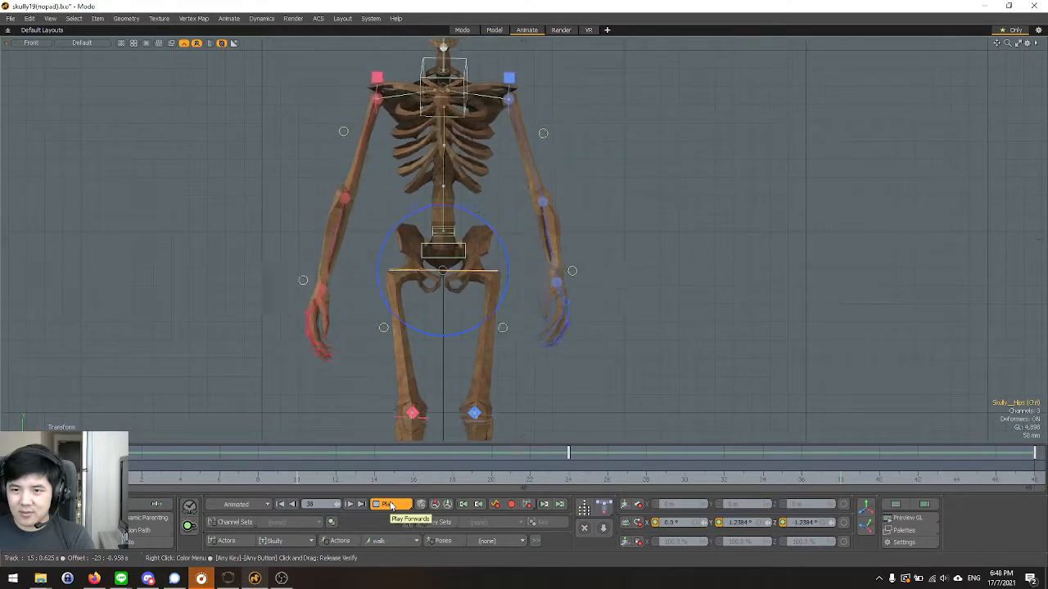
pyautogui.scroll(-3, 540, 282)
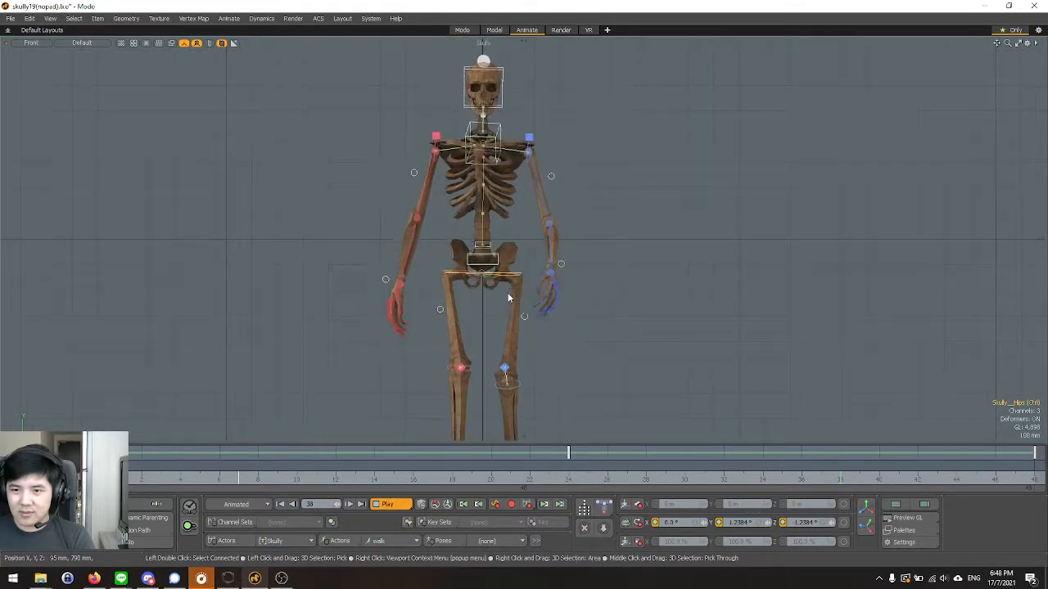
pyautogui.scroll(5, 491, 296)
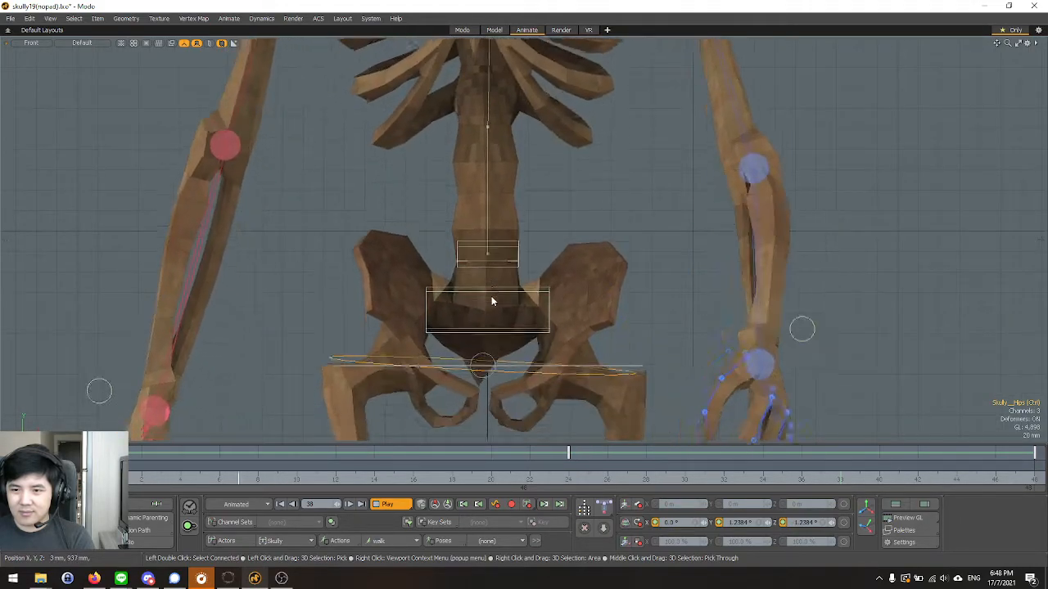
pyautogui.scroll(-3, 491, 298)
# Stop playback and, in the Perspective view, set the hips control's Z rotation to 0° at frame 0.
pyautogui.press('space')
pyautogui.hotkey('ctrl', 'space')
pyautogui.click(521, 276)
pyautogui.keyDown('alt'); pyautogui.moveTo(517, 277); pyautogui.dragTo(522, 305); pyautogui.keyUp('alt')
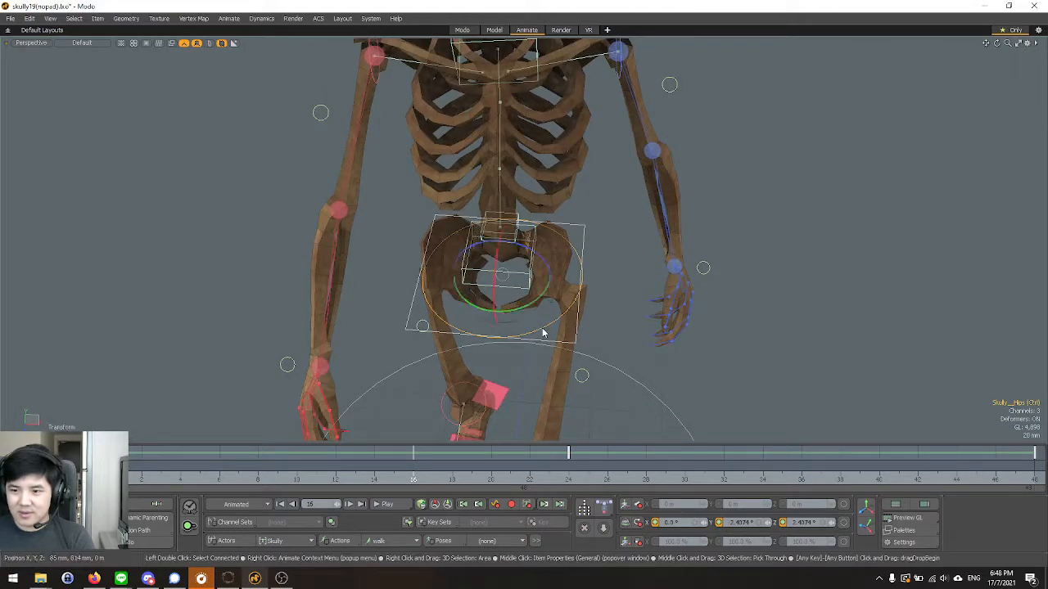
pyautogui.click(104, 467)
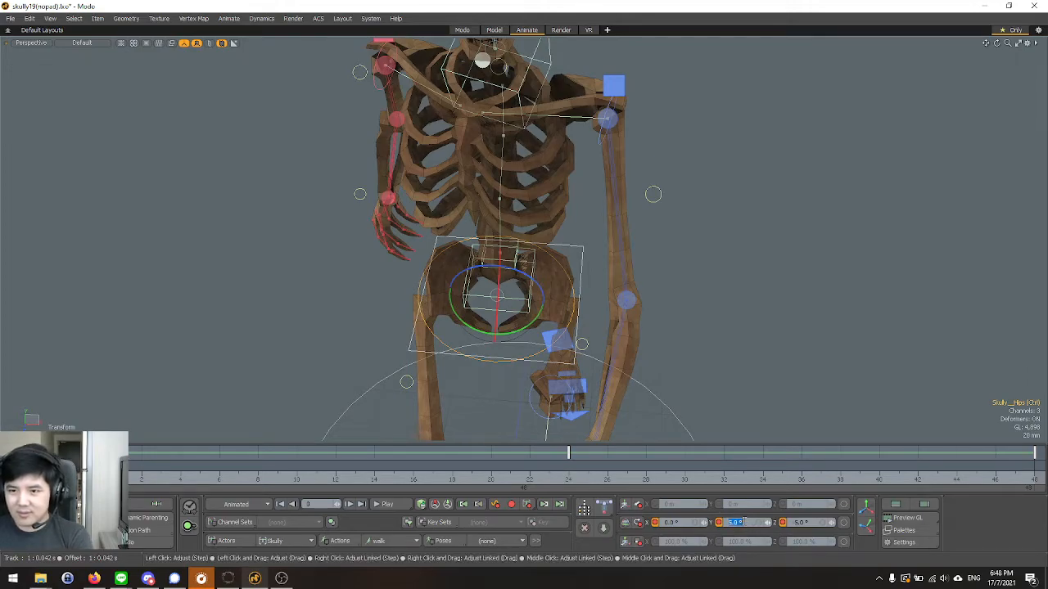
pyautogui.keyDown('alt'); pyautogui.moveTo(393, 417); pyautogui.dragTo(479, 287); pyautogui.keyUp('alt')
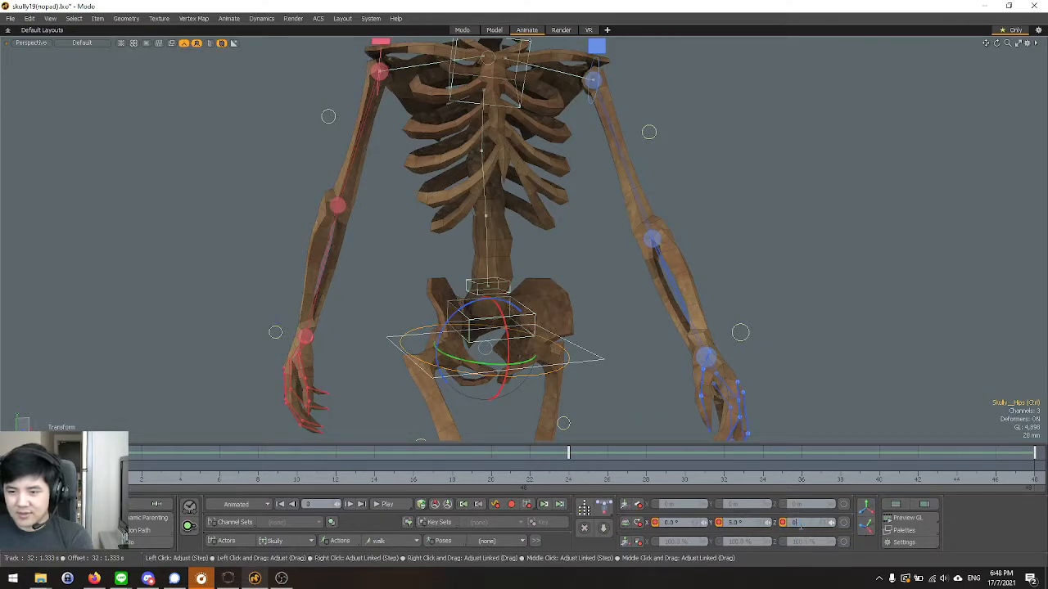
pyautogui.press('Return')
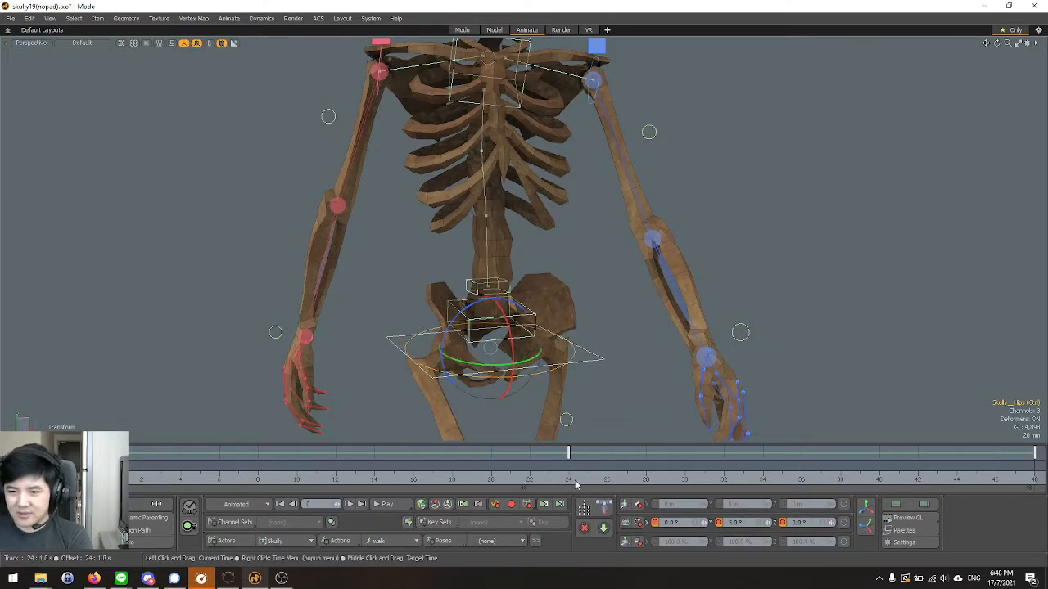
# Set the hips control's Z rotation to 0° at frames 24 and 48.
pyautogui.click(573, 484)
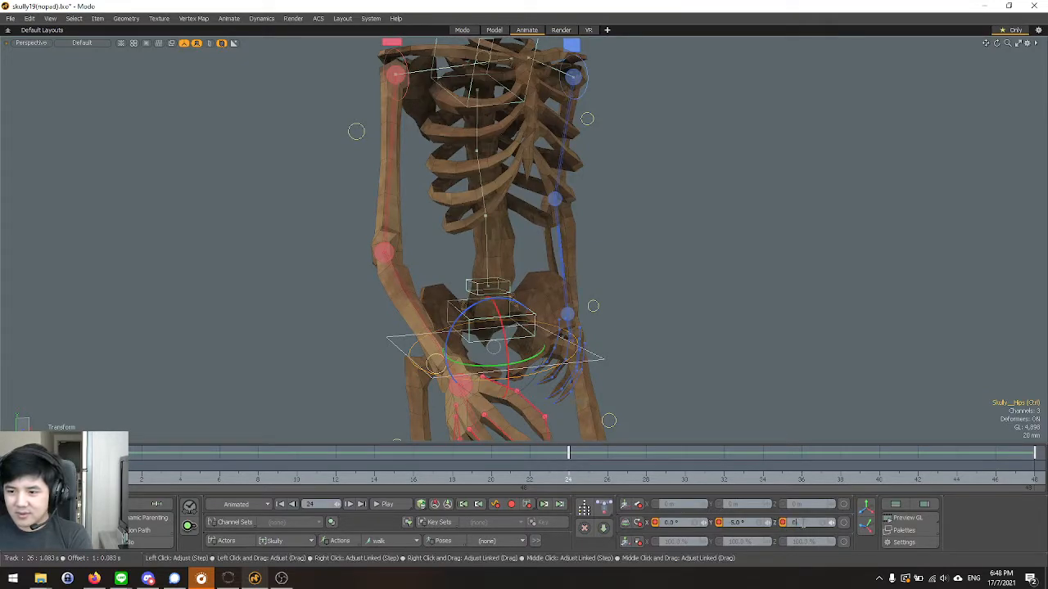
pyautogui.press('Return')
pyautogui.click(1034, 481)
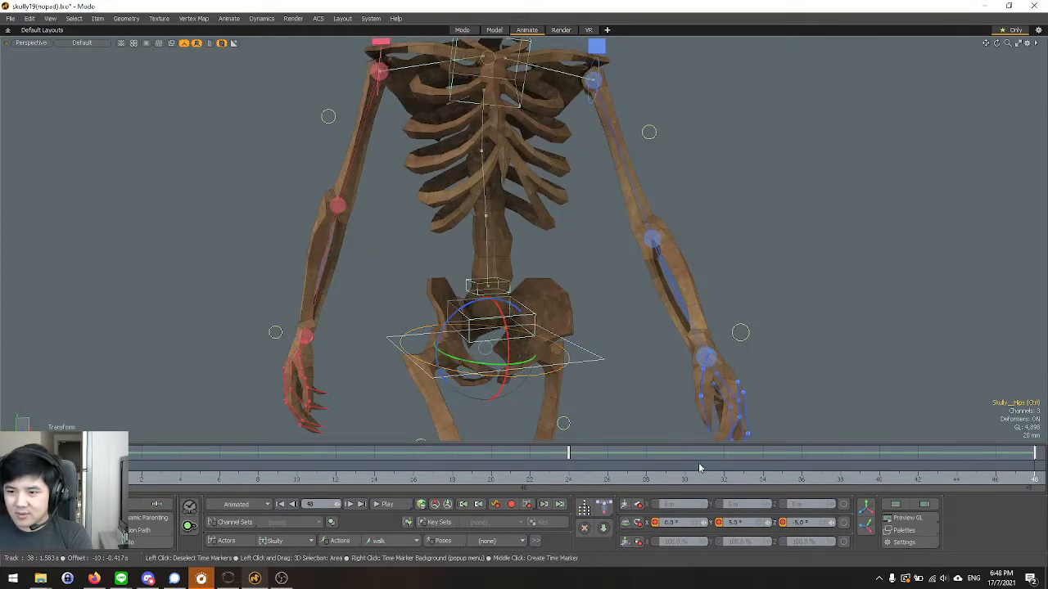
pyautogui.hotkey('shift', ';')
pyautogui.click(605, 275)
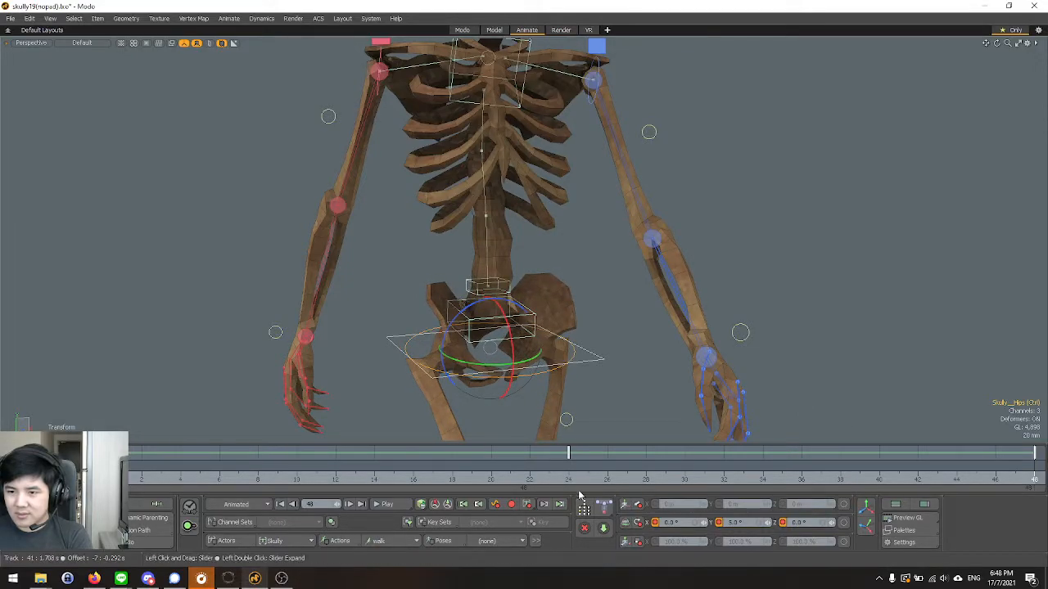
pyautogui.click(573, 483)
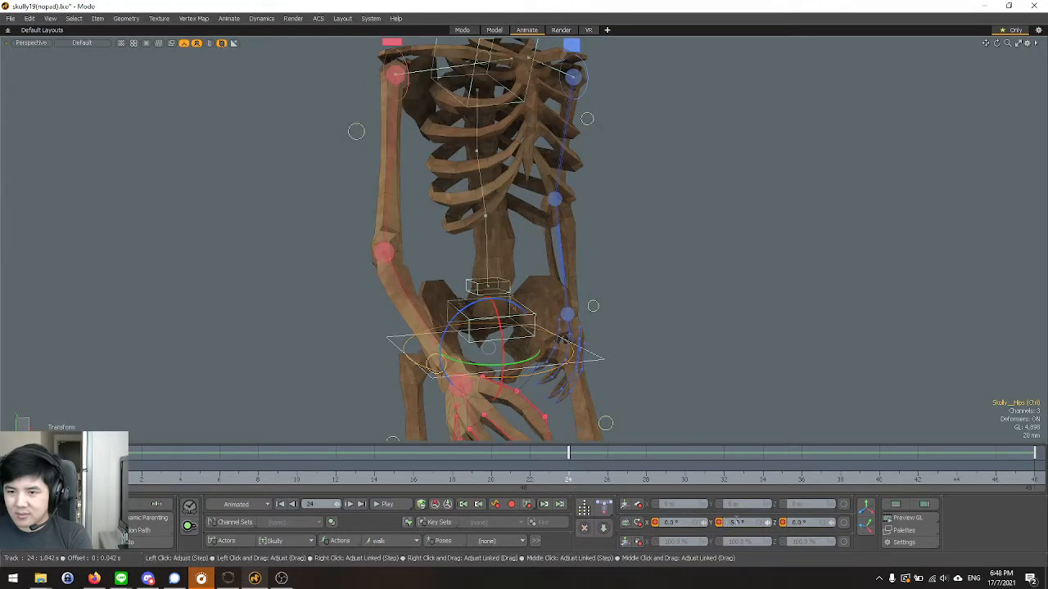
pyautogui.keyDown('alt'); pyautogui.moveTo(608, 401); pyautogui.dragTo(550, 271); pyautogui.keyUp('alt')
pyautogui.press('space')
pyautogui.click(521, 316)
pyautogui.click(527, 327)
pyautogui.hotkey('ctrl', 'z')
pyautogui.press('space')
pyautogui.hotkey('ctrl', 'z')
pyautogui.press('space')
# Try rotating the lower spine reverse bend control about Y at frame 24, and undo the rotation.
pyautogui.click(527, 320)
pyautogui.press('e')
pyautogui.scroll(-3, 508, 281)
pyautogui.scroll(2, 502, 375)
pyautogui.keyDown('alt'); pyautogui.moveTo(505, 354); pyautogui.dragTo(522, 200); pyautogui.keyUp('alt')
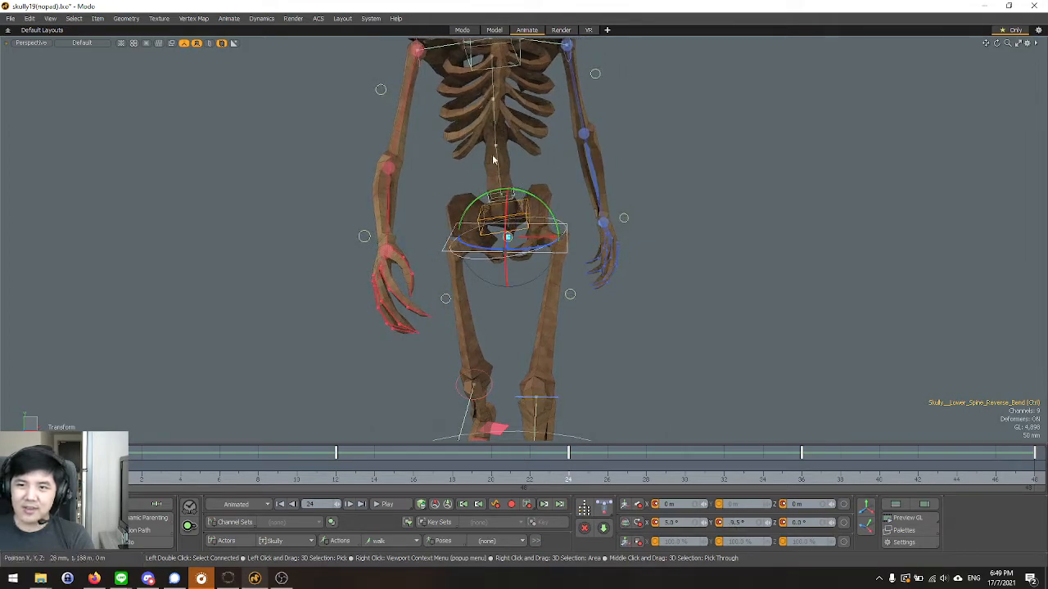
pyautogui.scroll(-5, 489, 204)
pyautogui.scroll(5, 519, 185)
pyautogui.hotkey('ctrl', 'z')
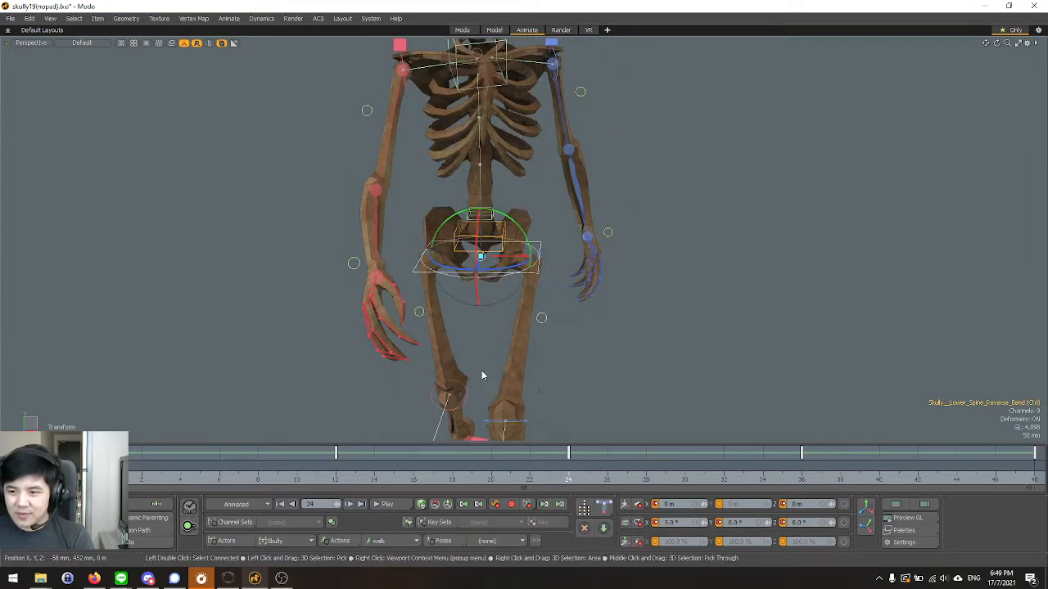
# Compare the rotations of the hips control and the lower spine reverse bend control at frame 24.
pyautogui.keyDown('alt'); pyautogui.moveTo(478, 373); pyautogui.dragTo(501, 365); pyautogui.keyUp('alt')
pyautogui.press('space')
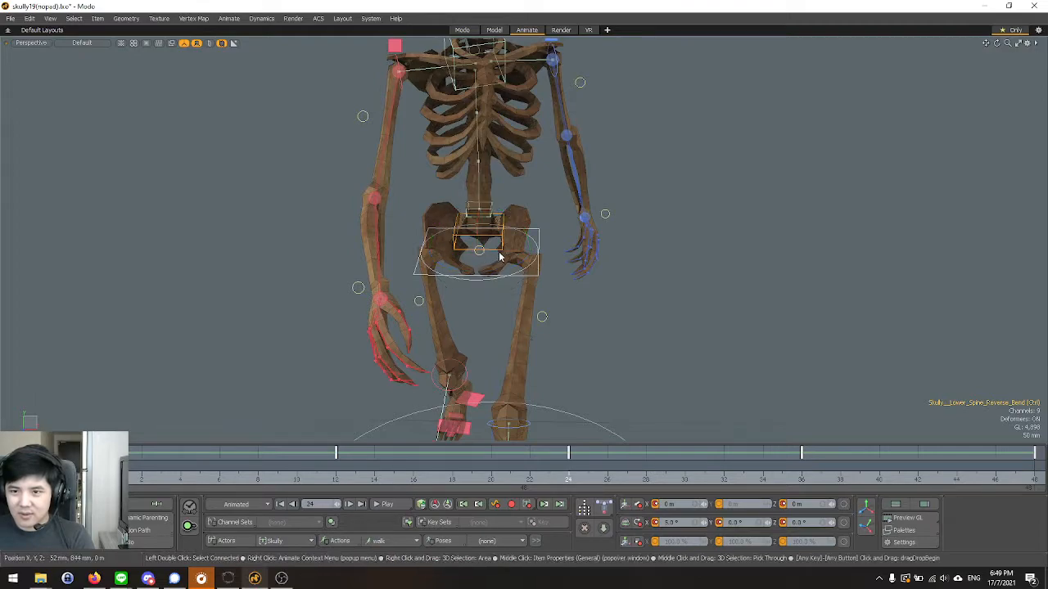
pyautogui.scroll(4, 500, 254)
pyautogui.click(540, 301)
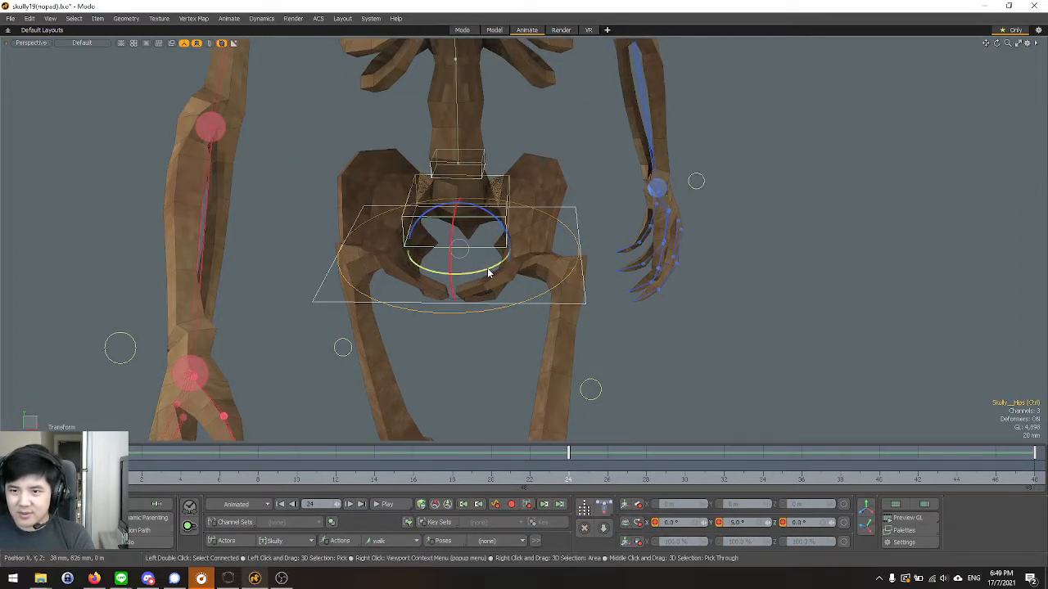
pyautogui.keyDown('alt'); pyautogui.moveTo(484, 387); pyautogui.dragTo(469, 429); pyautogui.keyUp('alt')
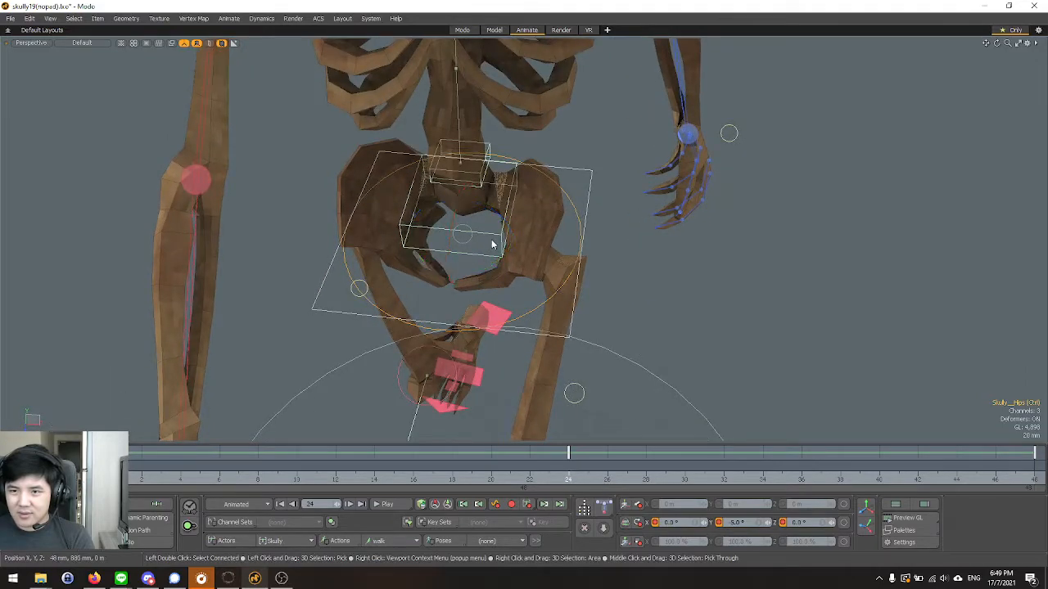
pyautogui.click(501, 241)
pyautogui.moveTo(509, 255); pyautogui.dragTo(479, 221)
pyautogui.keyDown('alt'); pyautogui.moveTo(505, 266); pyautogui.dragTo(530, 305); pyautogui.keyUp('alt')
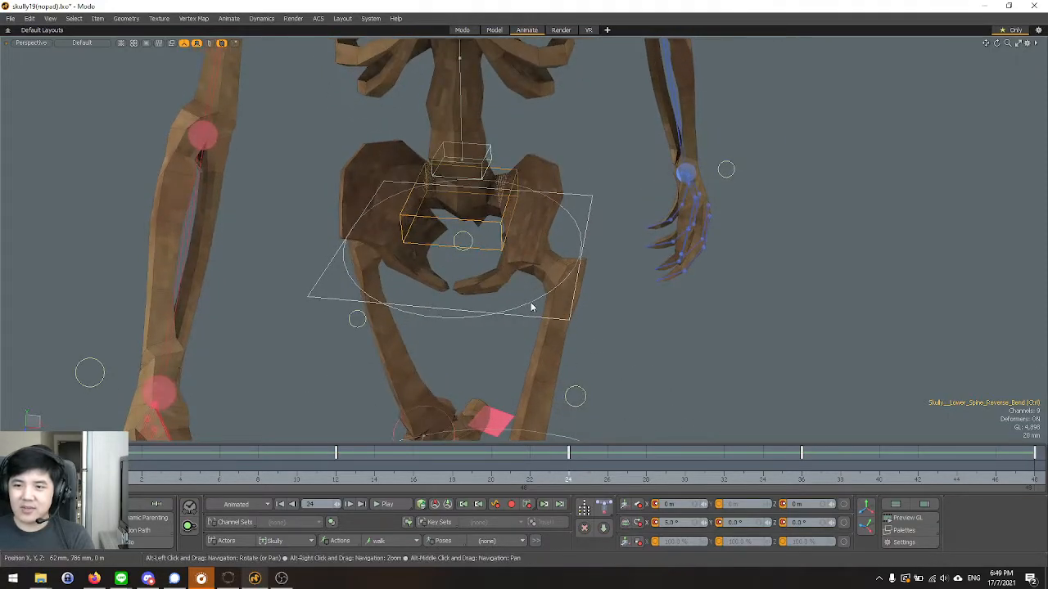
# Set the hips control's Y rotation to 0° at frames 0, 24 and 48.
pyautogui.click(533, 305)
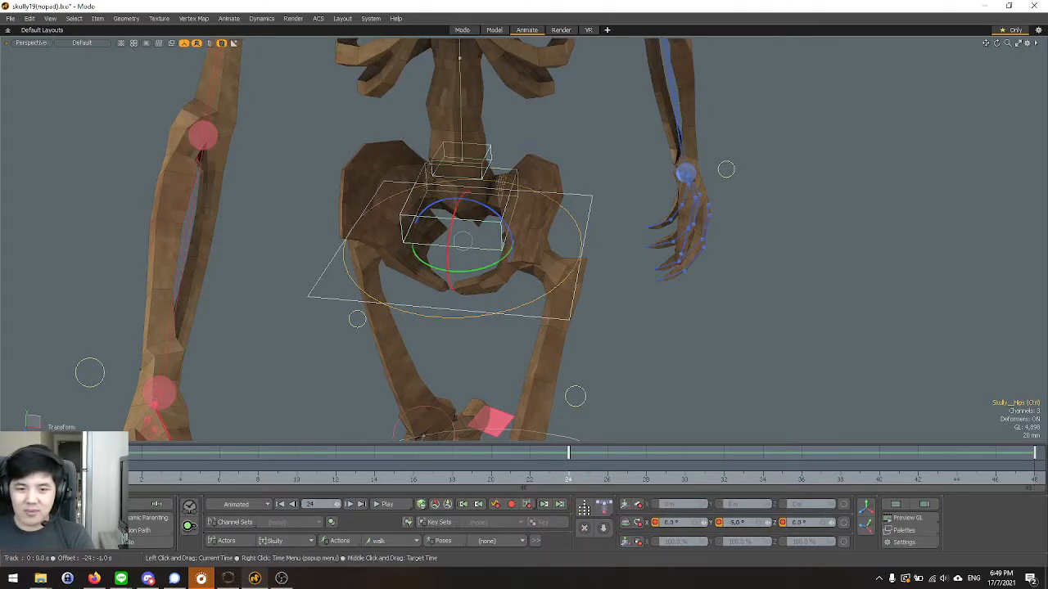
pyautogui.click(103, 466)
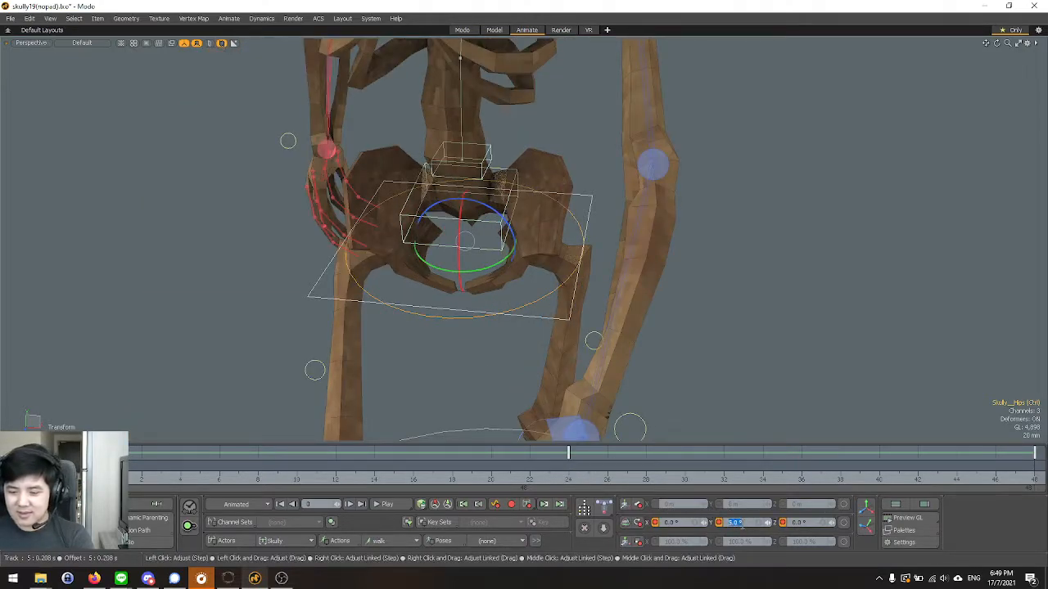
pyautogui.write('0')
pyautogui.press('Return')
pyautogui.click(565, 483)
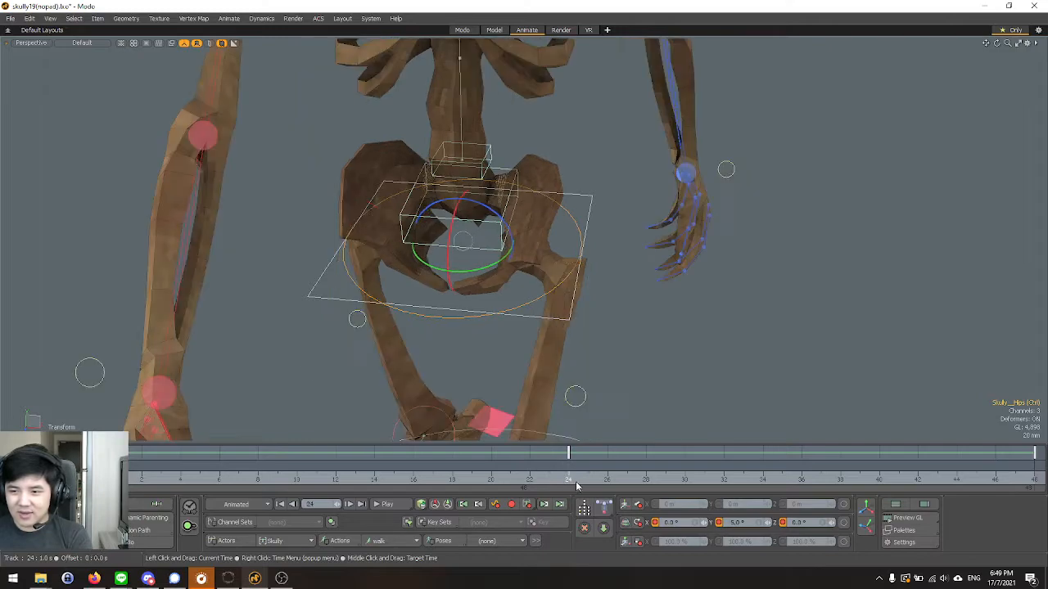
pyautogui.click(1030, 481)
pyautogui.write('0')
pyautogui.press('Return')
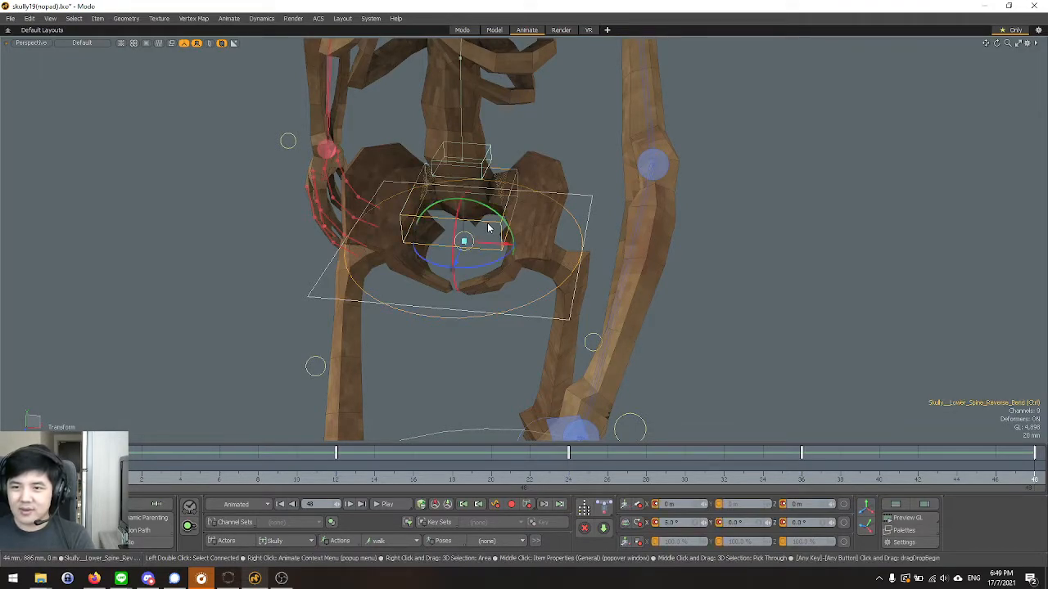
# Play the walk cycle and examine the hip motion in the Perspective and Front views.
pyautogui.keyDown('alt'); pyautogui.moveTo(460, 355); pyautogui.dragTo(486, 304); pyautogui.keyUp('alt')
pyautogui.scroll(-4, 485, 304)
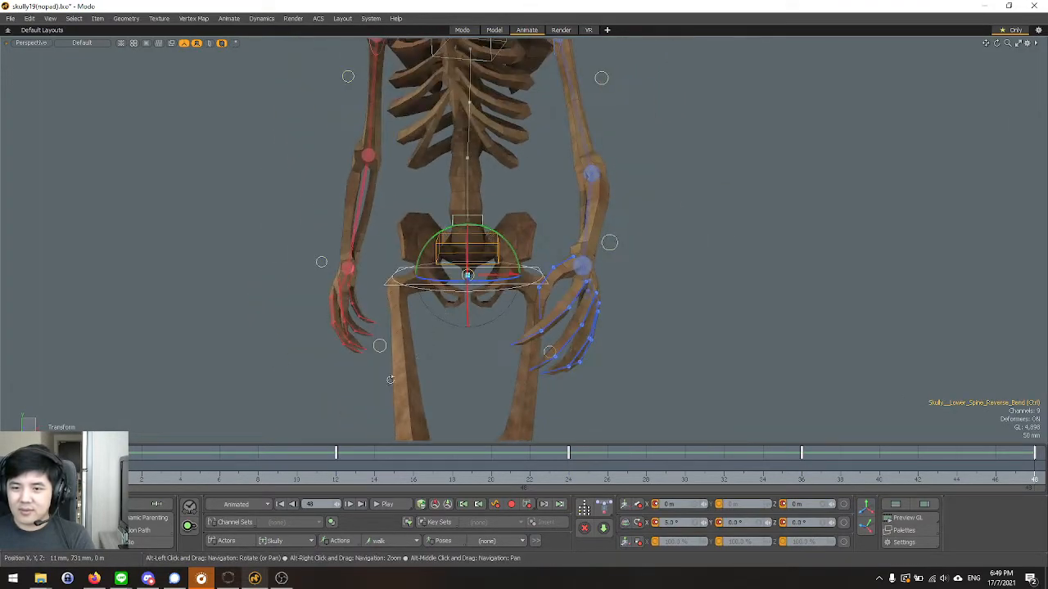
pyautogui.click(385, 503)
pyautogui.scroll(-4, 373, 322)
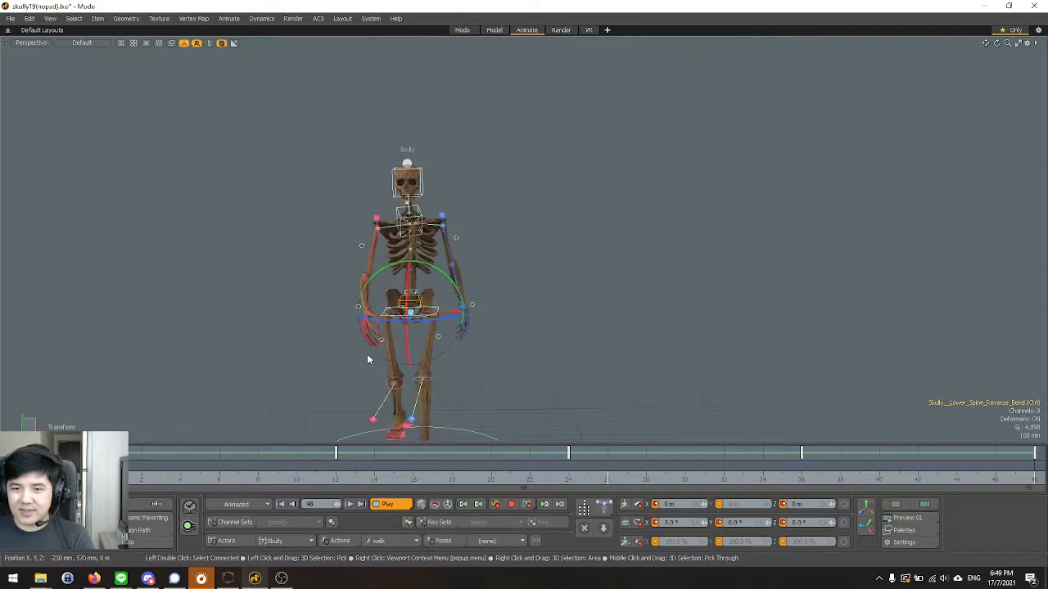
pyautogui.scroll(4, 337, 323)
pyautogui.hotkey('ctrl', 'space')
pyautogui.click(369, 299)
pyautogui.scroll(-4, 369, 296)
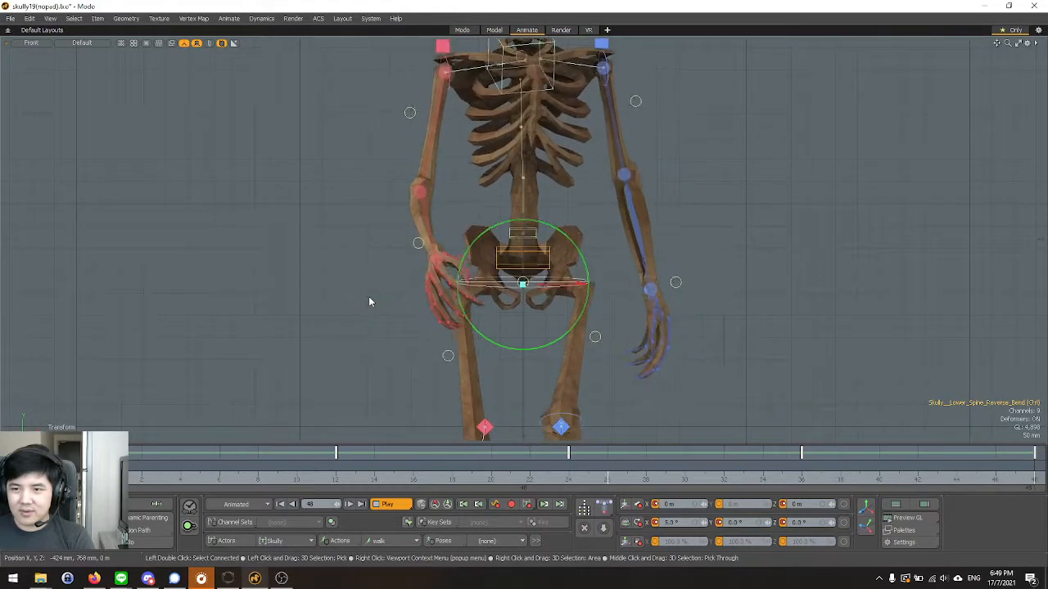
# Return to the Perspective view and stop the walk cycle at frame 0.
pyautogui.hotkey('ctrl', 'space')
pyautogui.click(400, 278)
pyautogui.keyDown('alt'); pyautogui.moveTo(378, 282); pyautogui.dragTo(348, 369); pyautogui.keyUp('alt')
pyautogui.scroll(4, 463, 360)
pyautogui.keyDown('alt'); pyautogui.moveTo(519, 390); pyautogui.dragTo(568, 398); pyautogui.keyUp('alt')
pyautogui.moveTo(138, 481); pyautogui.dragTo(103, 482)
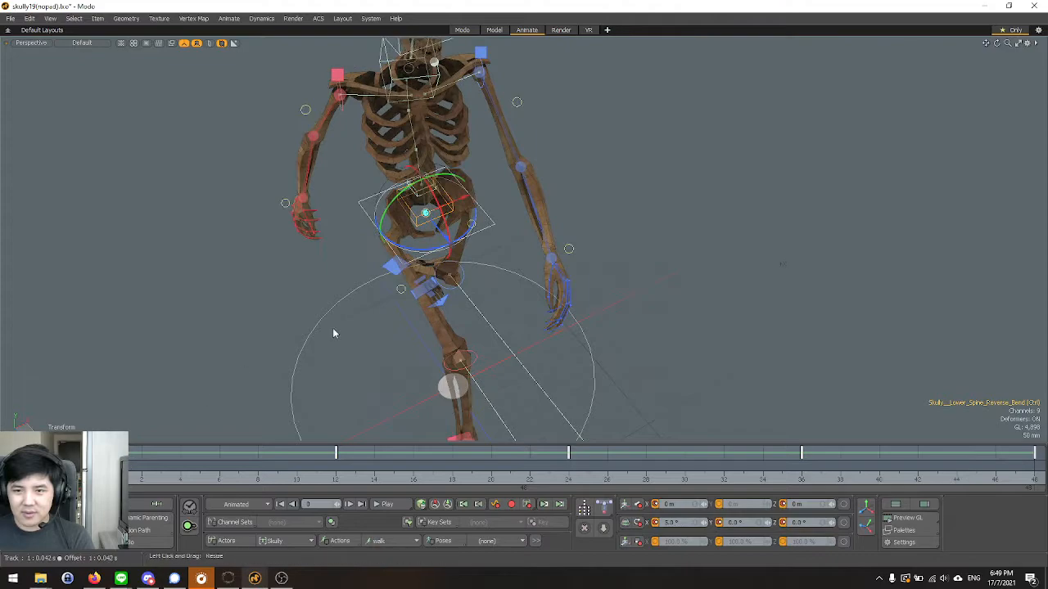
# Try several freehand Z rotations of the lower spine reverse bend control at frame 0, undoing each one.
pyautogui.scroll(2, 430, 247)
pyautogui.keyDown('alt'); pyautogui.moveTo(455, 319); pyautogui.dragTo(496, 205); pyautogui.keyUp('alt')
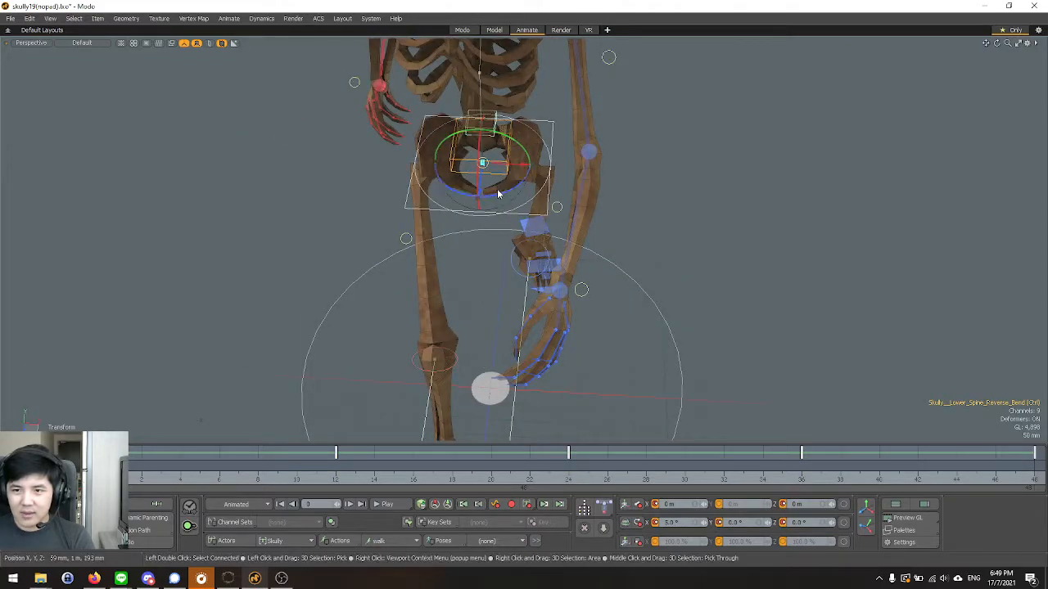
pyautogui.moveTo(492, 195); pyautogui.dragTo(495, 194)
pyautogui.hotkey('ctrl', 'z')
pyautogui.moveTo(492, 195); pyautogui.dragTo(500, 193)
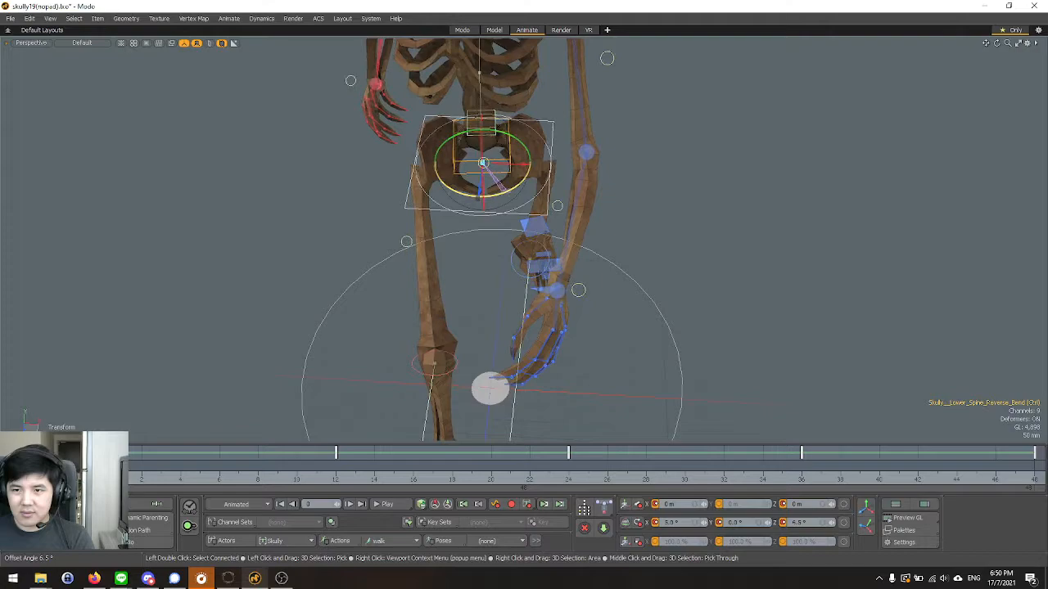
pyautogui.moveTo(505, 191); pyautogui.dragTo(516, 195)
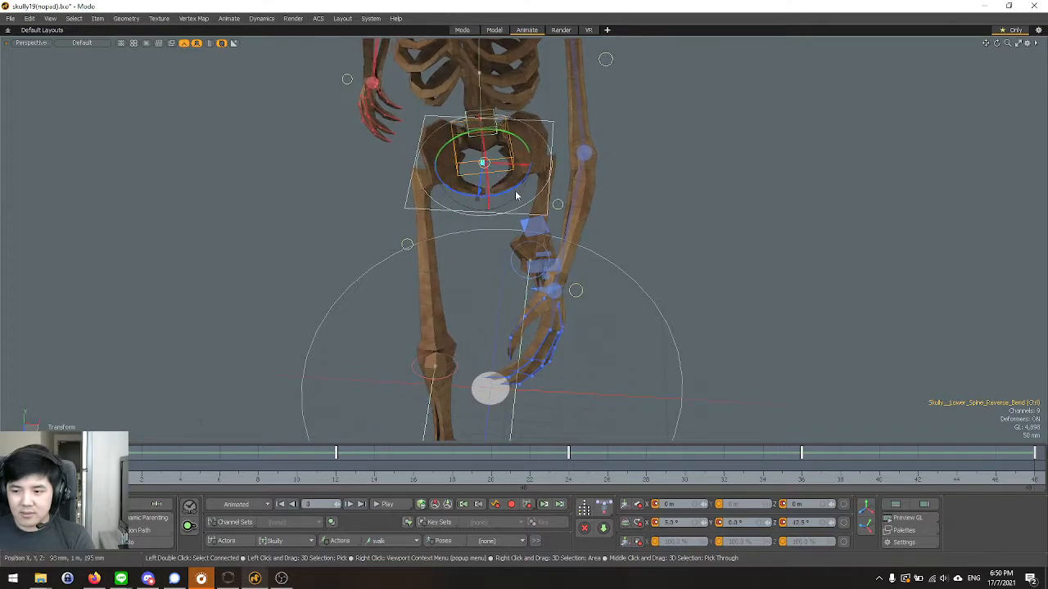
pyautogui.hotkey('ctrl', 'z')
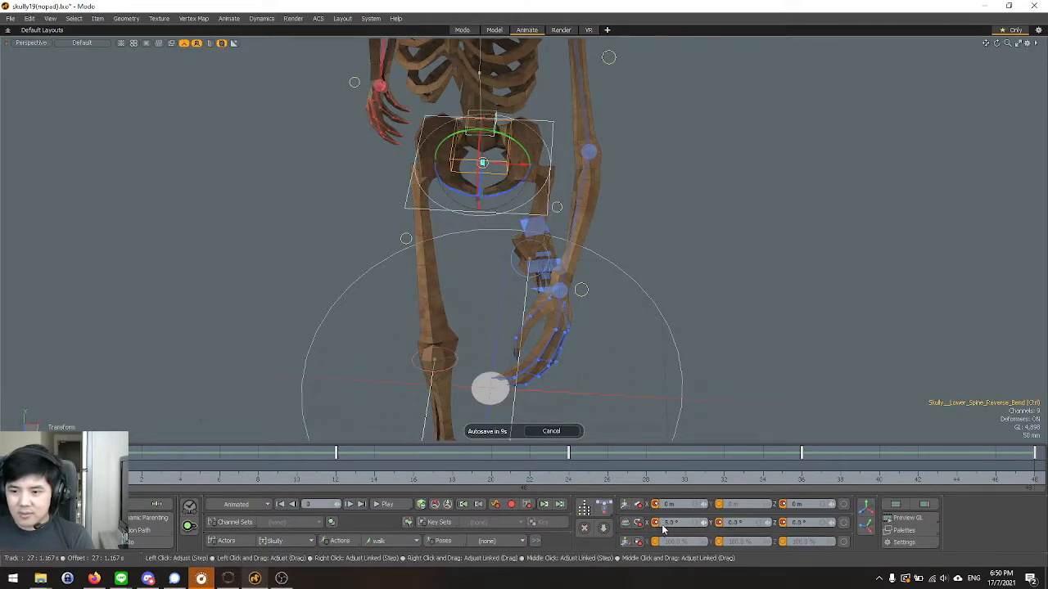
pyautogui.keyDown('alt'); pyautogui.moveTo(483, 344); pyautogui.dragTo(483, 262); pyautogui.keyUp('alt')
pyautogui.moveTo(502, 214)
pyautogui.keyDown('alt'); pyautogui.mouseDown()
pyautogui.moveTo(496, 190)
pyautogui.moveTo(563, 198)
pyautogui.moveTo(511, 193)
pyautogui.moveTo(504, 214)
pyautogui.mouseUp(); pyautogui.keyUp('alt')
pyautogui.scroll(3, 496, 187)
pyautogui.hotkey('ctrl', 'z')
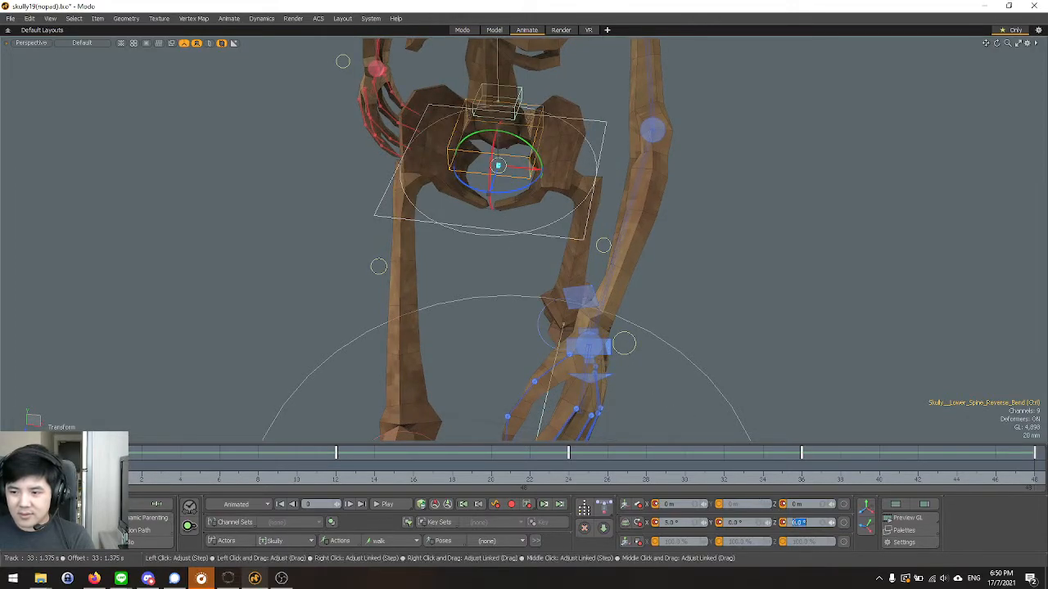
# Set the lower spine reverse bend control's Z rotation to 5° at frame 0, -5° at frame 24 and 5° at frame 48.
pyautogui.write('5')
pyautogui.press('Return')
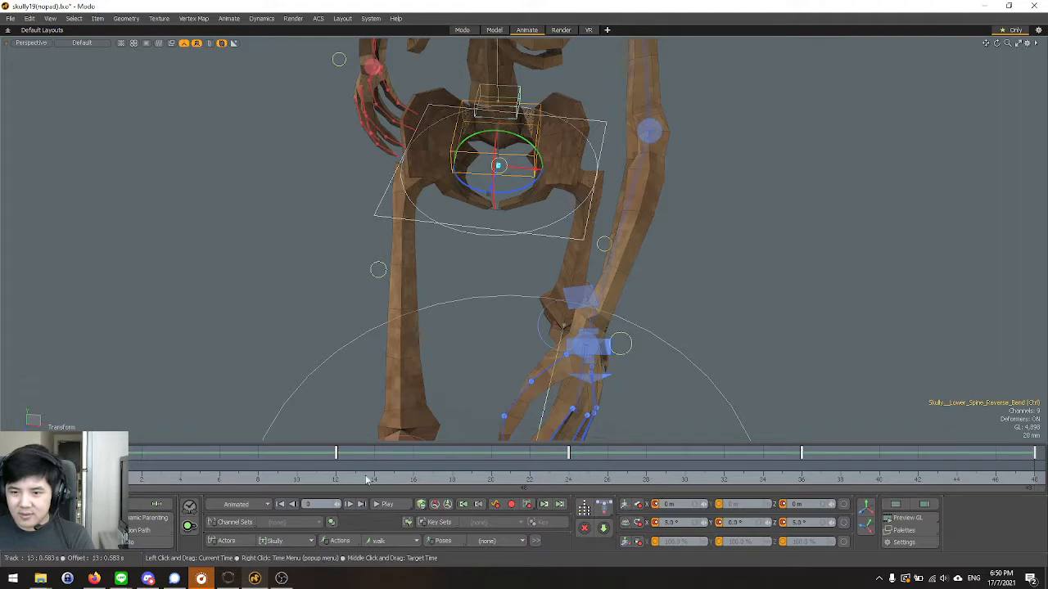
pyautogui.click(341, 483)
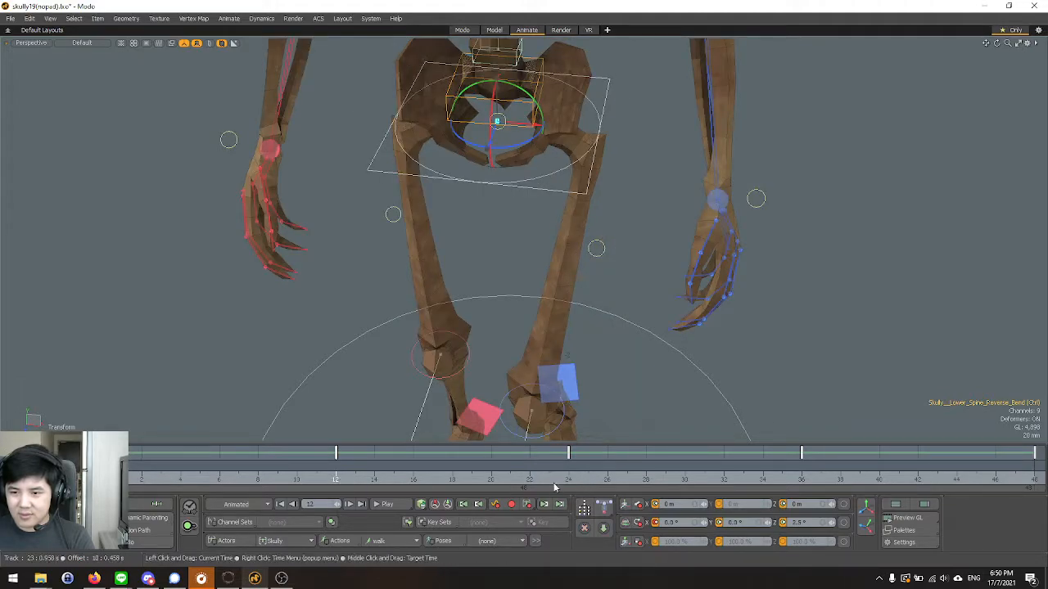
pyautogui.click(565, 483)
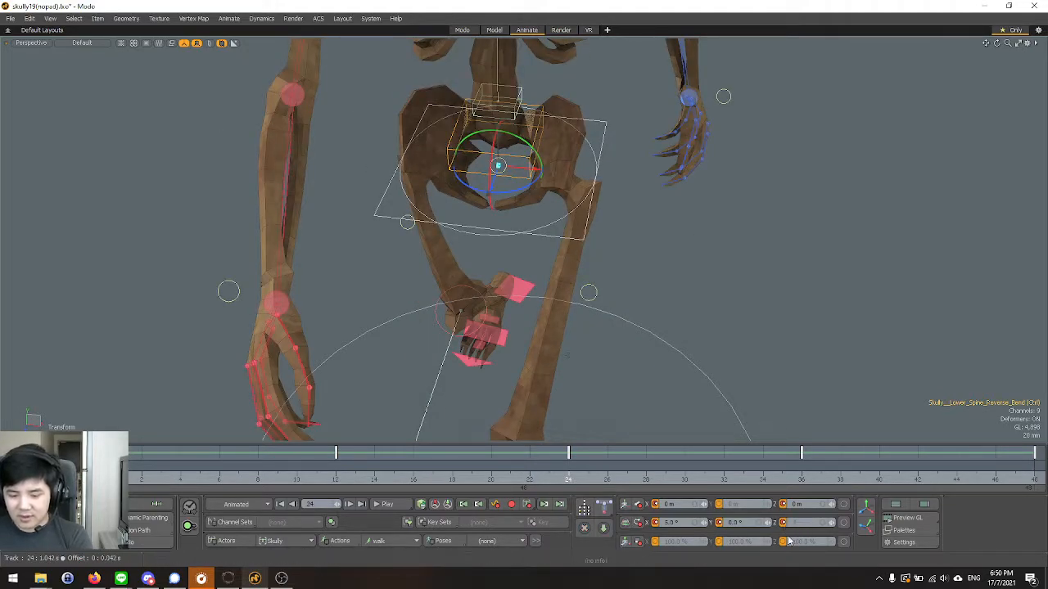
pyautogui.press('Return')
pyautogui.click(1033, 481)
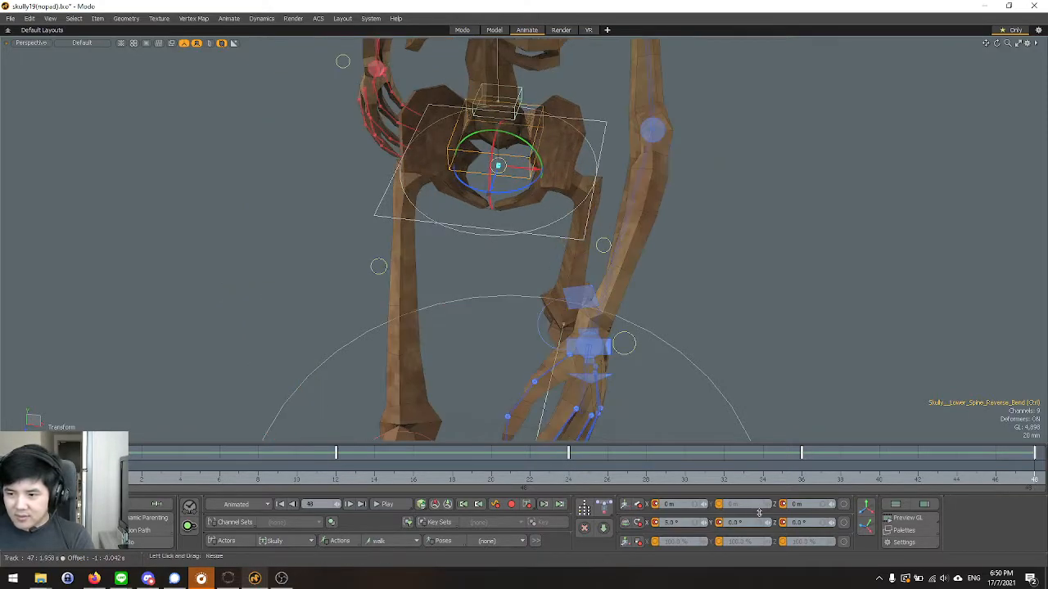
pyautogui.doubleClick(796, 522)
pyautogui.write('5')
pyautogui.press('Return')
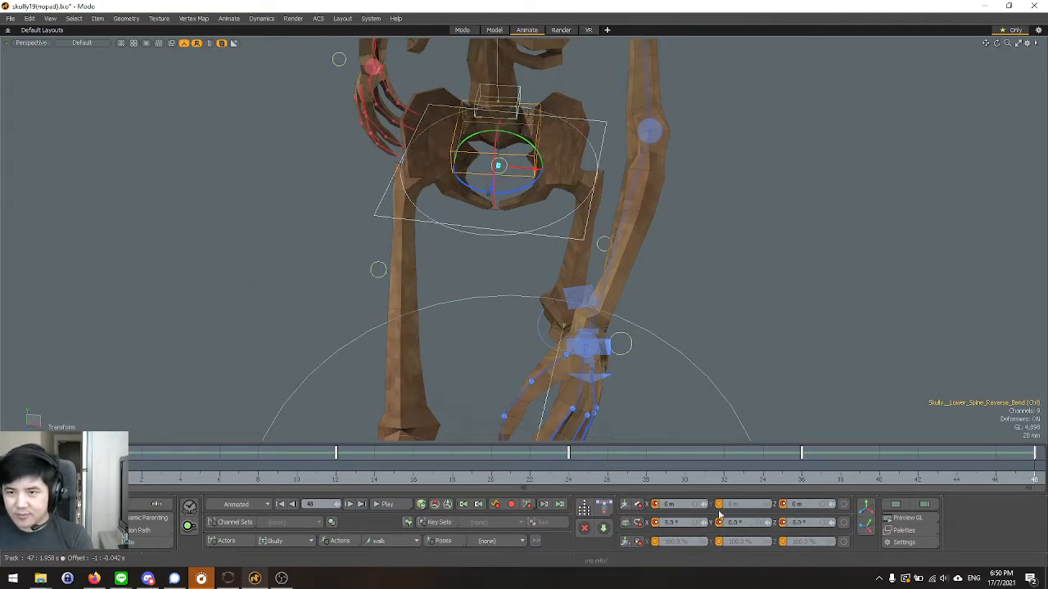
# Activate rotation for the lower spine reverse bend control and go back to frame 0.
pyautogui.keyDown('alt'); pyautogui.moveTo(485, 210); pyautogui.dragTo(458, 355); pyautogui.keyUp('alt')
pyautogui.press('e')
pyautogui.click(103, 468)
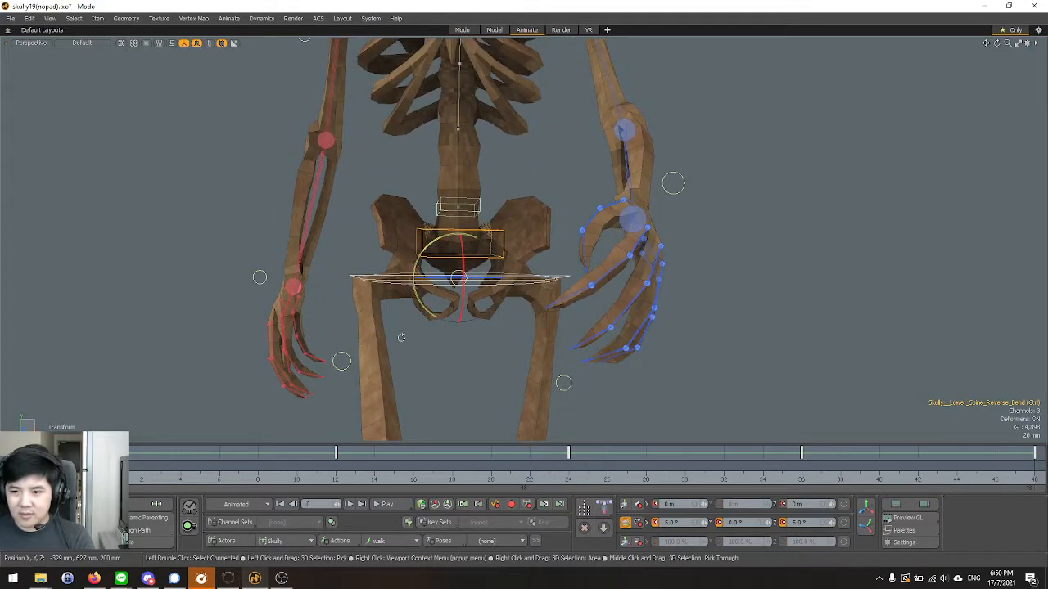
pyautogui.keyDown('alt'); pyautogui.moveTo(399, 324); pyautogui.dragTo(451, 398); pyautogui.keyUp('alt')
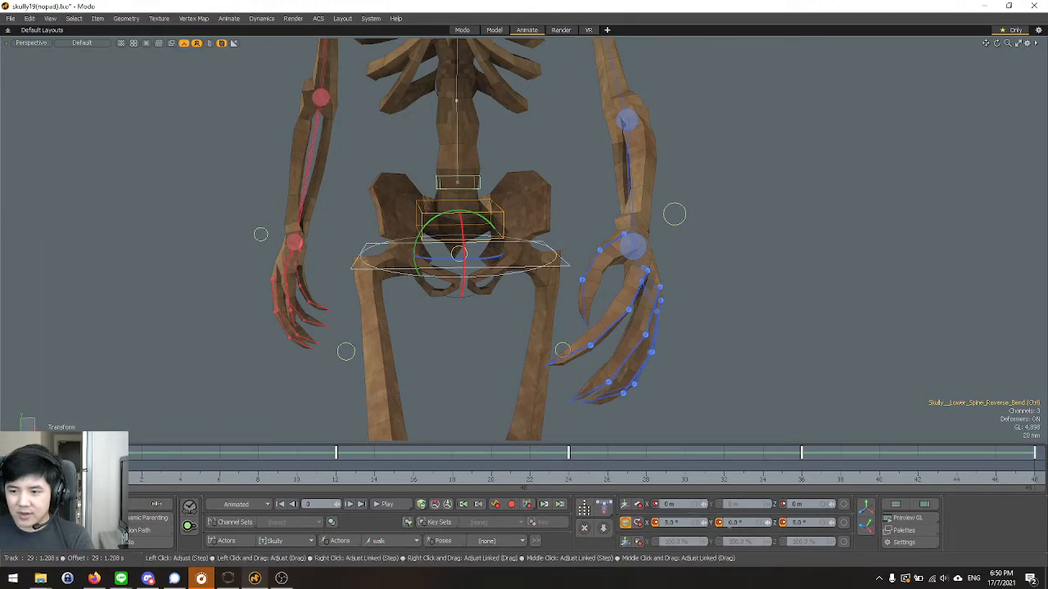
# Try rotating the lower spine reverse bend control about Y at frame 0, and undo the attempts.
pyautogui.keyDown('alt'); pyautogui.moveTo(426, 203); pyautogui.dragTo(419, 239); pyautogui.keyUp('alt')
pyautogui.keyDown('alt'); pyautogui.moveTo(485, 323); pyautogui.dragTo(451, 324, button='right'); pyautogui.keyUp('alt')
pyautogui.keyDown('alt'); pyautogui.moveTo(451, 324); pyautogui.dragTo(434, 346); pyautogui.keyUp('alt')
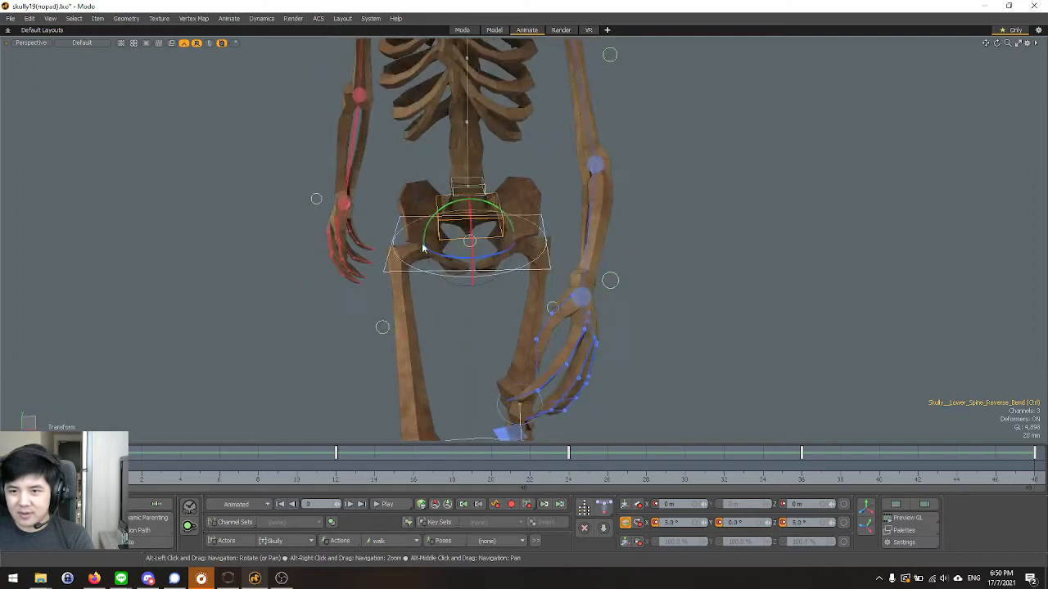
pyautogui.moveTo(427, 232); pyautogui.dragTo(438, 221)
pyautogui.hotkey('ctrl', 'z')
pyautogui.hotkey('ctrl', 'z')
pyautogui.hotkey('ctrl', 'z')
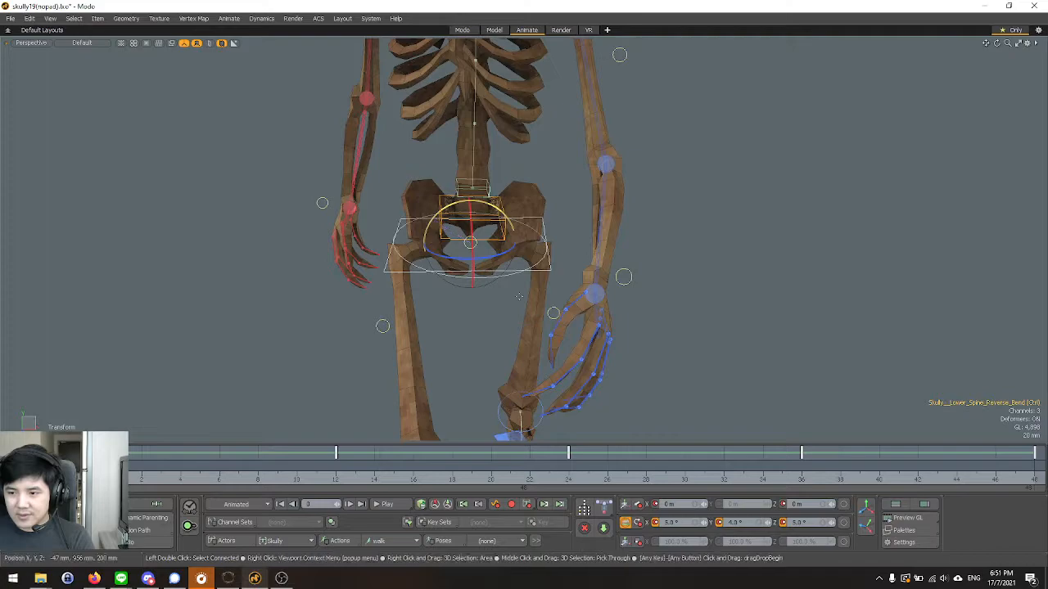
# Set the lower spine reverse bend control's Y rotation to 5° at frame 0 and adjust it at frames 24 and 48.
pyautogui.write('5')
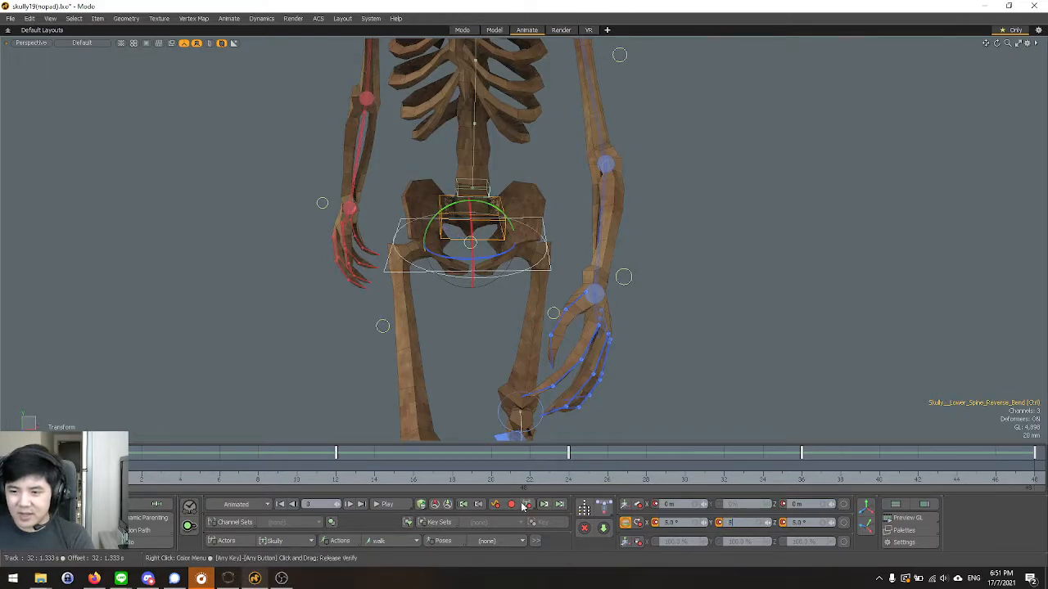
pyautogui.press('Return')
pyautogui.click(563, 483)
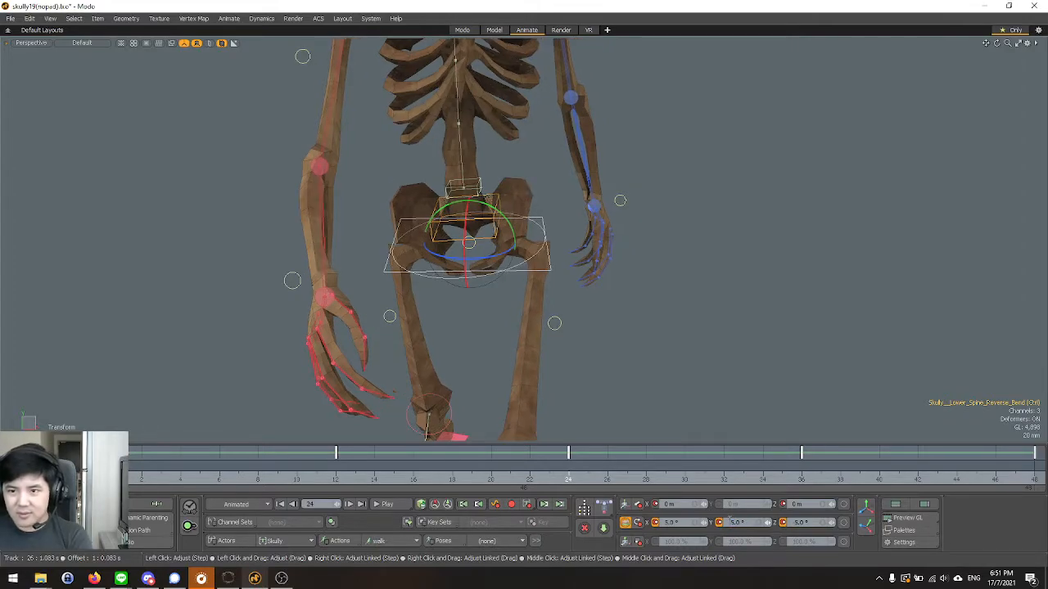
pyautogui.click(1015, 481)
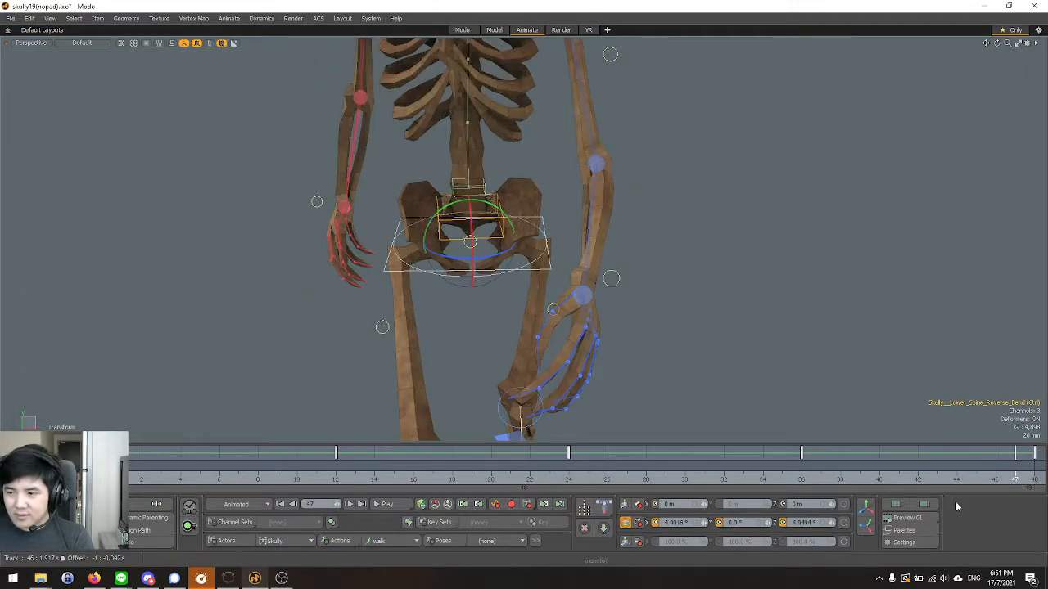
pyautogui.click(1036, 480)
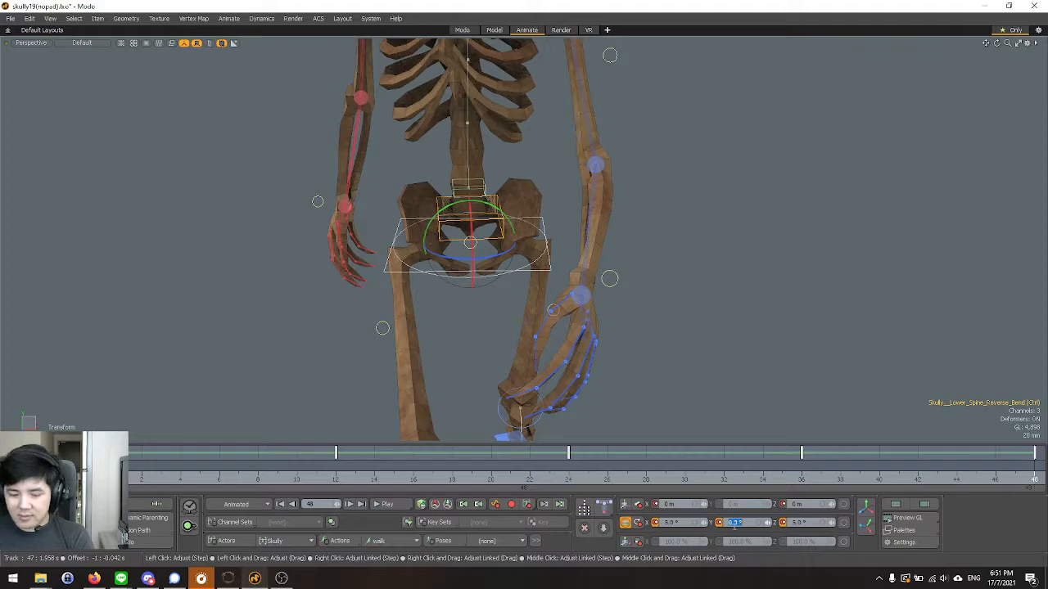
pyautogui.press('Return')
# Deselect the control and play back the walk cycle in the front view.
pyautogui.scroll(-3, 569, 258)
pyautogui.press('space')
pyautogui.click(565, 259)
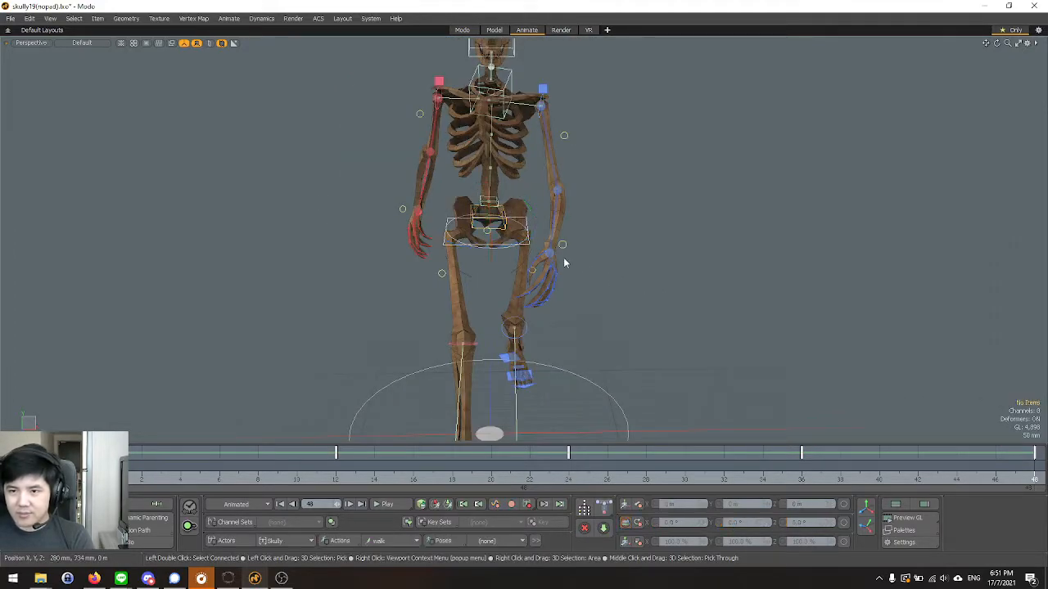
pyautogui.scroll(-3, 566, 262)
pyautogui.scroll(4, 567, 263)
pyautogui.keyDown('alt'); pyautogui.moveTo(573, 282); pyautogui.dragTo(586, 266); pyautogui.keyUp('alt')
pyautogui.hotkey('ctrl', 'space')
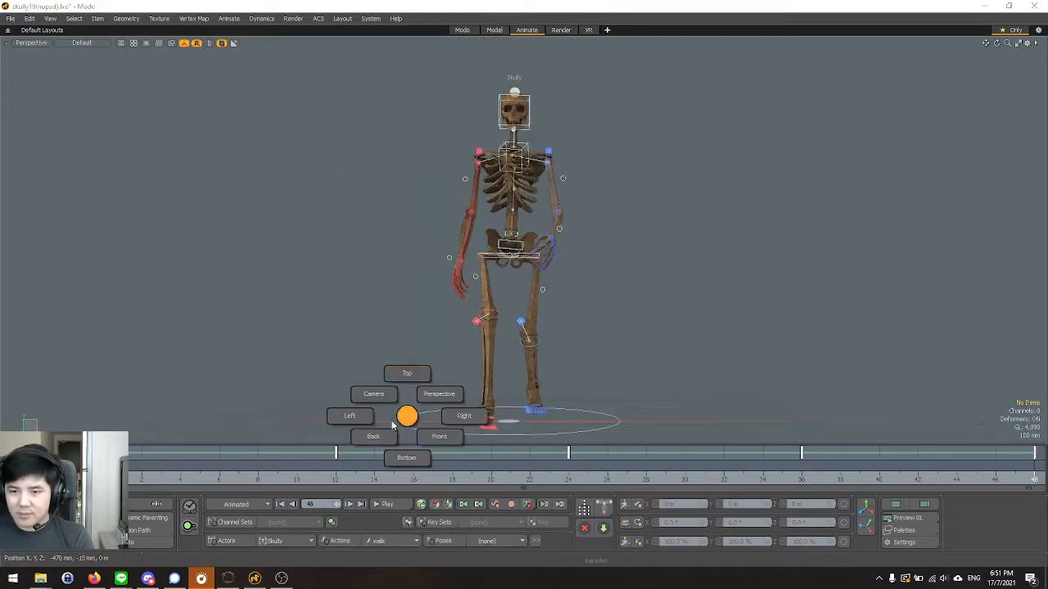
pyautogui.click(440, 438)
pyautogui.click(386, 504)
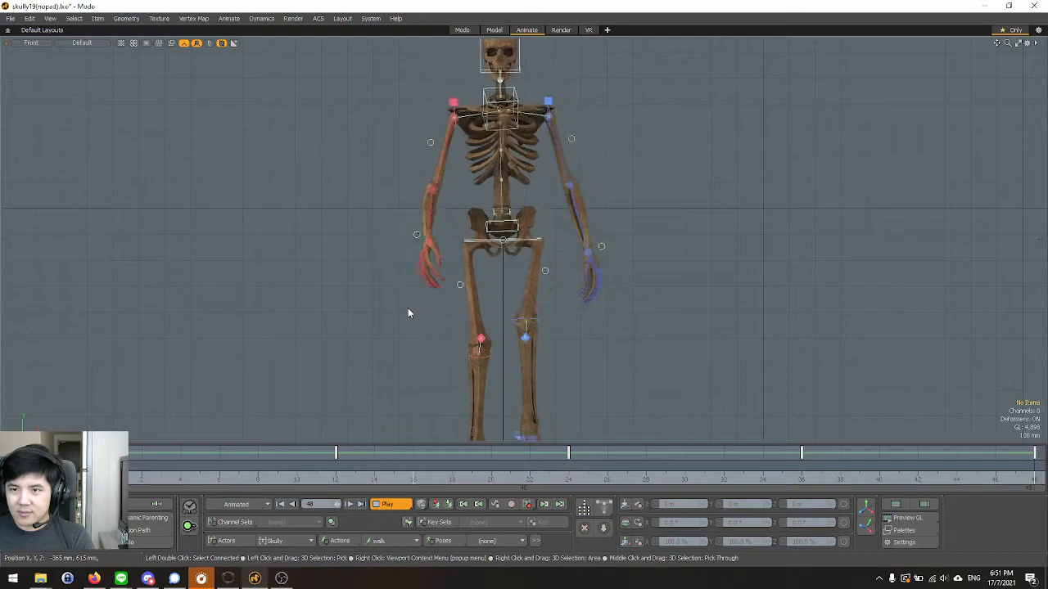
# Examine the hip and chest motion up close and as a whole during playback, then stop it.
pyautogui.scroll(4, 541, 190)
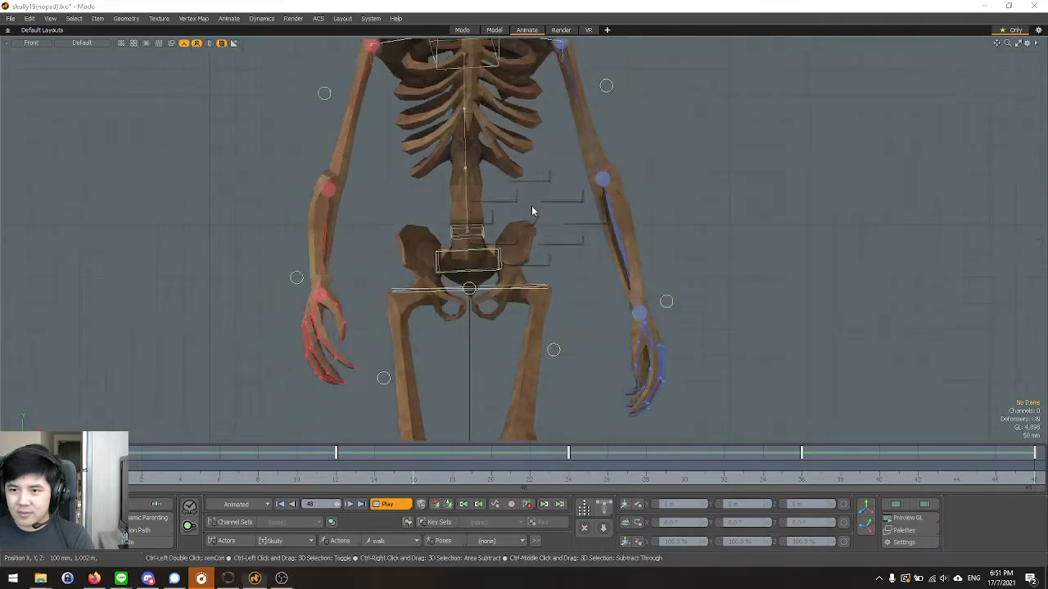
pyautogui.press('KP_Decimal')
pyautogui.keyDown('alt'); pyautogui.moveTo(466, 254); pyautogui.dragTo(544, 275); pyautogui.keyUp('alt')
pyautogui.hotkey('ctrl', '1')
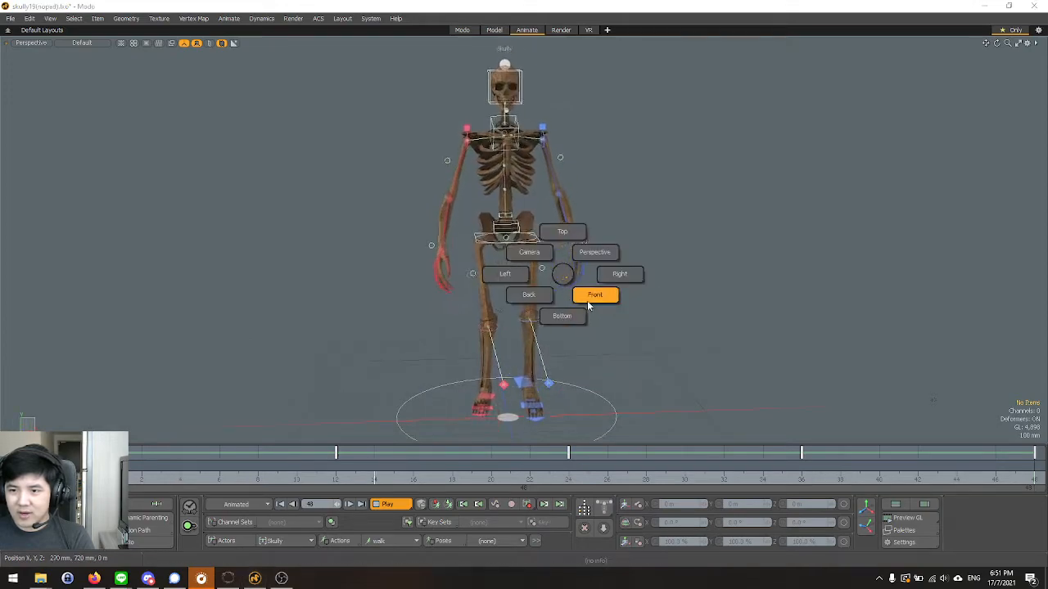
pyautogui.click(587, 301)
pyautogui.scroll(-2, 494, 260)
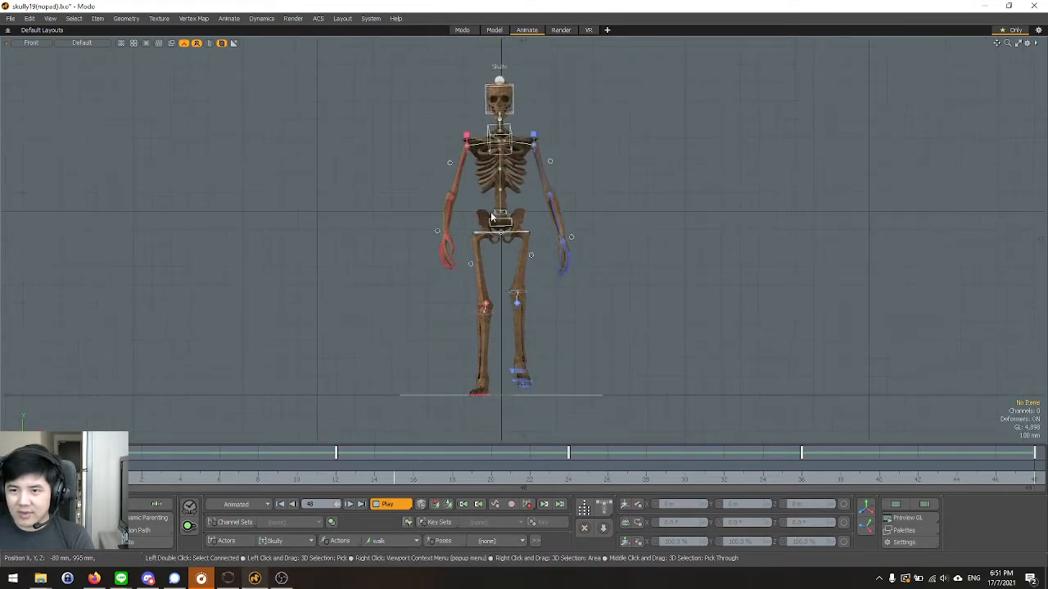
pyautogui.scroll(5, 502, 153)
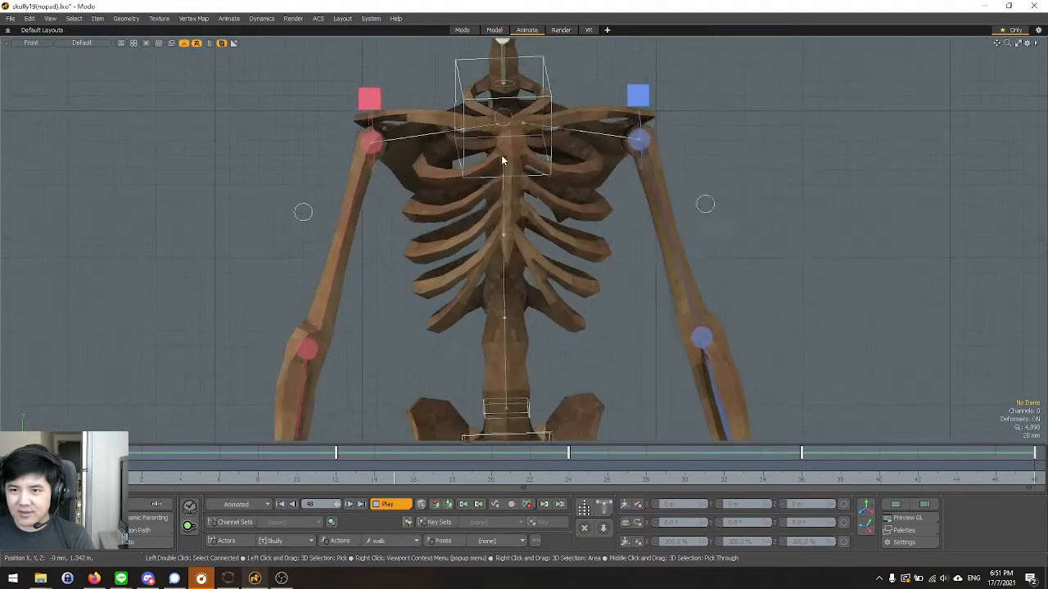
pyautogui.scroll(-3, 494, 182)
pyautogui.scroll(3, 524, 137)
pyautogui.press('Escape')
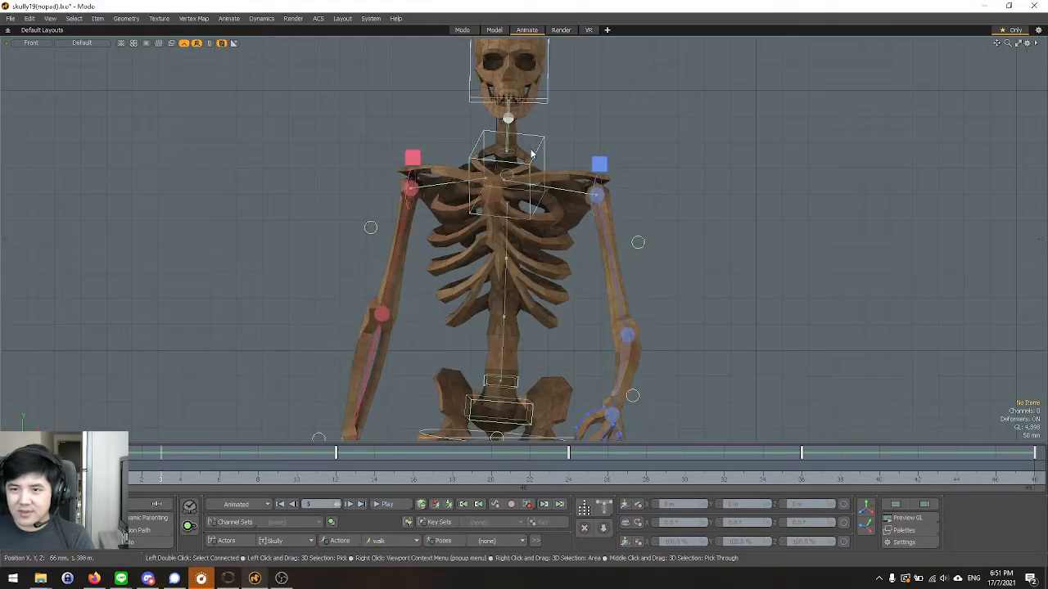
# Try a freehand rotation and a Y rotation of -5° on the upper spine bend control at frame 0, and settle on 0°.
pyautogui.click(103, 480)
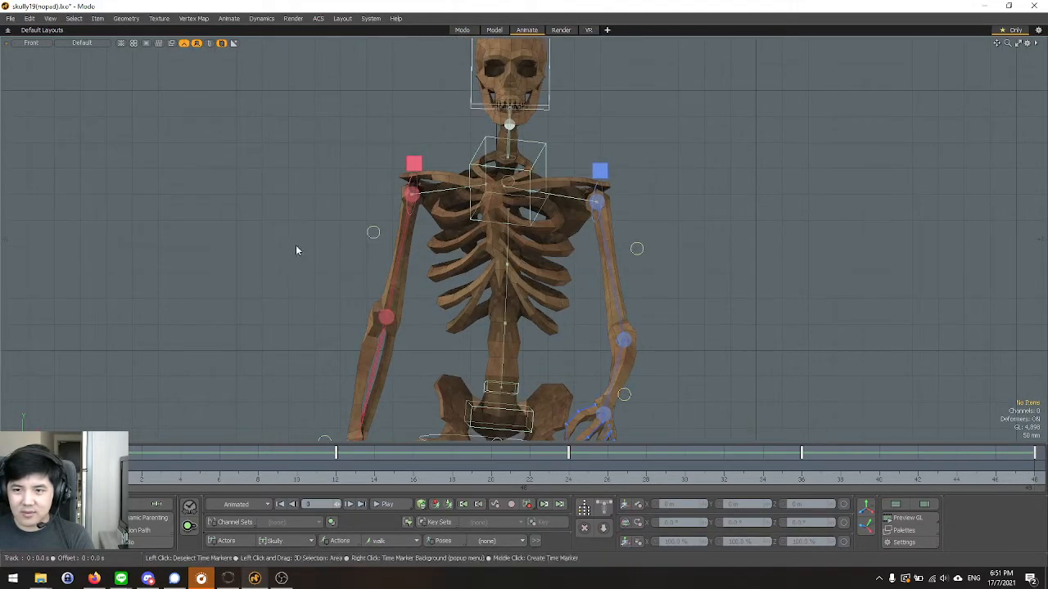
pyautogui.click(540, 157)
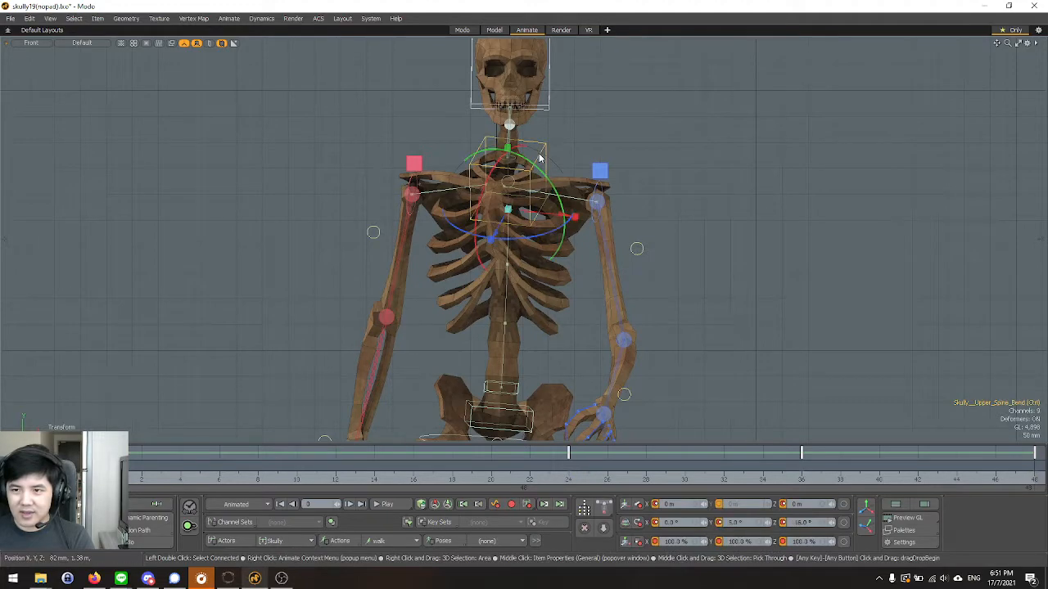
pyautogui.moveTo(546, 175)
pyautogui.mouseDown()
pyautogui.moveTo(519, 178)
pyautogui.moveTo(542, 176)
pyautogui.mouseUp()
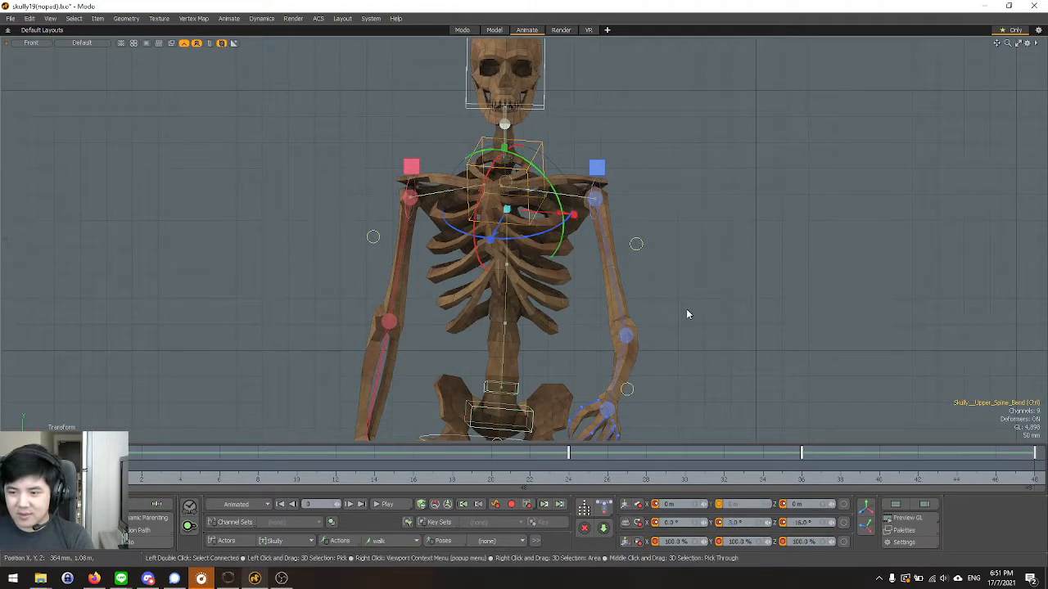
pyautogui.hotkey('ctrl', 'z')
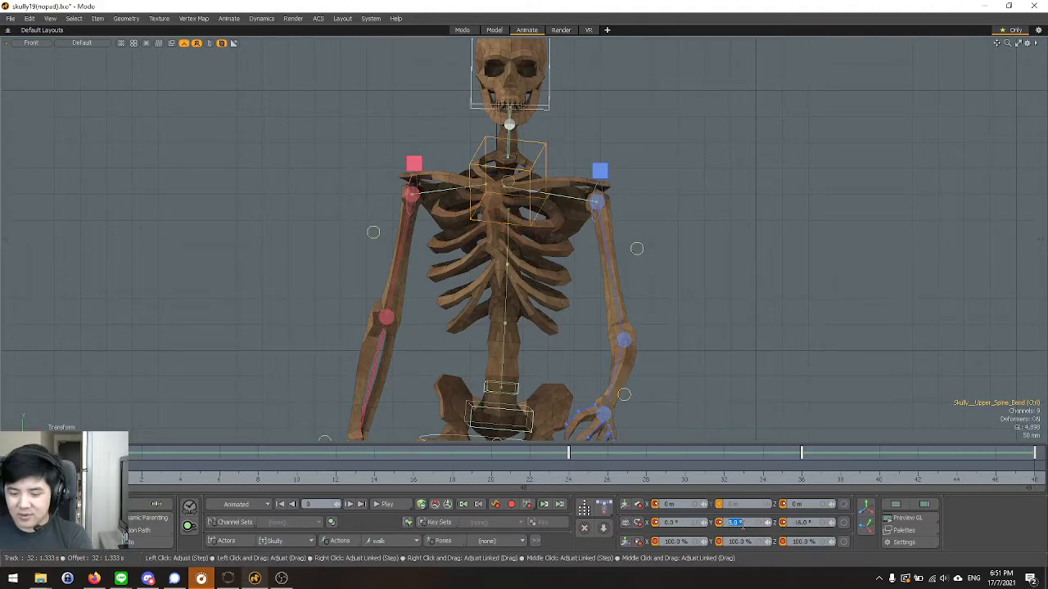
pyautogui.write('-5')
pyautogui.press('Return')
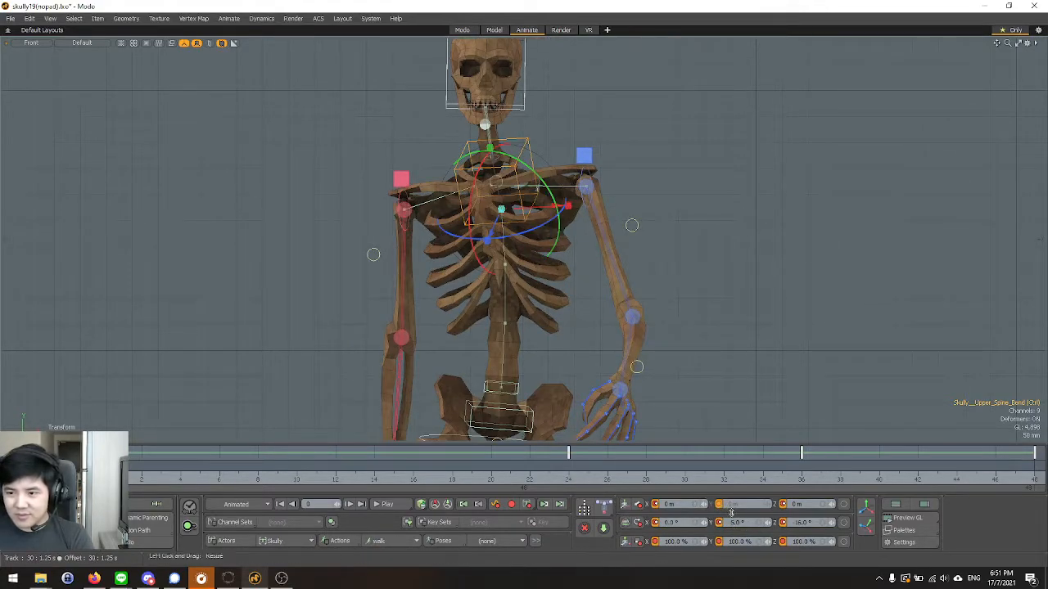
pyautogui.click(741, 523)
pyautogui.write('0')
pyautogui.press('Return')
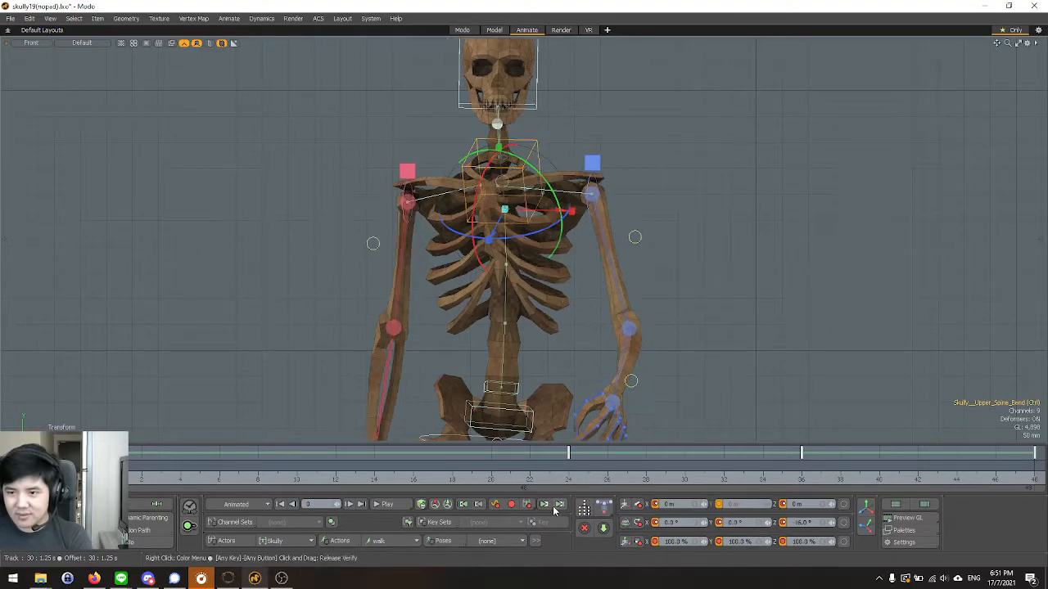
# Compare the upper spine bend control's pose and rotations at frames 24, 36 and 12.
pyautogui.click(573, 482)
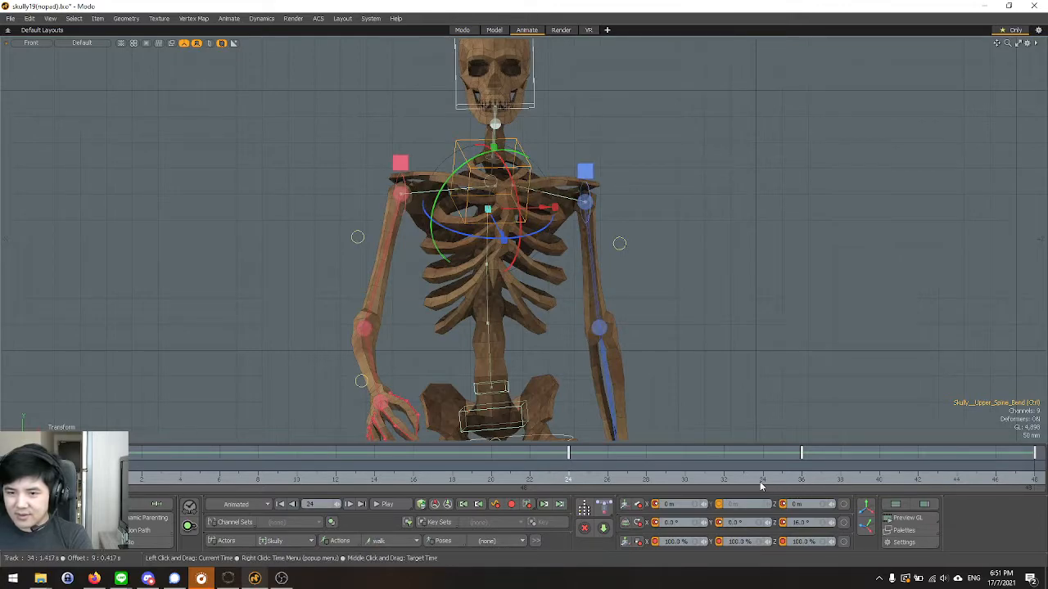
pyautogui.click(802, 481)
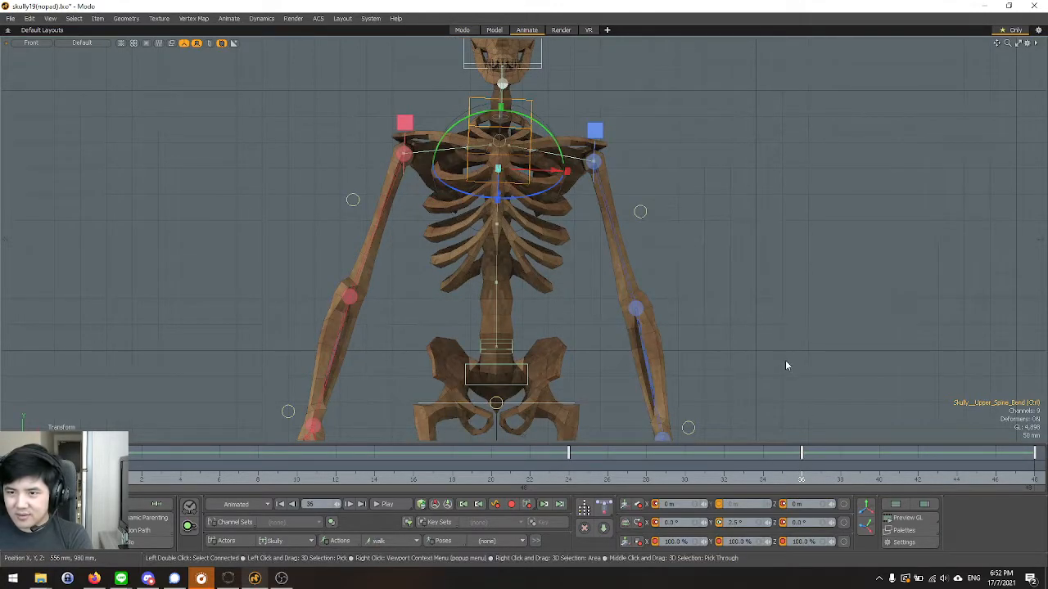
pyautogui.click(796, 419)
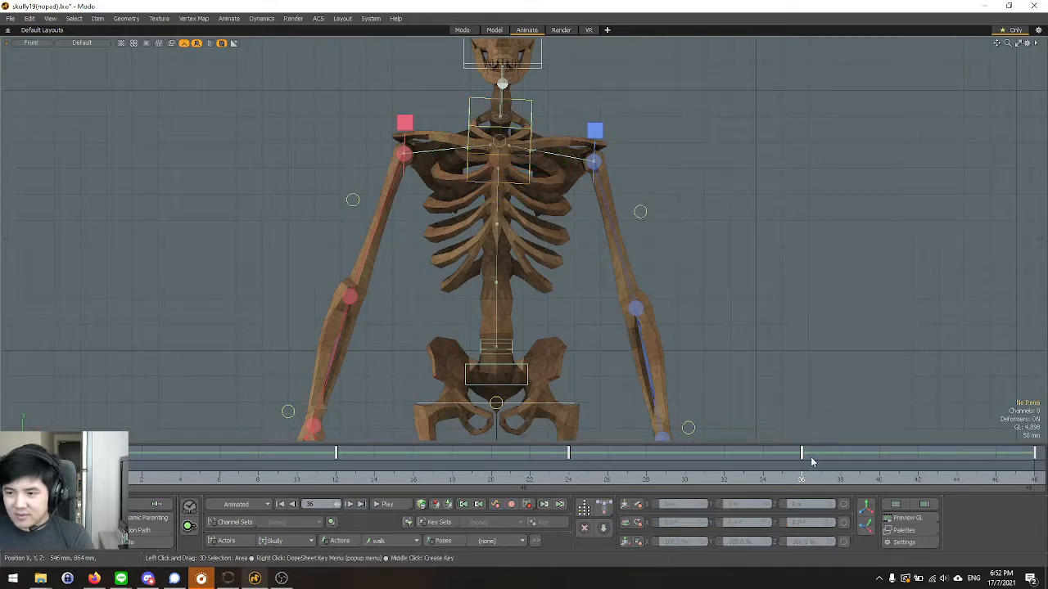
pyautogui.click(533, 118)
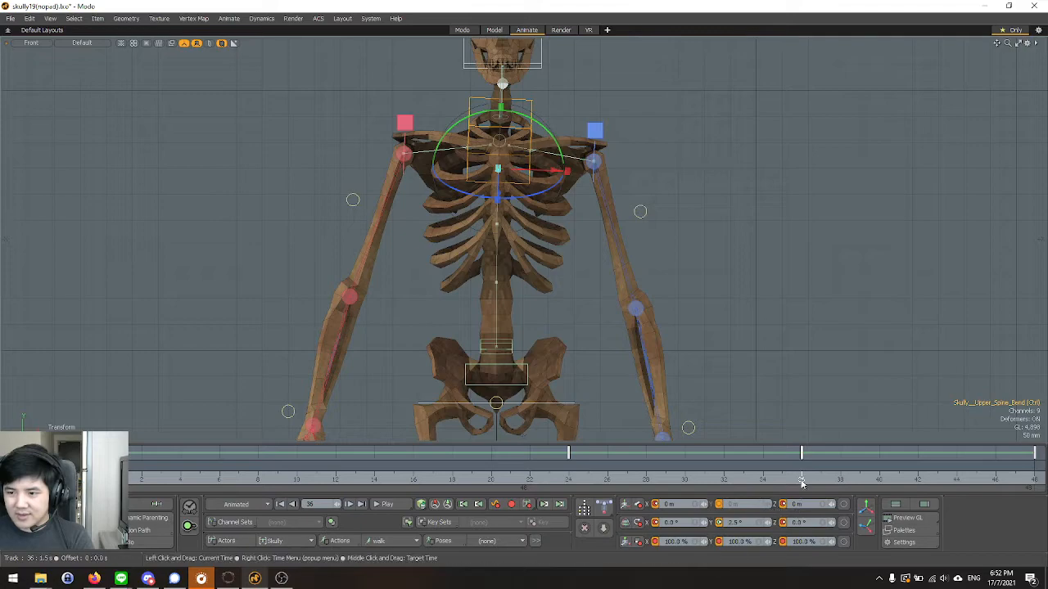
pyautogui.click(572, 481)
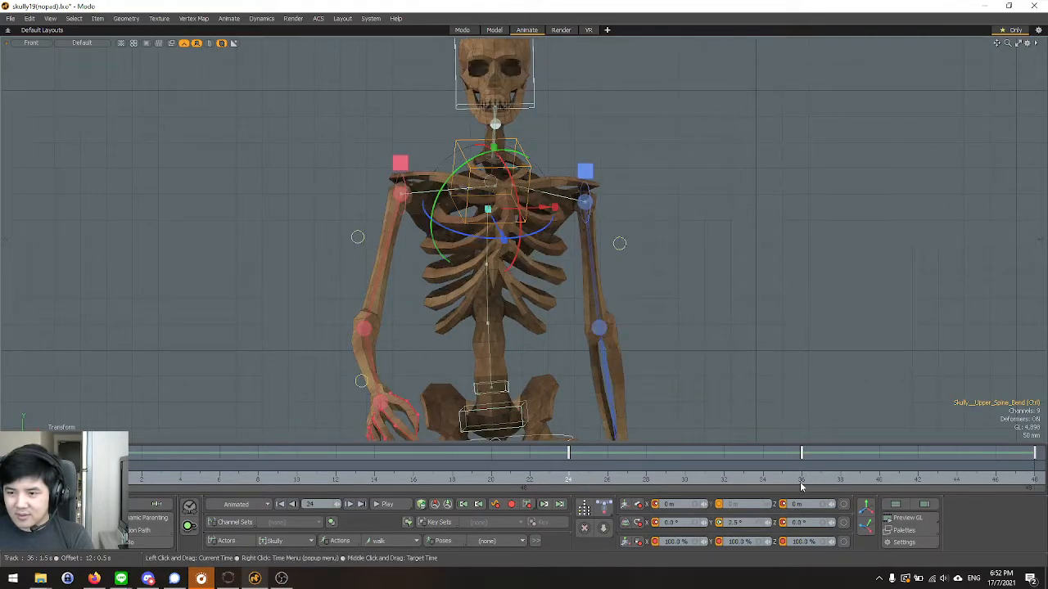
pyautogui.click(800, 485)
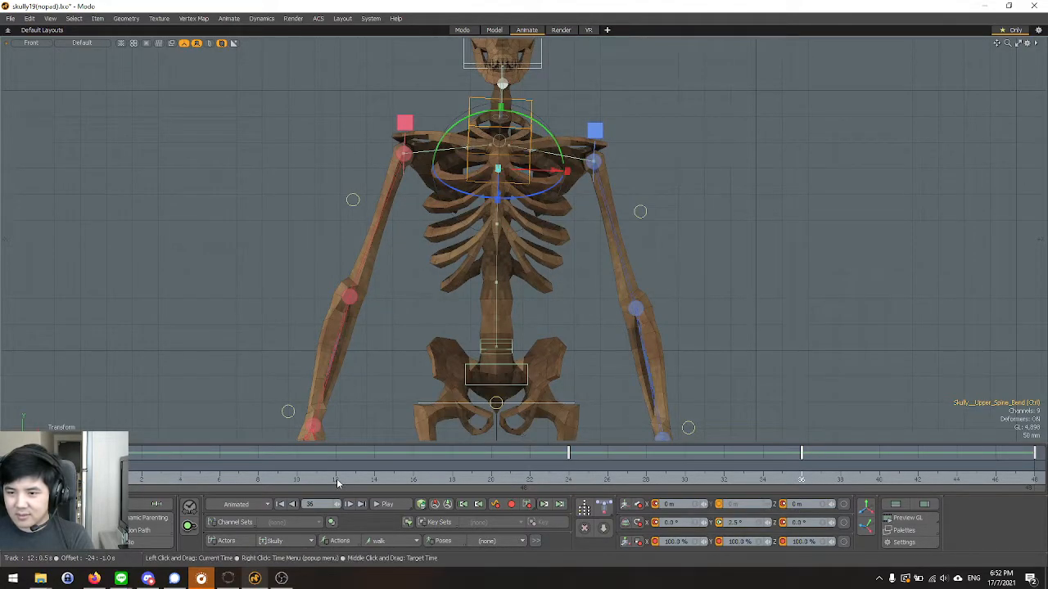
pyautogui.click(338, 480)
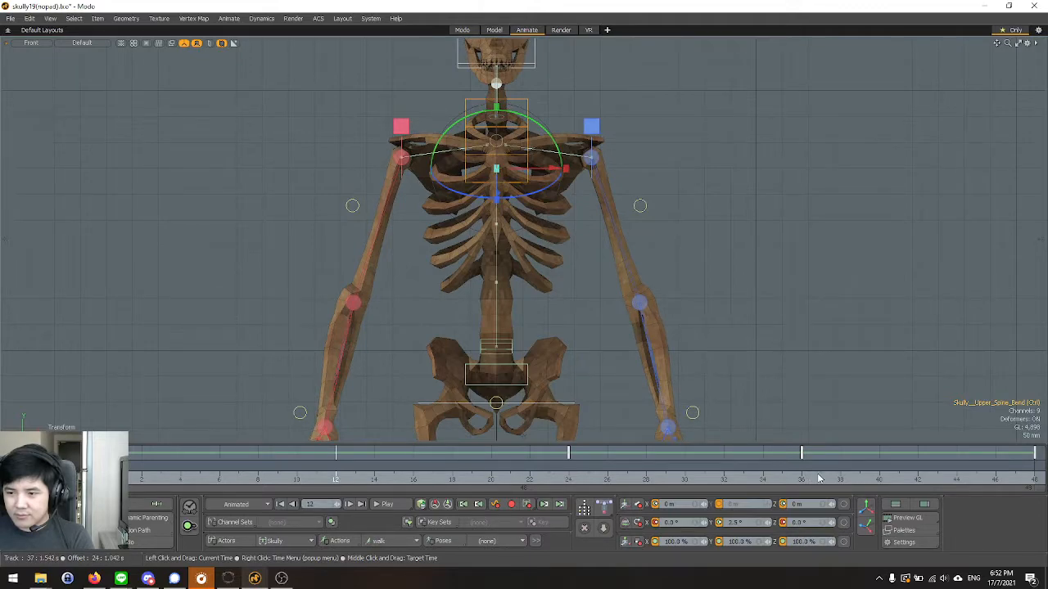
# Remove the upper spine bend control's key at frame 36.
pyautogui.click(801, 480)
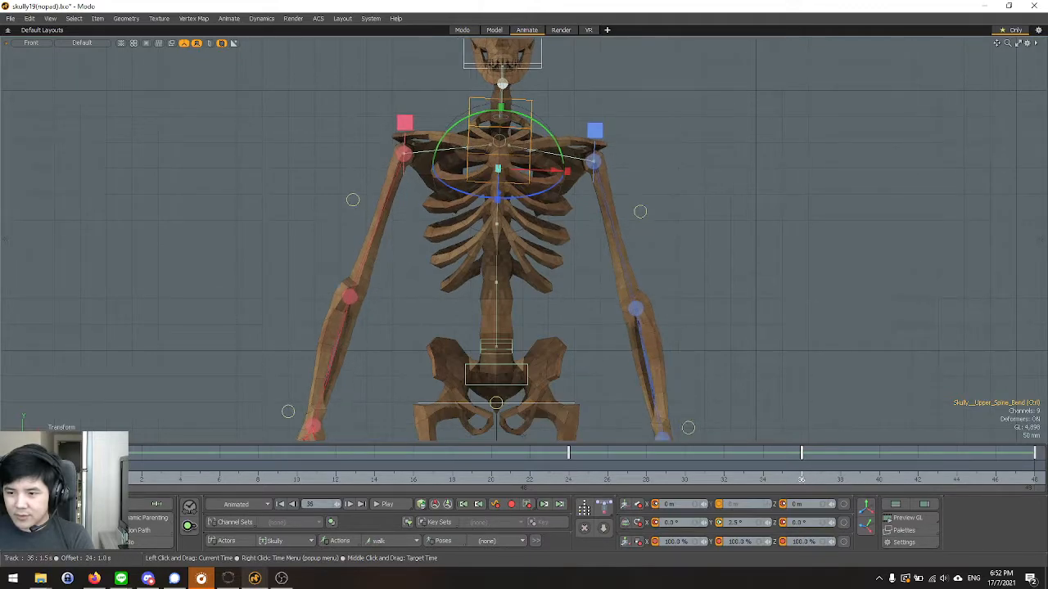
pyautogui.rightClick(655, 508)
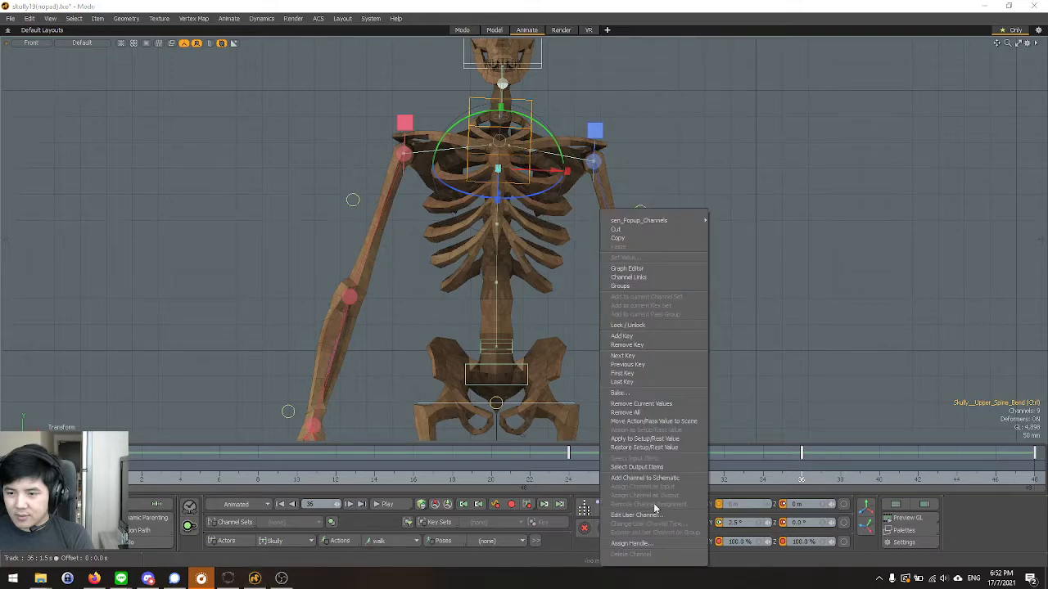
pyautogui.click(744, 328)
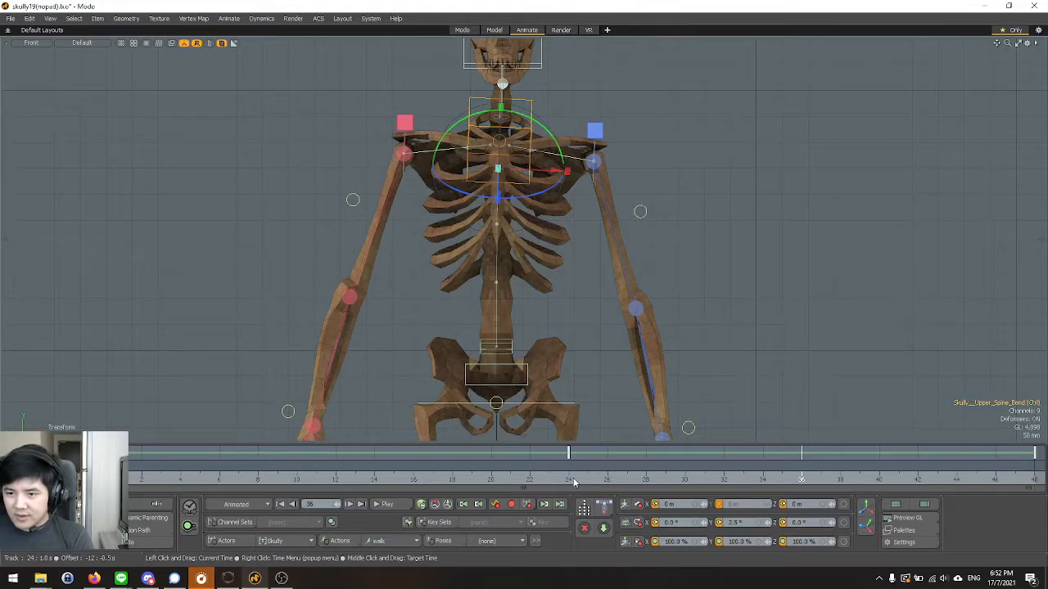
# Check the upper spine bend control at frames 24 and 48 and play back the walk cycle.
pyautogui.click(572, 483)
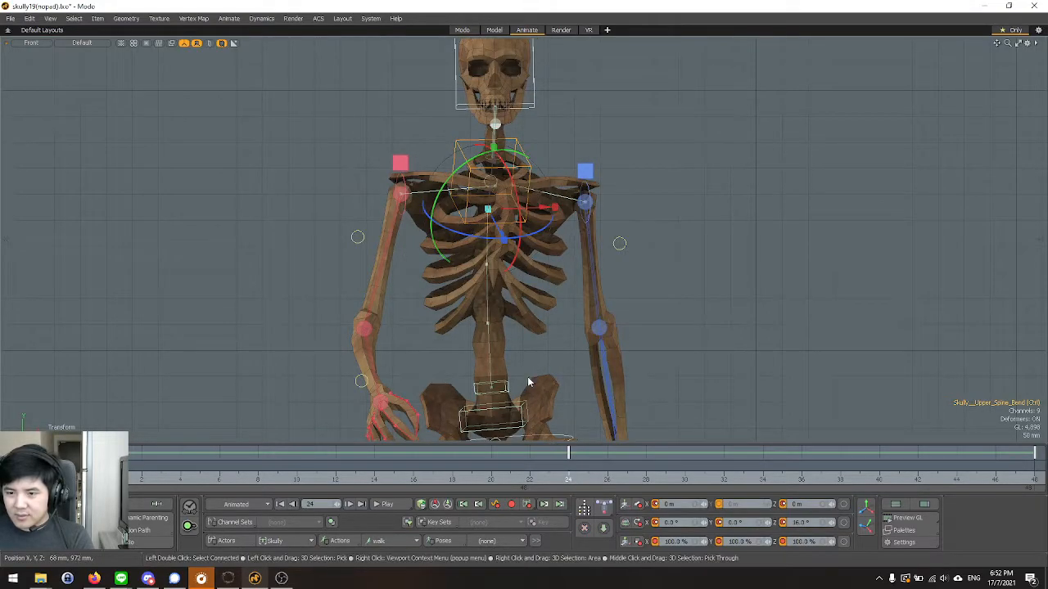
pyautogui.click(1033, 469)
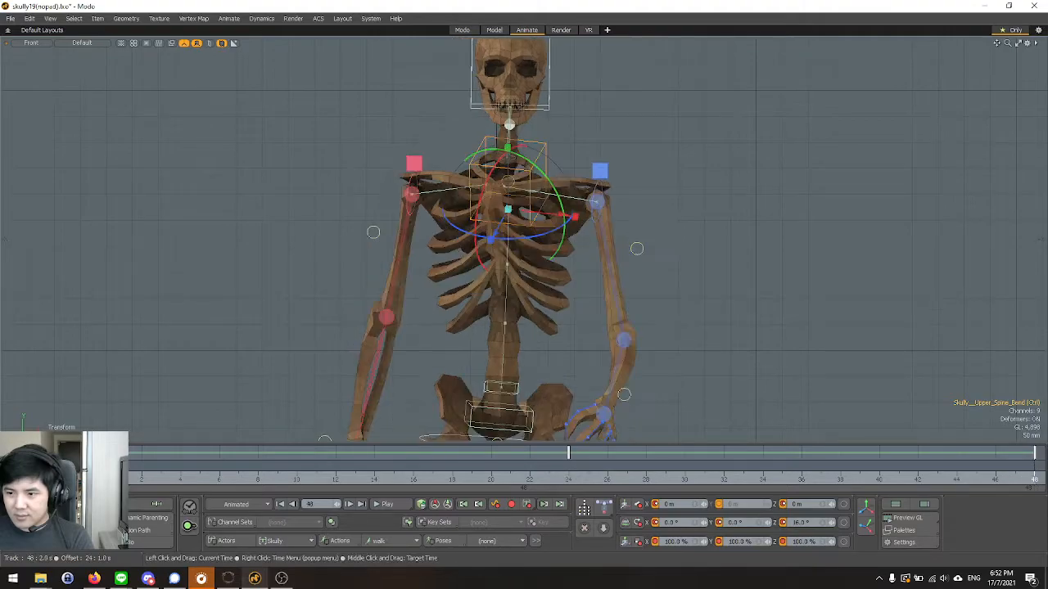
pyautogui.click(387, 504)
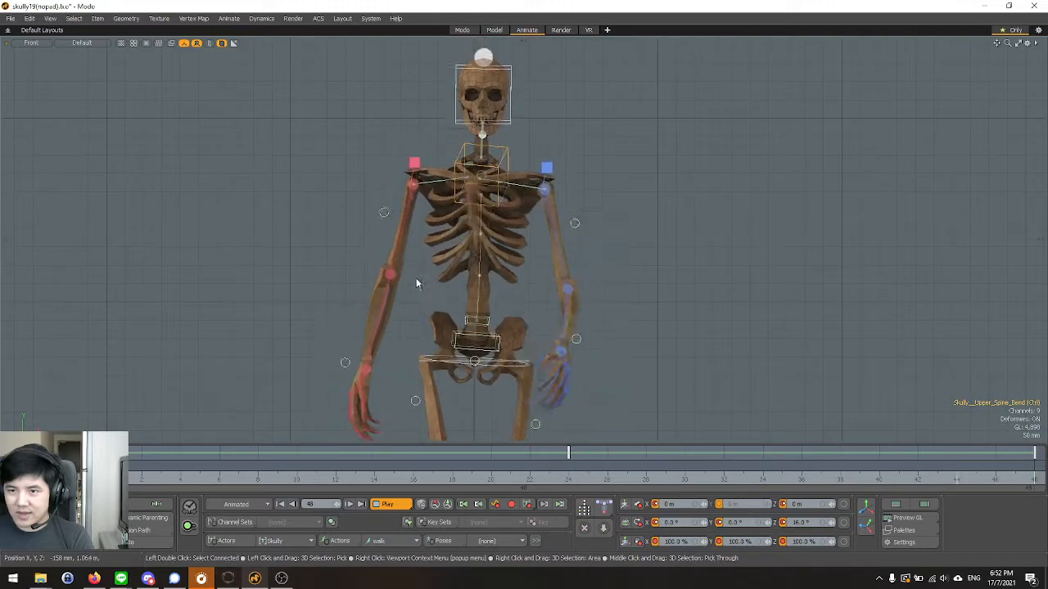
pyautogui.press('Escape')
pyautogui.press('e')
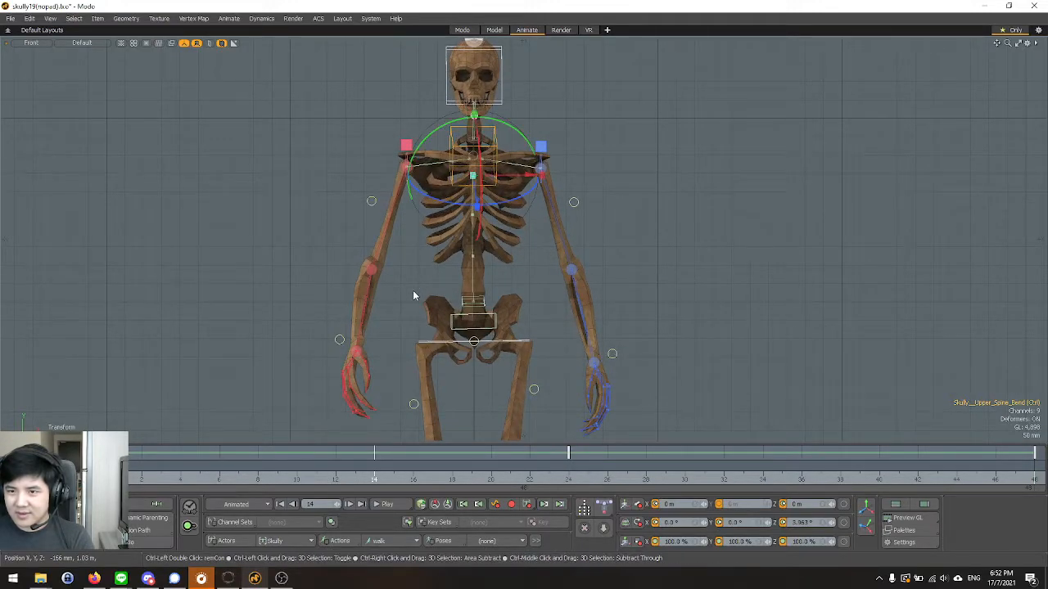
pyautogui.press('q')
# Key the upper spine bend control at frame 36 and review the walk cycle in playback.
pyautogui.hotkey('ctrl', 'Right')
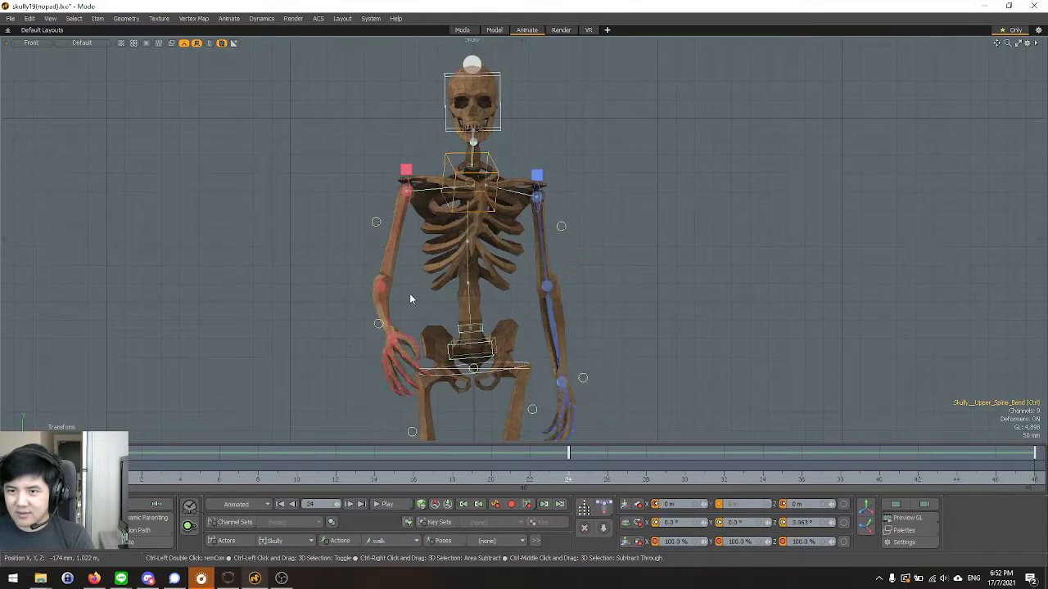
pyautogui.hotkey('ctrl', 'Right')
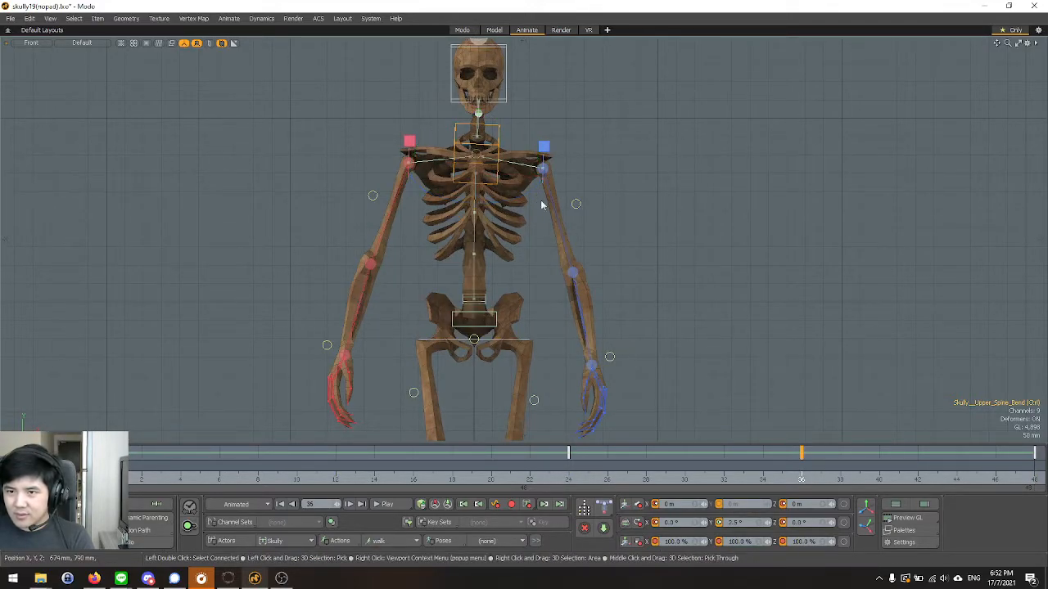
pyautogui.click(401, 505)
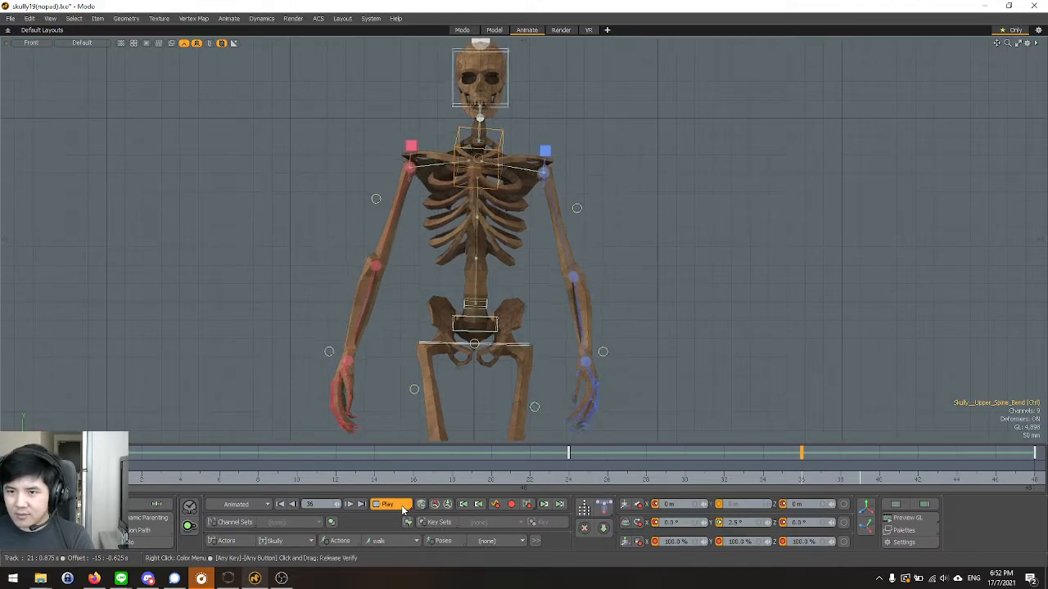
pyautogui.click(401, 505)
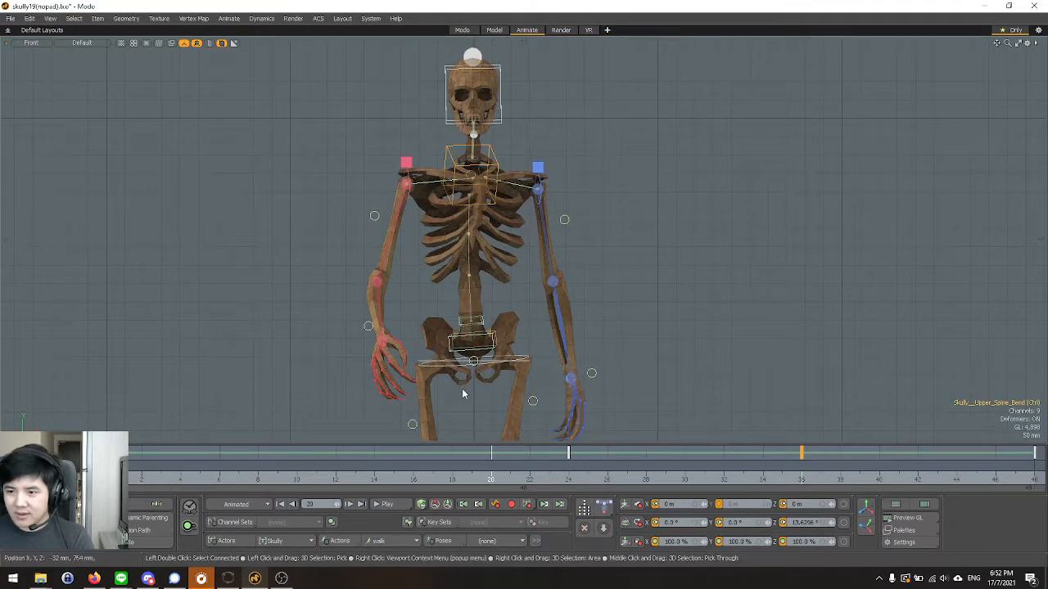
# Check the upper spine bend control's rotation at frame 24 and play back the walk cycle from the front.
pyautogui.press('e')
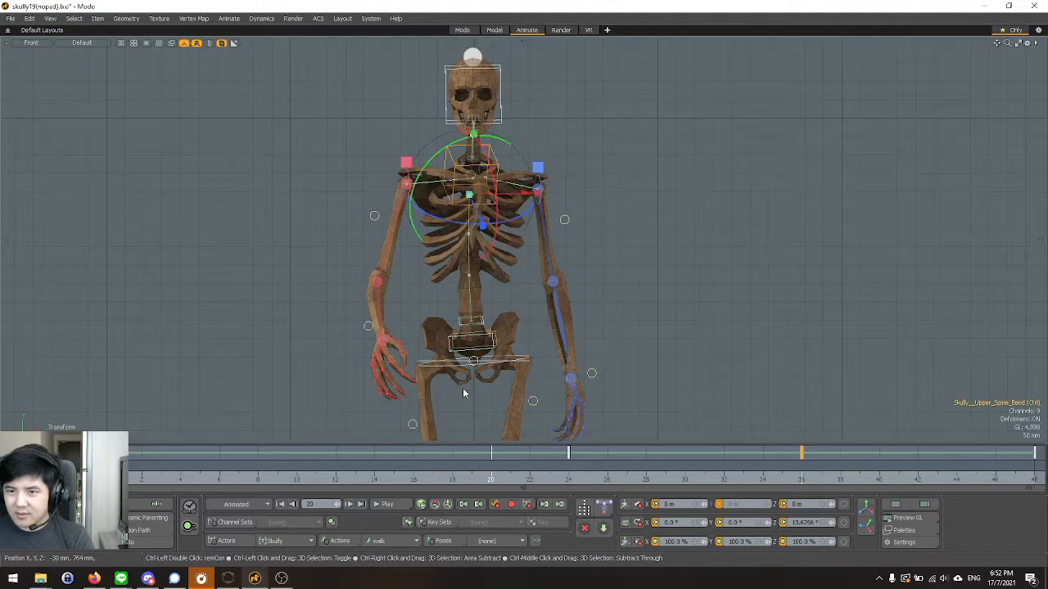
pyautogui.press('space')
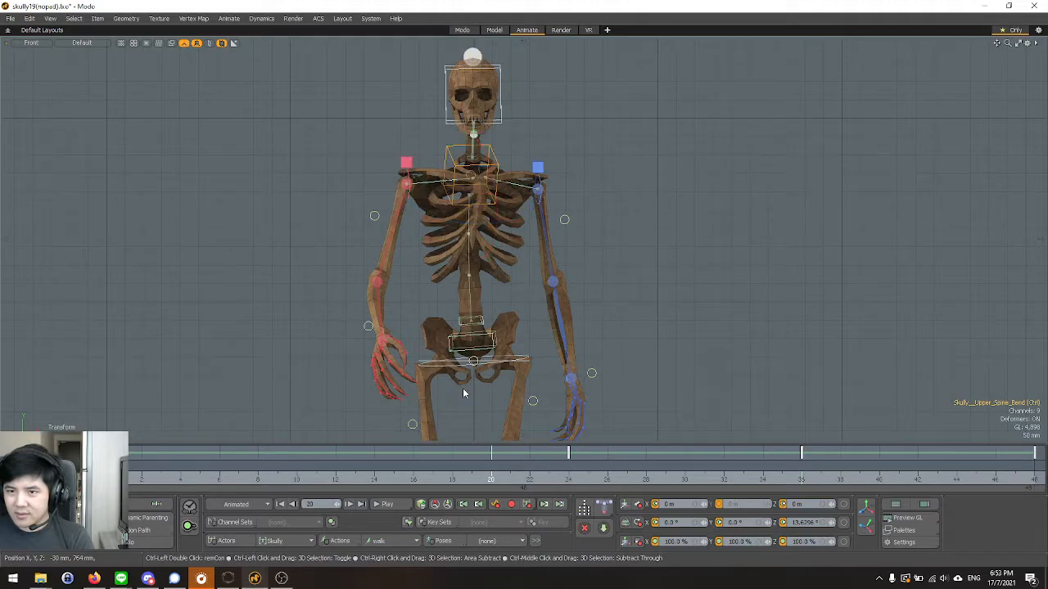
pyautogui.click(562, 479)
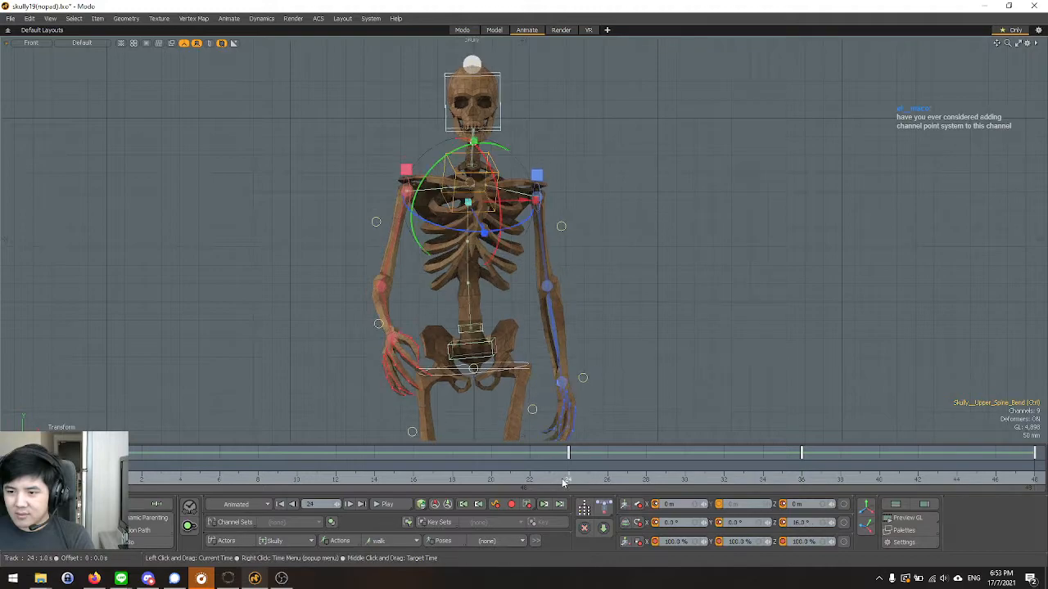
pyautogui.click(391, 504)
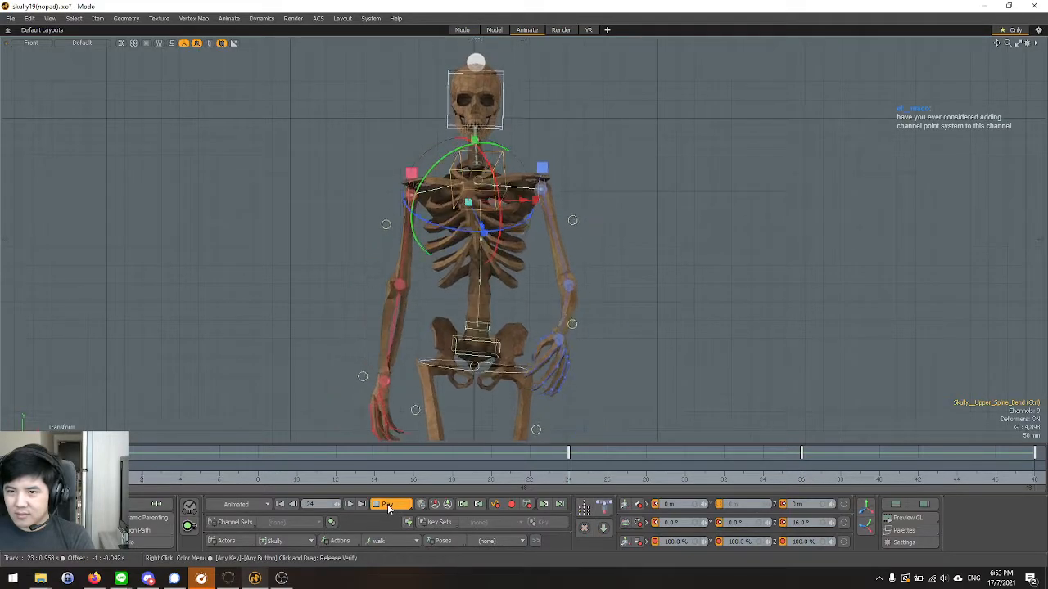
pyautogui.click(387, 505)
# Switch the viewport to a perspective view and step the walk cycle forward to frame 20.
pyautogui.scroll(-3, 458, 287)
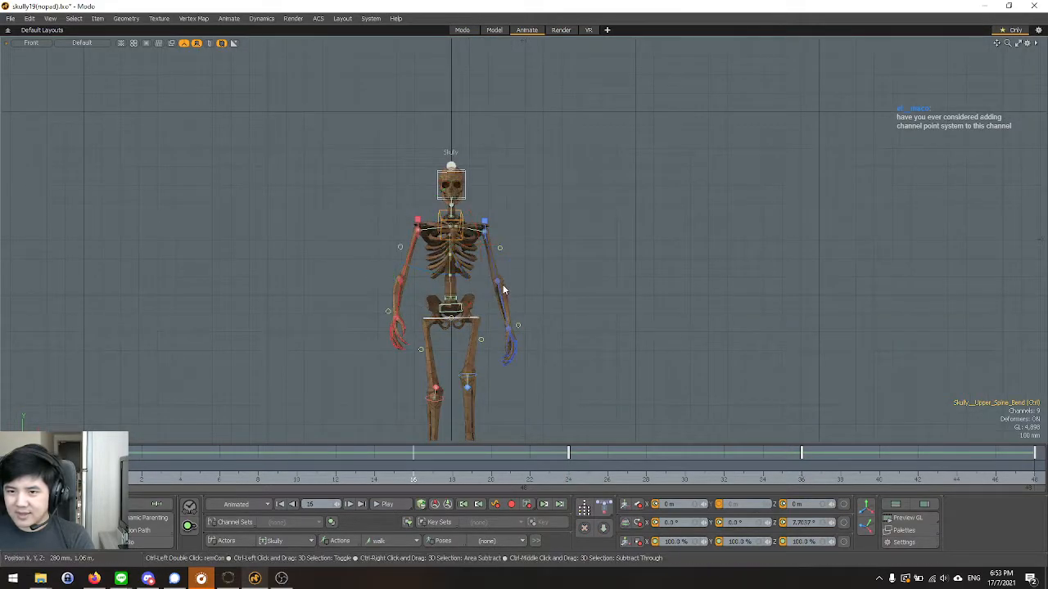
pyautogui.scroll(3, 503, 291)
pyautogui.hotkey('ctrl', 'space')
pyautogui.click(544, 257)
pyautogui.keyDown('alt'); pyautogui.moveTo(591, 352); pyautogui.dragTo(615, 399); pyautogui.keyUp('alt')
pyautogui.press('Right')
pyautogui.press('Right')
pyautogui.press('Right')
pyautogui.press('Right')
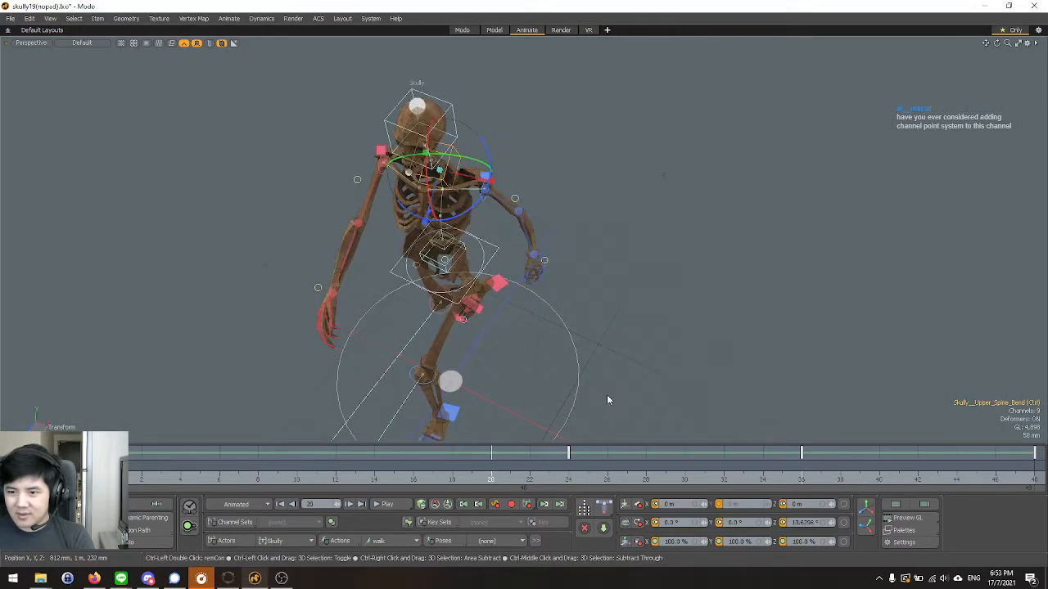
# Orbit to face the skeleton's front, go to frame 24 and play back the walk cycle in perspective.
pyautogui.hotkey('ctrl', 'Right')
pyautogui.hotkey('ctrl', 'Right')
pyautogui.keyDown('alt'); pyautogui.moveTo(564, 432); pyautogui.dragTo(601, 300); pyautogui.keyUp('alt')
pyautogui.click(569, 481)
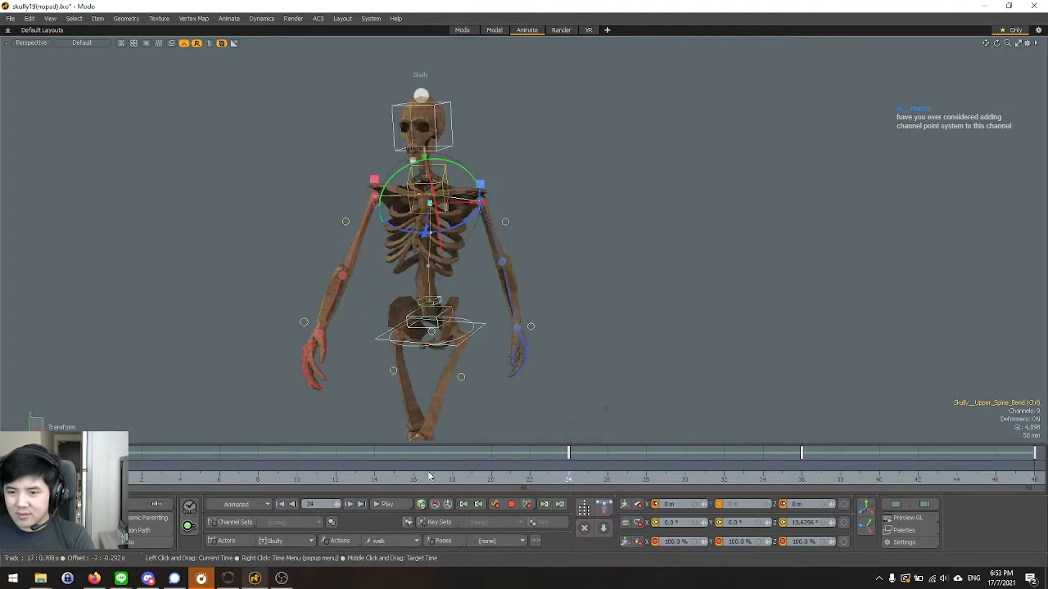
pyautogui.click(384, 505)
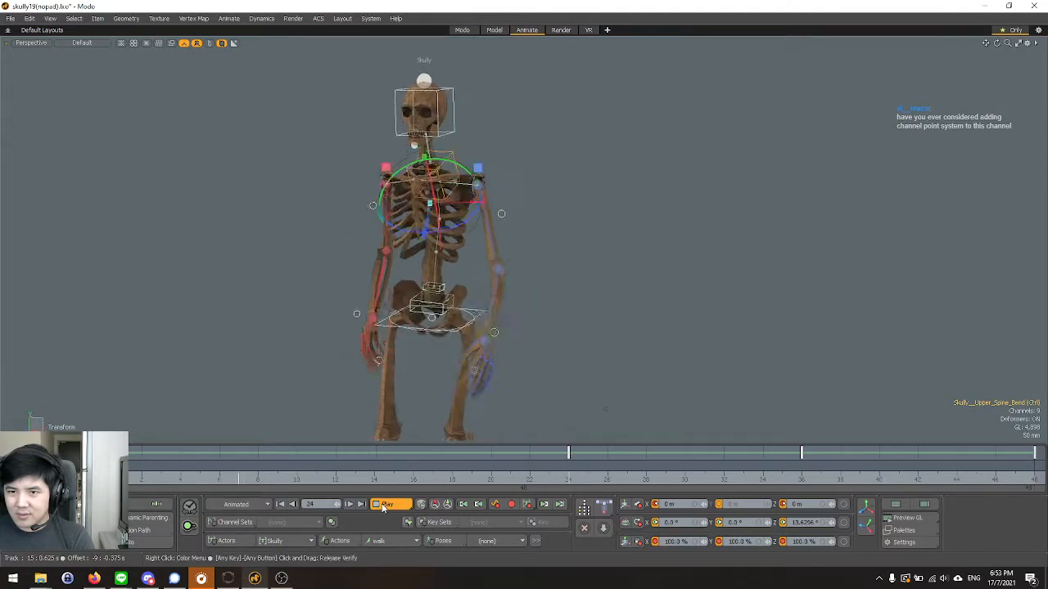
pyautogui.click(383, 506)
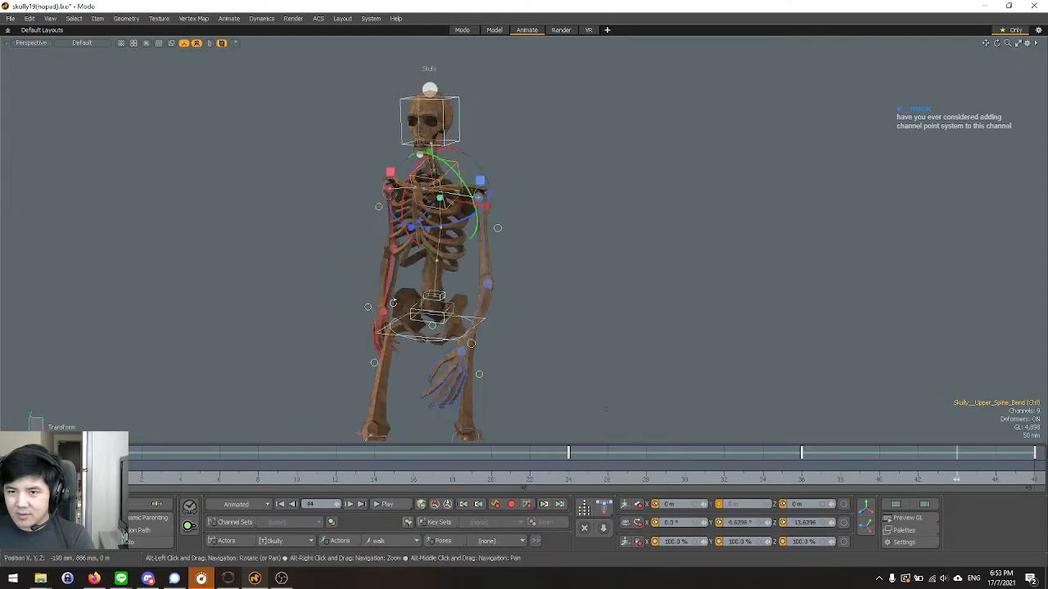
# Examine the skeleton's rib cage and shoulders up close at frame 44.
pyautogui.keyDown('alt'); pyautogui.moveTo(346, 237); pyautogui.dragTo(403, 223); pyautogui.keyUp('alt')
pyautogui.scroll(6, 402, 223)
pyautogui.moveTo(487, 279)
pyautogui.keyDown('alt'); pyautogui.mouseDown()
pyautogui.moveTo(419, 306)
pyautogui.moveTo(468, 299)
pyautogui.moveTo(468, 277)
pyautogui.mouseUp(); pyautogui.keyUp('alt')
pyautogui.press('space')
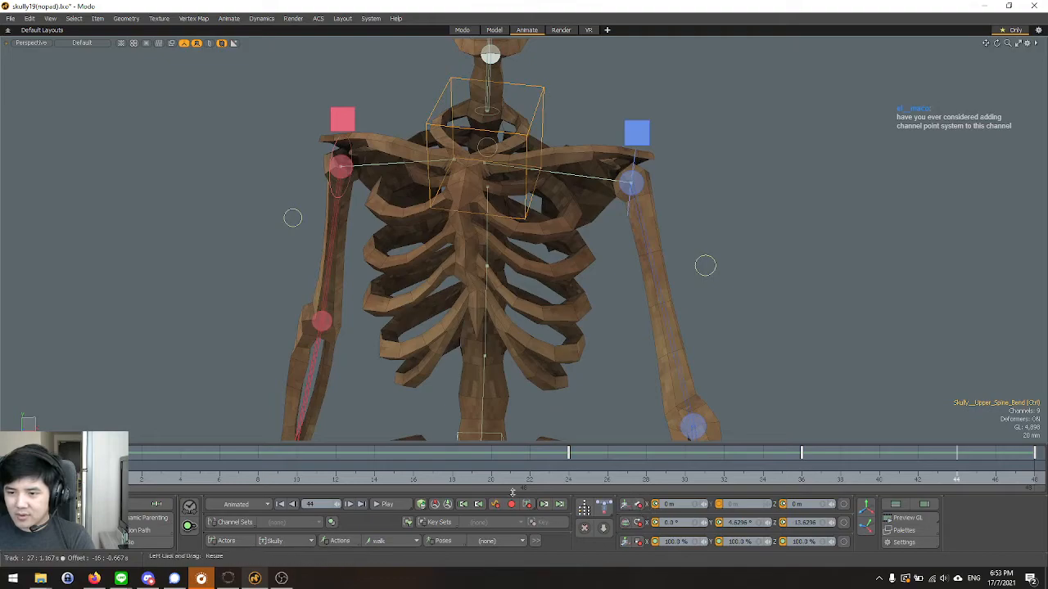
# Examine the rib cage and shoulder twist from several angles and distances at frame 36.
pyautogui.click(802, 474)
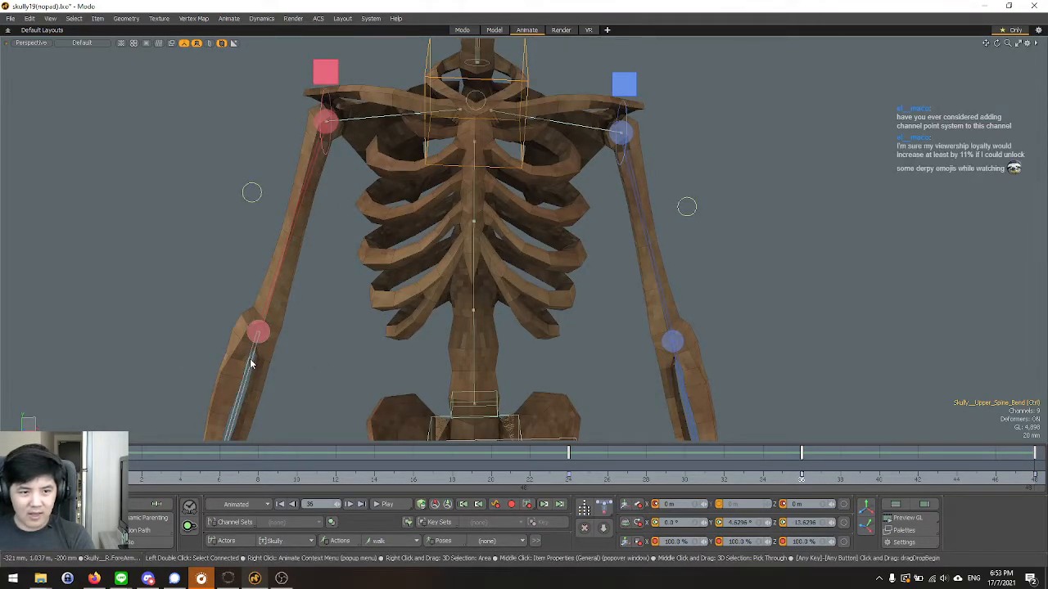
pyautogui.scroll(-3, 290, 323)
pyautogui.keyDown('alt'); pyautogui.moveTo(290, 322); pyautogui.dragTo(381, 322); pyautogui.keyUp('alt')
pyautogui.scroll(-3, 386, 296)
pyautogui.keyDown('alt'); pyautogui.moveTo(357, 281); pyautogui.dragTo(375, 306); pyautogui.keyUp('alt')
pyautogui.scroll(3, 386, 266)
pyautogui.keyDown('alt'); pyautogui.moveTo(432, 334); pyautogui.dragTo(517, 276); pyautogui.keyUp('alt')
pyautogui.scroll(3, 547, 234)
pyautogui.scroll(3, 543, 274)
pyautogui.keyDown('alt'); pyautogui.moveTo(603, 269); pyautogui.dragTo(676, 253); pyautogui.keyUp('alt')
pyautogui.scroll(-3, 337, 276)
pyautogui.scroll(3, 582, 238)
pyautogui.keyDown('alt'); pyautogui.moveTo(583, 235); pyautogui.dragTo(604, 275, button='middle'); pyautogui.keyUp('alt')
pyautogui.keyDown('alt'); pyautogui.moveTo(604, 275); pyautogui.dragTo(489, 268); pyautogui.keyUp('alt')
pyautogui.keyDown('alt'); pyautogui.moveTo(490, 269); pyautogui.dragTo(473, 318, button='middle'); pyautogui.keyUp('alt')
pyautogui.keyDown('alt'); pyautogui.moveTo(458, 307); pyautogui.dragTo(528, 293); pyautogui.keyUp('alt')
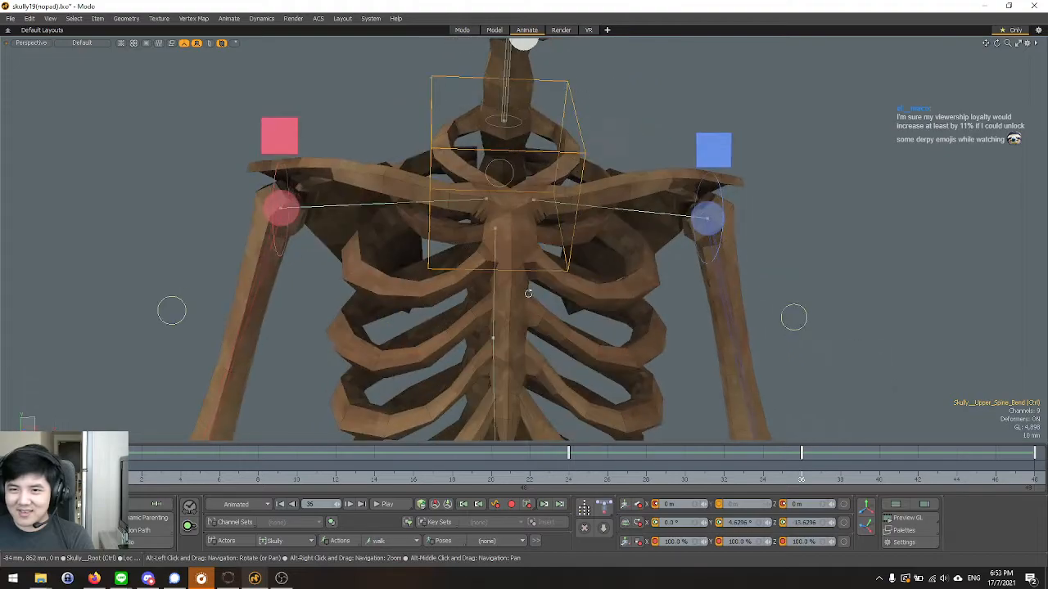
# Compare the upper torso's pose at frames 0, 24 and 36.
pyautogui.scroll(-3, 520, 290)
pyautogui.keyDown('alt'); pyautogui.moveTo(461, 264); pyautogui.dragTo(493, 344); pyautogui.keyUp('alt')
pyautogui.click(104, 465)
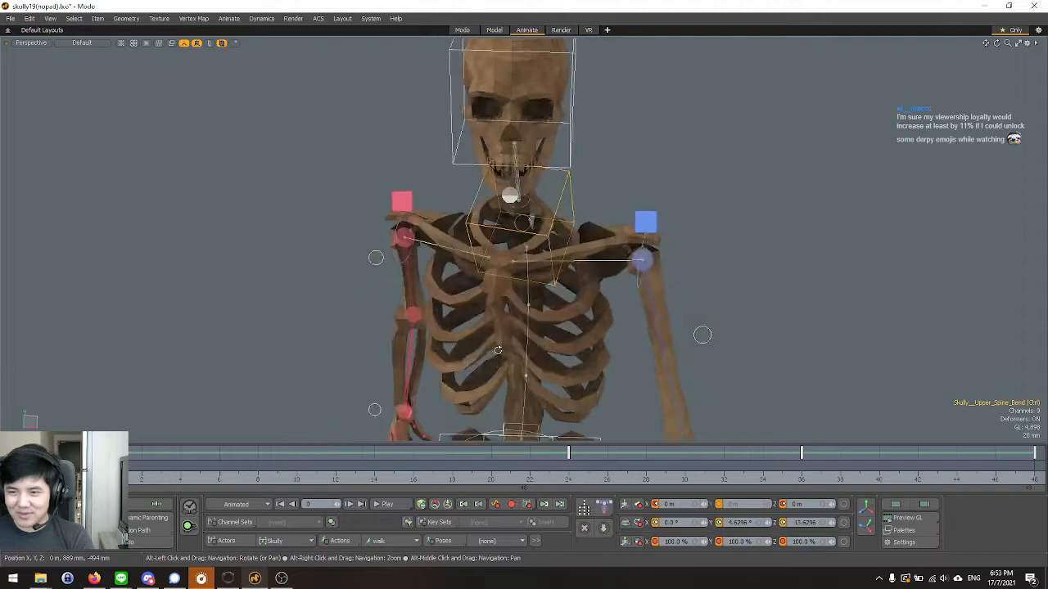
pyautogui.keyDown('alt'); pyautogui.moveTo(505, 382); pyautogui.dragTo(492, 299, button='middle'); pyautogui.keyUp('alt')
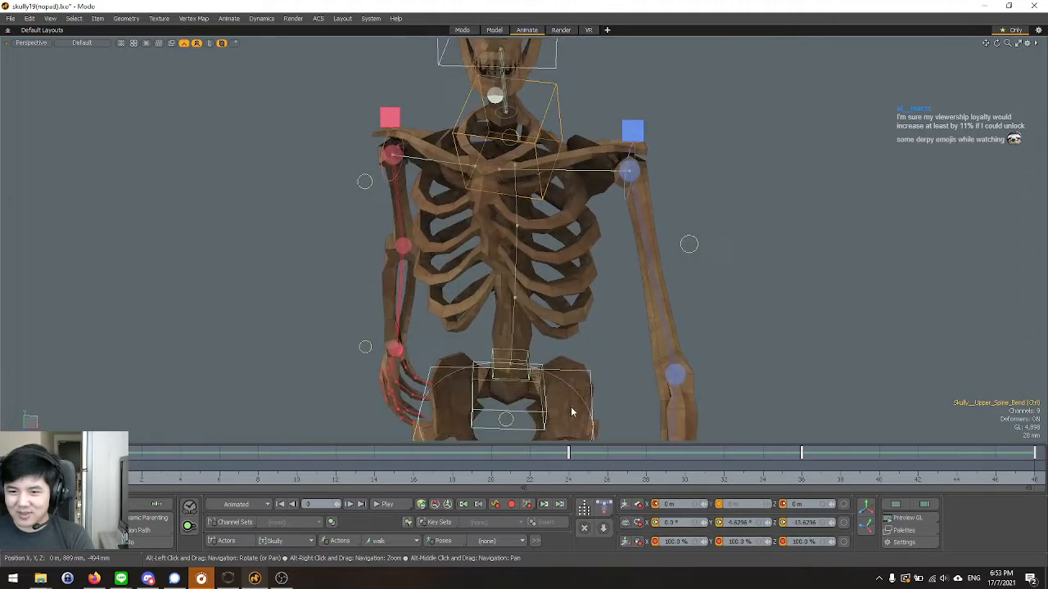
pyautogui.keyDown('alt'); pyautogui.moveTo(480, 326); pyautogui.dragTo(474, 304); pyautogui.keyUp('alt')
pyautogui.click(566, 481)
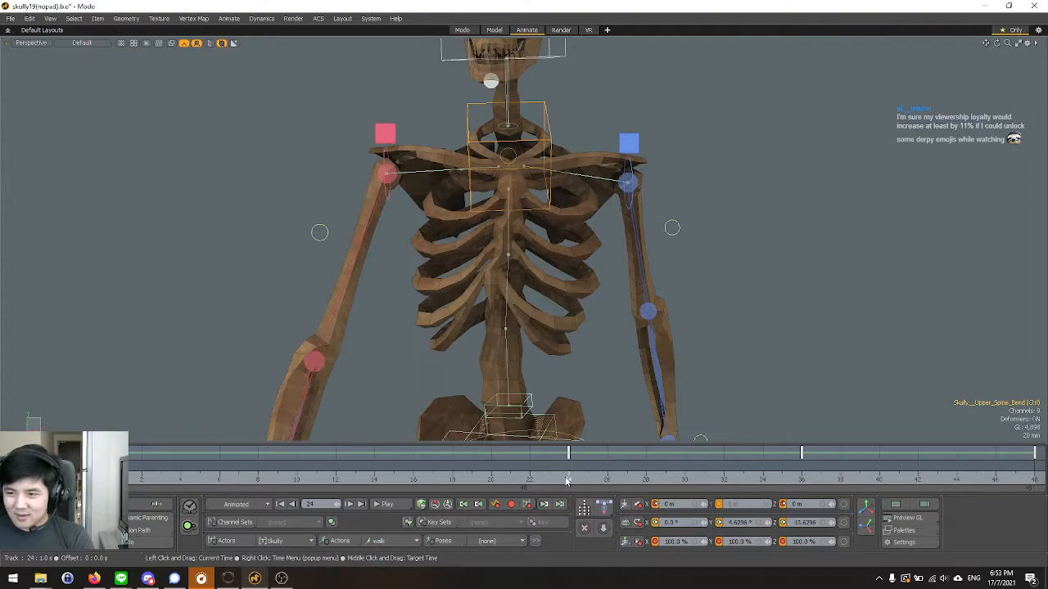
pyautogui.click(801, 480)
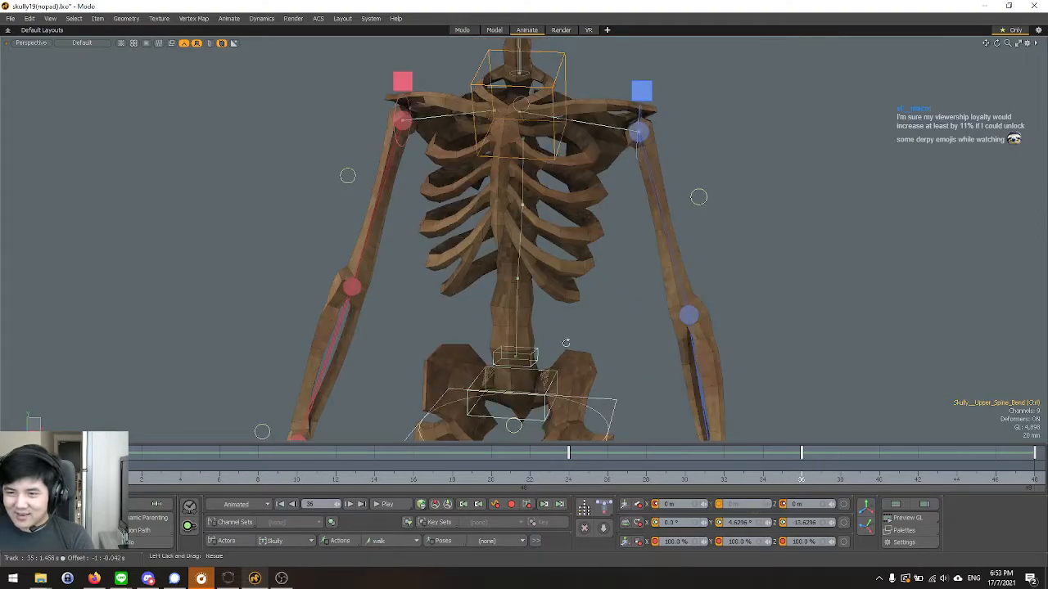
pyautogui.keyDown('alt'); pyautogui.moveTo(566, 343); pyautogui.dragTo(565, 355); pyautogui.keyUp('alt')
pyautogui.scroll(-2, 565, 355)
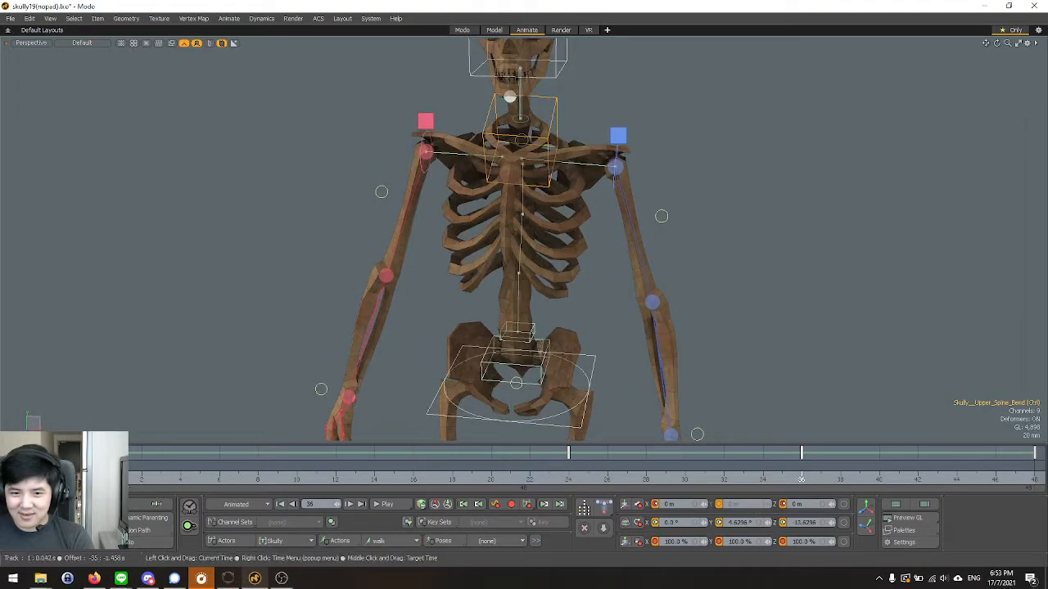
# Examine the rib cage from several angles at frame 0, and check the upper spine bend control's channels at frame 24.
pyautogui.click(103, 480)
pyautogui.keyDown('alt'); pyautogui.moveTo(457, 329); pyautogui.dragTo(297, 166); pyautogui.keyUp('alt')
pyautogui.scroll(-4, 461, 329)
pyautogui.scroll(3, 503, 348)
pyautogui.keyDown('alt'); pyautogui.moveTo(393, 123); pyautogui.dragTo(506, 261); pyautogui.keyUp('alt')
pyautogui.scroll(5, 505, 261)
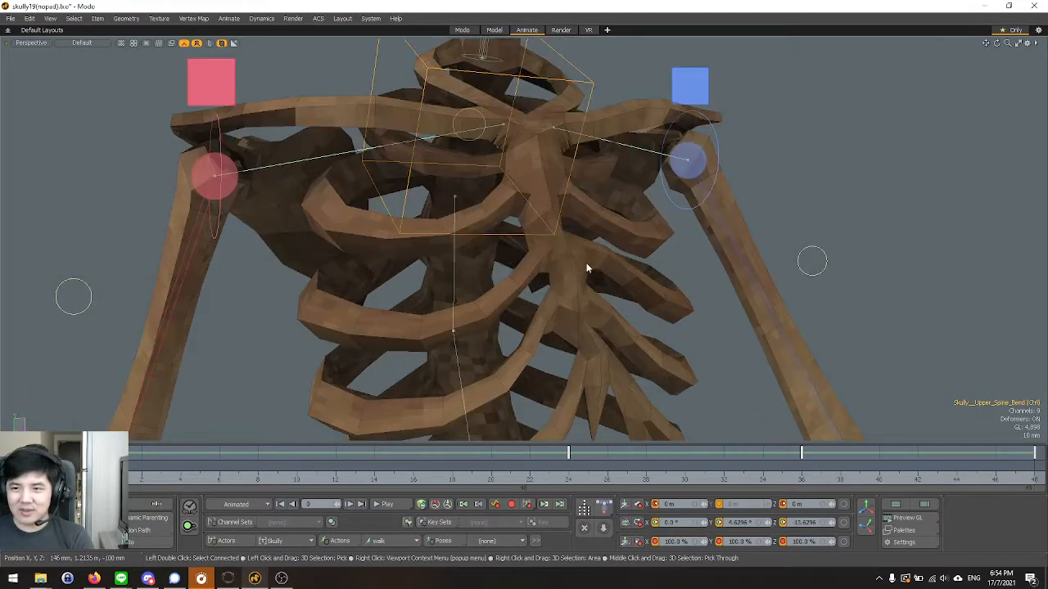
pyautogui.scroll(-5, 576, 278)
pyautogui.keyDown('alt'); pyautogui.moveTo(578, 297); pyautogui.dragTo(541, 286); pyautogui.keyUp('alt')
pyautogui.scroll(2, 529, 318)
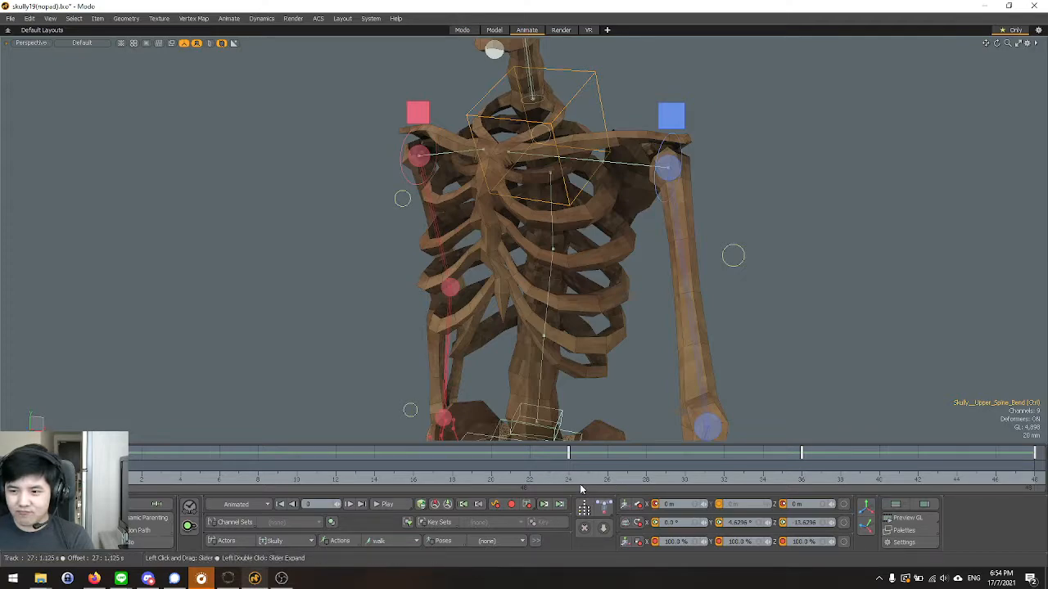
pyautogui.click(573, 483)
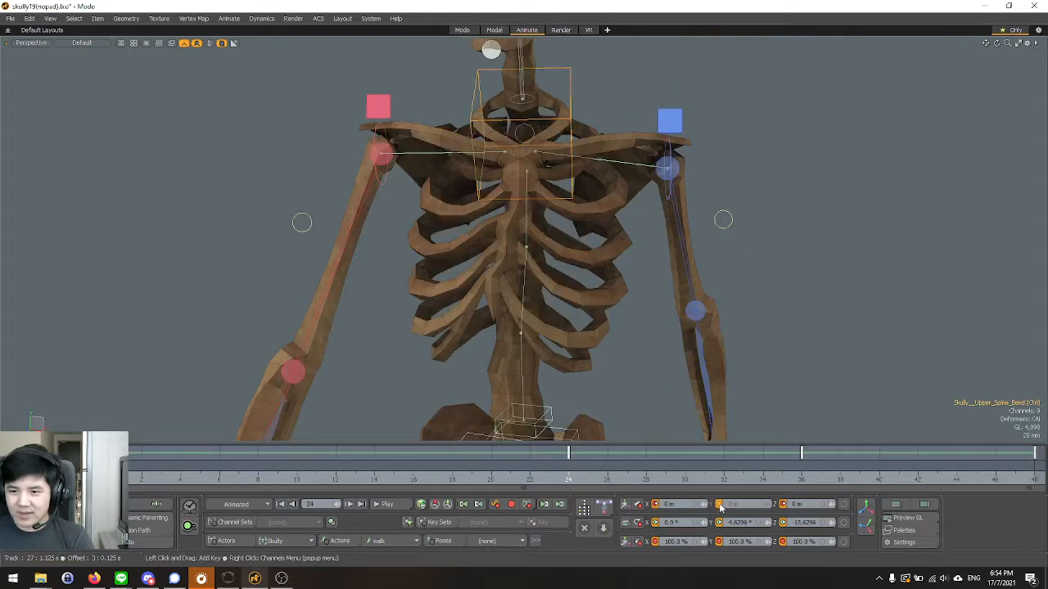
pyautogui.moveTo(720, 508)
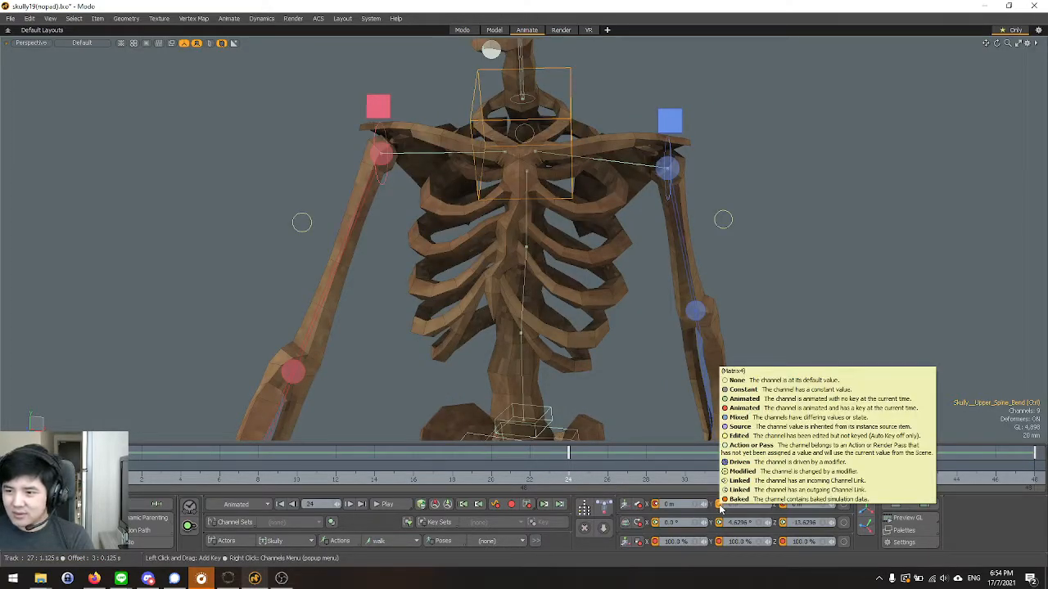
# Undo the recent upper spine bend edits back to before its key at frame 12 was removed.
pyautogui.press('space')
pyautogui.hotkey('ctrl', 'z')
pyautogui.hotkey('ctrl', 'z')
pyautogui.hotkey('ctrl', 'z')
pyautogui.hotkey('ctrl', 'z')
pyautogui.hotkey('ctrl', 'z')
pyautogui.hotkey('ctrl', 'z')
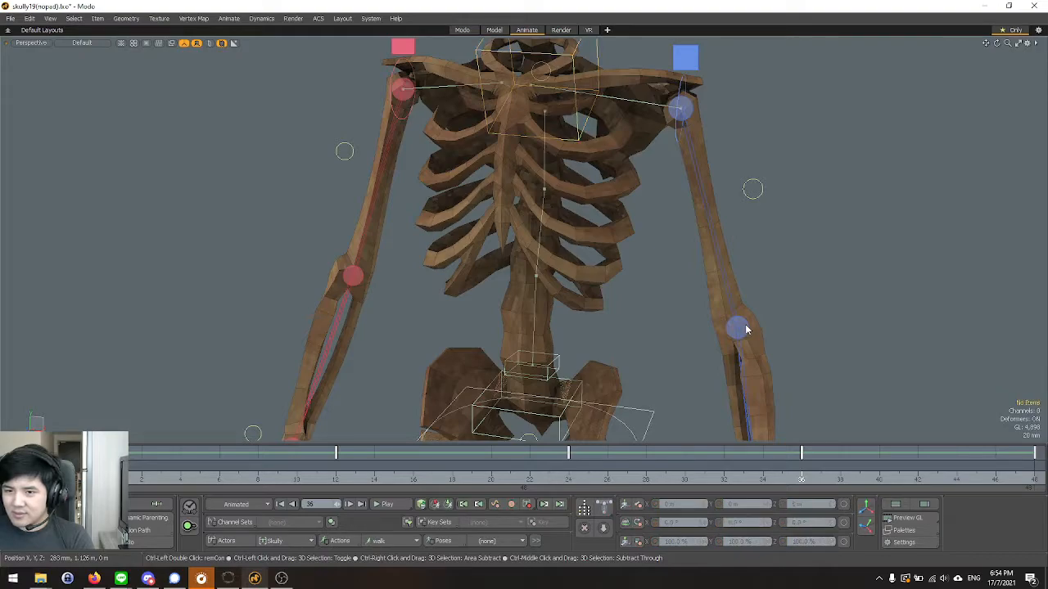
pyautogui.scroll(-5, 567, 265)
pyautogui.hotkey('ctrl', 'z')
pyautogui.hotkey('ctrl', 'z')
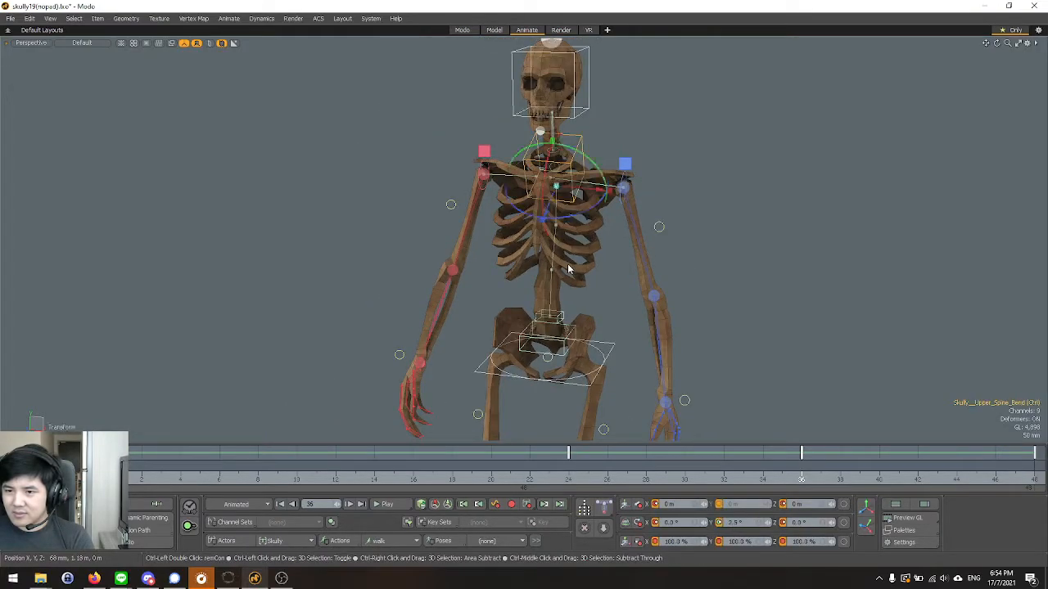
pyautogui.hotkey('ctrl', 'z')
pyautogui.hotkey('ctrl', 'z')
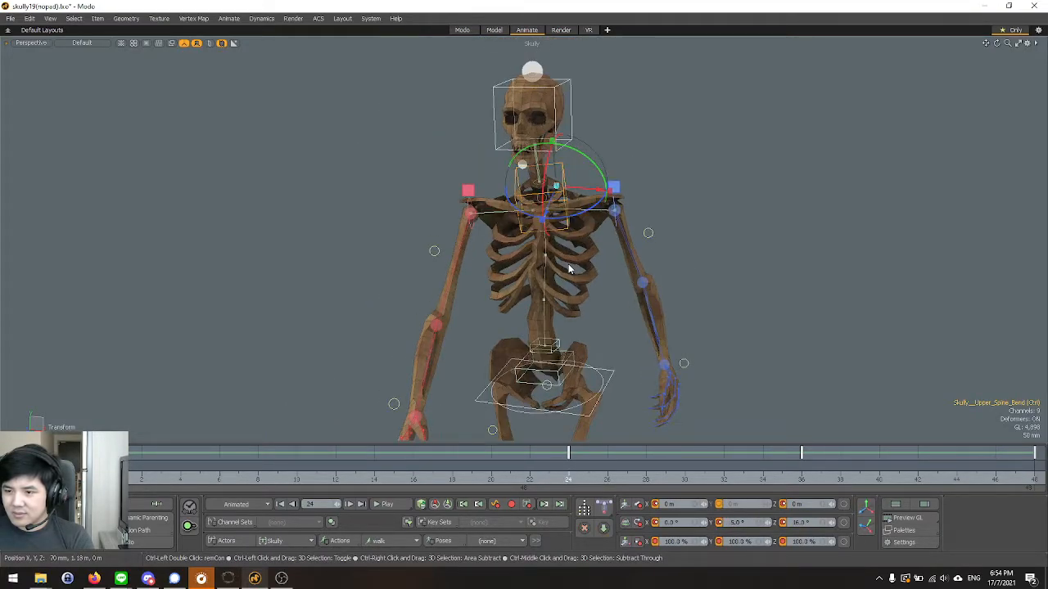
pyautogui.hotkey('ctrl', 'z')
pyautogui.hotkey('ctrl', 'z')
pyautogui.hotkey('ctrl', 'z')
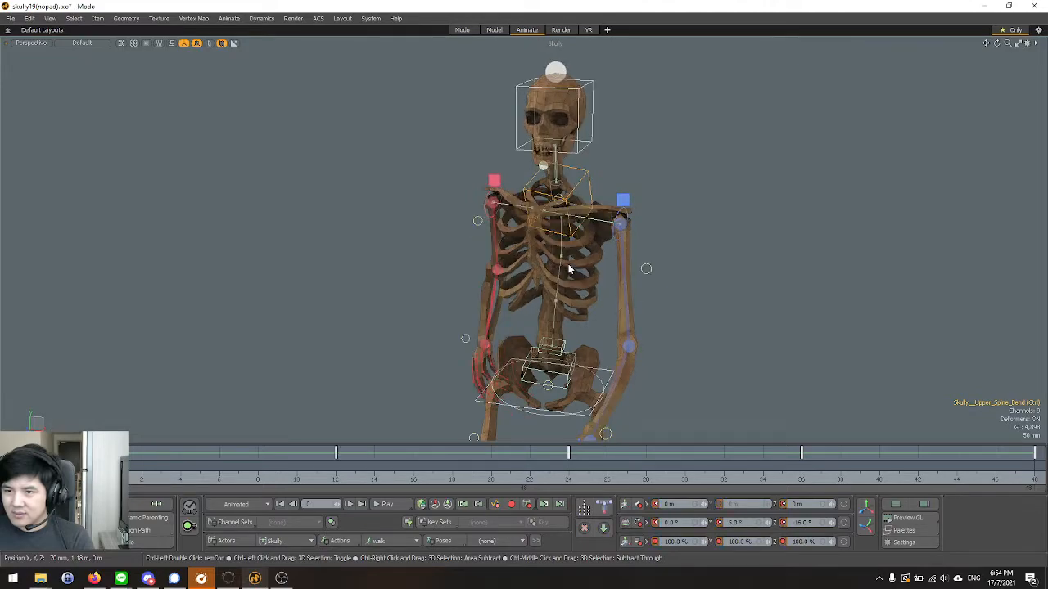
# Play back the walk cycle and review it from full-body and closer perspective views.
pyautogui.click(386, 504)
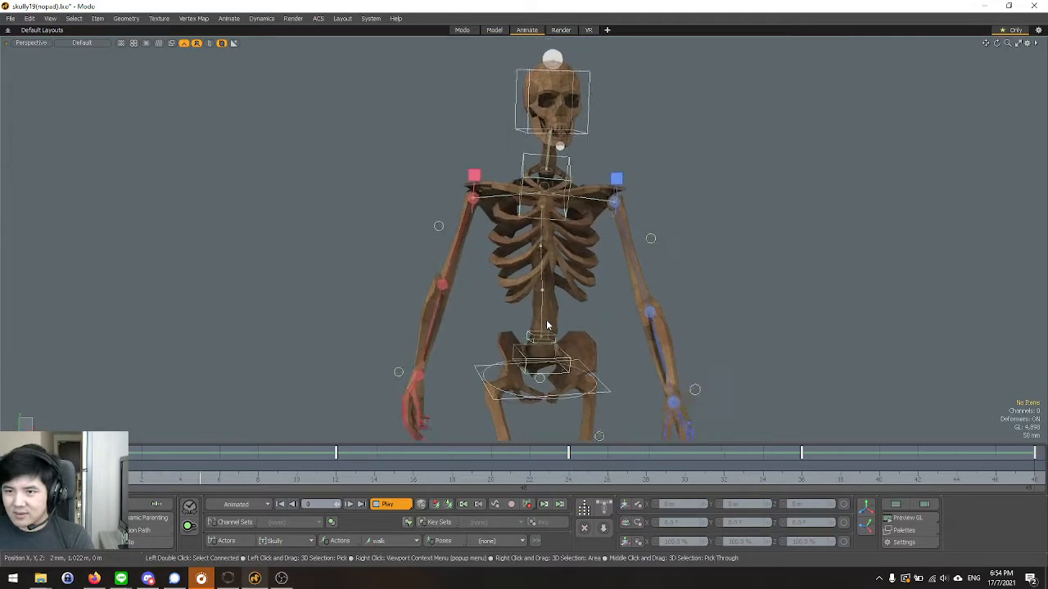
pyautogui.scroll(-4, 412, 222)
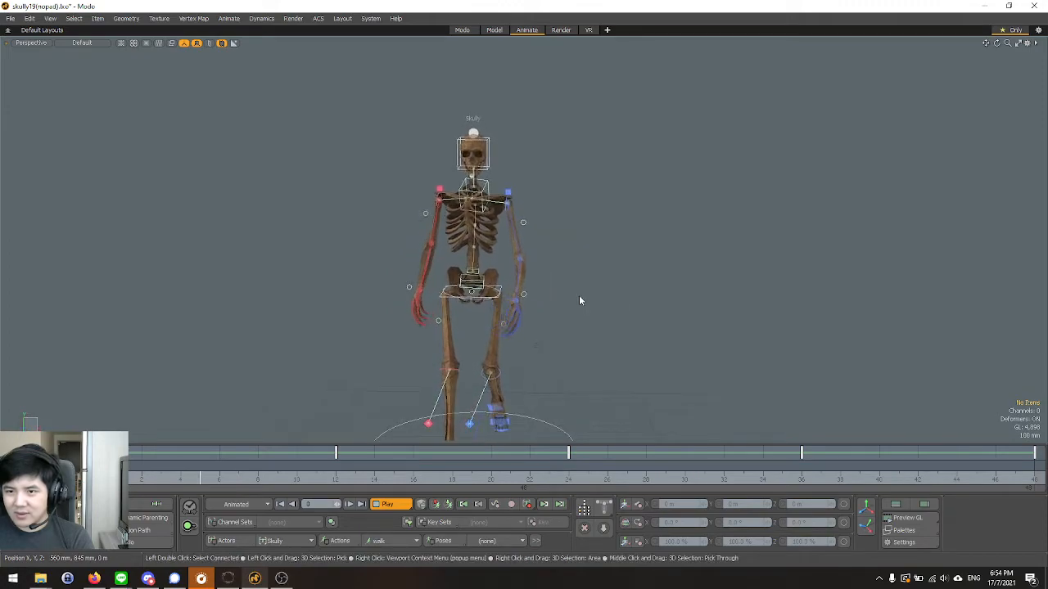
pyautogui.scroll(6, 526, 276)
pyautogui.keyDown('alt'); pyautogui.moveTo(604, 290); pyautogui.dragTo(532, 310); pyautogui.keyUp('alt')
pyautogui.press('Up')
# Scrub the walk cycle from frame 12 to 19 to inspect the rib cage, and return to frame 0.
pyautogui.moveTo(336, 480); pyautogui.dragTo(471, 481)
pyautogui.keyDown('alt'); pyautogui.moveTo(489, 344); pyautogui.dragTo(585, 286); pyautogui.keyUp('alt')
pyautogui.scroll(3, 541, 320)
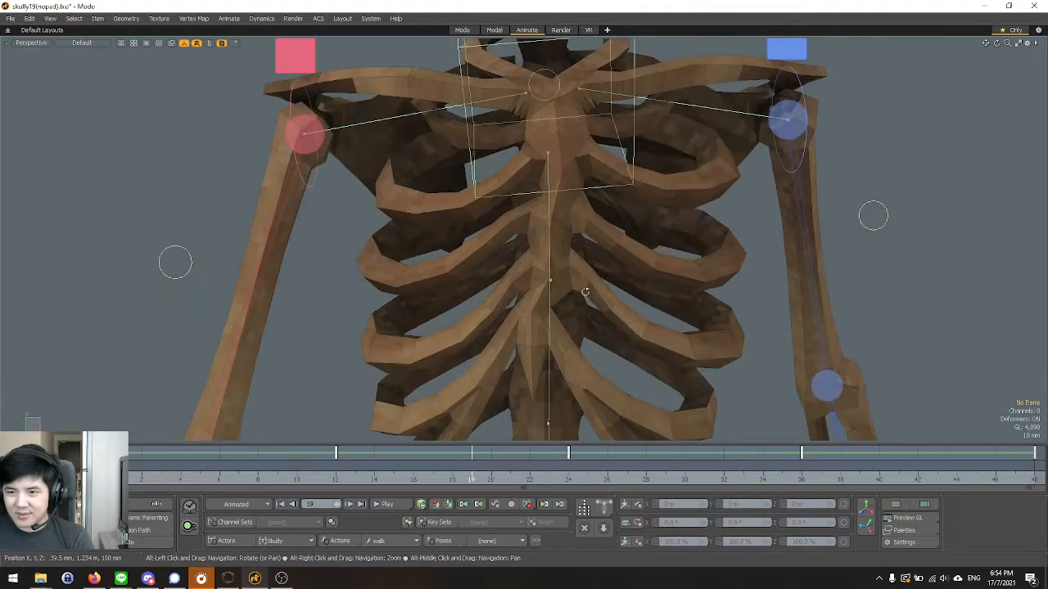
pyautogui.moveTo(123, 481); pyautogui.dragTo(104, 480)
pyautogui.scroll(-5, 421, 262)
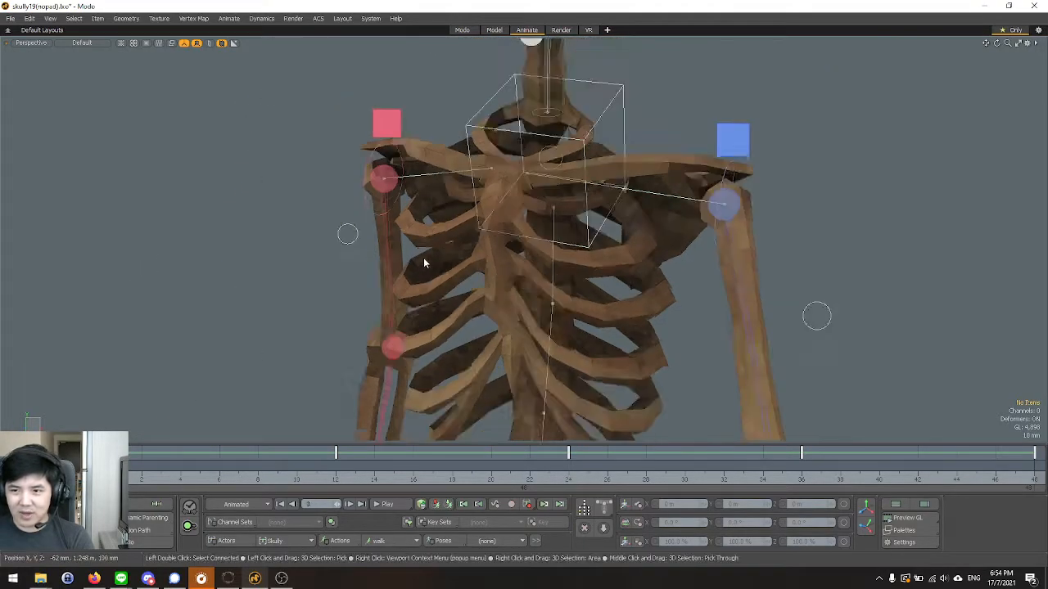
pyautogui.click(319, 19)
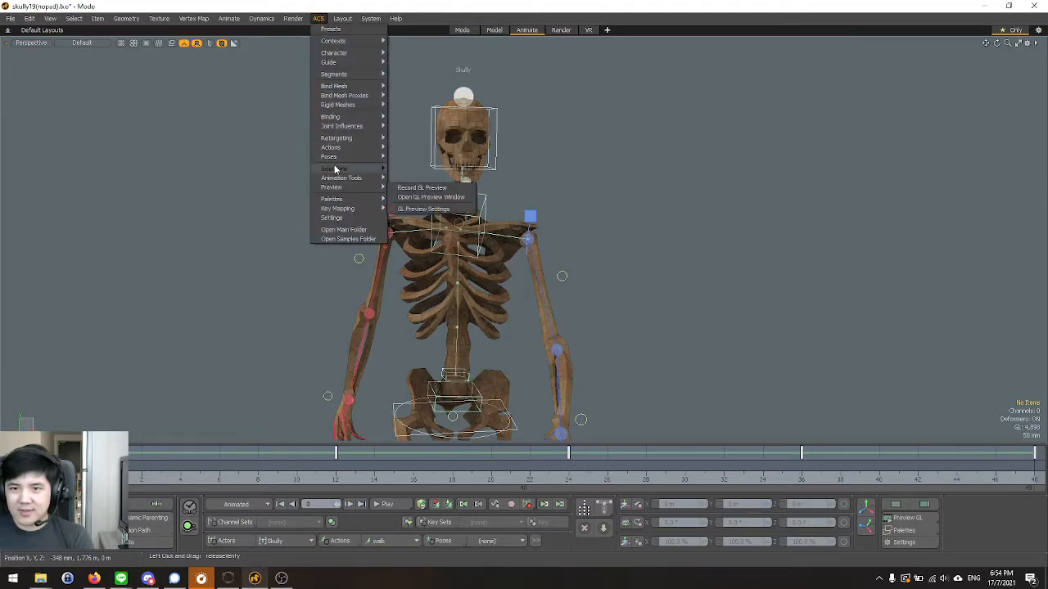
pyautogui.moveTo(357, 39)
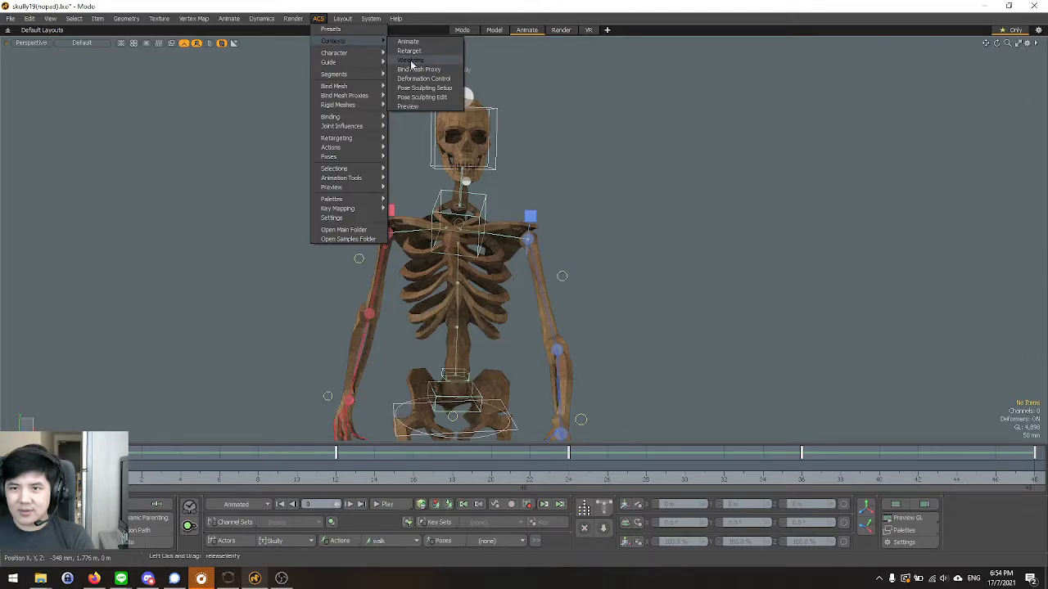
pyautogui.click(127, 84)
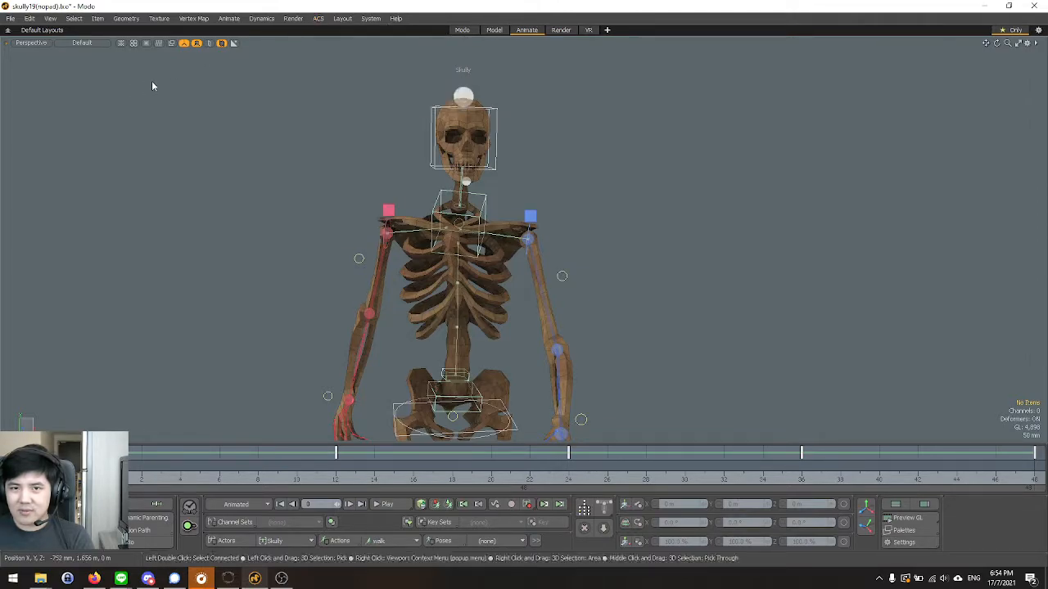
# Switch to the Modo layout and view the whole rigged skeleton in the perspective viewport.
pyautogui.click(463, 30)
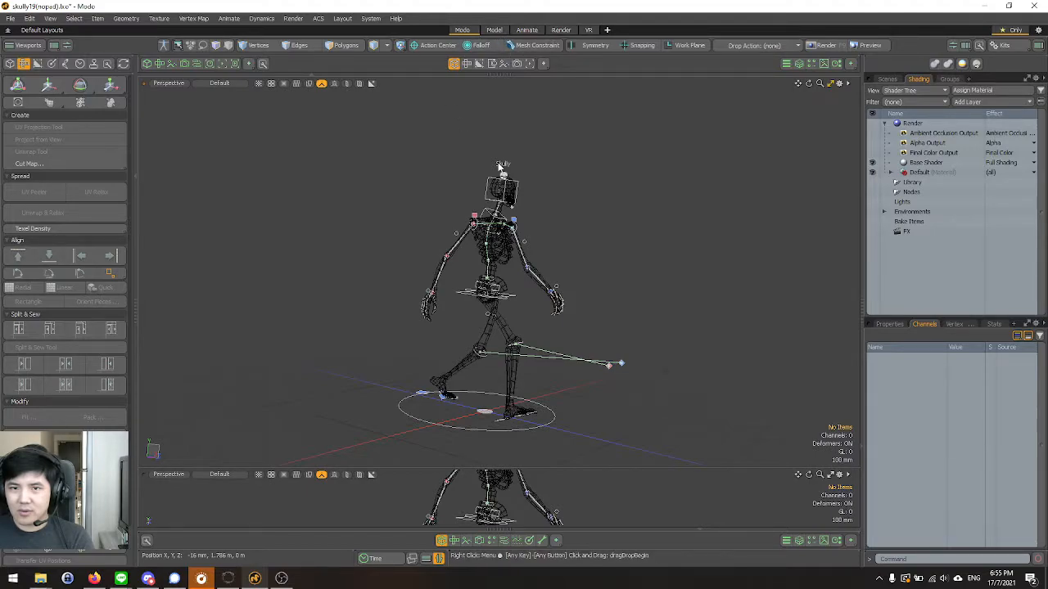
pyautogui.keyDown('alt'); pyautogui.moveTo(481, 148); pyautogui.dragTo(428, 228); pyautogui.keyUp('alt')
pyautogui.keyDown('alt'); pyautogui.moveTo(473, 179); pyautogui.dragTo(614, 304); pyautogui.keyUp('alt')
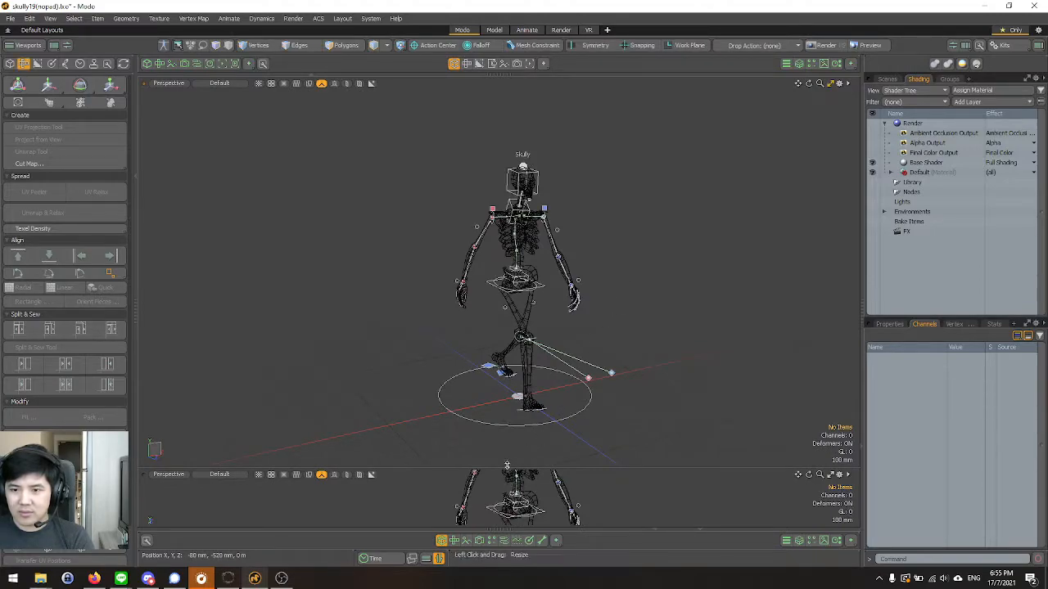
# Enlarge the lower perspective viewport and split it into two side-by-side perspective views.
pyautogui.moveTo(508, 473); pyautogui.dragTo(568, 222)
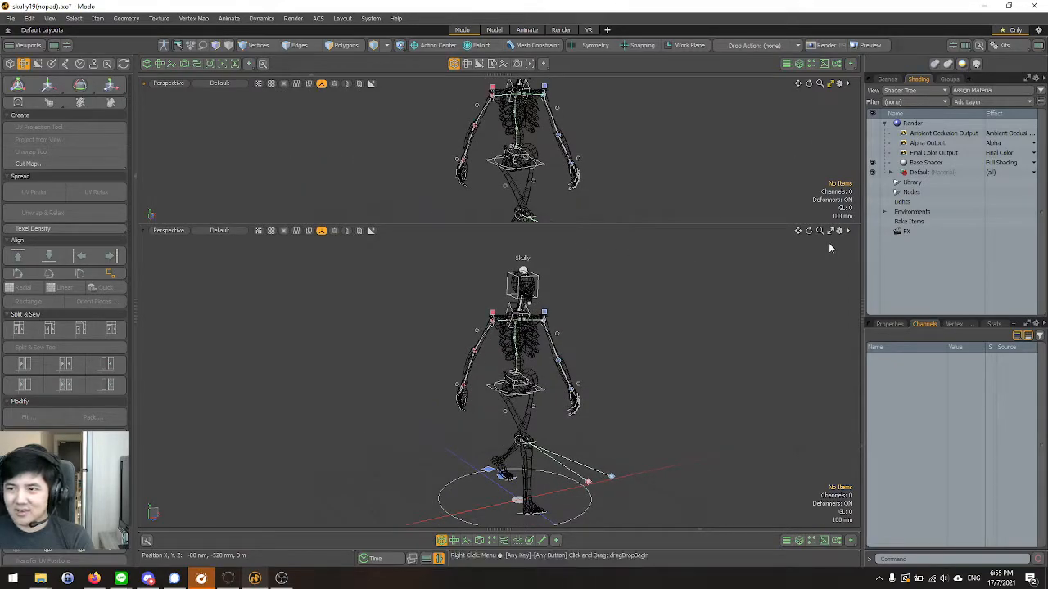
pyautogui.rightClick(620, 325)
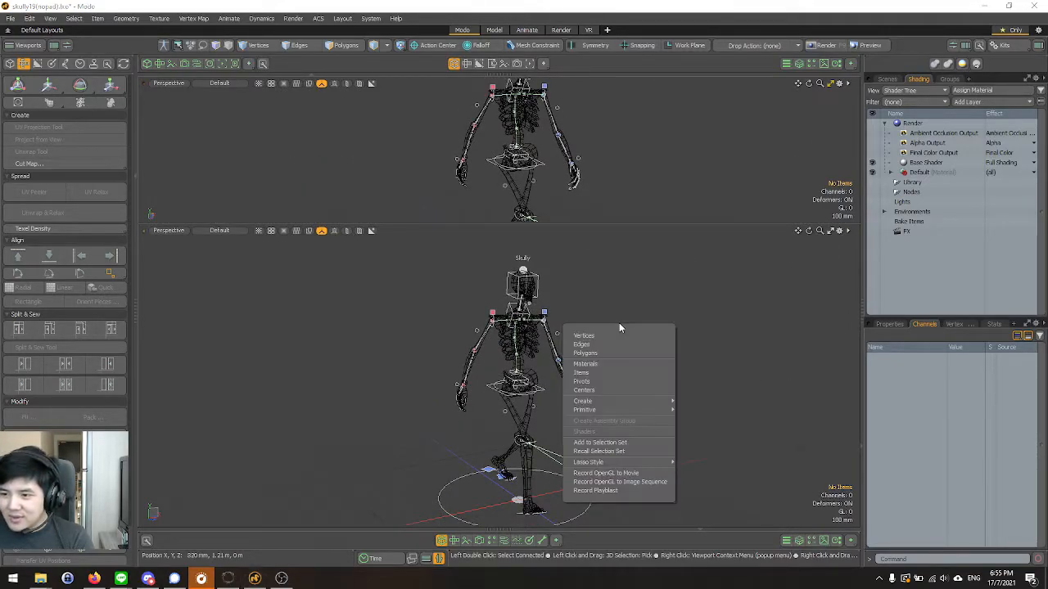
pyautogui.click(644, 297)
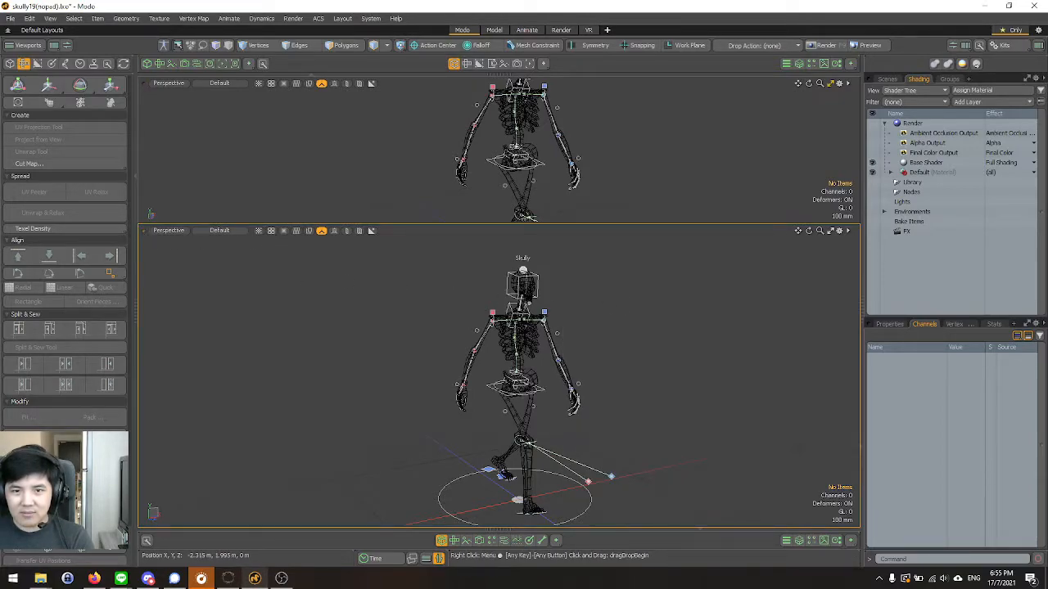
pyautogui.keyDown('ctrl'); pyautogui.keyDown('alt'); pyautogui.click(145, 231); pyautogui.keyUp('alt'); pyautogui.keyUp('ctrl')
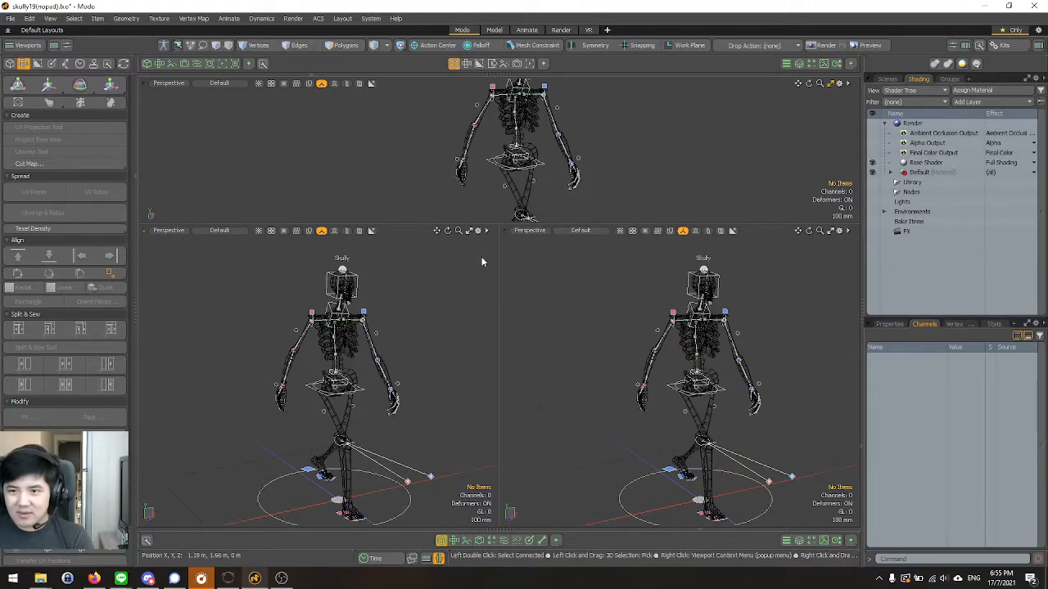
pyautogui.scroll(-3, 358, 296)
pyautogui.scroll(3, 357, 301)
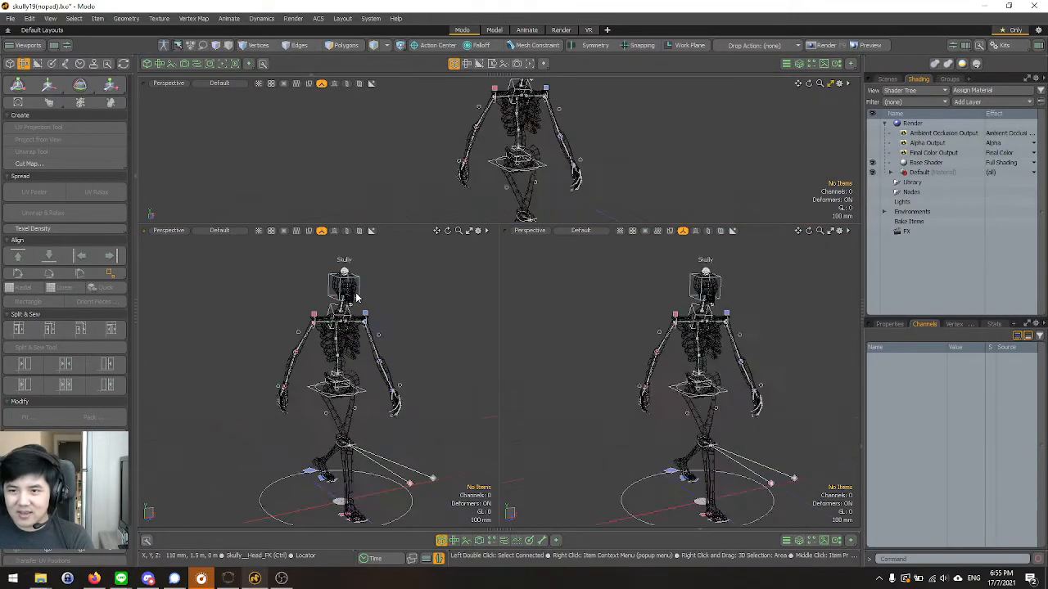
pyautogui.keyDown('alt'); pyautogui.moveTo(358, 301); pyautogui.dragTo(368, 328); pyautogui.keyUp('alt')
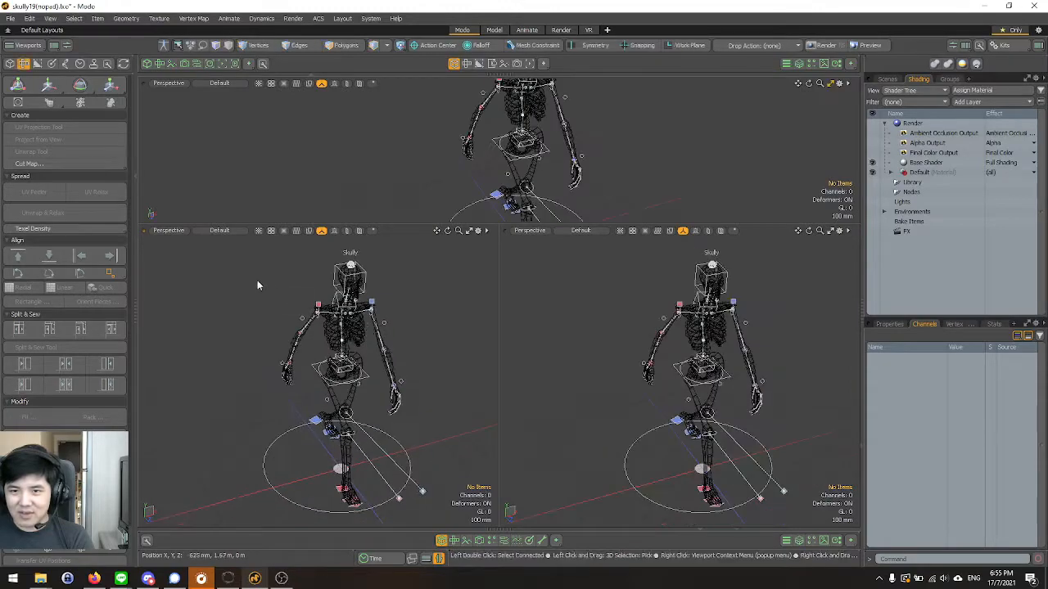
# Examine the first split view's available viewport types and its 3D viewport properties, including the Visibility options.
pyautogui.click(488, 233)
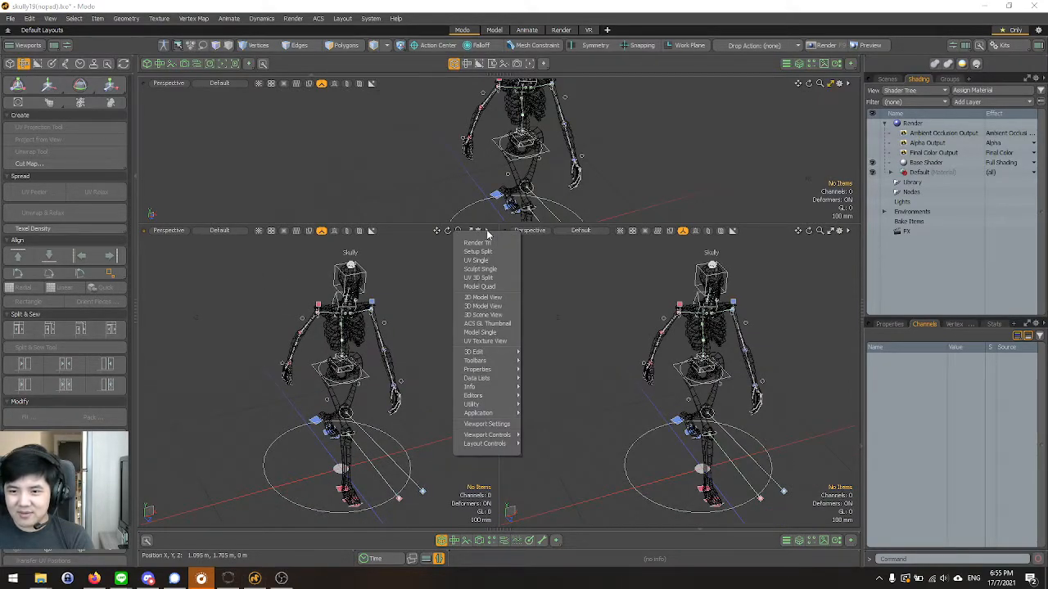
pyautogui.click(483, 233)
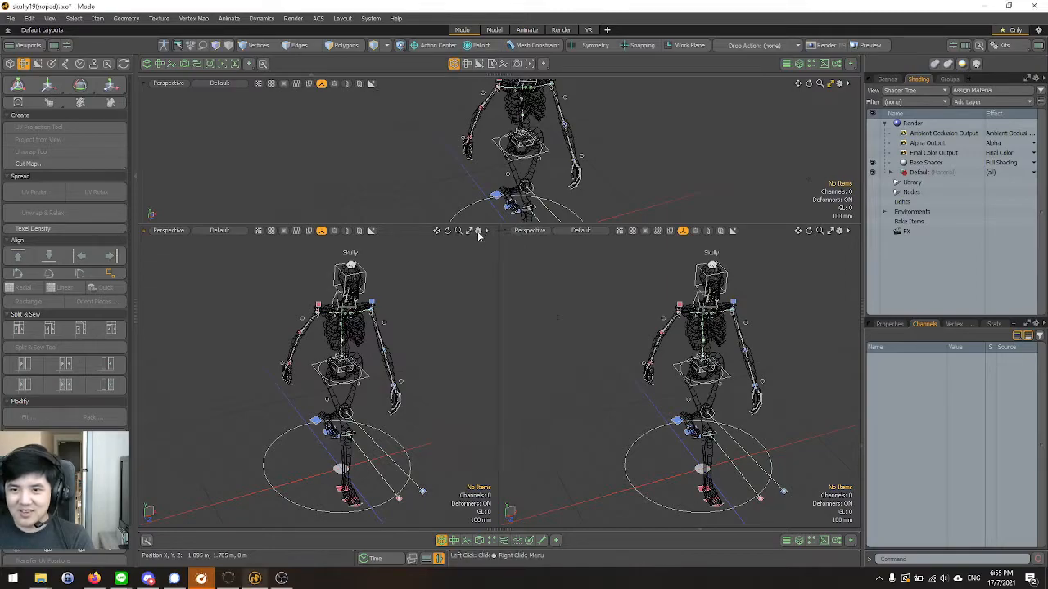
pyautogui.click(478, 232)
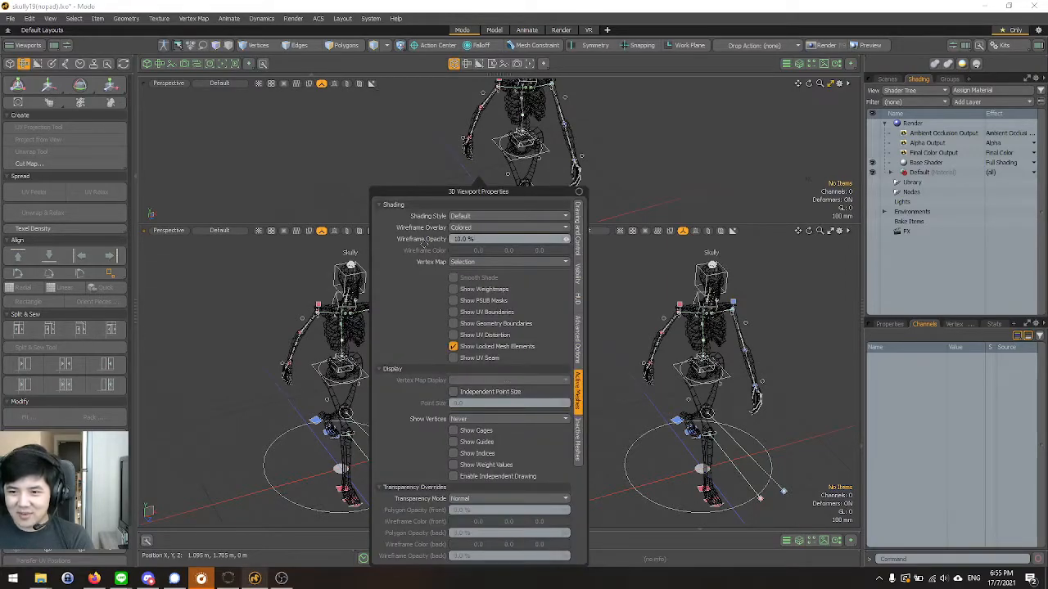
pyautogui.keyDown('alt'); pyautogui.moveTo(245, 325); pyautogui.dragTo(238, 289); pyautogui.keyUp('alt')
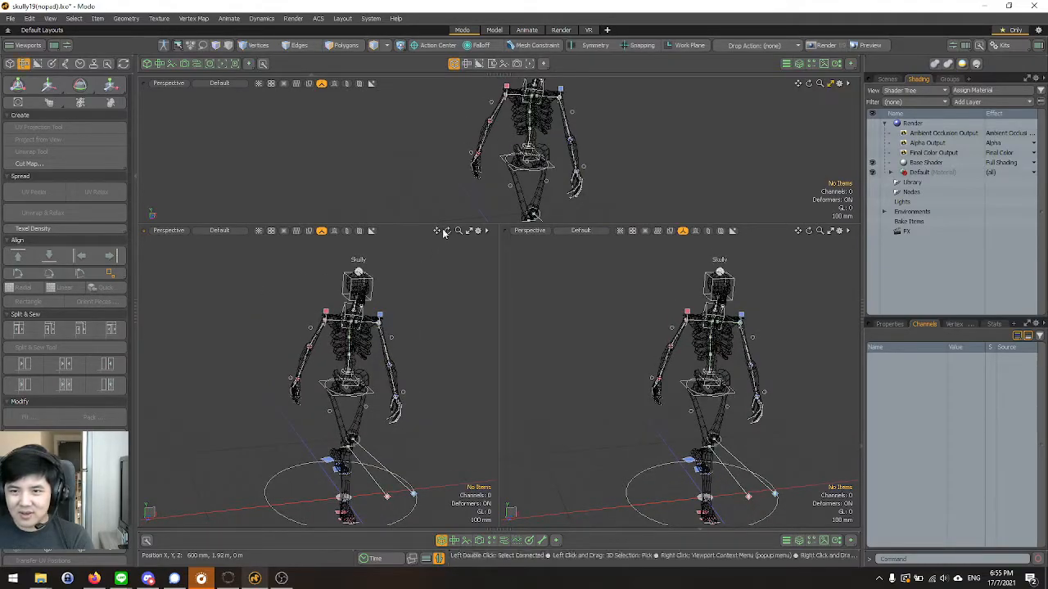
pyautogui.click(490, 232)
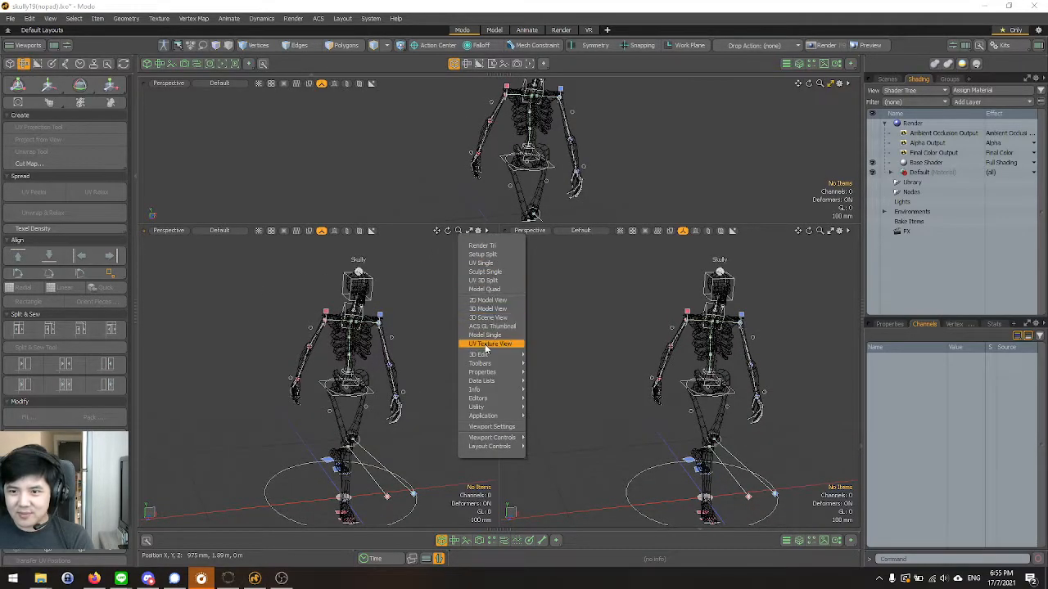
pyautogui.moveTo(517, 356)
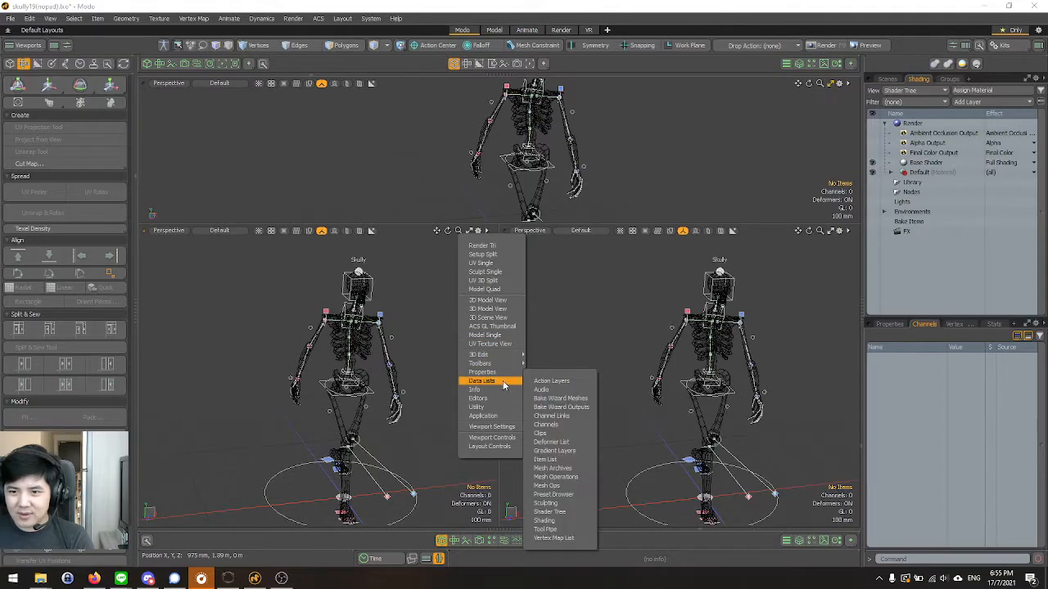
pyautogui.click(516, 427)
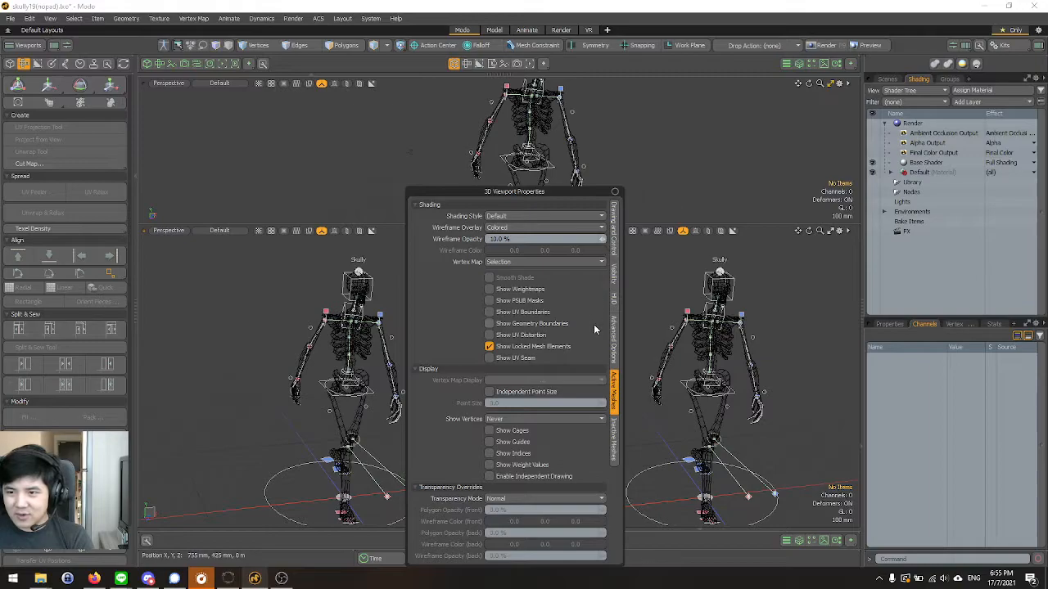
pyautogui.click(615, 274)
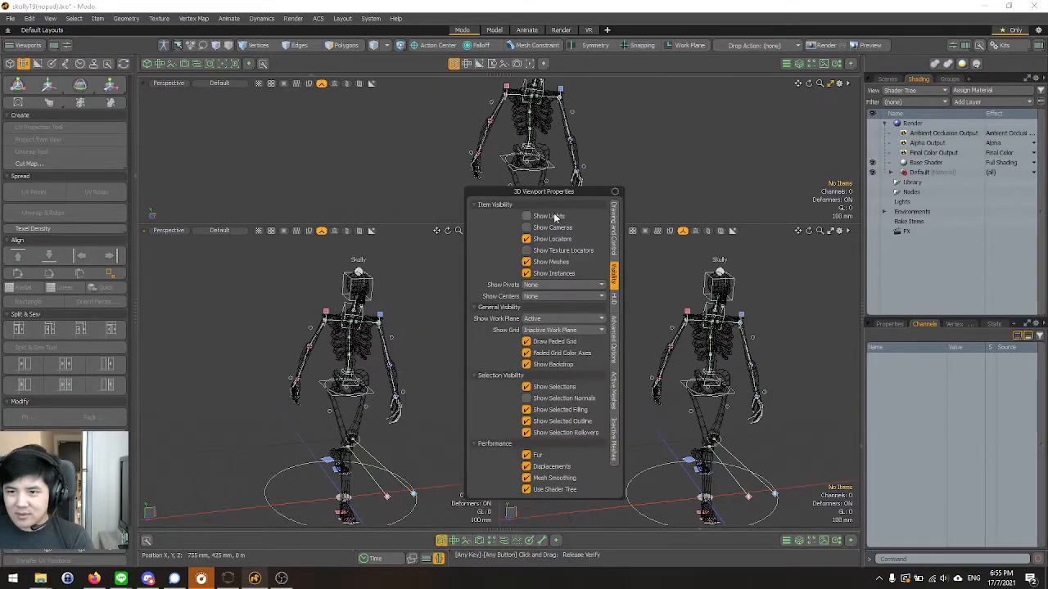
pyautogui.click(615, 192)
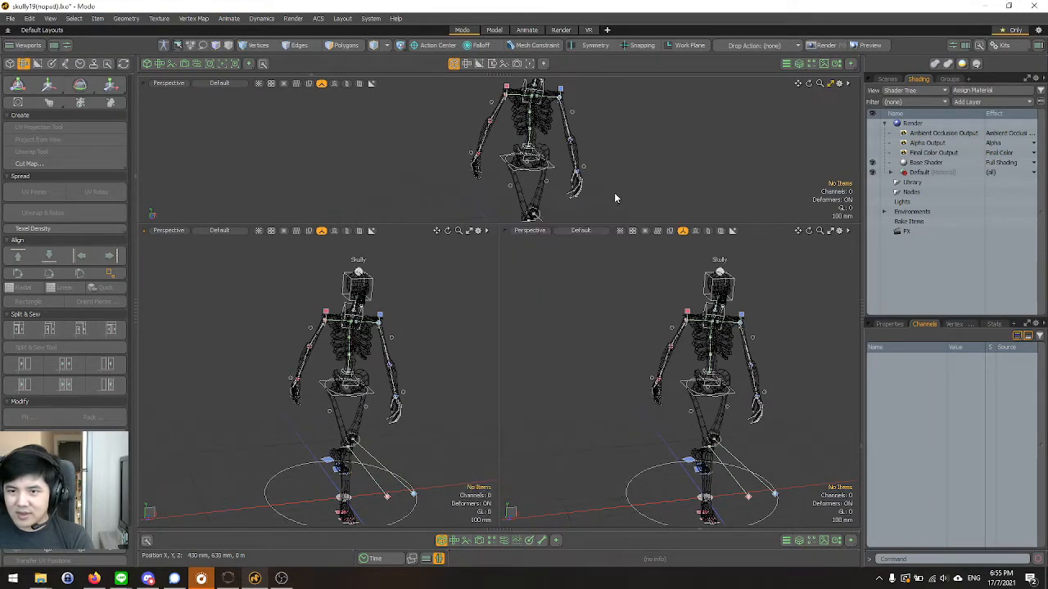
# Delete one of the two side-by-side viewports so a single lower perspective view remains.
pyautogui.rightClick(258, 288)
pyautogui.click(181, 254)
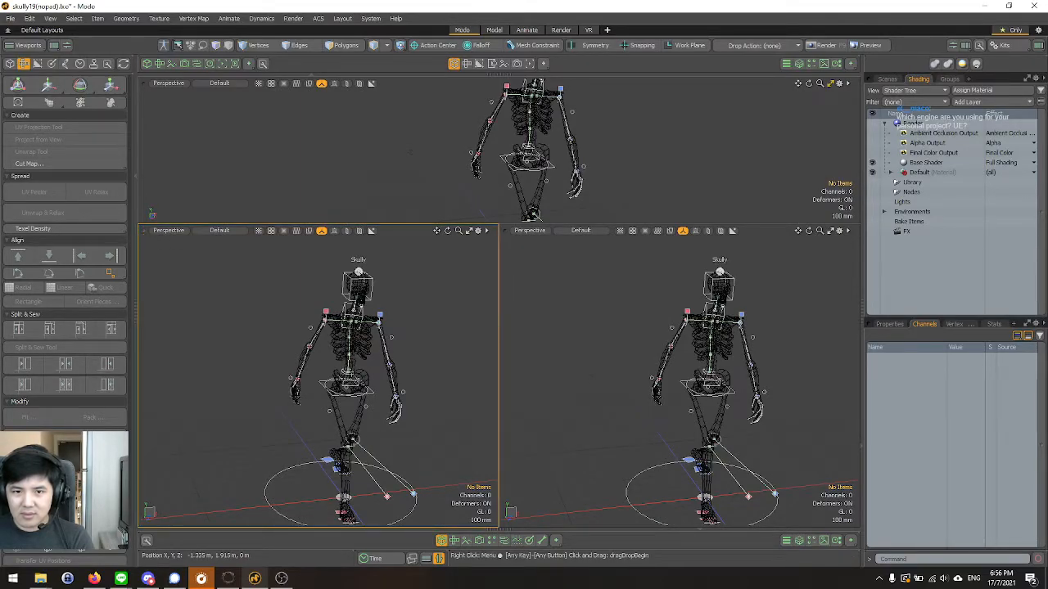
pyautogui.rightClick(143, 234)
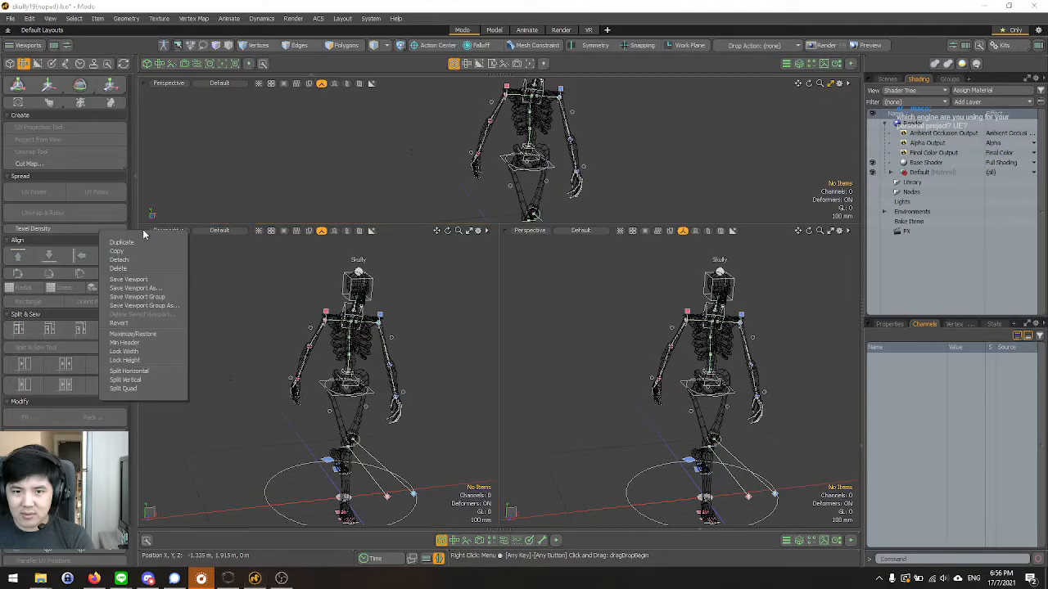
pyautogui.click(118, 269)
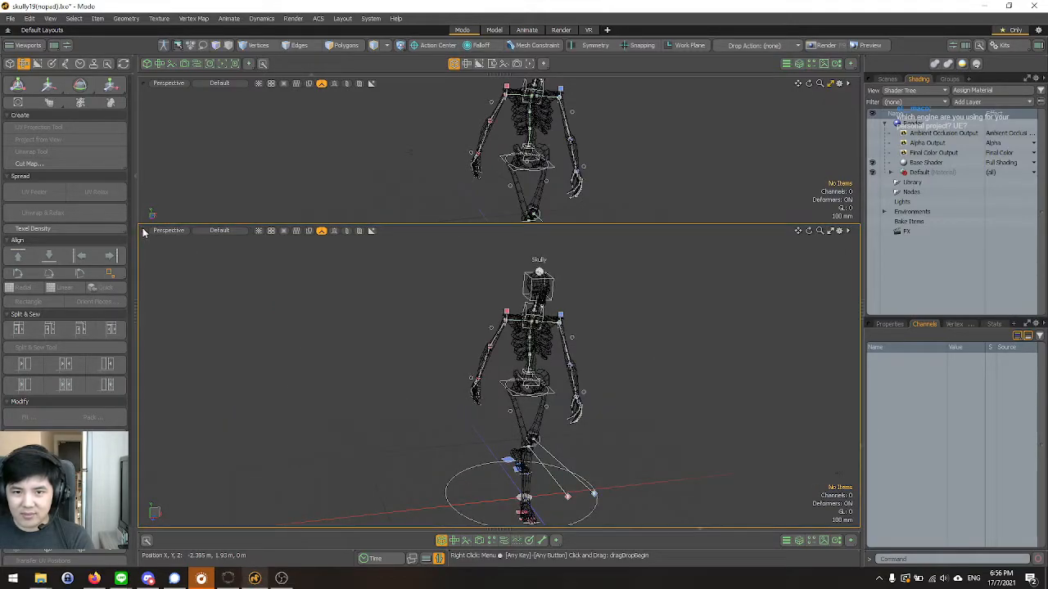
# Try to delete one of the two stacked perspective viewports.
pyautogui.rightClick(143, 233)
pyautogui.click(251, 267)
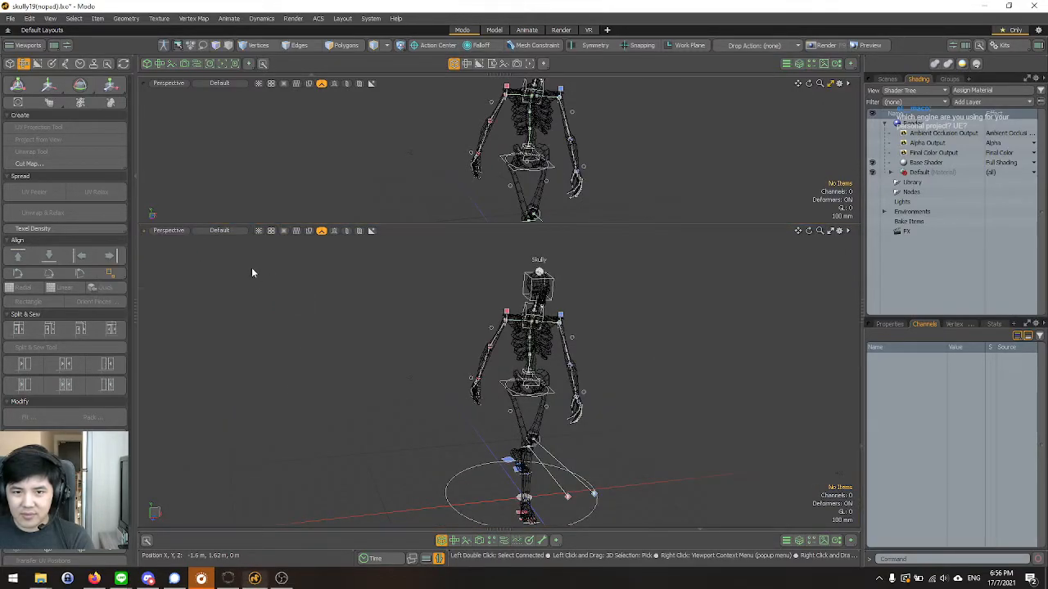
pyautogui.rightClick(146, 235)
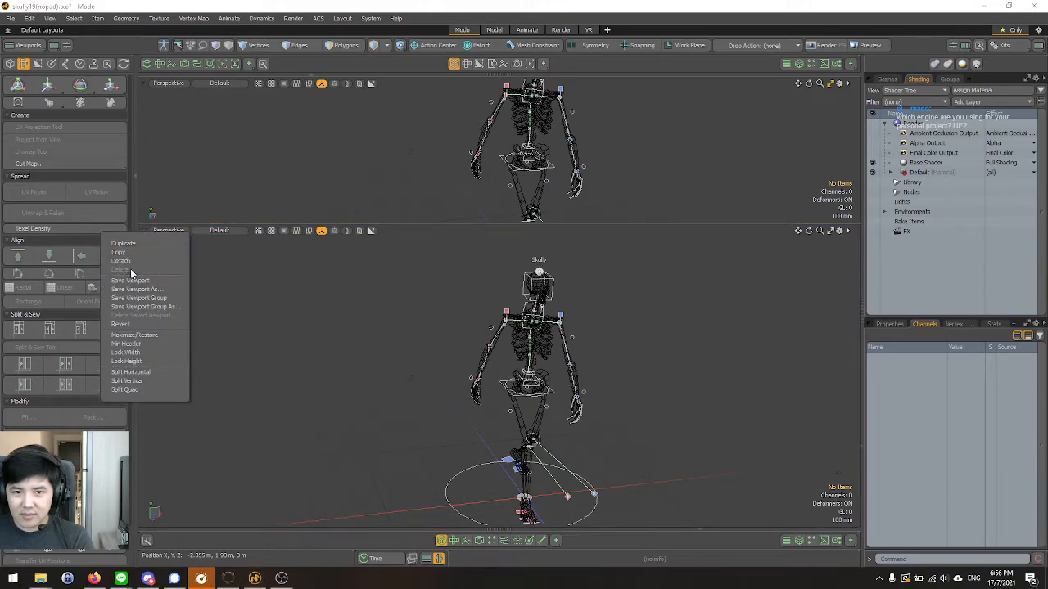
pyautogui.rightClick(144, 83)
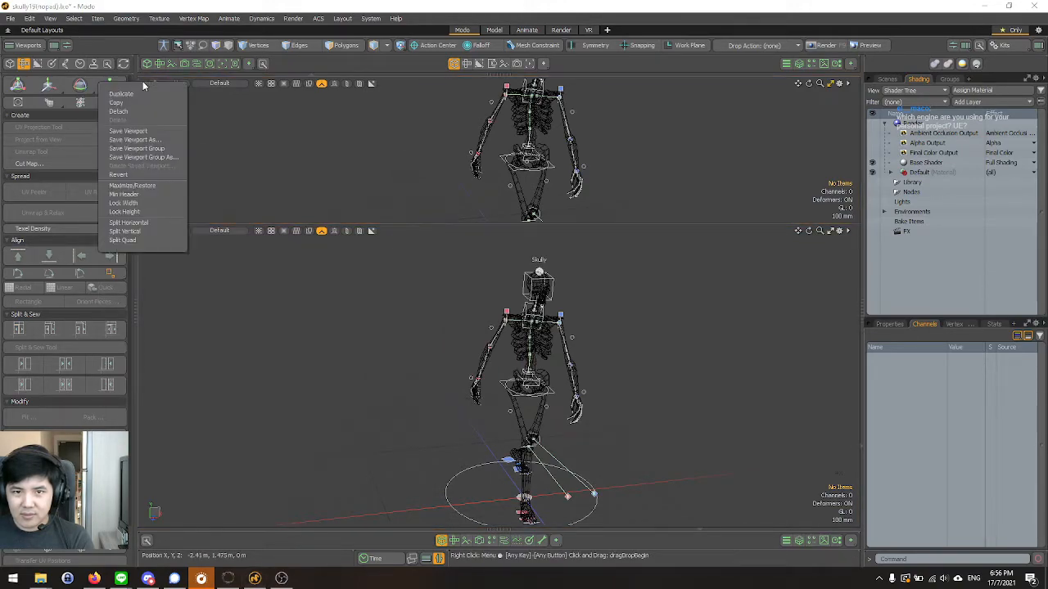
pyautogui.click(298, 169)
# Shrink the lower perspective viewport and try to revert it to its saved state.
pyautogui.moveTo(344, 221); pyautogui.dragTo(260, 409)
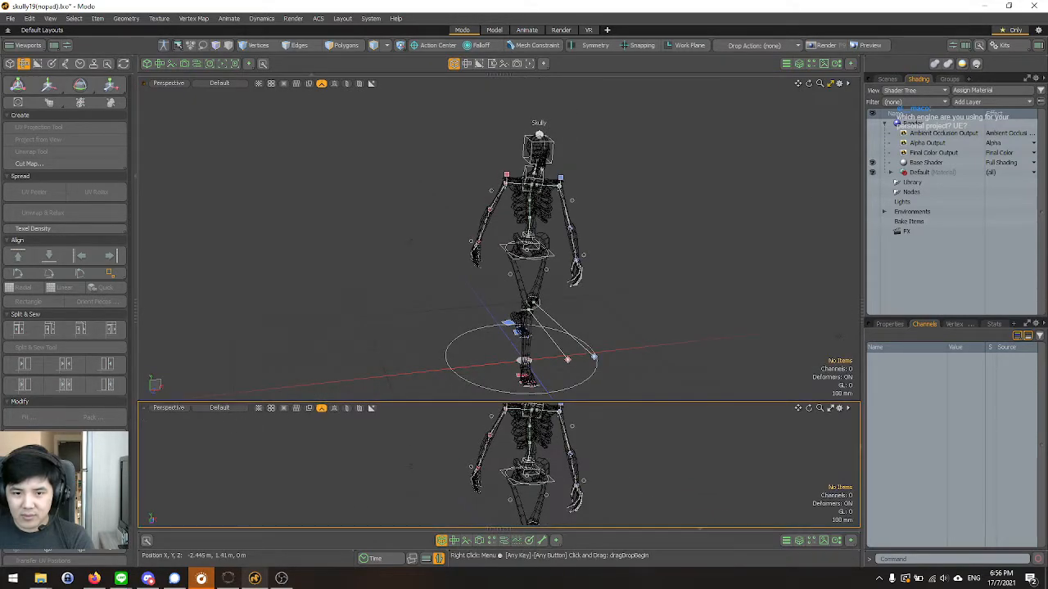
pyautogui.click(144, 409)
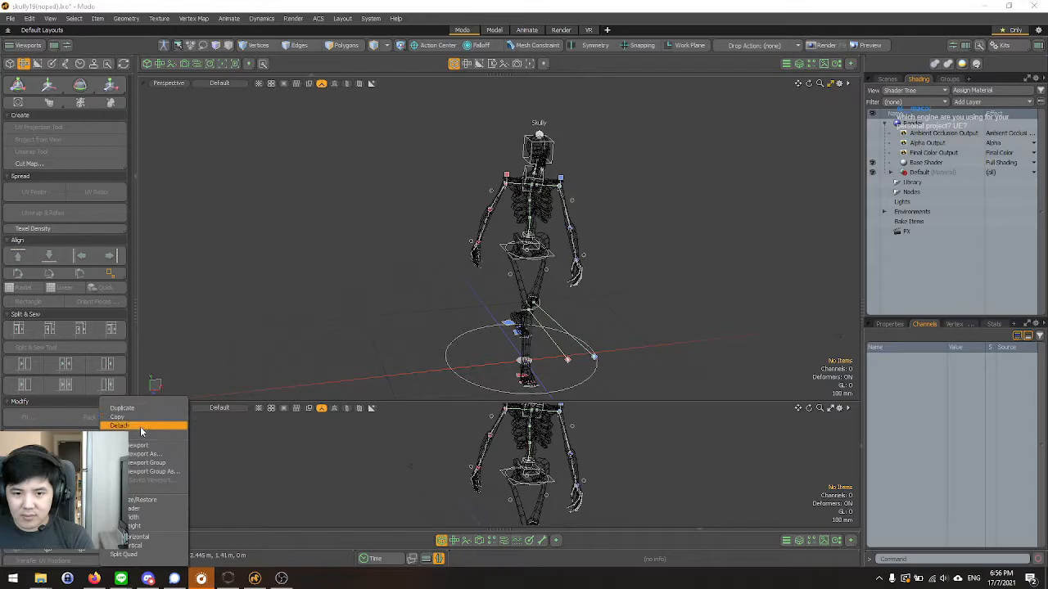
pyautogui.click(141, 490)
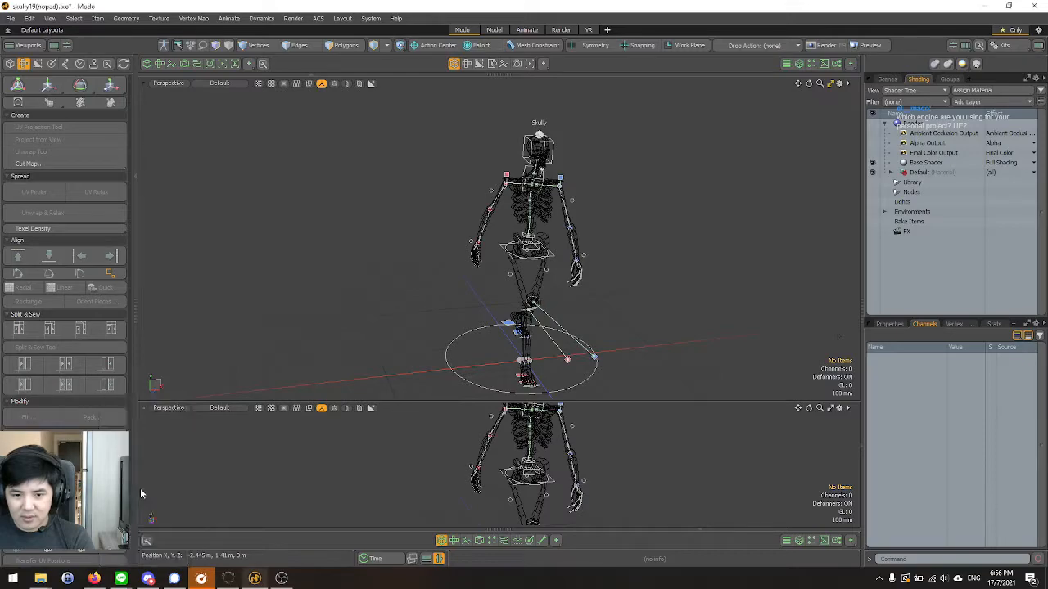
# Detach the lower perspective viewport into a separate window and close that window.
pyautogui.click(143, 412)
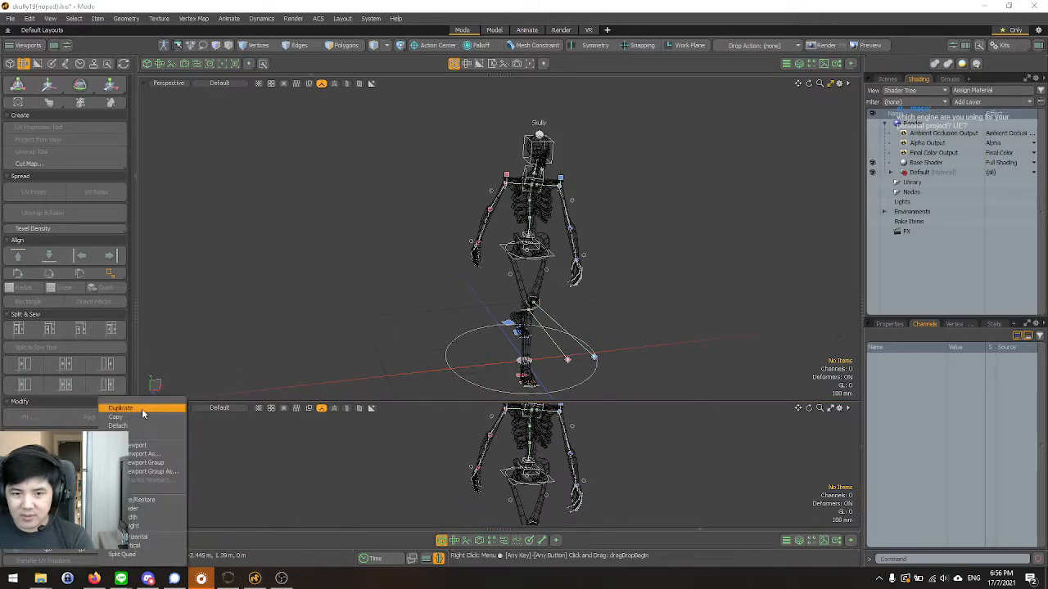
pyautogui.click(132, 426)
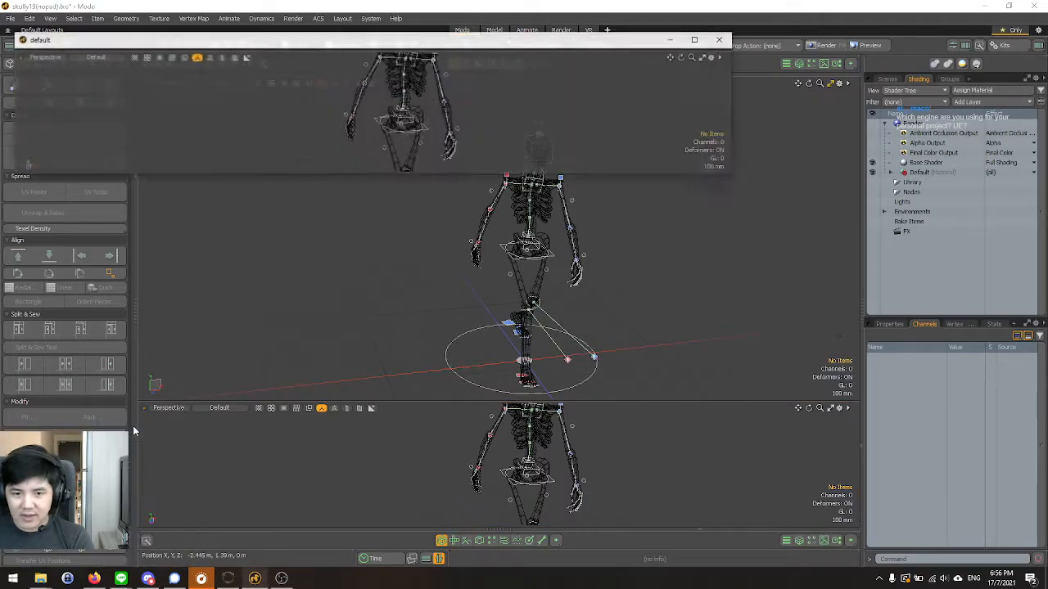
pyautogui.click(720, 41)
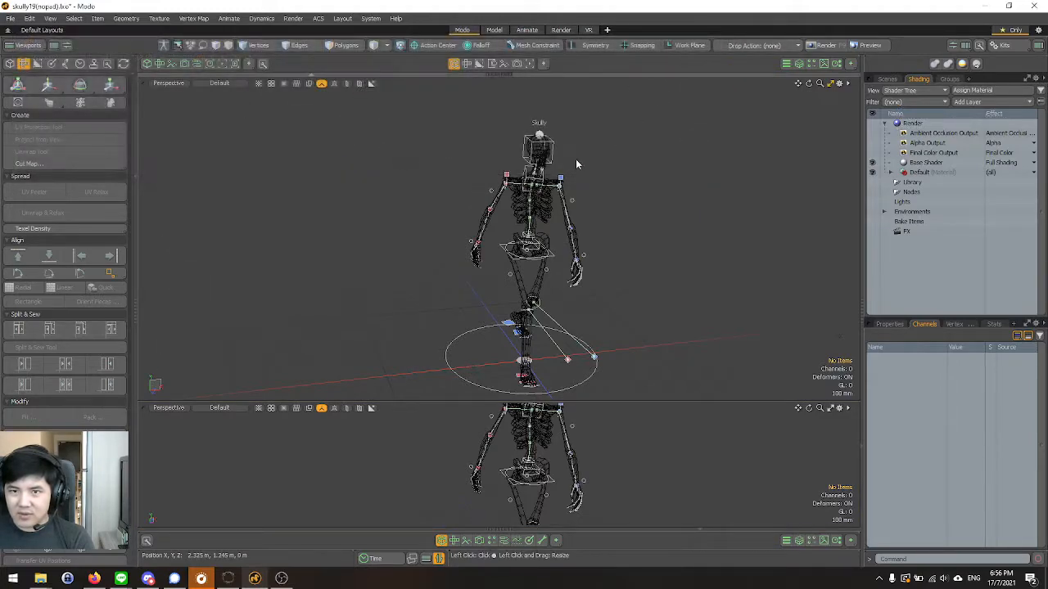
# Minimize the lower viewport's header, enlarge that viewport, and restore its full header.
pyautogui.click(145, 412)
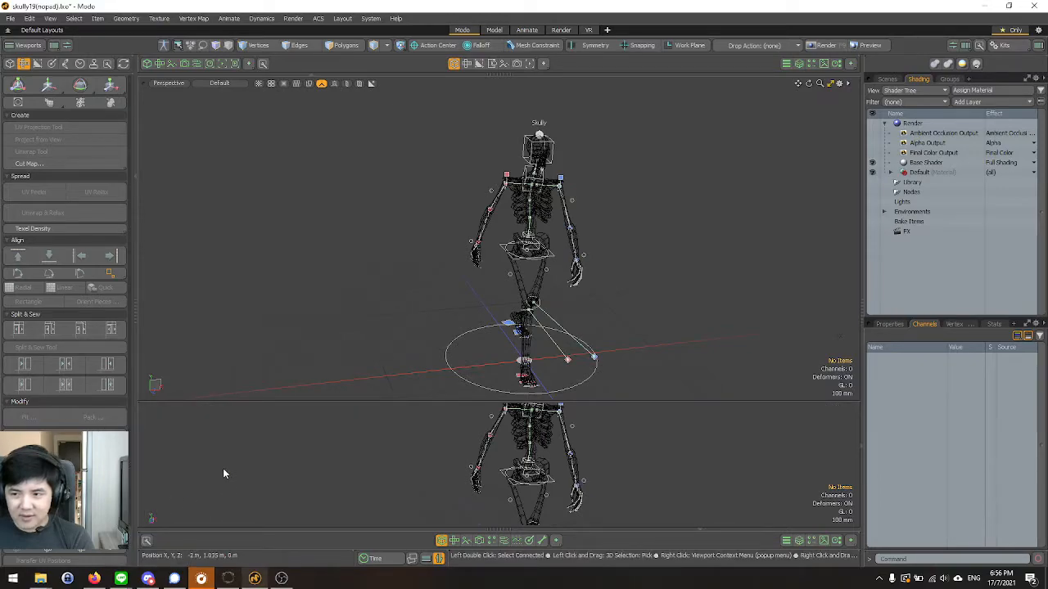
pyautogui.rightClick(141, 406)
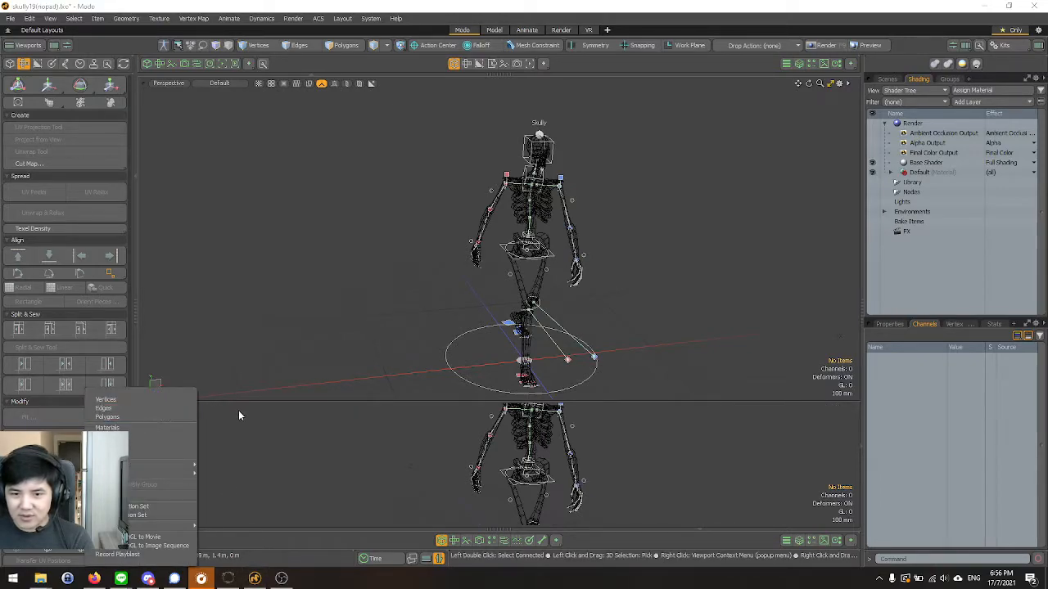
pyautogui.click(238, 410)
pyautogui.moveTo(242, 400); pyautogui.dragTo(294, 150)
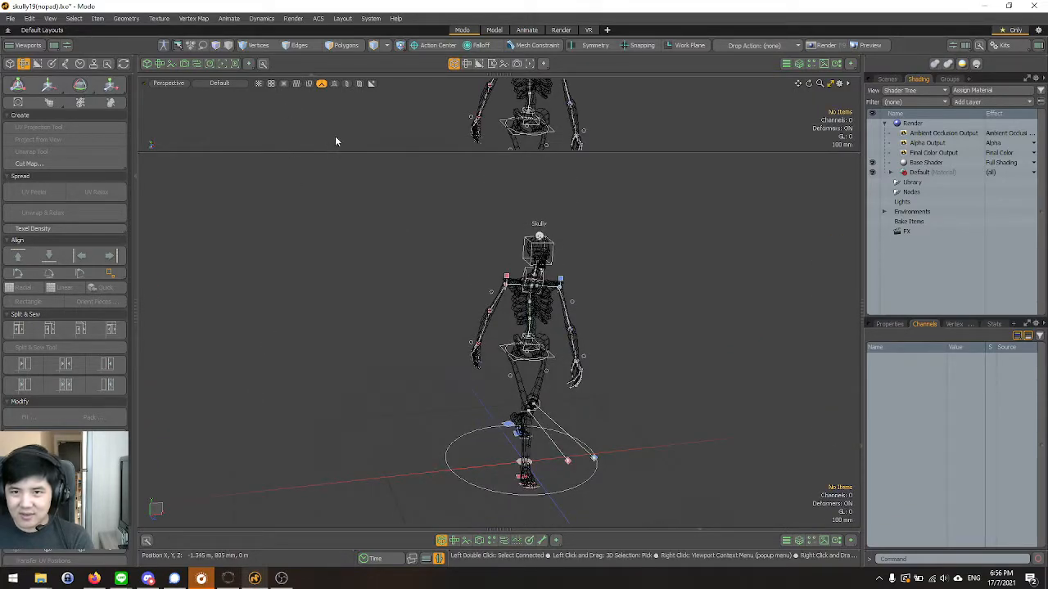
pyautogui.rightClick(140, 159)
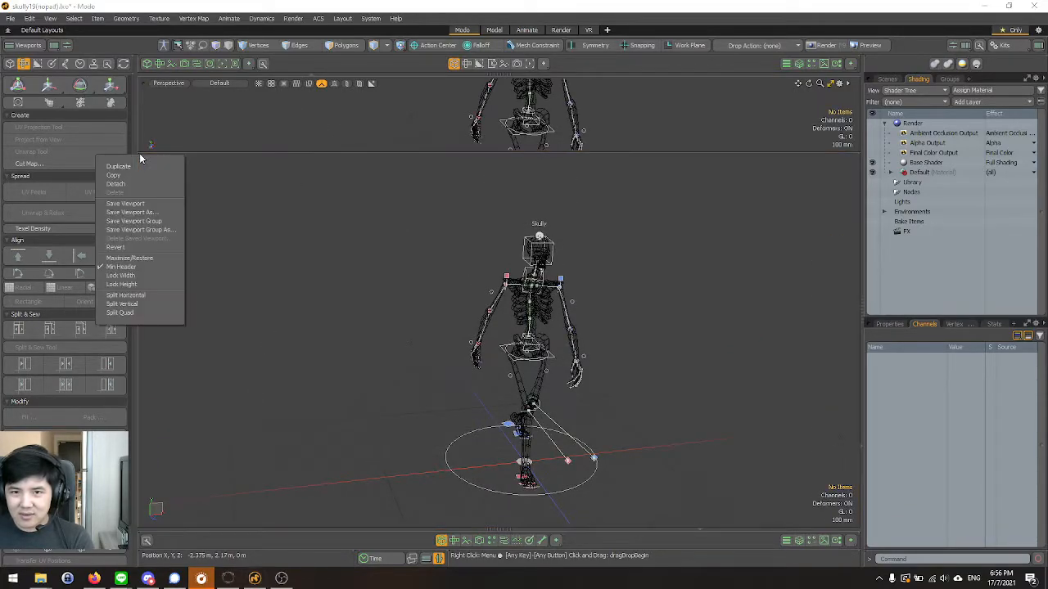
pyautogui.click(133, 268)
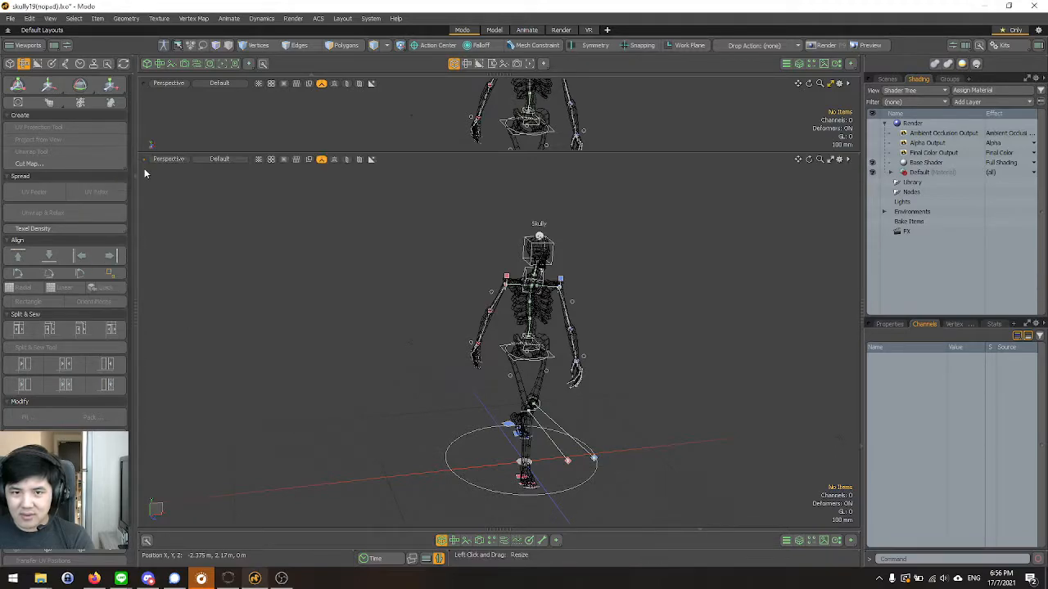
# Shrink the lower viewport to a narrow strip so the upper perspective view fills most of the area.
pyautogui.rightClick(142, 159)
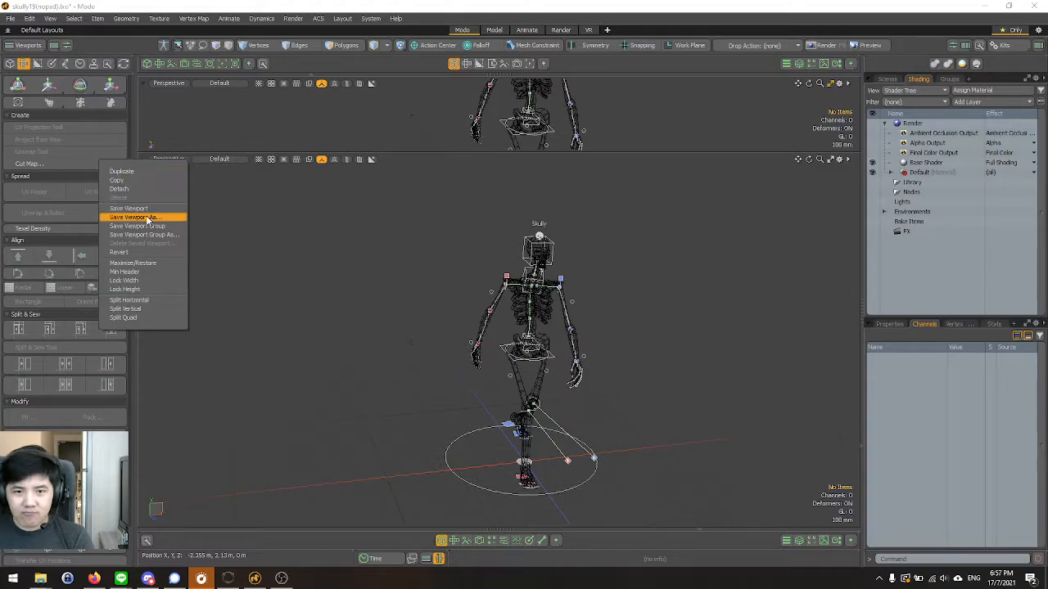
pyautogui.moveTo(450, 154); pyautogui.dragTo(444, 466)
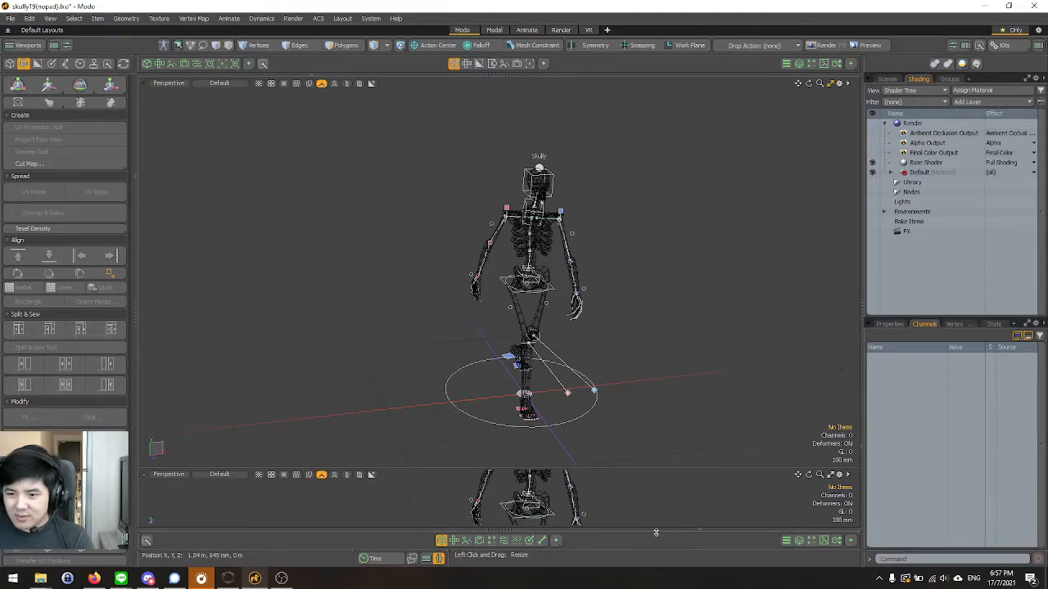
# Enlarge the lower perspective viewport, then shrink it back to a narrow strip.
pyautogui.moveTo(635, 467); pyautogui.dragTo(638, 381)
pyautogui.keyDown('alt'); pyautogui.moveTo(403, 311); pyautogui.dragTo(449, 285); pyautogui.keyUp('alt')
pyautogui.scroll(-2, 447, 290)
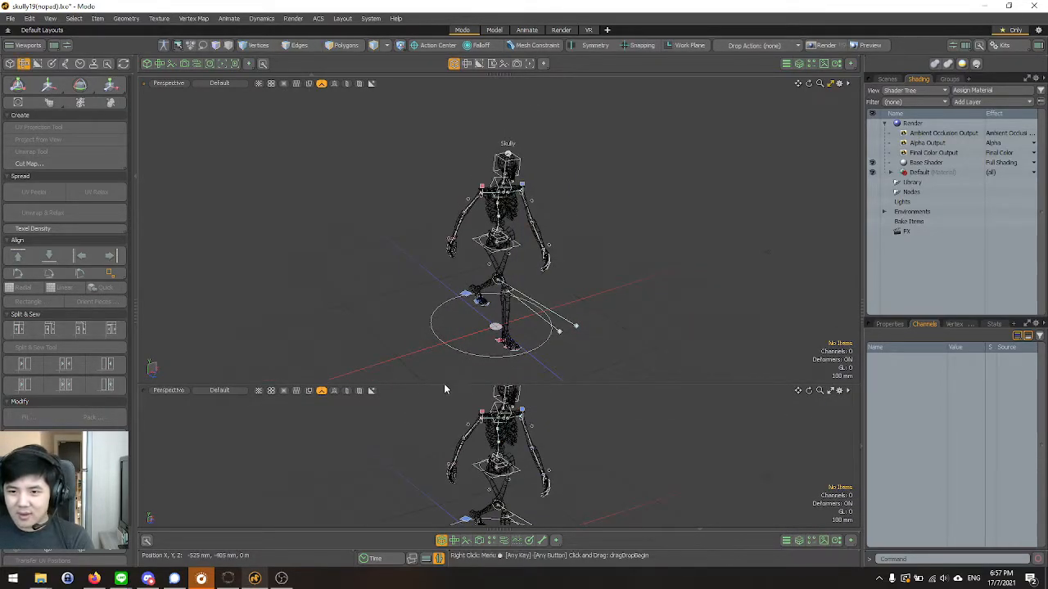
pyautogui.moveTo(442, 383); pyautogui.dragTo(442, 468)
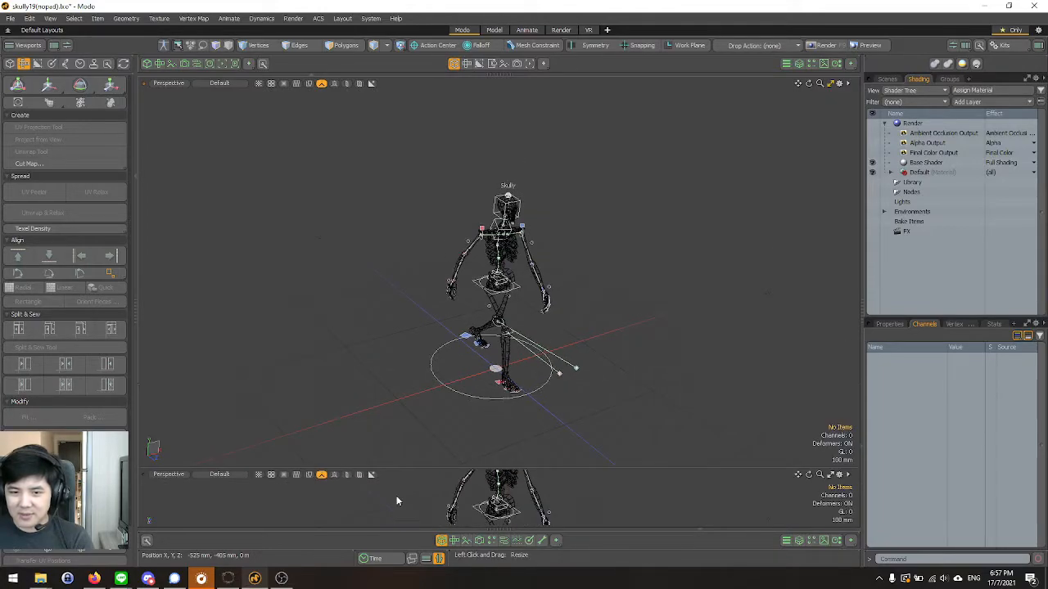
pyautogui.rightClick(145, 478)
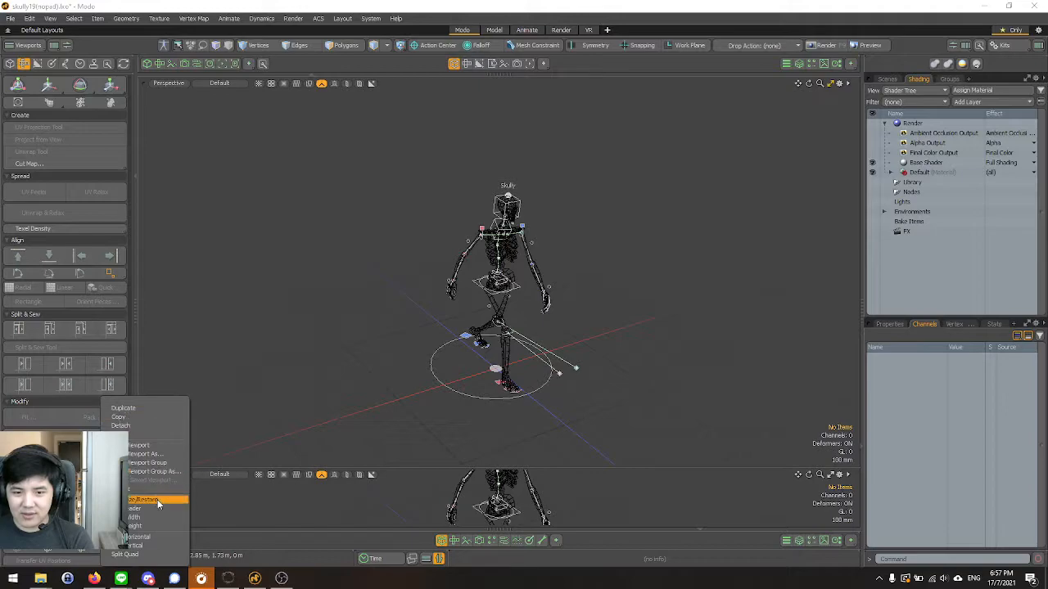
pyautogui.click(321, 506)
pyautogui.keyDown('alt'); pyautogui.moveTo(373, 230); pyautogui.dragTo(336, 215); pyautogui.keyUp('alt')
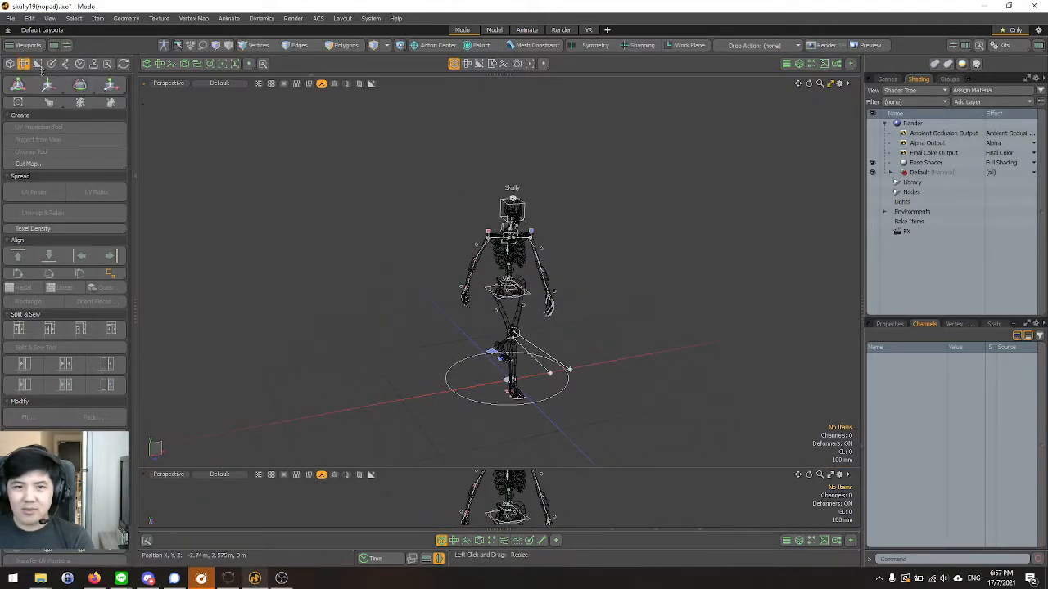
# Switch the toolbox to the Setup and rigging tools.
pyautogui.click(67, 63)
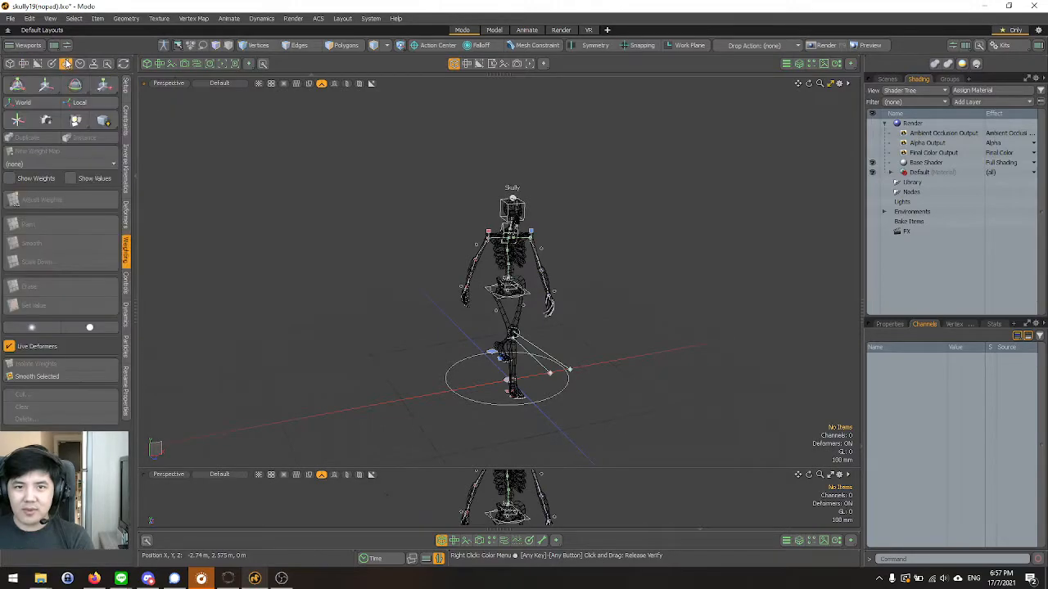
pyautogui.keyDown('alt'); pyautogui.moveTo(337, 167); pyautogui.dragTo(314, 146); pyautogui.keyUp('alt')
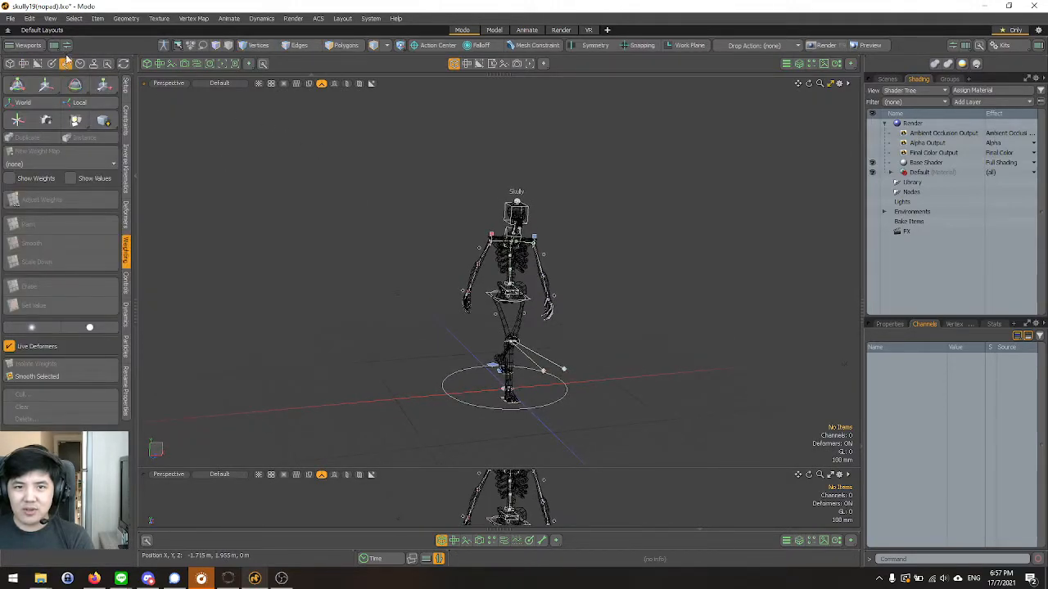
pyautogui.click(66, 64)
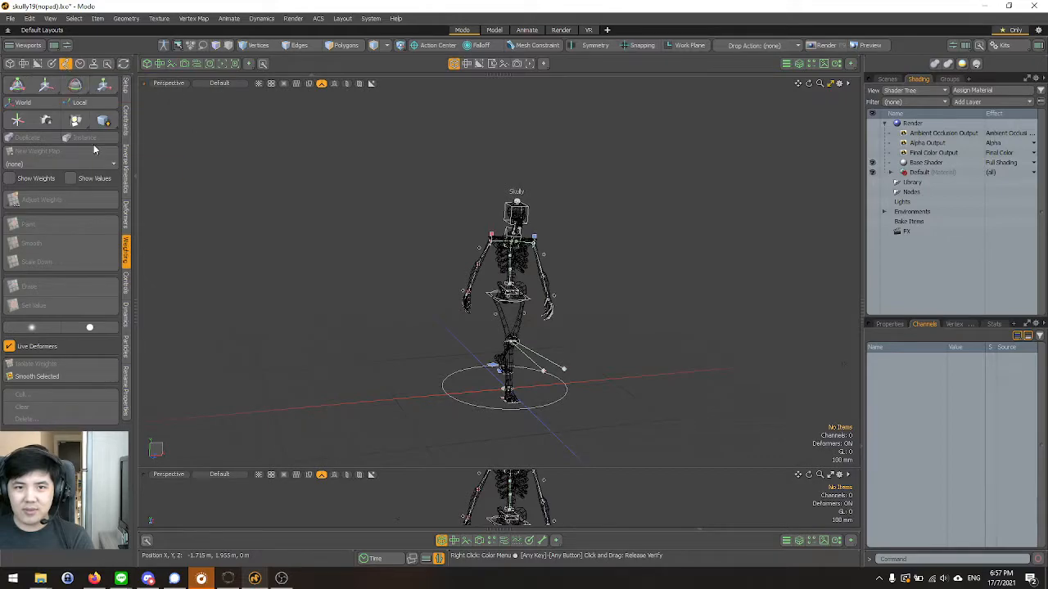
# Open the Animate layout and switch the Skully actor away from the walk action.
pyautogui.click(526, 30)
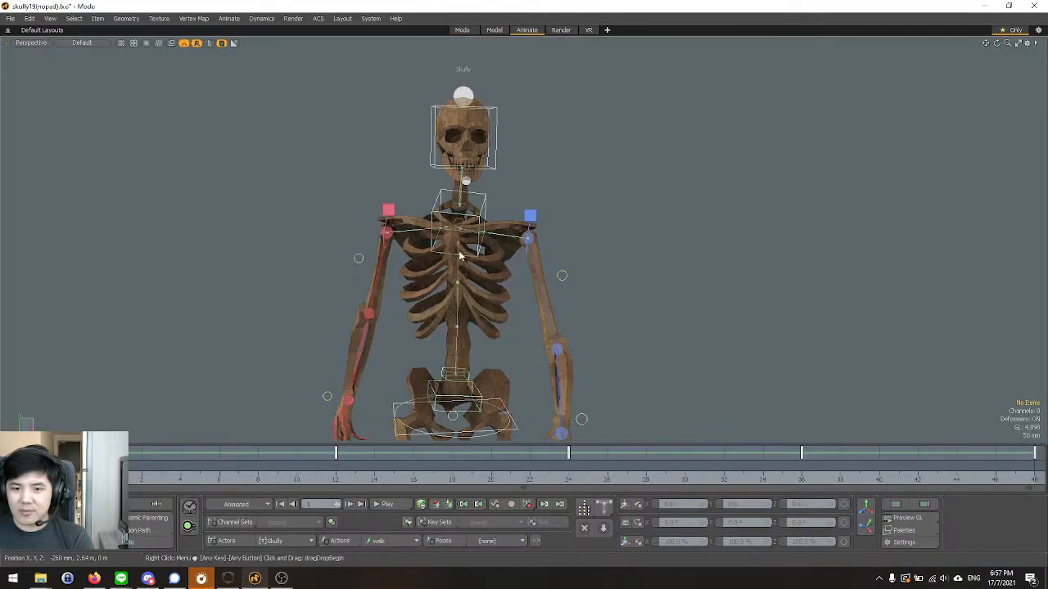
pyautogui.keyDown('alt'); pyautogui.moveTo(451, 294); pyautogui.dragTo(441, 332); pyautogui.keyUp('alt')
pyautogui.scroll(-3, 442, 331)
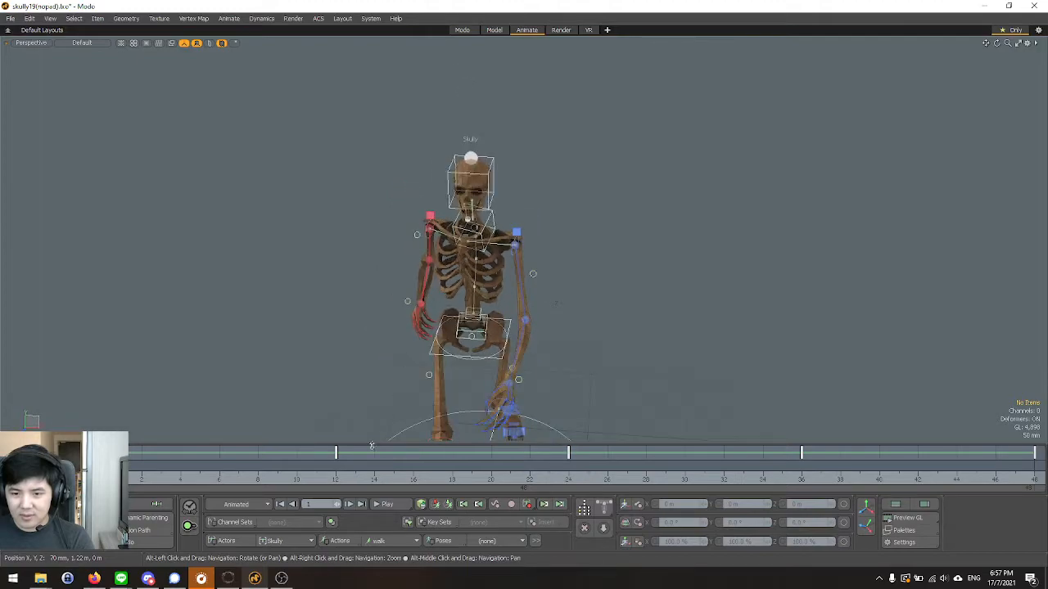
pyautogui.click(377, 541)
pyautogui.click(375, 522)
pyautogui.keyDown('alt'); pyautogui.moveTo(393, 368); pyautogui.dragTo(389, 345); pyautogui.keyUp('alt')
# View the Model layout briefly and return to the Modo layout.
pyautogui.click(495, 30)
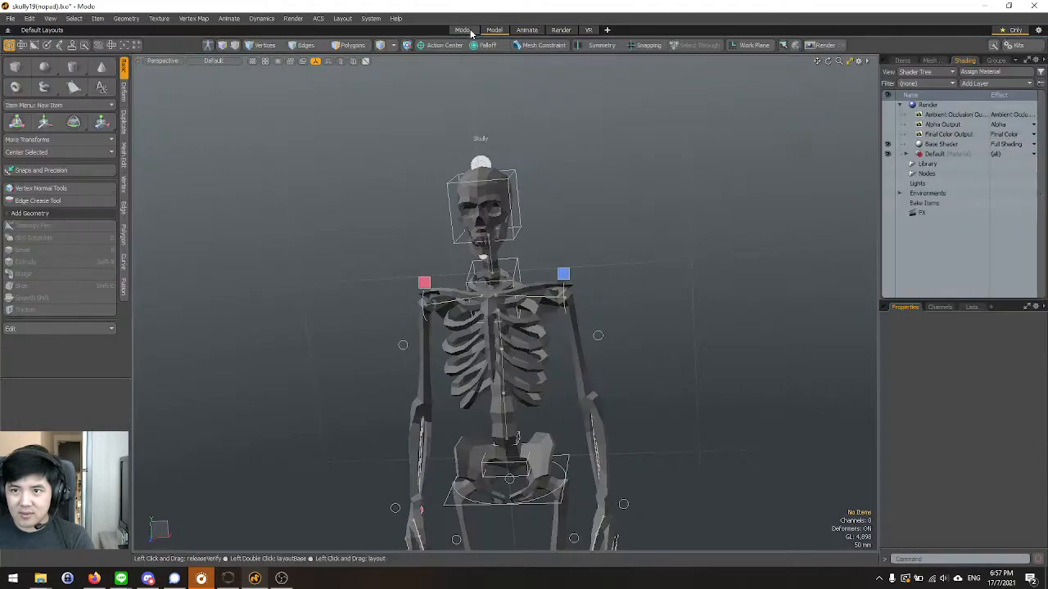
pyautogui.click(467, 28)
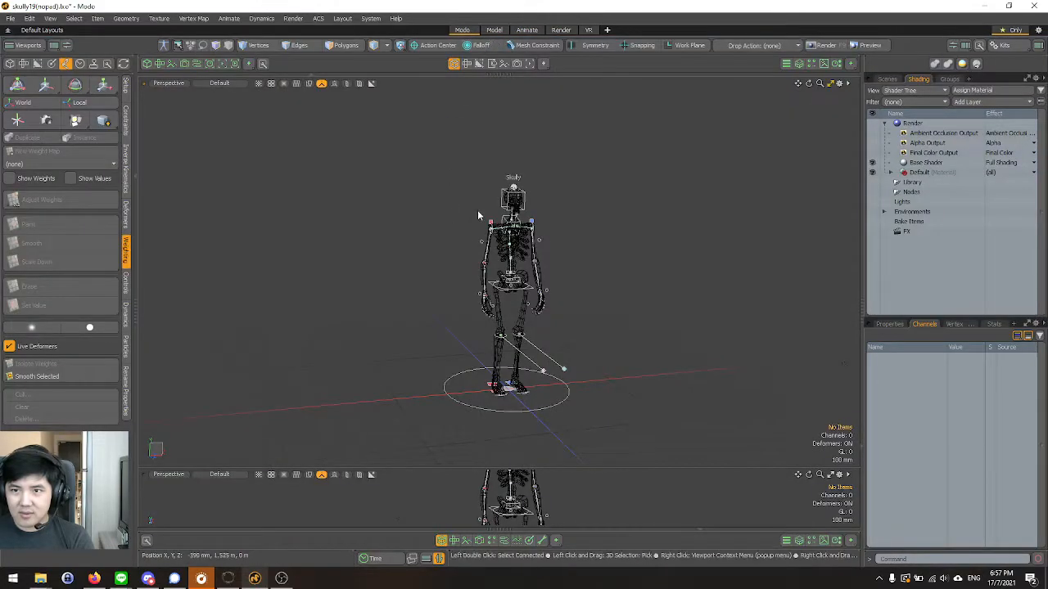
pyautogui.keyDown('alt'); pyautogui.moveTo(473, 214); pyautogui.dragTo(423, 189); pyautogui.keyUp('alt')
# Set the upper perspective viewport's shading style to Texture.
pyautogui.click(172, 83)
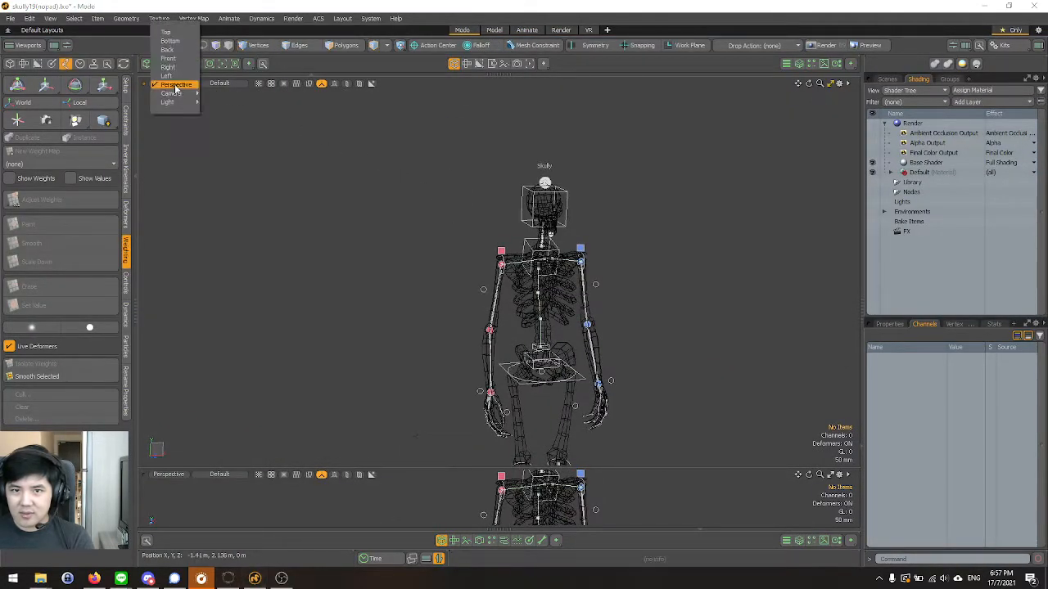
pyautogui.click(226, 84)
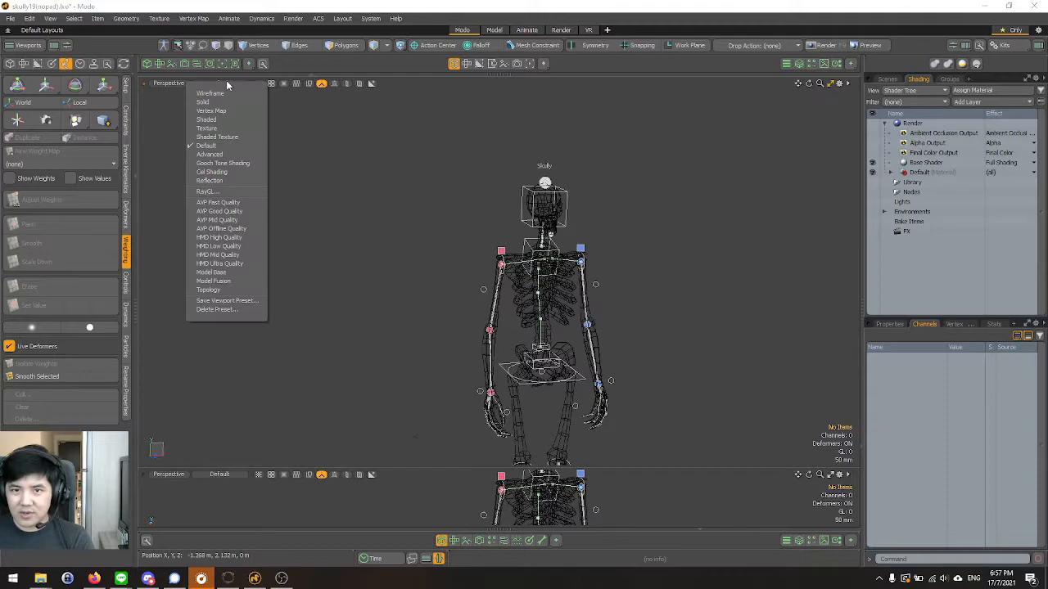
pyautogui.click(223, 129)
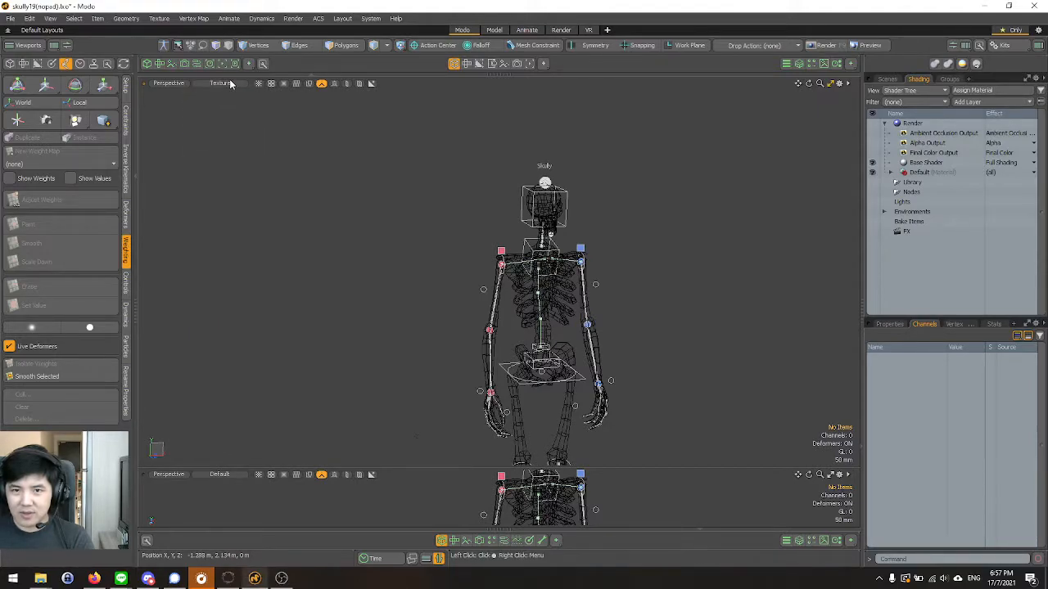
# Show the scene's item list and set the upper viewport's shading style to Default.
pyautogui.click(887, 80)
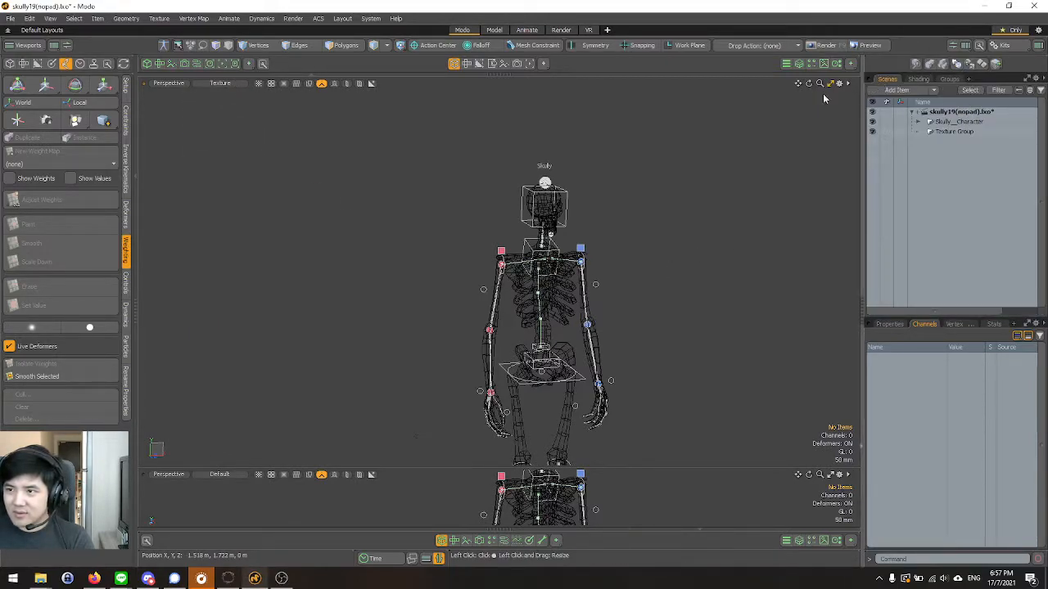
pyautogui.click(229, 83)
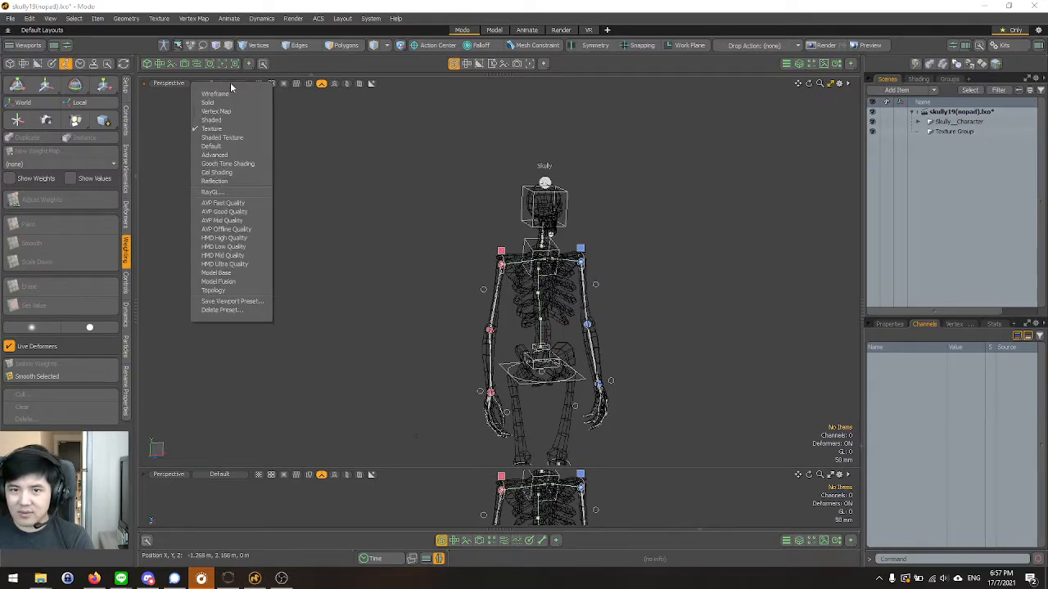
pyautogui.click(228, 147)
# Expand Skully__Character and its Skully__Bind_Meshes folder, select the Mesh item, and clear the selection in the viewport.
pyautogui.click(915, 123)
pyautogui.click(917, 122)
pyautogui.click(927, 132)
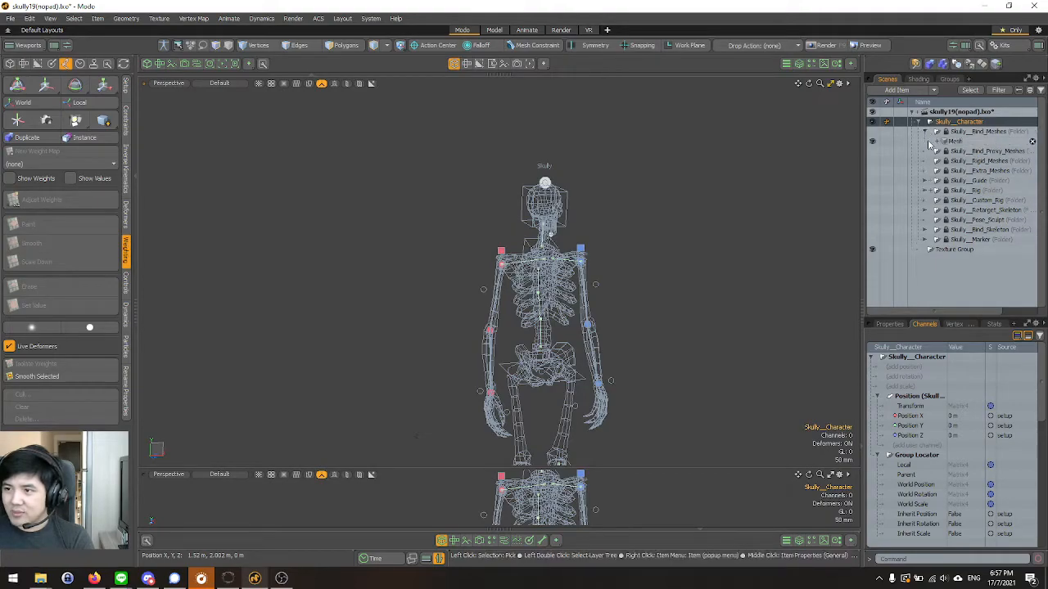
pyautogui.click(954, 141)
pyautogui.scroll(3, 583, 274)
pyautogui.click(708, 248)
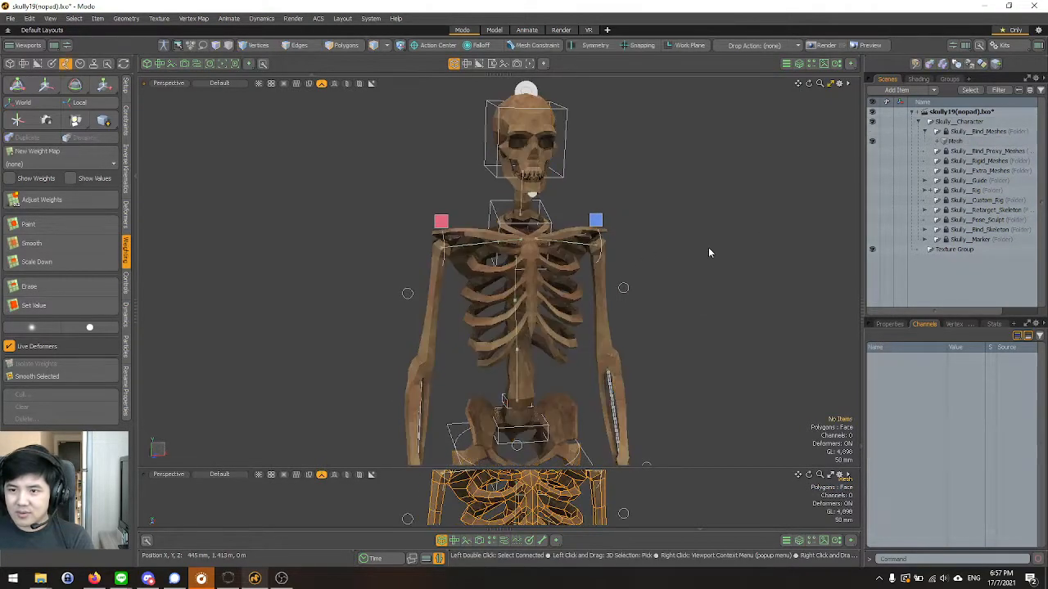
# Switch the ACS context to the one that displays the coloured bind skeleton inside the mesh.
pyautogui.scroll(3, 674, 267)
pyautogui.scroll(-5, 444, 218)
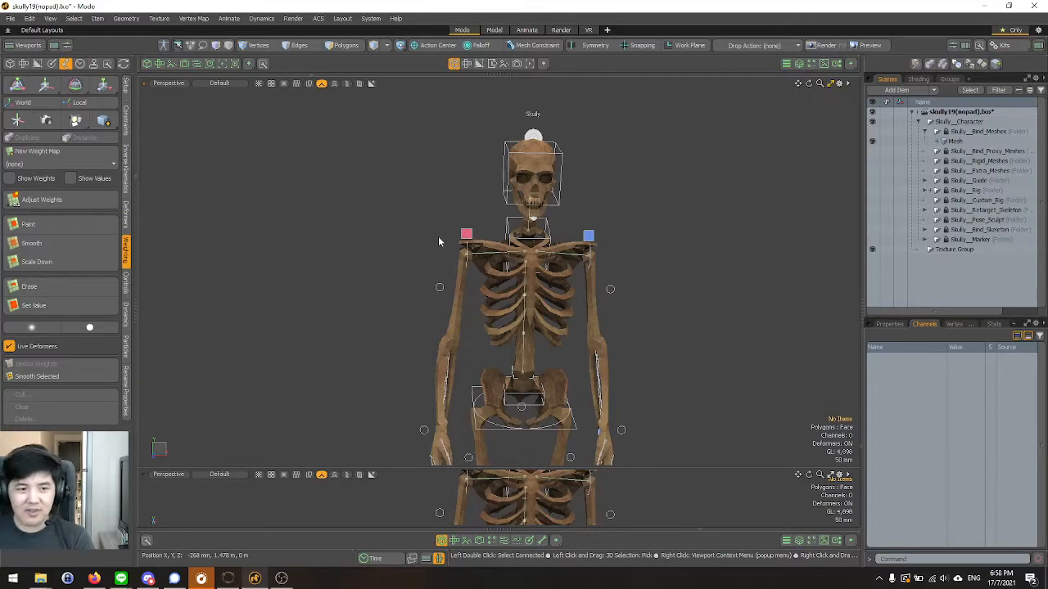
pyautogui.keyDown('alt'); pyautogui.moveTo(308, 265); pyautogui.dragTo(380, 308); pyautogui.keyUp('alt')
pyautogui.scroll(2, 381, 309)
pyautogui.moveTo(325, 257)
pyautogui.keyDown('alt'); pyautogui.mouseDown()
pyautogui.moveTo(379, 288)
pyautogui.moveTo(323, 255)
pyautogui.mouseUp(); pyautogui.keyUp('alt')
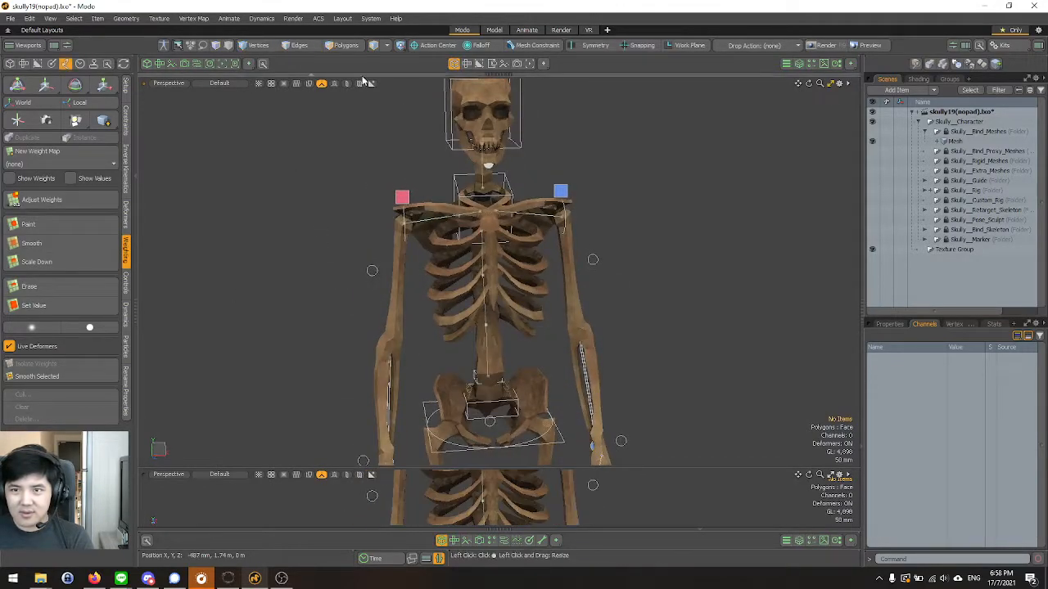
pyautogui.click(319, 19)
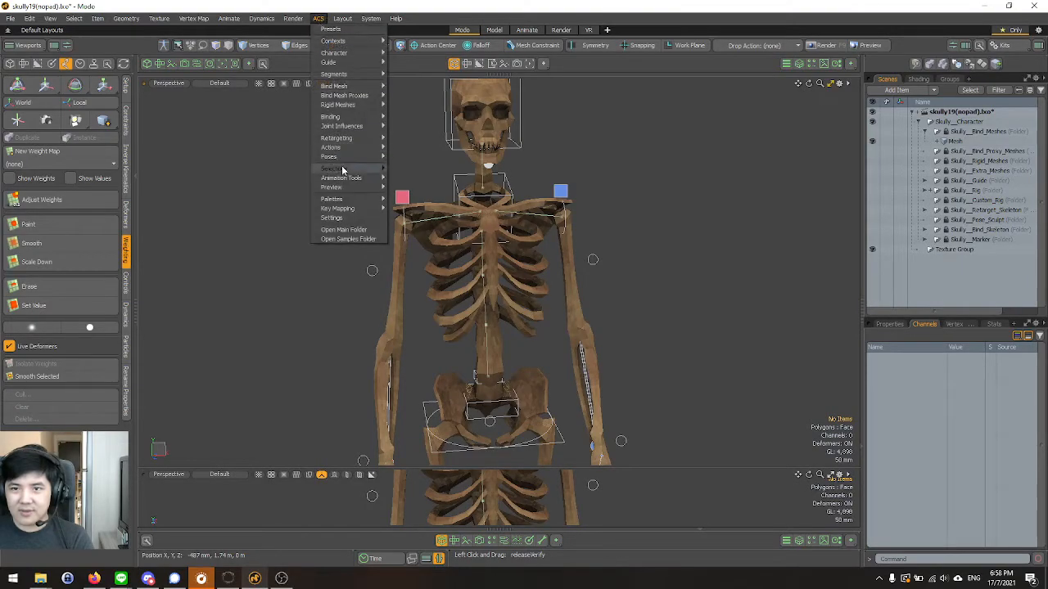
pyautogui.moveTo(365, 53)
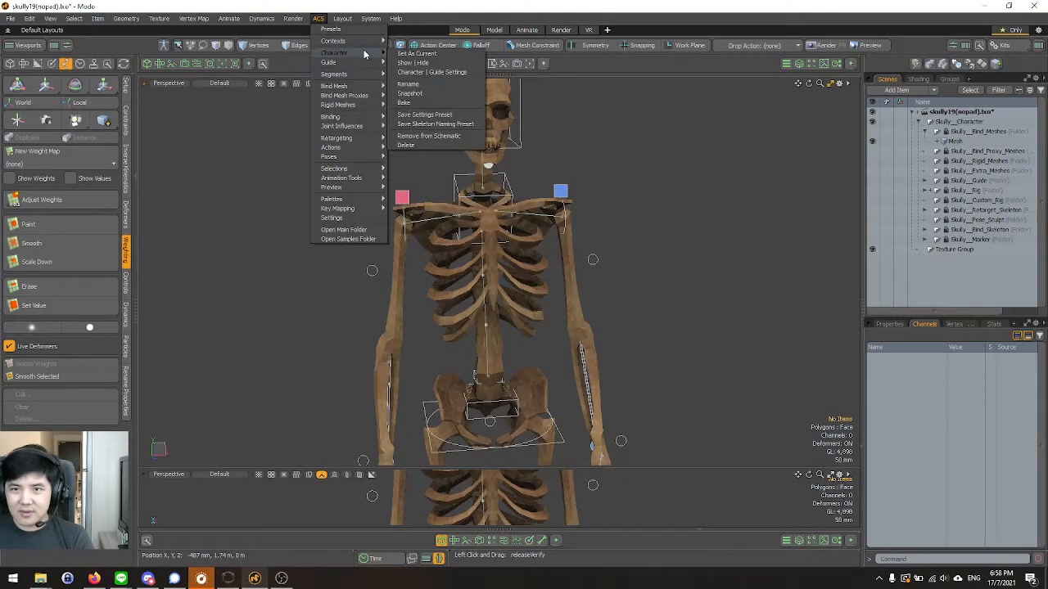
pyautogui.click(416, 37)
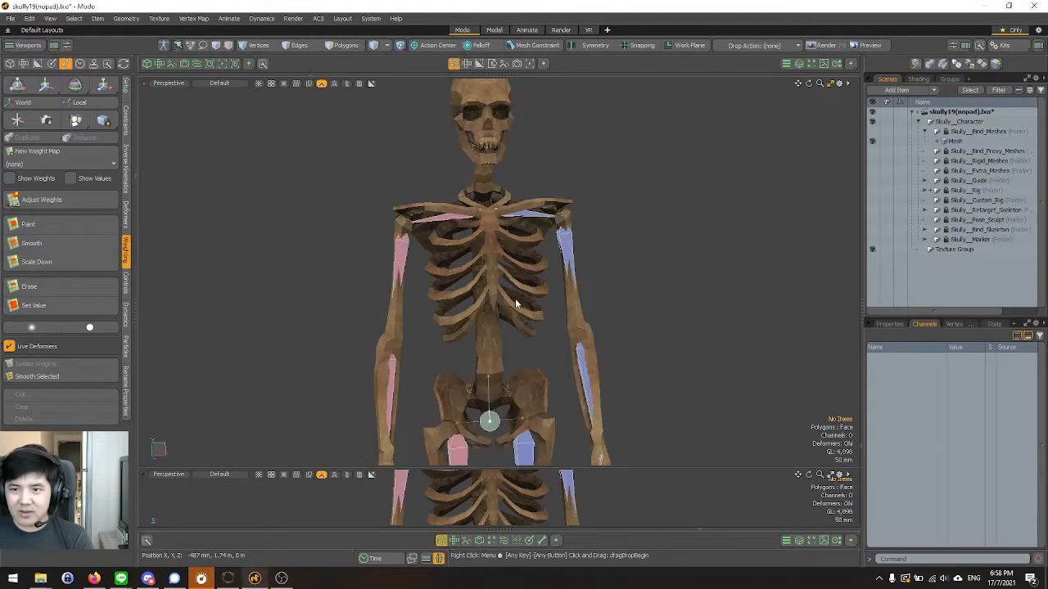
# Set the upper viewport to Wireframe shading and select the Skully__Spine_3 bind bone inside the rib cage.
pyautogui.scroll(3, 518, 298)
pyautogui.keyDown('alt'); pyautogui.moveTo(518, 298); pyautogui.dragTo(284, 239); pyautogui.keyUp('alt')
pyautogui.scroll(3, 615, 257)
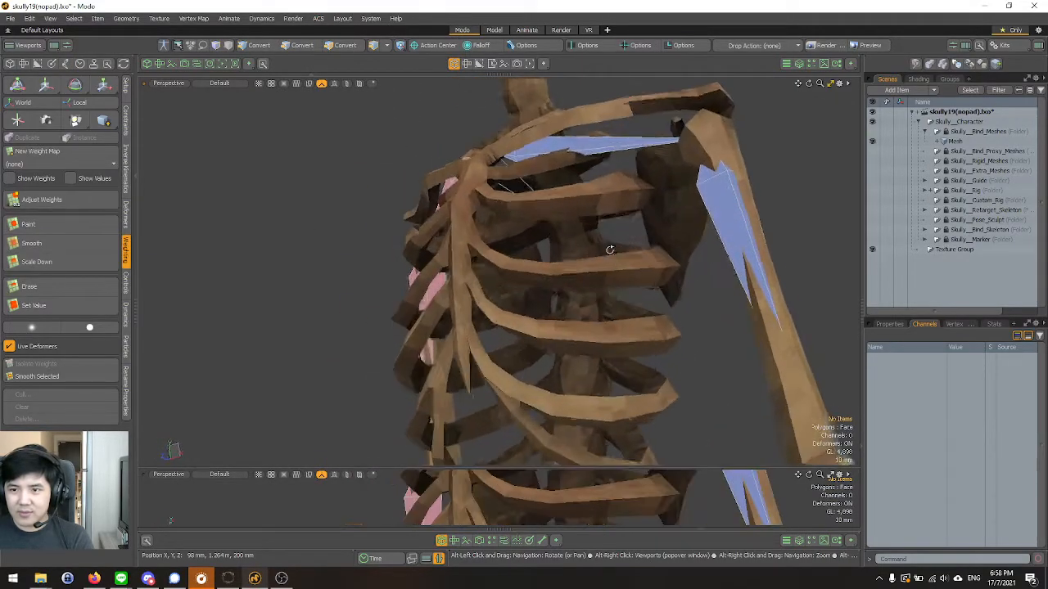
pyautogui.keyDown('alt'); pyautogui.moveTo(615, 257); pyautogui.dragTo(552, 219); pyautogui.keyUp('alt')
pyautogui.scroll(-5, 565, 220)
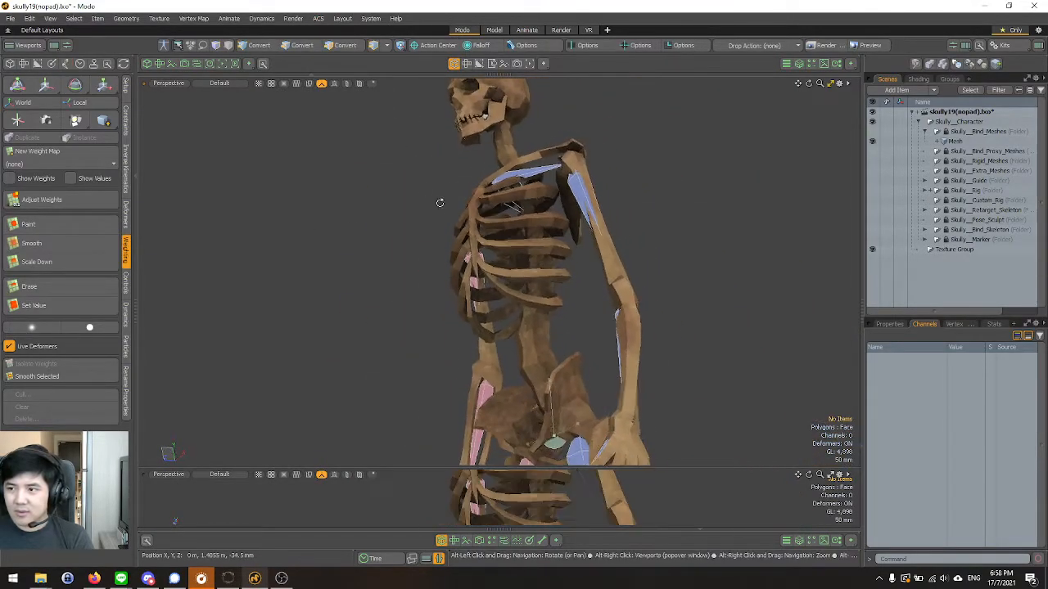
pyautogui.click(220, 84)
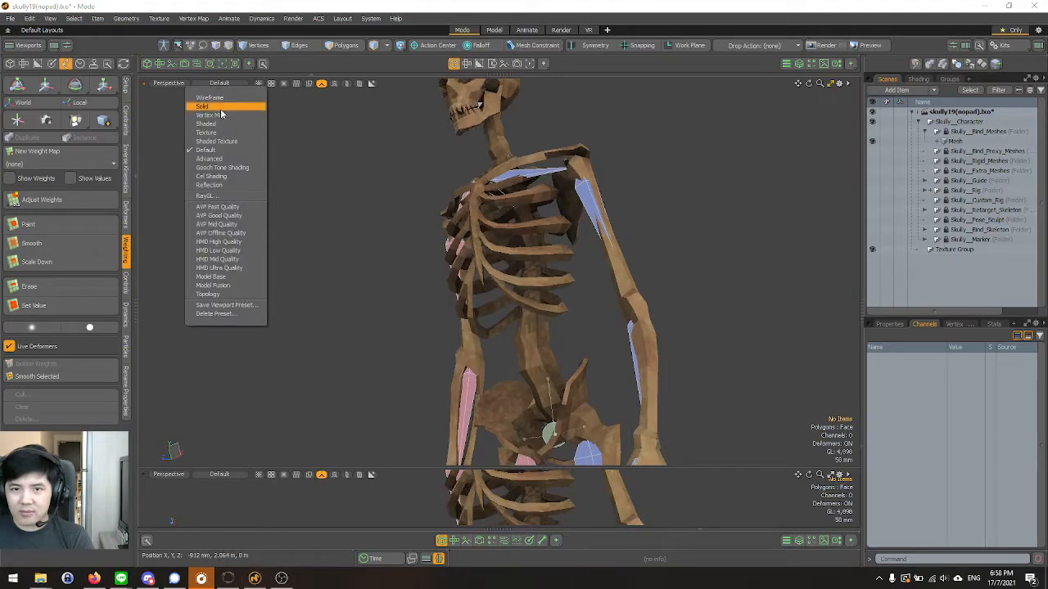
pyautogui.click(215, 99)
pyautogui.scroll(4, 504, 208)
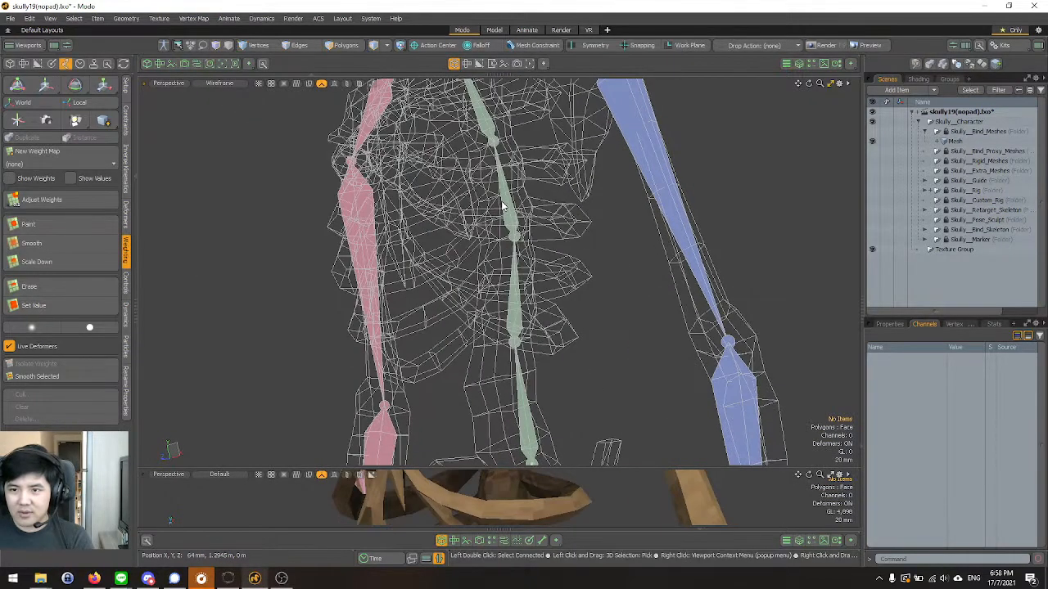
pyautogui.click(504, 208)
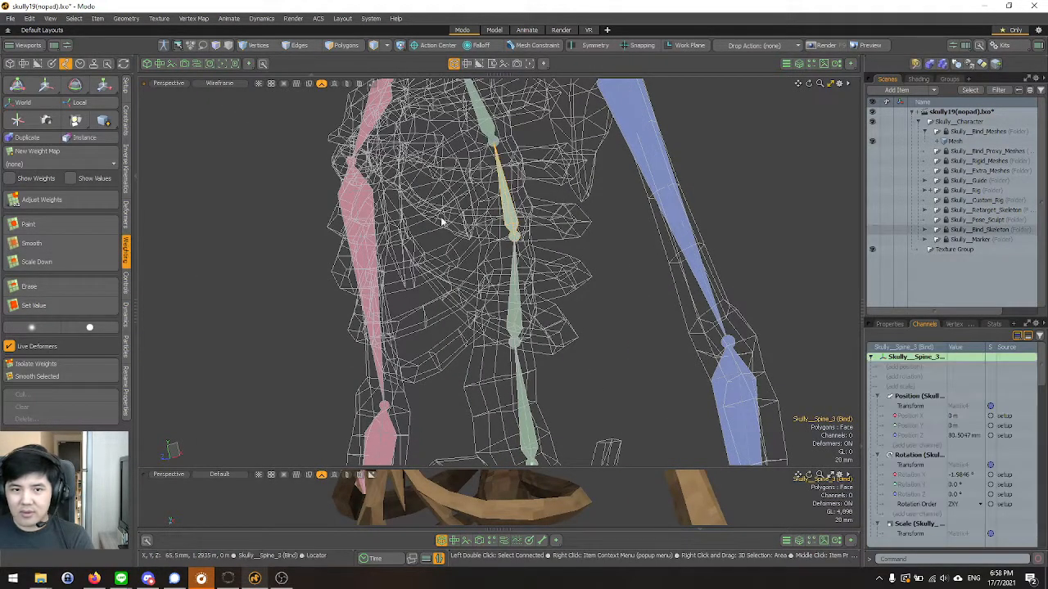
# Deselect the spine bone and try the Solid, Vertex Map and Shaded styles in the upper viewport.
pyautogui.click(213, 80)
pyautogui.click(215, 85)
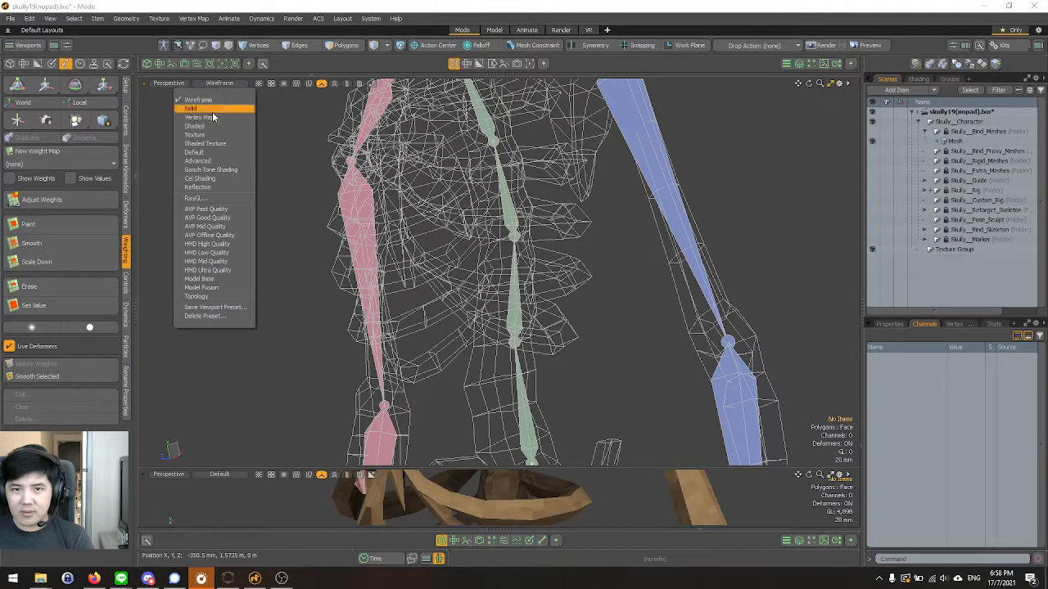
pyautogui.click(211, 110)
pyautogui.click(215, 83)
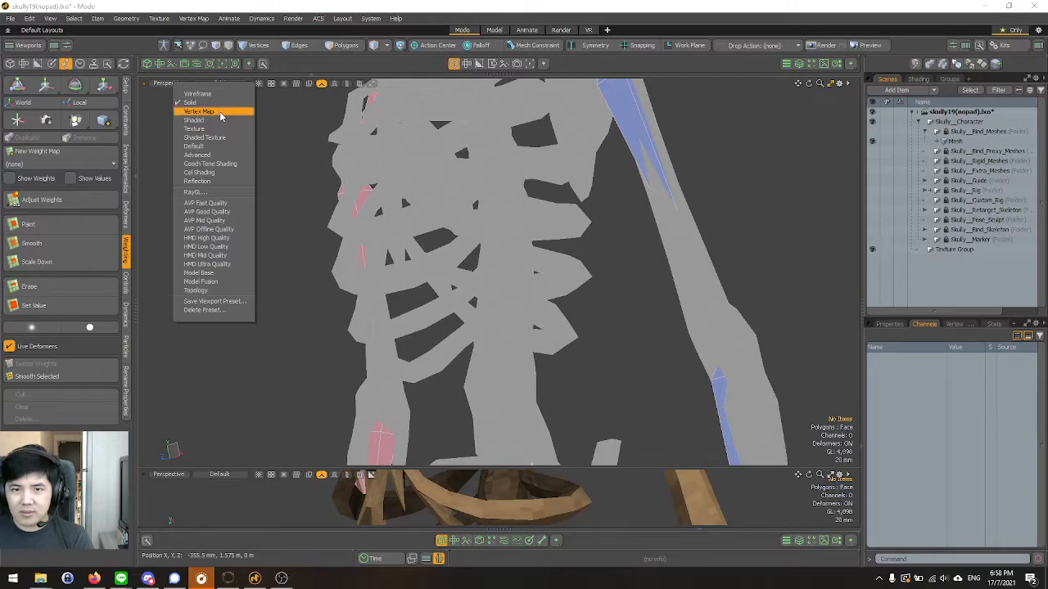
pyautogui.click(217, 112)
pyautogui.click(207, 85)
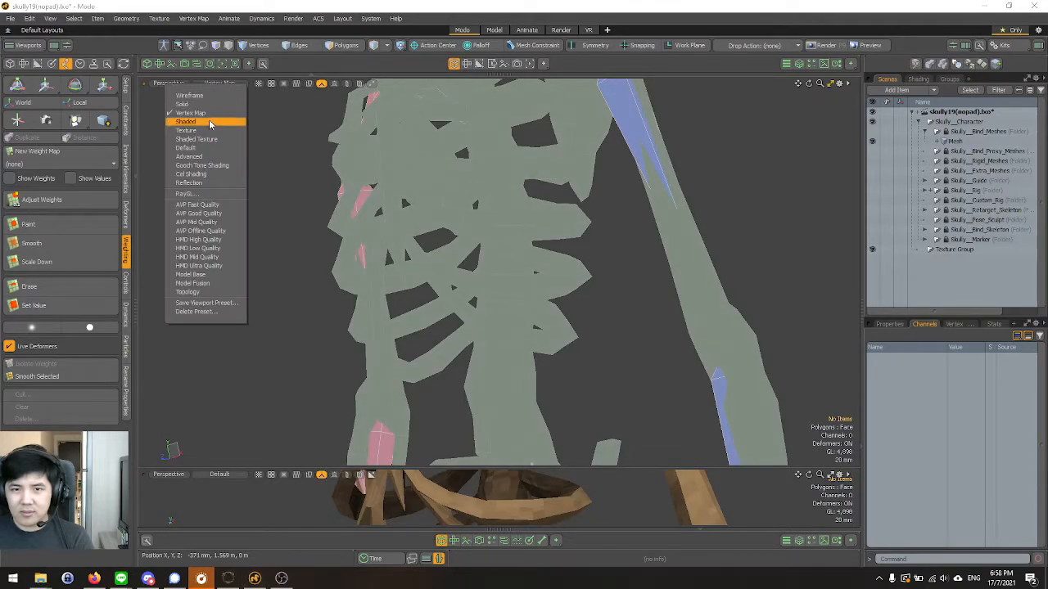
pyautogui.click(210, 122)
# Compare Solid with Gooch Tone Shading in the upper viewport and leave it set to Solid.
pyautogui.click(210, 87)
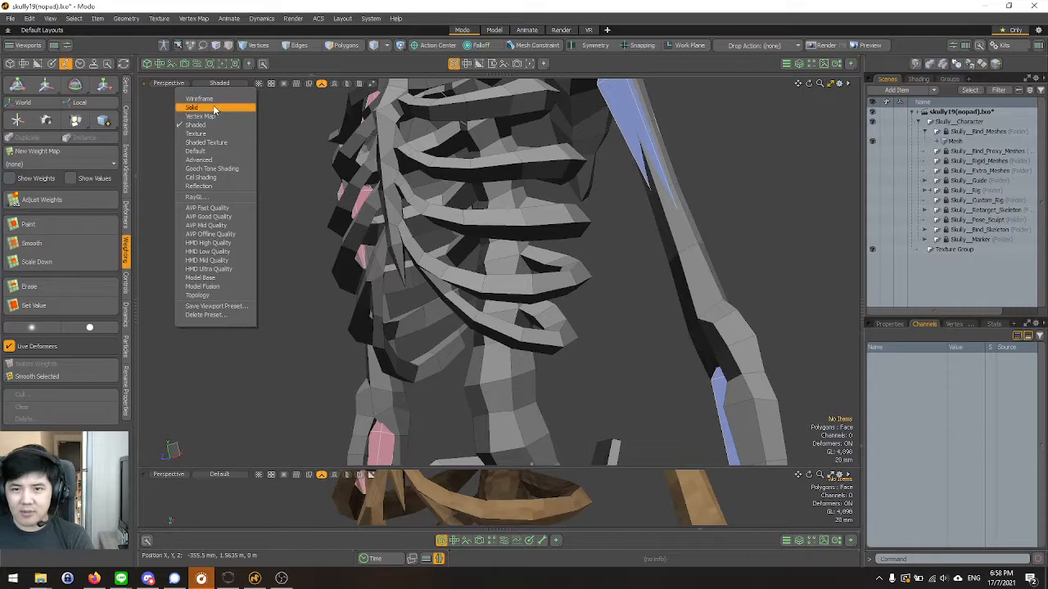
pyautogui.click(215, 107)
pyautogui.click(219, 83)
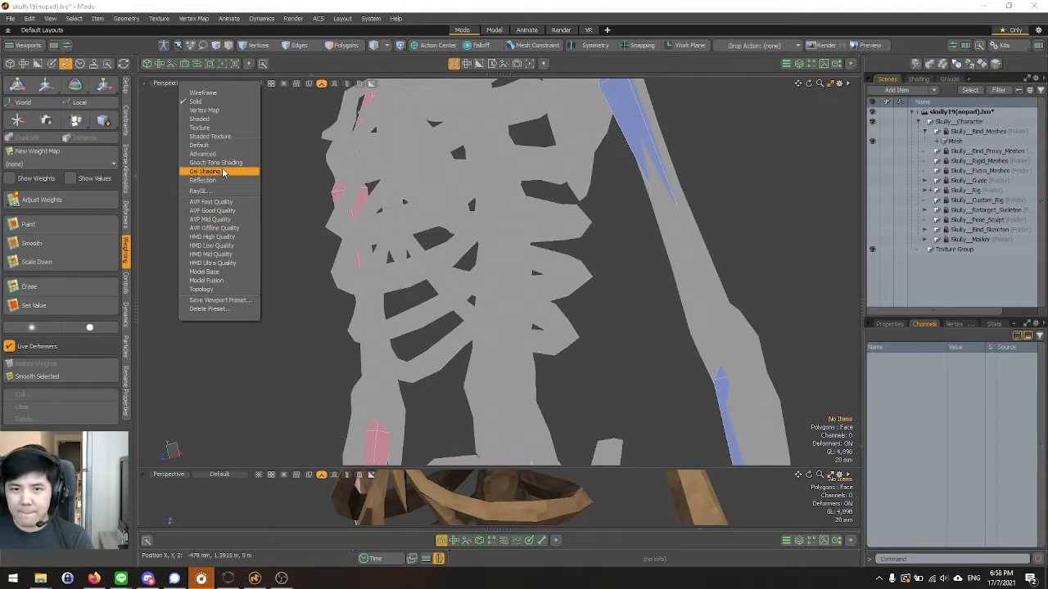
pyautogui.click(221, 162)
pyautogui.click(206, 84)
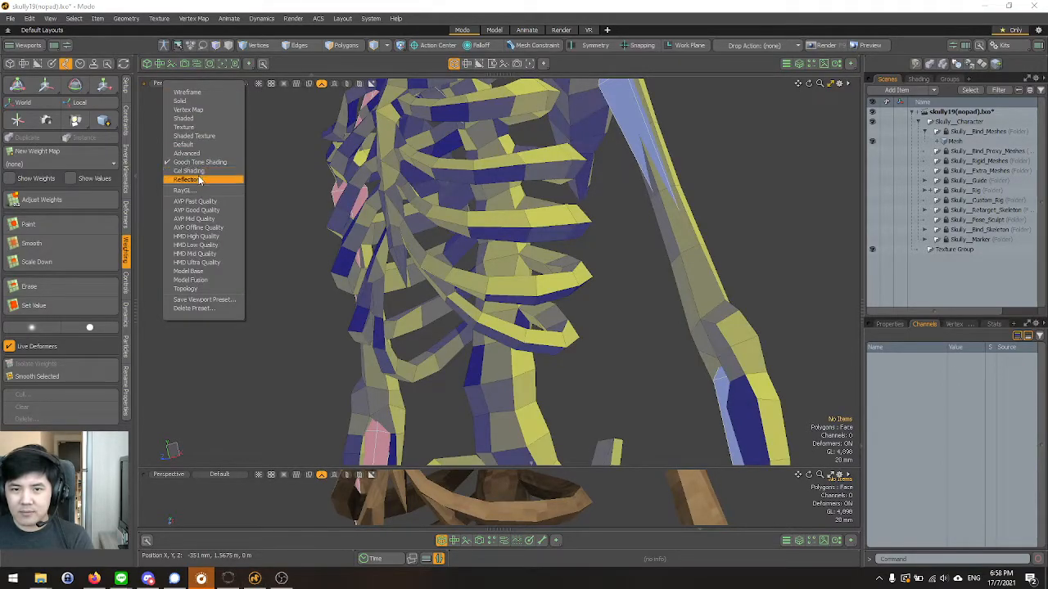
pyautogui.click(203, 103)
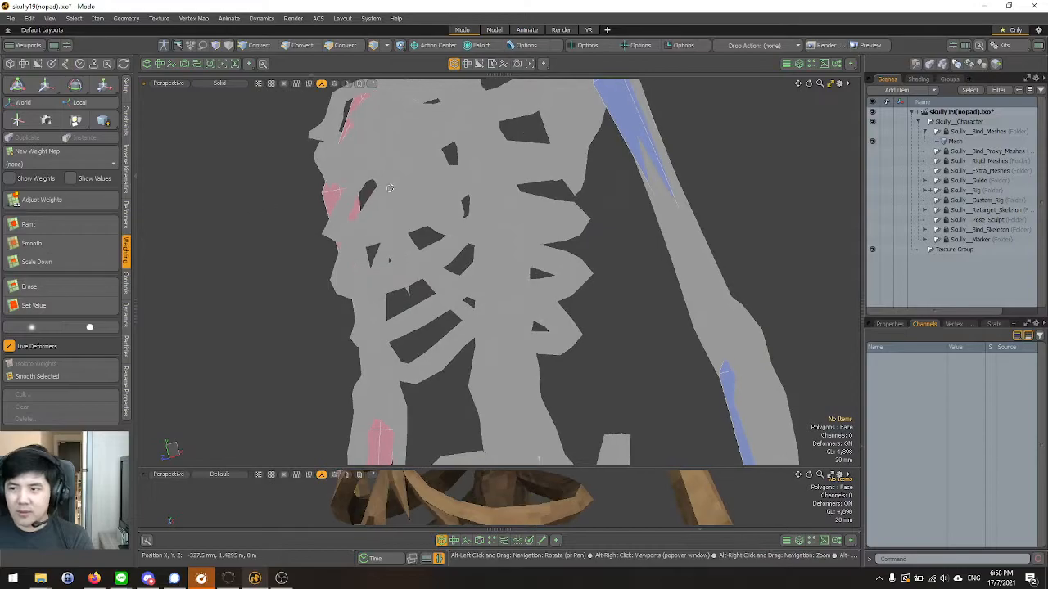
# Try Vertex Map shading in the upper viewport and select the Mesh item, deselecting it again.
pyautogui.click(218, 84)
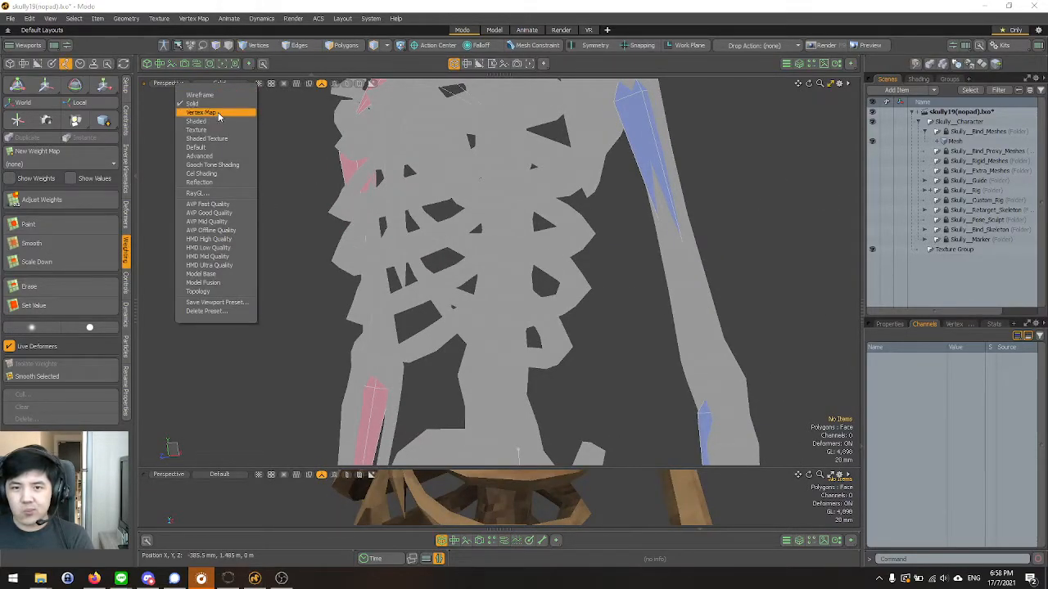
pyautogui.click(218, 114)
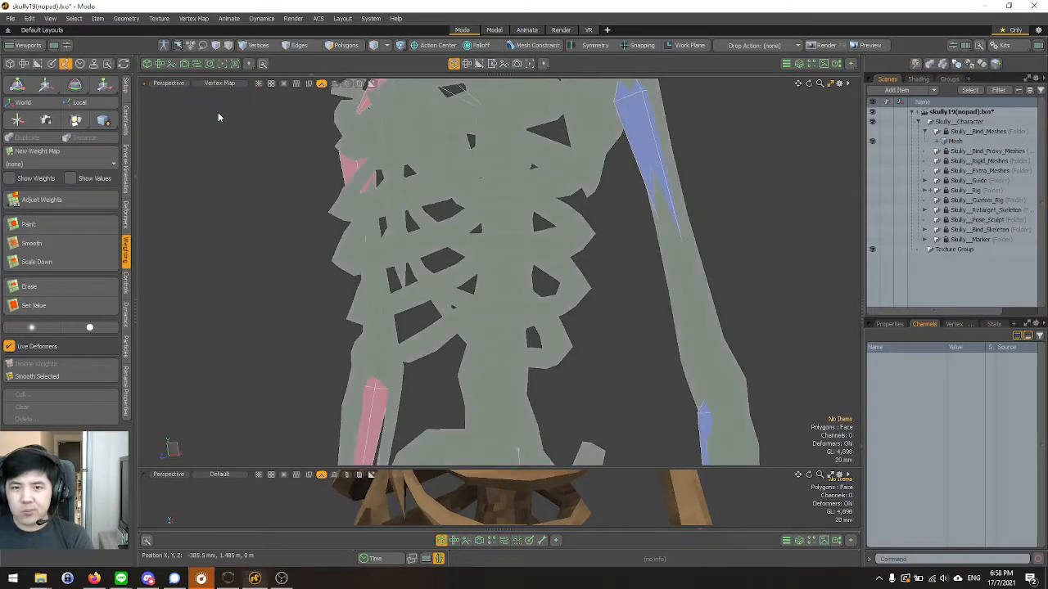
pyautogui.click(966, 143)
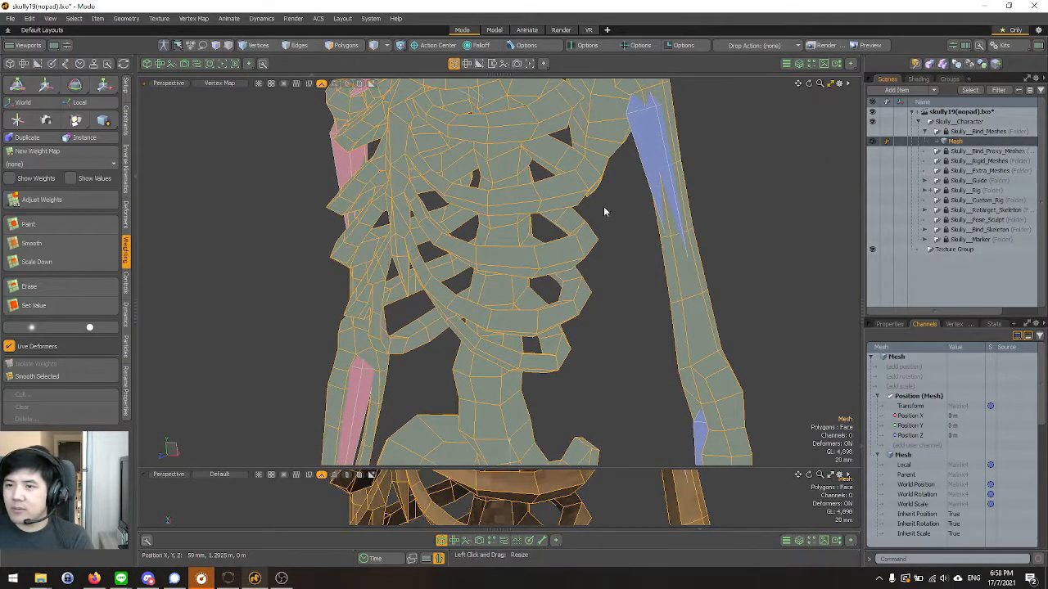
pyautogui.click(654, 155)
pyautogui.scroll(-2, 603, 296)
pyautogui.scroll(2, 564, 215)
pyautogui.moveTo(564, 216)
pyautogui.keyDown('alt'); pyautogui.mouseDown()
pyautogui.moveTo(488, 142)
pyautogui.moveTo(528, 177)
pyautogui.mouseUp(); pyautogui.keyUp('alt')
pyautogui.click(460, 125)
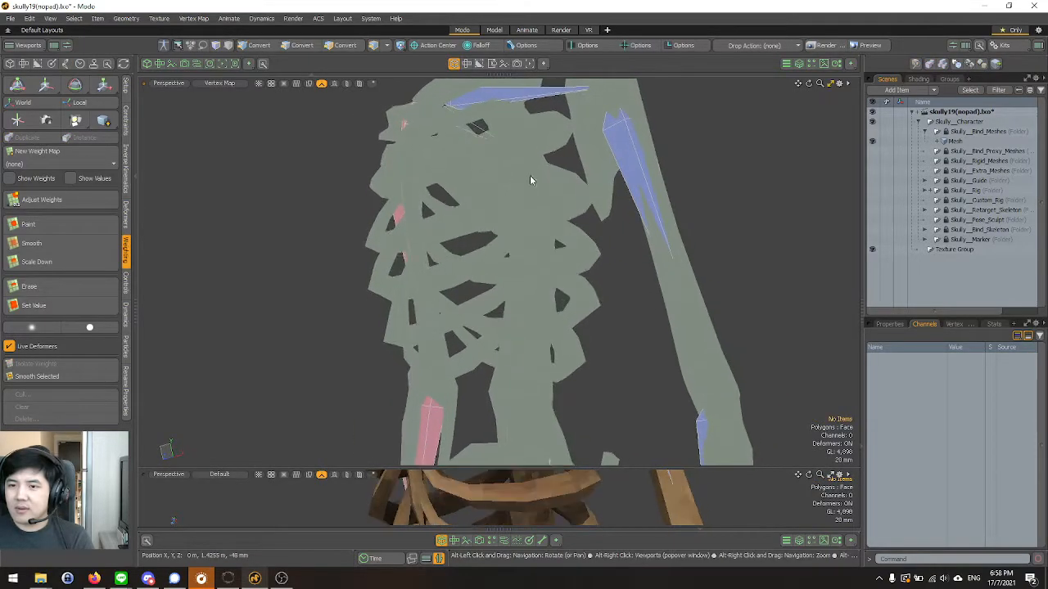
# Switch the upper viewport to Wireframe shading and select the Skully__Spine_3 bind bone inside the rib cage.
pyautogui.click(228, 84)
pyautogui.click(224, 95)
pyautogui.click(228, 85)
pyautogui.click(224, 94)
pyautogui.click(529, 198)
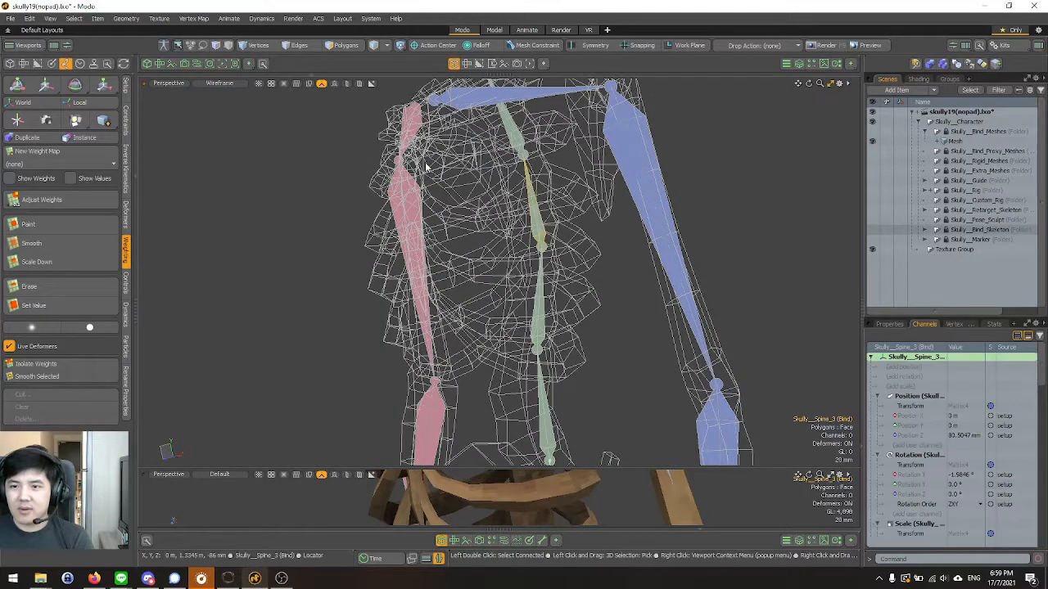
# Return the upper viewport to Solid, select all connected bind bones from the pelvis root bone, and clear the selection.
pyautogui.click(219, 83)
pyautogui.click(215, 102)
pyautogui.moveTo(190, 114)
pyautogui.keyDown('alt'); pyautogui.mouseDown()
pyautogui.moveTo(230, 120)
pyautogui.moveTo(540, 265)
pyautogui.moveTo(482, 156)
pyautogui.mouseUp(); pyautogui.keyUp('alt')
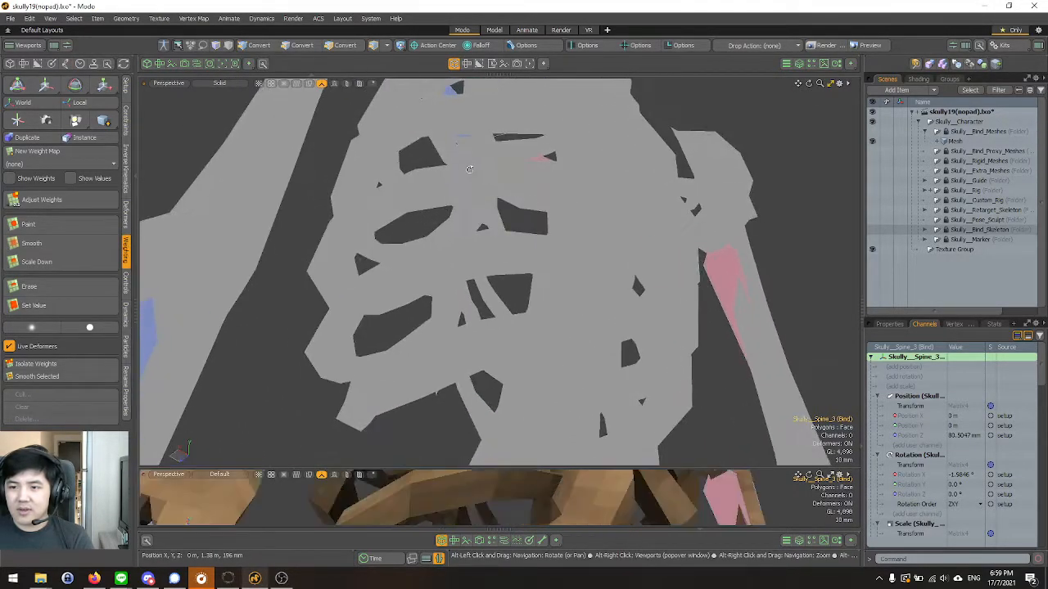
pyautogui.scroll(-5, 482, 156)
pyautogui.doubleClick(505, 459)
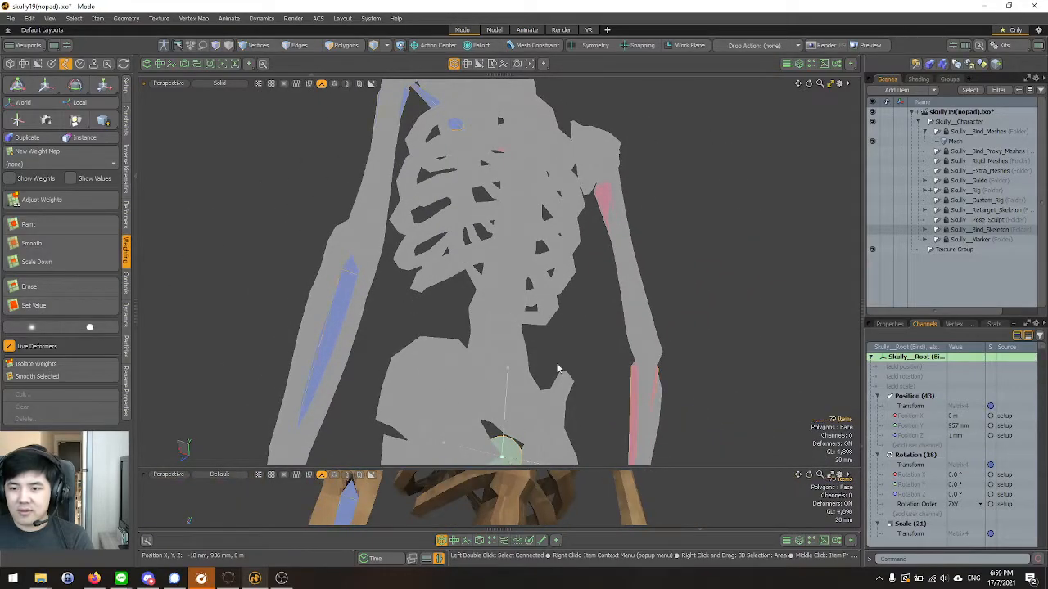
pyautogui.keyDown('alt'); pyautogui.moveTo(548, 393); pyautogui.dragTo(447, 350); pyautogui.keyUp('alt')
pyautogui.scroll(-5, 444, 350)
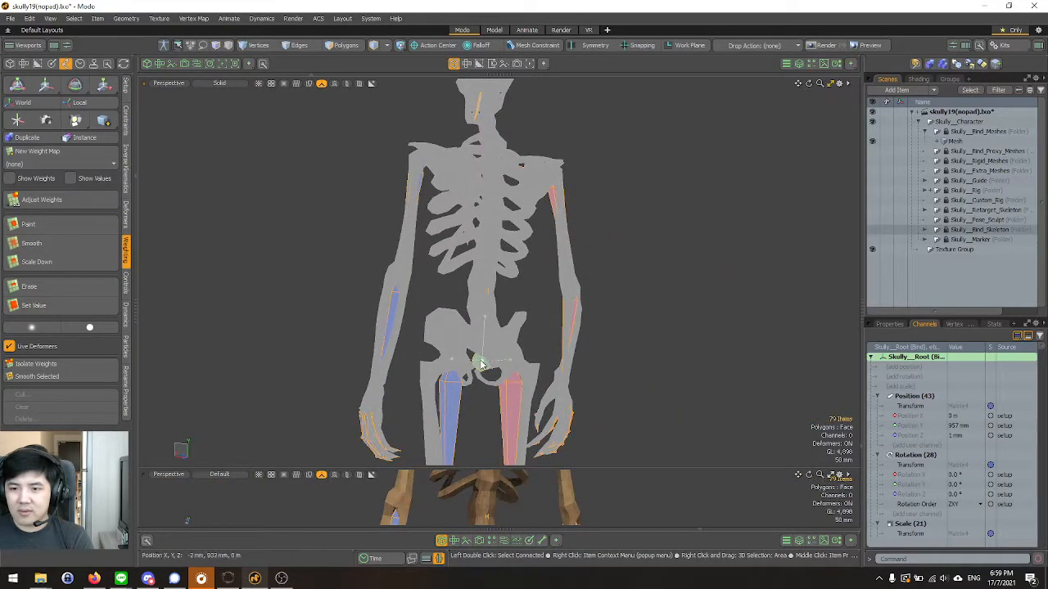
pyautogui.click(276, 265)
# Select the Skully__R.Arm bind bone, switch the selection to the Mesh item, and deselect everything.
pyautogui.scroll(3, 482, 228)
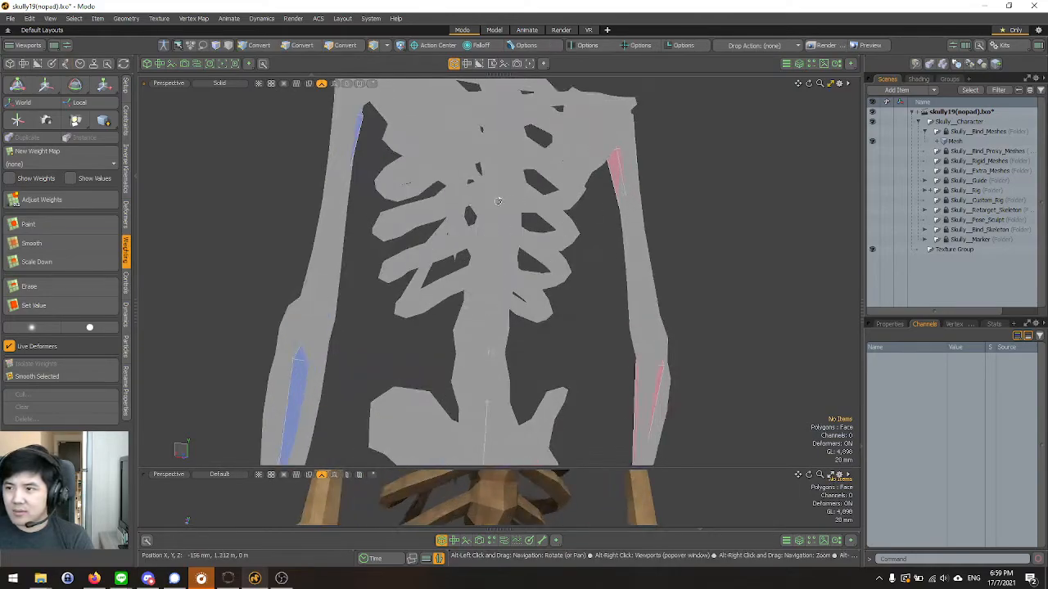
pyautogui.keyDown('alt'); pyautogui.moveTo(498, 200); pyautogui.dragTo(627, 199); pyautogui.keyUp('alt')
pyautogui.click(621, 180)
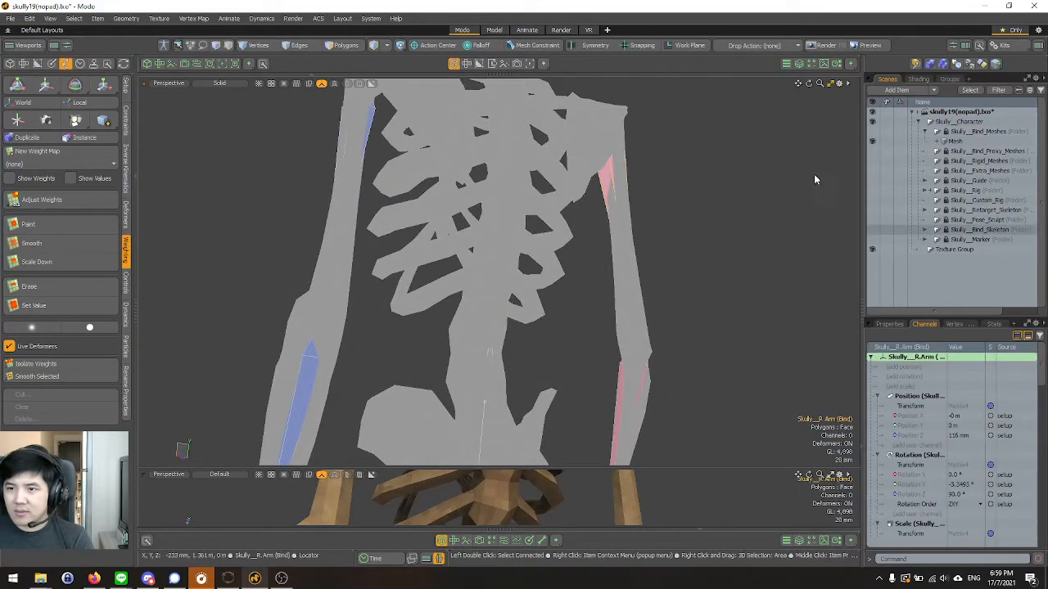
pyautogui.click(965, 144)
pyautogui.click(708, 185)
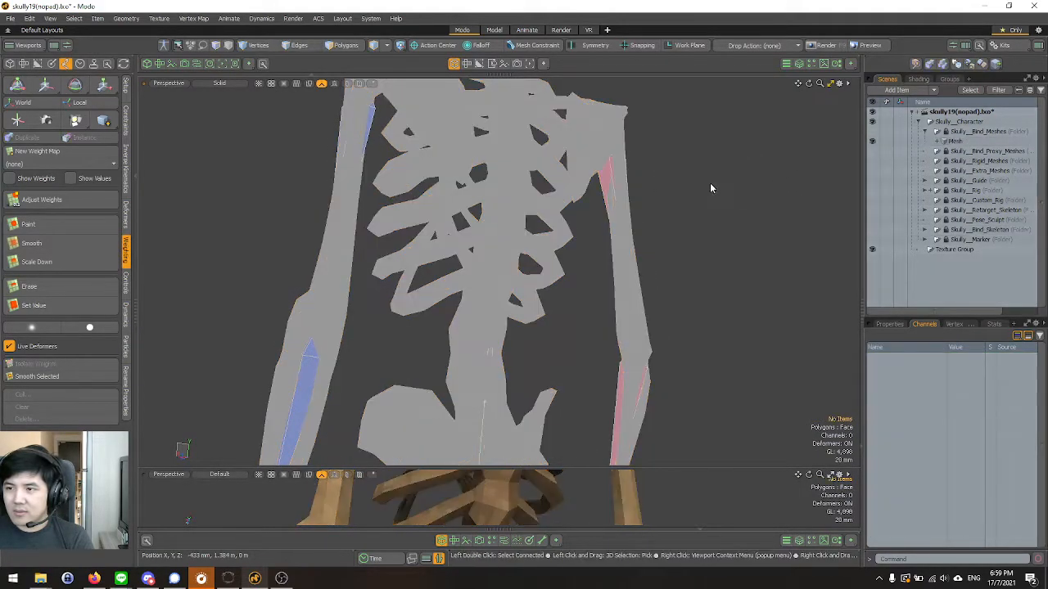
# Try the material, edge and polygon selection modes on the Mesh item.
pyautogui.press('3')
pyautogui.press('4')
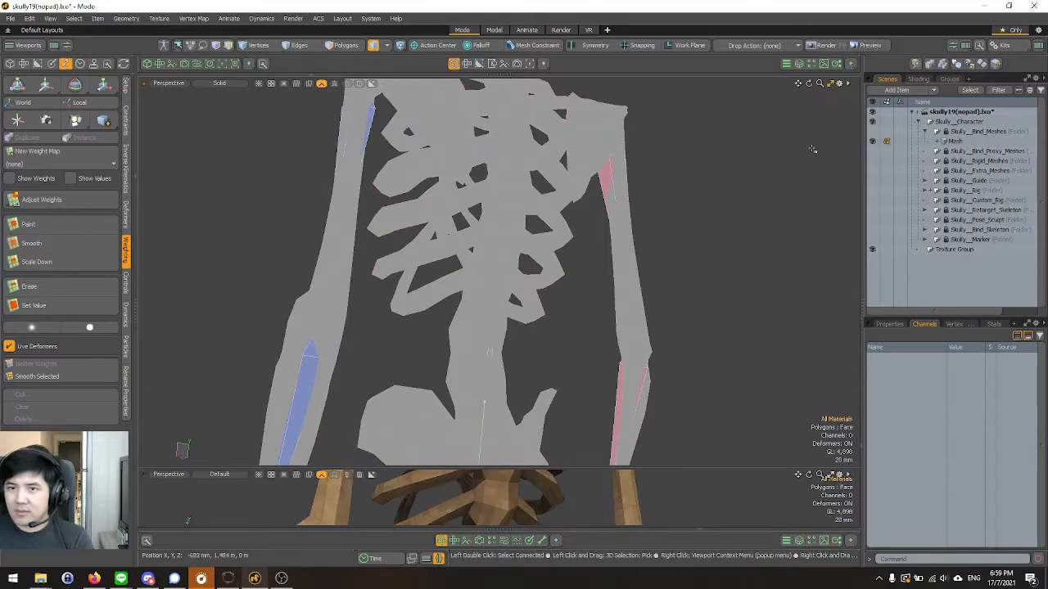
pyautogui.click(955, 142)
pyautogui.keyDown('alt'); pyautogui.moveTo(784, 154); pyautogui.dragTo(686, 275); pyautogui.keyUp('alt')
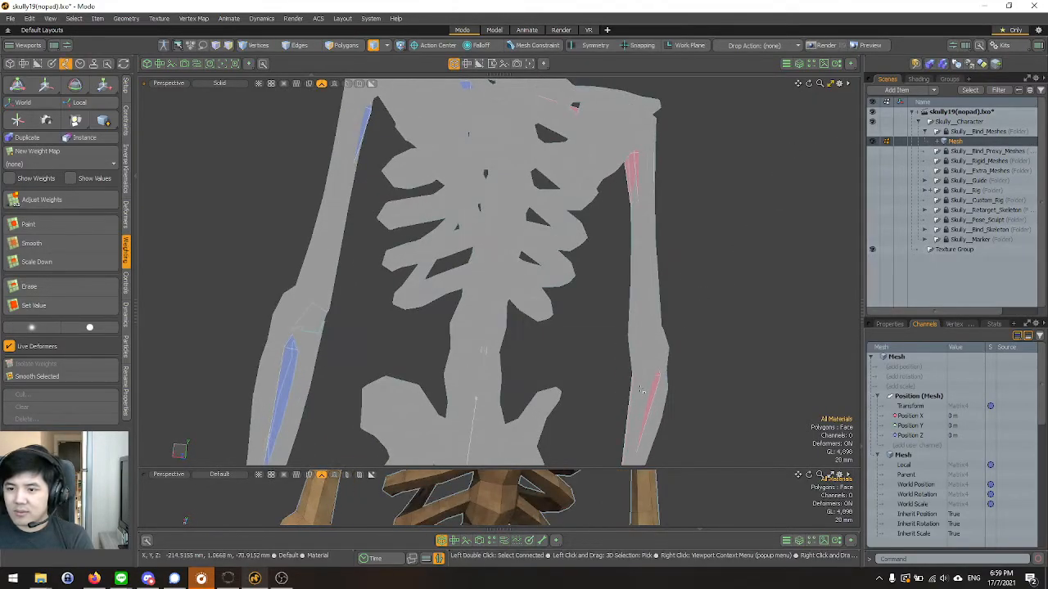
pyautogui.click(284, 377)
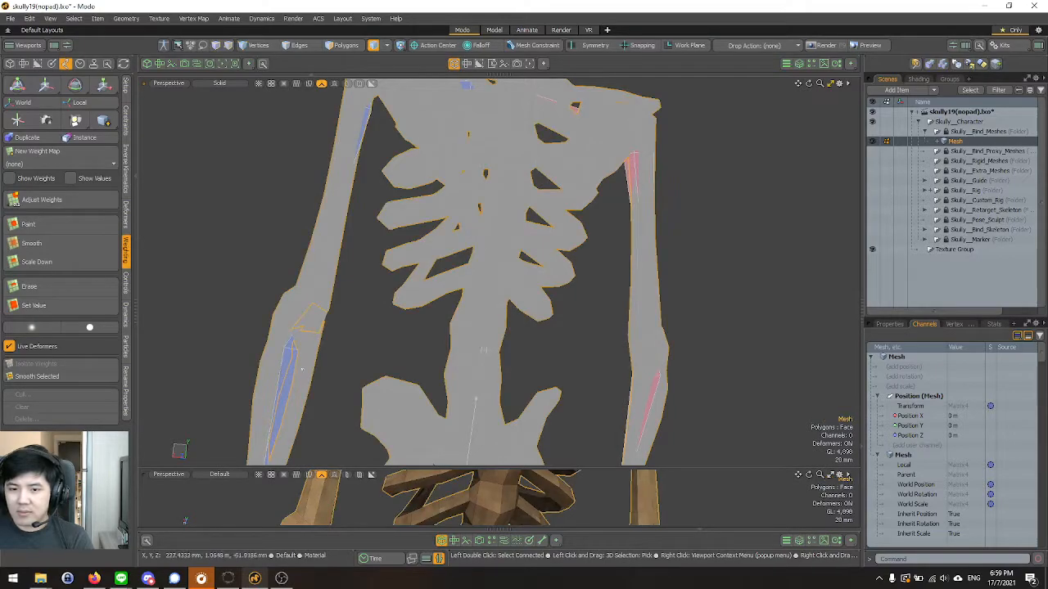
pyautogui.keyDown('alt'); pyautogui.moveTo(565, 278); pyautogui.dragTo(638, 258); pyautogui.keyUp('alt')
pyautogui.press('2')
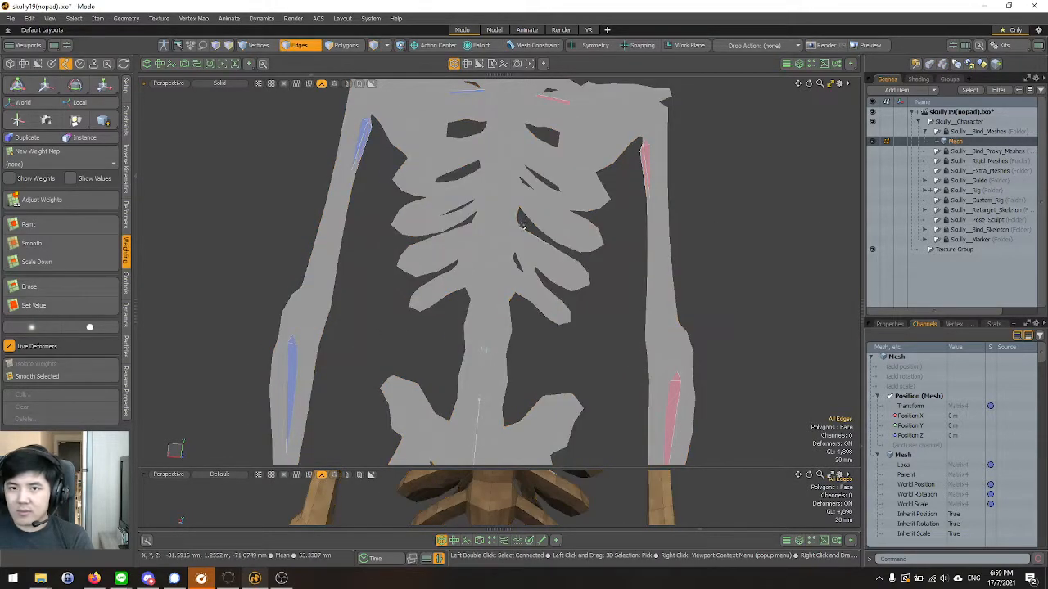
pyautogui.press('3')
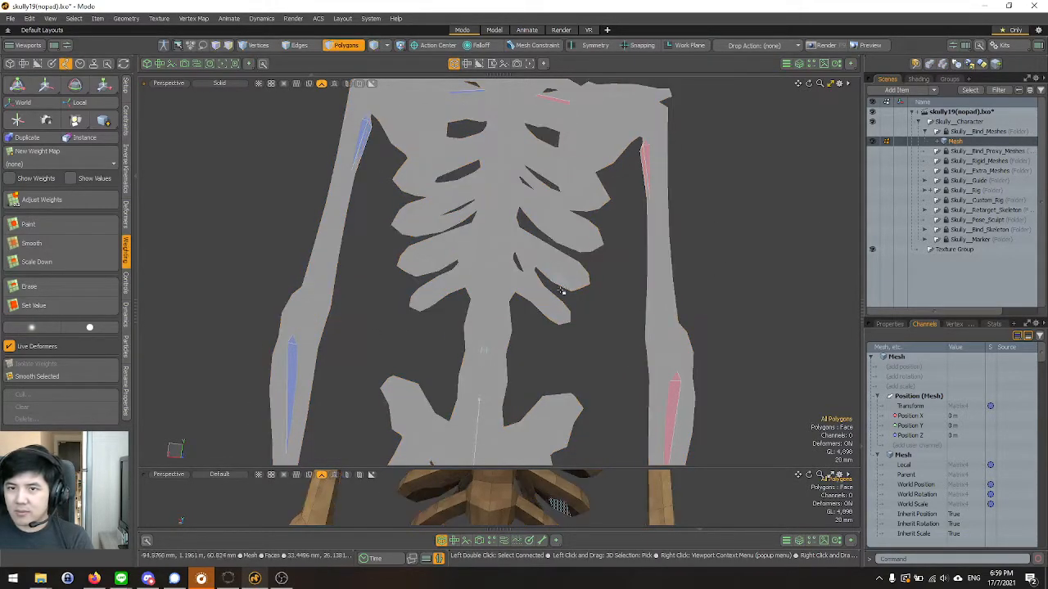
pyautogui.keyDown('alt'); pyautogui.moveTo(571, 261); pyautogui.dragTo(564, 243); pyautogui.keyUp('alt')
# Return to item selection and change the additional component selection type from Material to Part.
pyautogui.press('5')
pyautogui.press('w')
pyautogui.click(375, 45)
pyautogui.click(386, 46)
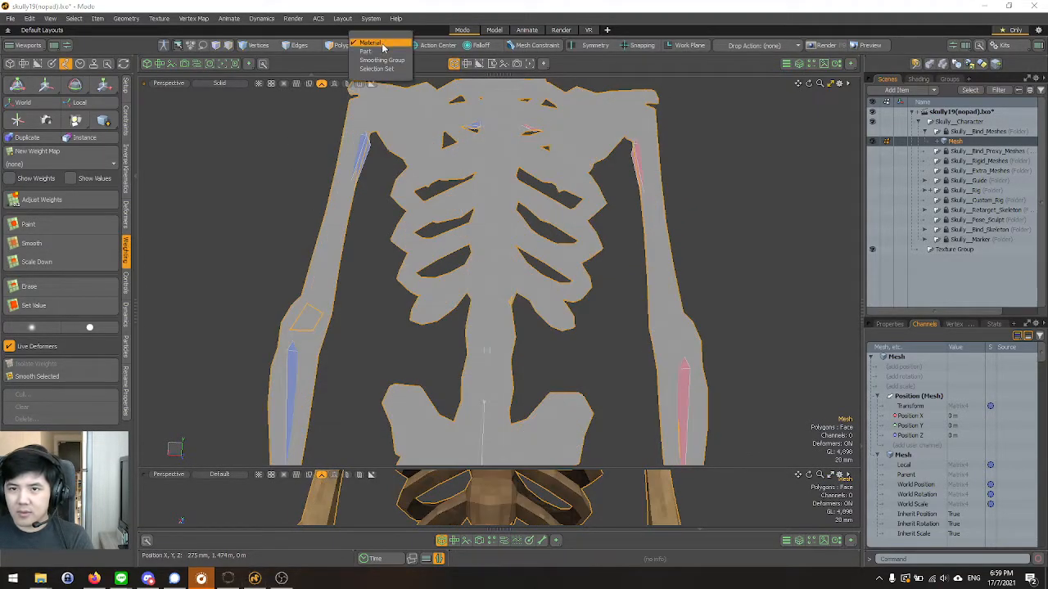
pyautogui.click(378, 52)
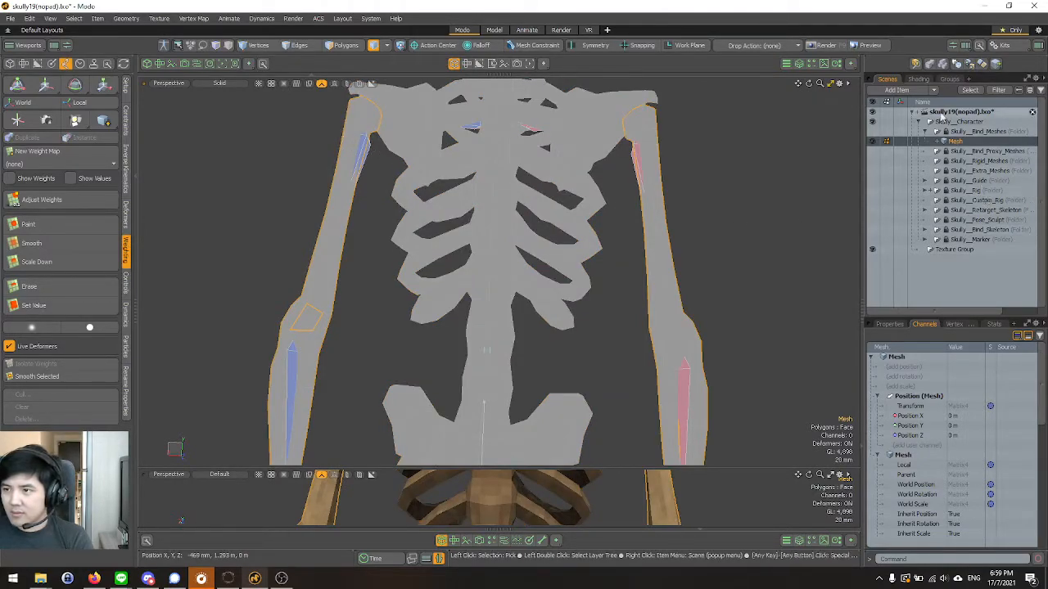
# Frame the whole skeleton and select the Skully__L.Arm bind bone through the Solid-shaded mesh.
pyautogui.press('a')
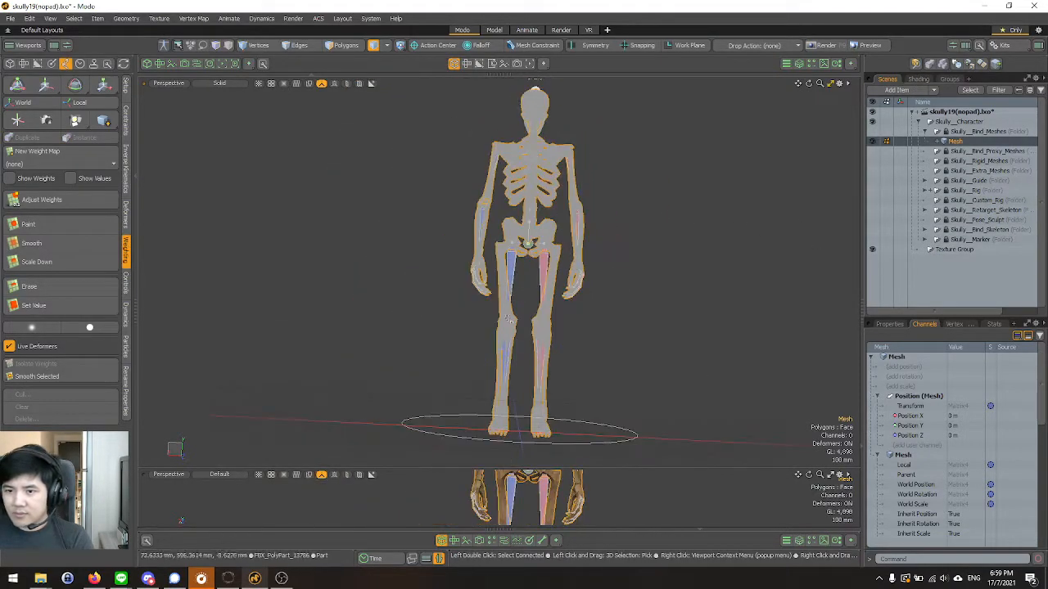
pyautogui.scroll(3, 509, 309)
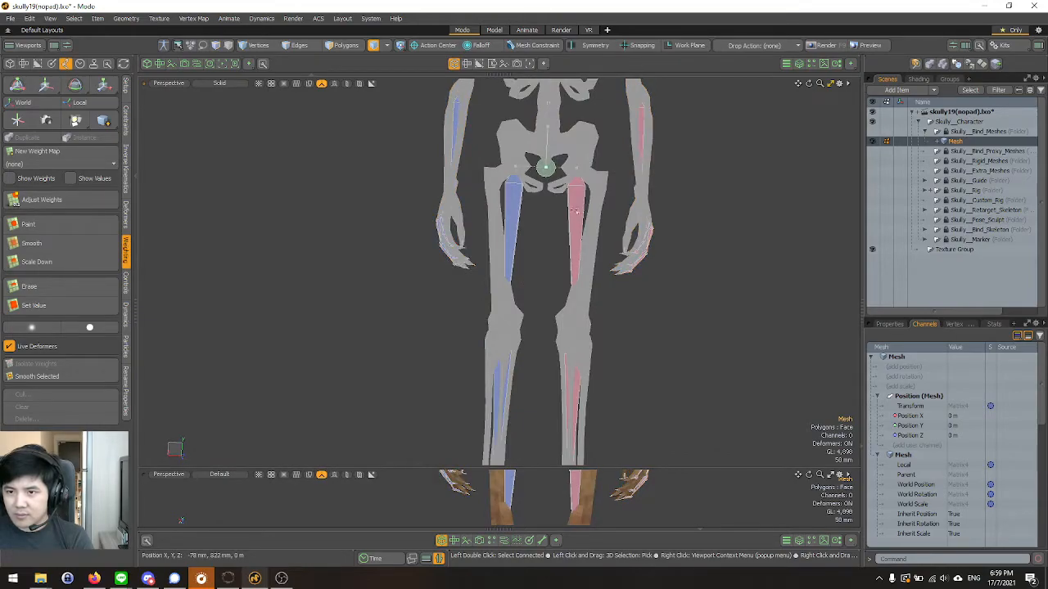
pyautogui.click(577, 214)
pyautogui.scroll(2, 547, 151)
pyautogui.keyDown('alt'); pyautogui.keyDown('shift'); pyautogui.moveTo(546, 154); pyautogui.dragTo(496, 382); pyautogui.keyUp('shift'); pyautogui.keyUp('alt')
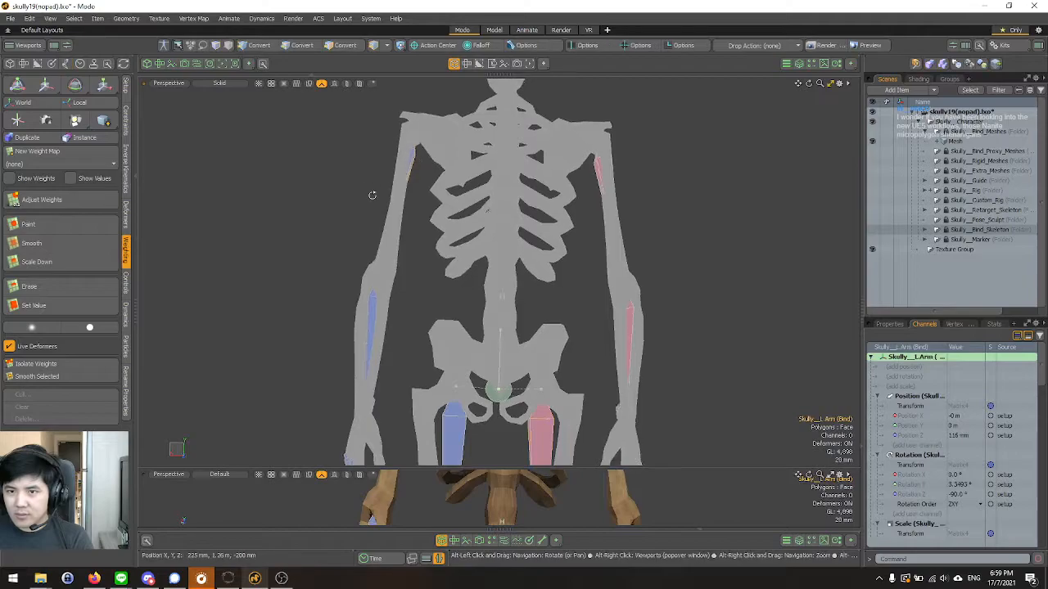
pyautogui.keyDown('alt'); pyautogui.moveTo(363, 194); pyautogui.dragTo(728, 243); pyautogui.keyUp('alt')
# Set the upper viewport to Vertex Map shading and select the Skully__Spine_3 bind bone to inspect its weights on the ribs.
pyautogui.click(223, 84)
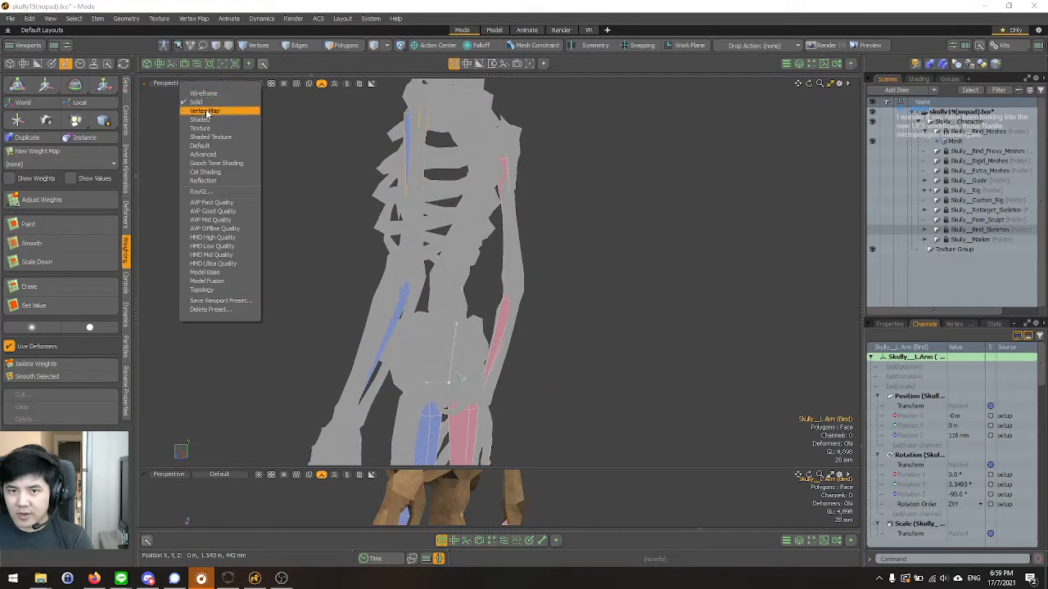
pyautogui.click(207, 112)
pyautogui.keyDown('alt'); pyautogui.moveTo(379, 262); pyautogui.dragTo(467, 286); pyautogui.keyUp('alt')
pyautogui.click(463, 195)
pyautogui.keyDown('alt'); pyautogui.moveTo(416, 205); pyautogui.dragTo(205, 255); pyautogui.keyUp('alt')
pyautogui.scroll(3, 568, 303)
pyautogui.keyDown('alt'); pyautogui.moveTo(568, 303); pyautogui.dragTo(472, 272); pyautogui.keyUp('alt')
pyautogui.scroll(3, 518, 274)
pyautogui.scroll(-4, 471, 320)
pyautogui.scroll(5, 487, 307)
pyautogui.keyDown('alt'); pyautogui.moveTo(487, 308); pyautogui.dragTo(592, 72); pyautogui.keyUp('alt')
pyautogui.keyDown('alt'); pyautogui.moveTo(618, 276); pyautogui.dragTo(596, 318); pyautogui.keyUp('alt')
pyautogui.click(653, 261)
pyautogui.scroll(-8, 533, 227)
pyautogui.keyDown('alt'); pyautogui.moveTo(524, 245); pyautogui.dragTo(464, 404); pyautogui.keyUp('alt')
pyautogui.scroll(6, 533, 269)
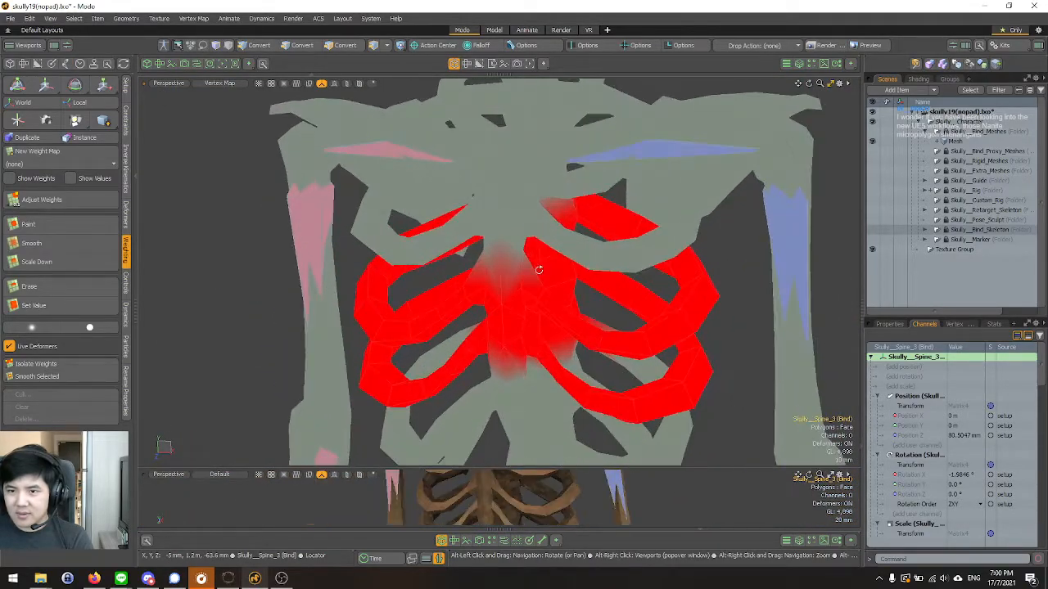
pyautogui.keyDown('alt'); pyautogui.moveTo(568, 229); pyautogui.dragTo(505, 236); pyautogui.keyUp('alt')
pyautogui.keyDown('alt'); pyautogui.moveTo(546, 259); pyautogui.dragTo(737, 259); pyautogui.keyUp('alt')
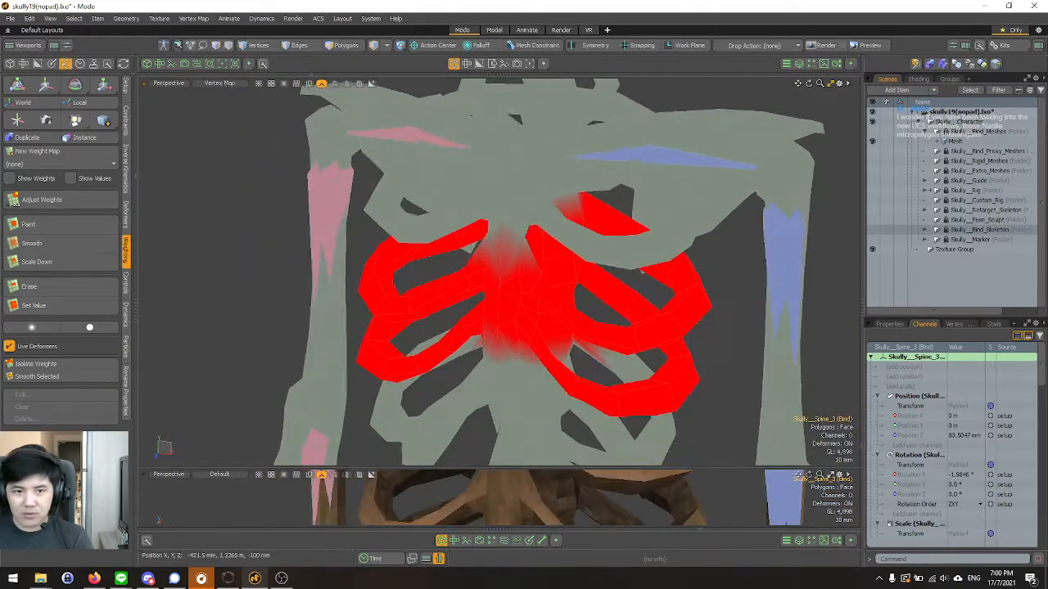
pyautogui.click(43, 244)
pyautogui.click(43, 244)
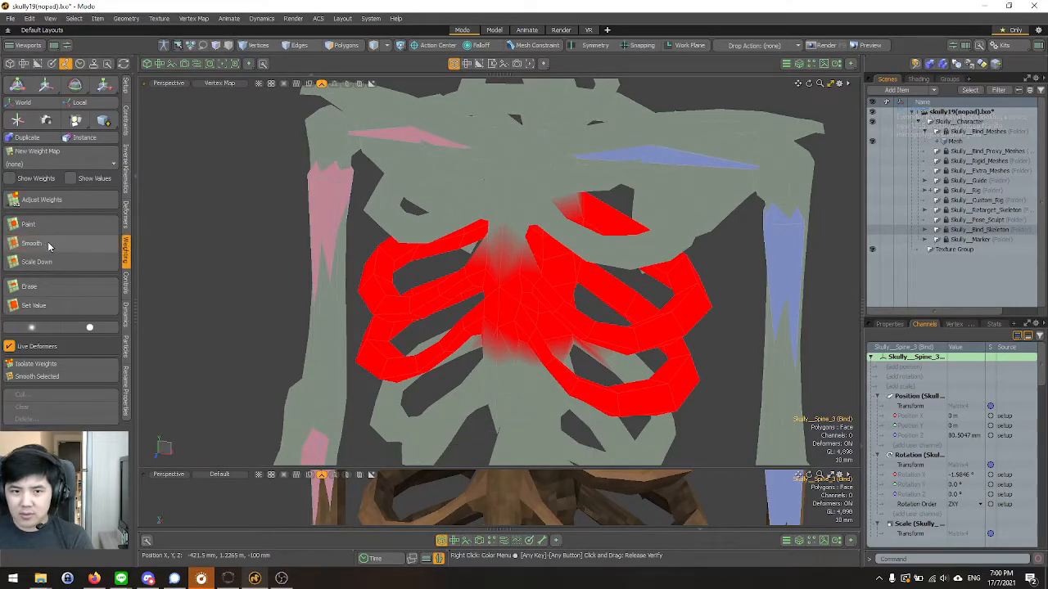
# Expand the Skully__Bind_Skeleton hierarchy and select Skully__Spine_3, Skully__Spine_2 and Skully__Chest together to compare their weights.
pyautogui.click(933, 231)
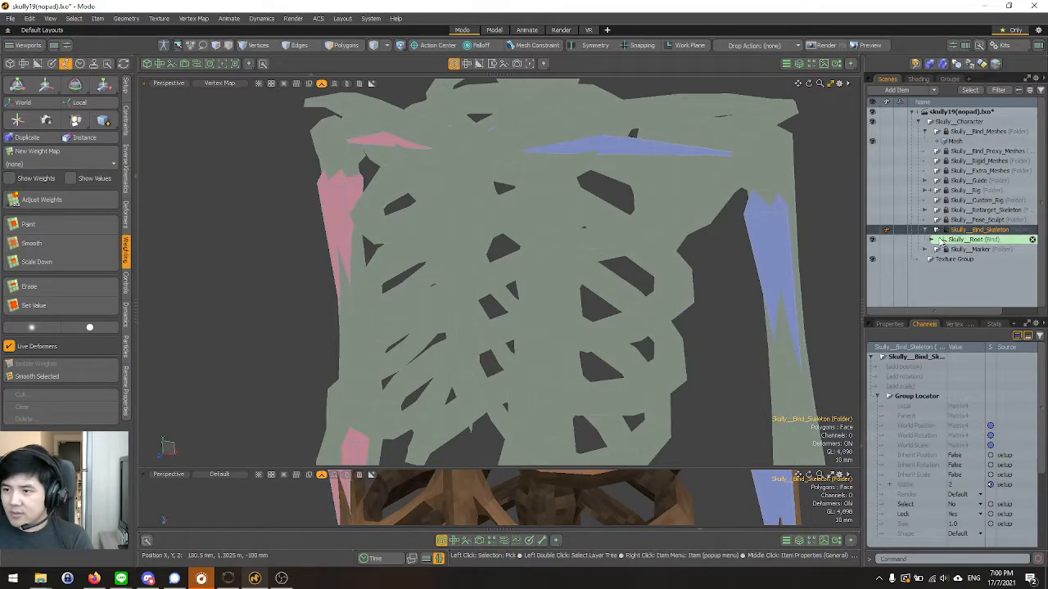
pyautogui.click(931, 241)
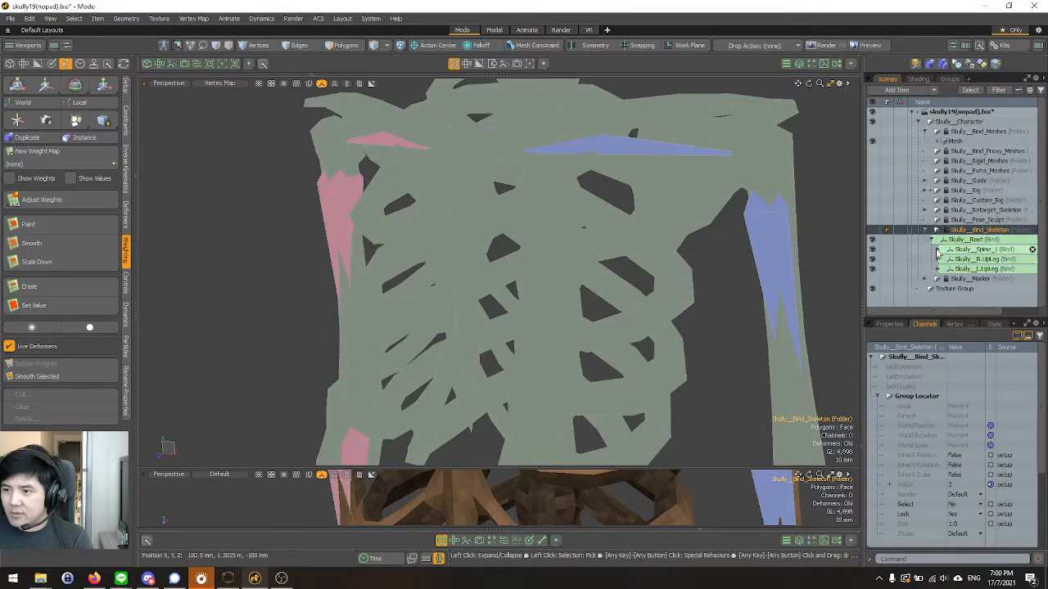
pyautogui.click(946, 259)
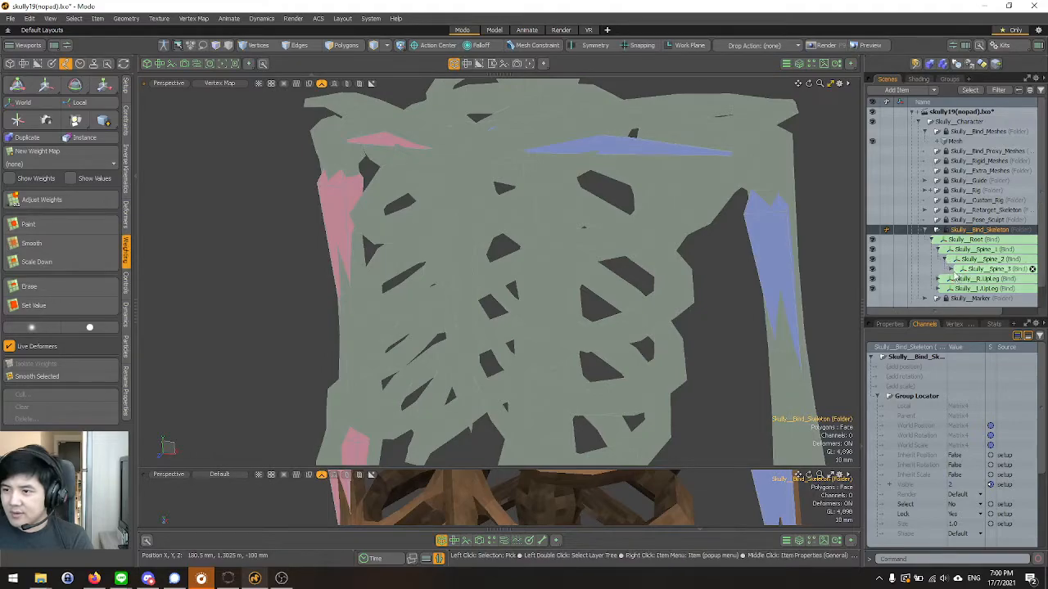
pyautogui.keyDown('shift'); pyautogui.click(953, 268); pyautogui.keyUp('shift')
pyautogui.scroll(-2, 958, 247)
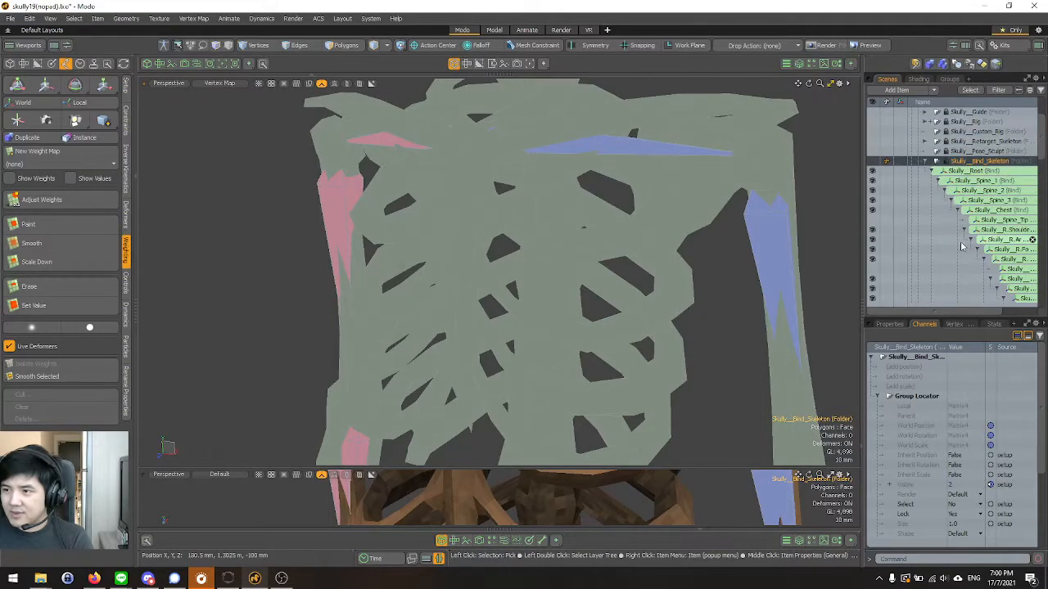
pyautogui.click(970, 202)
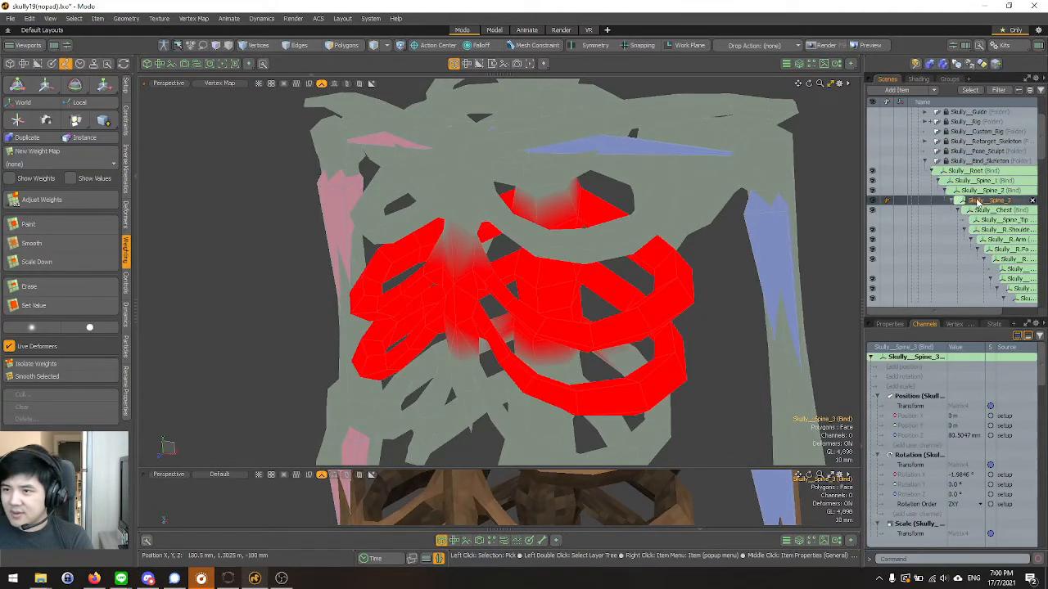
pyautogui.keyDown('ctrl'); pyautogui.click(983, 191); pyautogui.keyUp('ctrl')
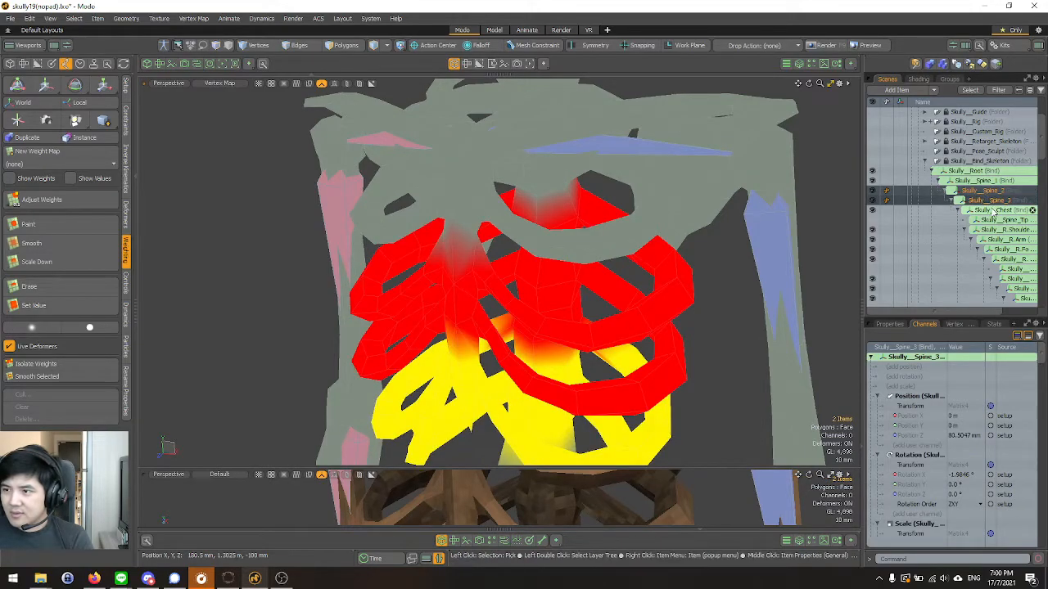
pyautogui.keyDown('ctrl'); pyautogui.click(992, 211); pyautogui.keyUp('ctrl')
# Start the Smooth weight brush with X symmetry and blend the boundary between Skully__Chest and Skully__Spine_3 on the upper sternum.
pyautogui.keyDown('alt'); pyautogui.moveTo(663, 252); pyautogui.dragTo(701, 249); pyautogui.keyUp('alt')
pyautogui.scroll(-3, 622, 245)
pyautogui.moveTo(527, 242)
pyautogui.keyDown('alt'); pyautogui.mouseDown()
pyautogui.moveTo(558, 220)
pyautogui.moveTo(648, 304)
pyautogui.moveTo(624, 110)
pyautogui.moveTo(493, 286)
pyautogui.moveTo(556, 236)
pyautogui.moveTo(390, 235)
pyautogui.moveTo(456, 231)
pyautogui.mouseUp(); pyautogui.keyUp('alt')
pyautogui.scroll(4, 556, 237)
pyautogui.scroll(-2, 456, 232)
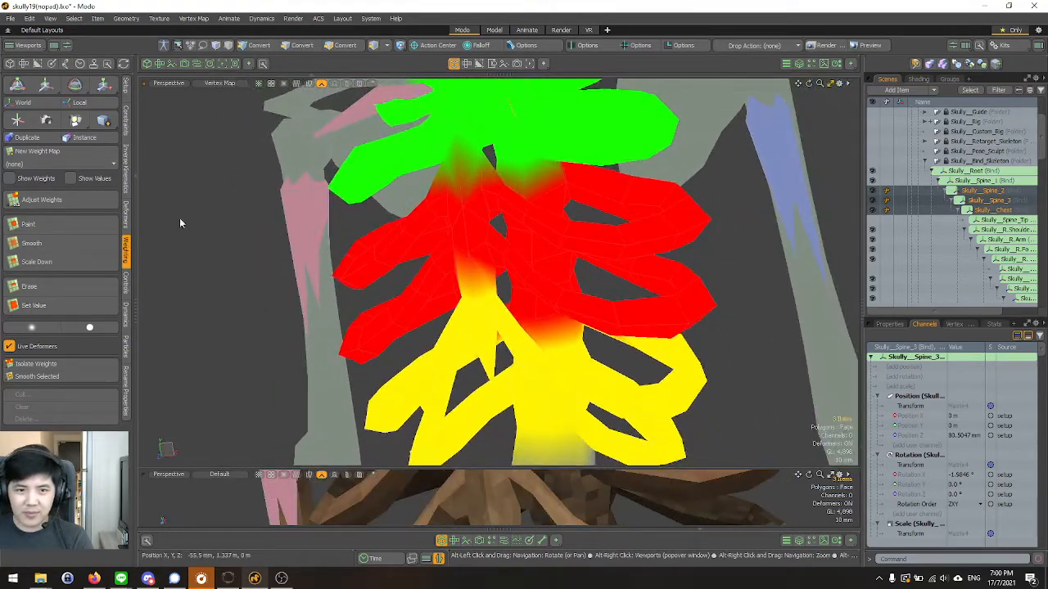
pyautogui.click(41, 243)
pyautogui.moveTo(135, 259)
pyautogui.keyDown('alt'); pyautogui.mouseDown()
pyautogui.moveTo(327, 227)
pyautogui.moveTo(630, 267)
pyautogui.moveTo(582, 360)
pyautogui.moveTo(492, 234)
pyautogui.moveTo(460, 260)
pyautogui.moveTo(469, 287)
pyautogui.mouseUp(); pyautogui.keyUp('alt')
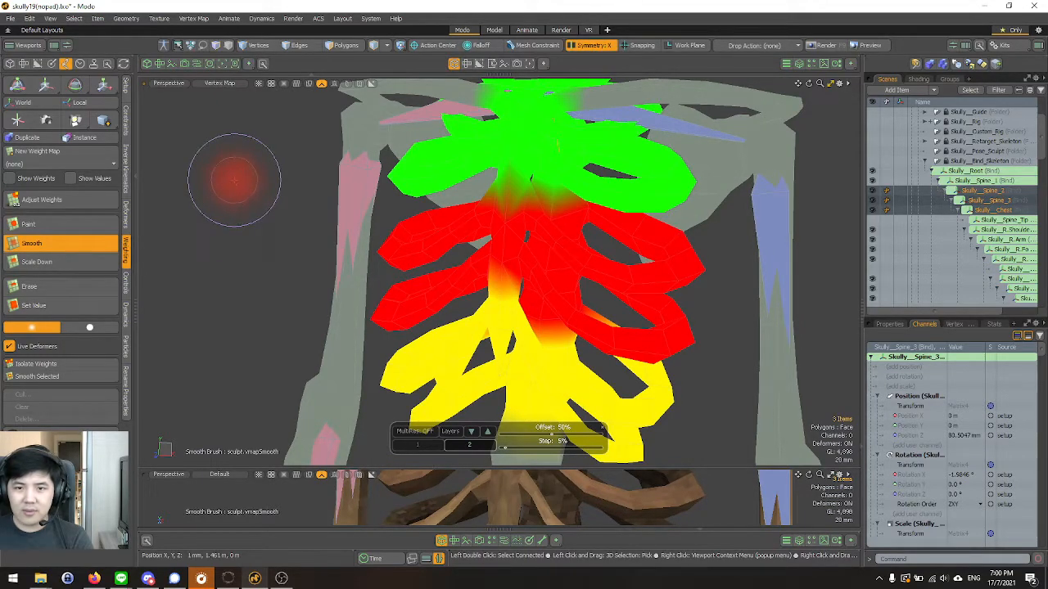
pyautogui.moveTo(483, 215)
pyautogui.keyDown('alt'); pyautogui.mouseDown()
pyautogui.moveTo(550, 220)
pyautogui.moveTo(546, 197)
pyautogui.mouseUp(); pyautogui.keyUp('alt')
pyautogui.scroll(3, 546, 192)
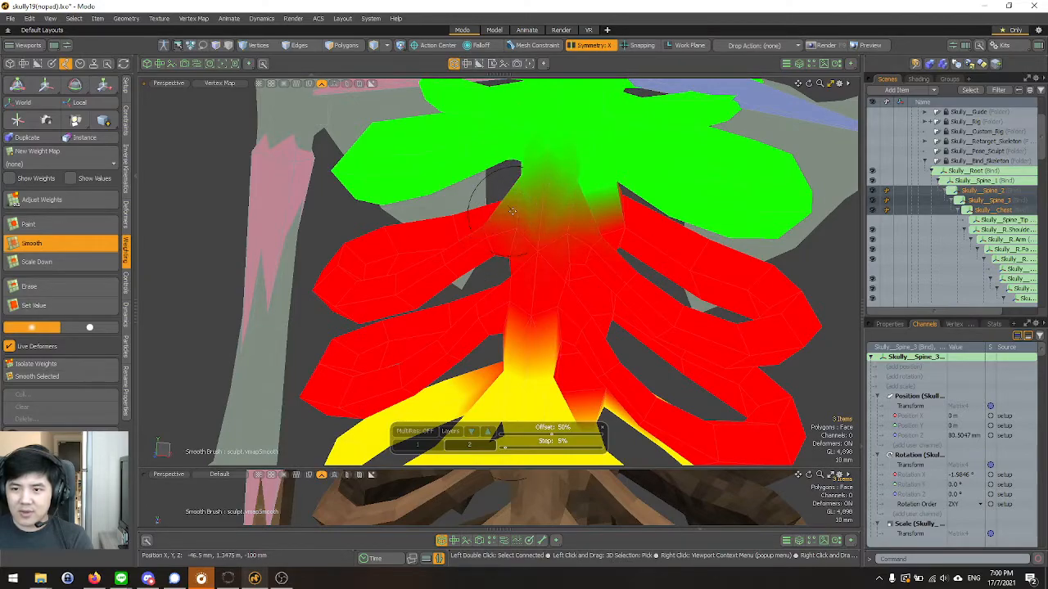
pyautogui.scroll(-4, 512, 215)
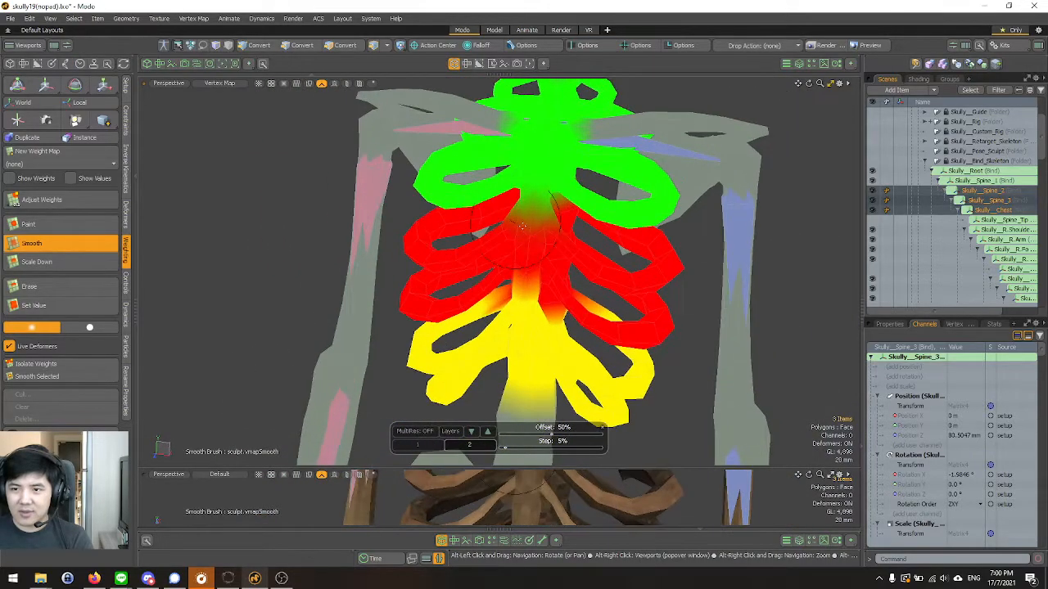
# Smooth the weight boundary between Skully__Spine_3 and Skully__Spine_2 along the lower sternum and its adjoining ribs.
pyautogui.keyDown('alt'); pyautogui.moveTo(514, 244); pyautogui.dragTo(514, 211); pyautogui.keyUp('alt')
pyautogui.scroll(3, 514, 213)
pyautogui.keyDown('alt'); pyautogui.moveTo(559, 294); pyautogui.dragTo(542, 249); pyautogui.keyUp('alt')
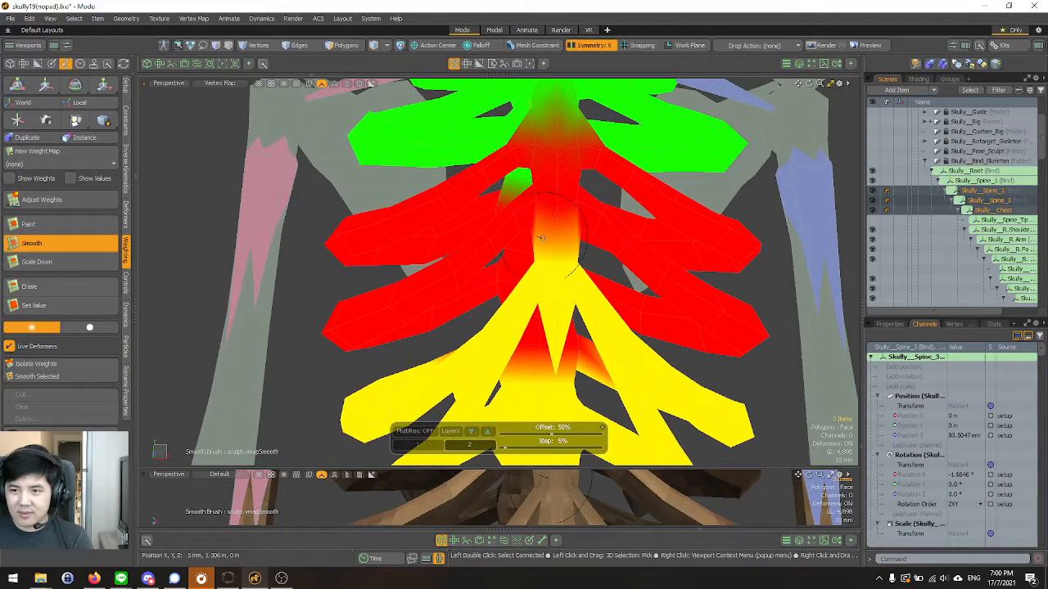
pyautogui.keyDown('alt'); pyautogui.moveTo(541, 238); pyautogui.dragTo(607, 253); pyautogui.keyUp('alt')
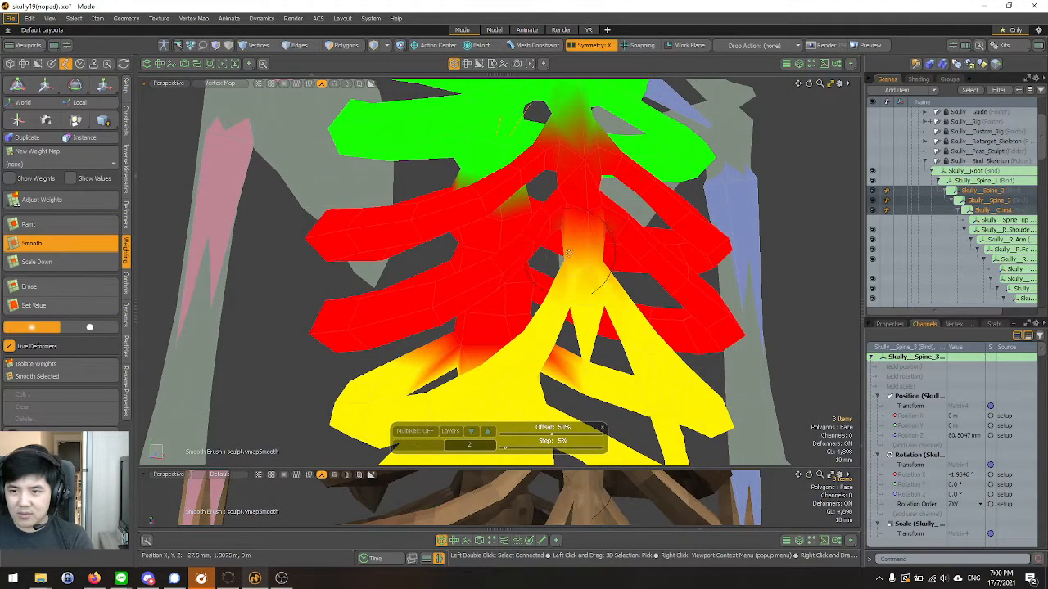
pyautogui.keyDown('alt'); pyautogui.moveTo(566, 208); pyautogui.dragTo(473, 218); pyautogui.keyUp('alt')
pyautogui.keyDown('alt'); pyautogui.moveTo(472, 217); pyautogui.dragTo(585, 213, button='right'); pyautogui.keyUp('alt')
pyautogui.keyDown('alt'); pyautogui.moveTo(584, 213); pyautogui.dragTo(511, 284); pyautogui.keyUp('alt')
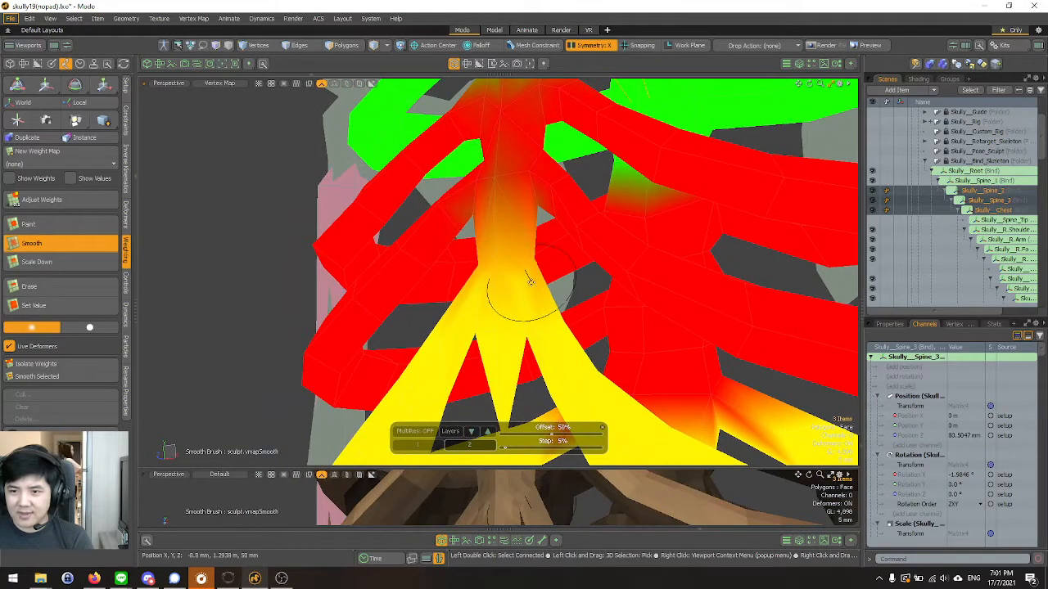
pyautogui.keyDown('ctrl'); pyautogui.keyDown('alt'); pyautogui.moveTo(523, 278); pyautogui.dragTo(654, 293); pyautogui.keyUp('alt'); pyautogui.keyUp('ctrl')
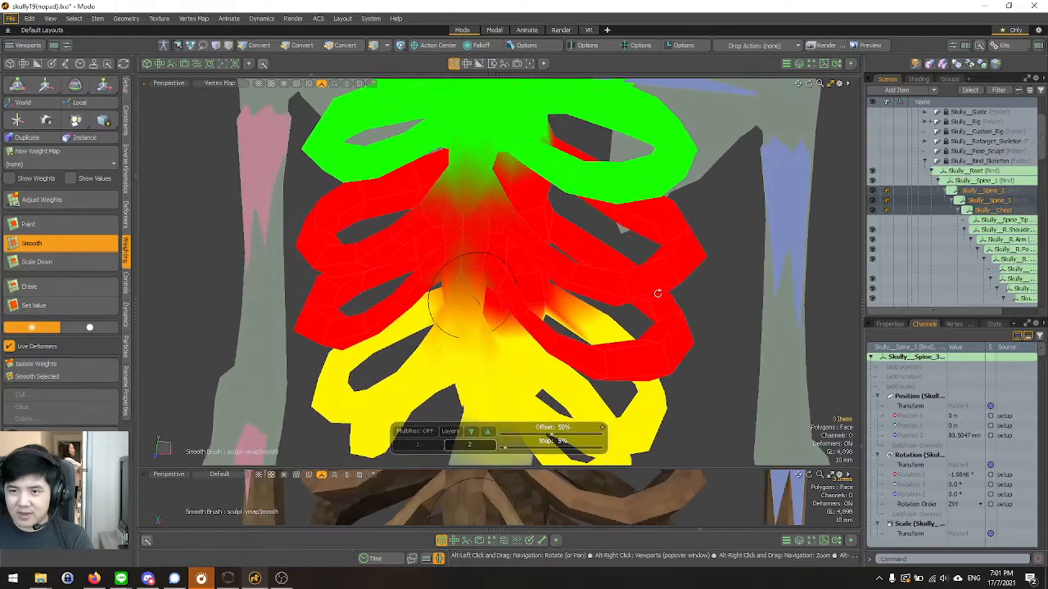
pyautogui.keyDown('alt'); pyautogui.moveTo(486, 218); pyautogui.dragTo(479, 319); pyautogui.keyUp('alt')
pyautogui.scroll(-10, 508, 204)
pyautogui.moveTo(470, 385)
pyautogui.keyDown('alt'); pyautogui.mouseDown()
pyautogui.moveTo(428, 330)
pyautogui.moveTo(625, 293)
pyautogui.moveTo(398, 306)
pyautogui.moveTo(686, 289)
pyautogui.moveTo(698, 277)
pyautogui.mouseUp(); pyautogui.keyUp('alt')
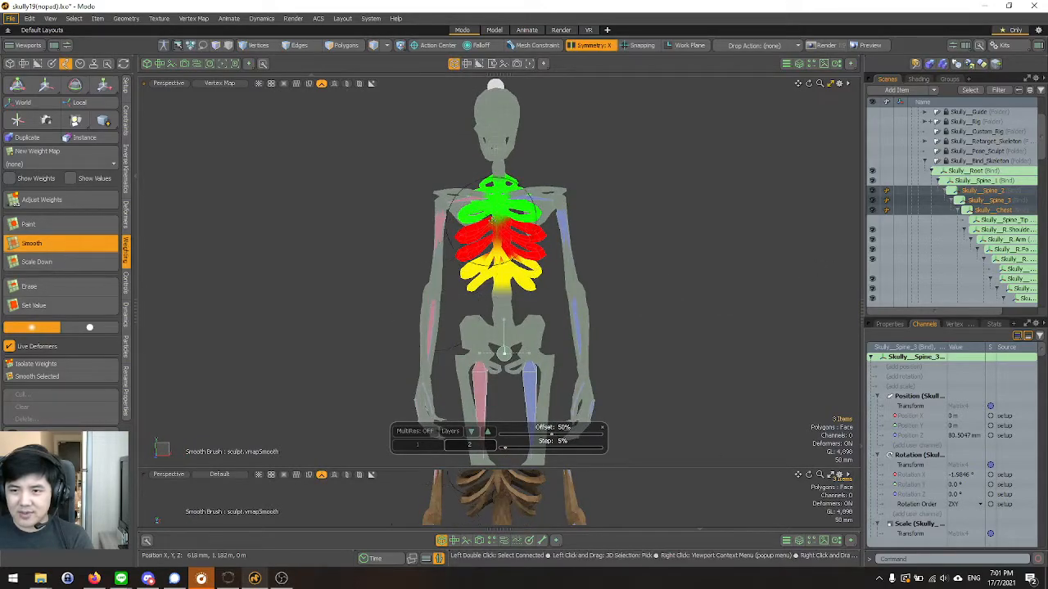
# Soften the Skully__Chest to Skully__Spine_3 weight transition further where the ribs join the sternum.
pyautogui.scroll(10, 501, 214)
pyautogui.keyDown('alt'); pyautogui.moveTo(497, 251); pyautogui.dragTo(473, 204); pyautogui.keyUp('alt')
pyautogui.scroll(-4, 547, 334)
pyautogui.scroll(3, 491, 233)
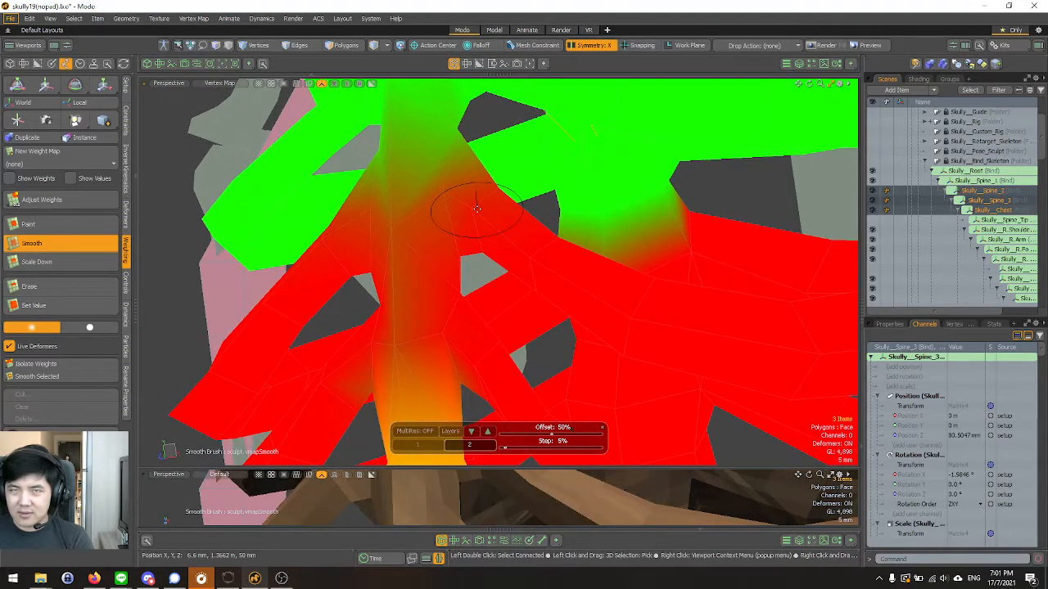
pyautogui.keyDown('alt'); pyautogui.moveTo(474, 202); pyautogui.dragTo(521, 253); pyautogui.keyUp('alt')
pyautogui.scroll(-4, 466, 206)
# Smooth the Skully__Spine_3 weight boundaries with Skully__Spine_2 and Skully__Chest on the back of the spine and rib roots.
pyautogui.keyDown('alt'); pyautogui.moveTo(466, 206); pyautogui.dragTo(523, 253); pyautogui.keyUp('alt')
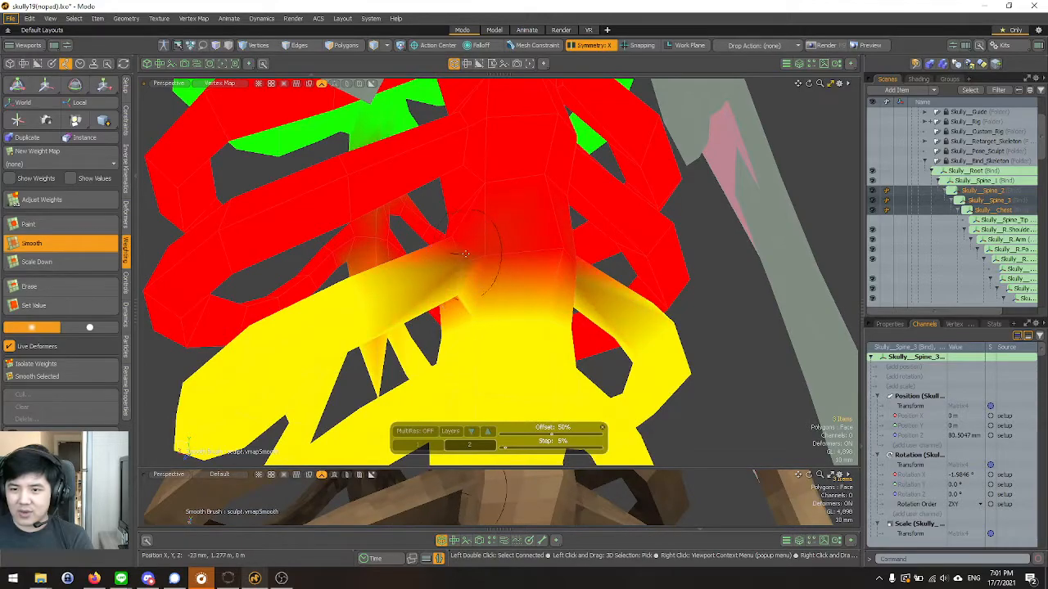
pyautogui.moveTo(448, 217)
pyautogui.keyDown('alt'); pyautogui.mouseDown()
pyautogui.moveTo(524, 274)
pyautogui.moveTo(499, 297)
pyautogui.moveTo(394, 269)
pyautogui.moveTo(491, 262)
pyautogui.moveTo(437, 239)
pyautogui.moveTo(398, 187)
pyautogui.moveTo(442, 277)
pyautogui.moveTo(484, 295)
pyautogui.moveTo(468, 215)
pyautogui.moveTo(481, 229)
pyautogui.moveTo(495, 222)
pyautogui.mouseUp(); pyautogui.keyUp('alt')
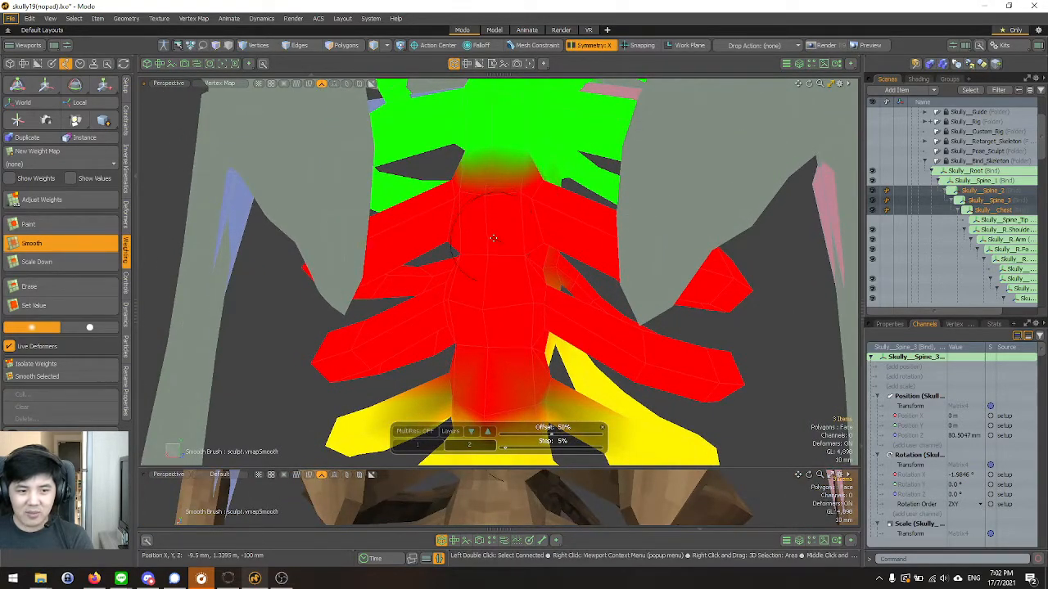
pyautogui.scroll(2, 526, 230)
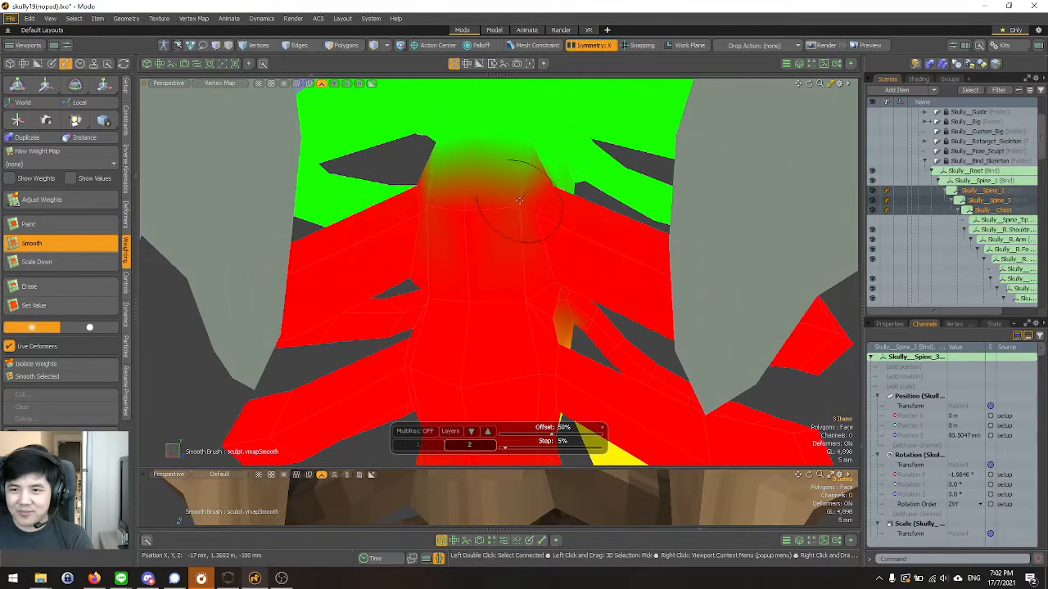
pyautogui.moveTo(468, 199)
pyautogui.keyDown('alt'); pyautogui.mouseDown()
pyautogui.moveTo(554, 197)
pyautogui.moveTo(437, 251)
pyautogui.moveTo(534, 296)
pyautogui.mouseUp(); pyautogui.keyUp('alt')
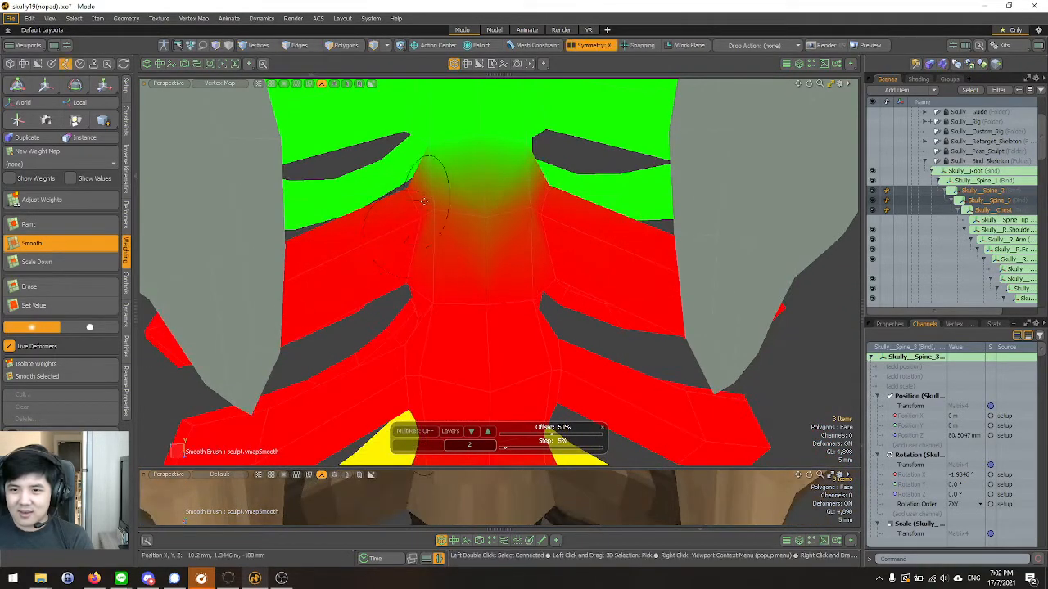
pyautogui.keyDown('alt'); pyautogui.moveTo(409, 192); pyautogui.dragTo(435, 318); pyautogui.keyUp('alt')
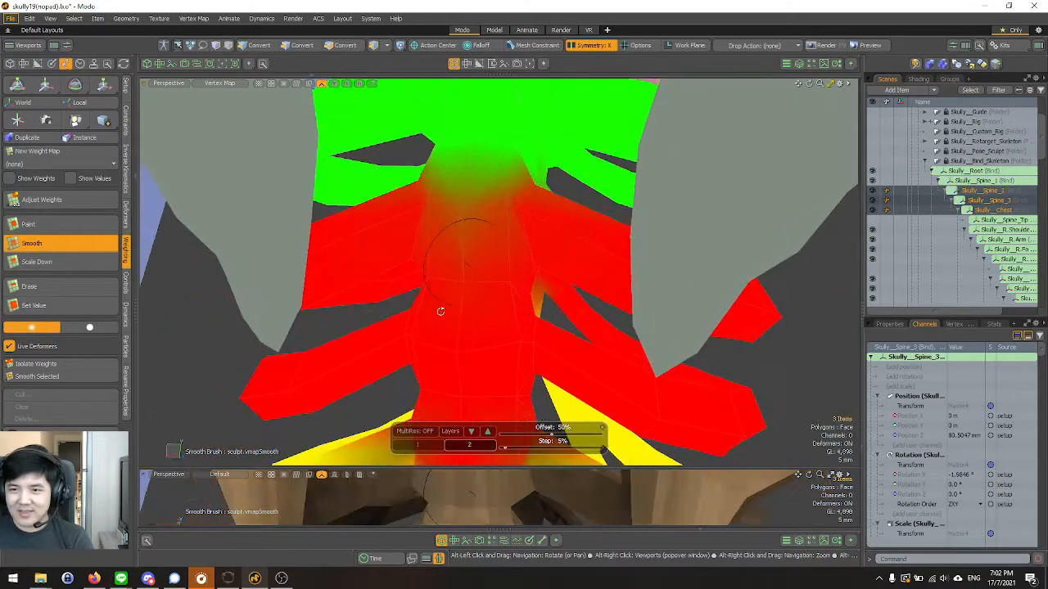
# Blend the Skully__Chest and Skully__Spine_3 weights on the inner side of the upper spine, then undo the last change.
pyautogui.keyDown('alt'); pyautogui.moveTo(532, 219); pyautogui.dragTo(459, 218); pyautogui.keyUp('alt')
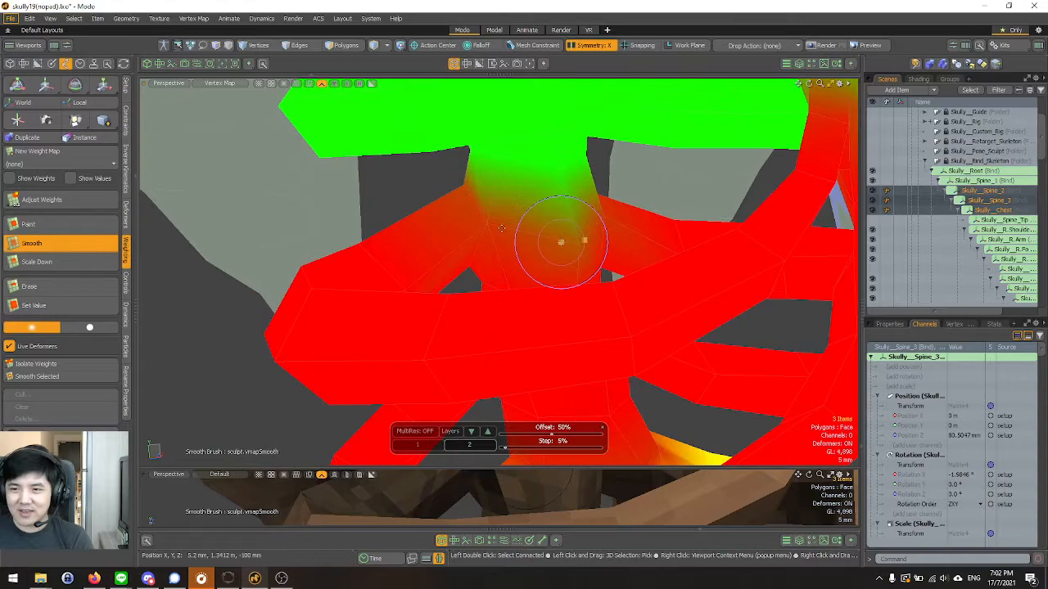
pyautogui.moveTo(561, 238); pyautogui.dragTo(563, 240)
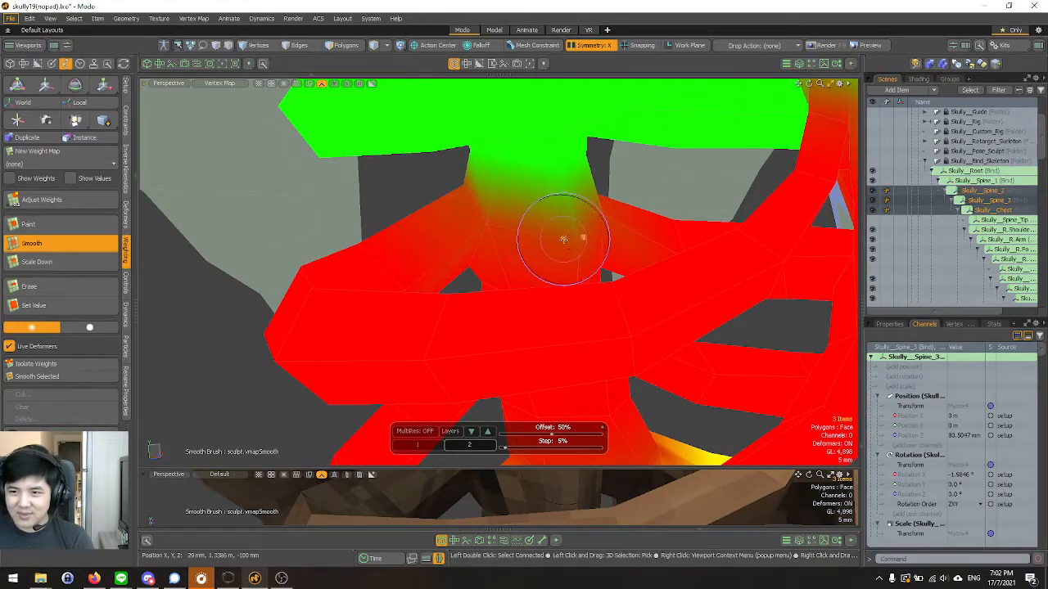
pyautogui.keyDown('alt'); pyautogui.moveTo(465, 199); pyautogui.dragTo(523, 216); pyautogui.keyUp('alt')
pyautogui.keyDown('alt'); pyautogui.moveTo(453, 220); pyautogui.dragTo(467, 198); pyautogui.keyUp('alt')
pyautogui.moveTo(514, 228)
pyautogui.keyDown('alt'); pyautogui.mouseDown()
pyautogui.moveTo(428, 243)
pyautogui.moveTo(367, 171)
pyautogui.moveTo(519, 210)
pyautogui.moveTo(501, 182)
pyautogui.moveTo(519, 297)
pyautogui.moveTo(451, 205)
pyautogui.moveTo(374, 206)
pyautogui.mouseUp(); pyautogui.keyUp('alt')
pyautogui.hotkey('ctrl', 'z')
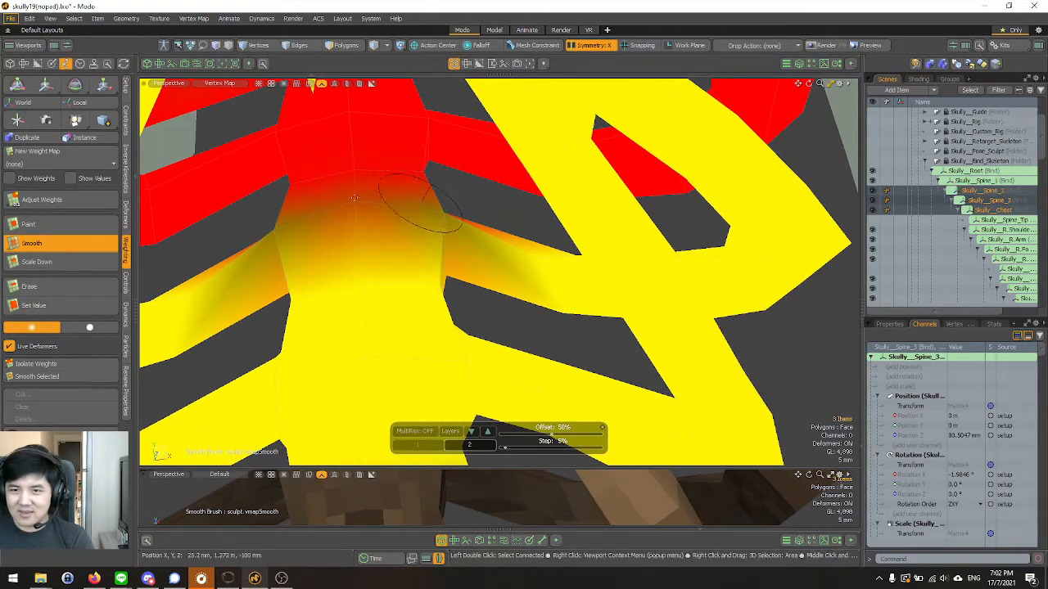
# Smooth the weights between Skully__Spine_3 and Skully__Spine_2 around the lower vertebrae and the roots of the adjoining ribs.
pyautogui.moveTo(339, 195)
pyautogui.mouseDown()
pyautogui.moveTo(442, 249)
pyautogui.moveTo(542, 244)
pyautogui.moveTo(494, 252)
pyautogui.moveTo(483, 241)
pyautogui.moveTo(529, 262)
pyautogui.moveTo(490, 231)
pyautogui.mouseUp()
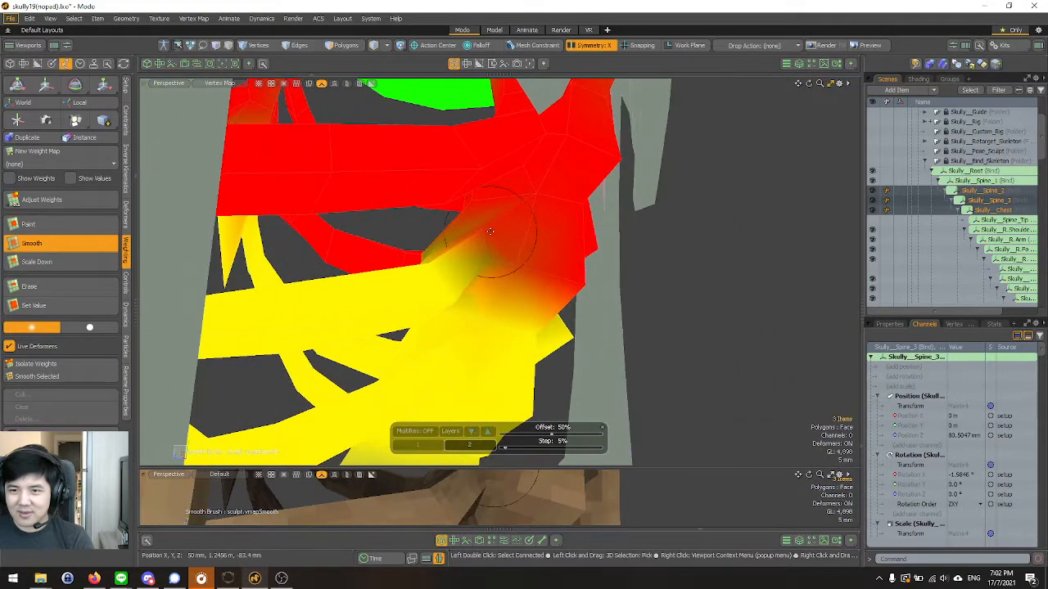
pyautogui.scroll(-6, 458, 232)
pyautogui.keyDown('alt'); pyautogui.moveTo(362, 176); pyautogui.dragTo(464, 212); pyautogui.keyUp('alt')
pyautogui.scroll(5, 471, 246)
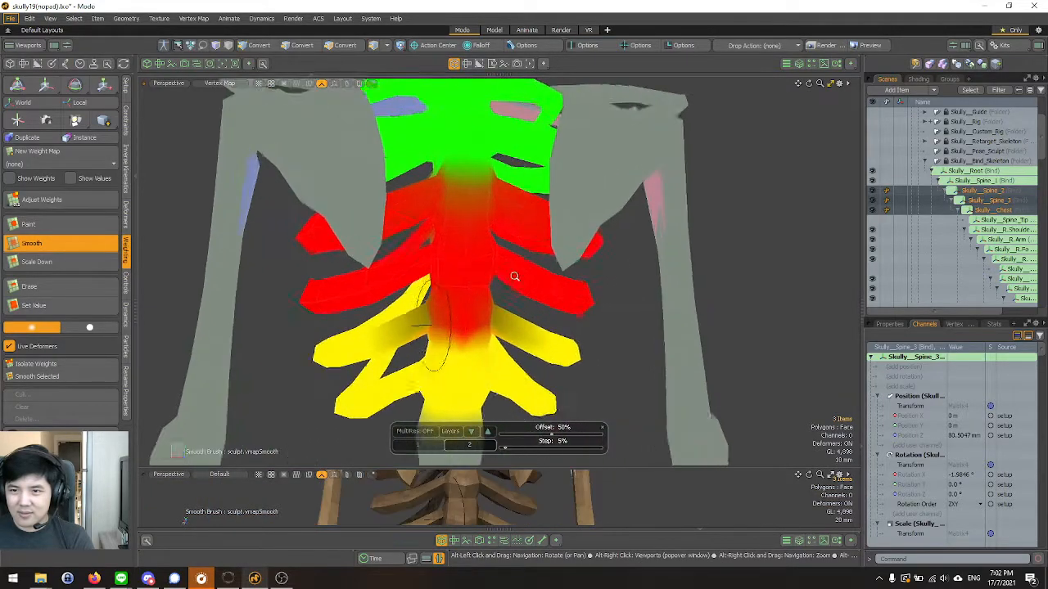
pyautogui.keyDown('alt'); pyautogui.moveTo(475, 281); pyautogui.dragTo(478, 304); pyautogui.keyUp('alt')
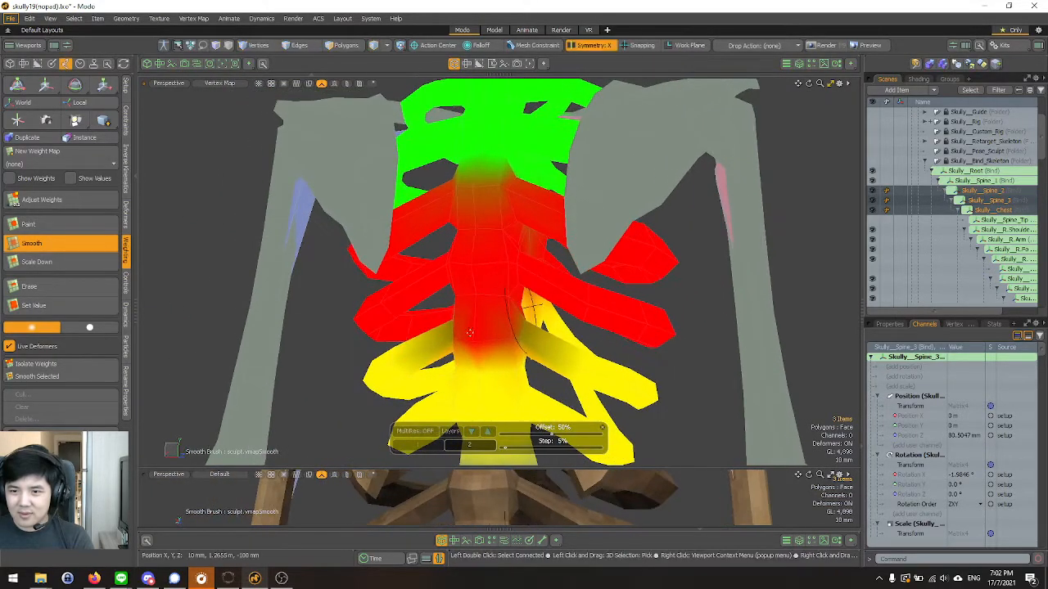
pyautogui.keyDown('alt'); pyautogui.moveTo(527, 329); pyautogui.dragTo(418, 285); pyautogui.keyUp('alt')
pyautogui.scroll(4, 420, 290)
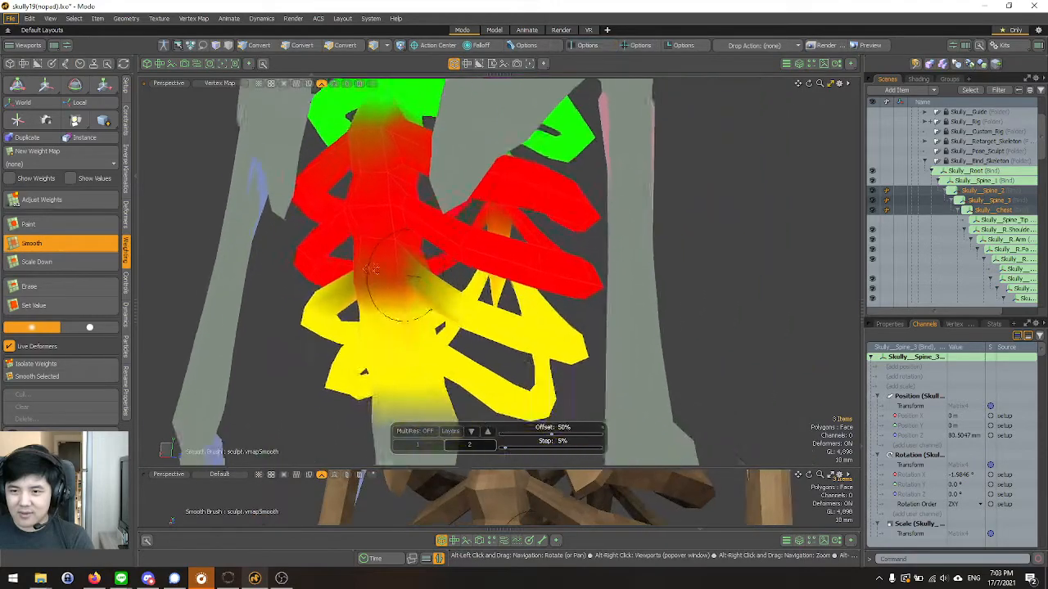
# Examine the smoothed spine and chest weight transitions around the whole rib cage from the back and front.
pyautogui.scroll(-4, 390, 271)
pyautogui.keyDown('alt'); pyautogui.moveTo(338, 215); pyautogui.dragTo(220, 266); pyautogui.keyUp('alt')
pyautogui.keyDown('alt'); pyautogui.keyDown('shift'); pyautogui.moveTo(543, 278); pyautogui.dragTo(341, 290); pyautogui.keyUp('shift'); pyautogui.keyUp('alt')
pyautogui.scroll(4, 419, 238)
pyautogui.keyDown('alt'); pyautogui.moveTo(496, 234); pyautogui.dragTo(415, 204); pyautogui.keyUp('alt')
pyautogui.scroll(3, 418, 209)
pyautogui.scroll(-6, 607, 293)
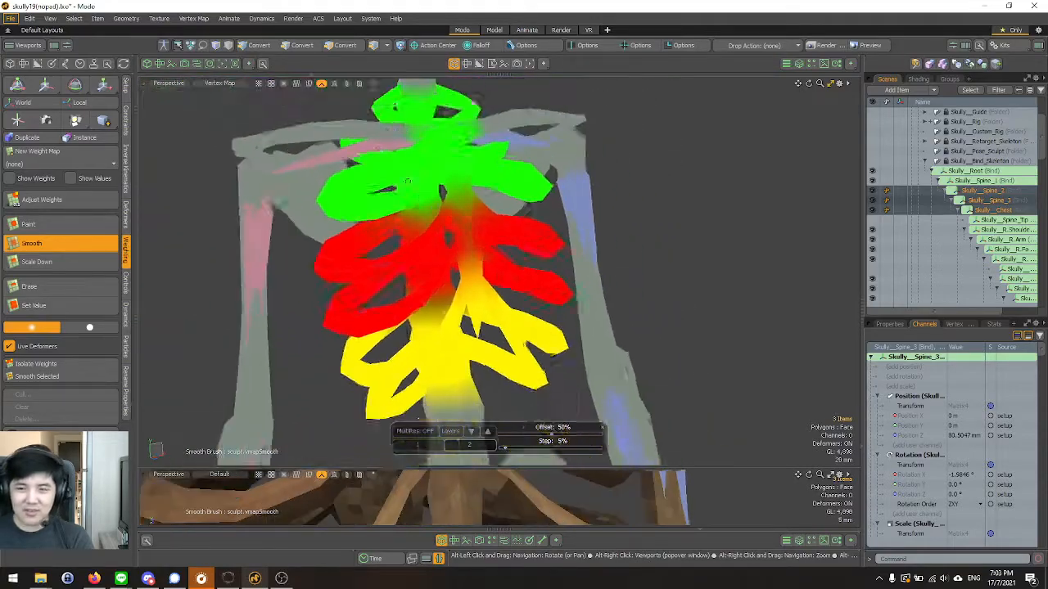
pyautogui.keyDown('alt'); pyautogui.moveTo(362, 276); pyautogui.dragTo(434, 220); pyautogui.keyUp('alt')
pyautogui.keyDown('alt'); pyautogui.moveTo(434, 220); pyautogui.dragTo(385, 225, button='right'); pyautogui.keyUp('alt')
pyautogui.keyDown('alt'); pyautogui.moveTo(434, 225); pyautogui.dragTo(506, 226); pyautogui.keyUp('alt')
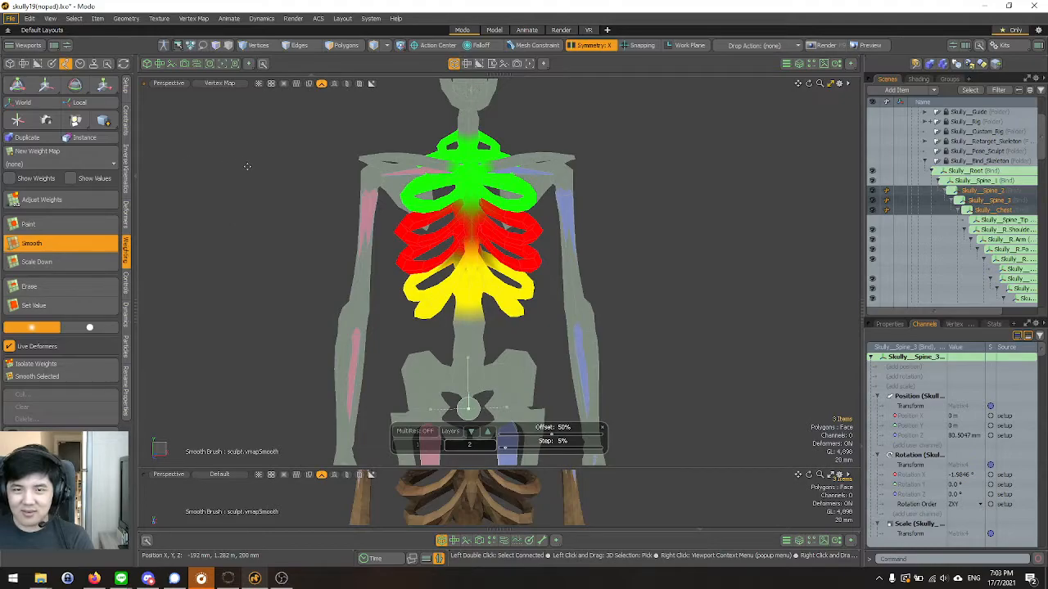
# Leave the weighting tools for the Setup tools, deselect the bind bones and collapse the Skully__Root hierarchy.
pyautogui.click(126, 95)
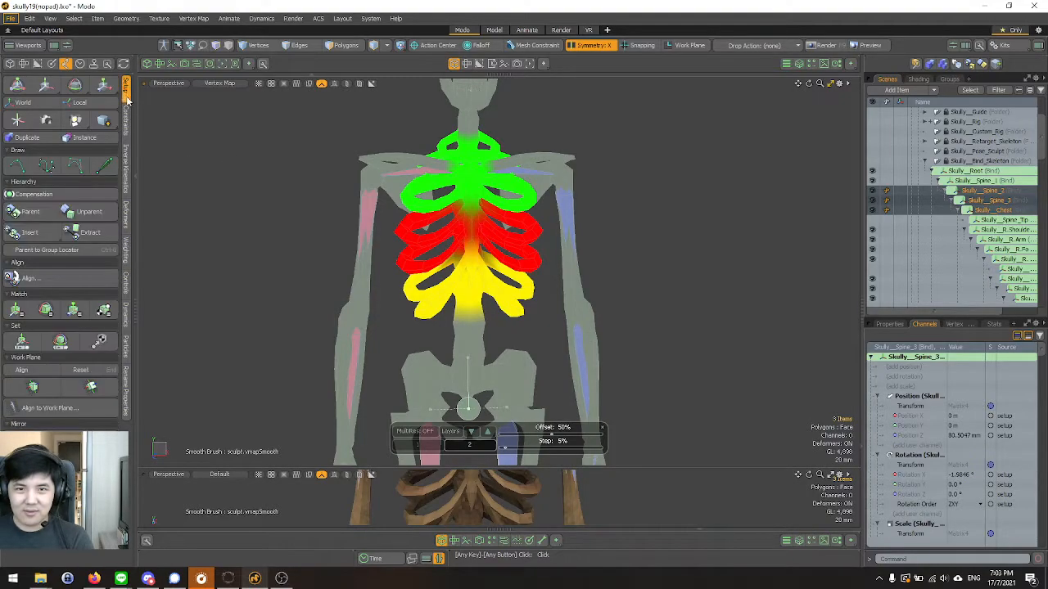
pyautogui.click(267, 152)
pyautogui.scroll(3, 465, 192)
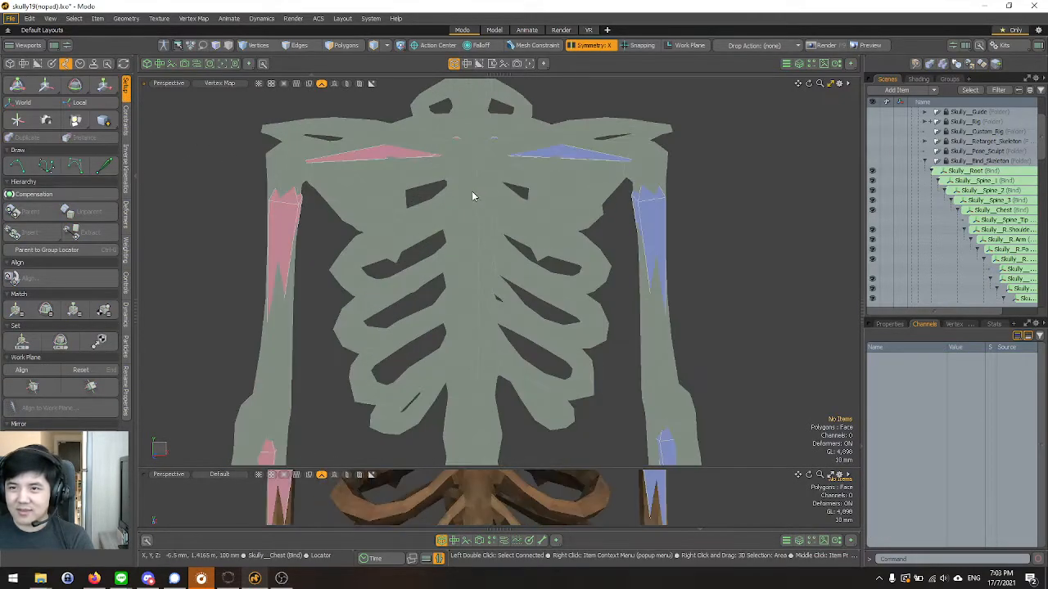
pyautogui.click(930, 171)
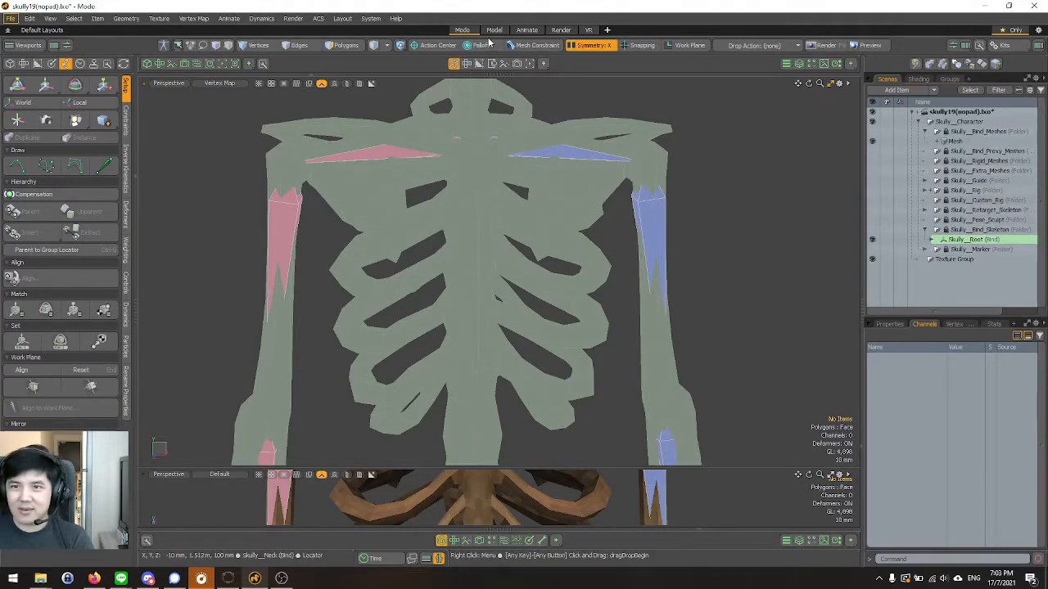
# Use ACS to show the rig's animation controllers and set the upper viewport back to Default shading.
pyautogui.click(318, 18)
pyautogui.moveTo(360, 42)
pyautogui.click(423, 43)
pyautogui.scroll(-3, 435, 170)
pyautogui.click(217, 84)
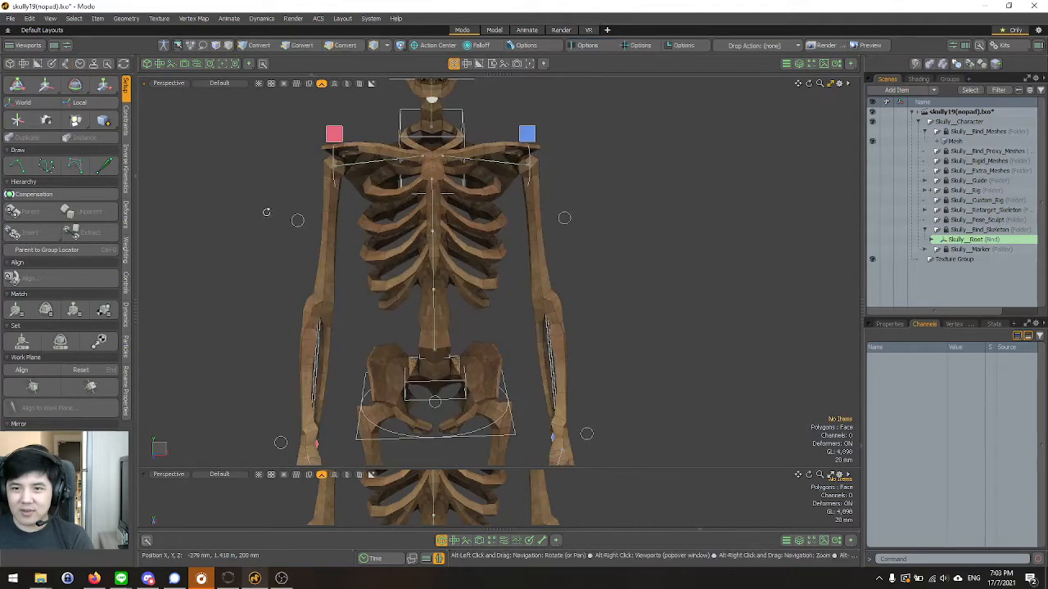
pyautogui.keyDown('alt'); pyautogui.moveTo(267, 213); pyautogui.dragTo(285, 229); pyautogui.keyUp('alt')
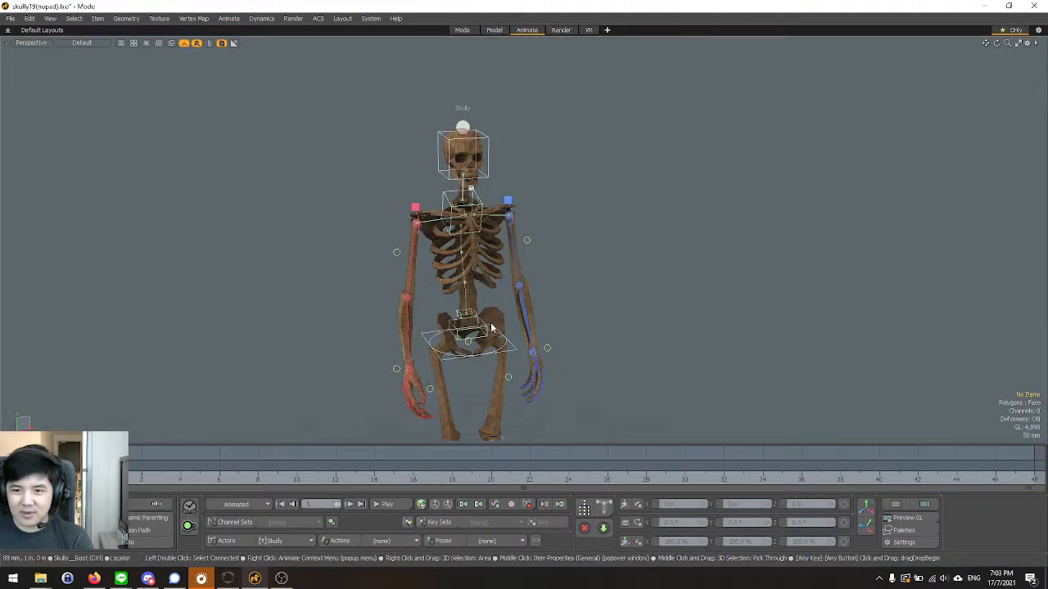
# Switch to the Animate layout and load the walk action for the Skully actor.
pyautogui.keyDown('alt'); pyautogui.moveTo(559, 329); pyautogui.dragTo(536, 319); pyautogui.keyUp('alt')
pyautogui.scroll(2, 608, 335)
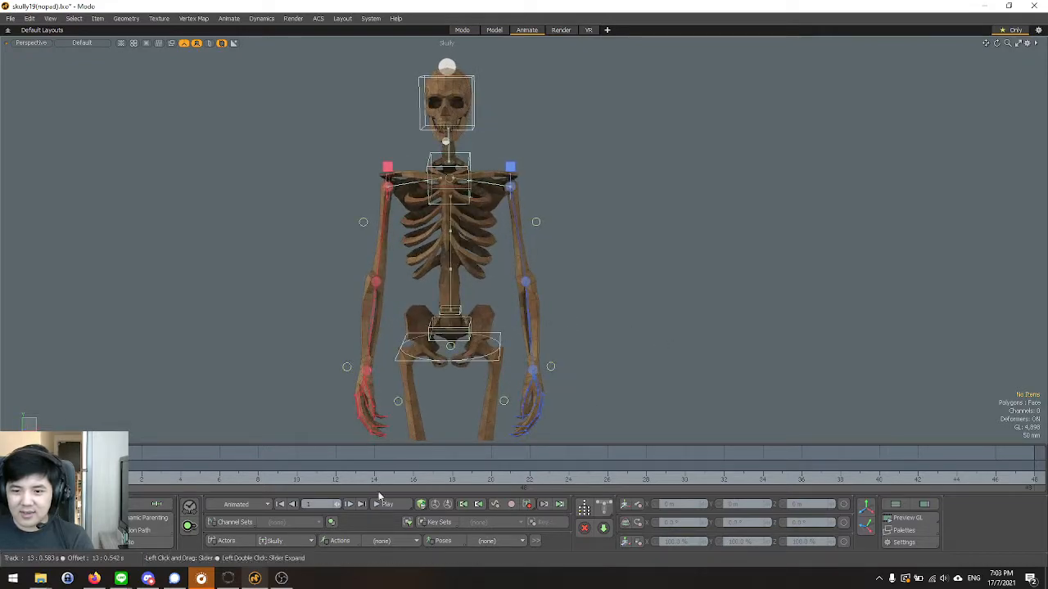
pyautogui.click(383, 542)
pyautogui.click(392, 556)
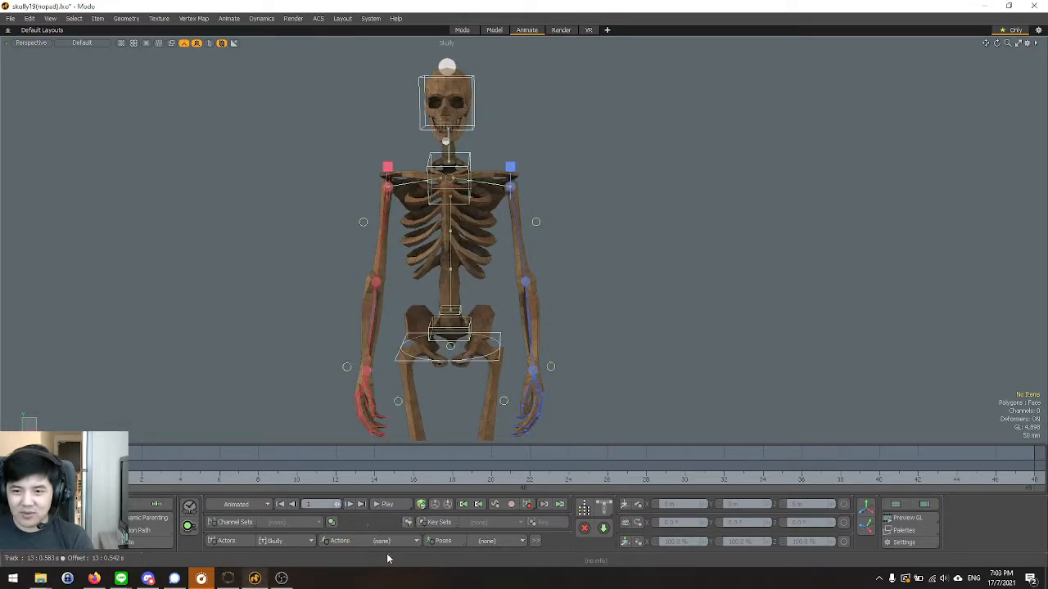
# Scrub the walk animation to frame 36 and back towards frame 22 to examine how the rib cage deforms.
pyautogui.keyDown('alt'); pyautogui.moveTo(262, 374); pyautogui.dragTo(547, 267); pyautogui.keyUp('alt')
pyautogui.scroll(5, 393, 266)
pyautogui.scroll(5, 547, 239)
pyautogui.scroll(-5, 548, 267)
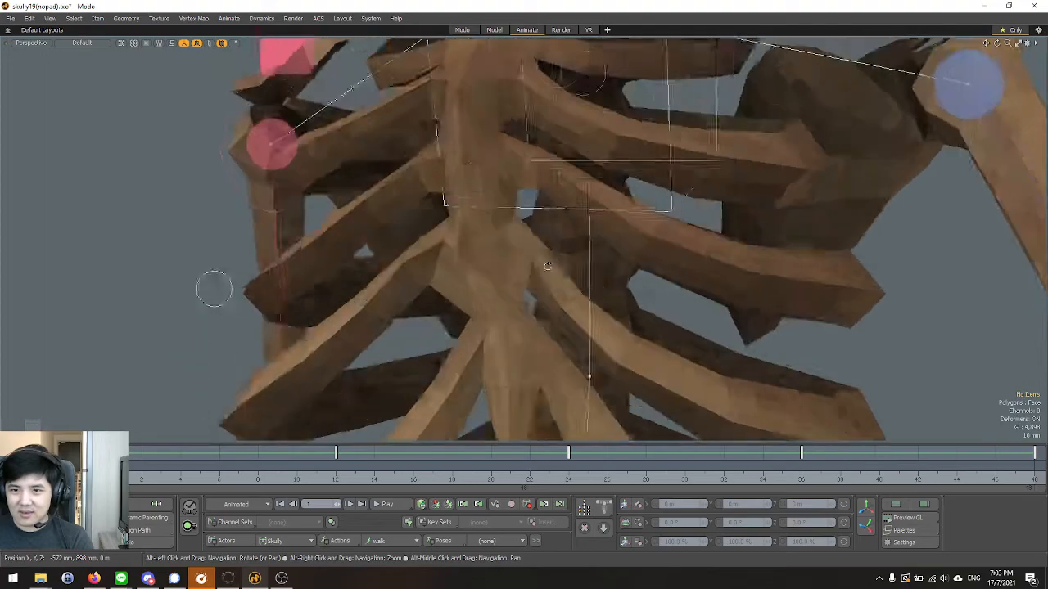
pyautogui.keyDown('alt'); pyautogui.moveTo(248, 373); pyautogui.dragTo(250, 396); pyautogui.keyUp('alt')
pyautogui.moveTo(121, 467); pyautogui.dragTo(801, 467)
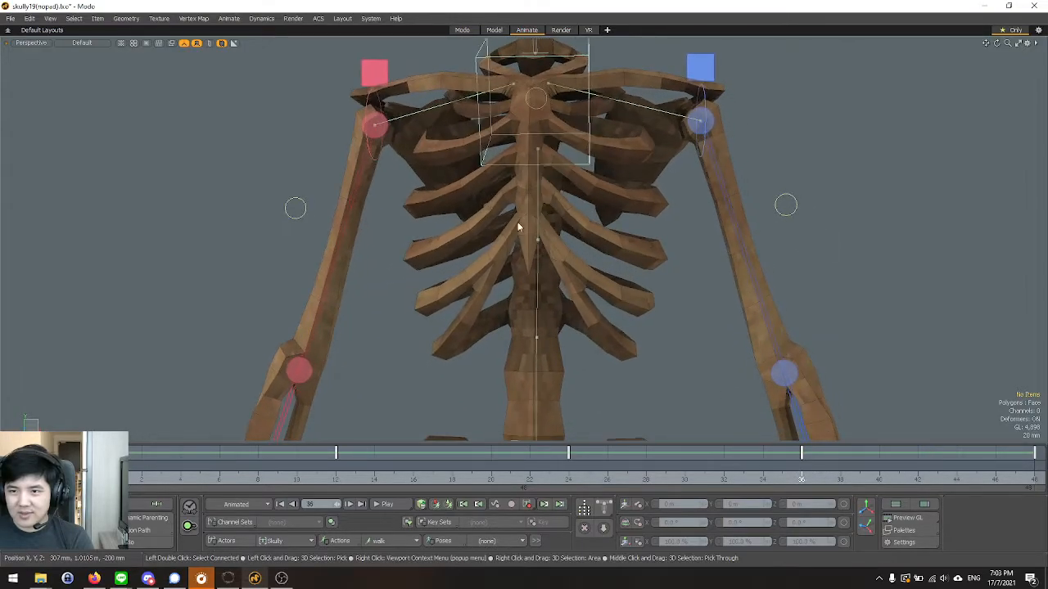
pyautogui.keyDown('alt'); pyautogui.moveTo(533, 226); pyautogui.dragTo(451, 236); pyautogui.keyUp('alt')
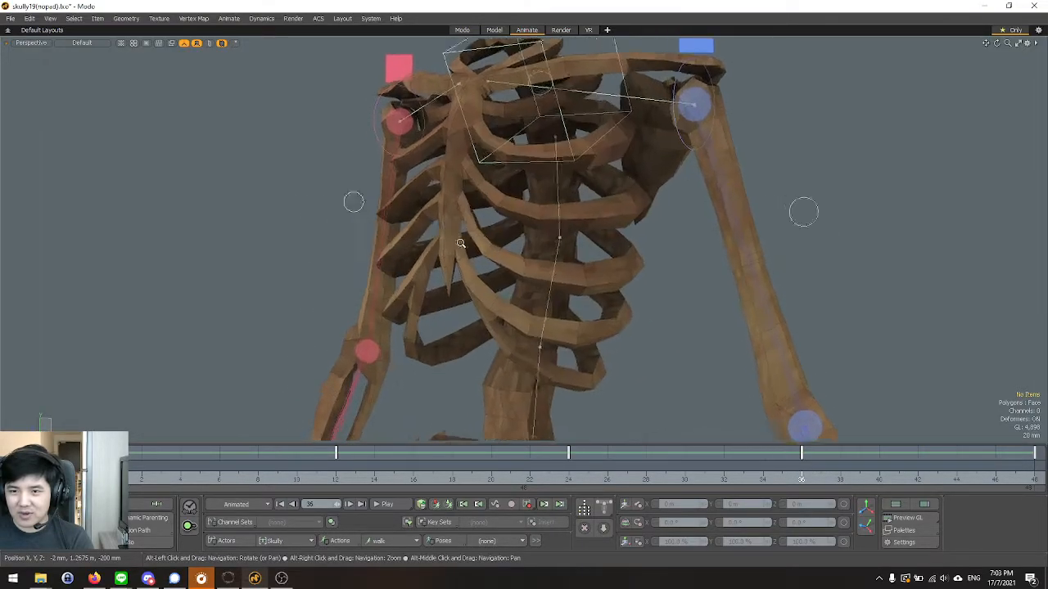
pyautogui.scroll(3, 451, 237)
pyautogui.moveTo(105, 467); pyautogui.dragTo(529, 488)
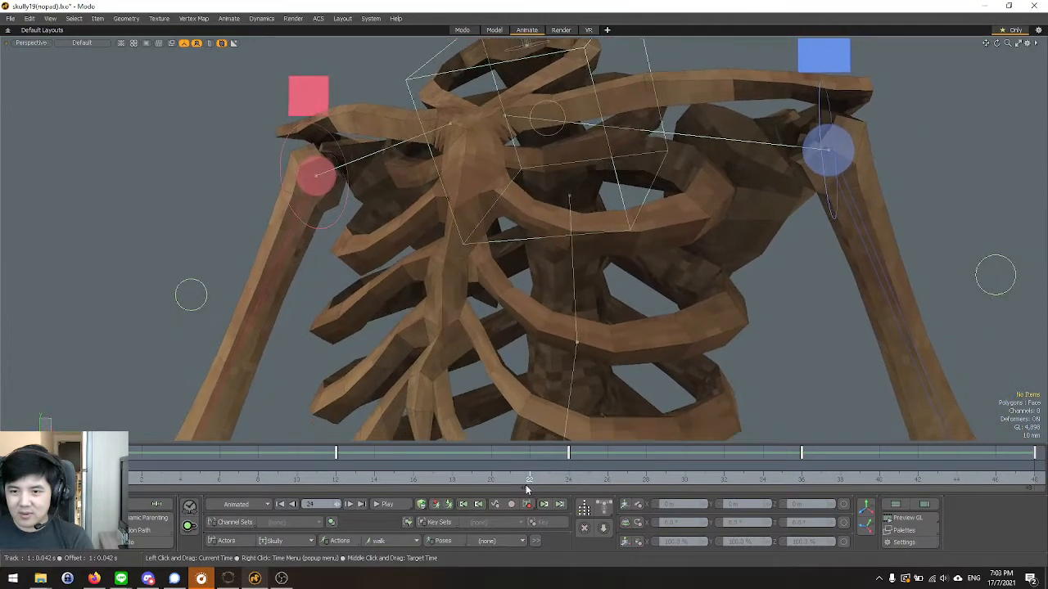
# Undo the timeline scrubbing and return from the Animate layout to the Modo layout.
pyautogui.hotkey('ctrl', 'z')
pyautogui.scroll(-3, 475, 287)
pyautogui.keyDown('alt'); pyautogui.moveTo(362, 242); pyautogui.dragTo(355, 205); pyautogui.keyUp('alt')
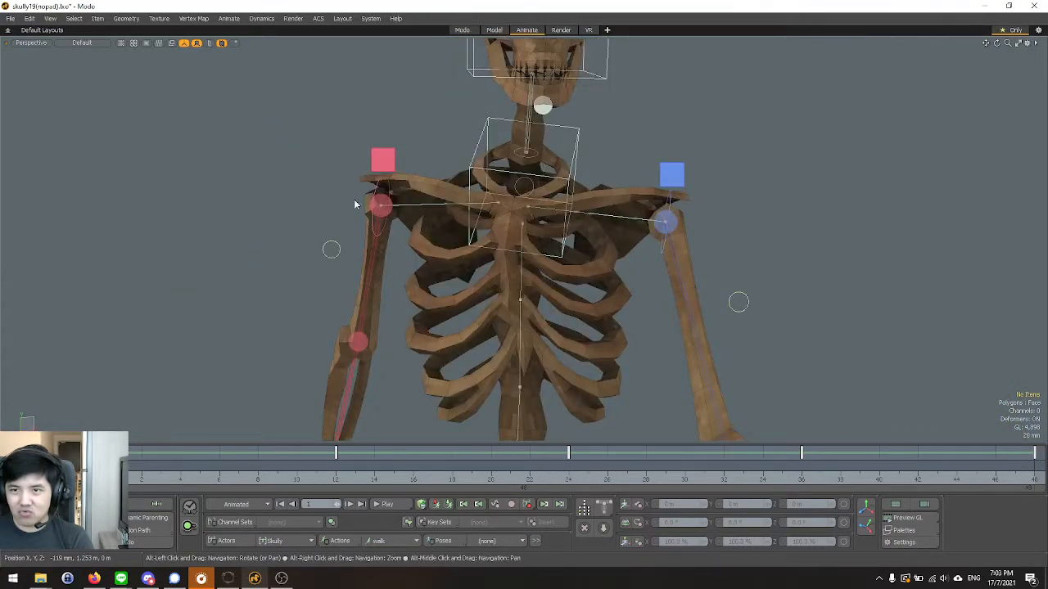
pyautogui.click(464, 31)
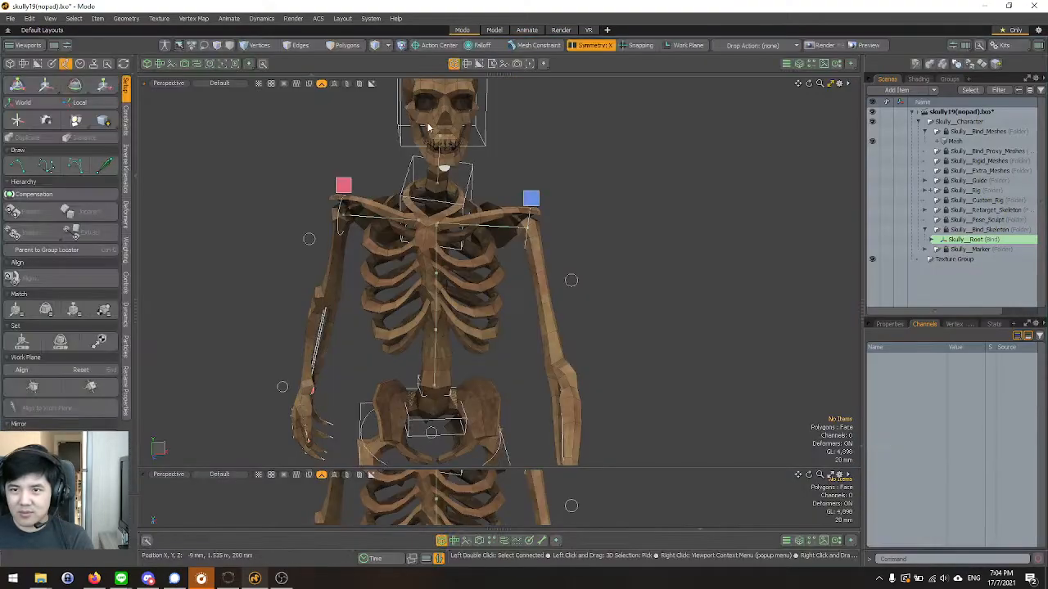
# Set the upper viewport's shading to Vertex Map to show the skeleton's weights around the chest.
pyautogui.scroll(-4, 520, 215)
pyautogui.scroll(2, 434, 205)
pyautogui.keyDown('alt'); pyautogui.moveTo(417, 154); pyautogui.dragTo(409, 122); pyautogui.keyUp('alt')
pyautogui.click(227, 84)
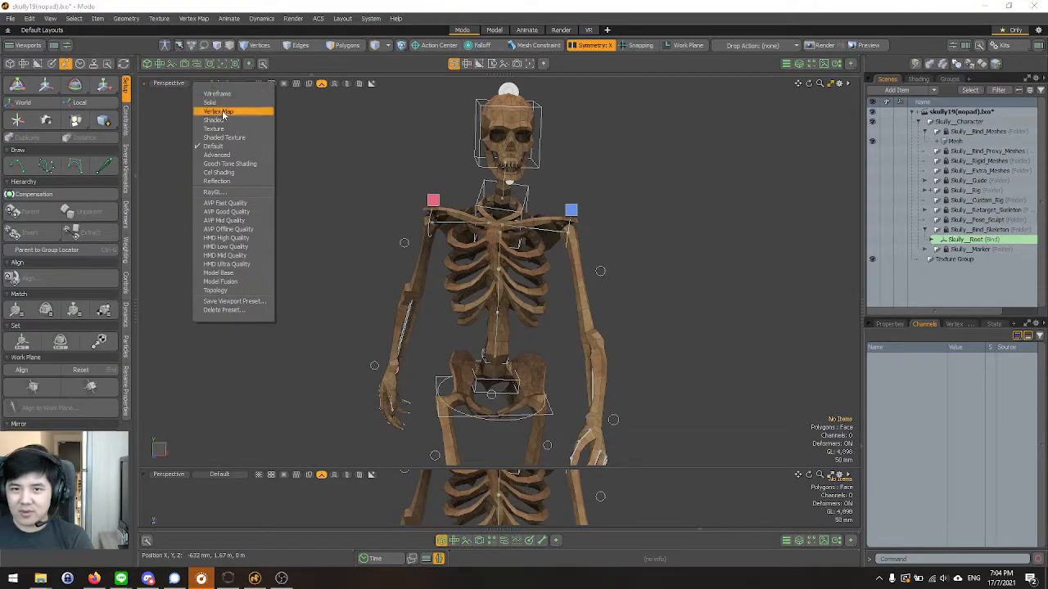
pyautogui.click(224, 113)
pyautogui.scroll(4, 599, 240)
pyautogui.moveTo(600, 243)
pyautogui.keyDown('alt'); pyautogui.mouseDown()
pyautogui.moveTo(549, 254)
pyautogui.moveTo(594, 247)
pyautogui.mouseUp(); pyautogui.keyUp('alt')
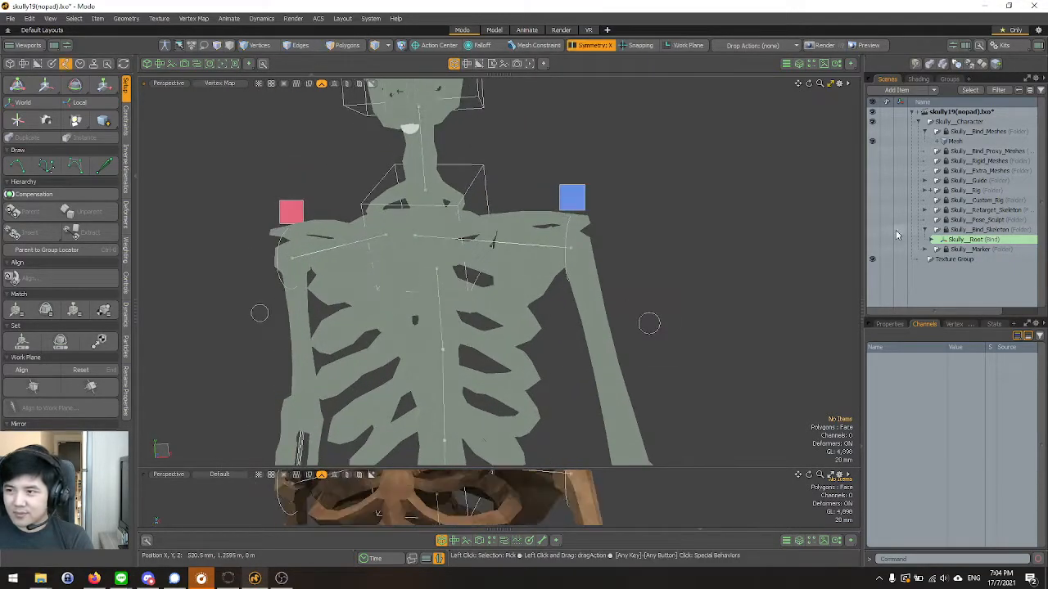
# Expand the Skully__Root hierarchy and select the Skully__Spine_3, Skully__Chest and Skully__Spine_2 bind bones together.
pyautogui.keyDown('shift'); pyautogui.click(931, 241); pyautogui.keyUp('shift')
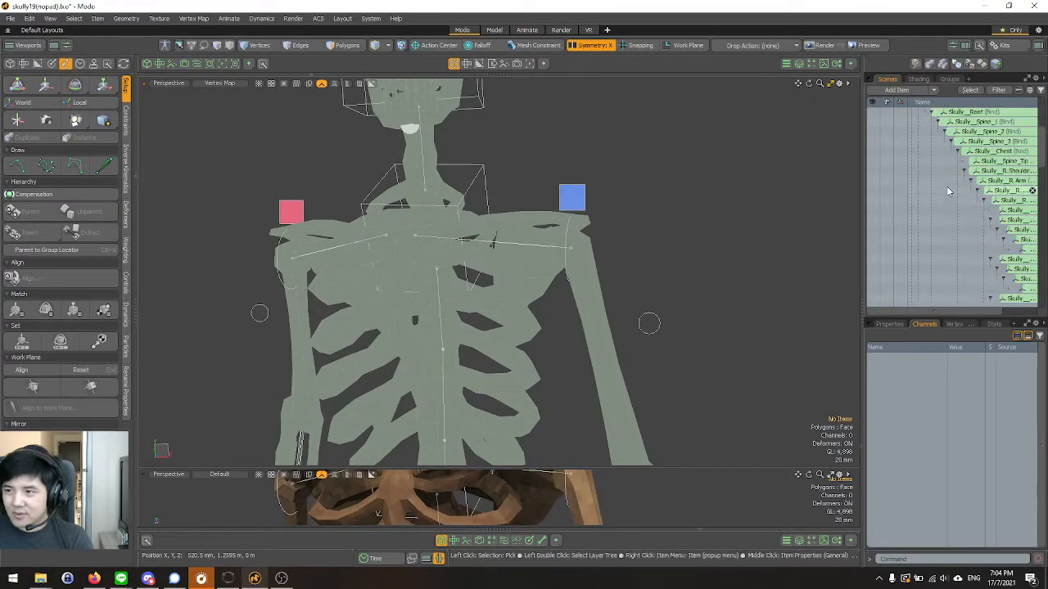
pyautogui.click(993, 141)
pyautogui.keyDown('shift'); pyautogui.click(993, 151); pyautogui.keyUp('shift')
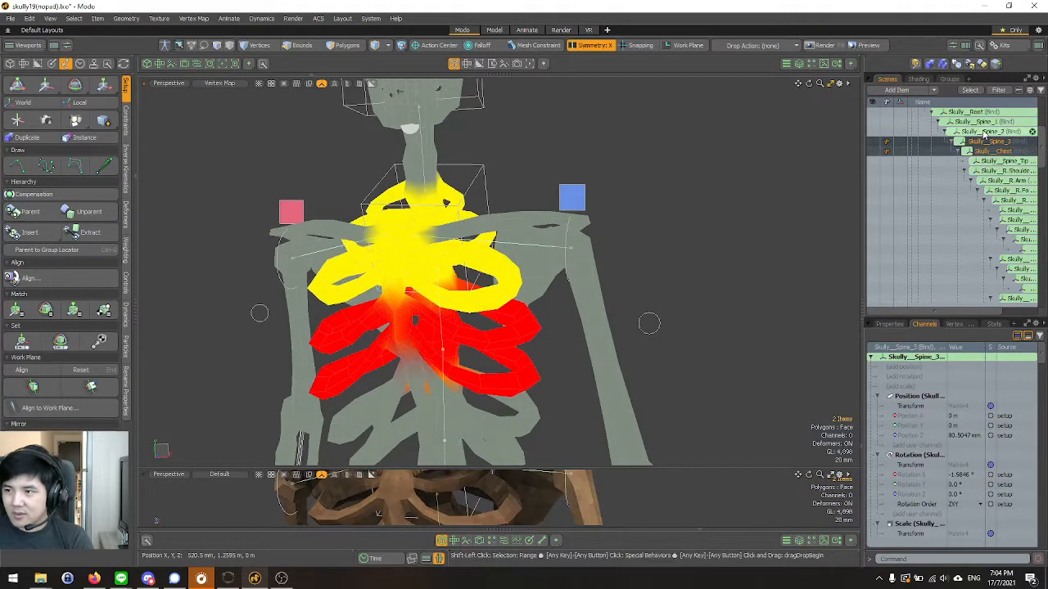
pyautogui.keyDown('shift'); pyautogui.click(985, 132); pyautogui.keyUp('shift')
# Examine the spine and chest weight transitions on the ribs, and compare with the posed skeleton in the Animate layout.
pyautogui.keyDown('alt'); pyautogui.keyDown('shift'); pyautogui.moveTo(450, 323); pyautogui.dragTo(491, 217); pyautogui.keyUp('shift'); pyautogui.keyUp('alt')
pyautogui.scroll(6, 492, 220)
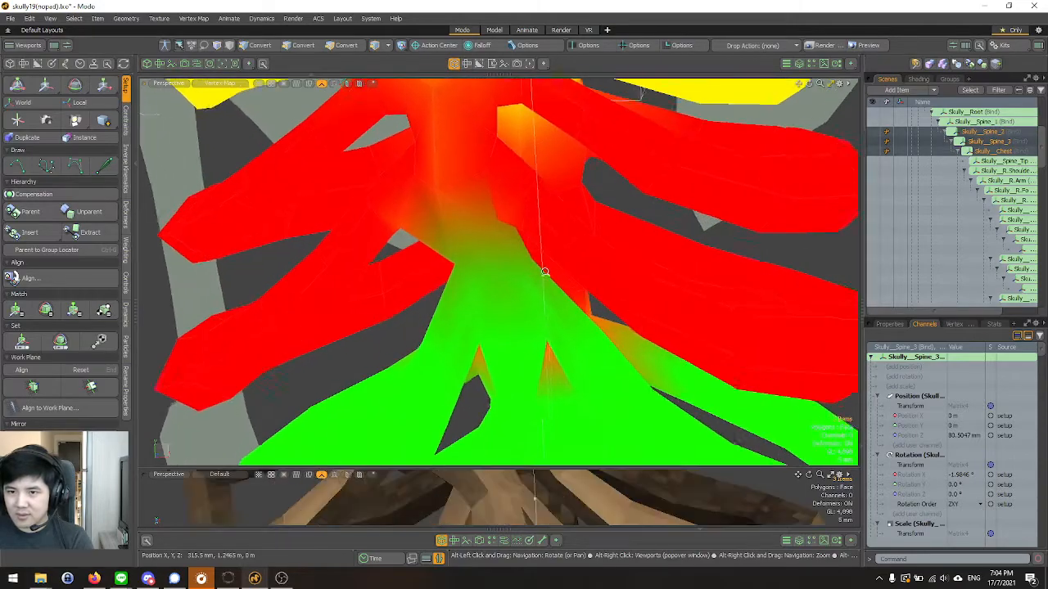
pyautogui.keyDown('alt'); pyautogui.moveTo(545, 270); pyautogui.dragTo(538, 241); pyautogui.keyUp('alt')
pyautogui.scroll(-3, 538, 240)
pyautogui.keyDown('alt'); pyautogui.moveTo(363, 134); pyautogui.dragTo(360, 131, button='right'); pyautogui.keyUp('alt')
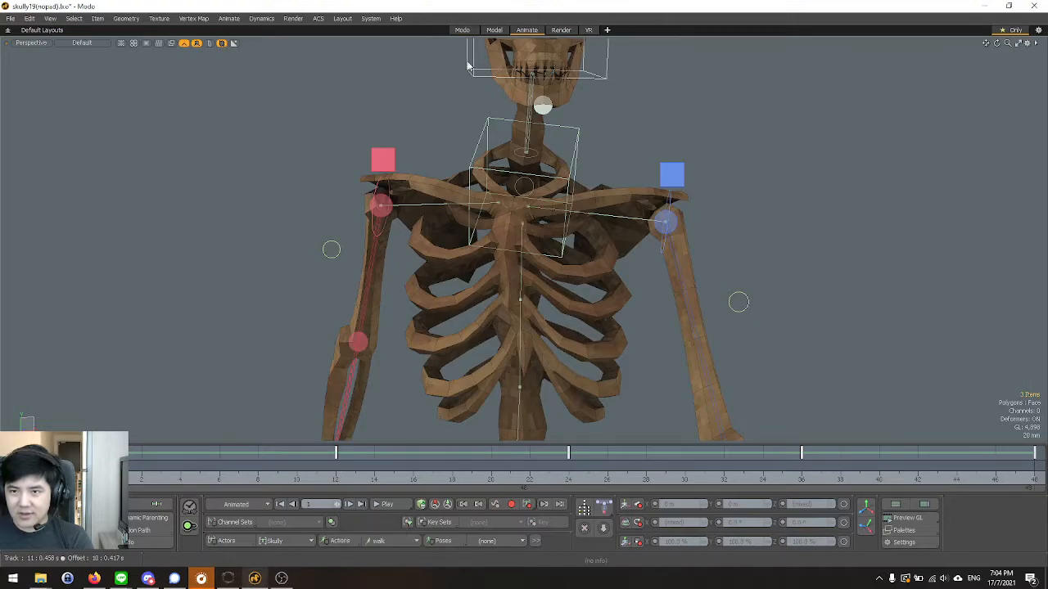
pyautogui.click(470, 29)
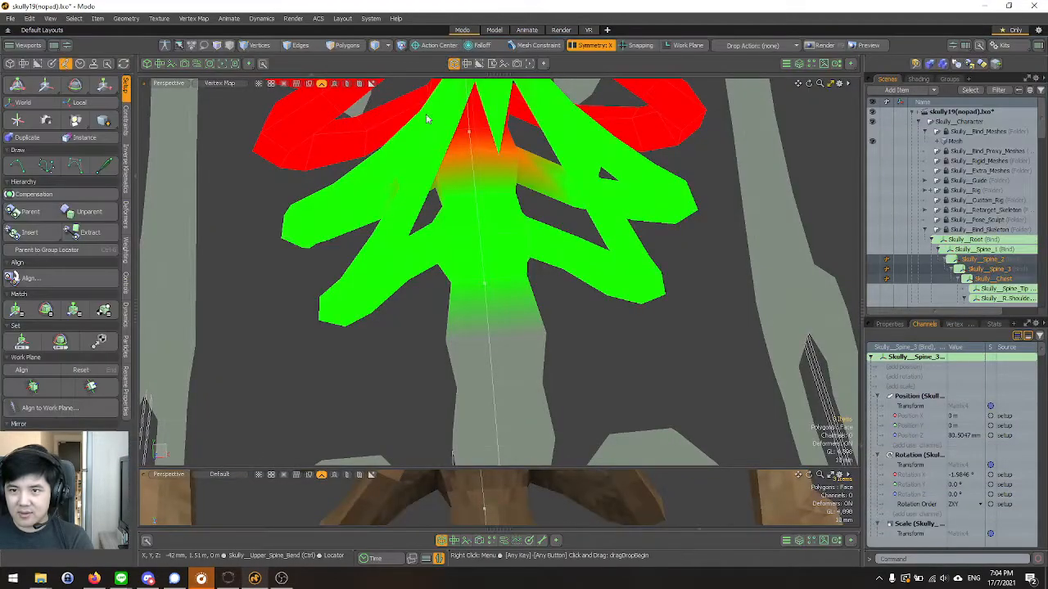
pyautogui.scroll(-3, 456, 311)
pyautogui.scroll(2, 435, 181)
pyautogui.keyDown('alt'); pyautogui.moveTo(437, 182); pyautogui.dragTo(476, 233); pyautogui.keyUp('alt')
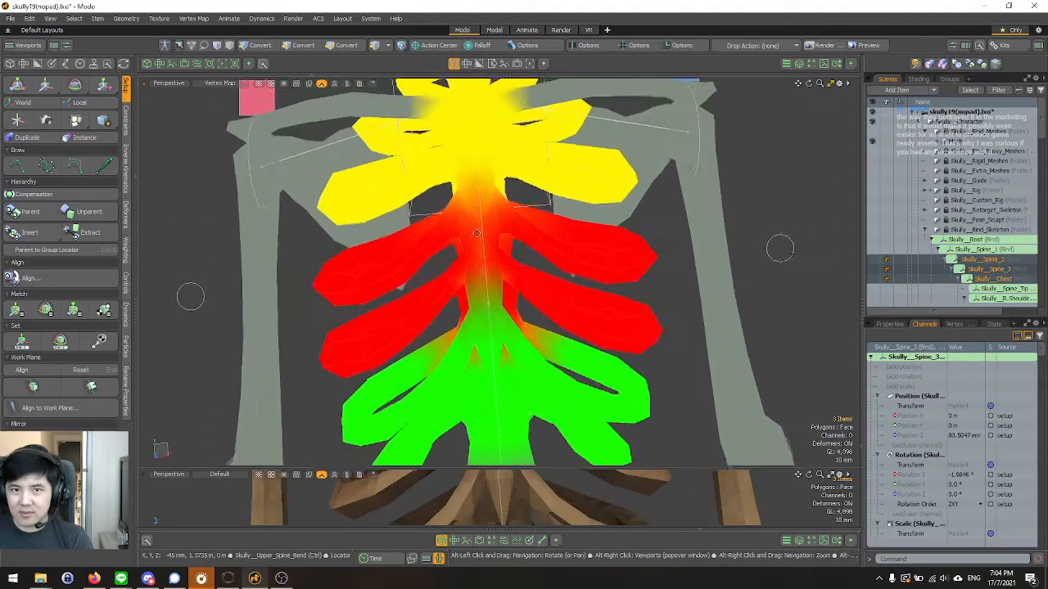
# Turn on Setup mode and inspect the blending between the Spine_2, Spine_3 and Chest weights around the rib cage.
pyautogui.click(166, 45)
pyautogui.click(165, 47)
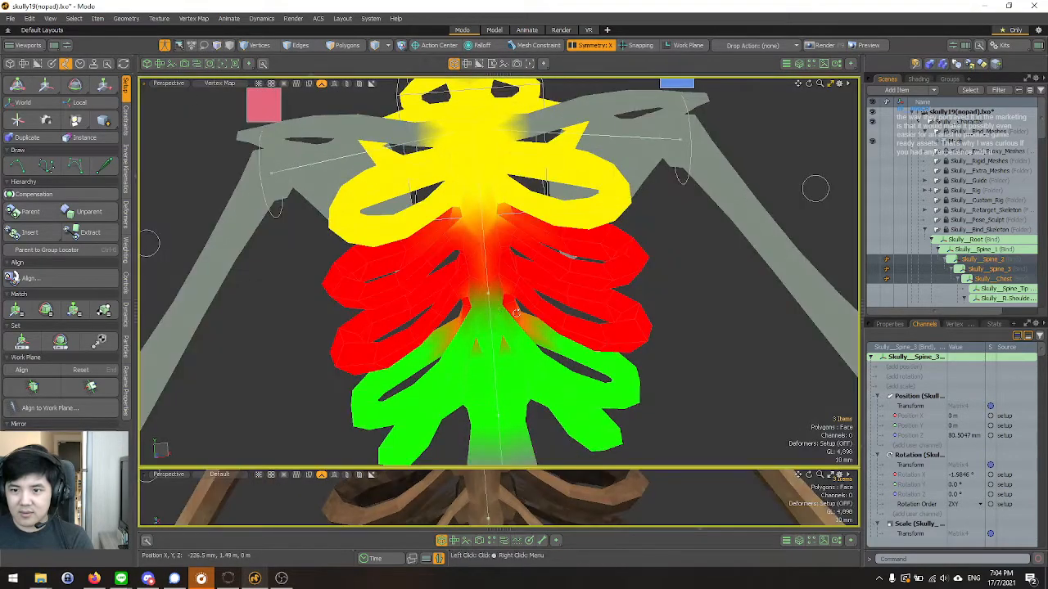
pyautogui.keyDown('alt'); pyautogui.moveTo(516, 313); pyautogui.dragTo(447, 199); pyautogui.keyUp('alt')
pyautogui.keyDown('alt'); pyautogui.moveTo(447, 198); pyautogui.dragTo(496, 251, button='right'); pyautogui.keyUp('alt')
pyautogui.keyDown('alt'); pyautogui.moveTo(496, 250); pyautogui.dragTo(427, 230); pyautogui.keyUp('alt')
pyautogui.keyDown('alt'); pyautogui.moveTo(427, 231); pyautogui.dragTo(327, 176, button='right'); pyautogui.keyUp('alt')
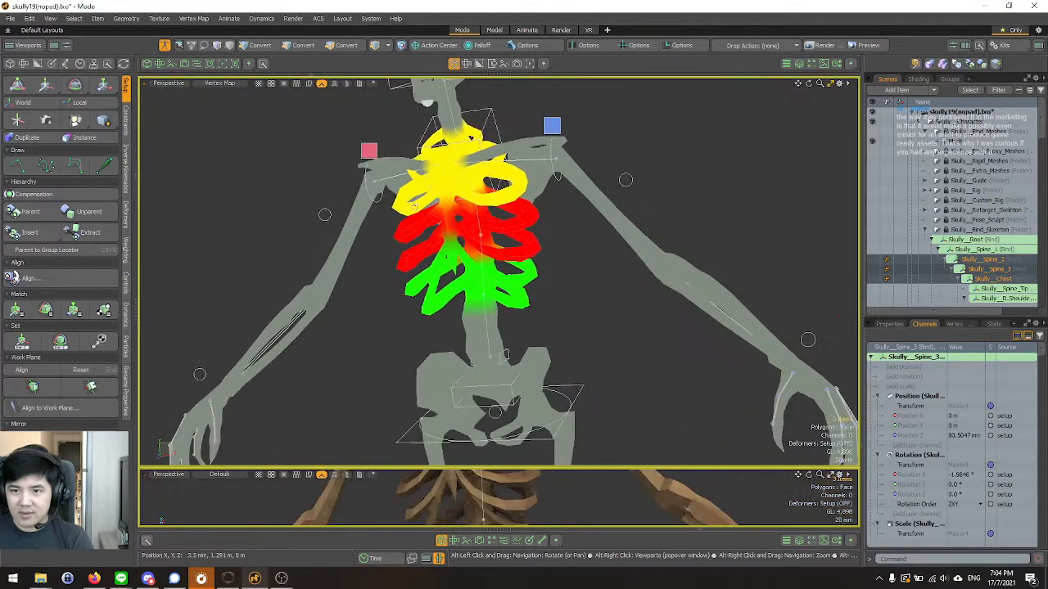
pyautogui.keyDown('alt'); pyautogui.moveTo(328, 176); pyautogui.dragTo(341, 122); pyautogui.keyUp('alt')
pyautogui.keyDown('alt'); pyautogui.moveTo(440, 228); pyautogui.dragTo(502, 276, button='right'); pyautogui.keyUp('alt')
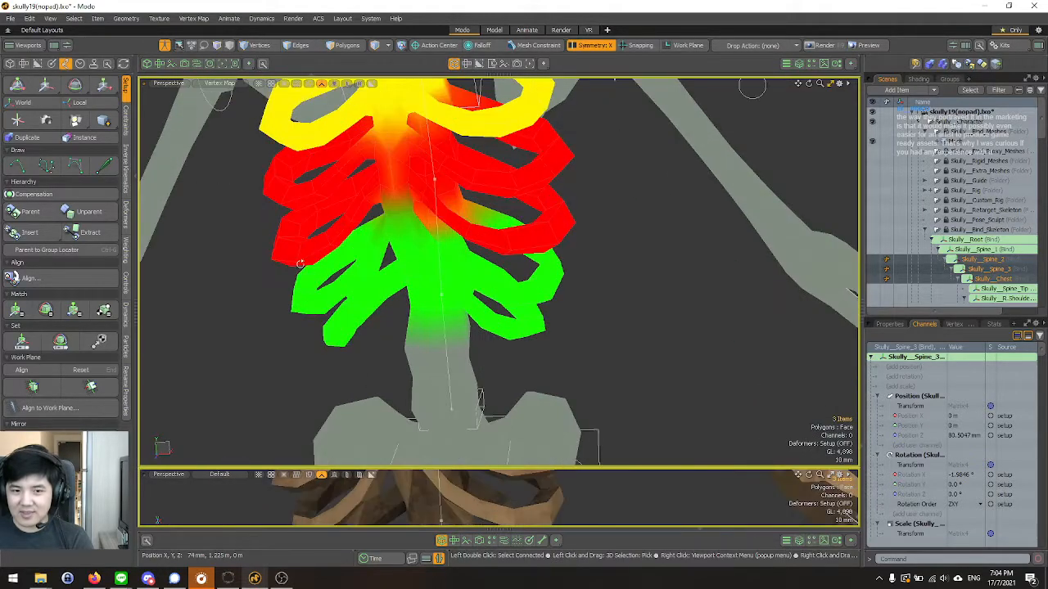
pyautogui.keyDown('alt'); pyautogui.moveTo(319, 272); pyautogui.dragTo(360, 246); pyautogui.keyUp('alt')
pyautogui.keyDown('alt'); pyautogui.moveTo(360, 246); pyautogui.dragTo(431, 273, button='right'); pyautogui.keyUp('alt')
pyautogui.keyDown('alt'); pyautogui.moveTo(430, 273); pyautogui.dragTo(412, 261); pyautogui.keyUp('alt')
pyautogui.keyDown('alt'); pyautogui.moveTo(412, 260); pyautogui.dragTo(451, 267, button='right'); pyautogui.keyUp('alt')
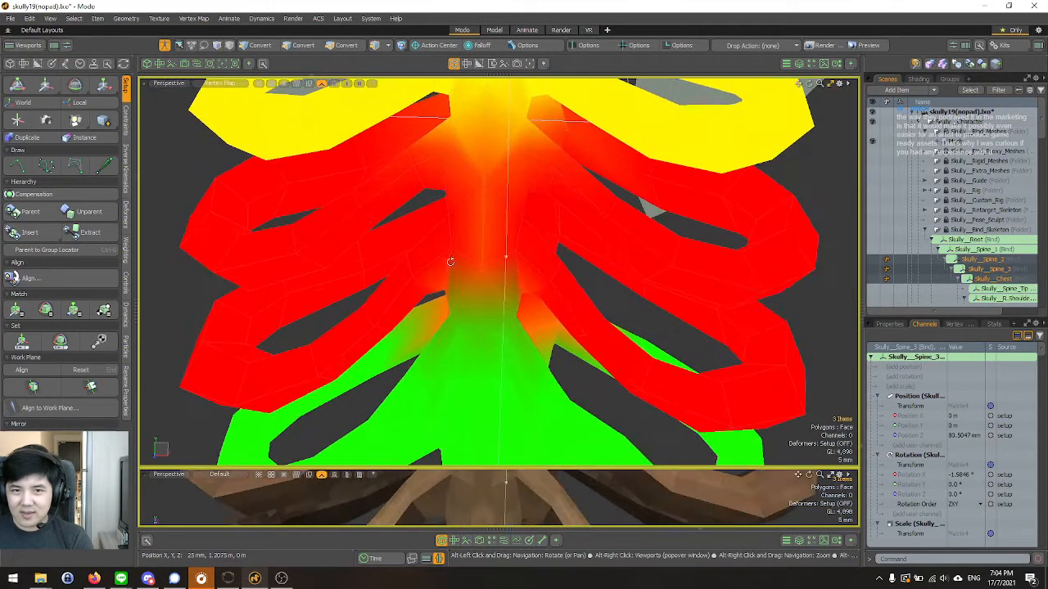
pyautogui.keyDown('alt'); pyautogui.moveTo(451, 267); pyautogui.dragTo(461, 240); pyautogui.keyUp('alt')
pyautogui.keyDown('alt'); pyautogui.moveTo(461, 241); pyautogui.dragTo(494, 245, button='right'); pyautogui.keyUp('alt')
pyautogui.keyDown('alt'); pyautogui.moveTo(494, 245); pyautogui.dragTo(407, 208); pyautogui.keyUp('alt')
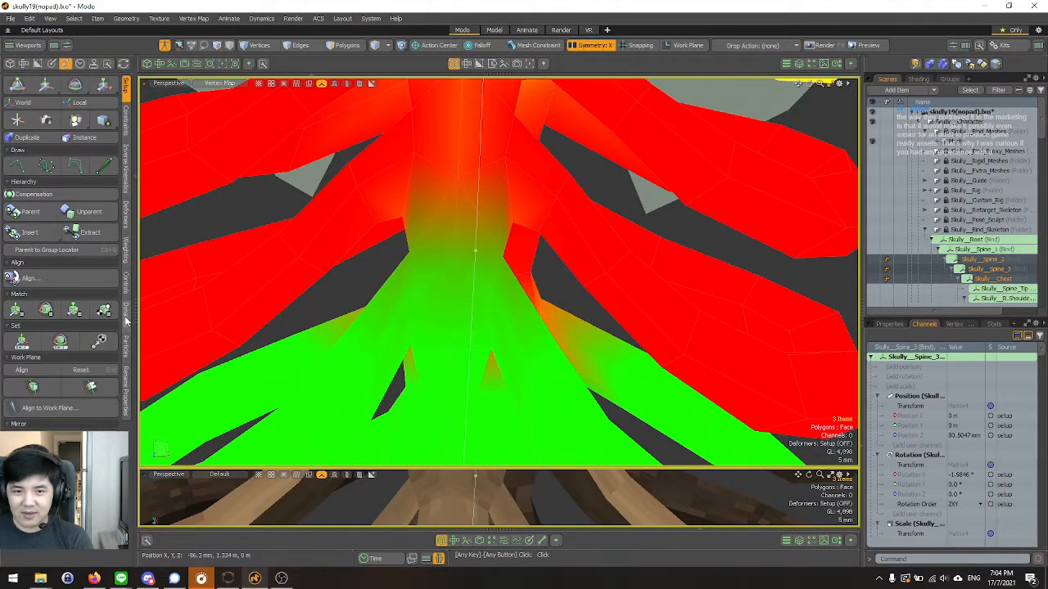
# Activate the Smooth weighting brush for the transition between the Spine_2 and Spine_3 weights on the lower sternum.
pyautogui.click(126, 260)
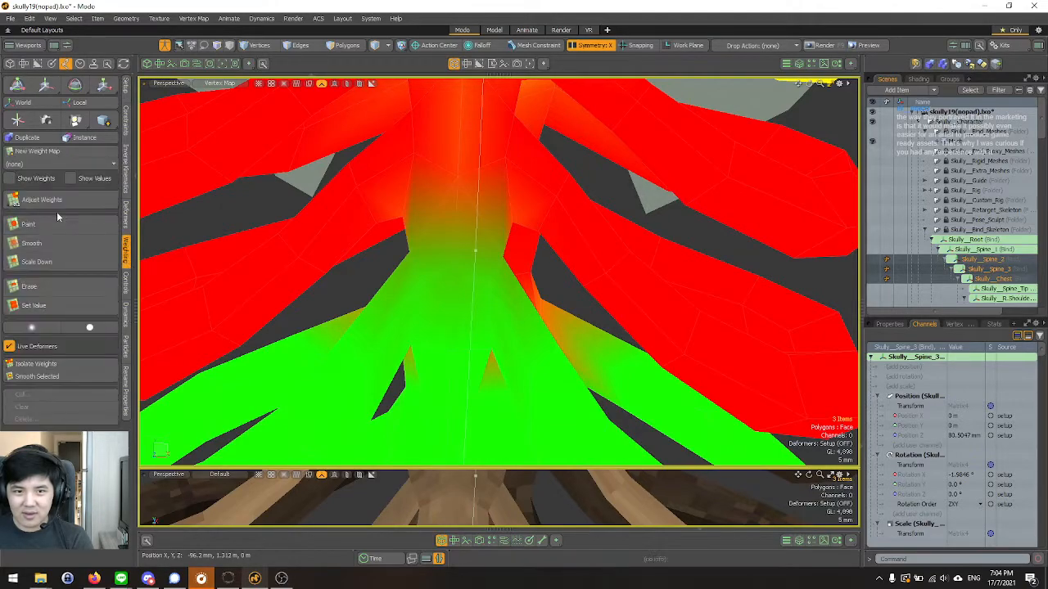
pyautogui.click(56, 244)
pyautogui.moveTo(473, 242)
pyautogui.keyDown('alt'); pyautogui.mouseDown()
pyautogui.moveTo(475, 283)
pyautogui.moveTo(562, 256)
pyautogui.moveTo(501, 233)
pyautogui.mouseUp(); pyautogui.keyUp('alt')
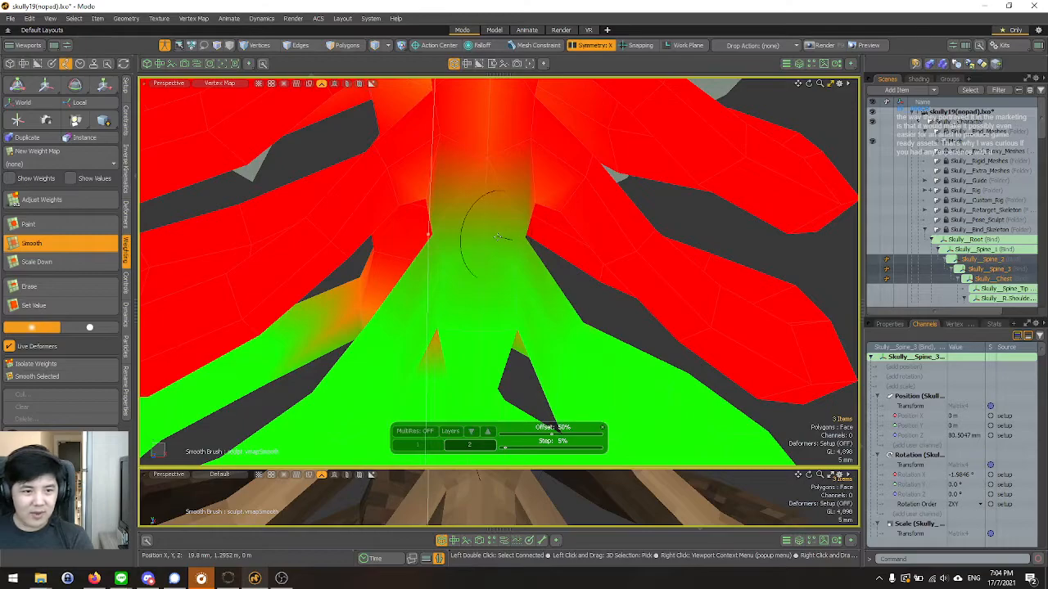
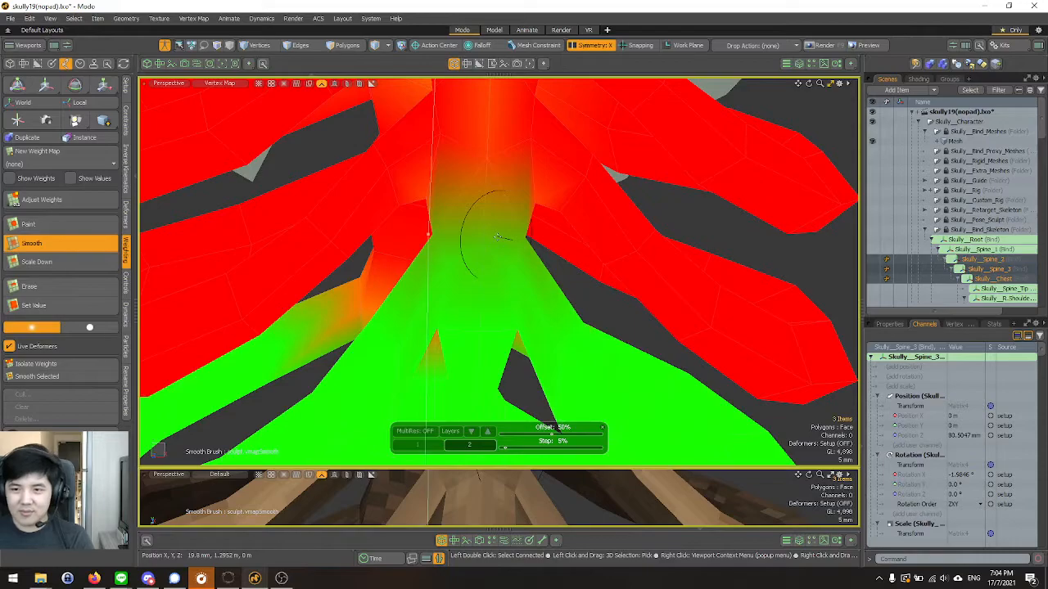
# Smooth the transition between the Spine_2 and Spine_3 weights along the lower sternum and adjoining rib ends with brush strokes.
pyautogui.keyDown('alt'); pyautogui.moveTo(497, 237); pyautogui.dragTo(441, 235); pyautogui.keyUp('alt')
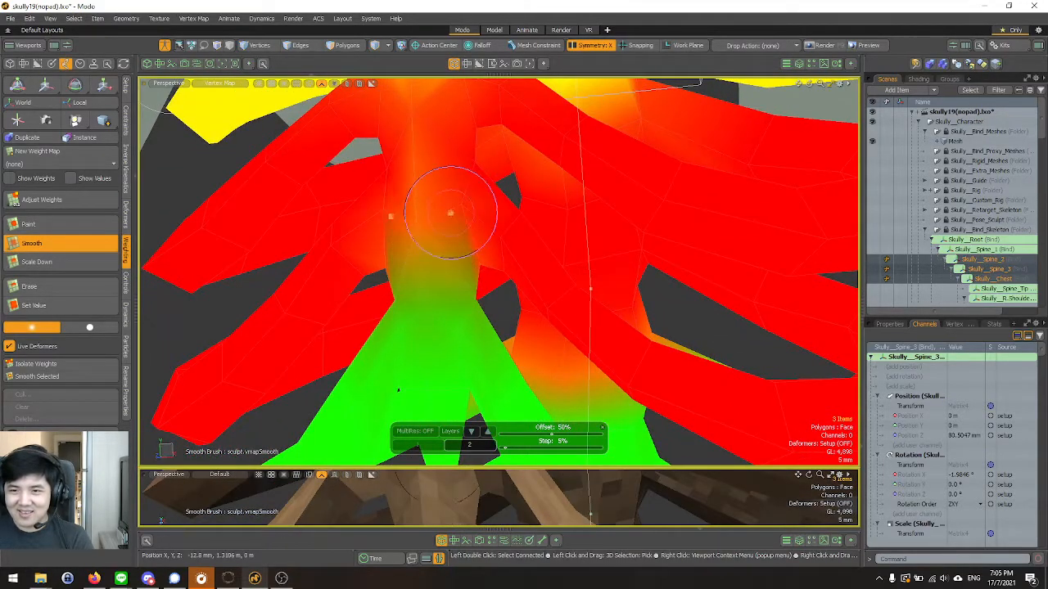
pyautogui.moveTo(428, 222)
pyautogui.keyDown('alt'); pyautogui.mouseDown()
pyautogui.moveTo(478, 236)
pyautogui.moveTo(471, 209)
pyautogui.moveTo(488, 183)
pyautogui.moveTo(532, 240)
pyautogui.moveTo(496, 213)
pyautogui.moveTo(441, 215)
pyautogui.mouseUp(); pyautogui.keyUp('alt')
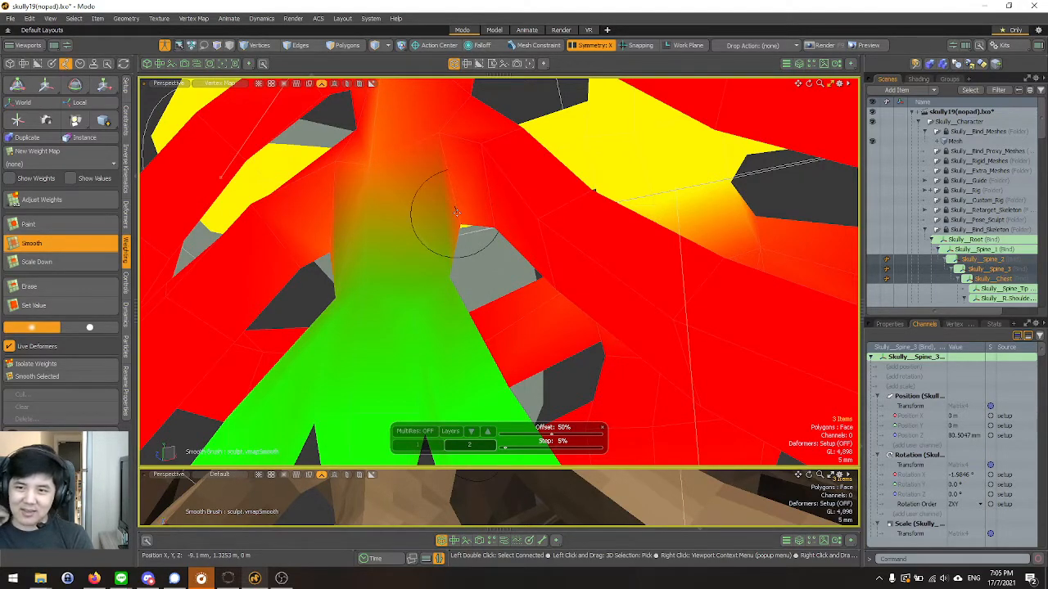
pyautogui.moveTo(420, 217)
pyautogui.keyDown('alt'); pyautogui.mouseDown()
pyautogui.moveTo(426, 234)
pyautogui.moveTo(394, 195)
pyautogui.moveTo(421, 183)
pyautogui.moveTo(434, 200)
pyautogui.moveTo(415, 240)
pyautogui.moveTo(433, 176)
pyautogui.moveTo(439, 231)
pyautogui.mouseUp(); pyautogui.keyUp('alt')
pyautogui.moveTo(409, 300)
pyautogui.keyDown('alt'); pyautogui.mouseDown()
pyautogui.moveTo(163, 300)
pyautogui.moveTo(442, 299)
pyautogui.moveTo(456, 352)
pyautogui.mouseUp(); pyautogui.keyUp('alt')
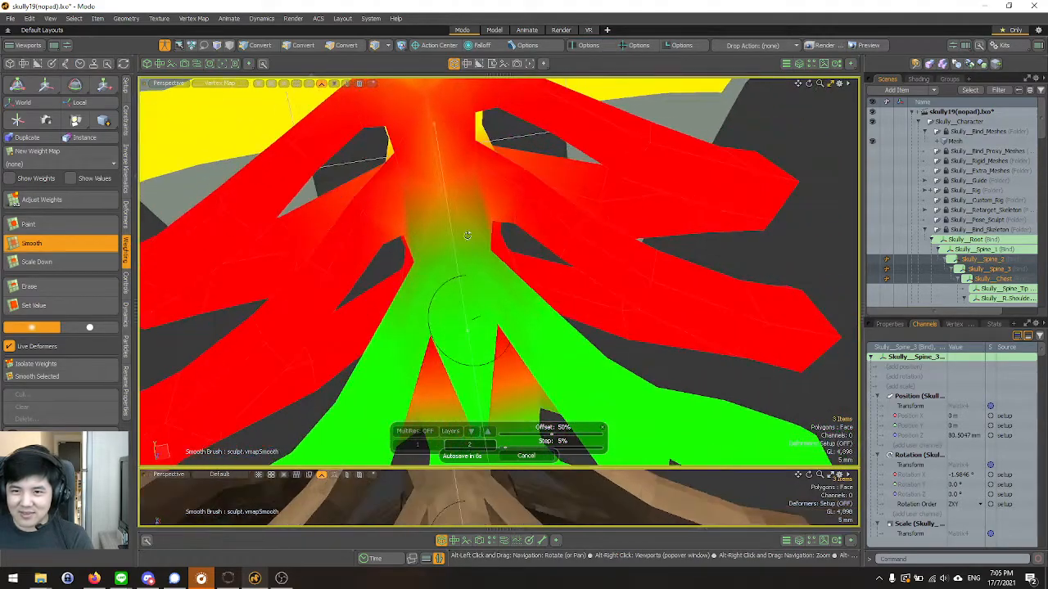
pyautogui.keyDown('alt'); pyautogui.moveTo(436, 186); pyautogui.dragTo(421, 204); pyautogui.keyUp('alt')
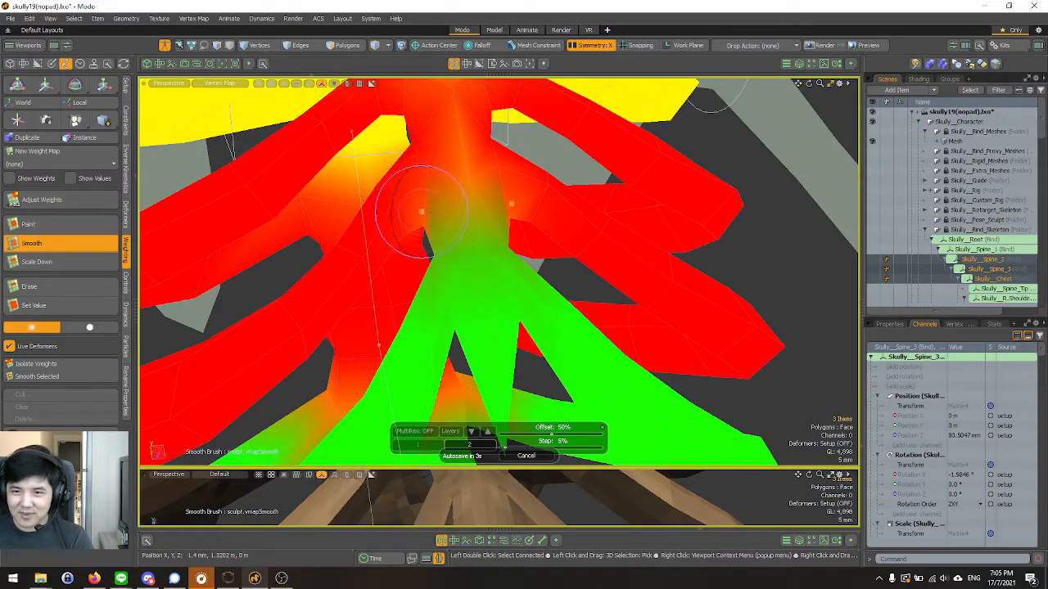
pyautogui.keyDown('alt'); pyautogui.moveTo(467, 218); pyautogui.dragTo(413, 196); pyautogui.keyUp('alt')
# Smooth the Spine_2 to Spine_3 blend where the lower ribs join the underside of the sternum.
pyautogui.scroll(-3, 519, 217)
pyautogui.scroll(6, 559, 206)
pyautogui.keyDown('alt'); pyautogui.moveTo(497, 226); pyautogui.dragTo(630, 265); pyautogui.keyUp('alt')
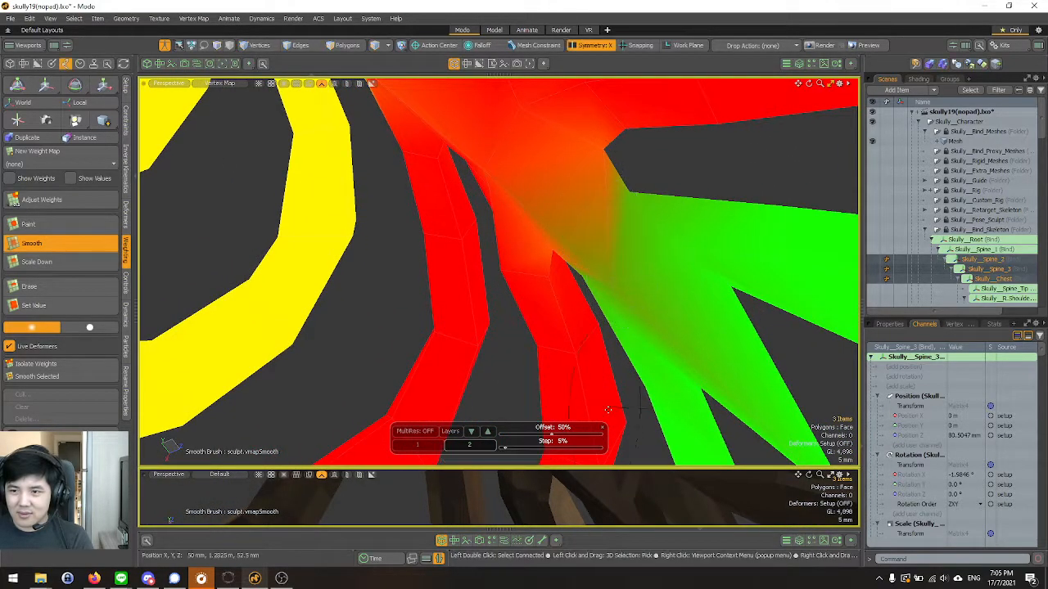
pyautogui.keyDown('alt'); pyautogui.moveTo(594, 328); pyautogui.dragTo(603, 266); pyautogui.keyUp('alt')
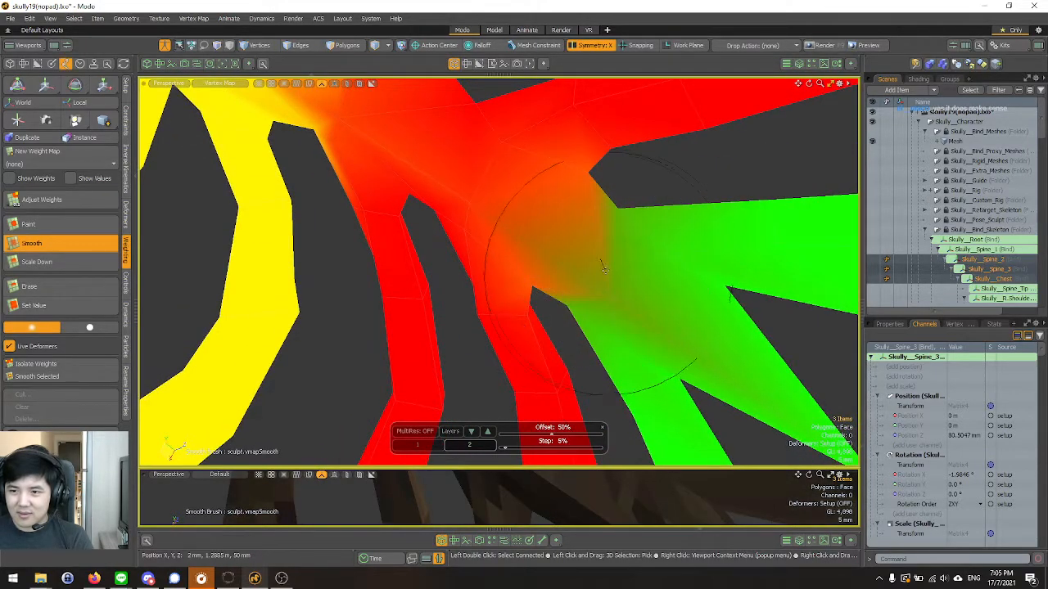
# Smooth the weights along the upper sternum between the Chest and Spine_3 areas using a larger brush.
pyautogui.moveTo(428, 133)
pyautogui.keyDown('alt'); pyautogui.mouseDown()
pyautogui.moveTo(475, 234)
pyautogui.moveTo(372, 288)
pyautogui.moveTo(483, 230)
pyautogui.moveTo(455, 214)
pyautogui.mouseUp(); pyautogui.keyUp('alt')
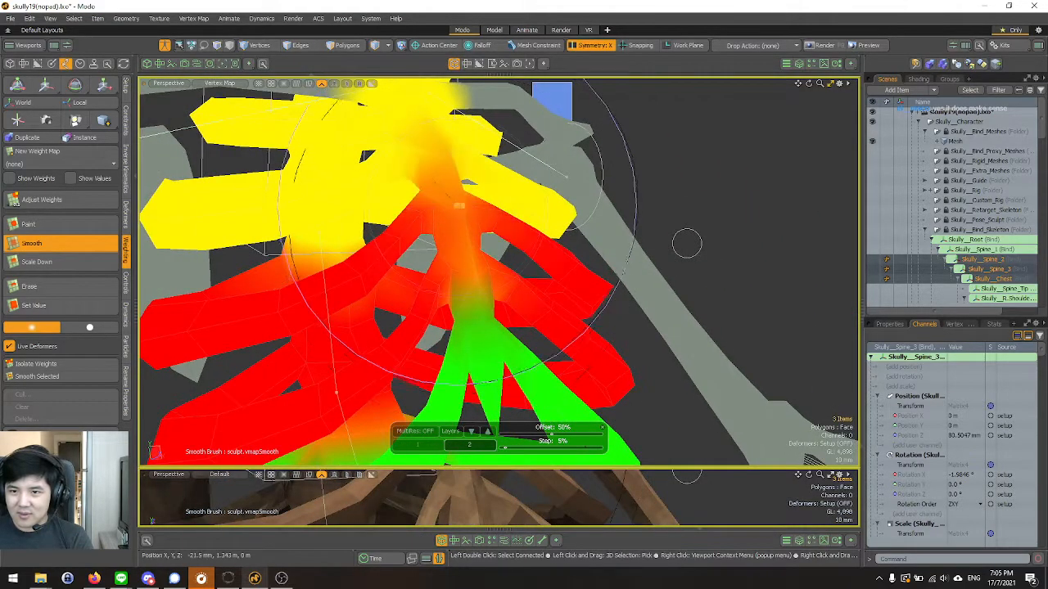
pyautogui.keyDown('alt'); pyautogui.moveTo(686, 243); pyautogui.dragTo(744, 189); pyautogui.keyUp('alt')
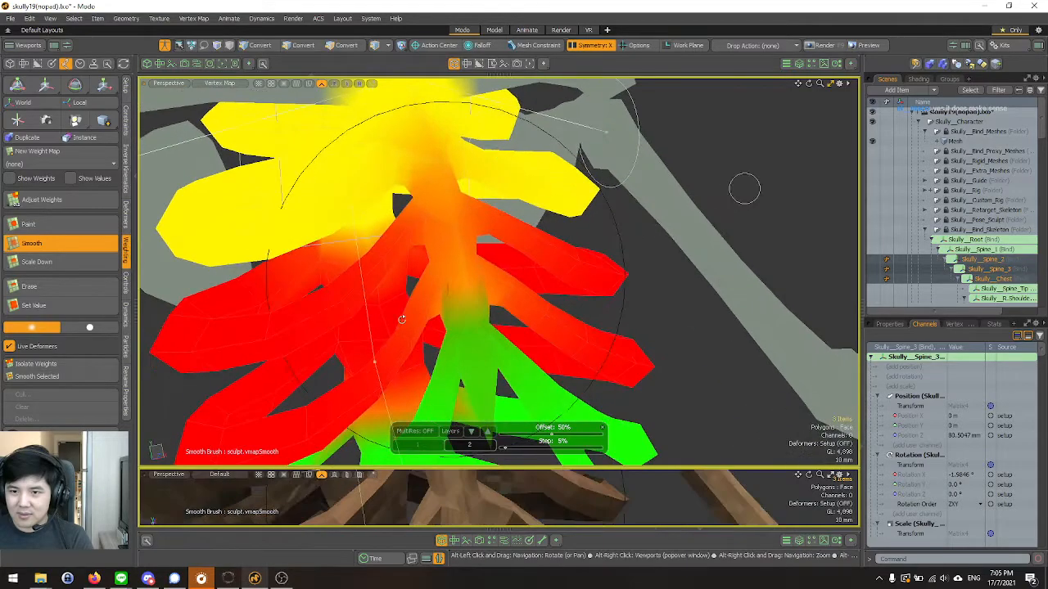
pyautogui.moveTo(409, 331)
pyautogui.mouseDown()
pyautogui.moveTo(451, 253)
pyautogui.moveTo(411, 200)
pyautogui.mouseUp()
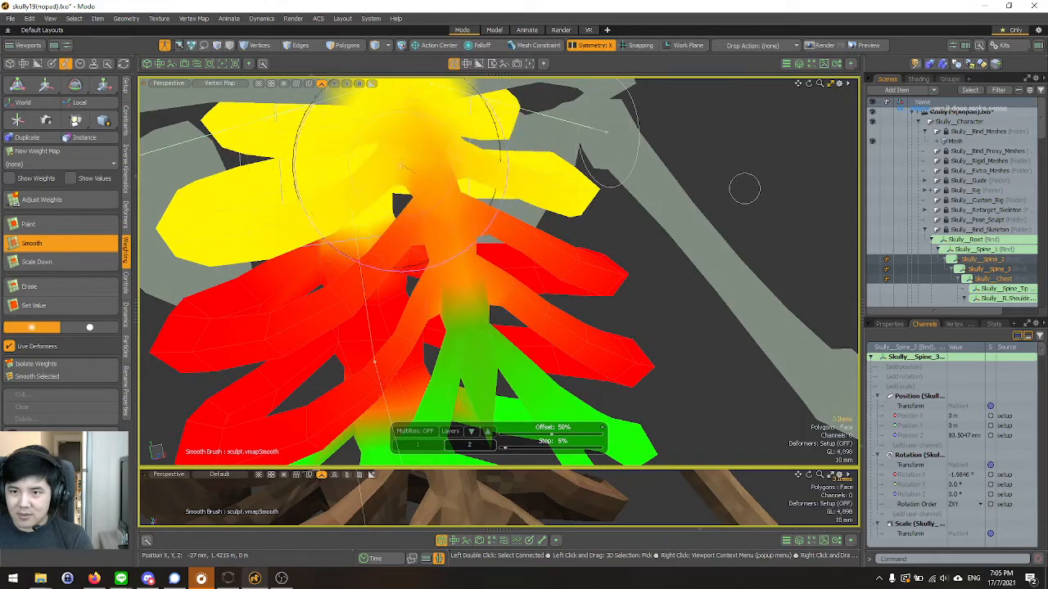
pyautogui.moveTo(465, 342)
pyautogui.keyDown('alt'); pyautogui.mouseDown()
pyautogui.moveTo(444, 221)
pyautogui.moveTo(413, 180)
pyautogui.moveTo(596, 183)
pyautogui.moveTo(613, 147)
pyautogui.moveTo(620, 185)
pyautogui.moveTo(578, 146)
pyautogui.moveTo(500, 238)
pyautogui.moveTo(387, 229)
pyautogui.moveTo(227, 250)
pyautogui.moveTo(364, 205)
pyautogui.moveTo(283, 208)
pyautogui.mouseUp(); pyautogui.keyUp('alt')
# Turn off Setup mode and load the walk action for Skully in the Animate layout.
pyautogui.scroll(-4, 491, 246)
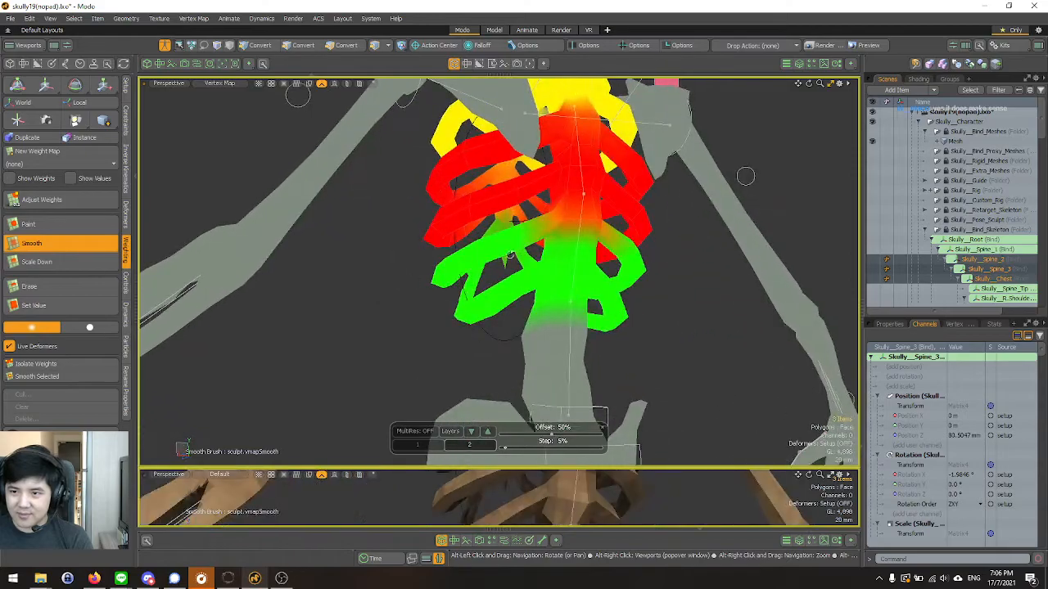
pyautogui.scroll(-3, 565, 206)
pyautogui.keyDown('alt'); pyautogui.moveTo(721, 246); pyautogui.dragTo(414, 266); pyautogui.keyUp('alt')
pyautogui.scroll(3, 458, 221)
pyautogui.keyDown('alt'); pyautogui.moveTo(471, 213); pyautogui.dragTo(423, 332); pyautogui.keyUp('alt')
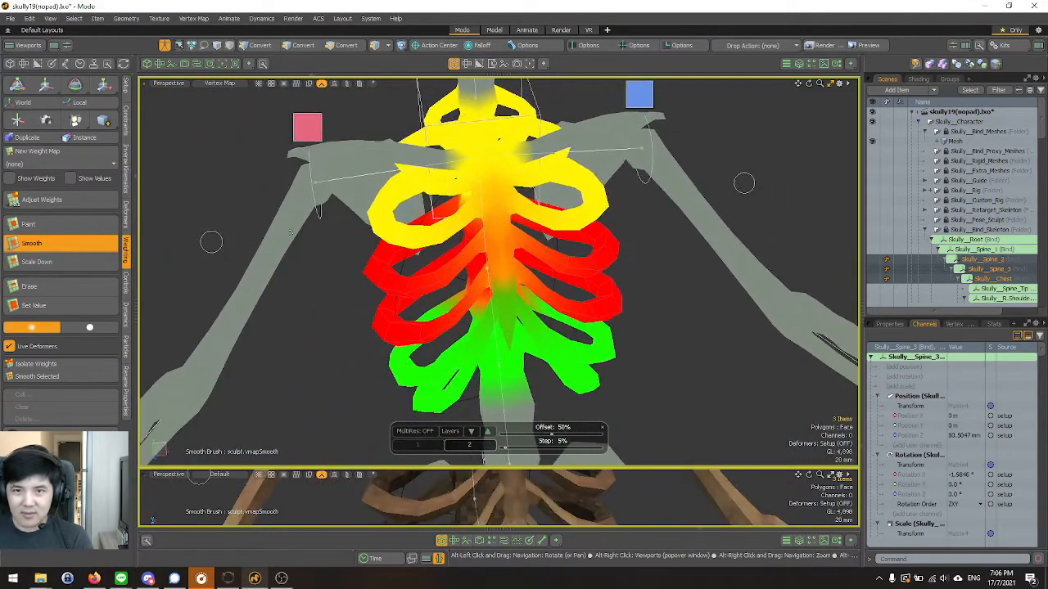
pyautogui.click(163, 47)
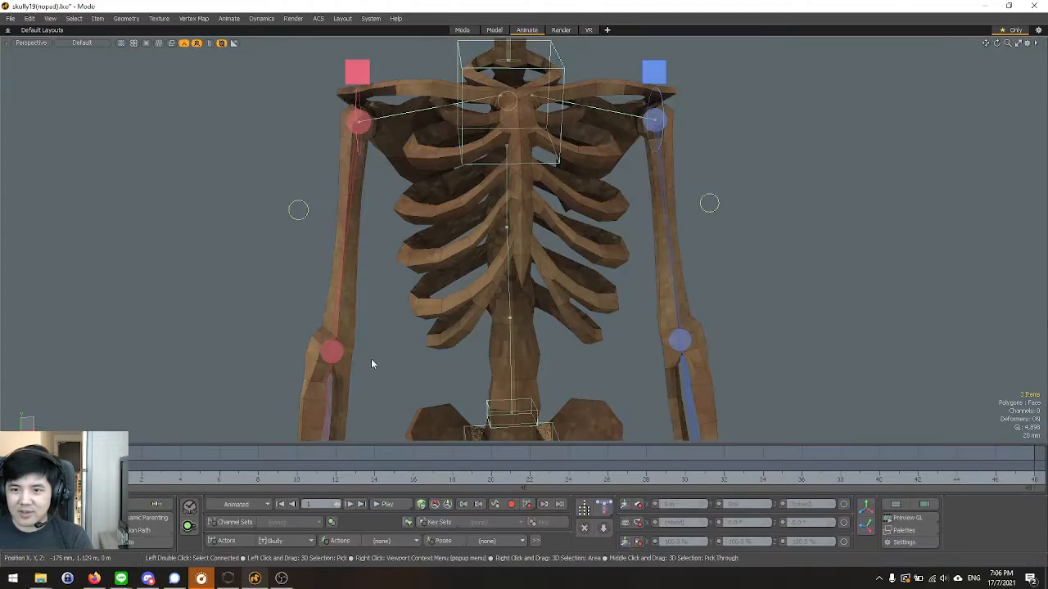
pyautogui.scroll(-4, 255, 257)
pyautogui.click(381, 542)
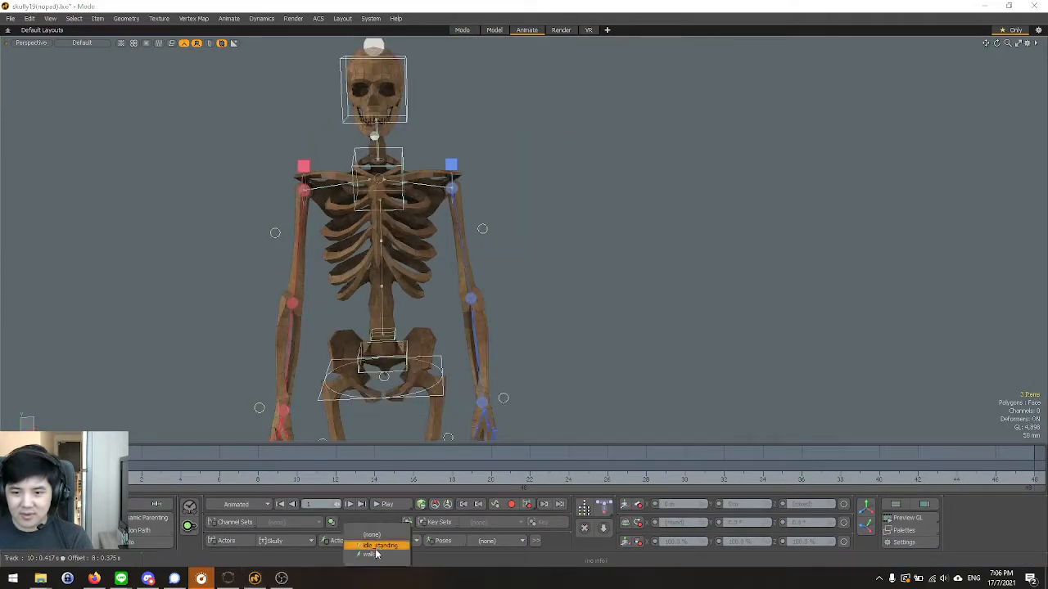
pyautogui.click(376, 556)
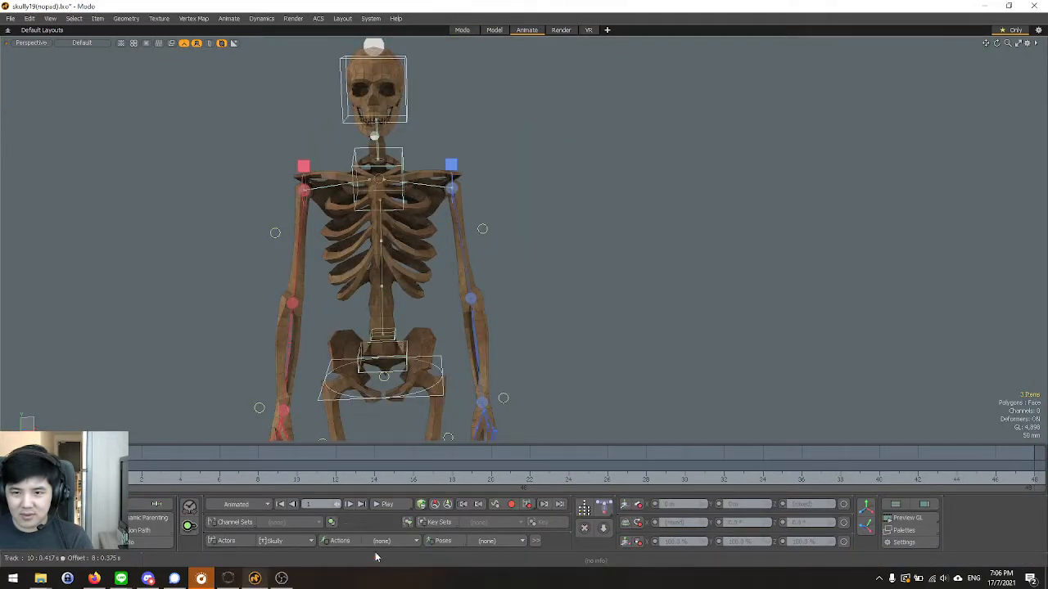
# Scrub the start of the walk animation and examine how the sternum and ribs deform.
pyautogui.scroll(2, 338, 301)
pyautogui.keyDown('alt'); pyautogui.moveTo(347, 298); pyautogui.dragTo(406, 277); pyautogui.keyUp('alt')
pyautogui.scroll(3, 552, 342)
pyautogui.moveTo(199, 460)
pyautogui.mouseDown()
pyautogui.moveTo(452, 463)
pyautogui.moveTo(104, 462)
pyautogui.mouseUp()
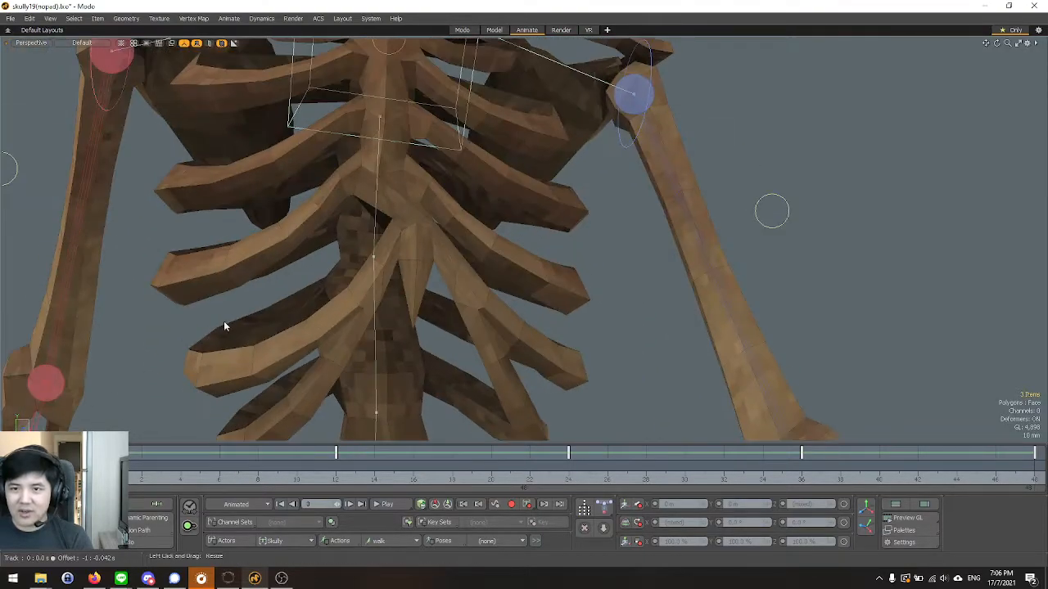
pyautogui.scroll(-5, 376, 235)
# Return to the Modo layout and add the Skully__Spine_1 and Skully__Spine_Tip bind bones to the selection.
pyautogui.click(462, 30)
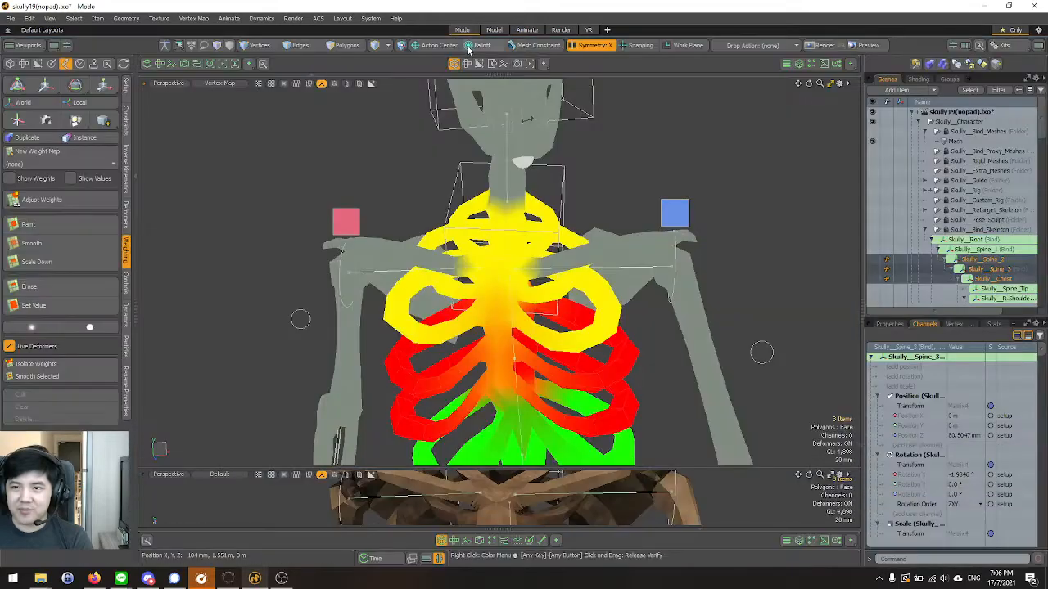
pyautogui.scroll(-3, 539, 259)
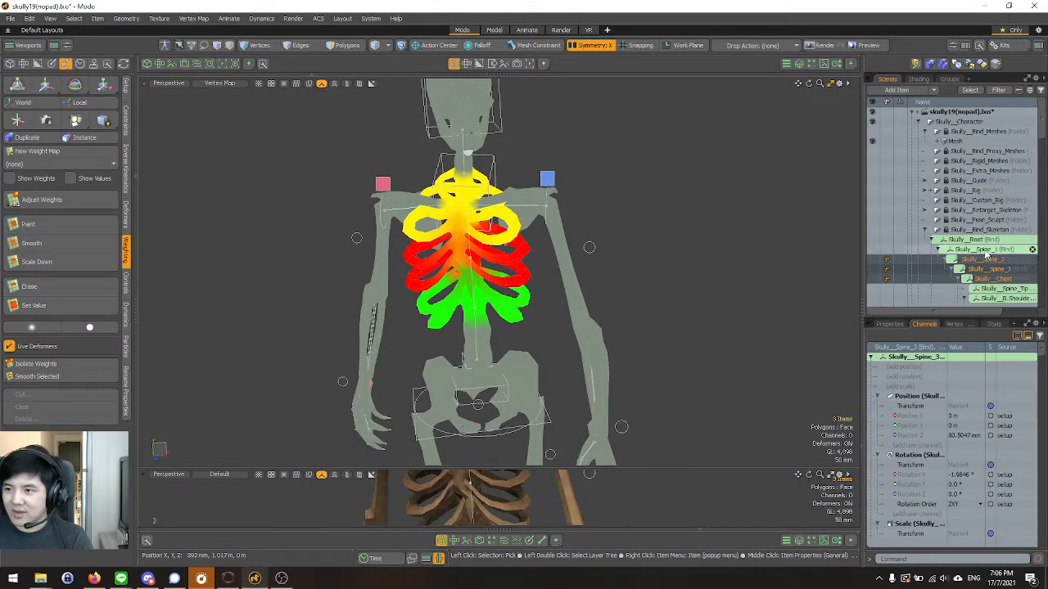
pyautogui.scroll(5, 501, 300)
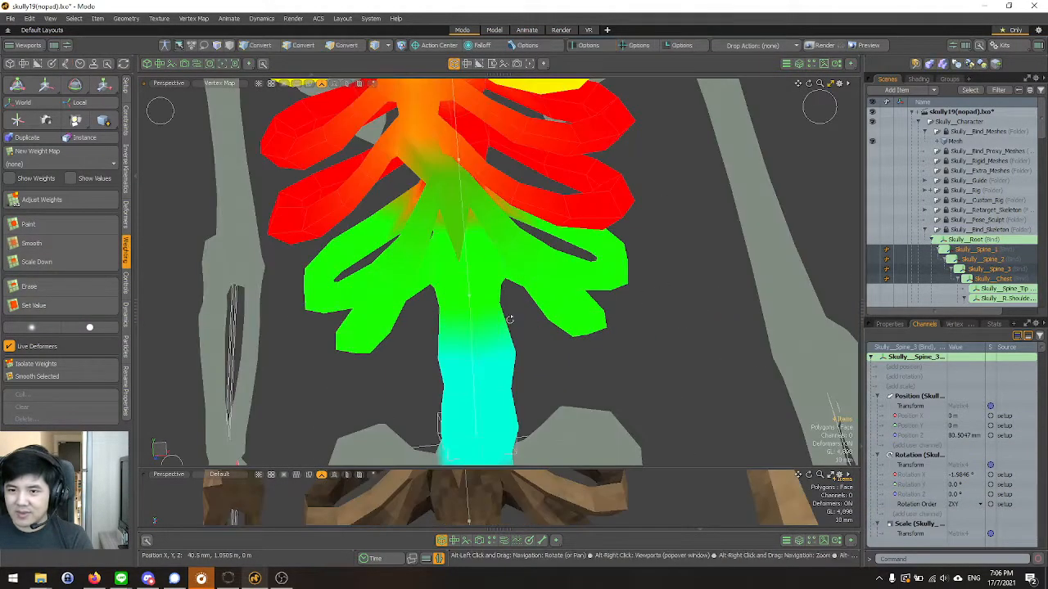
pyautogui.keyDown('alt'); pyautogui.moveTo(501, 300); pyautogui.dragTo(734, 116); pyautogui.keyUp('alt')
pyautogui.keyDown('alt'); pyautogui.moveTo(421, 278); pyautogui.dragTo(364, 270); pyautogui.keyUp('alt')
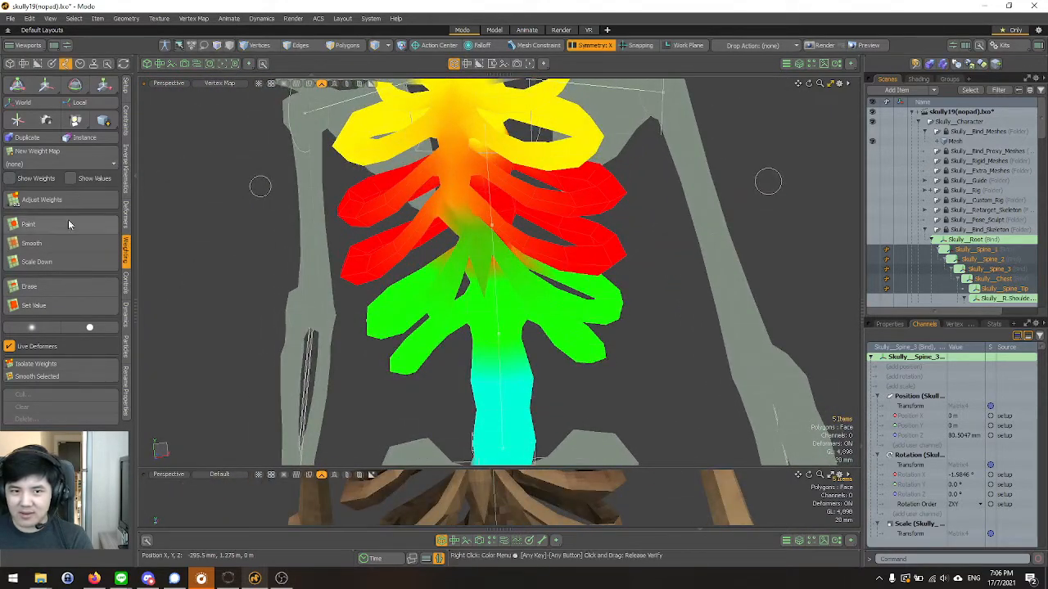
pyautogui.keyDown('alt'); pyautogui.moveTo(484, 237); pyautogui.dragTo(458, 282); pyautogui.keyUp('alt')
pyautogui.click(33, 244)
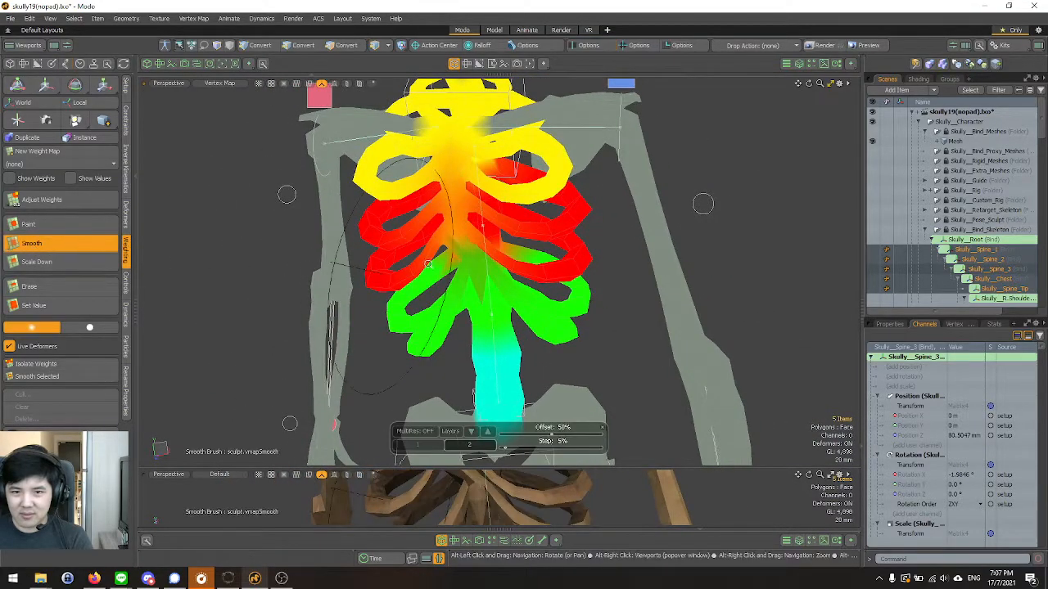
pyautogui.scroll(4, 517, 256)
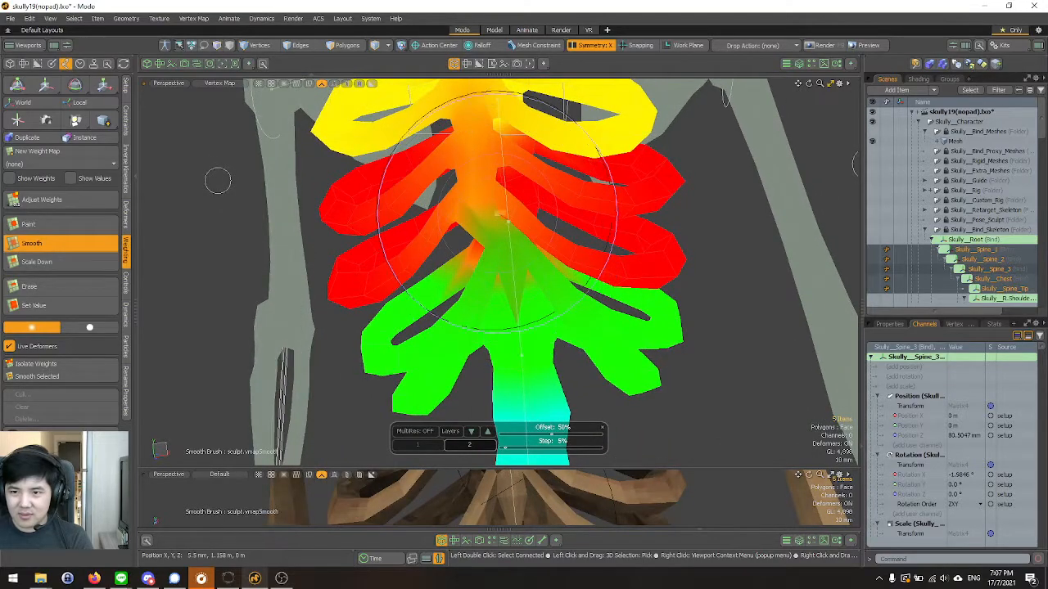
pyautogui.hotkey('ctrl', 'z')
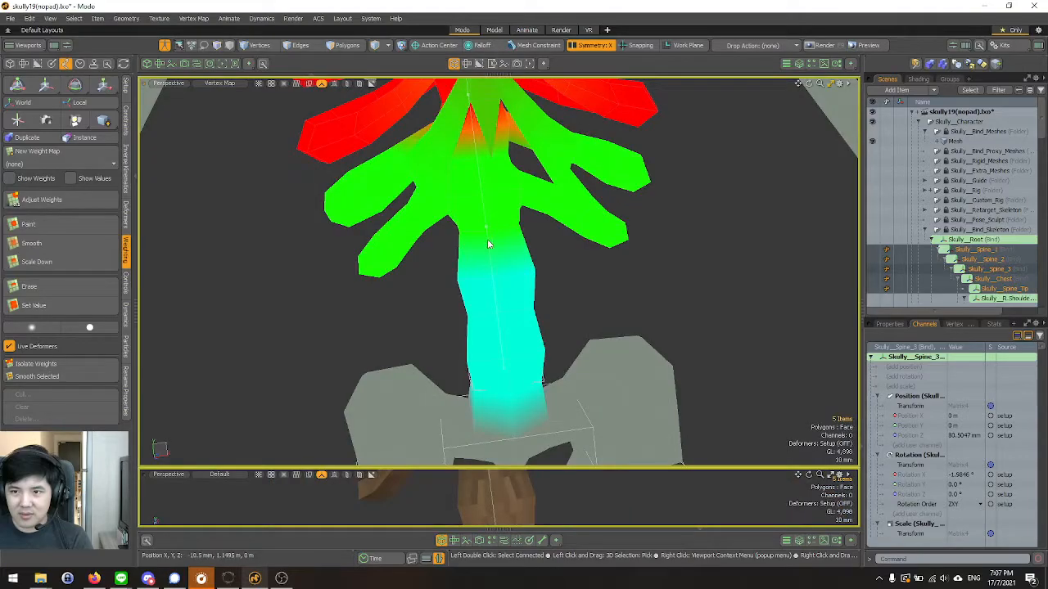
# Turn on Setup mode and reselect the bind bones from Skully__Spine_1 through Skully__Spine_Tip as a range.
pyautogui.keyDown('alt'); pyautogui.keyDown('shift'); pyautogui.moveTo(491, 186); pyautogui.dragTo(495, 315); pyautogui.keyUp('shift'); pyautogui.keyUp('alt')
pyautogui.keyDown('alt'); pyautogui.keyDown('shift'); pyautogui.moveTo(494, 246); pyautogui.dragTo(467, 335); pyautogui.keyUp('shift'); pyautogui.keyUp('alt')
pyautogui.scroll(-3, 494, 327)
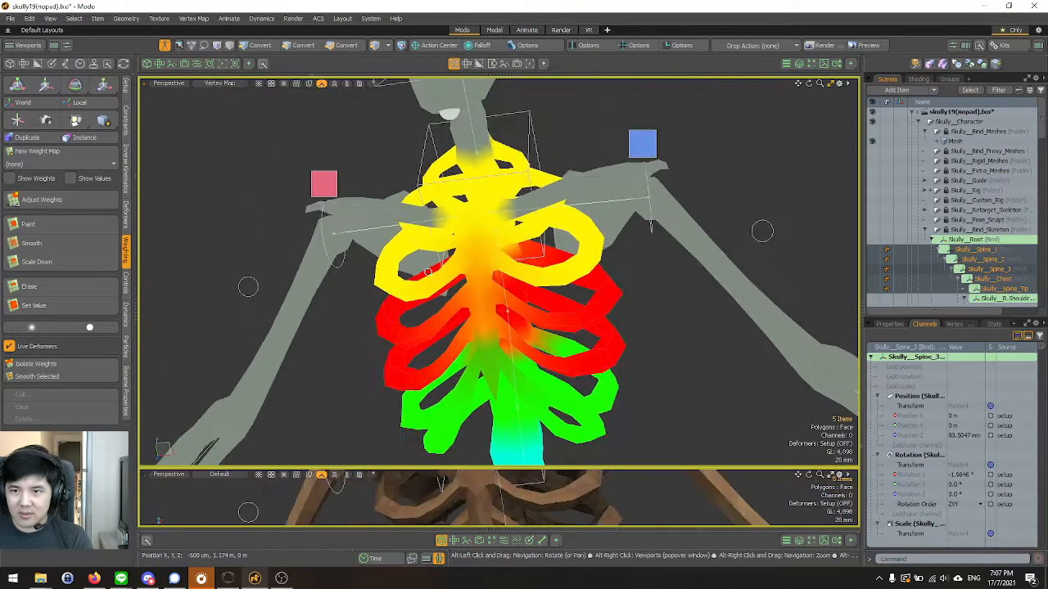
pyautogui.scroll(5, 475, 279)
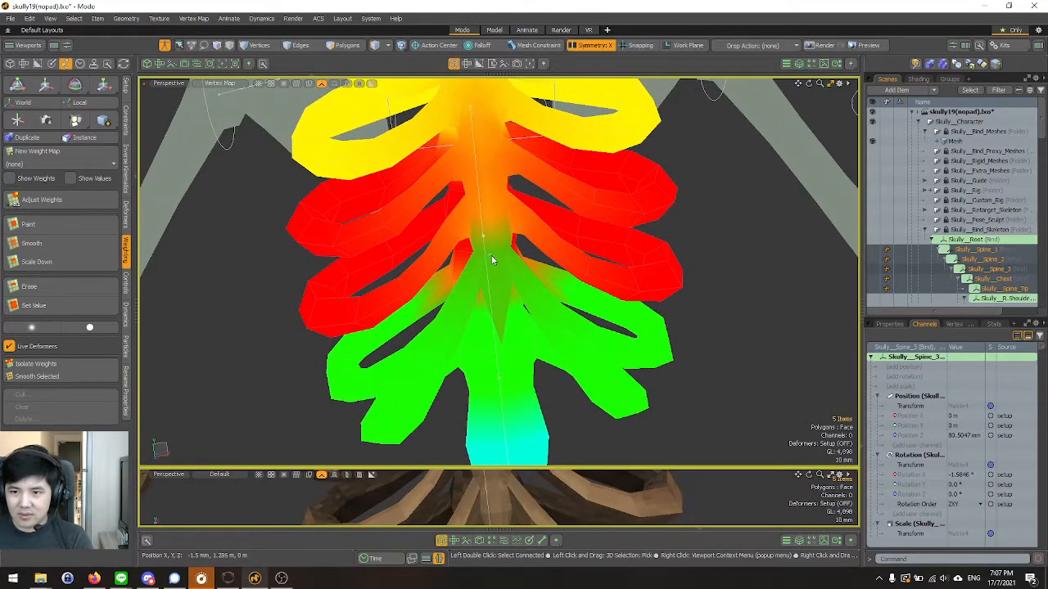
pyautogui.press('Escape')
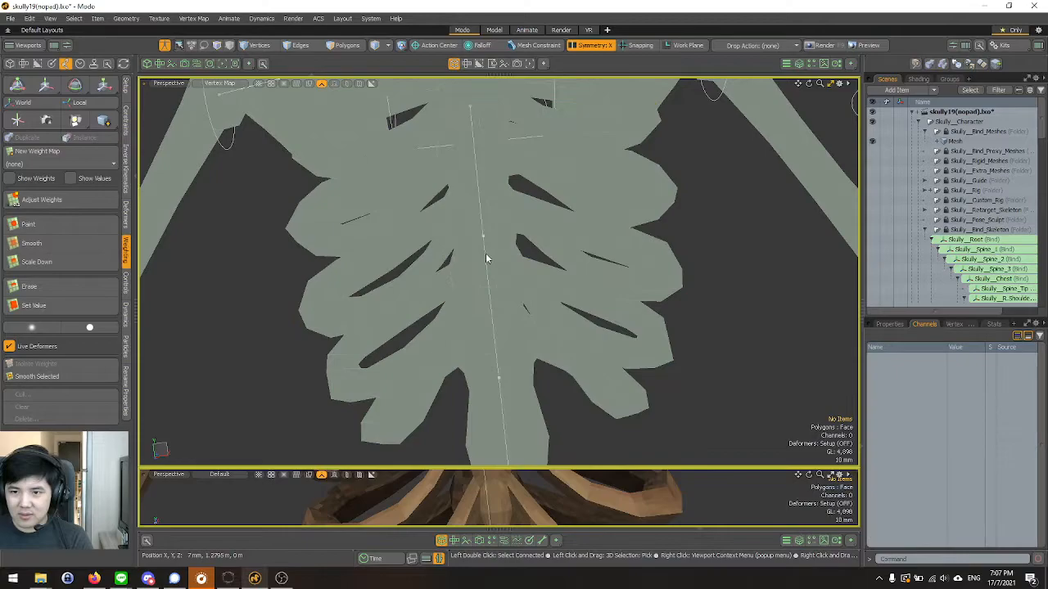
pyautogui.click(972, 249)
pyautogui.scroll(-2, 995, 262)
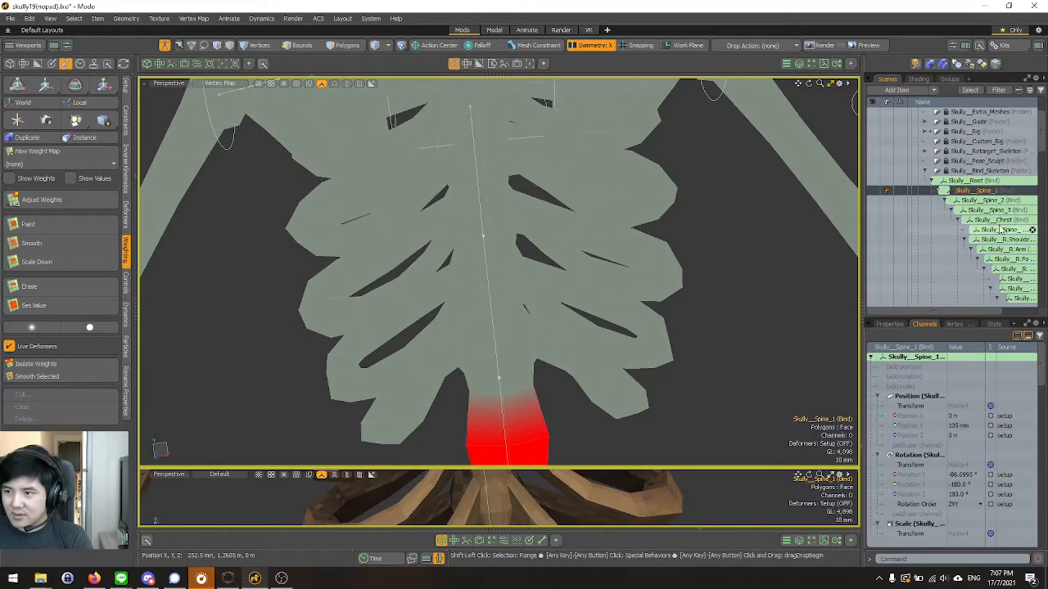
pyautogui.keyDown('shift'); pyautogui.click(1000, 230); pyautogui.keyUp('shift')
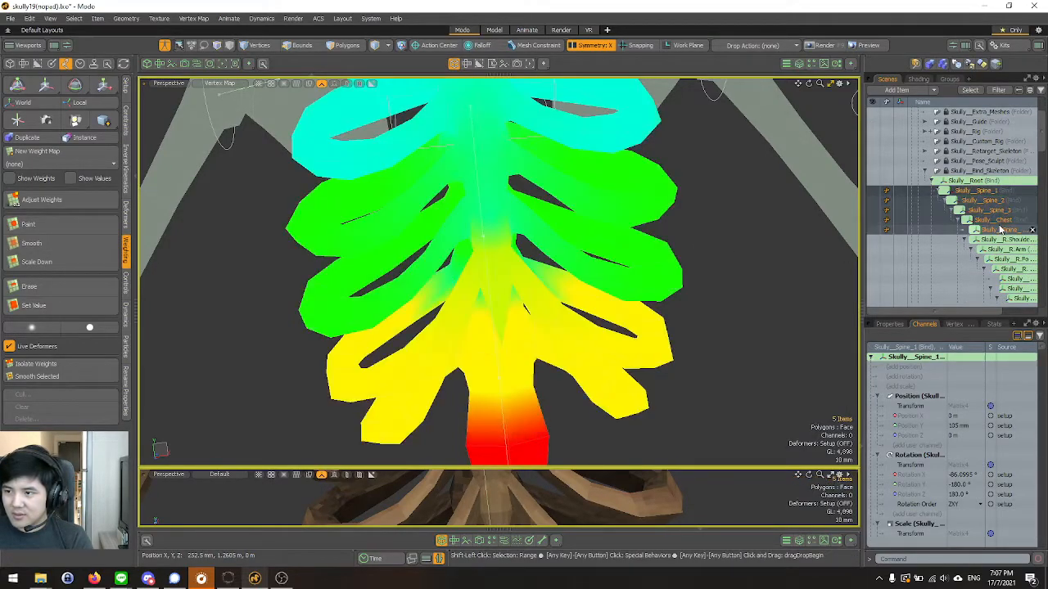
# Smooth the combined spine and chest weights over the lower sternum, front ribs and spine with a large brush.
pyautogui.click(31, 243)
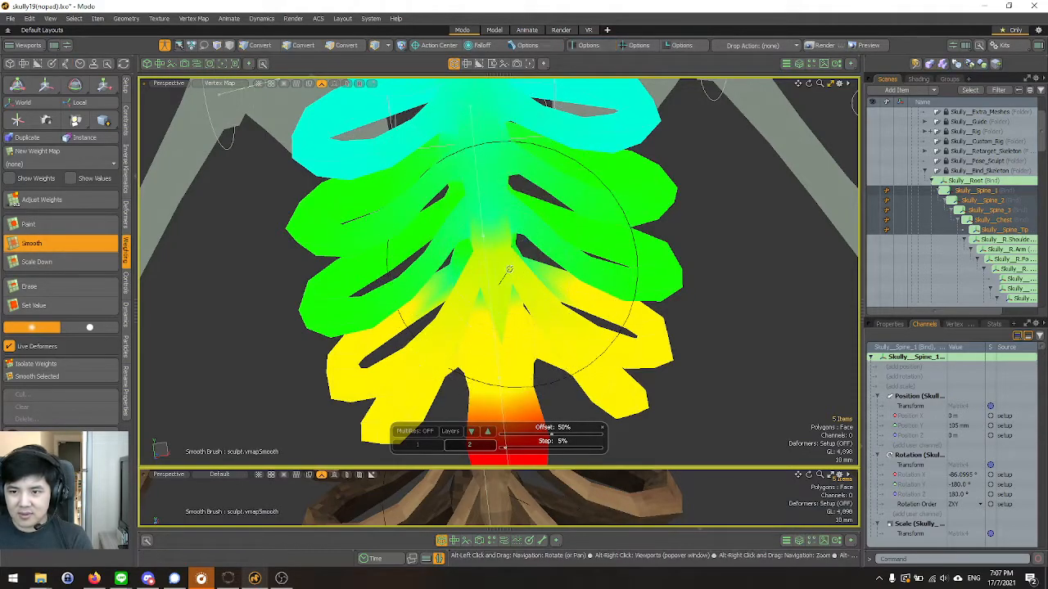
pyautogui.keyDown('alt'); pyautogui.moveTo(508, 272); pyautogui.dragTo(521, 281); pyautogui.keyUp('alt')
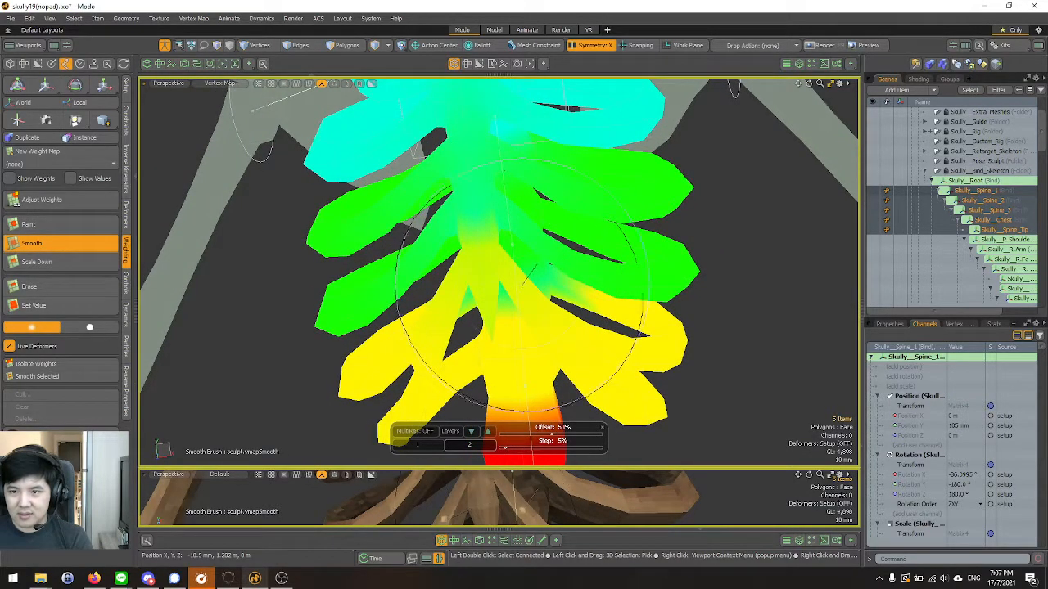
pyautogui.keyDown('alt'); pyautogui.moveTo(484, 244); pyautogui.dragTo(470, 266); pyautogui.keyUp('alt')
pyautogui.scroll(-3, 479, 259)
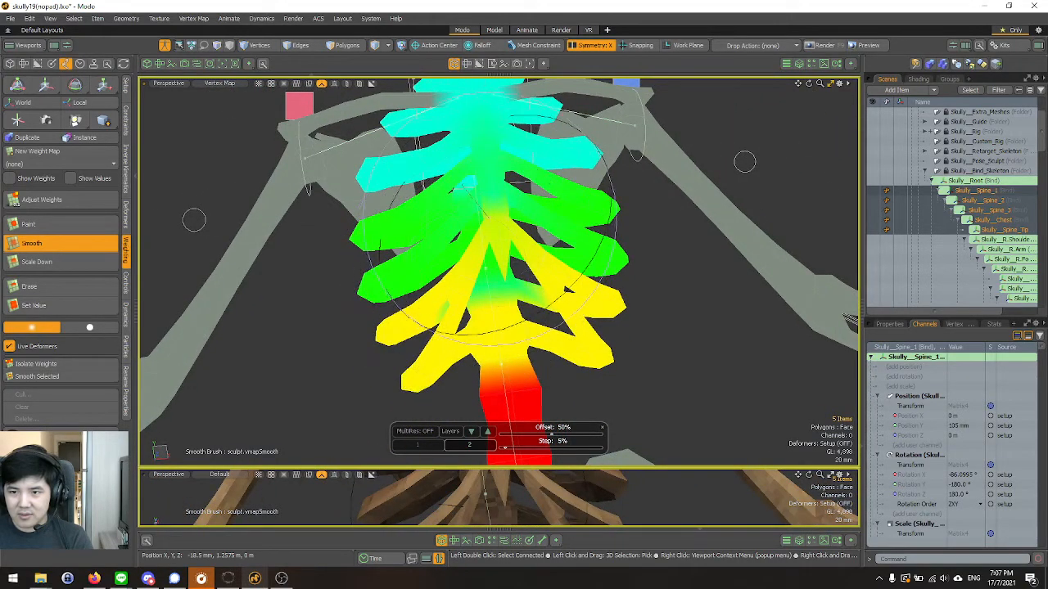
pyautogui.keyDown('alt'); pyautogui.moveTo(457, 291); pyautogui.dragTo(468, 237); pyautogui.keyUp('alt')
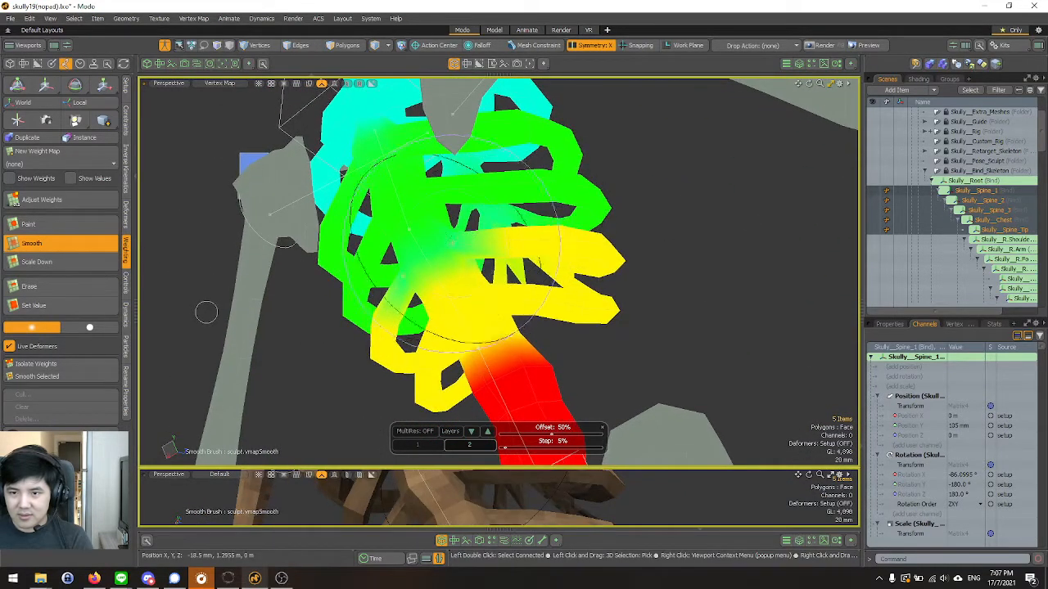
# Inspect the individual weights of Skully__Spine_1, Skully__Spine_2, Skully__Spine_3 and Skully__Chest from the front, side and back.
pyautogui.moveTo(206, 312)
pyautogui.keyDown('alt'); pyautogui.mouseDown()
pyautogui.moveTo(161, 304)
pyautogui.moveTo(269, 297)
pyautogui.moveTo(259, 297)
pyautogui.mouseUp(); pyautogui.keyUp('alt')
pyautogui.click(970, 191)
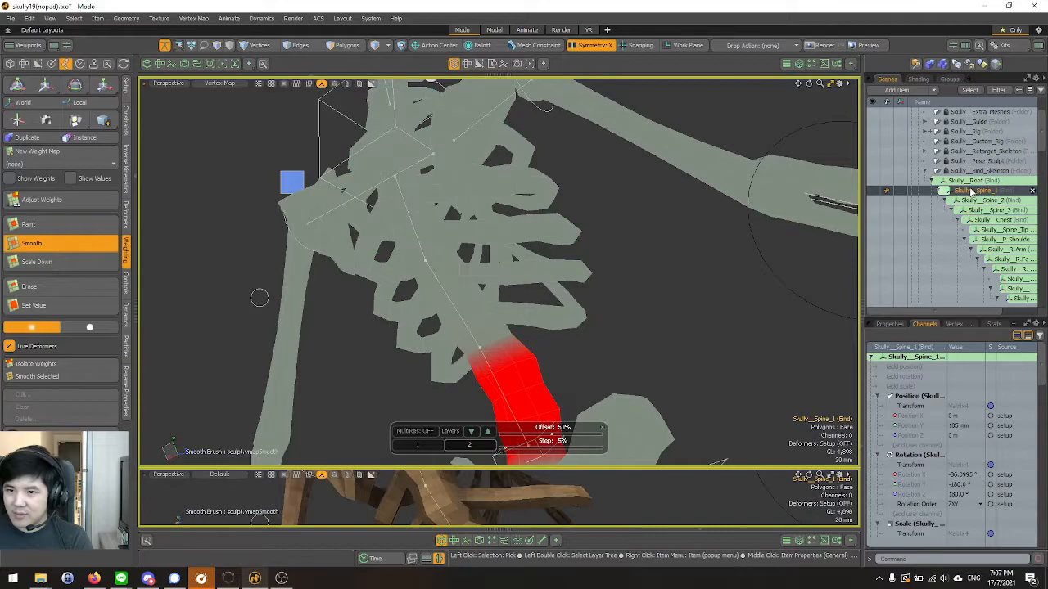
pyautogui.keyDown('alt'); pyautogui.moveTo(352, 262); pyautogui.dragTo(608, 319); pyautogui.keyUp('alt')
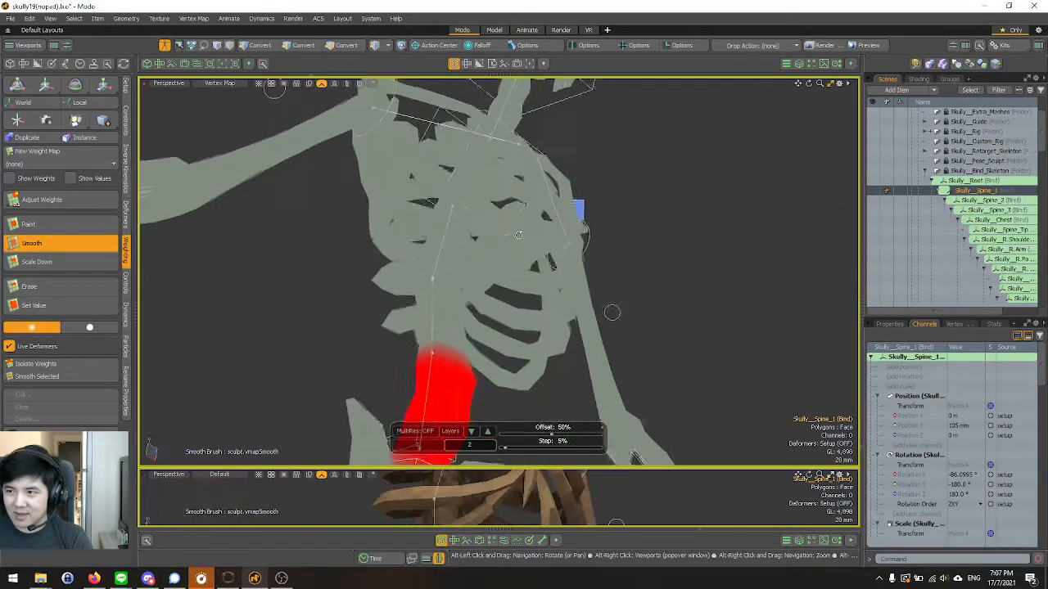
pyautogui.click(970, 202)
pyautogui.keyDown('alt'); pyautogui.moveTo(404, 277); pyautogui.dragTo(334, 274); pyautogui.keyUp('alt')
pyautogui.click(988, 211)
pyautogui.keyDown('alt'); pyautogui.moveTo(639, 254); pyautogui.dragTo(460, 263); pyautogui.keyUp('alt')
pyautogui.keyDown('alt'); pyautogui.moveTo(590, 245); pyautogui.dragTo(340, 263); pyautogui.keyUp('alt')
pyautogui.click(988, 221)
pyautogui.keyDown('alt'); pyautogui.moveTo(503, 254); pyautogui.dragTo(521, 259); pyautogui.keyUp('alt')
pyautogui.keyDown('alt'); pyautogui.moveTo(346, 293); pyautogui.dragTo(260, 204); pyautogui.keyUp('alt')
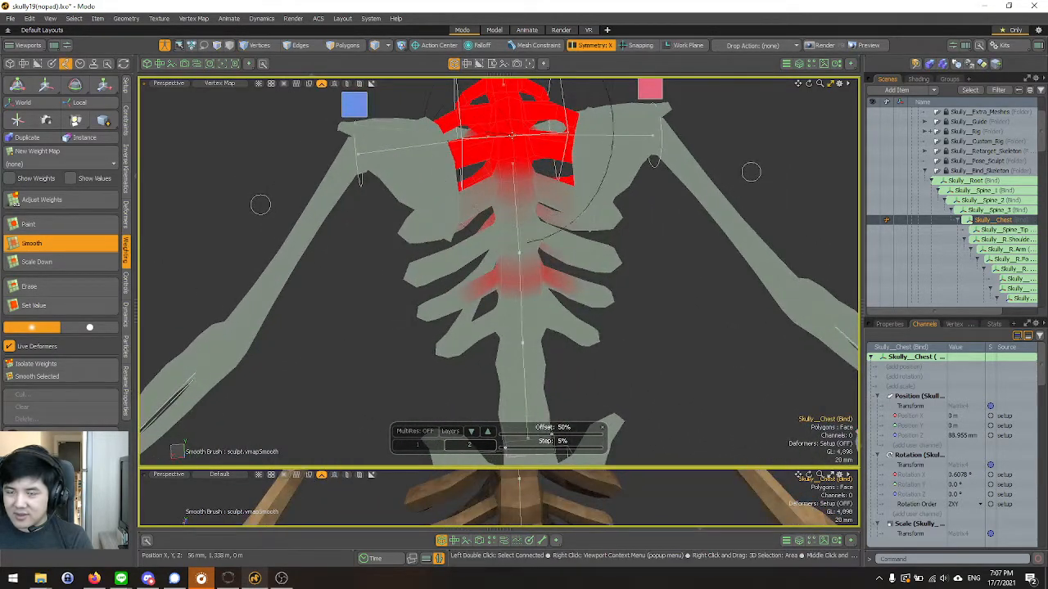
pyautogui.keyDown('alt'); pyautogui.moveTo(480, 278); pyautogui.dragTo(466, 231); pyautogui.keyUp('alt')
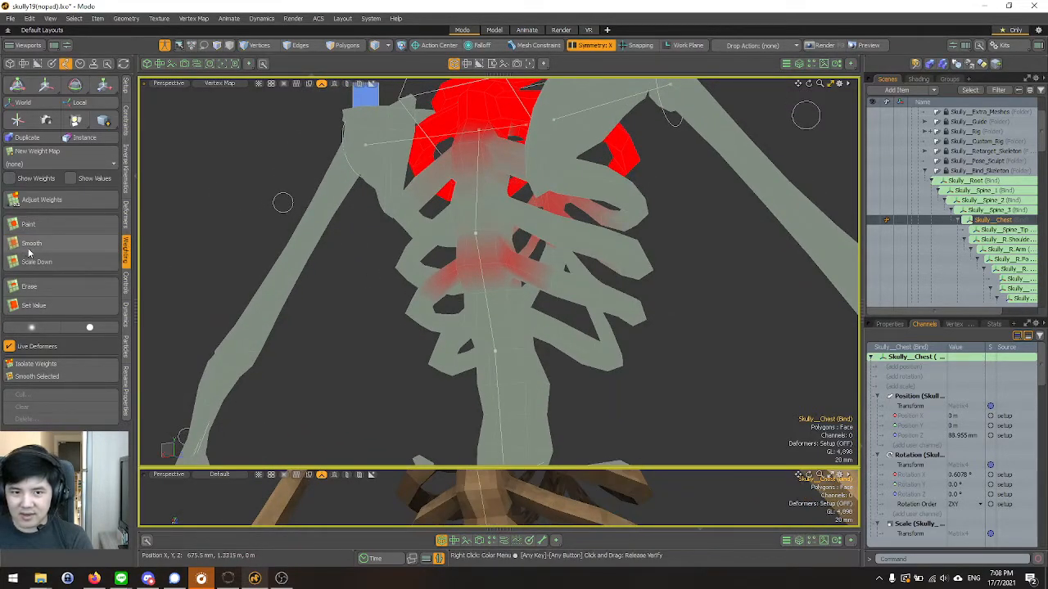
# Scale down the Skully__Chest weights along the lower spine and adjoining ribs at the back of the rib cage.
pyautogui.click(64, 264)
pyautogui.moveTo(566, 265); pyautogui.dragTo(330, 265, button='right')
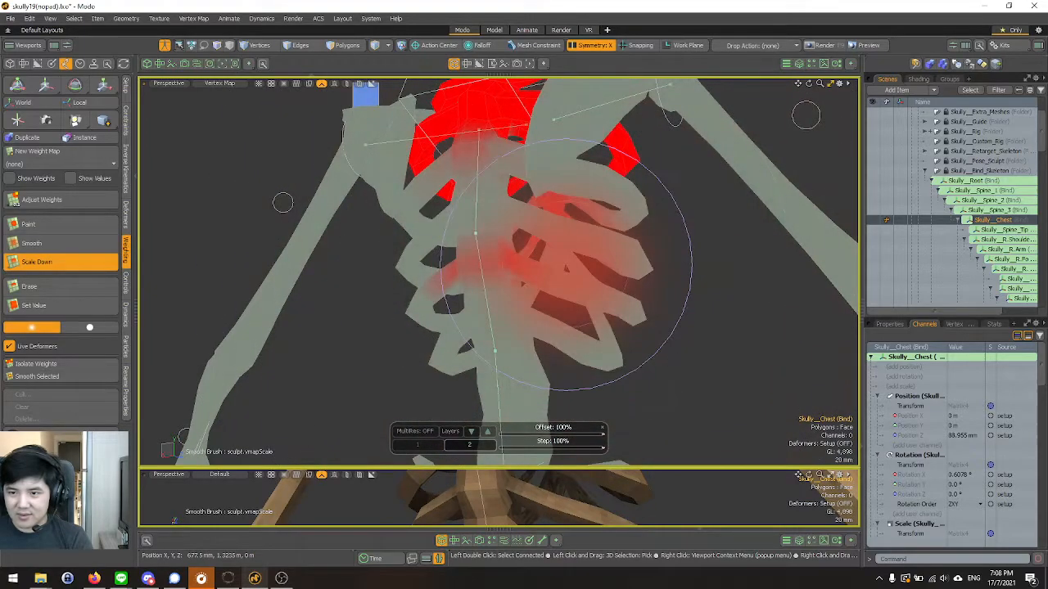
pyautogui.scroll(5, 571, 266)
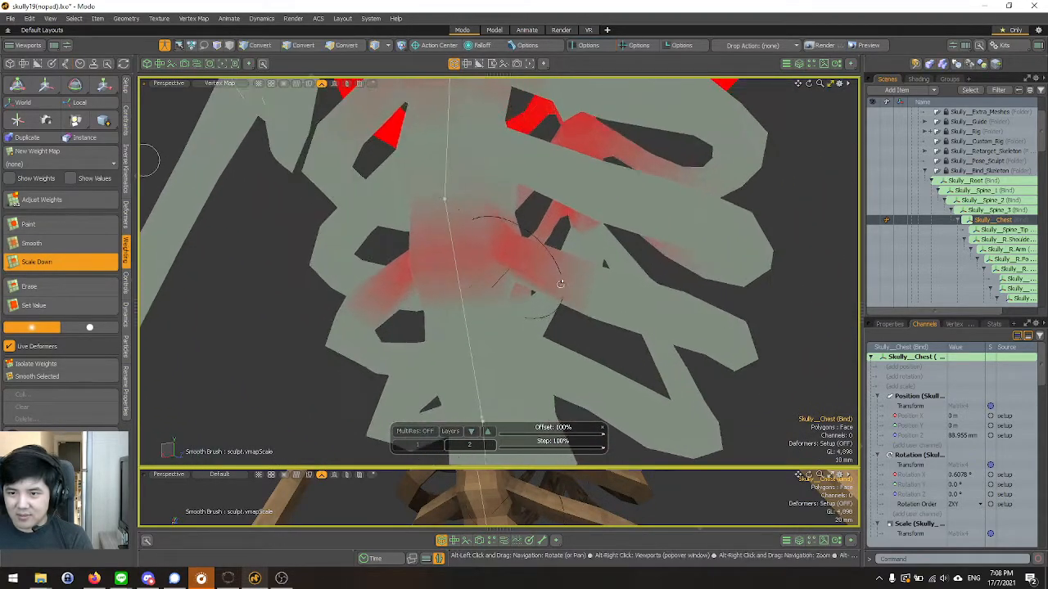
pyautogui.moveTo(553, 263); pyautogui.dragTo(525, 255)
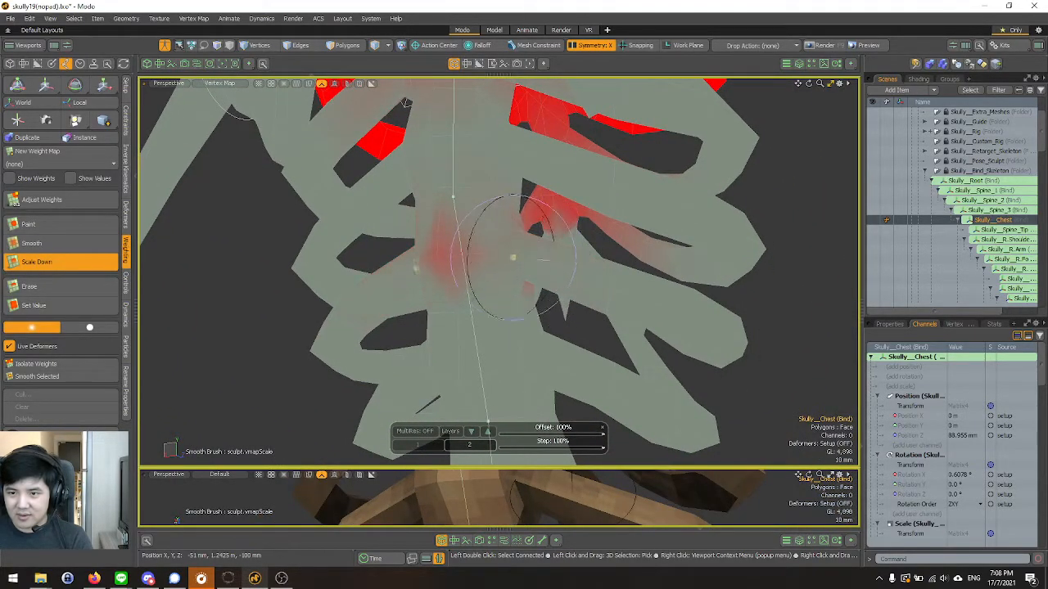
pyautogui.moveTo(500, 241); pyautogui.dragTo(524, 233, button='right')
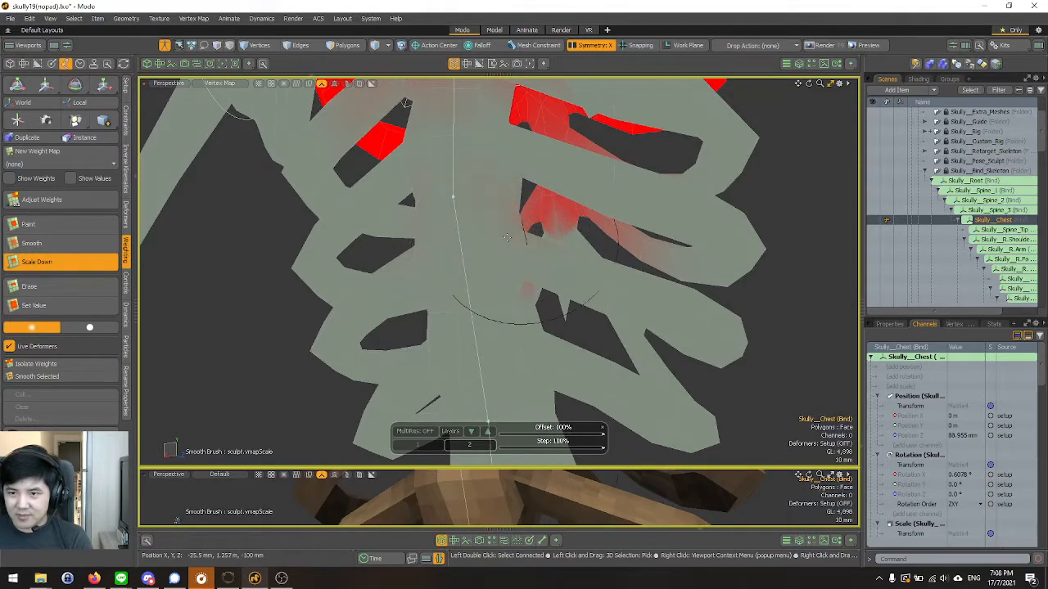
pyautogui.moveTo(559, 256)
pyautogui.keyDown('alt'); pyautogui.mouseDown()
pyautogui.moveTo(424, 196)
pyautogui.moveTo(306, 234)
pyautogui.moveTo(388, 243)
pyautogui.mouseUp(); pyautogui.keyUp('alt')
# Scale down the Skully__Chest weights over the sternum and upper front ribs.
pyautogui.scroll(-5, 497, 270)
pyautogui.keyDown('alt'); pyautogui.moveTo(497, 270); pyautogui.dragTo(537, 277); pyautogui.keyUp('alt')
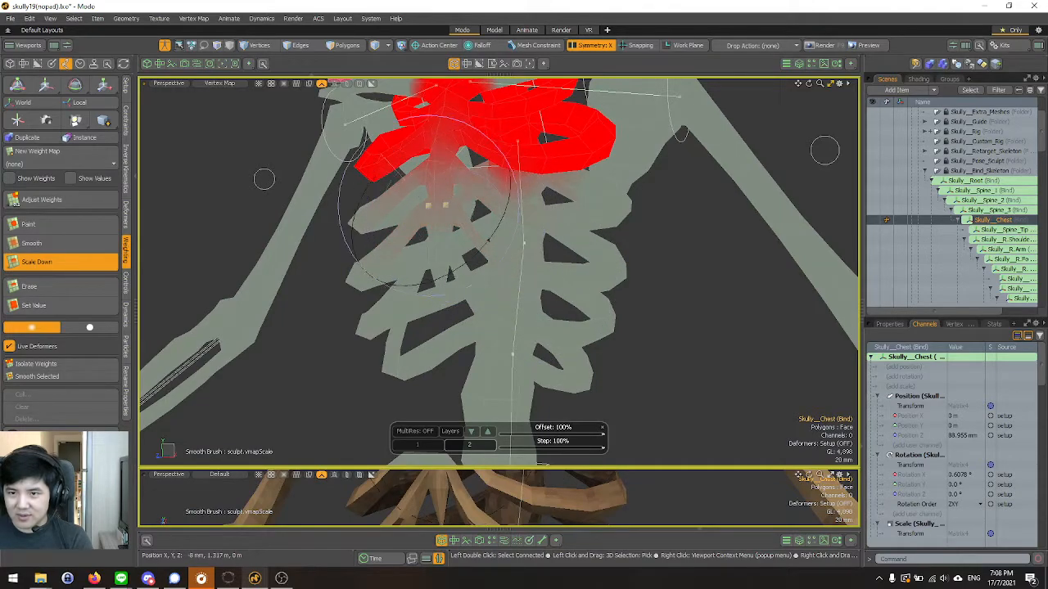
pyautogui.keyDown('alt'); pyautogui.moveTo(511, 272); pyautogui.dragTo(524, 241); pyautogui.keyUp('alt')
pyautogui.scroll(-2, 565, 230)
# Scale down the Skully__Spine_3 weights below the sternum tip and on the lower front ribs.
pyautogui.click(991, 210)
pyautogui.moveTo(458, 246)
pyautogui.keyDown('alt'); pyautogui.mouseDown()
pyautogui.moveTo(567, 237)
pyautogui.moveTo(545, 238)
pyautogui.moveTo(537, 212)
pyautogui.moveTo(493, 252)
pyautogui.moveTo(519, 307)
pyautogui.mouseUp(); pyautogui.keyUp('alt')
pyautogui.scroll(3, 536, 210)
pyautogui.scroll(2, 511, 237)
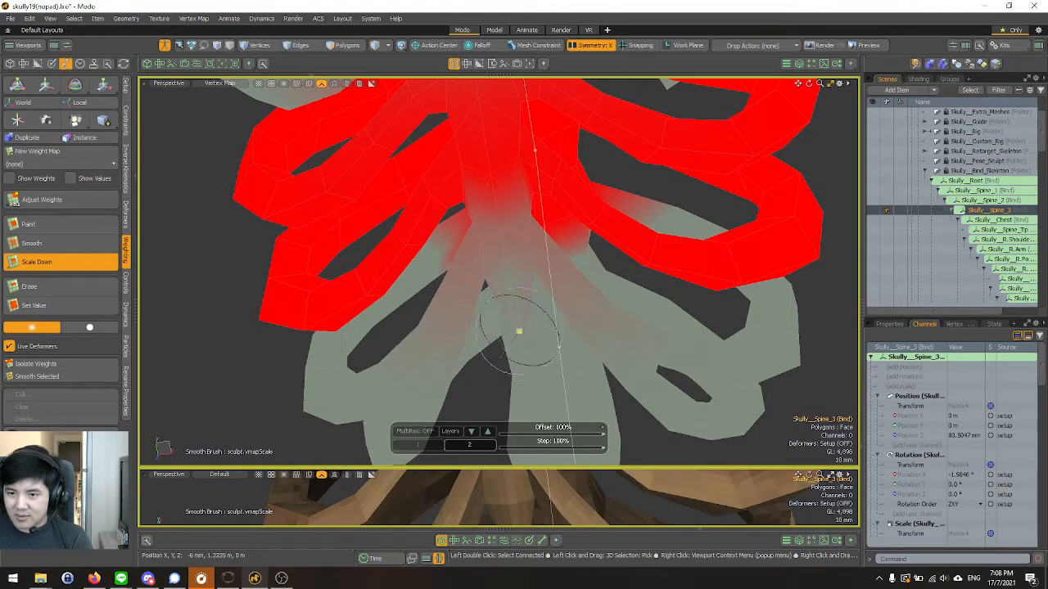
pyautogui.moveTo(501, 296)
pyautogui.keyDown('alt'); pyautogui.mouseDown()
pyautogui.moveTo(519, 300)
pyautogui.moveTo(503, 293)
pyautogui.mouseUp(); pyautogui.keyUp('alt')
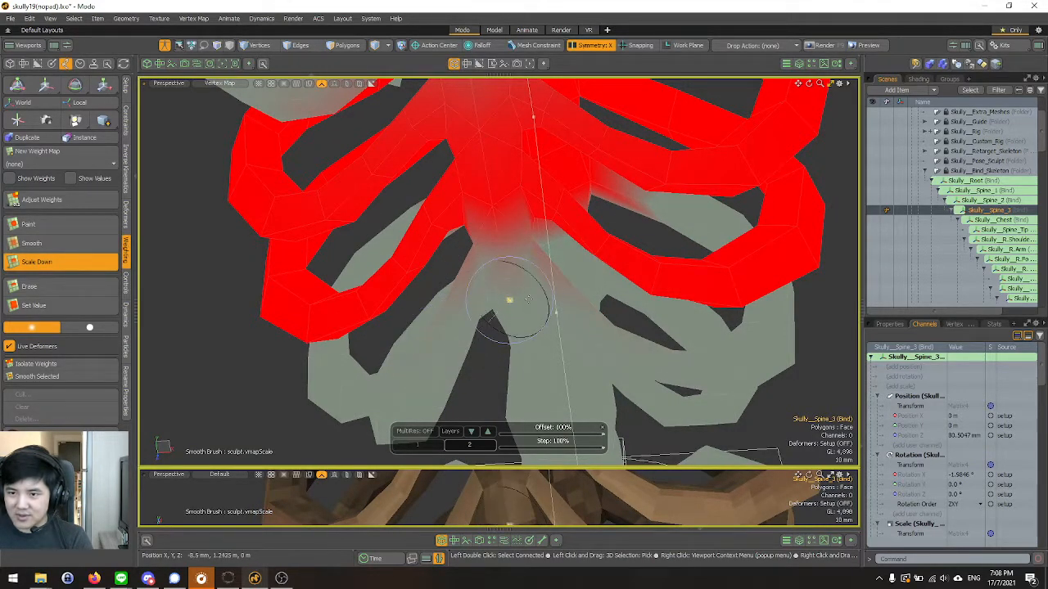
pyautogui.keyDown('alt'); pyautogui.moveTo(622, 334); pyautogui.dragTo(365, 299); pyautogui.keyUp('alt')
pyautogui.scroll(-3, 459, 262)
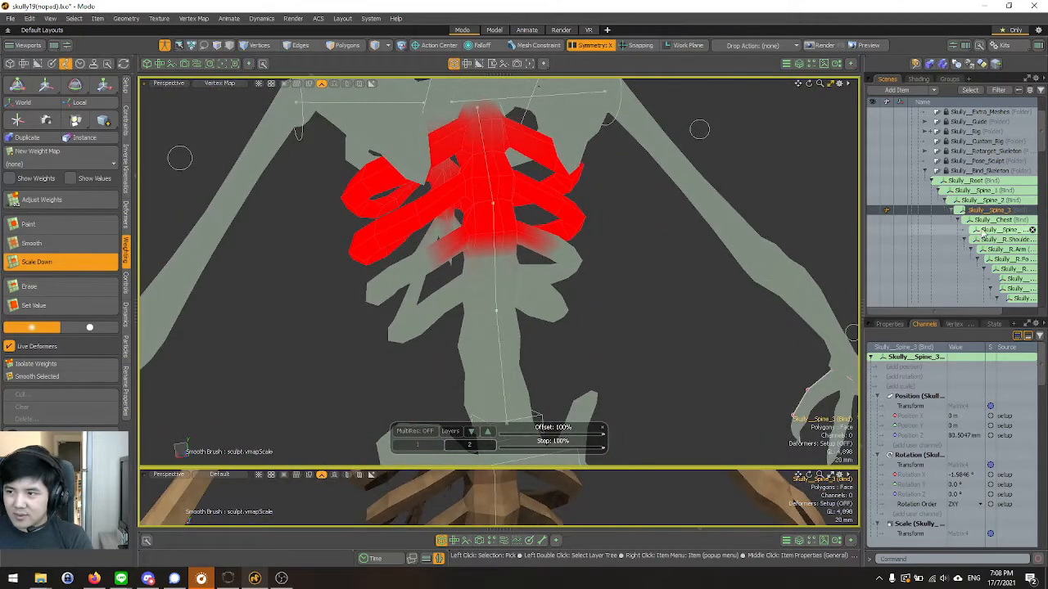
# Inspect the individual weights of Skully__Chest and Skully__Spine_Tip on the torso.
pyautogui.click(990, 222)
pyautogui.keyDown('alt'); pyautogui.moveTo(790, 256); pyautogui.dragTo(684, 266); pyautogui.keyUp('alt')
pyautogui.click(988, 231)
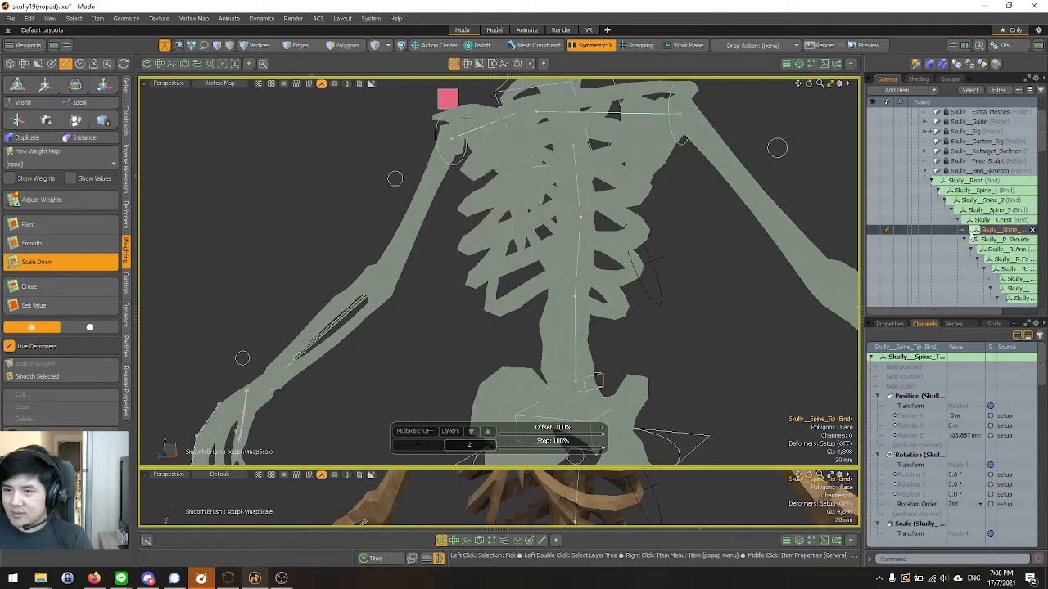
pyautogui.keyDown('alt'); pyautogui.moveTo(577, 277); pyautogui.dragTo(624, 280); pyautogui.keyUp('alt')
pyautogui.scroll(-3, 624, 280)
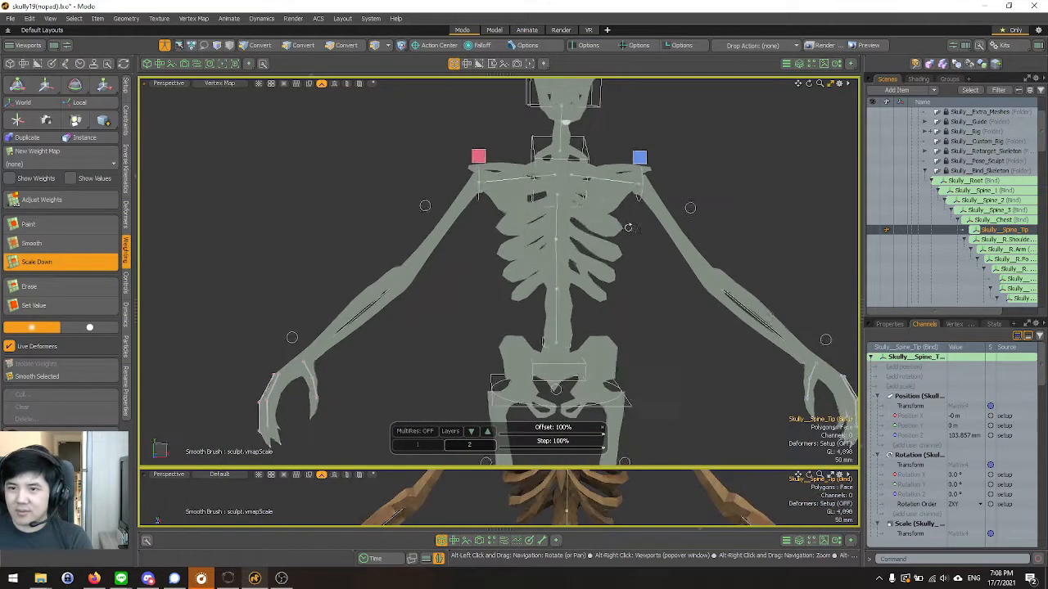
# Switch to the Animate layout, turn off Setup mode and scrub the walk animation to check the rib cage and spine deformation.
pyautogui.click(526, 30)
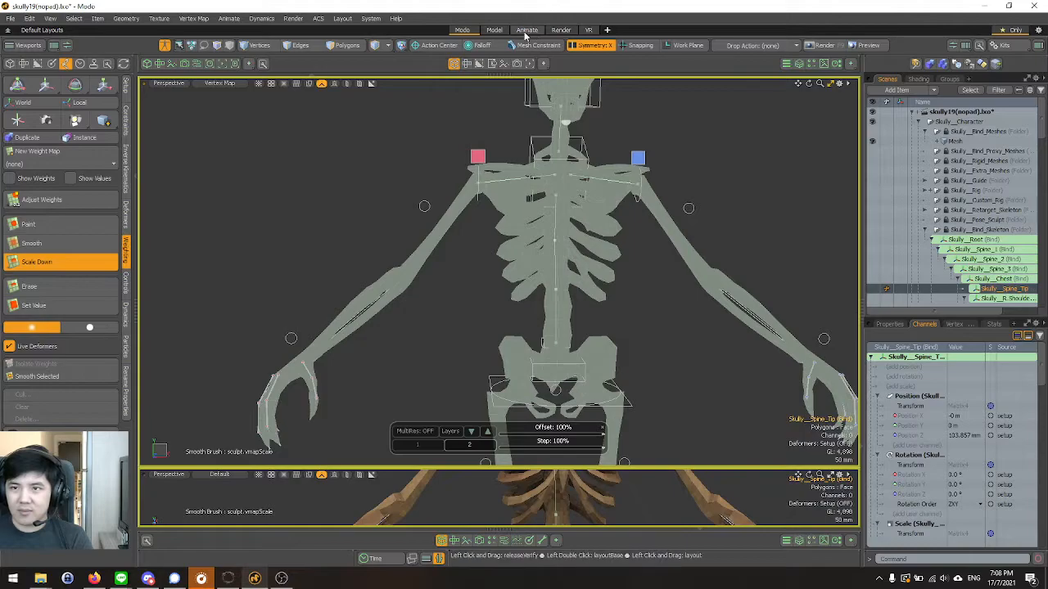
pyautogui.click(164, 46)
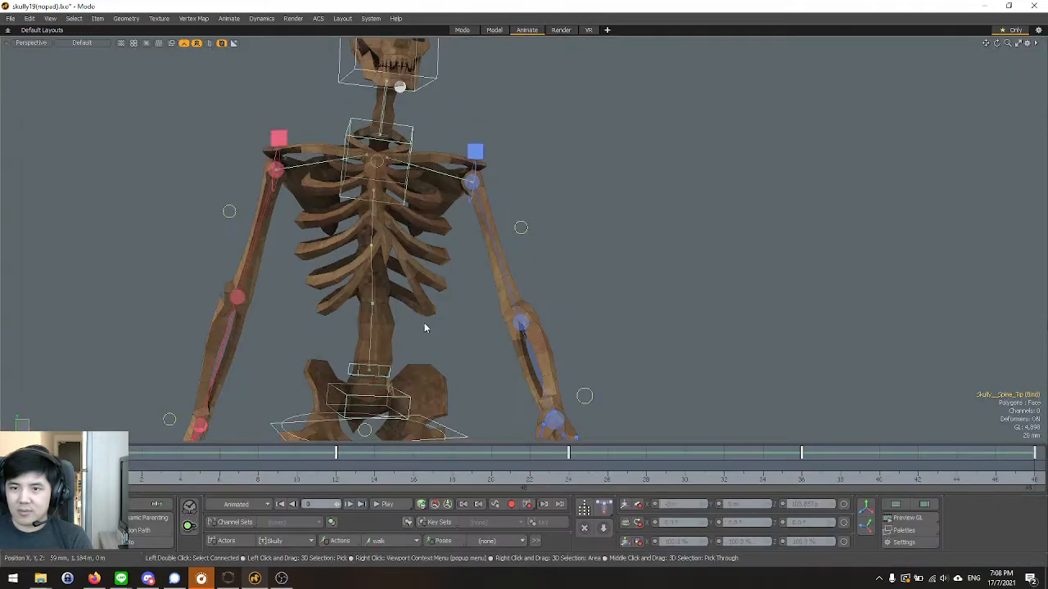
pyautogui.keyDown('alt'); pyautogui.moveTo(462, 286); pyautogui.dragTo(631, 278); pyautogui.keyUp('alt')
pyautogui.scroll(3, 512, 178)
pyautogui.scroll(3, 514, 169)
pyautogui.moveTo(104, 478); pyautogui.dragTo(258, 478)
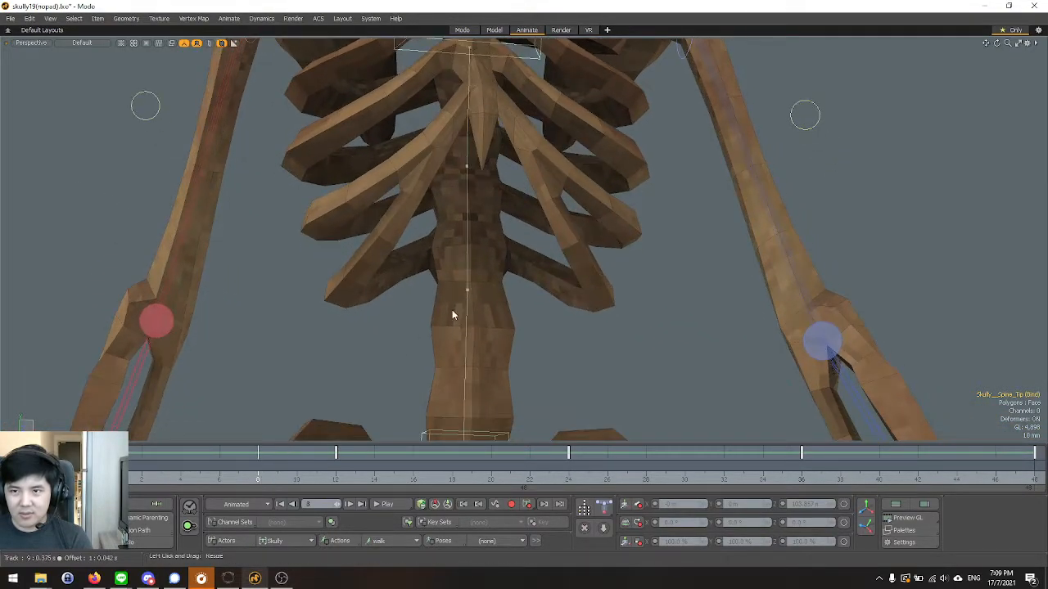
pyautogui.scroll(-3, 447, 320)
pyautogui.moveTo(122, 478); pyautogui.dragTo(104, 478)
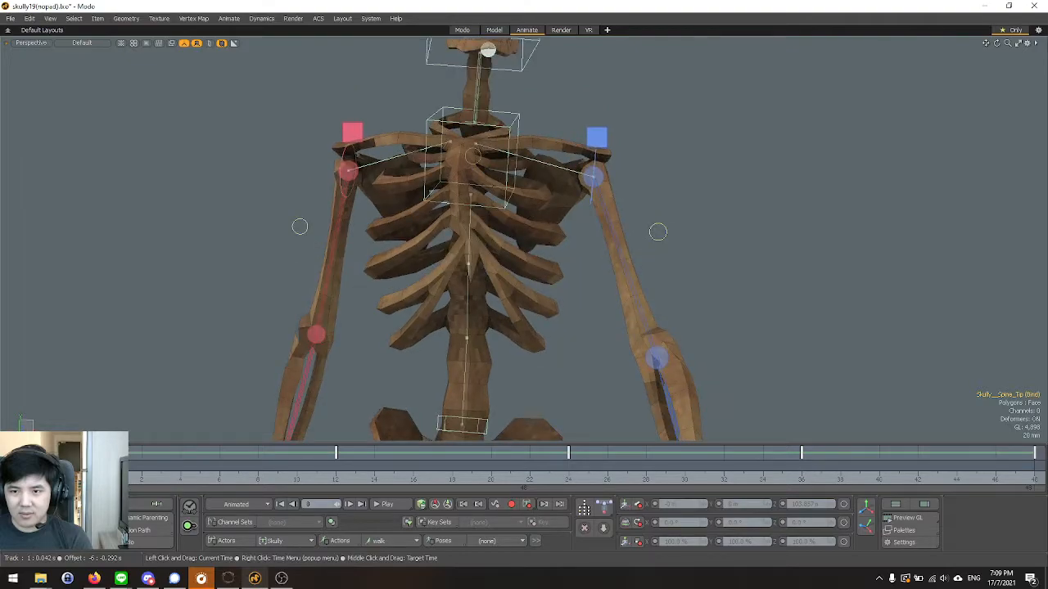
# Try bending the lower and upper spine controls to test the rib cage deformation, undoing the trial changes.
pyautogui.keyDown('alt'); pyautogui.moveTo(446, 286); pyautogui.dragTo(467, 342); pyautogui.keyUp('alt')
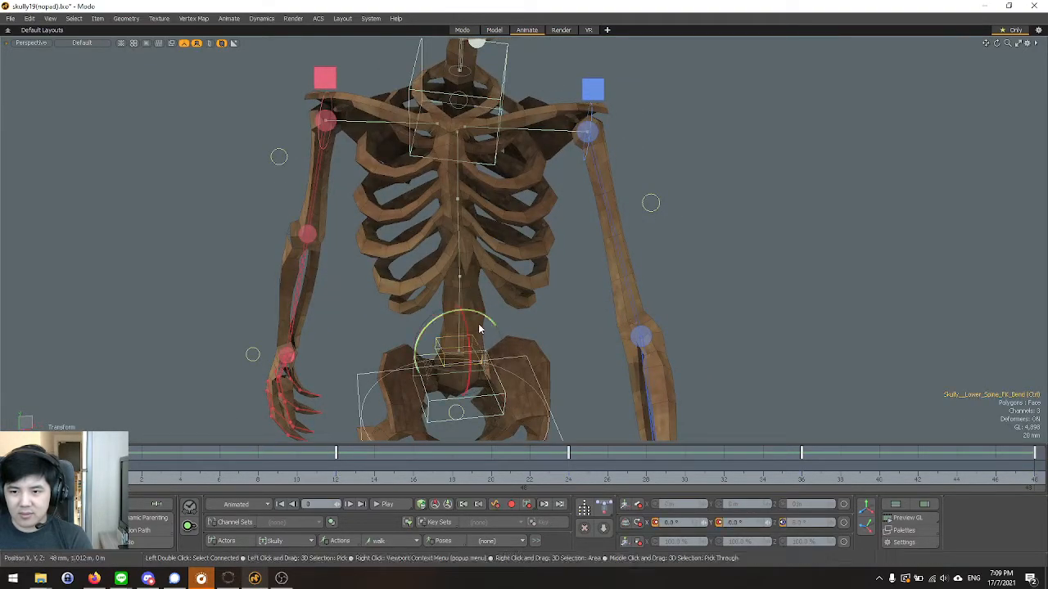
pyautogui.press('q')
pyautogui.keyDown('alt'); pyautogui.moveTo(485, 264); pyautogui.dragTo(532, 150); pyautogui.keyUp('alt')
pyautogui.hotkey('ctrl', 'z')
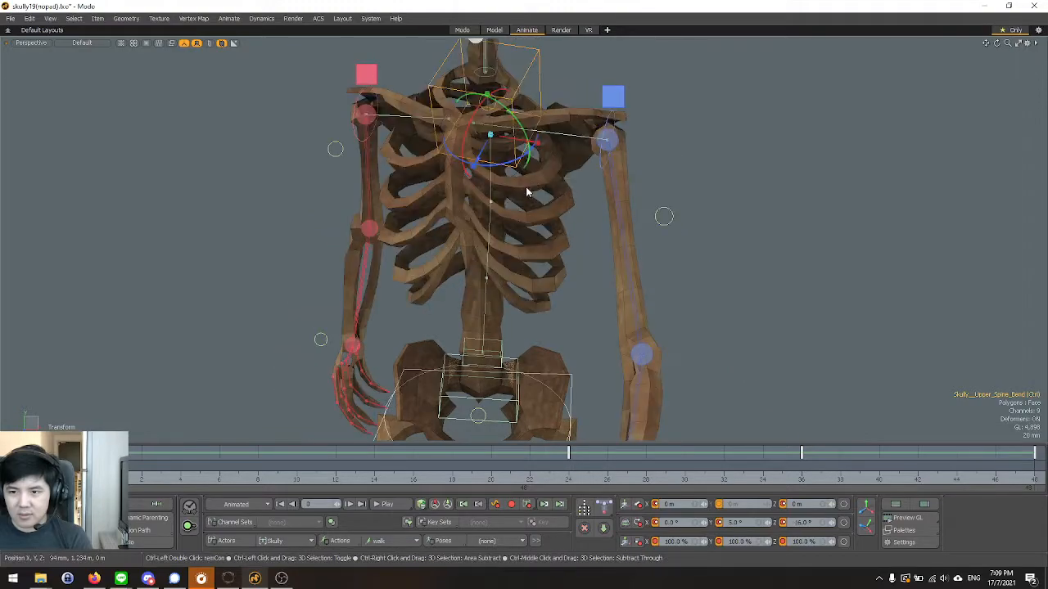
pyautogui.hotkey('ctrl', 'z')
# Return to the Animate layout and examine how the sternum and ribs deform around the bent upper spine.
pyautogui.click(463, 31)
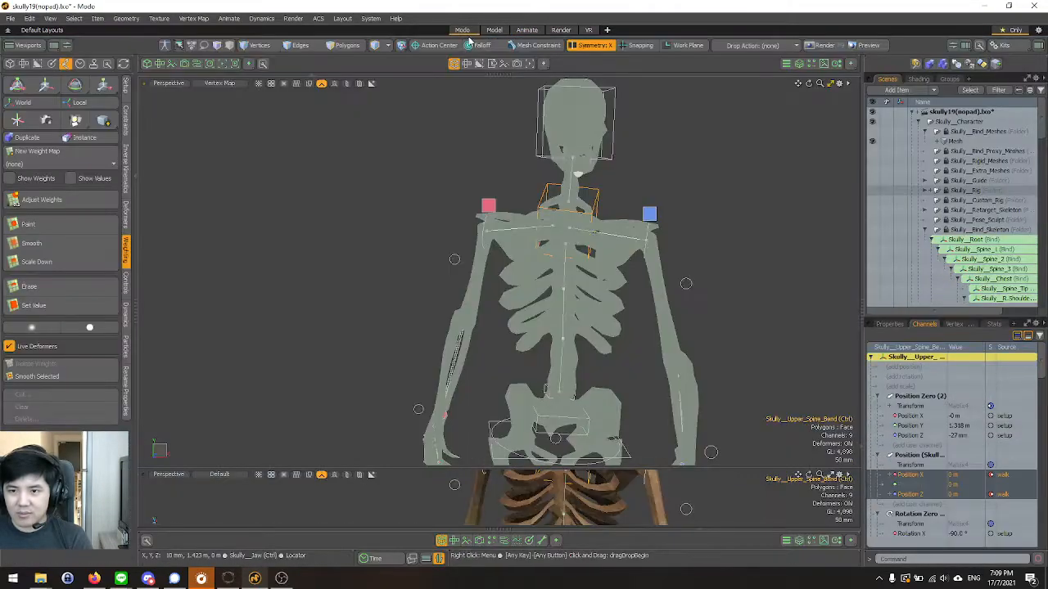
pyautogui.click(504, 32)
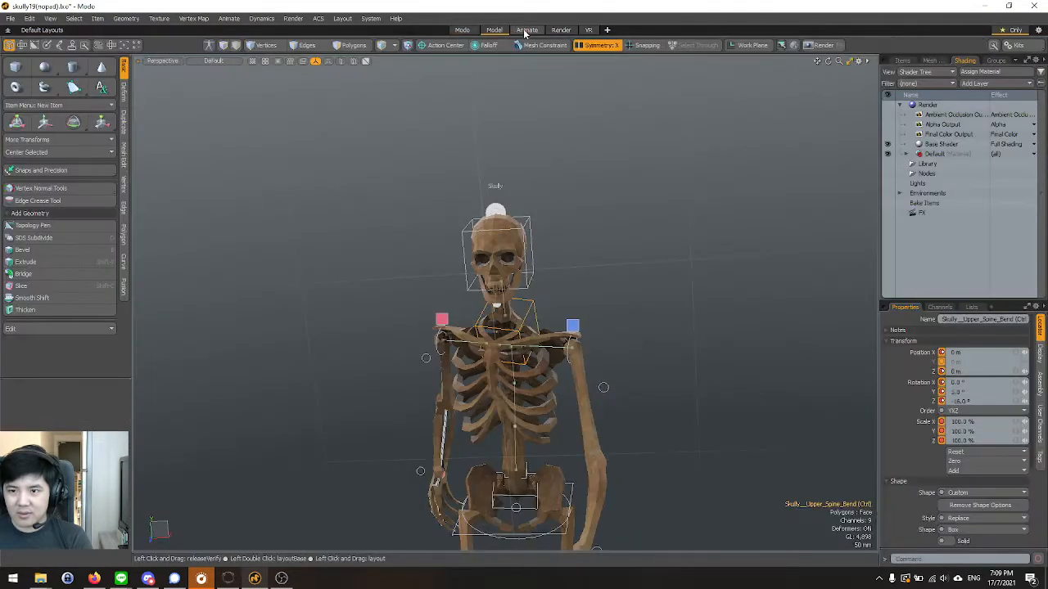
pyautogui.click(527, 30)
pyautogui.scroll(5, 404, 305)
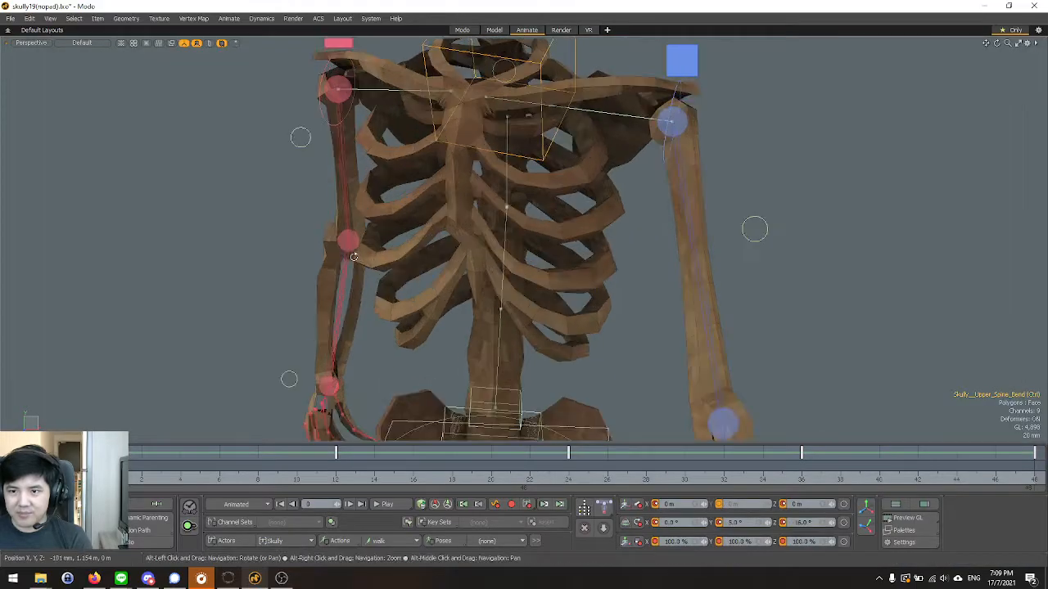
pyautogui.keyDown('alt'); pyautogui.moveTo(404, 306); pyautogui.dragTo(413, 149); pyautogui.keyUp('alt')
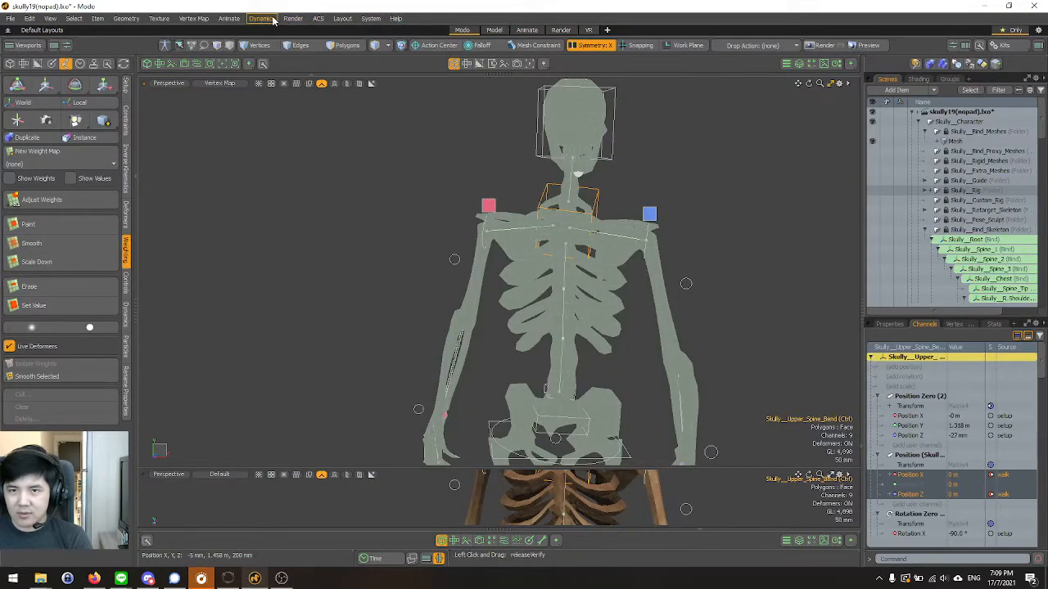
# Change the ACS context to display the bind skeleton and examine the weights of Skully__R.Arm and Skully__R.Shoulder.
pyautogui.click(317, 18)
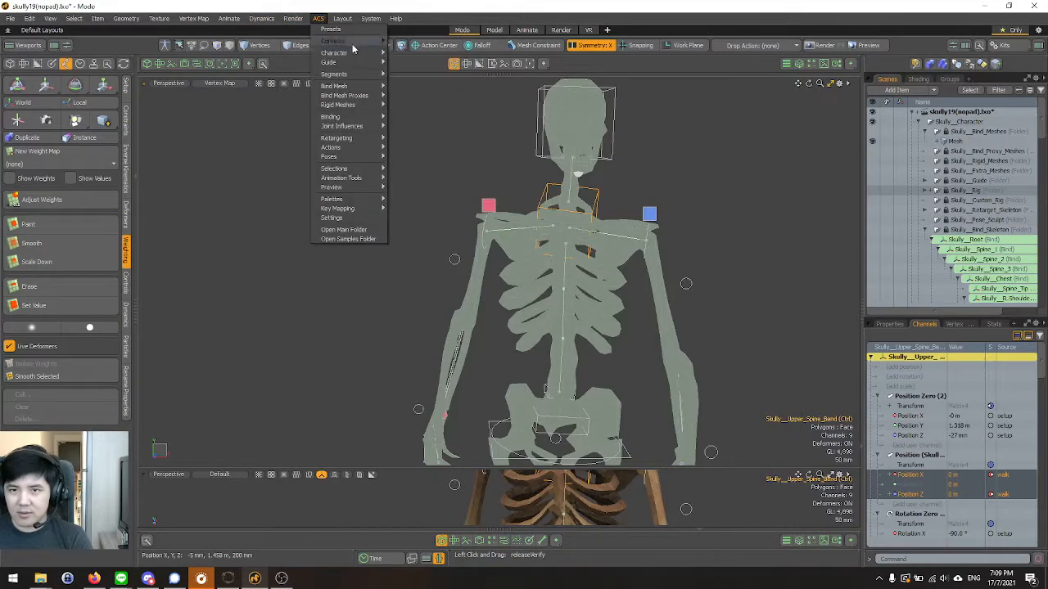
pyautogui.click(410, 61)
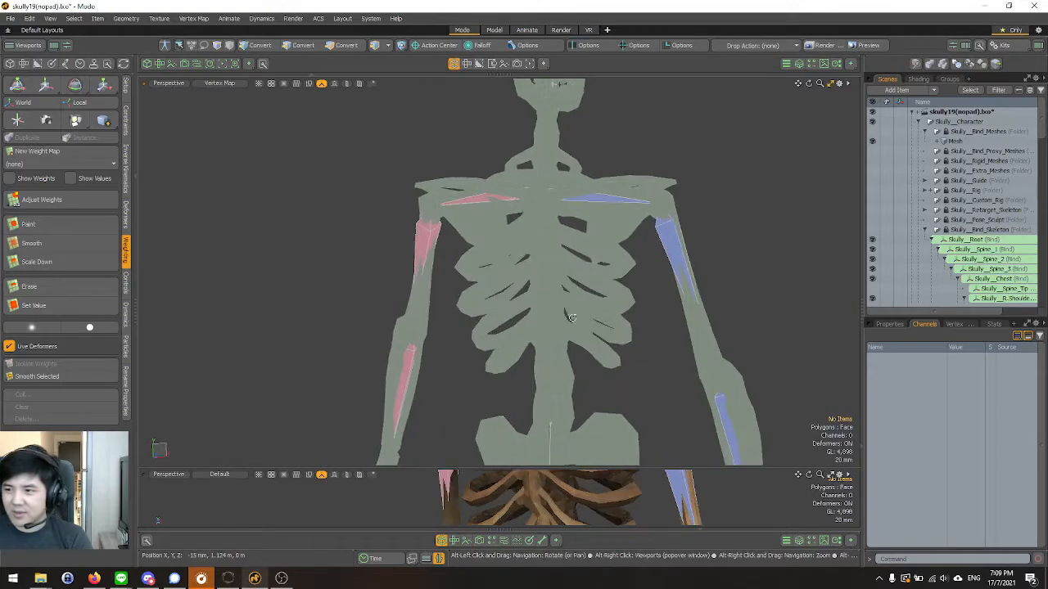
pyautogui.click(411, 179)
pyautogui.scroll(3, 561, 246)
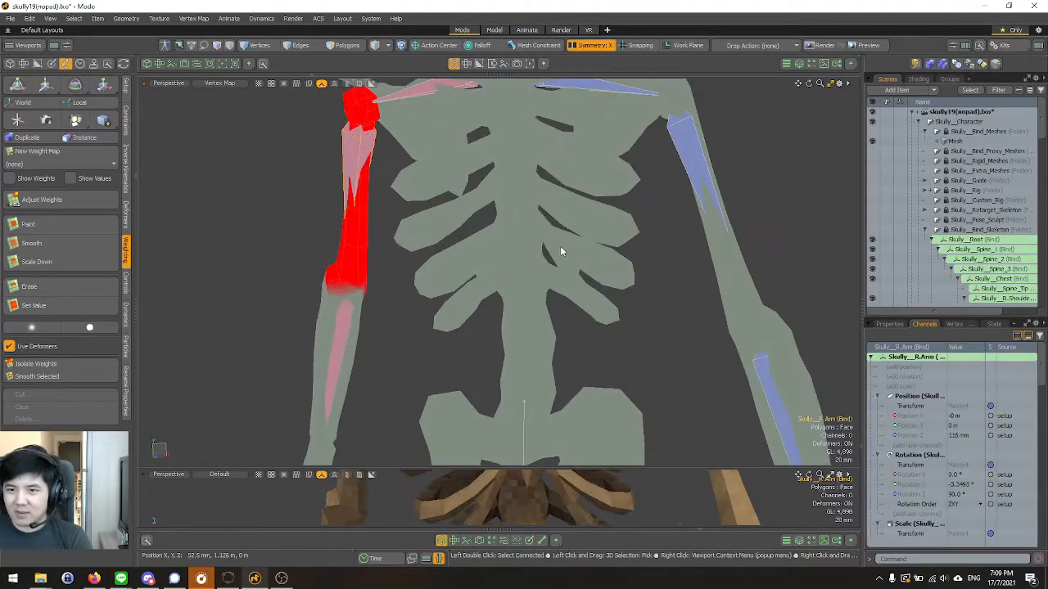
pyautogui.click(346, 332)
pyautogui.keyDown('alt'); pyautogui.moveTo(346, 324); pyautogui.dragTo(543, 244); pyautogui.keyUp('alt')
pyautogui.click(388, 190)
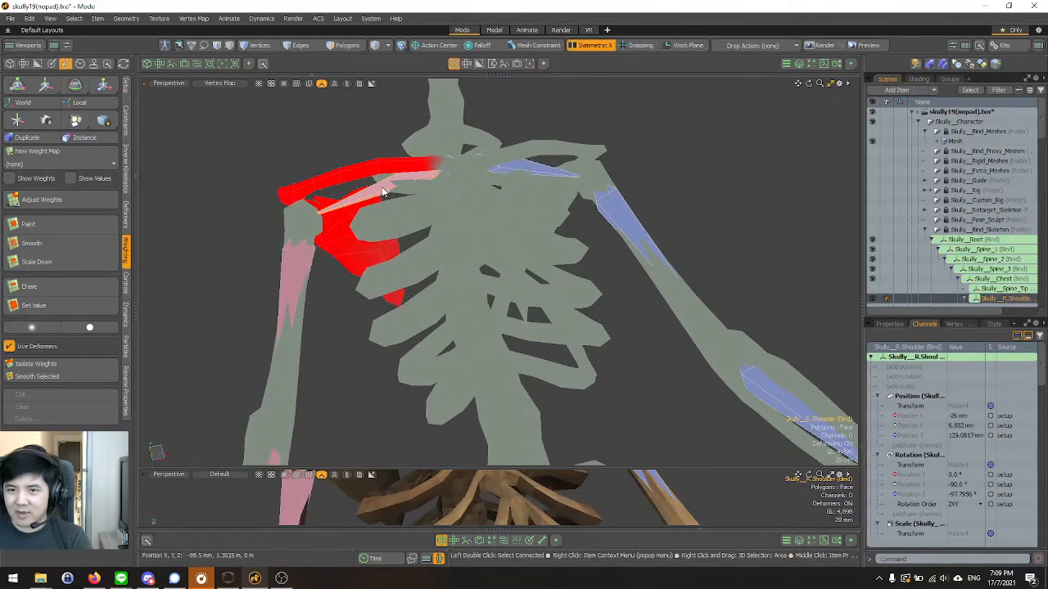
# Examine the weights of Skully__L.Shoulder and of the Skully__L.Arm chain down to the fingers.
pyautogui.keyDown('alt'); pyautogui.moveTo(660, 238); pyautogui.dragTo(565, 216); pyautogui.keyUp('alt')
pyautogui.click(569, 165)
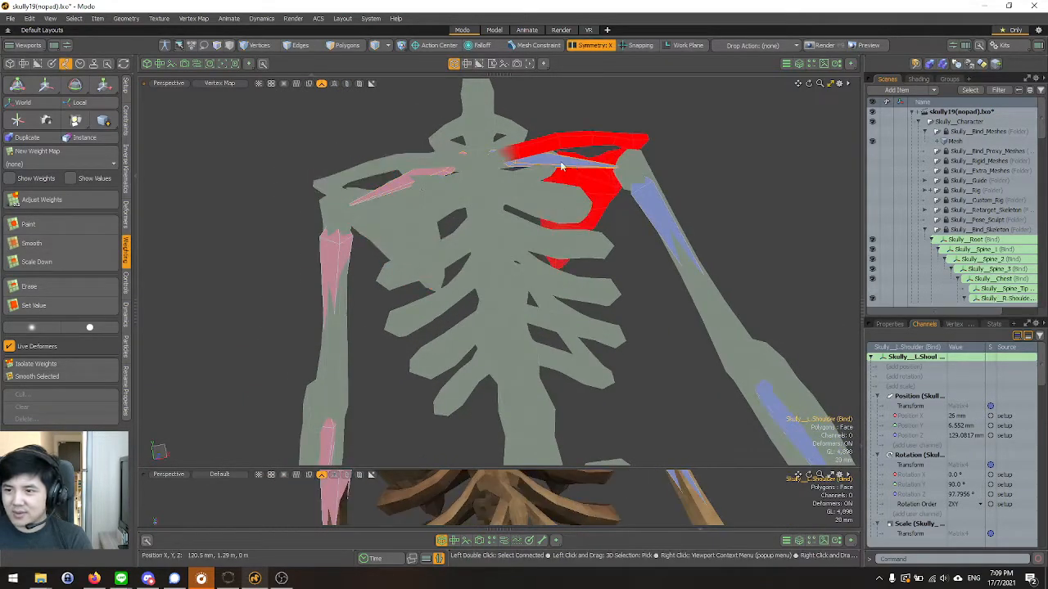
pyautogui.scroll(-4, 565, 167)
pyautogui.scroll(1, 582, 193)
pyautogui.click(586, 180)
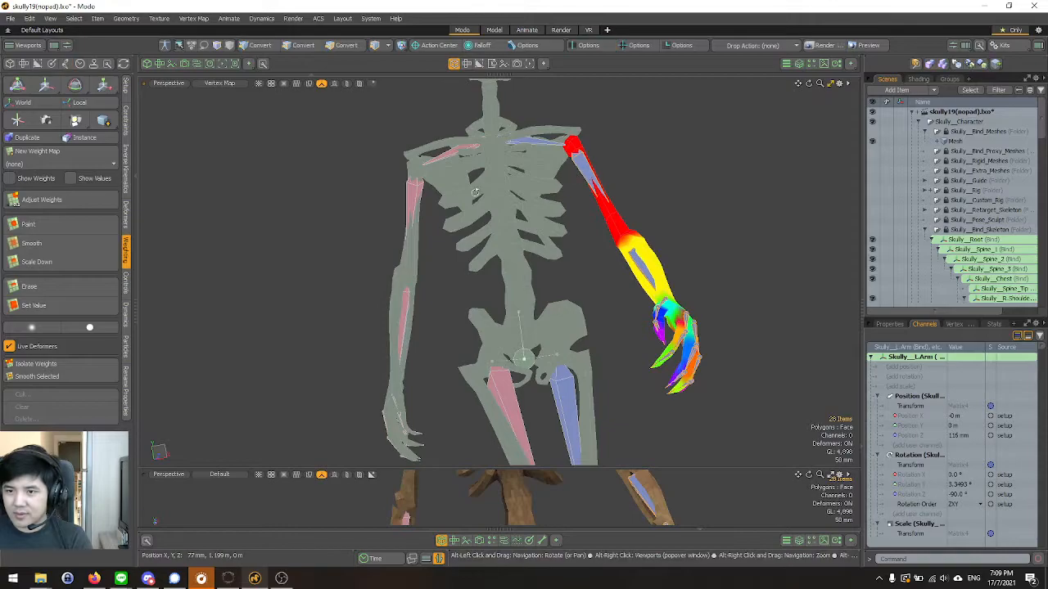
pyautogui.scroll(4, 491, 393)
# Examine the hip and thigh weights of Skully__R.UpLeg and Skully__L.UpLeg with their child leg bones.
pyautogui.click(516, 415)
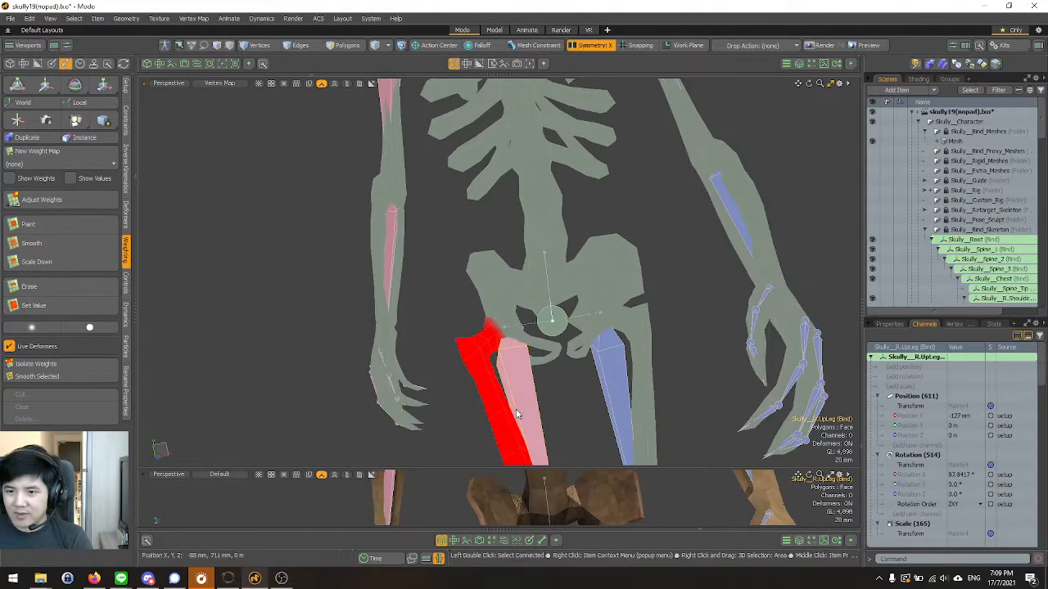
pyautogui.scroll(-5, 524, 360)
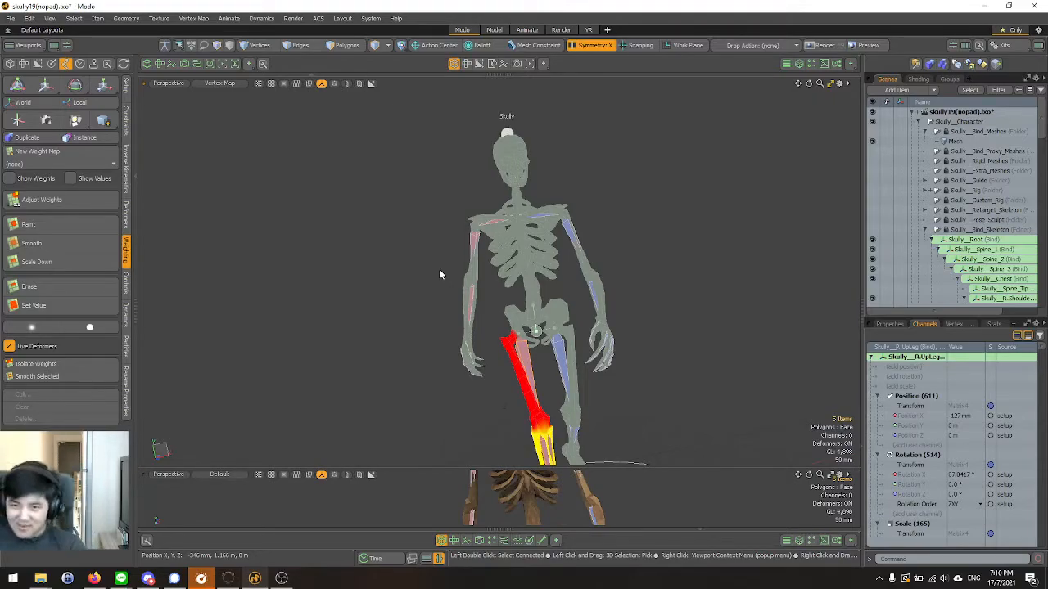
pyautogui.scroll(10, 573, 360)
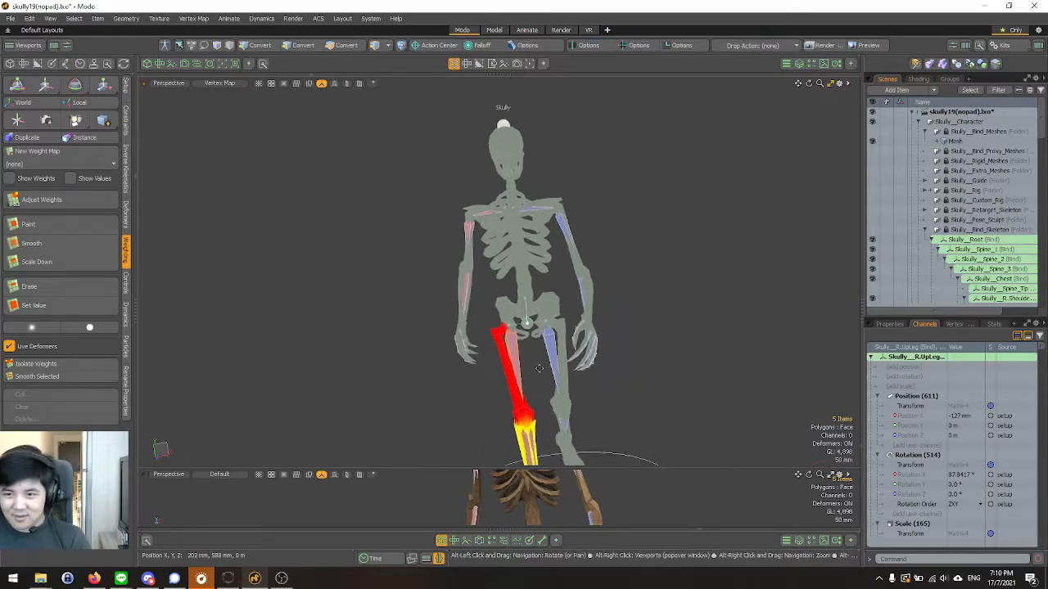
pyautogui.click(553, 351)
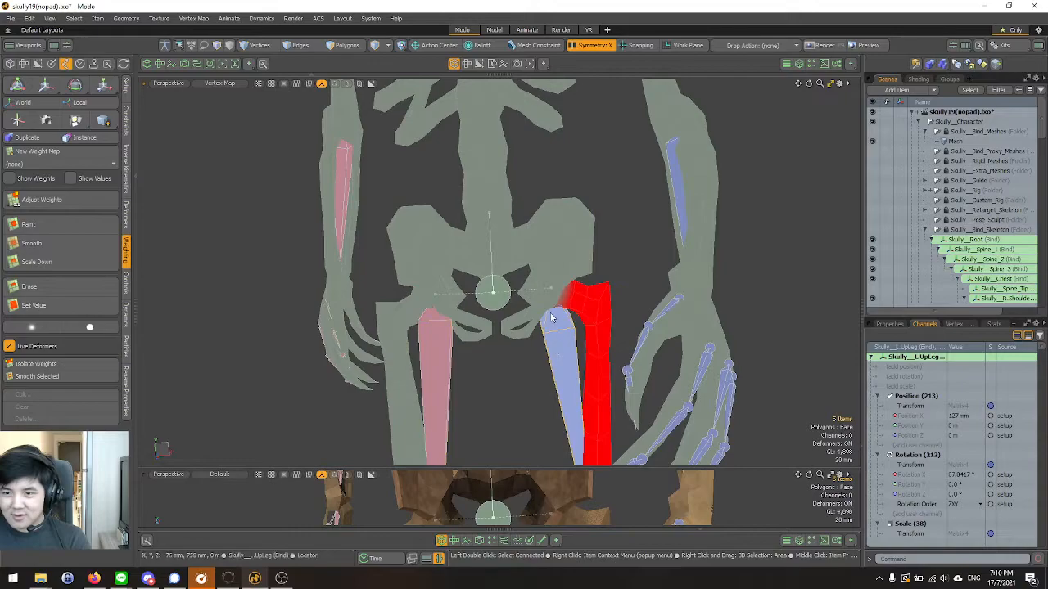
pyautogui.scroll(-5, 554, 351)
pyautogui.scroll(4, 529, 237)
# Select the whole Skully__Root bone hierarchy to examine the combined rib cage weights, and view Skully__Spine_3 on its own.
pyautogui.doubleClick(526, 233)
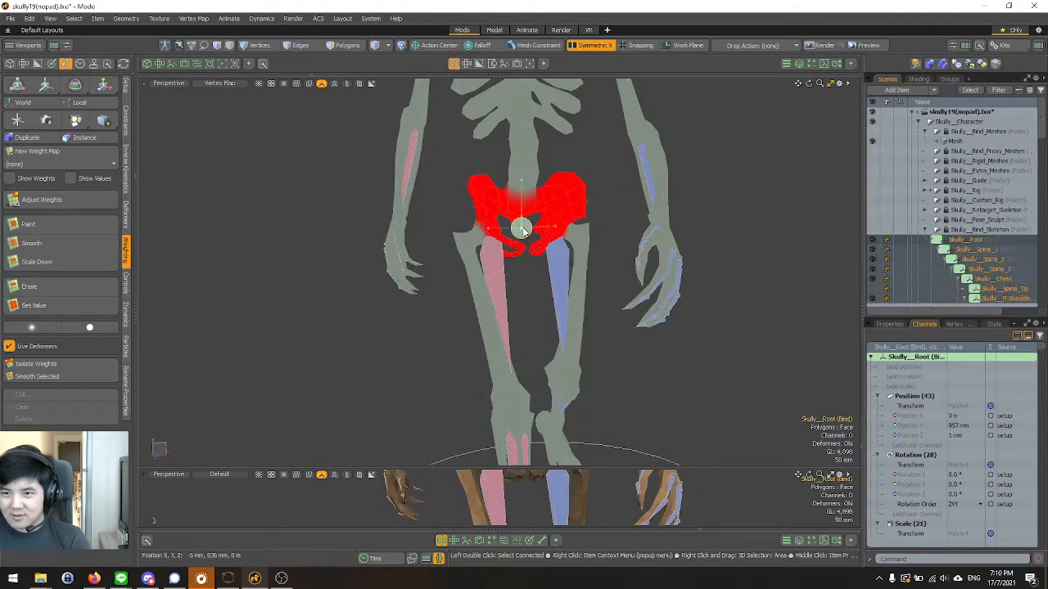
pyautogui.keyDown('alt'); pyautogui.keyDown('shift'); pyautogui.moveTo(544, 214); pyautogui.dragTo(589, 334); pyautogui.keyUp('shift'); pyautogui.keyUp('alt')
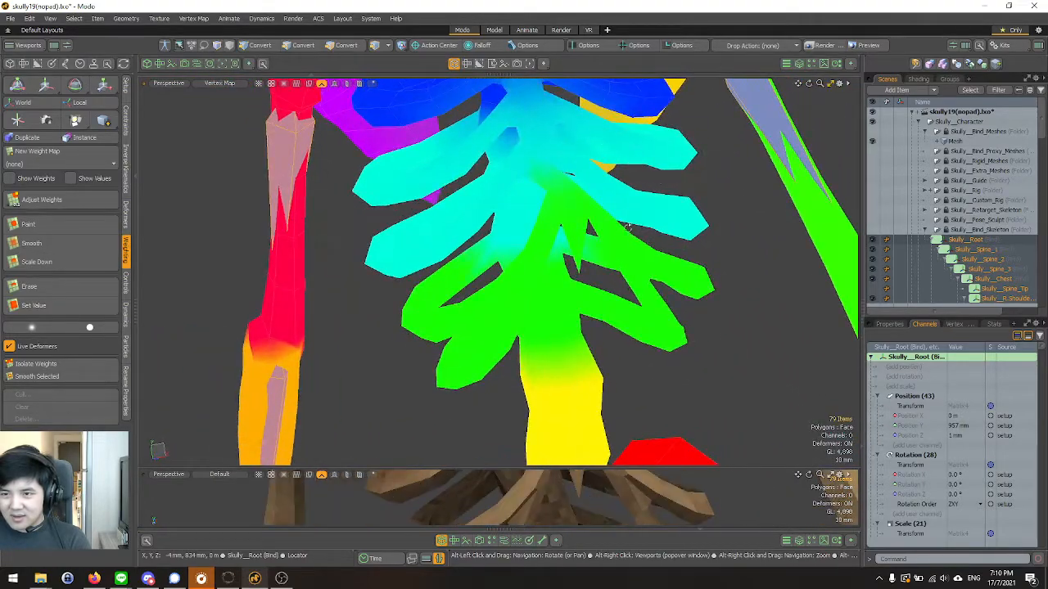
pyautogui.keyDown('alt'); pyautogui.moveTo(508, 269); pyautogui.dragTo(540, 240); pyautogui.keyUp('alt')
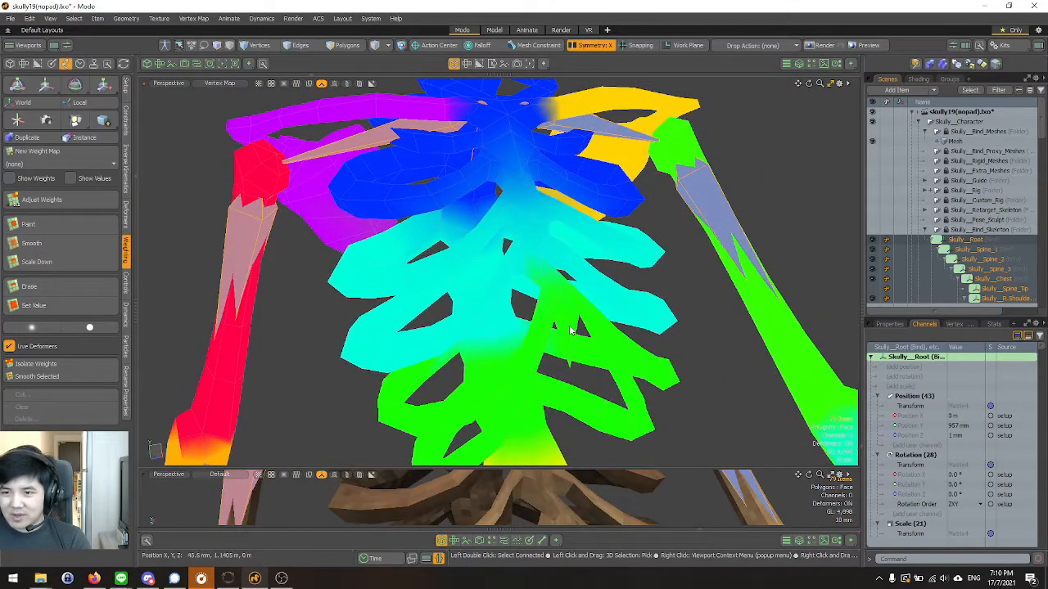
pyautogui.keyDown('alt'); pyautogui.moveTo(659, 305); pyautogui.dragTo(522, 98); pyautogui.keyUp('alt')
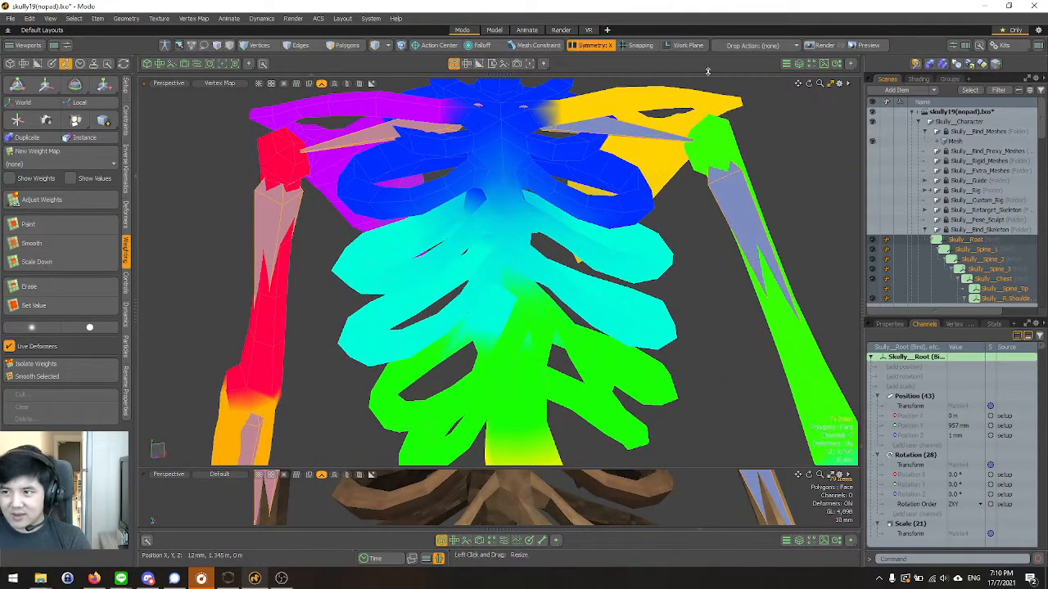
pyautogui.click(980, 274)
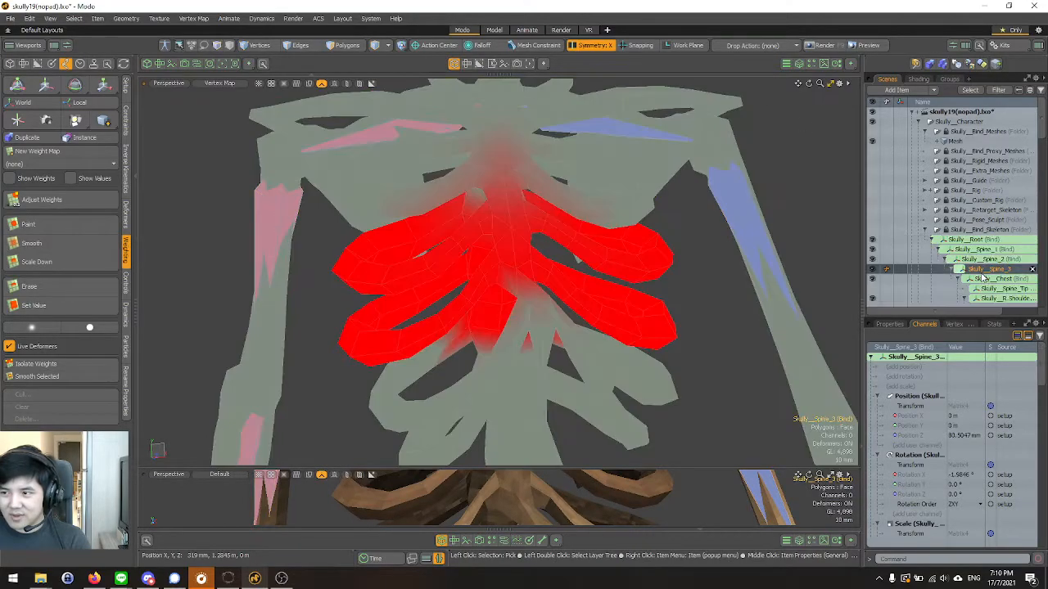
# Compare the bind weights of Skully__Chest, Skully__Spine_3, Skully__Spine_2 and Skully__Spine_1 across the rib cage and lower spine.
pyautogui.click(986, 279)
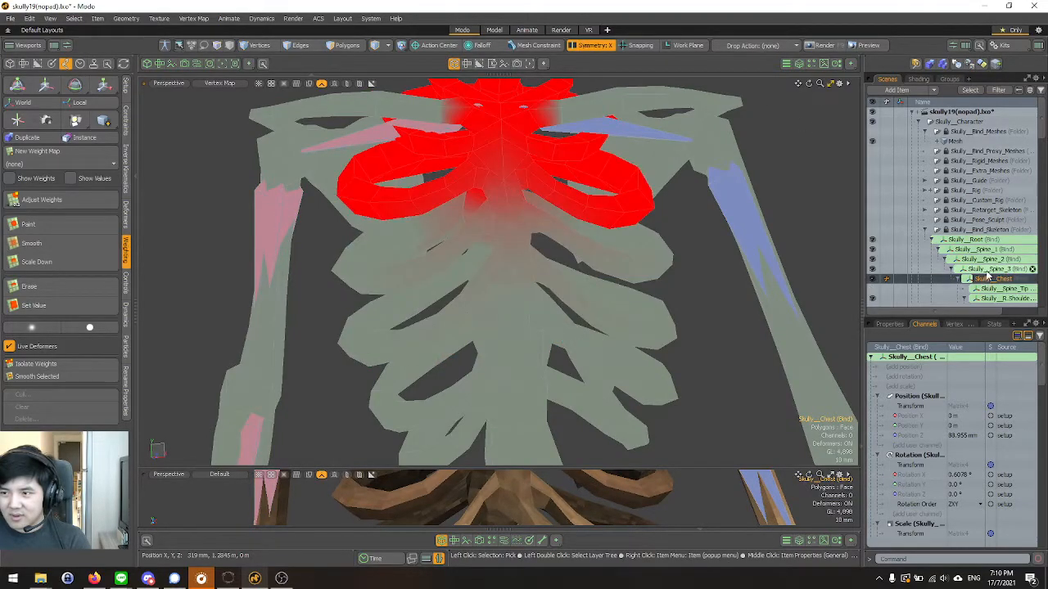
pyautogui.click(988, 270)
pyautogui.click(986, 251)
pyautogui.keyDown('shift'); pyautogui.click(988, 258); pyautogui.keyUp('shift')
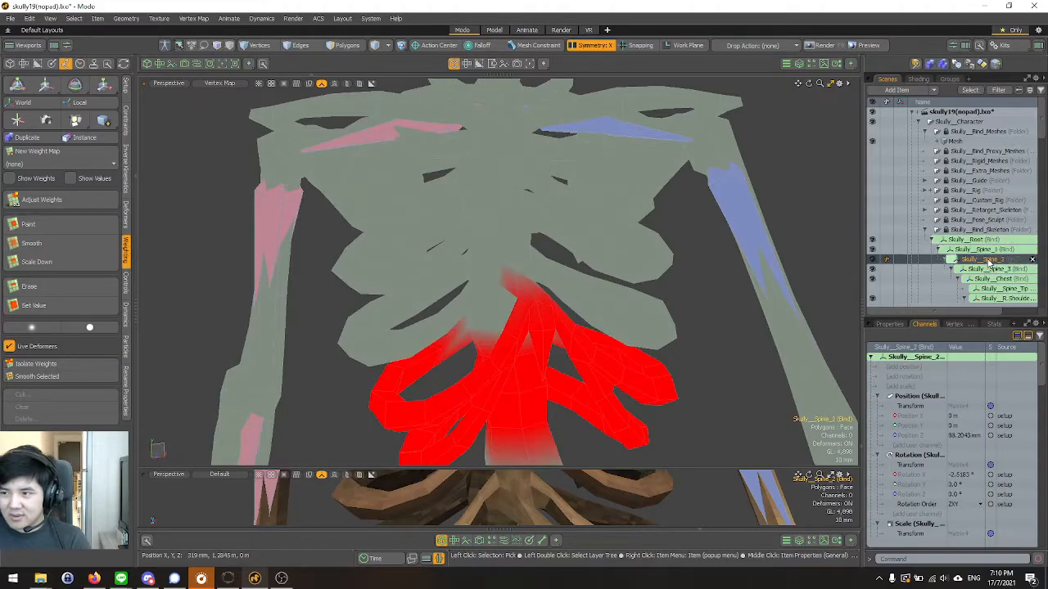
pyautogui.keyDown('alt'); pyautogui.keyDown('shift'); pyautogui.moveTo(737, 336); pyautogui.dragTo(646, 173); pyautogui.keyUp('shift'); pyautogui.keyUp('alt')
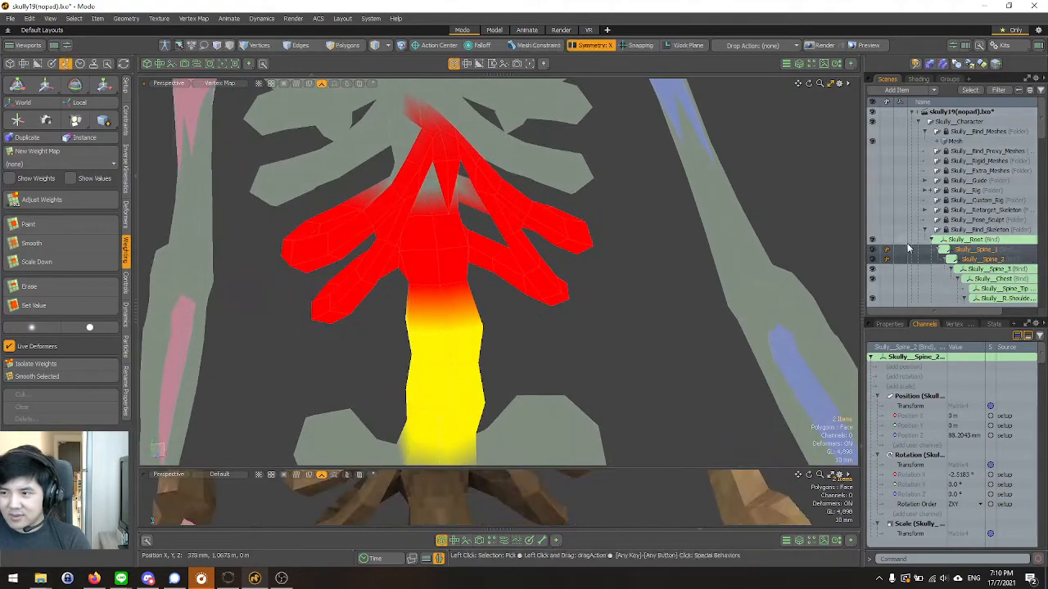
pyautogui.click(988, 260)
pyautogui.keyDown('shift'); pyautogui.click(995, 271); pyautogui.keyUp('shift')
pyautogui.keyDown('alt'); pyautogui.moveTo(532, 192); pyautogui.dragTo(427, 258); pyautogui.keyUp('alt')
pyautogui.click(999, 271)
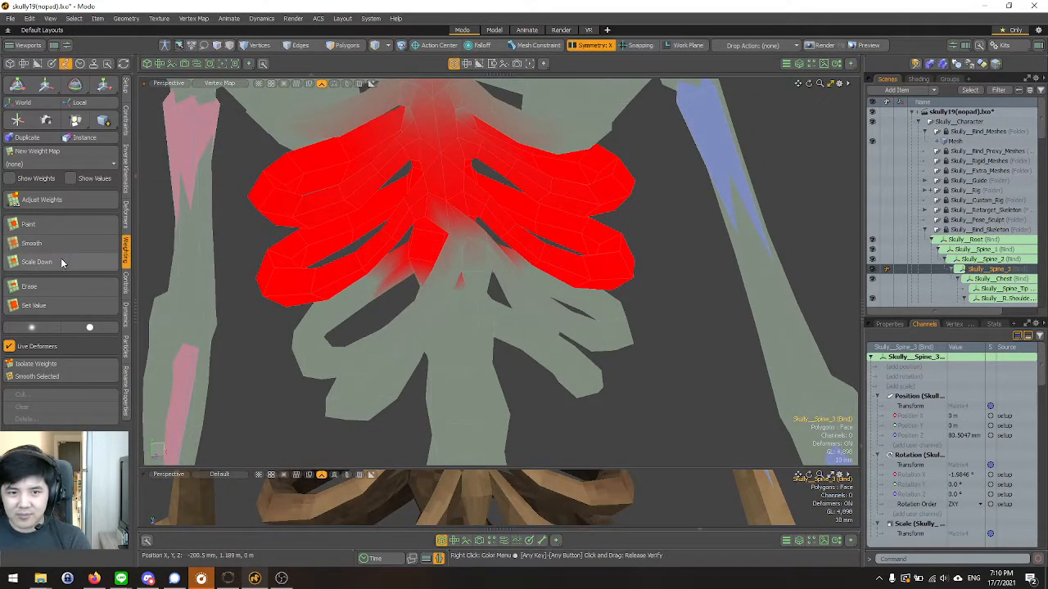
# Try to paint Skully__Spine_3 weight onto the lower sternum with a 20% offset and 5% step.
pyautogui.click(60, 260)
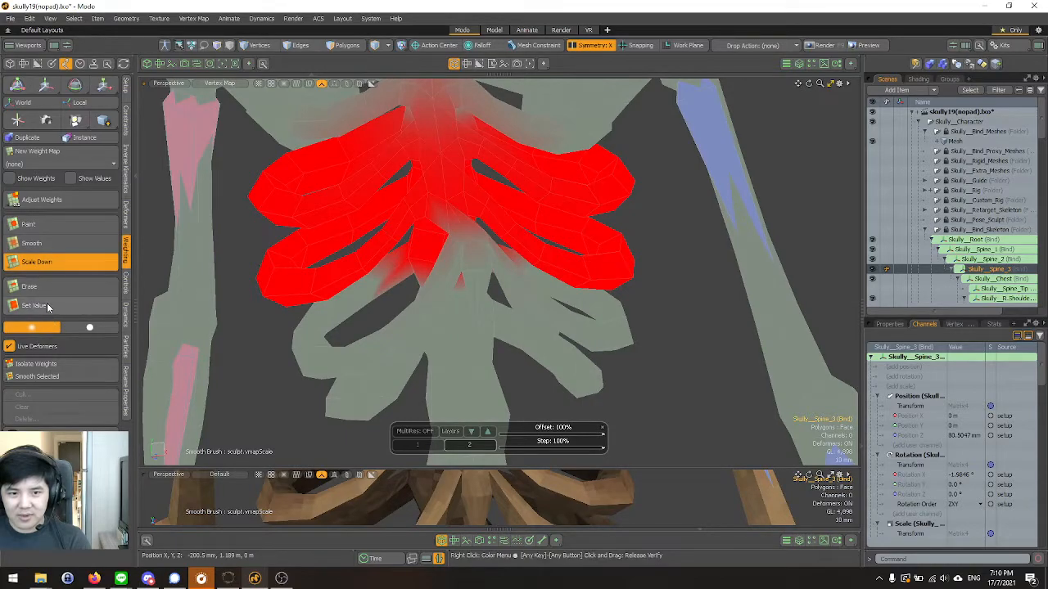
pyautogui.click(57, 223)
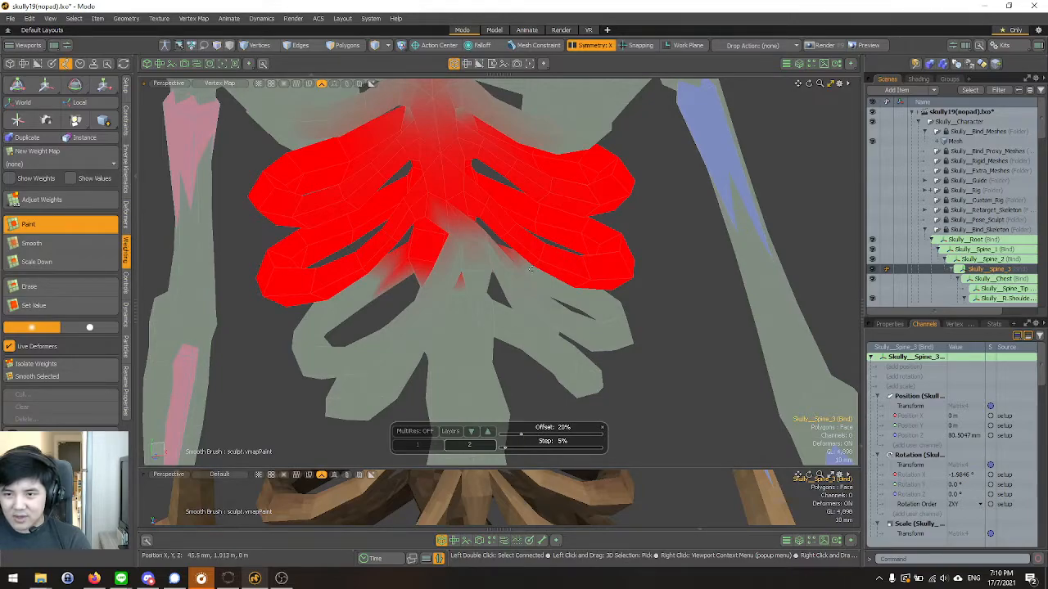
pyautogui.moveTo(453, 240)
pyautogui.keyDown('alt'); pyautogui.mouseDown()
pyautogui.moveTo(461, 254)
pyautogui.moveTo(463, 241)
pyautogui.mouseUp(); pyautogui.keyUp('alt')
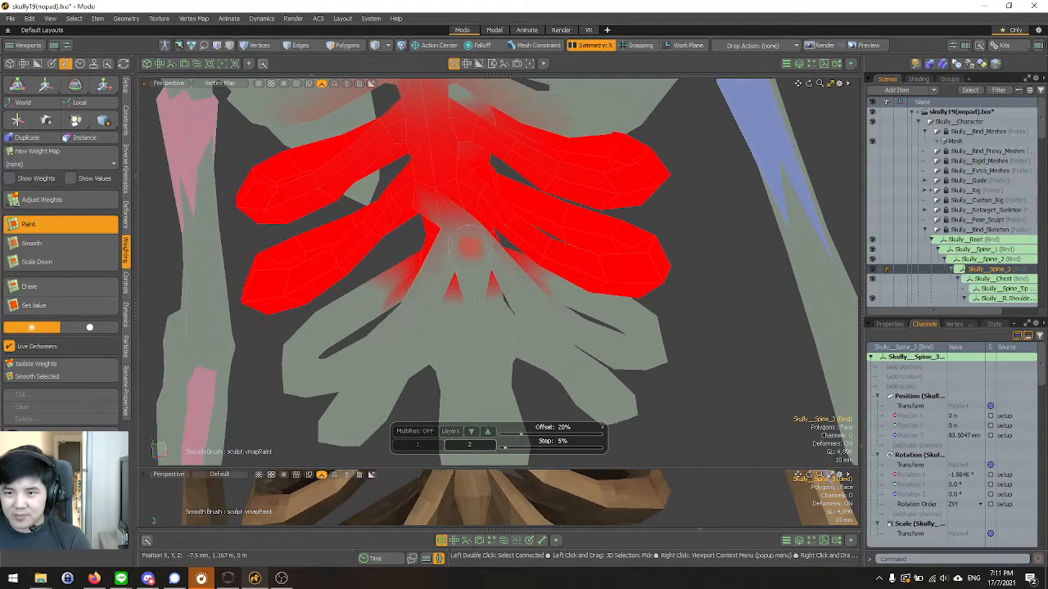
# Switch the rig into setup mode and reselect the Skully__Spine_3 bone with the lower sternum in close view.
pyautogui.click(165, 46)
pyautogui.moveTo(426, 458)
pyautogui.keyDown('alt'); pyautogui.keyDown('shift'); pyautogui.mouseDown()
pyautogui.moveTo(404, 339)
pyautogui.moveTo(423, 336)
pyautogui.mouseUp(); pyautogui.keyUp('shift'); pyautogui.keyUp('alt')
pyautogui.moveTo(426, 221)
pyautogui.keyDown('alt'); pyautogui.keyDown('shift'); pyautogui.mouseDown()
pyautogui.moveTo(443, 345)
pyautogui.moveTo(458, 315)
pyautogui.mouseUp(); pyautogui.keyUp('shift'); pyautogui.keyUp('alt')
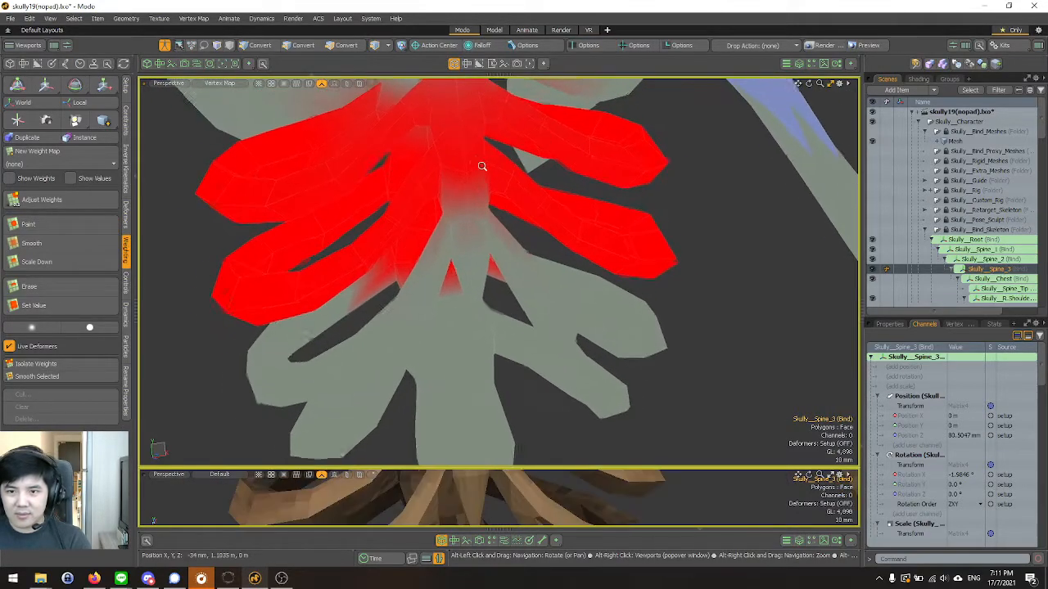
pyautogui.keyDown('alt'); pyautogui.keyDown('shift'); pyautogui.moveTo(480, 164); pyautogui.dragTo(481, 244); pyautogui.keyUp('shift'); pyautogui.keyUp('alt')
pyautogui.scroll(2, 482, 244)
pyautogui.click(481, 244)
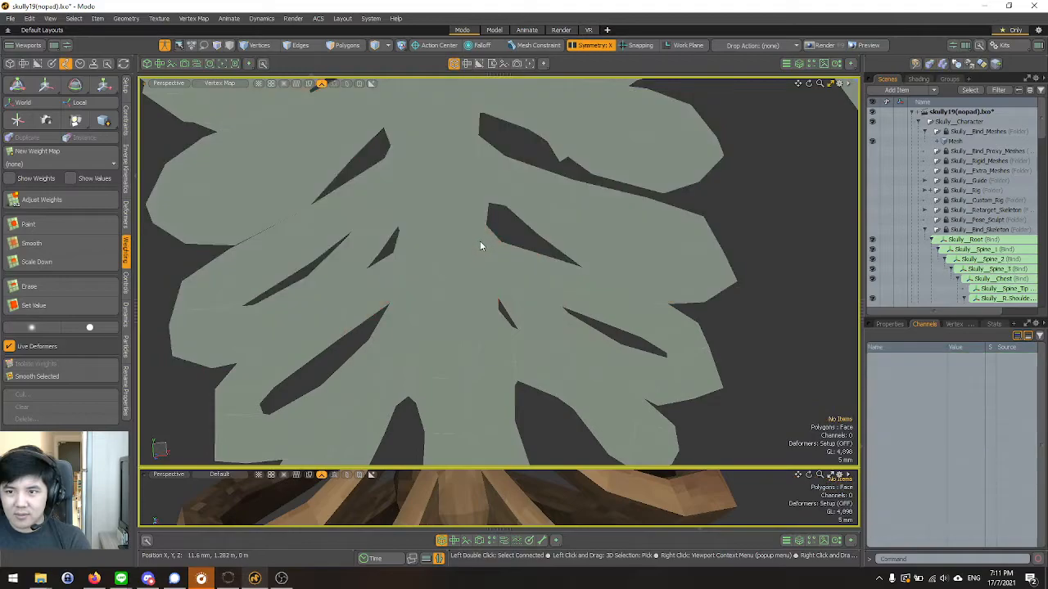
pyautogui.click(991, 269)
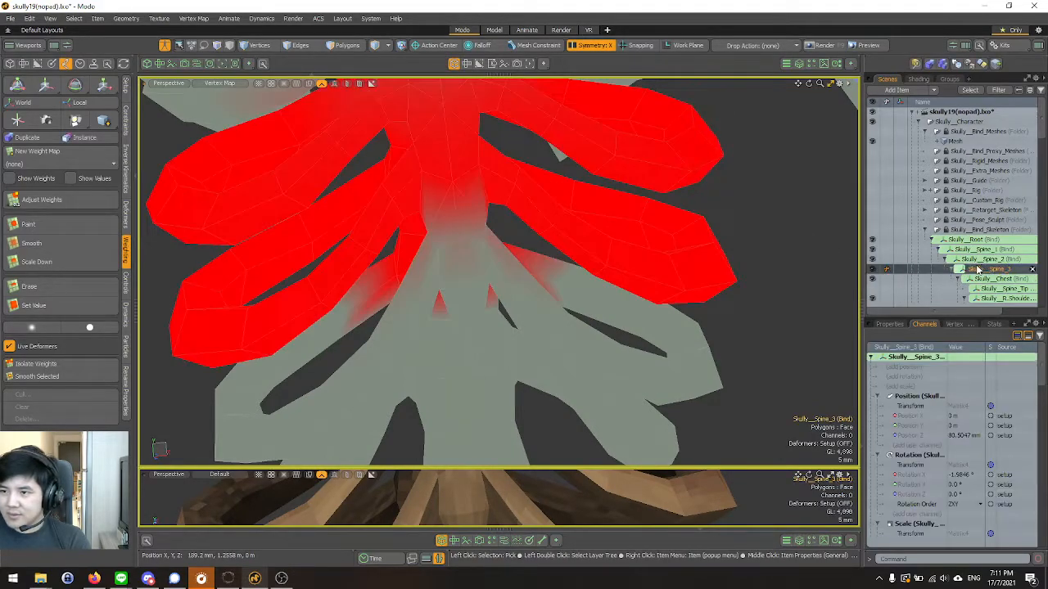
# Paint Skully__Spine_3 weight symmetrically down the lower sternum to its pointed tip with a 20% offset and 5% step.
pyautogui.click(51, 226)
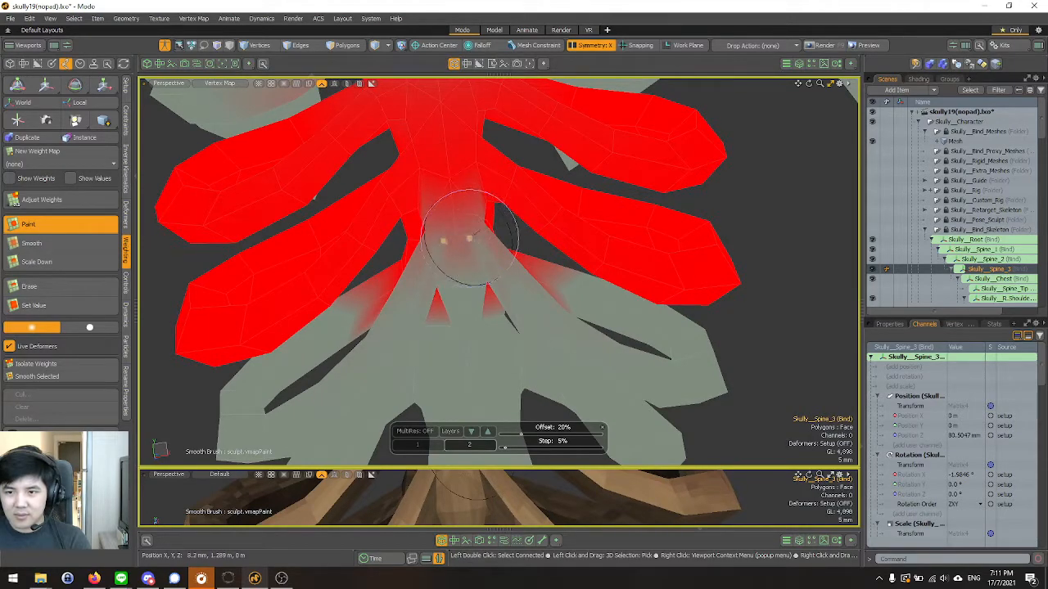
pyautogui.scroll(-3, 460, 257)
pyautogui.keyDown('alt'); pyautogui.moveTo(460, 257); pyautogui.dragTo(311, 235); pyautogui.keyUp('alt')
pyautogui.keyDown('alt'); pyautogui.moveTo(386, 250); pyautogui.dragTo(450, 223); pyautogui.keyUp('alt')
pyautogui.scroll(2, 456, 246)
pyautogui.keyDown('alt'); pyautogui.moveTo(541, 290); pyautogui.dragTo(467, 257); pyautogui.keyUp('alt')
pyautogui.scroll(2, 467, 257)
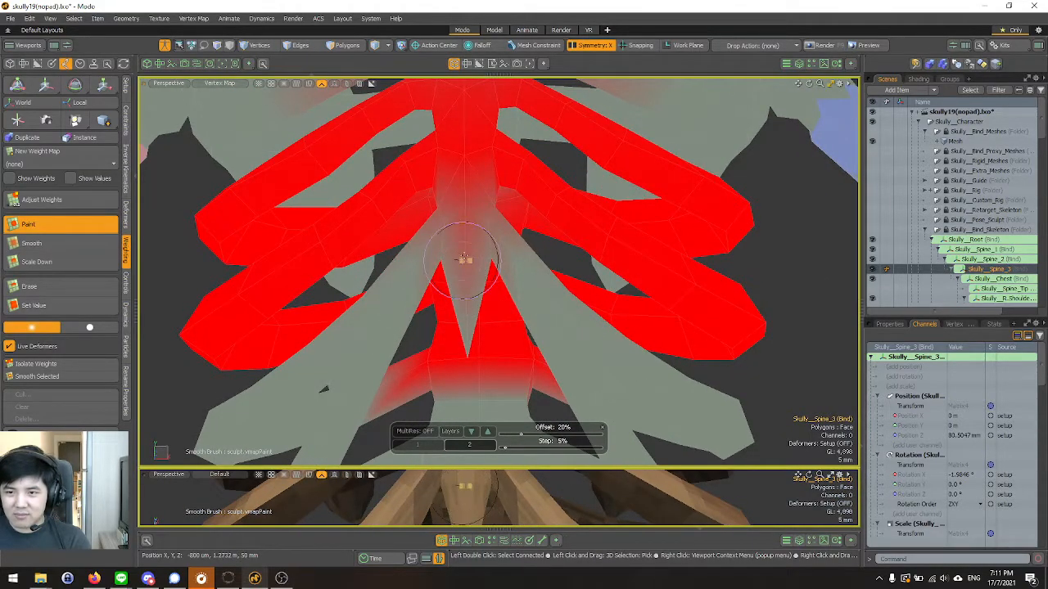
pyautogui.moveTo(464, 200)
pyautogui.keyDown('alt'); pyautogui.mouseDown()
pyautogui.moveTo(487, 182)
pyautogui.moveTo(471, 234)
pyautogui.moveTo(475, 194)
pyautogui.moveTo(496, 216)
pyautogui.mouseUp(); pyautogui.keyUp('alt')
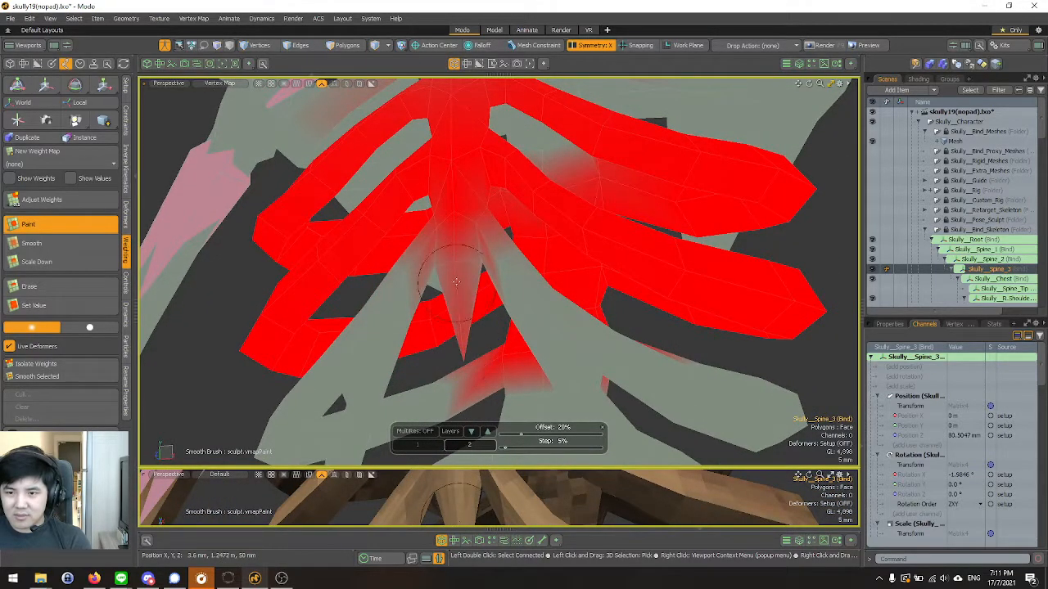
pyautogui.keyDown('alt'); pyautogui.moveTo(457, 286); pyautogui.dragTo(437, 231); pyautogui.keyUp('alt')
pyautogui.scroll(-3, 436, 230)
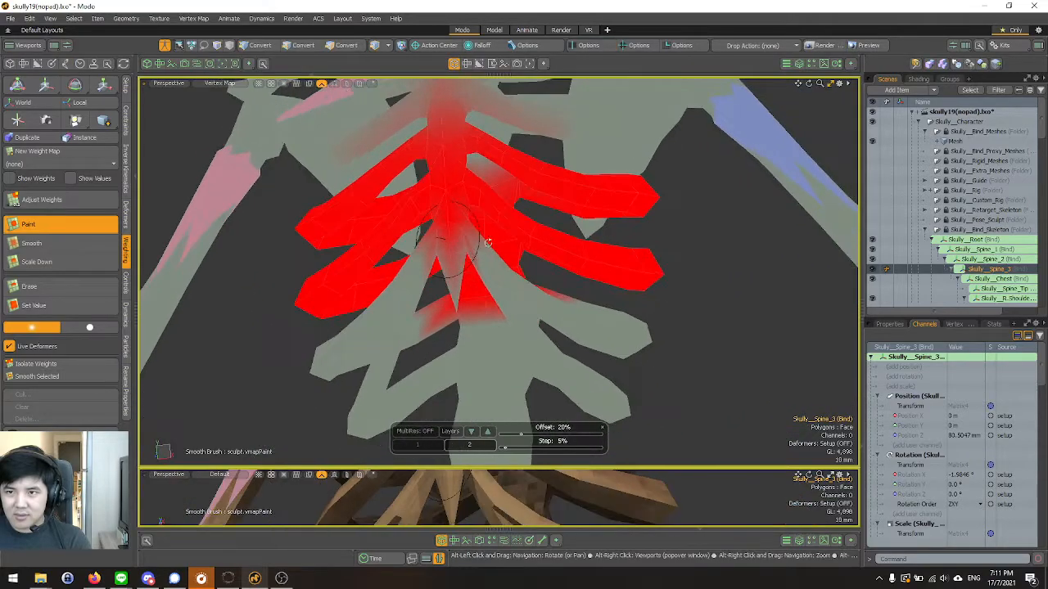
# Leave setup mode and examine the posed sternum and ribs from several angles in the Animate layout.
pyautogui.click(164, 46)
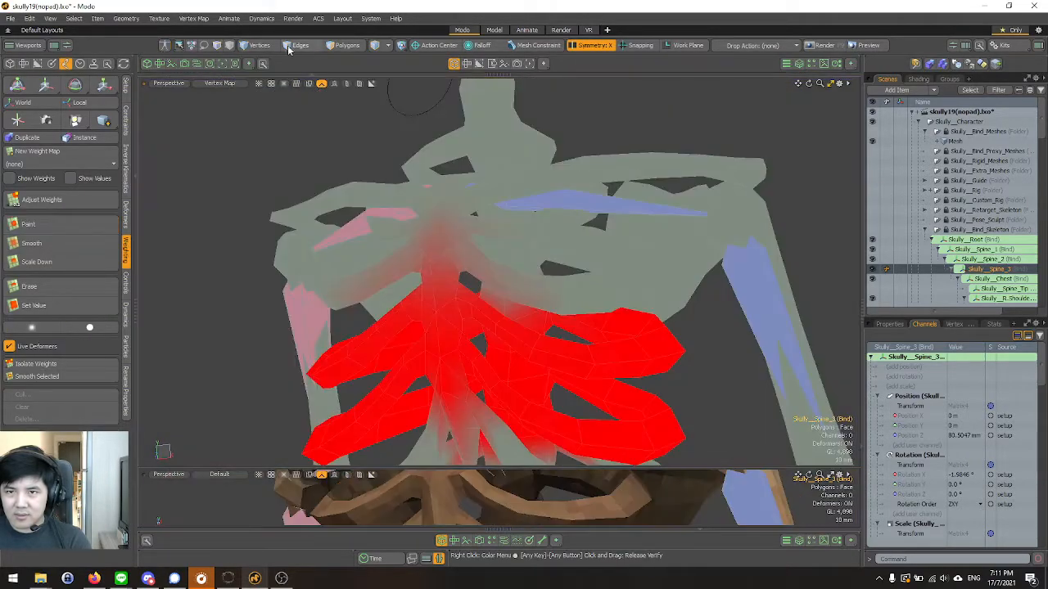
pyautogui.click(495, 30)
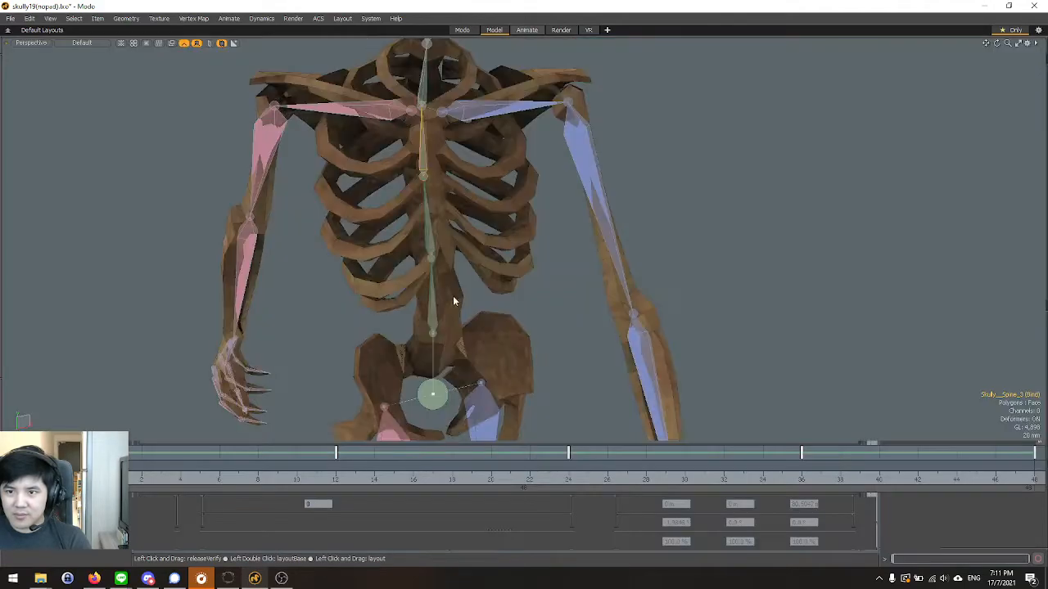
pyautogui.keyDown('alt'); pyautogui.moveTo(498, 265); pyautogui.dragTo(460, 283); pyautogui.keyUp('alt')
pyautogui.keyDown('alt'); pyautogui.moveTo(460, 282); pyautogui.dragTo(517, 268, button='right'); pyautogui.keyUp('alt')
pyautogui.keyDown('alt'); pyautogui.moveTo(517, 268); pyautogui.dragTo(399, 271); pyautogui.keyUp('alt')
pyautogui.scroll(-2, 428, 230)
pyautogui.keyDown('alt'); pyautogui.moveTo(428, 230); pyautogui.dragTo(497, 213); pyautogui.keyUp('alt')
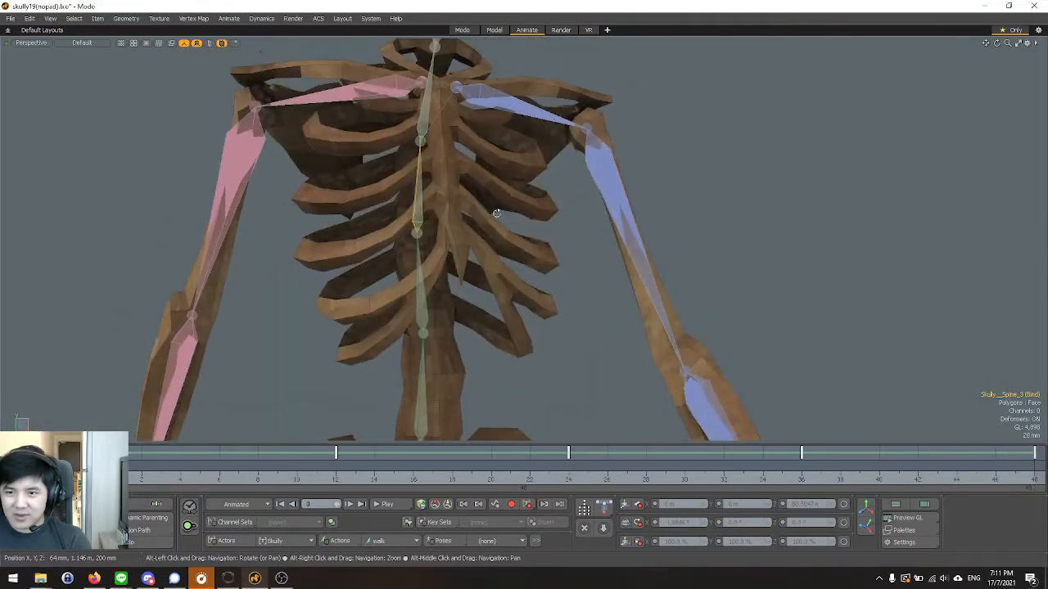
# Return to the Modo layout in setup mode and paint Skully__Spine_3 weight onto the inner ends of the lower ribs beside the sternum tip.
pyautogui.click(465, 33)
pyautogui.scroll(-3, 439, 218)
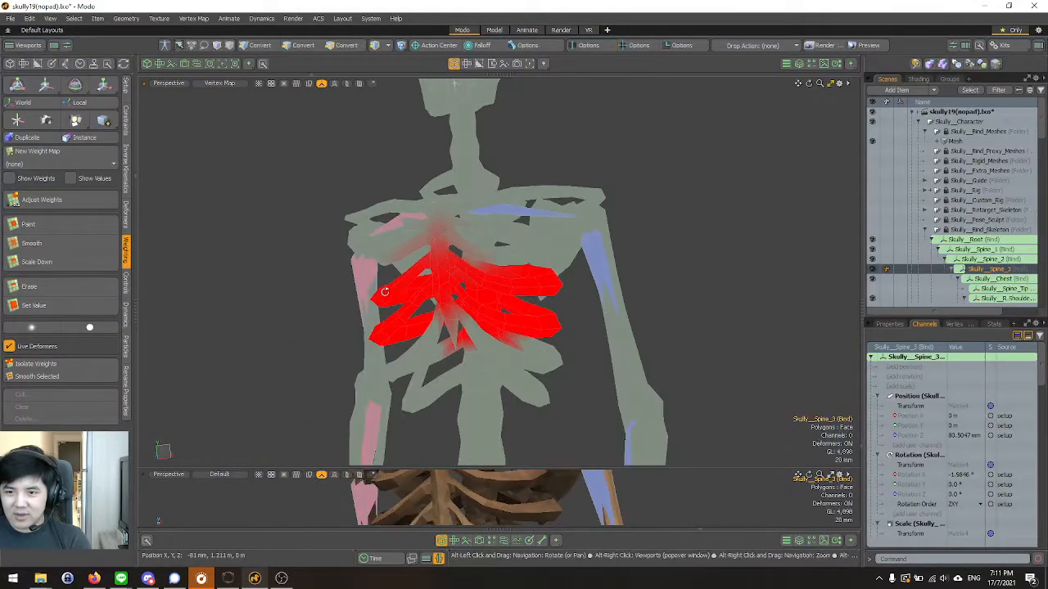
pyautogui.keyDown('alt'); pyautogui.moveTo(439, 218); pyautogui.dragTo(450, 367); pyautogui.keyUp('alt')
pyautogui.scroll(1, 450, 367)
pyautogui.scroll(2, 449, 366)
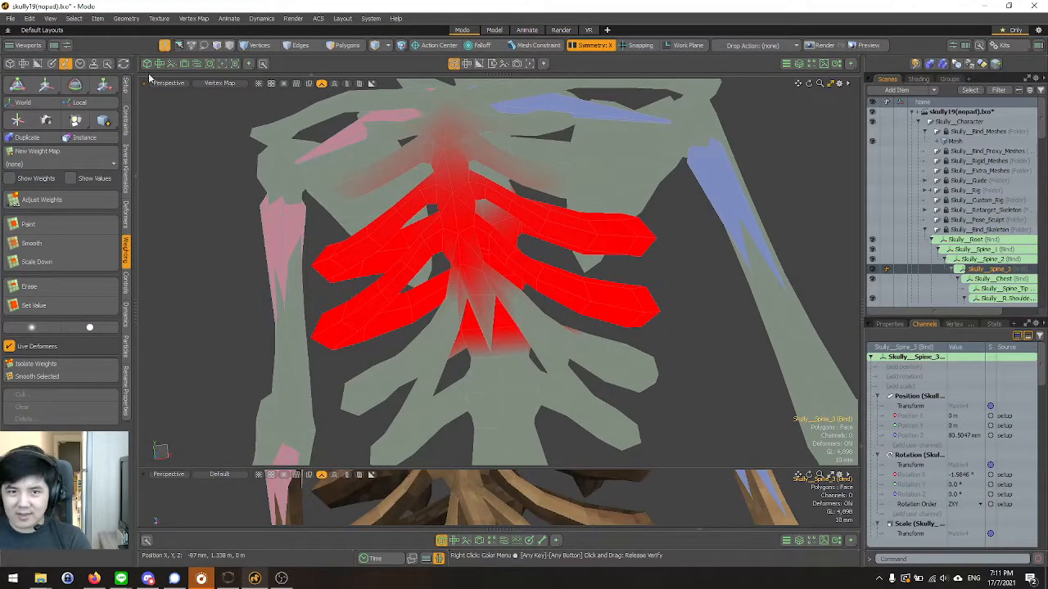
pyautogui.click(149, 64)
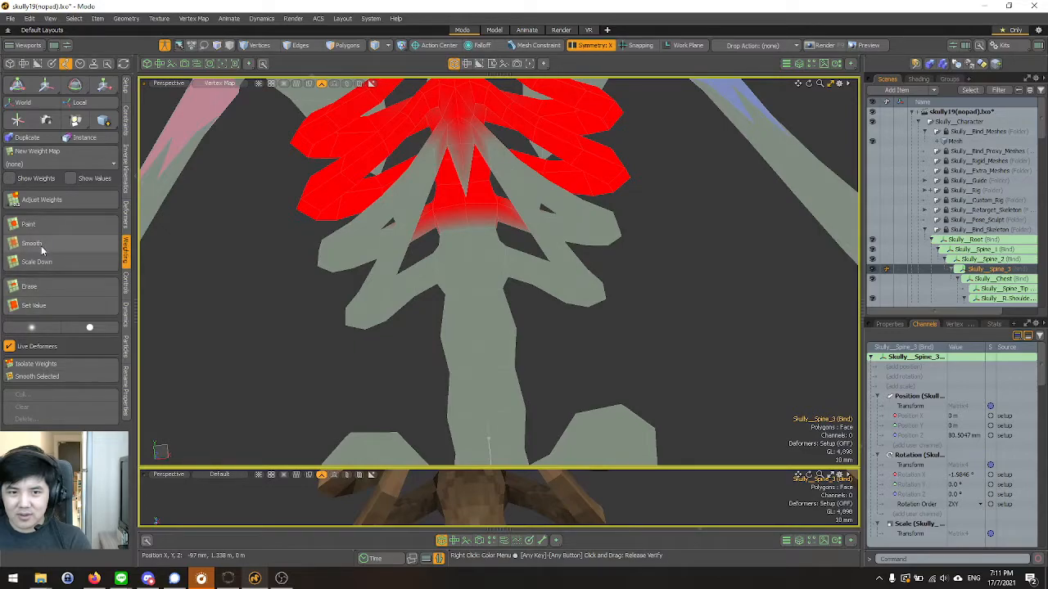
pyautogui.click(33, 224)
pyautogui.scroll(4, 454, 200)
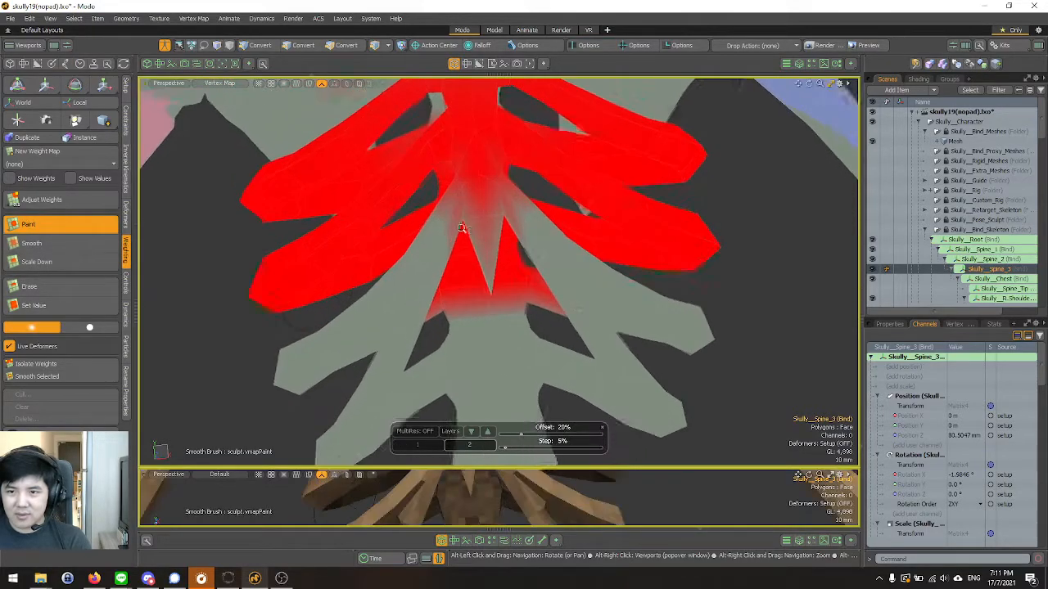
pyautogui.moveTo(489, 172)
pyautogui.mouseDown()
pyautogui.moveTo(421, 234)
pyautogui.moveTo(403, 292)
pyautogui.mouseUp()
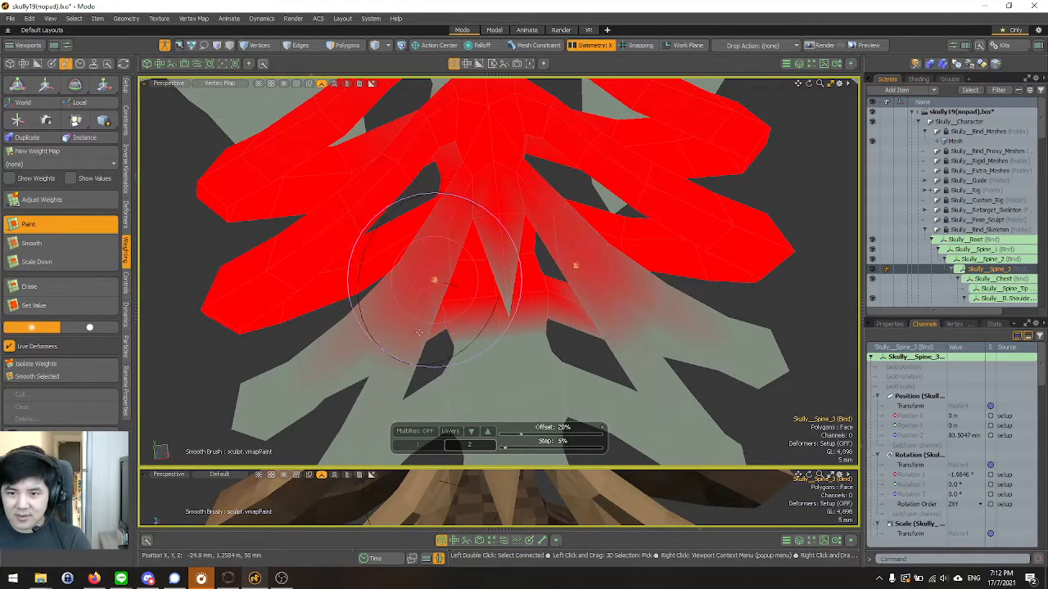
# Extend the painted Skully__Spine_3 weight further along the front of the two lowest rib pairs.
pyautogui.scroll(-5, 434, 196)
pyautogui.scroll(1, 492, 225)
pyautogui.keyDown('alt'); pyautogui.moveTo(413, 277); pyautogui.dragTo(560, 233); pyautogui.keyUp('alt')
pyautogui.scroll(-4, 446, 223)
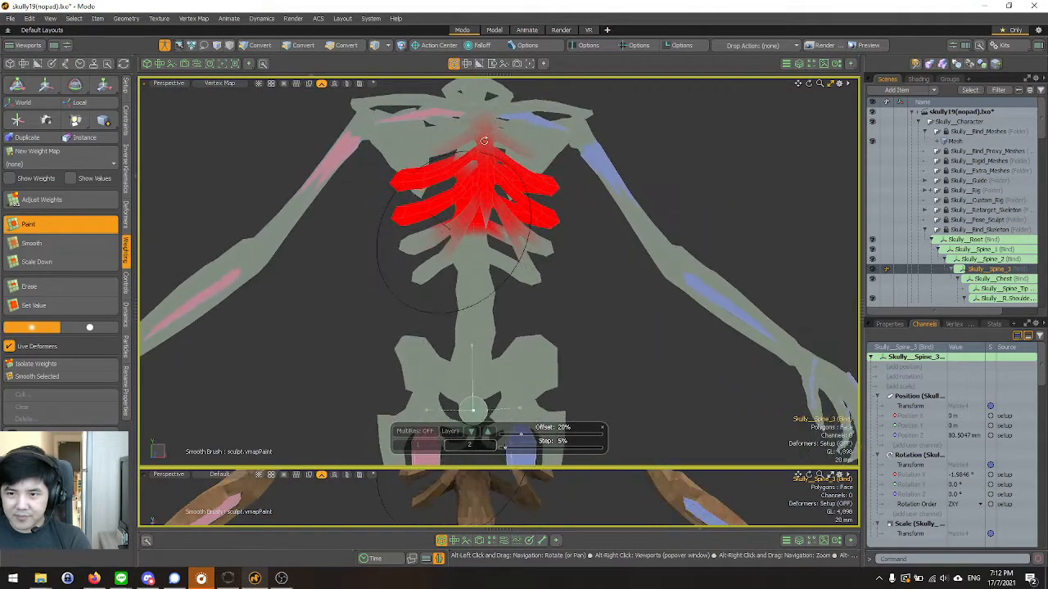
pyautogui.scroll(3, 496, 230)
pyautogui.keyDown('alt'); pyautogui.moveTo(491, 229); pyautogui.dragTo(471, 189); pyautogui.keyUp('alt')
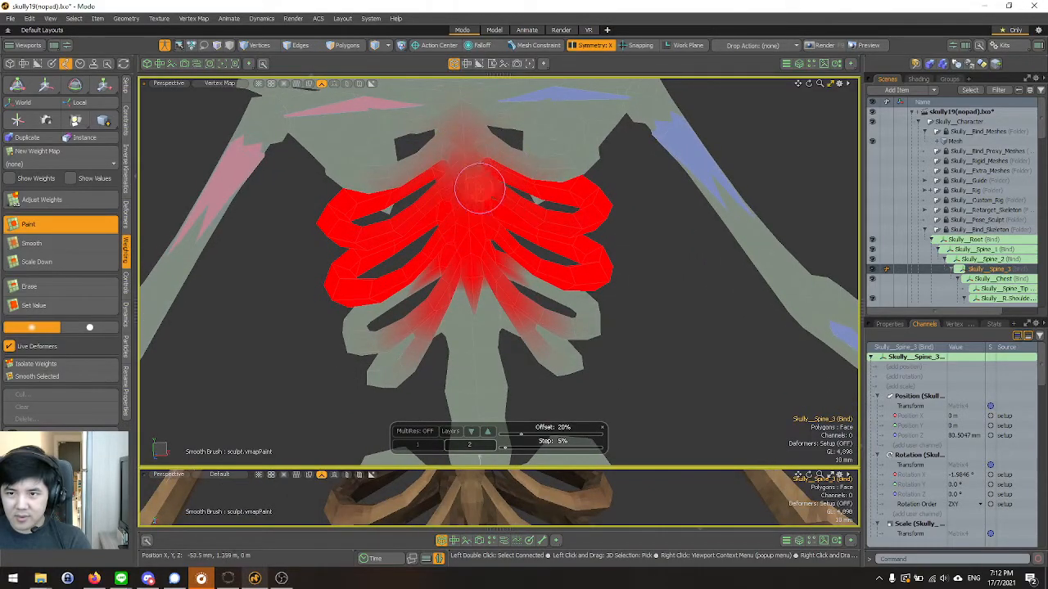
# Leave setup mode and check the rib cage deformation by scrubbing the walk animation in the Animate layout.
pyautogui.click(166, 46)
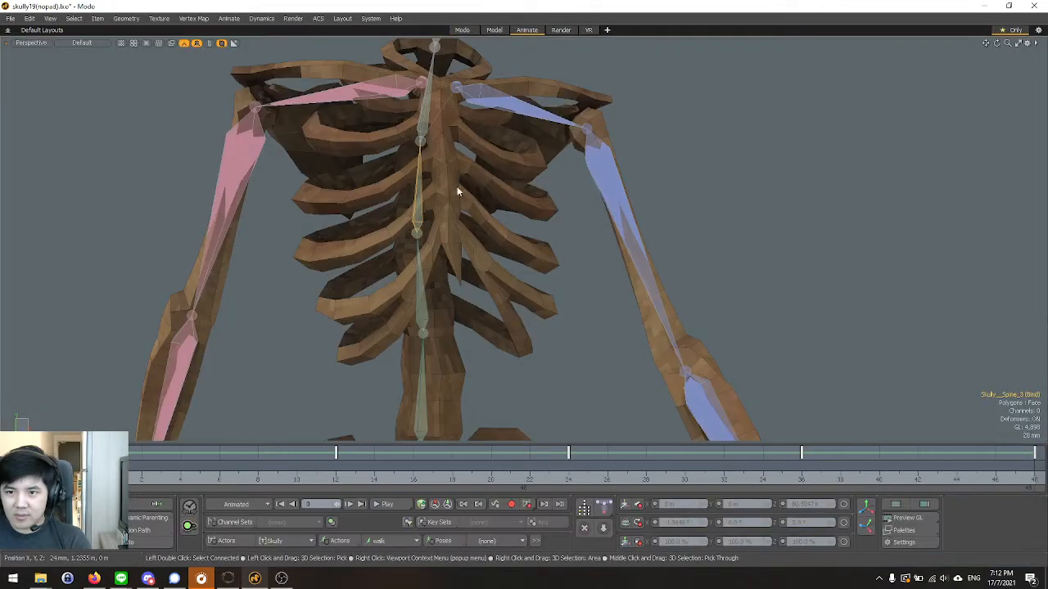
pyautogui.keyDown('alt'); pyautogui.moveTo(456, 191); pyautogui.dragTo(474, 224); pyautogui.keyUp('alt')
pyautogui.scroll(-4, 506, 223)
pyautogui.scroll(4, 524, 230)
pyautogui.moveTo(103, 466)
pyautogui.mouseDown()
pyautogui.moveTo(472, 467)
pyautogui.moveTo(142, 466)
pyautogui.moveTo(375, 467)
pyautogui.moveTo(161, 467)
pyautogui.mouseUp()
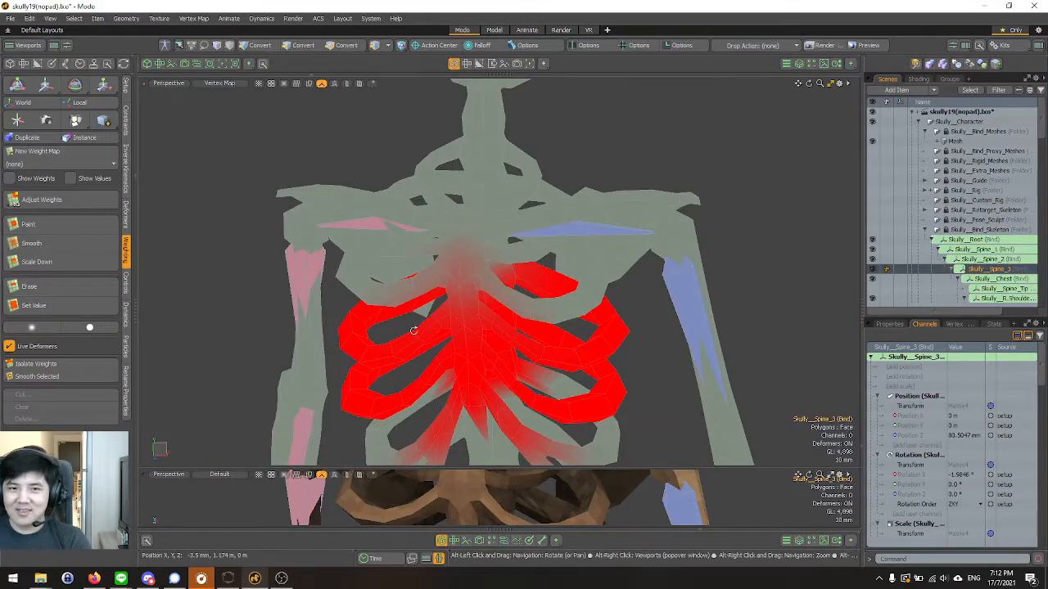
# Re-enter setup mode and paint more Skully__Spine_3 weight onto the front of the lowest ribs.
pyautogui.click(165, 46)
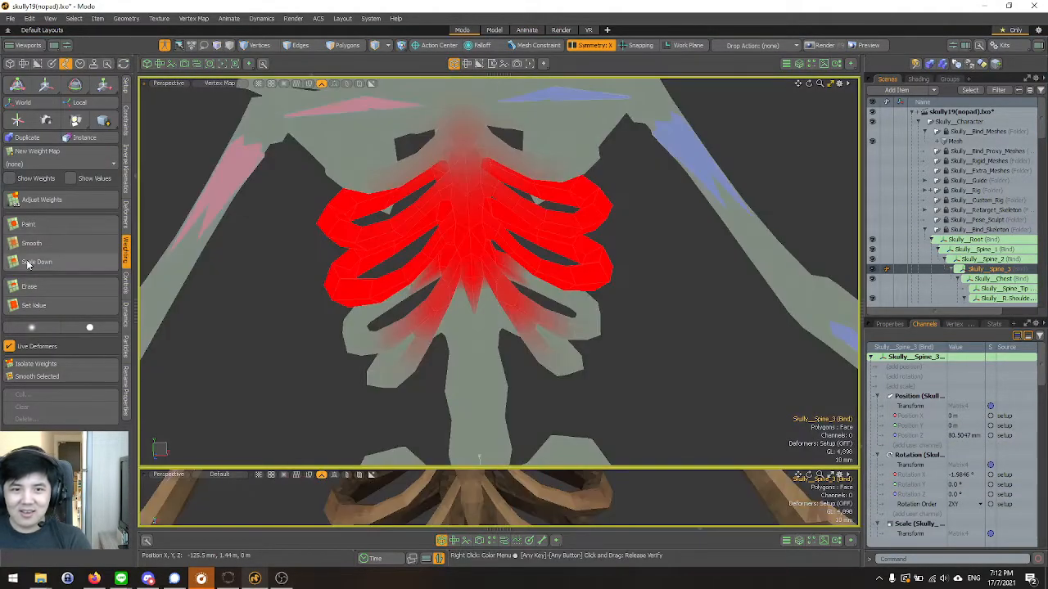
pyautogui.click(49, 225)
pyautogui.moveTo(328, 278)
pyautogui.keyDown('ctrl'); pyautogui.keyDown('alt'); pyautogui.mouseDown()
pyautogui.moveTo(592, 376)
pyautogui.moveTo(365, 257)
pyautogui.moveTo(305, 141)
pyautogui.moveTo(421, 211)
pyautogui.moveTo(425, 246)
pyautogui.moveTo(384, 370)
pyautogui.moveTo(458, 253)
pyautogui.moveTo(507, 283)
pyautogui.moveTo(491, 205)
pyautogui.moveTo(500, 150)
pyautogui.moveTo(542, 208)
pyautogui.moveTo(592, 133)
pyautogui.moveTo(460, 243)
pyautogui.moveTo(446, 136)
pyautogui.mouseUp(); pyautogui.keyUp('alt'); pyautogui.keyUp('ctrl')
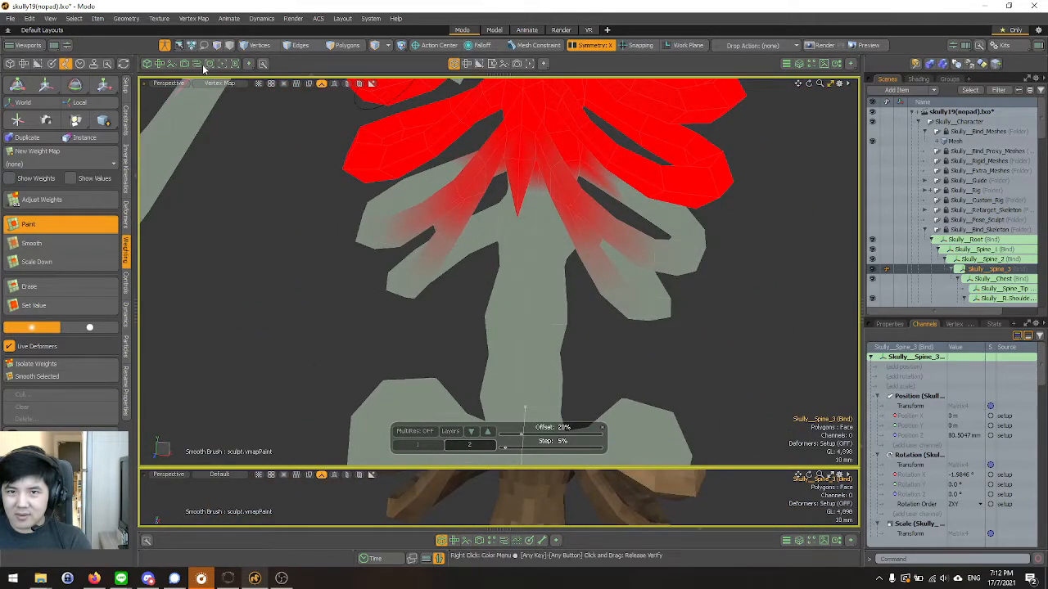
# Leave setup mode, play the walk animation to examine the rib cage deformation, and return to the weight view in the Modo layout.
pyautogui.click(164, 47)
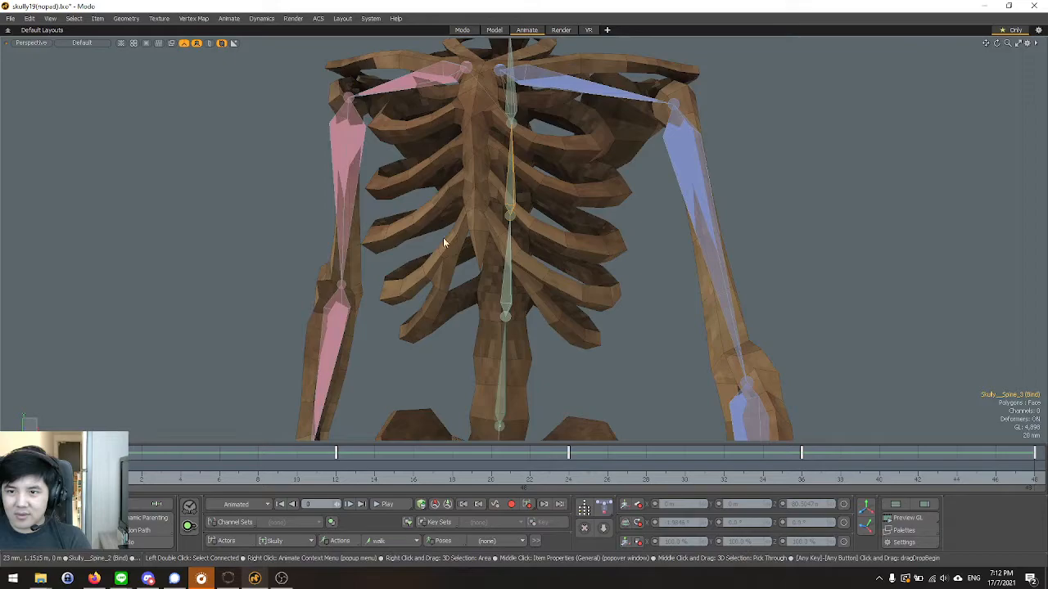
pyautogui.moveTo(445, 243)
pyautogui.keyDown('alt'); pyautogui.mouseDown()
pyautogui.moveTo(524, 232)
pyautogui.moveTo(438, 229)
pyautogui.mouseUp(); pyautogui.keyUp('alt')
pyautogui.keyDown('ctrl'); pyautogui.keyDown('alt'); pyautogui.moveTo(438, 229); pyautogui.dragTo(381, 230); pyautogui.keyUp('alt'); pyautogui.keyUp('ctrl')
pyautogui.moveTo(111, 468)
pyautogui.mouseDown()
pyautogui.moveTo(664, 468)
pyautogui.moveTo(103, 468)
pyautogui.mouseUp()
pyautogui.scroll(-5, 354, 295)
pyautogui.click(390, 504)
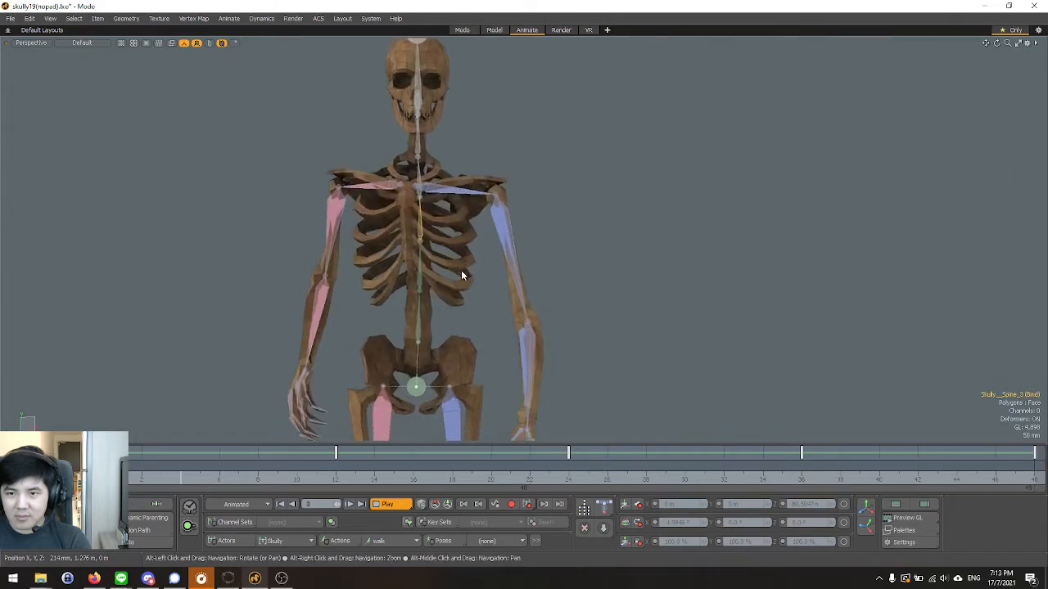
pyautogui.press('Escape')
pyautogui.keyDown('alt'); pyautogui.moveTo(460, 271); pyautogui.dragTo(508, 233); pyautogui.keyUp('alt')
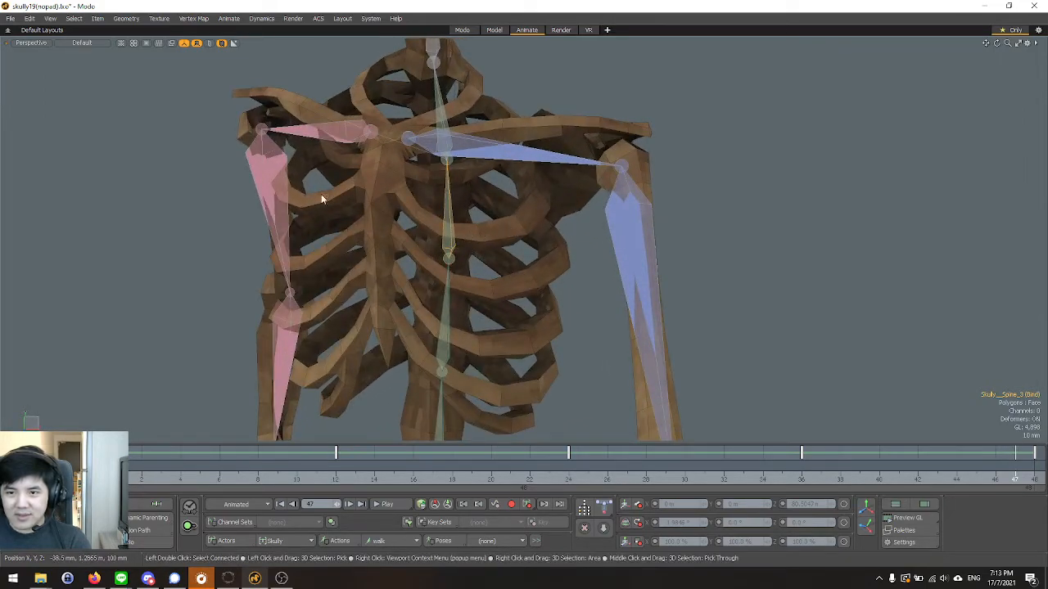
pyautogui.keyDown('alt'); pyautogui.moveTo(321, 193); pyautogui.dragTo(370, 307); pyautogui.keyUp('alt')
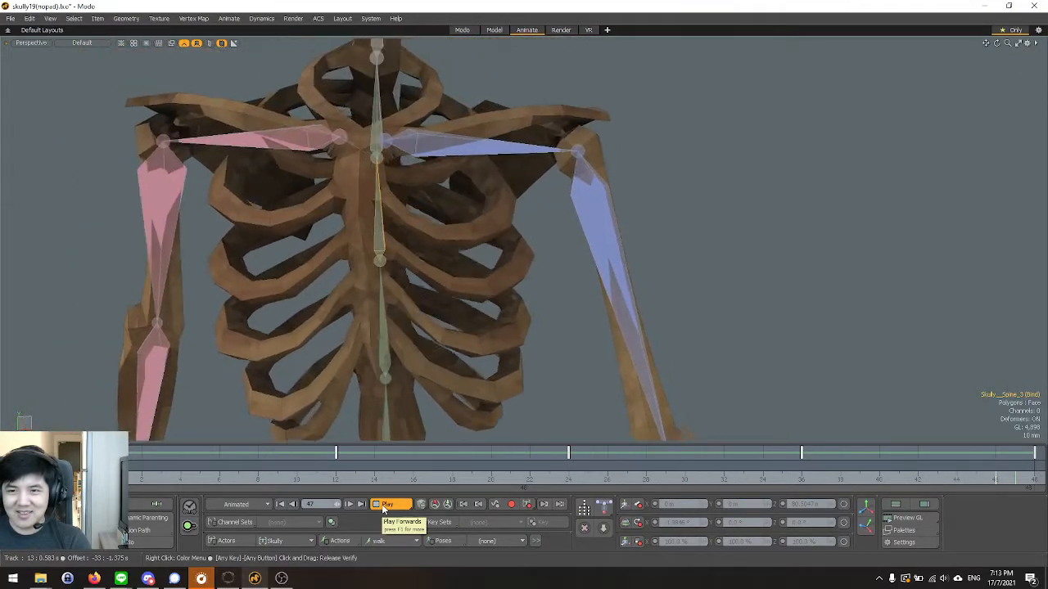
pyautogui.click(384, 509)
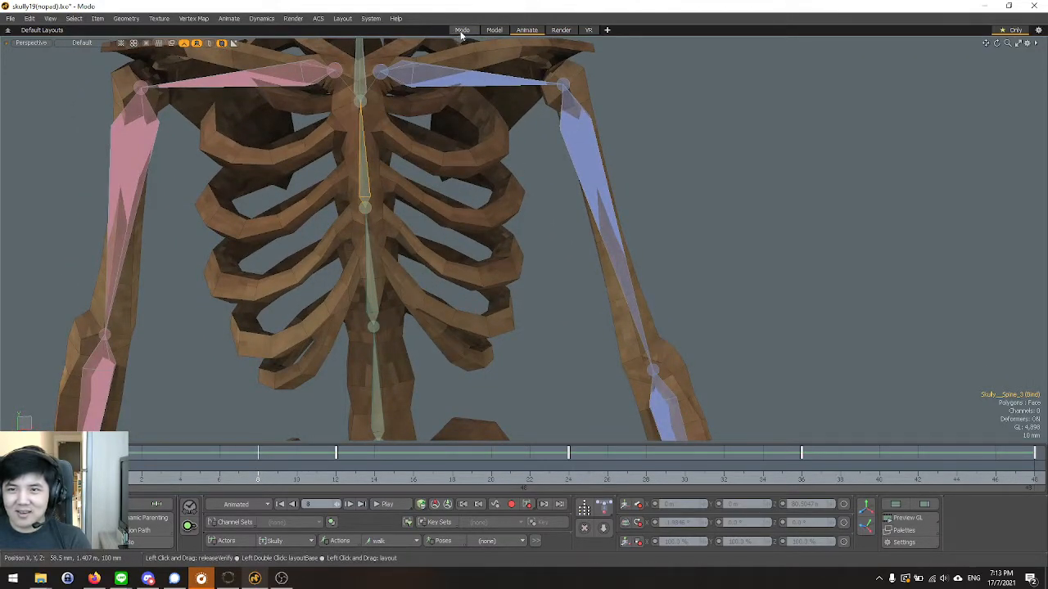
pyautogui.click(462, 30)
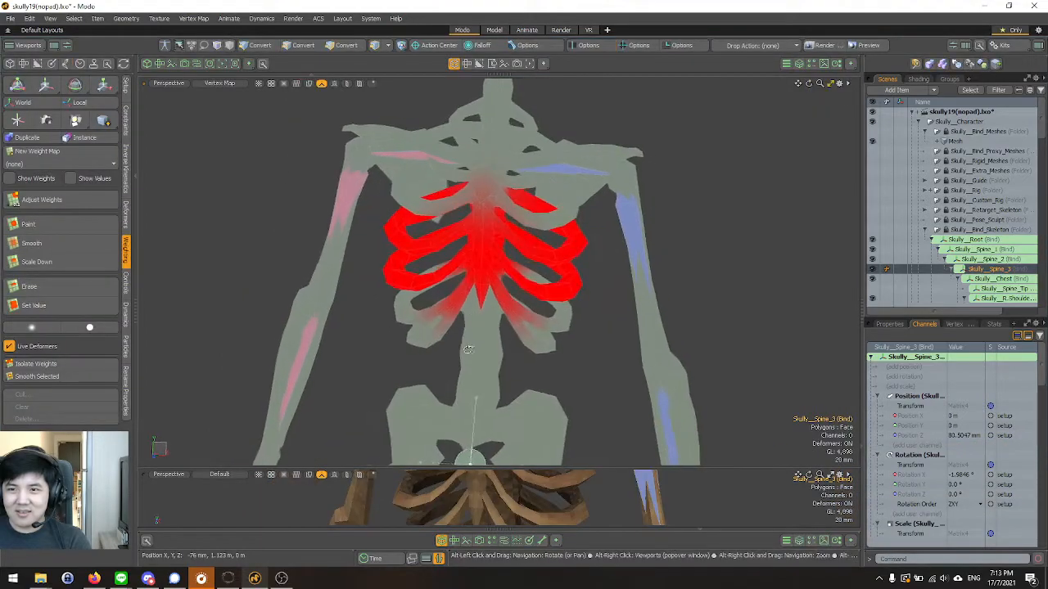
pyautogui.scroll(5, 467, 349)
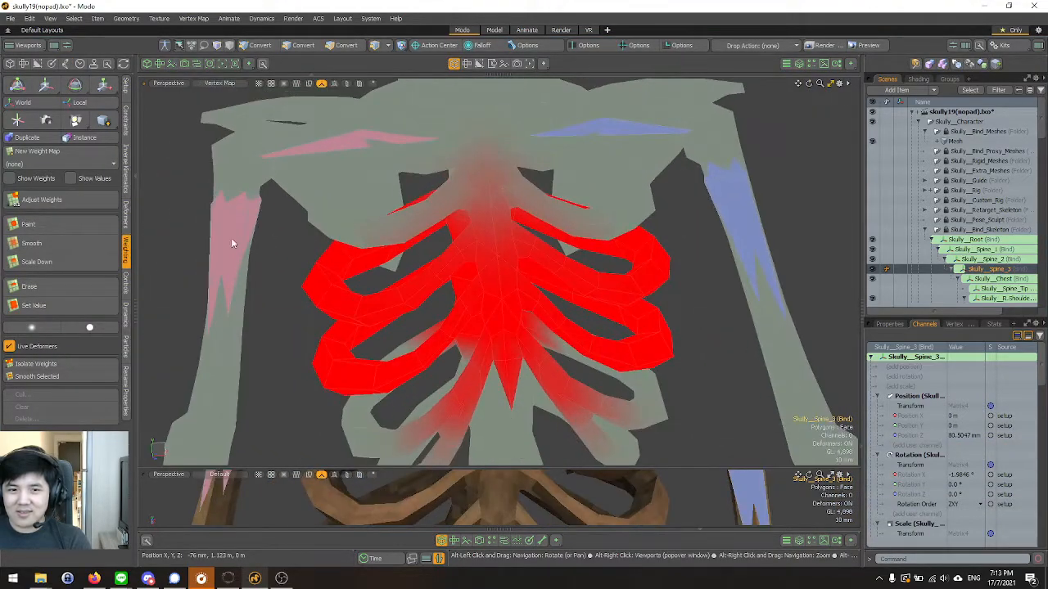
# Paint Skully__Chest weight down the upper sternum and onto the front of the adjoining rib pair.
pyautogui.keyDown('alt'); pyautogui.moveTo(547, 252); pyautogui.dragTo(554, 287); pyautogui.keyUp('alt')
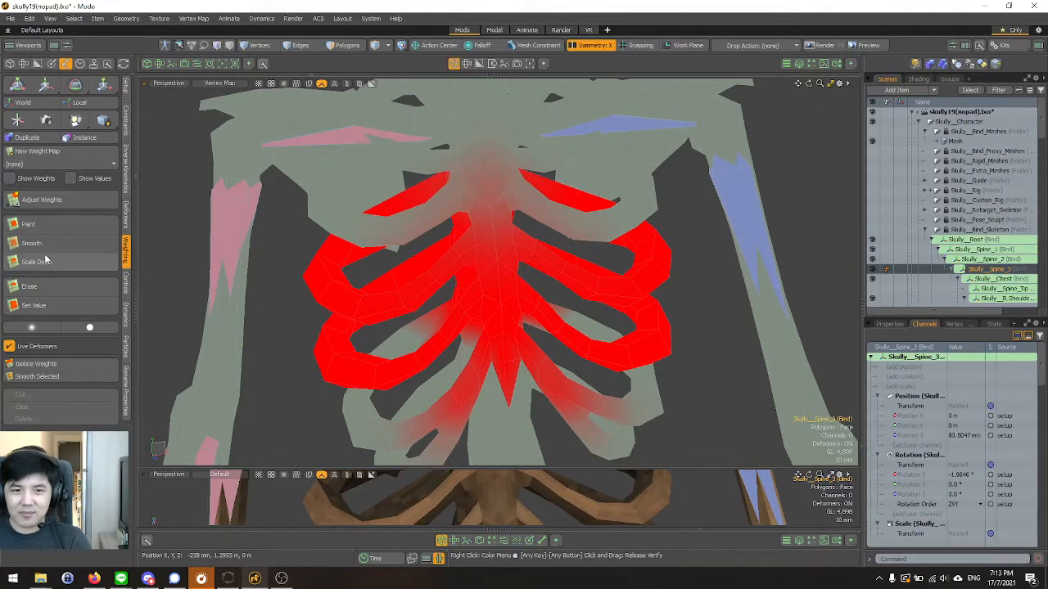
pyautogui.click(52, 226)
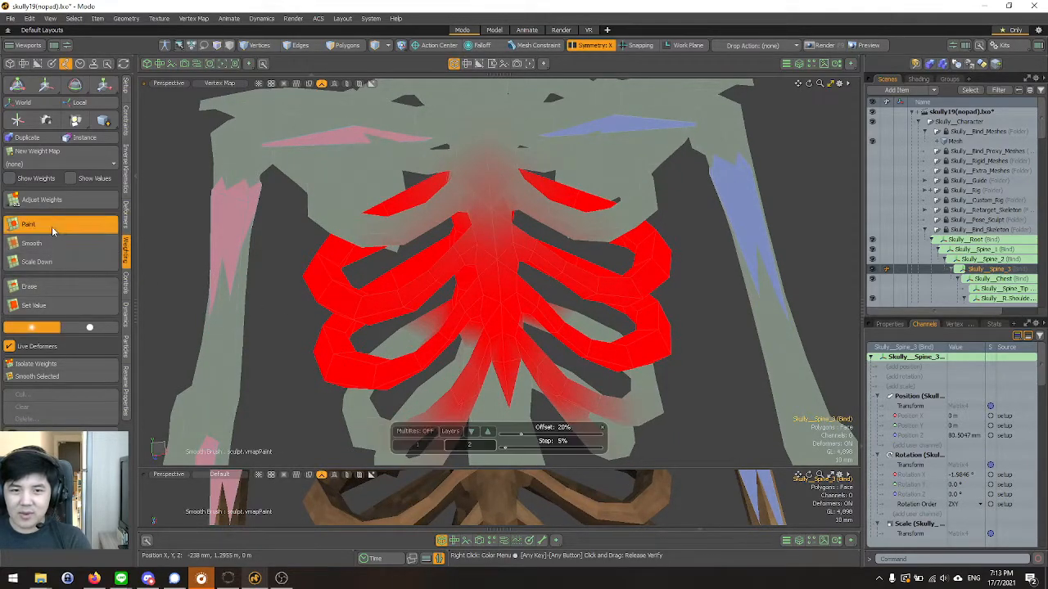
pyautogui.click(997, 279)
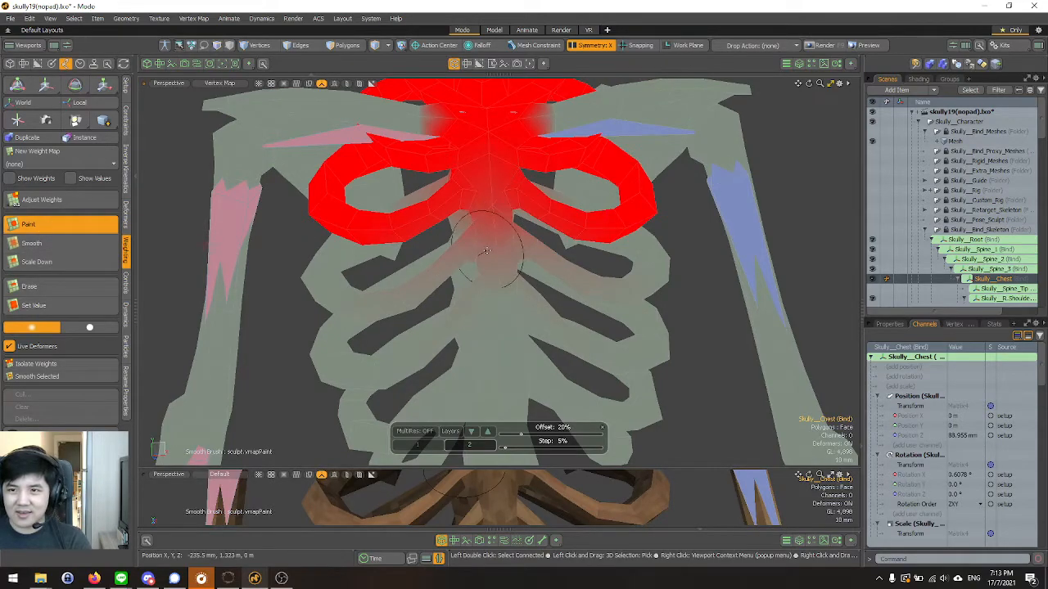
pyautogui.keyDown('alt'); pyautogui.moveTo(486, 252); pyautogui.dragTo(447, 264); pyautogui.keyUp('alt')
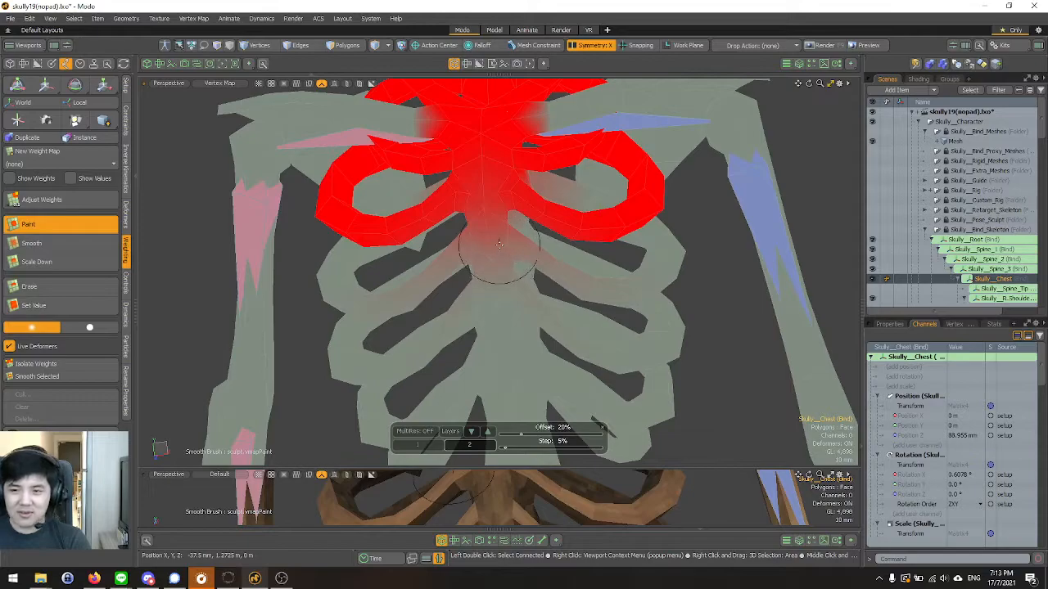
pyautogui.keyDown('alt'); pyautogui.moveTo(499, 244); pyautogui.dragTo(540, 246); pyautogui.keyUp('alt')
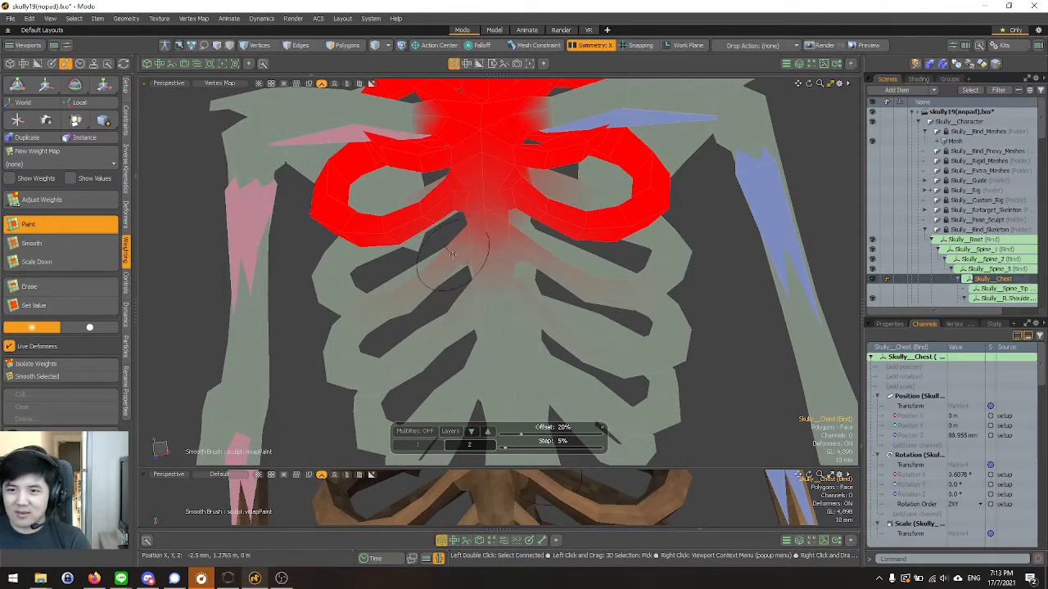
pyautogui.keyDown('alt'); pyautogui.moveTo(453, 255); pyautogui.dragTo(491, 228); pyautogui.keyUp('alt')
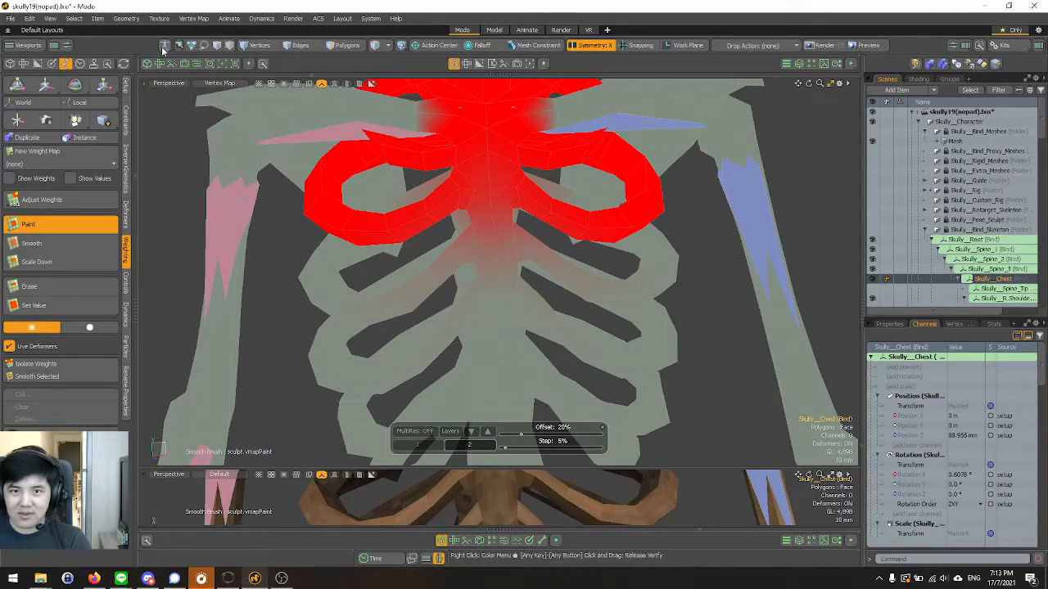
# Enter setup mode and reselect the Skully__Chest bone to display its weights on the rib cage.
pyautogui.press('q')
pyautogui.moveTo(475, 210)
pyautogui.keyDown('alt'); pyautogui.mouseDown()
pyautogui.moveTo(472, 281)
pyautogui.moveTo(436, 246)
pyautogui.moveTo(368, 238)
pyautogui.moveTo(443, 250)
pyautogui.moveTo(443, 232)
pyautogui.moveTo(459, 235)
pyautogui.mouseUp(); pyautogui.keyUp('alt')
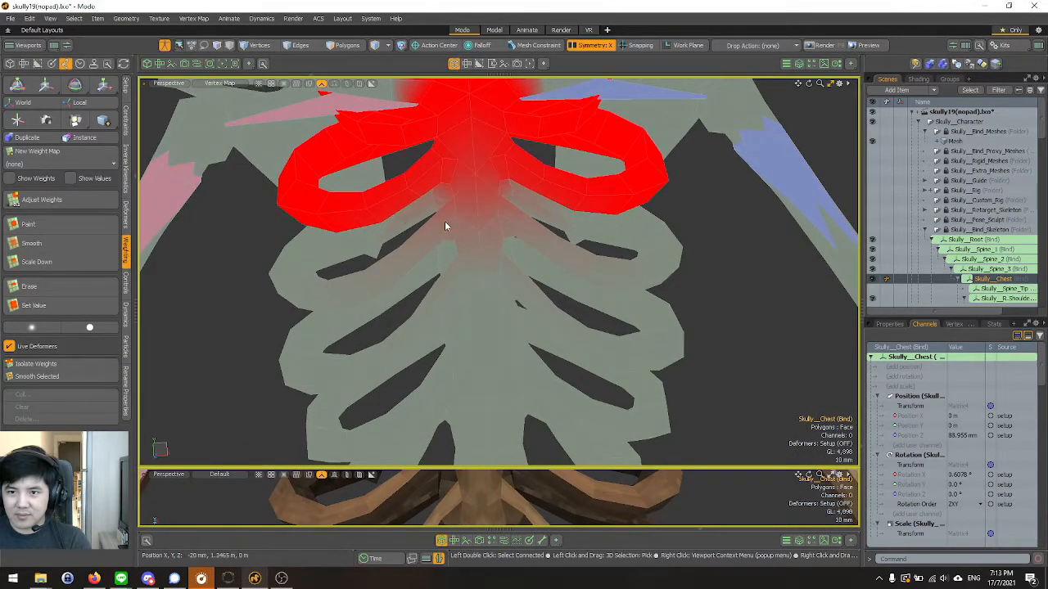
pyautogui.click(443, 225)
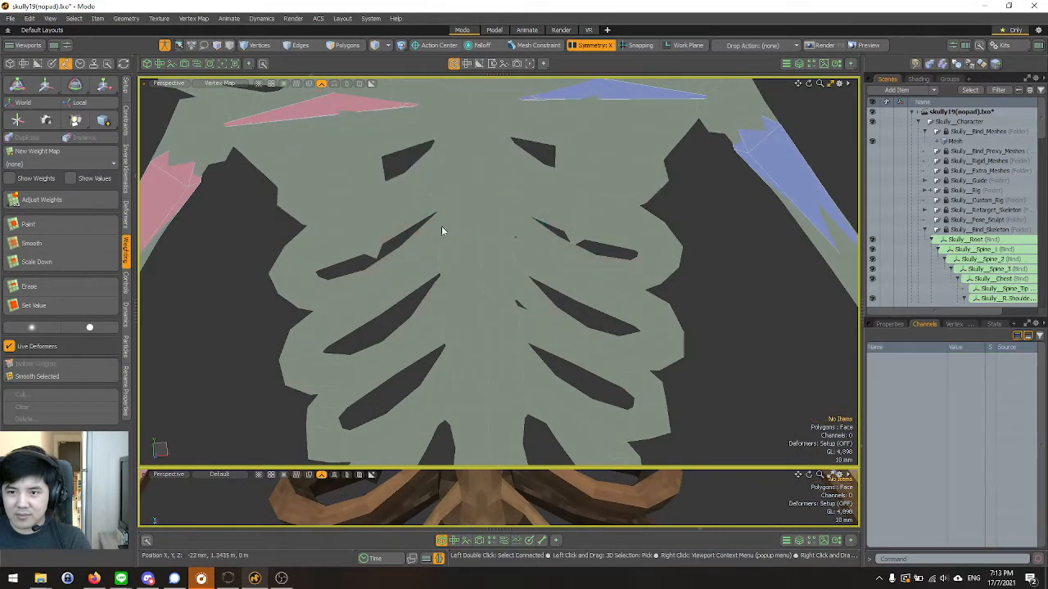
pyautogui.click(981, 277)
pyautogui.click(984, 261)
pyautogui.click(989, 279)
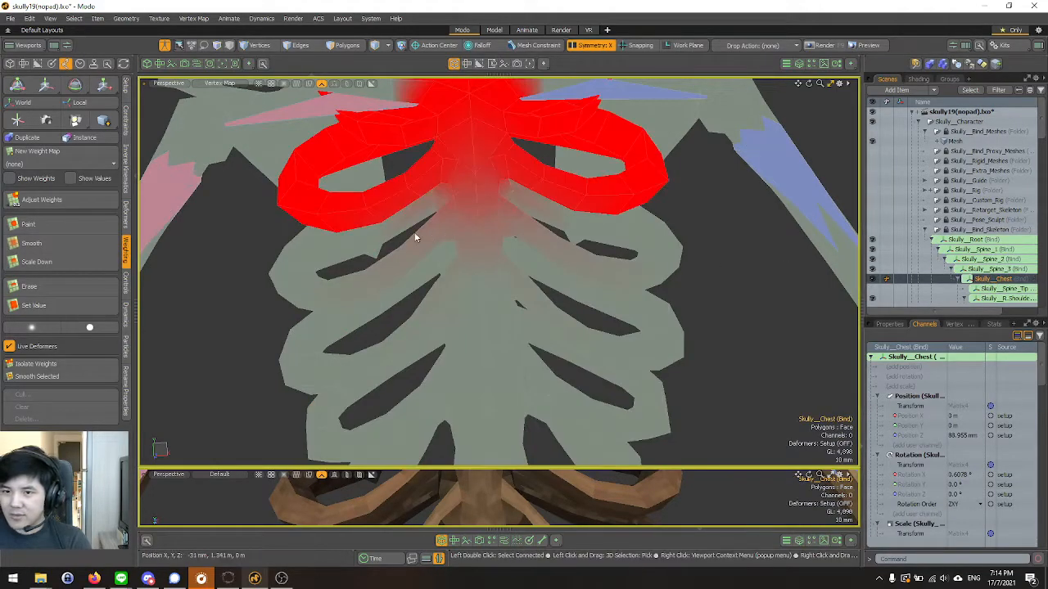
pyautogui.click(439, 227)
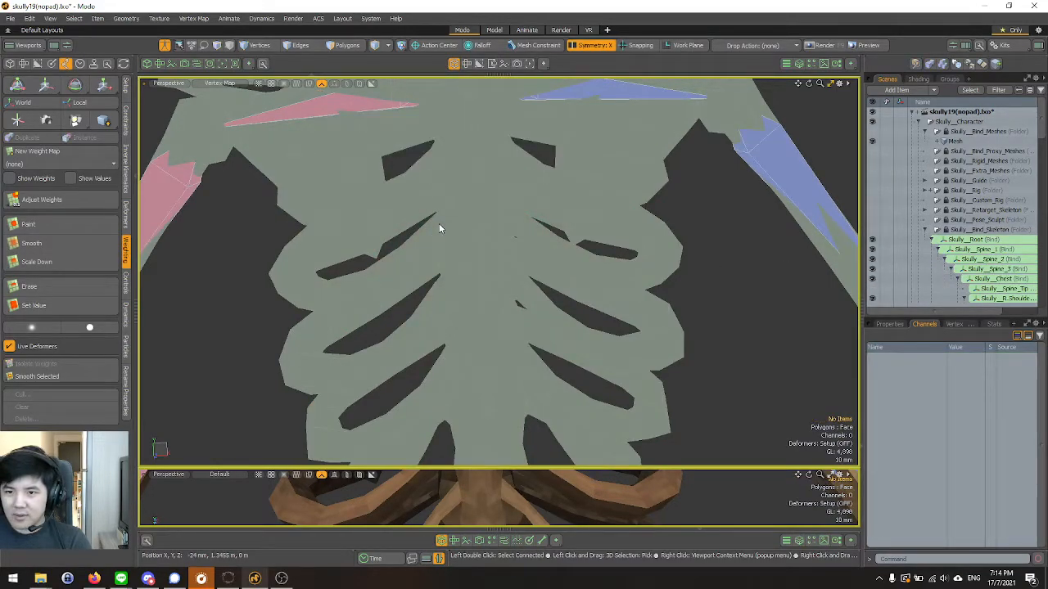
pyautogui.click(1007, 279)
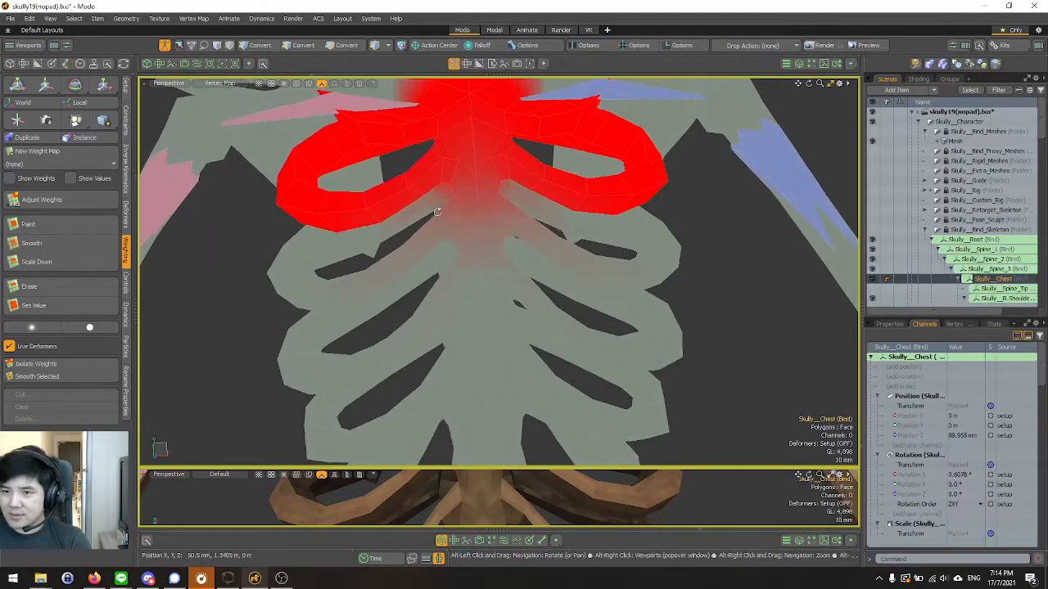
# Paint Skully__Chest weight outward along the rib pair just below the fully weighted upper ribs.
pyautogui.click(48, 231)
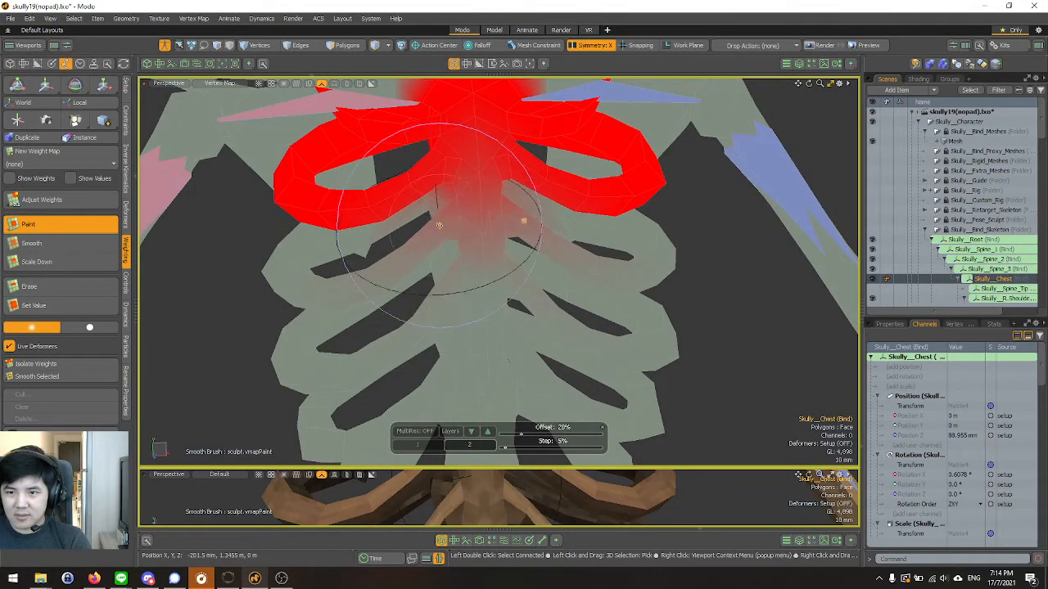
pyautogui.moveTo(361, 272); pyautogui.dragTo(328, 276)
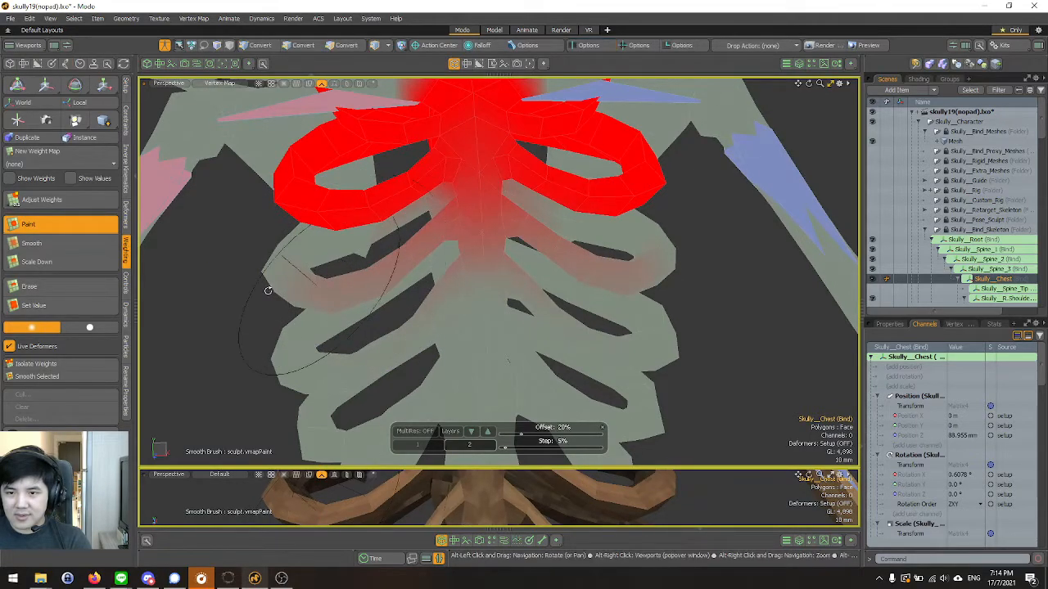
pyautogui.keyDown('alt'); pyautogui.moveTo(268, 288); pyautogui.dragTo(325, 260); pyautogui.keyUp('alt')
pyautogui.keyDown('alt'); pyautogui.moveTo(428, 251); pyautogui.dragTo(402, 272); pyautogui.keyUp('alt')
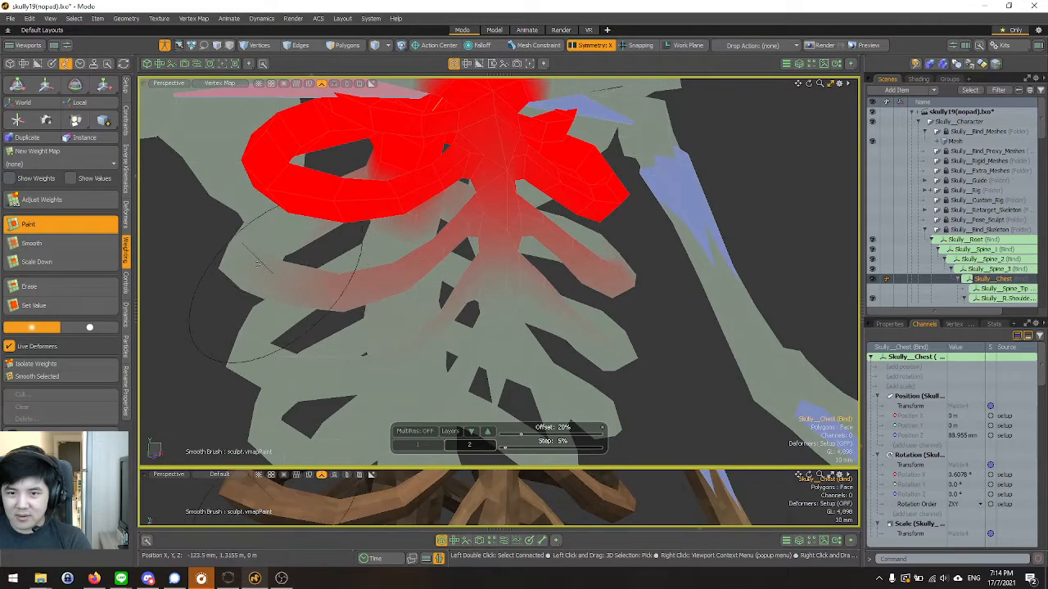
pyautogui.keyDown('alt'); pyautogui.moveTo(227, 237); pyautogui.dragTo(416, 273); pyautogui.keyUp('alt')
# Paint Skully__Chest weight up around the base of the neck, blending it into the lowest neck vertebra.
pyautogui.keyDown('alt'); pyautogui.moveTo(416, 274); pyautogui.dragTo(463, 290, button='right'); pyautogui.keyUp('alt')
pyautogui.moveTo(468, 291)
pyautogui.keyDown('alt'); pyautogui.mouseDown()
pyautogui.moveTo(449, 246)
pyautogui.moveTo(458, 266)
pyautogui.mouseUp(); pyautogui.keyUp('alt')
pyautogui.keyDown('alt'); pyautogui.moveTo(458, 266); pyautogui.dragTo(496, 263, button='right'); pyautogui.keyUp('alt')
pyautogui.keyDown('alt'); pyautogui.moveTo(496, 263); pyautogui.dragTo(481, 268); pyautogui.keyUp('alt')
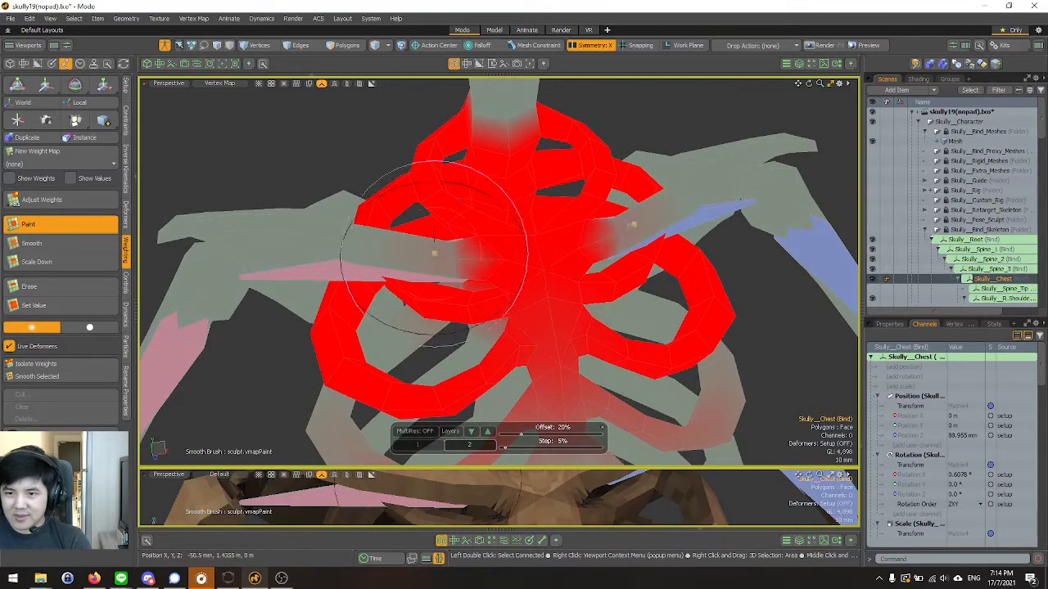
pyautogui.keyDown('alt'); pyautogui.moveTo(459, 250); pyautogui.dragTo(456, 339); pyautogui.keyUp('alt')
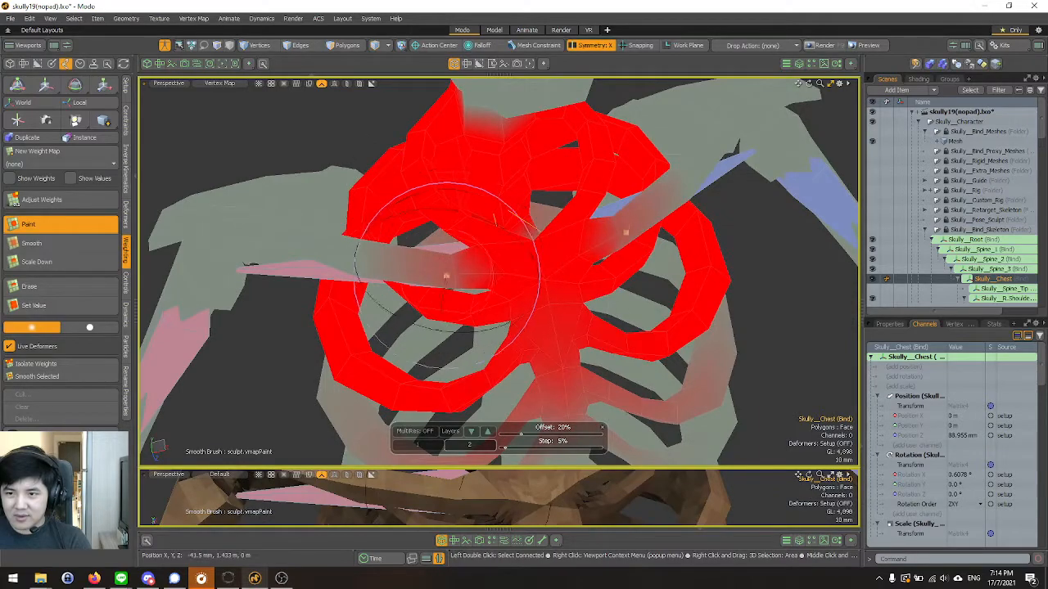
pyautogui.moveTo(450, 269)
pyautogui.keyDown('alt'); pyautogui.mouseDown()
pyautogui.moveTo(468, 261)
pyautogui.moveTo(716, 374)
pyautogui.moveTo(479, 430)
pyautogui.moveTo(497, 307)
pyautogui.moveTo(579, 306)
pyautogui.moveTo(508, 360)
pyautogui.moveTo(409, 343)
pyautogui.moveTo(302, 275)
pyautogui.moveTo(444, 145)
pyautogui.moveTo(436, 366)
pyautogui.moveTo(467, 304)
pyautogui.mouseUp(); pyautogui.keyUp('alt')
pyautogui.scroll(-4, 497, 307)
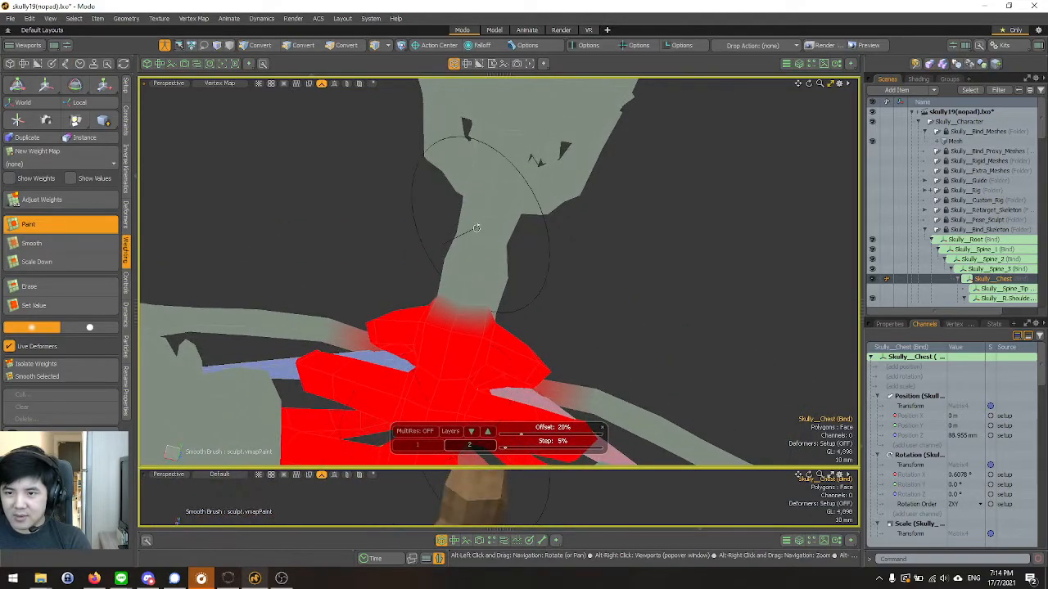
pyautogui.keyDown('alt'); pyautogui.moveTo(475, 228); pyautogui.dragTo(492, 237); pyautogui.keyUp('alt')
pyautogui.scroll(-1, 1012, 267)
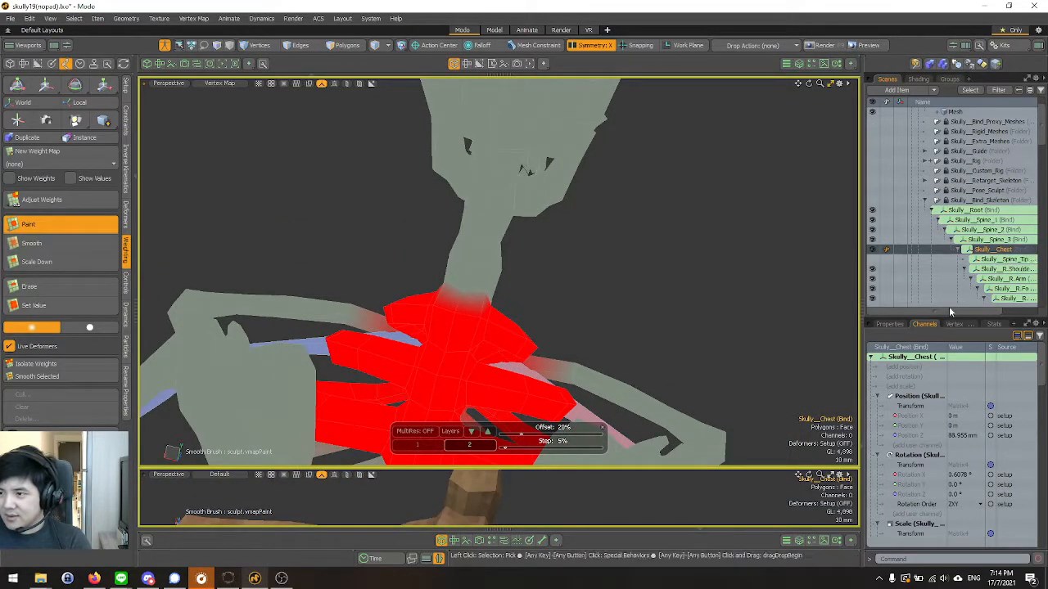
pyautogui.keyDown('alt'); pyautogui.moveTo(480, 288); pyautogui.dragTo(464, 266); pyautogui.keyUp('alt')
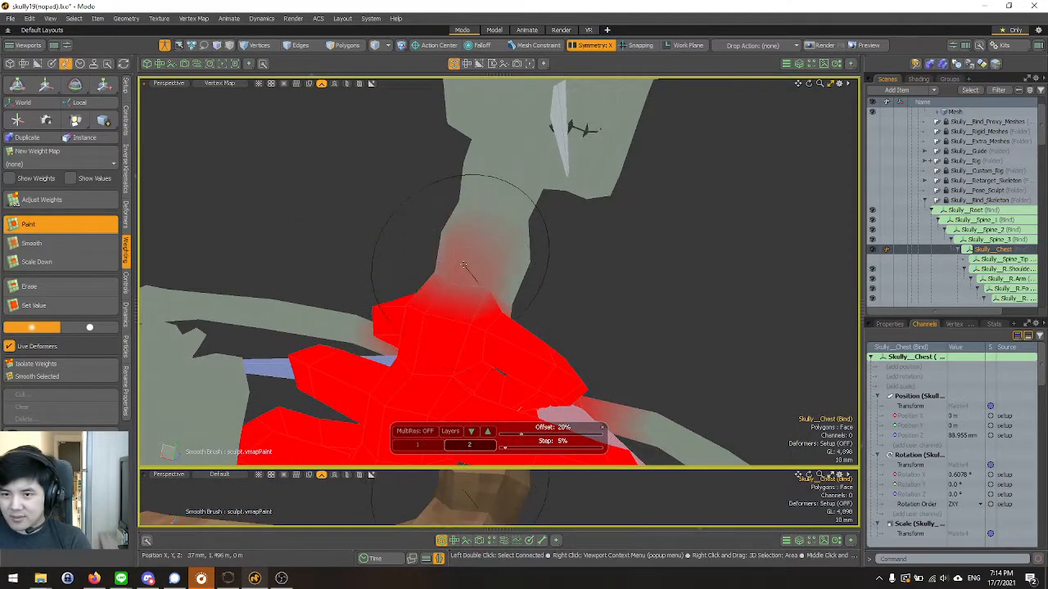
pyautogui.moveTo(529, 302)
pyautogui.keyDown('alt'); pyautogui.mouseDown()
pyautogui.moveTo(379, 265)
pyautogui.moveTo(200, 281)
pyautogui.moveTo(357, 276)
pyautogui.mouseUp(); pyautogui.keyUp('alt')
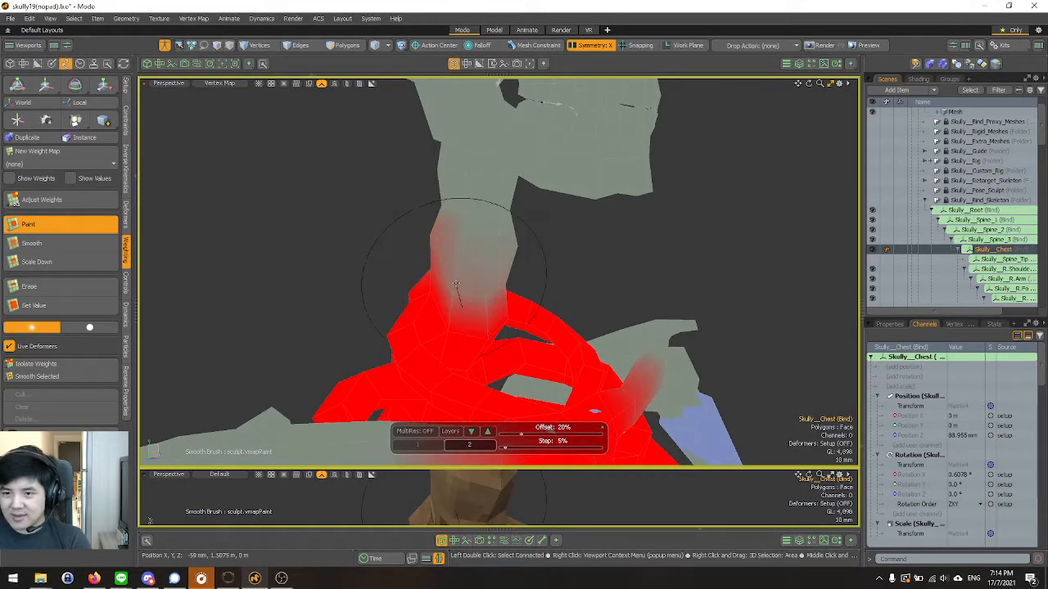
pyautogui.keyDown('alt'); pyautogui.moveTo(451, 322); pyautogui.dragTo(467, 363); pyautogui.keyUp('alt')
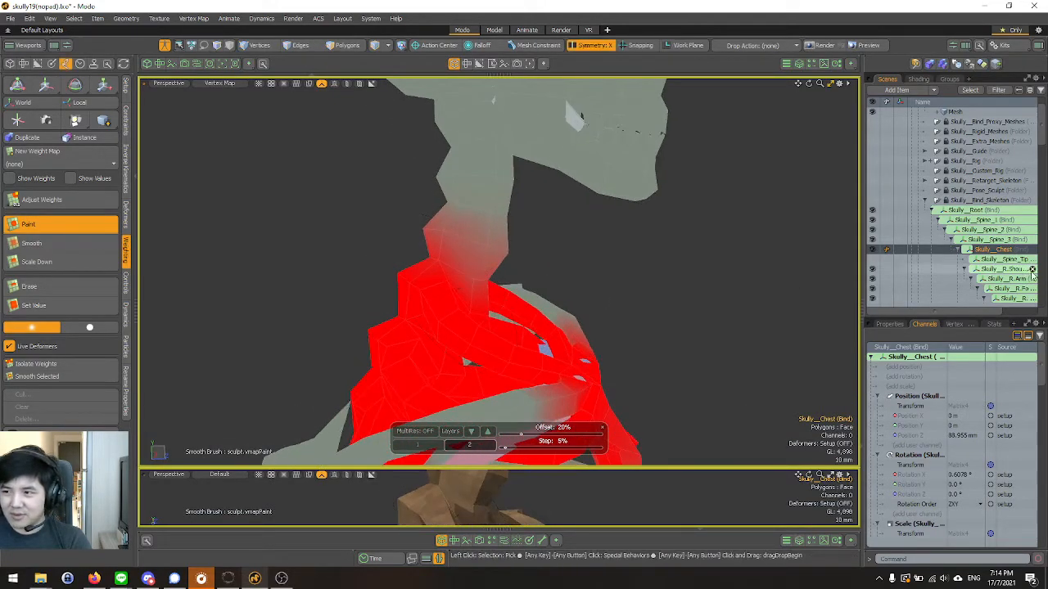
# Widen the item list and collapse the right and left shoulder hierarchies under Skully__Chest.
pyautogui.click(995, 260)
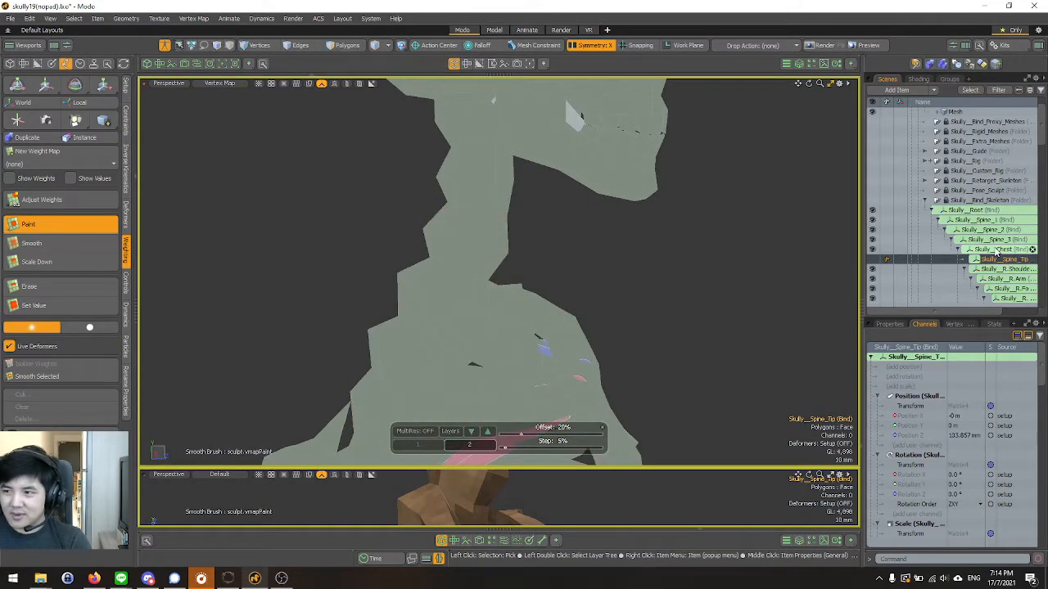
pyautogui.click(1000, 250)
pyautogui.scroll(-1, 997, 250)
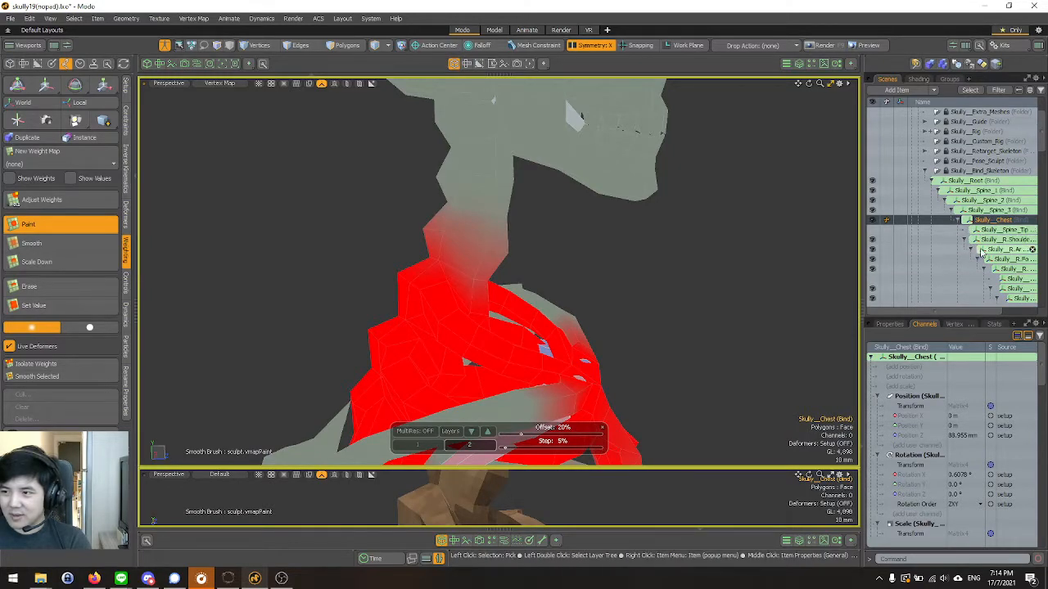
pyautogui.scroll(-2, 993, 248)
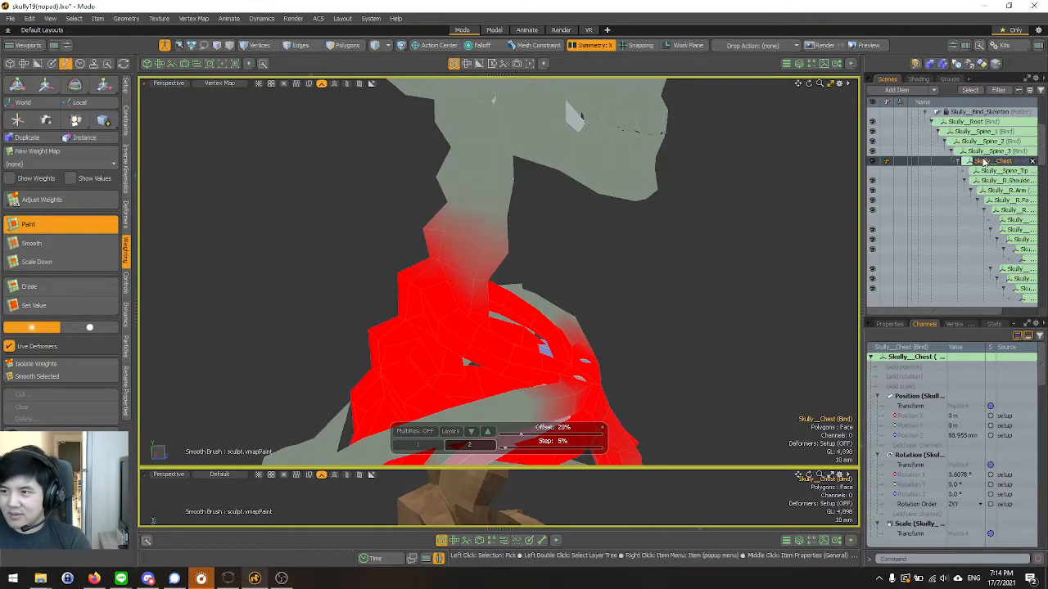
pyautogui.moveTo(864, 131); pyautogui.dragTo(770, 141)
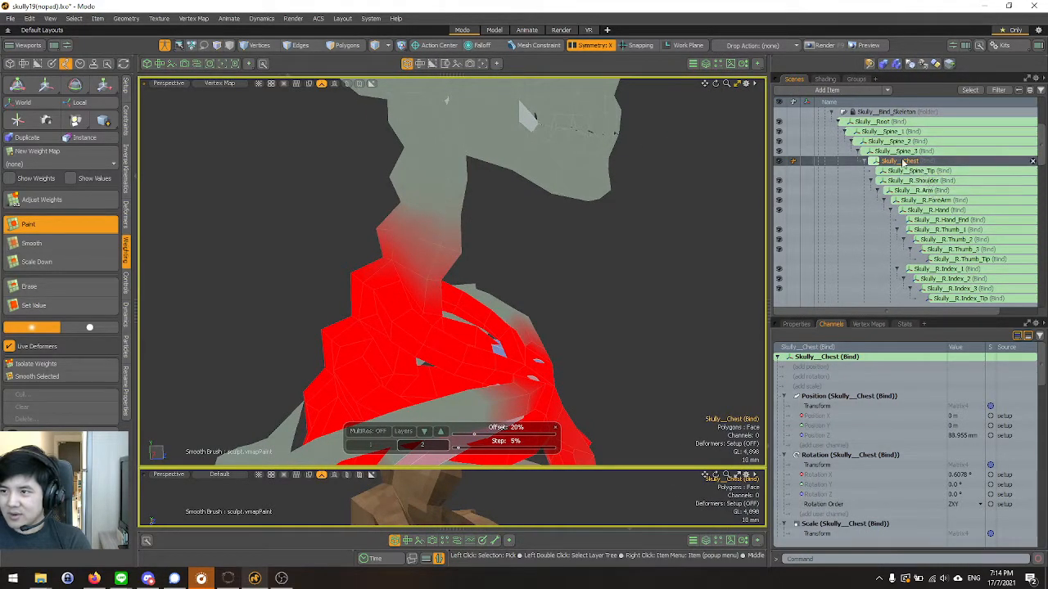
pyautogui.scroll(-4, 874, 161)
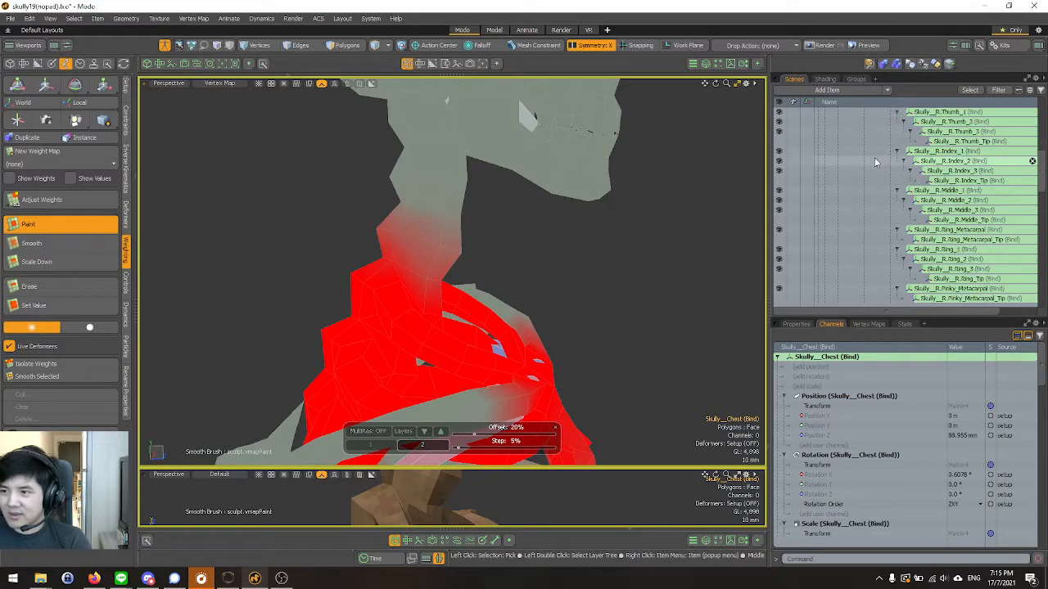
pyautogui.scroll(5, 875, 164)
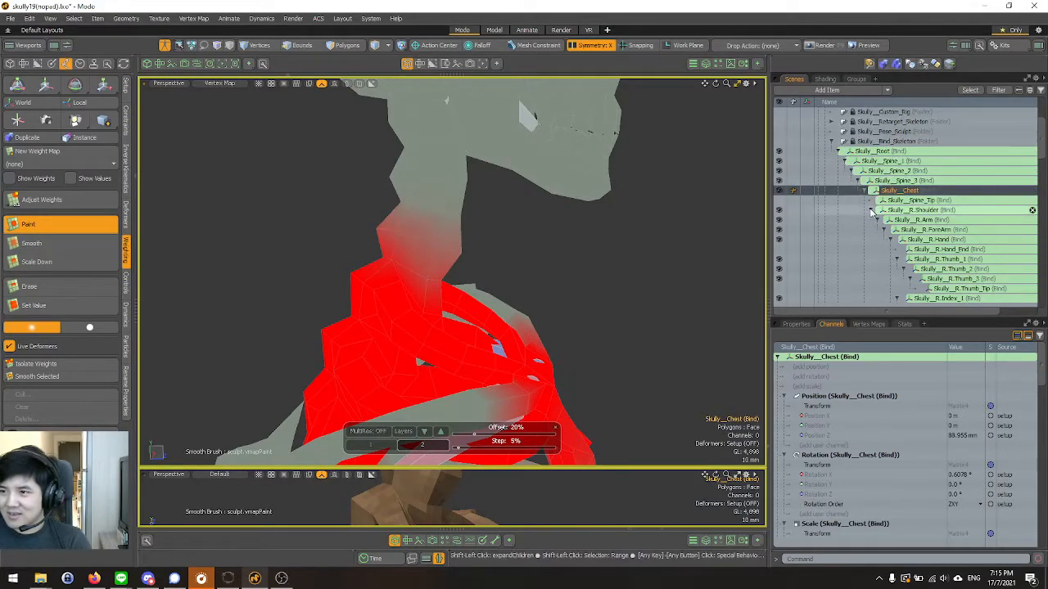
pyautogui.click(872, 211)
pyautogui.click(870, 220)
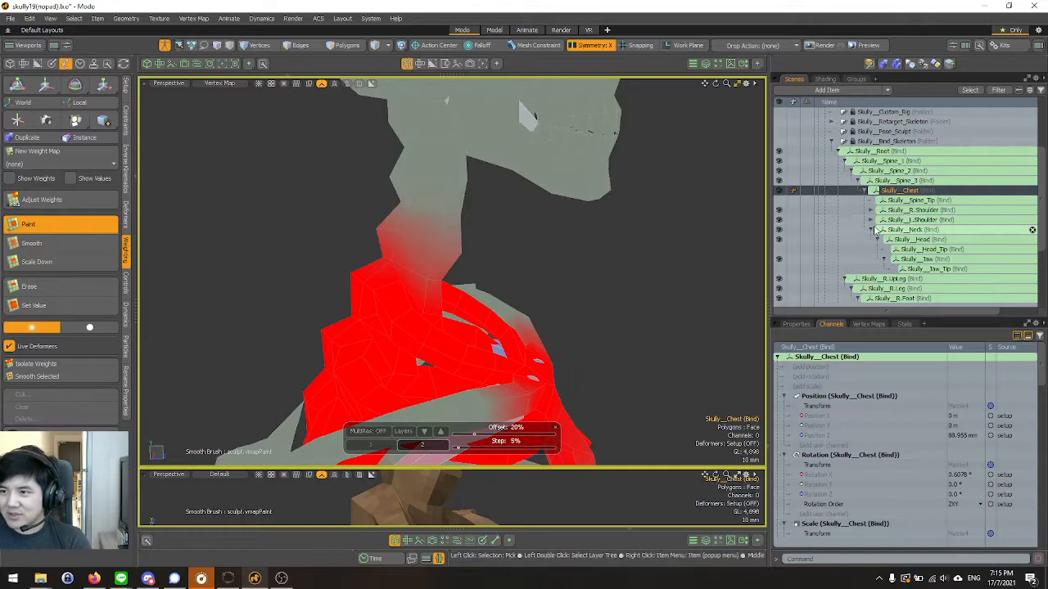
# Select Skully__Neck and examine its weight falloff at the base of the neck.
pyautogui.click(901, 234)
pyautogui.moveTo(573, 227)
pyautogui.keyDown('alt'); pyautogui.mouseDown()
pyautogui.moveTo(213, 234)
pyautogui.moveTo(456, 252)
pyautogui.moveTo(570, 229)
pyautogui.mouseUp(); pyautogui.keyUp('alt')
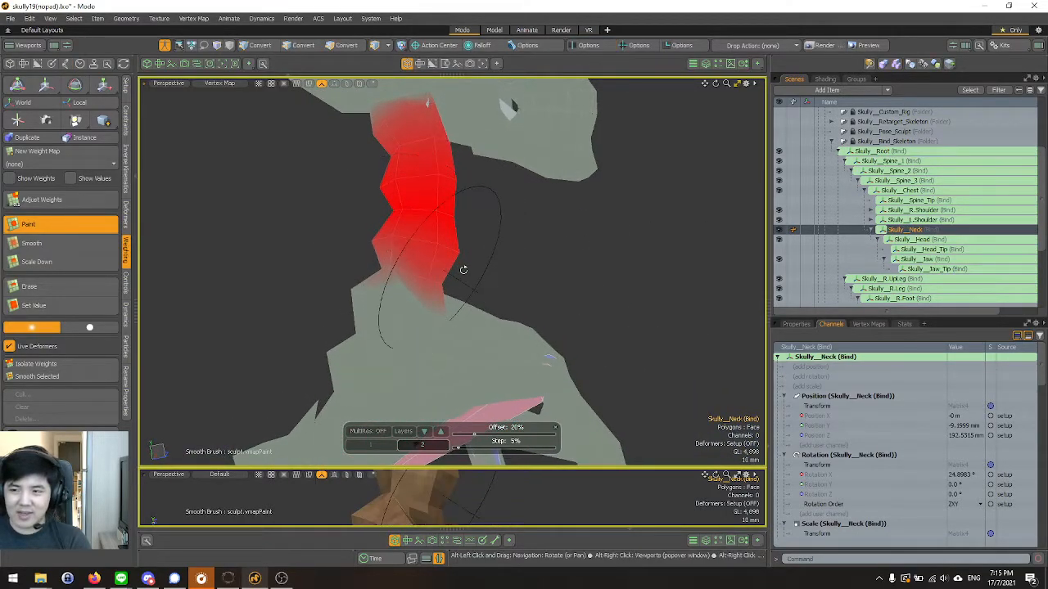
pyautogui.keyDown('alt'); pyautogui.moveTo(426, 180); pyautogui.dragTo(526, 195); pyautogui.keyUp('alt')
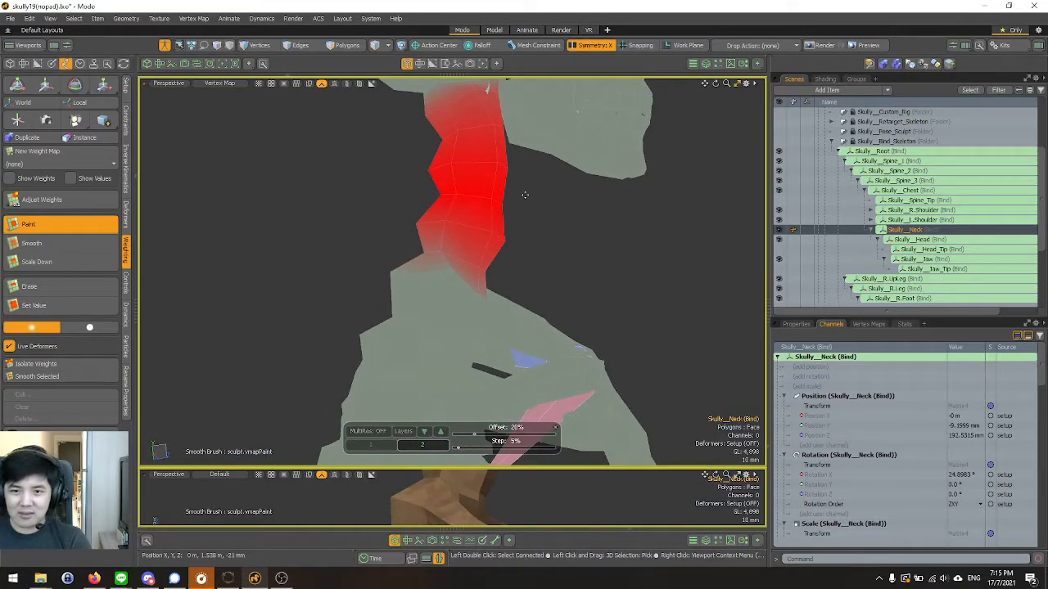
pyautogui.keyDown('alt'); pyautogui.moveTo(532, 213); pyautogui.dragTo(452, 224); pyautogui.keyUp('alt')
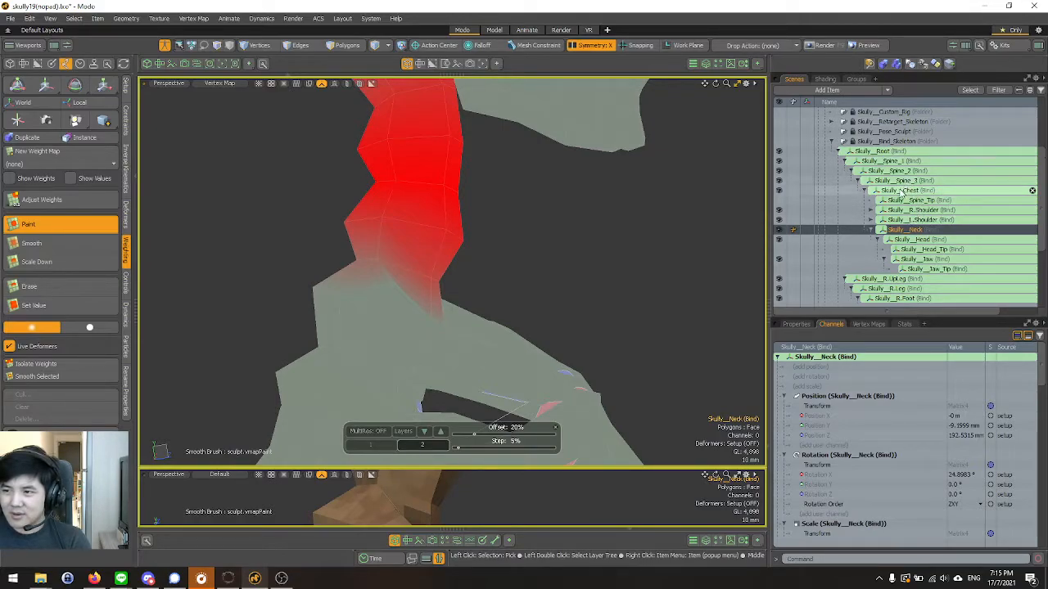
# Reselect Skully__Chest and scale down its weight around the base of the neck.
pyautogui.click(900, 191)
pyautogui.keyDown('alt'); pyautogui.moveTo(565, 239); pyautogui.dragTo(506, 298); pyautogui.keyUp('alt')
pyautogui.click(37, 268)
pyautogui.moveTo(315, 254)
pyautogui.keyDown('alt'); pyautogui.mouseDown()
pyautogui.moveTo(403, 245)
pyautogui.moveTo(431, 303)
pyautogui.mouseUp(); pyautogui.keyUp('alt')
pyautogui.moveTo(388, 275)
pyautogui.keyDown('alt'); pyautogui.mouseDown()
pyautogui.moveTo(447, 283)
pyautogui.moveTo(265, 306)
pyautogui.moveTo(203, 275)
pyautogui.moveTo(480, 297)
pyautogui.moveTo(580, 246)
pyautogui.moveTo(459, 264)
pyautogui.moveTo(333, 179)
pyautogui.moveTo(266, 197)
pyautogui.moveTo(476, 344)
pyautogui.moveTo(430, 149)
pyautogui.moveTo(427, 170)
pyautogui.moveTo(519, 252)
pyautogui.moveTo(446, 388)
pyautogui.moveTo(304, 180)
pyautogui.mouseUp(); pyautogui.keyUp('alt')
pyautogui.keyDown('alt'); pyautogui.moveTo(288, 101); pyautogui.dragTo(371, 197); pyautogui.keyUp('alt')
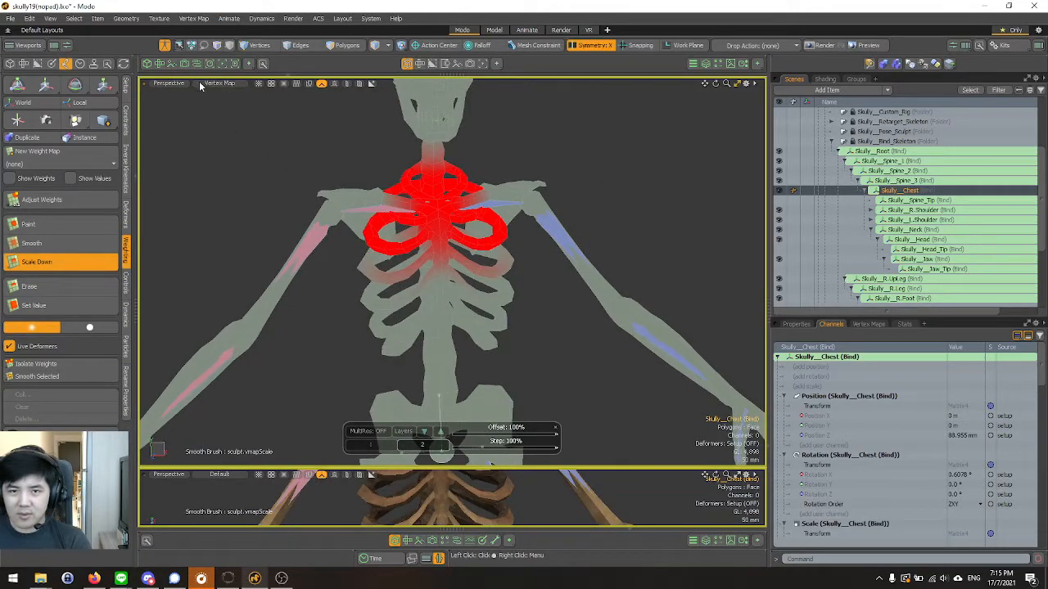
# Leave setup mode and play the walk animation in the Animate layout to examine the chest and neck deformation.
pyautogui.click(165, 46)
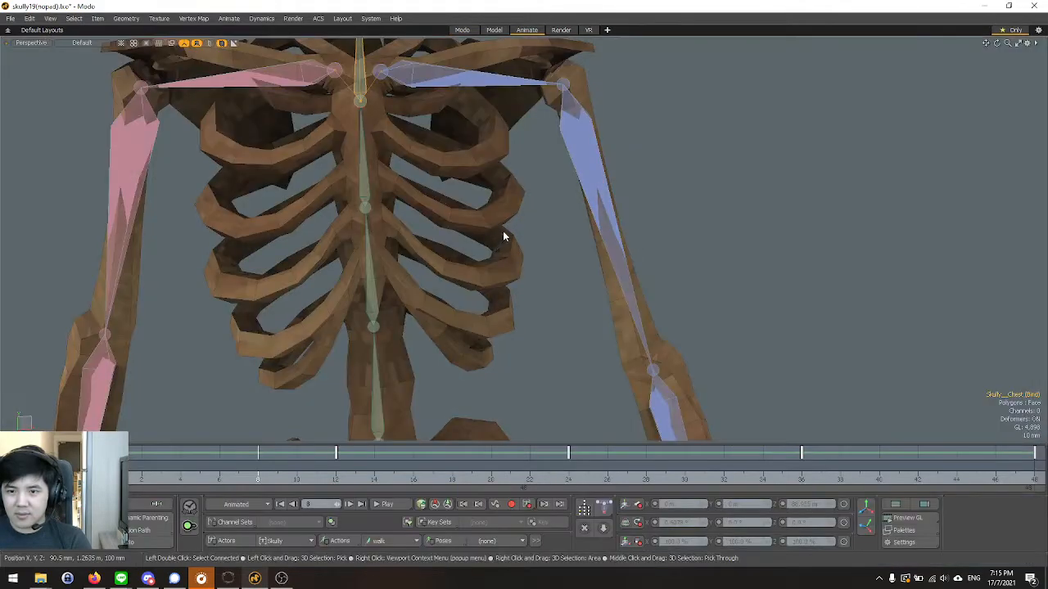
pyautogui.scroll(-4, 502, 236)
pyautogui.keyDown('alt'); pyautogui.moveTo(403, 264); pyautogui.dragTo(367, 261); pyautogui.keyUp('alt')
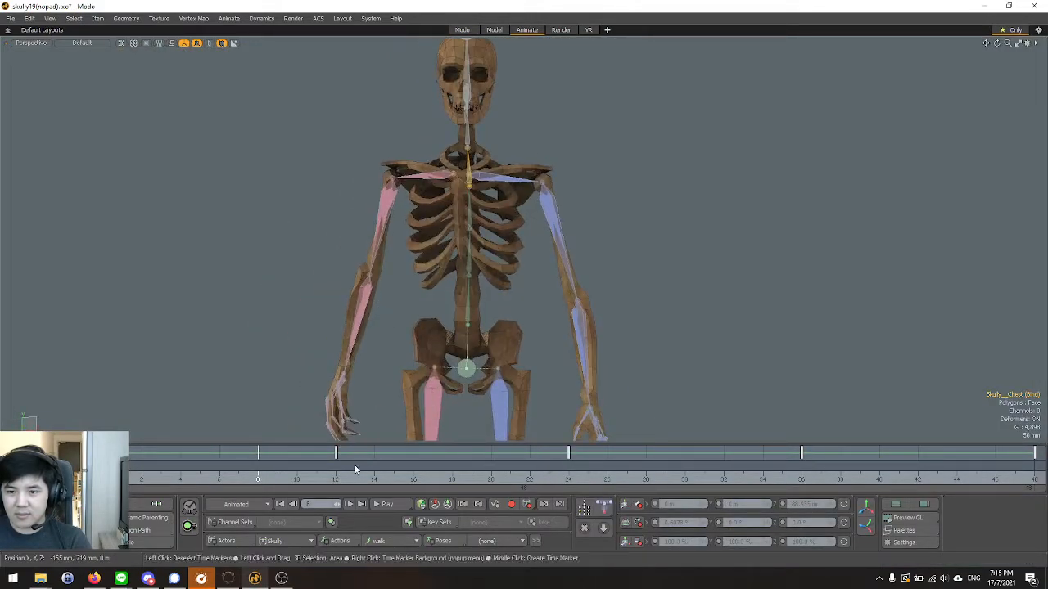
pyautogui.click(374, 505)
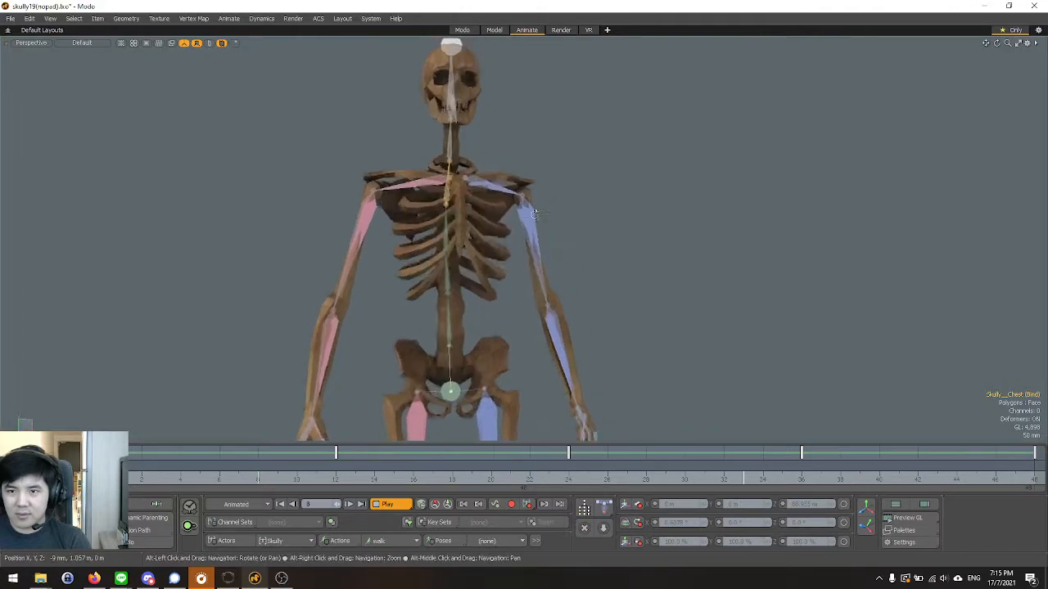
# Examine the ribcage, neck and shoulder deformation from several angles while the walk animation plays.
pyautogui.scroll(-2, 420, 238)
pyautogui.keyDown('alt'); pyautogui.moveTo(420, 240); pyautogui.dragTo(379, 289); pyautogui.keyUp('alt')
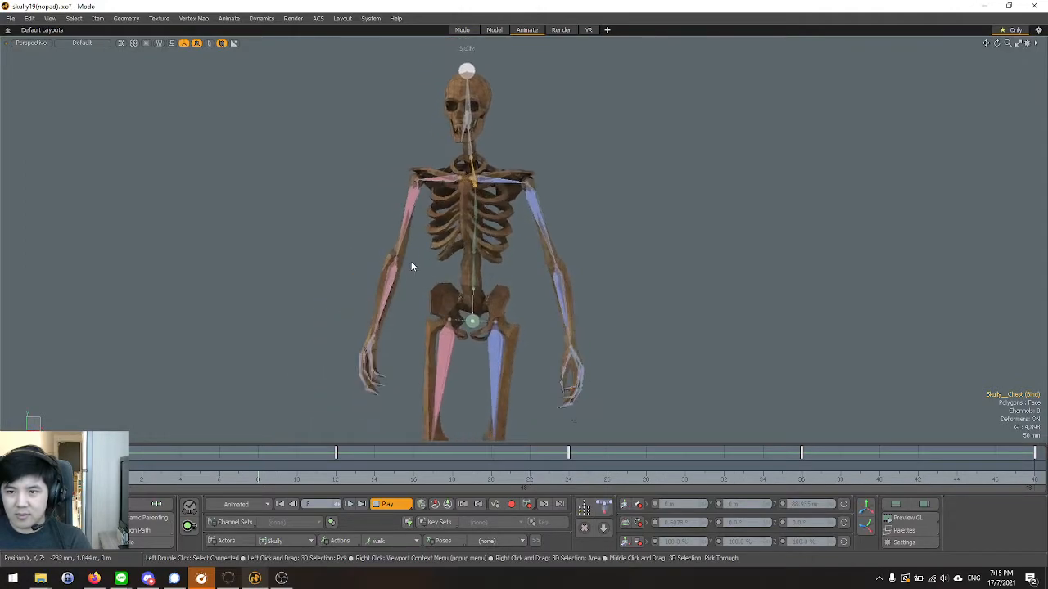
pyautogui.scroll(5, 437, 235)
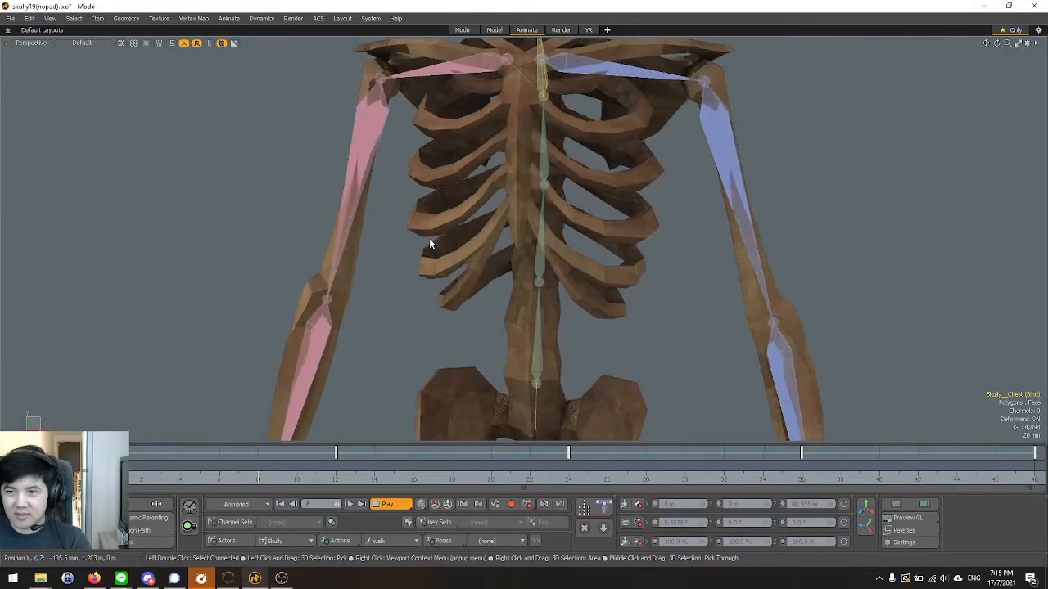
pyautogui.scroll(-5, 429, 238)
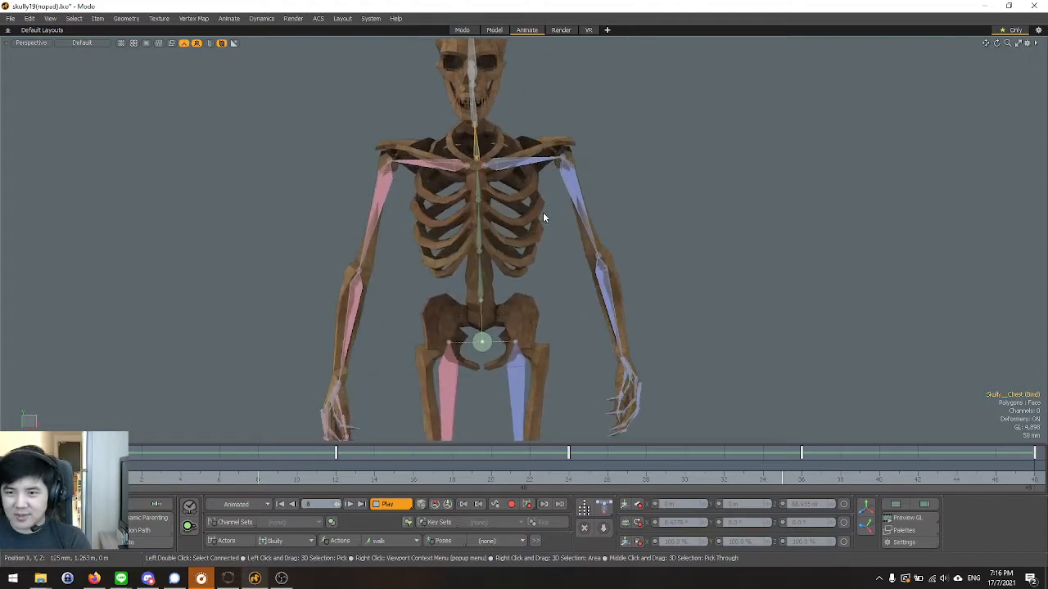
pyautogui.keyDown('alt'); pyautogui.moveTo(433, 268); pyautogui.dragTo(435, 298); pyautogui.keyUp('alt')
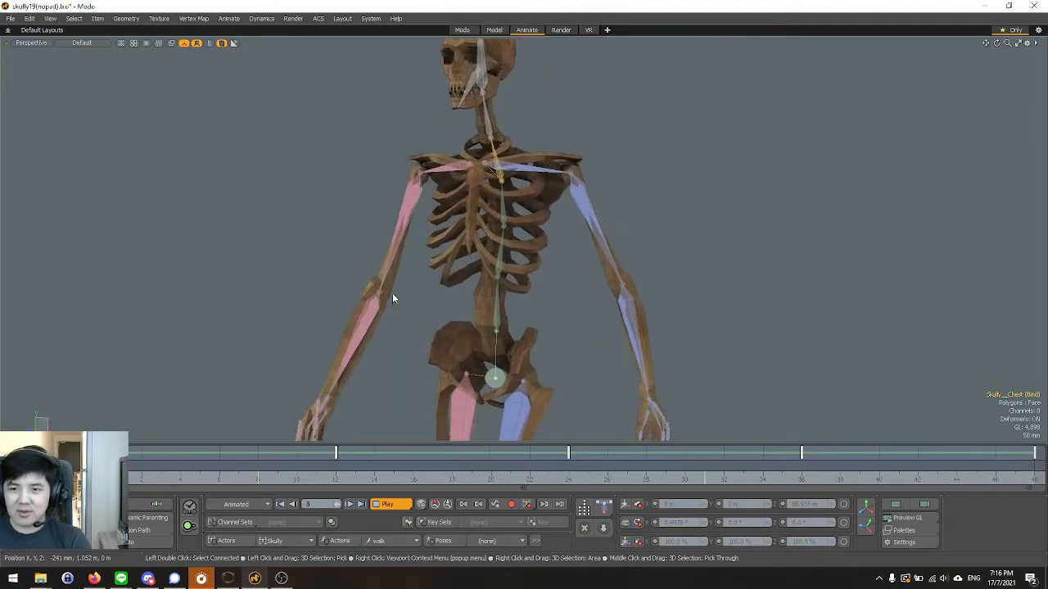
pyautogui.keyDown('alt'); pyautogui.moveTo(394, 289); pyautogui.dragTo(414, 207); pyautogui.keyUp('alt')
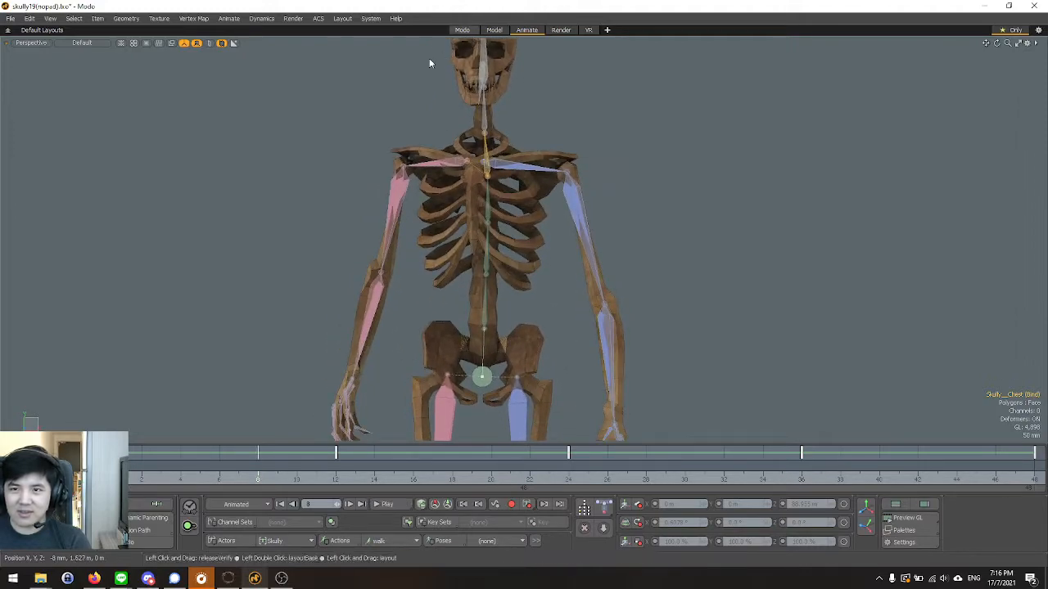
# Return to setup mode in the Modo layout and paint more Skully__Chest weight onto the lower sternum and second pair of ribs.
pyautogui.click(462, 30)
pyautogui.click(165, 49)
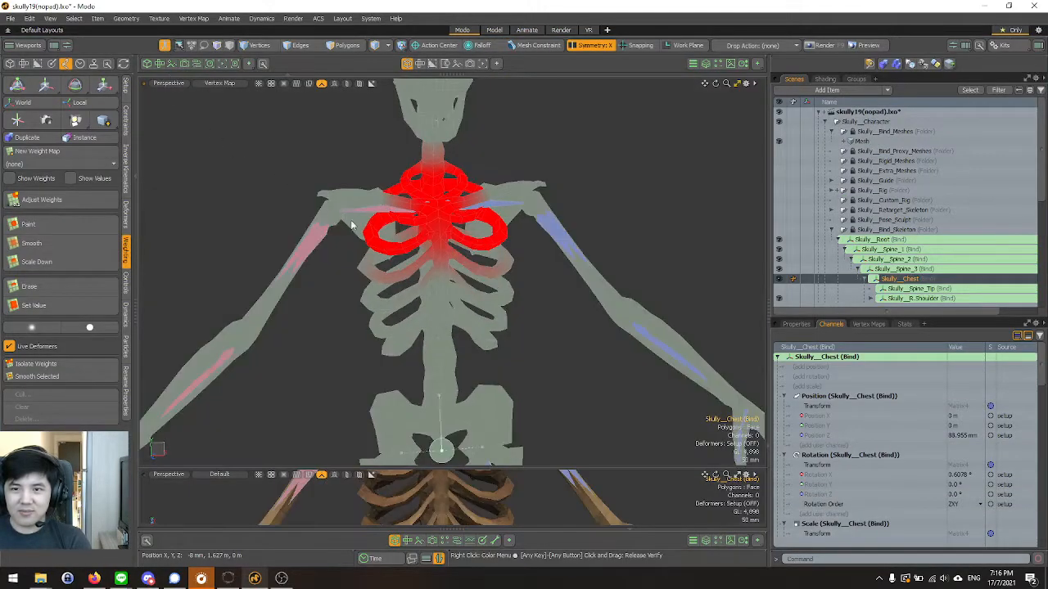
pyautogui.scroll(2, 388, 249)
pyautogui.keyDown('alt'); pyautogui.moveTo(276, 249); pyautogui.dragTo(261, 248); pyautogui.keyUp('alt')
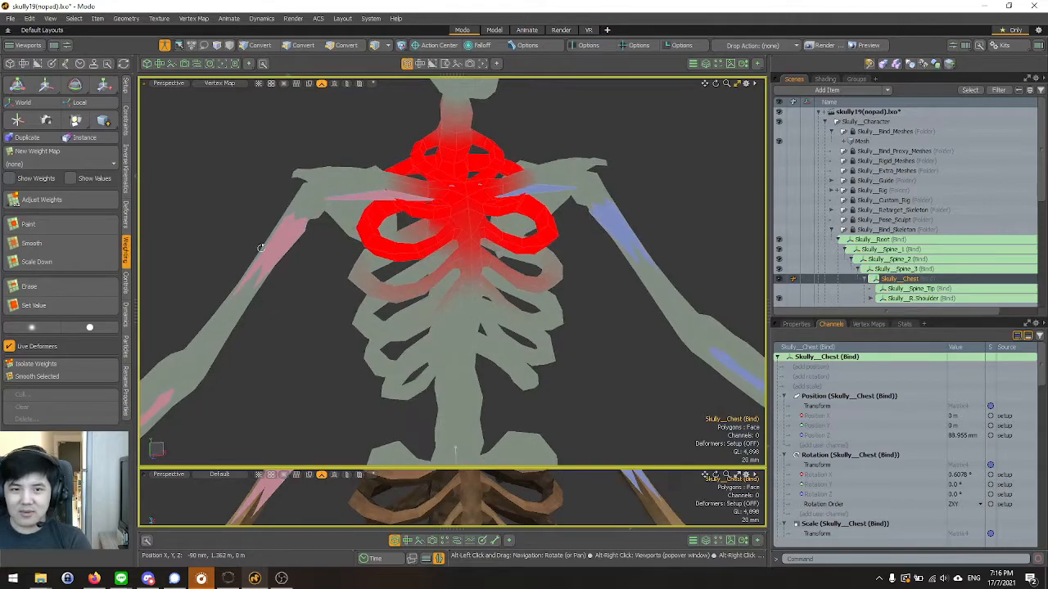
pyautogui.click(51, 231)
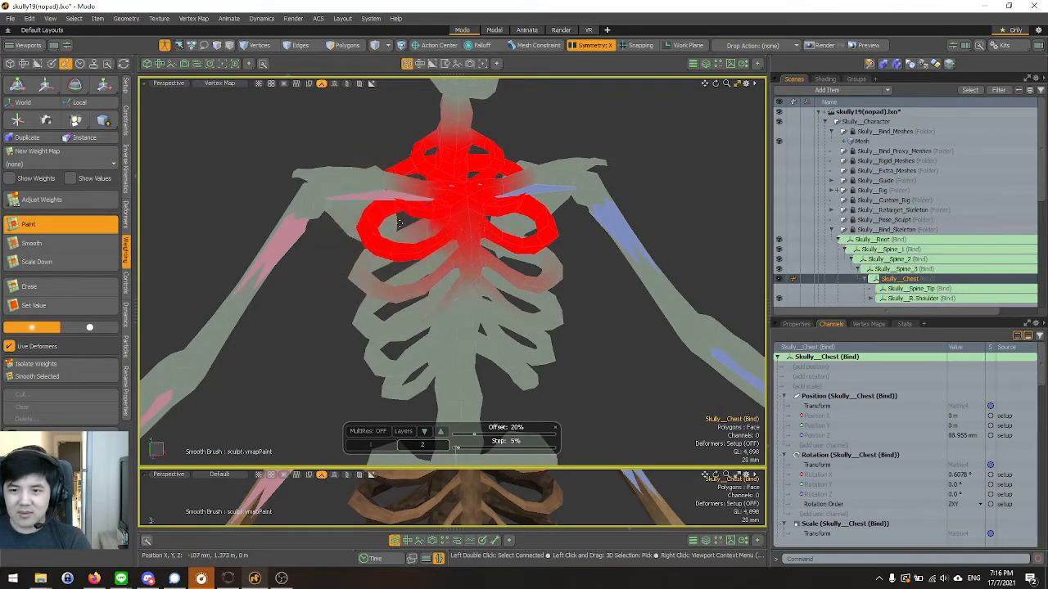
pyautogui.scroll(3, 421, 269)
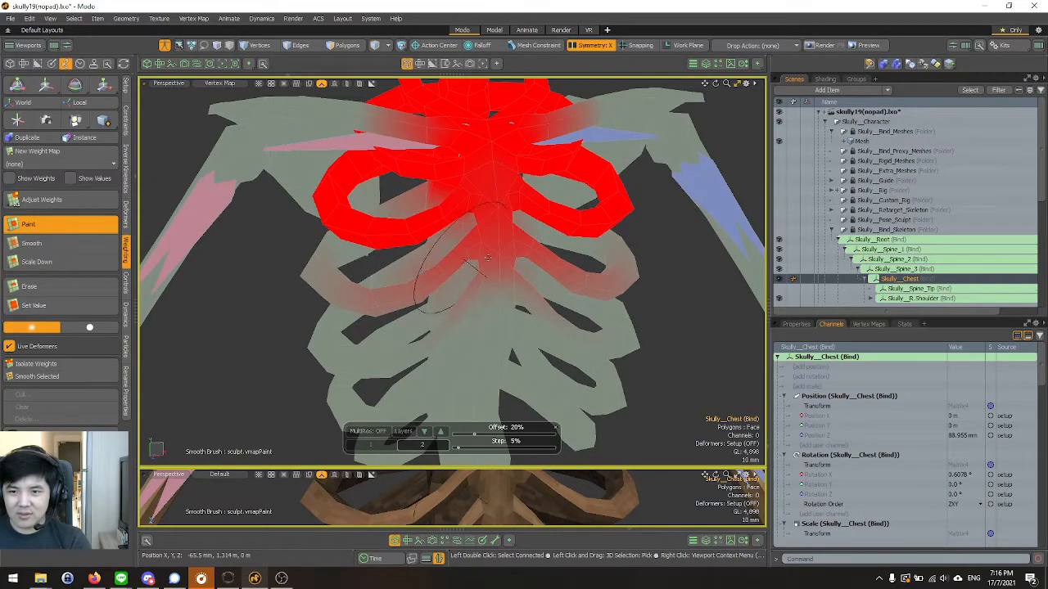
pyautogui.keyDown('alt'); pyautogui.moveTo(468, 263); pyautogui.dragTo(455, 256); pyautogui.keyUp('alt')
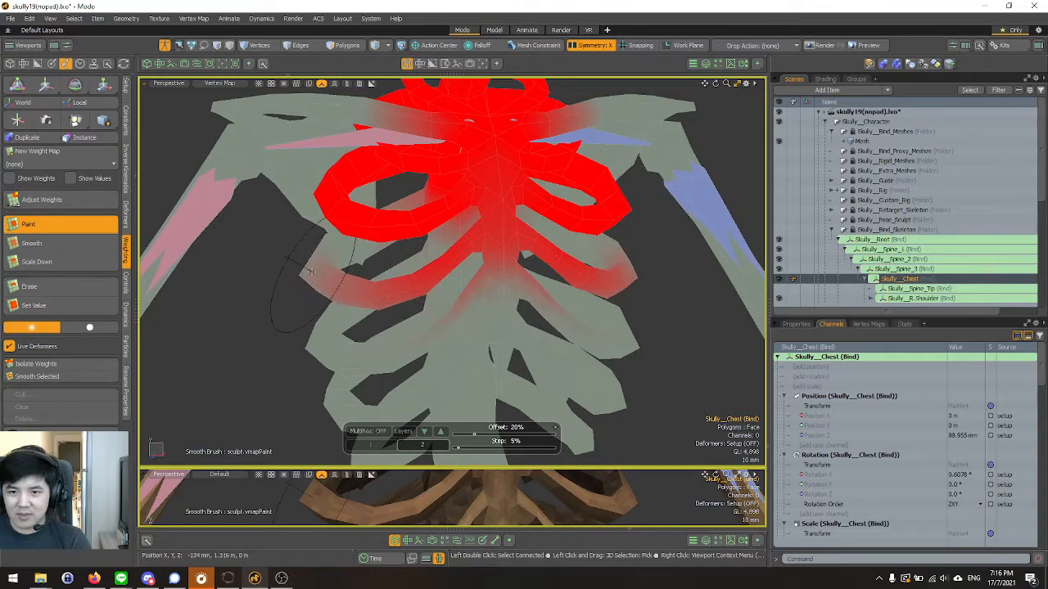
pyautogui.keyDown('alt'); pyautogui.moveTo(311, 272); pyautogui.dragTo(352, 282); pyautogui.keyUp('alt')
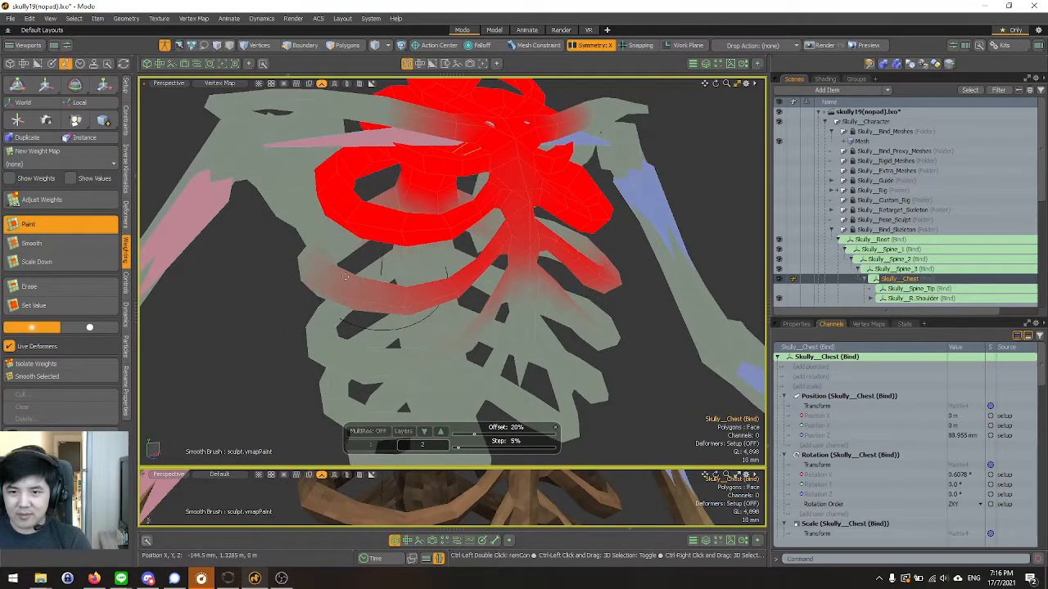
pyautogui.scroll(-5, 356, 262)
pyautogui.keyDown('alt'); pyautogui.moveTo(606, 279); pyautogui.dragTo(524, 282); pyautogui.keyUp('alt')
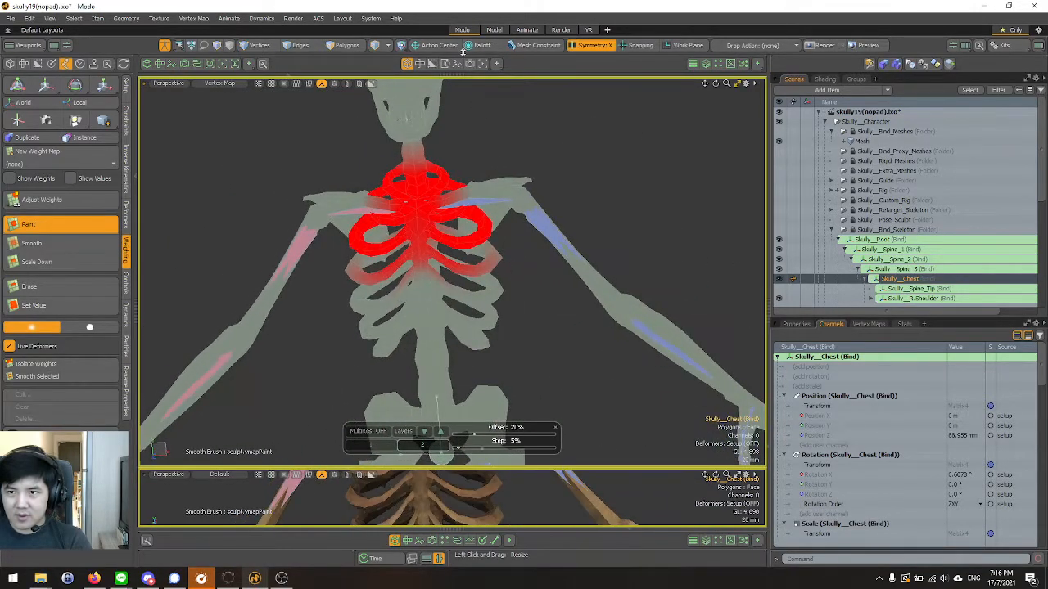
# Leave setup mode and play the walk animation in the Animate layout to examine the ribs from the front and side.
pyautogui.click(165, 46)
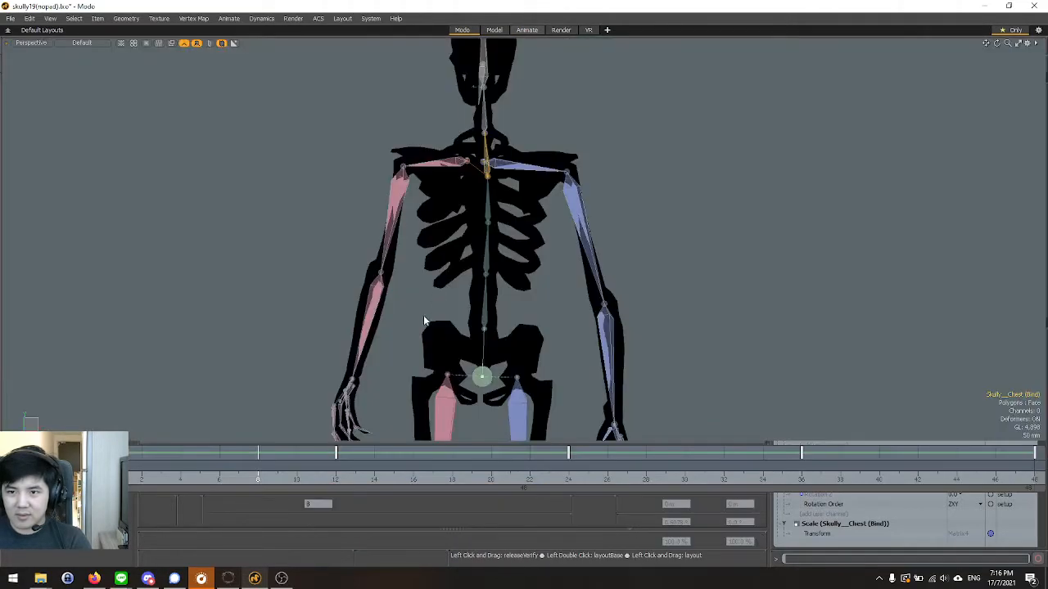
pyautogui.keyDown('alt'); pyautogui.moveTo(424, 315); pyautogui.dragTo(356, 257); pyautogui.keyUp('alt')
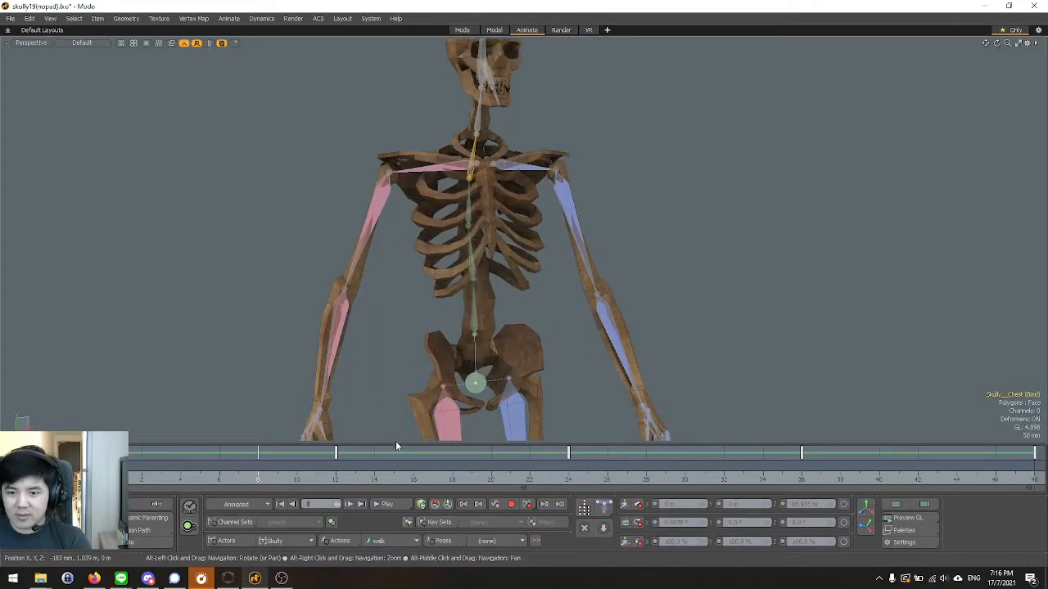
pyautogui.click(383, 503)
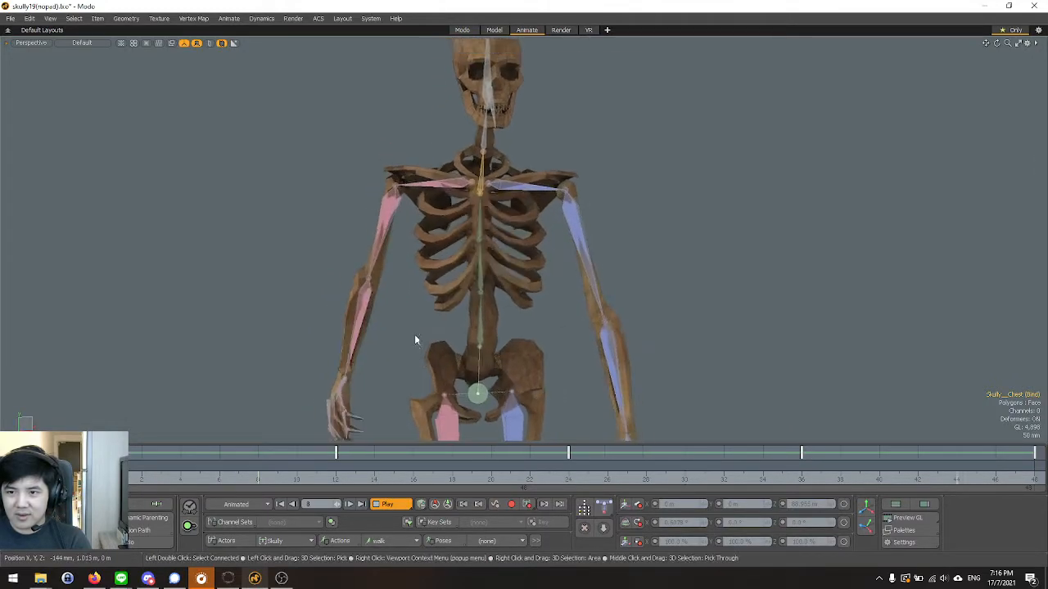
pyautogui.keyDown('alt'); pyautogui.moveTo(698, 283); pyautogui.dragTo(674, 294); pyautogui.keyUp('alt')
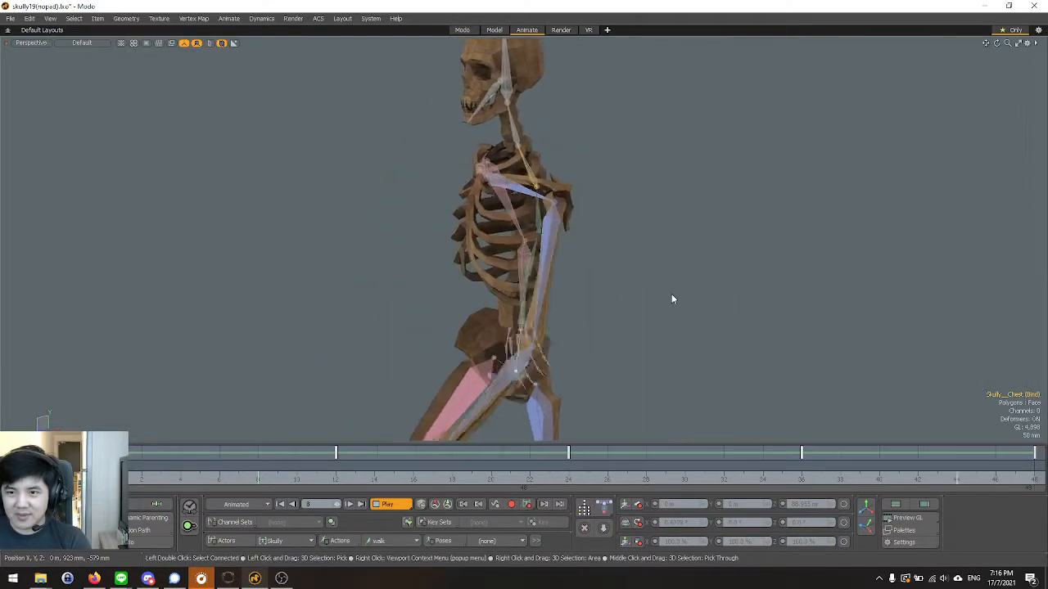
pyautogui.scroll(-5, 599, 200)
pyautogui.keyDown('alt'); pyautogui.moveTo(338, 251); pyautogui.dragTo(395, 225); pyautogui.keyUp('alt')
pyautogui.press('Escape')
# Switch the ACS context so the character displays its animation controllers instead of the bind skeleton.
pyautogui.click(318, 18)
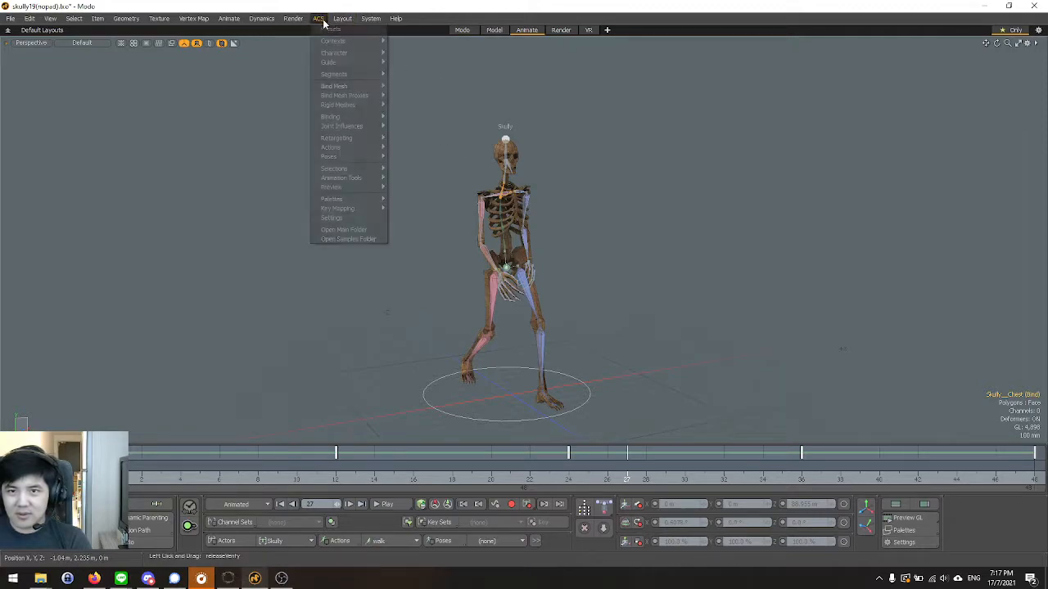
pyautogui.moveTo(340, 40)
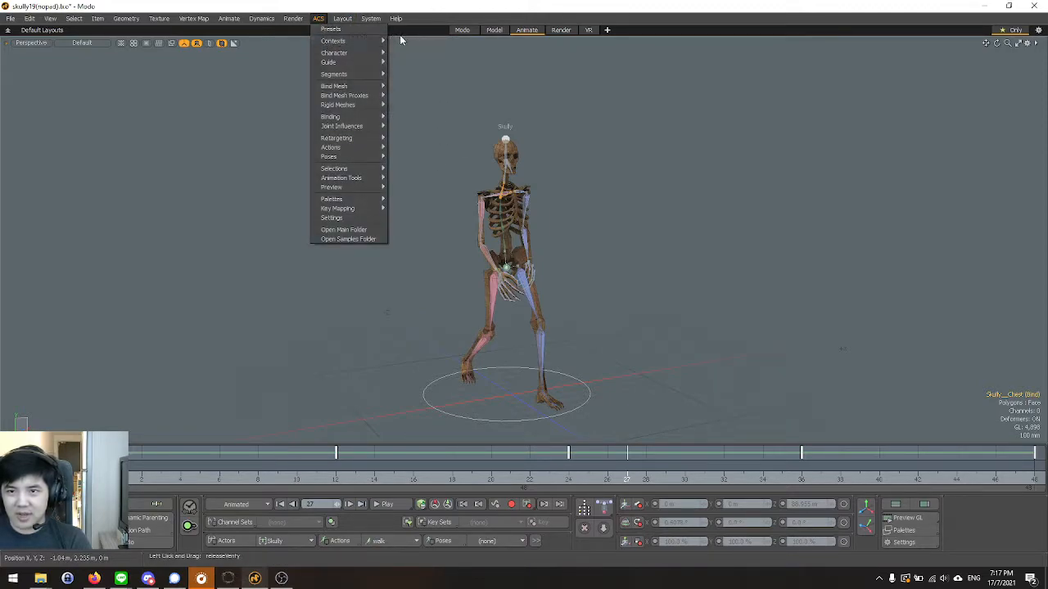
pyautogui.click(402, 42)
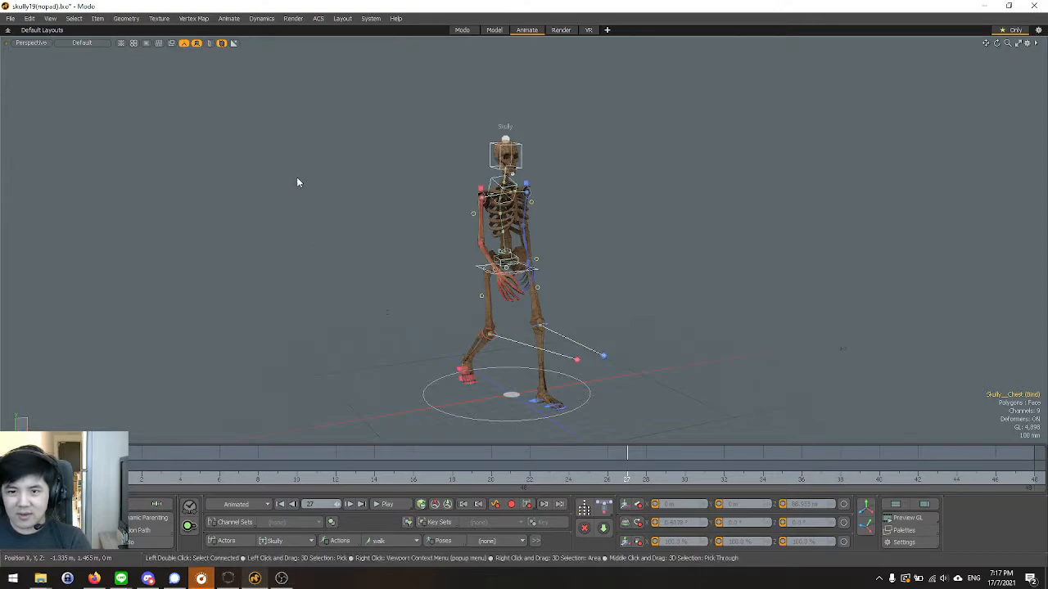
# Examine the posed skeleton and its animation controllers from several angles, both close up and at full height.
pyautogui.keyDown('alt'); pyautogui.moveTo(367, 244); pyautogui.dragTo(303, 252); pyautogui.keyUp('alt')
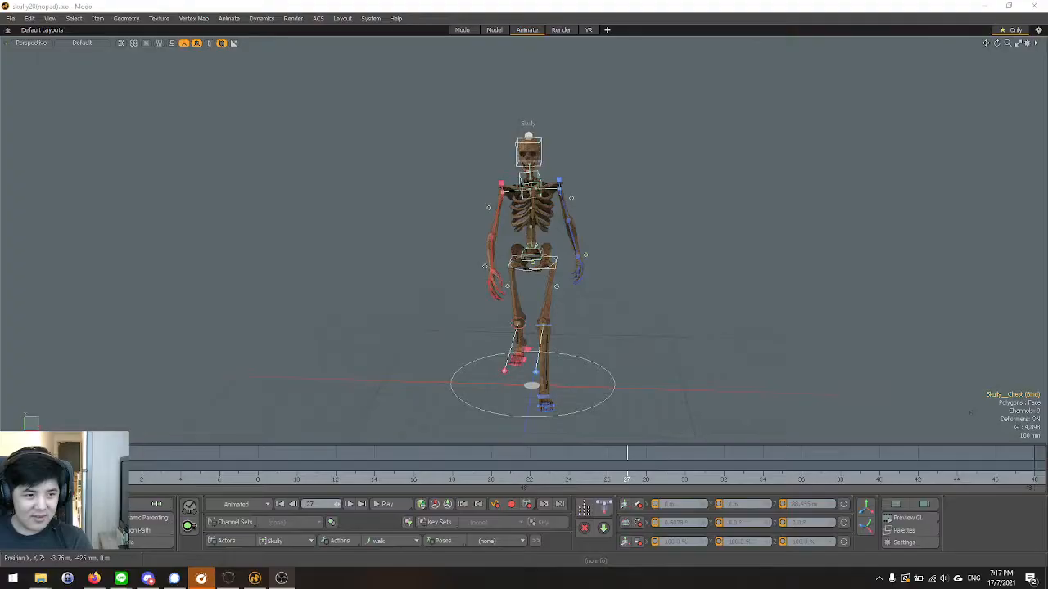
pyautogui.keyDown('alt'); pyautogui.moveTo(177, 357); pyautogui.dragTo(294, 316); pyautogui.keyUp('alt')
pyautogui.scroll(2, 393, 316)
pyautogui.scroll(2, 547, 257)
pyautogui.scroll(2, 547, 258)
pyautogui.keyDown('alt'); pyautogui.keyDown('shift'); pyautogui.moveTo(546, 258); pyautogui.dragTo(493, 315); pyautogui.keyUp('shift'); pyautogui.keyUp('alt')
pyautogui.scroll(2, 499, 278)
pyautogui.keyDown('alt'); pyautogui.moveTo(500, 270); pyautogui.dragTo(451, 233); pyautogui.keyUp('alt')
pyautogui.scroll(-2, 389, 217)
pyautogui.scroll(-3, 353, 205)
pyautogui.scroll(-1, 367, 204)
pyautogui.keyDown('alt'); pyautogui.moveTo(353, 205); pyautogui.dragTo(609, 263); pyautogui.keyUp('alt')
pyautogui.scroll(1, 608, 263)
pyautogui.scroll(2, 608, 263)
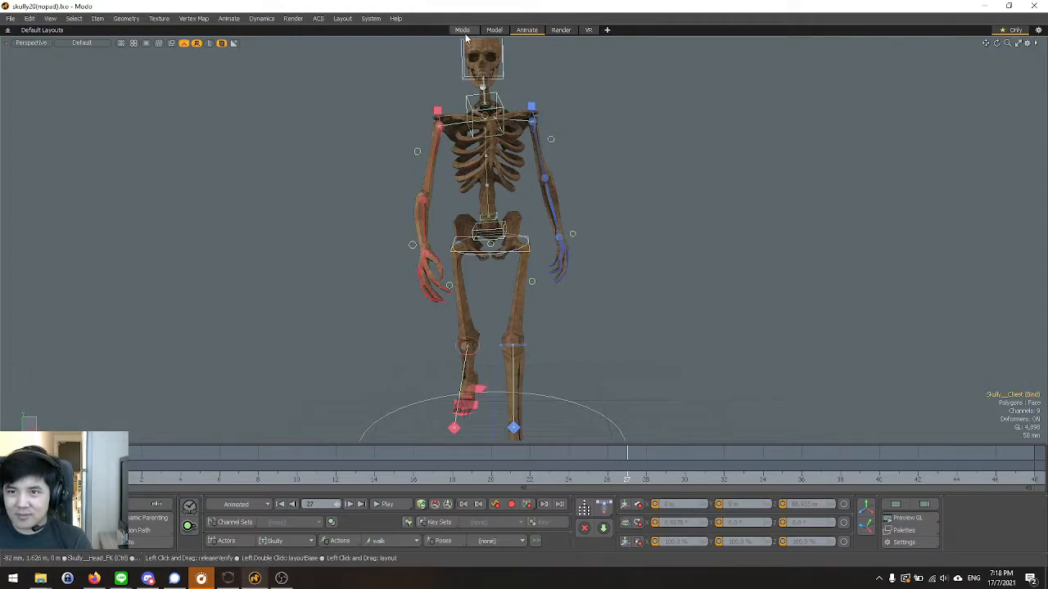
pyautogui.click(463, 30)
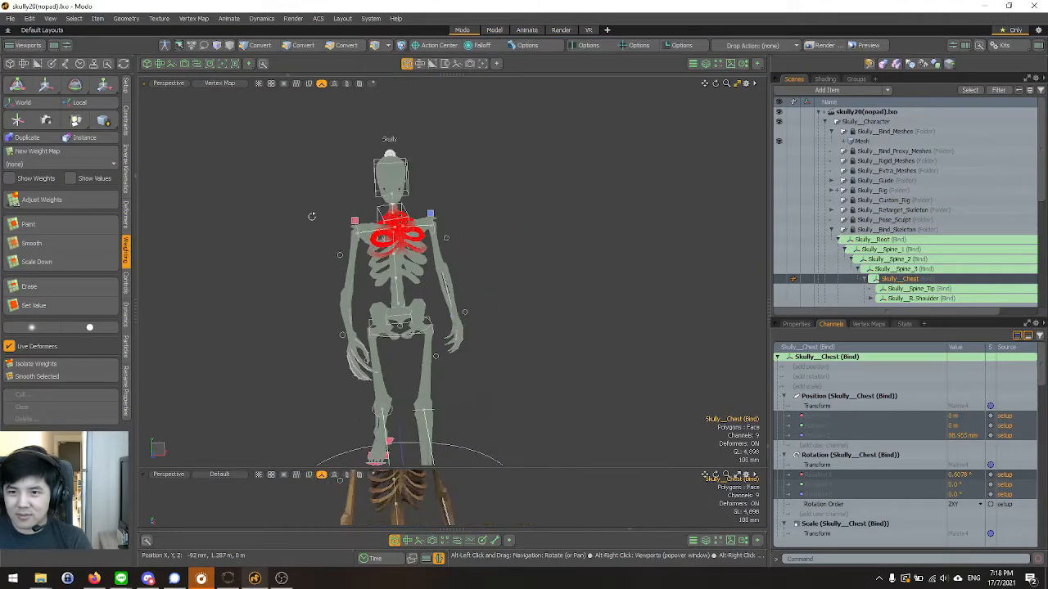
pyautogui.click(495, 30)
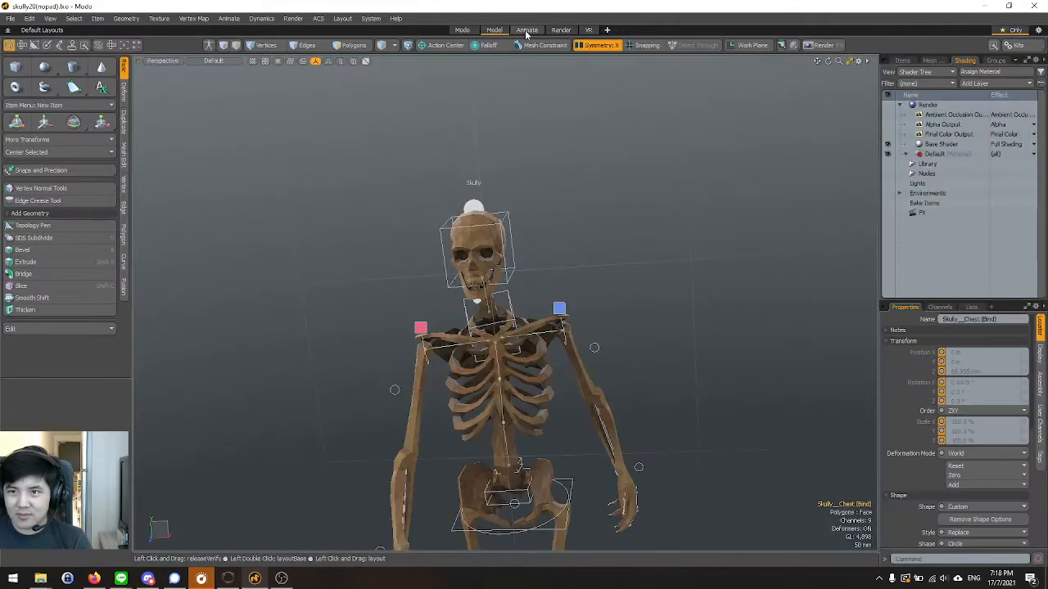
pyautogui.click(526, 29)
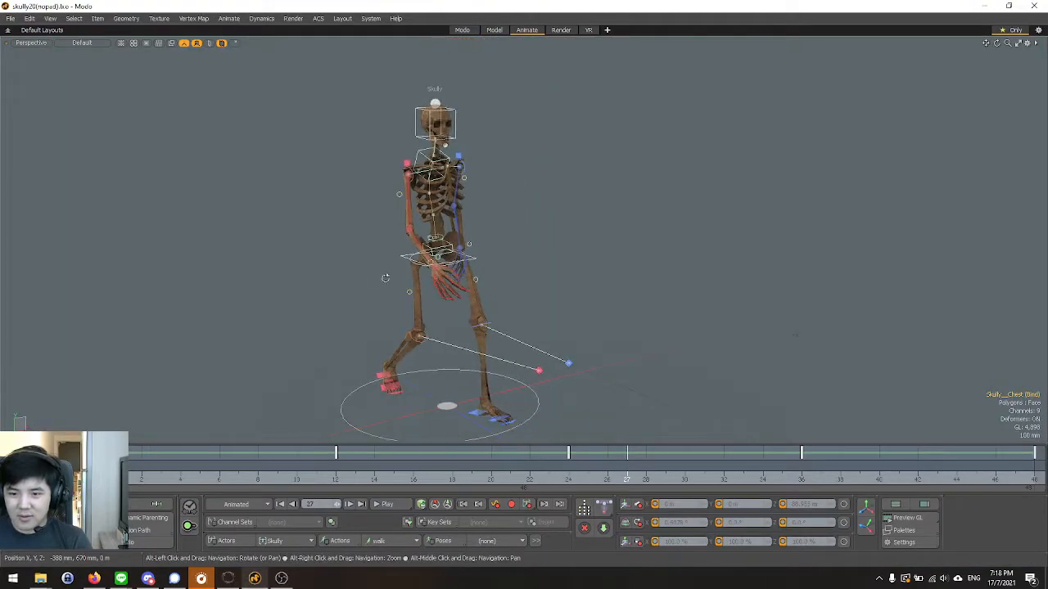
# Set the viewport to the Front view and play the walk animation to examine the skeleton's full-body movement.
pyautogui.hotkey('ctrl', 'space')
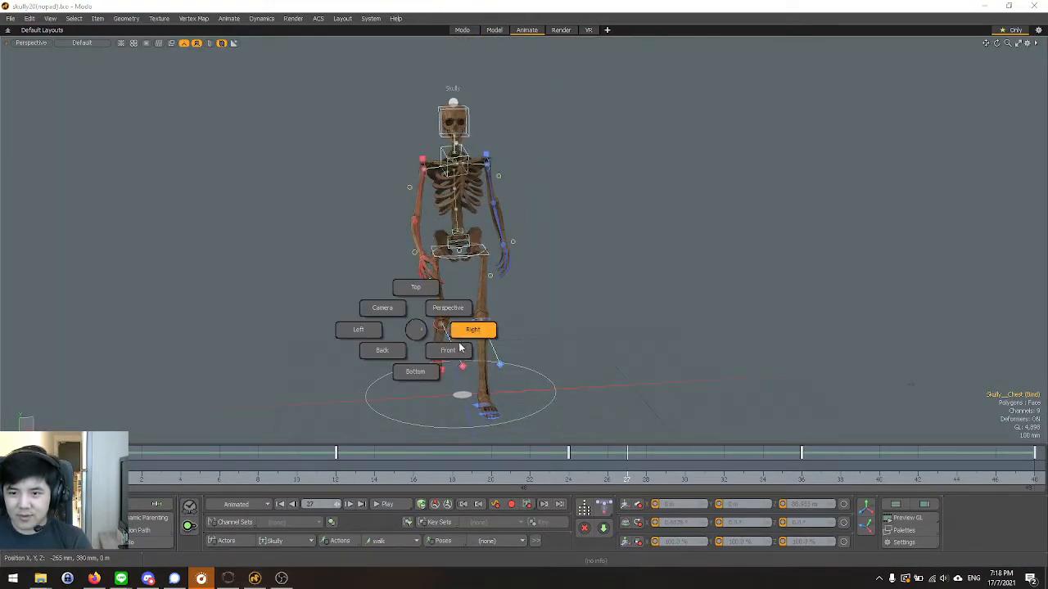
pyautogui.click(447, 358)
pyautogui.scroll(-5, 448, 357)
pyautogui.scroll(2, 402, 369)
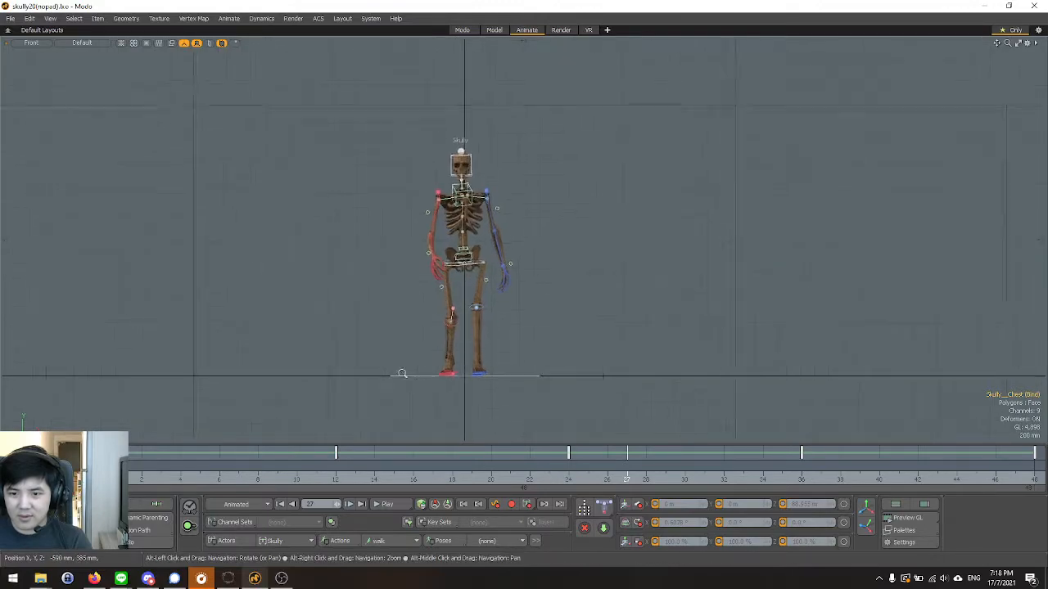
pyautogui.click(394, 502)
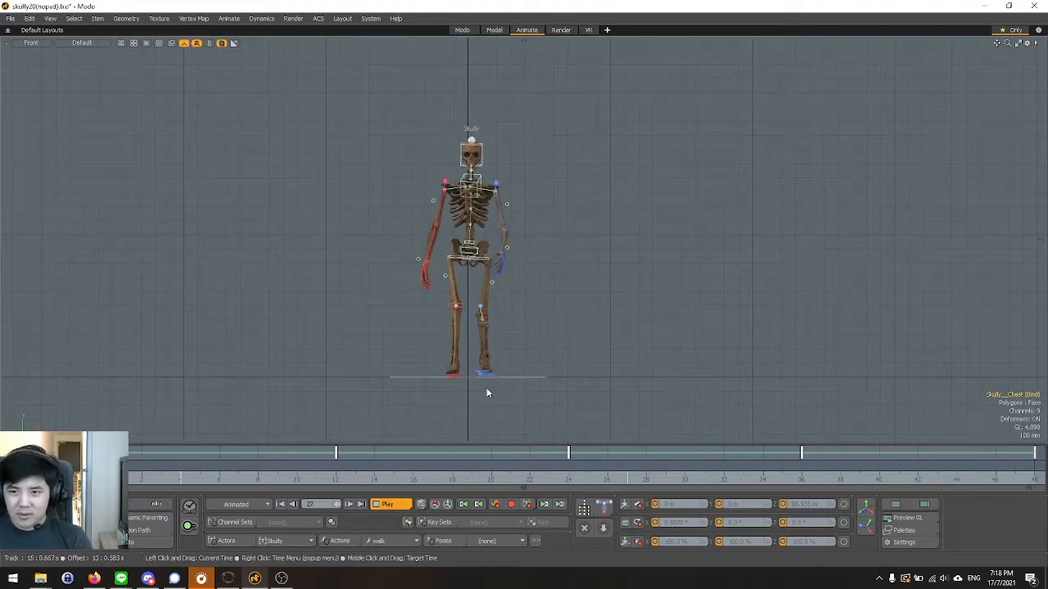
pyautogui.scroll(3, 450, 245)
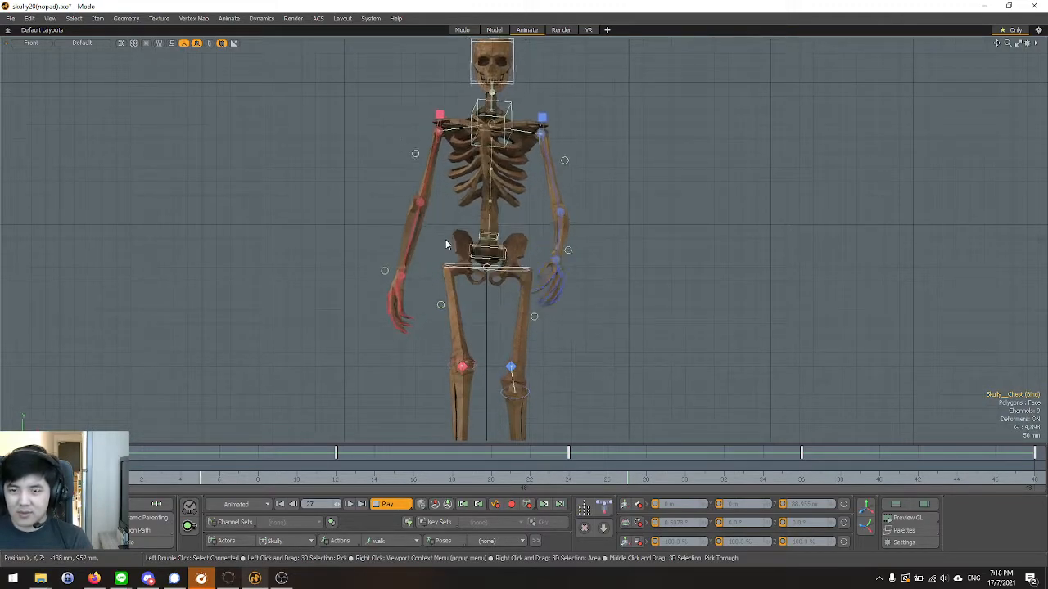
pyautogui.scroll(-3, 438, 247)
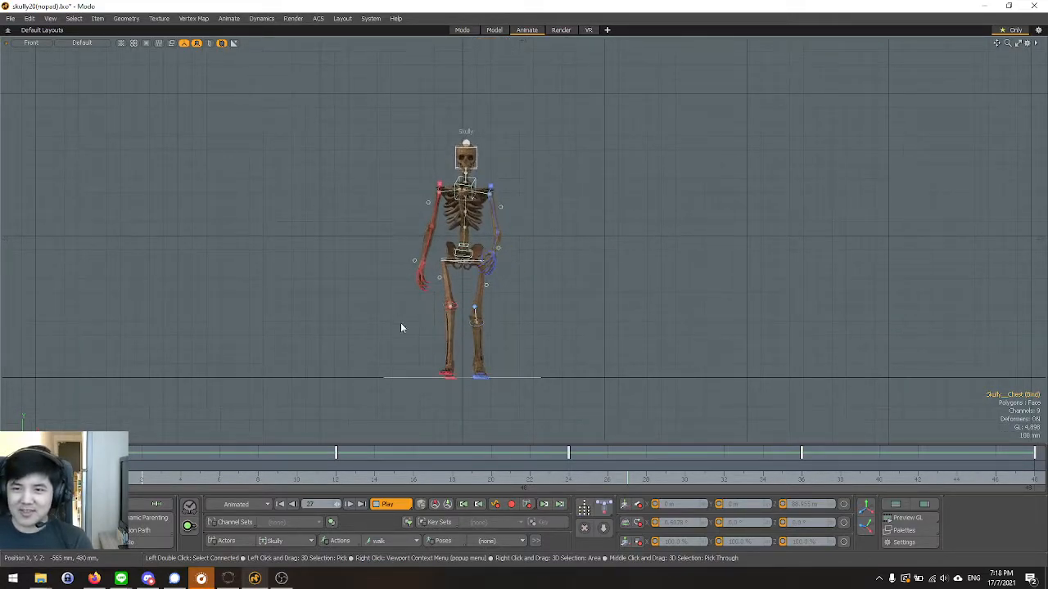
pyautogui.scroll(2, 415, 375)
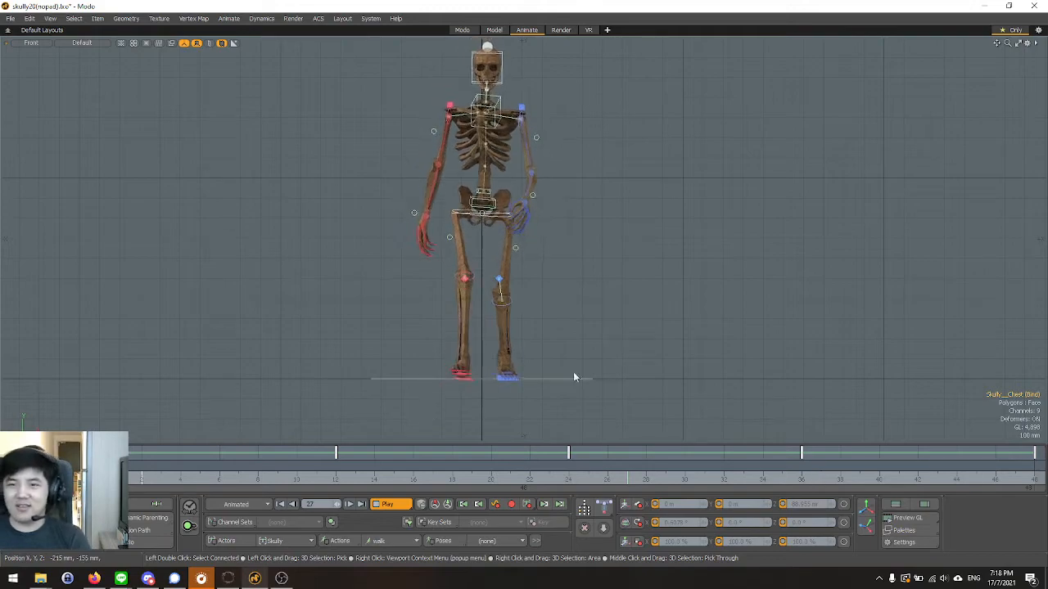
pyautogui.scroll(2, 545, 119)
pyautogui.scroll(-2, 553, 168)
pyautogui.press('Escape')
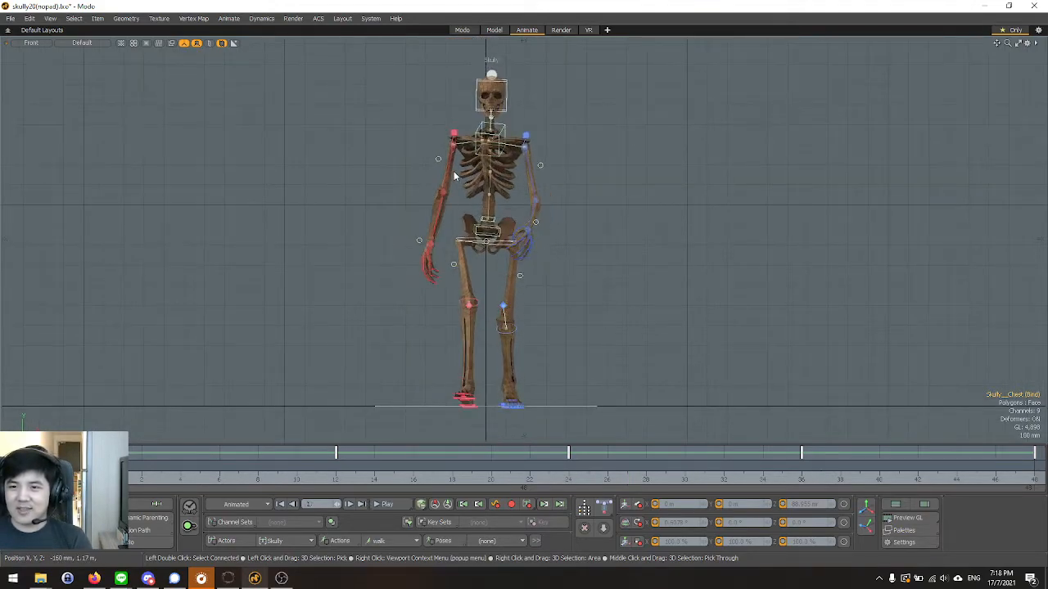
# Examine the torso and shoulders in the Front view with nothing selected, and replay the walk animation briefly.
pyautogui.scroll(2, 519, 124)
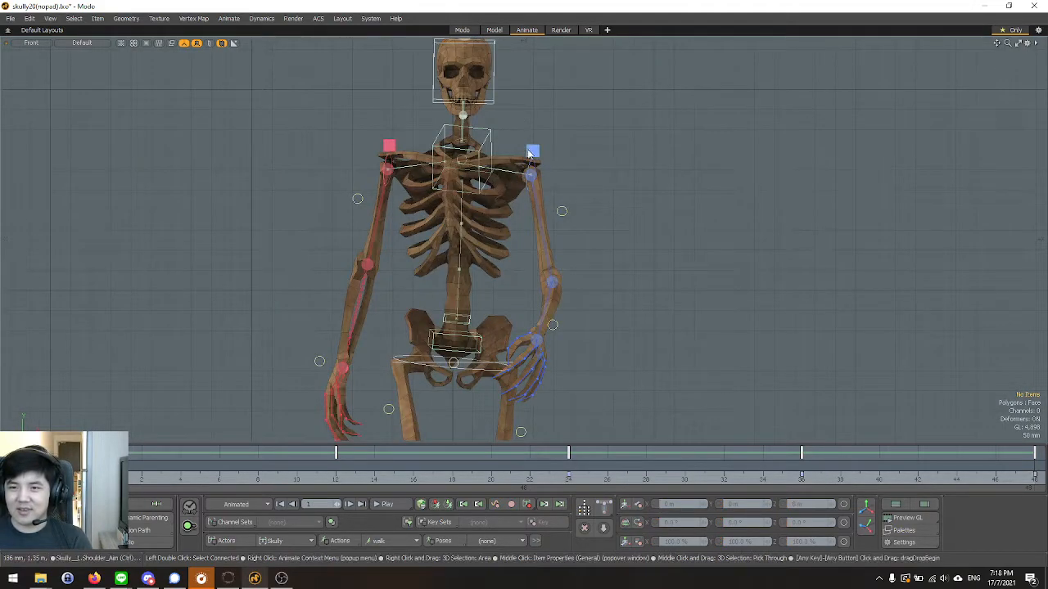
pyautogui.scroll(-4, 564, 344)
pyautogui.scroll(-3, 415, 367)
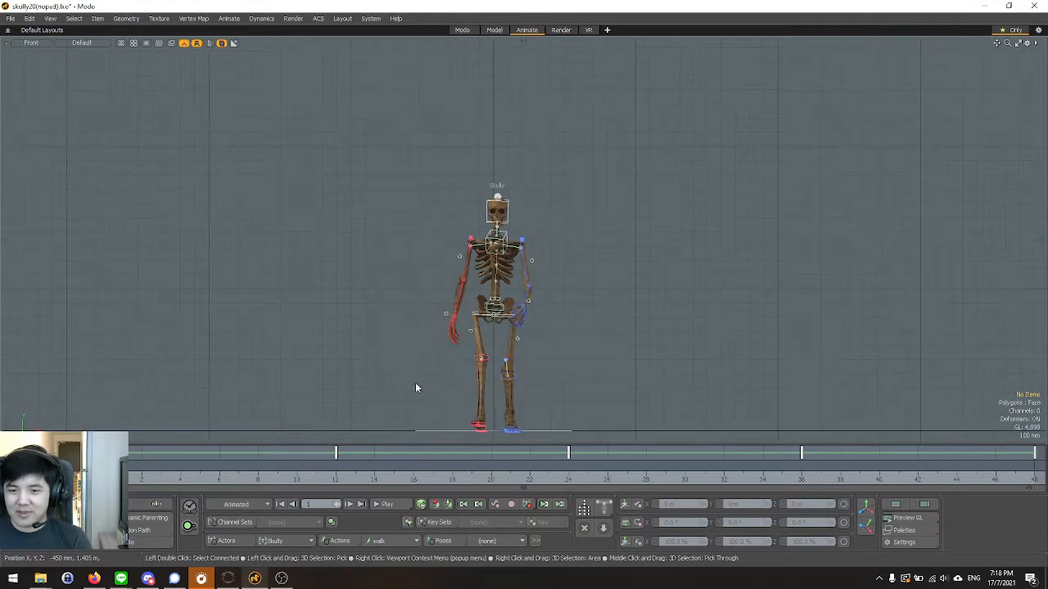
pyautogui.click(397, 509)
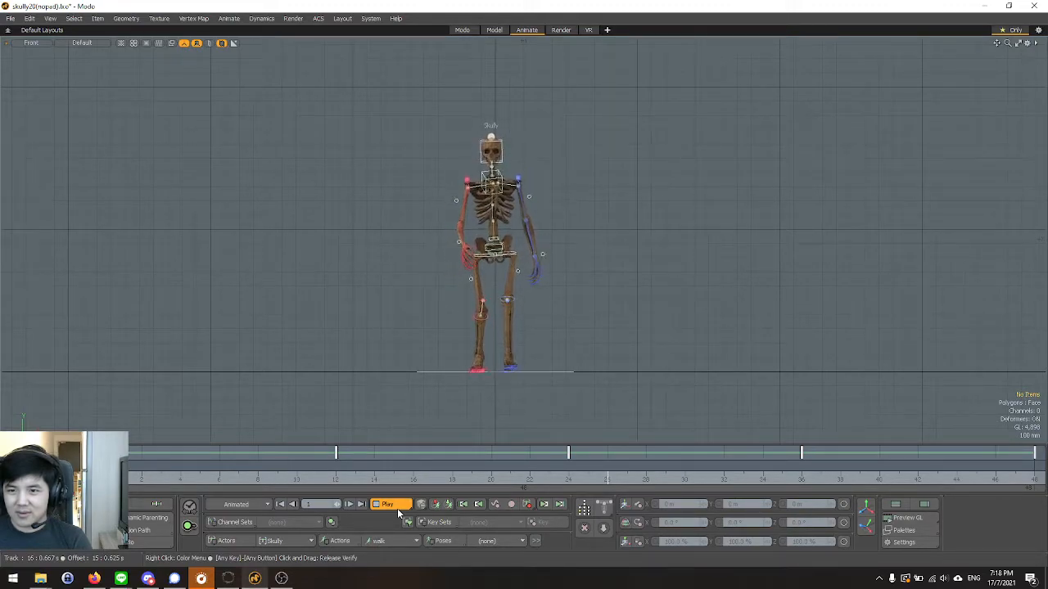
pyautogui.click(397, 509)
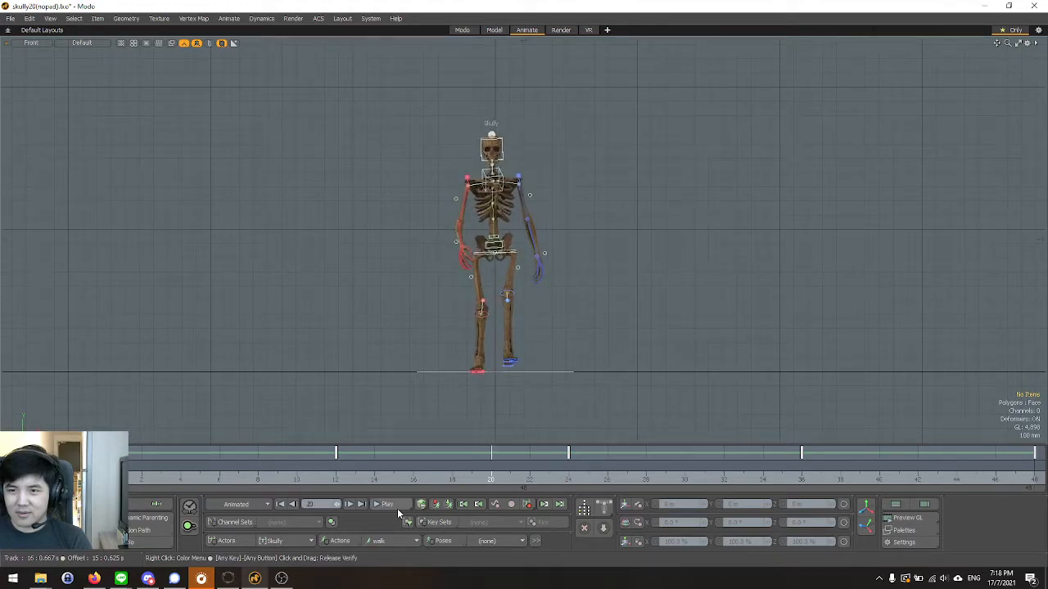
# Select the FK controller on the character's right arm and compare the arm pose at frames 24 and 0.
pyautogui.scroll(5, 487, 182)
pyautogui.click(440, 199)
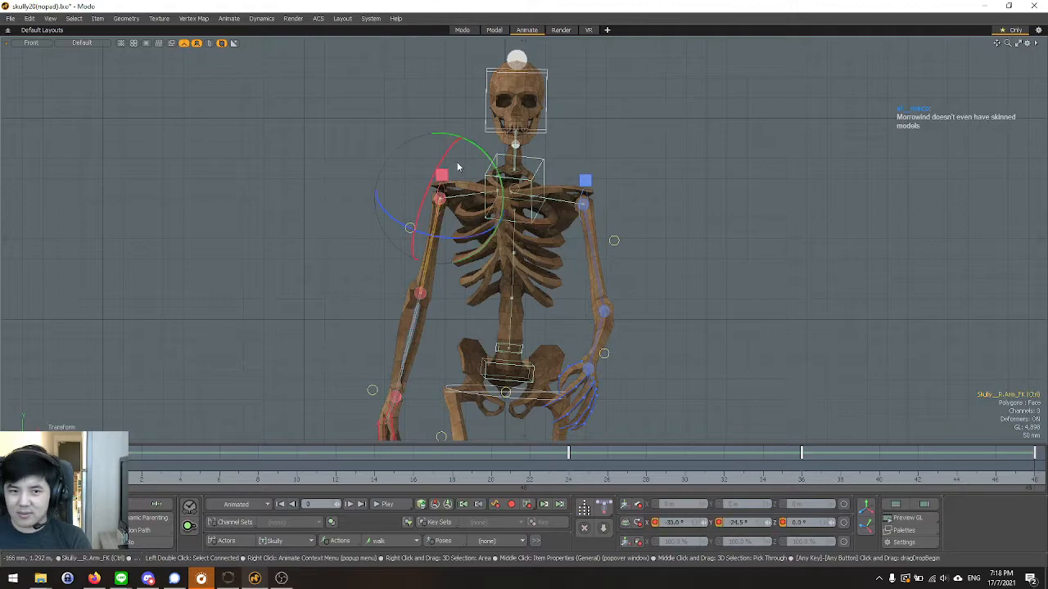
pyautogui.scroll(-2, 442, 237)
pyautogui.scroll(2, 439, 241)
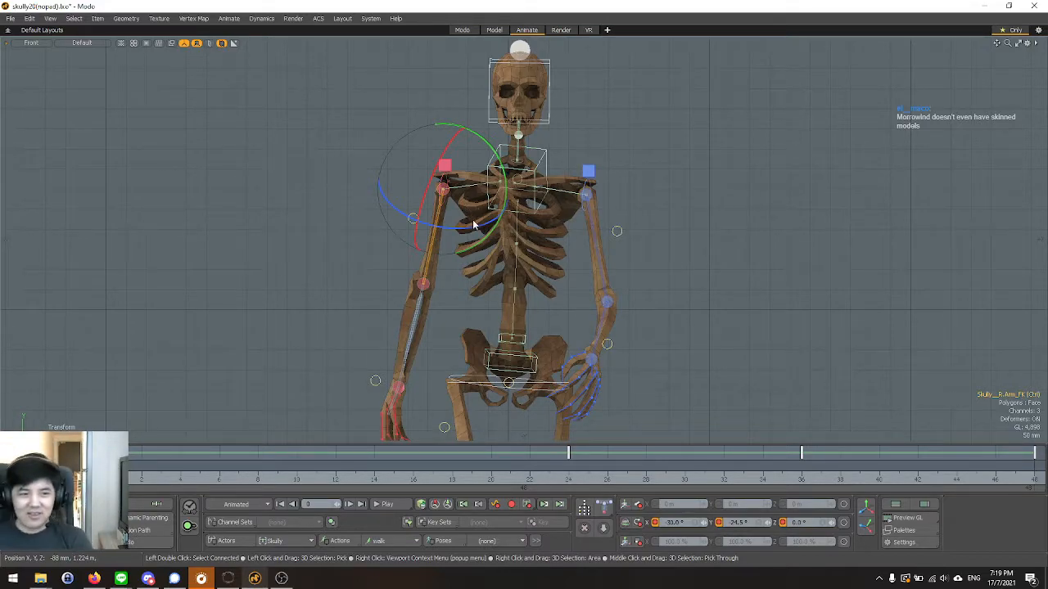
pyautogui.keyDown('alt'); pyautogui.moveTo(468, 130); pyautogui.dragTo(219, 397); pyautogui.keyUp('alt')
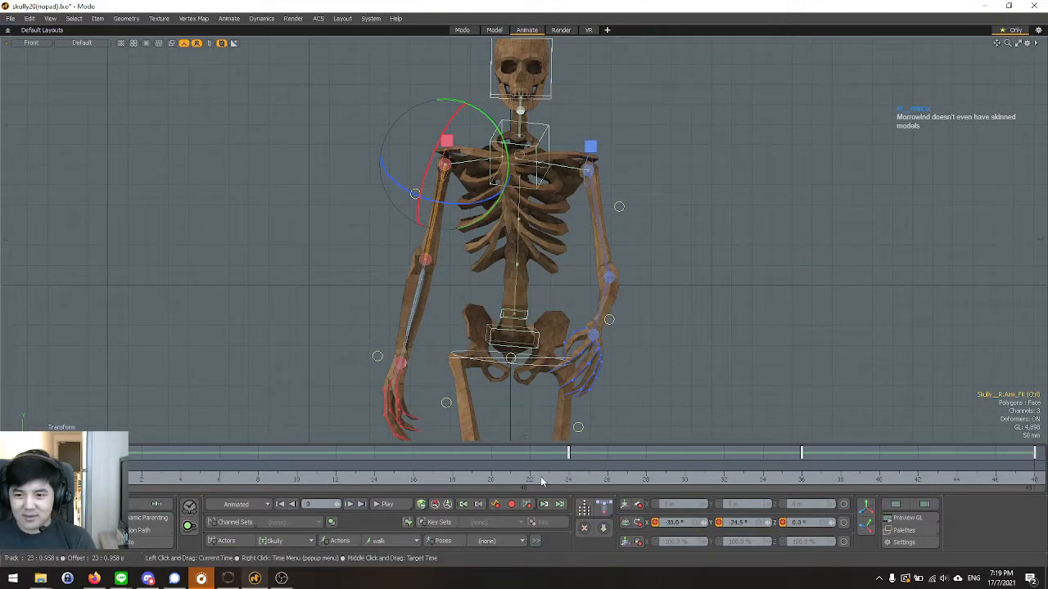
pyautogui.click(569, 479)
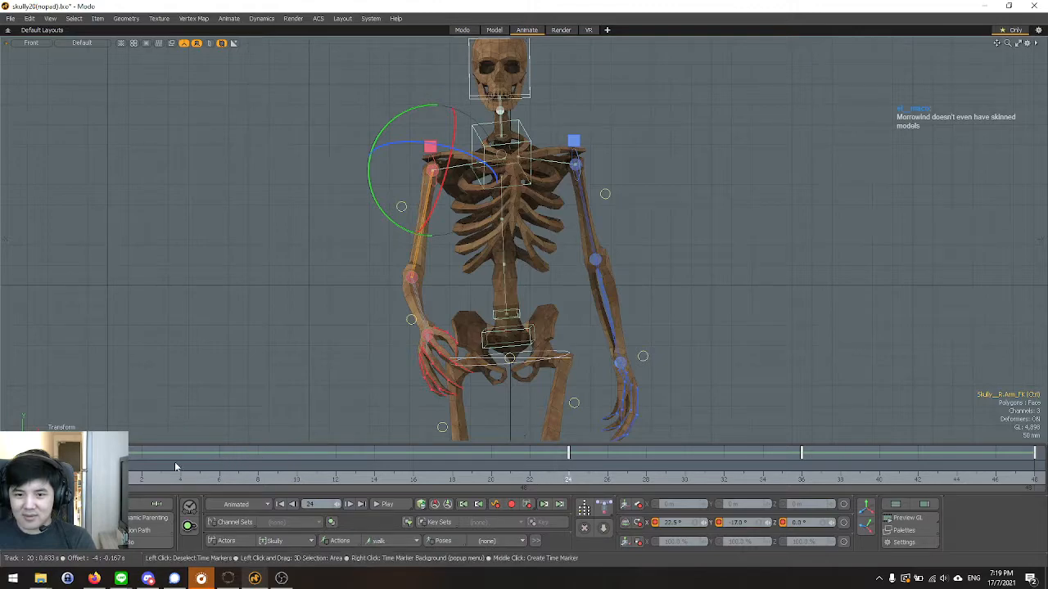
pyautogui.click(104, 479)
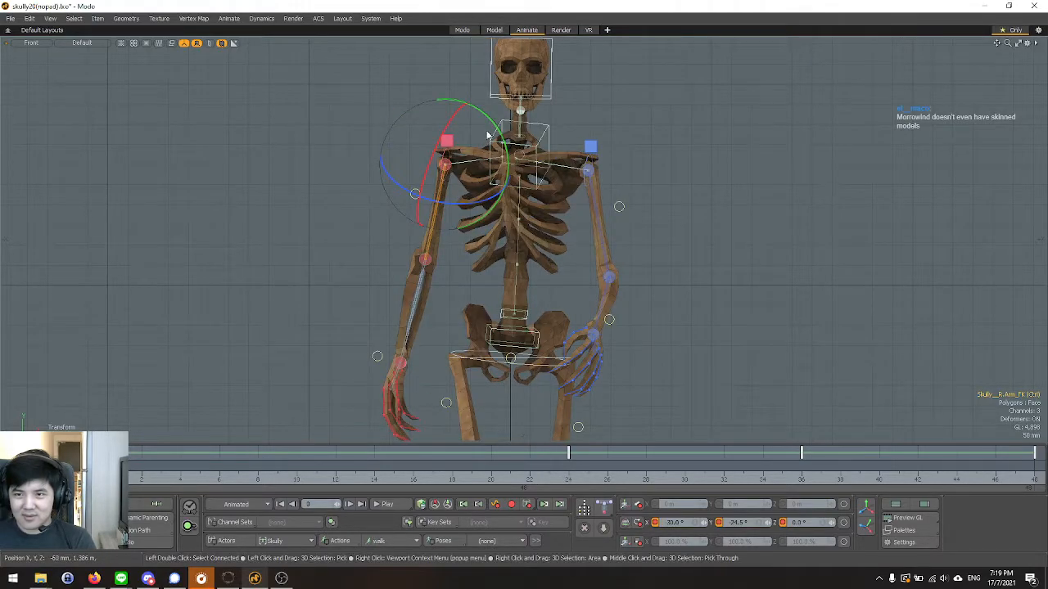
# Set the right arm FK controller's Y rotation to -30° at frame 0.
pyautogui.moveTo(415, 194)
pyautogui.mouseDown()
pyautogui.moveTo(422, 207)
pyautogui.moveTo(418, 199)
pyautogui.mouseUp()
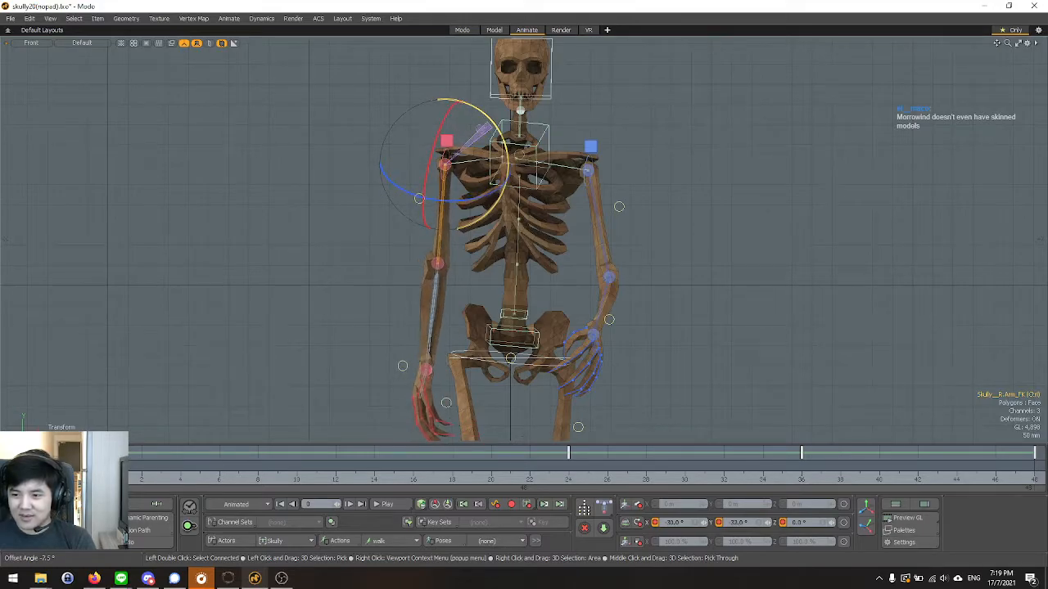
pyautogui.hotkey('ctrl', 'z')
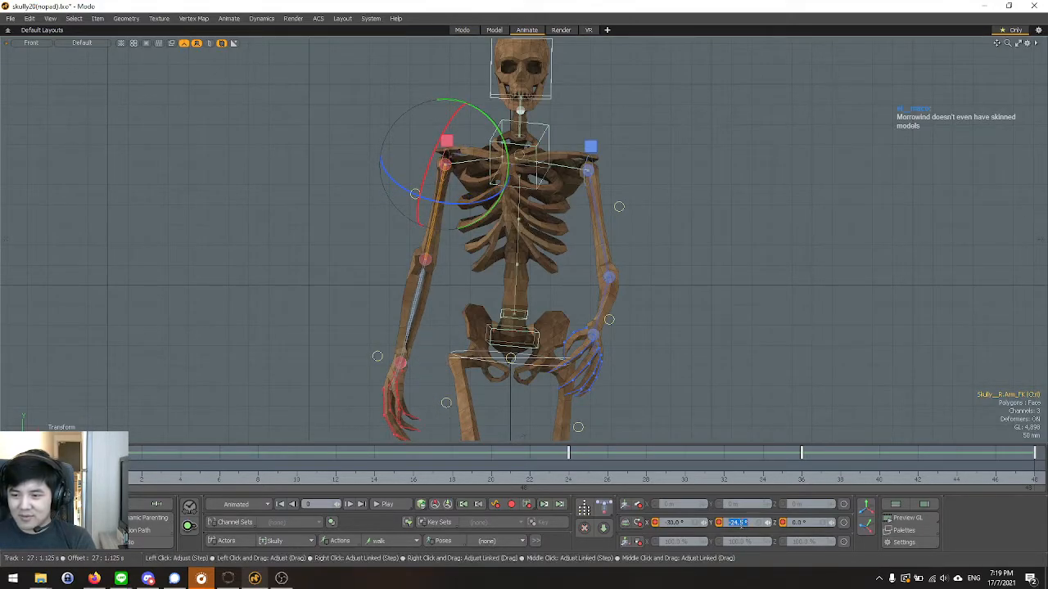
pyautogui.click(738, 525)
pyautogui.write('-30')
pyautogui.press('Return')
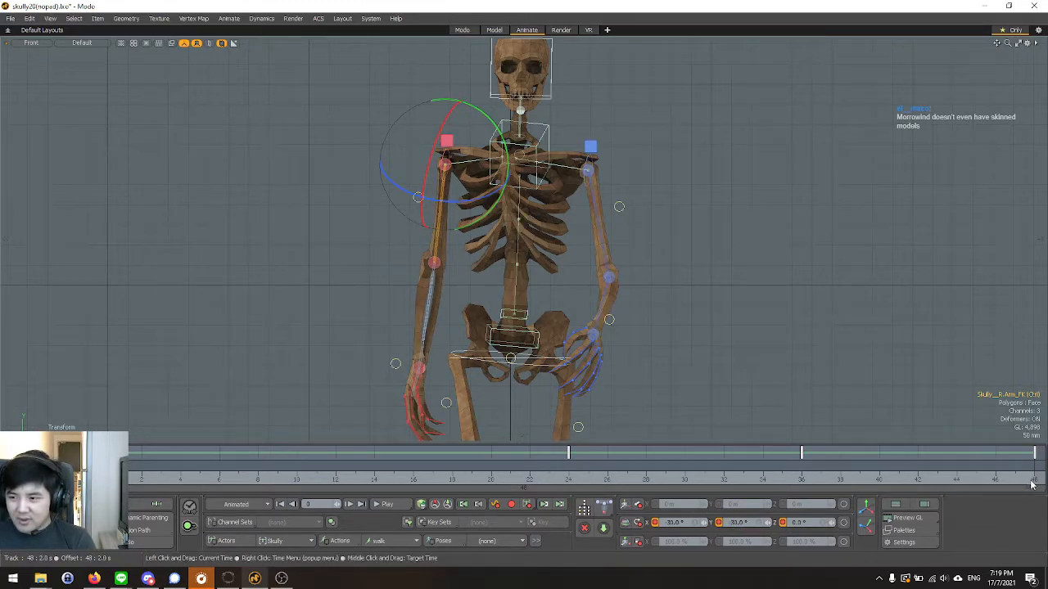
# Match the right arm FK controller's Y rotation of -30° at frame 48, the end of the walk.
pyautogui.click(1034, 469)
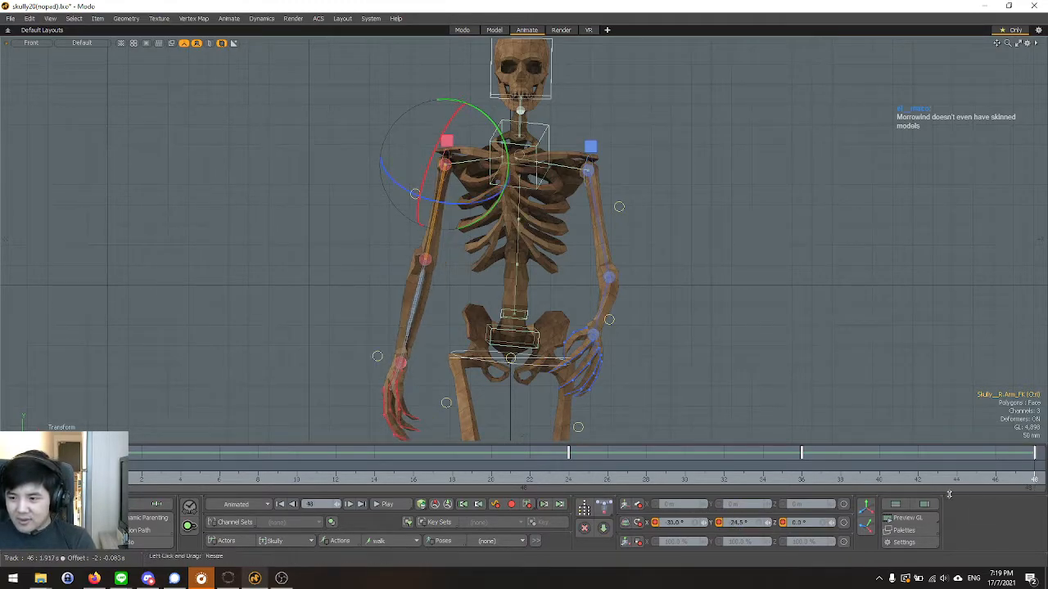
pyautogui.click(737, 523)
pyautogui.write('3')
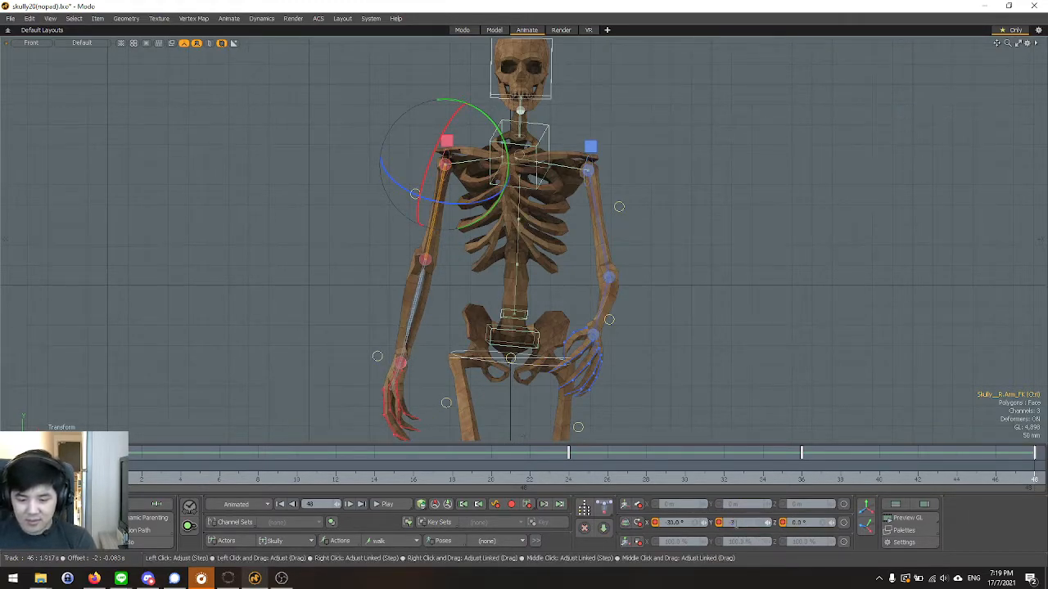
pyautogui.write('0')
pyautogui.press('Return')
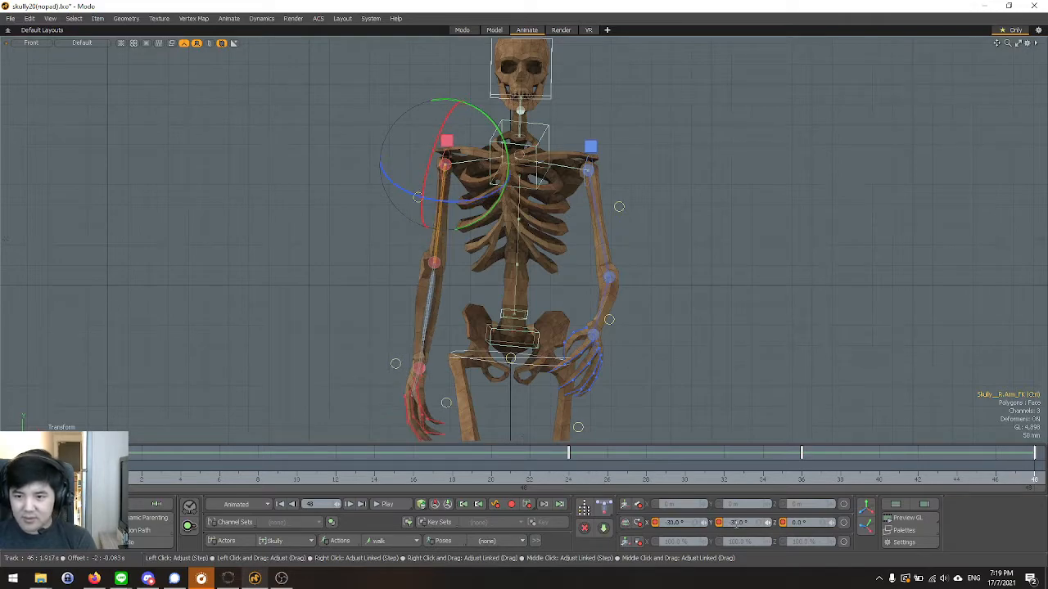
# At frame 24, set the left arm FK controller's Y rotation to 30°.
pyautogui.click(564, 481)
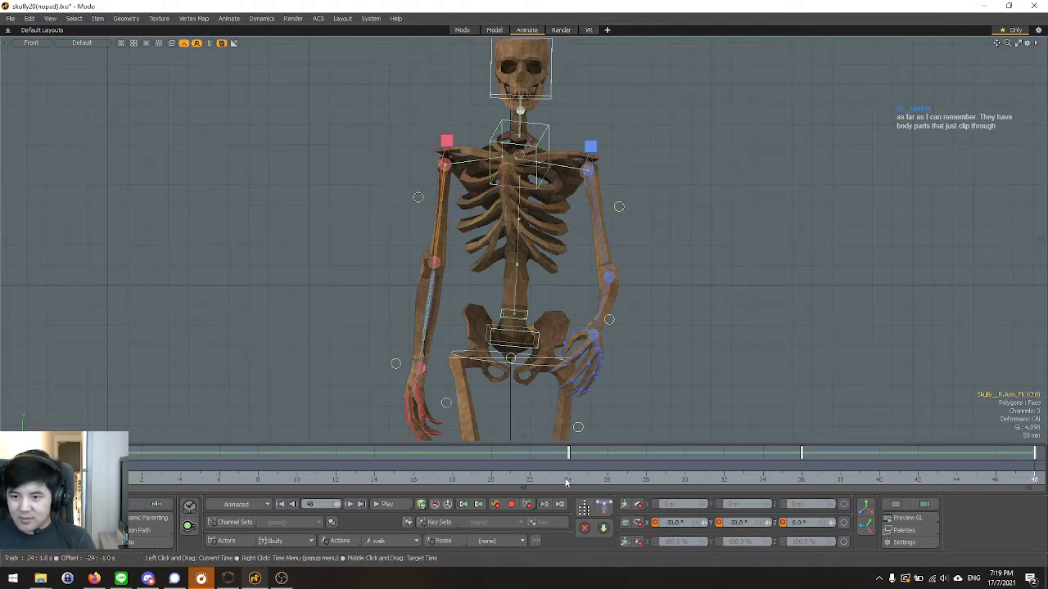
pyautogui.click(577, 167)
pyautogui.click(739, 522)
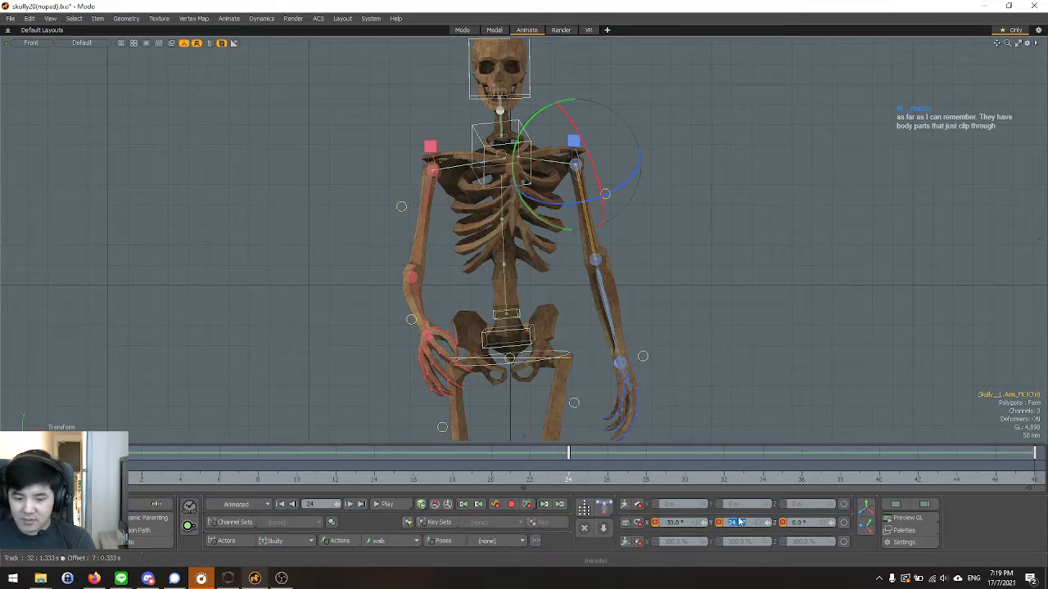
pyautogui.press('Return')
pyautogui.press('space')
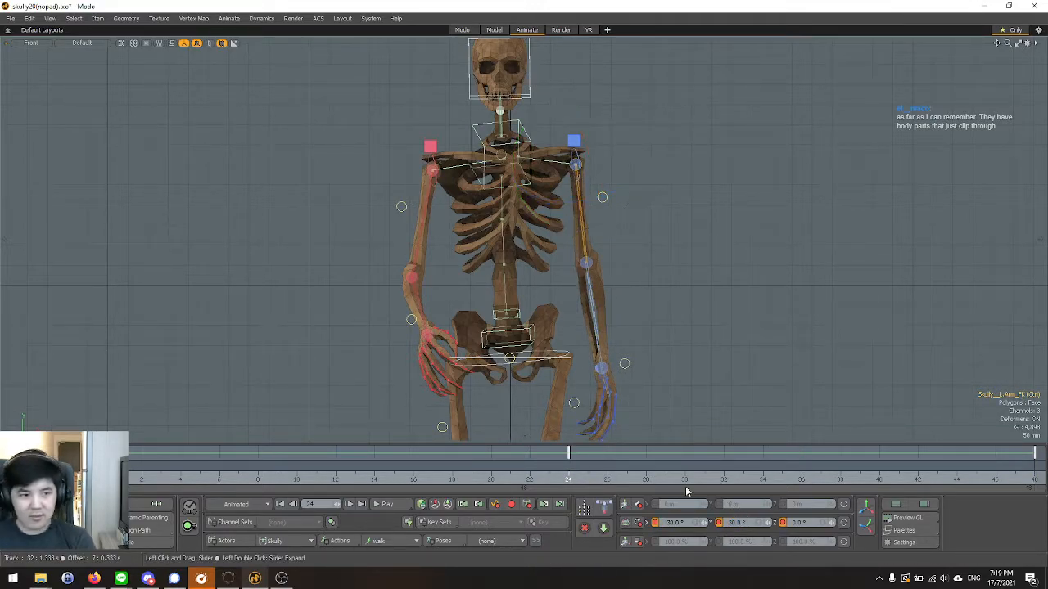
# Examine the adjusted arm pose in the Left and Perspective views with nothing selected, and return to the Front view.
pyautogui.scroll(-4, 356, 266)
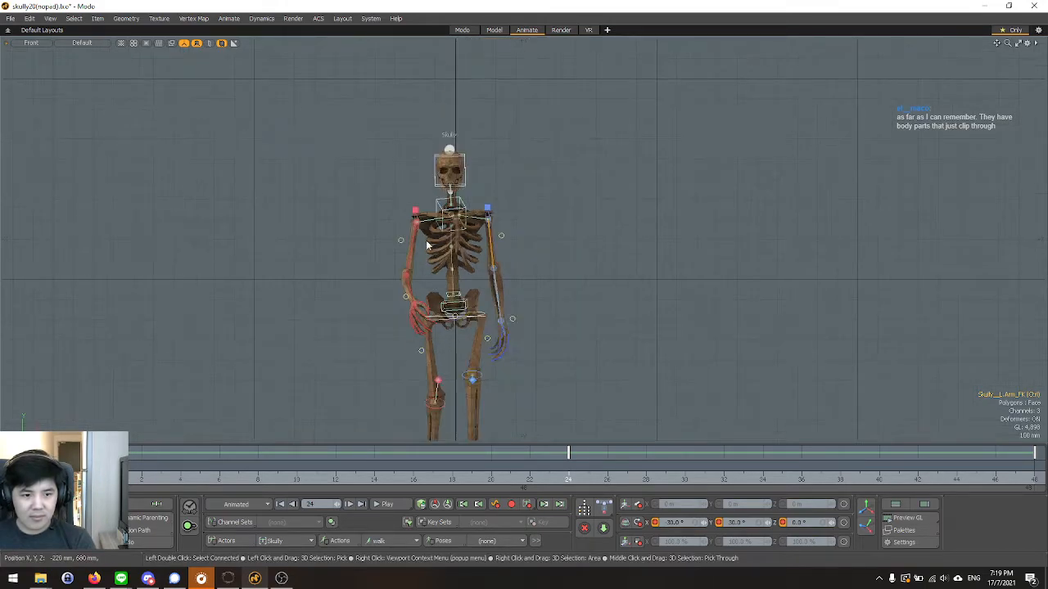
pyautogui.scroll(-2, 426, 260)
pyautogui.scroll(2, 405, 328)
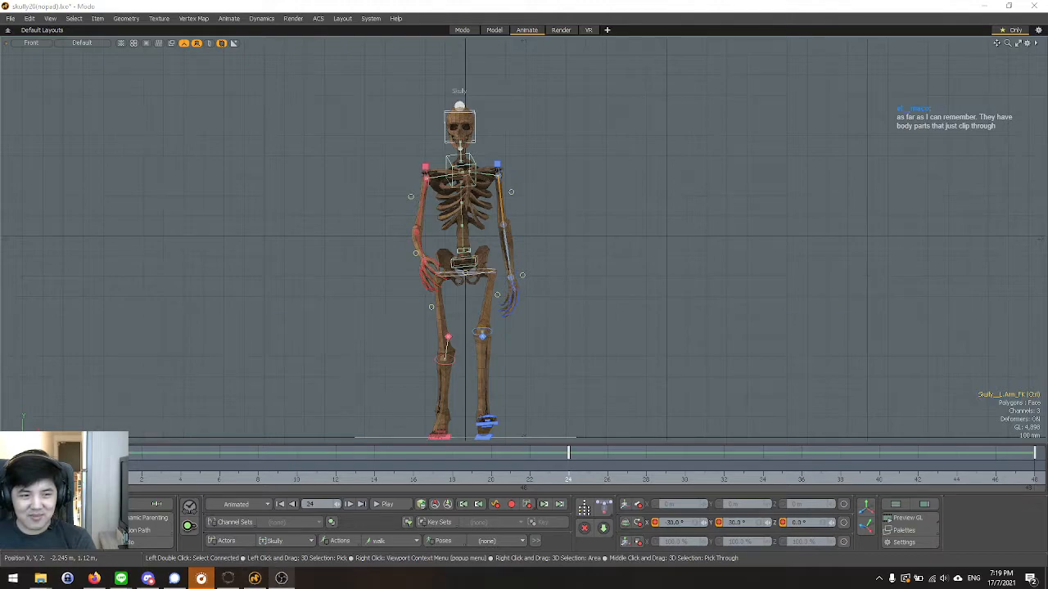
pyautogui.scroll(4, 428, 223)
pyautogui.click(309, 219)
pyautogui.hotkey('ctrl', 'space')
pyautogui.click(337, 217)
pyautogui.hotkey('ctrl', 'space')
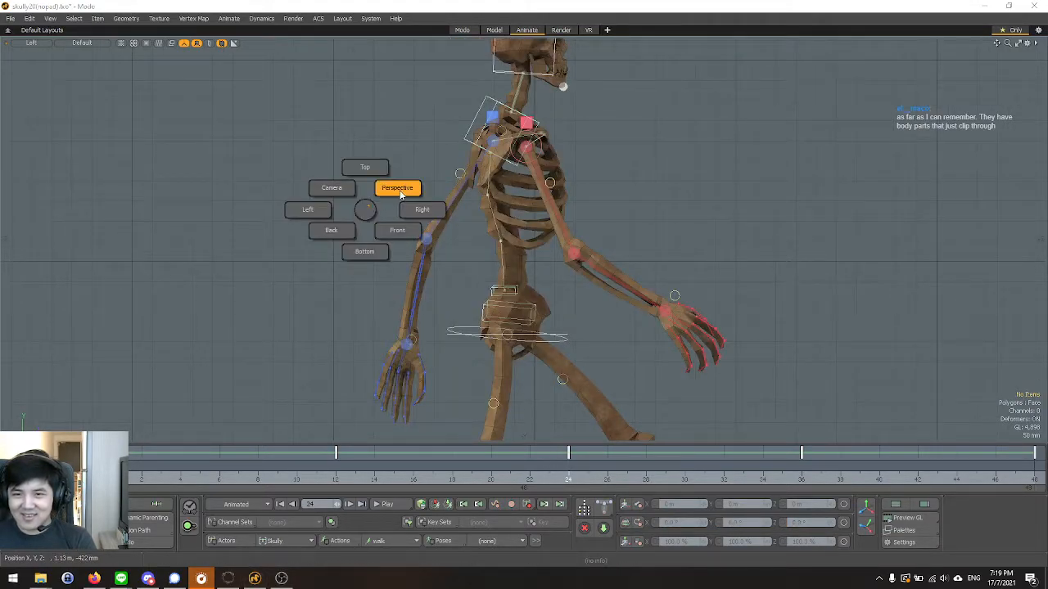
pyautogui.click(400, 189)
pyautogui.hotkey('ctrl', 'space')
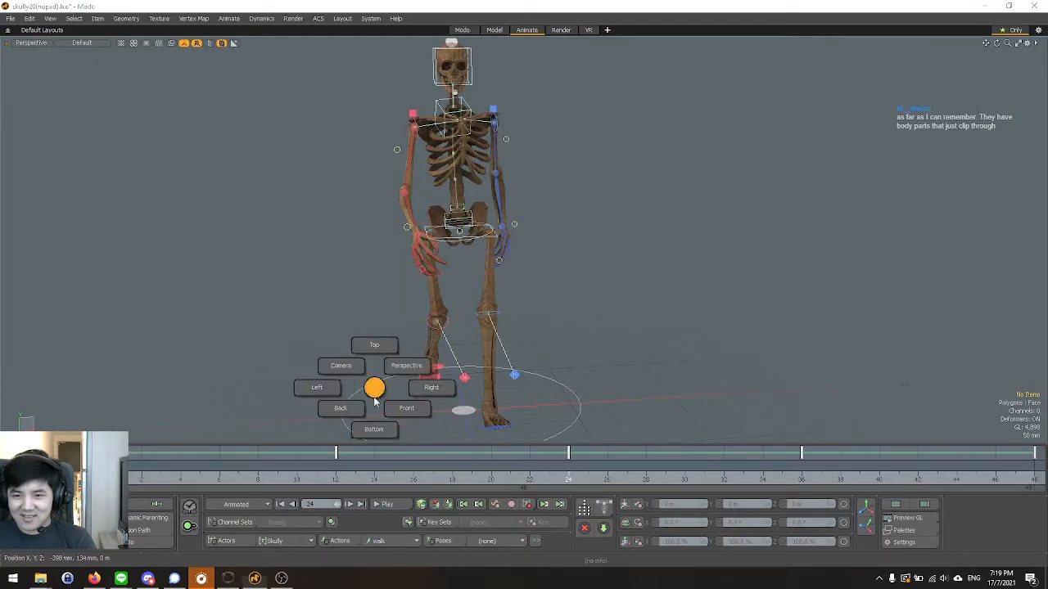
pyautogui.click(404, 408)
# Play the walk animation to check the arm swing and torso, and scrub the timeline to frame 24.
pyautogui.click(400, 505)
pyautogui.scroll(-3, 389, 415)
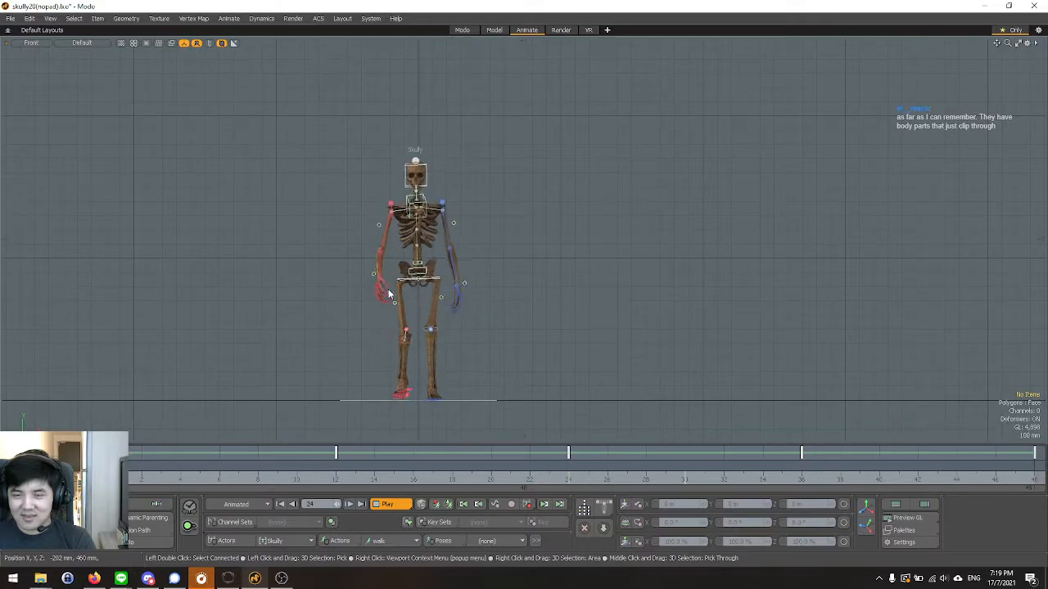
pyautogui.scroll(3, 426, 216)
pyautogui.scroll(-3, 426, 216)
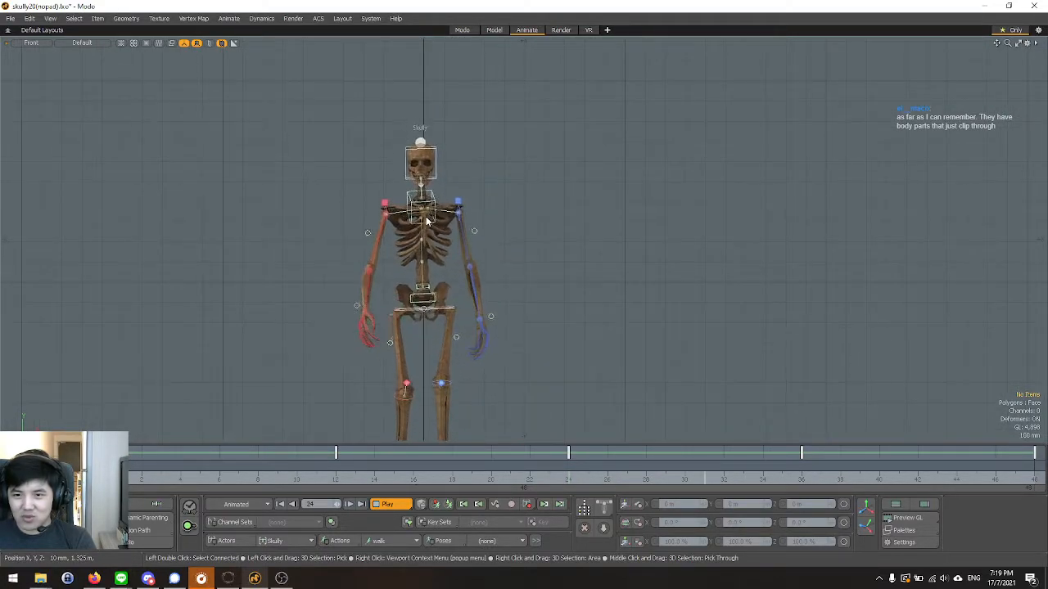
pyautogui.scroll(3, 425, 220)
pyautogui.press('/')
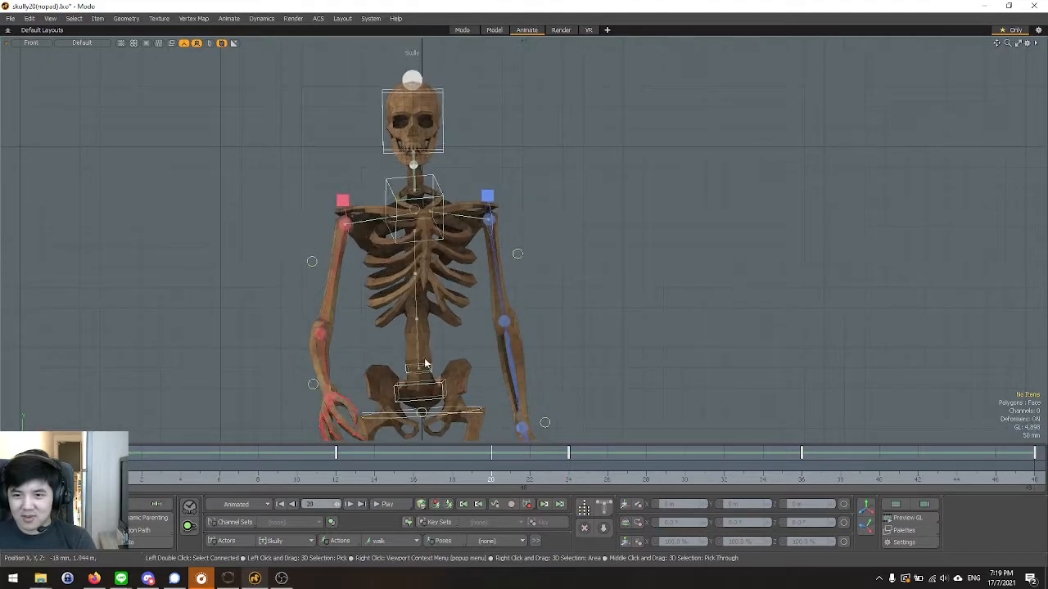
pyautogui.moveTo(96, 487)
pyautogui.mouseDown()
pyautogui.moveTo(86, 487)
pyautogui.moveTo(638, 482)
pyautogui.moveTo(123, 481)
pyautogui.mouseUp()
pyautogui.moveTo(297, 466); pyautogui.dragTo(568, 466)
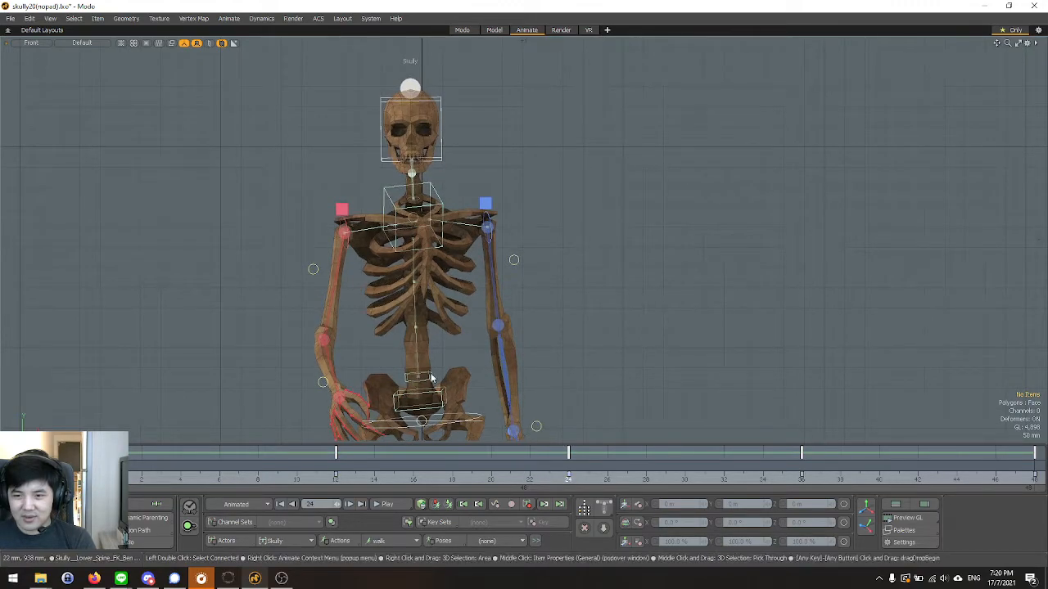
# At frame 0, rotate the lower spine FK bend controller to -4° on Y so the torso leans sideways.
pyautogui.moveTo(478, 351); pyautogui.dragTo(483, 360)
pyautogui.hotkey('ctrl', 'z')
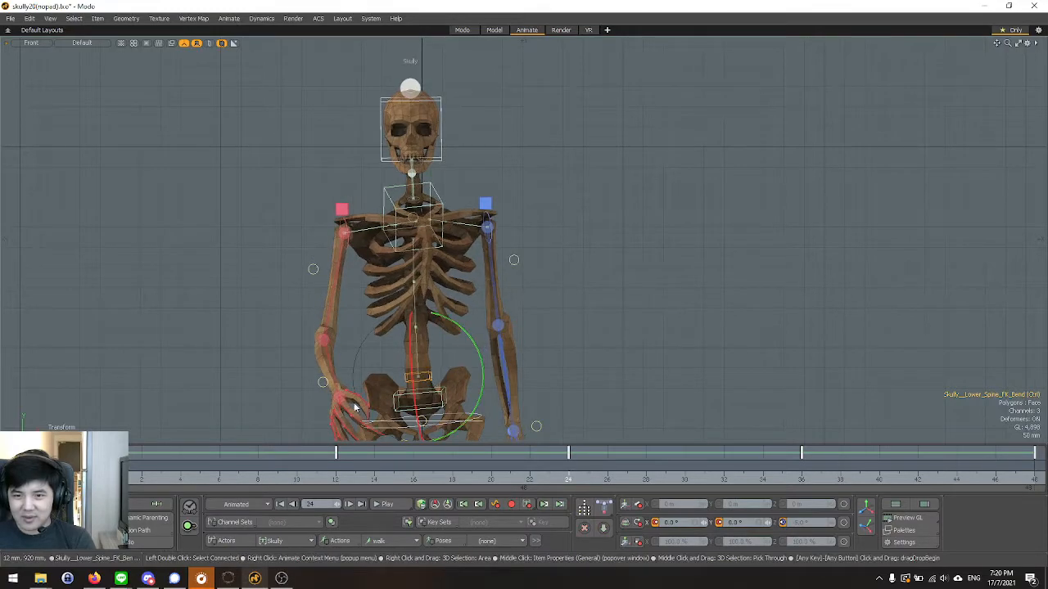
pyautogui.click(103, 466)
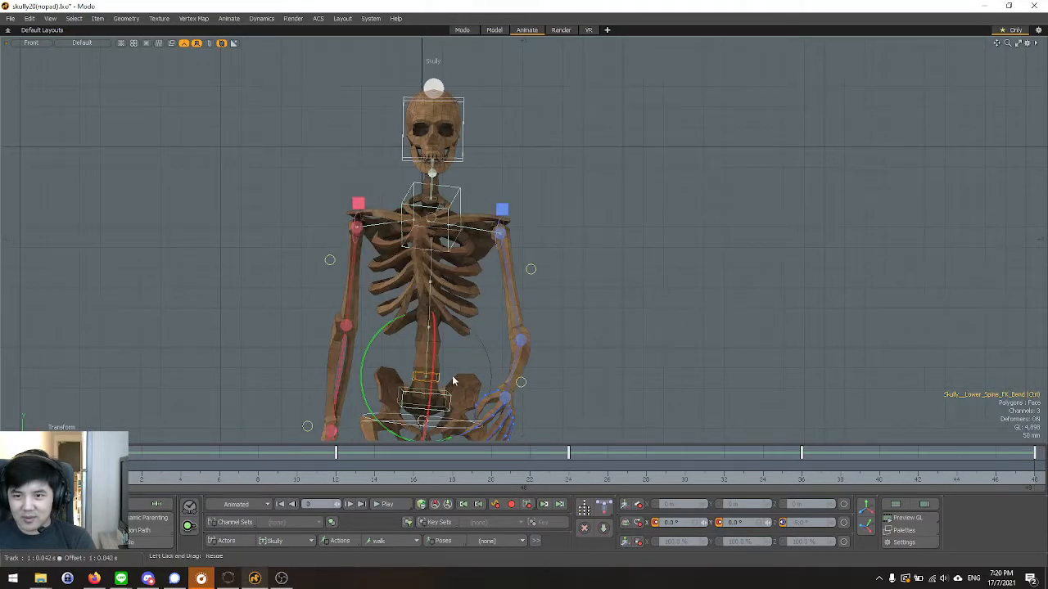
pyautogui.moveTo(366, 364); pyautogui.dragTo(364, 361)
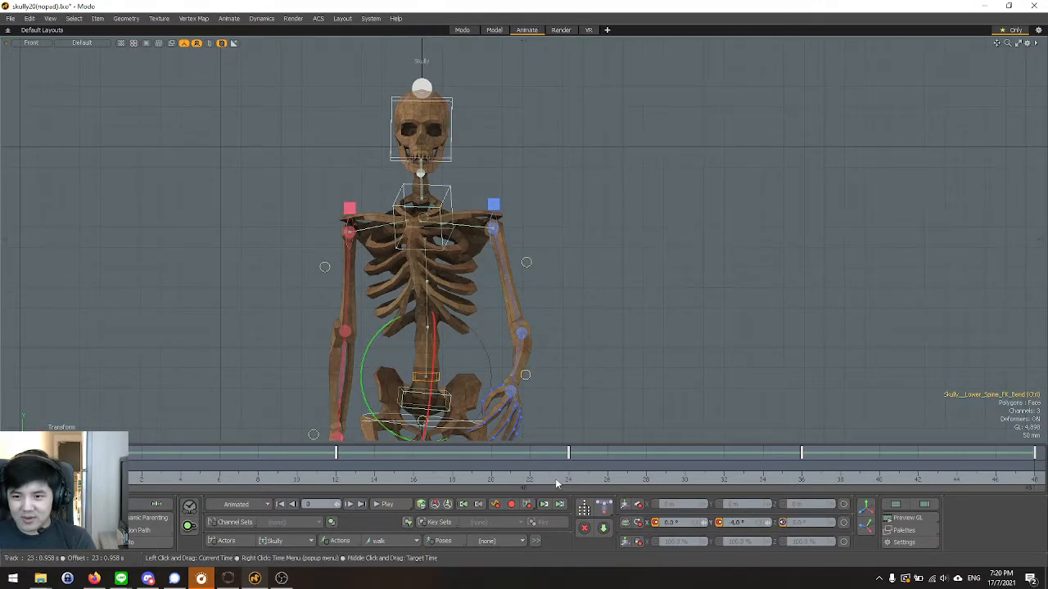
# Enter a Y rotation for the lower spine bend controller at frame 24, and set it to -4° at frame 48.
pyautogui.click(566, 479)
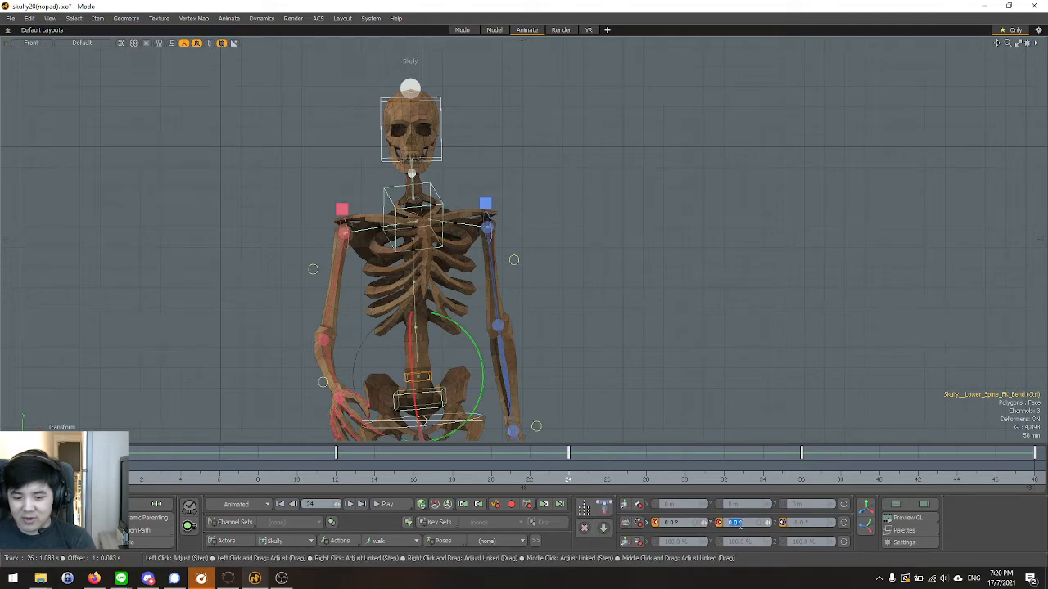
pyautogui.press('Return')
pyautogui.click(1033, 481)
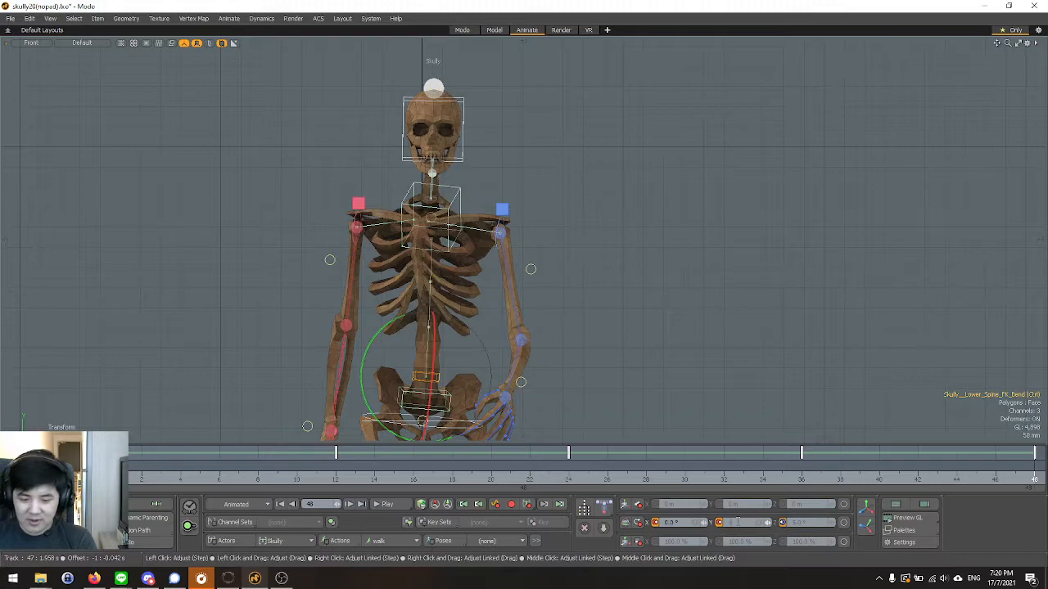
pyautogui.write('-4')
pyautogui.press('Return')
# Play the walk animation repeatedly in the Front view and examine the torso sway and arm swing, close up and at full height.
pyautogui.scroll(-3, 557, 250)
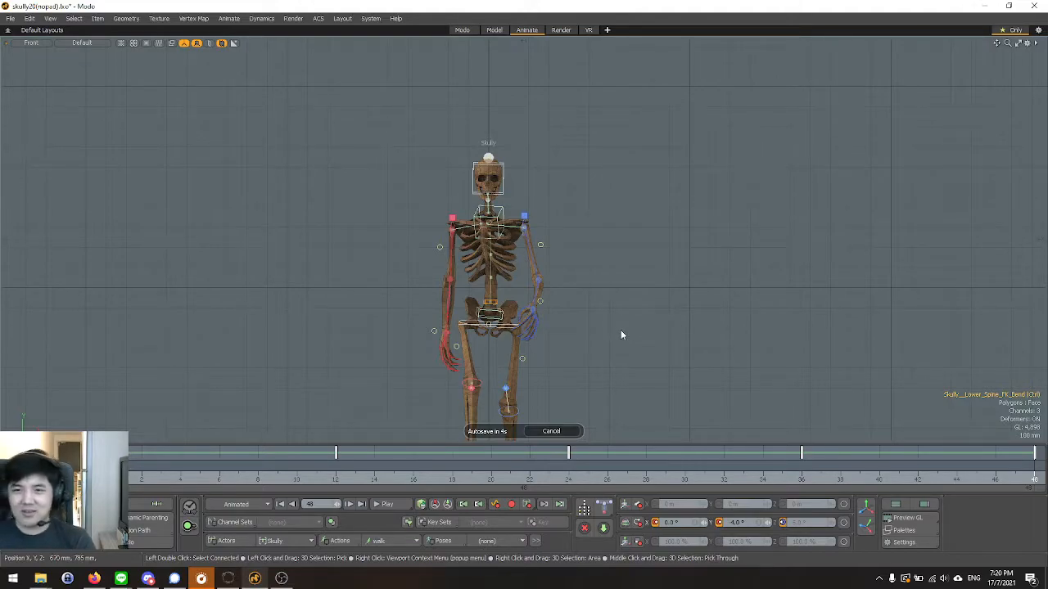
pyautogui.scroll(2, 501, 326)
pyautogui.scroll(-2, 500, 231)
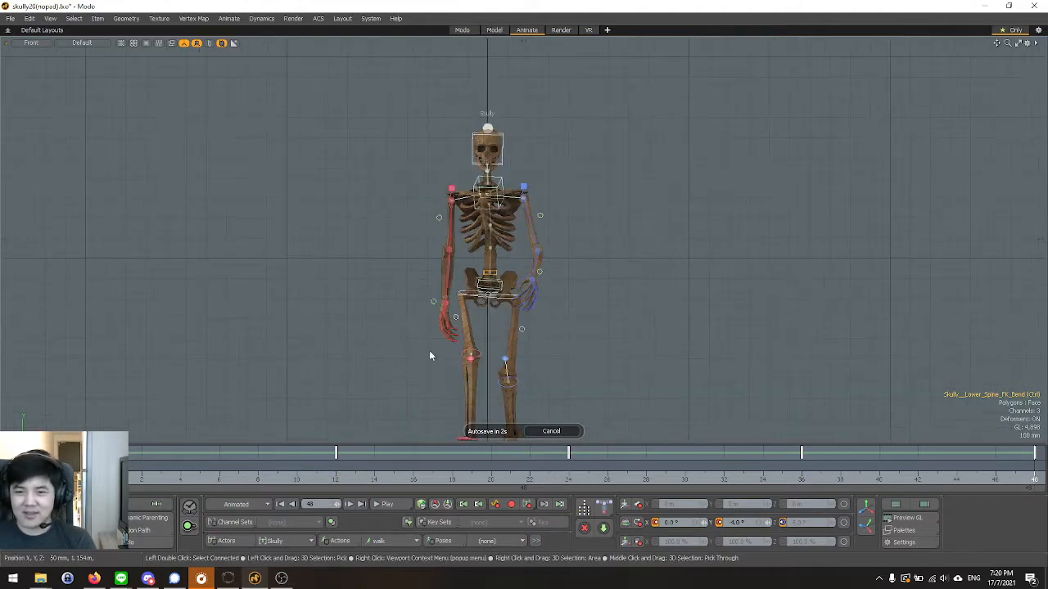
pyautogui.click(387, 504)
pyautogui.scroll(2, 518, 159)
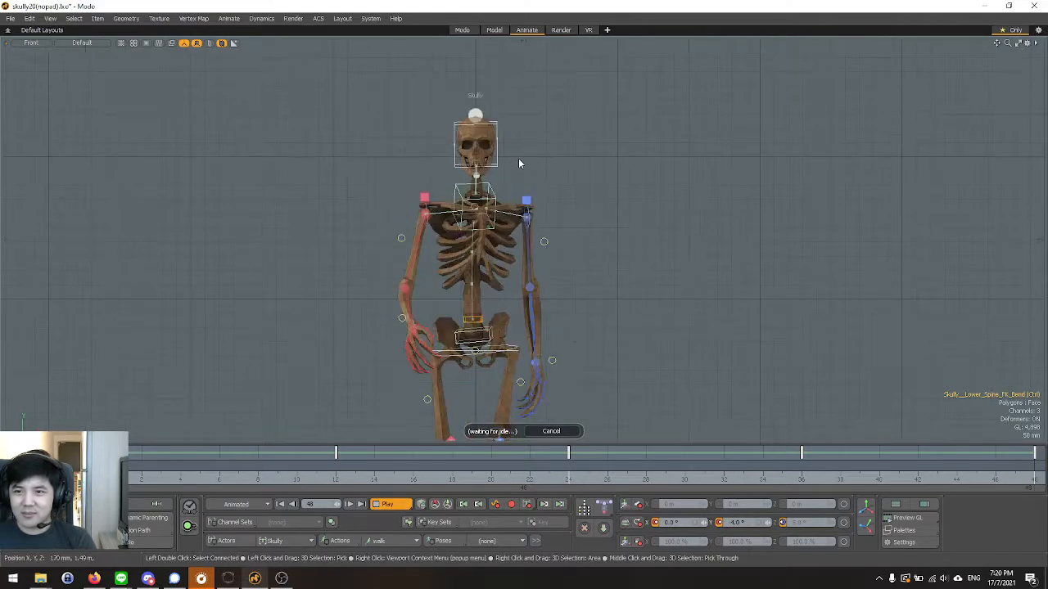
pyautogui.scroll(-2, 518, 163)
pyautogui.scroll(2, 519, 169)
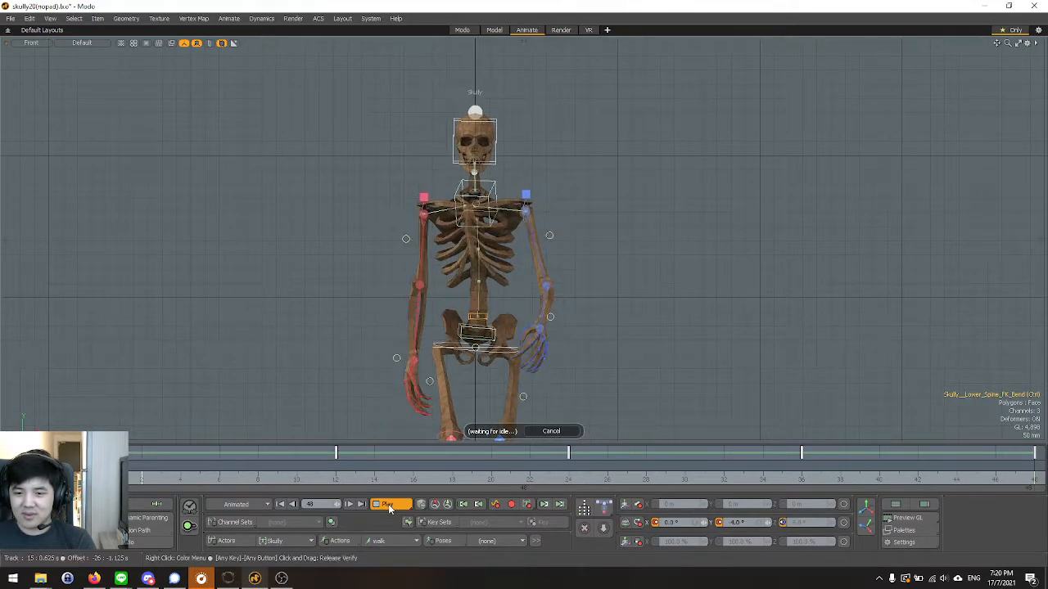
pyautogui.scroll(-2, 421, 288)
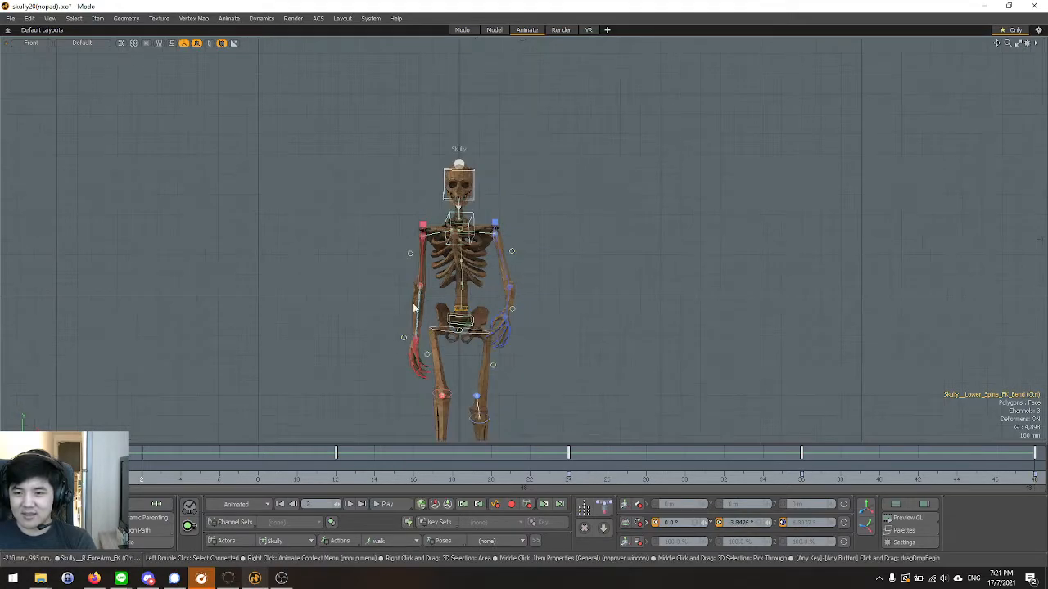
pyautogui.click(397, 504)
pyautogui.scroll(2, 434, 333)
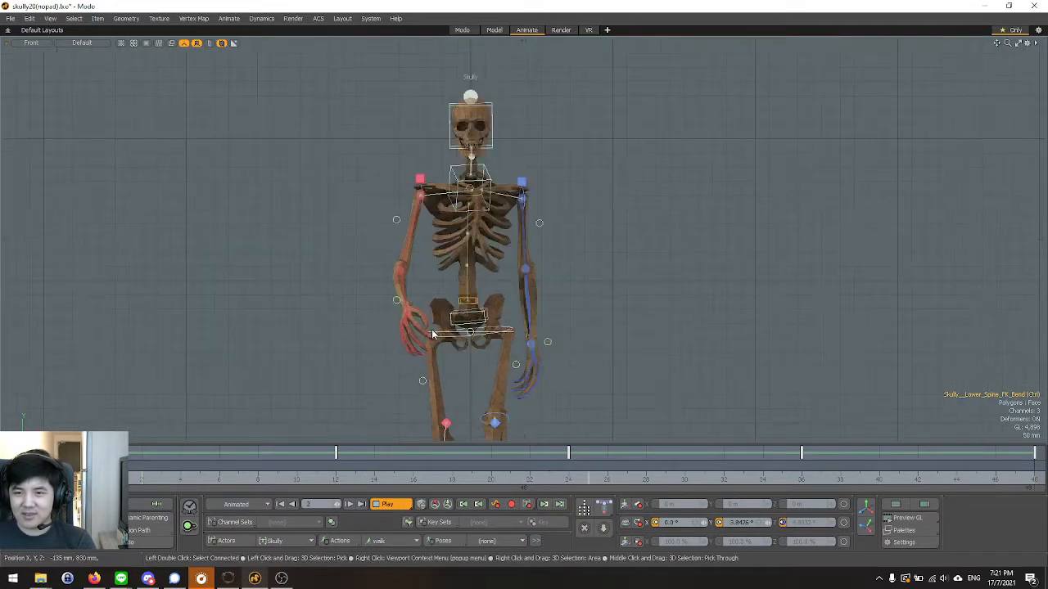
pyautogui.scroll(3, 479, 192)
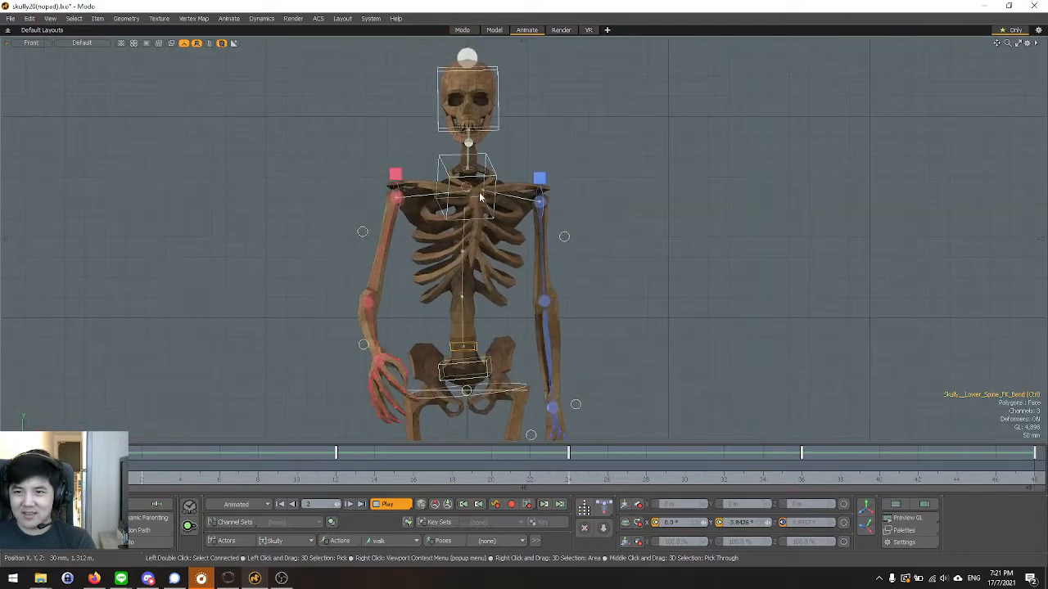
pyautogui.scroll(-3, 490, 168)
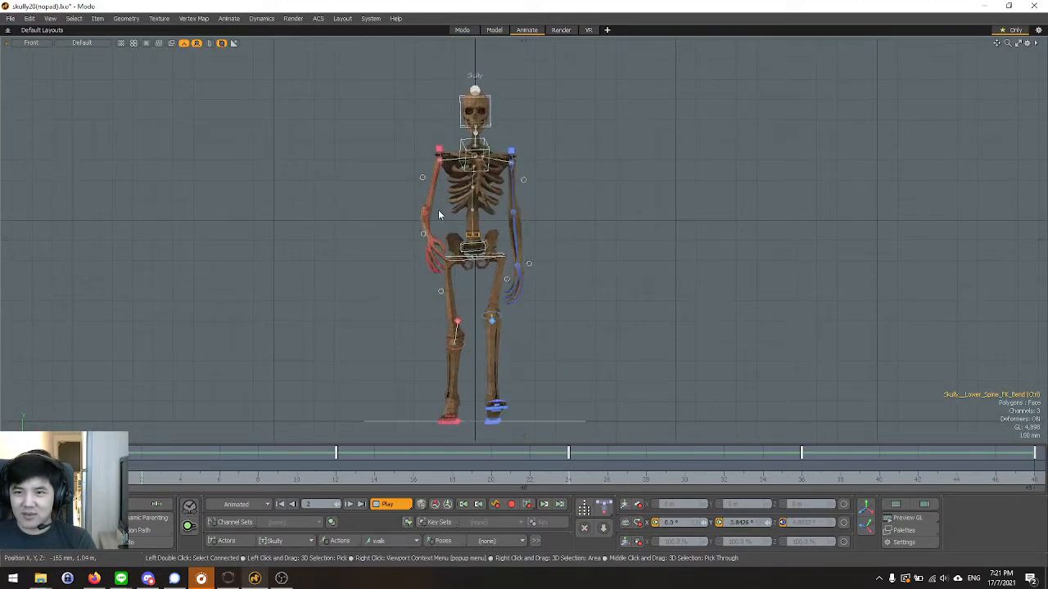
# Examine the looping walk animation from the Front, Perspective and Top views, both close up and at full height.
pyautogui.scroll(4, 463, 152)
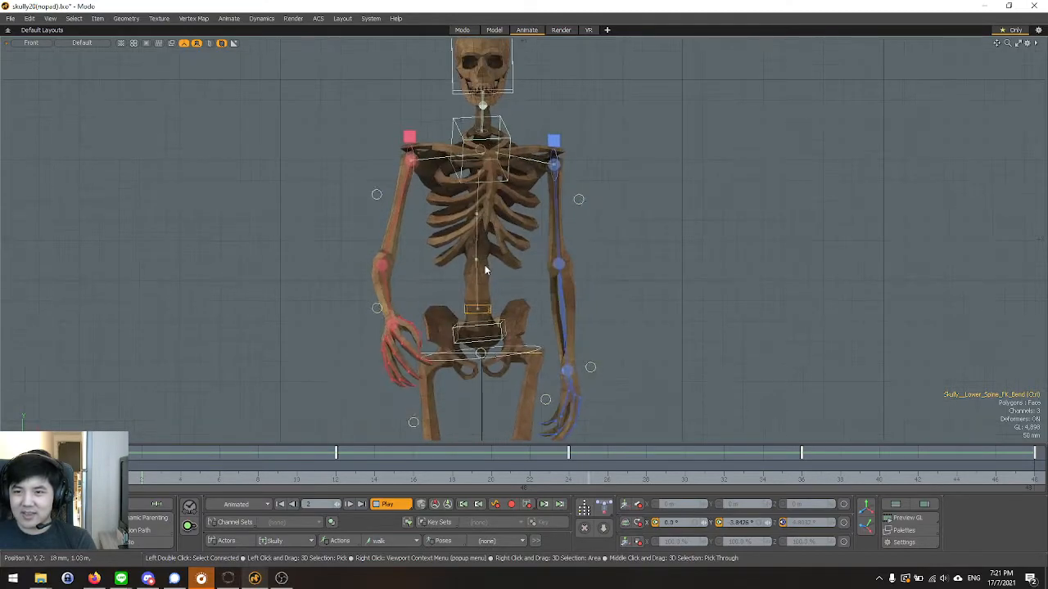
pyautogui.scroll(-2, 478, 242)
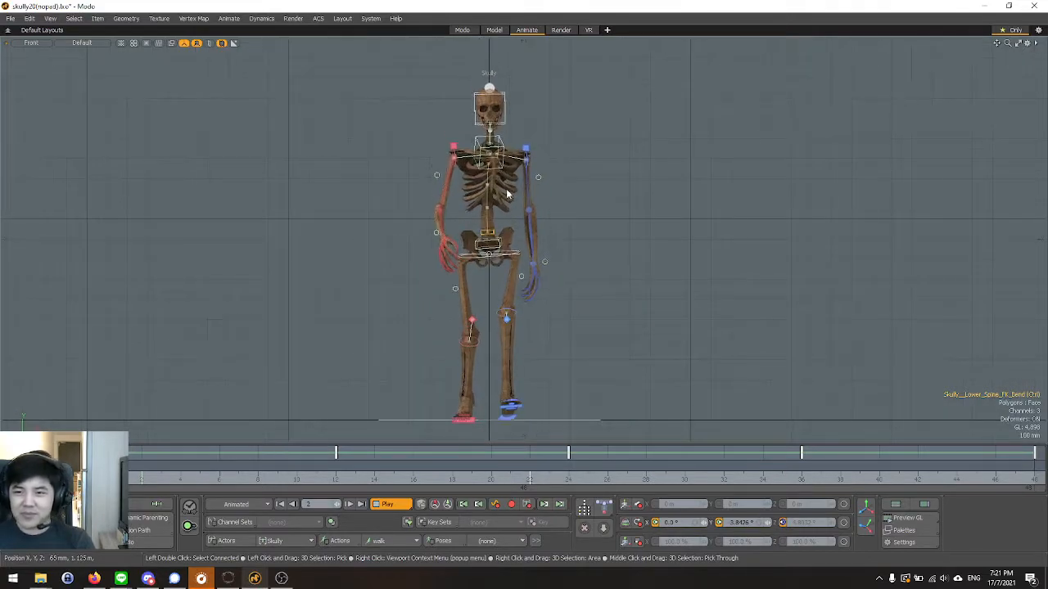
pyautogui.hotkey('ctrl', 'space')
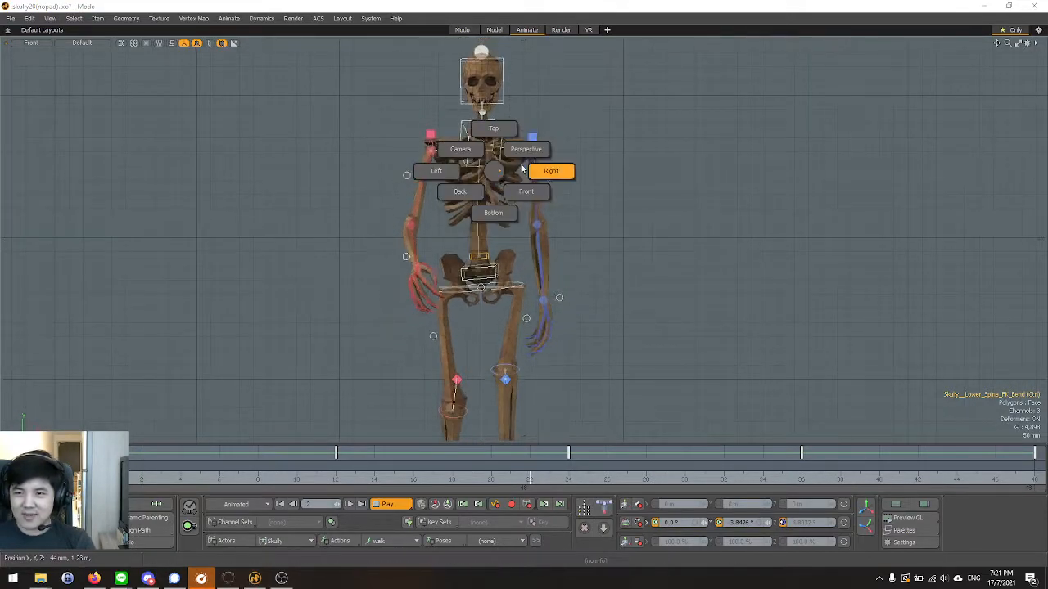
pyautogui.click(534, 155)
pyautogui.keyDown('alt'); pyautogui.moveTo(643, 286); pyautogui.dragTo(604, 295); pyautogui.keyUp('alt')
pyautogui.hotkey('ctrl', 'space')
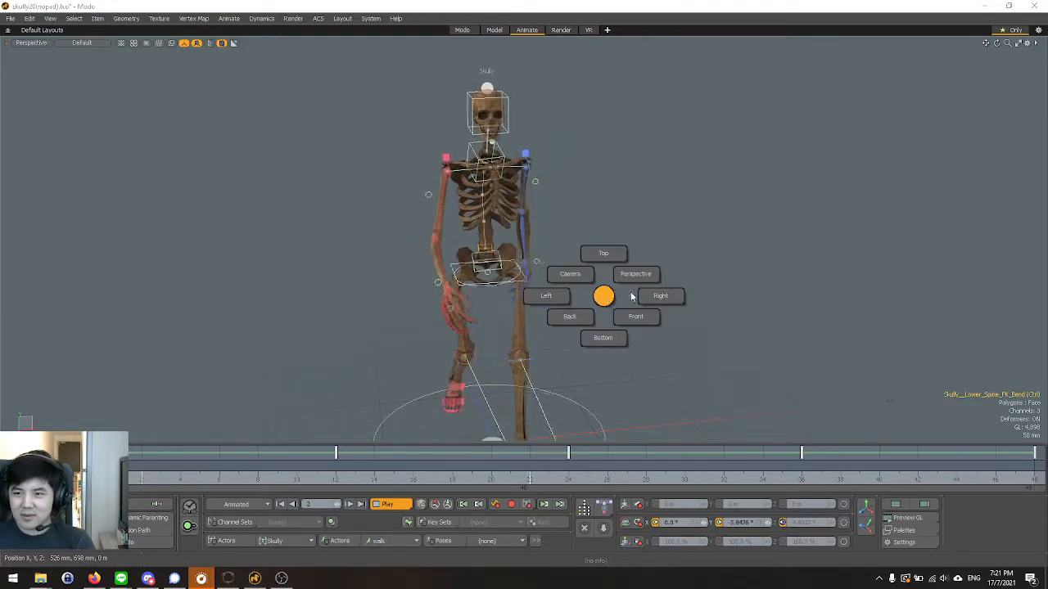
pyautogui.click(604, 254)
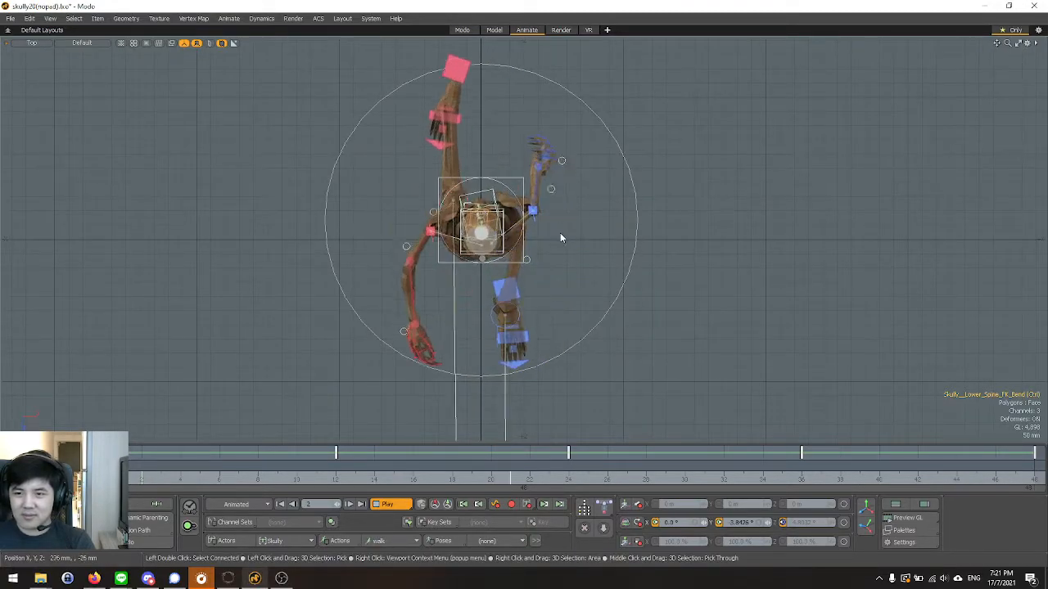
pyautogui.hotkey('ctrl', 'space')
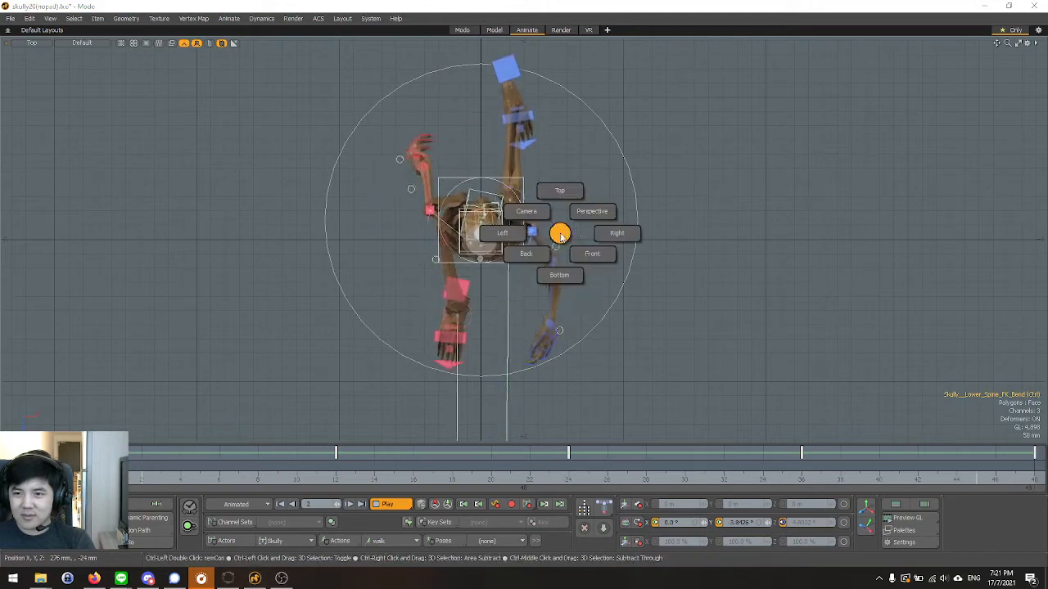
pyautogui.click(613, 234)
pyautogui.hotkey('ctrl', 'space')
pyautogui.click(632, 324)
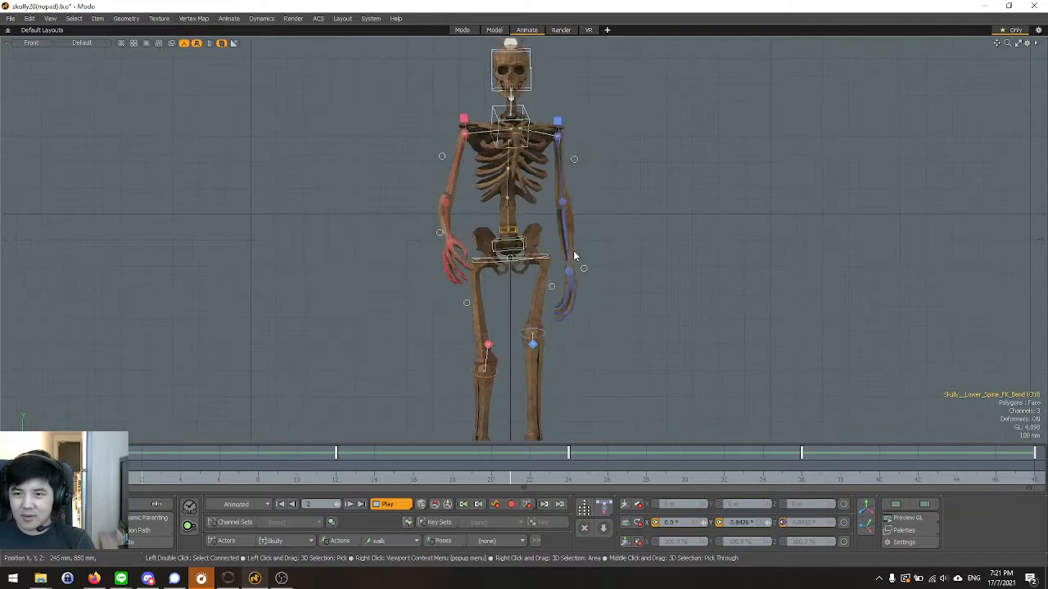
pyautogui.scroll(2, 573, 257)
pyautogui.scroll(-4, 573, 245)
pyautogui.scroll(2, 540, 262)
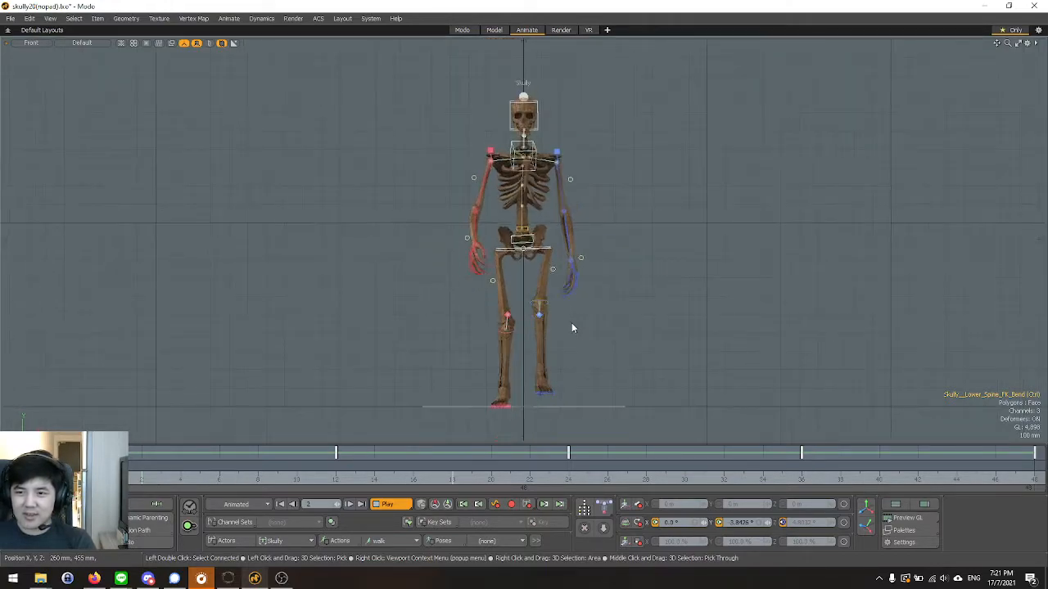
# Review the looping walk from angled perspective and Front views, and examine the leg and foot motion in the Left view.
pyautogui.hotkey('ctrl', 'space')
pyautogui.click(547, 167)
pyautogui.keyDown('alt'); pyautogui.moveTo(448, 252); pyautogui.dragTo(696, 335); pyautogui.keyUp('alt')
pyautogui.scroll(3, 568, 312)
pyautogui.keyDown('alt'); pyautogui.moveTo(568, 311); pyautogui.dragTo(658, 297); pyautogui.keyUp('alt')
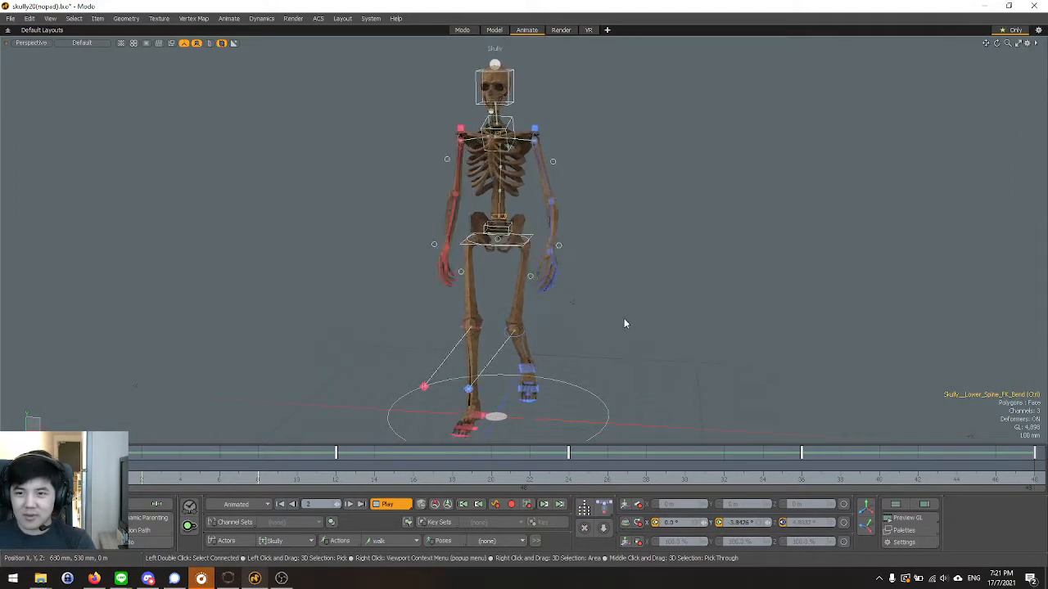
pyautogui.hotkey('ctrl', 'space')
pyautogui.click(621, 338)
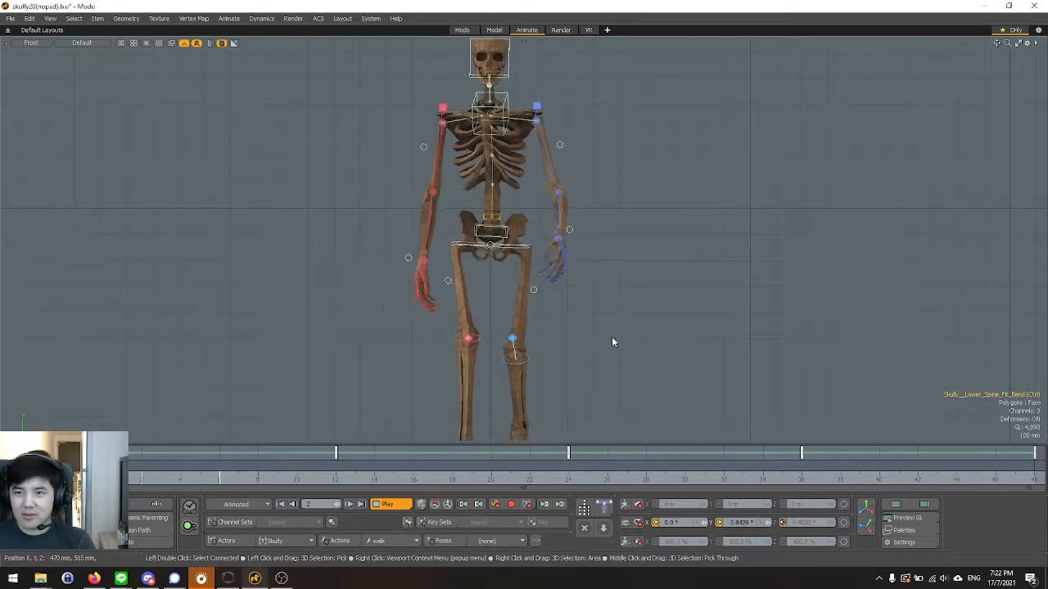
pyautogui.scroll(-3, 489, 257)
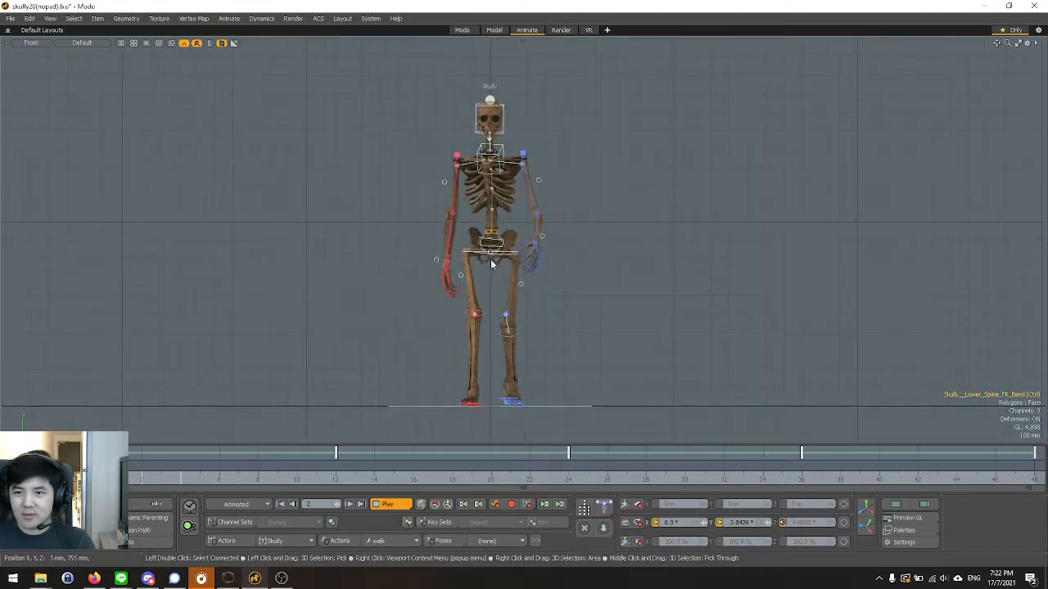
pyautogui.hotkey('ctrl', 'space')
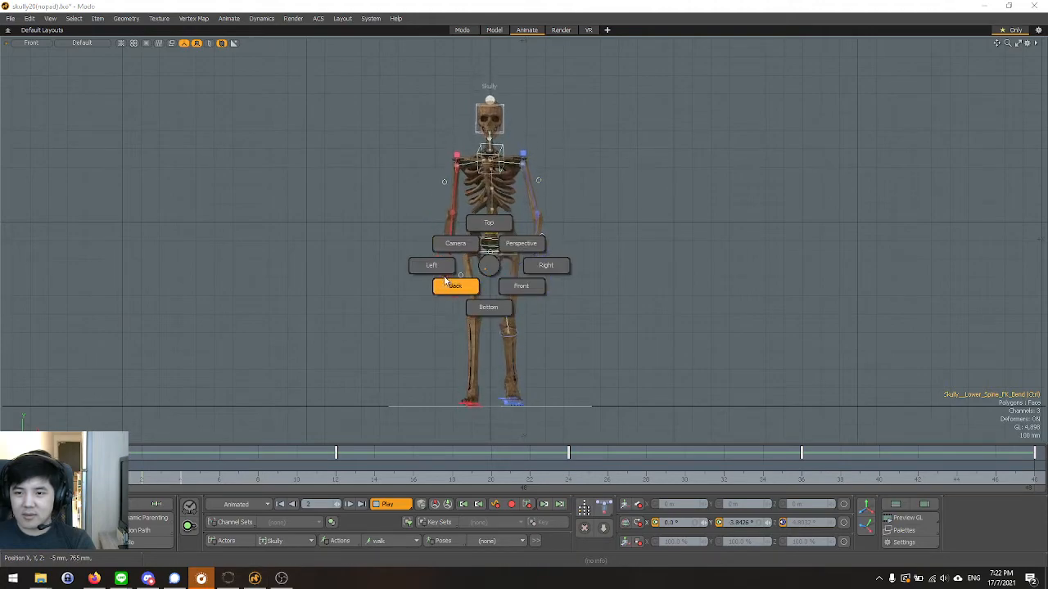
pyautogui.click(443, 272)
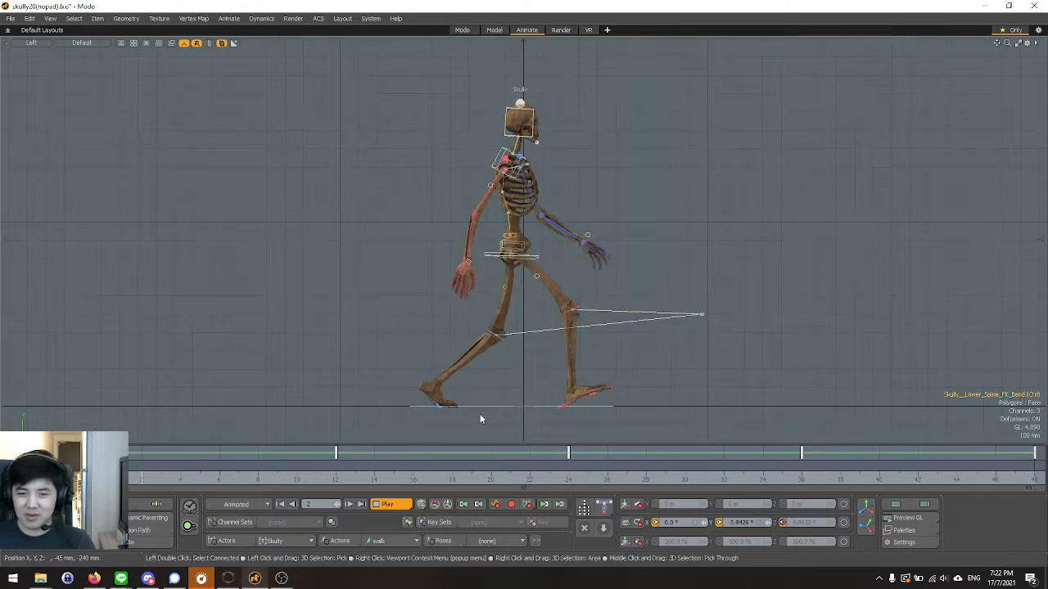
pyautogui.scroll(-2, 539, 372)
pyautogui.scroll(4, 534, 383)
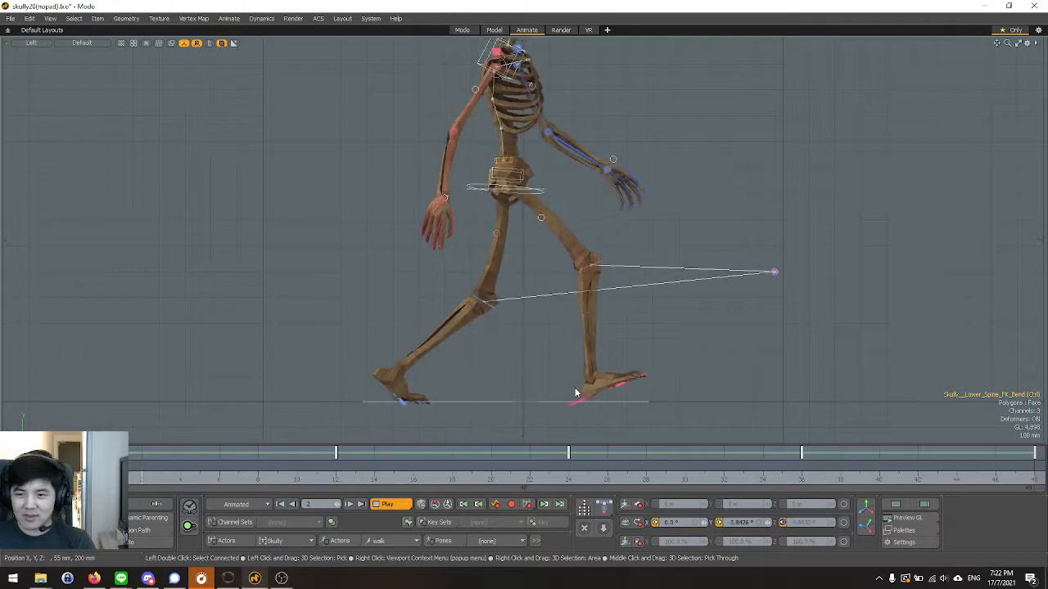
# At frame 15, select the left heel controller and show only its Position Z curve in the Graph Editor.
pyautogui.click(394, 453)
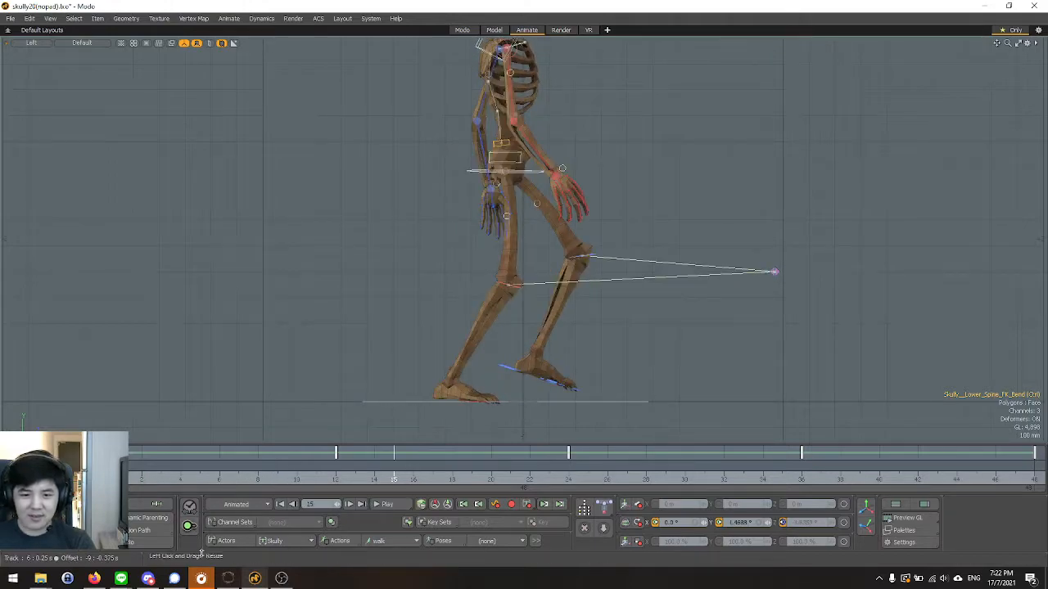
pyautogui.click(505, 368)
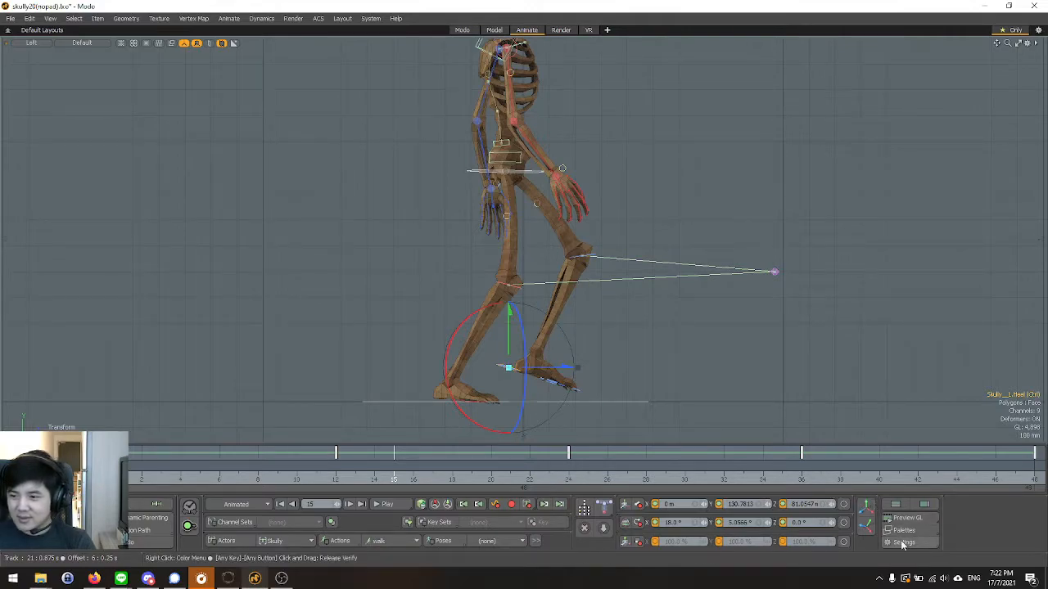
pyautogui.click(904, 531)
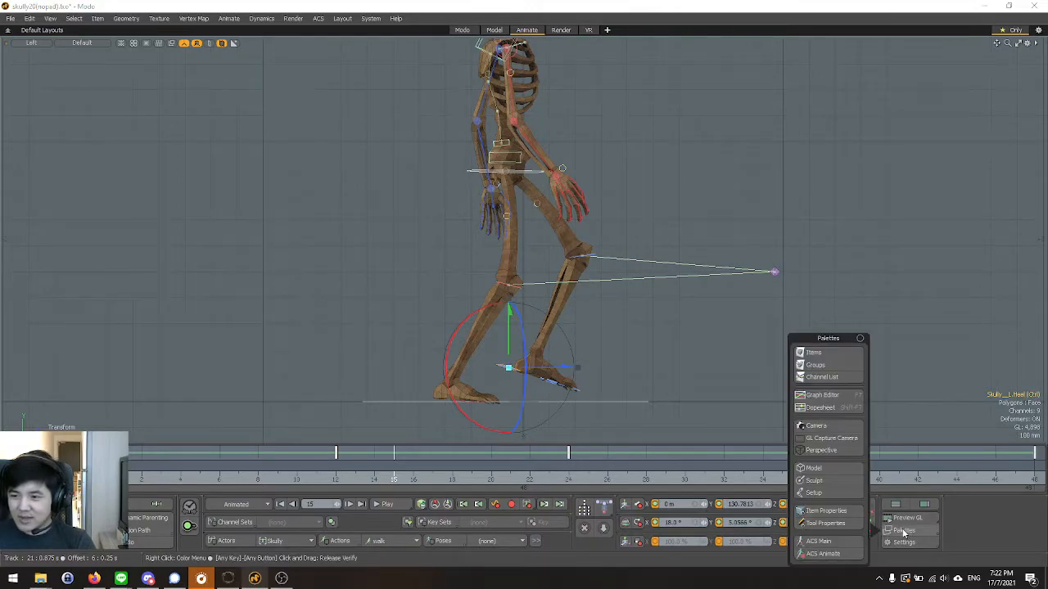
pyautogui.click(814, 396)
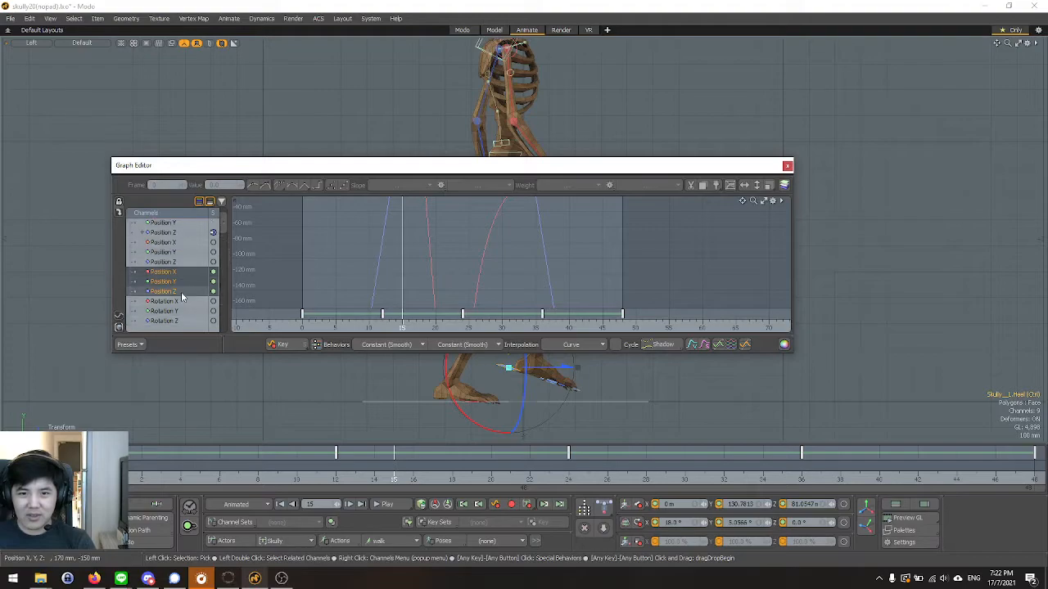
pyautogui.click(180, 291)
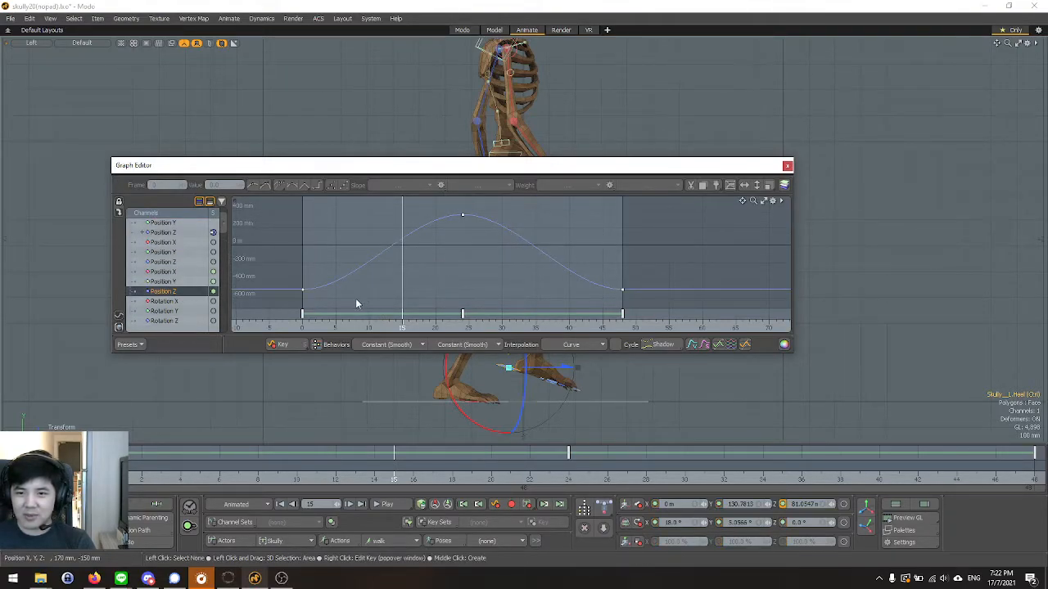
# Break the slope of the Position Z key at frame 0 and set its outgoing slope to Linear Out.
pyautogui.click(308, 329)
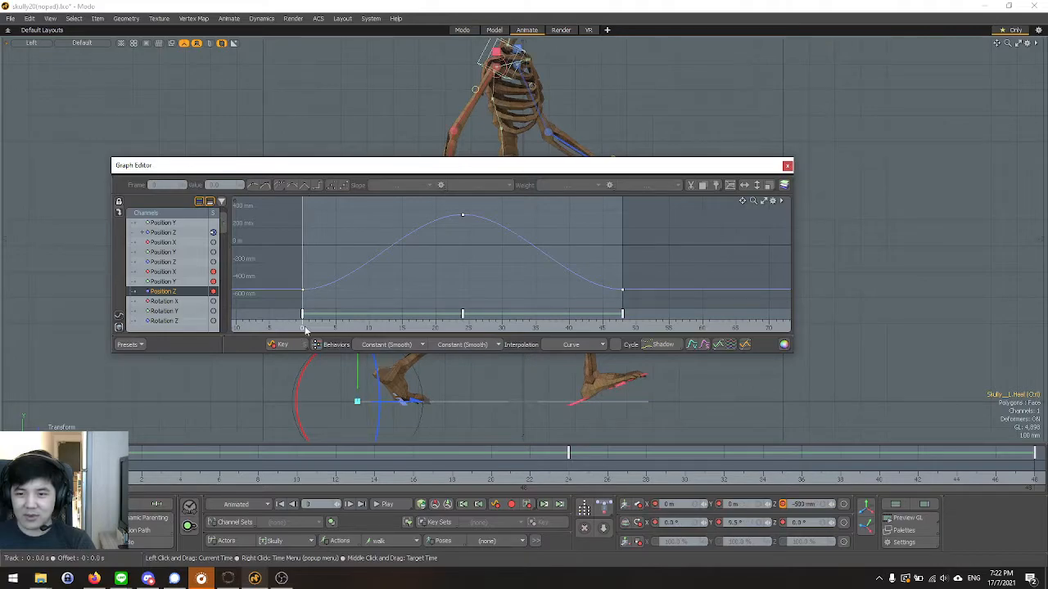
pyautogui.moveTo(305, 329)
pyautogui.mouseDown()
pyautogui.moveTo(629, 329)
pyautogui.moveTo(308, 328)
pyautogui.mouseUp()
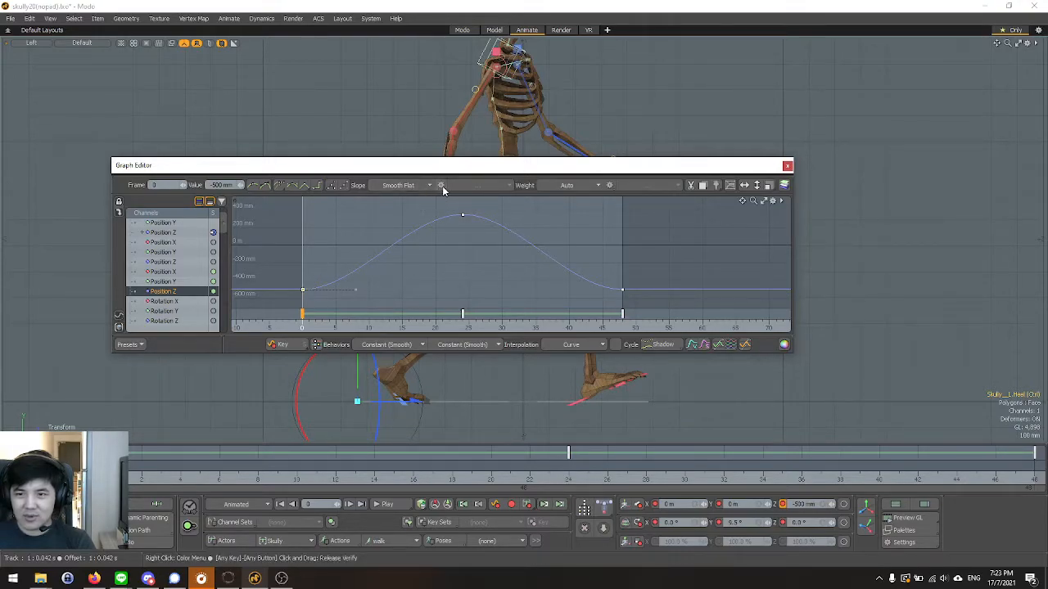
pyautogui.click(441, 186)
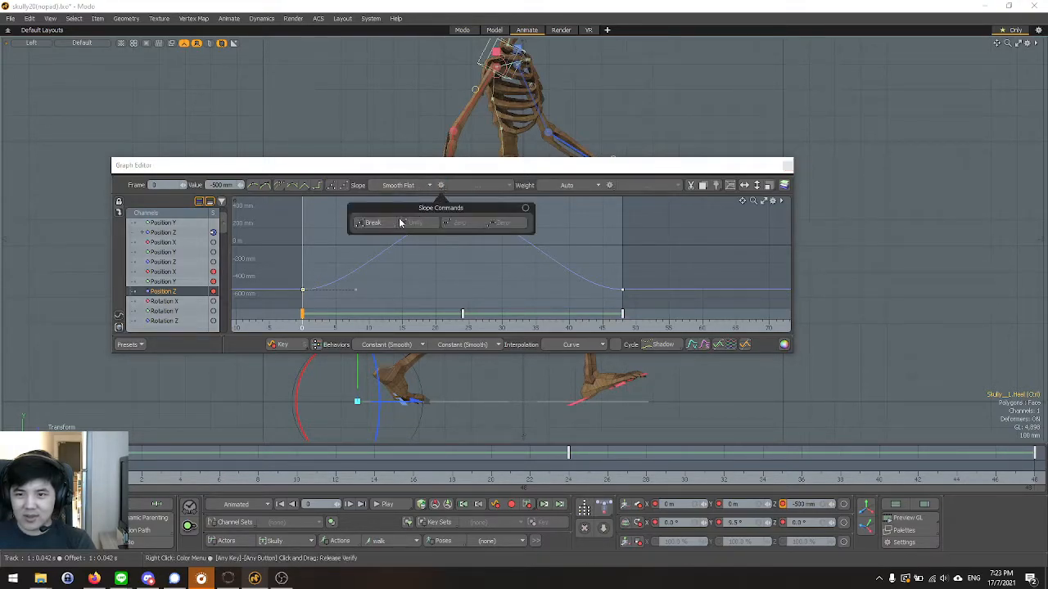
pyautogui.click(487, 185)
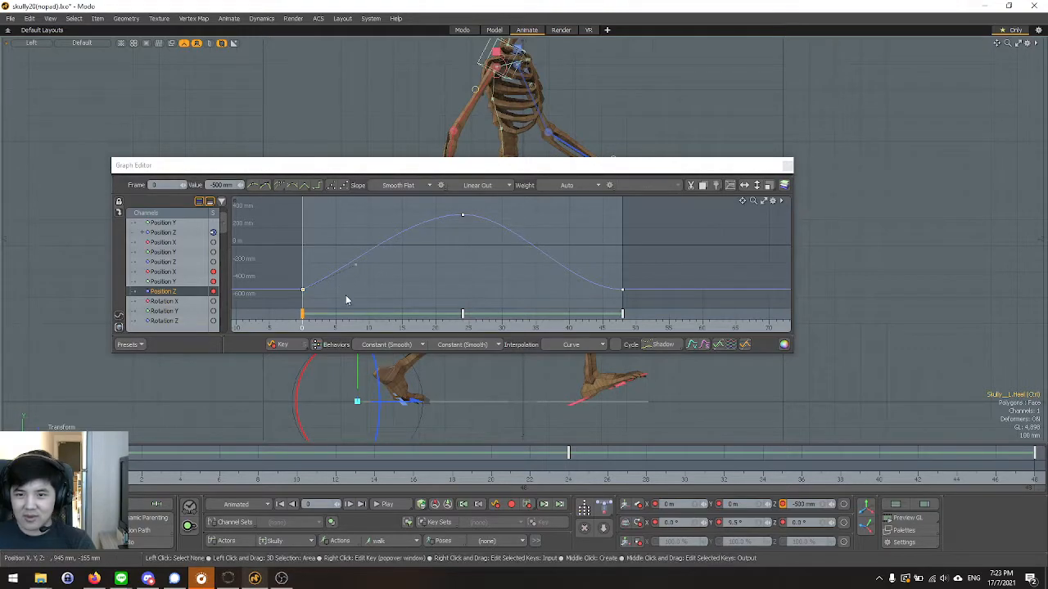
pyautogui.moveTo(467, 175); pyautogui.dragTo(494, 94)
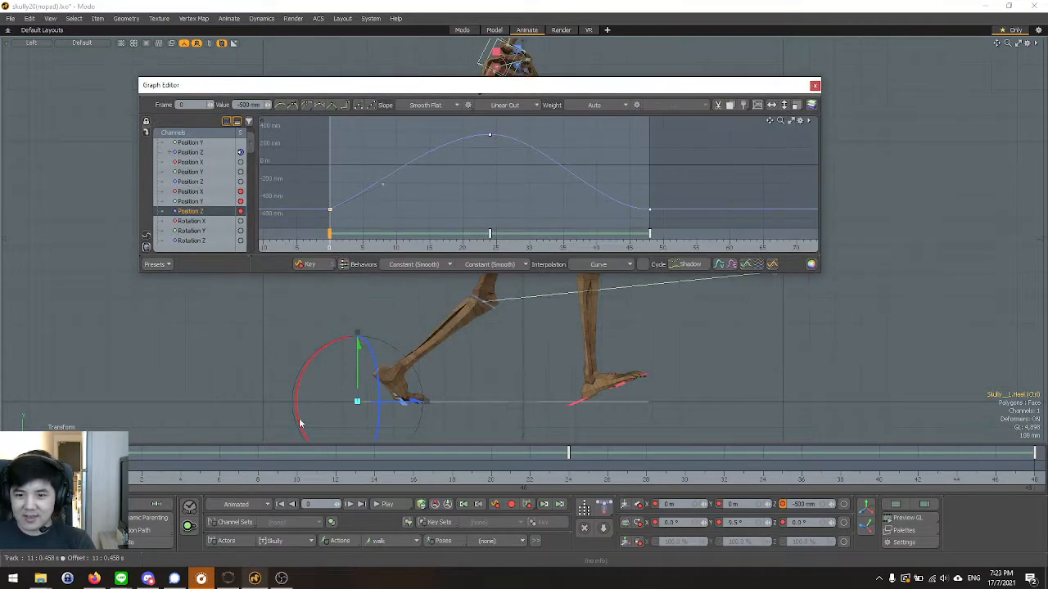
# Manually steepen the outgoing handle of the frame 0 Position Z key so the heel moves forward faster, checking playback before and after.
pyautogui.click(385, 502)
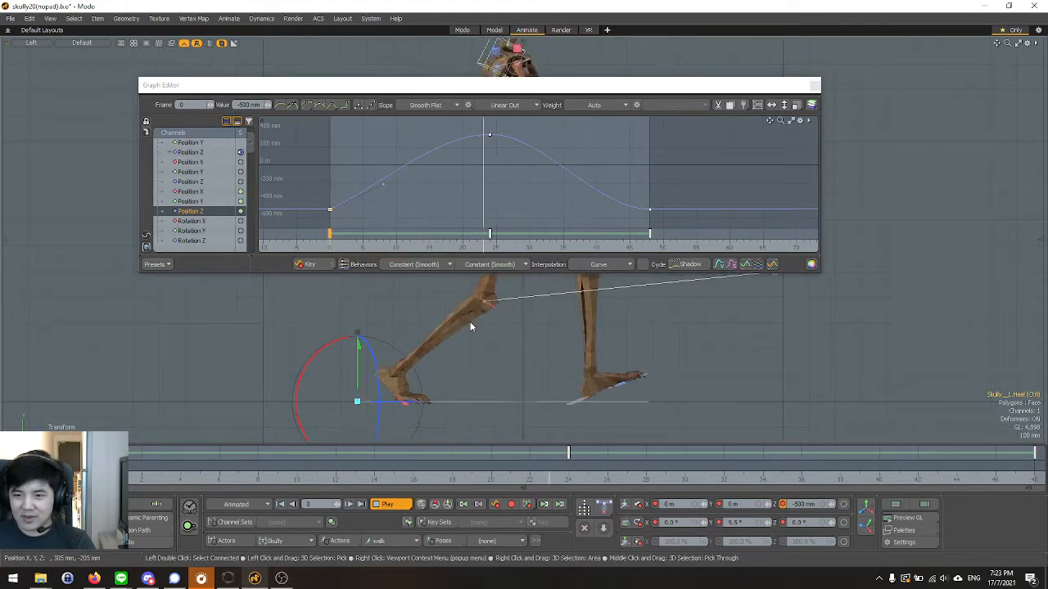
pyautogui.press('Escape')
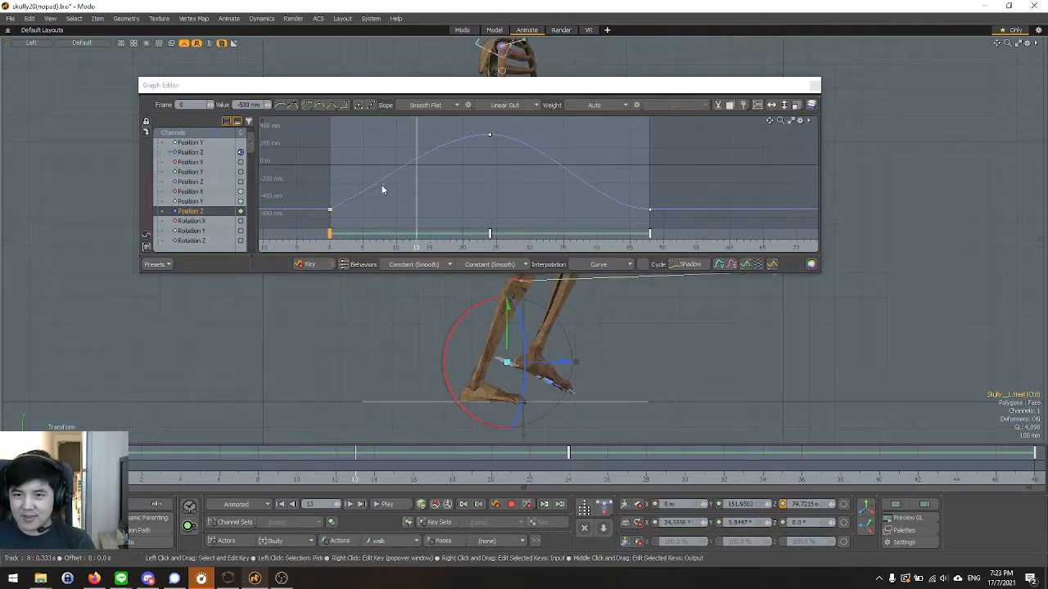
pyautogui.moveTo(383, 183); pyautogui.dragTo(369, 173)
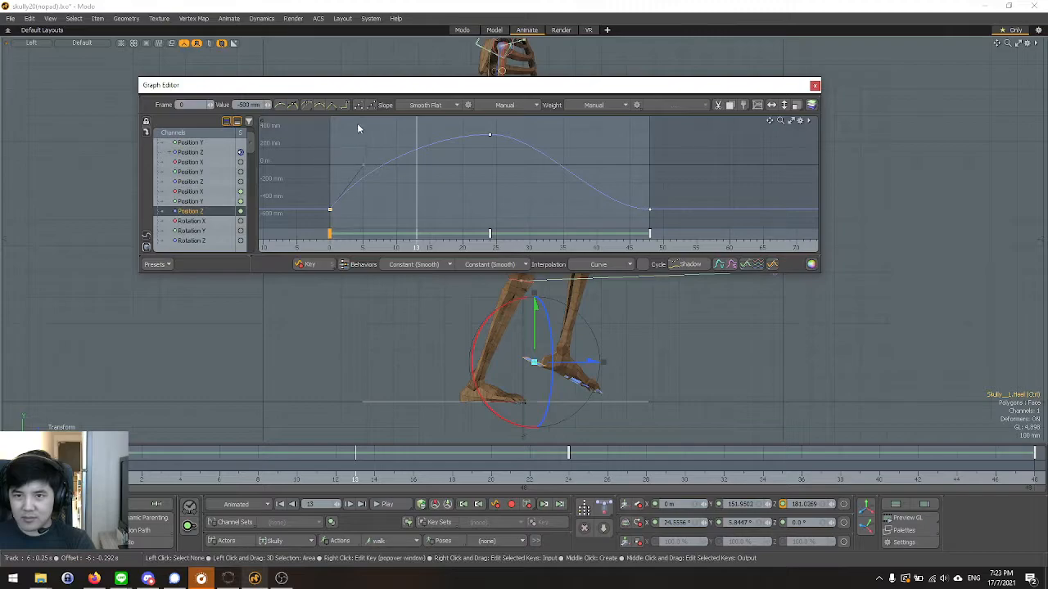
pyautogui.click(386, 505)
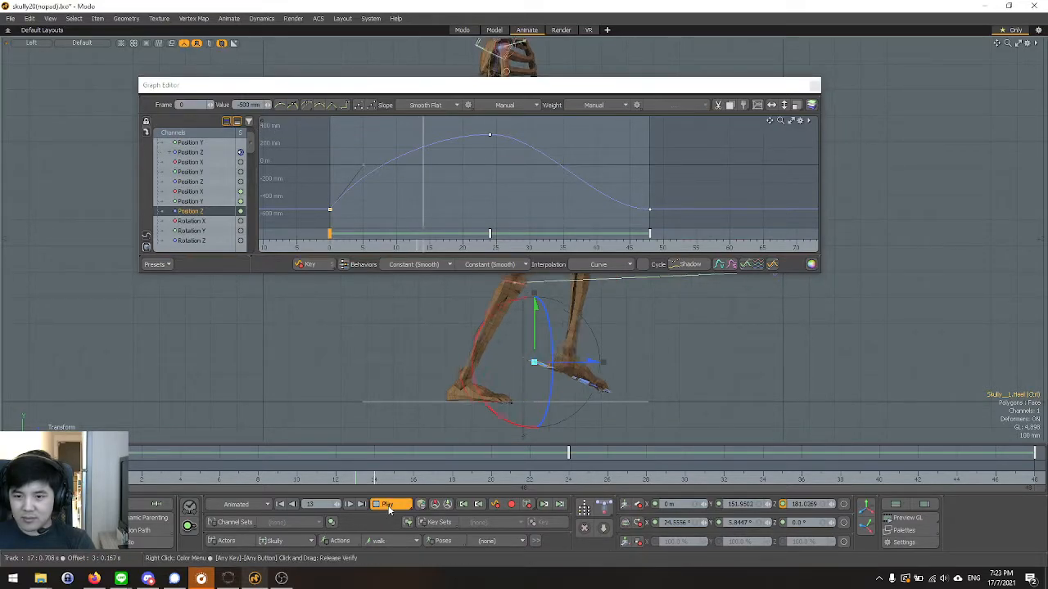
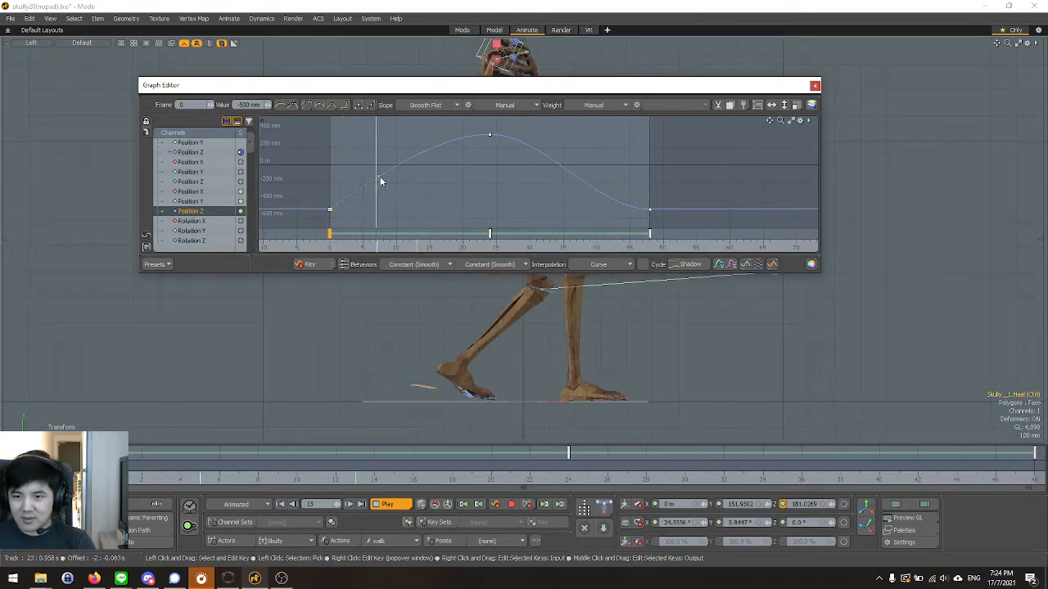
# Try a Linear Out outgoing slope on the left heel's frame 0 Position Z key, followed by unifying its slopes.
pyautogui.click(503, 105)
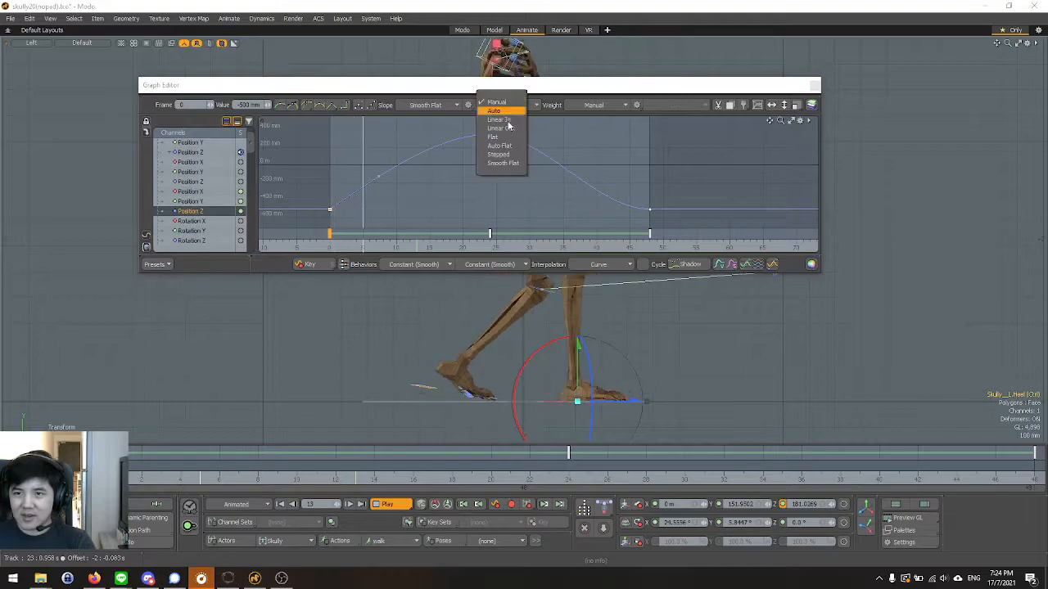
pyautogui.click(501, 129)
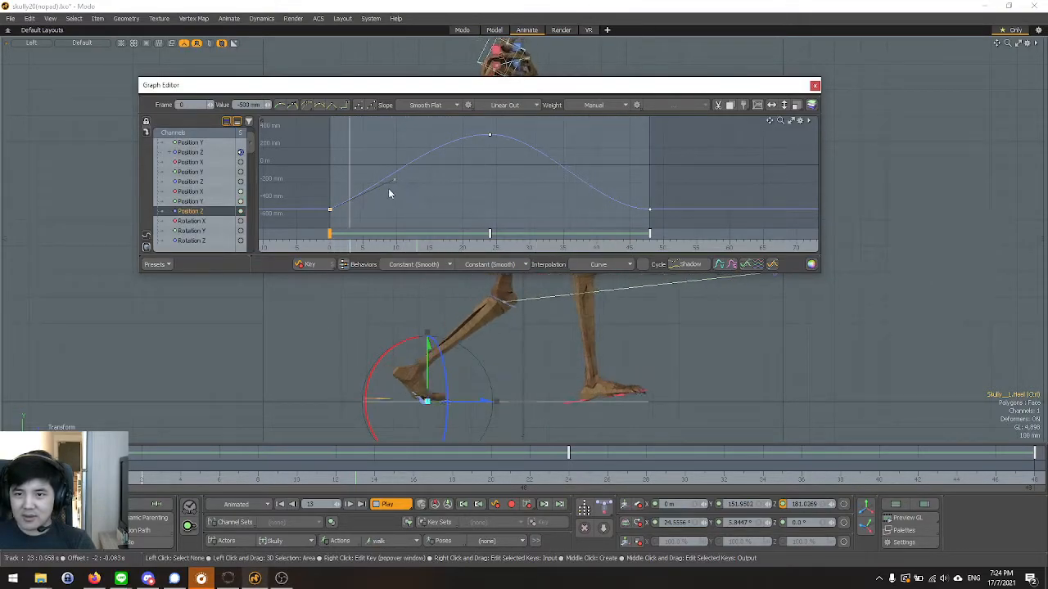
pyautogui.click(468, 105)
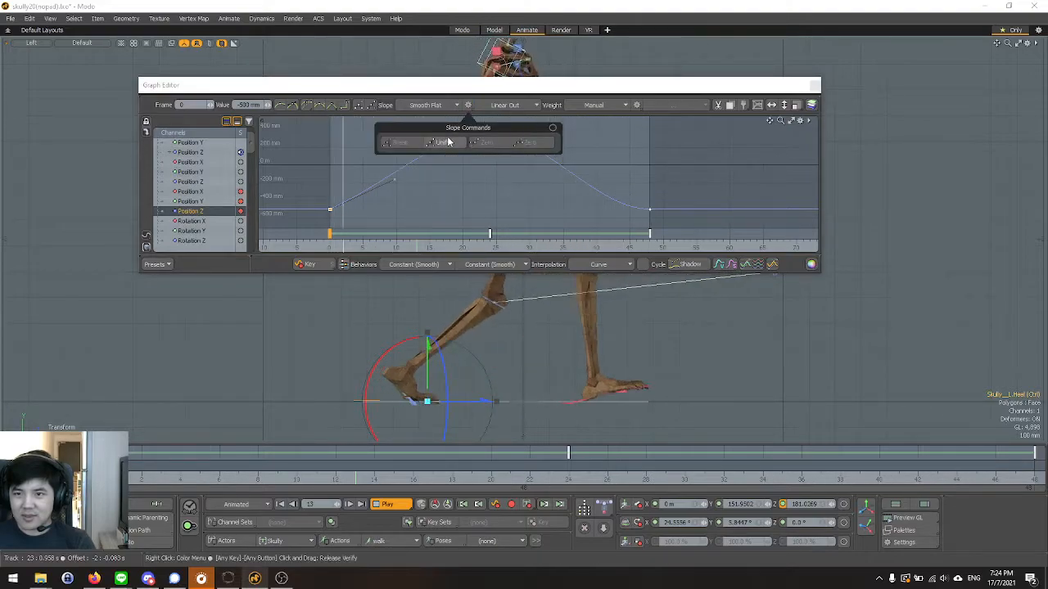
pyautogui.click(410, 144)
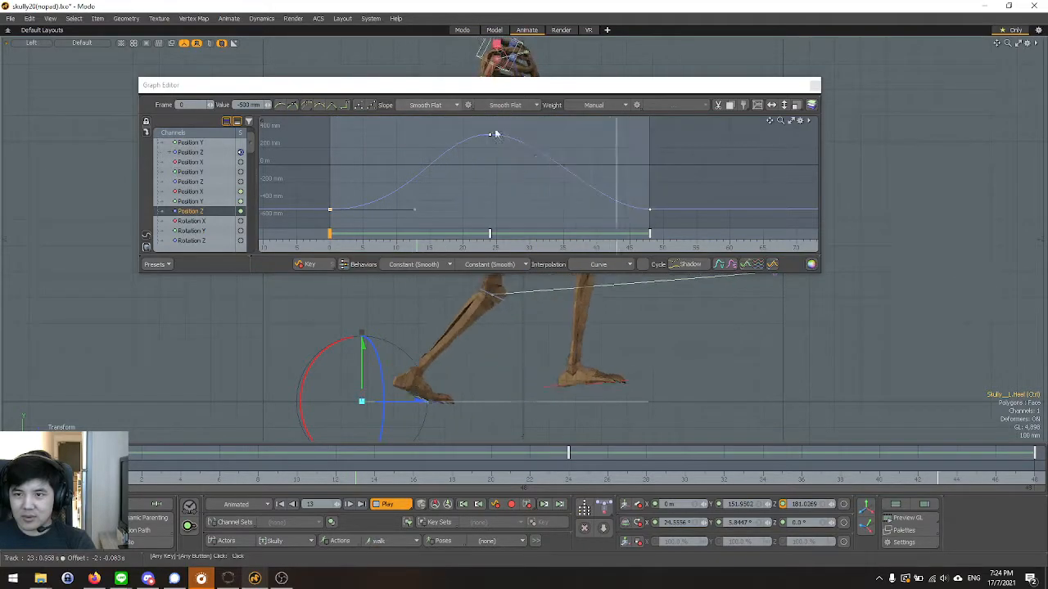
# Undo the unified slope and manual handle edits, restoring the frame 0 key's Linear Out outgoing slope with Auto weight.
pyautogui.scroll(-1, 526, 201)
pyautogui.hotkey('ctrl', 'z')
pyautogui.hotkey('ctrl', 'z')
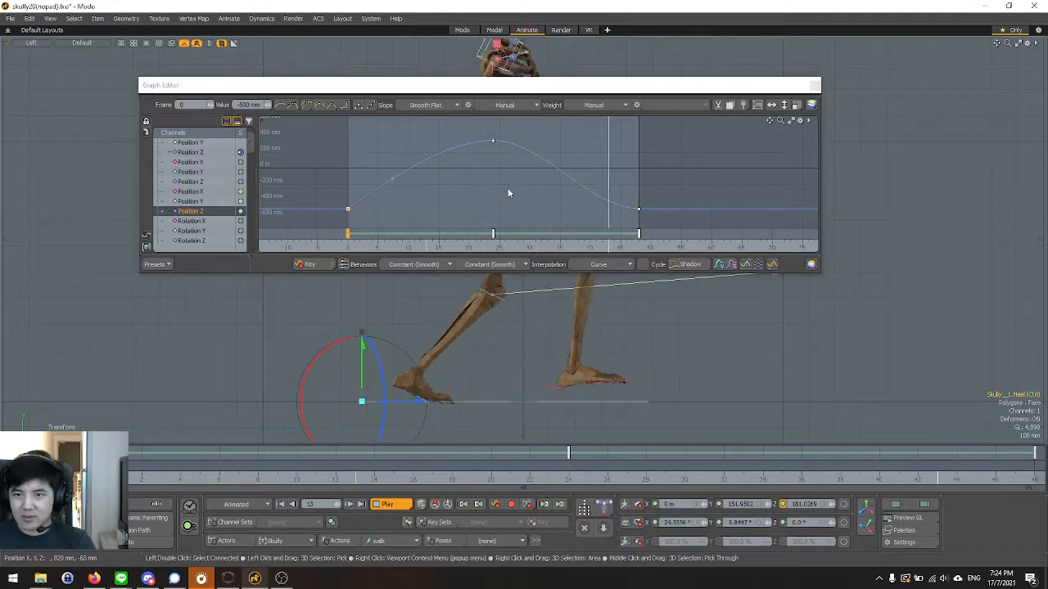
pyautogui.hotkey('ctrl', 'shift', 'z')
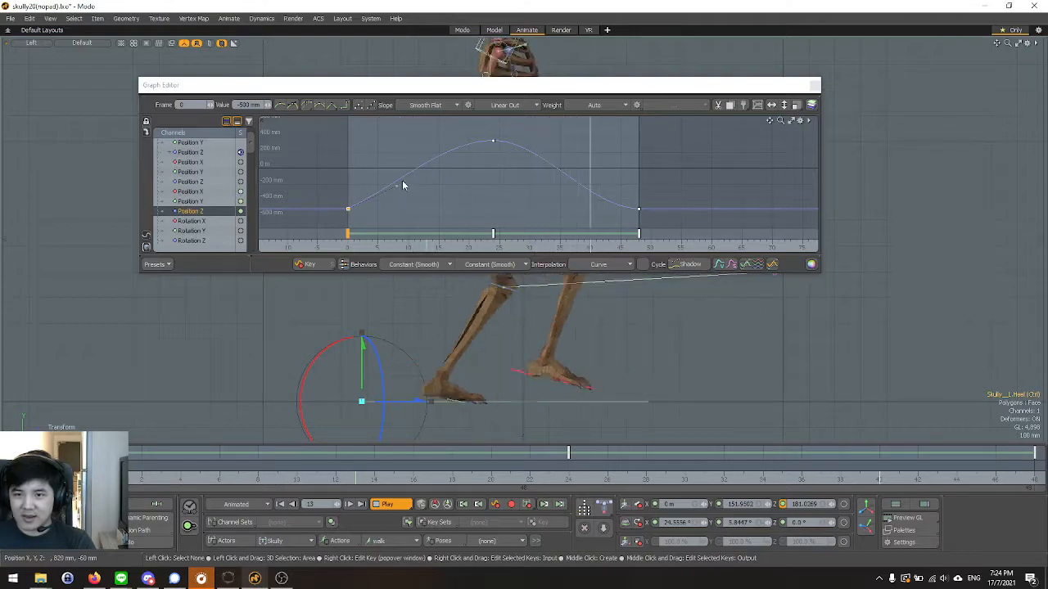
pyautogui.scroll(1, 459, 148)
pyautogui.scroll(-1, 467, 159)
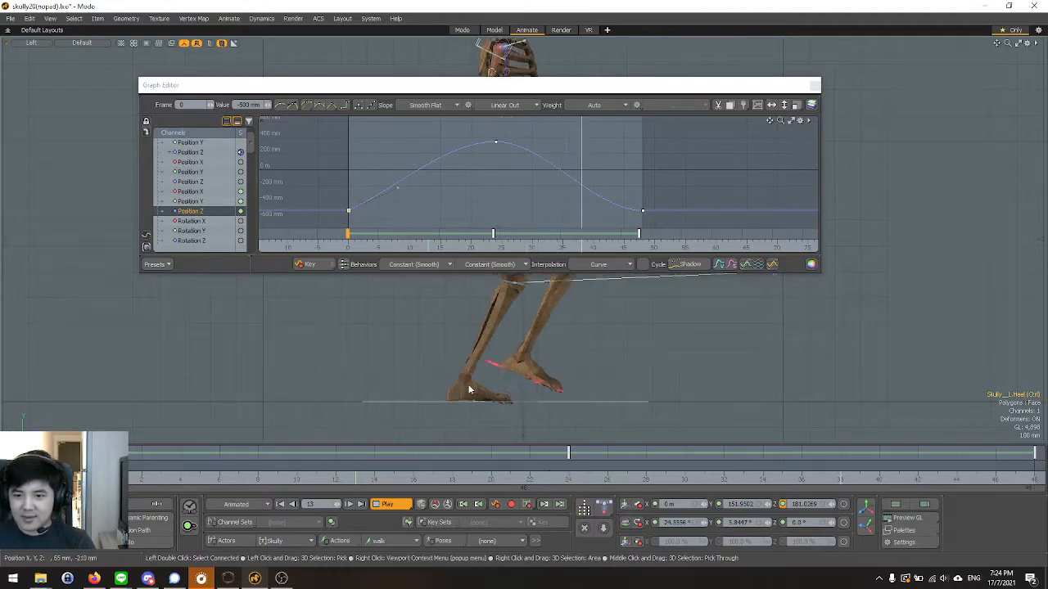
# Select the right heel controller and show only its Position Z curve in the Graph Editor.
pyautogui.click(538, 384)
pyautogui.press('y')
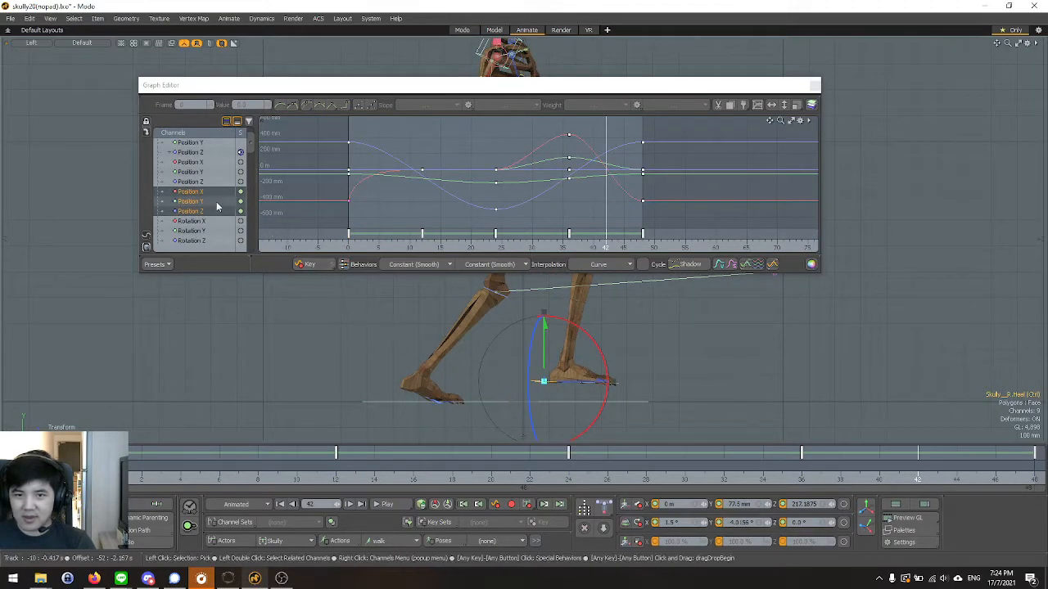
pyautogui.click(196, 211)
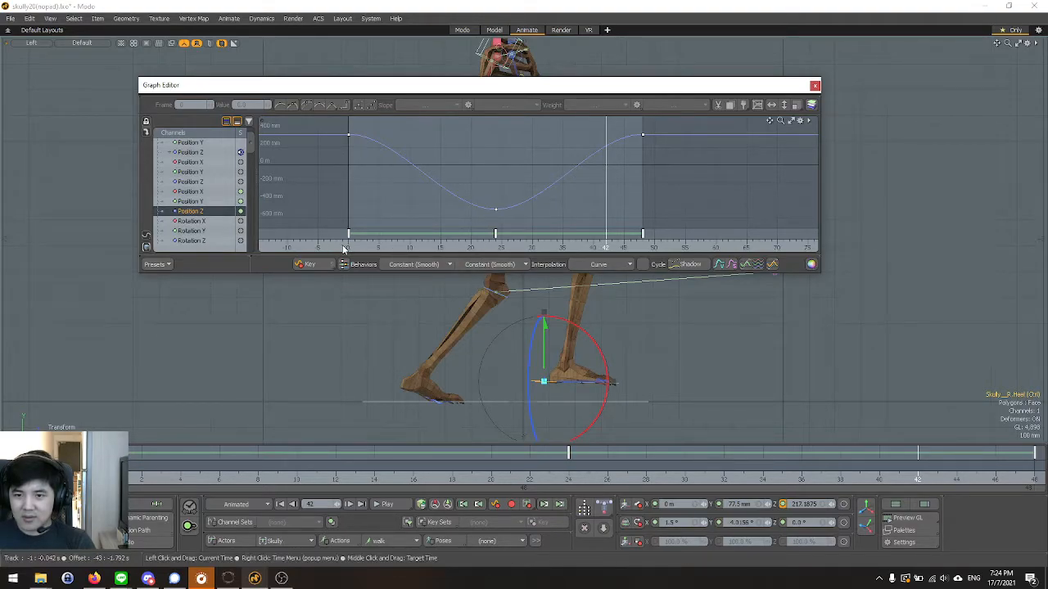
# At frame 24, break the slope of the right heel's Position Z key and set its outgoing slope to Linear Out.
pyautogui.click(348, 248)
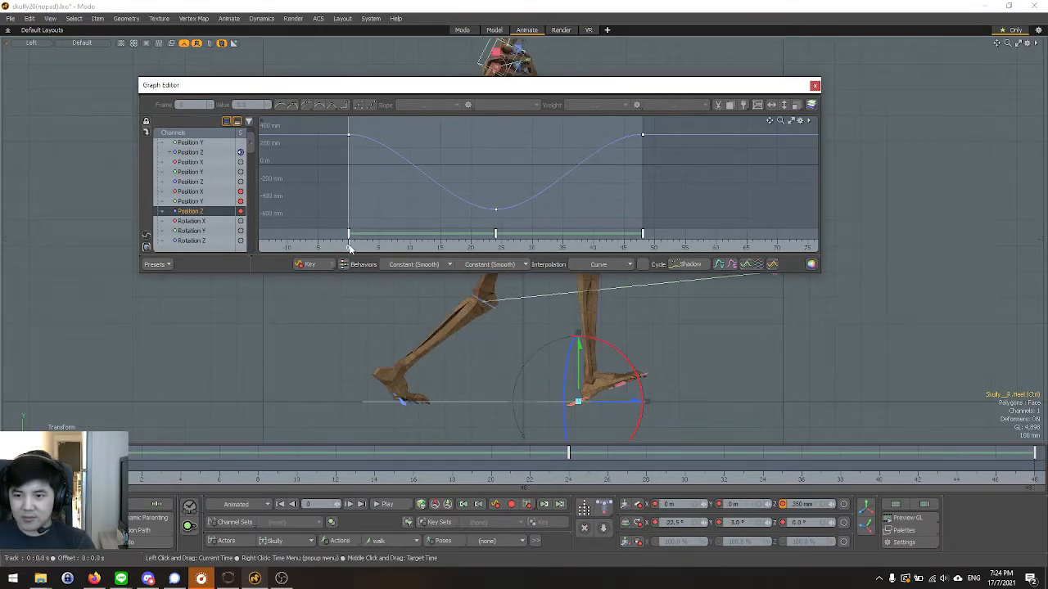
pyautogui.moveTo(348, 248)
pyautogui.mouseDown()
pyautogui.moveTo(648, 248)
pyautogui.moveTo(501, 248)
pyautogui.mouseUp()
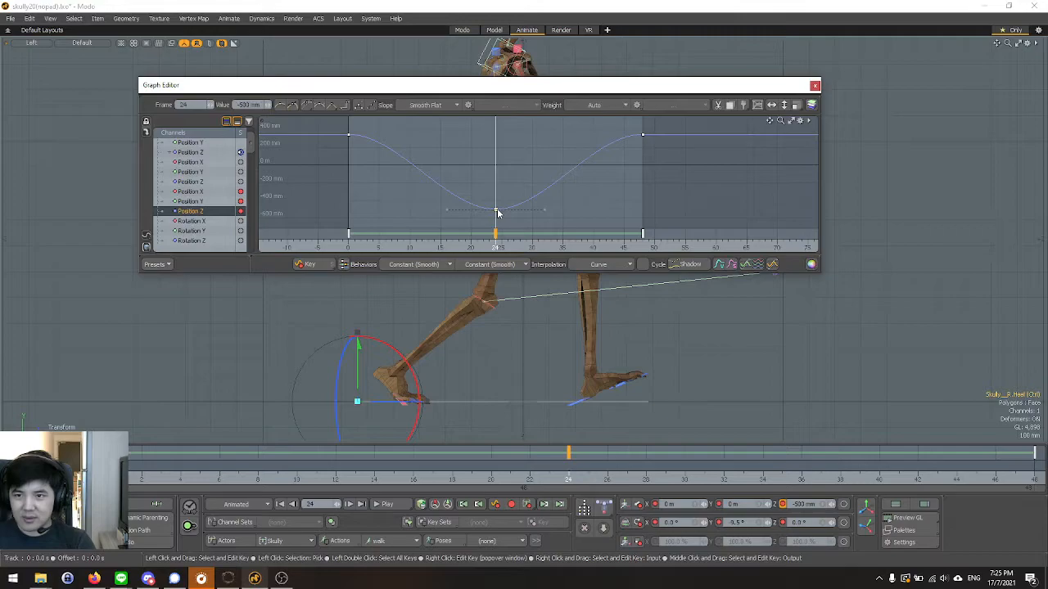
pyautogui.click(467, 107)
pyautogui.click(518, 106)
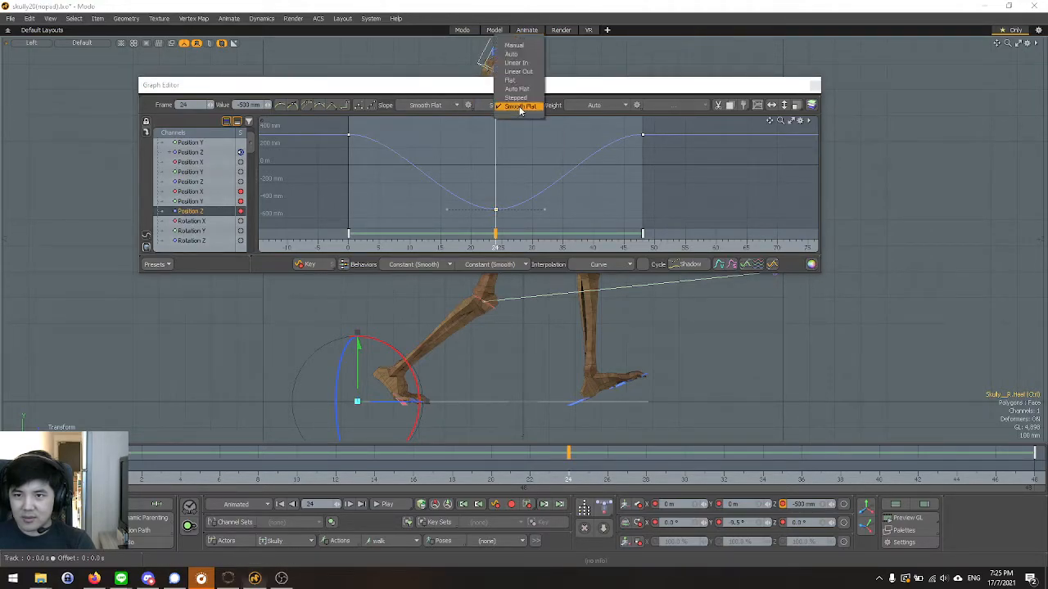
pyautogui.click(519, 71)
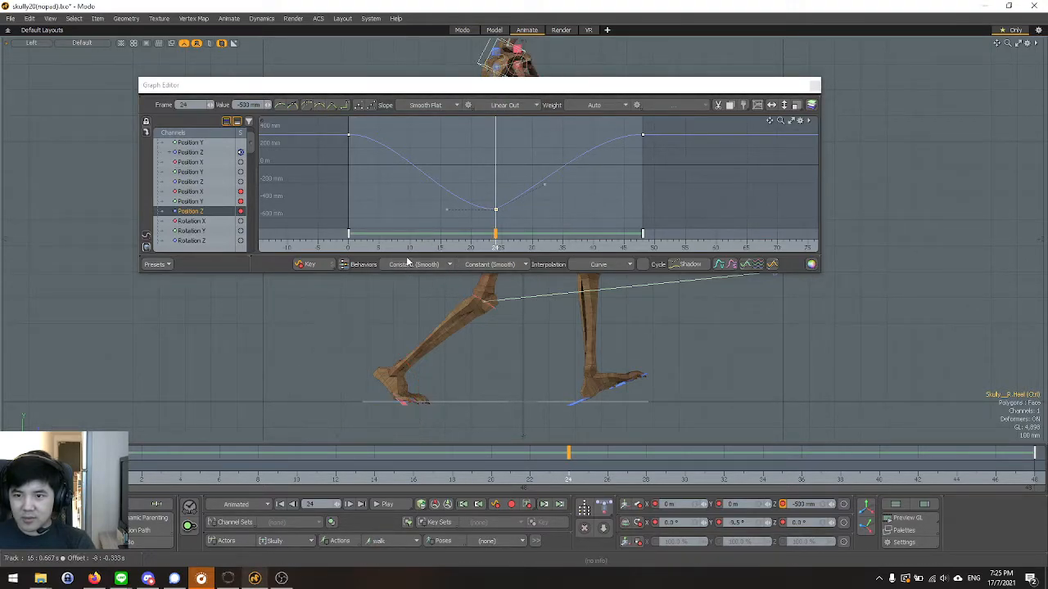
# Play the walk, close the Graph Editor, and examine the leg and foot motion both close up and at full-body scale.
pyautogui.click(385, 505)
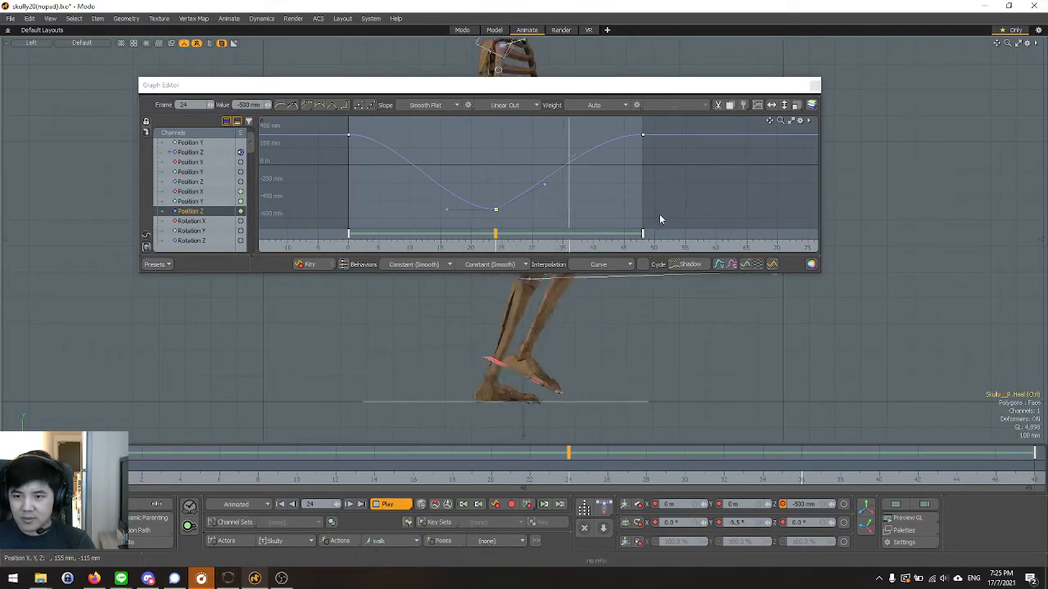
pyautogui.click(815, 85)
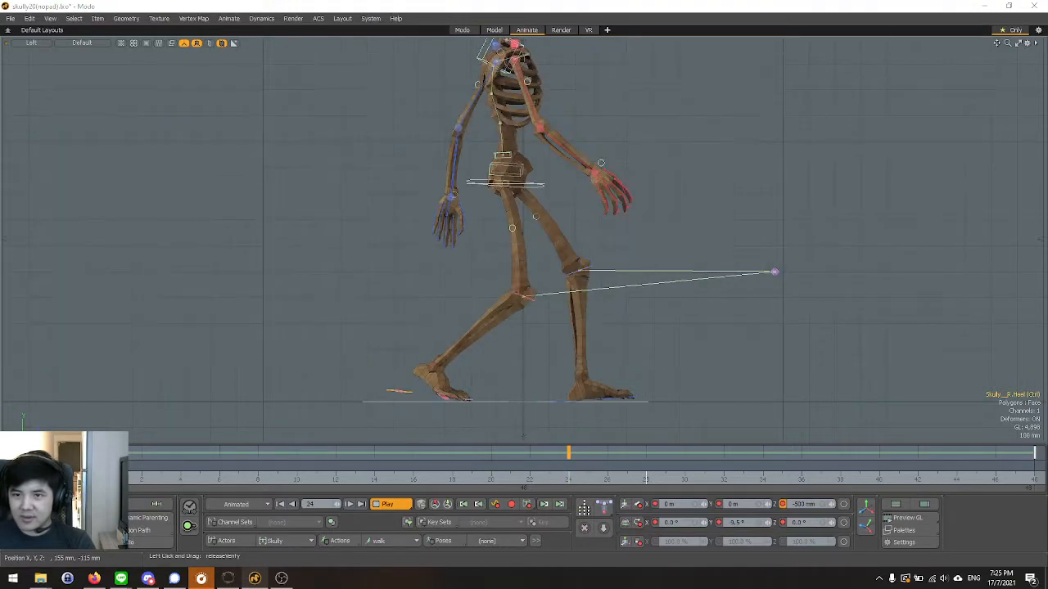
pyautogui.scroll(-2, 401, 250)
pyautogui.scroll(-1, 469, 274)
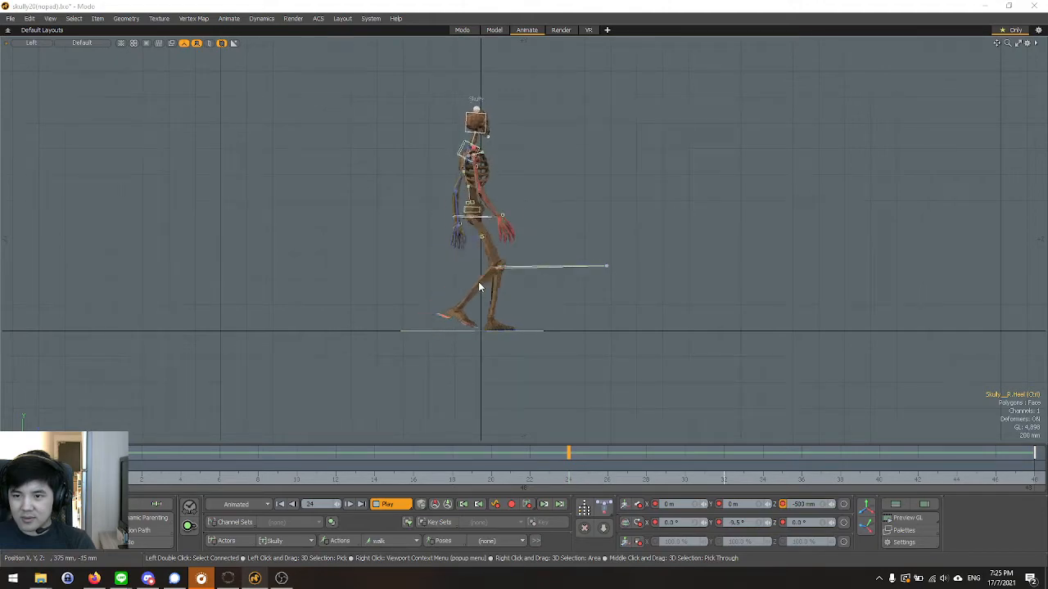
pyautogui.scroll(2, 480, 285)
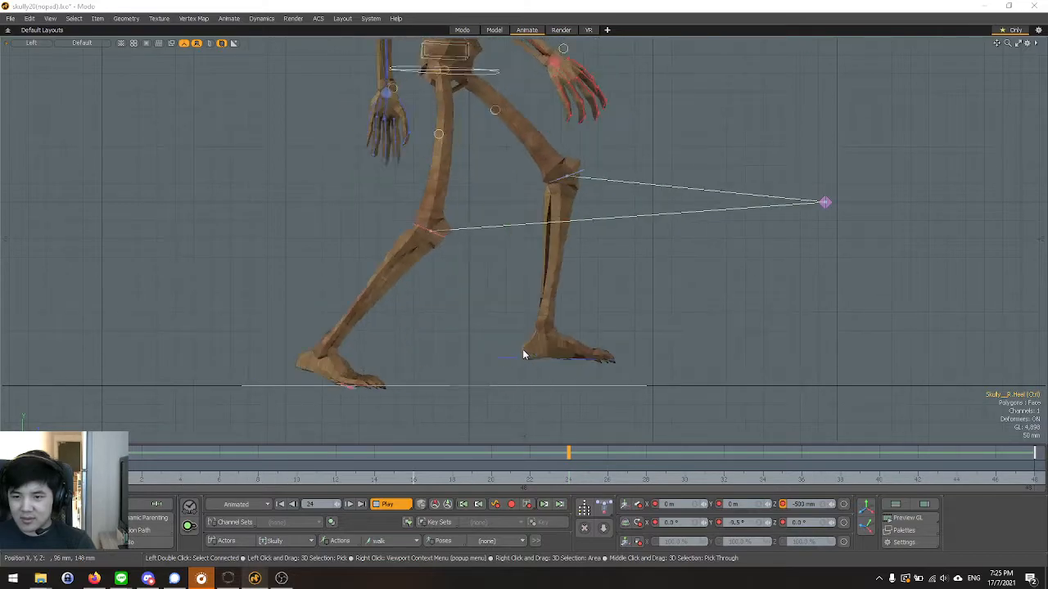
pyautogui.scroll(-5, 522, 347)
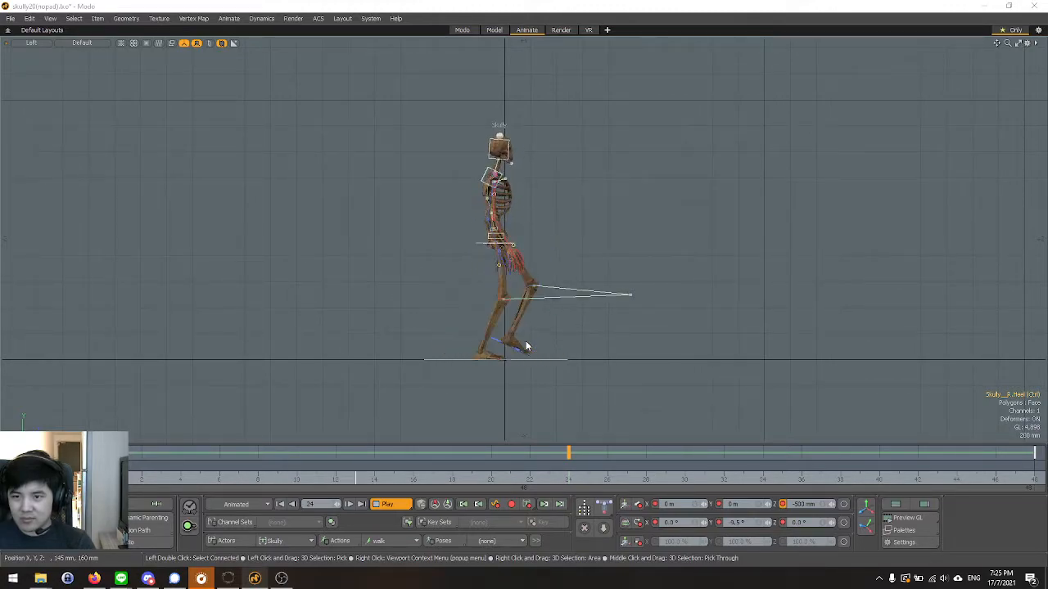
pyautogui.scroll(3, 531, 346)
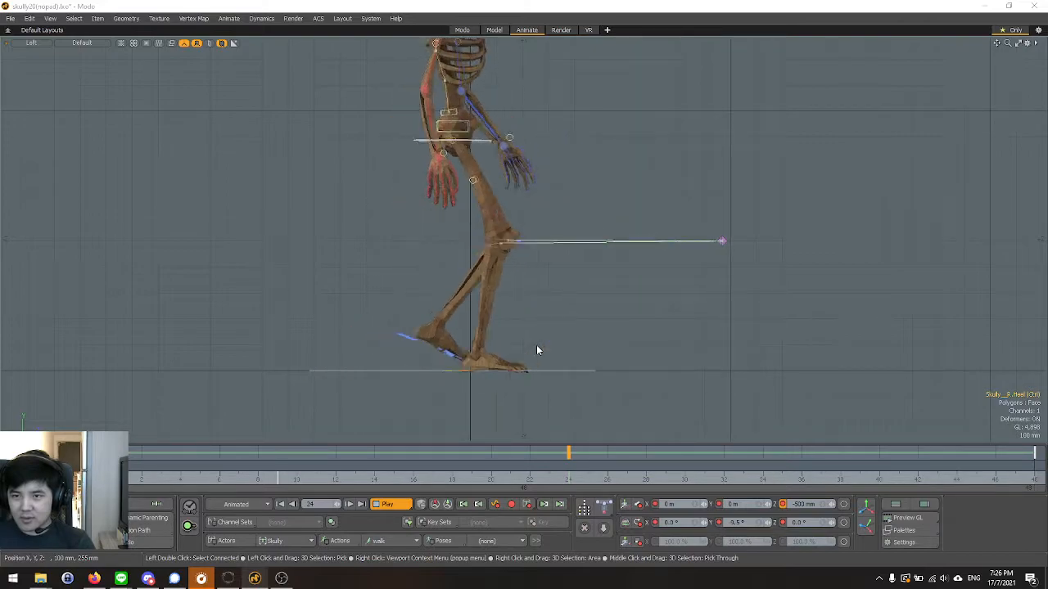
pyautogui.scroll(-2, 536, 345)
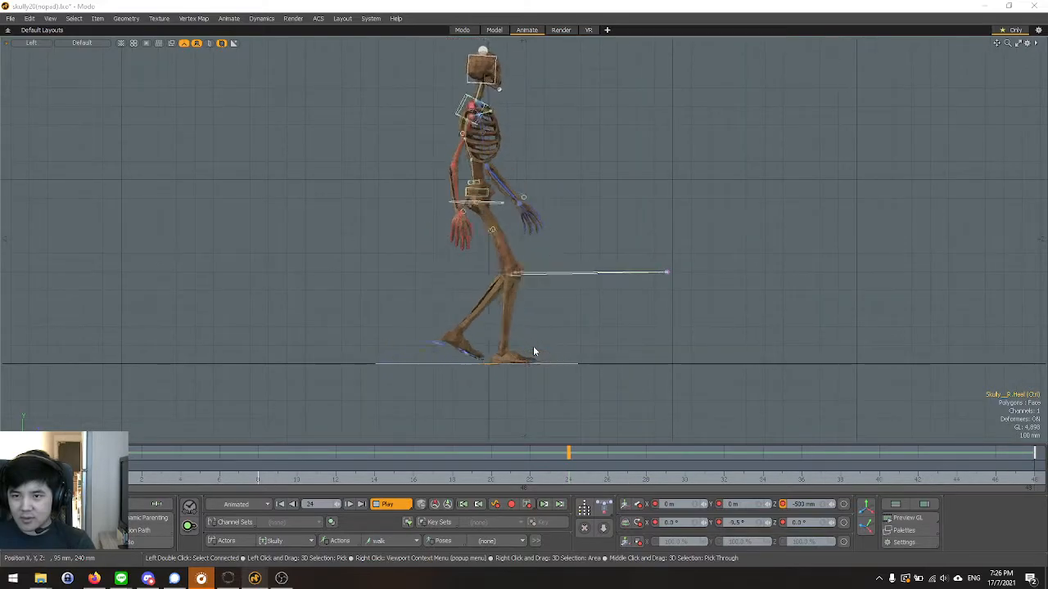
pyautogui.press('Escape')
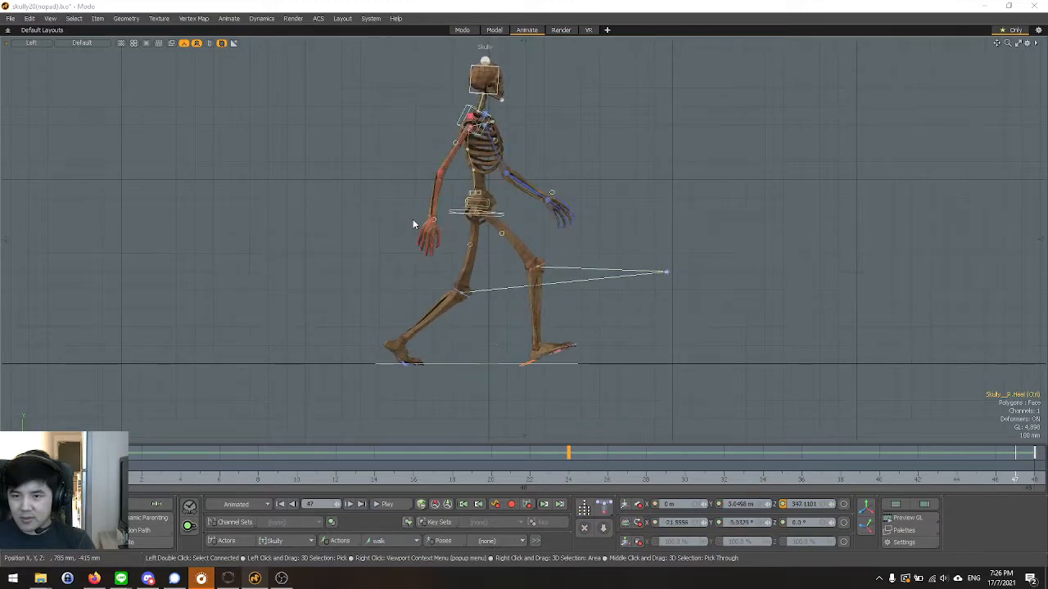
# Examine the stride pose in the Perspective view, stepping back and forth through the frames around the loop point.
pyautogui.hotkey('ctrl', 'space')
pyautogui.click(423, 214)
pyautogui.hotkey('ctrl', 'space')
pyautogui.click(451, 198)
pyautogui.keyDown('alt'); pyautogui.moveTo(413, 262); pyautogui.dragTo(553, 251); pyautogui.keyUp('alt')
pyautogui.keyDown('alt'); pyautogui.moveTo(476, 239); pyautogui.dragTo(474, 229); pyautogui.keyUp('alt')
pyautogui.scroll(2, 471, 232)
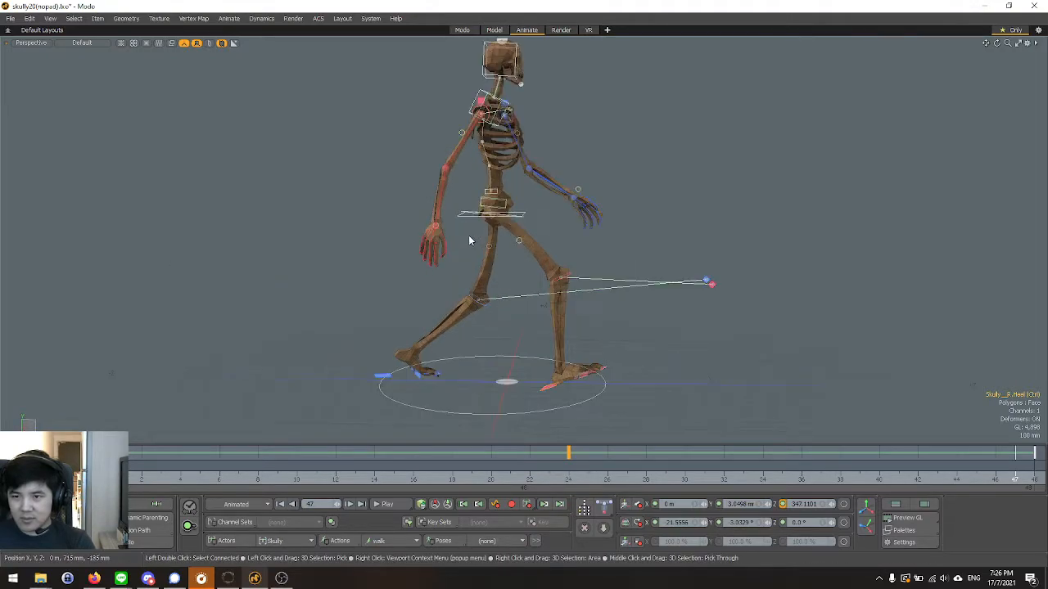
pyautogui.press('Right')
pyautogui.press('Right')
pyautogui.press('Right')
pyautogui.press('Right')
pyautogui.press('Right')
pyautogui.press('Right')
pyautogui.press('Right')
pyautogui.press('Right')
pyautogui.press('Right')
pyautogui.press('Right')
pyautogui.press('Right')
pyautogui.press('Right')
pyautogui.press('Right')
pyautogui.press('Right')
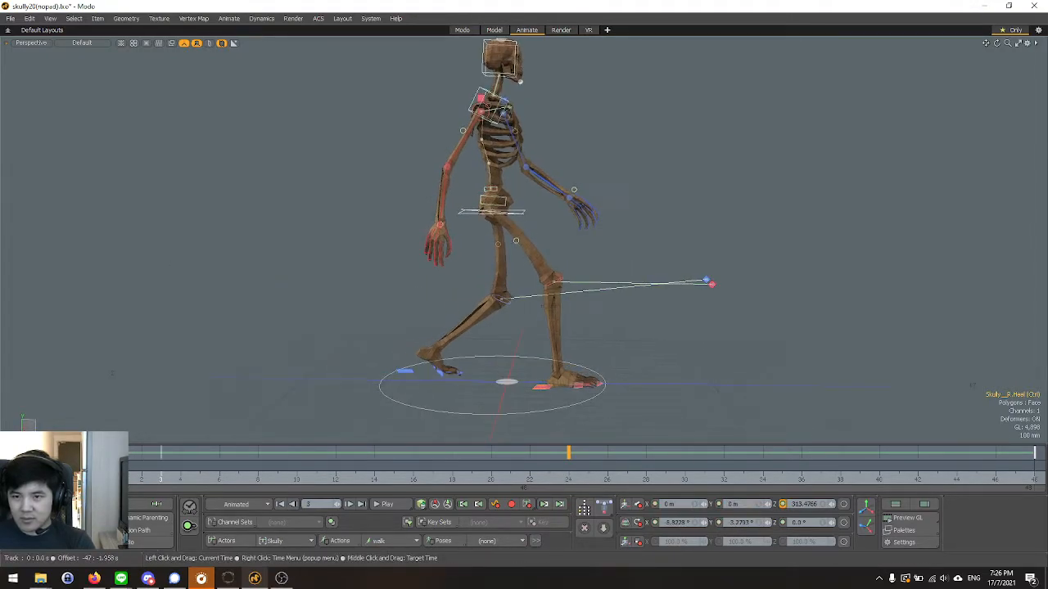
pyautogui.press('Left')
pyautogui.press('Left')
pyautogui.press('Left')
pyautogui.press('Left')
pyautogui.press('Left')
pyautogui.press('Left')
pyautogui.press('Left')
pyautogui.press('Left')
pyautogui.press('Left')
pyautogui.press('Left')
pyautogui.press('Left')
pyautogui.press('Left')
pyautogui.press('Left')
pyautogui.press('Left')
pyautogui.keyDown('alt'); pyautogui.moveTo(221, 378); pyautogui.dragTo(323, 293); pyautogui.keyUp('alt')
# Compare the frame 0 pose in the Front and Left views, and scrub through the walk to frame 24.
pyautogui.hotkey('ctrl', 'space')
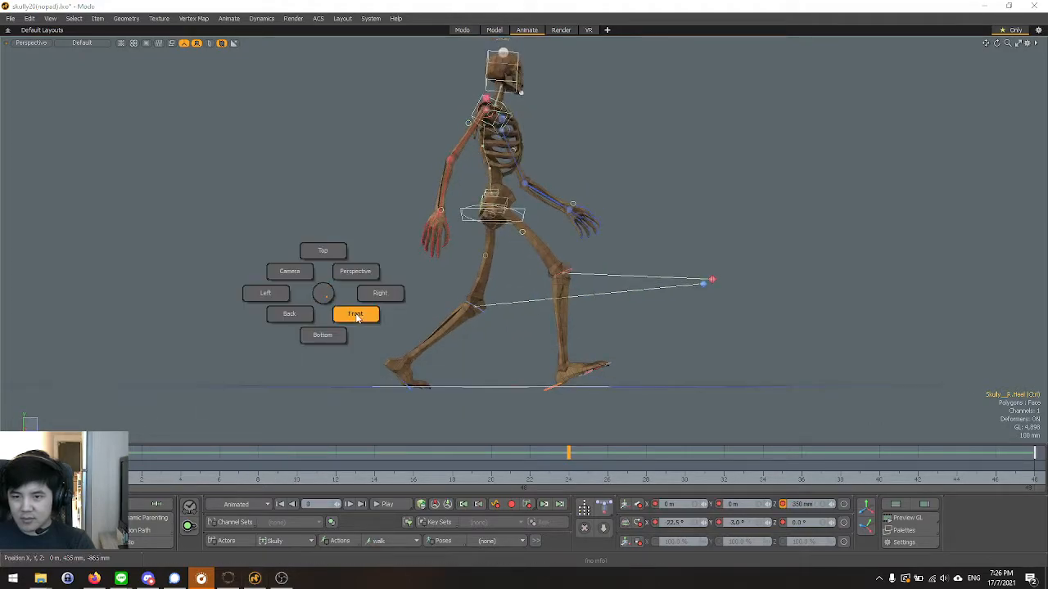
pyautogui.click(353, 315)
pyautogui.hotkey('ctrl', 'space')
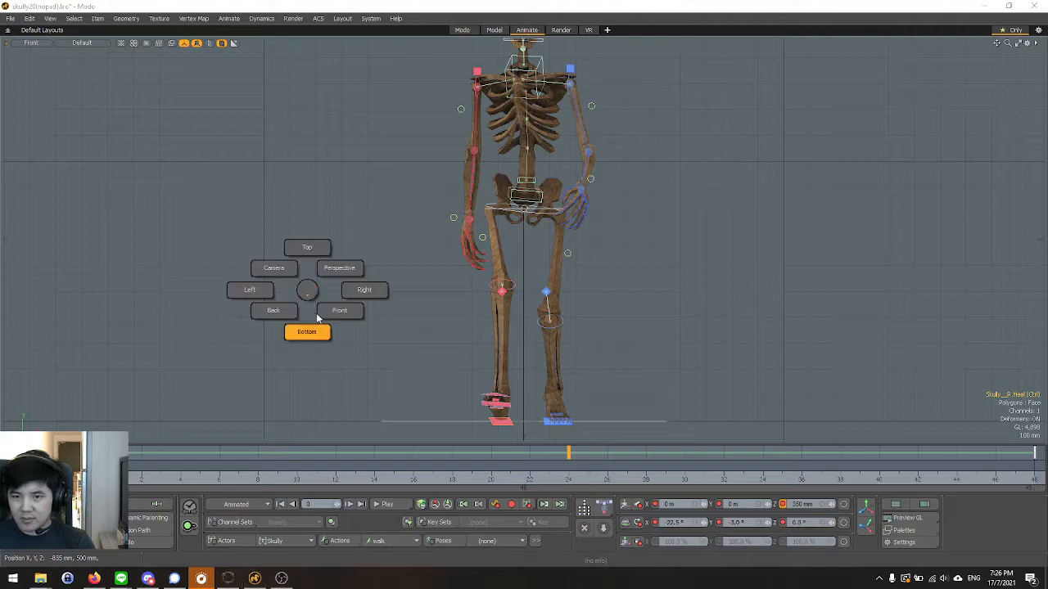
pyautogui.click(252, 292)
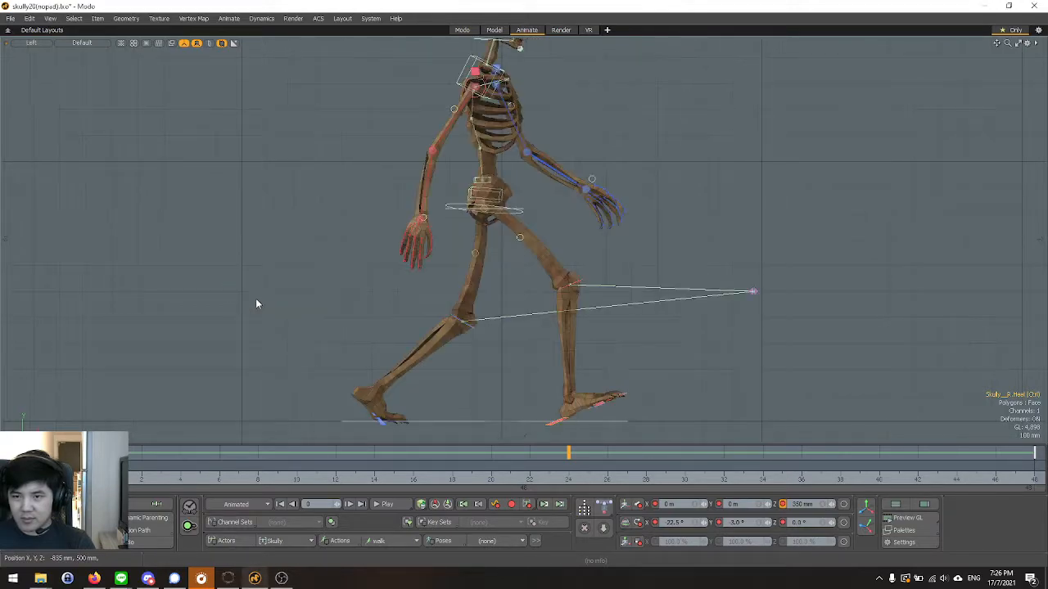
pyautogui.scroll(-2, 363, 342)
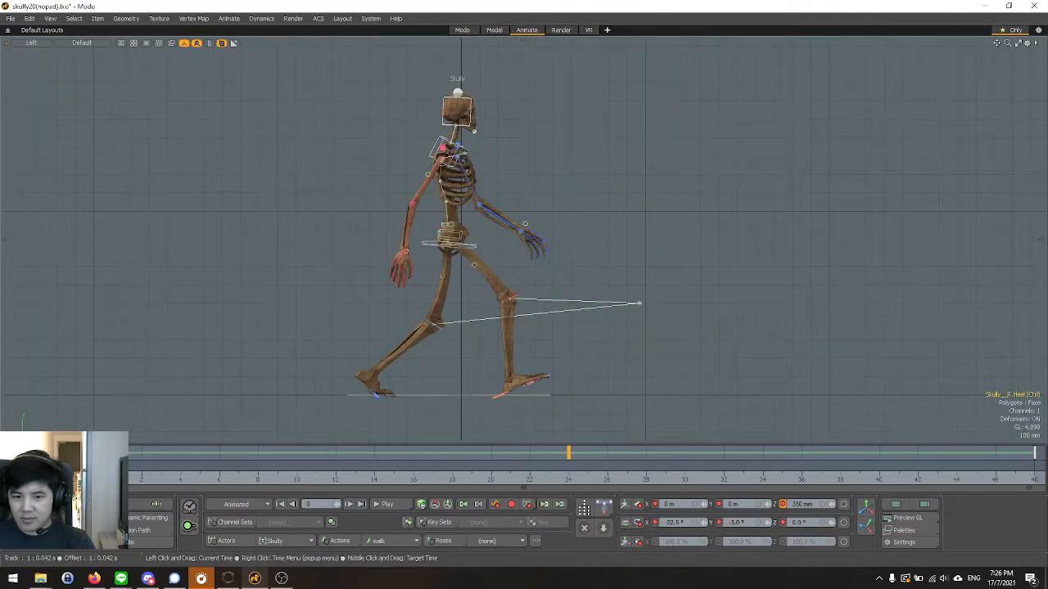
pyautogui.moveTo(103, 465); pyautogui.dragTo(568, 465)
pyautogui.press('space')
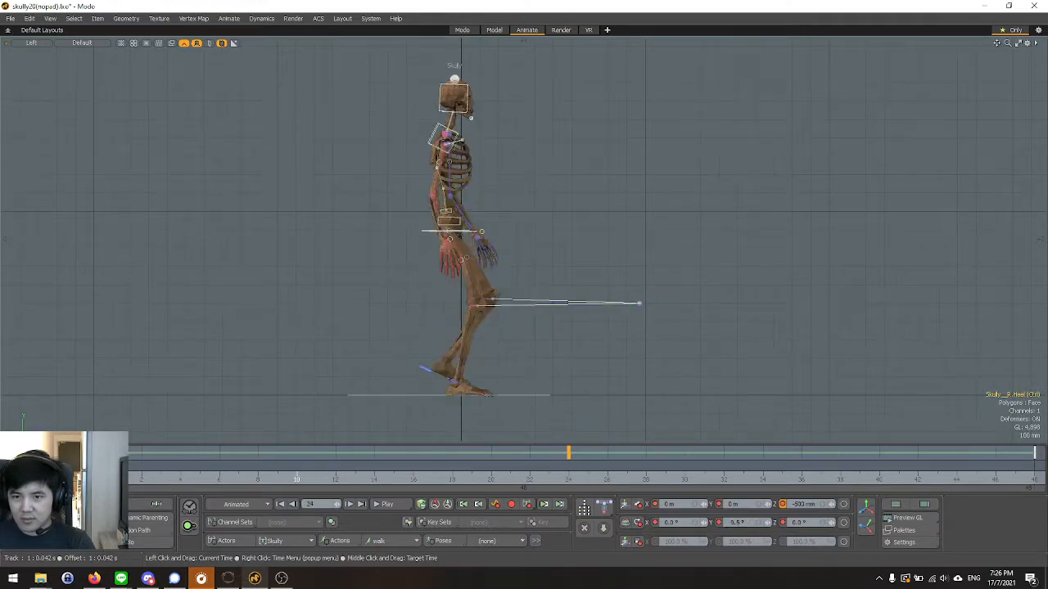
# At frame 1, try rotating the Lower Spine FK Bend controller forward, including a 5° offset, and undo the rotations.
pyautogui.scroll(3, 486, 268)
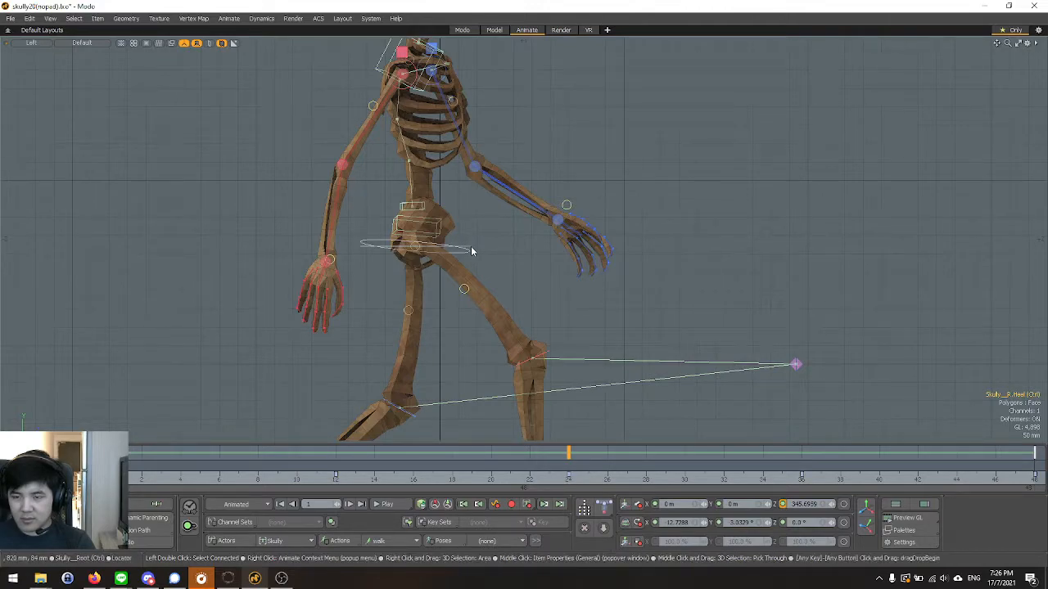
pyautogui.click(470, 255)
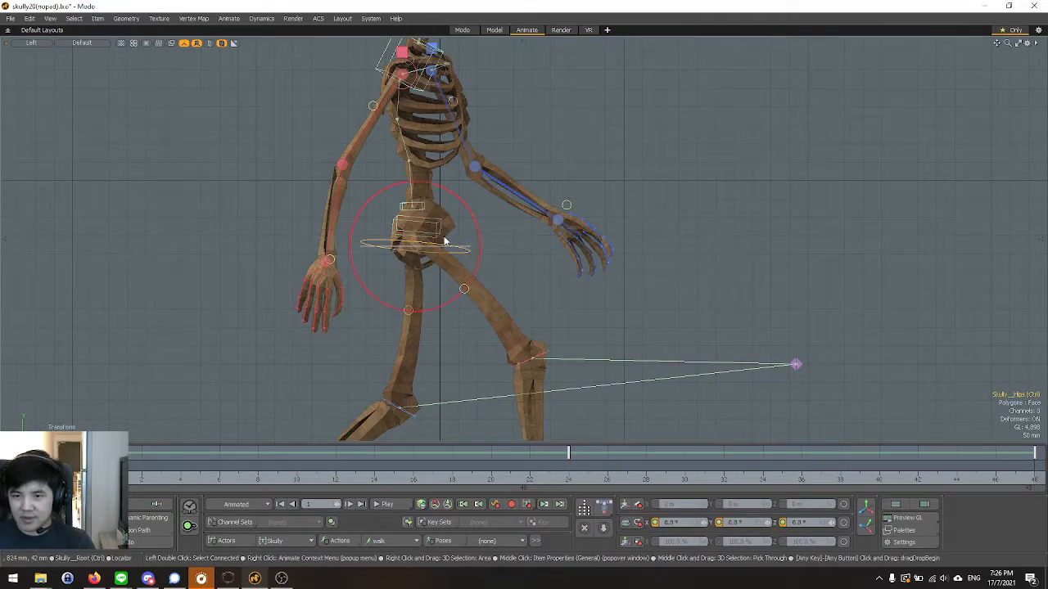
pyautogui.press('y')
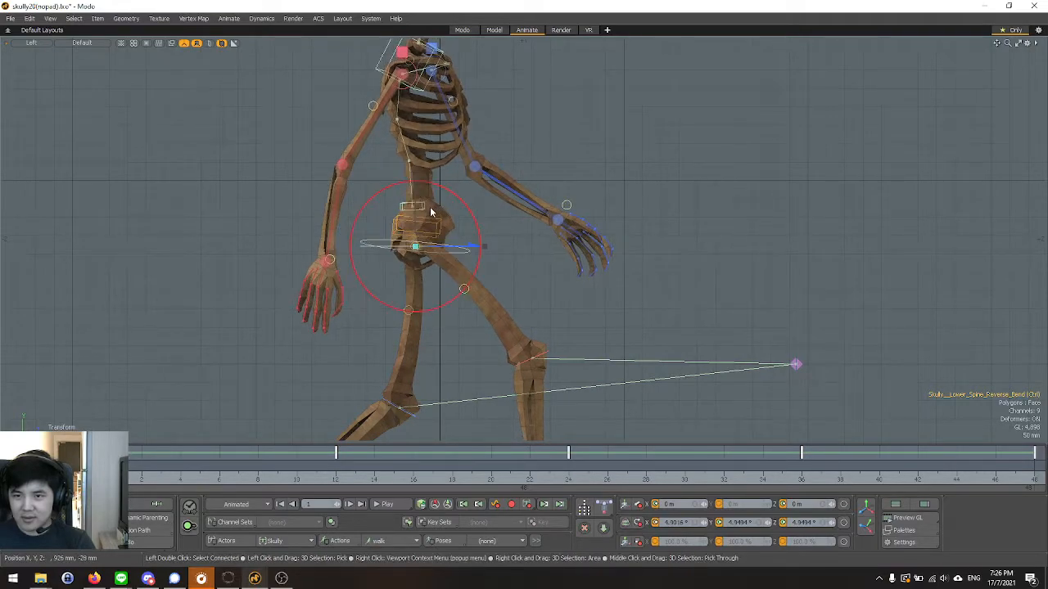
pyautogui.moveTo(434, 264); pyautogui.dragTo(456, 262)
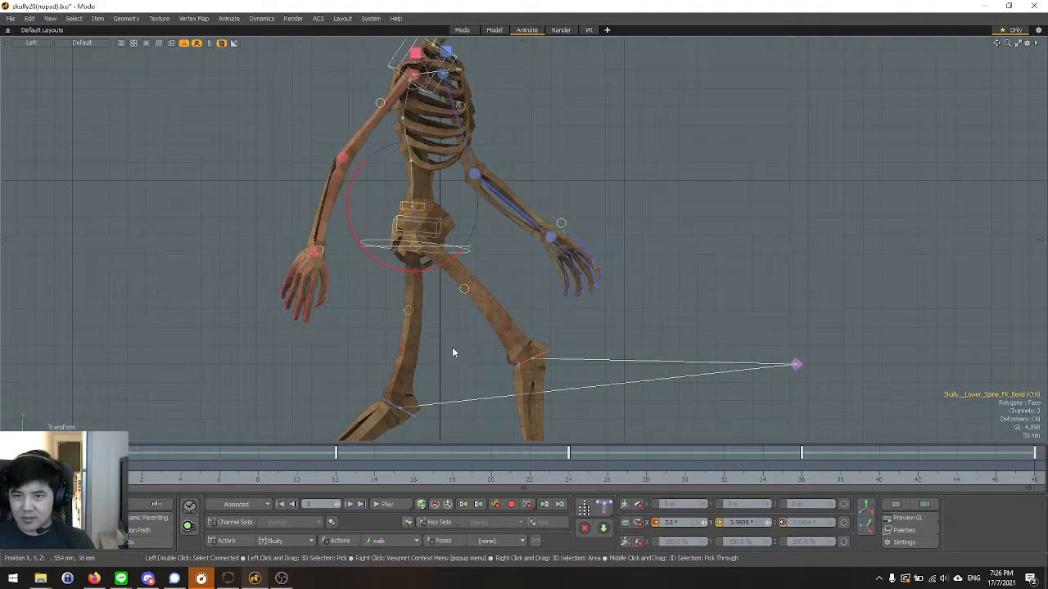
pyautogui.scroll(-4, 453, 352)
pyautogui.hotkey('ctrl', 'z')
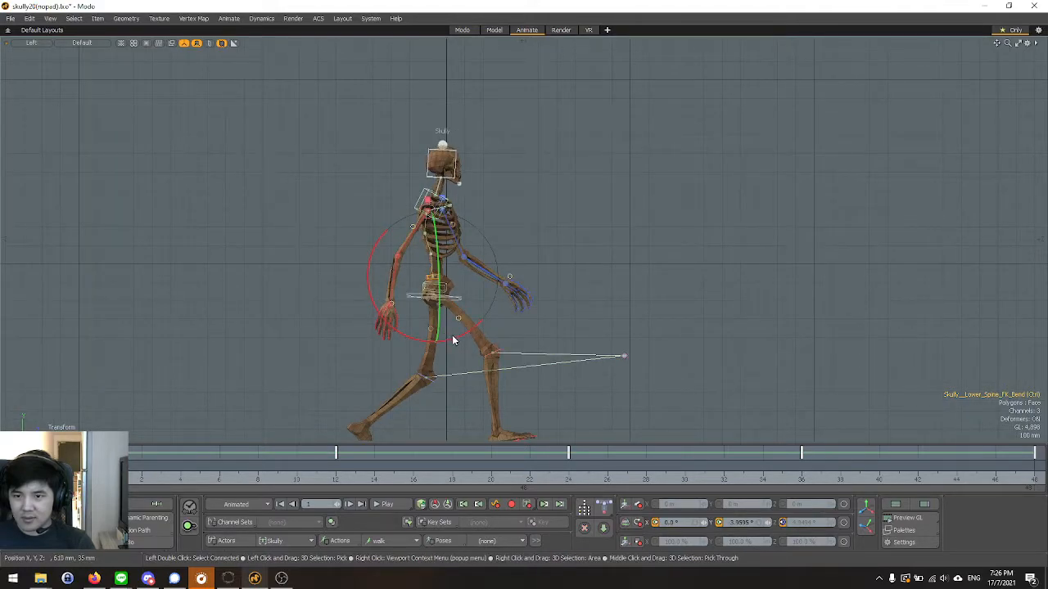
pyautogui.moveTo(455, 336); pyautogui.dragTo(450, 337)
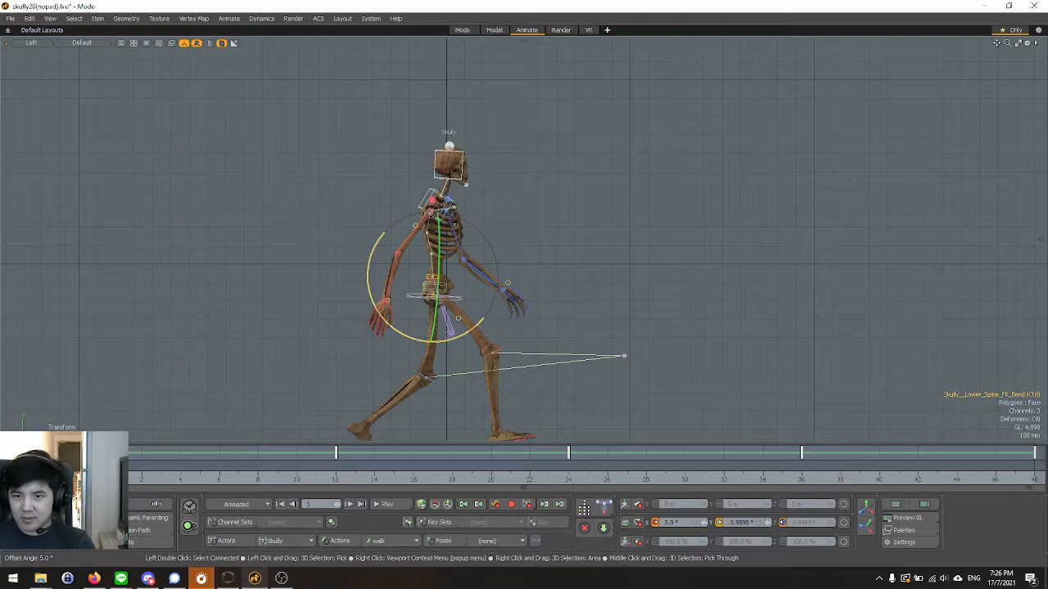
pyautogui.hotkey('ctrl', 'z')
# Try rotating the Lower Spine FK Bend controller forward at frame 0, and undo the rotation.
pyautogui.click(102, 479)
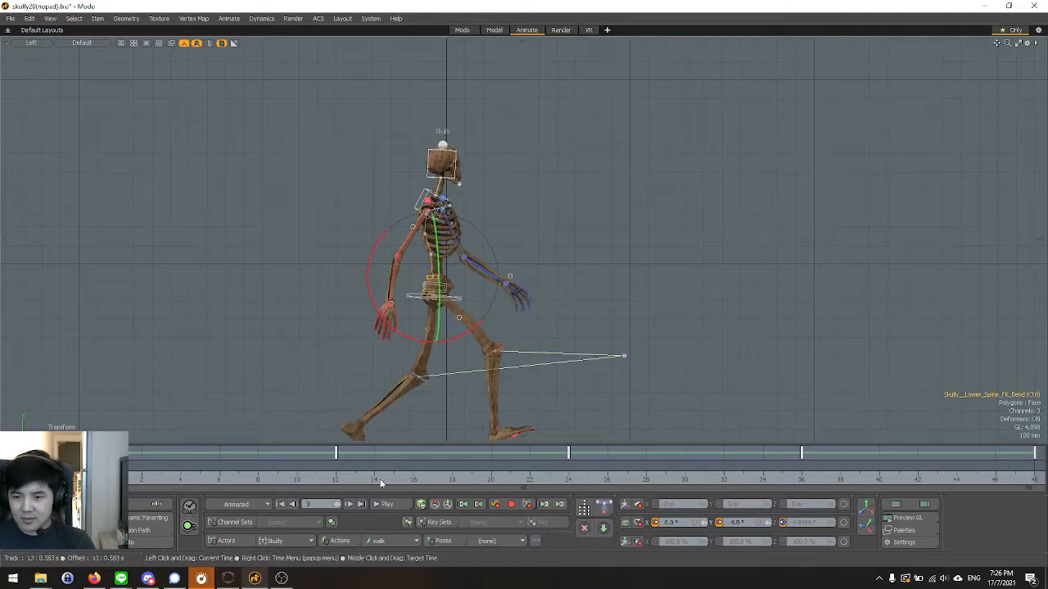
pyautogui.scroll(2, 449, 353)
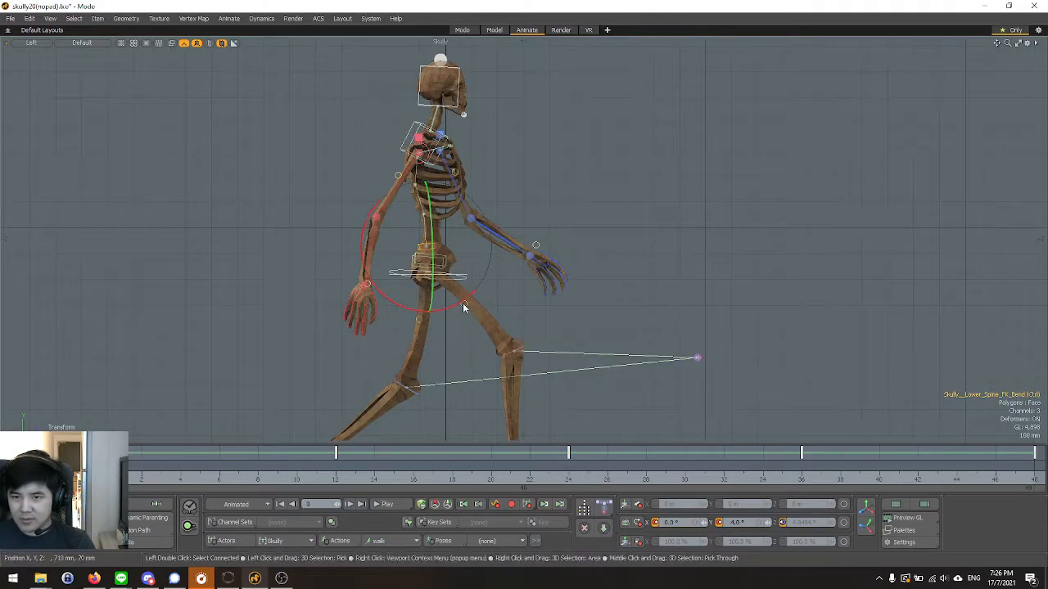
pyautogui.moveTo(463, 304); pyautogui.dragTo(457, 305)
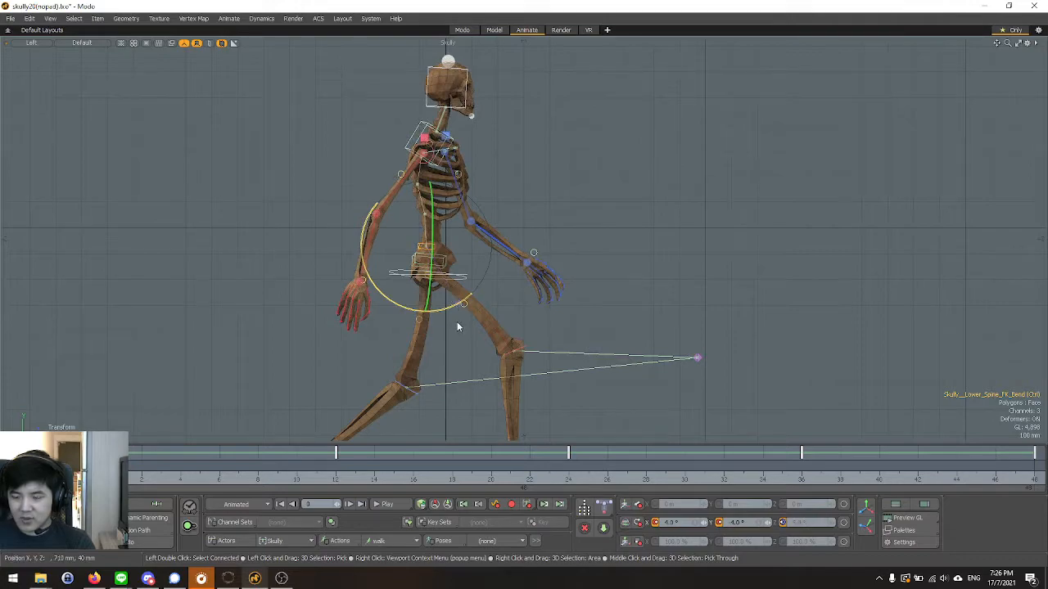
pyautogui.scroll(-2, 470, 396)
pyautogui.hotkey('ctrl', 'z')
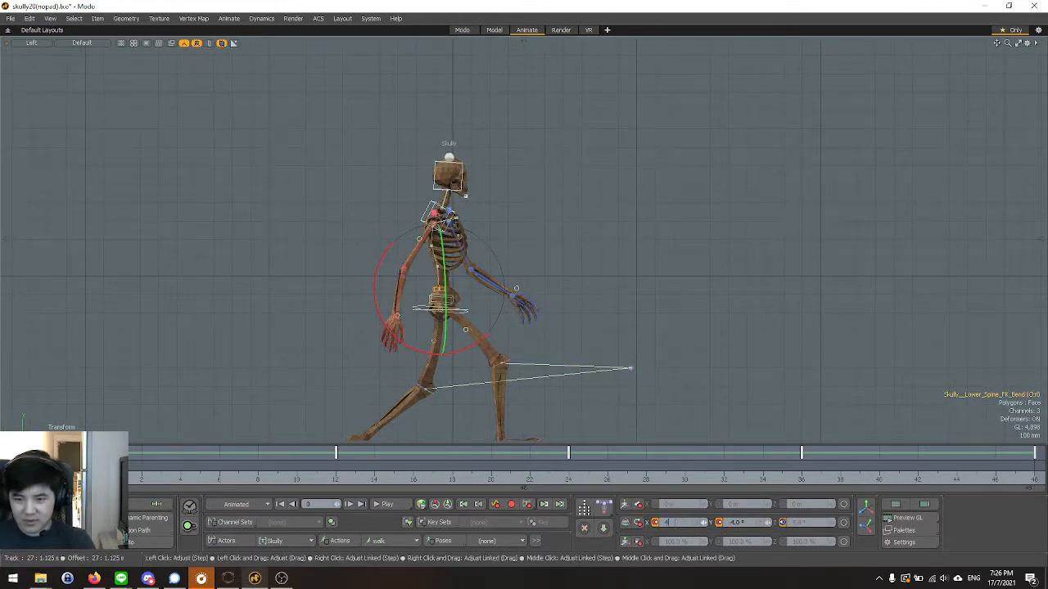
# Set the Lower Spine FK Bend controller's X rotation to 4° at frames 0, 24 and 48.
pyautogui.press('Return')
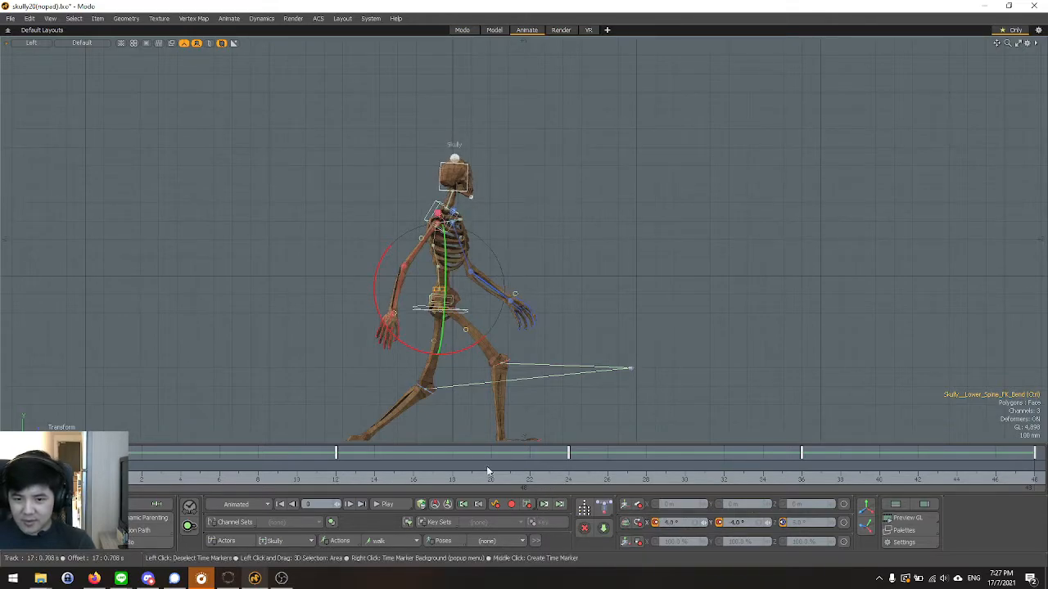
pyautogui.click(336, 478)
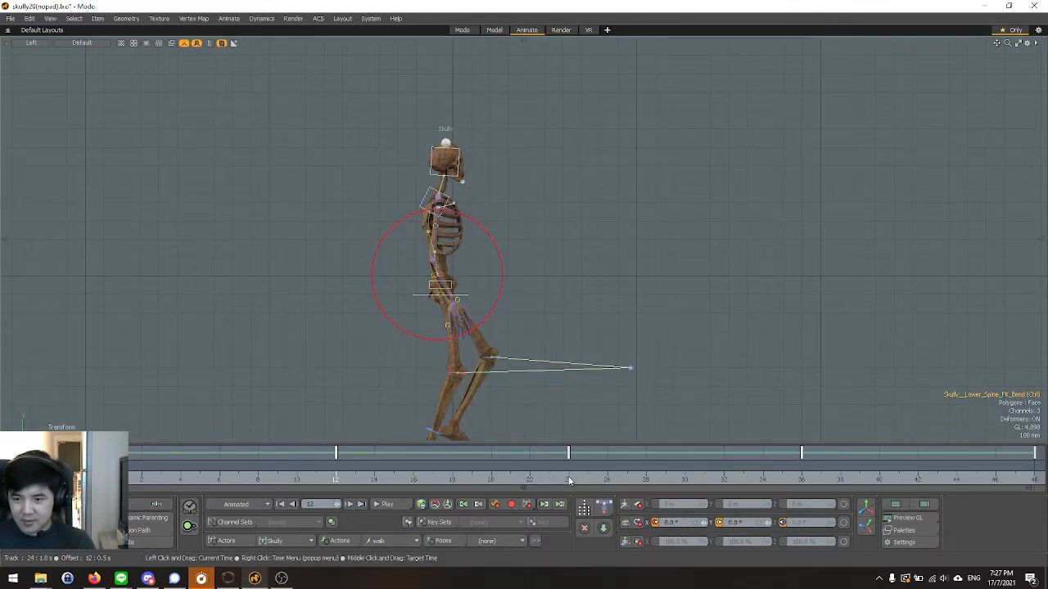
pyautogui.click(569, 480)
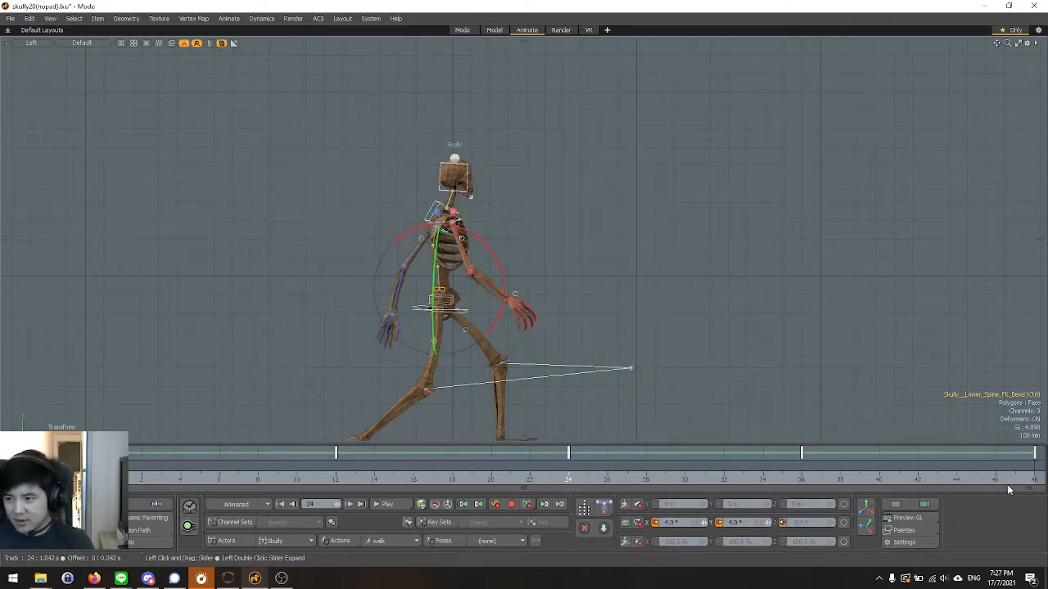
pyautogui.click(1034, 479)
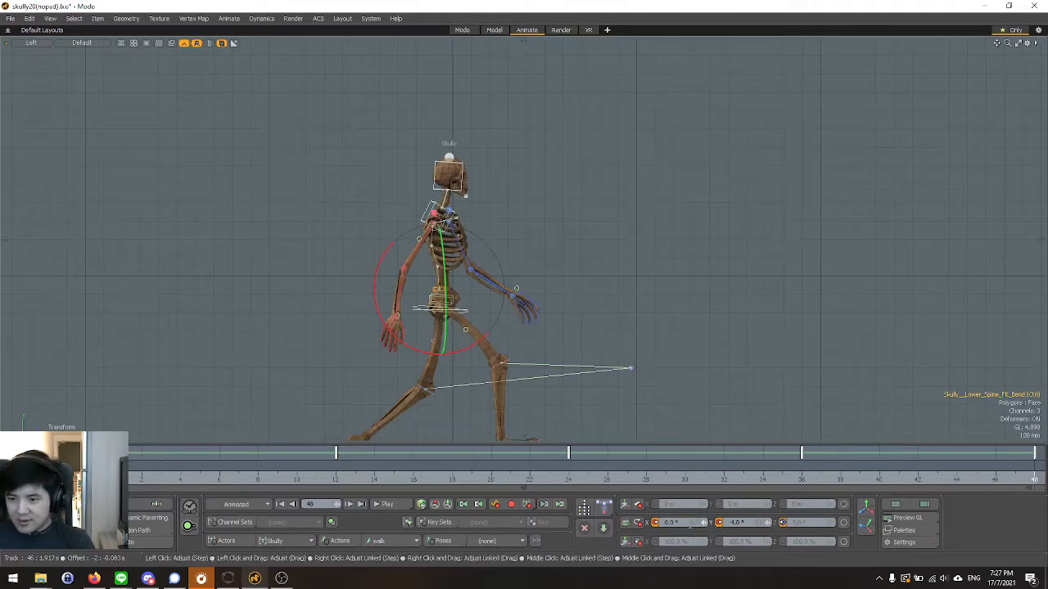
pyautogui.press('Return')
# Play the walk in the Left view and examine the leg motion and full-body posture.
pyautogui.click(384, 504)
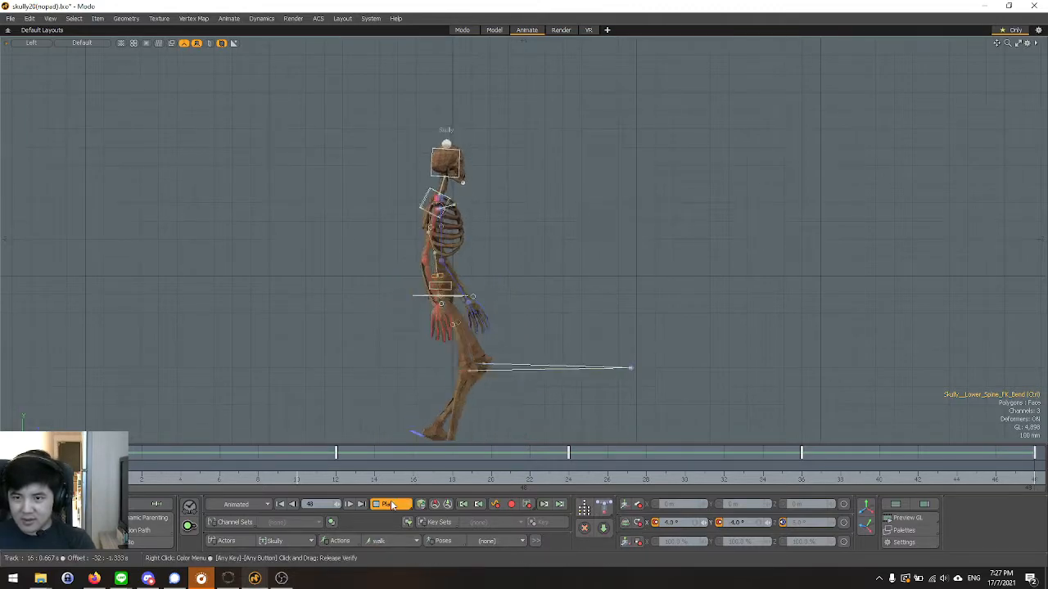
pyautogui.scroll(-3, 386, 342)
pyautogui.scroll(3, 388, 344)
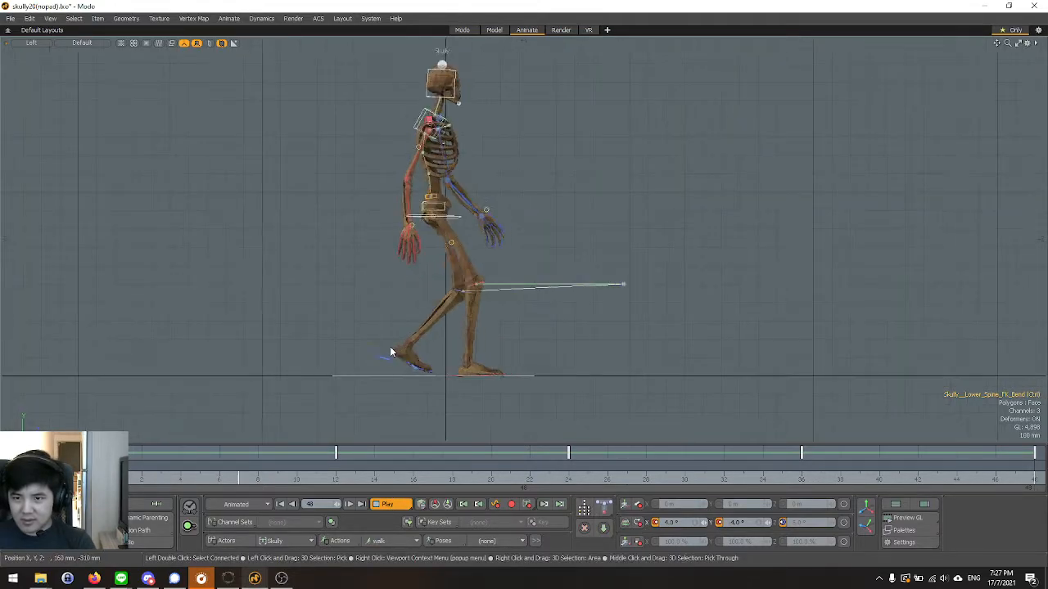
pyautogui.scroll(2, 393, 350)
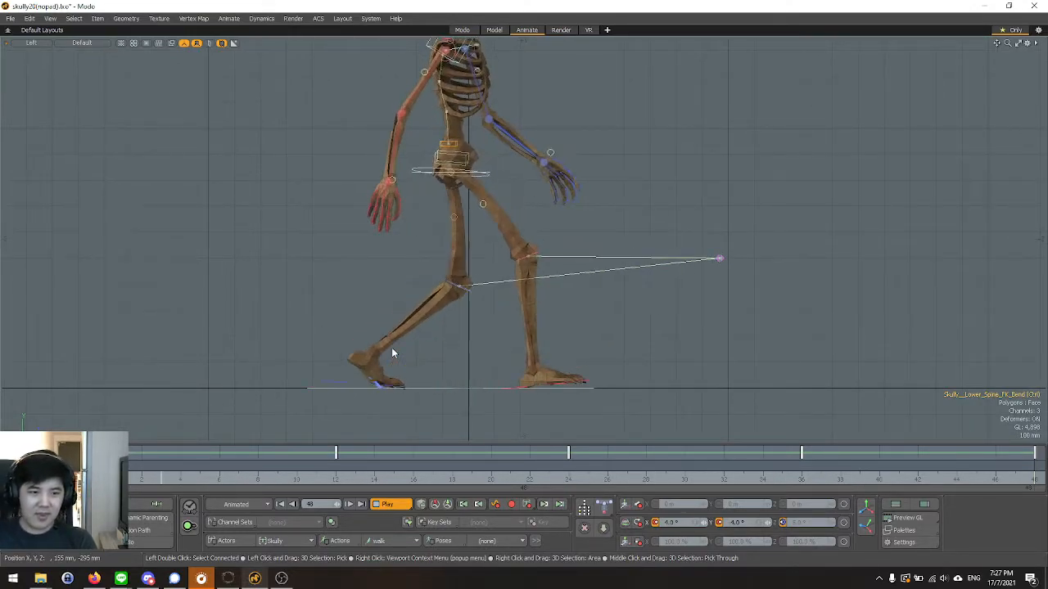
pyautogui.scroll(-2, 547, 303)
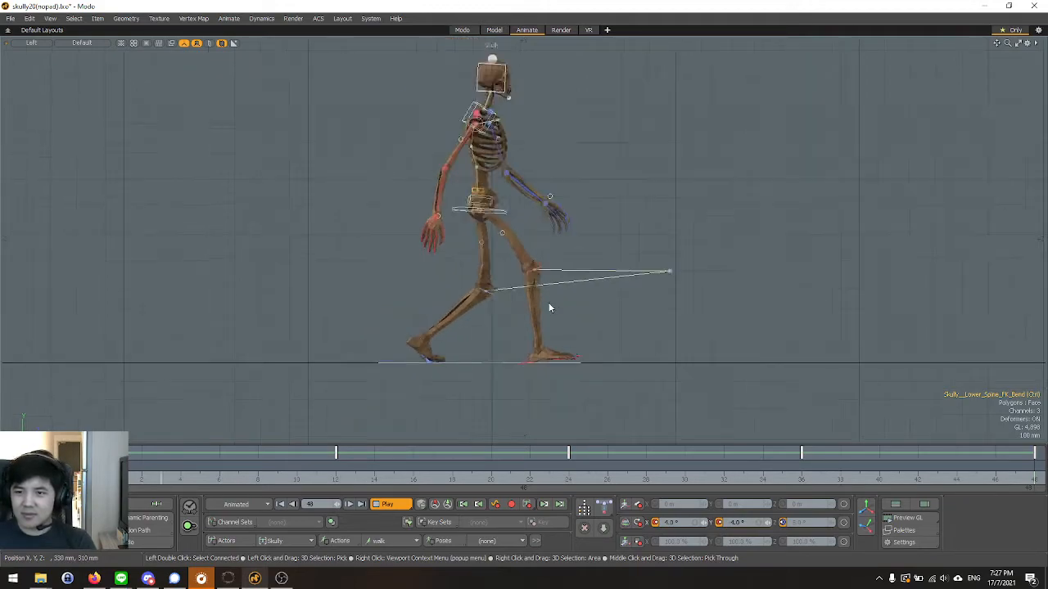
# Examine the playing walk from an orbited angle and in the Front view.
pyautogui.hotkey('ctrl', 'space')
pyautogui.click(547, 205)
pyautogui.keyDown('alt'); pyautogui.moveTo(742, 246); pyautogui.dragTo(606, 259); pyautogui.keyUp('alt')
pyautogui.hotkey('ctrl', 'space')
pyautogui.hotkey('ctrl', 'space')
pyautogui.click(634, 280)
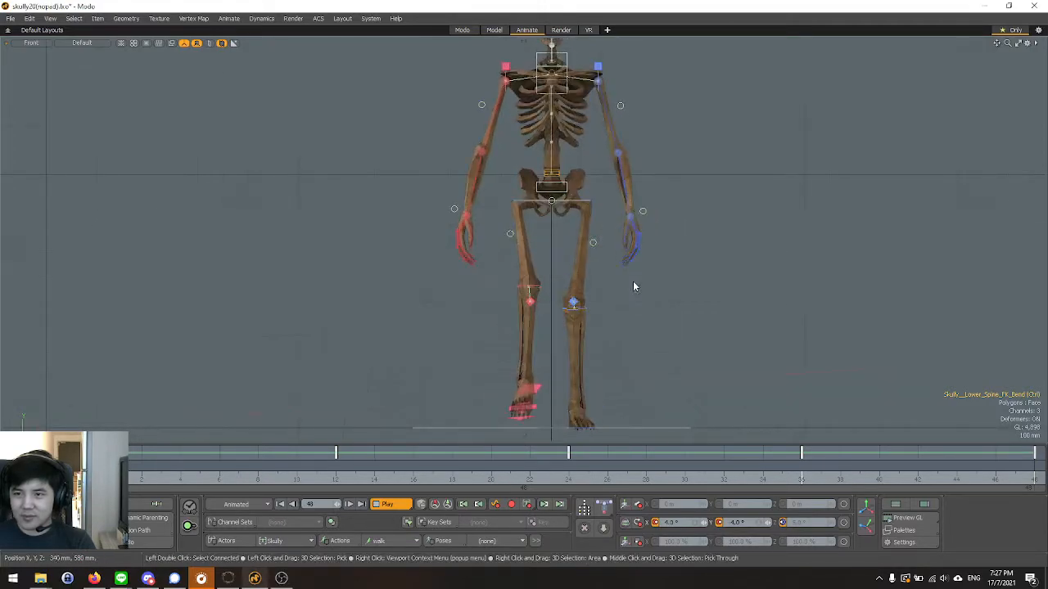
# Switch to the Perspective view and show the character in the ACS Preview context, without its rig controls.
pyautogui.hotkey('ctrl', 'space')
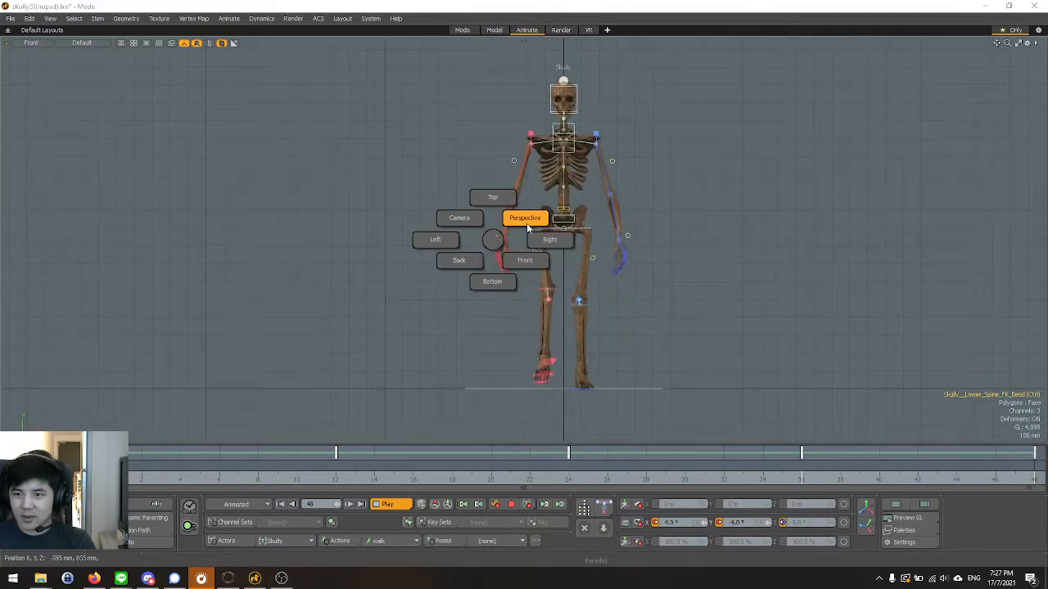
pyautogui.click(525, 218)
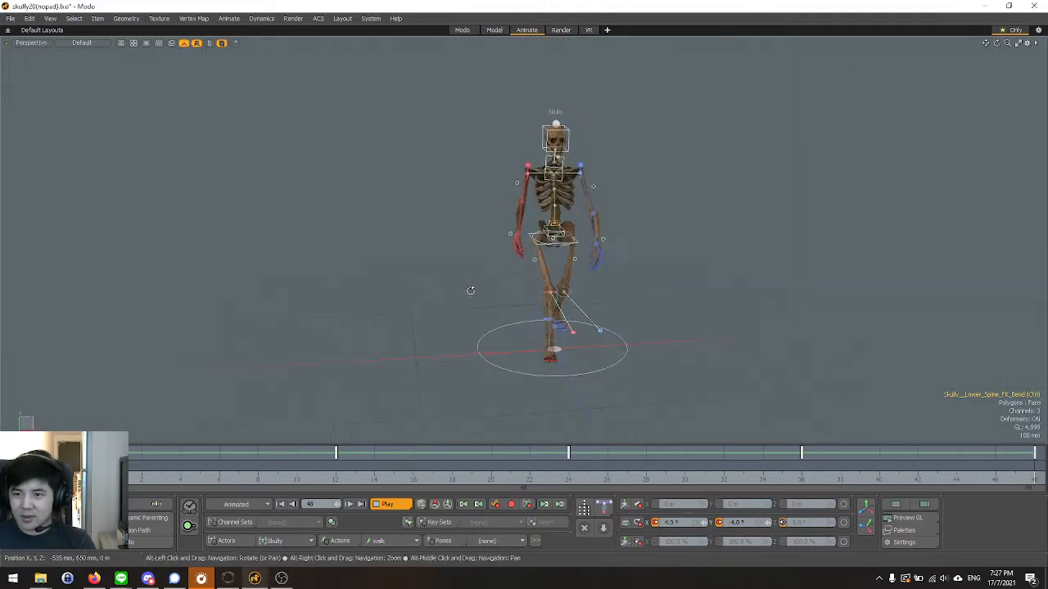
pyautogui.click(326, 20)
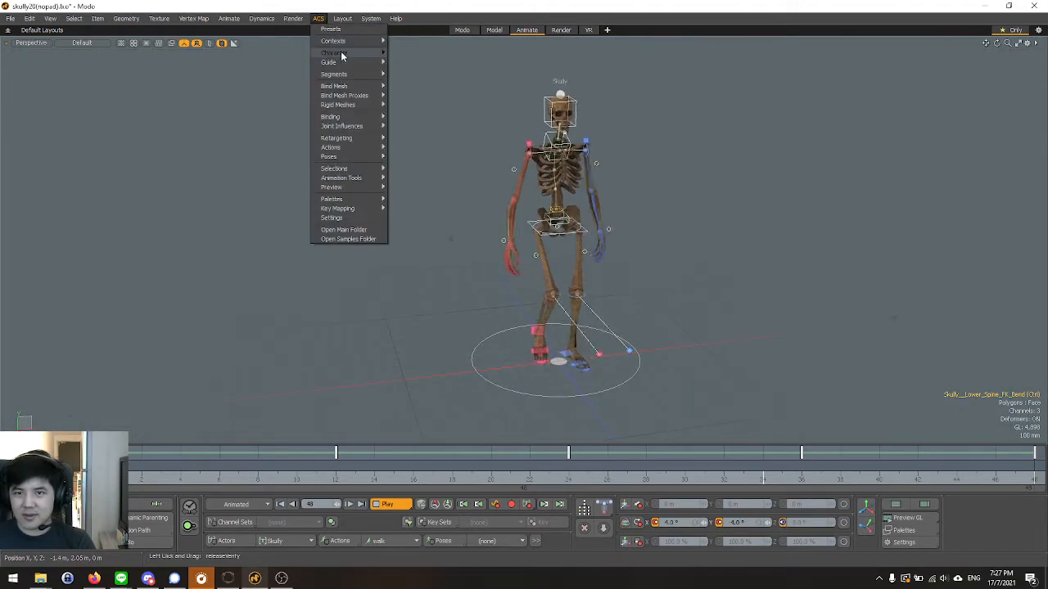
pyautogui.moveTo(349, 40)
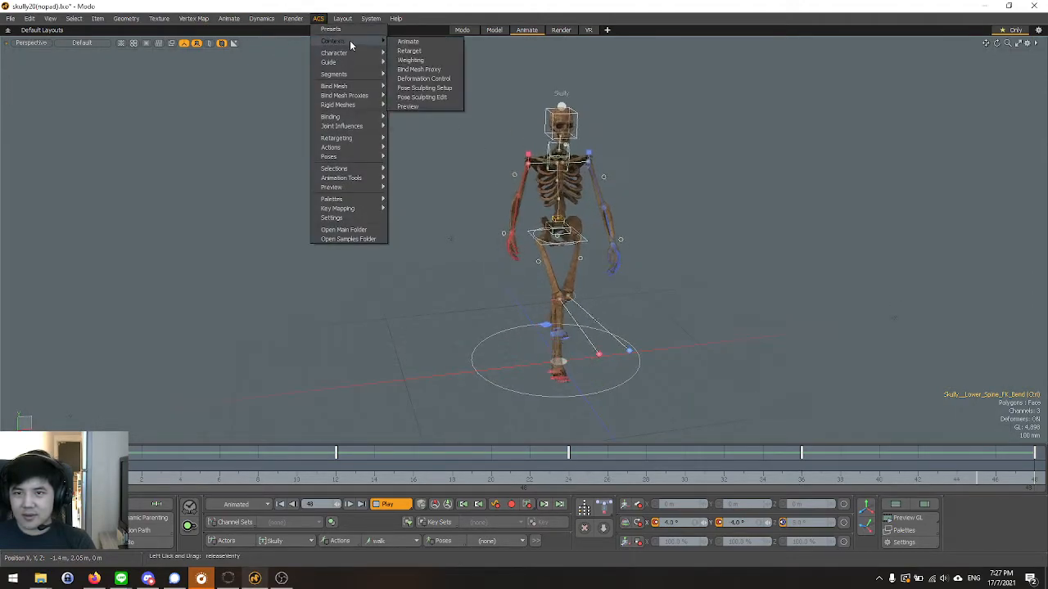
pyautogui.click(421, 107)
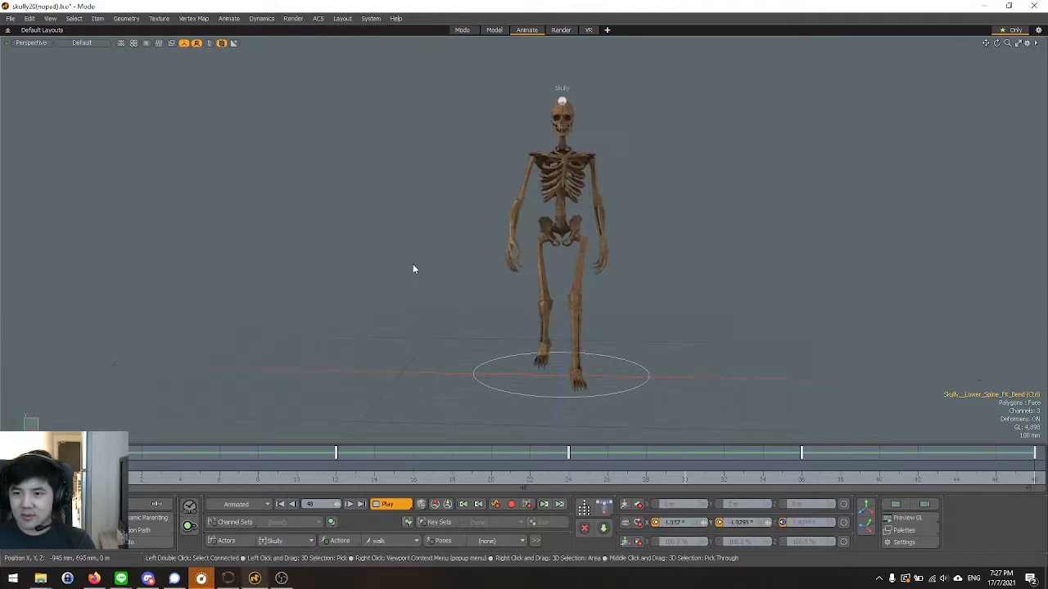
# Orbit around the walking skeleton to examine its motion from the side, front and close to the feet, and stop playback.
pyautogui.keyDown('alt'); pyautogui.moveTo(414, 270); pyautogui.dragTo(274, 280); pyautogui.keyUp('alt')
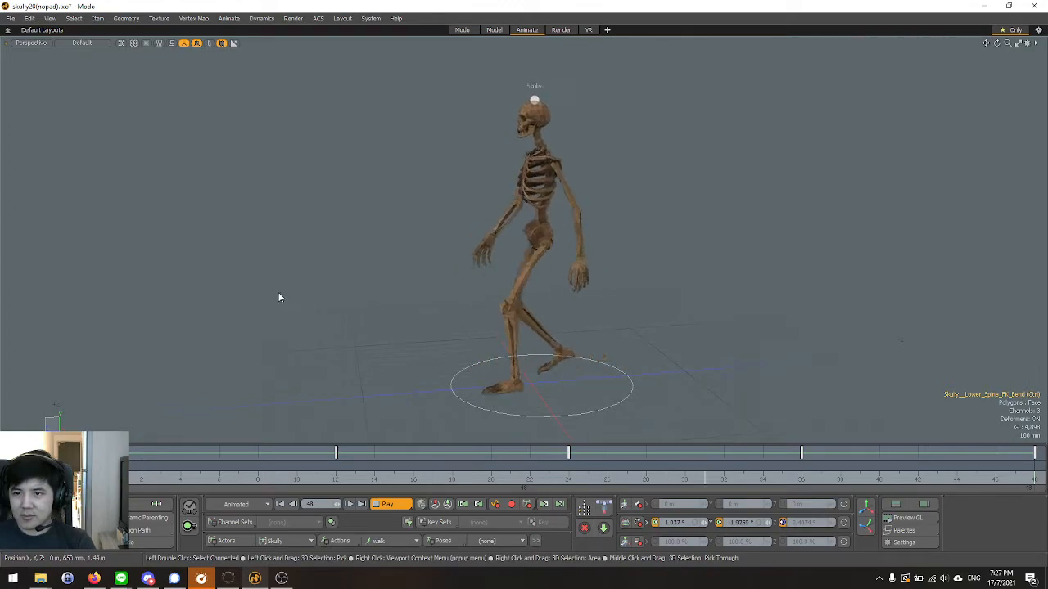
pyautogui.keyDown('alt'); pyautogui.moveTo(278, 297); pyautogui.dragTo(332, 324); pyautogui.keyUp('alt')
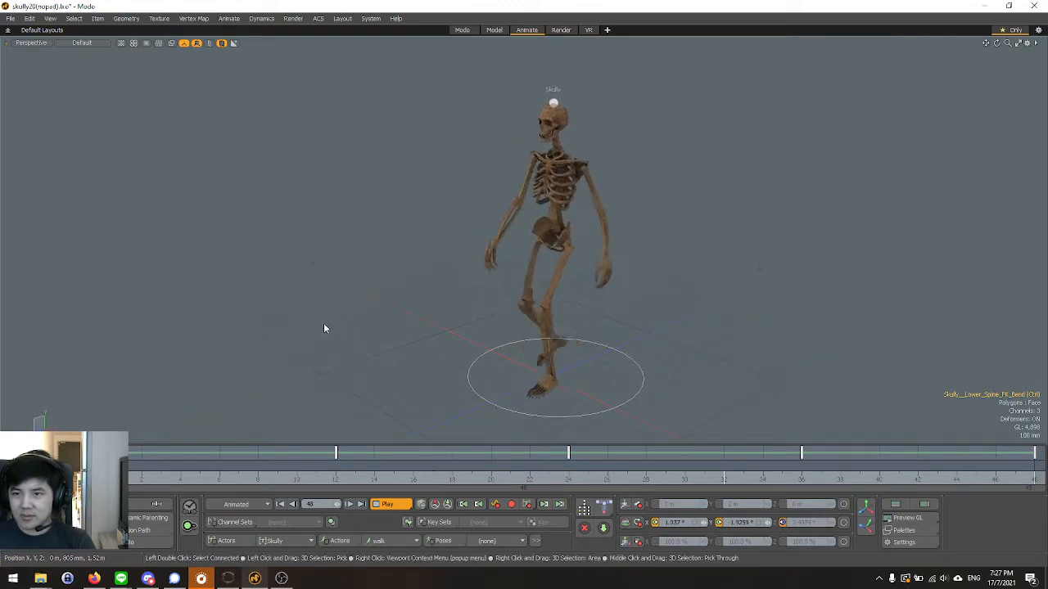
pyautogui.keyDown('alt'); pyautogui.moveTo(347, 400); pyautogui.dragTo(484, 391); pyautogui.keyUp('alt')
pyautogui.scroll(3, 581, 391)
pyautogui.keyDown('alt'); pyautogui.moveTo(518, 353); pyautogui.dragTo(576, 365); pyautogui.keyUp('alt')
pyautogui.scroll(-1, 576, 365)
pyautogui.keyDown('alt'); pyautogui.moveTo(645, 376); pyautogui.dragTo(582, 392); pyautogui.keyUp('alt')
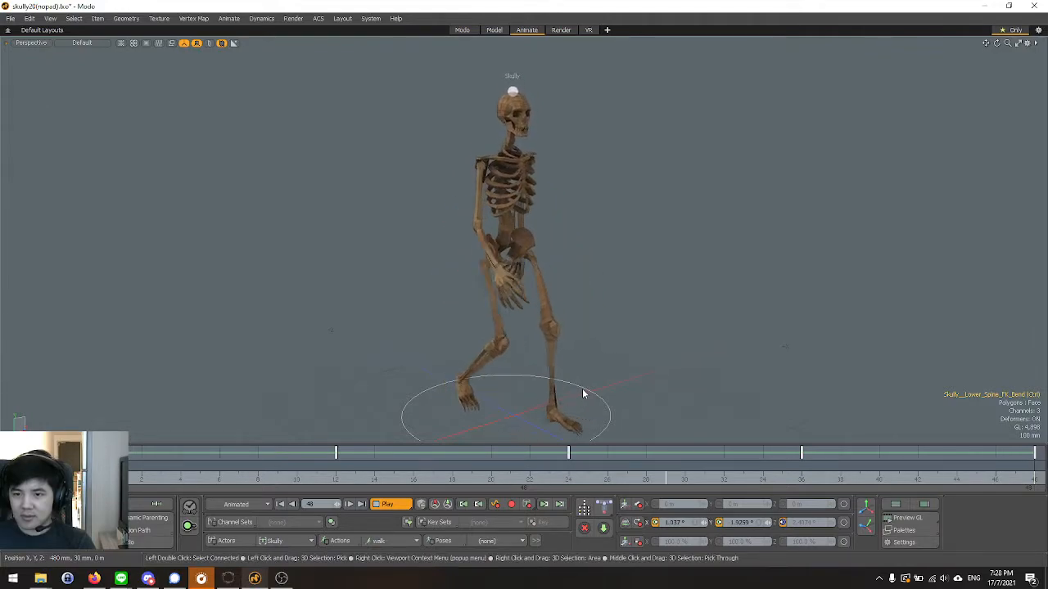
pyautogui.keyDown('alt'); pyautogui.moveTo(582, 388); pyautogui.dragTo(611, 347); pyautogui.keyUp('alt')
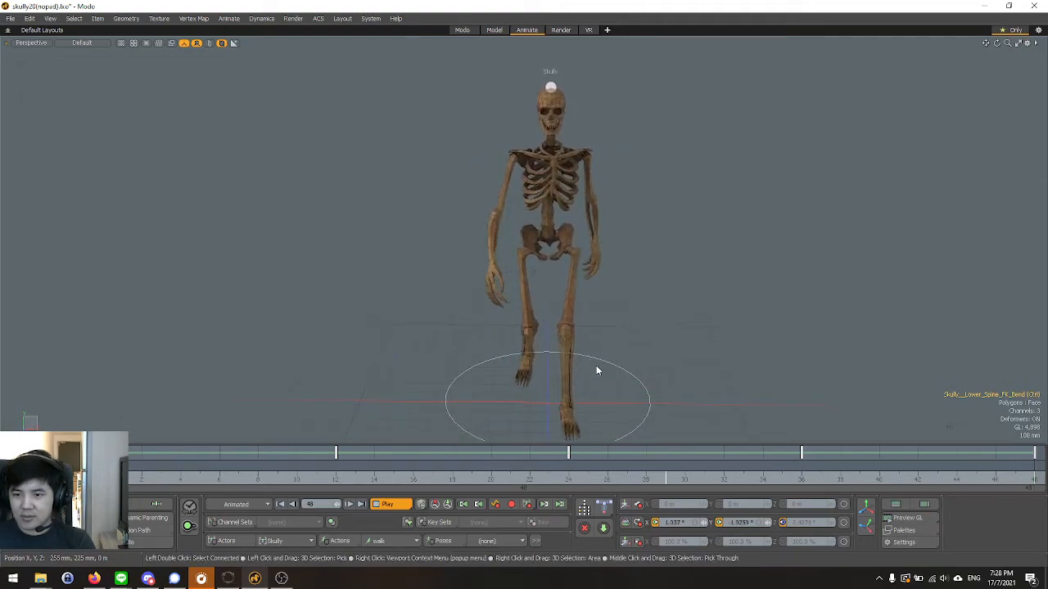
pyautogui.keyDown('alt'); pyautogui.moveTo(604, 363); pyautogui.dragTo(636, 334); pyautogui.keyUp('alt')
pyautogui.press('Escape')
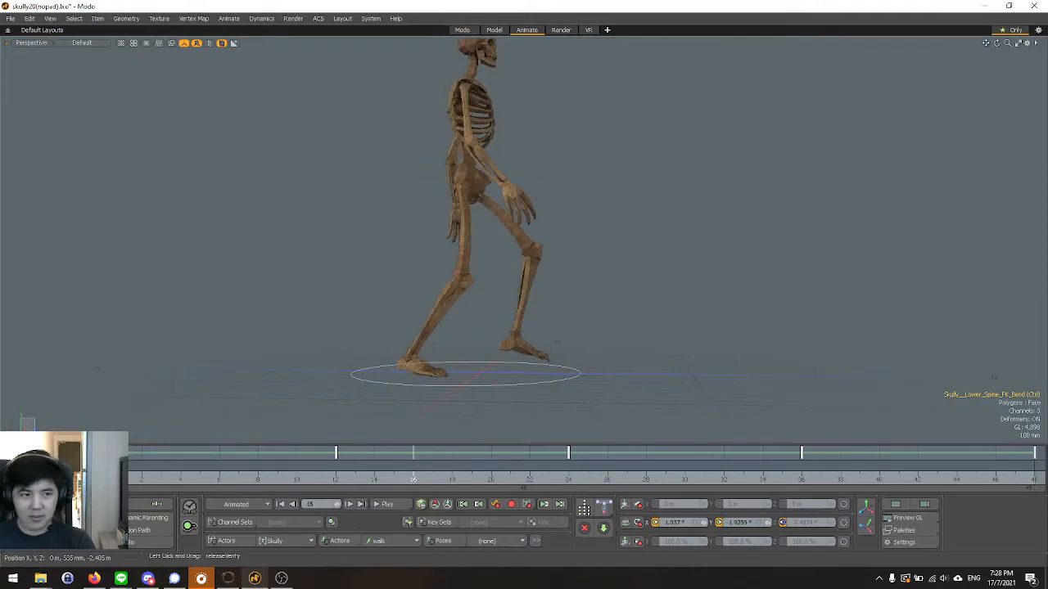
# Open the Graph Editor over the viewport and return the character to the ACS Animate context.
pyautogui.click(66, 505)
pyautogui.moveTo(166, 175); pyautogui.dragTo(470, 134)
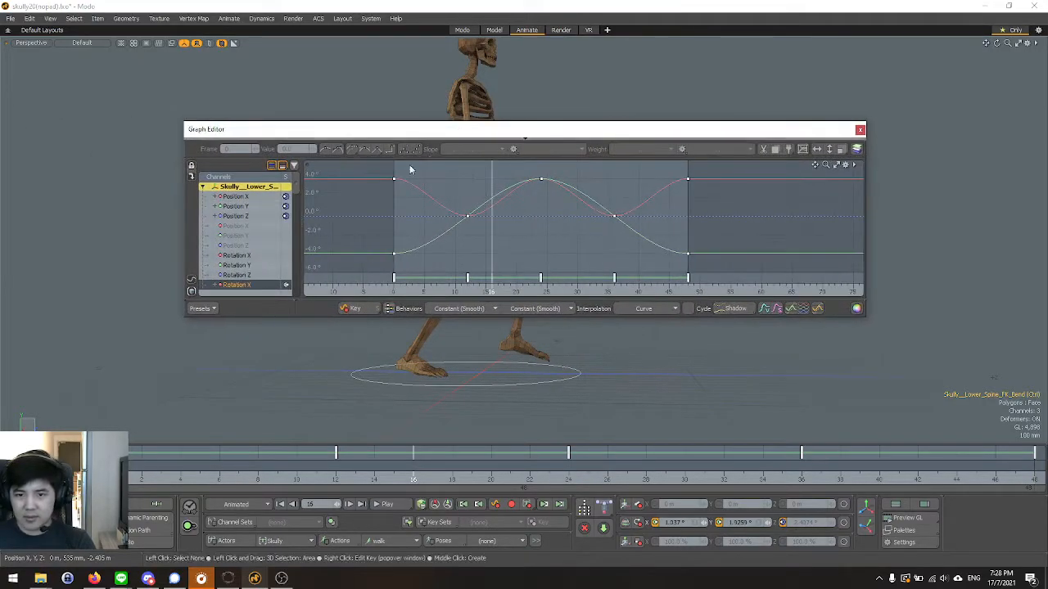
pyautogui.scroll(3, 399, 361)
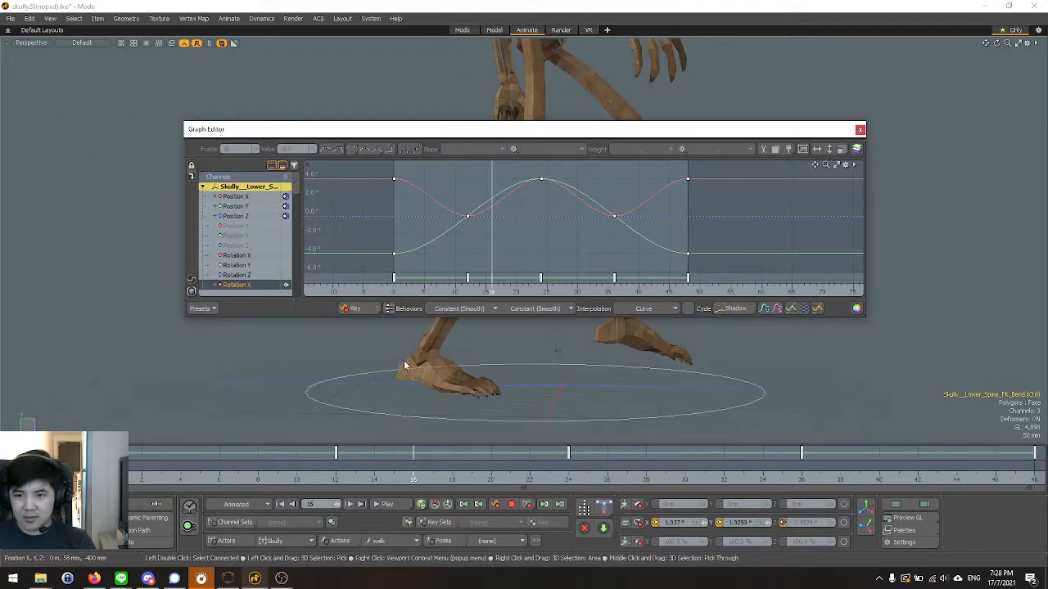
pyautogui.click(319, 19)
pyautogui.moveTo(332, 42)
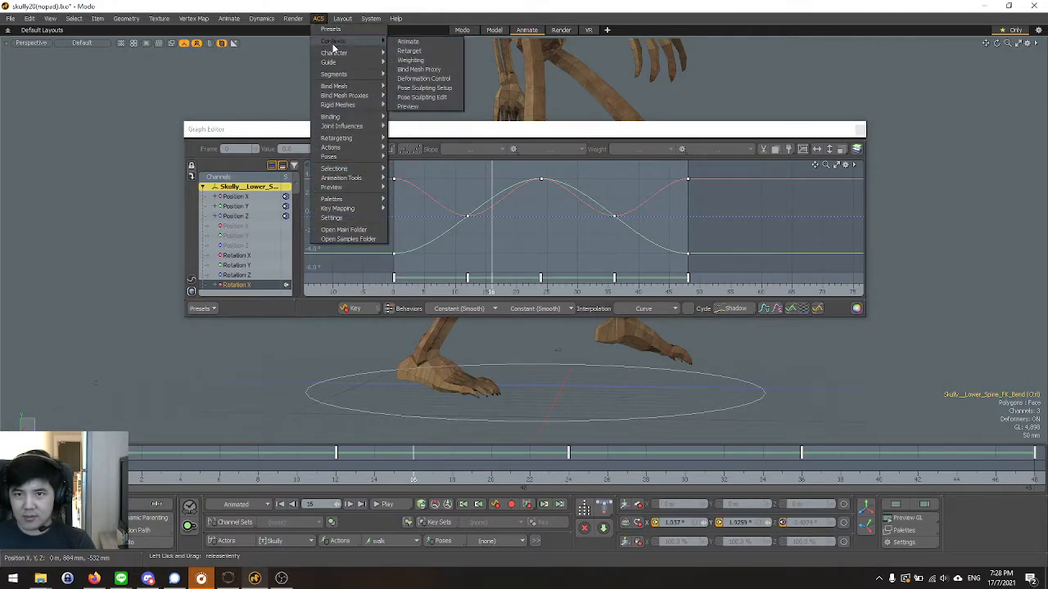
pyautogui.click(427, 41)
# Select the right heel controller and go to frame 0 to inspect its animation curves.
pyautogui.keyDown('alt'); pyautogui.moveTo(440, 408); pyautogui.dragTo(380, 411); pyautogui.keyUp('alt')
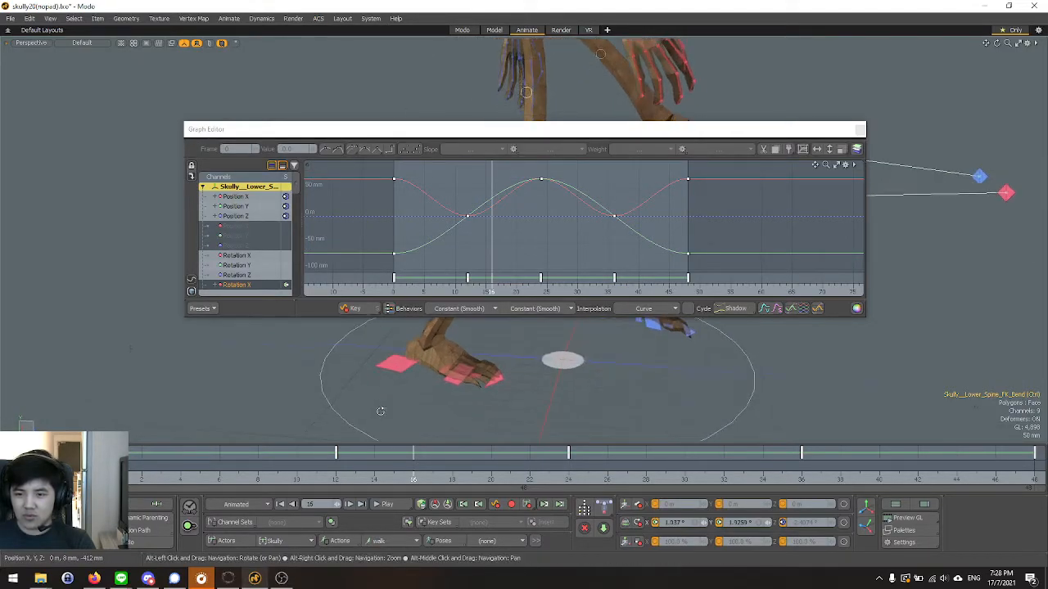
pyautogui.click(401, 369)
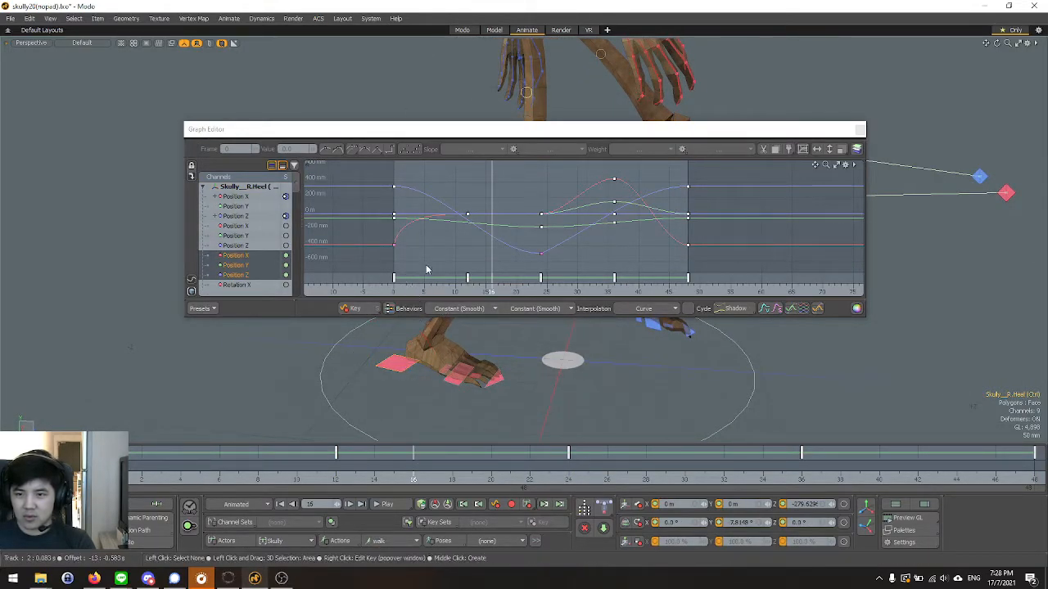
pyautogui.click(400, 295)
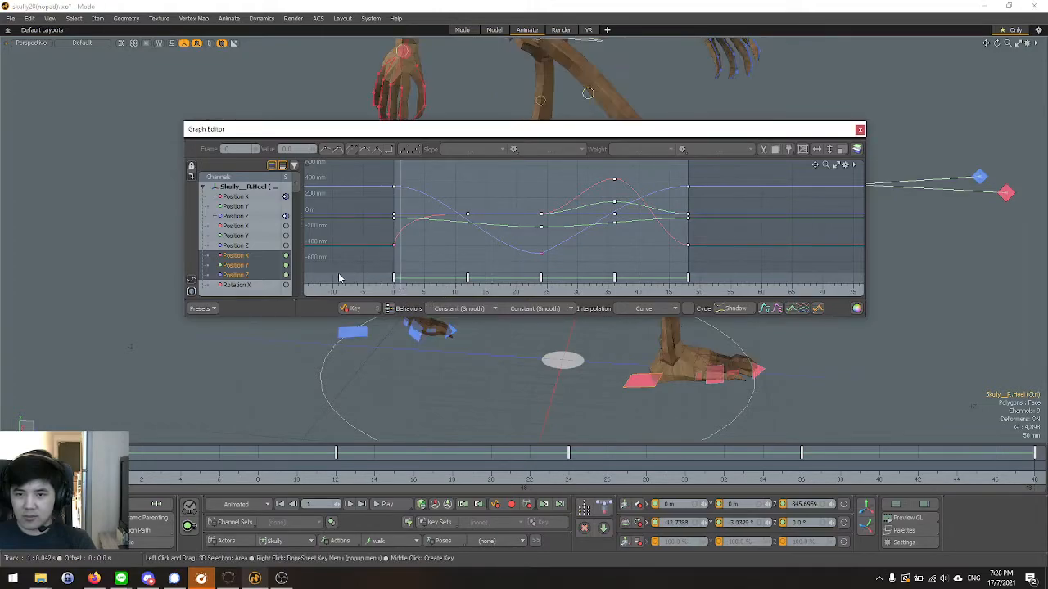
pyautogui.click(395, 295)
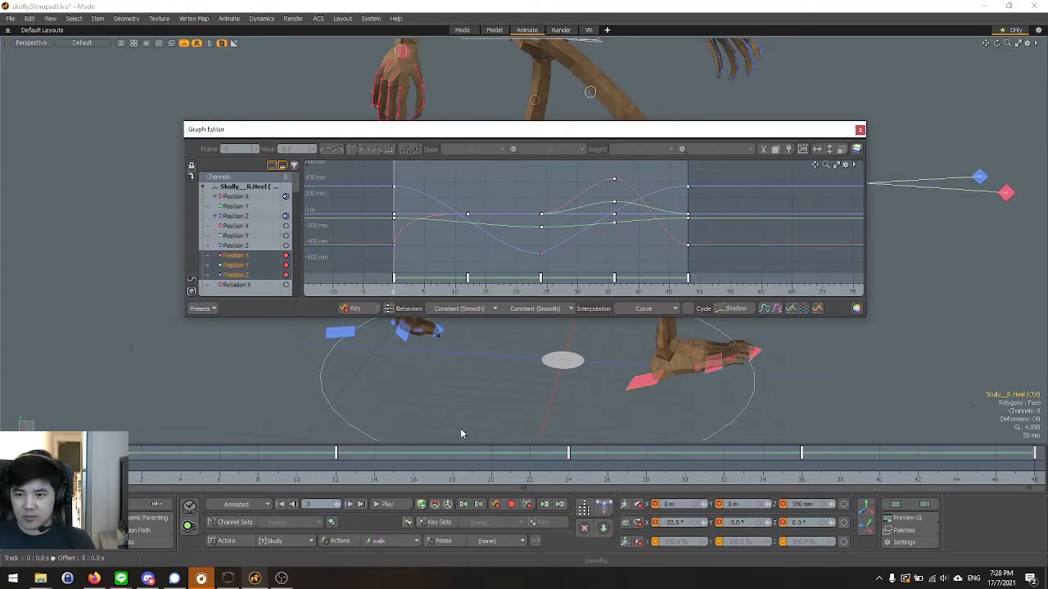
pyautogui.keyDown('alt'); pyautogui.moveTo(451, 433); pyautogui.dragTo(545, 431); pyautogui.keyUp('alt')
pyautogui.scroll(3, 399, 241)
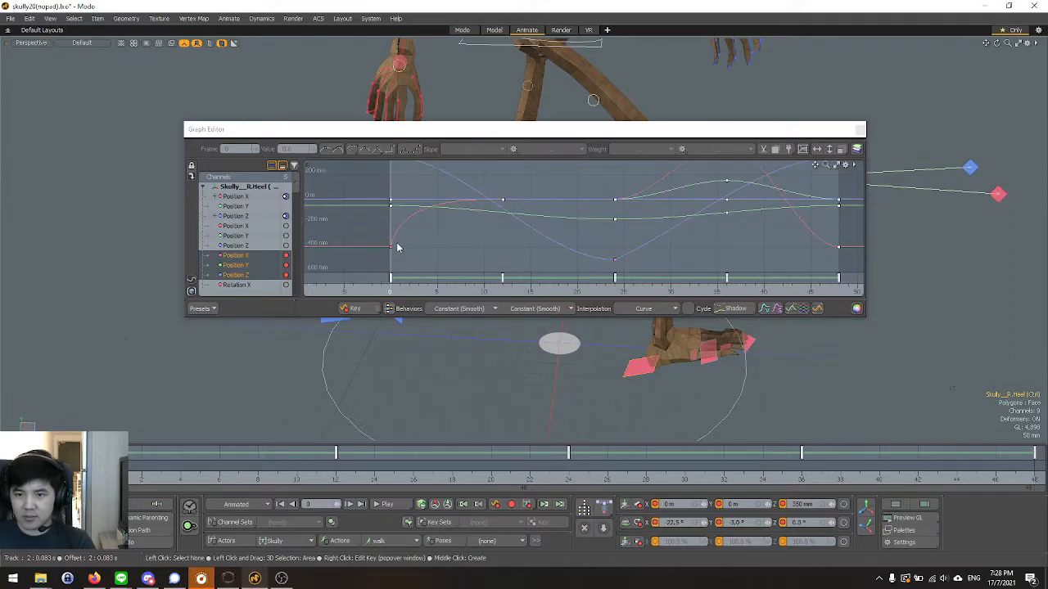
# Show only the right heel controller's Rotation X curve, framed around its key at frame 0.
pyautogui.click(242, 262)
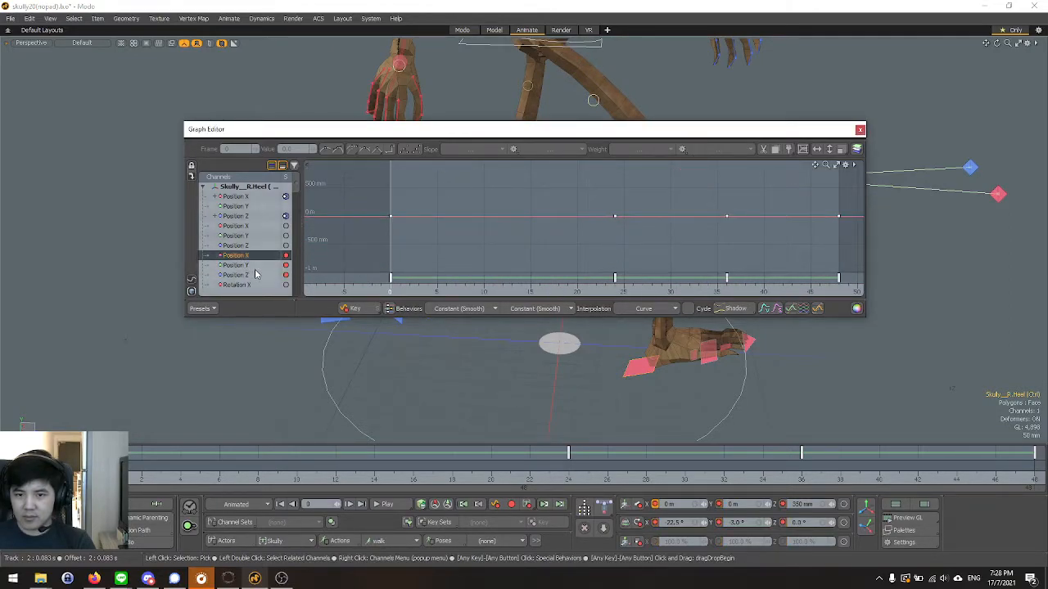
pyautogui.click(256, 256)
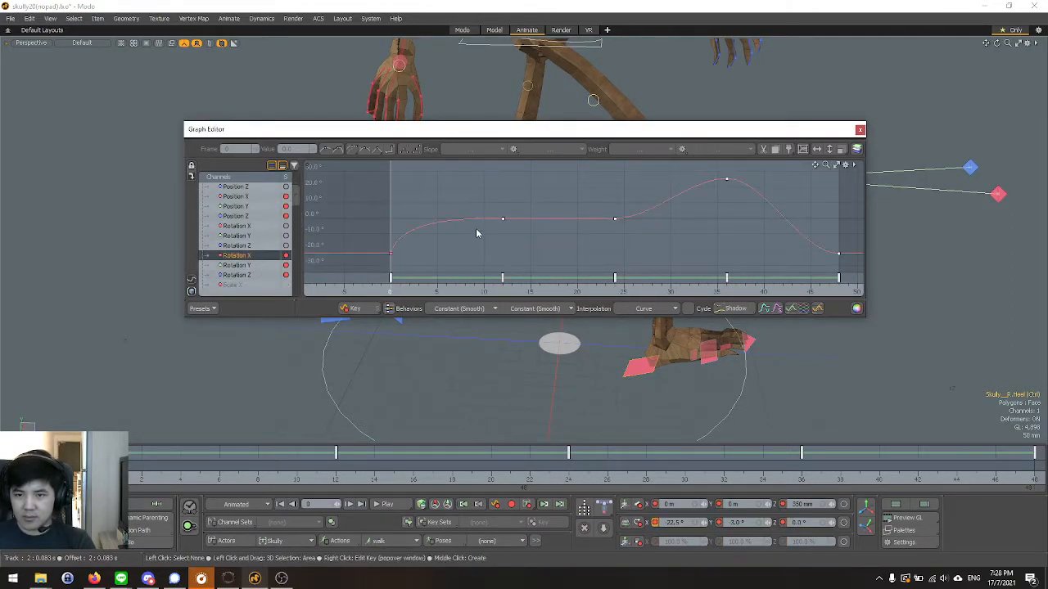
pyautogui.scroll(-1, 476, 234)
pyautogui.scroll(1, 399, 257)
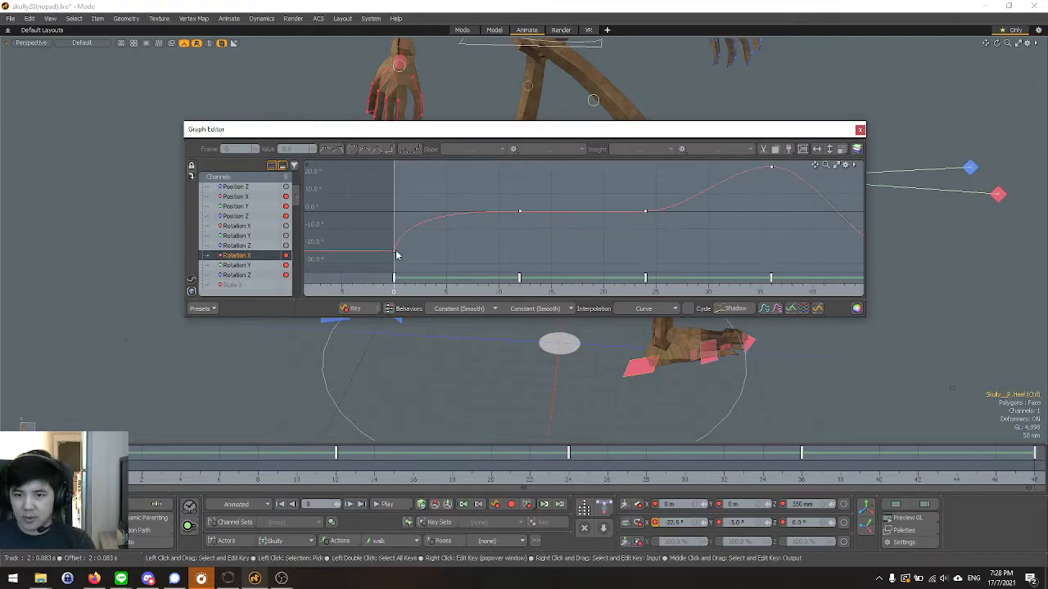
# Try the Linear Out, Flat, Auto Flat, Smooth Flat and Stepped outgoing slopes on the right heel's Rotation X key at frame 0.
pyautogui.click(542, 149)
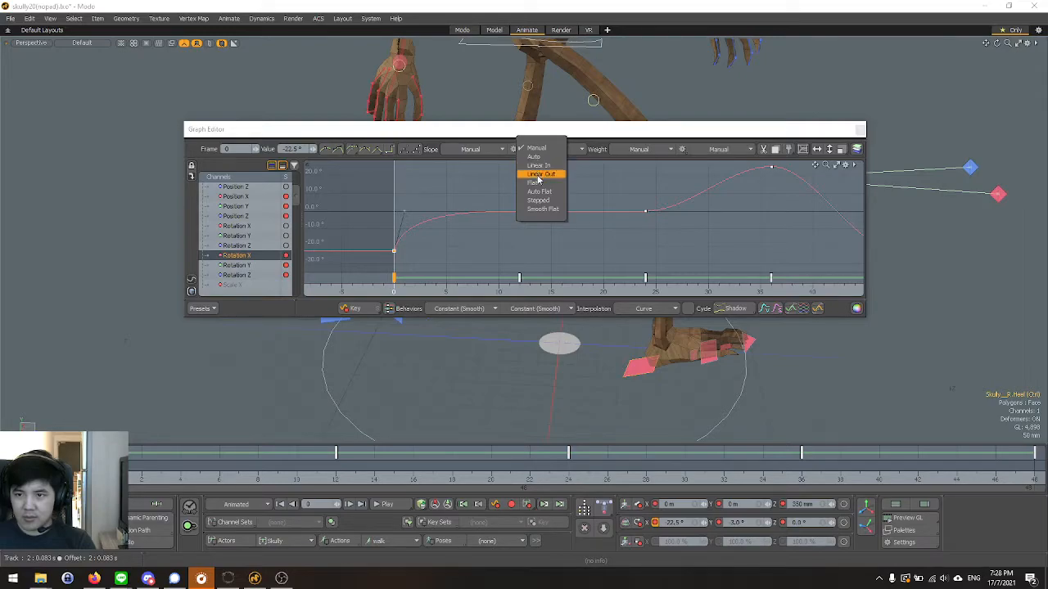
pyautogui.click(539, 174)
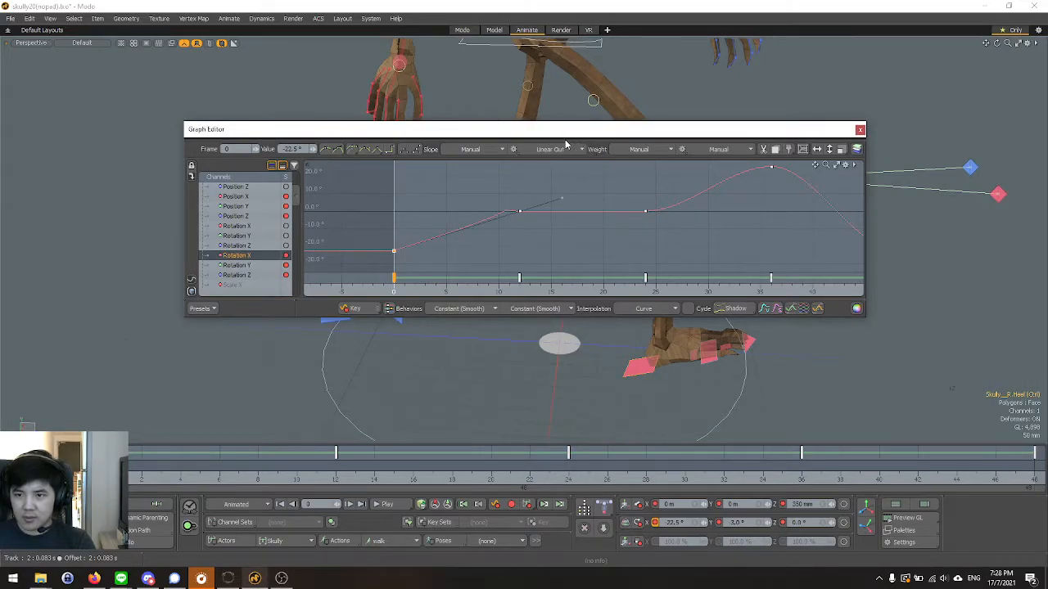
pyautogui.click(557, 149)
pyautogui.click(560, 153)
pyautogui.click(562, 150)
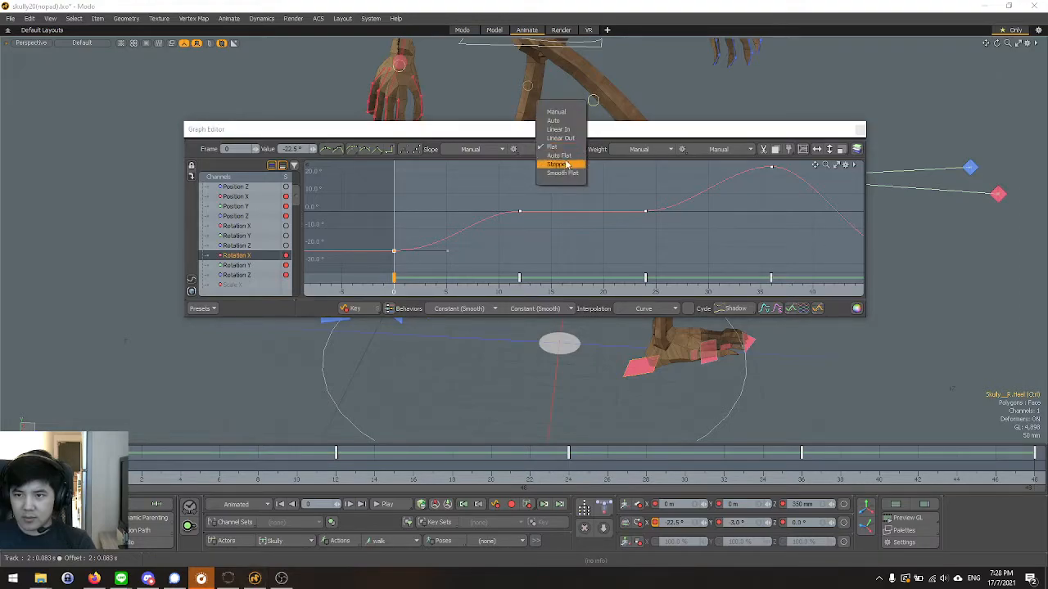
pyautogui.click(571, 157)
pyautogui.click(567, 153)
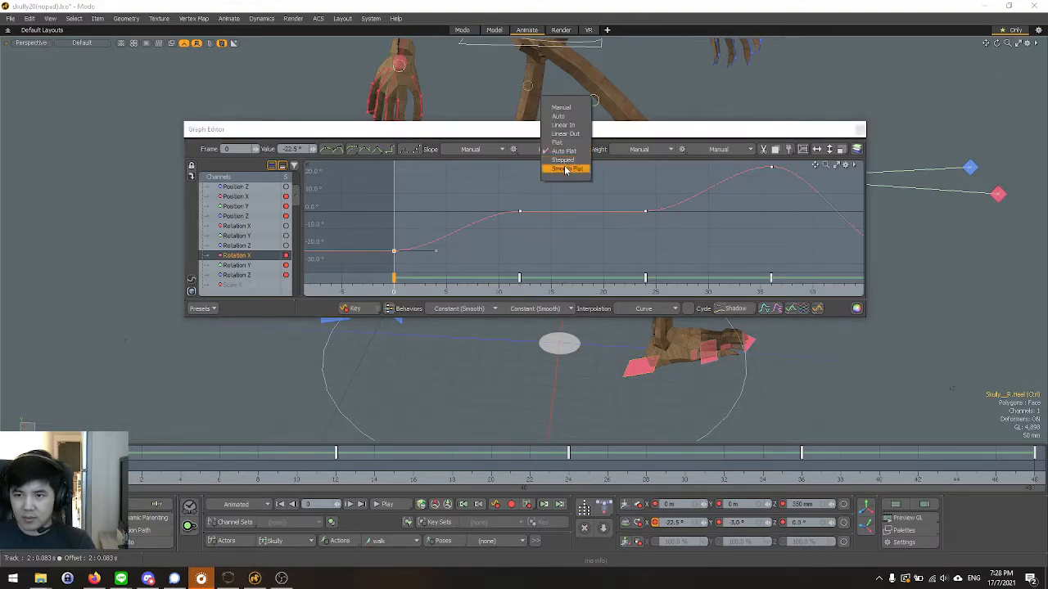
pyautogui.click(565, 169)
pyautogui.click(560, 150)
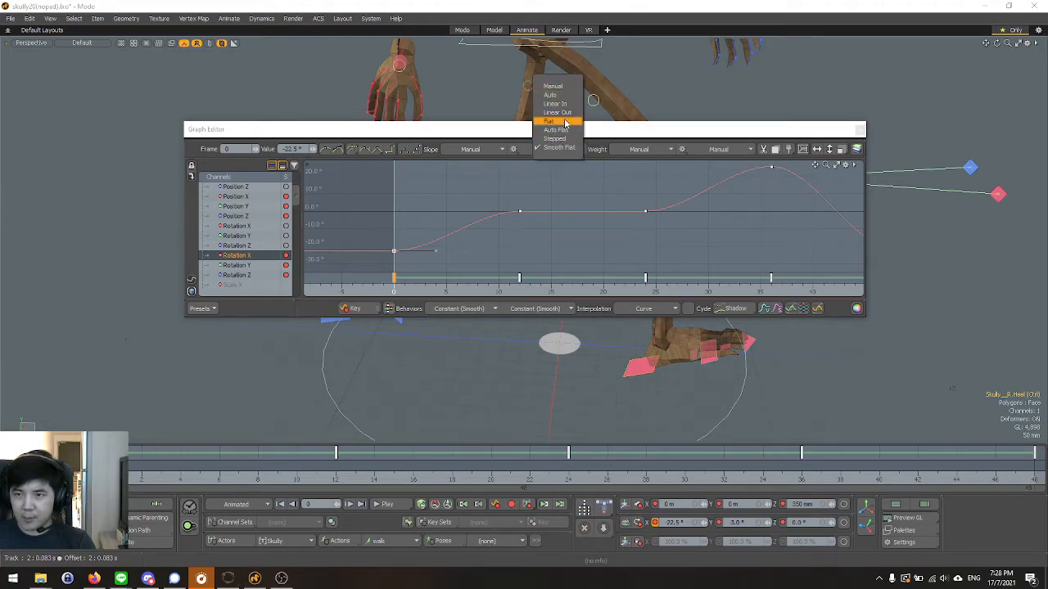
pyautogui.click(562, 140)
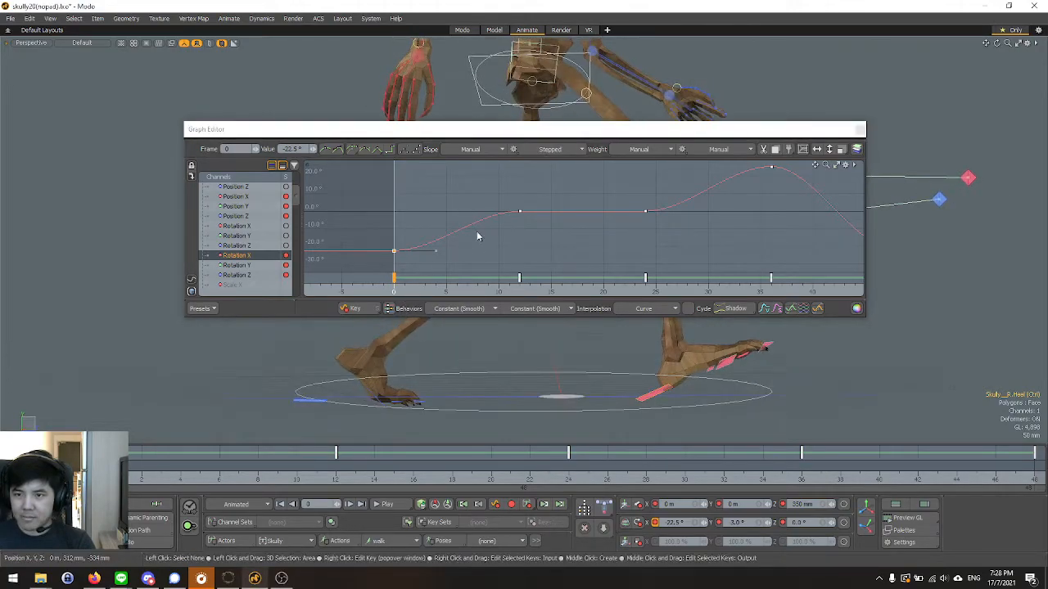
# Try the Flat slope, set the frame 0 key's outgoing slope to Linear Out, and play the walk to check the right foot.
pyautogui.click(541, 151)
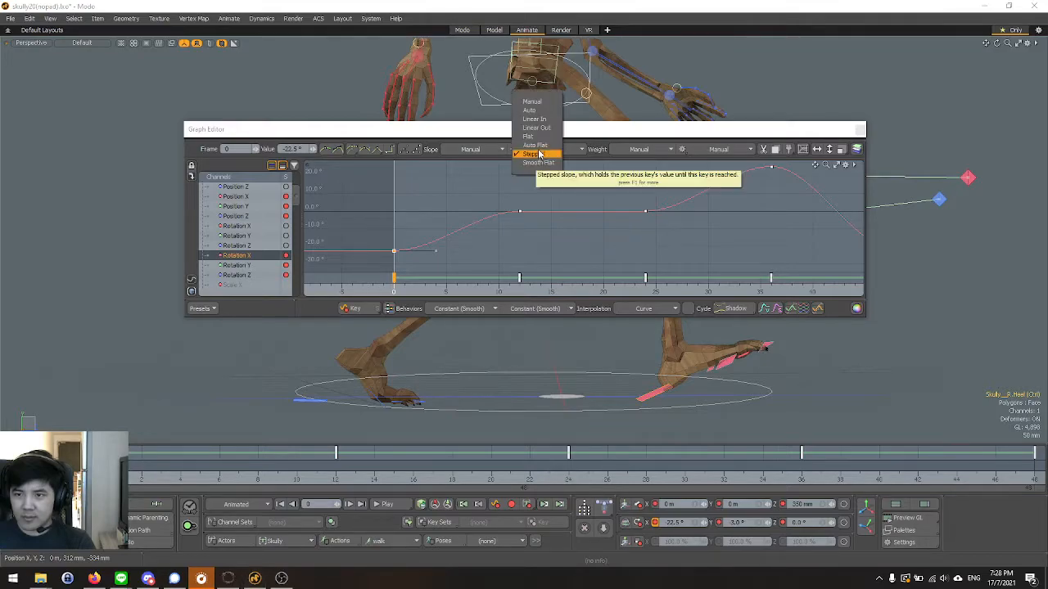
pyautogui.click(538, 139)
pyautogui.click(544, 152)
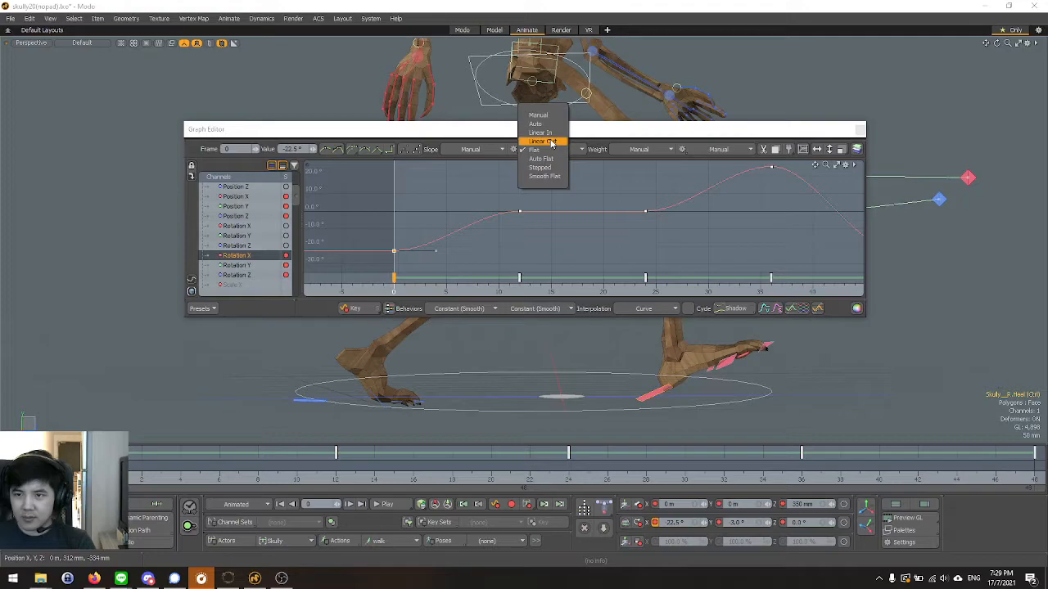
pyautogui.click(550, 142)
pyautogui.keyDown('alt'); pyautogui.moveTo(476, 371); pyautogui.dragTo(388, 388); pyautogui.keyUp('alt')
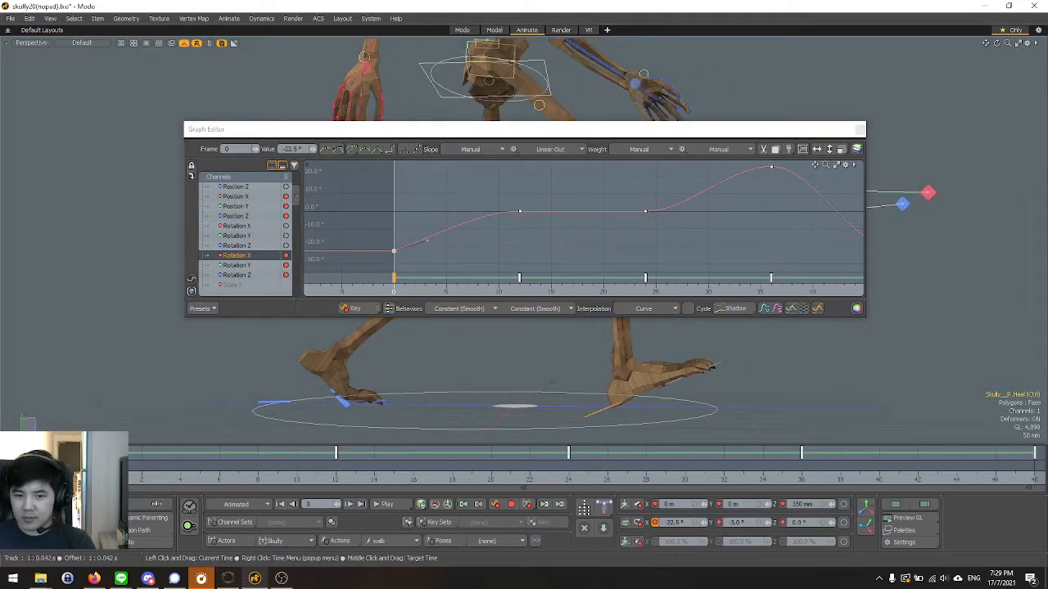
pyautogui.moveTo(103, 474)
pyautogui.mouseDown()
pyautogui.moveTo(296, 473)
pyautogui.moveTo(104, 474)
pyautogui.mouseUp()
pyautogui.click(382, 506)
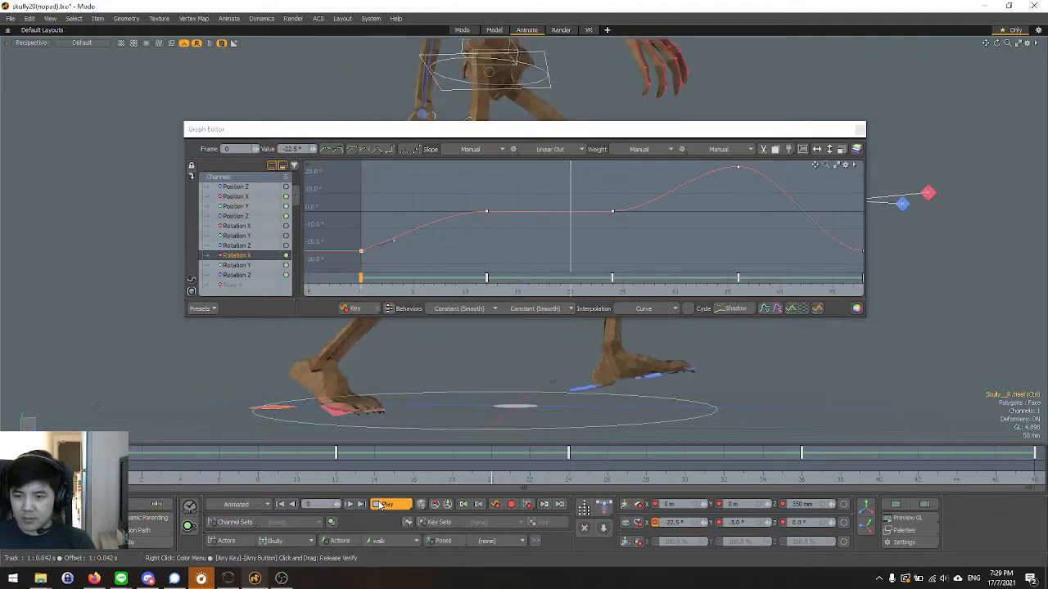
pyautogui.click(380, 505)
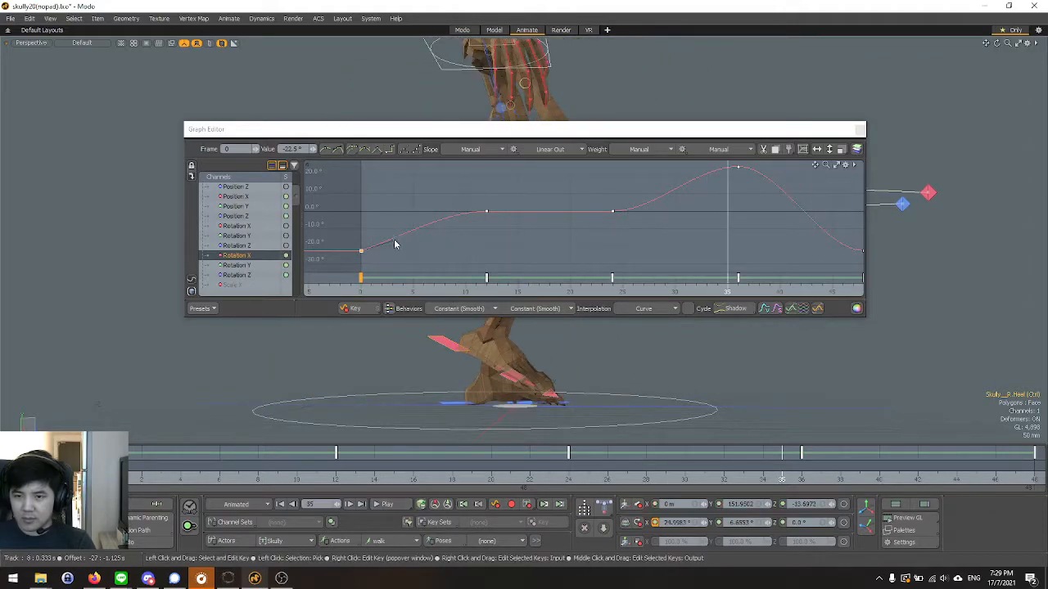
# Set the frame 0 key's outgoing slope to Manual, steepen its handle to end near frame 2, and review the walk in playback.
pyautogui.keyDown('alt'); pyautogui.moveTo(466, 246); pyautogui.dragTo(411, 250, button='right'); pyautogui.keyUp('alt')
pyautogui.scroll(8, 415, 235)
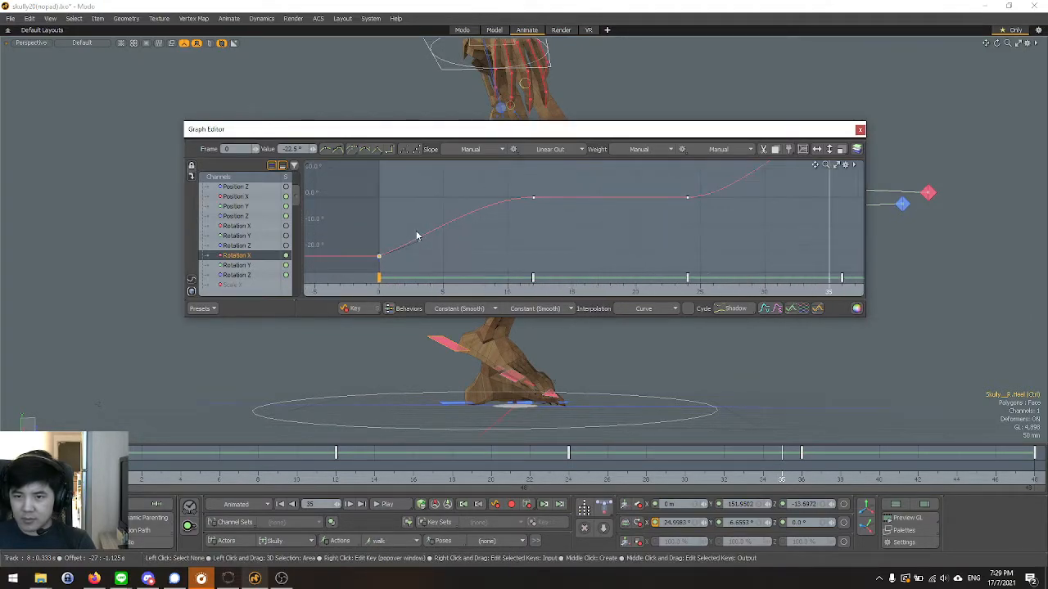
pyautogui.scroll(-1, 419, 249)
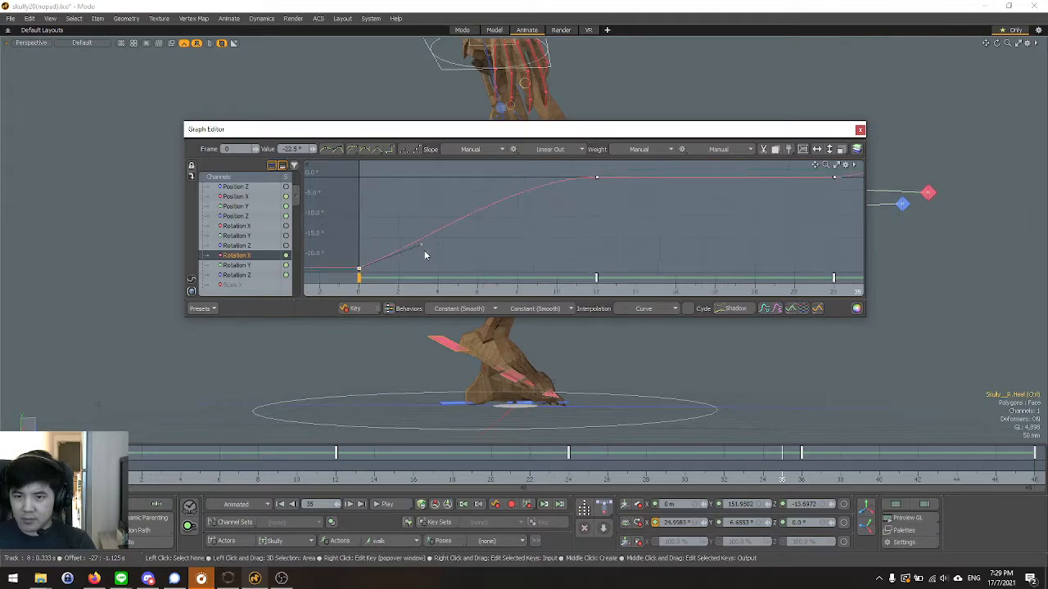
pyautogui.click(550, 148)
pyautogui.click(555, 120)
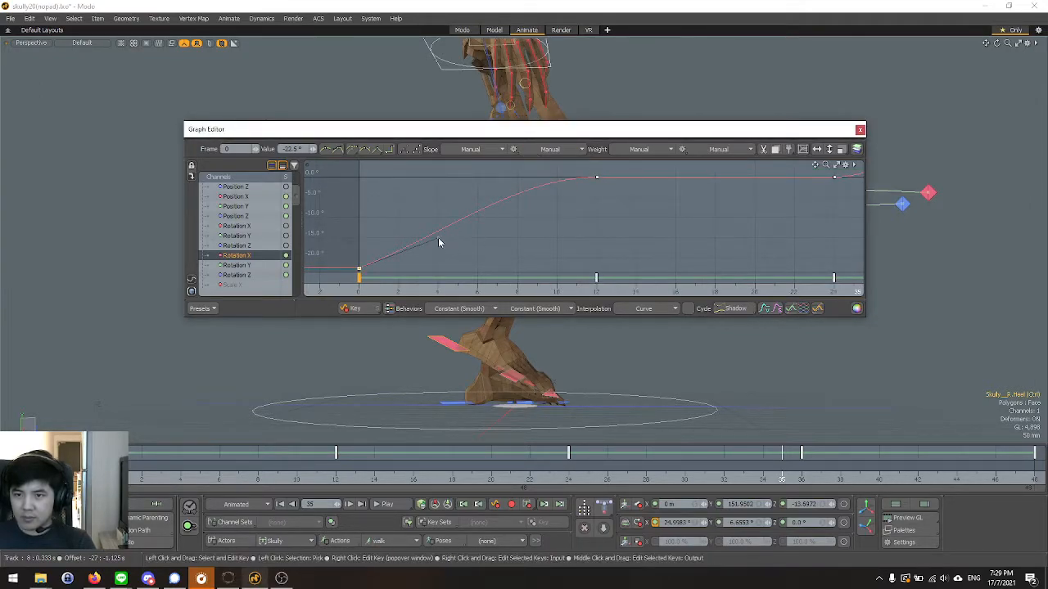
pyautogui.moveTo(438, 242); pyautogui.dragTo(401, 222)
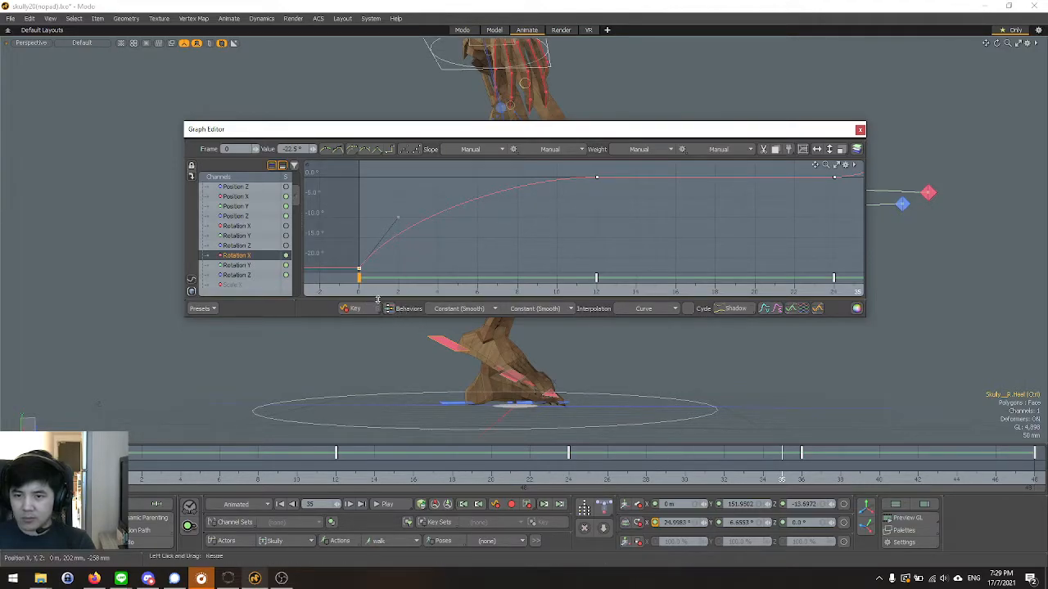
pyautogui.click(386, 504)
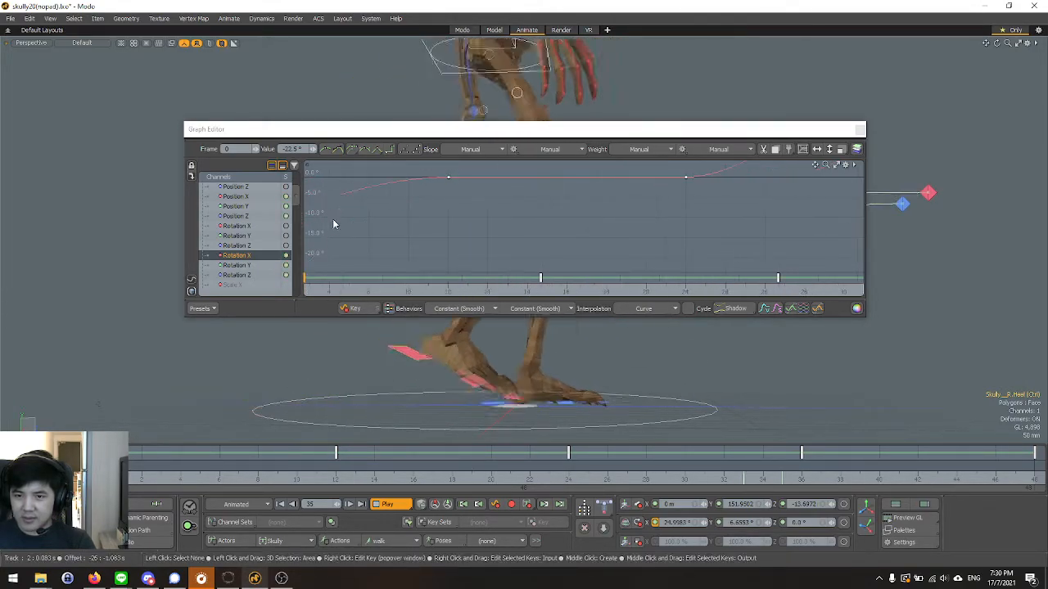
pyautogui.scroll(-1, 648, 238)
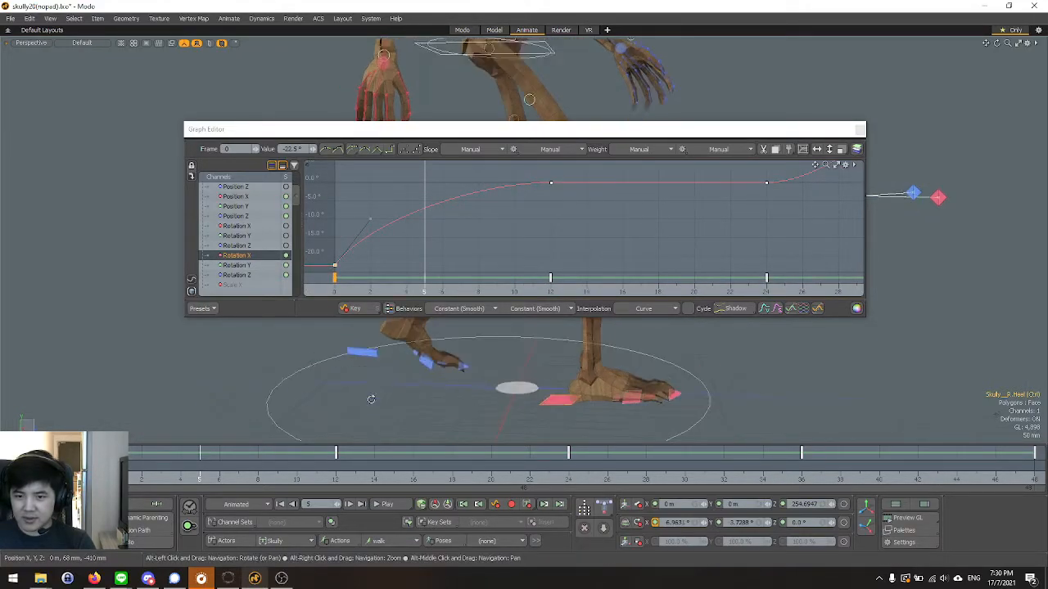
# Select the left heel controller and show only its Rotation X curve.
pyautogui.click(363, 352)
pyautogui.keyDown('alt'); pyautogui.moveTo(370, 400); pyautogui.dragTo(381, 366); pyautogui.keyUp('alt')
pyautogui.moveTo(460, 361)
pyautogui.keyDown('alt'); pyautogui.mouseDown()
pyautogui.moveTo(483, 364)
pyautogui.moveTo(483, 374)
pyautogui.moveTo(441, 352)
pyautogui.mouseUp(); pyautogui.keyUp('alt')
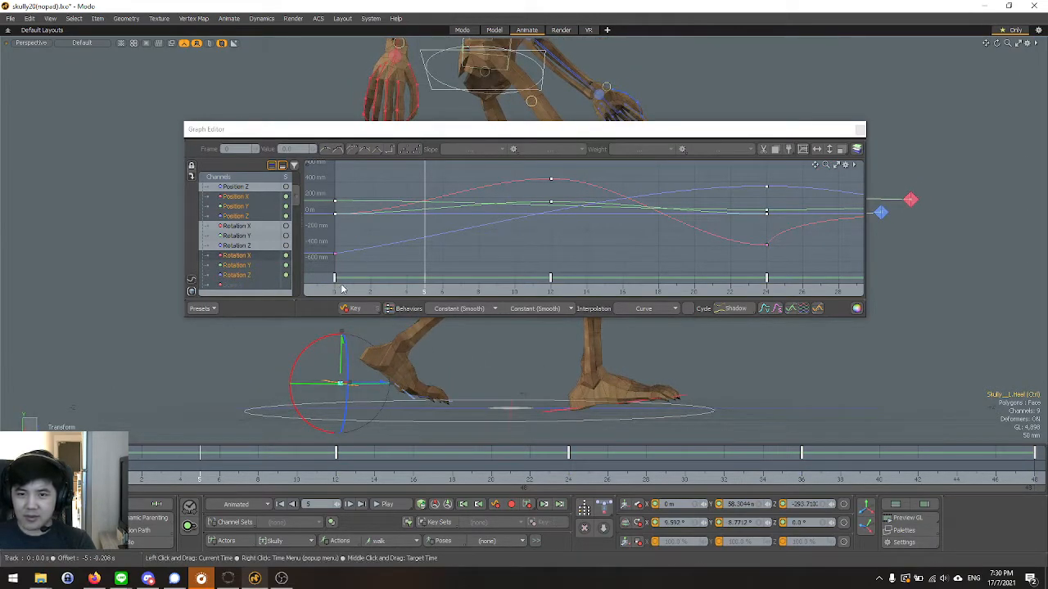
pyautogui.click(251, 197)
pyautogui.click(237, 255)
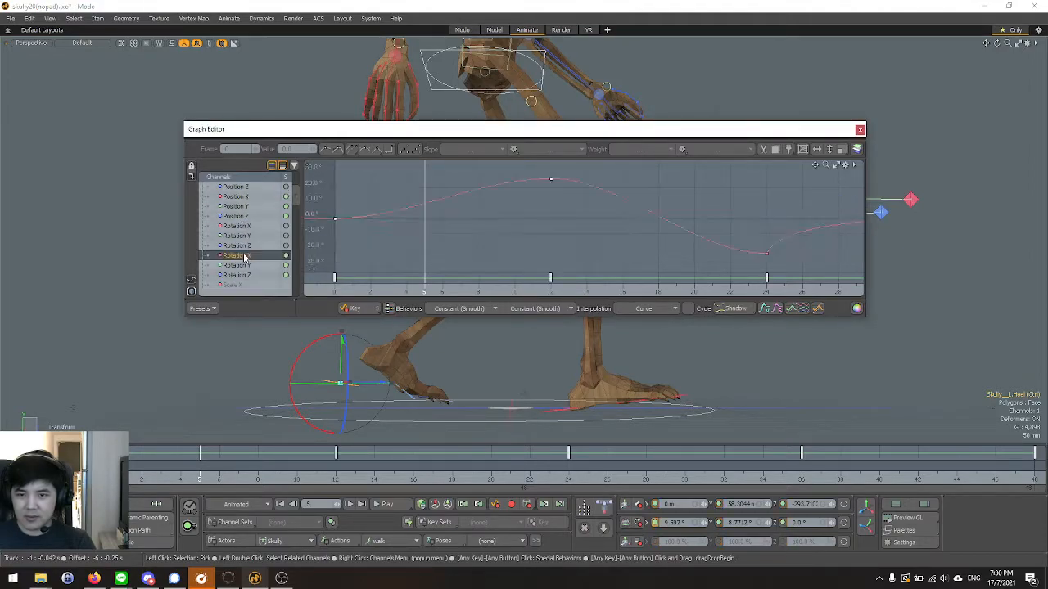
# Lower the outgoing handle of the left heel's Rotation X key at frame 24 to about -10° at frame 25.
pyautogui.press('Delete')
pyautogui.scroll(-1, 565, 241)
pyautogui.scroll(3, 825, 255)
pyautogui.scroll(2, 714, 249)
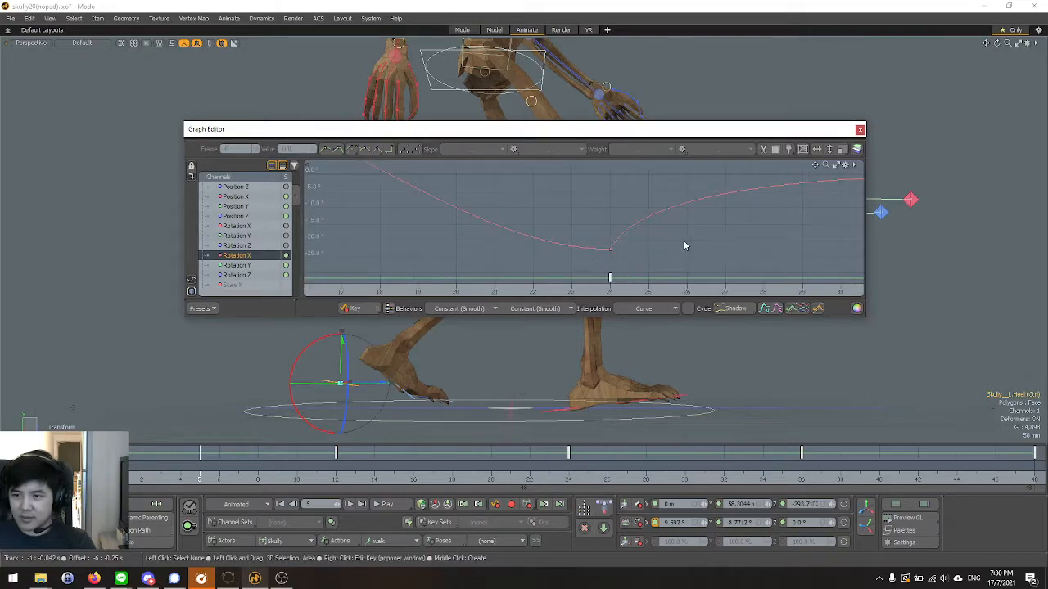
pyautogui.scroll(-1, 365, 264)
pyautogui.scroll(2, 627, 235)
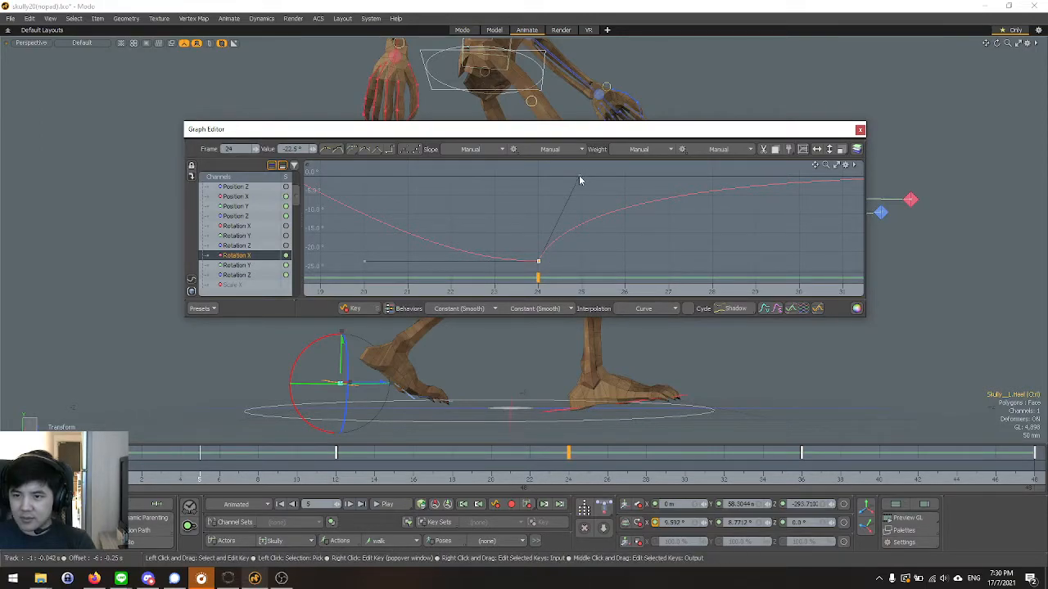
pyautogui.moveTo(578, 175); pyautogui.dragTo(582, 217)
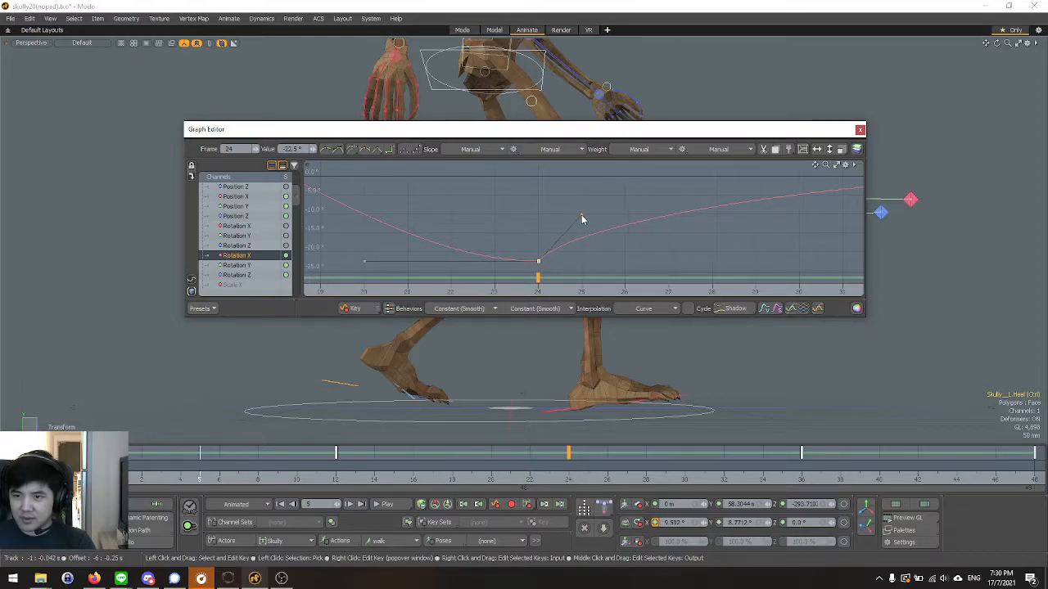
# Play the walk to check the left heel's motion, stop playback and close the Graph Editor.
pyautogui.click(387, 506)
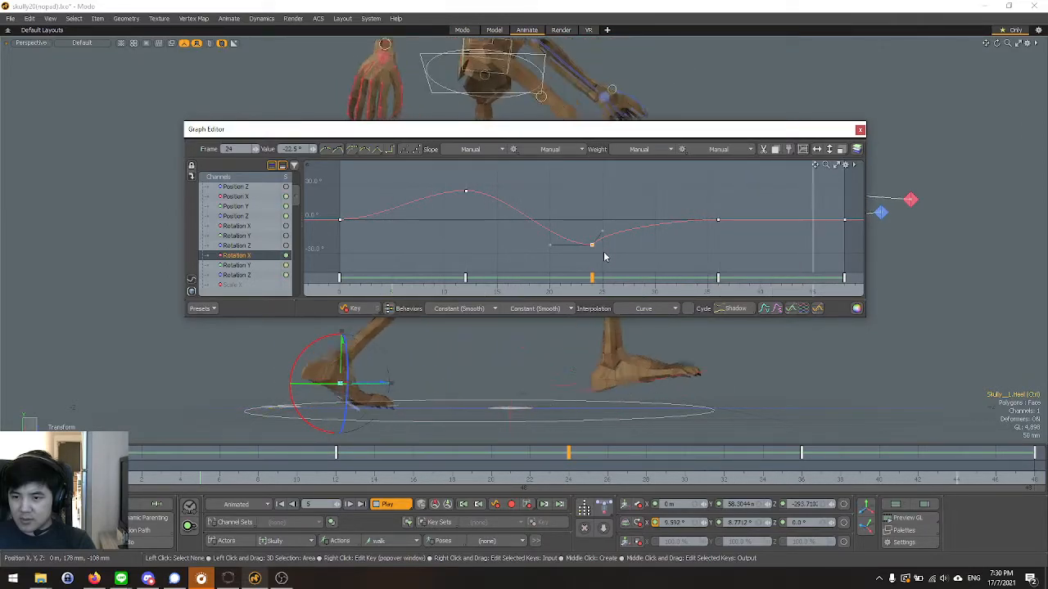
pyautogui.press('space')
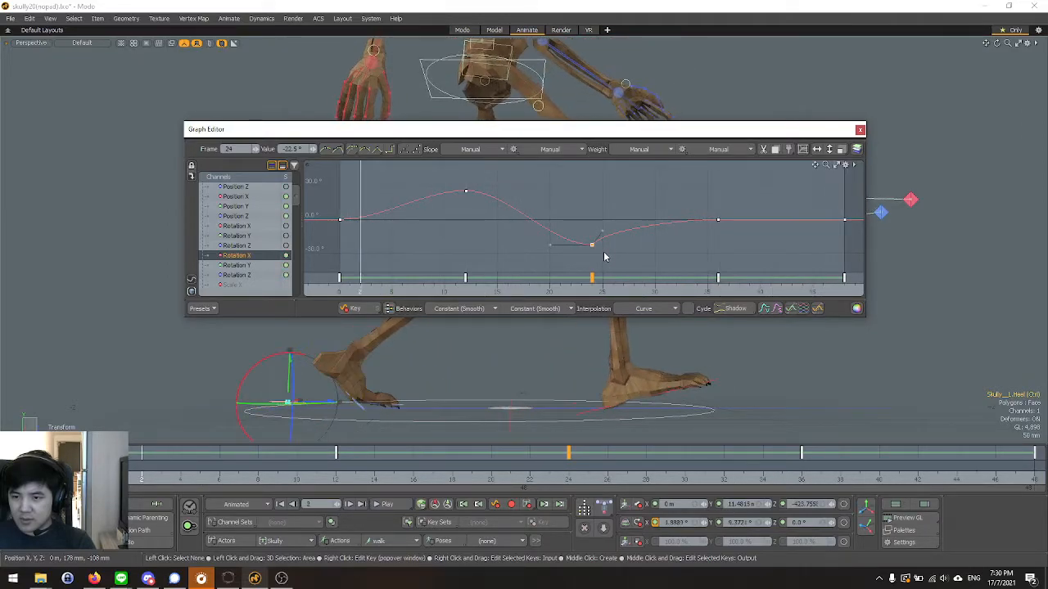
pyautogui.click(859, 131)
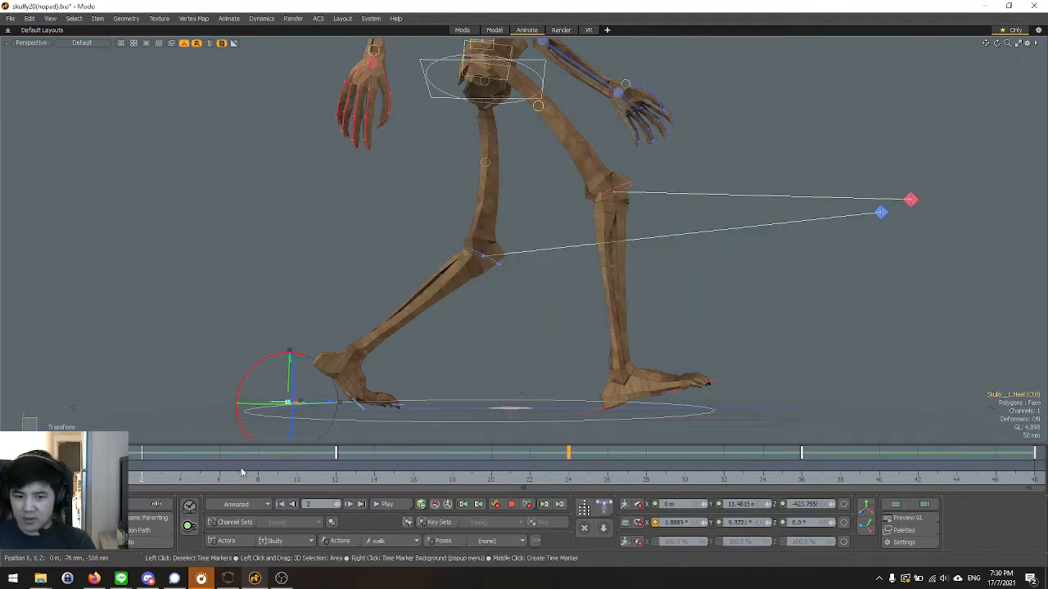
# Go to frame 0 and select the right heel controller with the Transform tool active.
pyautogui.click(104, 465)
pyautogui.keyDown('alt'); pyautogui.keyDown('shift'); pyautogui.moveTo(549, 344); pyautogui.dragTo(500, 333); pyautogui.keyUp('shift'); pyautogui.keyUp('alt')
pyautogui.press('space')
pyautogui.press('y')
pyautogui.keyDown('alt'); pyautogui.moveTo(462, 373); pyautogui.dragTo(460, 344); pyautogui.keyUp('alt')
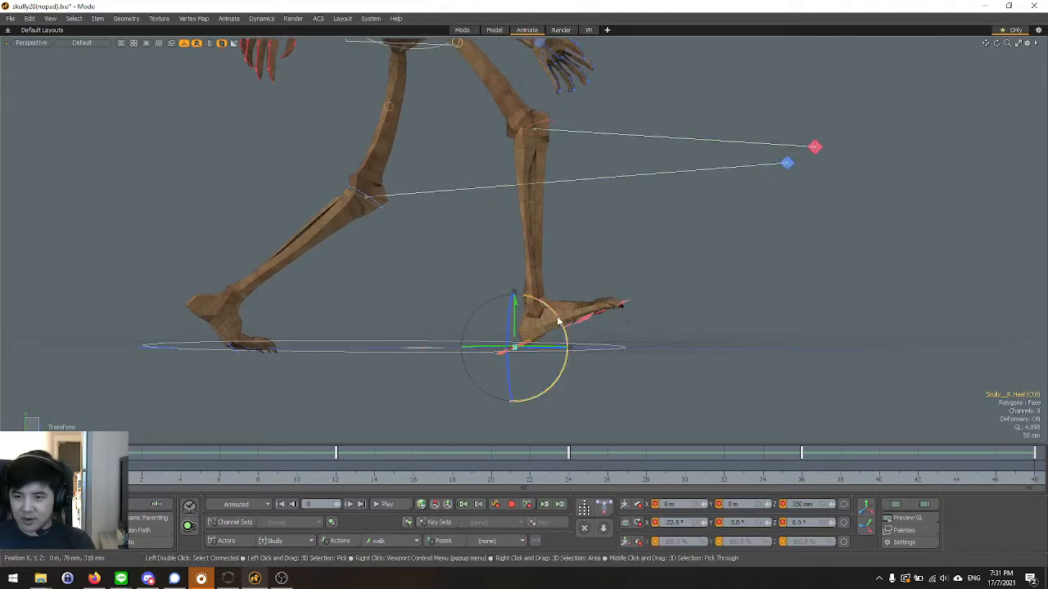
# Set the right heel controller's X rotation to -15° at frame 0, discarding the freehand rotation.
pyautogui.moveTo(557, 315); pyautogui.dragTo(560, 318)
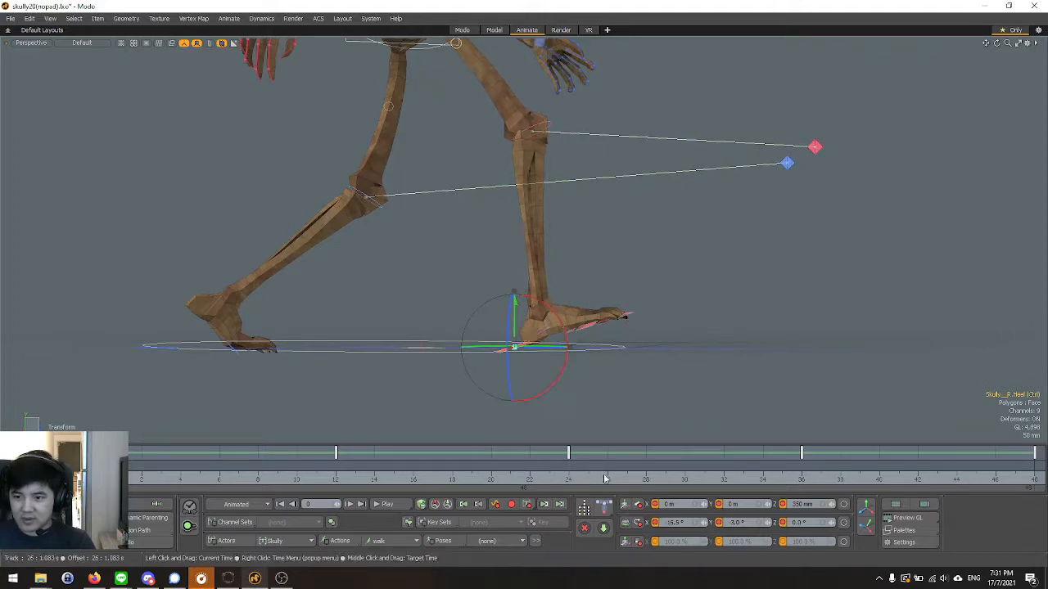
pyautogui.hotkey('ctrl', 'z')
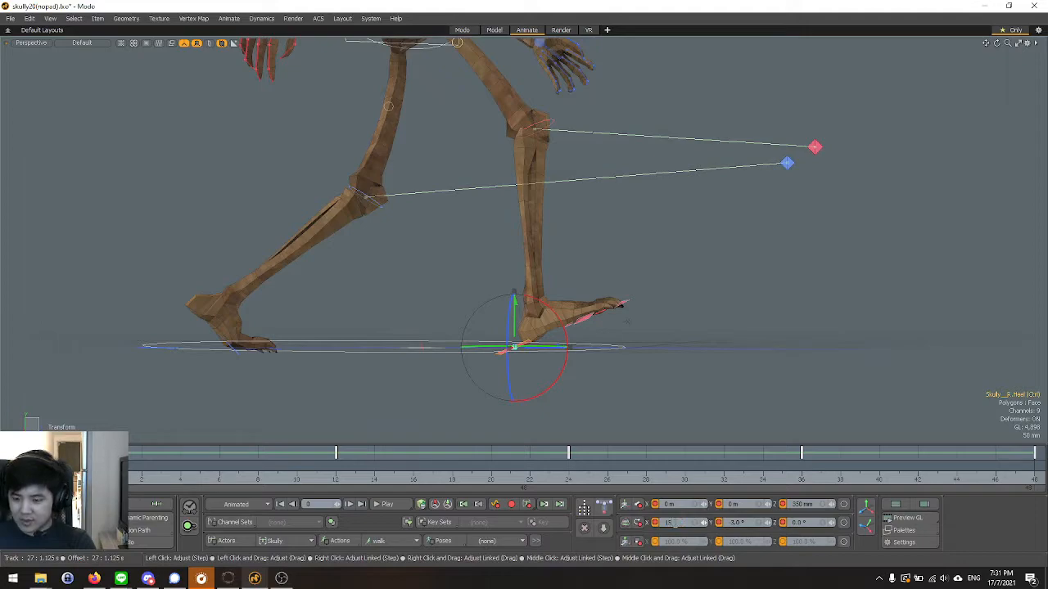
pyautogui.press('Return')
pyautogui.hotkey('ctrl', 'z')
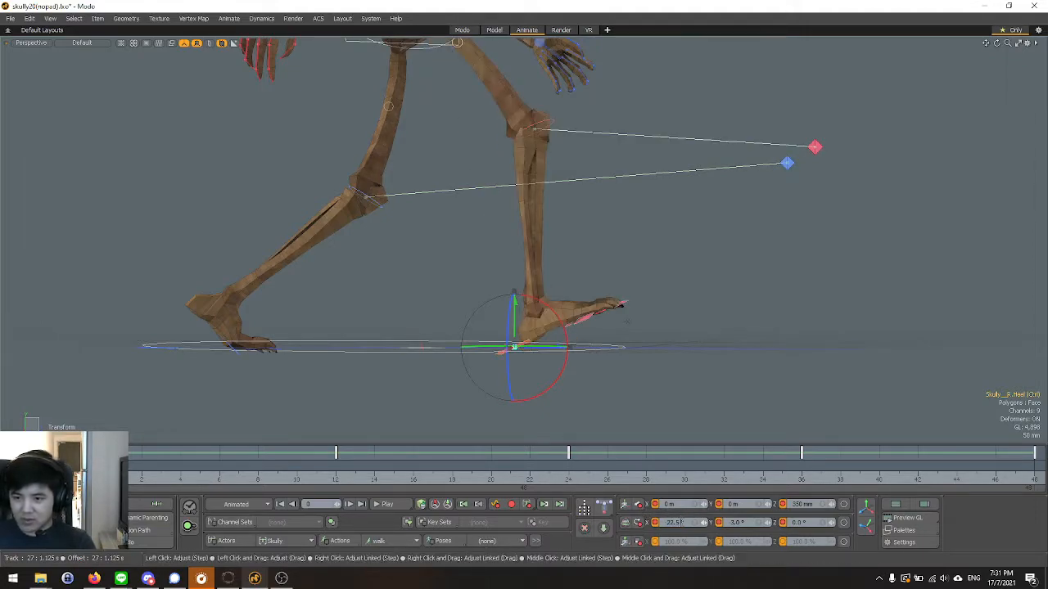
pyautogui.hotkey('ctrl', 'shift', 'z')
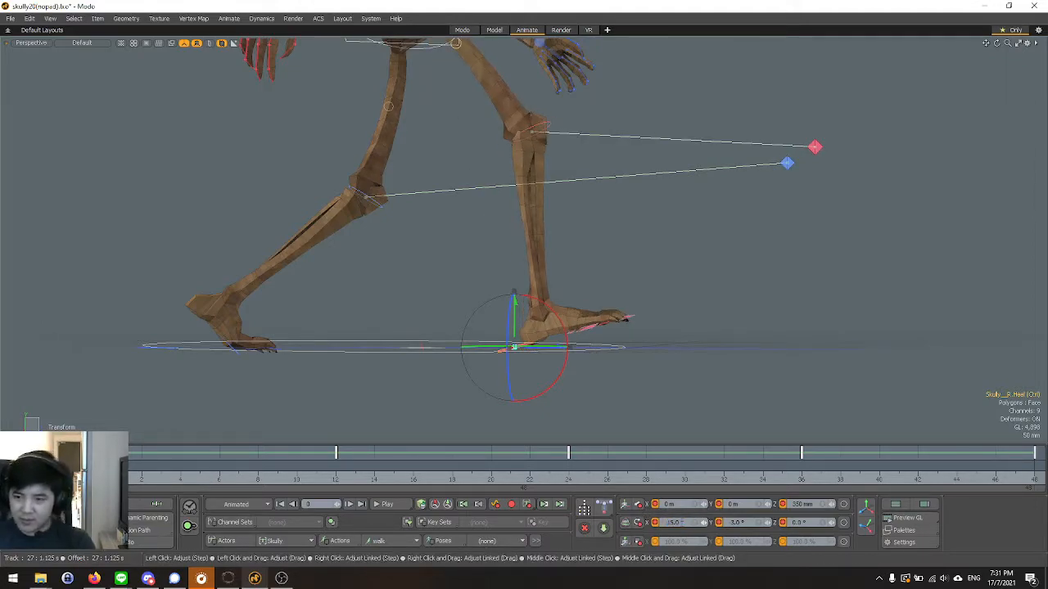
# Set the right heel controller's X rotation to -15° at frame 48.
pyautogui.keyDown('alt'); pyautogui.moveTo(776, 342); pyautogui.dragTo(782, 358); pyautogui.keyUp('alt')
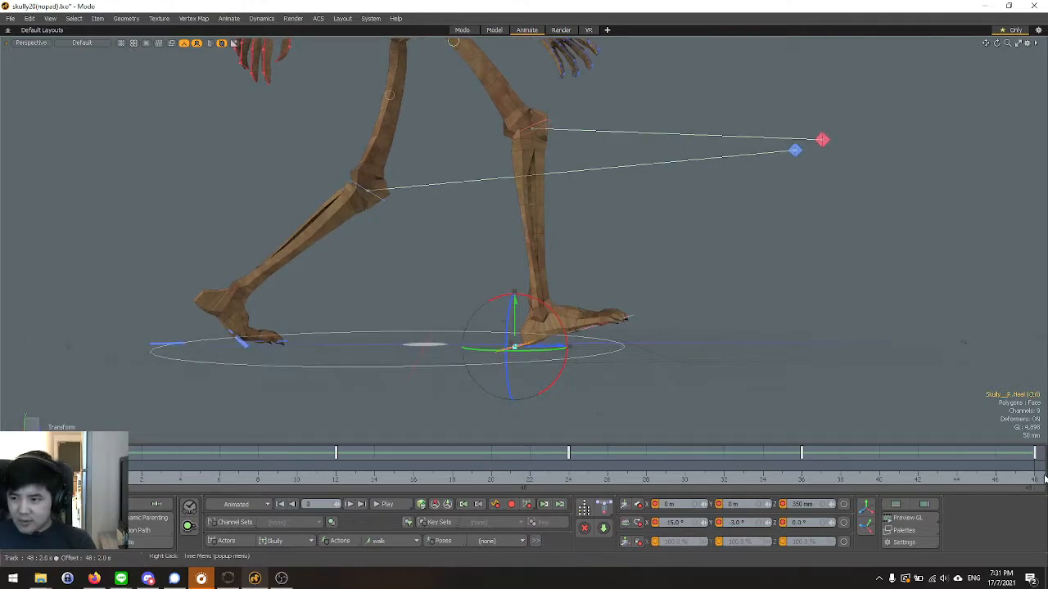
pyautogui.click(1036, 484)
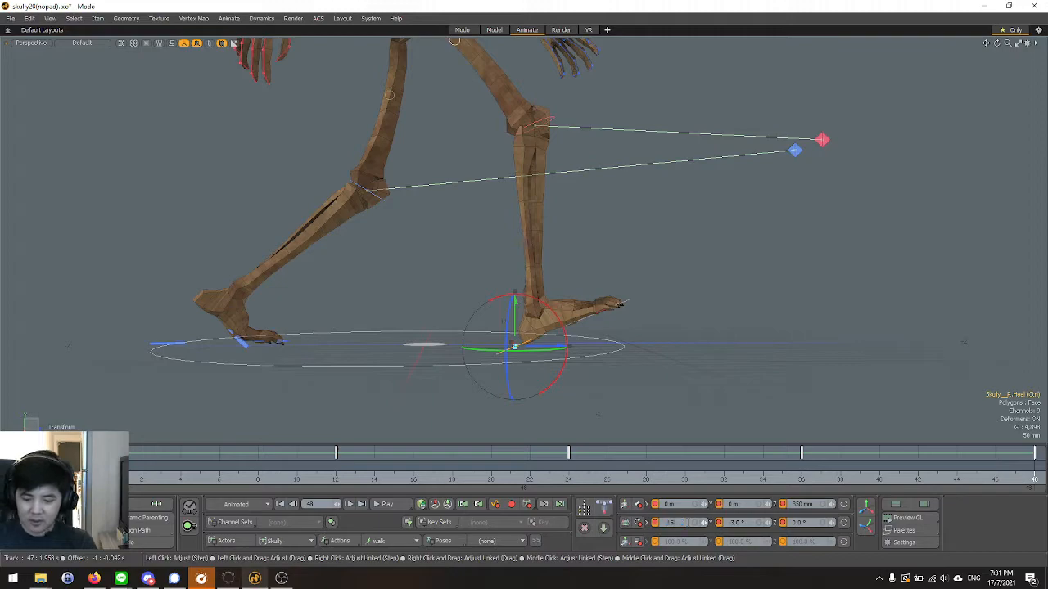
pyautogui.press('Return')
pyautogui.press('space')
# Set the left heel controller's X rotation to -15° at frame 24.
pyautogui.click(562, 486)
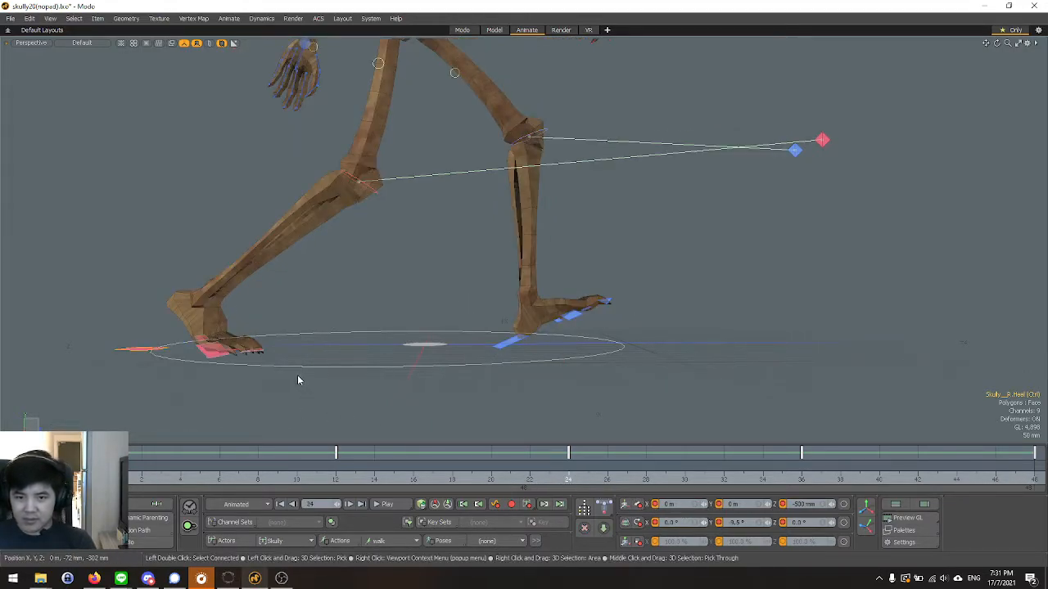
pyautogui.click(508, 348)
pyautogui.press('y')
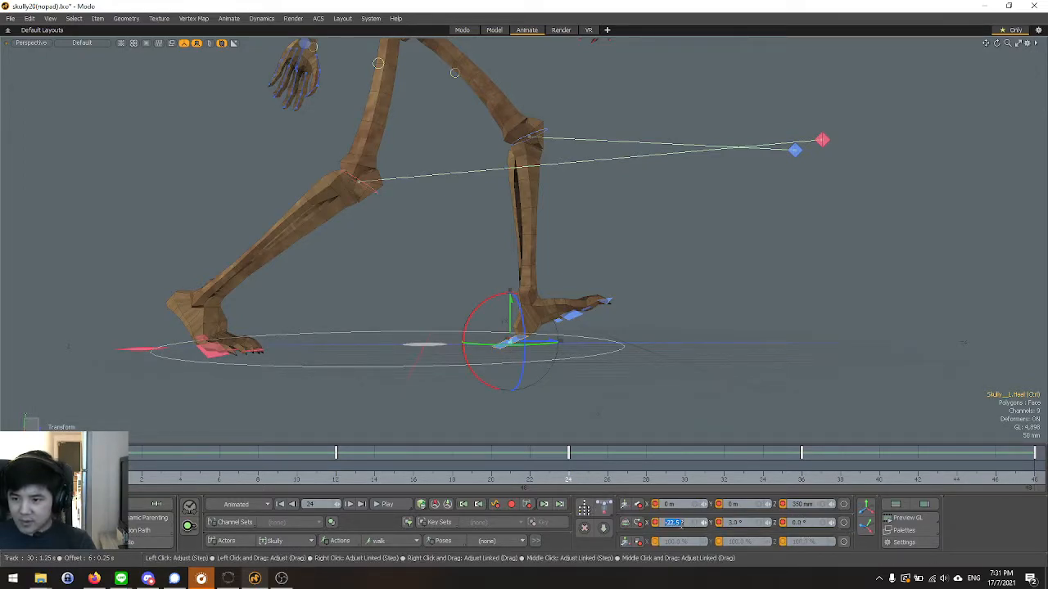
pyautogui.moveTo(676, 528); pyautogui.dragTo(678, 528)
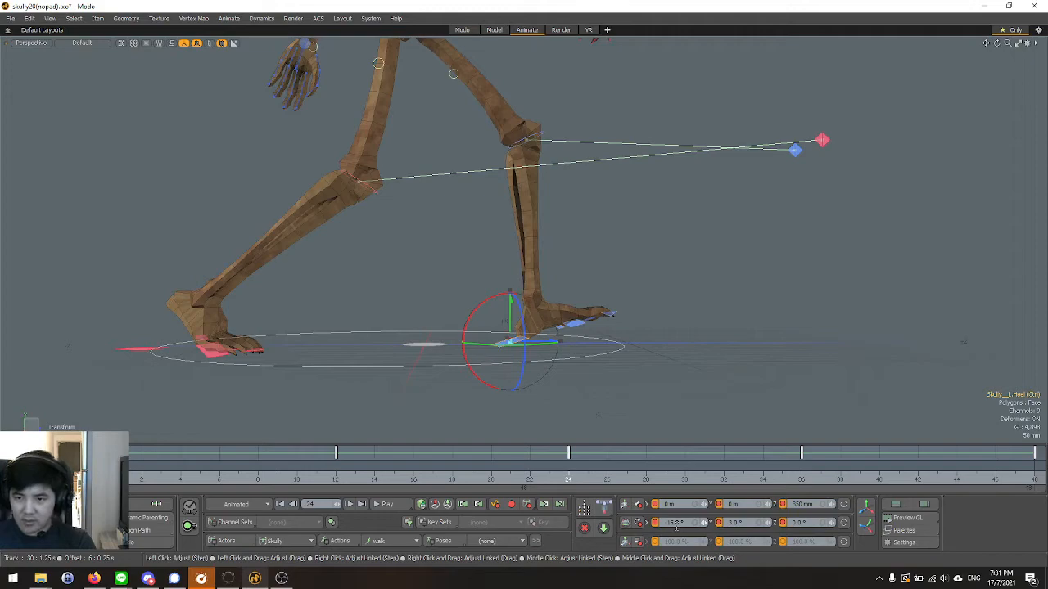
pyautogui.press('q')
# Play the walk from frame 0, examine the full stride in the Left and Perspective views, and return to frame 0.
pyautogui.click(107, 485)
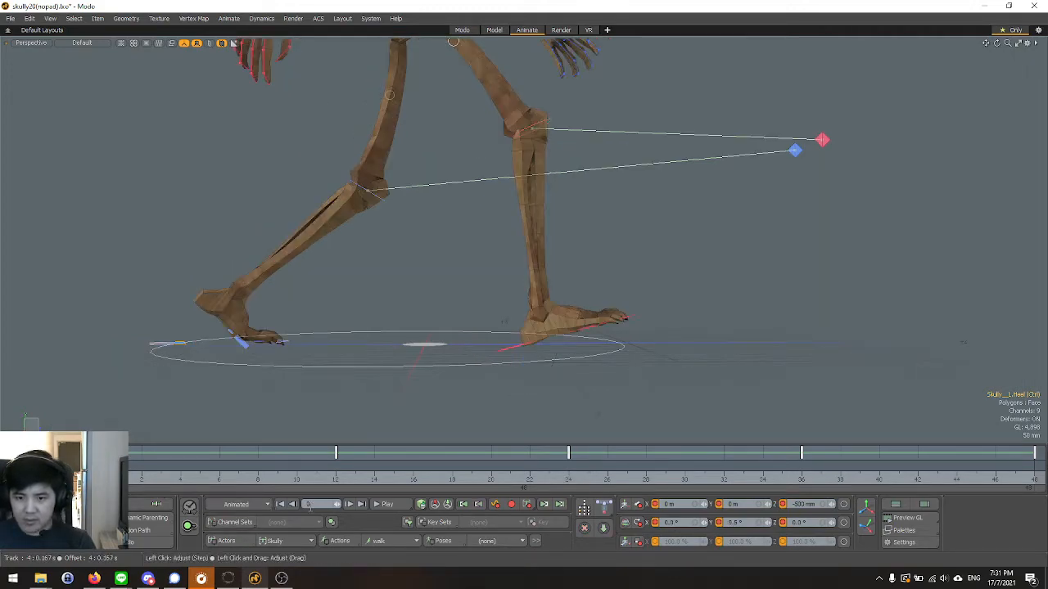
pyautogui.click(391, 504)
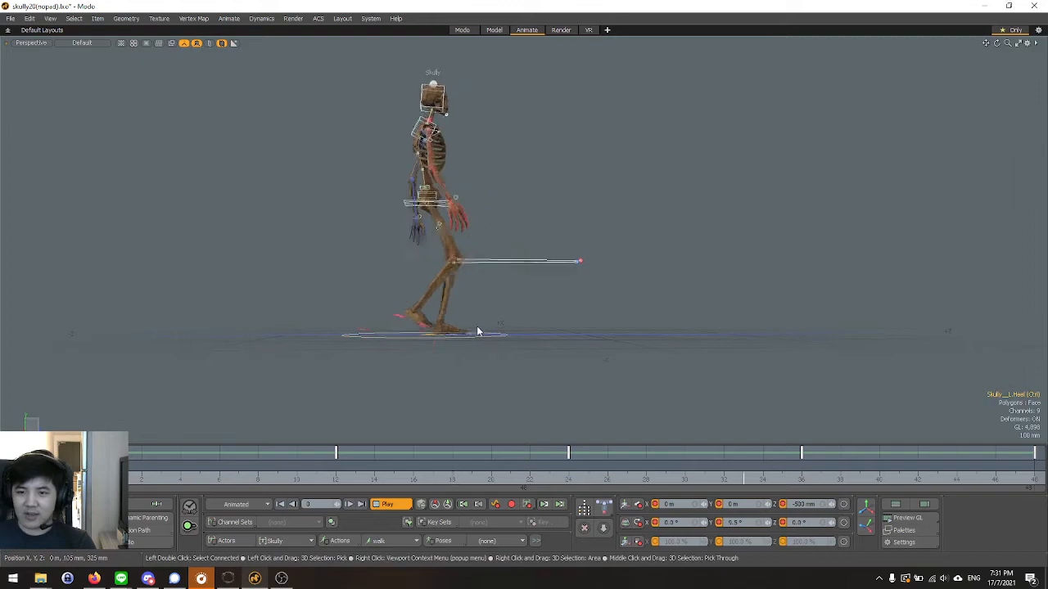
pyautogui.hotkey('ctrl', 'space')
pyautogui.click(431, 322)
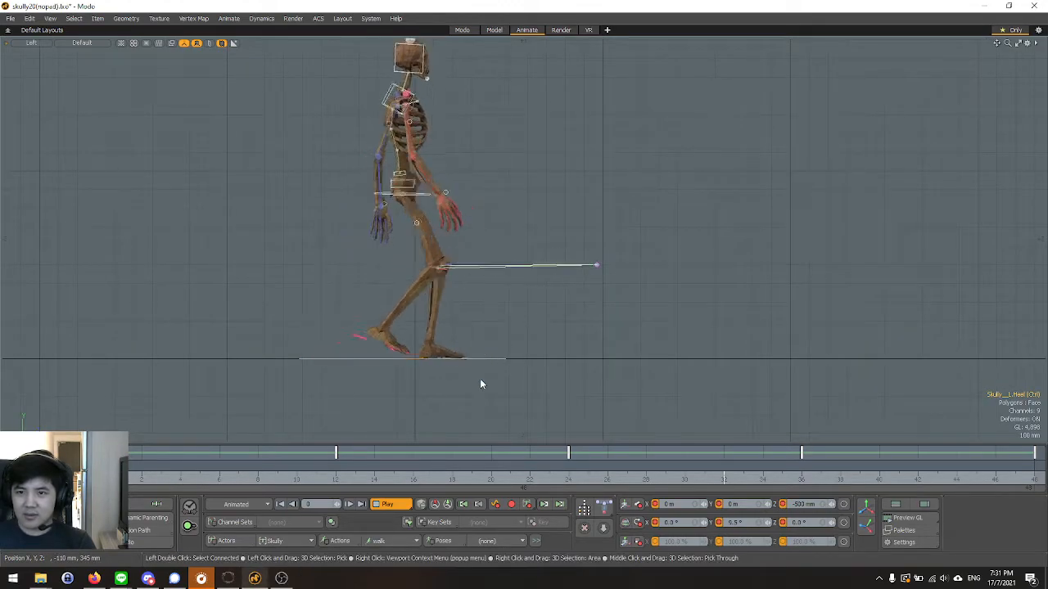
pyautogui.keyDown('ctrl'); pyautogui.keyDown('alt'); pyautogui.moveTo(568, 359); pyautogui.dragTo(563, 359); pyautogui.keyUp('alt'); pyautogui.keyUp('ctrl')
pyautogui.scroll(-1, 562, 359)
pyautogui.moveTo(527, 185); pyautogui.dragTo(557, 206)
pyautogui.scroll(4, 501, 182)
pyautogui.scroll(-3, 501, 186)
pyautogui.hotkey('ctrl', 'space')
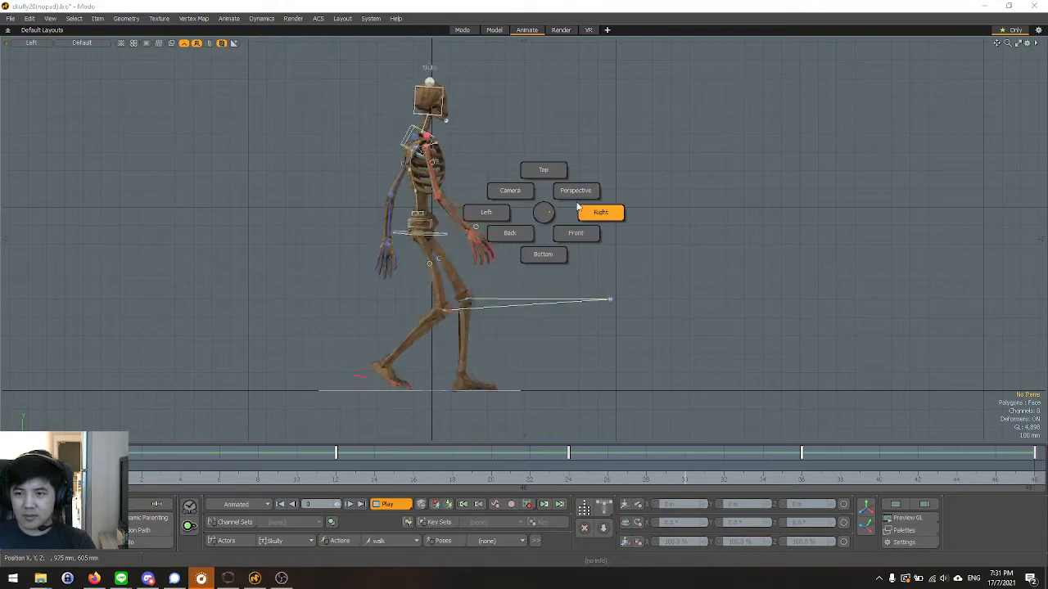
pyautogui.click(575, 191)
pyautogui.keyDown('alt'); pyautogui.moveTo(631, 262); pyautogui.dragTo(610, 244); pyautogui.keyUp('alt')
pyautogui.hotkey('ctrl', 'space')
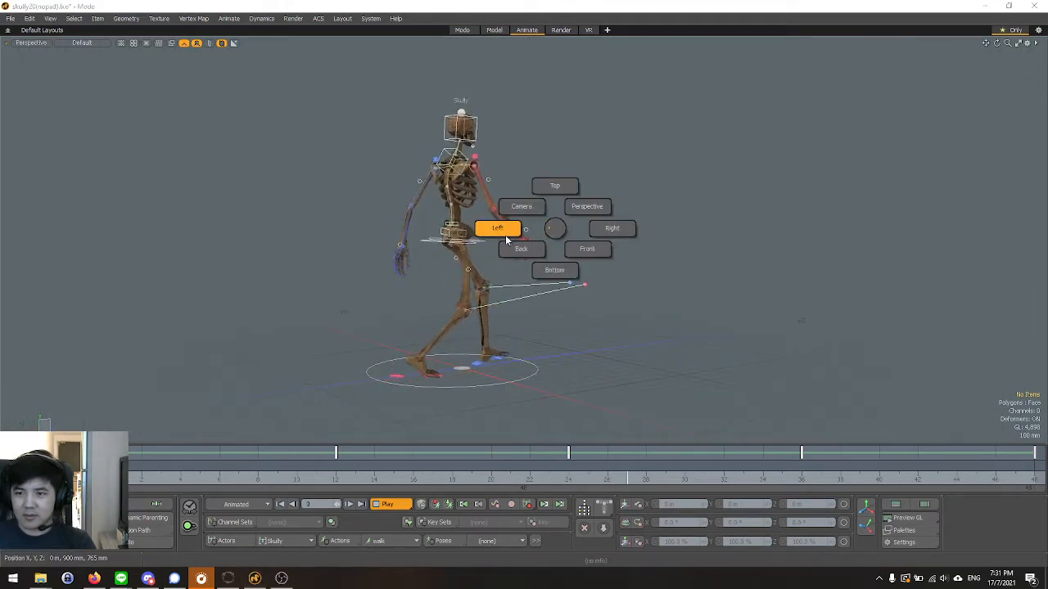
pyautogui.click(501, 232)
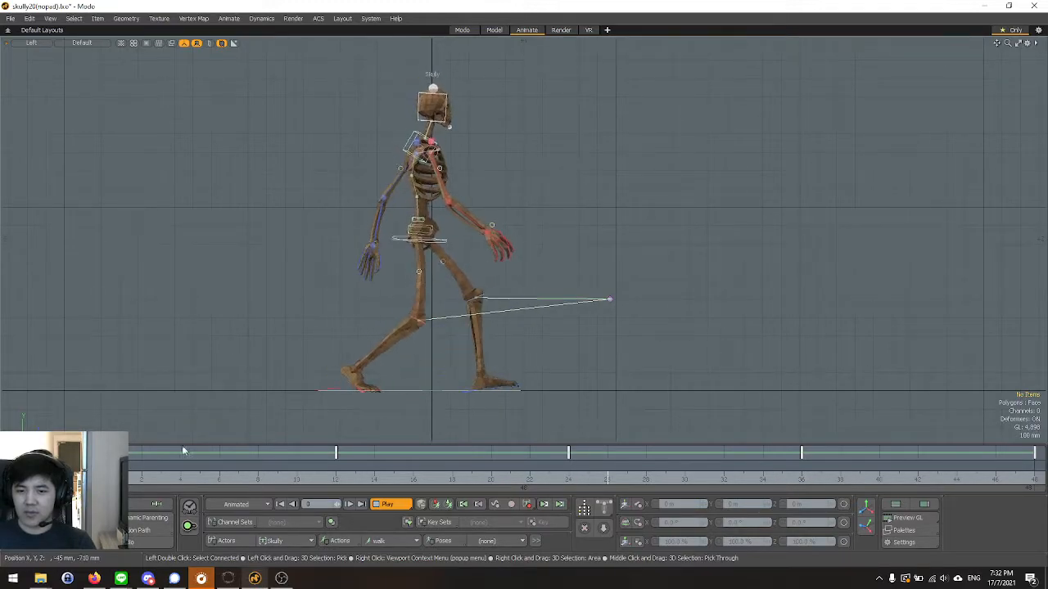
pyautogui.click(103, 474)
pyautogui.click(102, 475)
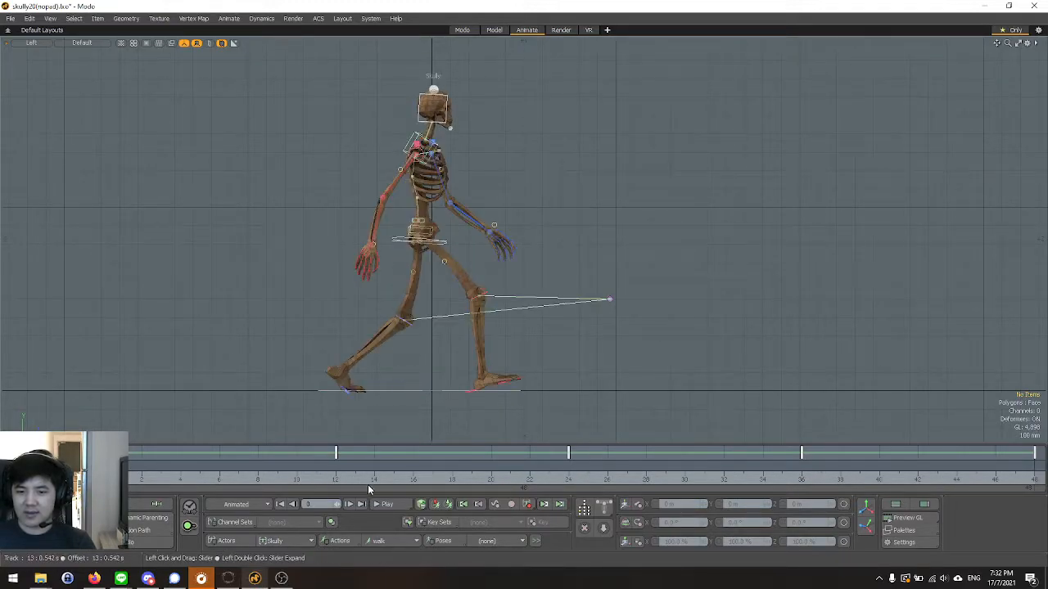
# Examine the feet and heel controllers at frame 12 from the side and in perspective, with the right heel controller selected.
pyautogui.click(335, 479)
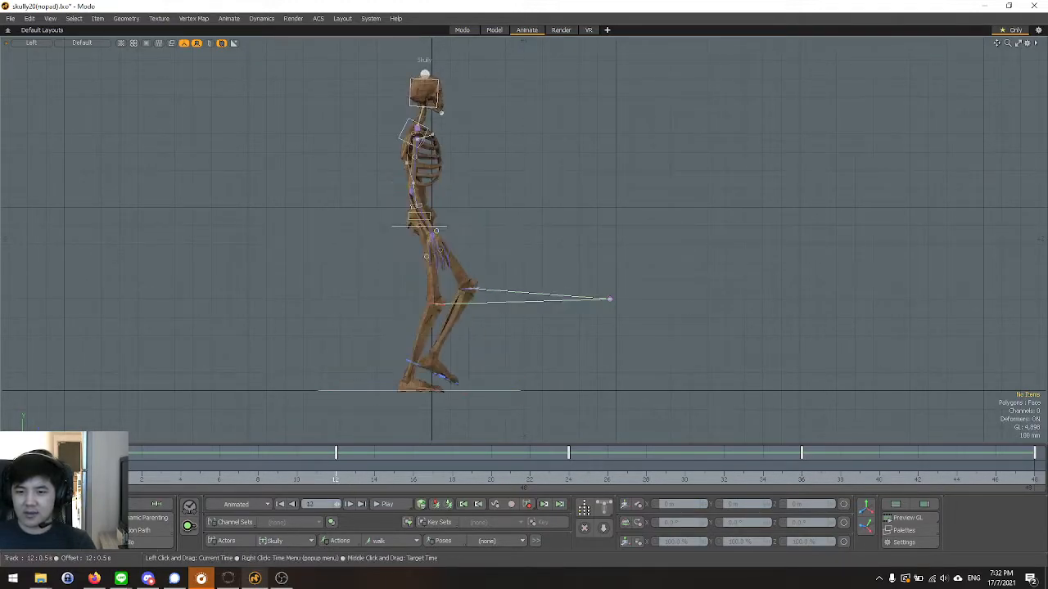
pyautogui.scroll(3, 403, 393)
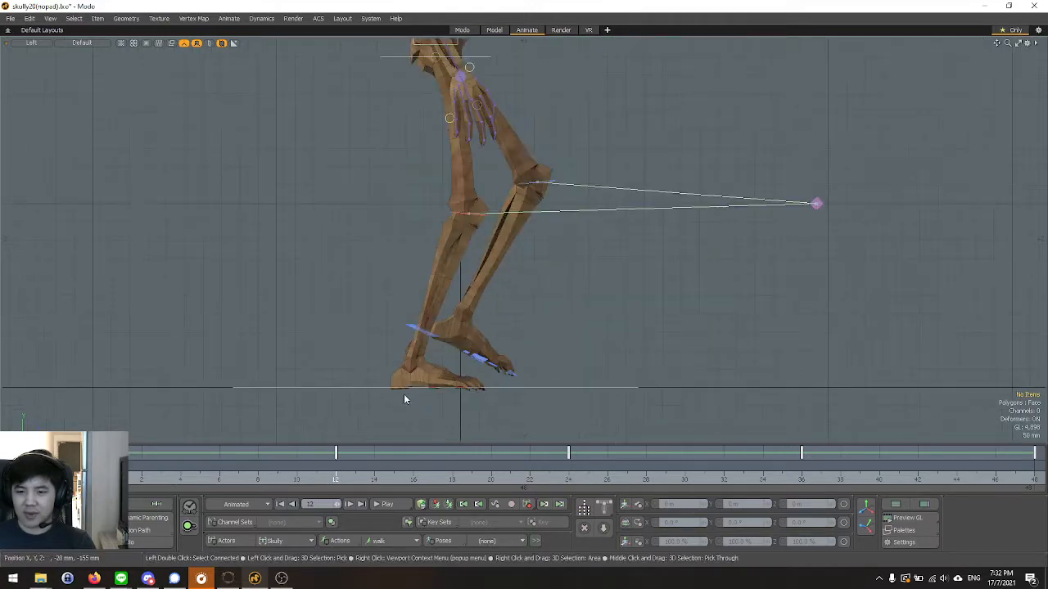
pyautogui.hotkey('ctrl', 'space')
pyautogui.click(423, 234)
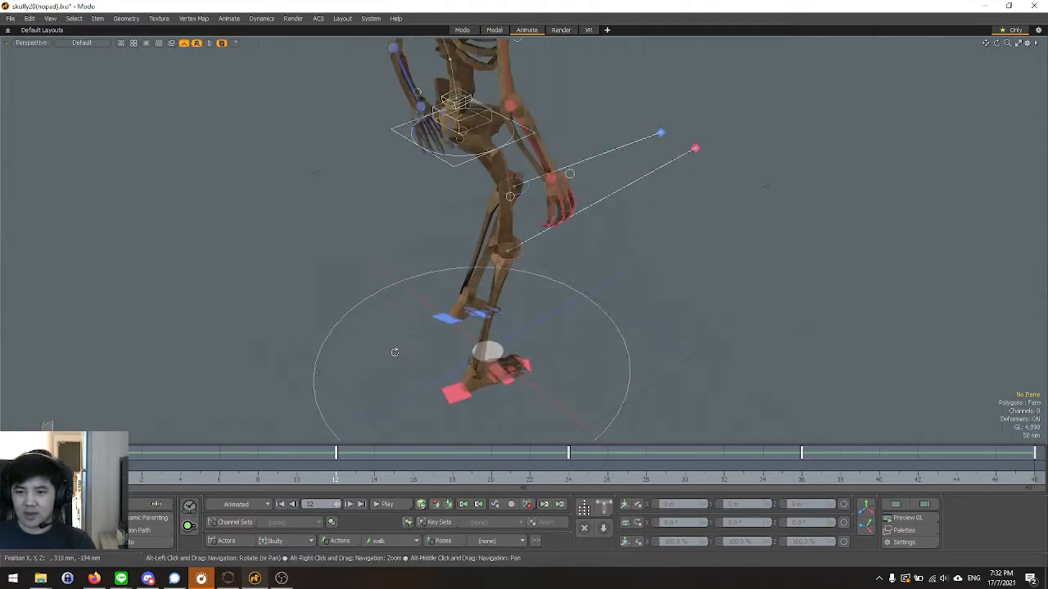
pyautogui.hotkey('ctrl', 'space')
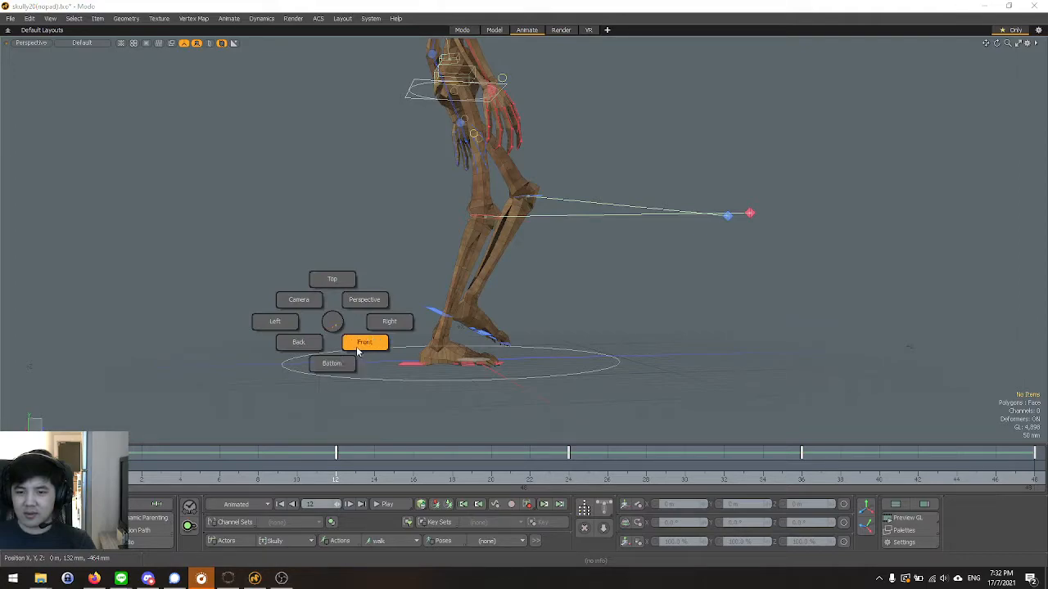
pyautogui.click(358, 351)
pyautogui.hotkey('ctrl', 'space')
pyautogui.click(425, 303)
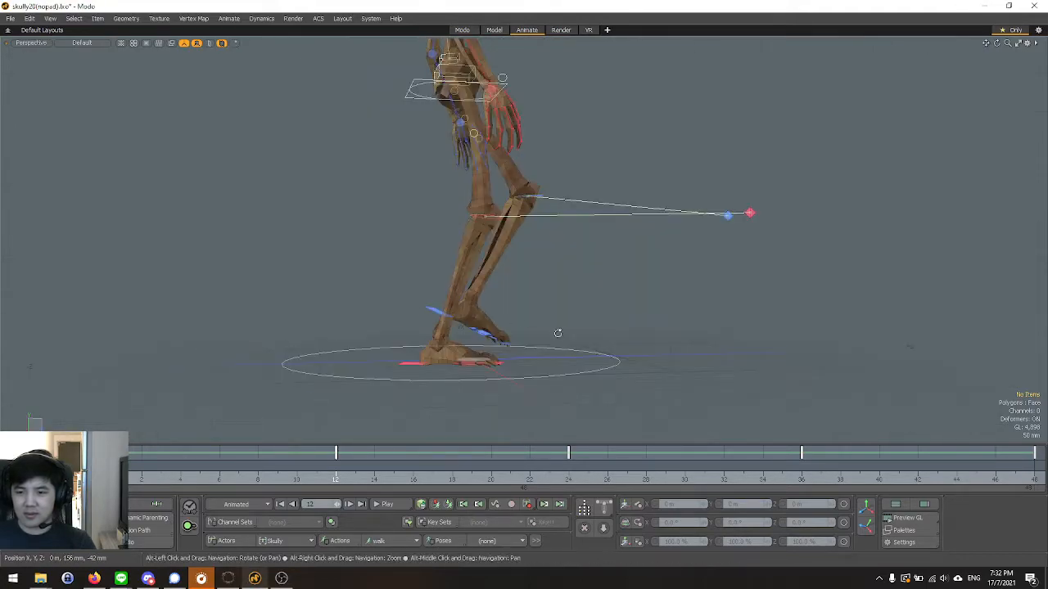
pyautogui.keyDown('alt'); pyautogui.moveTo(558, 328); pyautogui.dragTo(540, 365); pyautogui.keyUp('alt')
pyautogui.click(422, 351)
pyautogui.keyDown('alt'); pyautogui.moveTo(418, 346); pyautogui.dragTo(358, 339); pyautogui.keyUp('alt')
# Try shifting both heel controllers backward together at frame 0, and undo the move.
pyautogui.click(103, 473)
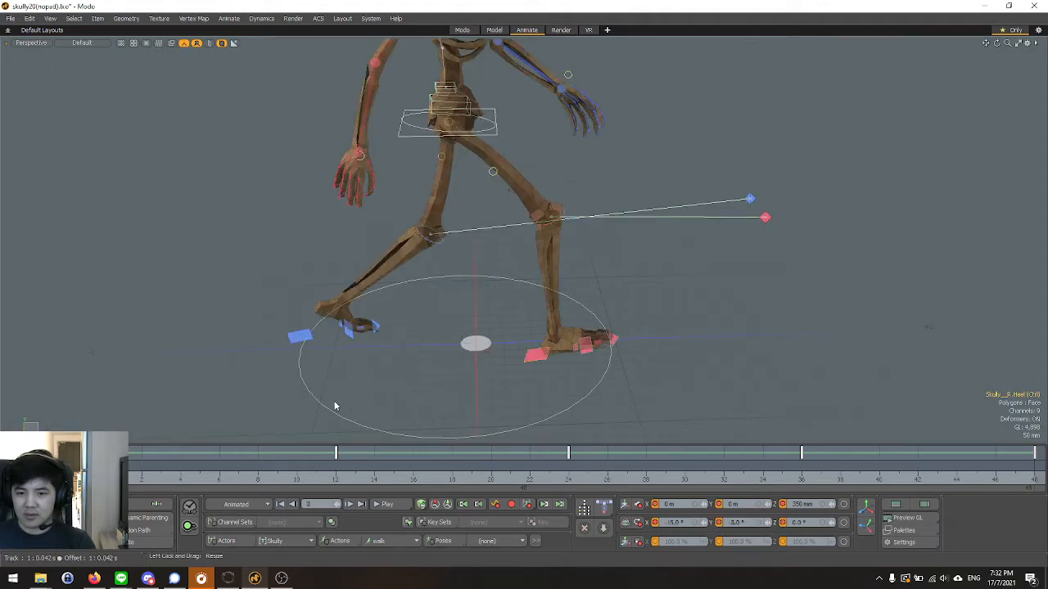
pyautogui.press('y')
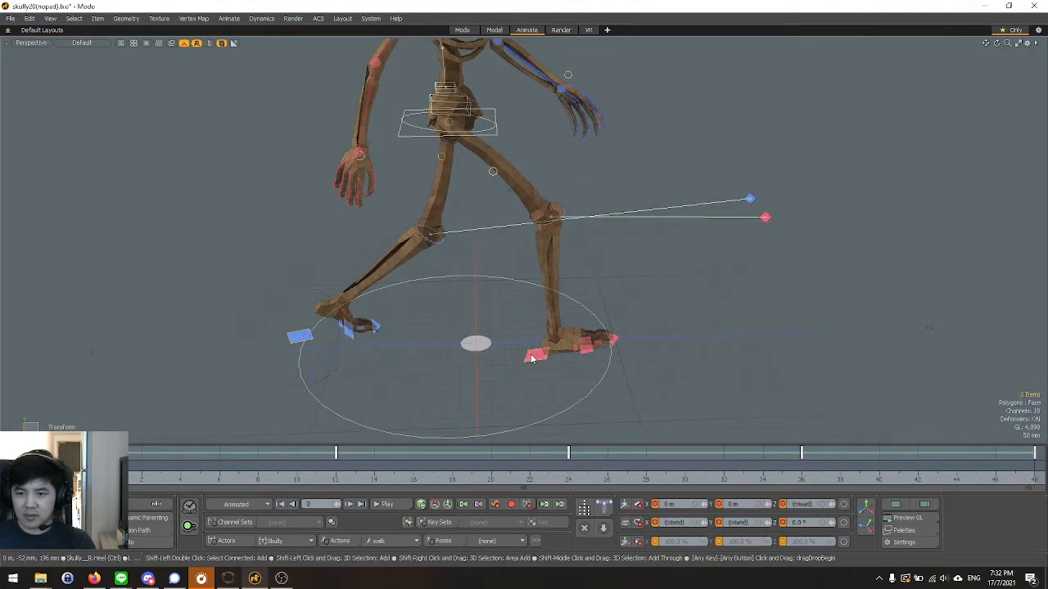
pyautogui.moveTo(573, 360); pyautogui.dragTo(564, 358)
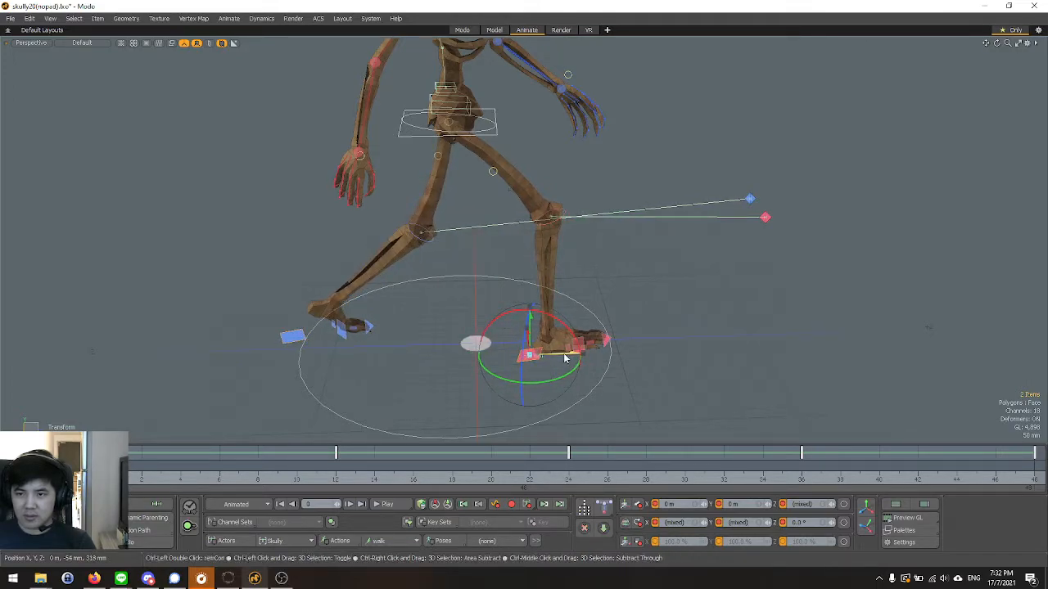
pyautogui.hotkey('ctrl', 'z')
# Try repositioning the root controller at frame 0, and undo the change.
pyautogui.keyDown('alt'); pyautogui.moveTo(421, 358); pyautogui.dragTo(426, 287); pyautogui.keyUp('alt')
pyautogui.scroll(-3, 414, 344)
pyautogui.press('space')
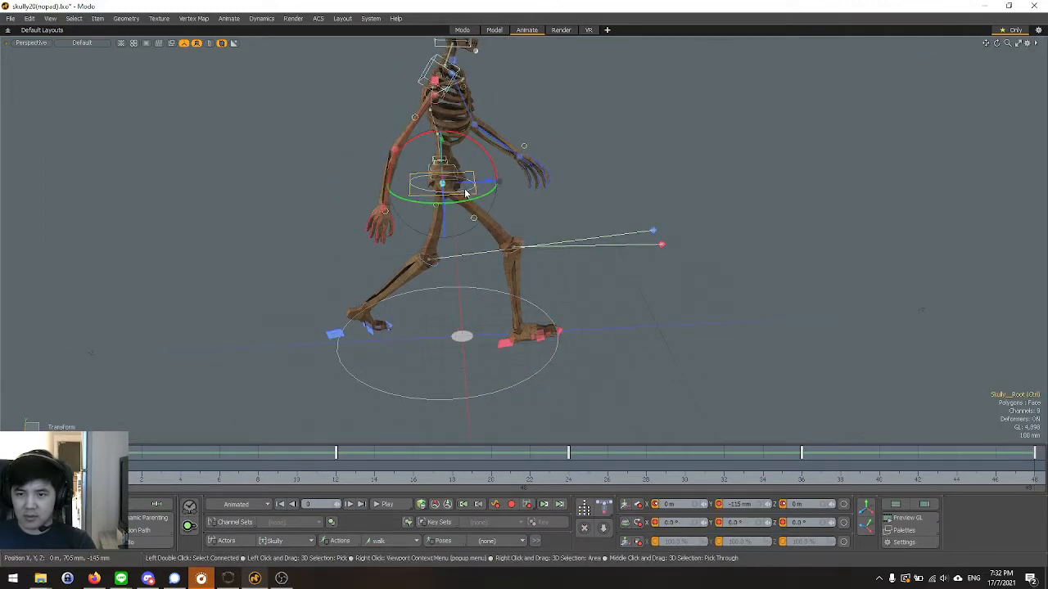
pyautogui.moveTo(481, 185); pyautogui.dragTo(487, 334)
pyautogui.hotkey('ctrl', 'z')
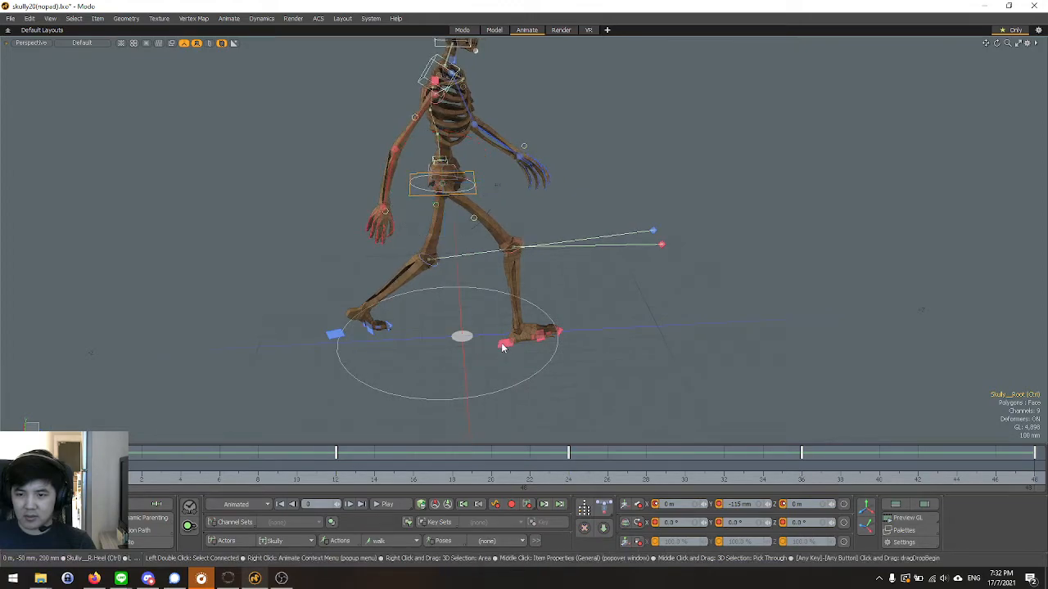
# Select both heel controllers again, try a slight backward shift at frame 0, and undo it.
pyautogui.press('e')
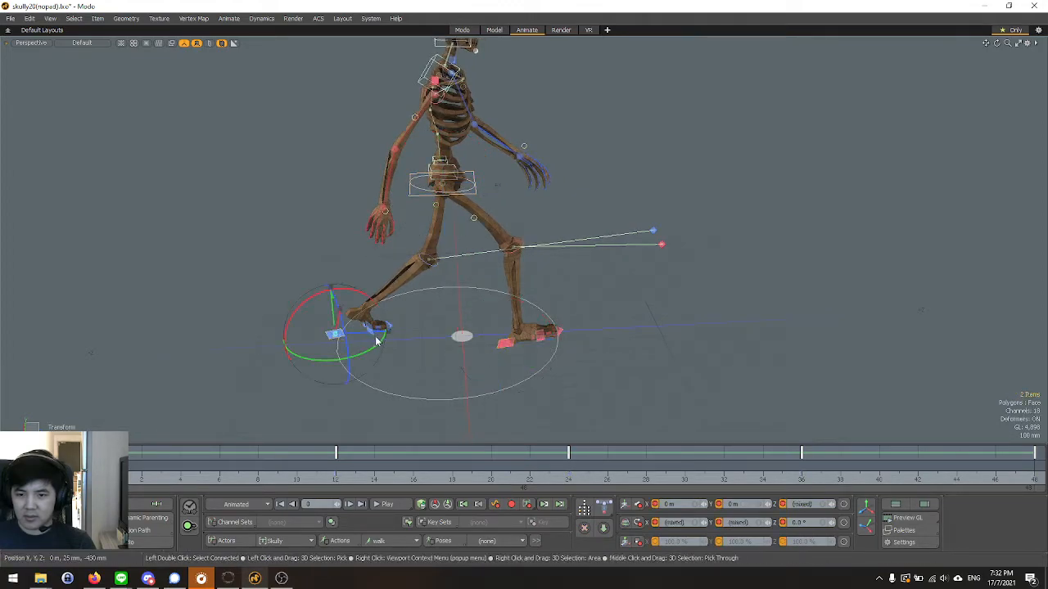
pyautogui.moveTo(378, 335); pyautogui.dragTo(376, 329)
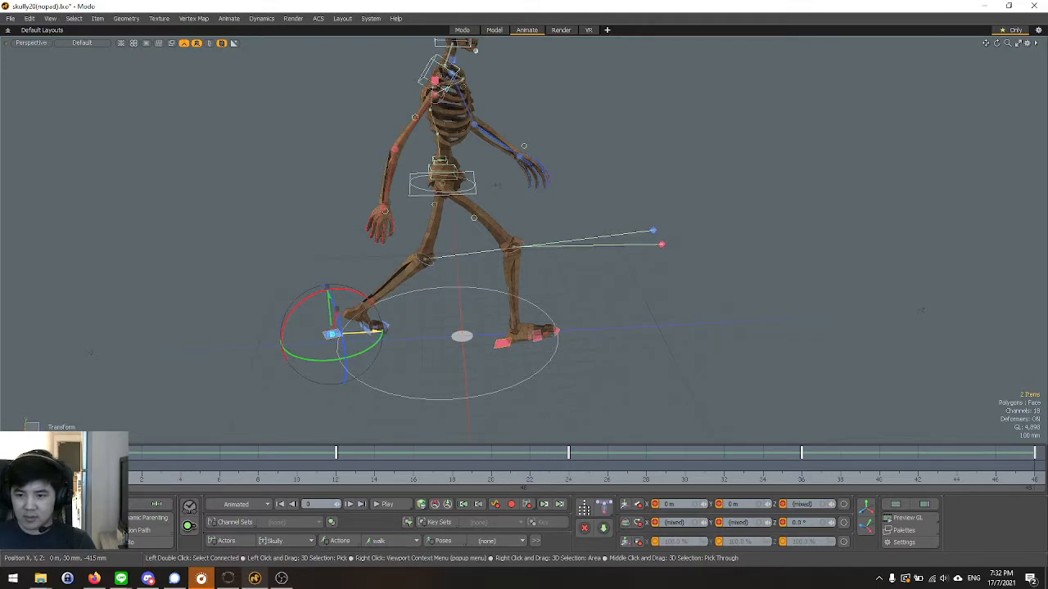
pyautogui.hotkey('ctrl', 'z')
# Set the leading heel's Z position to 300 mm: the right heel at frames 0 and 48, the left heel at frame 24.
pyautogui.press('q')
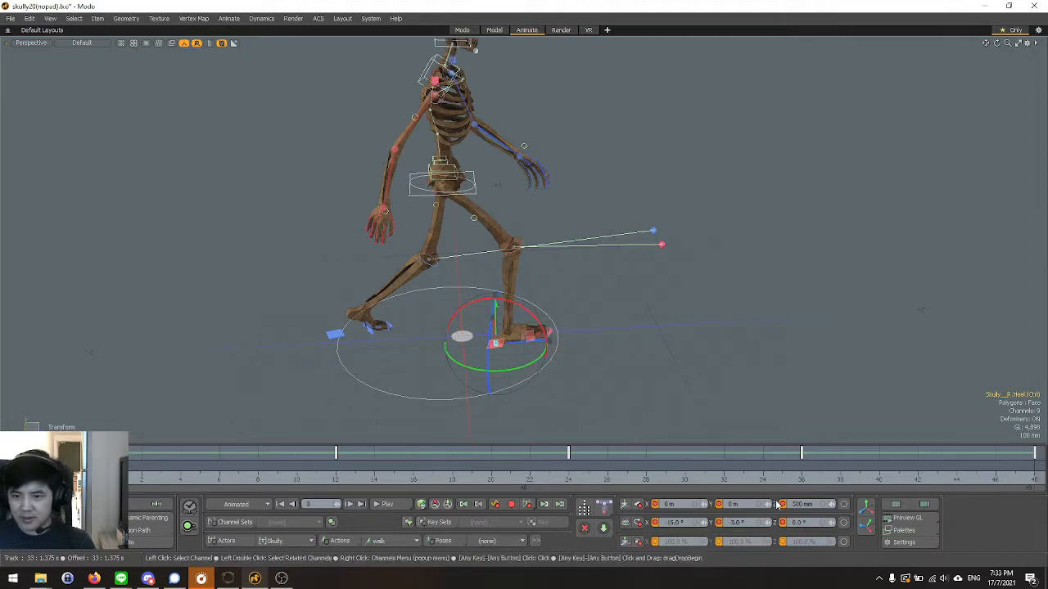
pyautogui.click(332, 339)
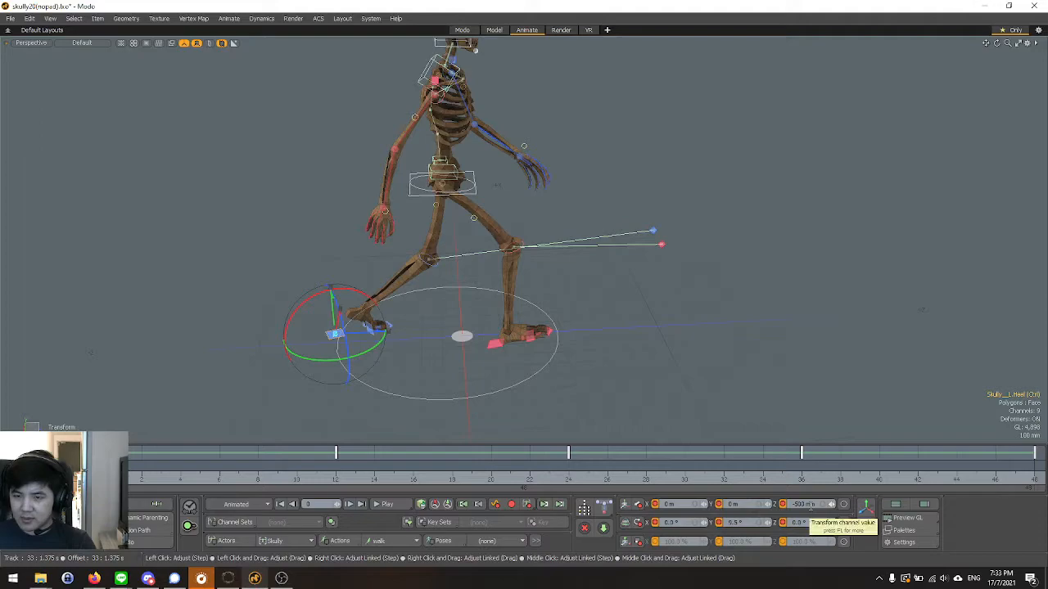
pyautogui.keyDown('alt'); pyautogui.moveTo(535, 418); pyautogui.dragTo(391, 384); pyautogui.keyUp('alt')
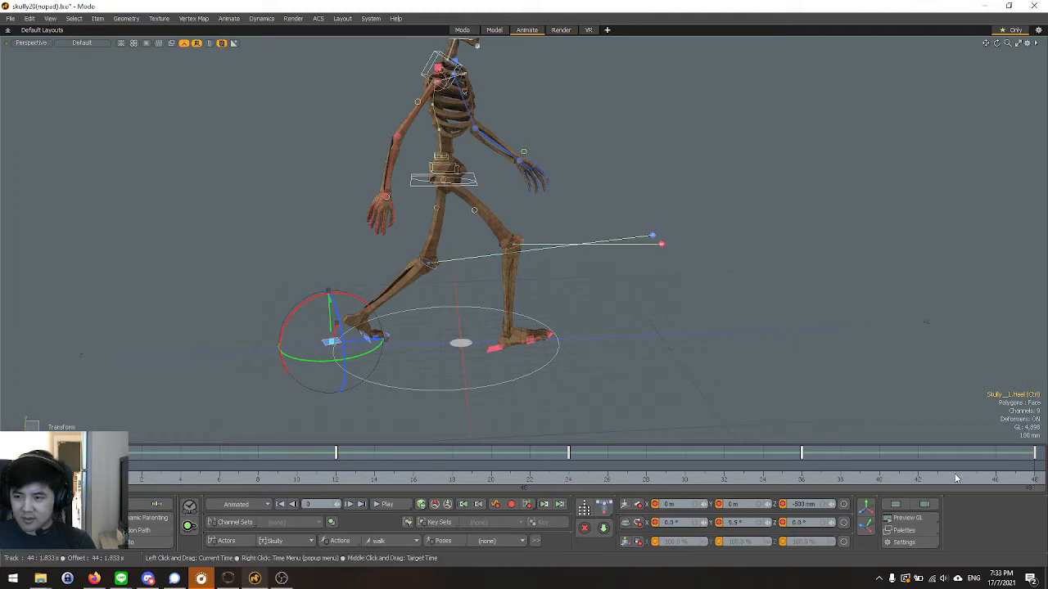
pyautogui.click(568, 474)
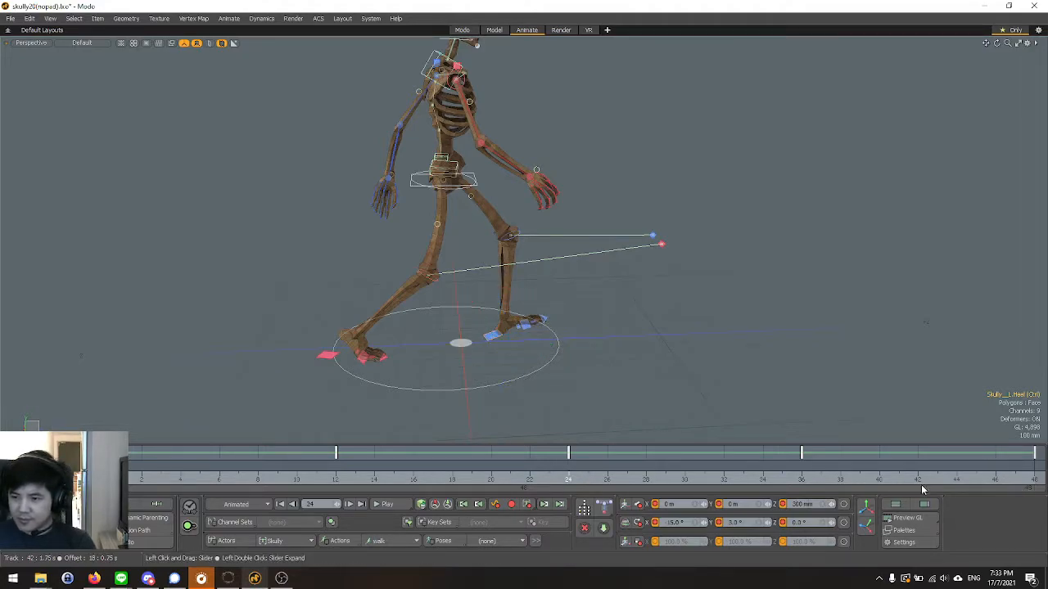
pyautogui.click(1030, 479)
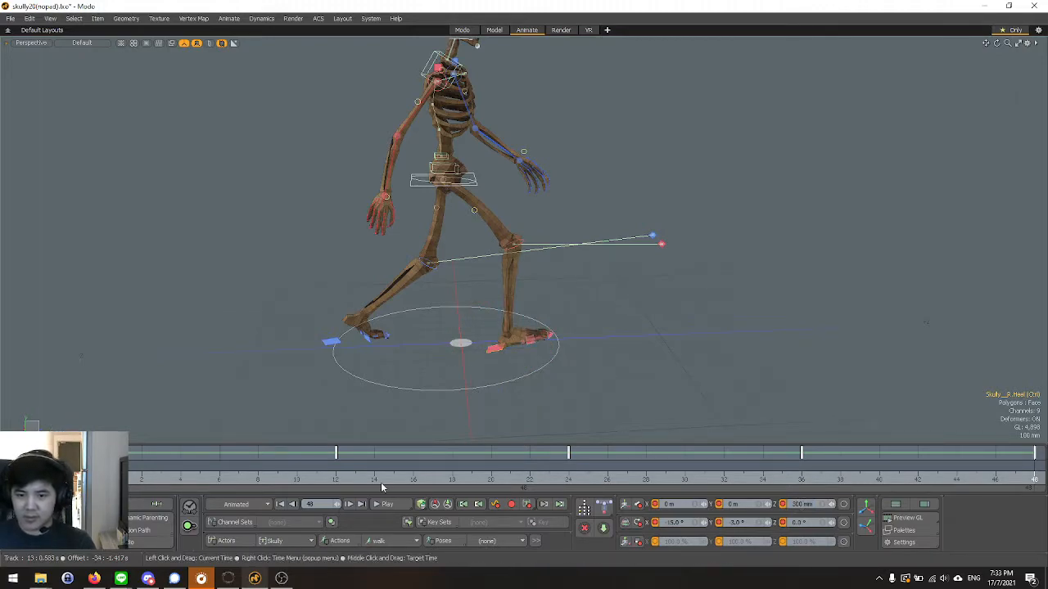
# Play the walk with the whole skeleton framed in the Left view to check the shorter stride, and stop playback.
pyautogui.hotkey('ctrl', 'space')
pyautogui.click(353, 338)
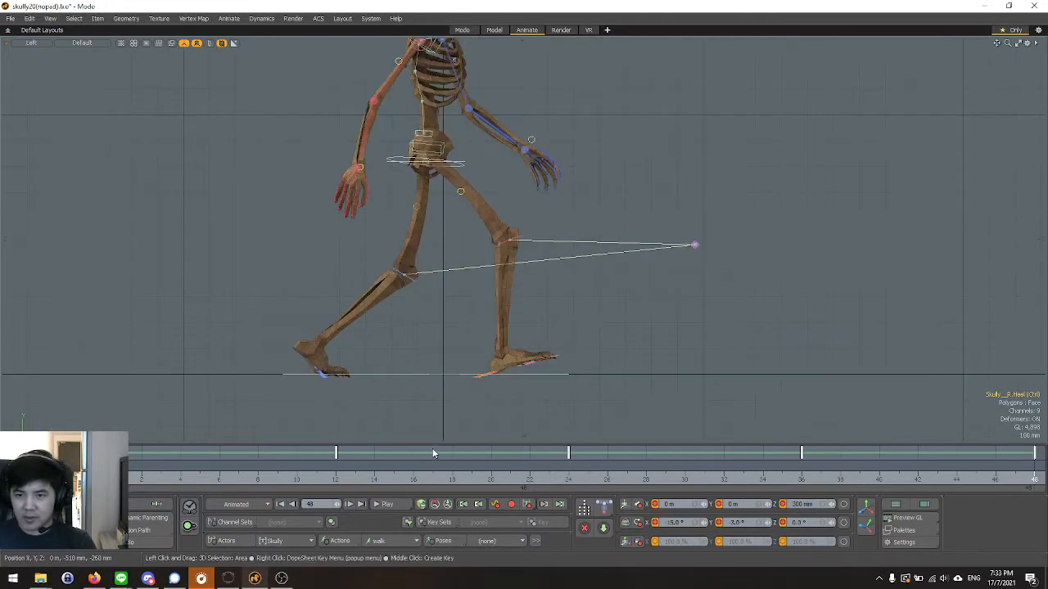
pyautogui.scroll(-3, 442, 361)
pyautogui.keyDown('alt'); pyautogui.keyDown('shift'); pyautogui.moveTo(403, 283); pyautogui.dragTo(406, 349); pyautogui.keyUp('shift'); pyautogui.keyUp('alt')
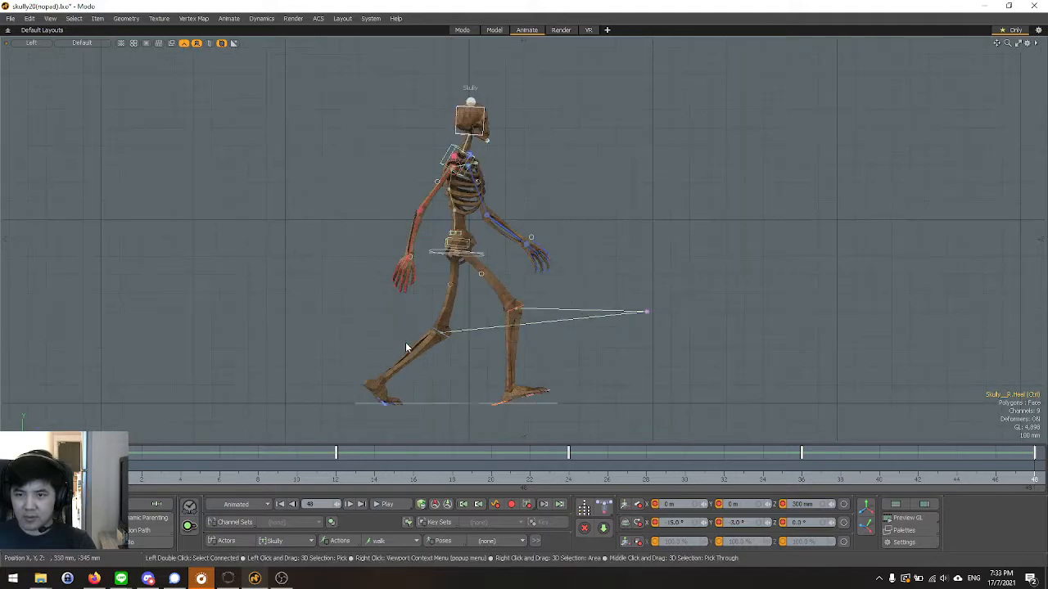
pyautogui.click(386, 510)
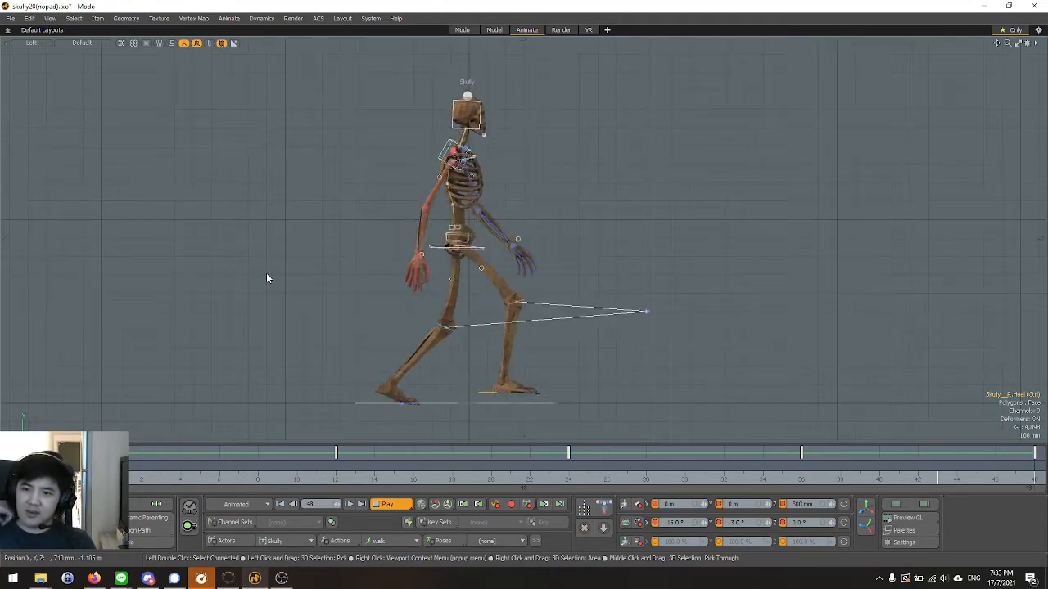
pyautogui.press('space')
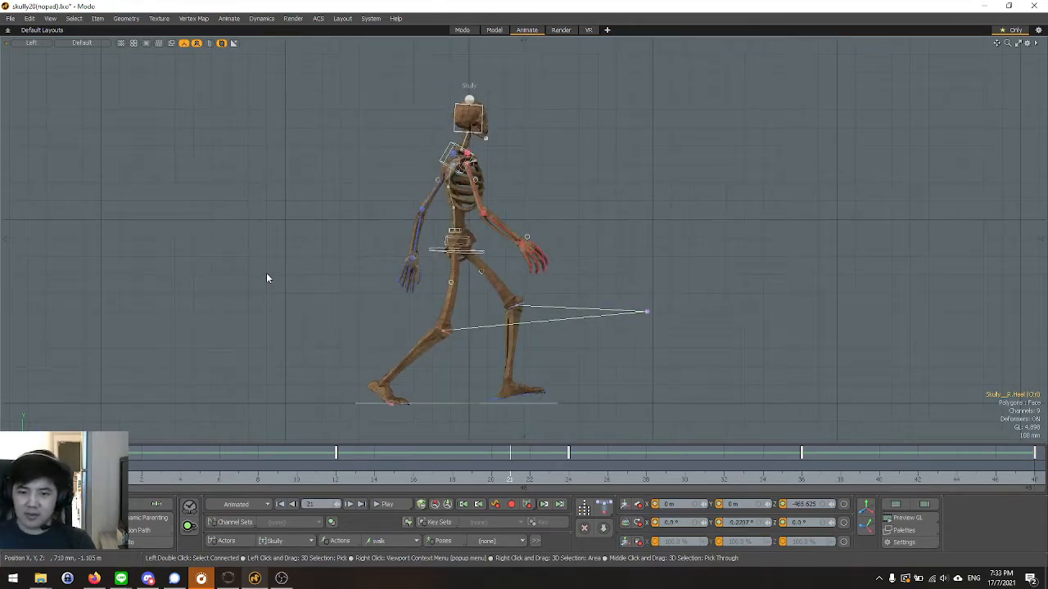
# Compare the poses at frames 12 and 0, and select the root controller at frame 0.
pyautogui.click(334, 475)
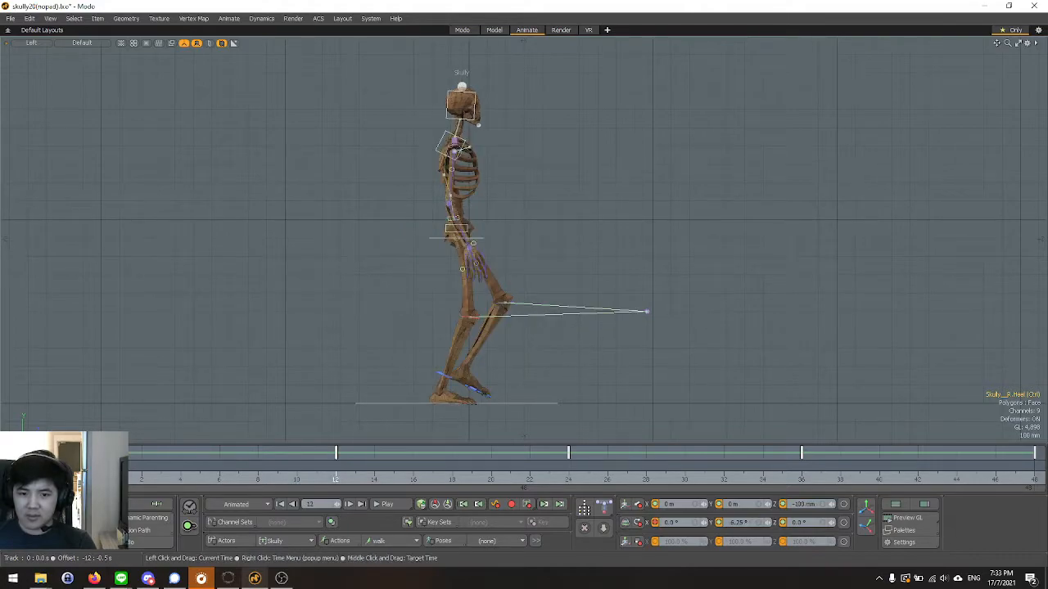
pyautogui.click(103, 475)
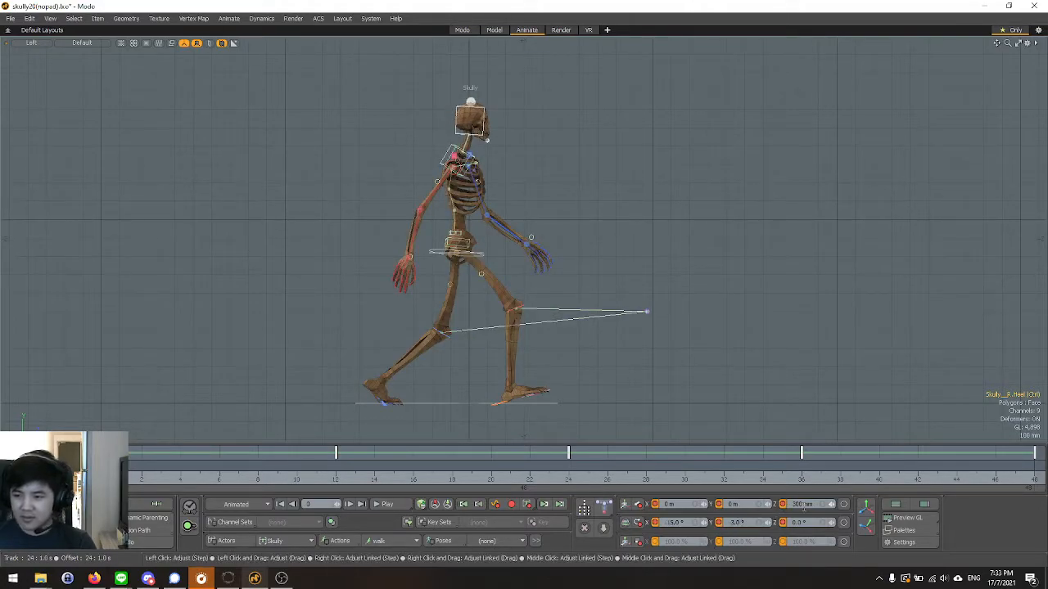
pyautogui.scroll(5, 434, 278)
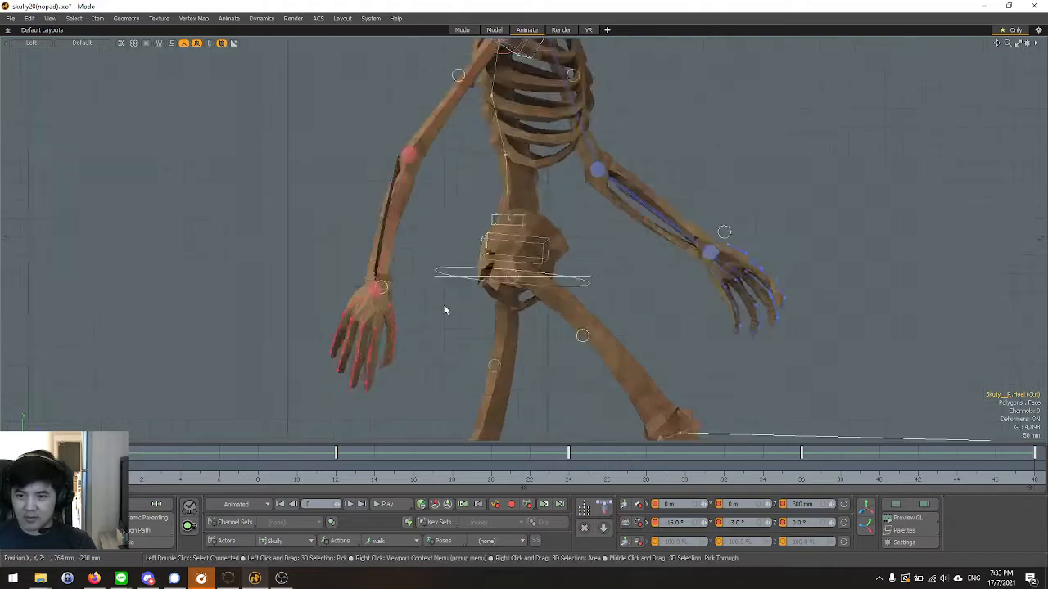
pyautogui.scroll(-6, 417, 299)
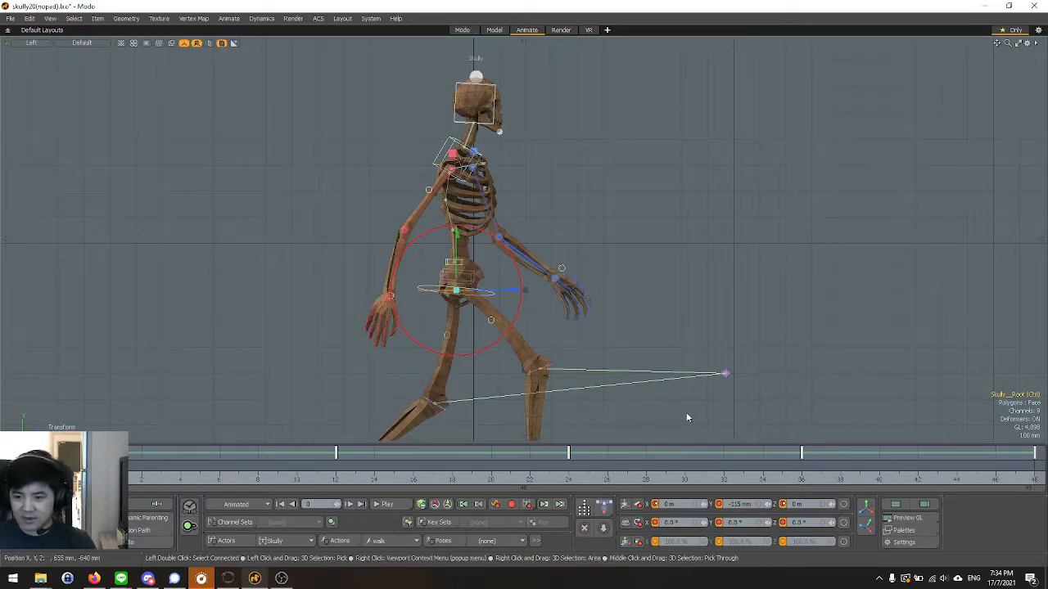
pyautogui.scroll(-5, 655, 368)
pyautogui.scroll(5, 606, 385)
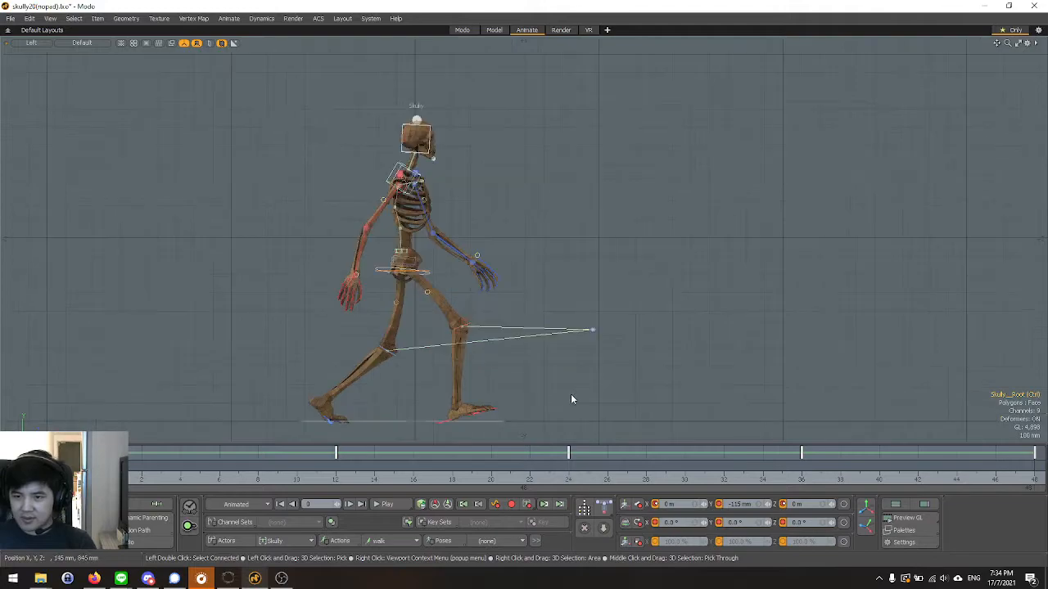
pyautogui.scroll(3, 388, 303)
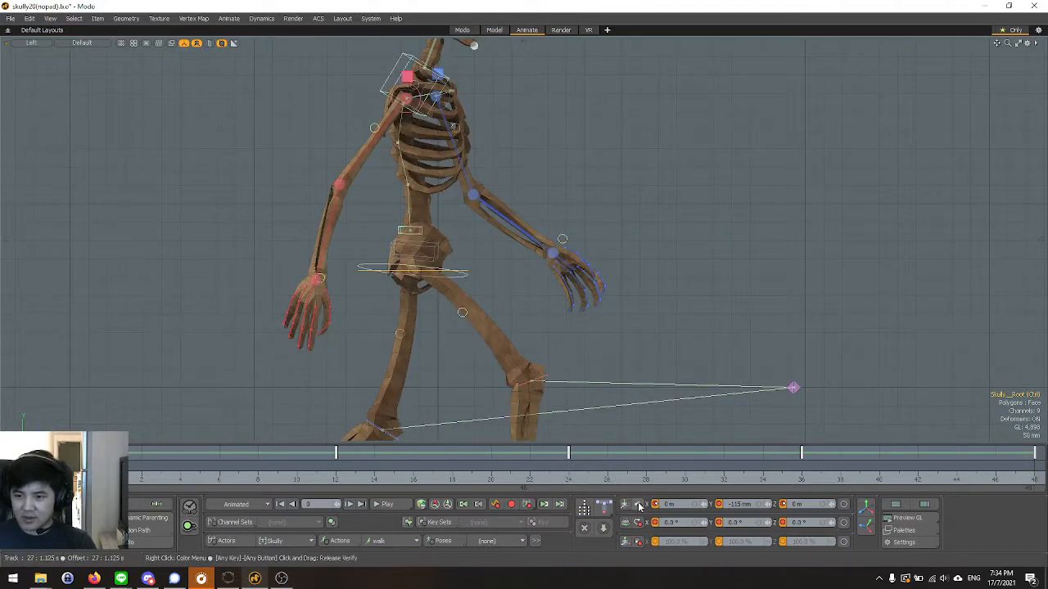
pyautogui.scroll(-2, 483, 267)
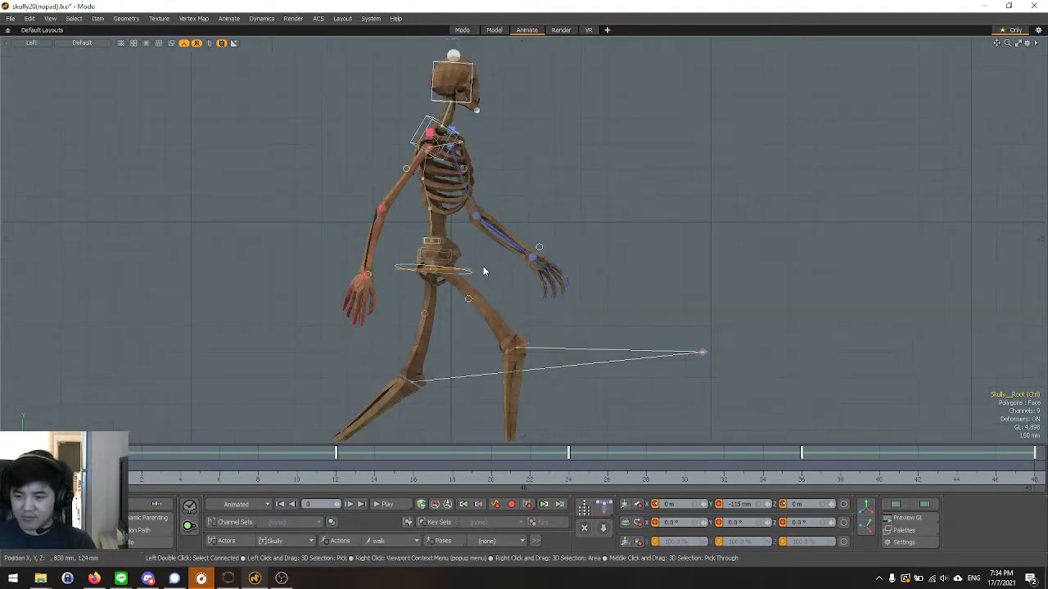
# Open the root controller's Position Y curve in the Graph Editor and select its low keys at frames 0, 24 and 48.
pyautogui.click(915, 533)
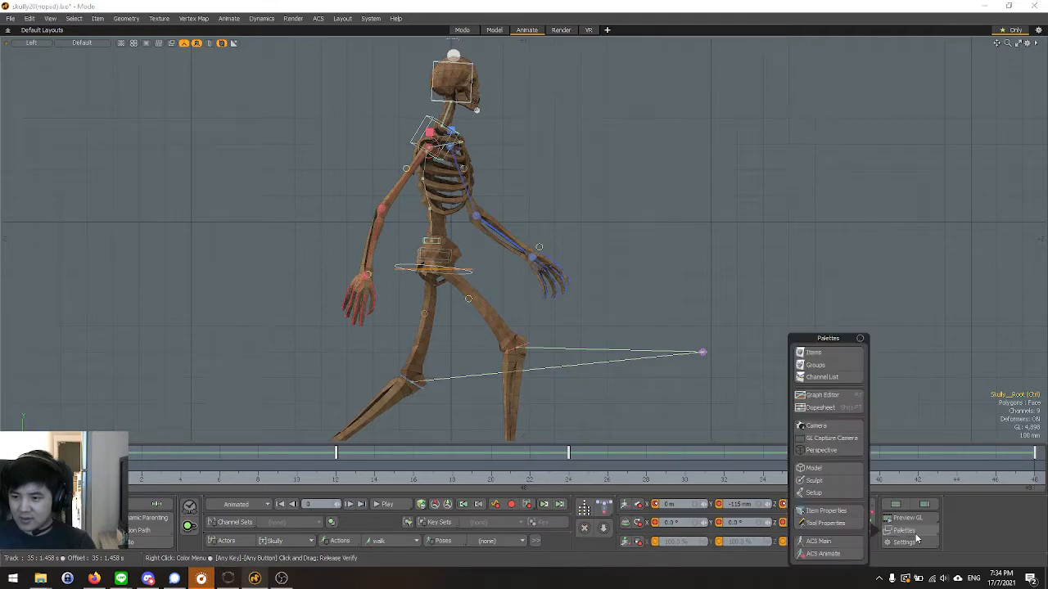
pyautogui.click(829, 398)
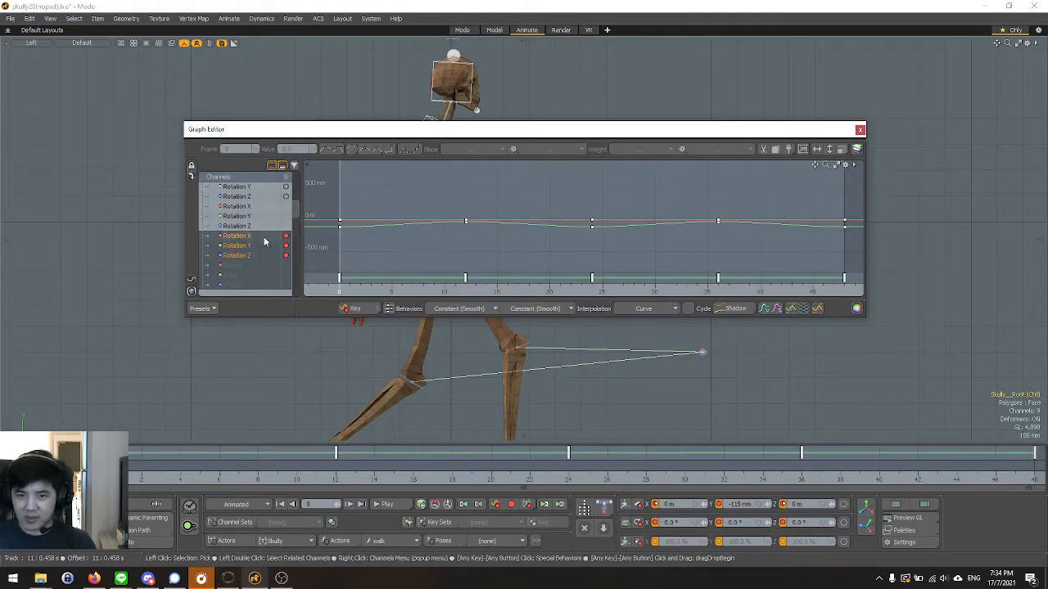
pyautogui.scroll(1, 258, 245)
pyautogui.scroll(2, 239, 216)
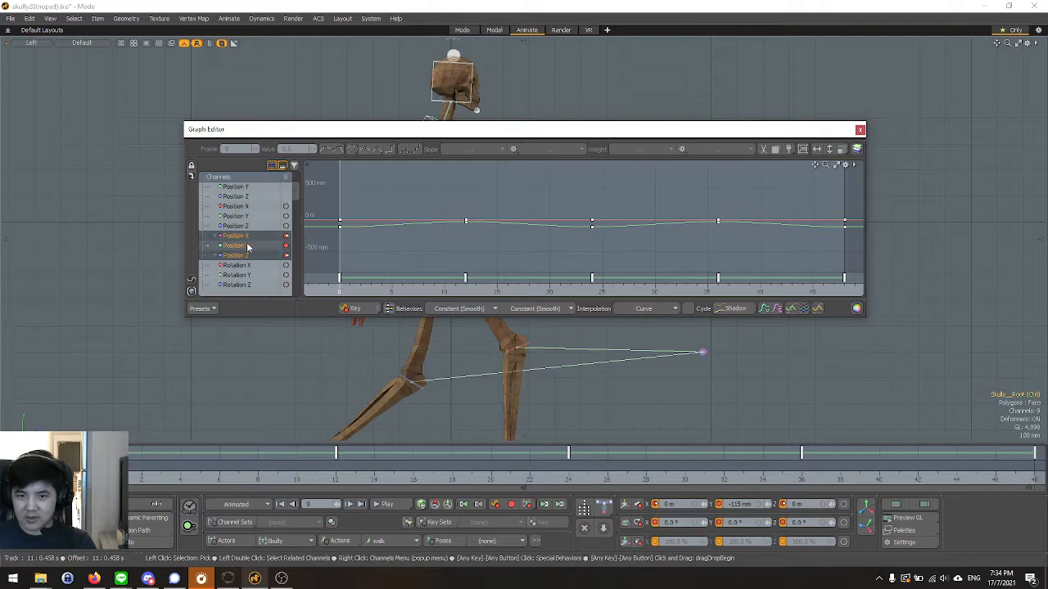
pyautogui.click(236, 246)
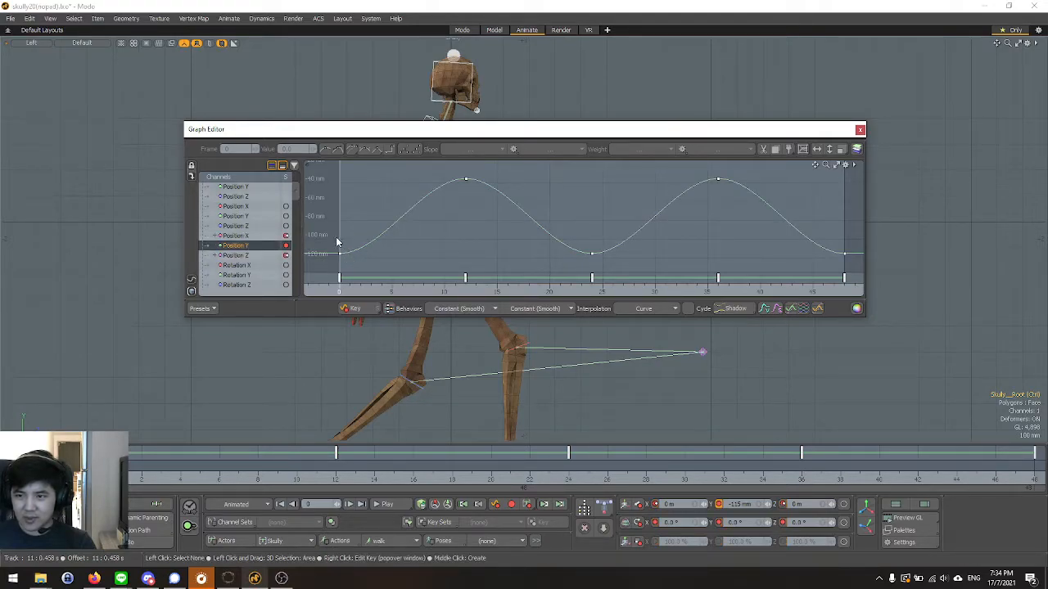
pyautogui.rightClick(343, 245)
pyautogui.moveTo(326, 242); pyautogui.dragTo(853, 270)
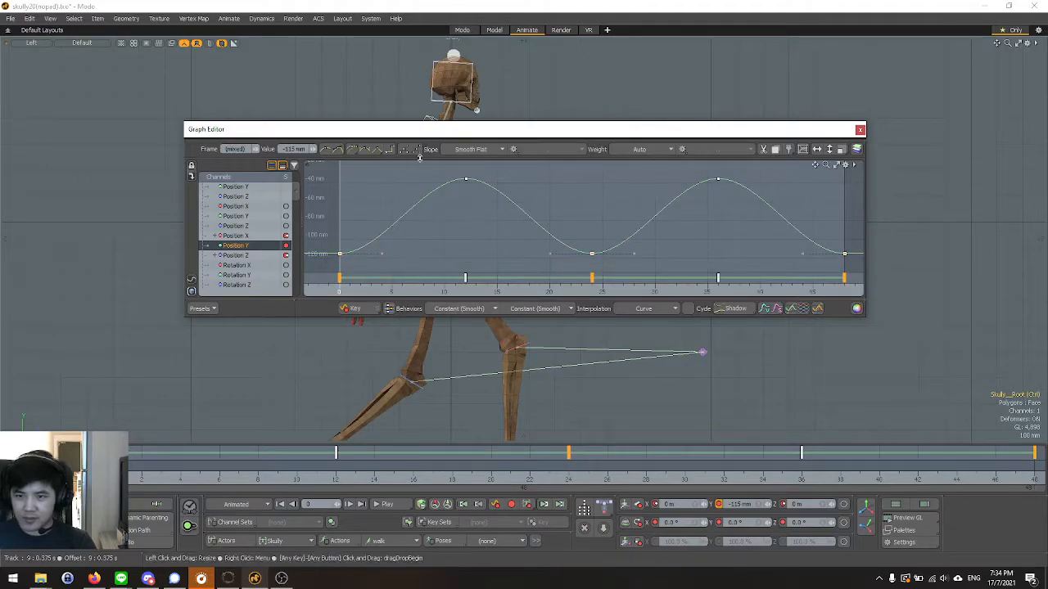
# Shrink the Graph Editor and place it clear of the skeleton, with the whole figure in view.
pyautogui.moveTo(445, 133); pyautogui.dragTo(505, 182)
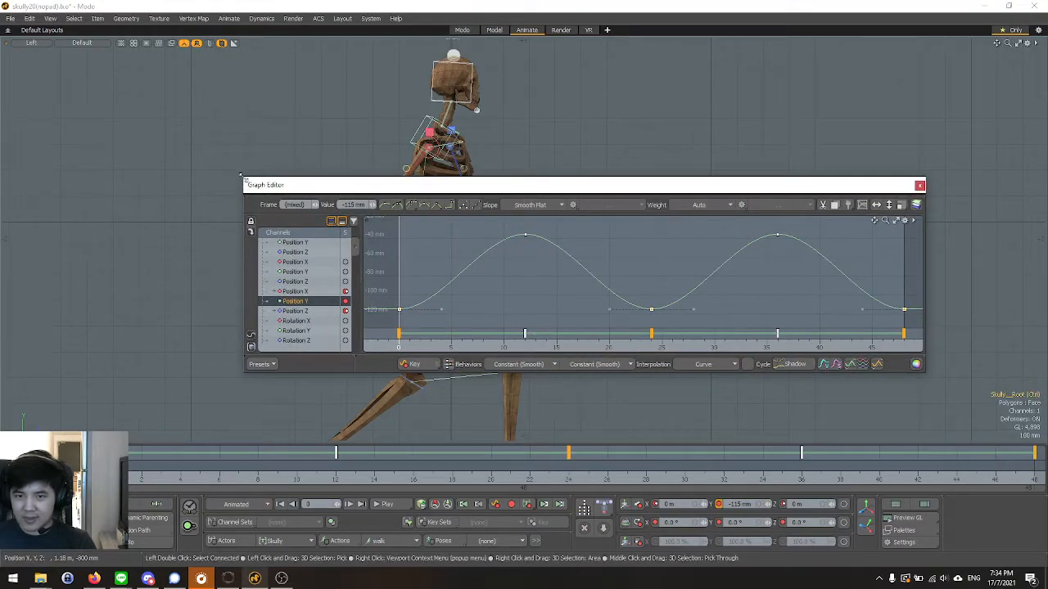
pyautogui.moveTo(240, 173); pyautogui.dragTo(409, 232)
pyautogui.moveTo(488, 251); pyautogui.dragTo(609, 104)
pyautogui.scroll(-2, 296, 155)
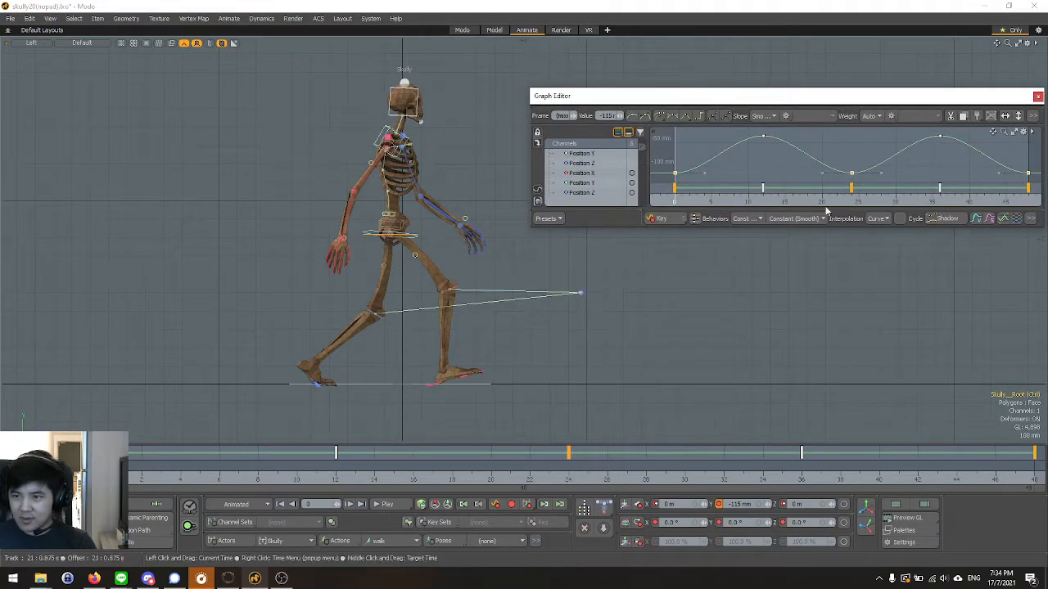
# Raise the root's selected Position Y keys to about -81.8 mm, and close the Graph Editor.
pyautogui.click(690, 299)
pyautogui.hotkey('ctrl', 'z')
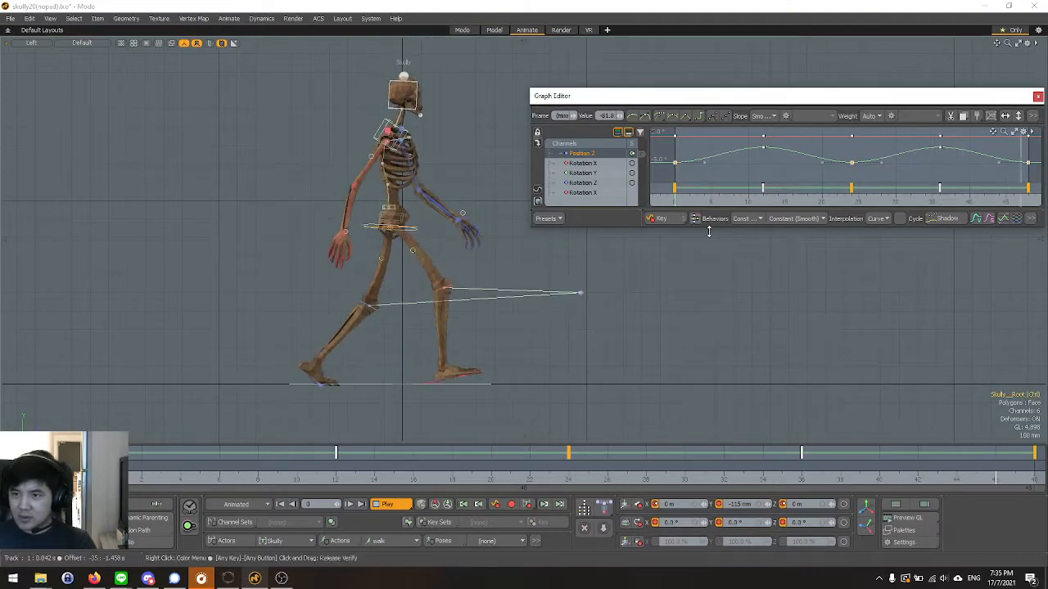
pyautogui.moveTo(939, 90); pyautogui.dragTo(737, 118)
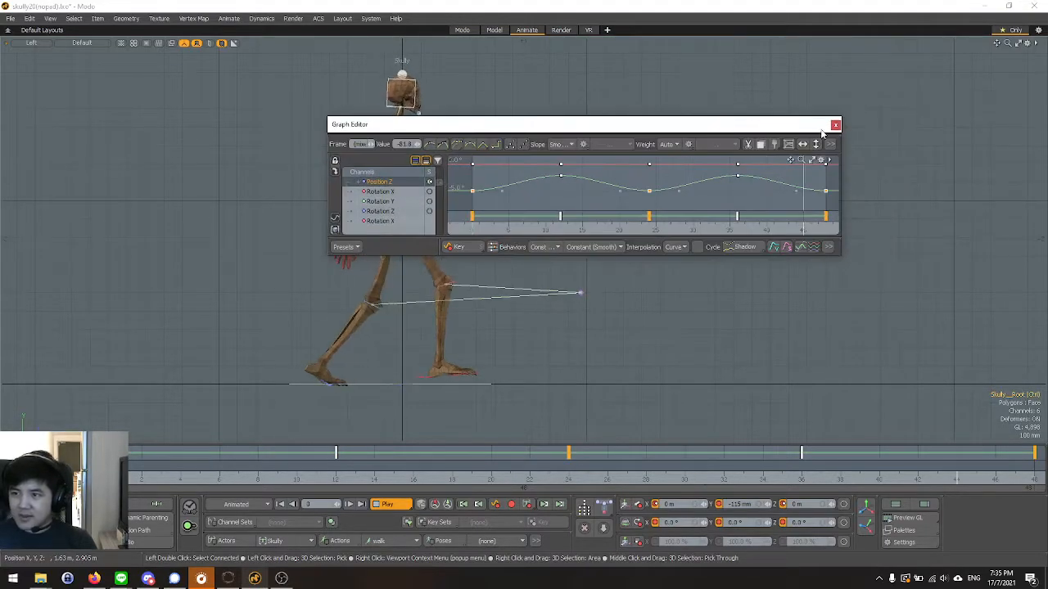
pyautogui.click(835, 127)
# Examine the looping walk in the Perspective view from the side, front and three-quarter angles.
pyautogui.scroll(-2, 363, 205)
pyautogui.scroll(4, 368, 178)
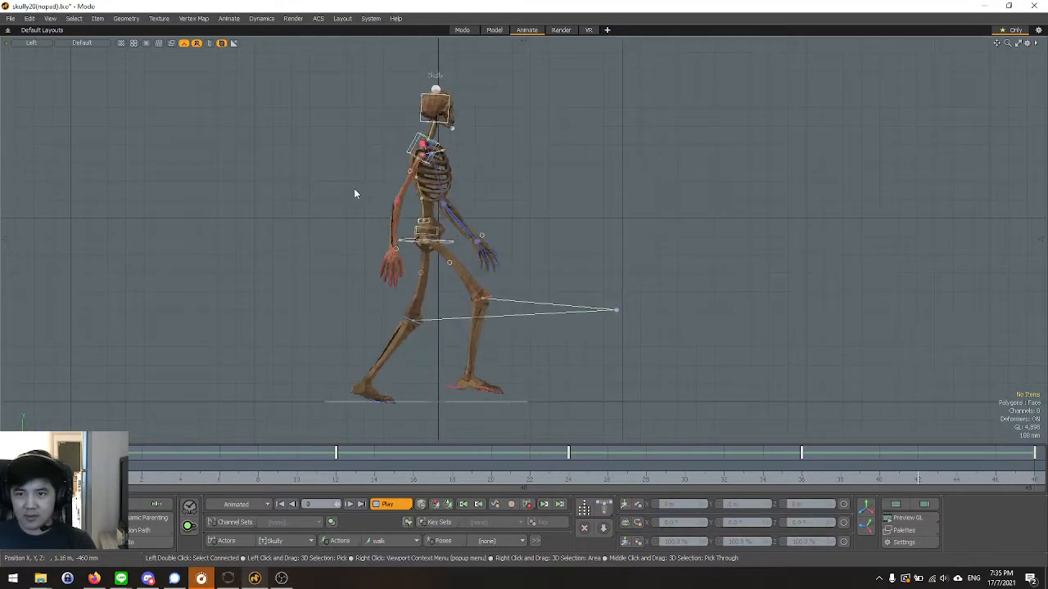
pyautogui.hotkey('ctrl', 'space')
pyautogui.click(388, 164)
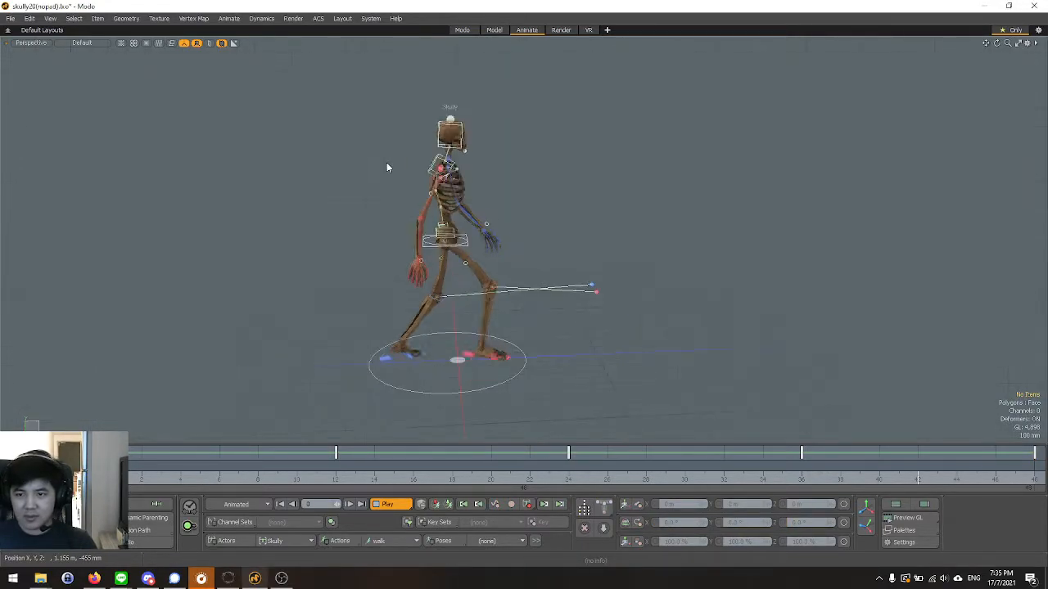
pyautogui.keyDown('alt'); pyautogui.moveTo(520, 232); pyautogui.dragTo(464, 223); pyautogui.keyUp('alt')
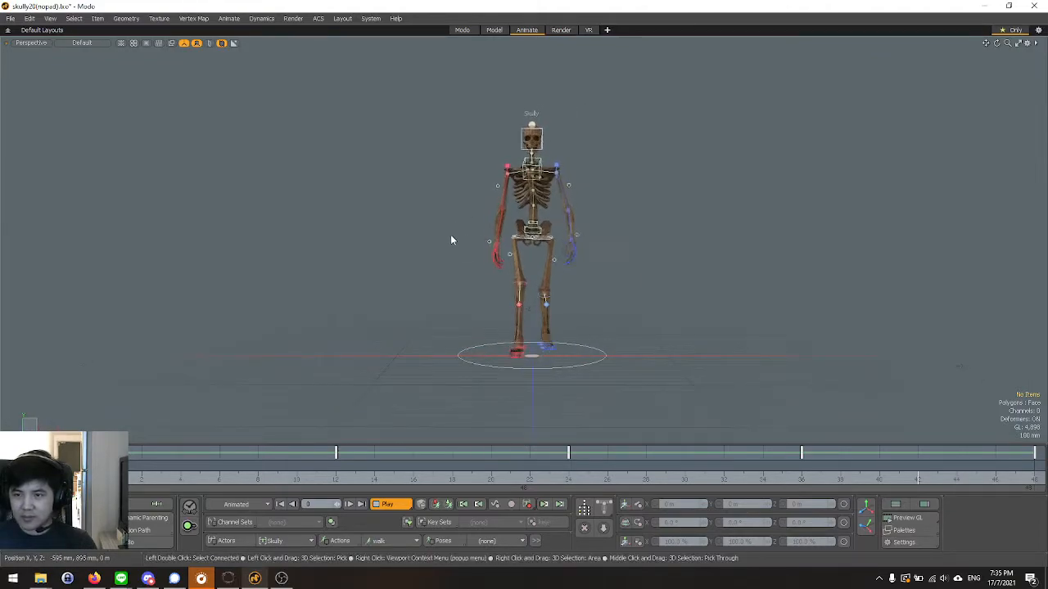
pyautogui.scroll(3, 578, 220)
pyautogui.keyDown('alt'); pyautogui.moveTo(640, 244); pyautogui.dragTo(500, 258); pyautogui.keyUp('alt')
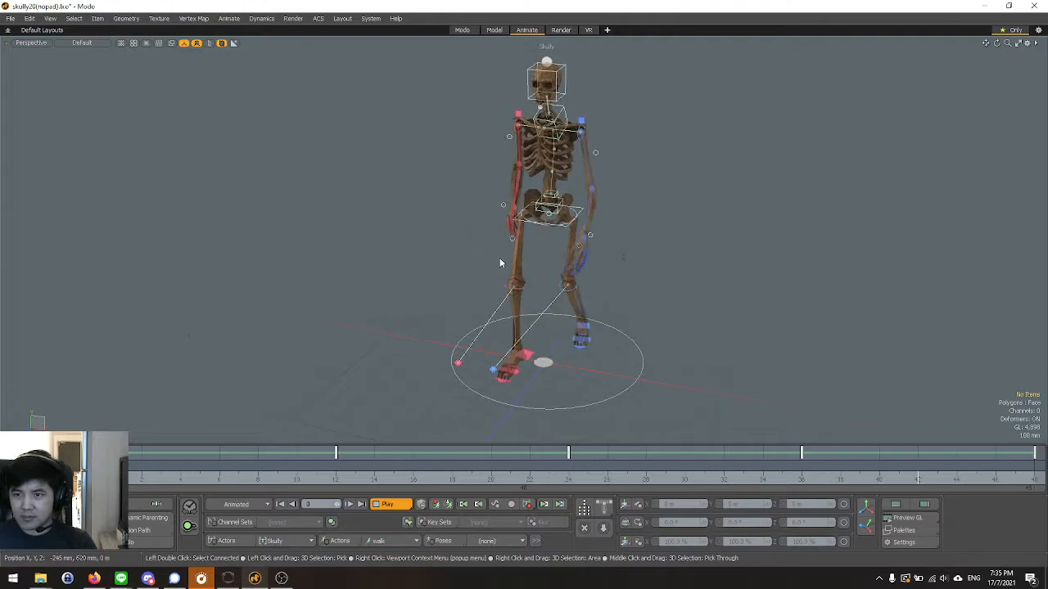
pyautogui.keyDown('alt'); pyautogui.moveTo(400, 289); pyautogui.dragTo(382, 269); pyautogui.keyUp('alt')
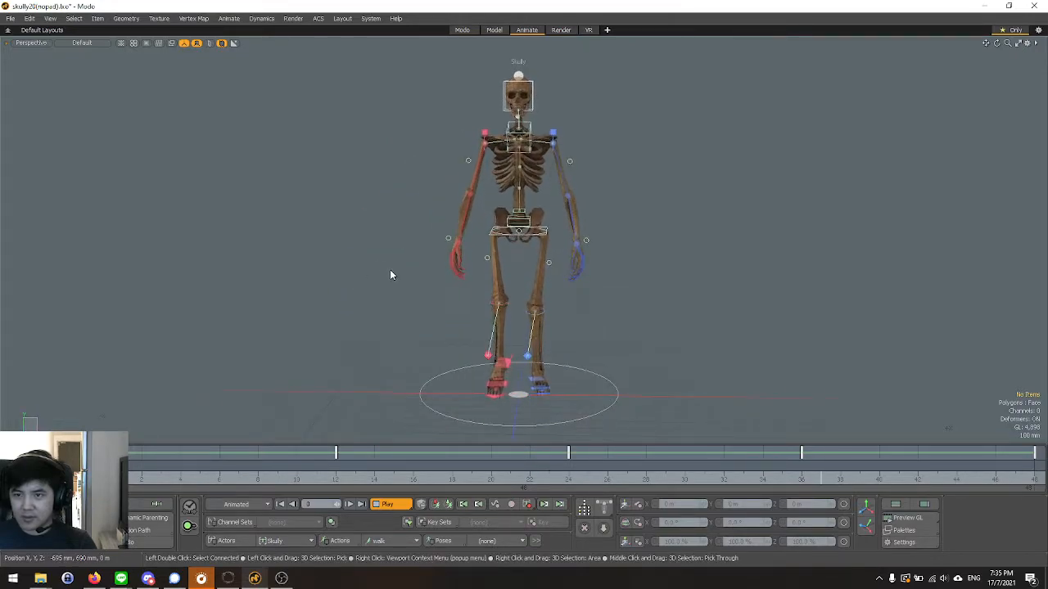
# Check the playing walk cycle in the Front view, and return to the Perspective view.
pyautogui.hotkey('ctrl', 'space')
pyautogui.click(415, 293)
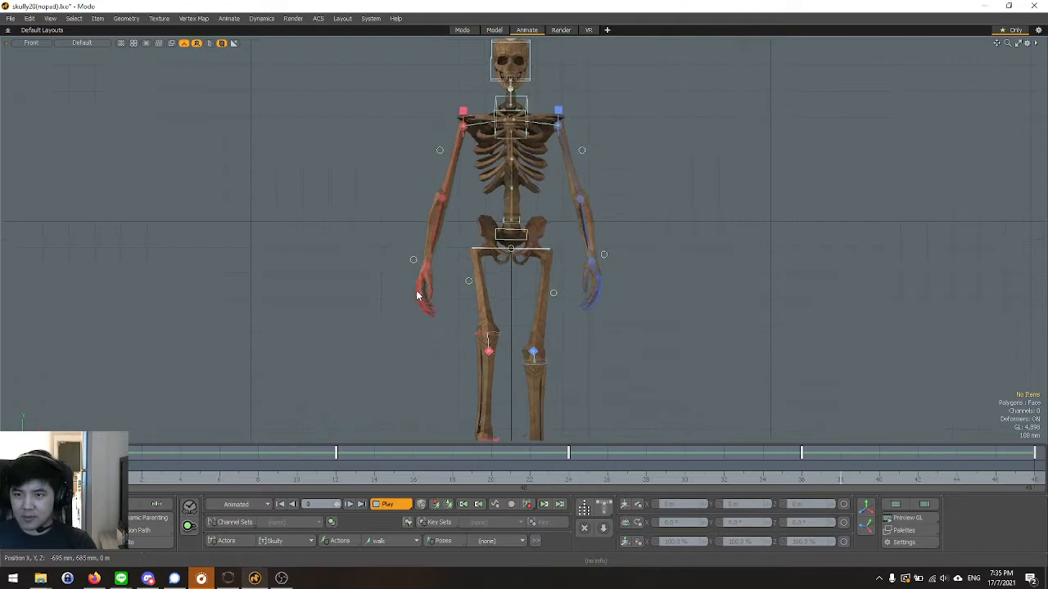
pyautogui.scroll(-3, 415, 293)
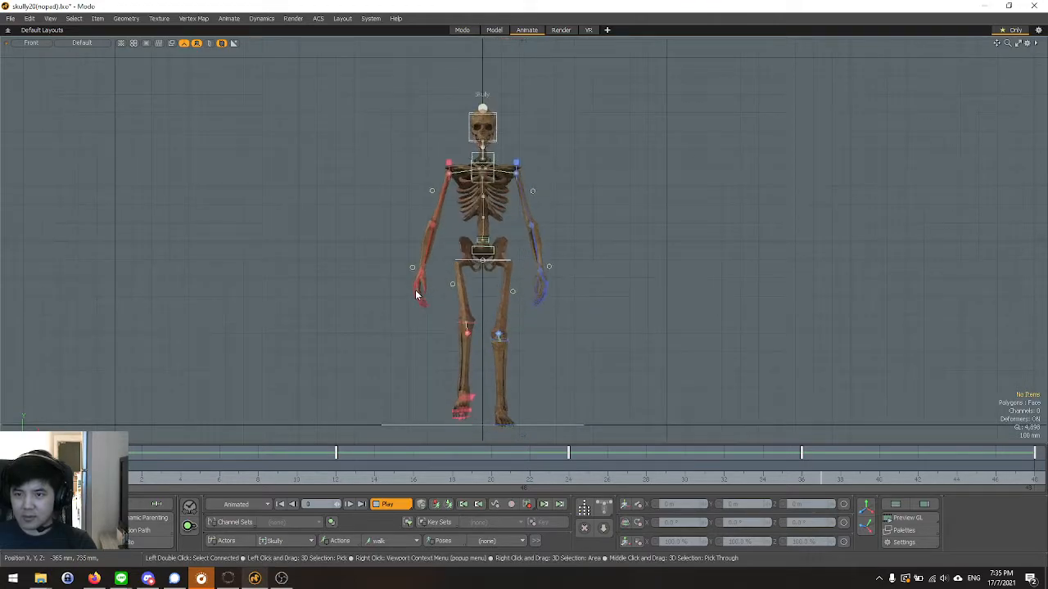
pyautogui.scroll(3, 479, 160)
pyautogui.hotkey('ctrl', 'space')
pyautogui.click(532, 164)
pyautogui.keyDown('alt'); pyautogui.moveTo(479, 225); pyautogui.dragTo(462, 239); pyautogui.keyUp('alt')
# Check the playing walk in the Right view, looking at the upper body, and stop playback.
pyautogui.hotkey('ctrl', 'space')
pyautogui.click(507, 251)
pyautogui.scroll(-3, 471, 165)
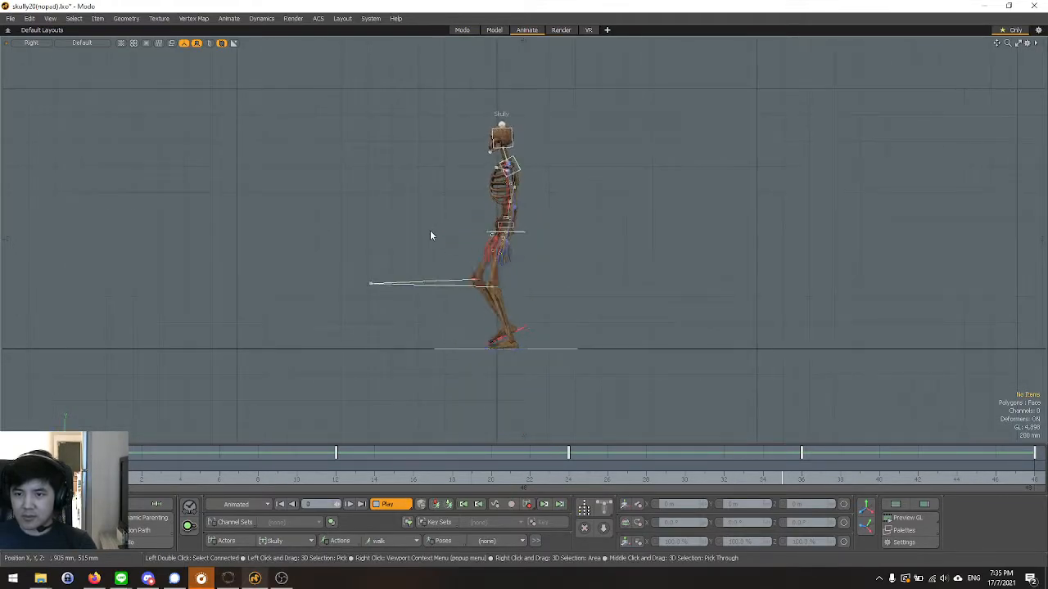
pyautogui.scroll(2, 517, 241)
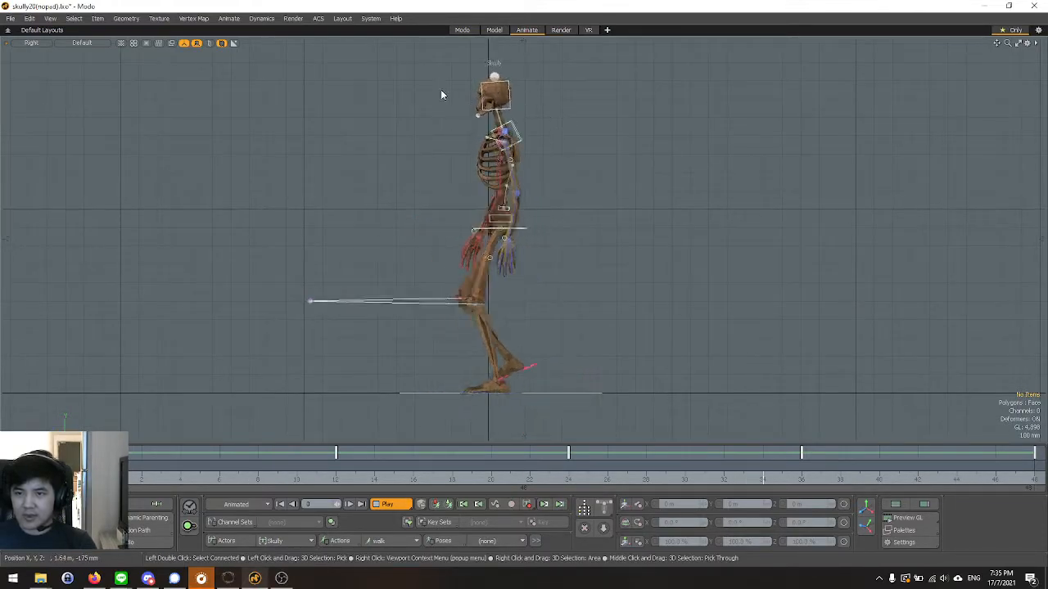
pyautogui.scroll(2, 523, 116)
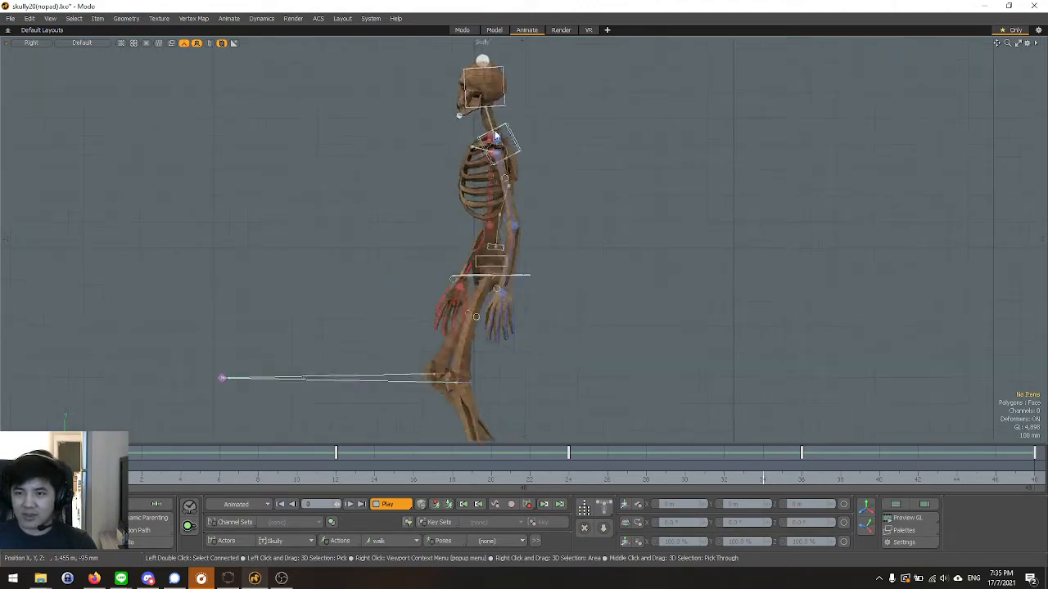
pyautogui.press('Escape')
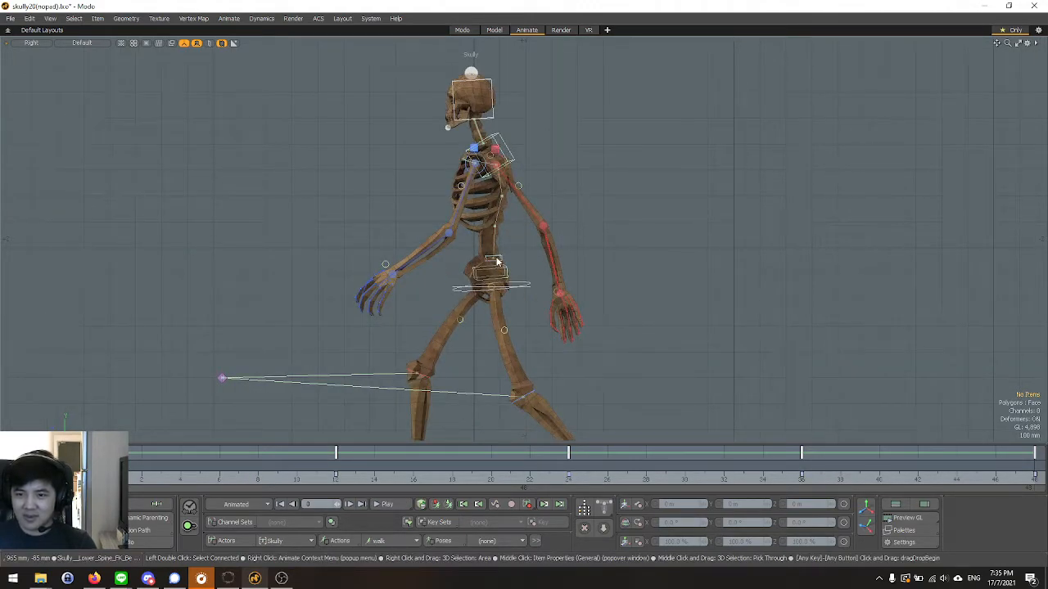
# Replay the walk in the Right view with the spine and hips framed closely, and stop playback.
pyautogui.scroll(2, 526, 265)
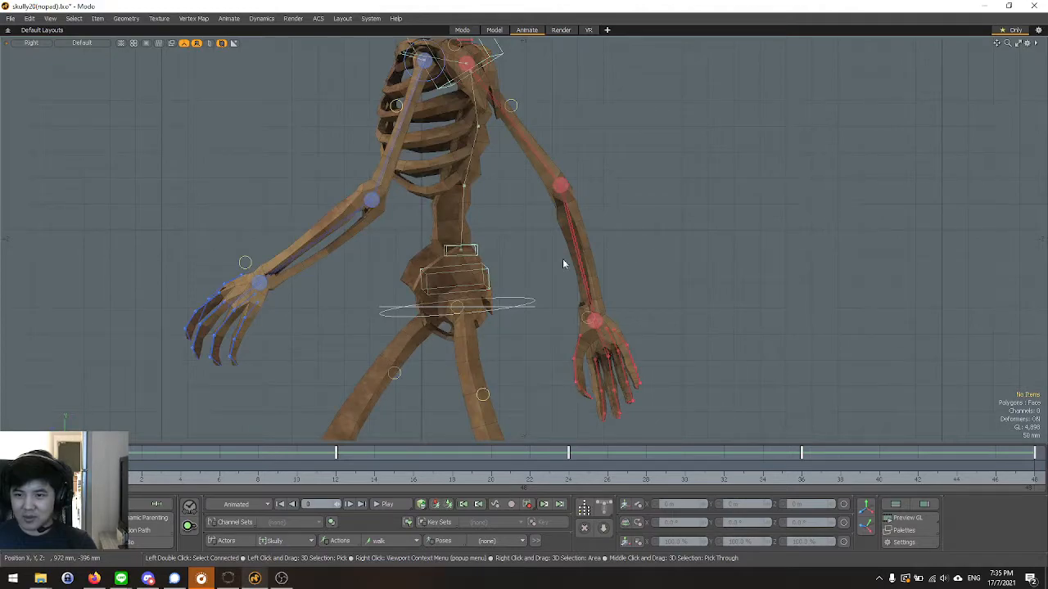
pyautogui.click(384, 505)
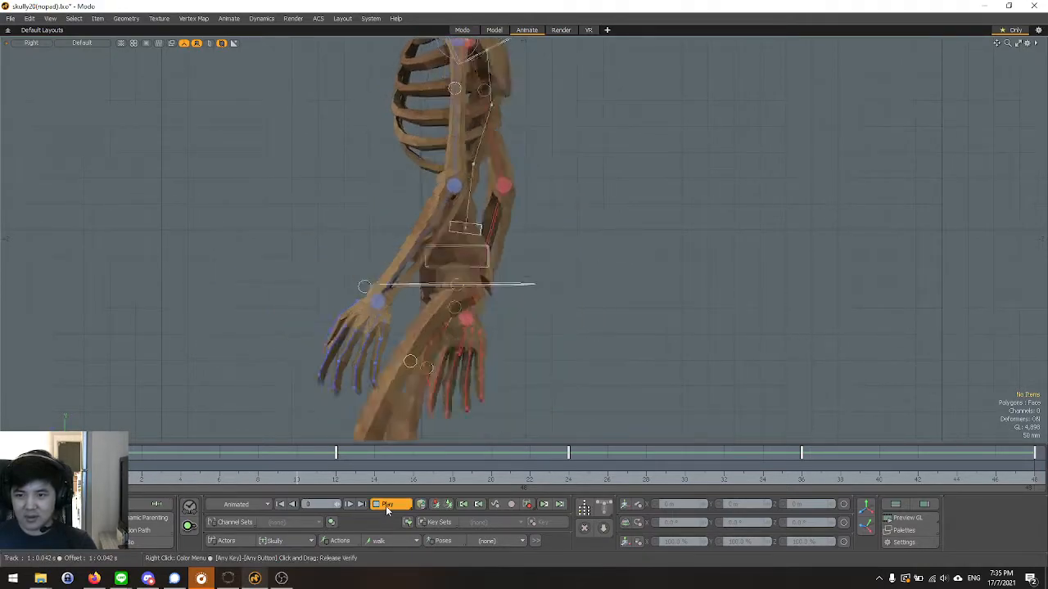
pyautogui.scroll(-2, 384, 344)
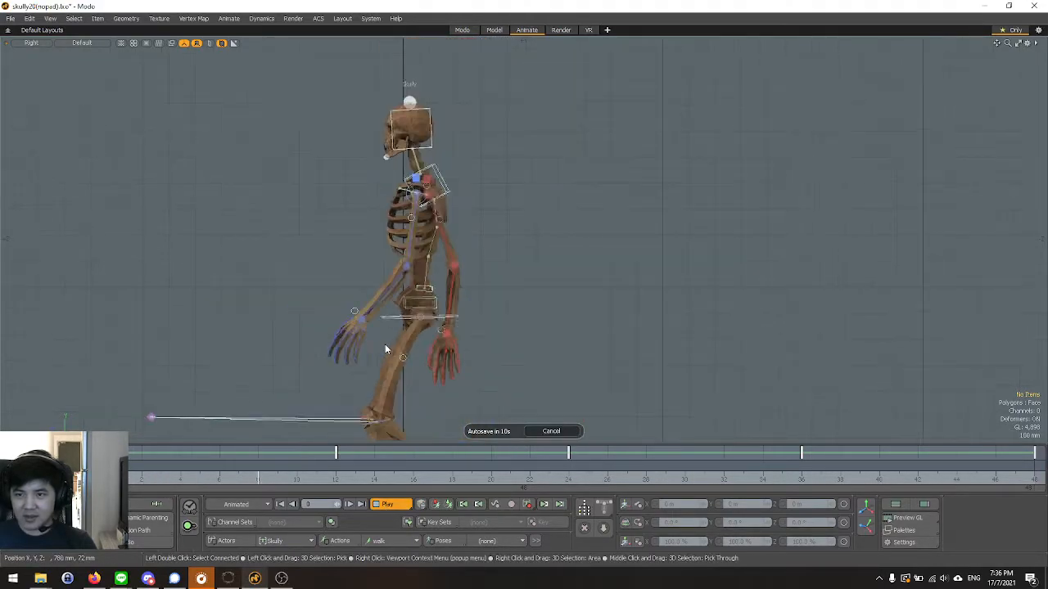
pyautogui.scroll(1, 385, 344)
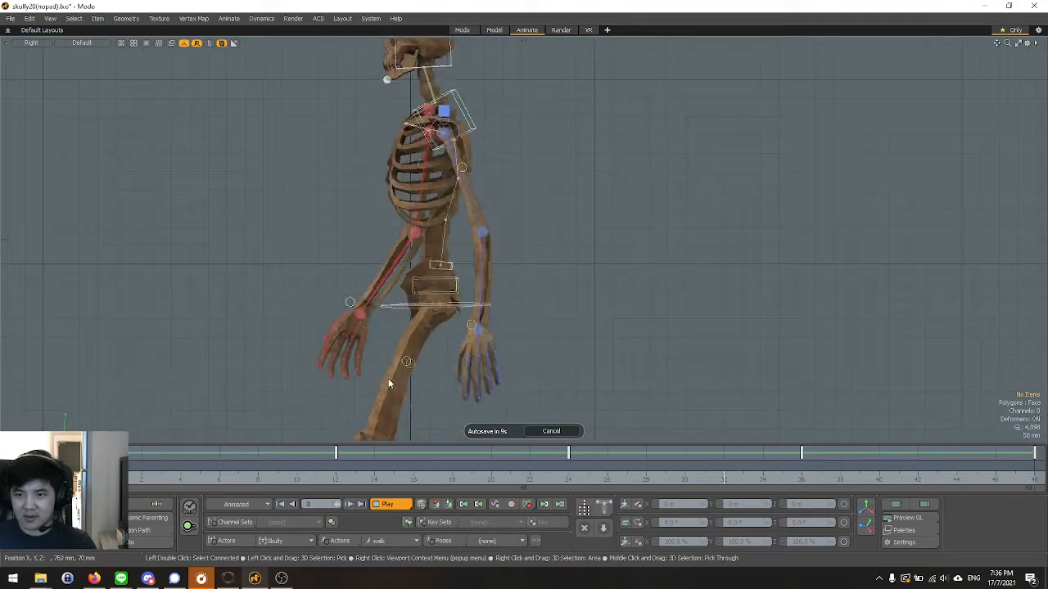
pyautogui.click(397, 504)
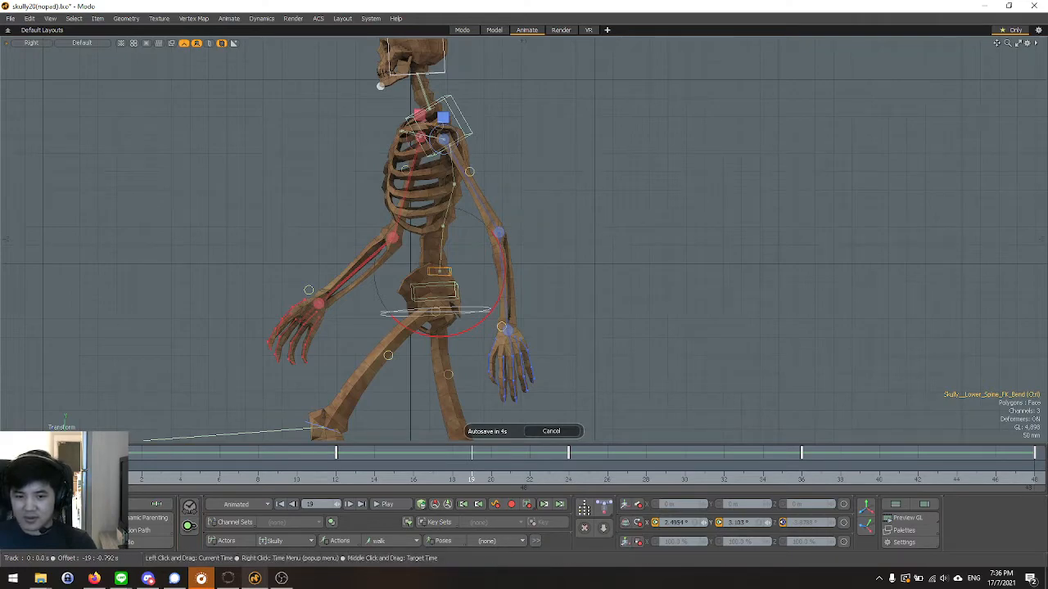
# Open the Graph Editor for the lower-spine bend control at frame 0, then enlarge it and move it clear of the skeleton.
pyautogui.click(102, 465)
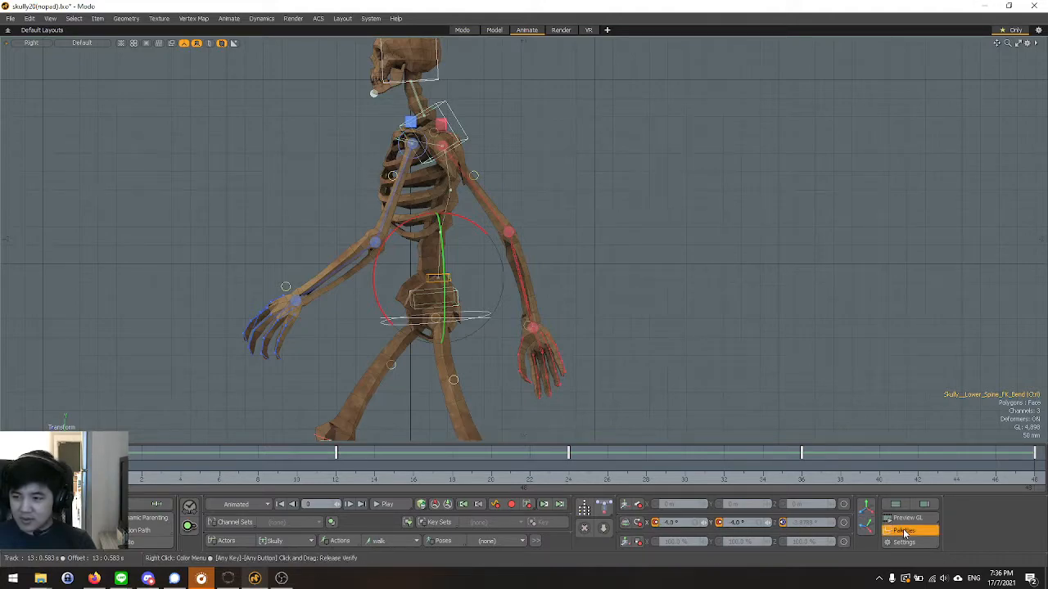
pyautogui.click(904, 533)
pyautogui.click(828, 397)
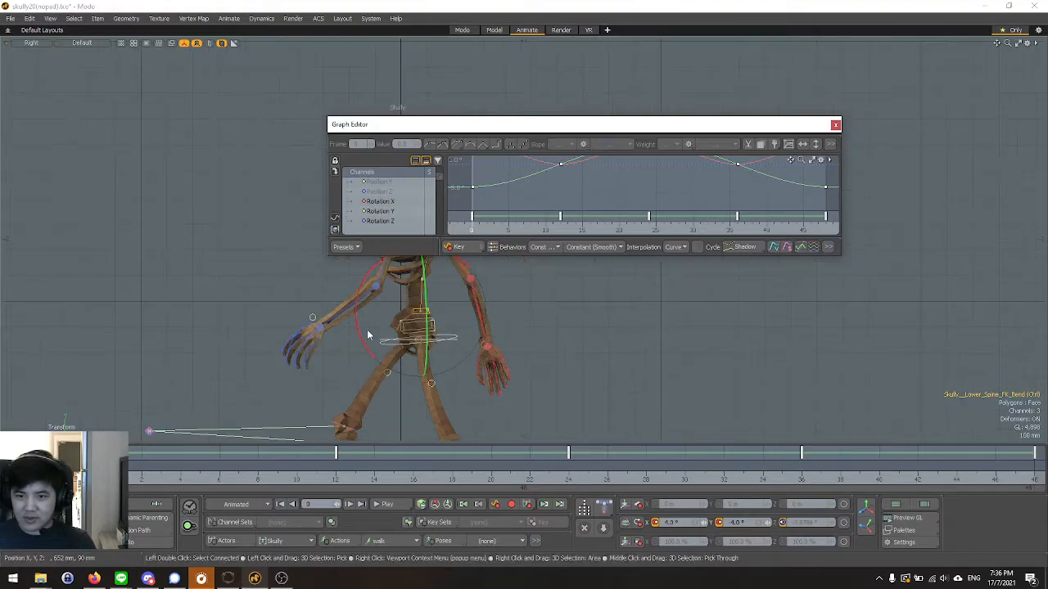
pyautogui.click(385, 200)
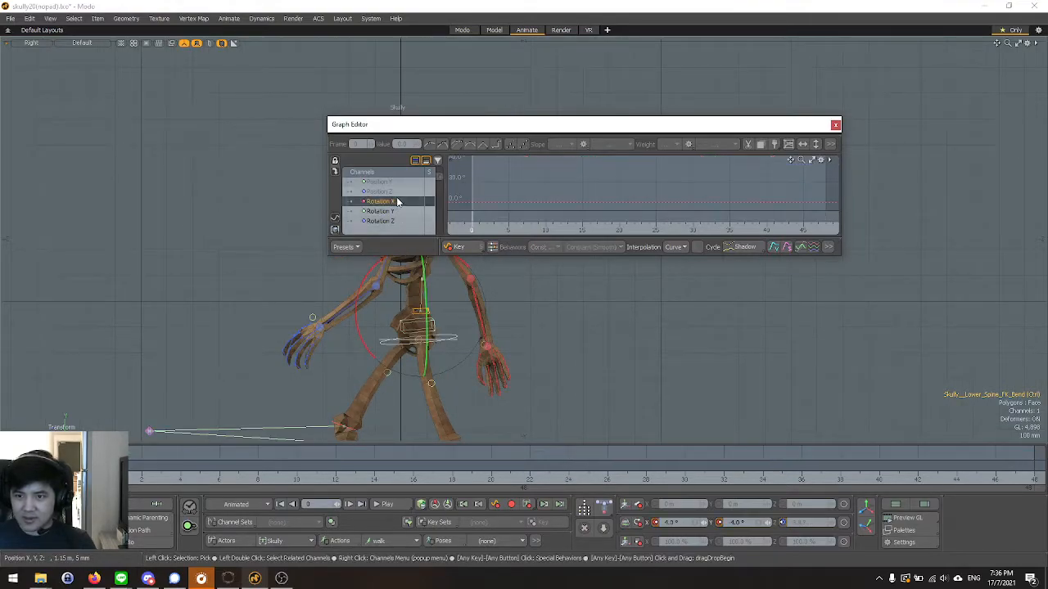
pyautogui.scroll(2, 386, 199)
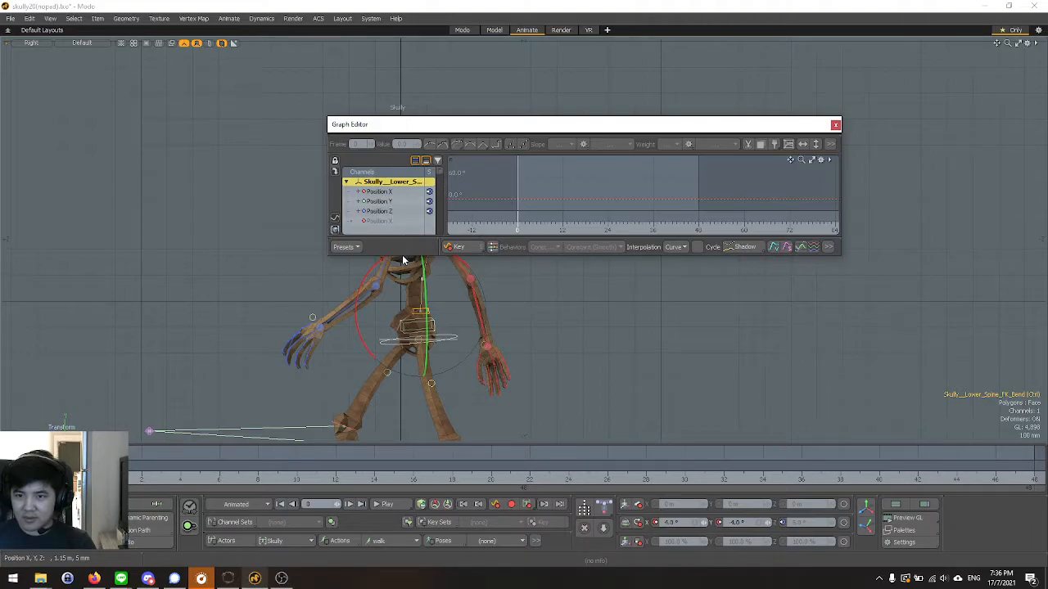
pyautogui.moveTo(405, 256); pyautogui.dragTo(416, 377)
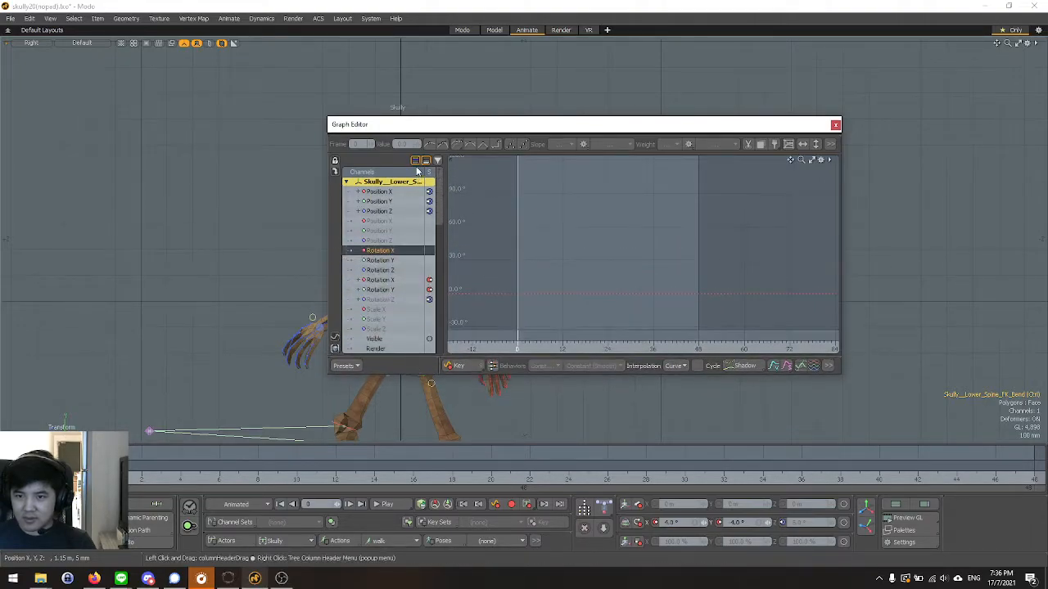
pyautogui.moveTo(438, 134); pyautogui.dragTo(630, 63)
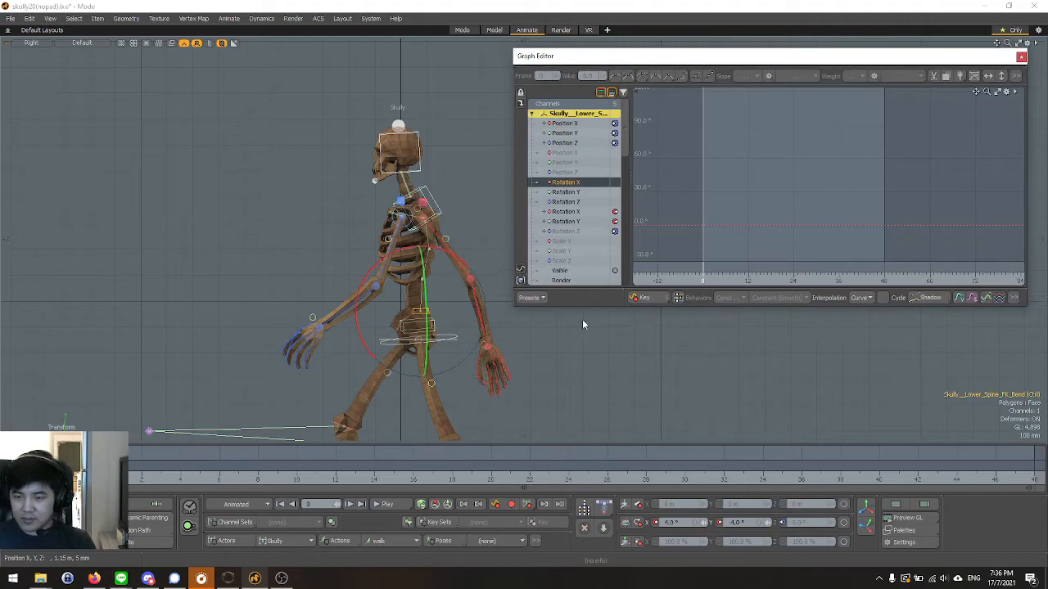
# Lower the lower-spine bend control's Rotation X peak keys at frames 0, 24 and 48 to 1° during playback, and close the Graph Editor.
pyautogui.click(587, 359)
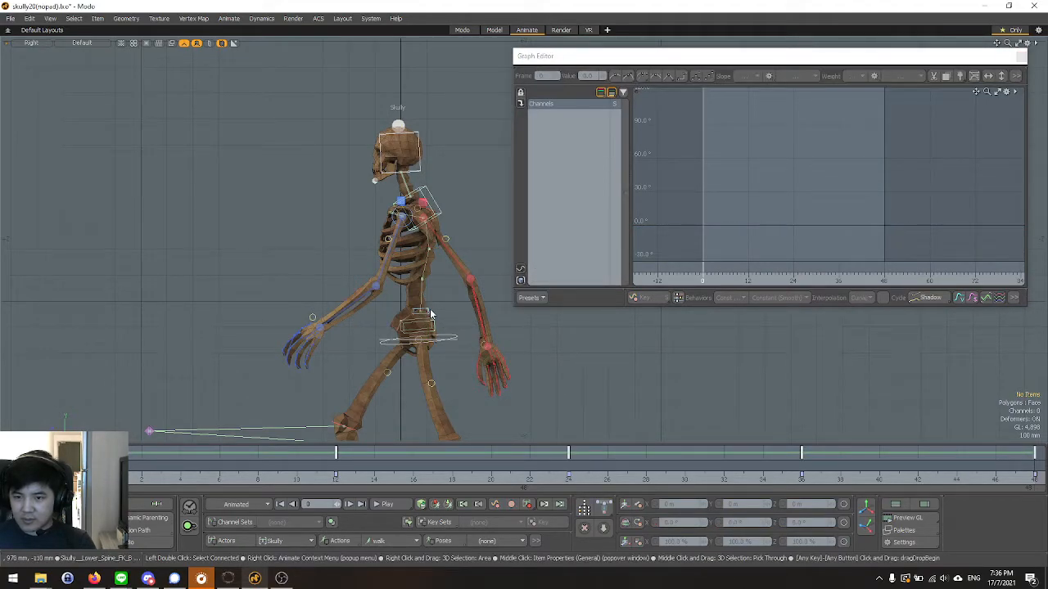
pyautogui.click(430, 311)
pyautogui.click(585, 209)
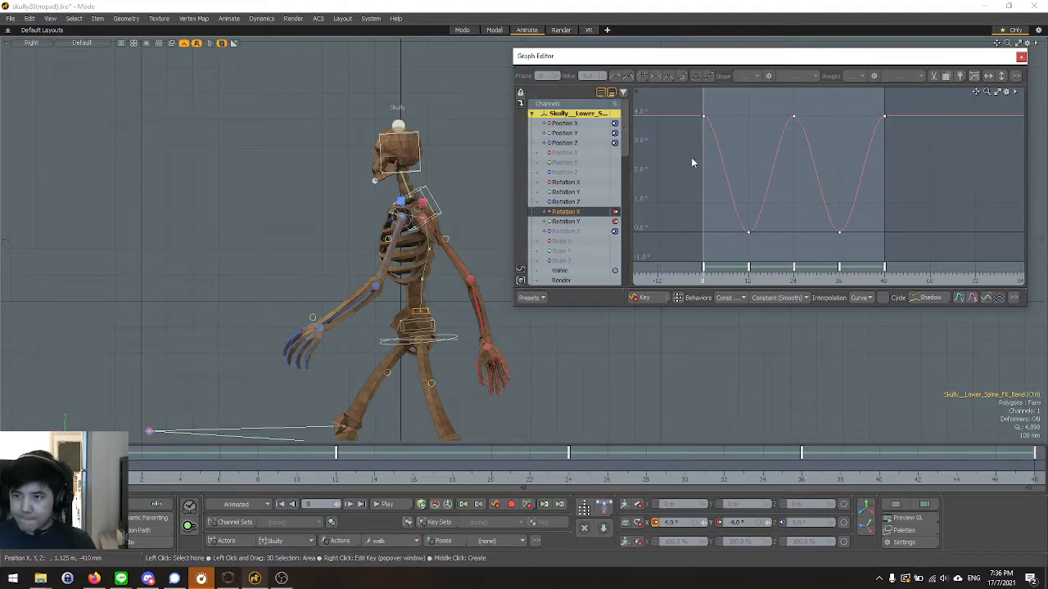
pyautogui.moveTo(678, 99); pyautogui.dragTo(892, 134)
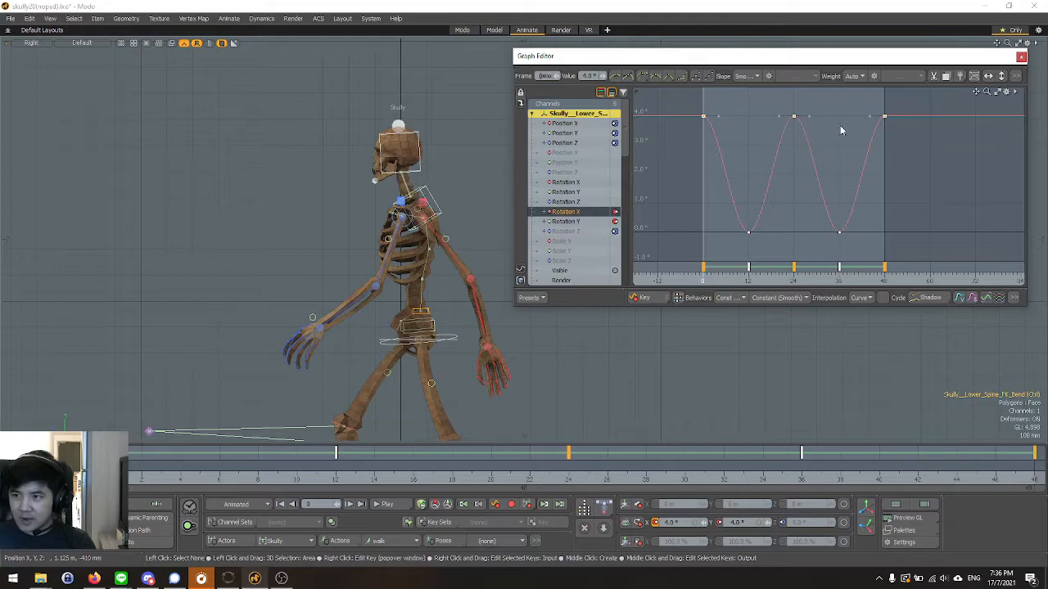
pyautogui.click(383, 504)
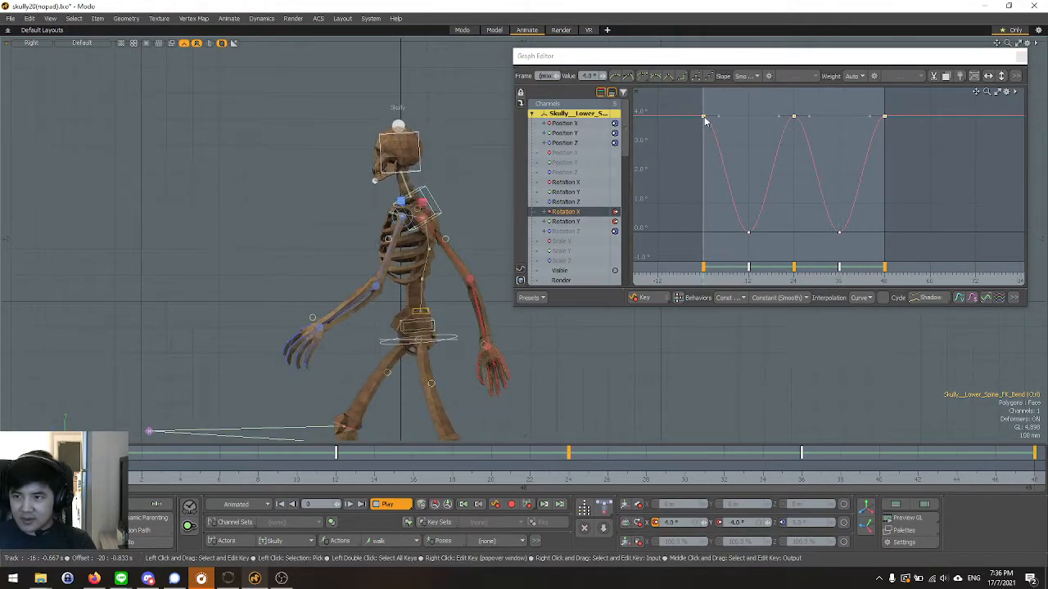
pyautogui.moveTo(704, 120); pyautogui.dragTo(707, 174)
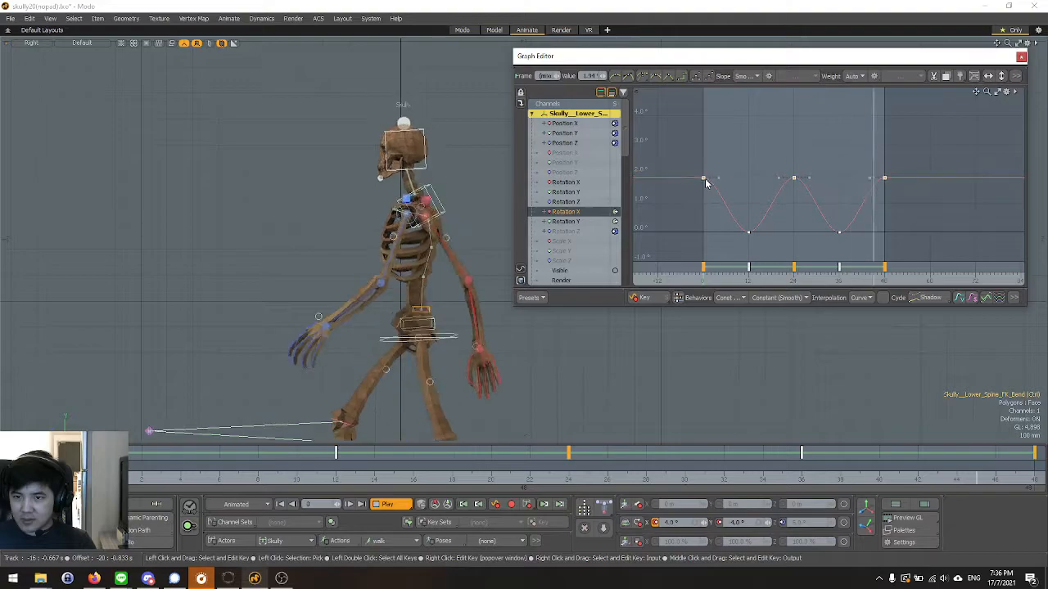
pyautogui.moveTo(705, 184); pyautogui.dragTo(706, 207)
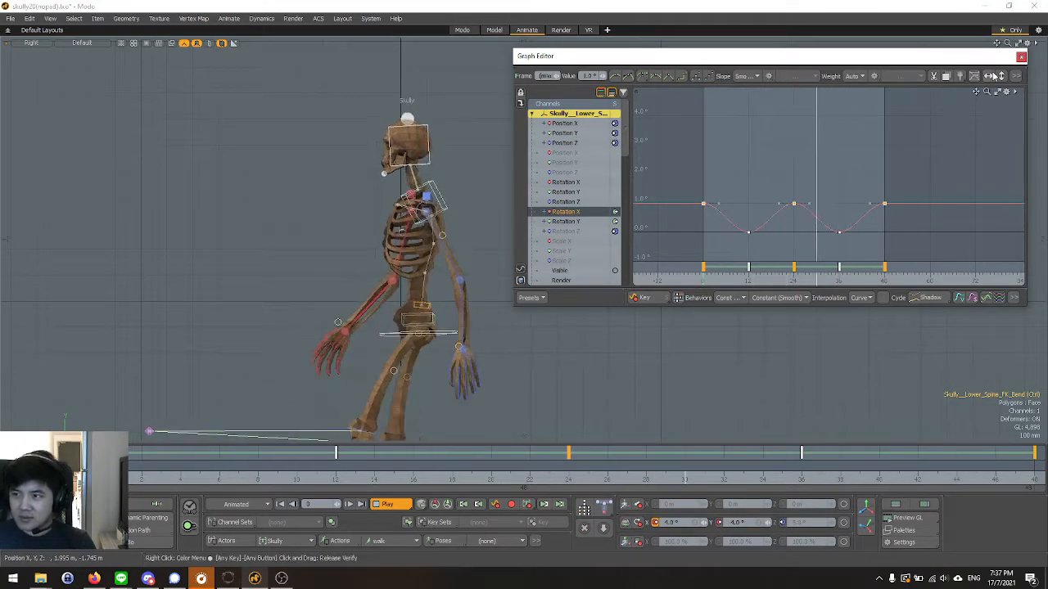
pyautogui.click(1021, 56)
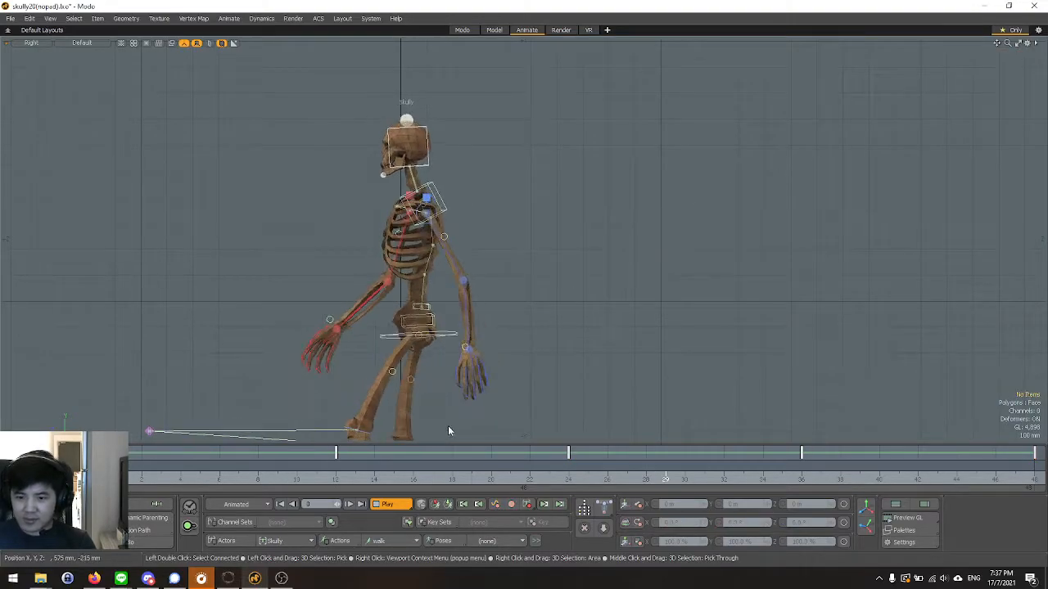
# Play the walk in the Perspective view, examine it from the front and three-quarter angles, and stop playback.
pyautogui.click(391, 504)
pyautogui.hotkey('ctrl', 'space')
pyautogui.click(449, 244)
pyautogui.keyDown('alt'); pyautogui.moveTo(443, 245); pyautogui.dragTo(425, 261); pyautogui.keyUp('alt')
pyautogui.click(383, 504)
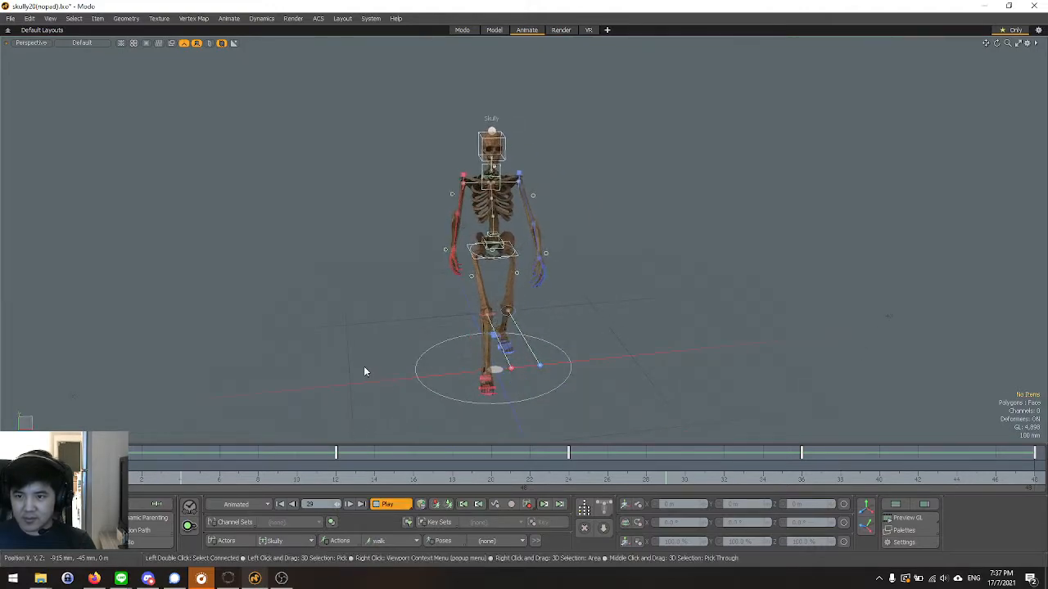
pyautogui.keyDown('alt'); pyautogui.moveTo(362, 365); pyautogui.dragTo(489, 326); pyautogui.keyUp('alt')
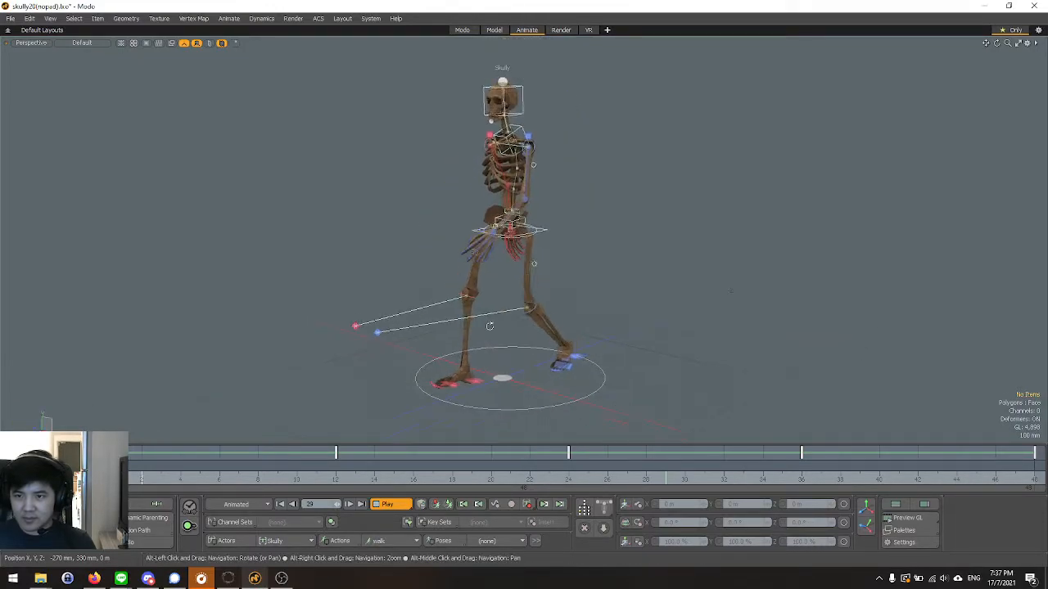
pyautogui.keyDown('alt'); pyautogui.moveTo(405, 281); pyautogui.dragTo(473, 272); pyautogui.keyUp('alt')
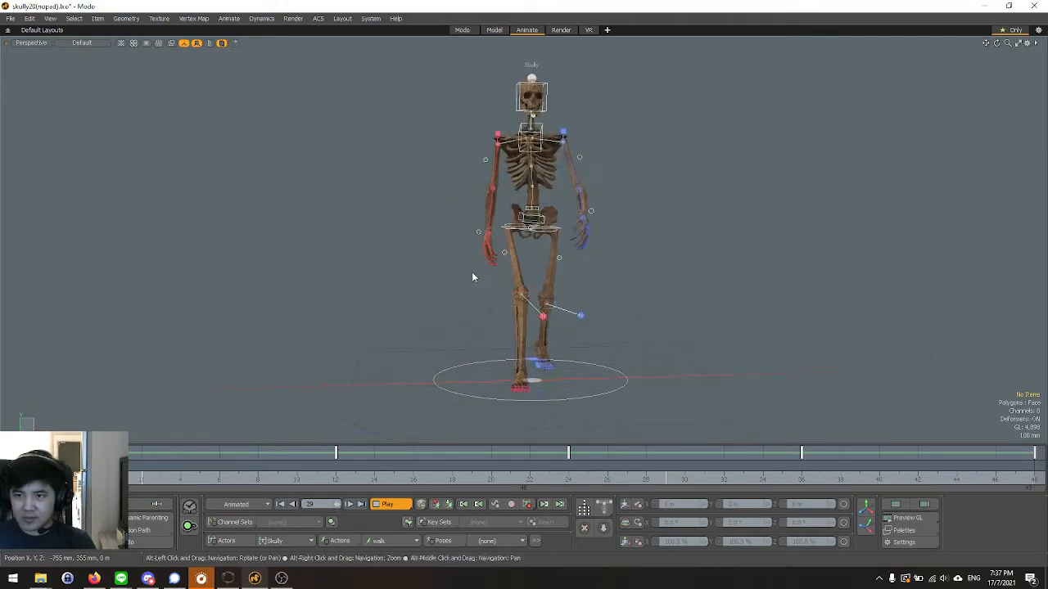
pyautogui.click(384, 505)
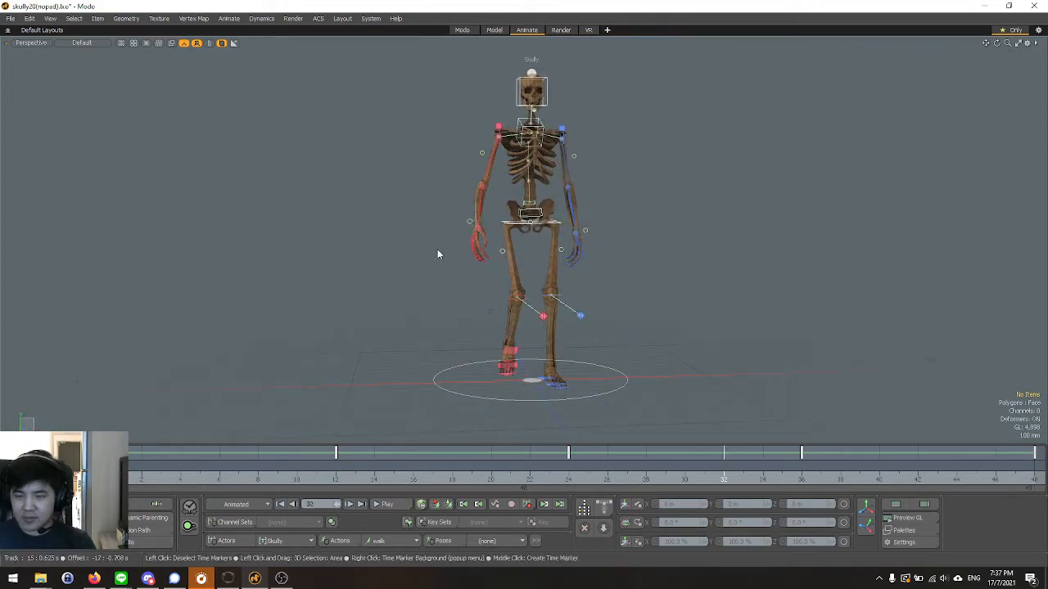
# Play the walk in the Front view, checking the head and shoulders up close, and stop playback.
pyautogui.hotkey('ctrl', 'space')
pyautogui.click(470, 269)
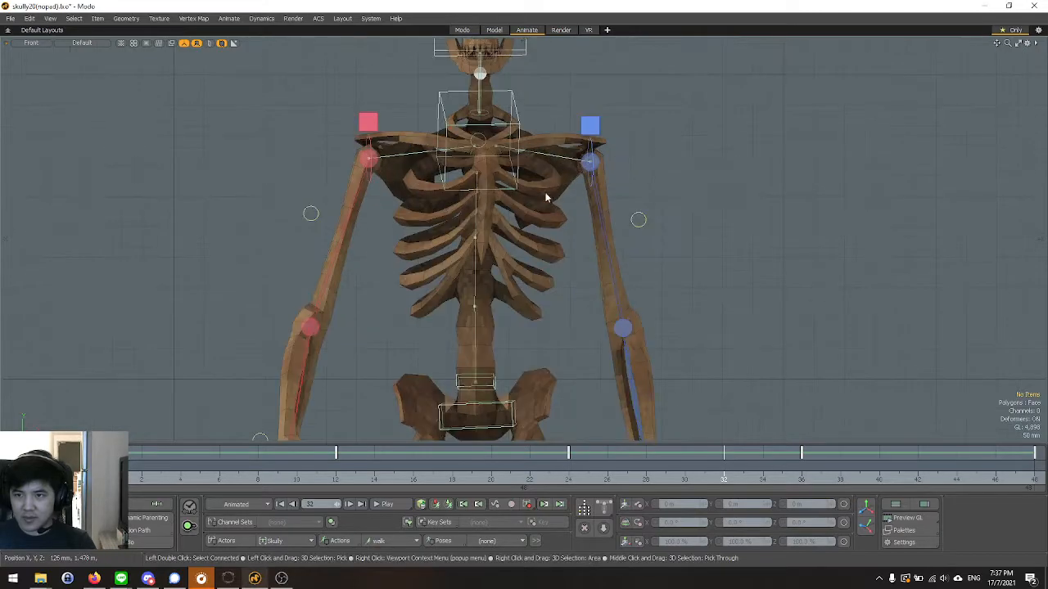
pyautogui.scroll(3, 486, 151)
pyautogui.click(386, 504)
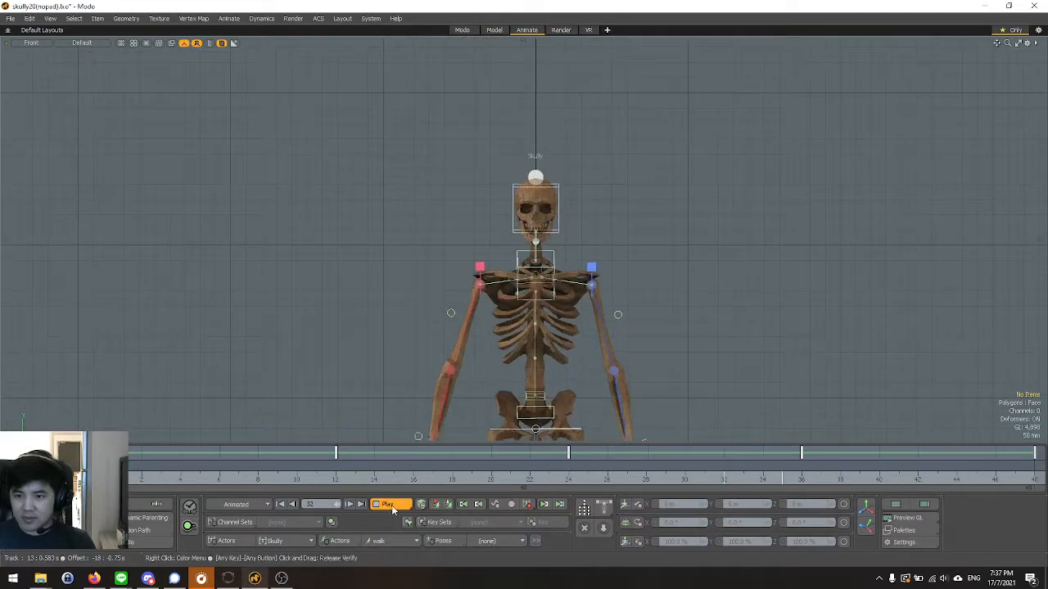
pyautogui.scroll(5, 567, 268)
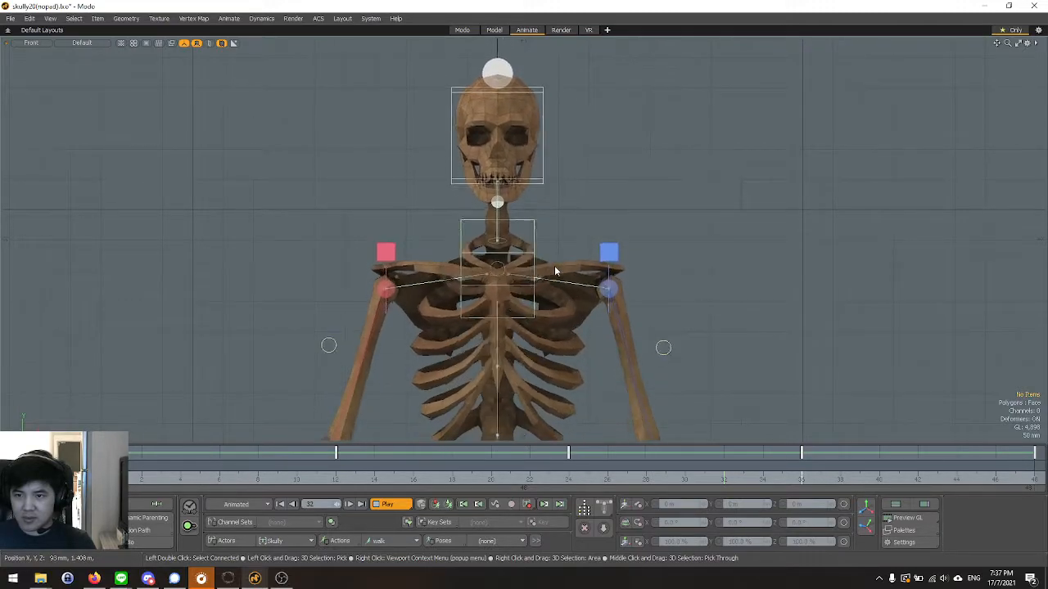
pyautogui.click(386, 504)
pyautogui.scroll(2, 503, 189)
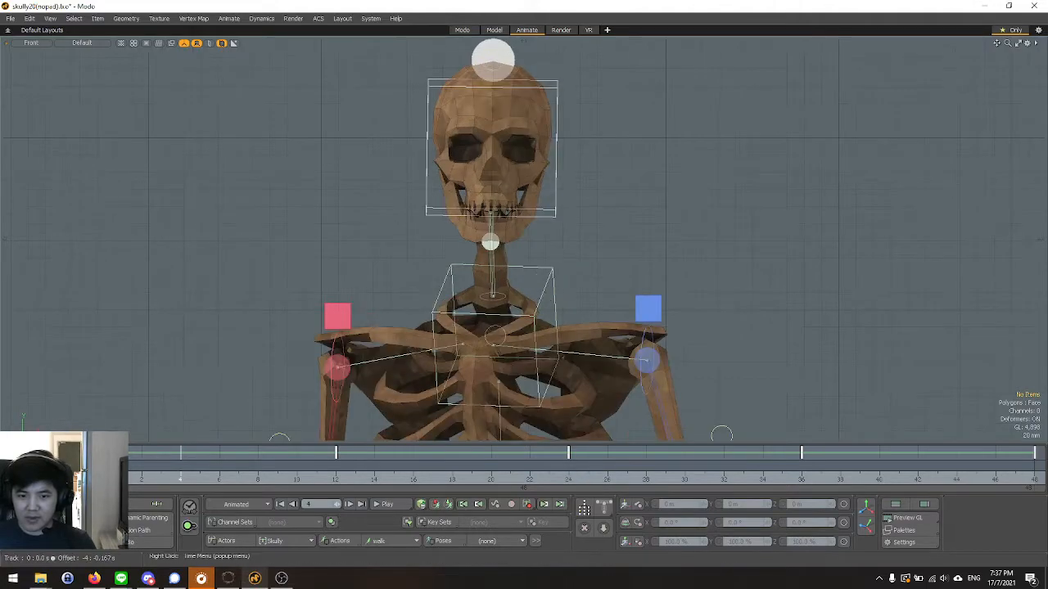
# Select the head control at frame 0 and examine its sideways tilt in the Front view.
pyautogui.scroll(-2, 289, 320)
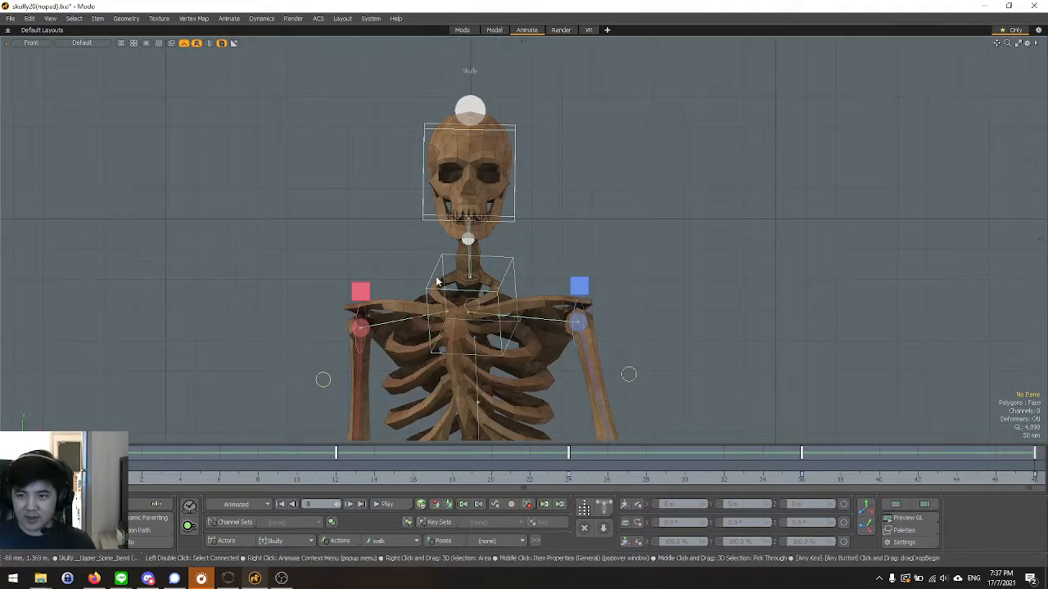
pyautogui.moveTo(104, 471)
pyautogui.mouseDown()
pyautogui.moveTo(548, 473)
pyautogui.moveTo(103, 473)
pyautogui.mouseUp()
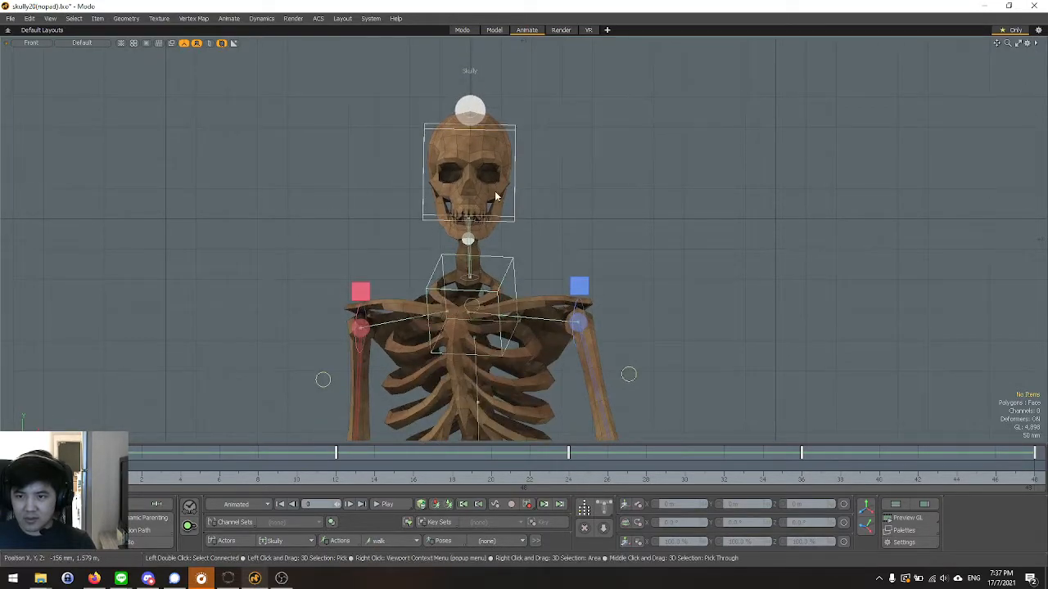
pyautogui.scroll(3, 494, 196)
pyautogui.click(531, 234)
pyautogui.scroll(-3, 508, 267)
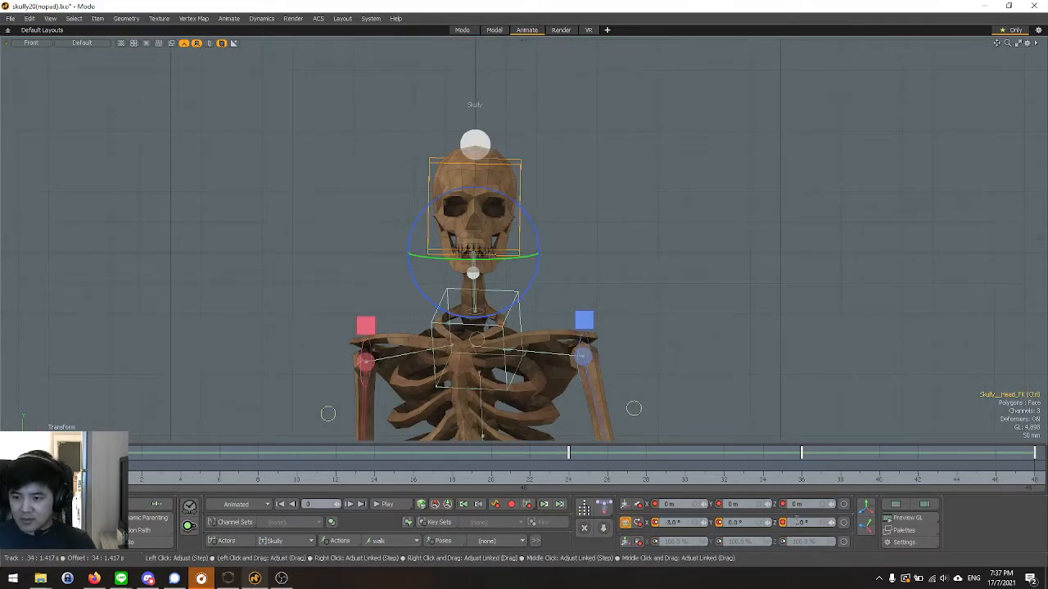
pyautogui.scroll(3, 524, 262)
pyautogui.moveTo(522, 266); pyautogui.dragTo(520, 273)
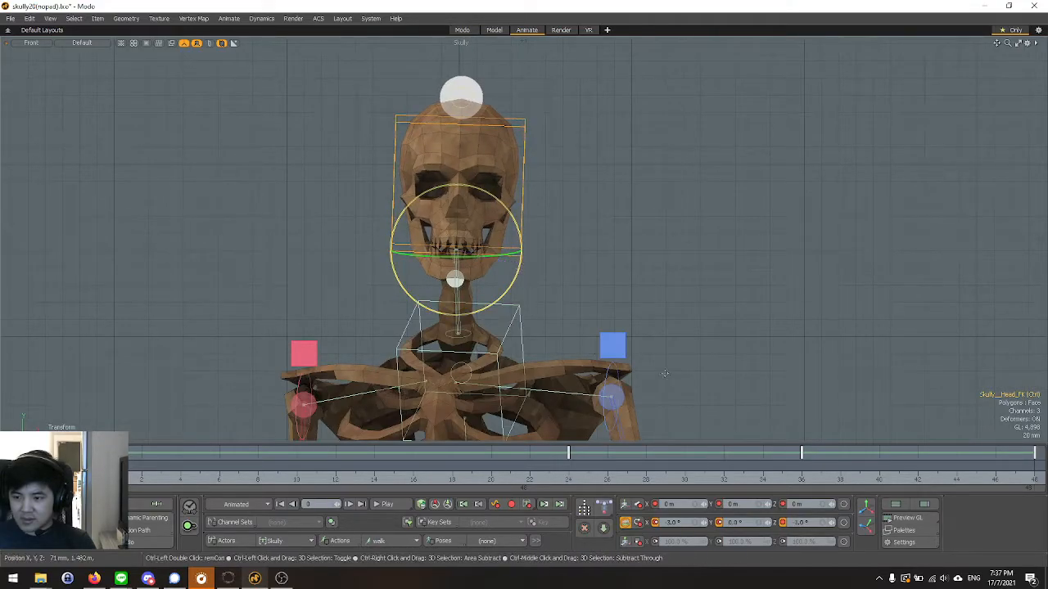
pyautogui.press('space')
pyautogui.scroll(-3, 636, 347)
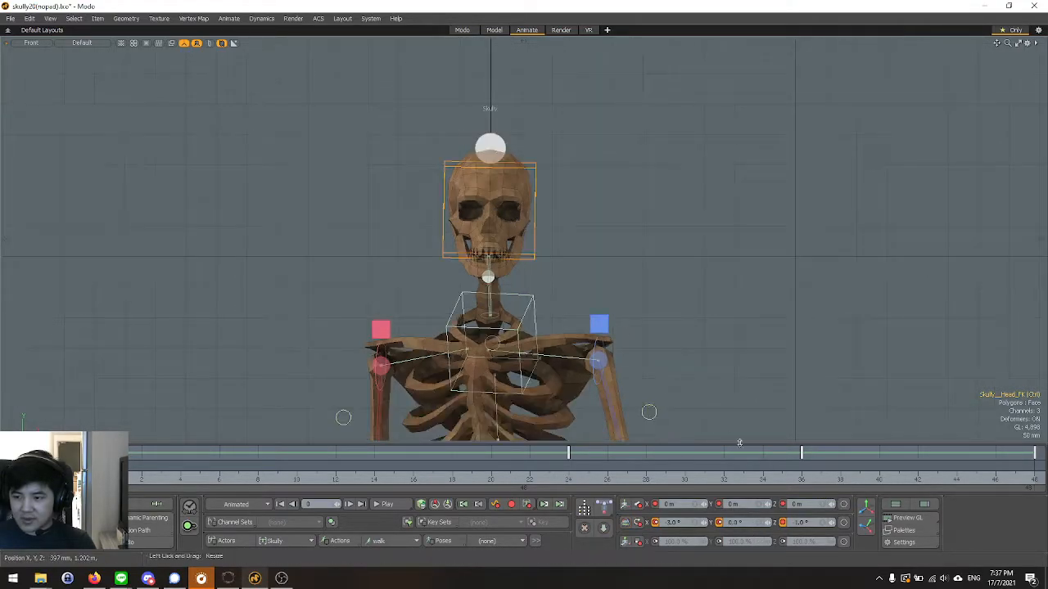
# Open the Graph Editor for the head control and delete its Rotation Z key at frame 36.
pyautogui.click(903, 531)
pyautogui.click(833, 396)
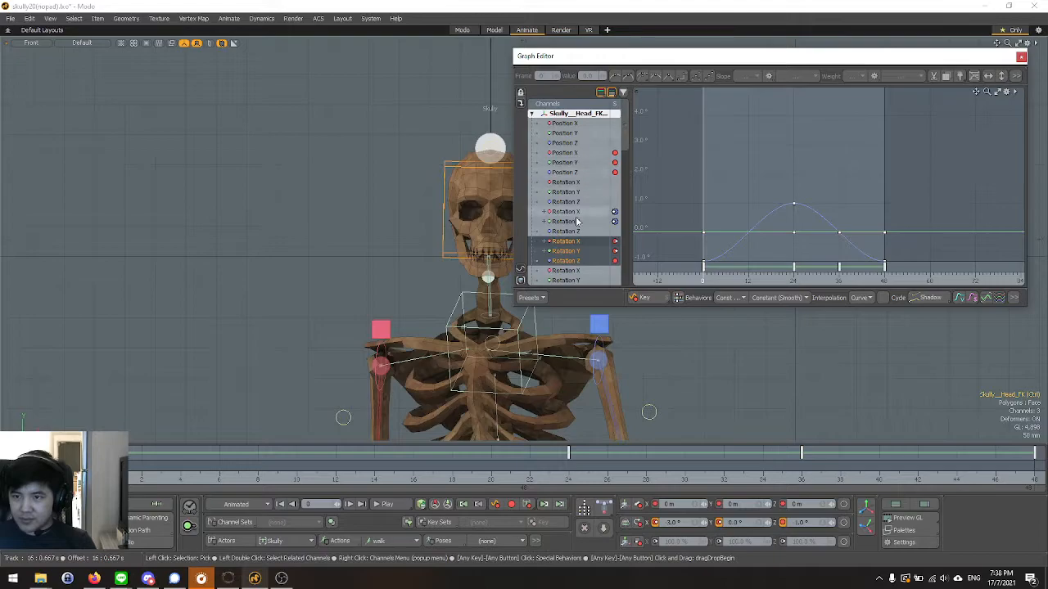
pyautogui.click(576, 260)
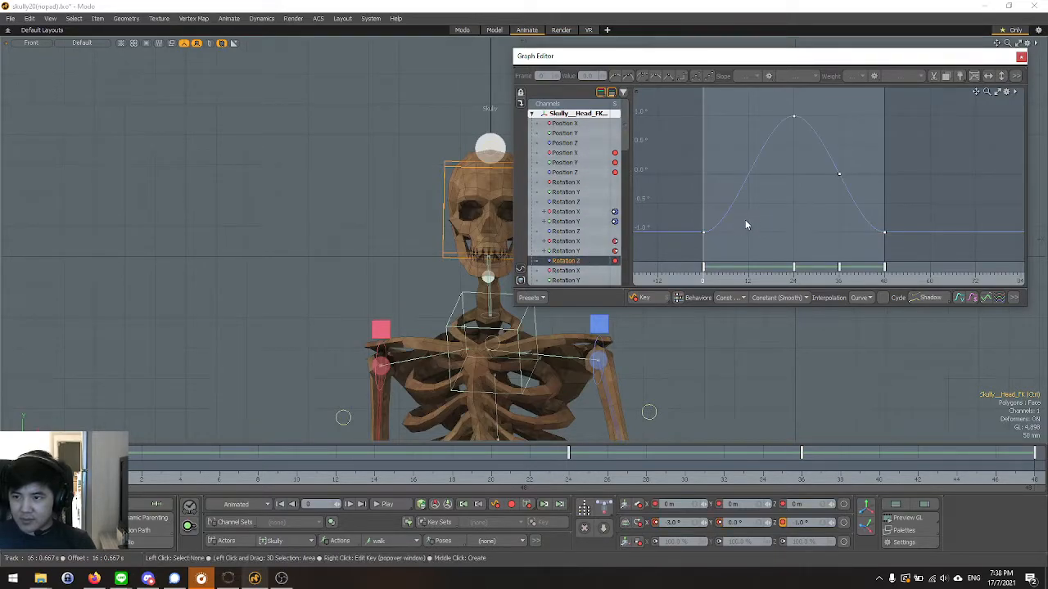
pyautogui.moveTo(817, 155); pyautogui.dragTo(869, 182)
pyautogui.press('Delete')
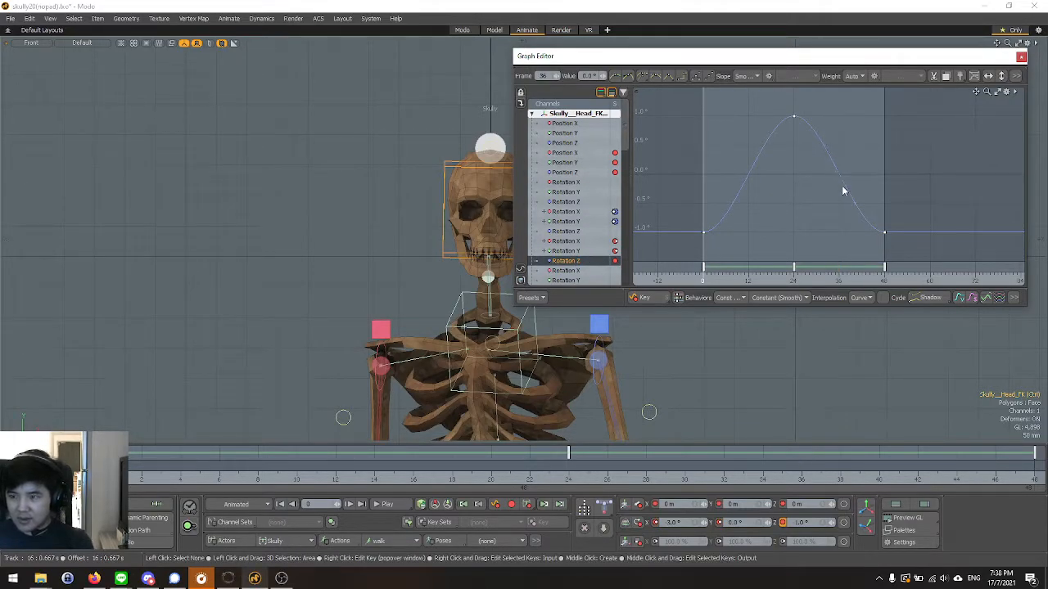
# Delete the head control's frame 36 keys on the Rotation Y and Rotation X curves.
pyautogui.click(583, 252)
pyautogui.click(576, 261)
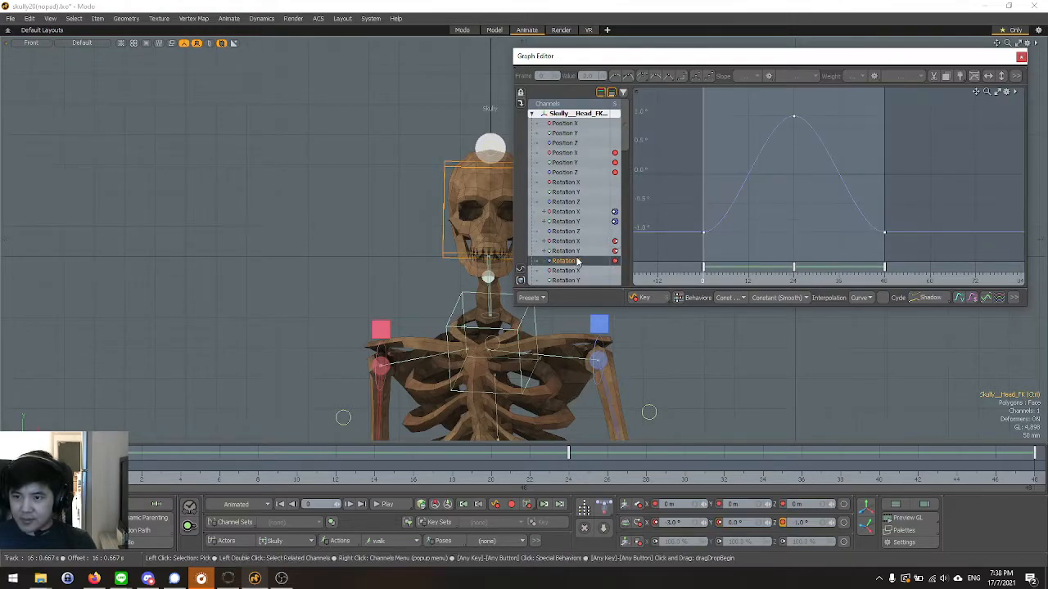
pyautogui.click(580, 251)
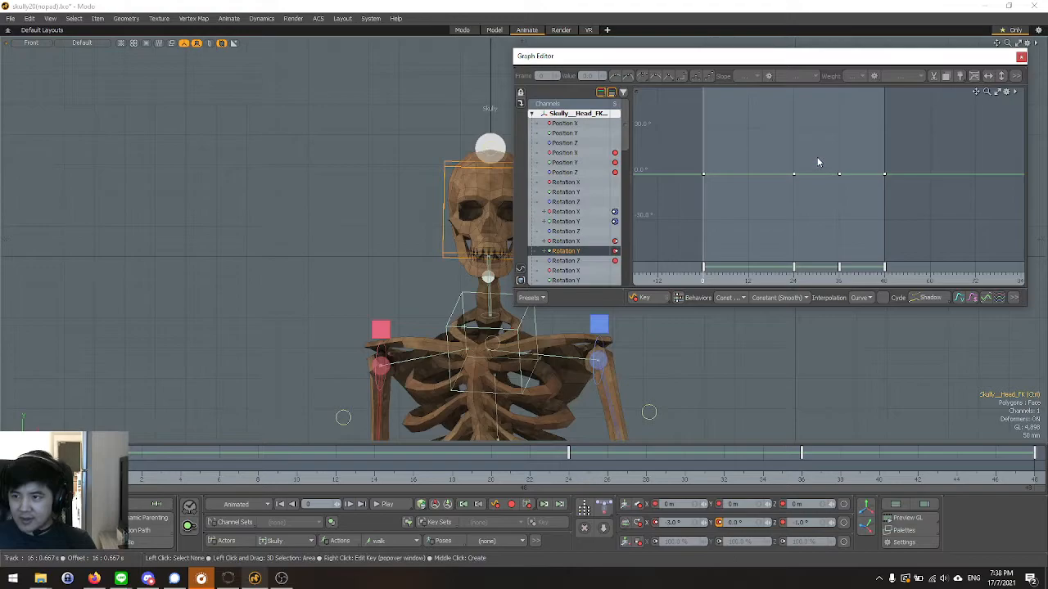
pyautogui.moveTo(812, 158); pyautogui.dragTo(850, 198)
pyautogui.moveTo(759, 158); pyautogui.dragTo(876, 190)
pyautogui.moveTo(827, 154); pyautogui.dragTo(870, 213)
pyautogui.click(574, 243)
pyautogui.press('Delete')
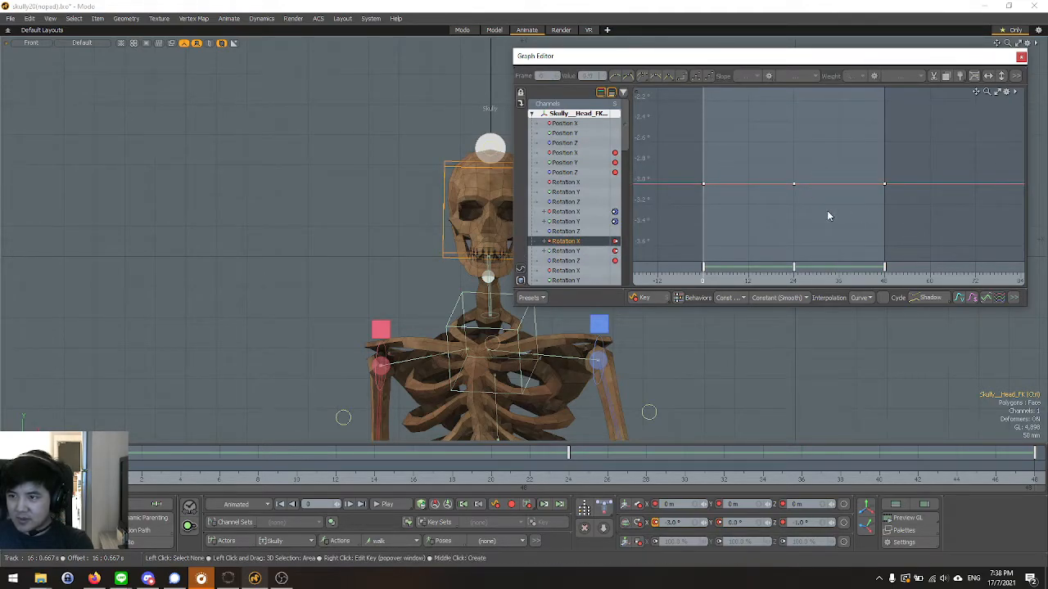
# Review the head control's rotation curves and compare the head tilt at frames 24 and 0.
pyautogui.click(589, 251)
pyautogui.click(578, 261)
pyautogui.click(583, 242)
pyautogui.click(575, 262)
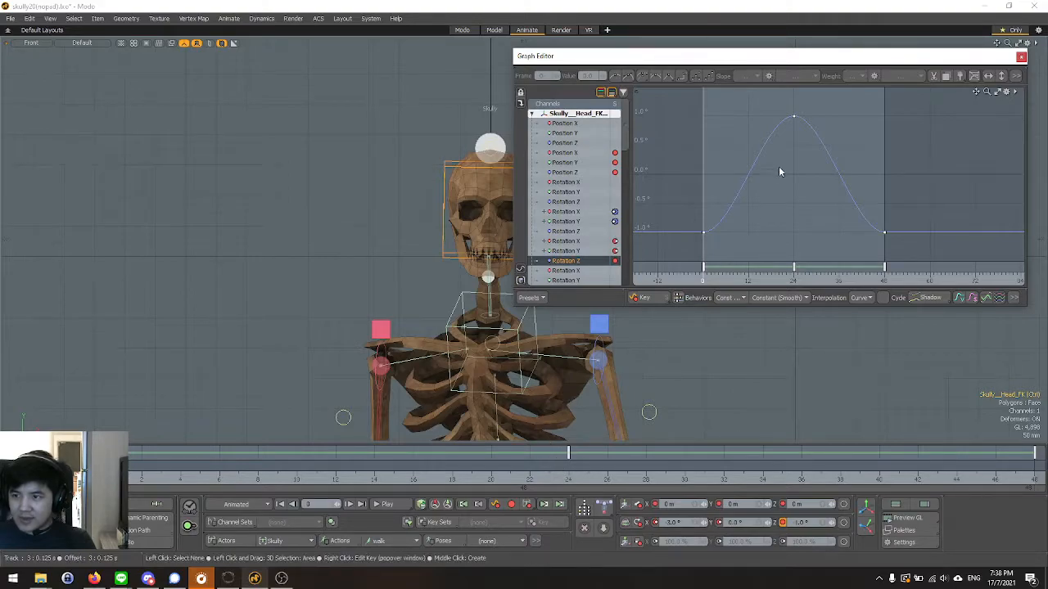
pyautogui.click(569, 482)
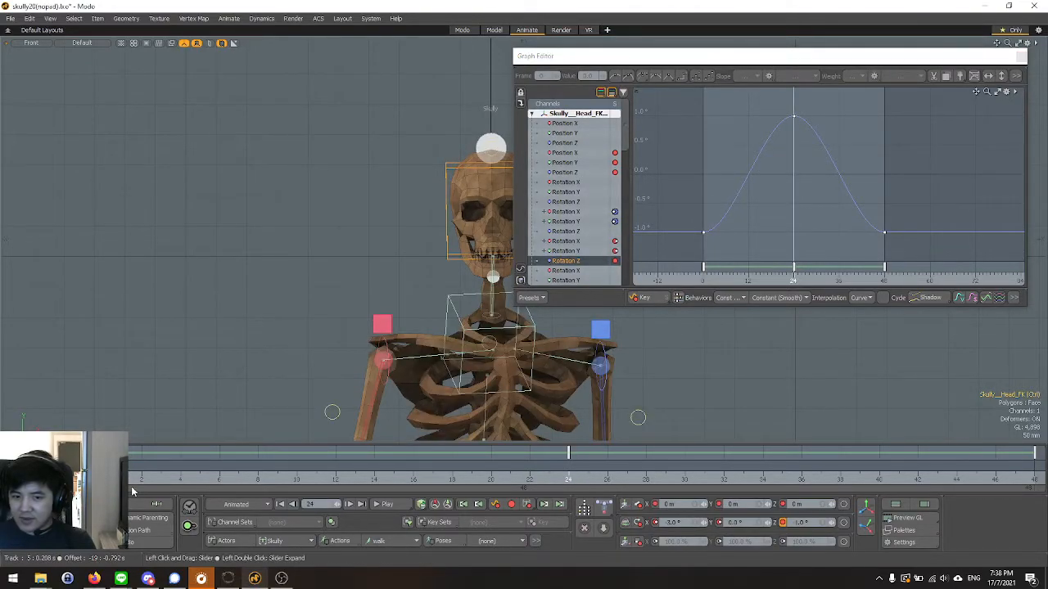
pyautogui.click(102, 481)
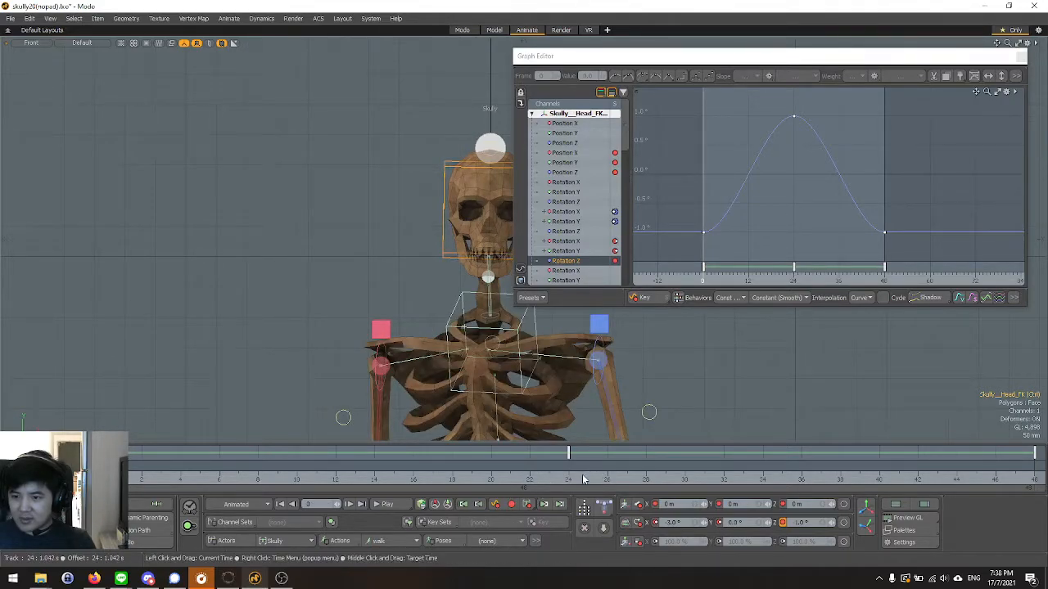
# Compare the head's sideways tilt at frames 24 and 0, and isolate the head control's Rotation Z curve.
pyautogui.click(571, 482)
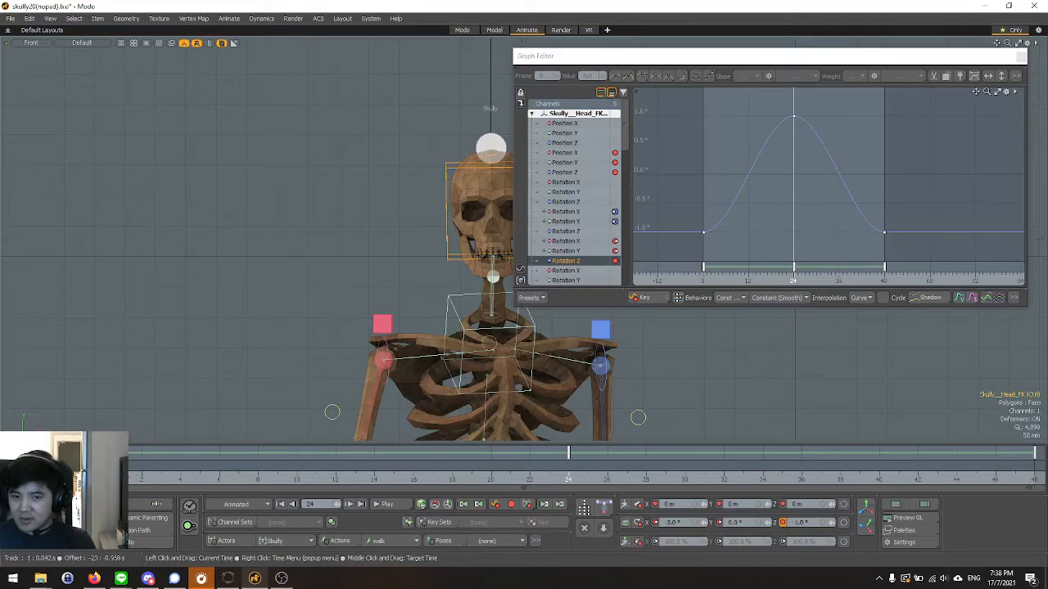
pyautogui.click(102, 481)
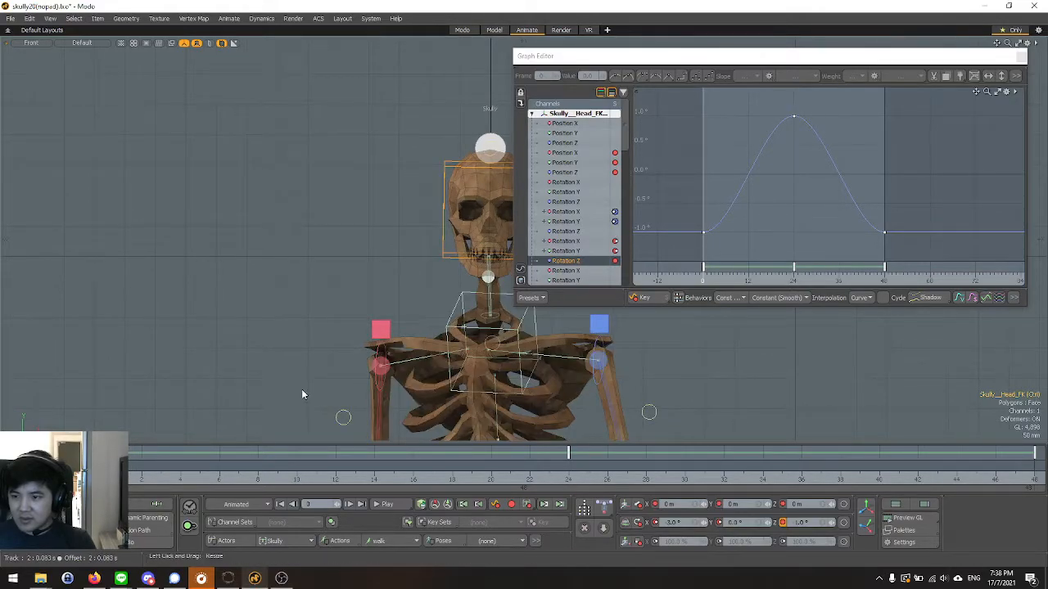
pyautogui.scroll(-2, 197, 238)
pyautogui.scroll(2, 372, 292)
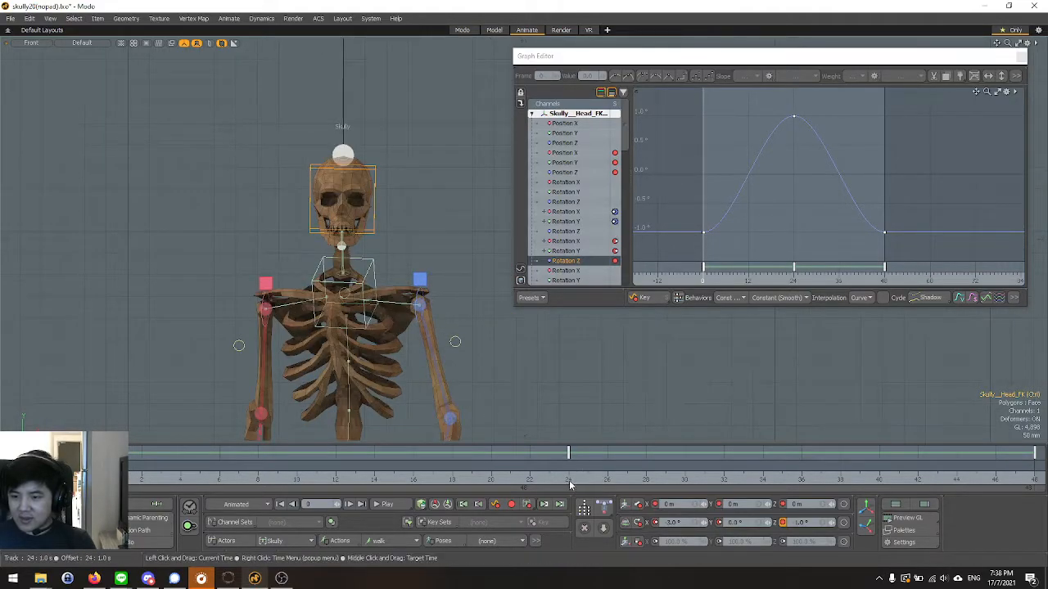
pyautogui.click(568, 481)
pyautogui.press('e')
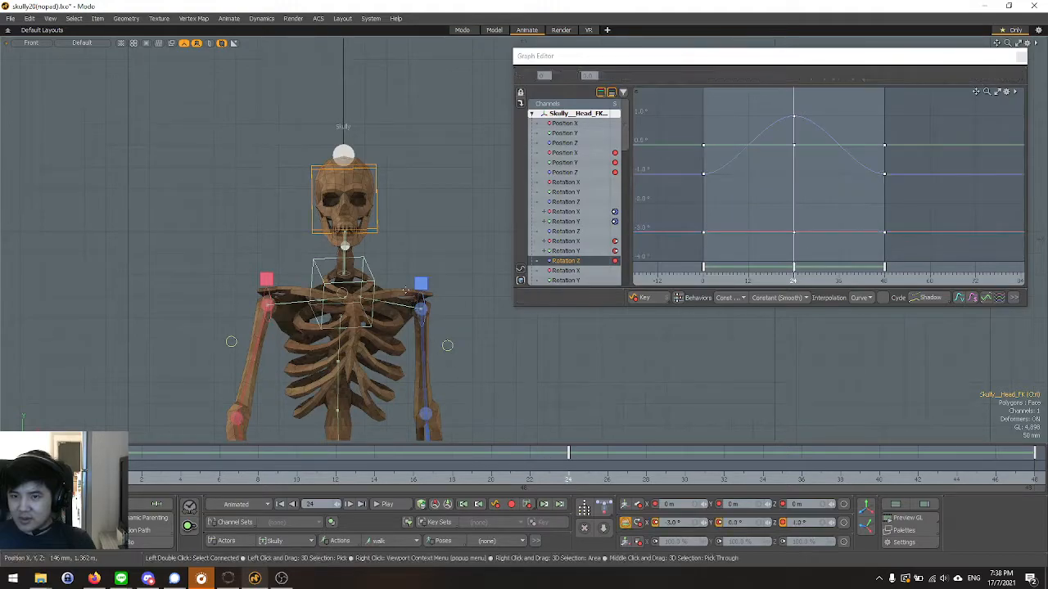
pyautogui.click(576, 261)
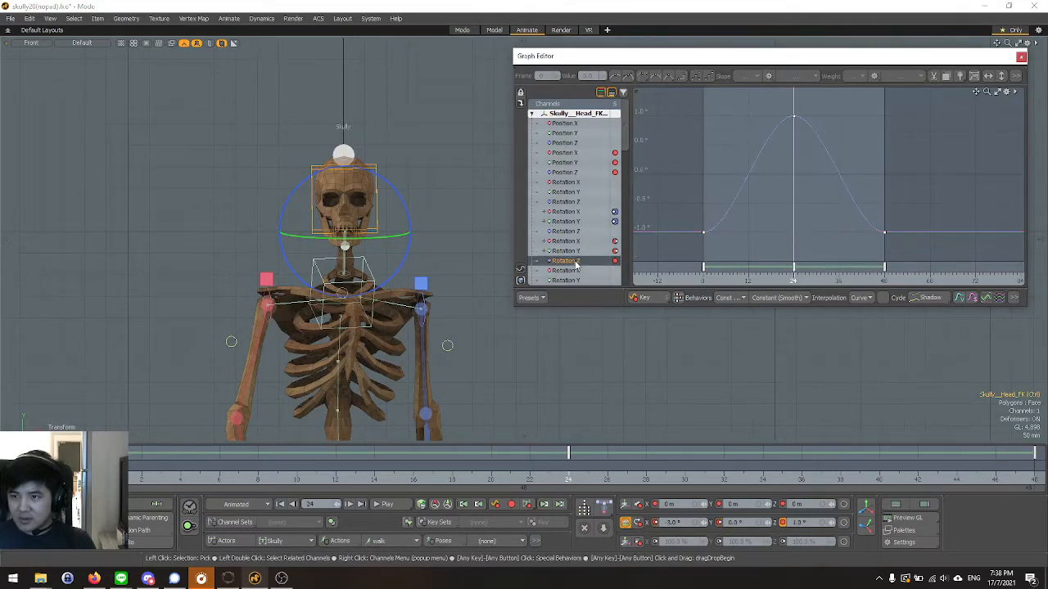
# Scrub between the head's Rotation Z keys at frames 0 and 24, and examine each key on the curve.
pyautogui.click(711, 278)
pyautogui.moveTo(710, 279); pyautogui.dragTo(767, 279)
pyautogui.moveTo(690, 223); pyautogui.dragTo(729, 244)
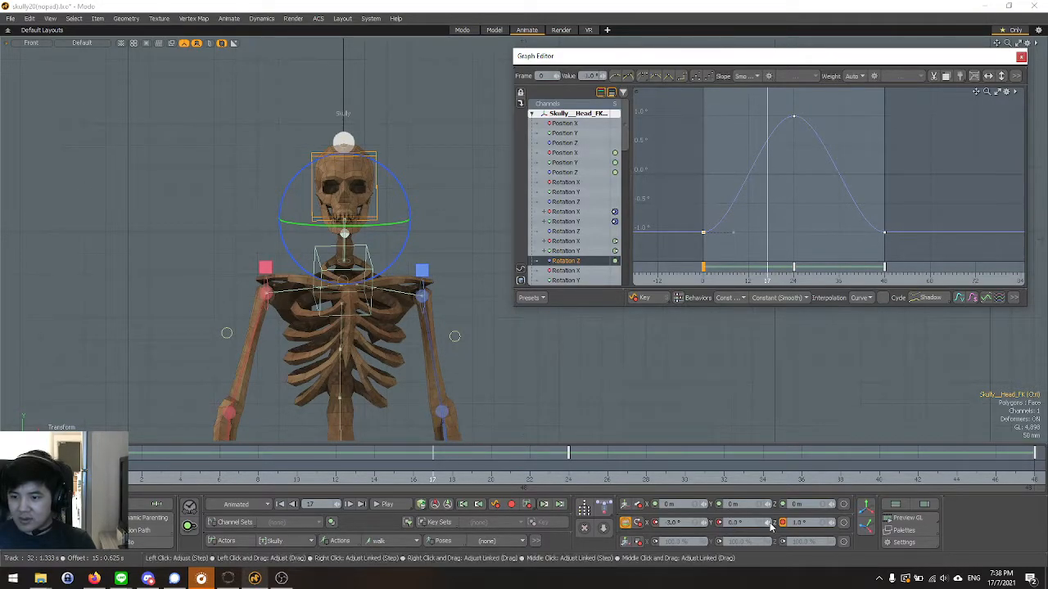
pyautogui.click(793, 280)
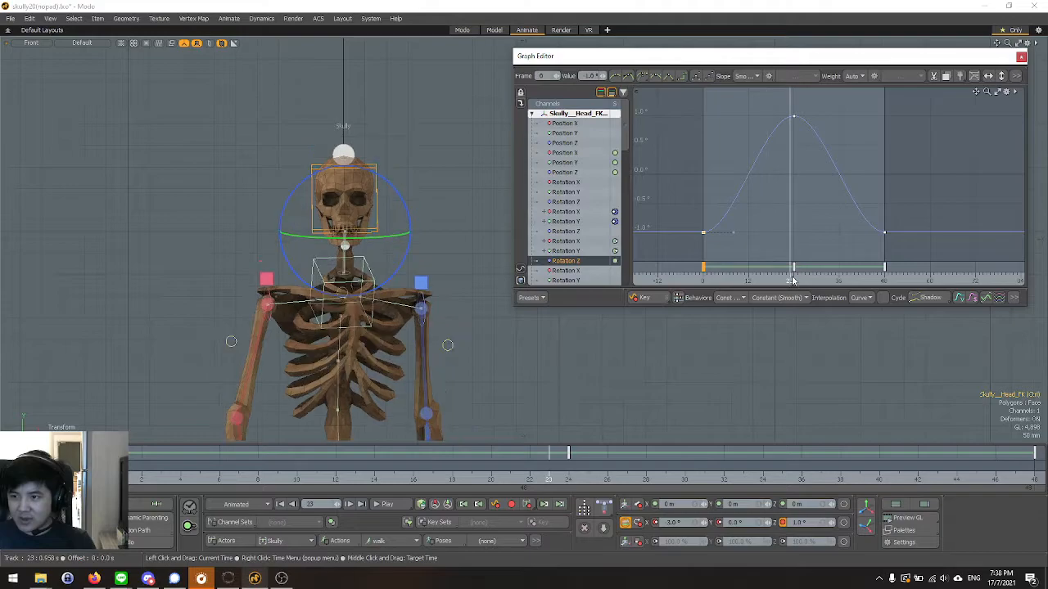
pyautogui.click(794, 280)
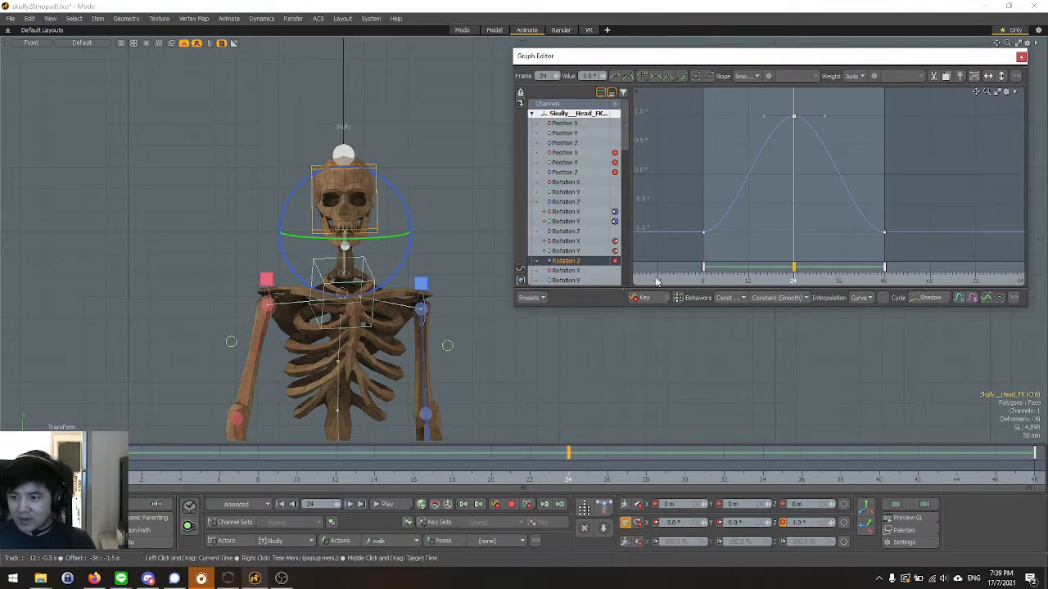
pyautogui.keyDown('alt'); pyautogui.keyDown('shift'); pyautogui.moveTo(447, 225); pyautogui.dragTo(449, 225); pyautogui.keyUp('shift'); pyautogui.keyUp('alt')
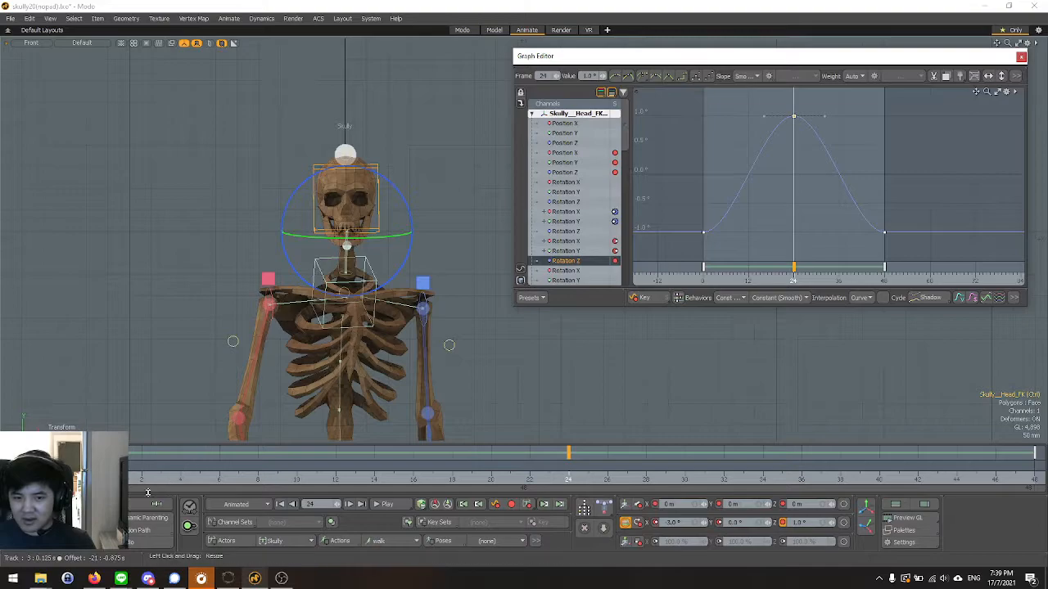
# Play the walk cycle in the Front view, and check the head tilt again at frames 0 and 24.
pyautogui.click(103, 468)
pyautogui.press('Up')
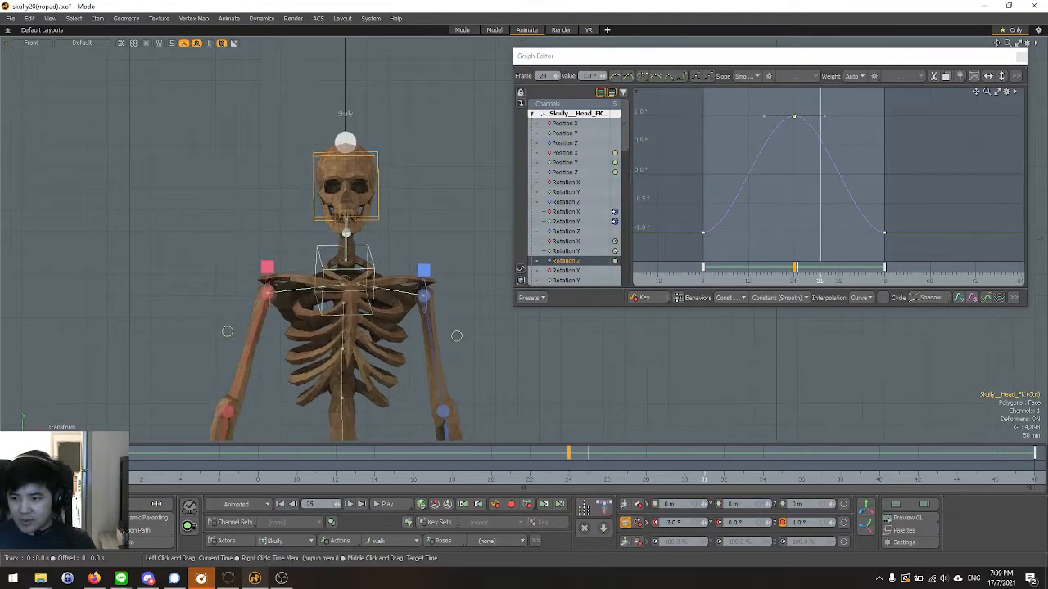
pyautogui.press('Up')
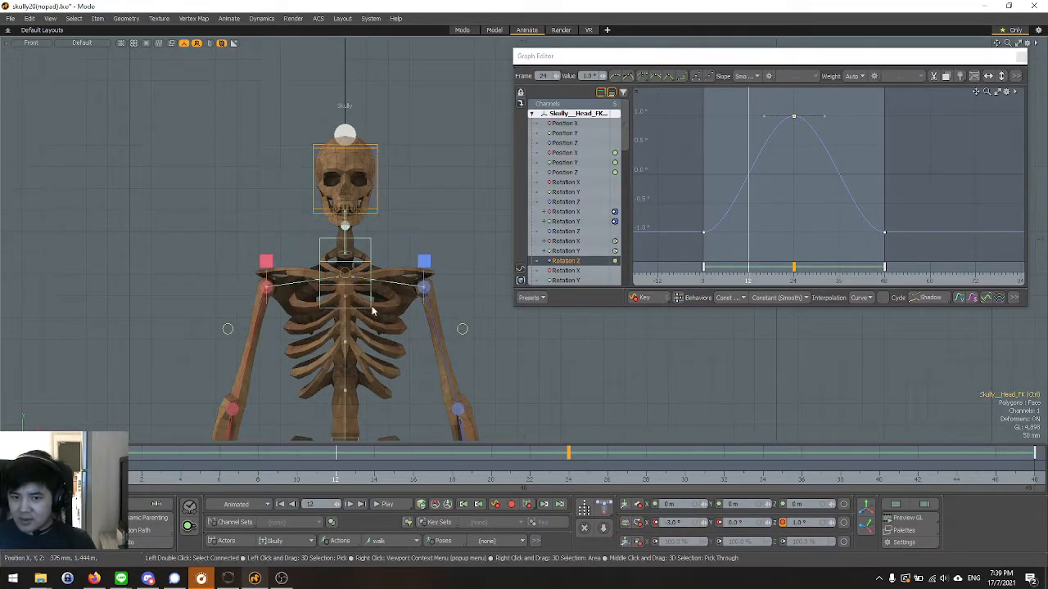
pyautogui.press('Down')
pyautogui.press('e')
pyautogui.scroll(-1, 409, 255)
pyautogui.scroll(1, 410, 246)
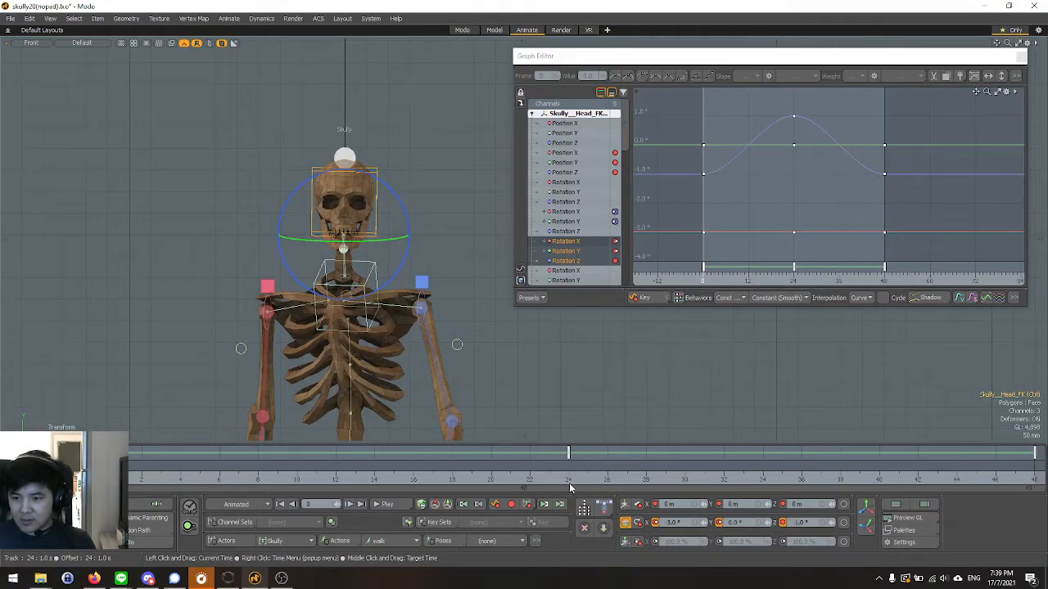
pyautogui.click(568, 478)
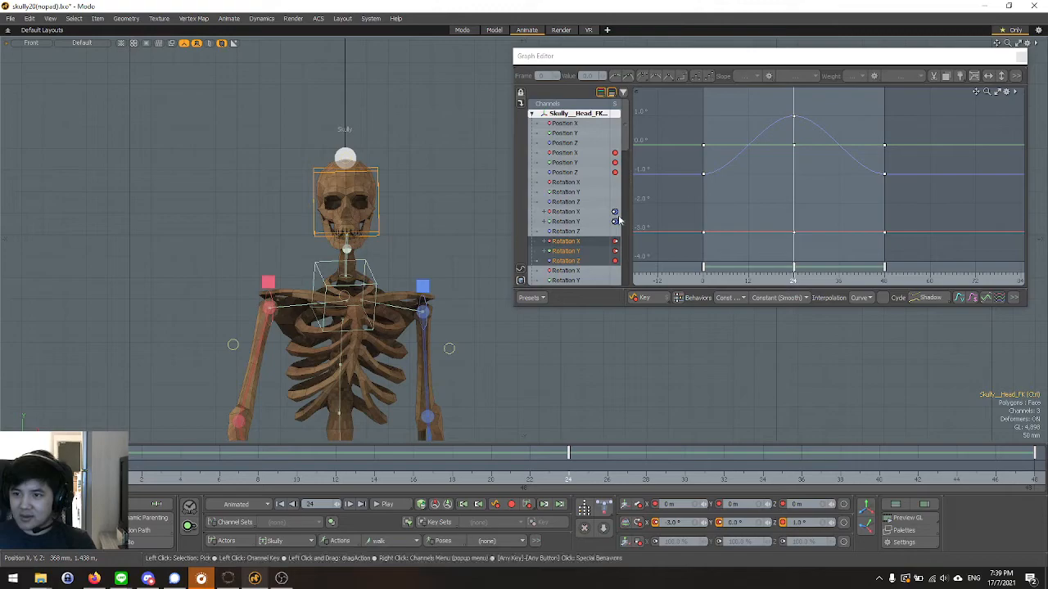
# Isolate the head's Rotation Z curve and, with the animation playing, lower its keys at frames 0 and 48 to about -1.52°.
pyautogui.click(565, 260)
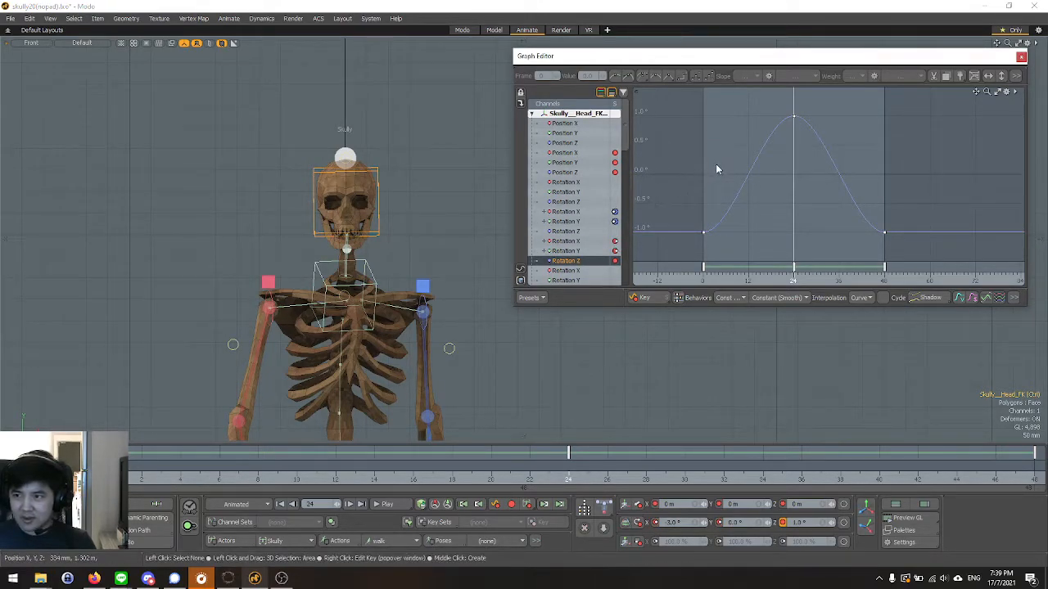
pyautogui.scroll(-1, 709, 187)
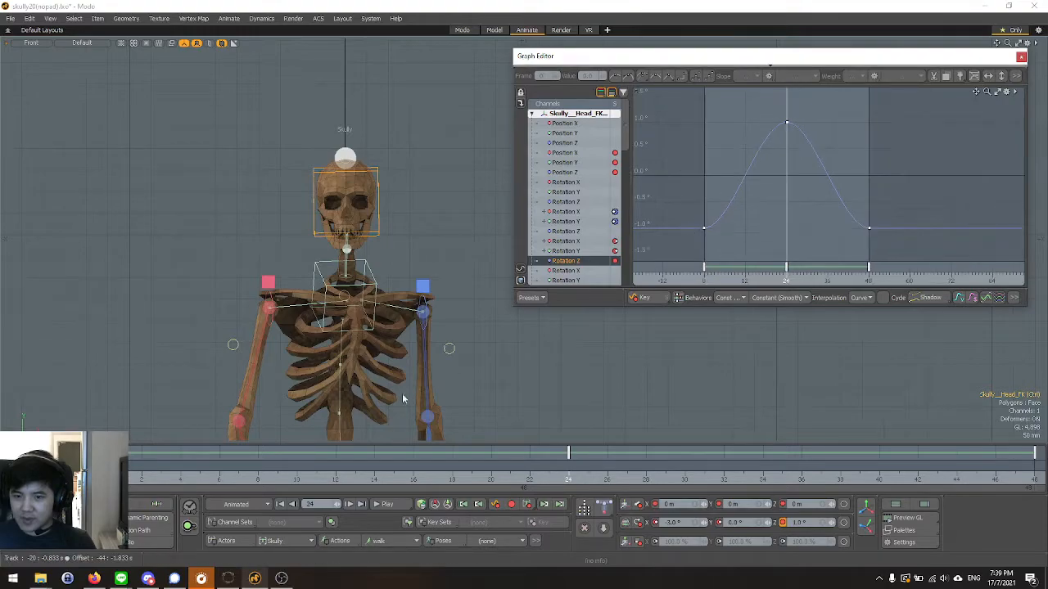
pyautogui.click(381, 504)
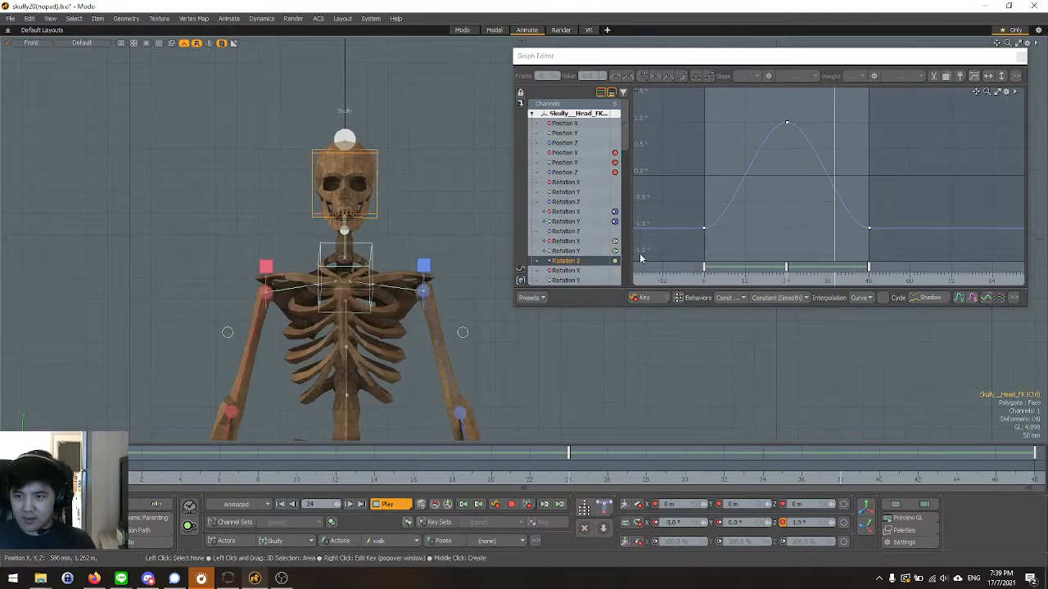
pyautogui.moveTo(901, 237); pyautogui.dragTo(898, 236)
pyautogui.scroll(-1, 707, 230)
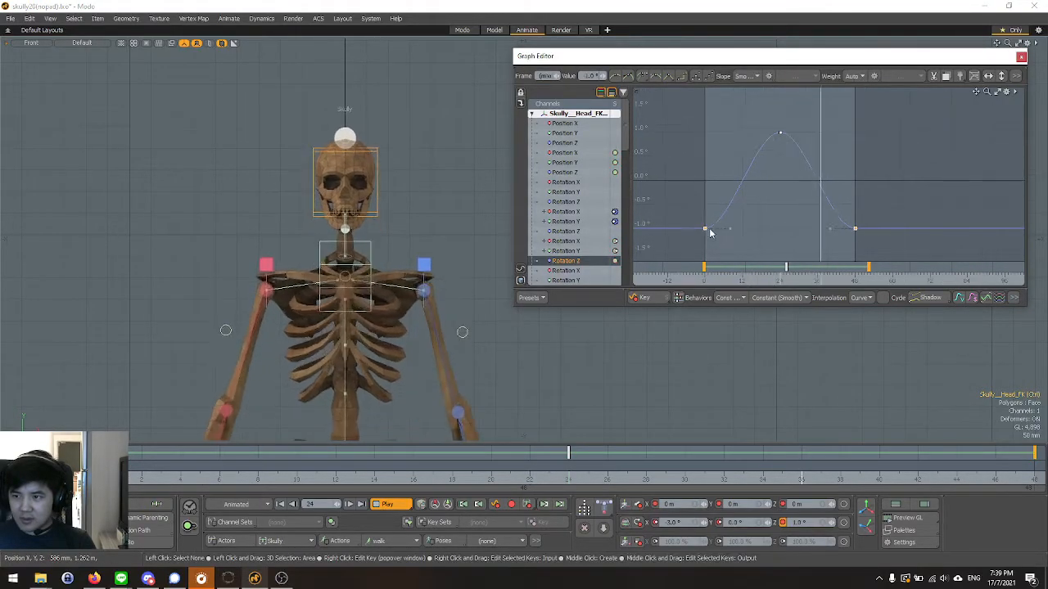
pyautogui.moveTo(706, 233); pyautogui.dragTo(706, 262)
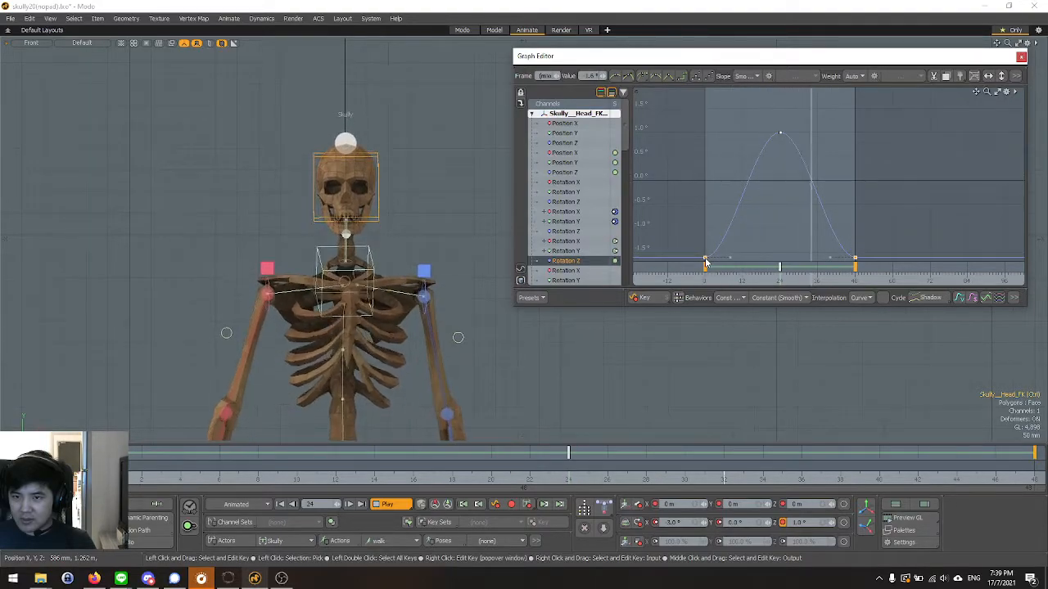
pyautogui.scroll(-3, 712, 187)
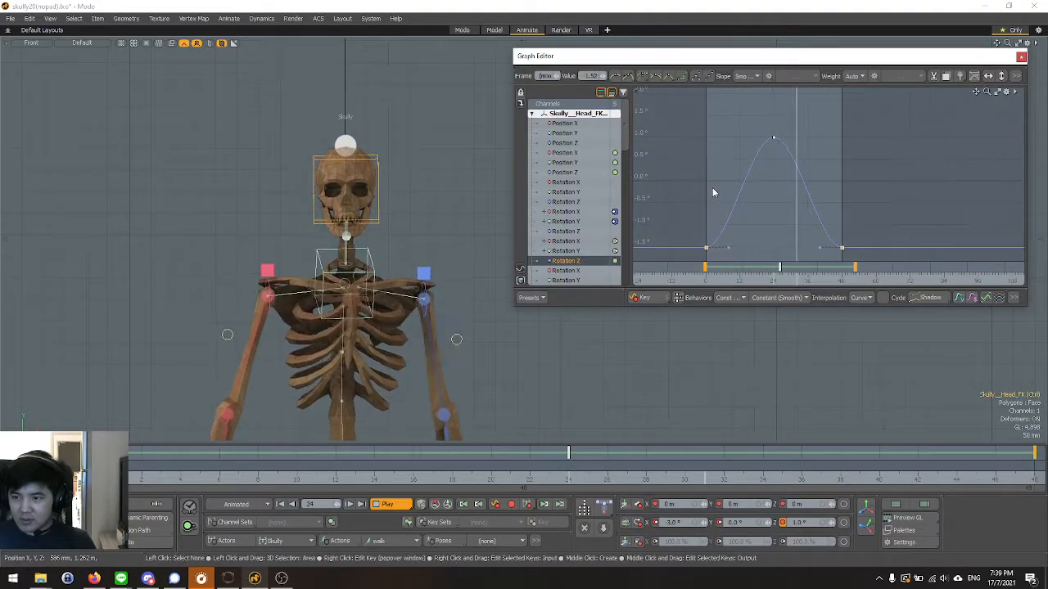
# Fine-tune the Rotation Z keys at frames 0 and 48, trying about -1.74° before settling on -1.5°.
pyautogui.scroll(4, 714, 238)
pyautogui.scroll(-1, 684, 99)
pyautogui.scroll(-1, 684, 99)
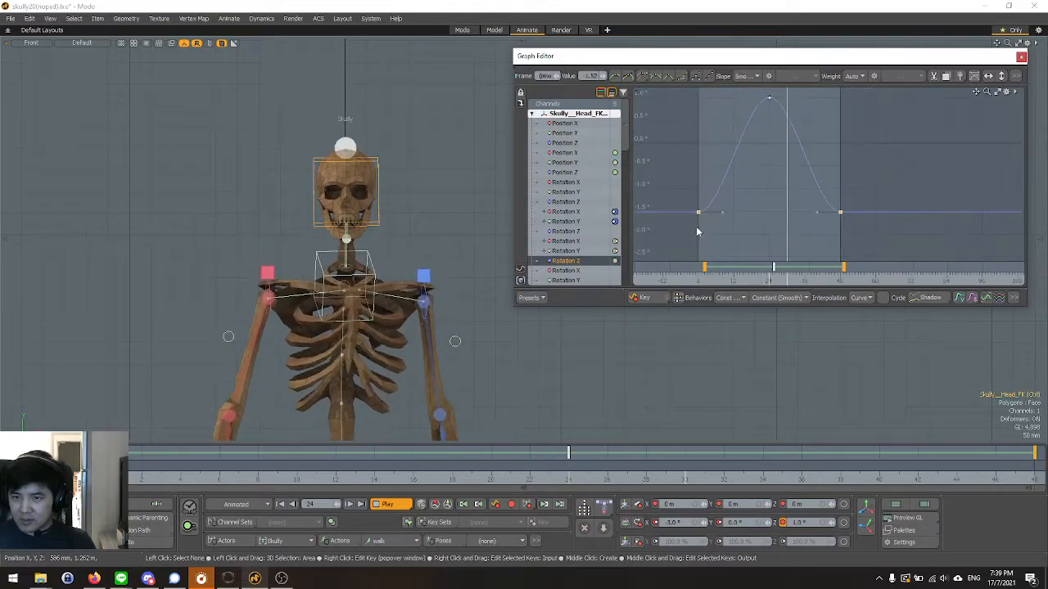
pyautogui.moveTo(699, 216)
pyautogui.mouseDown()
pyautogui.moveTo(698, 235)
pyautogui.moveTo(698, 224)
pyautogui.mouseUp()
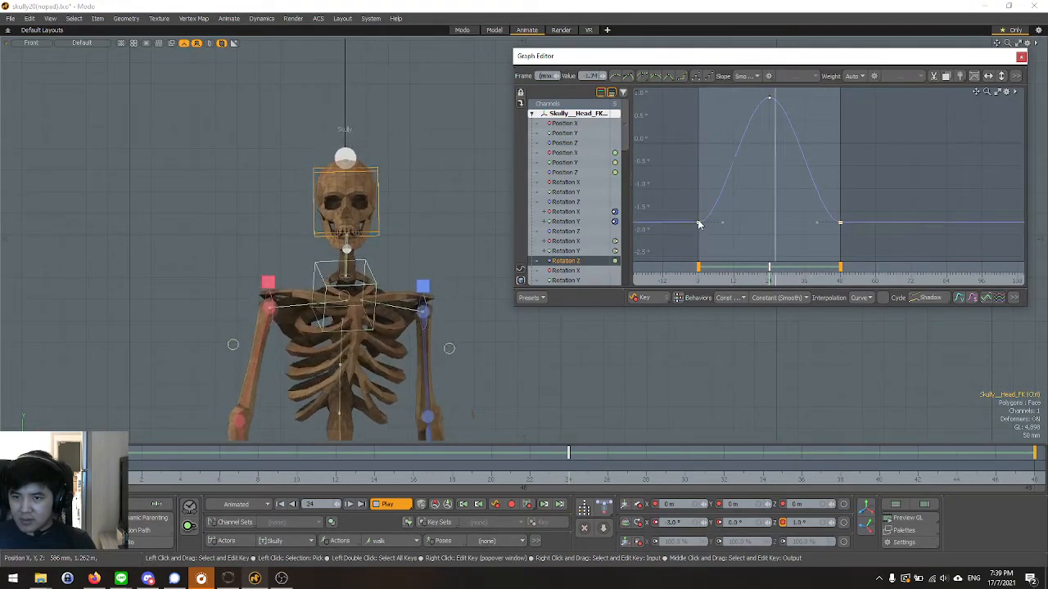
pyautogui.moveTo(699, 224); pyautogui.dragTo(697, 217)
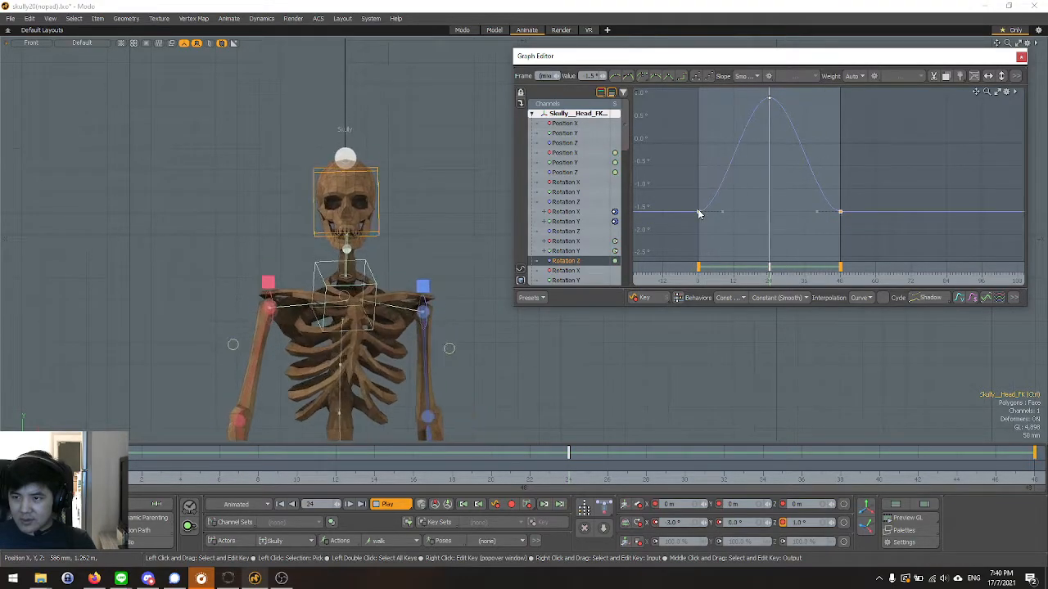
# Raise the head control's Rotation Z key at frame 24 to about 1.52°.
pyautogui.scroll(-3, 718, 251)
pyautogui.scroll(3, 732, 113)
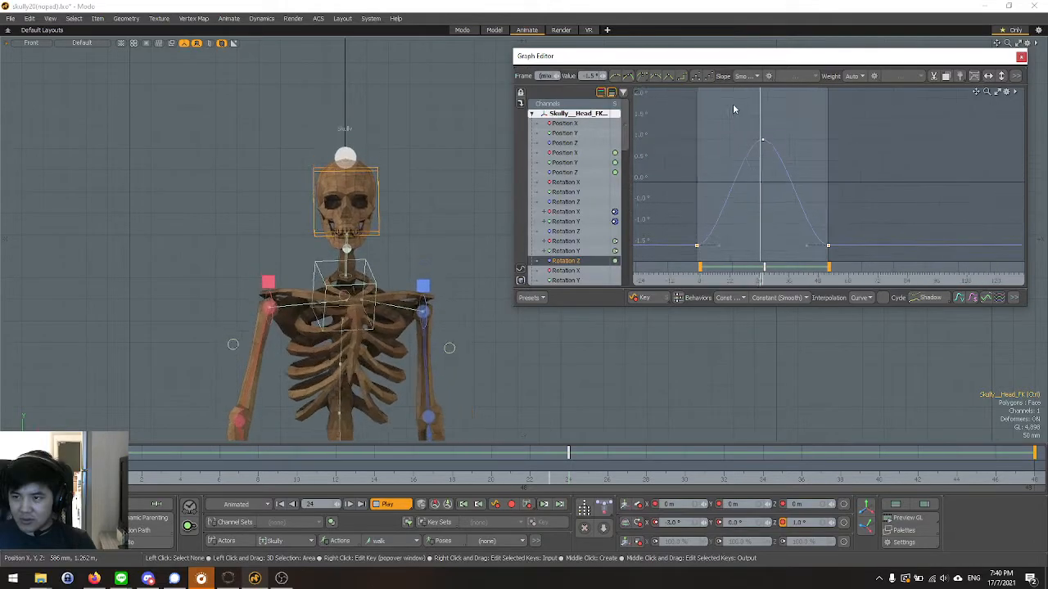
pyautogui.scroll(-1, 799, 250)
pyautogui.click(767, 151)
pyautogui.moveTo(767, 152); pyautogui.dragTo(767, 129)
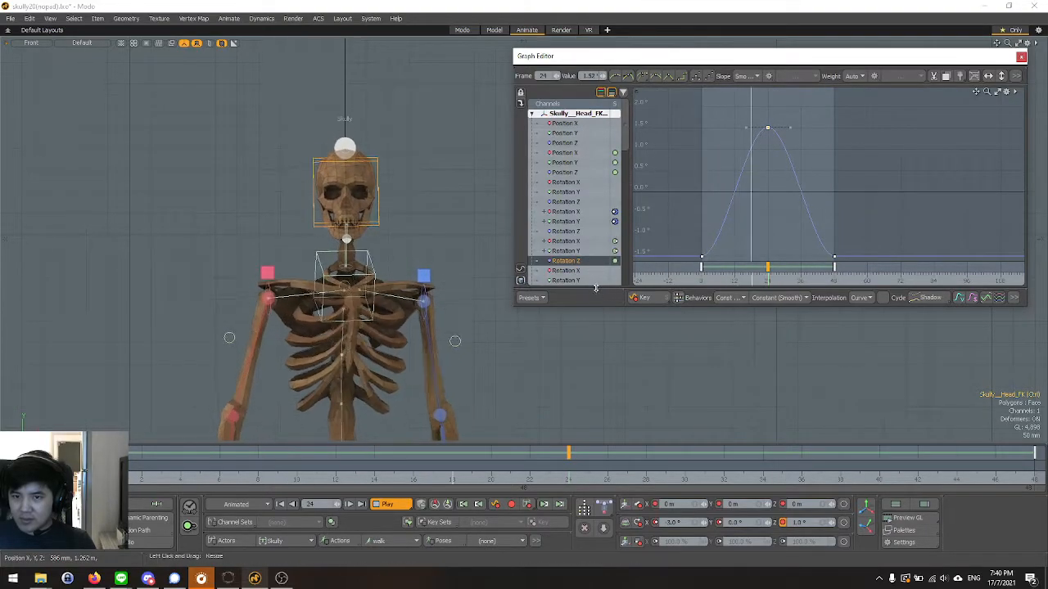
# Review the head tilt during playback in the Front view, closing the Graph Editor and deselecting the head control before stopping.
pyautogui.scroll(-2, 403, 230)
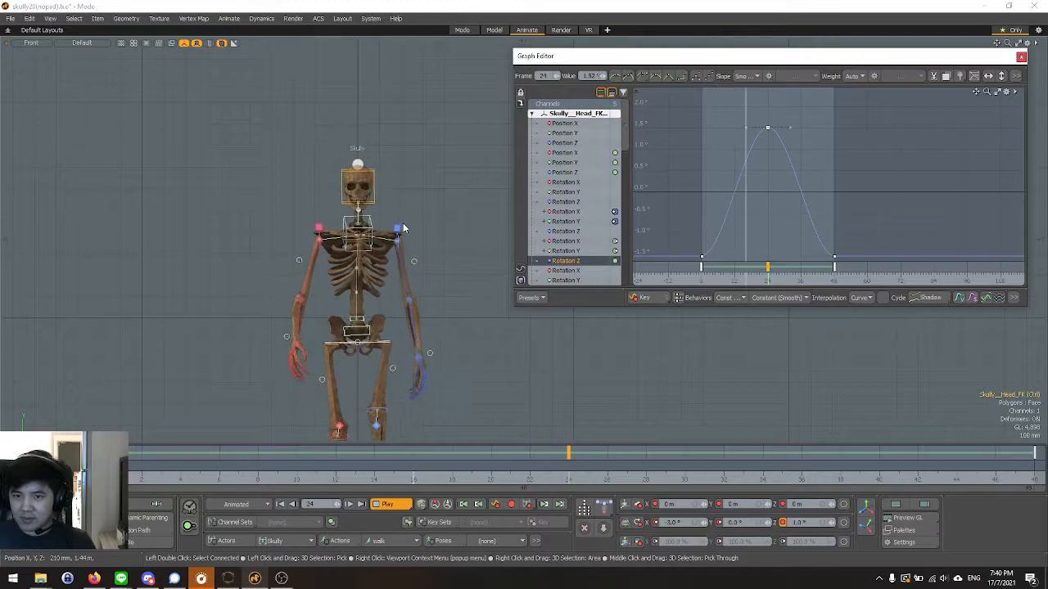
pyautogui.scroll(2, 374, 198)
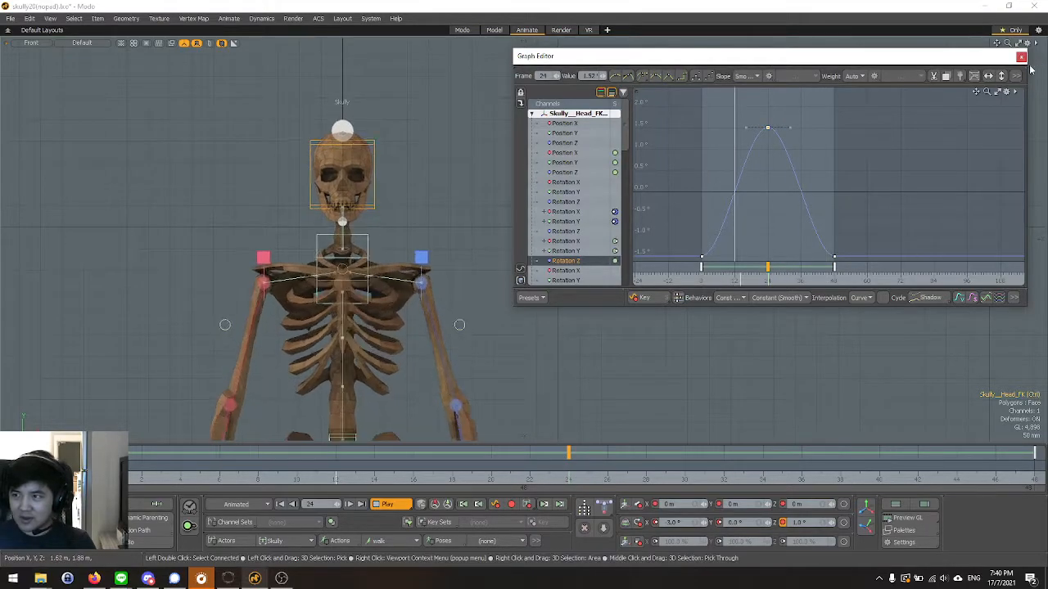
pyautogui.click(1021, 56)
pyautogui.click(711, 199)
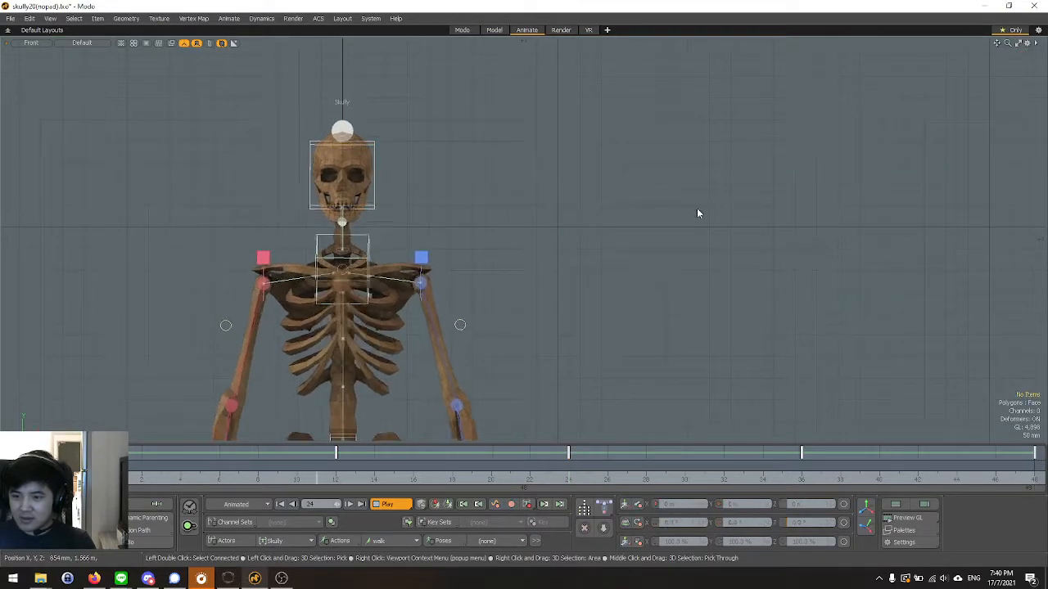
pyautogui.press('Up')
# Select the head control, delete its position and rotation keys at frame 36, and return to frame 0.
pyautogui.click(358, 213)
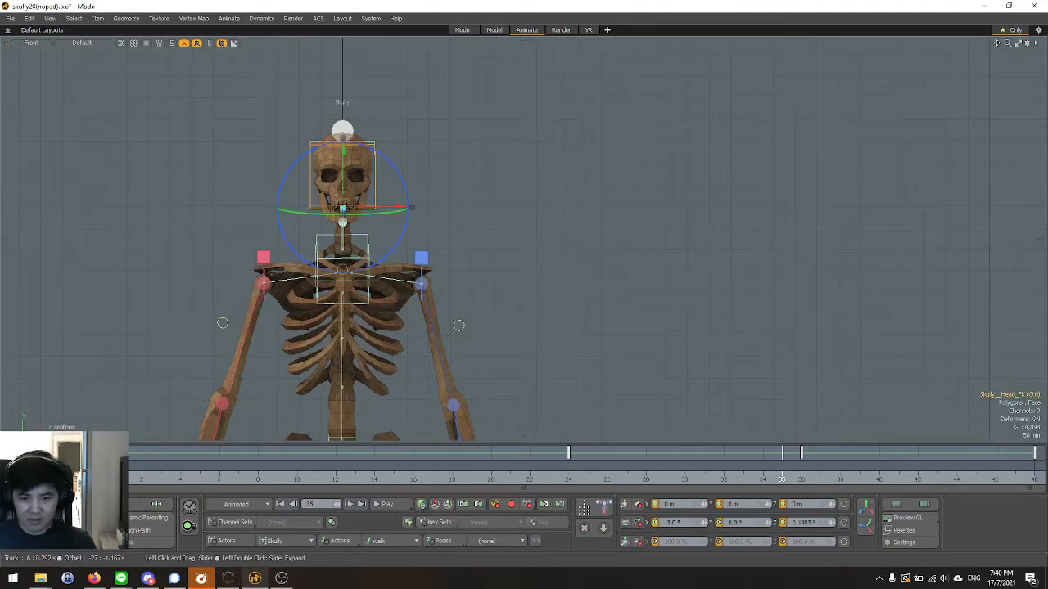
pyautogui.click(803, 481)
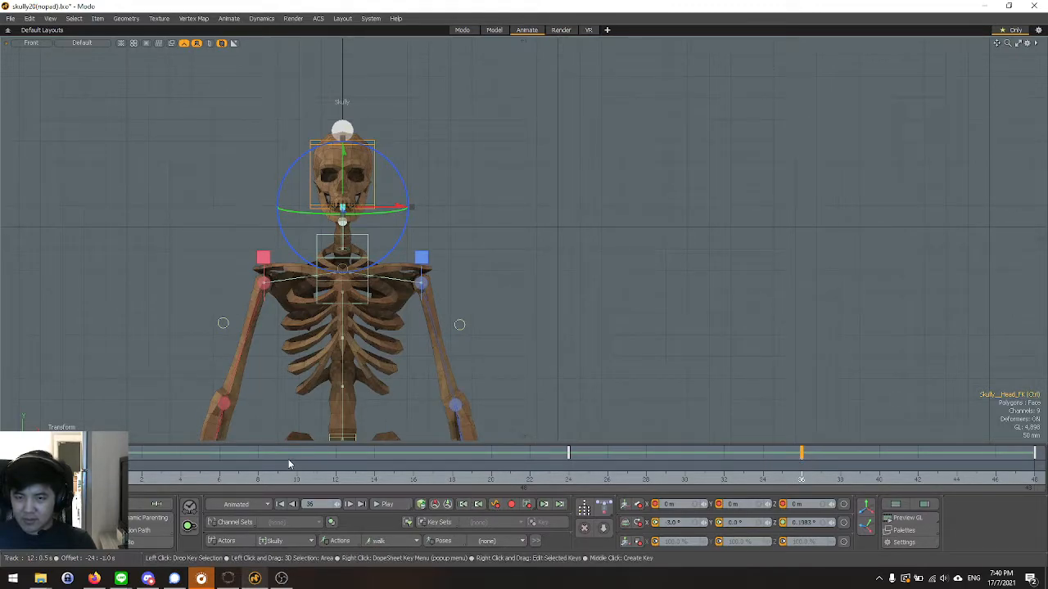
pyautogui.click(903, 531)
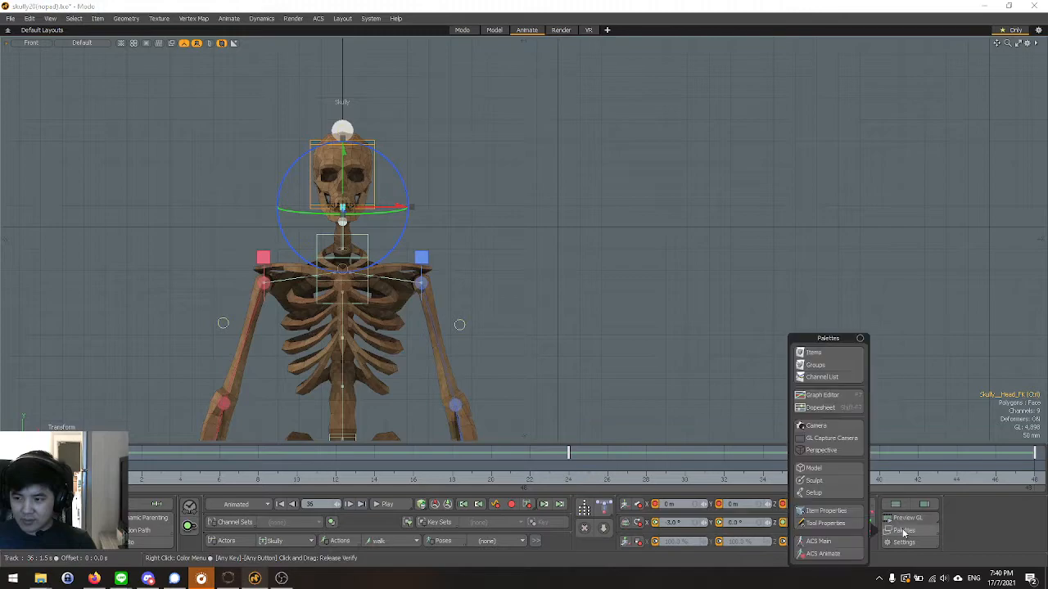
pyautogui.click(825, 395)
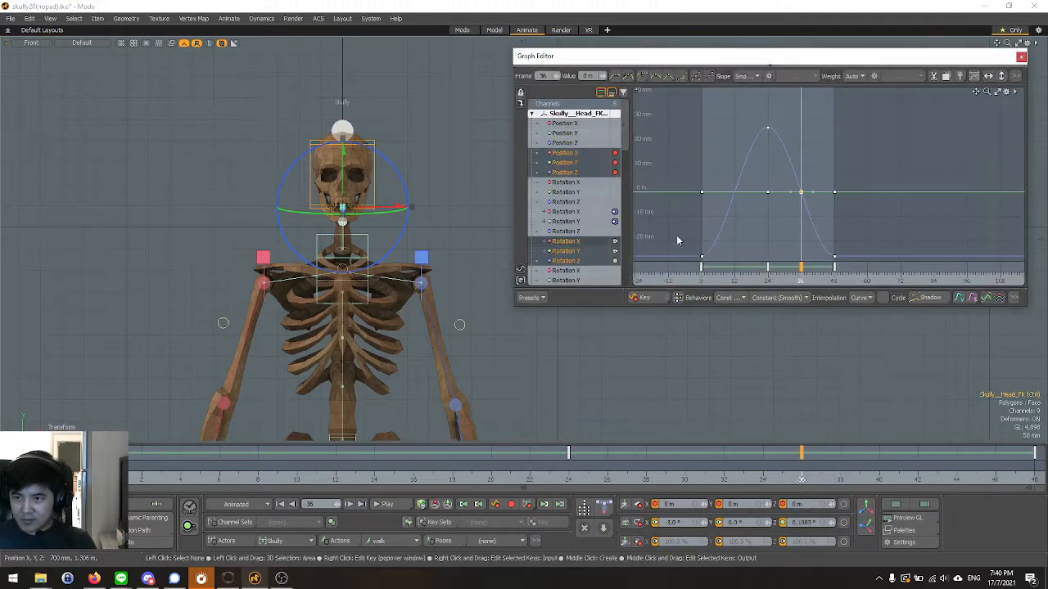
pyautogui.scroll(1, 805, 190)
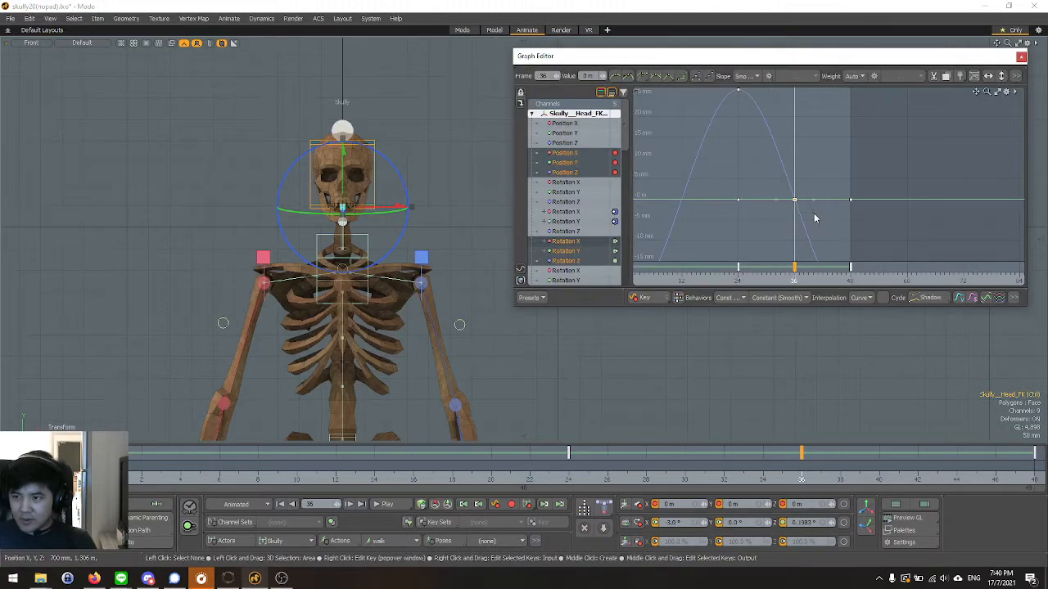
pyautogui.scroll(-3, 760, 180)
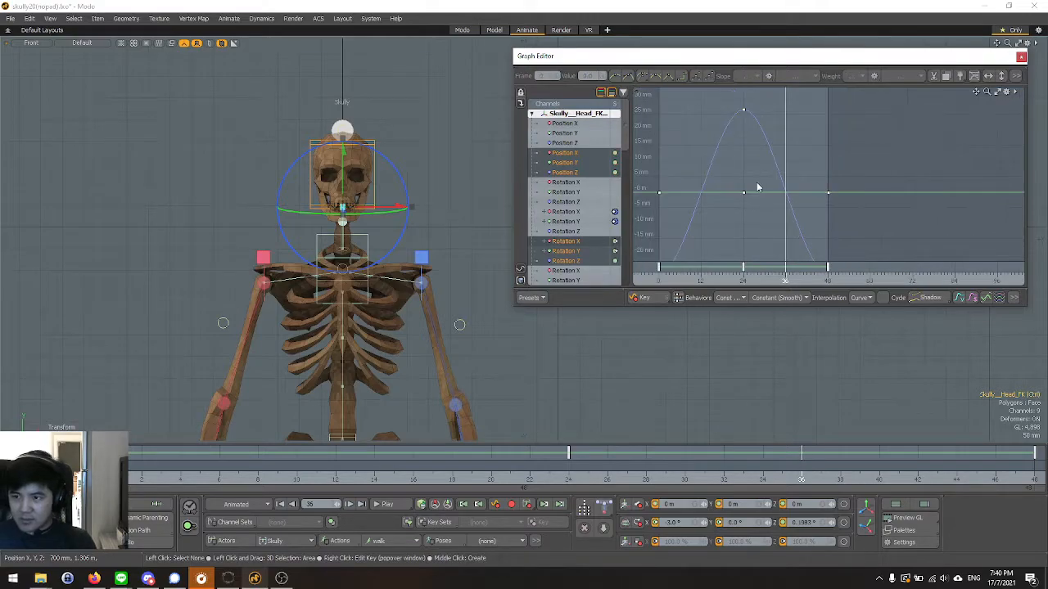
pyautogui.click(1021, 55)
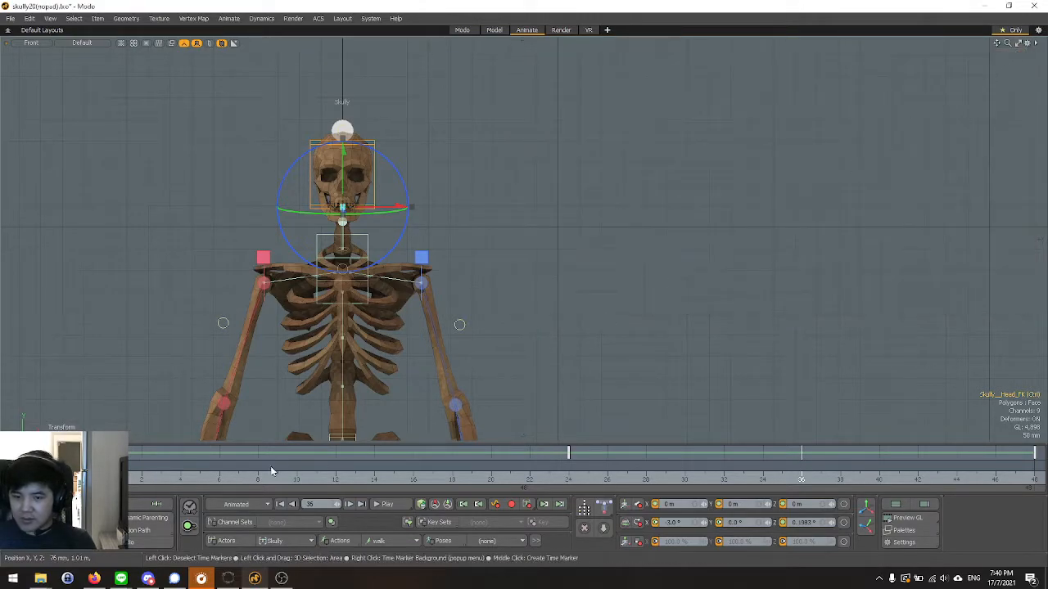
pyautogui.click(141, 473)
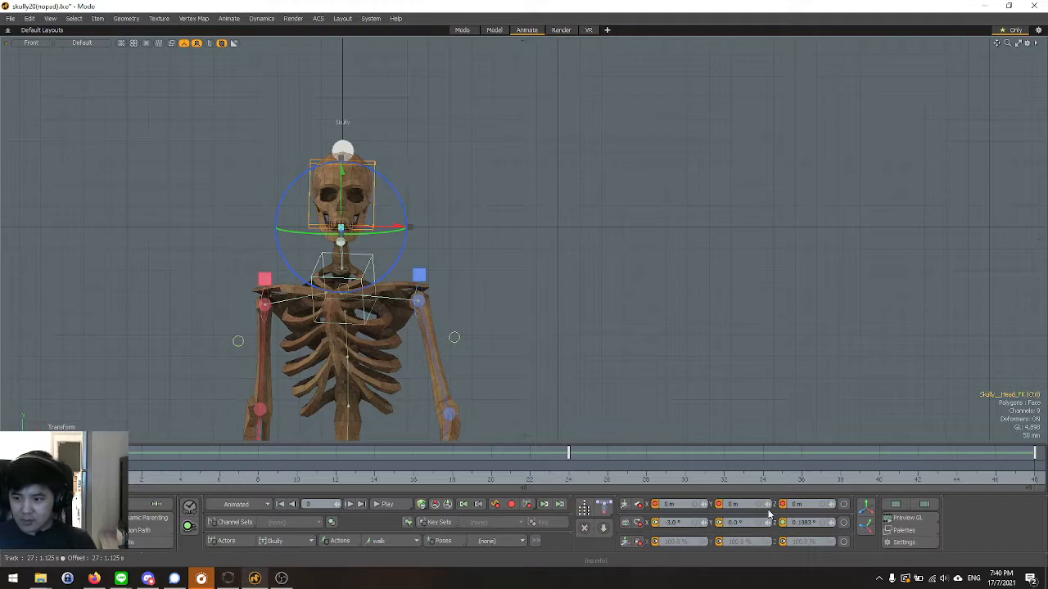
# Check the head control's rotation at frames 0 and 24, and play the walk cycle from the start in the Front view.
pyautogui.press('e')
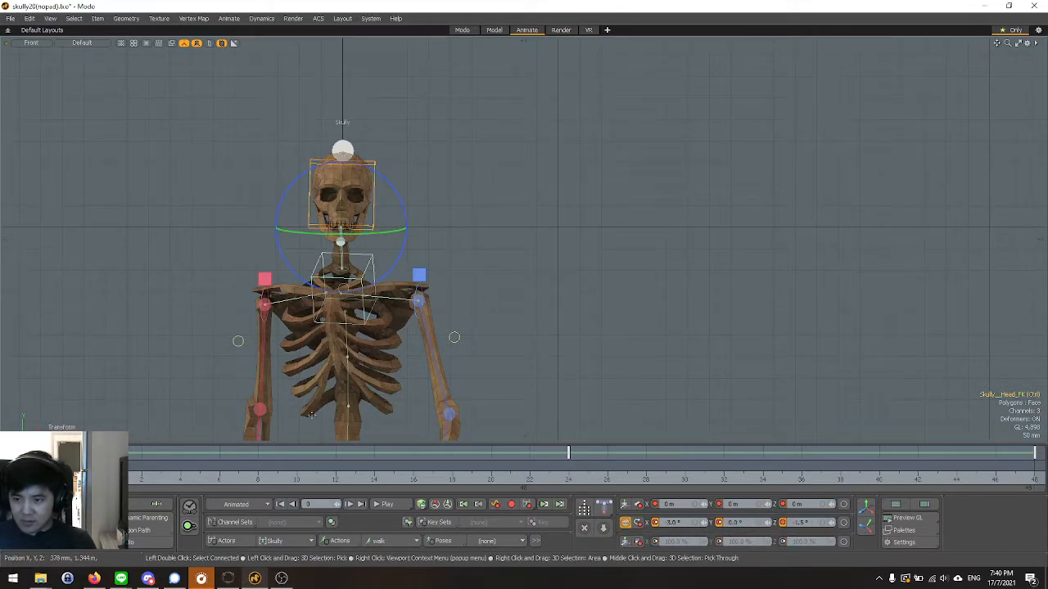
pyautogui.click(568, 479)
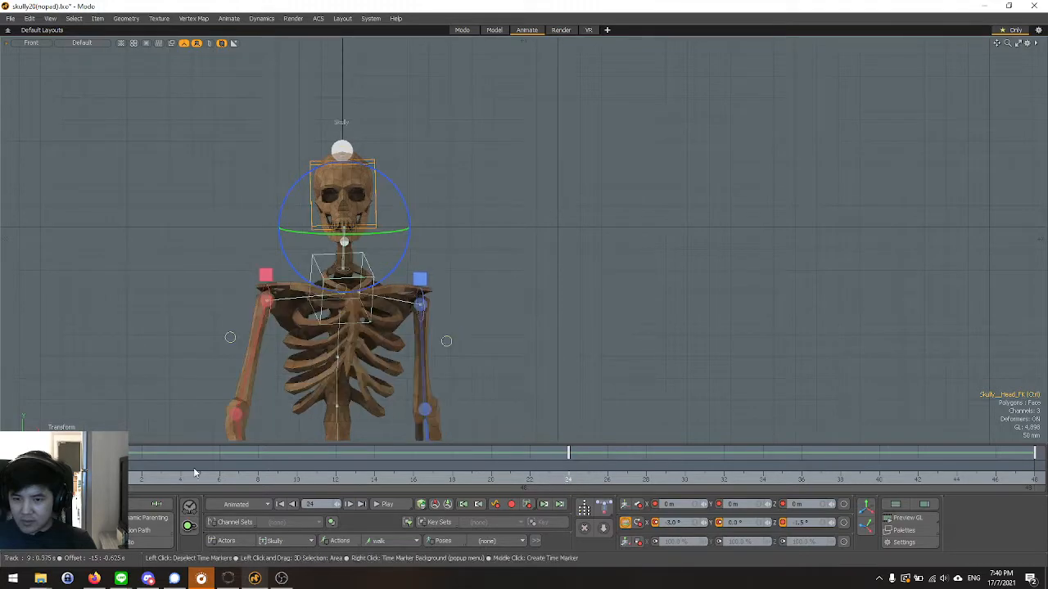
pyautogui.click(102, 478)
pyautogui.click(386, 504)
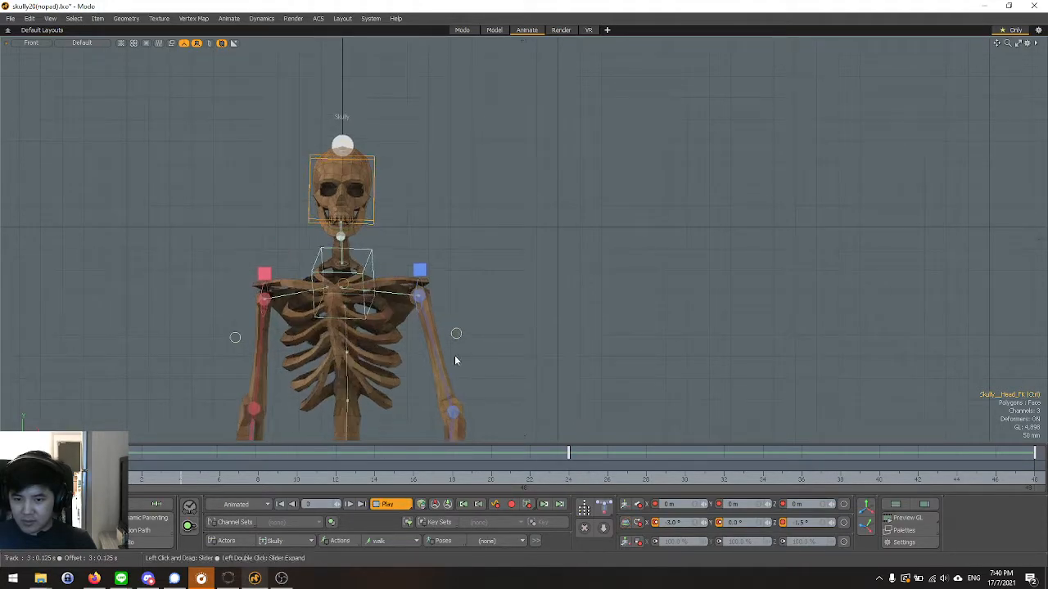
pyautogui.scroll(-5, 559, 172)
pyautogui.scroll(5, 524, 278)
pyautogui.scroll(-2, 501, 256)
pyautogui.hotkey('ctrl', 'space')
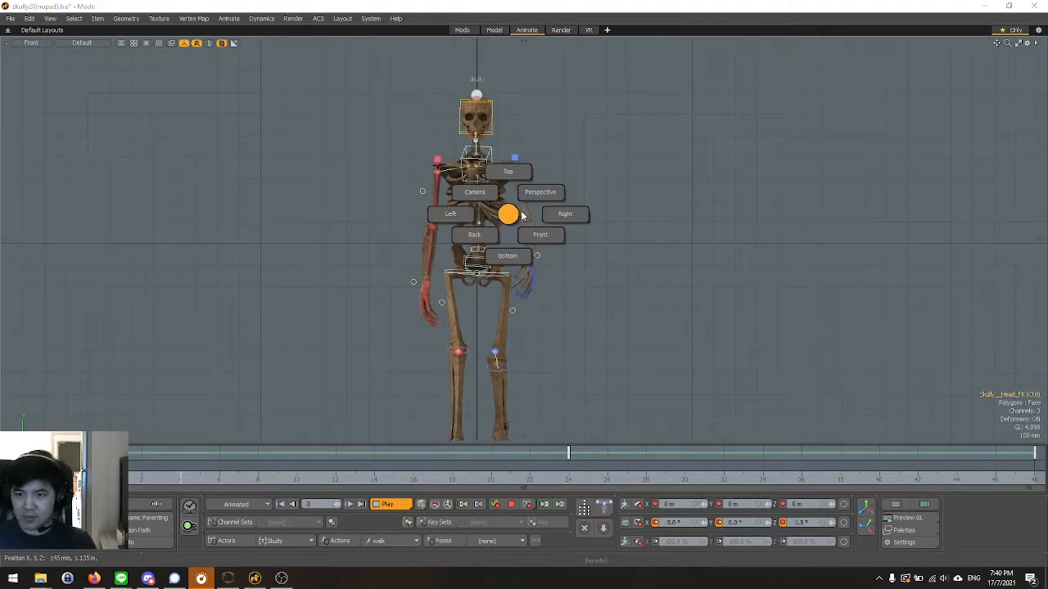
pyautogui.scroll(2, 499, 217)
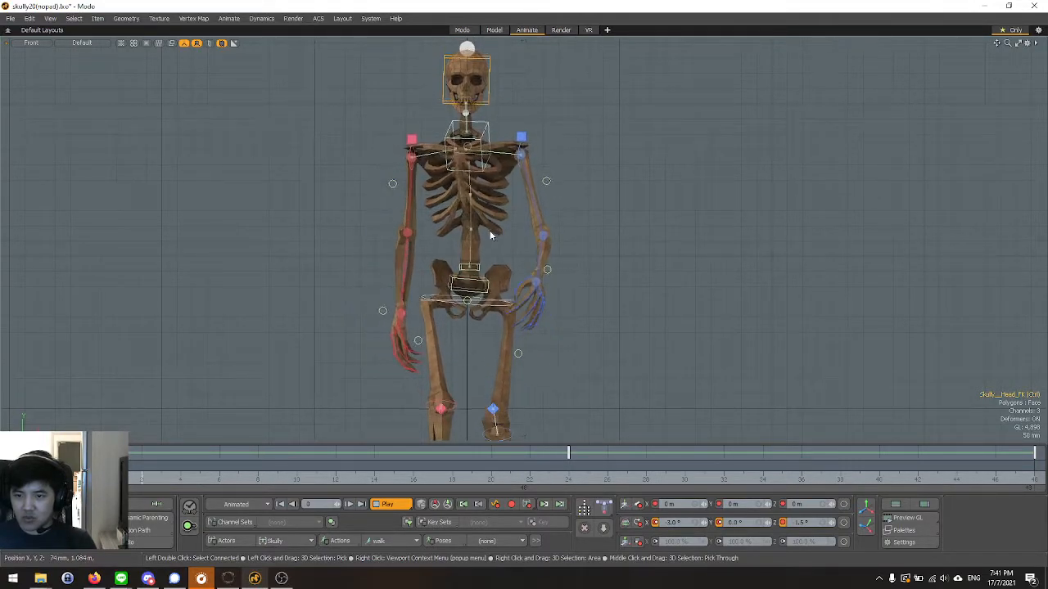
# Review the walk cycle playback in the Perspective view from the side, front and above, inspecting the legs and feet, and stop playback.
pyautogui.hotkey('ctrl', 'space')
pyautogui.click(534, 206)
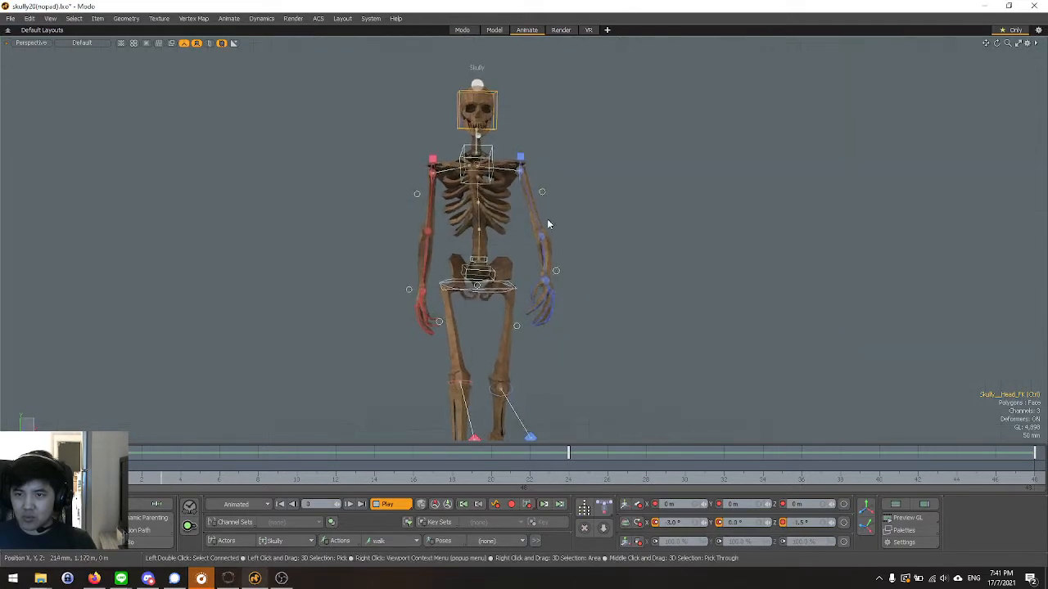
pyautogui.keyDown('alt'); pyautogui.moveTo(542, 224); pyautogui.dragTo(629, 268); pyautogui.keyUp('alt')
pyautogui.keyDown('alt'); pyautogui.moveTo(578, 325); pyautogui.dragTo(646, 319); pyautogui.keyUp('alt')
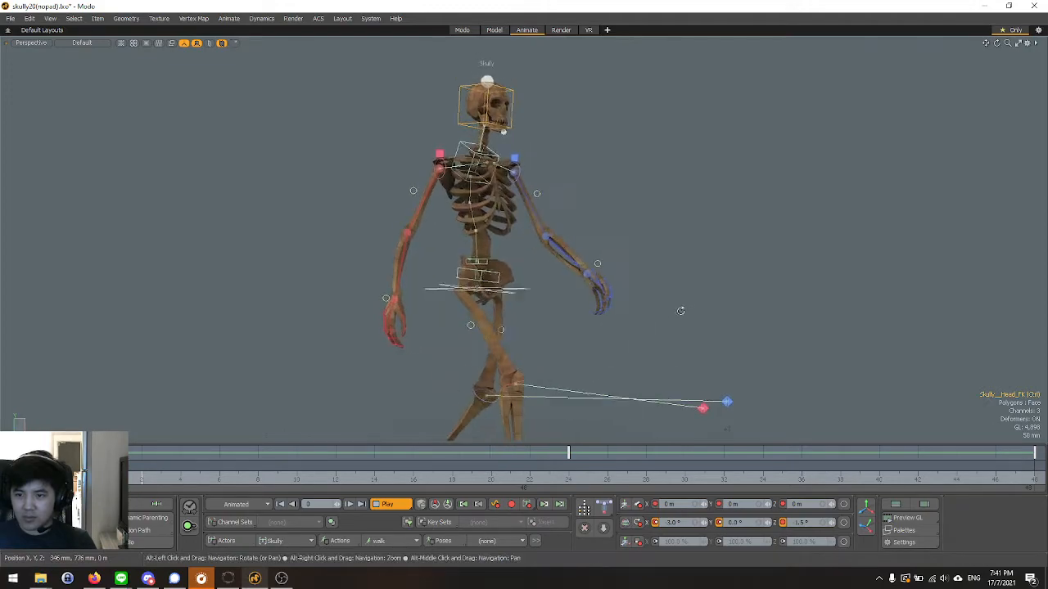
pyautogui.keyDown('alt'); pyautogui.moveTo(702, 280); pyautogui.dragTo(683, 324); pyautogui.keyUp('alt')
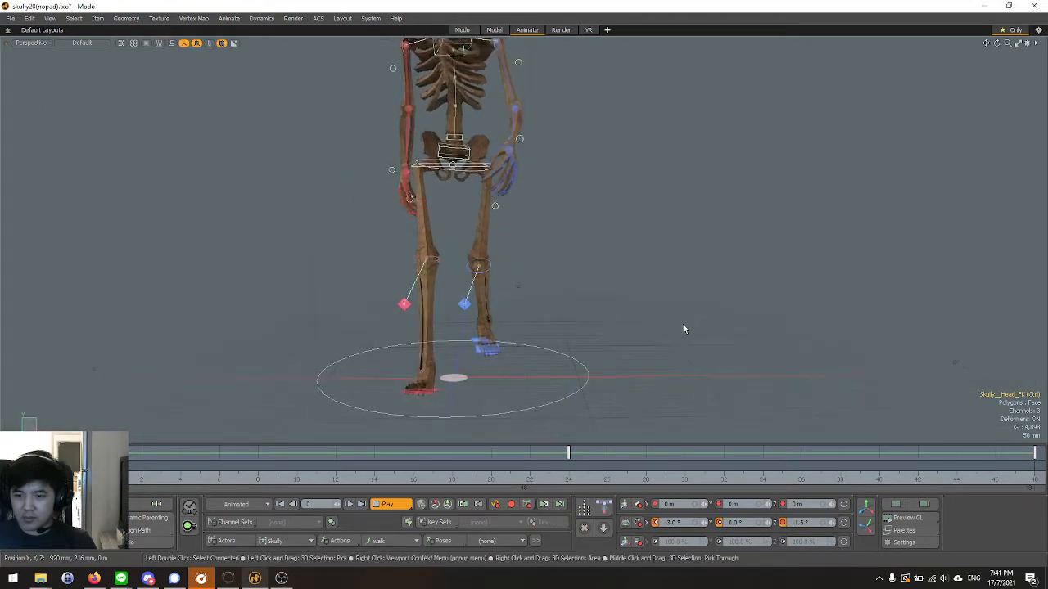
pyautogui.keyDown('alt'); pyautogui.moveTo(532, 301); pyautogui.dragTo(578, 342); pyautogui.keyUp('alt')
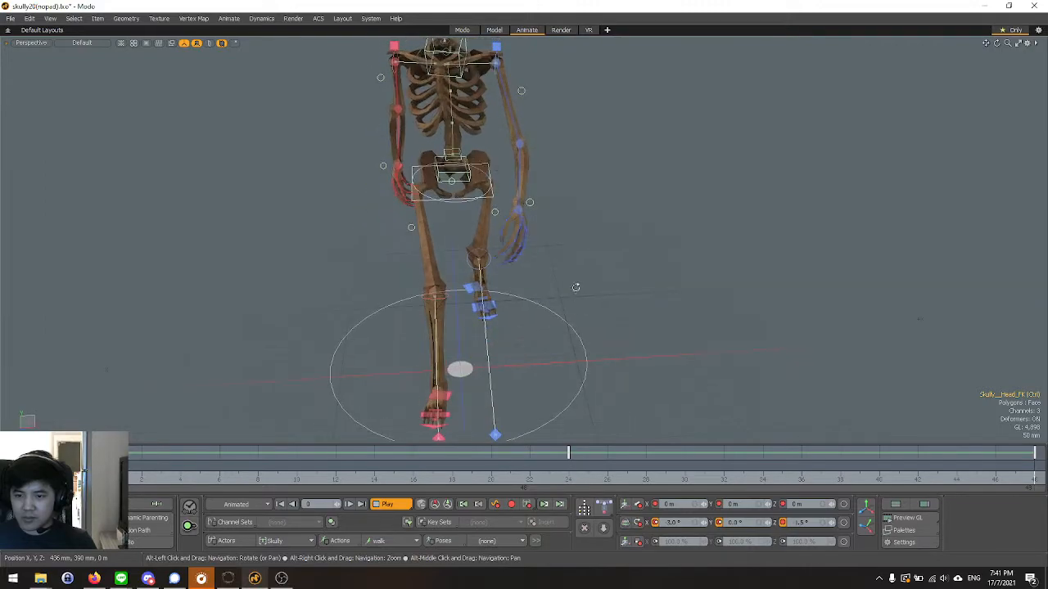
pyautogui.scroll(-3, 556, 277)
pyautogui.keyDown('alt'); pyautogui.moveTo(636, 300); pyautogui.dragTo(652, 343); pyautogui.keyUp('alt')
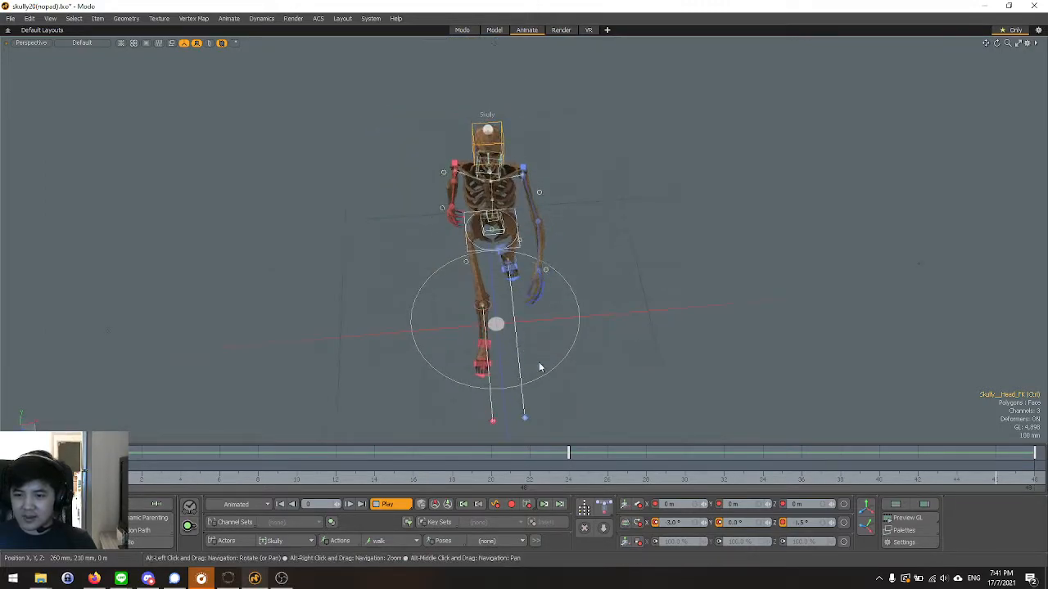
pyautogui.click(391, 504)
pyautogui.hotkey('ctrl', '1')
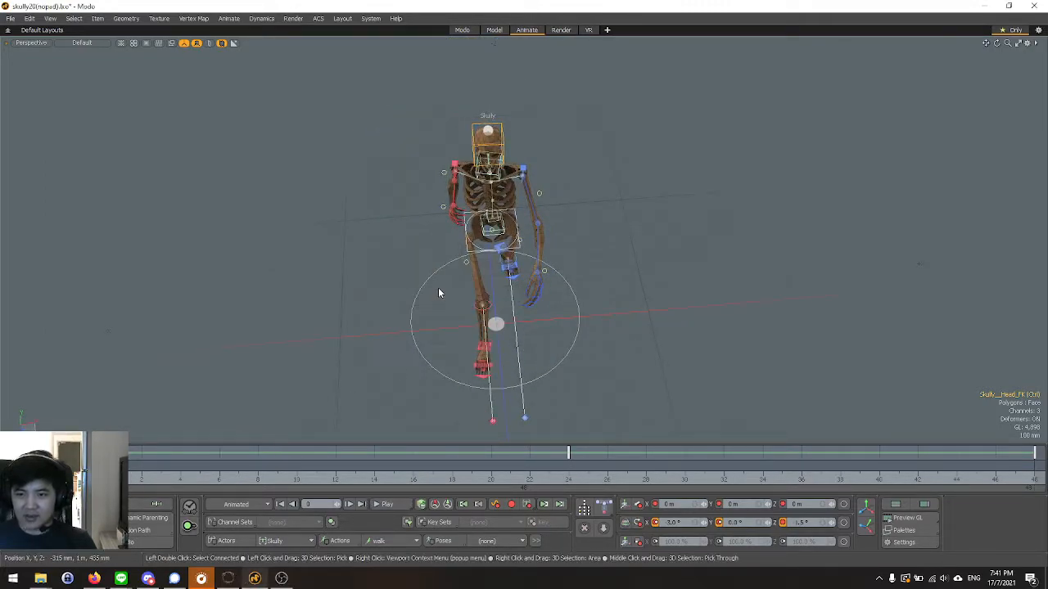
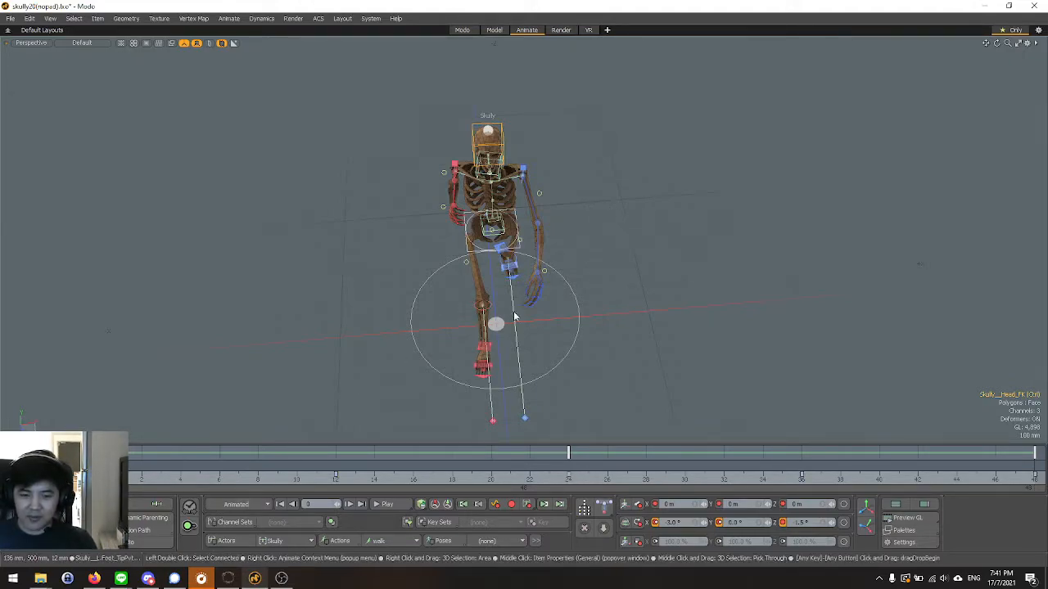
# At frame 0, select the right heel control and move it inward to an X position of 70 mm.
pyautogui.scroll(2, 513, 275)
pyautogui.scroll(-1, 509, 270)
pyautogui.scroll(1, 460, 368)
pyautogui.keyDown('alt'); pyautogui.moveTo(505, 369); pyautogui.dragTo(545, 329); pyautogui.keyUp('alt')
pyautogui.moveTo(103, 468)
pyautogui.mouseDown()
pyautogui.moveTo(510, 469)
pyautogui.moveTo(162, 468)
pyautogui.mouseUp()
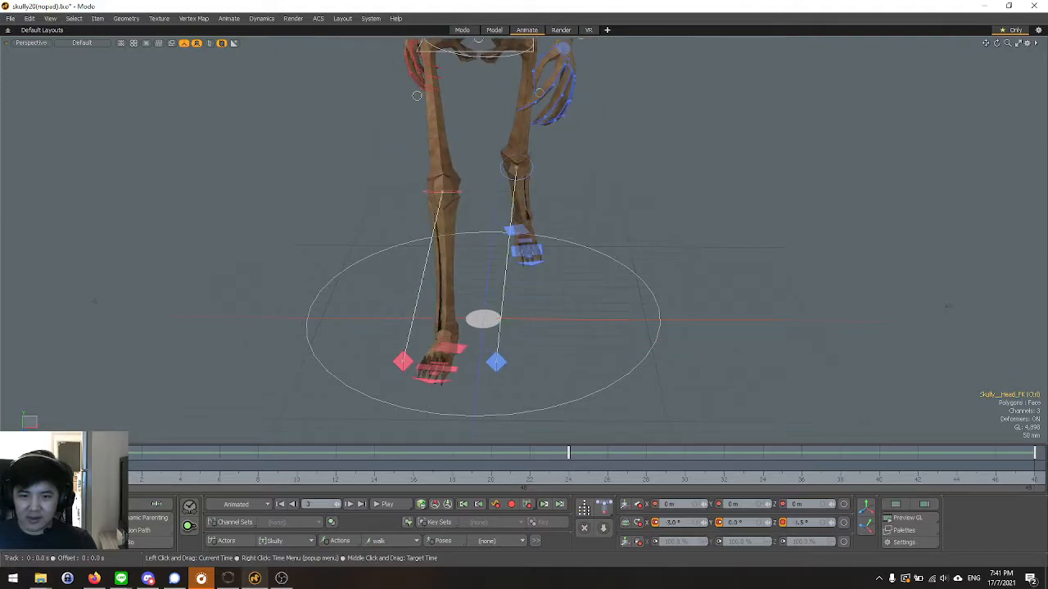
pyautogui.keyDown('alt'); pyautogui.moveTo(524, 320); pyautogui.dragTo(546, 353); pyautogui.keyUp('alt')
pyautogui.click(458, 355)
pyautogui.keyDown('alt'); pyautogui.moveTo(458, 354); pyautogui.dragTo(595, 351); pyautogui.keyUp('alt')
pyautogui.moveTo(466, 316); pyautogui.dragTo(492, 314)
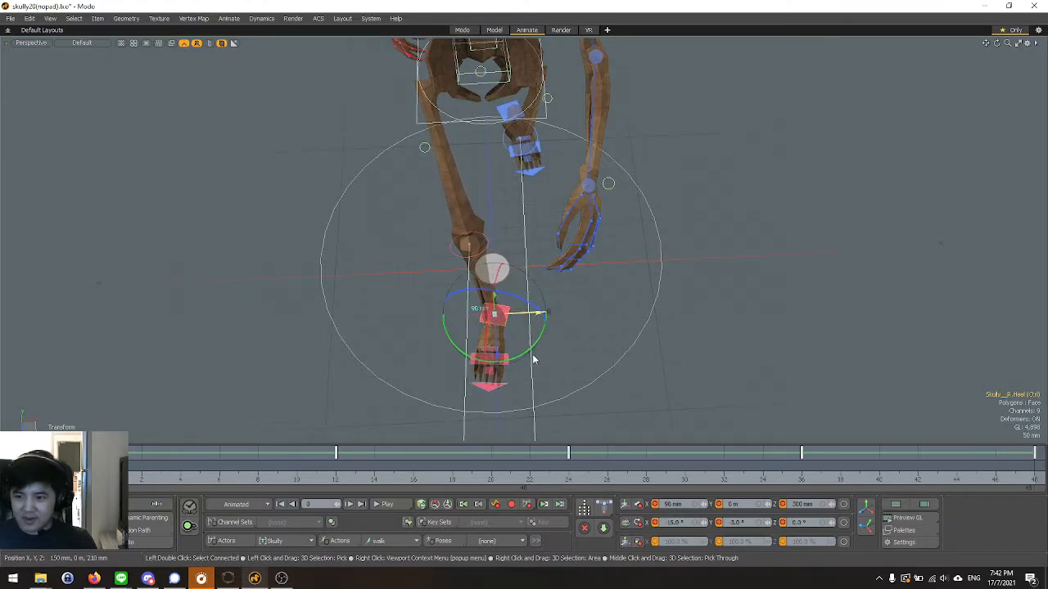
pyautogui.hotkey('ctrl', 'z')
pyautogui.moveTo(495, 314); pyautogui.dragTo(518, 314)
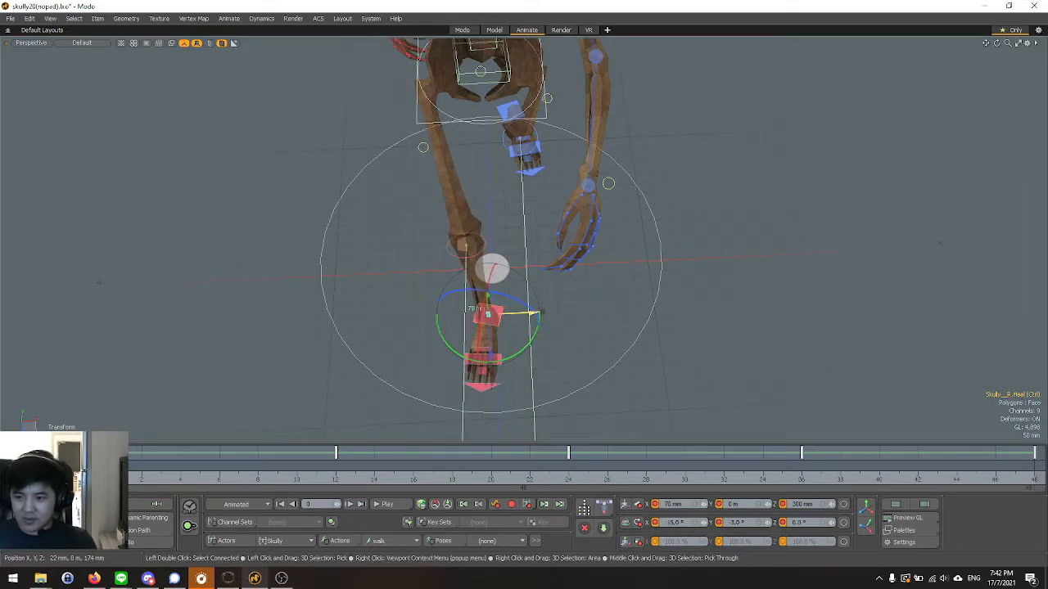
# At frame 48, set the right heel control's X position to 70 mm.
pyautogui.keyDown('alt'); pyautogui.moveTo(612, 387); pyautogui.dragTo(601, 349); pyautogui.keyUp('alt')
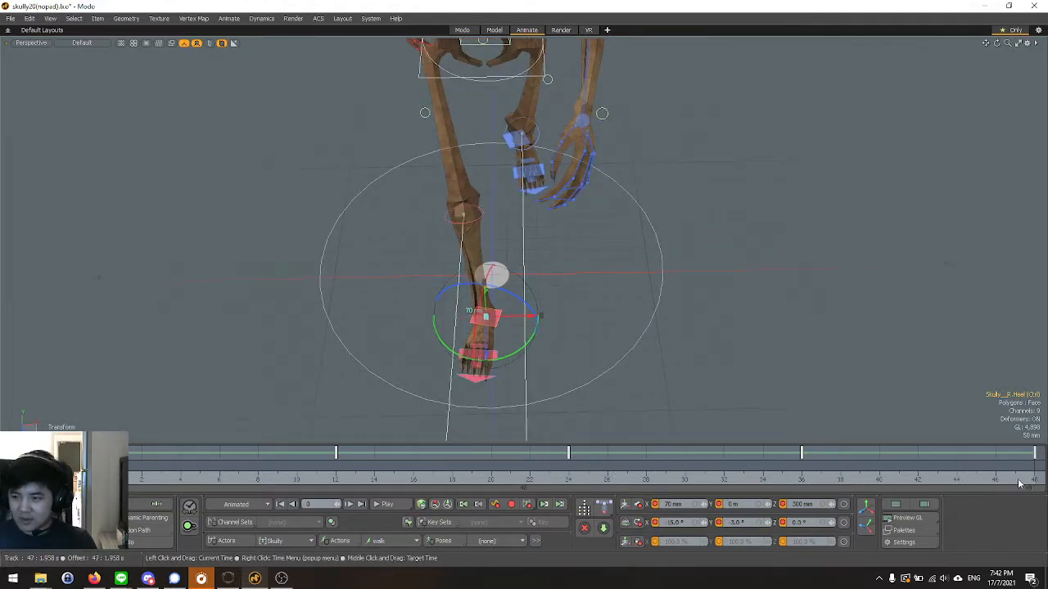
pyautogui.moveTo(1019, 484); pyautogui.dragTo(1033, 482)
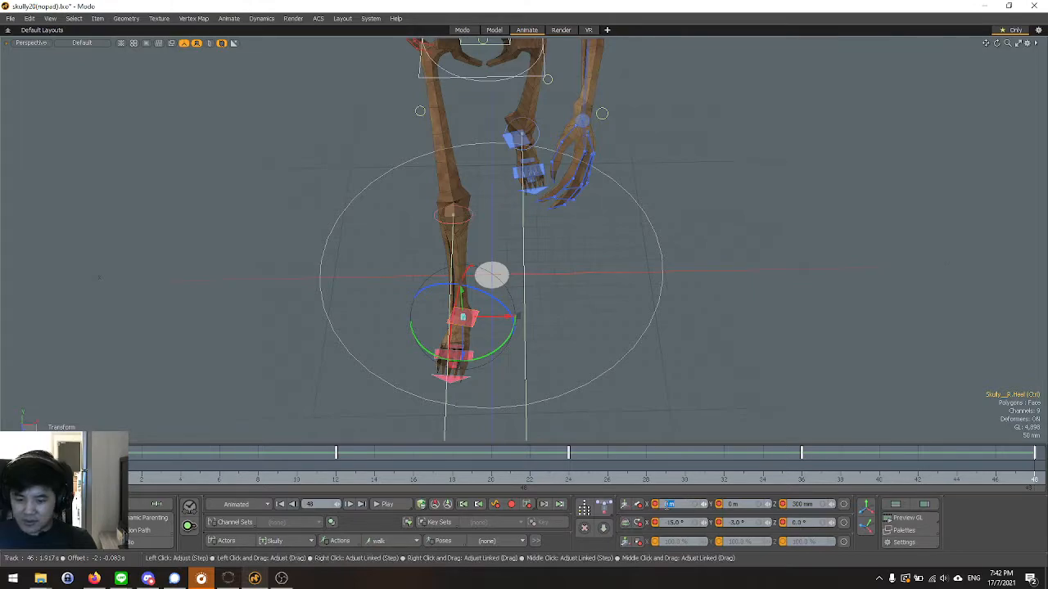
pyautogui.write('70')
pyautogui.press('Return')
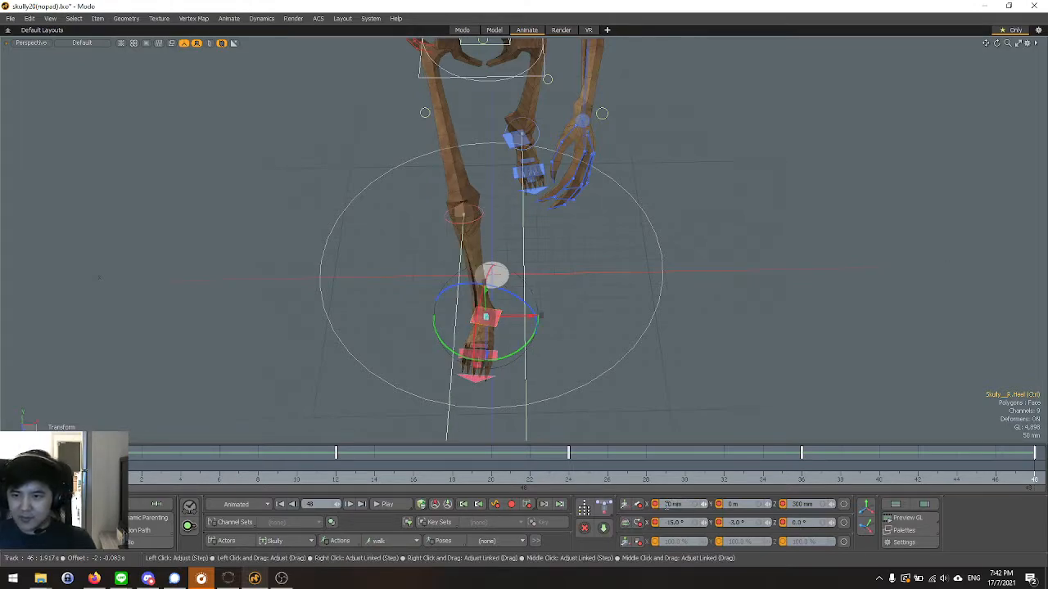
# At frame 24, select the left heel control and set its X position to -70 mm.
pyautogui.click(568, 482)
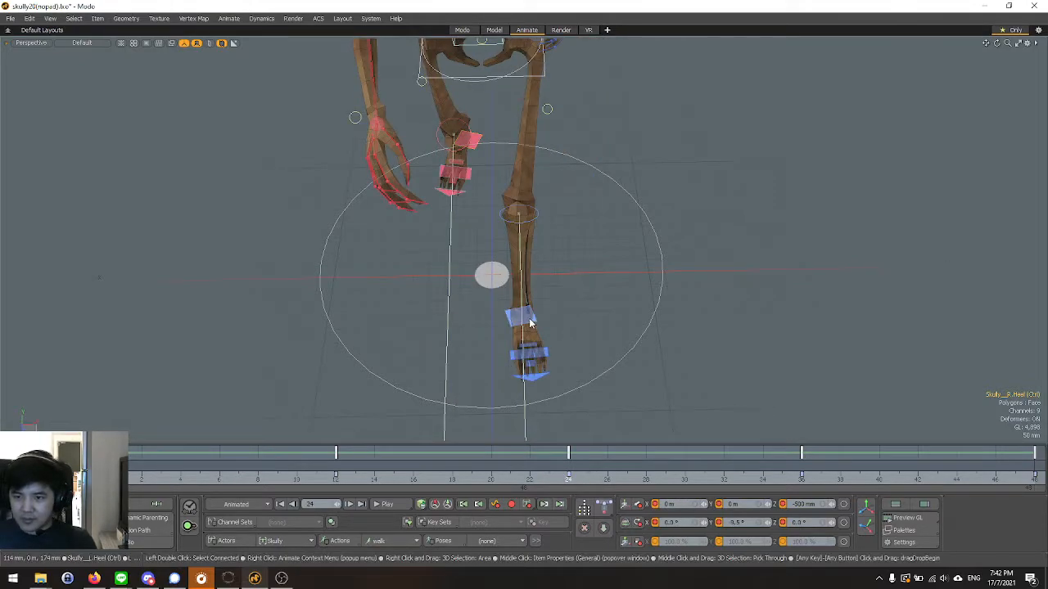
pyautogui.click(531, 324)
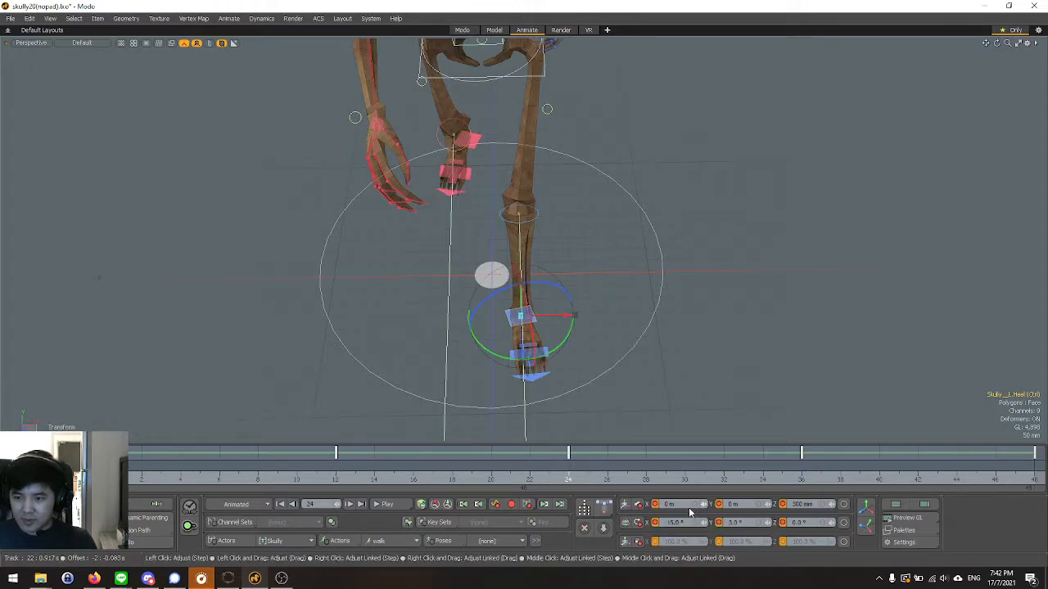
pyautogui.moveTo(563, 312); pyautogui.dragTo(553, 314)
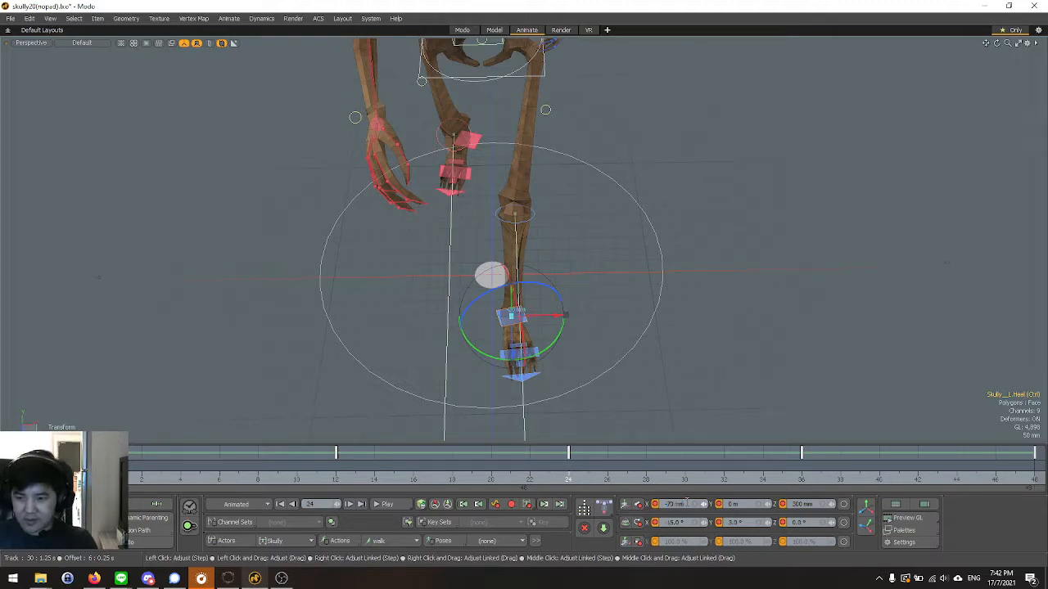
pyautogui.press('Return')
# Step forward and back through the opening frames of the walk to check the foot placement.
pyautogui.click(103, 478)
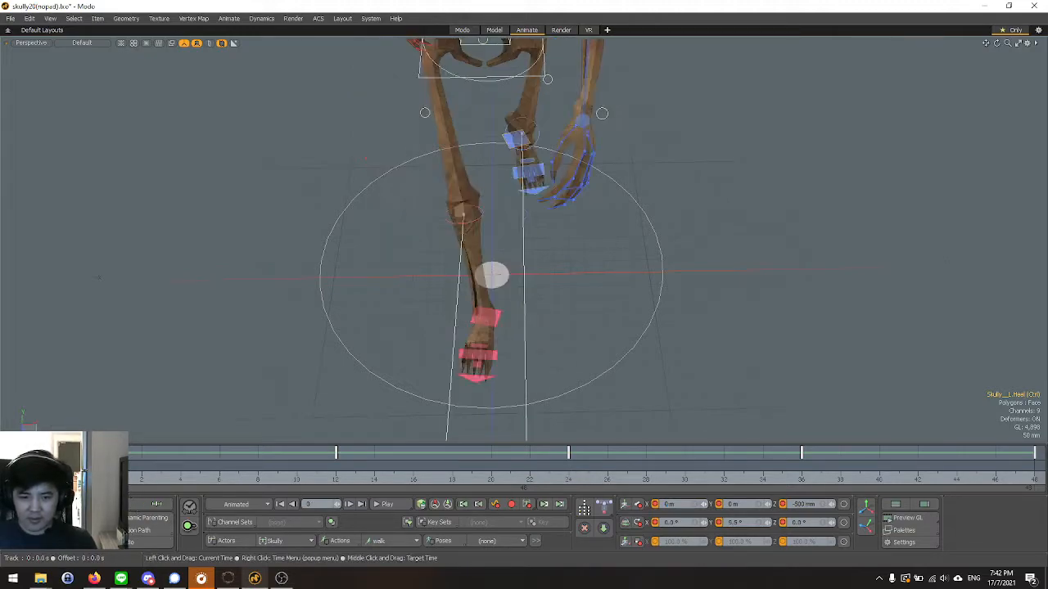
pyautogui.press('Right')
pyautogui.press('Right')
pyautogui.press('Right')
pyautogui.press('Right')
pyautogui.press('Right')
pyautogui.press('Right')
pyautogui.press('Right')
pyautogui.press('Right')
pyautogui.press('Right')
pyautogui.press('Right')
pyautogui.press('Right')
pyautogui.press('Right')
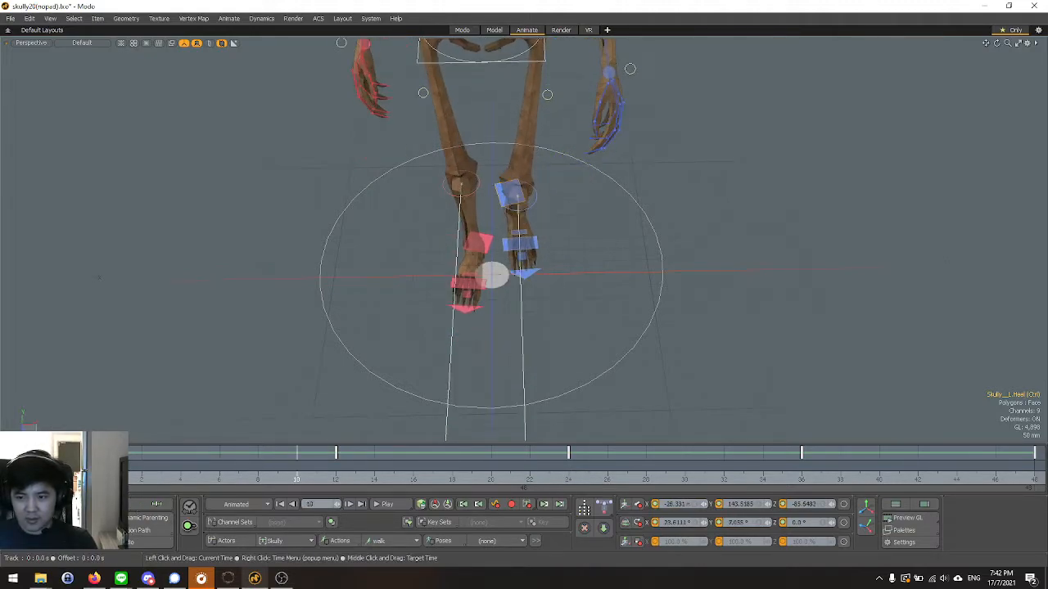
pyautogui.press('Left')
pyautogui.press('Left')
pyautogui.press('Left')
pyautogui.press('Left')
pyautogui.press('Left')
pyautogui.press('Left')
pyautogui.press('Left')
pyautogui.press('Left')
pyautogui.press('Left')
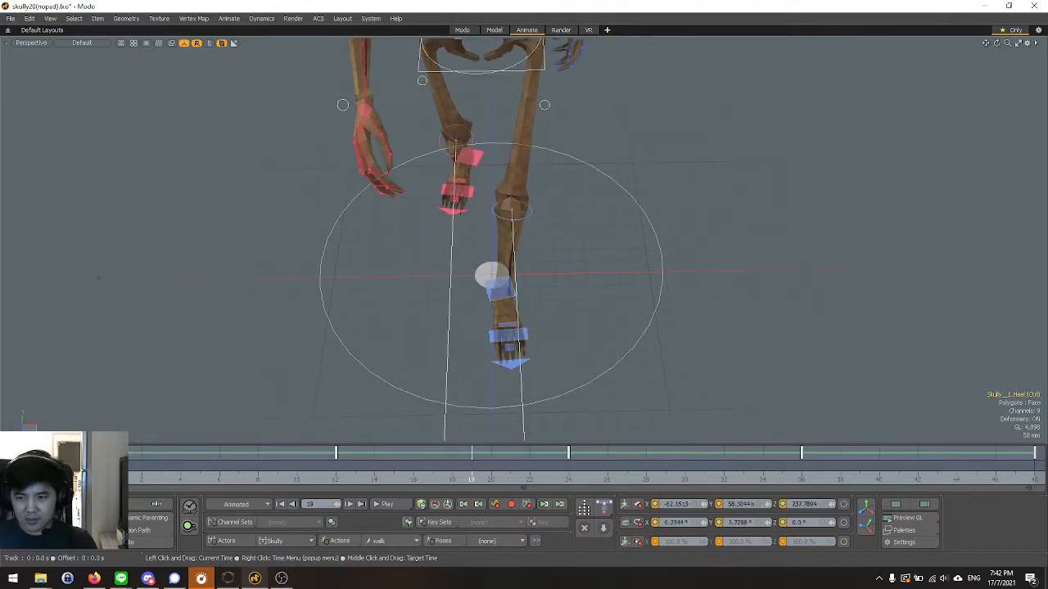
# Play back the walk cycle and examine the leg motion in the perspective and front views.
pyautogui.click(392, 503)
pyautogui.scroll(-4, 513, 350)
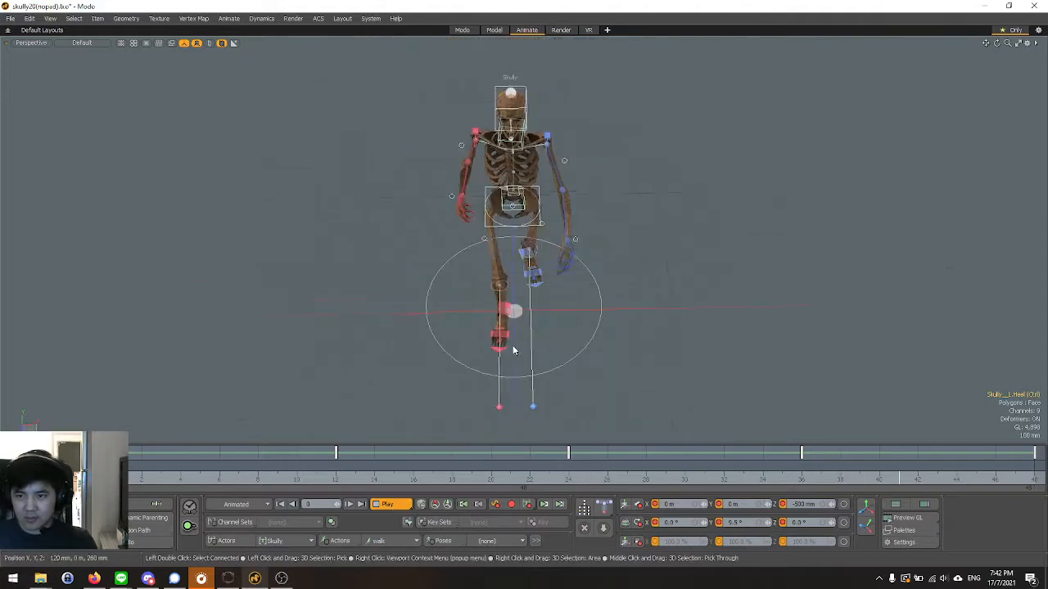
pyautogui.keyDown('alt'); pyautogui.moveTo(574, 332); pyautogui.dragTo(608, 311); pyautogui.keyUp('alt')
pyautogui.hotkey('ctrl', 'space')
pyautogui.click(598, 317)
pyautogui.scroll(-3, 573, 393)
pyautogui.scroll(3, 572, 292)
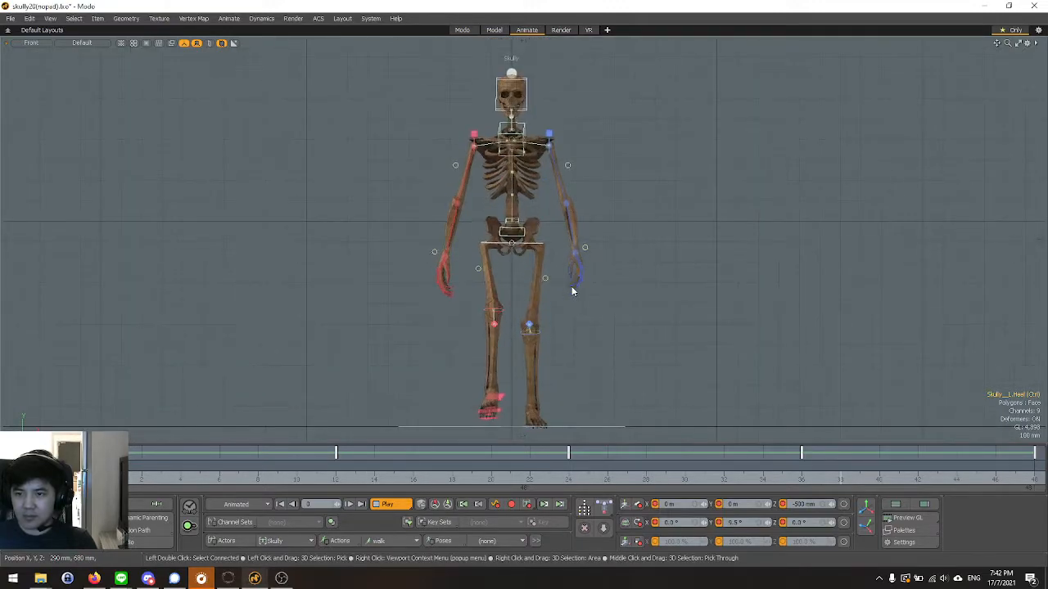
pyautogui.scroll(-1, 598, 308)
pyautogui.keyDown('alt'); pyautogui.moveTo(598, 308); pyautogui.dragTo(601, 293); pyautogui.keyUp('alt')
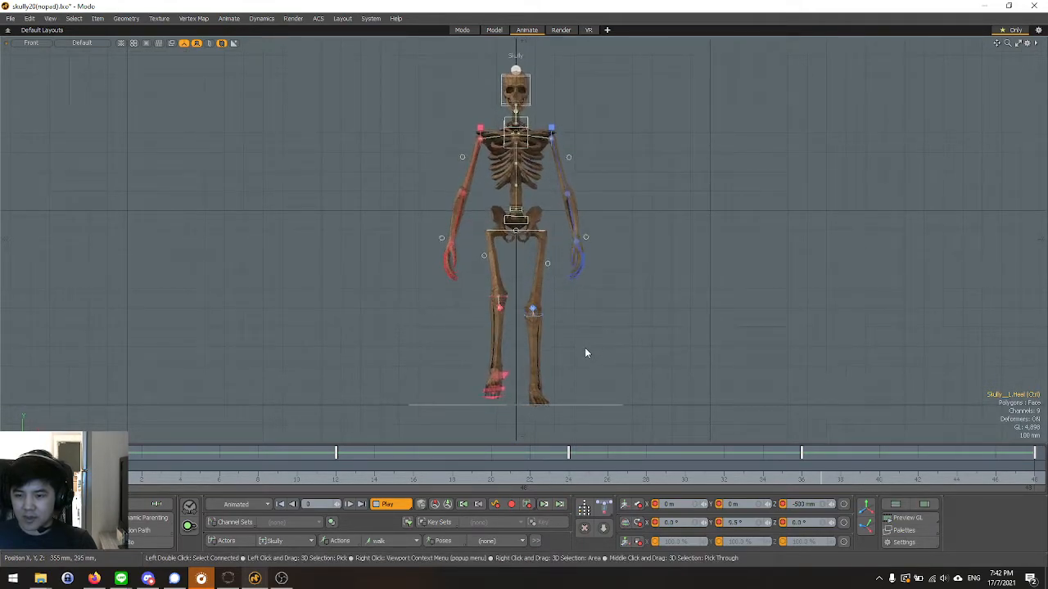
pyautogui.click(401, 504)
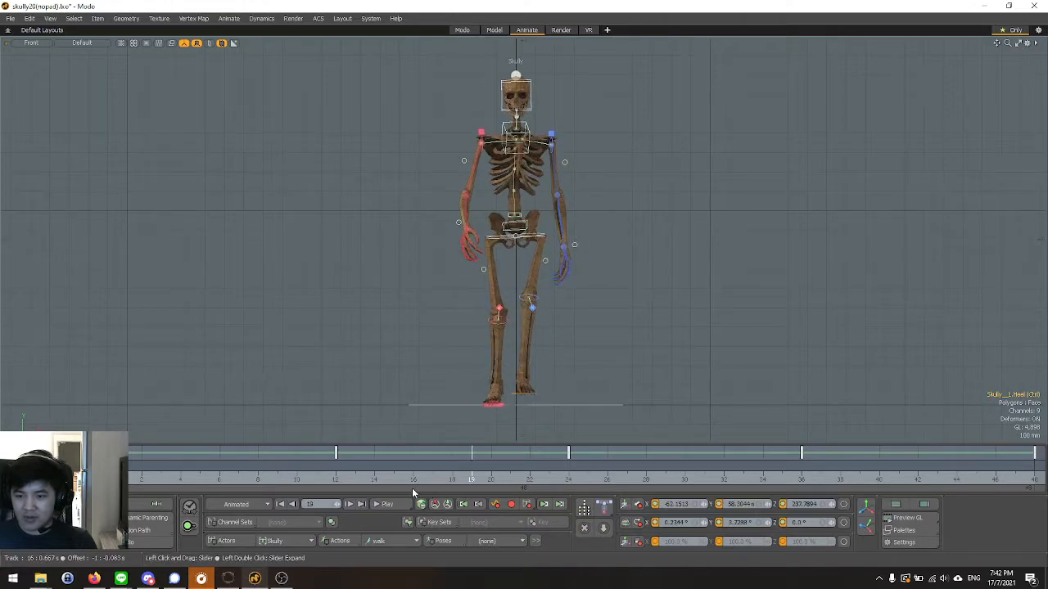
# Compare the feet at frames 24, 12 and 0, and set the right heel control's X position to 70 mm at frame 24.
pyautogui.click(562, 478)
pyautogui.scroll(5, 498, 414)
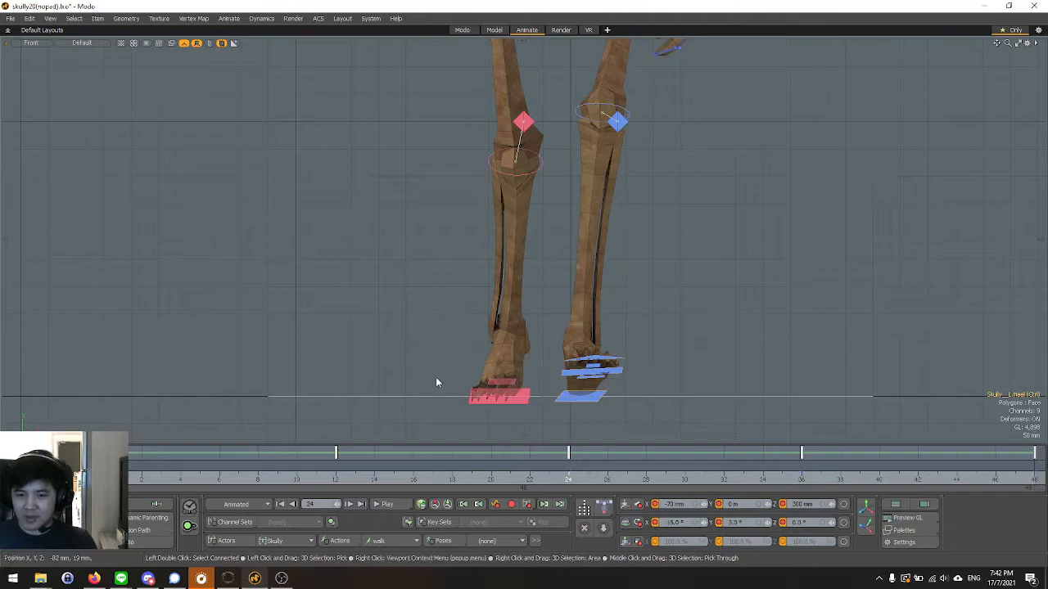
pyautogui.click(343, 480)
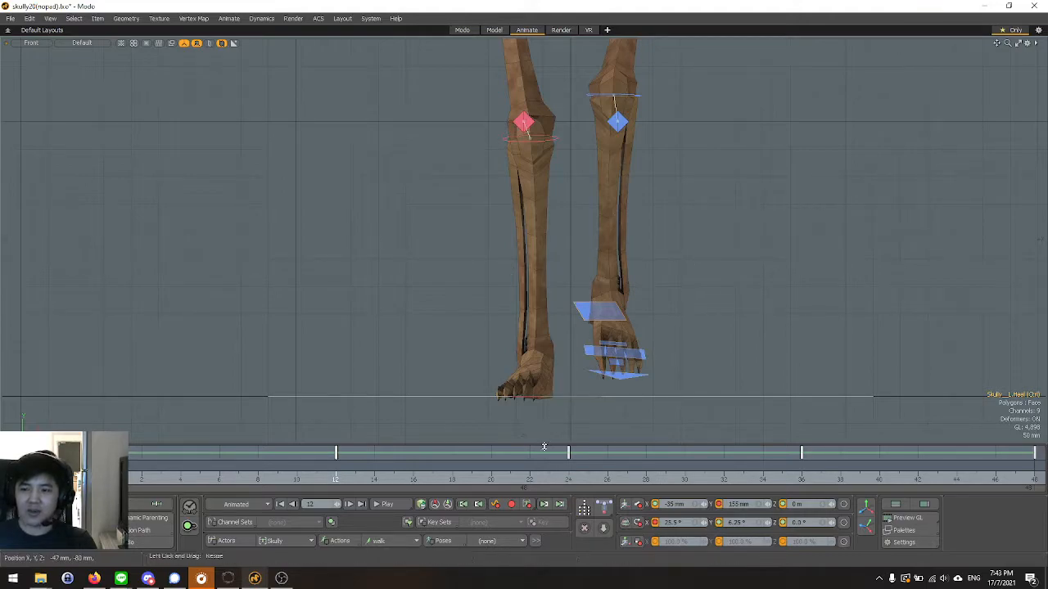
pyautogui.click(103, 475)
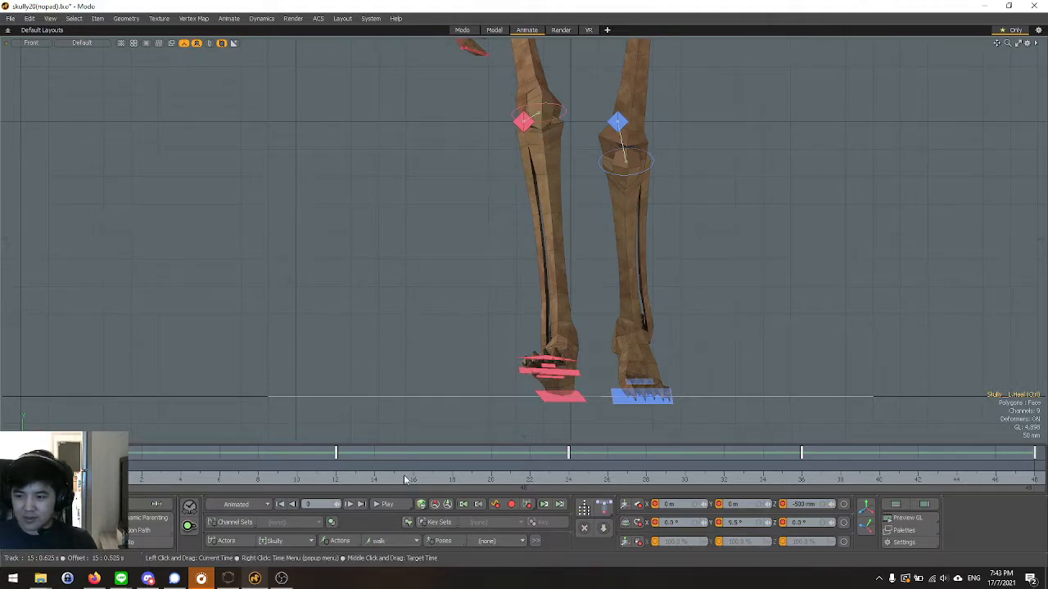
pyautogui.click(571, 481)
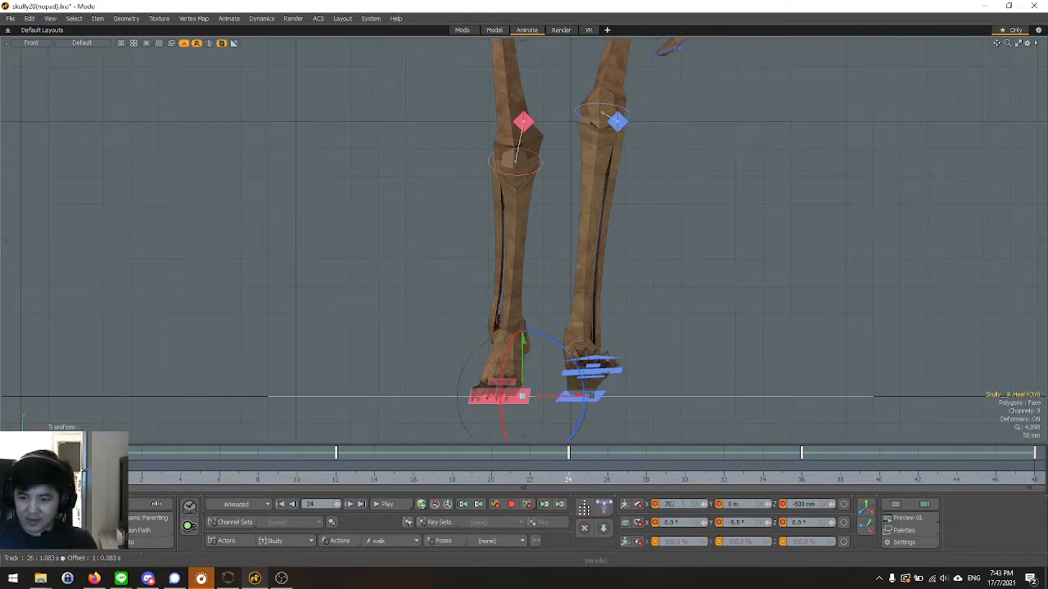
pyautogui.moveTo(587, 397); pyautogui.dragTo(626, 397)
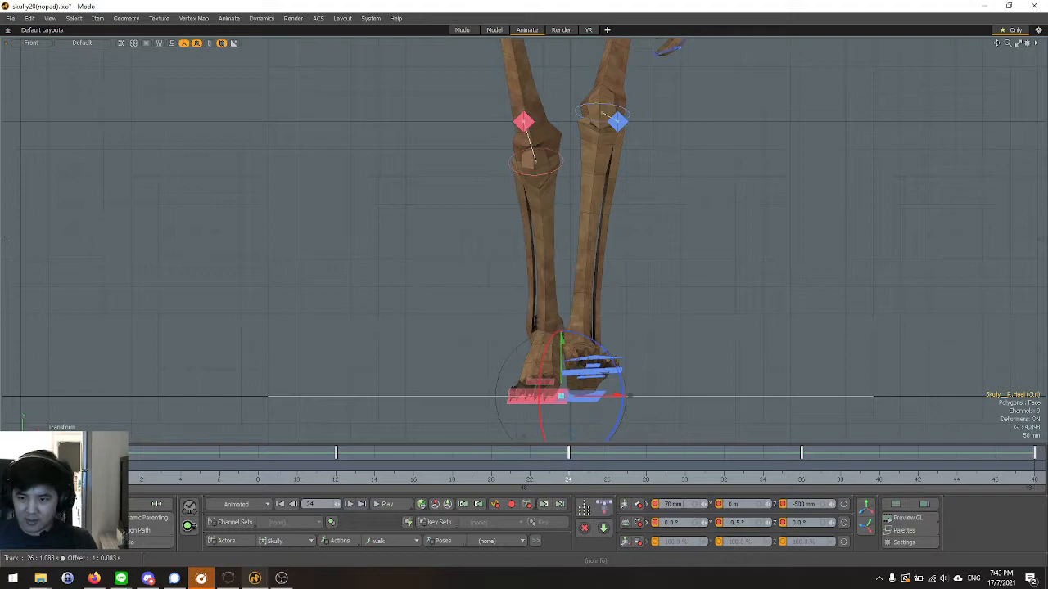
# Select the left heel control and set its X position to -70 mm at frames 0 and 48.
pyautogui.click(595, 396)
pyautogui.click(442, 486)
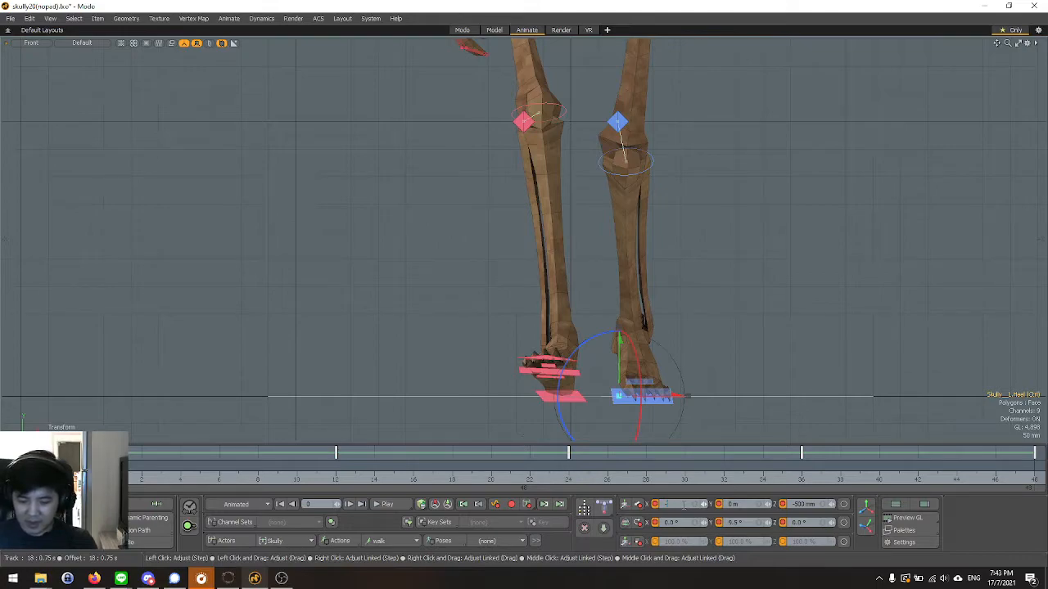
pyautogui.press('Return')
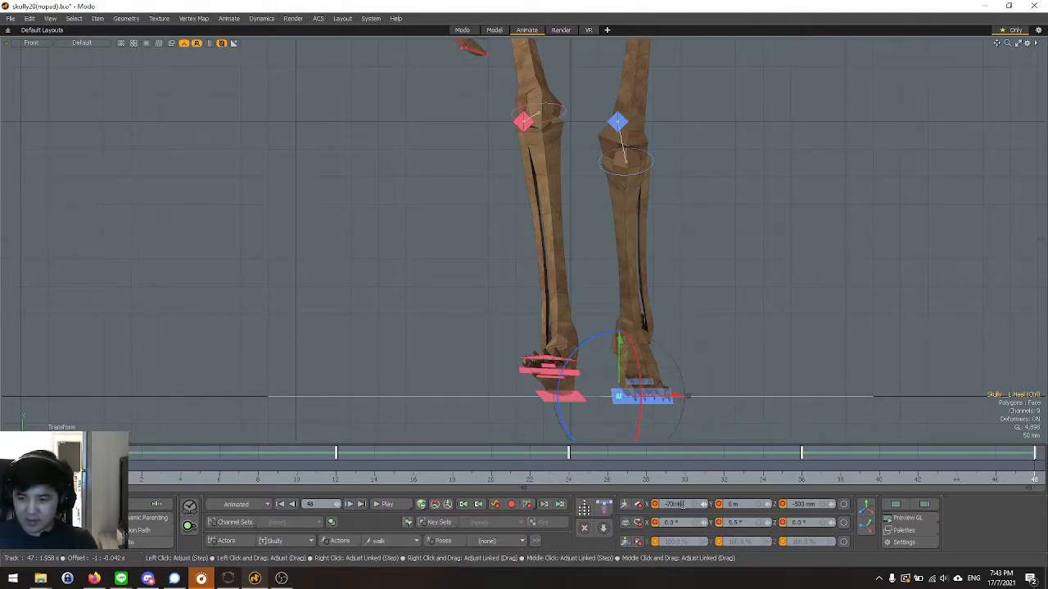
pyautogui.moveTo(681, 504); pyautogui.dragTo(678, 504)
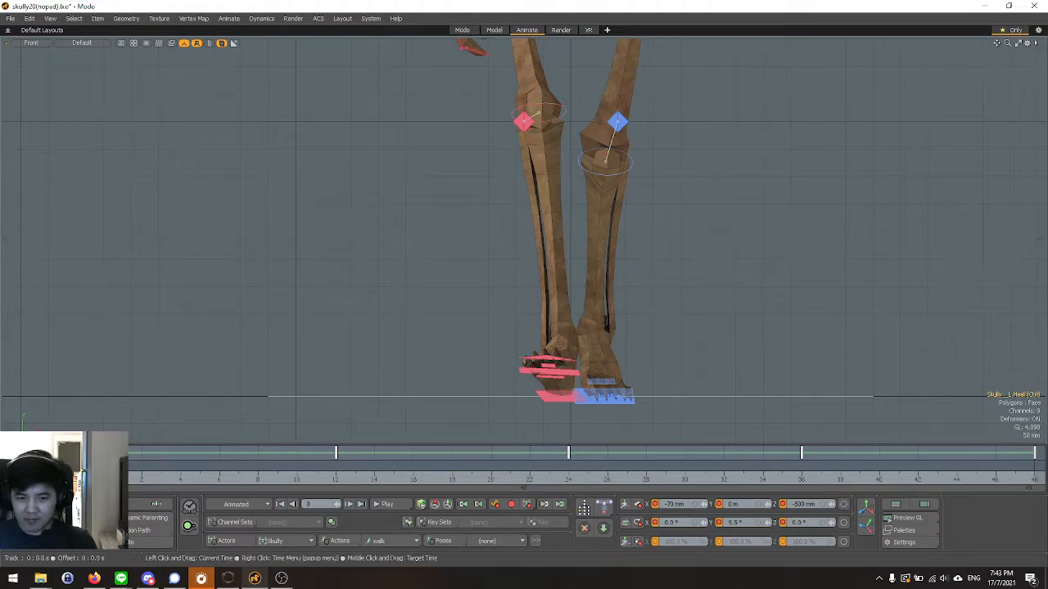
# At frame 12, move the left heel control outward in the perspective view and set its X position to -30 mm.
pyautogui.click(277, 480)
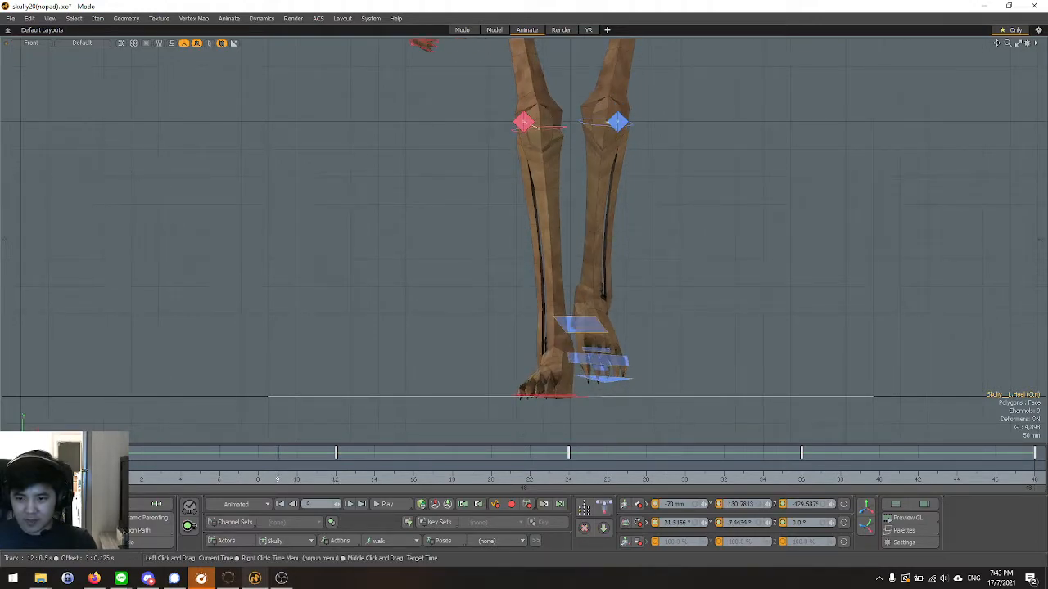
pyautogui.click(336, 480)
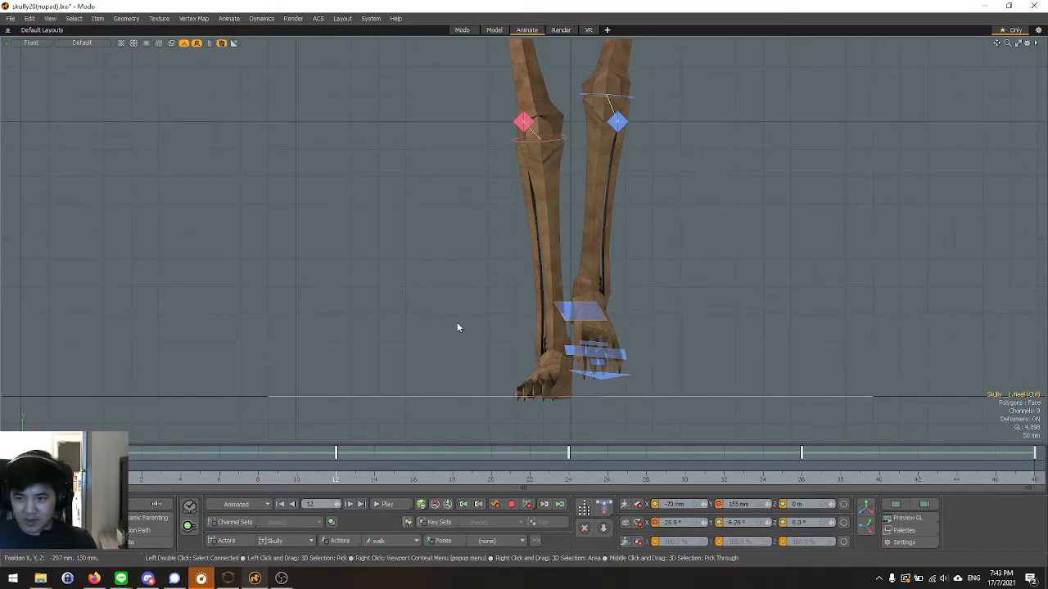
pyautogui.hotkey('ctrl', 'space')
pyautogui.click(497, 299)
pyautogui.keyDown('alt'); pyautogui.moveTo(477, 324); pyautogui.dragTo(454, 365); pyautogui.keyUp('alt')
pyautogui.press('w')
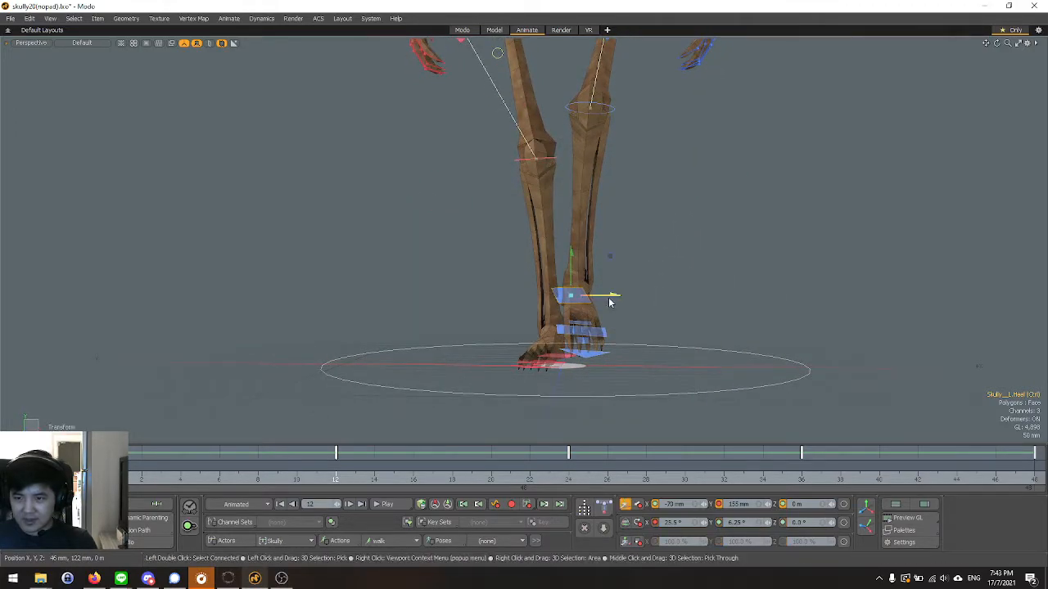
pyautogui.moveTo(614, 296); pyautogui.dragTo(629, 296)
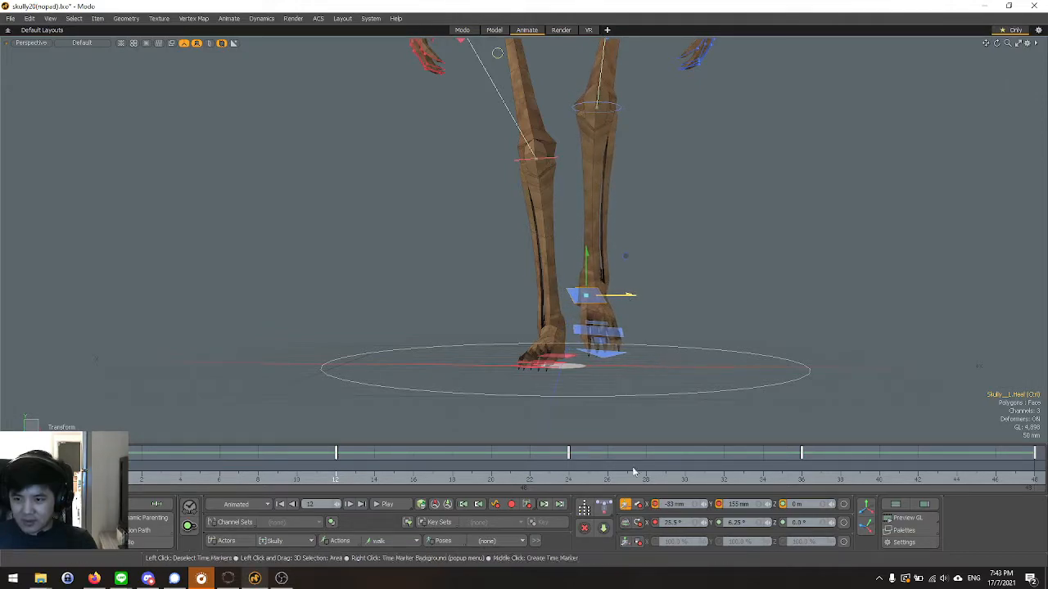
pyautogui.click(677, 508)
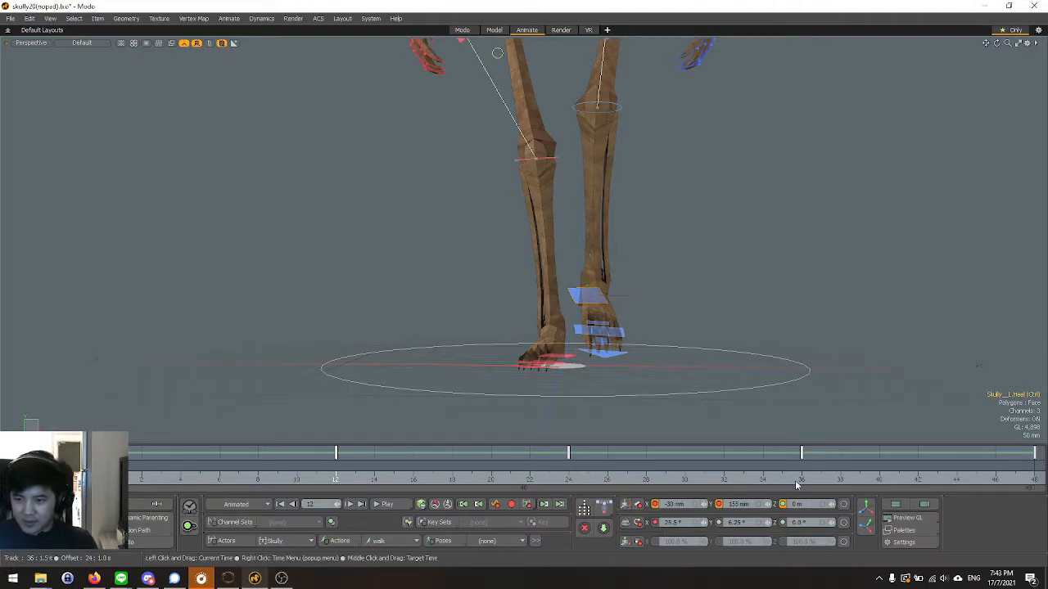
# Compare the leg poses at frames 36, 12 and 24 from several angles to check both feet's sideways placement.
pyautogui.click(800, 486)
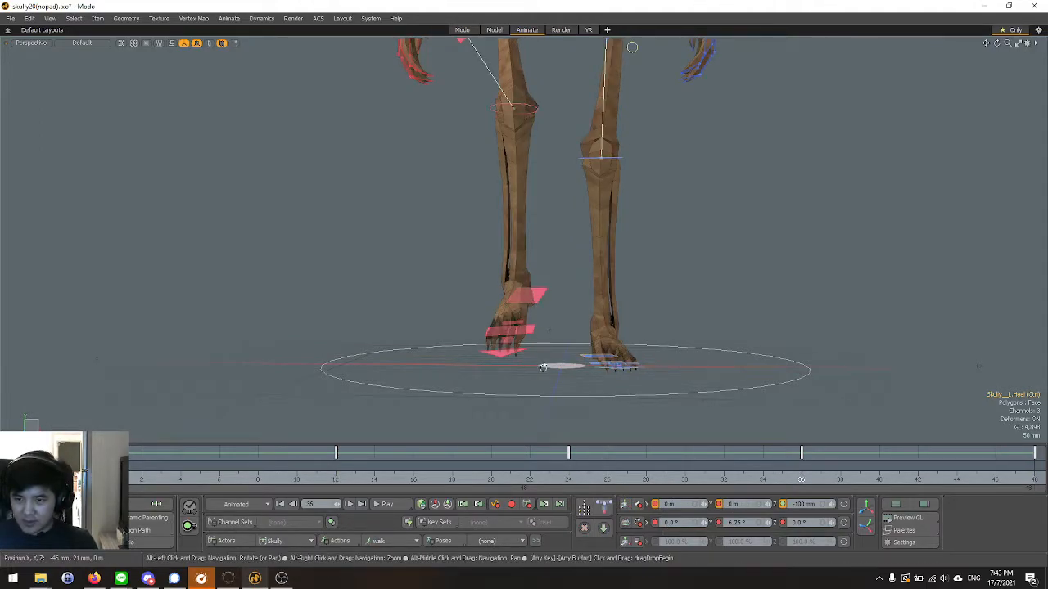
pyautogui.keyDown('alt'); pyautogui.moveTo(558, 373); pyautogui.dragTo(531, 355); pyautogui.keyUp('alt')
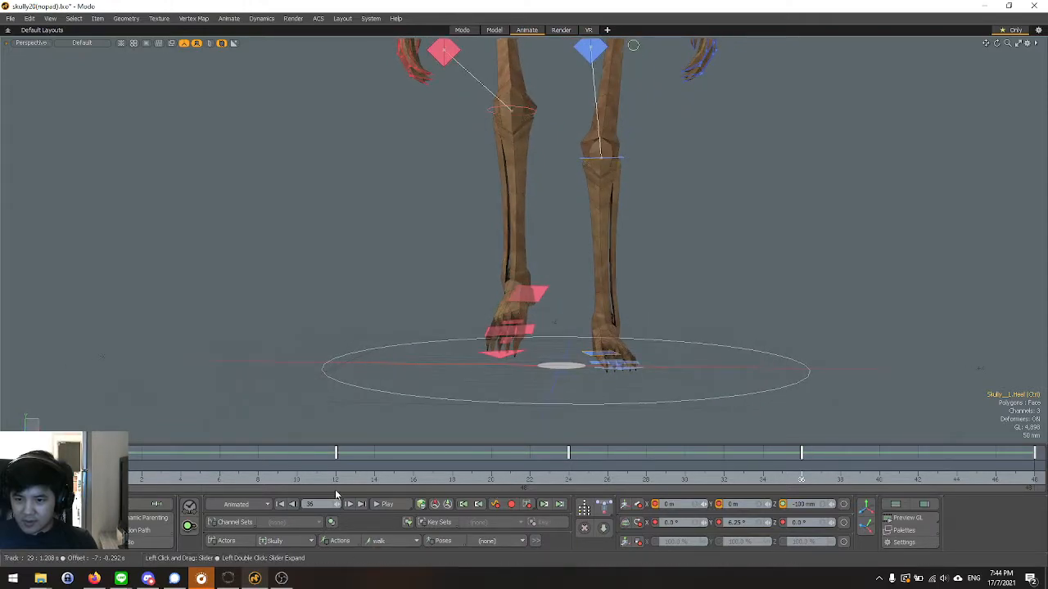
pyautogui.click(121, 483)
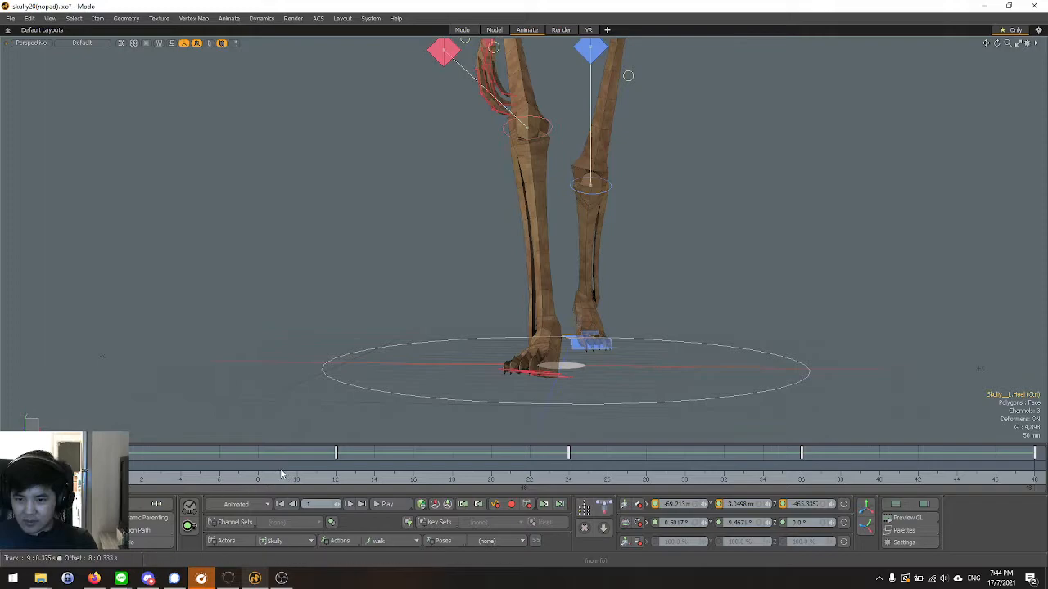
pyautogui.click(337, 476)
pyautogui.keyDown('alt'); pyautogui.moveTo(508, 378); pyautogui.dragTo(512, 356); pyautogui.keyUp('alt')
pyautogui.hotkey('ctrl', 'space')
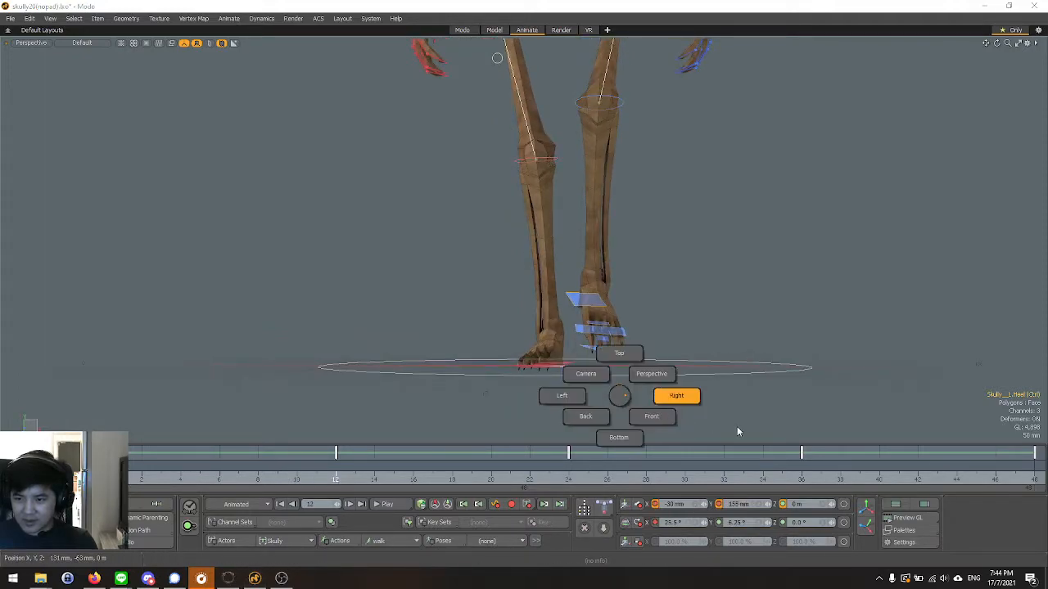
pyautogui.click(612, 406)
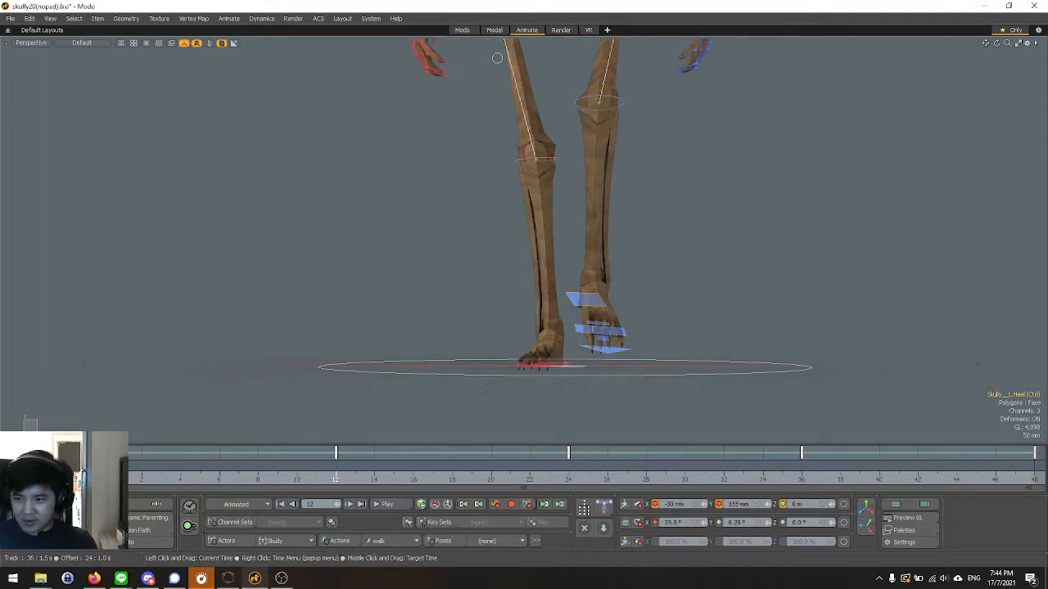
pyautogui.click(802, 480)
pyautogui.keyDown('alt'); pyautogui.moveTo(540, 387); pyautogui.dragTo(506, 378); pyautogui.keyUp('alt')
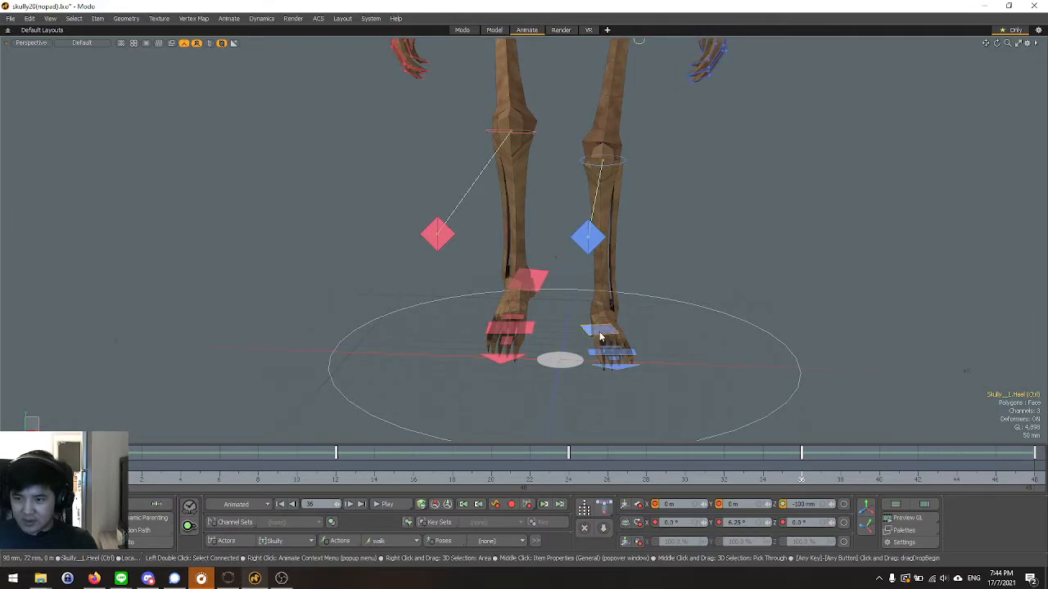
pyautogui.click(570, 482)
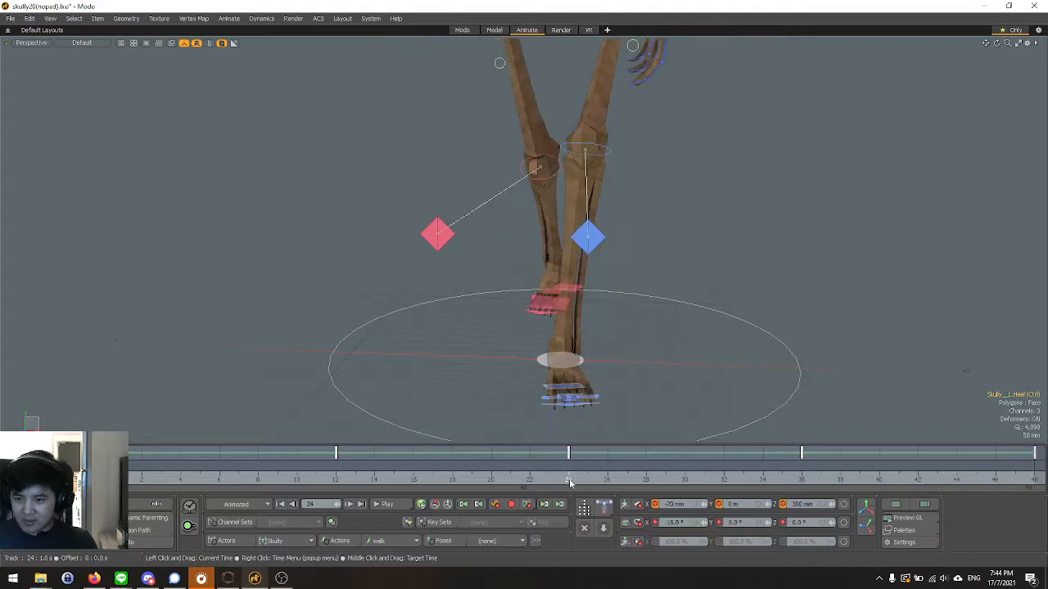
# Check the leg poses at the key frames, then select the right heel control and remove its X position key at frame 36.
pyautogui.moveTo(437, 370)
pyautogui.keyDown('alt'); pyautogui.mouseDown()
pyautogui.moveTo(532, 357)
pyautogui.moveTo(449, 371)
pyautogui.mouseUp(); pyautogui.keyUp('alt')
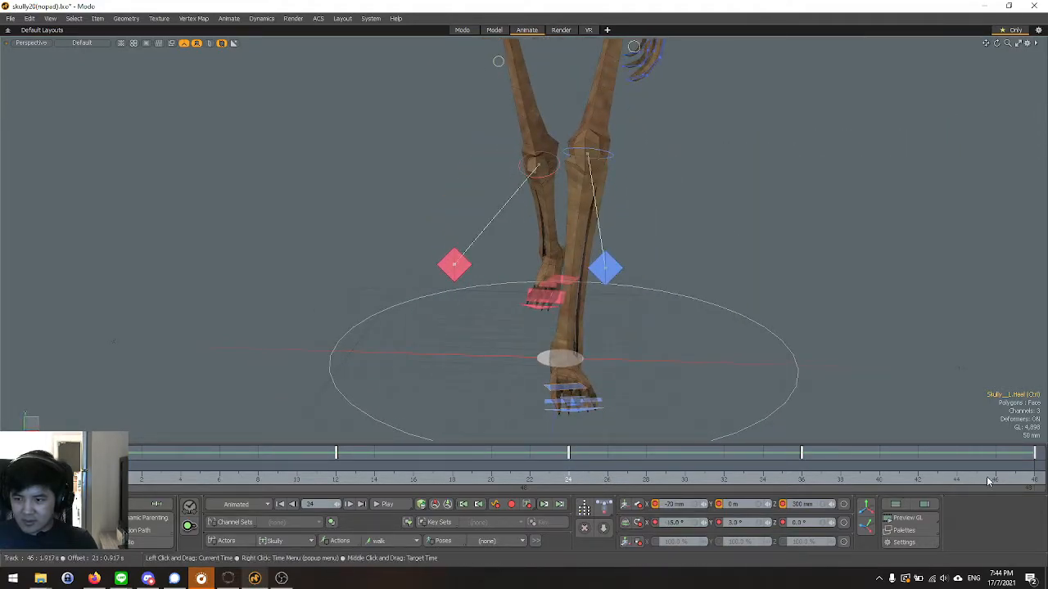
pyautogui.click(1028, 482)
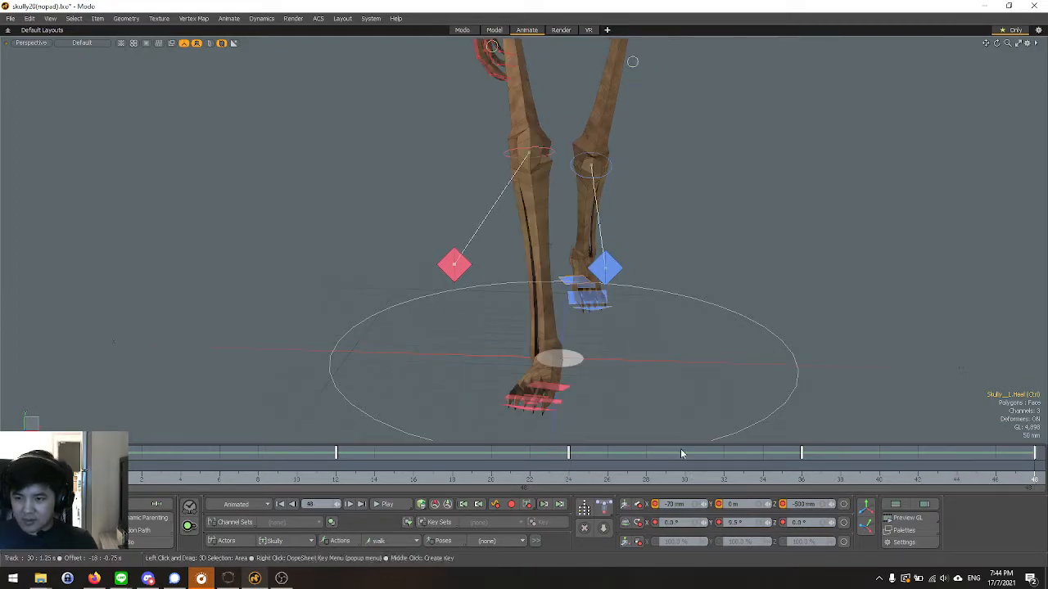
pyautogui.click(338, 481)
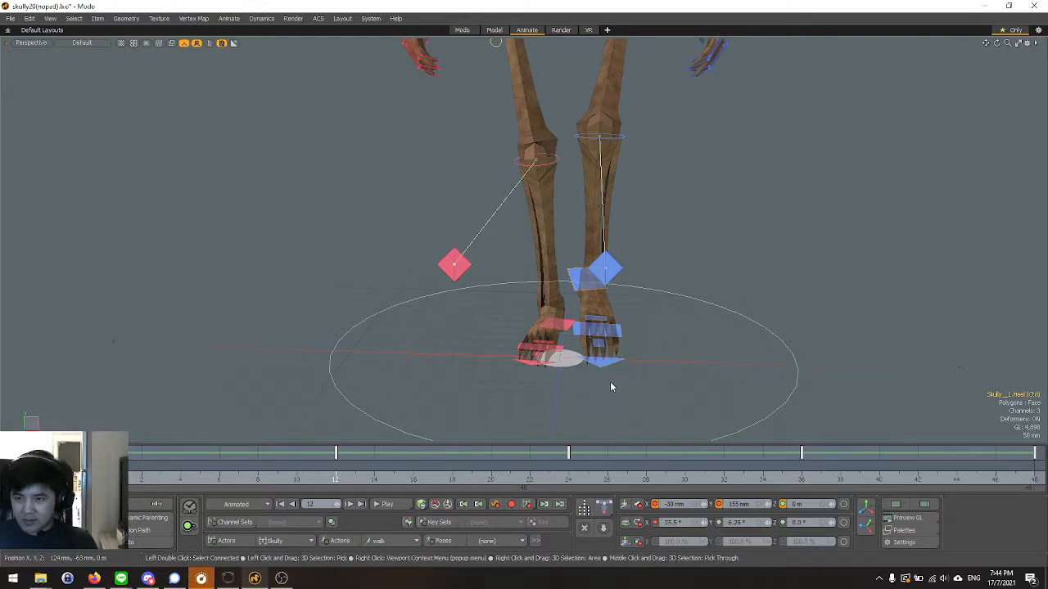
pyautogui.click(803, 479)
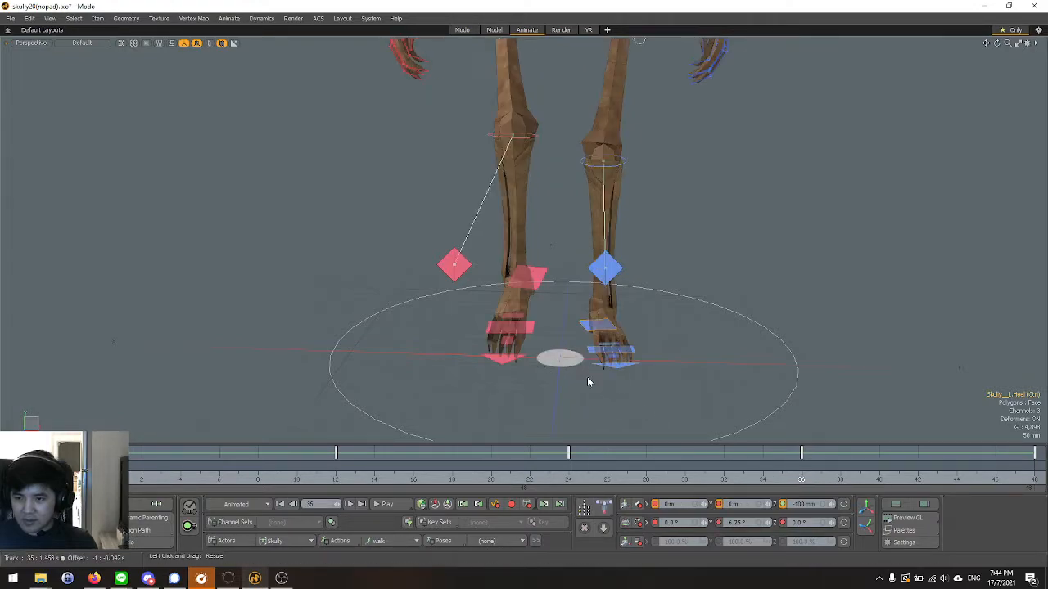
pyautogui.click(531, 276)
pyautogui.keyDown('alt'); pyautogui.moveTo(540, 417); pyautogui.dragTo(533, 393); pyautogui.keyUp('alt')
pyautogui.keyDown('alt'); pyautogui.moveTo(533, 393); pyautogui.dragTo(568, 396, button='right'); pyautogui.keyUp('alt')
pyautogui.keyDown('alt'); pyautogui.moveTo(522, 409); pyautogui.dragTo(384, 402); pyautogui.keyUp('alt')
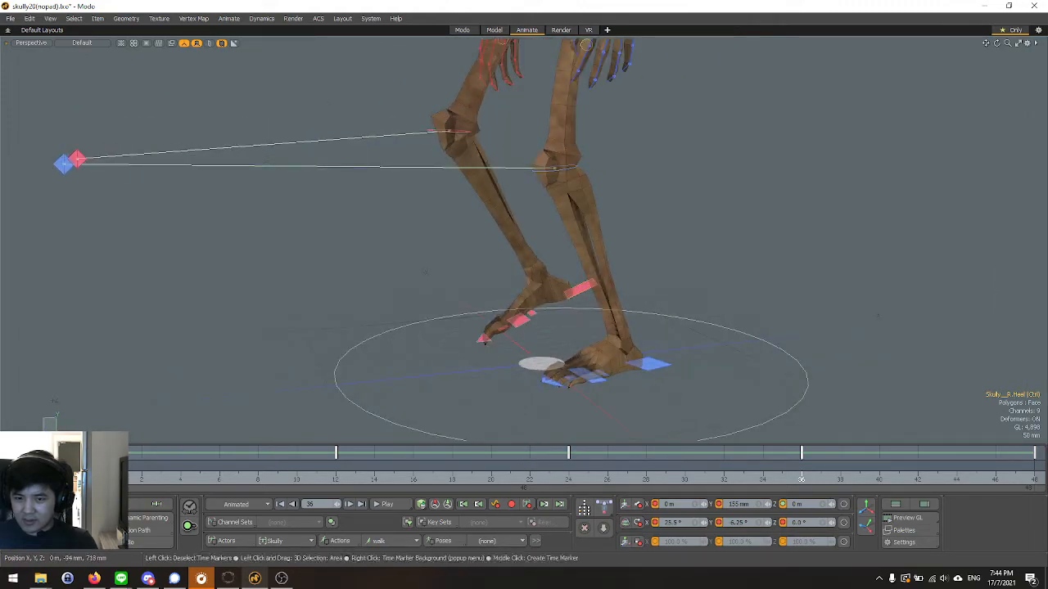
pyautogui.click(103, 476)
pyautogui.moveTo(103, 477); pyautogui.dragTo(627, 476)
pyautogui.keyDown('alt'); pyautogui.moveTo(355, 403); pyautogui.dragTo(505, 390); pyautogui.keyUp('alt')
pyautogui.moveTo(123, 476); pyautogui.dragTo(802, 479)
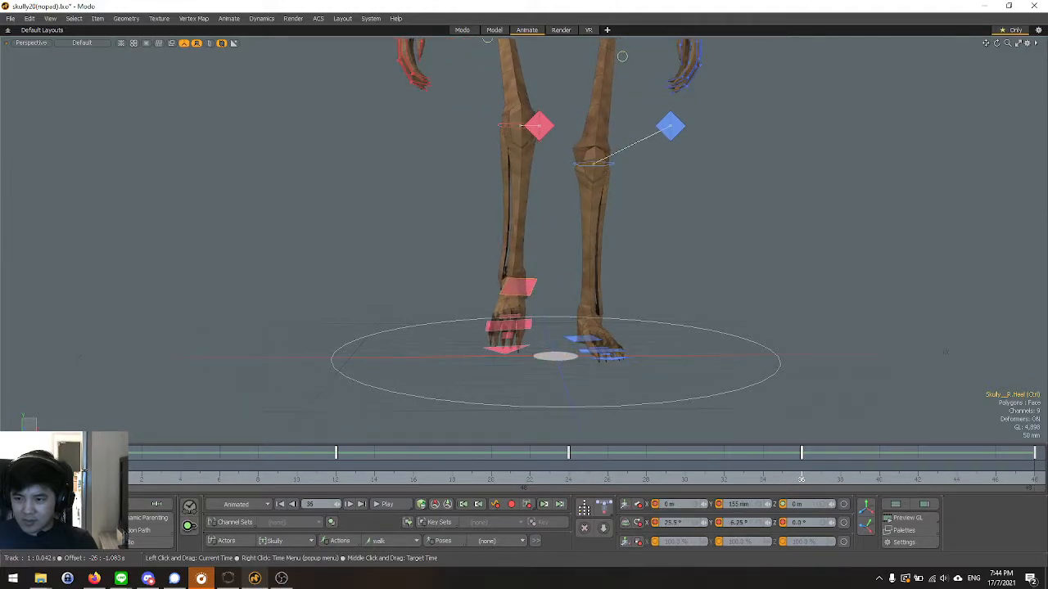
pyautogui.click(656, 507)
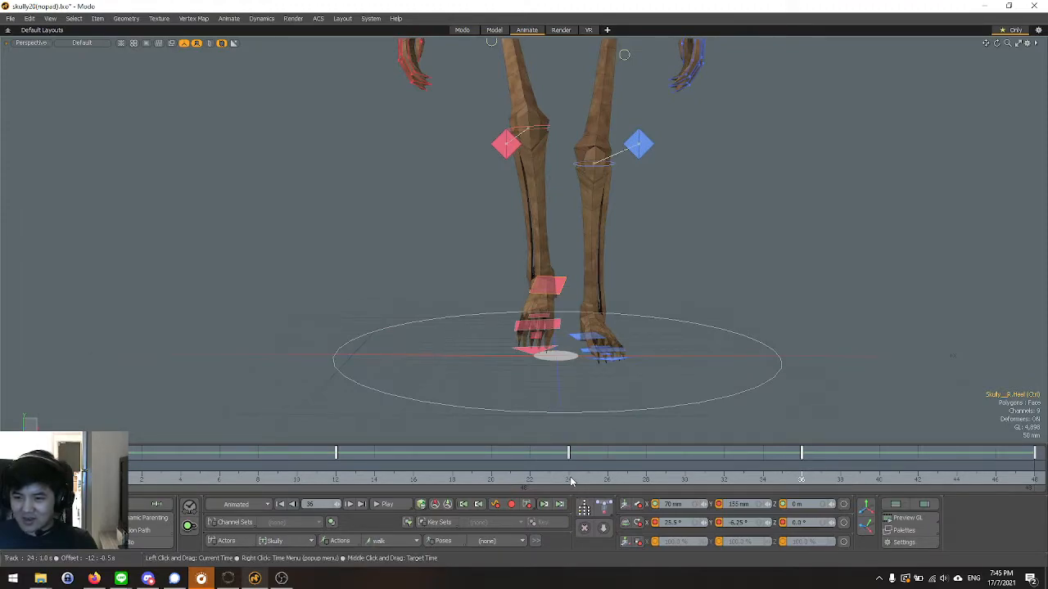
# Compare the feet at frames 24 and 12, and remove the left heel control's X position key at frame 36.
pyautogui.click(572, 482)
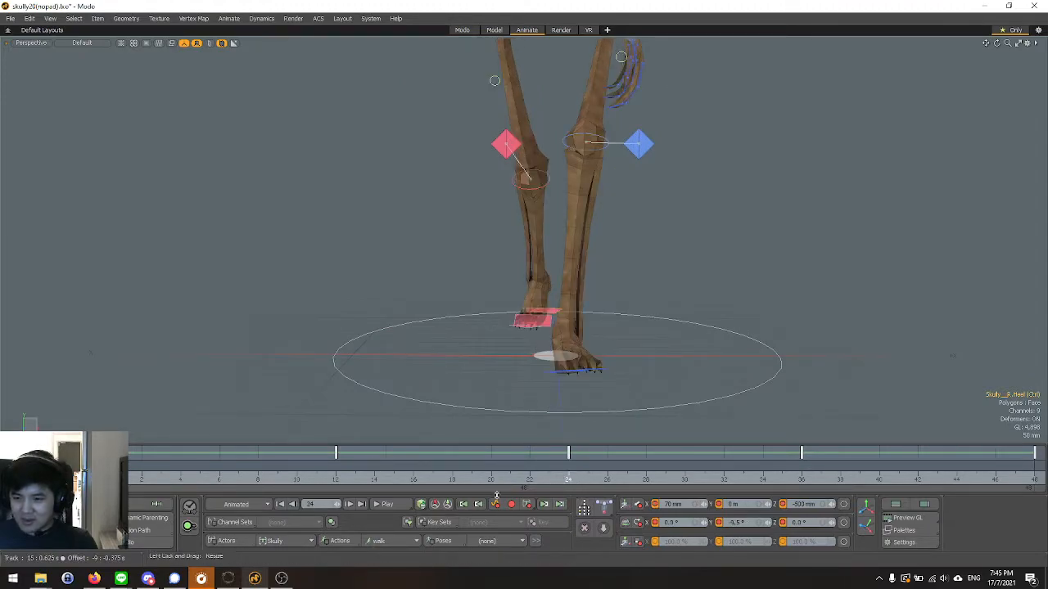
pyautogui.click(339, 481)
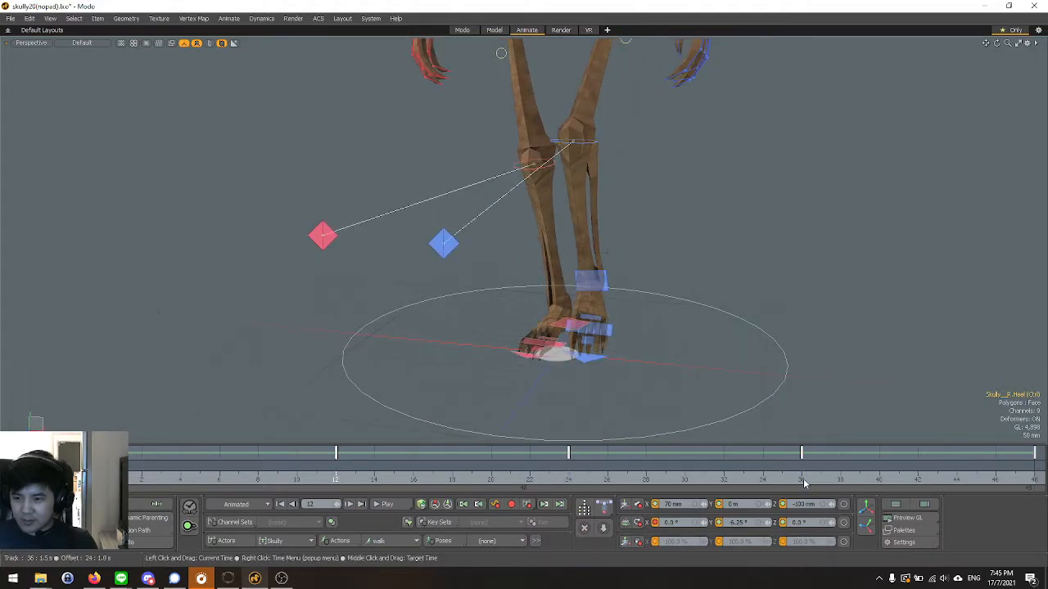
pyautogui.click(802, 481)
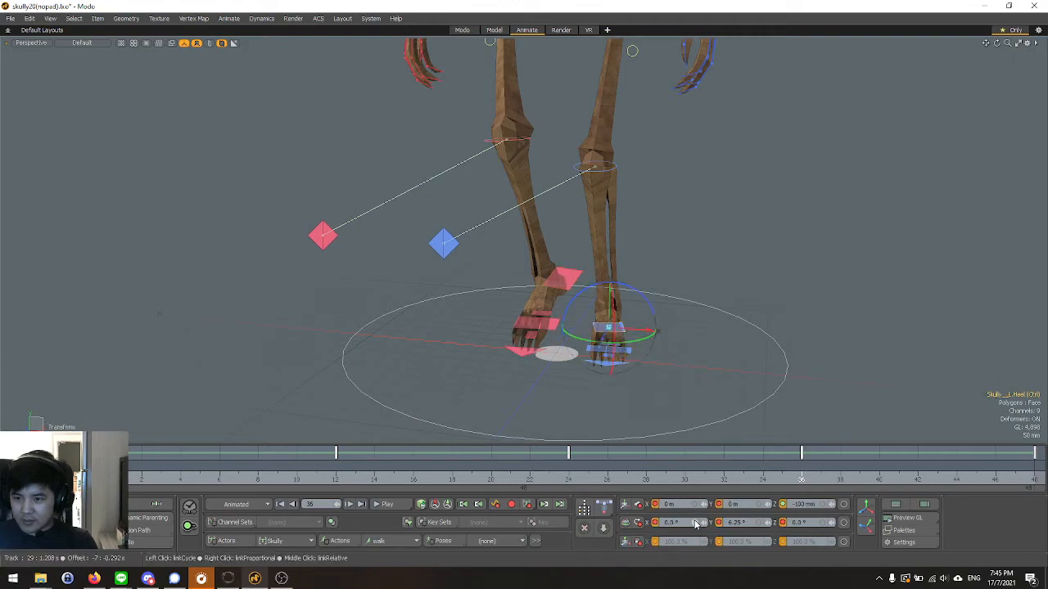
pyautogui.click(657, 506)
pyautogui.keyDown('alt'); pyautogui.moveTo(500, 397); pyautogui.dragTo(614, 375); pyautogui.keyUp('alt')
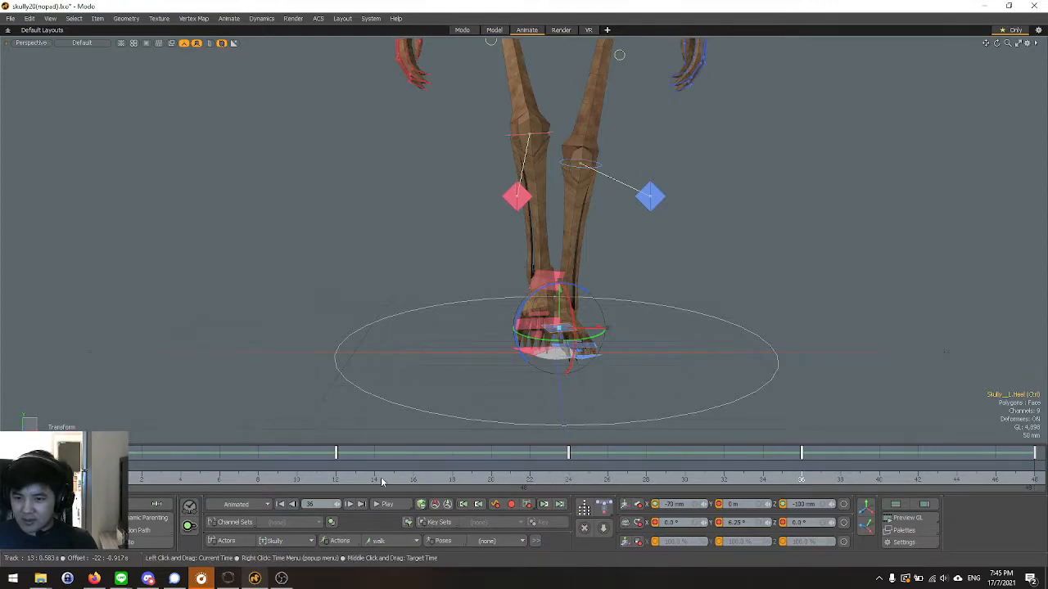
# Check the poses at frames 12, 24 and 48, and try removing the left heel control's X rotation key at frame 0.
pyautogui.click(339, 480)
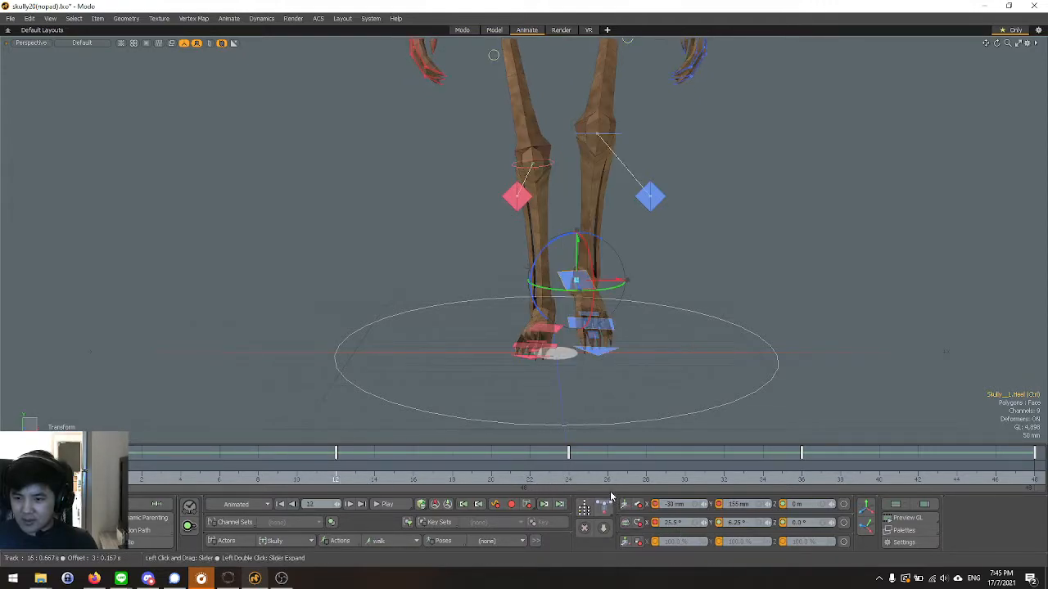
pyautogui.click(573, 483)
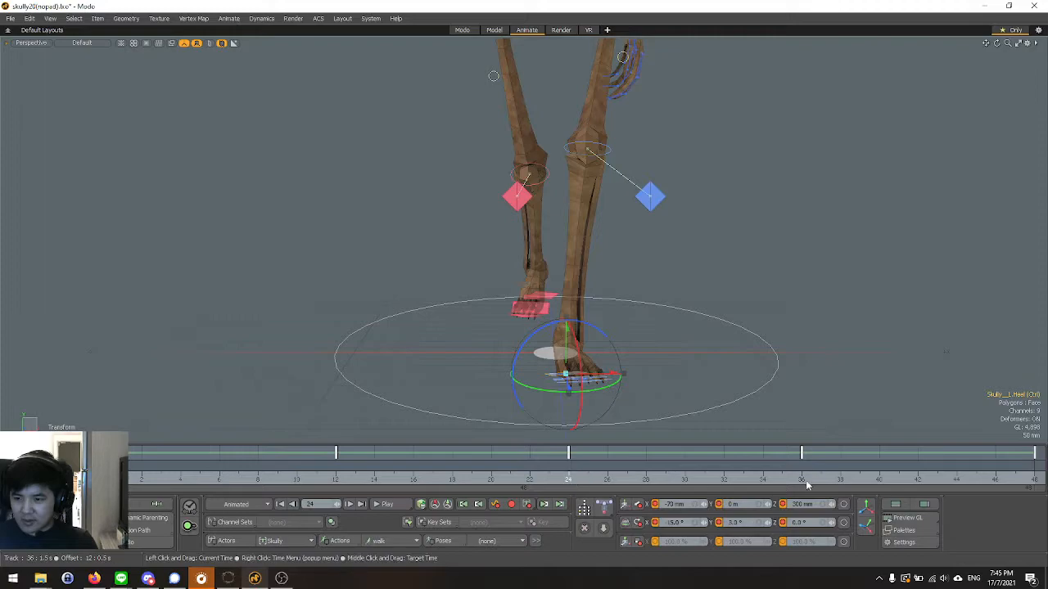
pyautogui.click(1013, 479)
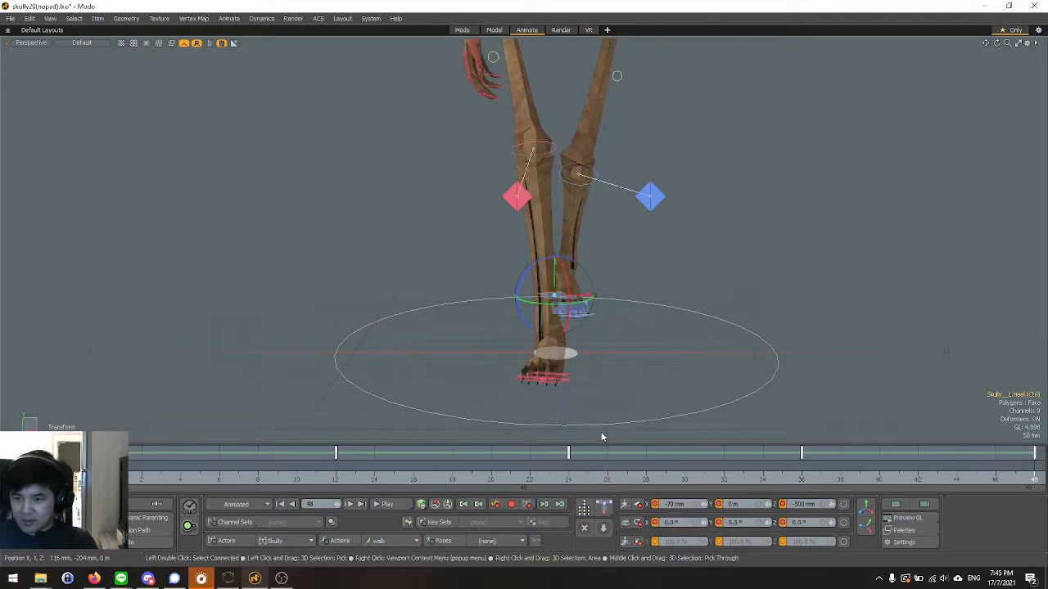
pyautogui.click(155, 479)
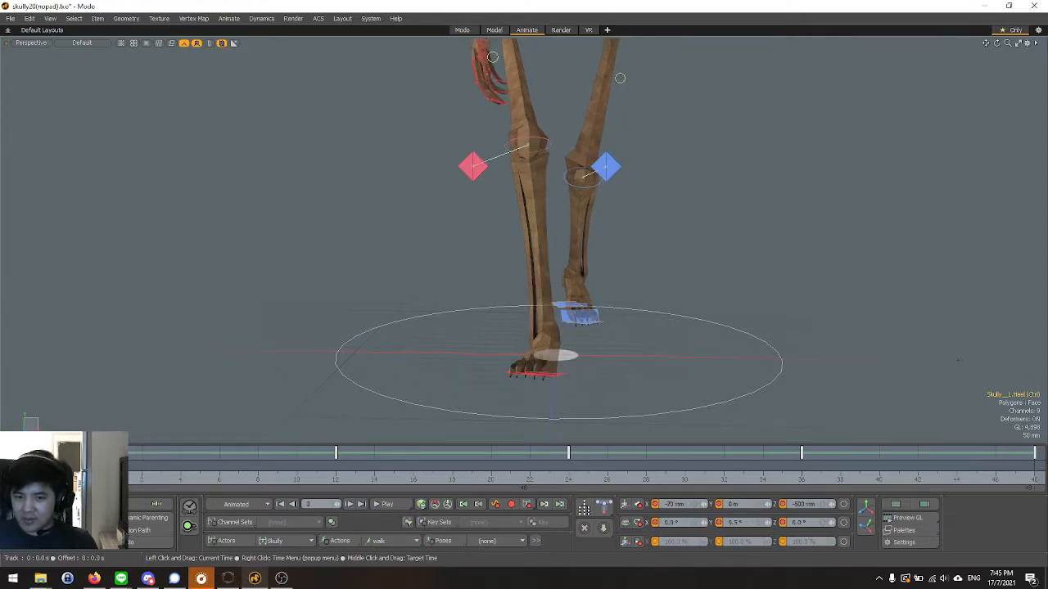
pyautogui.click(657, 524)
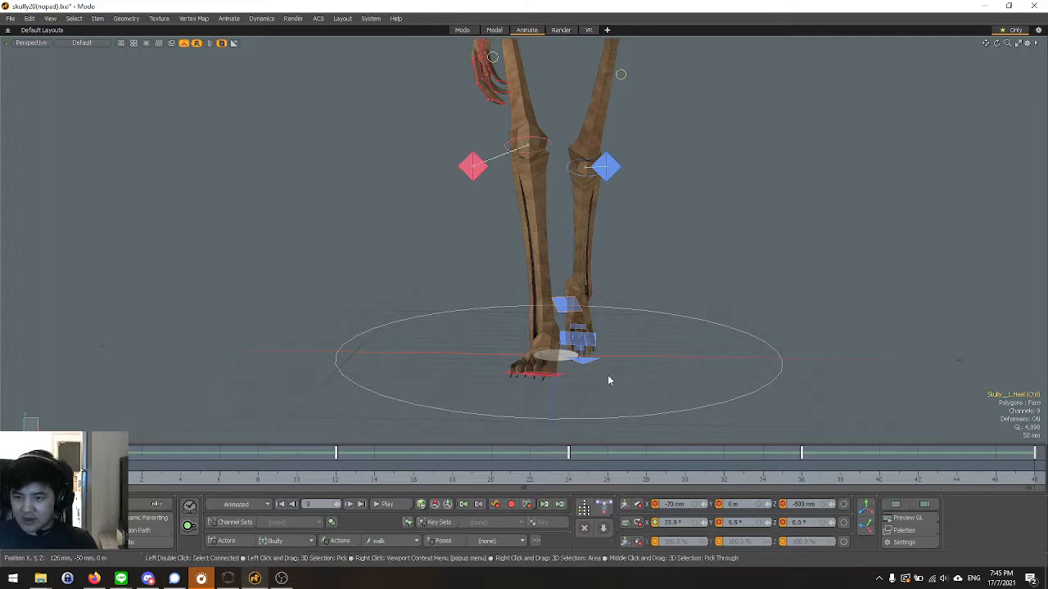
pyautogui.keyDown('alt'); pyautogui.moveTo(657, 393); pyautogui.dragTo(573, 409); pyautogui.keyUp('alt')
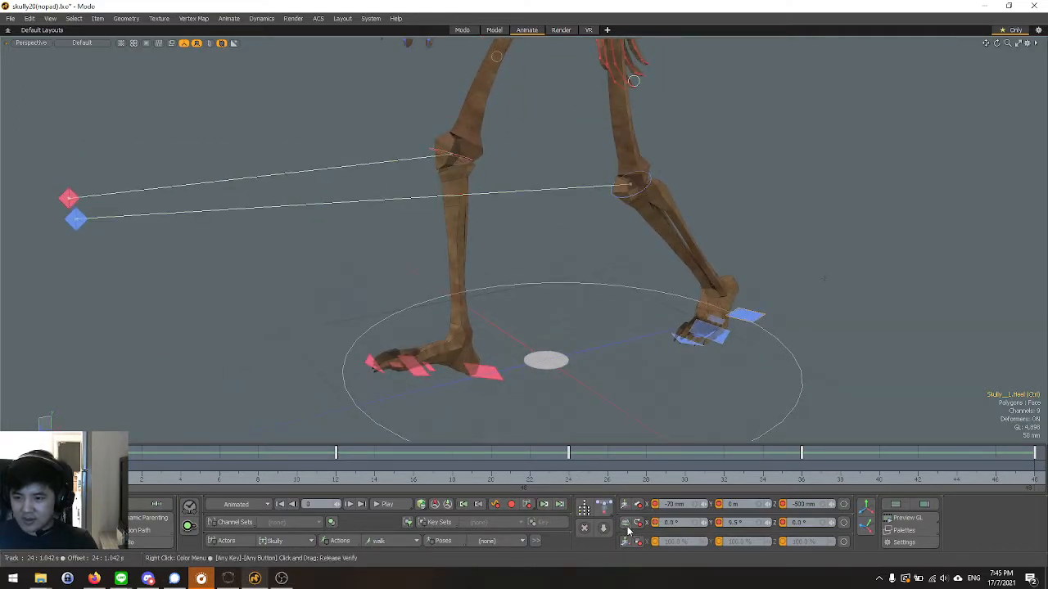
# Compare the leg poses at frames 0, 12, 24 and 36 from several angles to judge the feet's sideways placement.
pyautogui.keyDown('alt'); pyautogui.moveTo(479, 378); pyautogui.dragTo(532, 403); pyautogui.keyUp('alt')
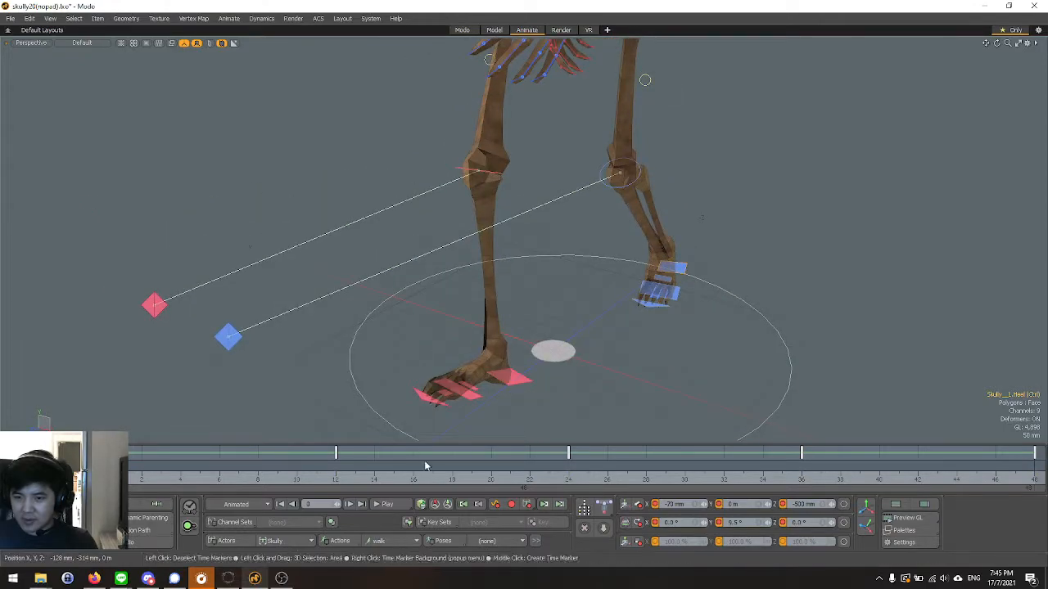
pyautogui.click(333, 483)
pyautogui.keyDown('alt'); pyautogui.moveTo(380, 410); pyautogui.dragTo(583, 424); pyautogui.keyUp('alt')
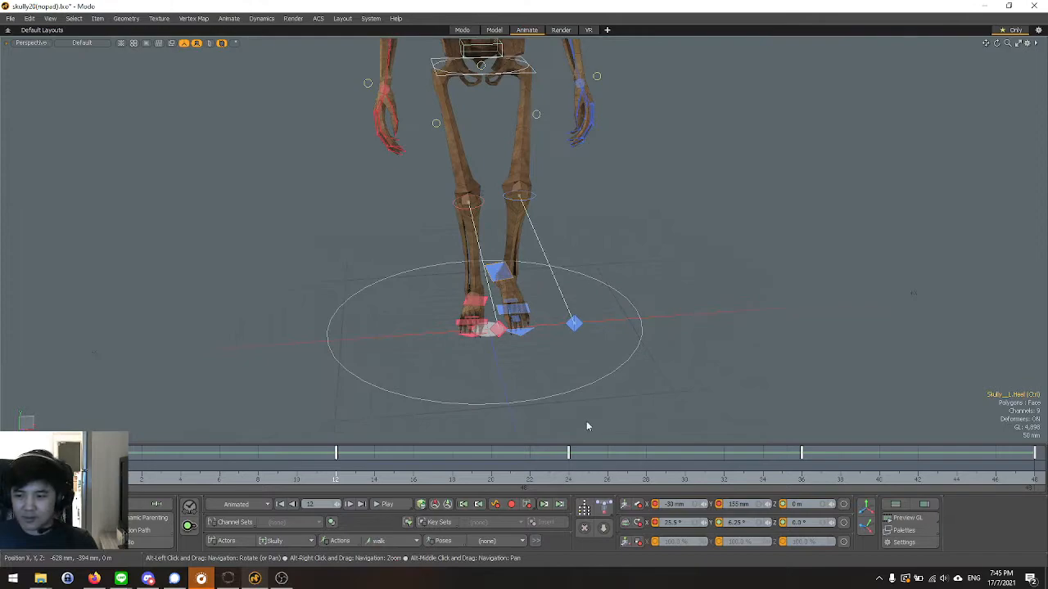
pyautogui.click(565, 478)
pyautogui.keyDown('alt'); pyautogui.moveTo(493, 368); pyautogui.dragTo(436, 337); pyautogui.keyUp('alt')
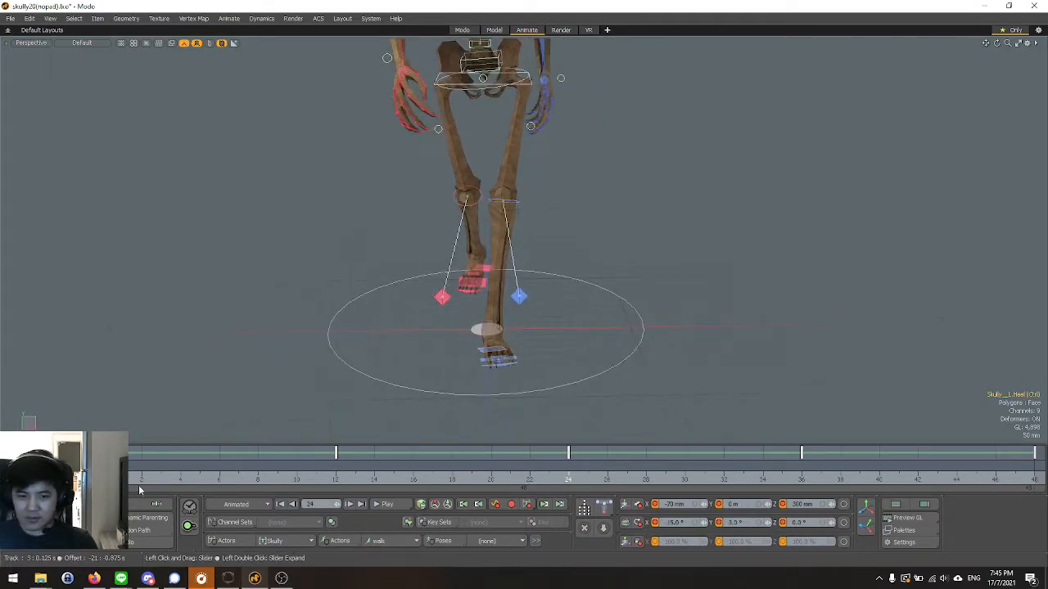
pyautogui.click(140, 482)
pyautogui.moveTo(103, 479); pyautogui.dragTo(801, 479)
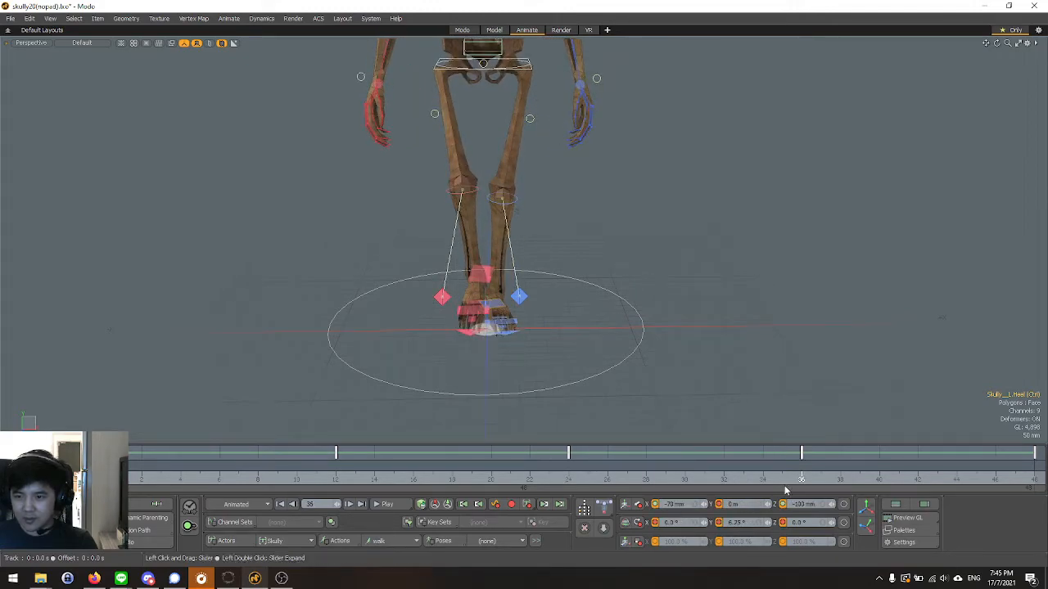
# At frame 36, shift the right heel control sideways and set its X position to 30 mm.
pyautogui.click(481, 279)
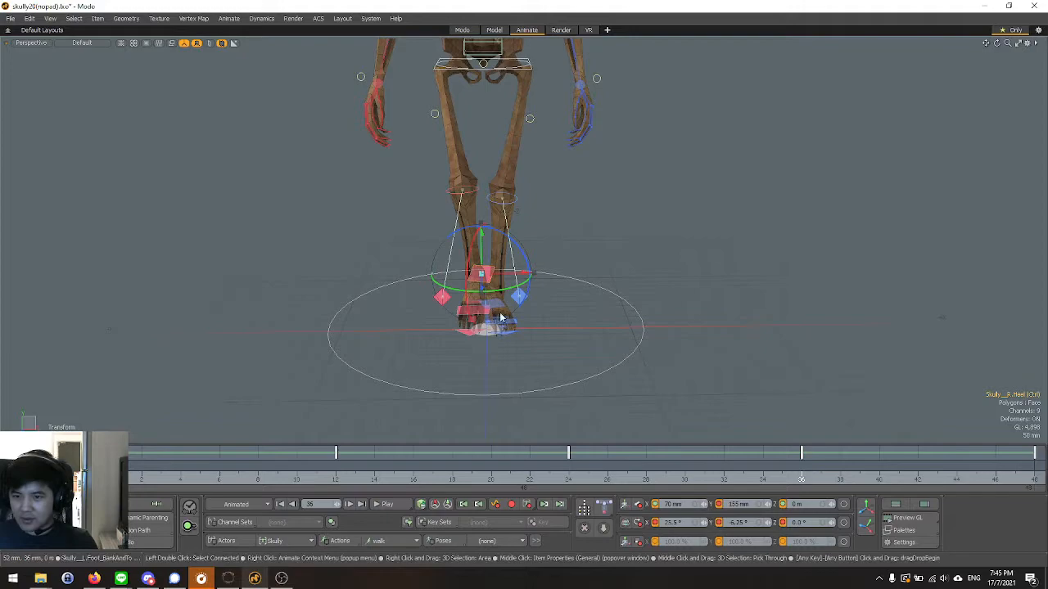
pyautogui.moveTo(522, 279); pyautogui.dragTo(516, 279)
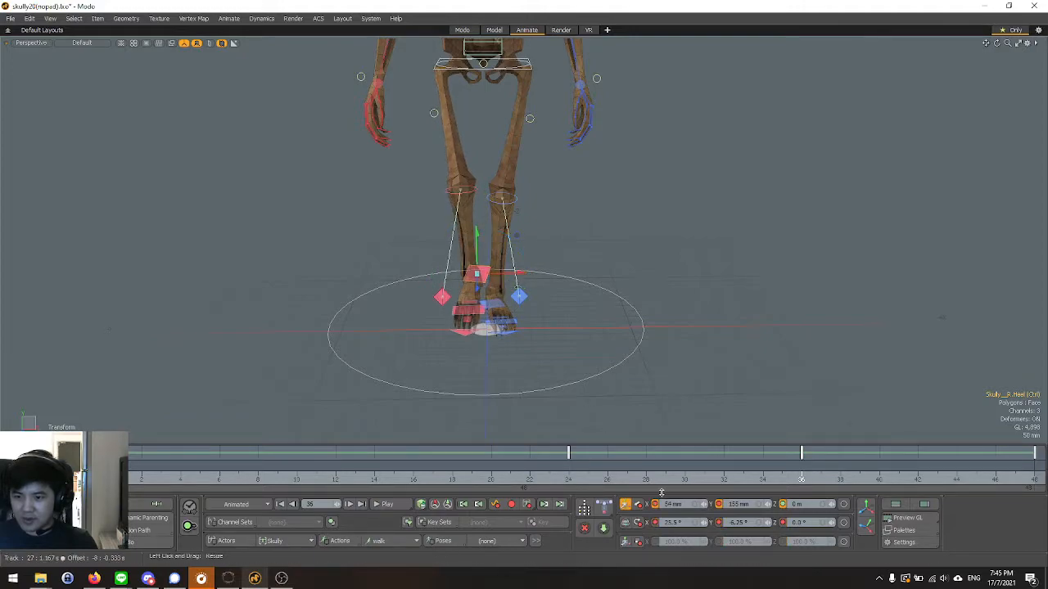
pyautogui.write('300 m')
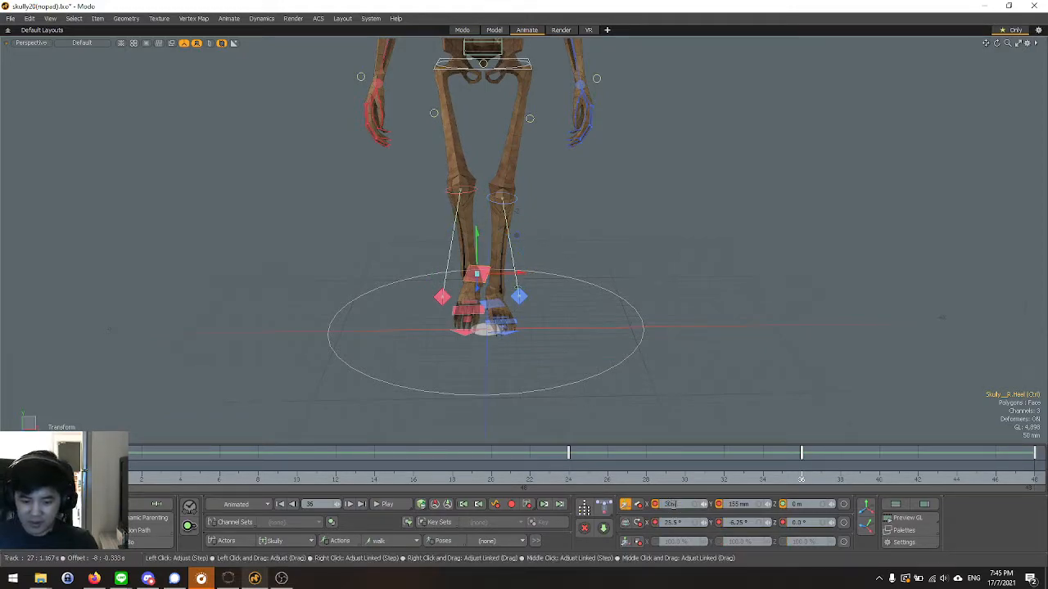
pyautogui.write('m')
pyautogui.press('Return')
pyautogui.press('space')
# Play the walk cycle from frame 0 and examine the feet's sideways movement in the Front view.
pyautogui.click(102, 478)
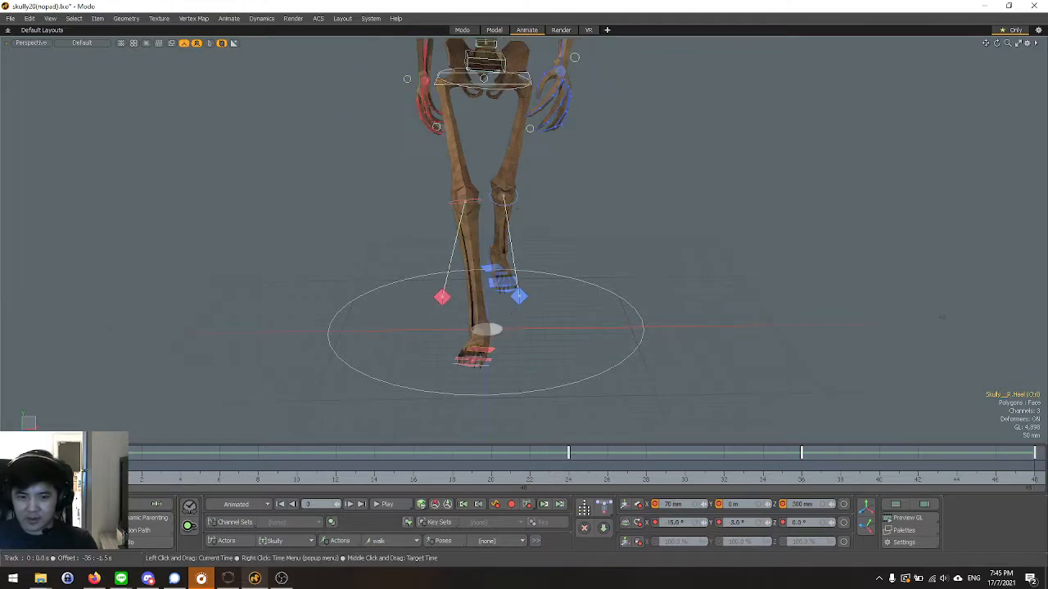
pyautogui.scroll(-5, 376, 401)
pyautogui.click(385, 503)
pyautogui.hotkey('ctrl', 'space')
pyautogui.click(452, 365)
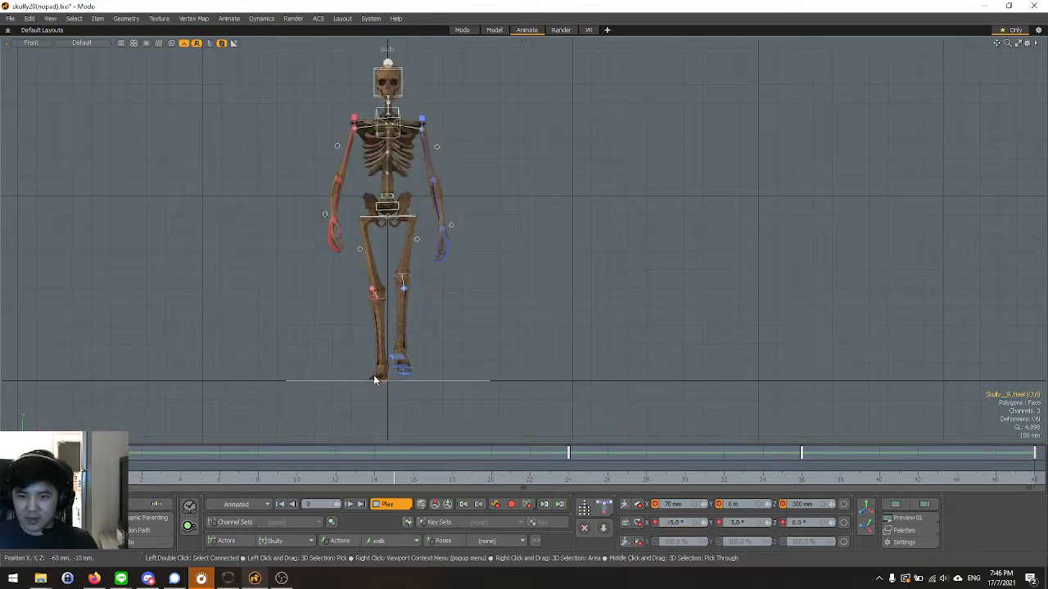
pyautogui.scroll(5, 390, 411)
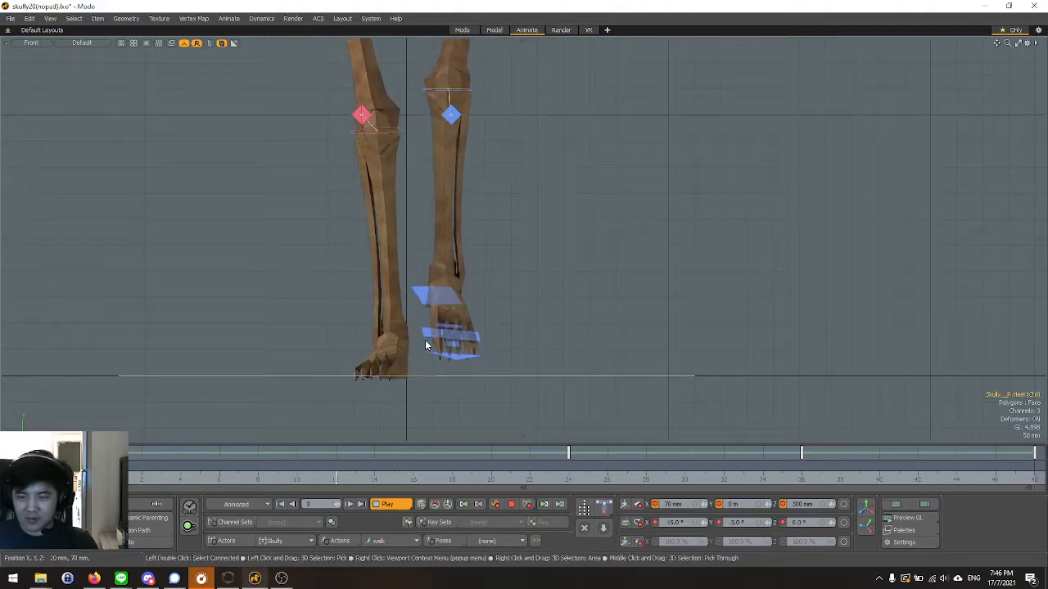
# Examine the feet's paths from the Bottom view during playback, and stop the animation.
pyautogui.hotkey('ctrl', 'space')
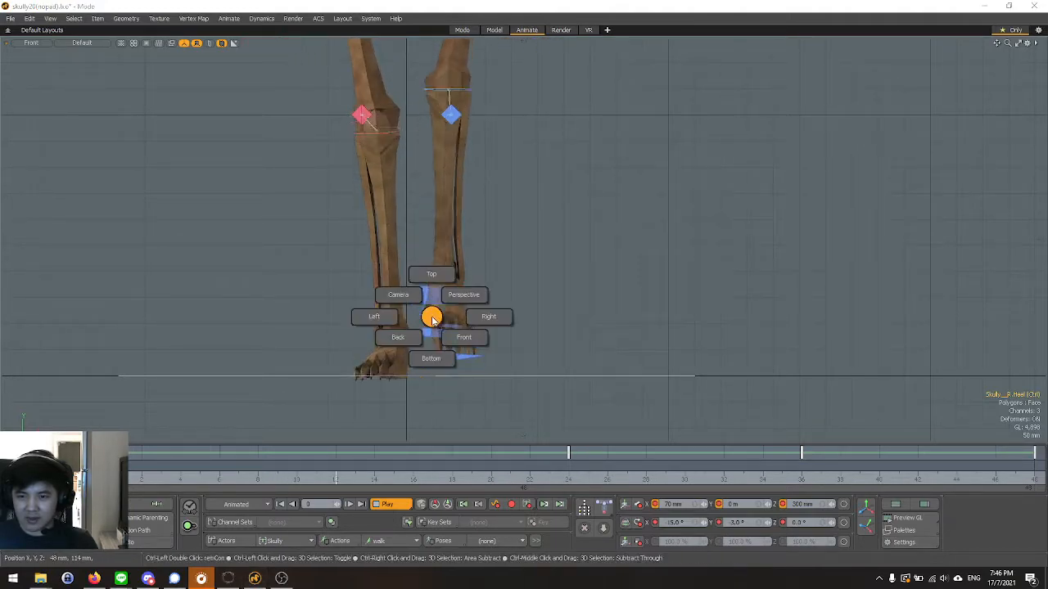
pyautogui.click(433, 359)
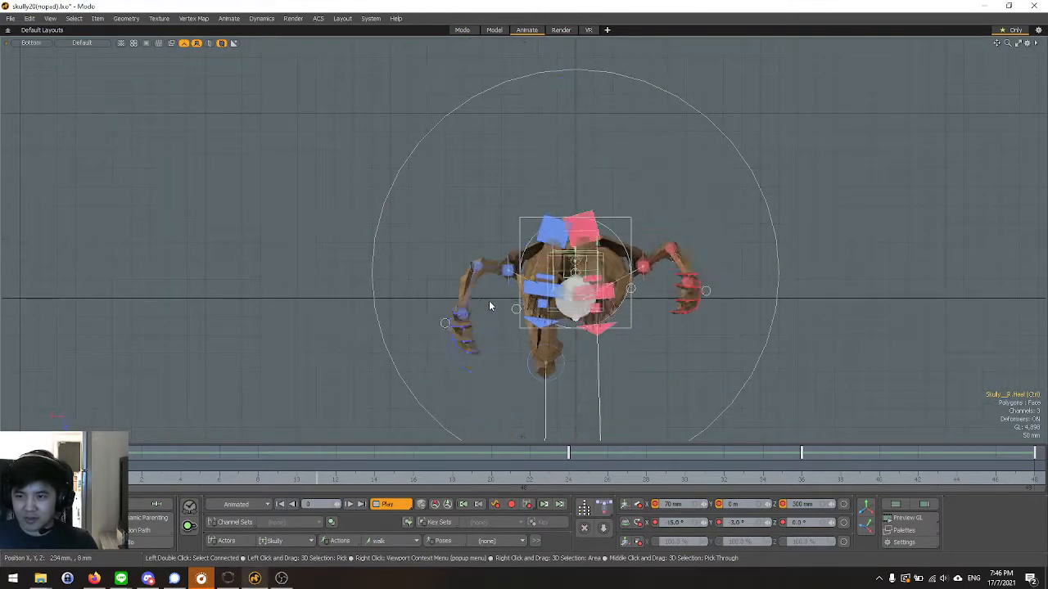
pyautogui.scroll(-3, 462, 176)
pyautogui.scroll(1, 551, 234)
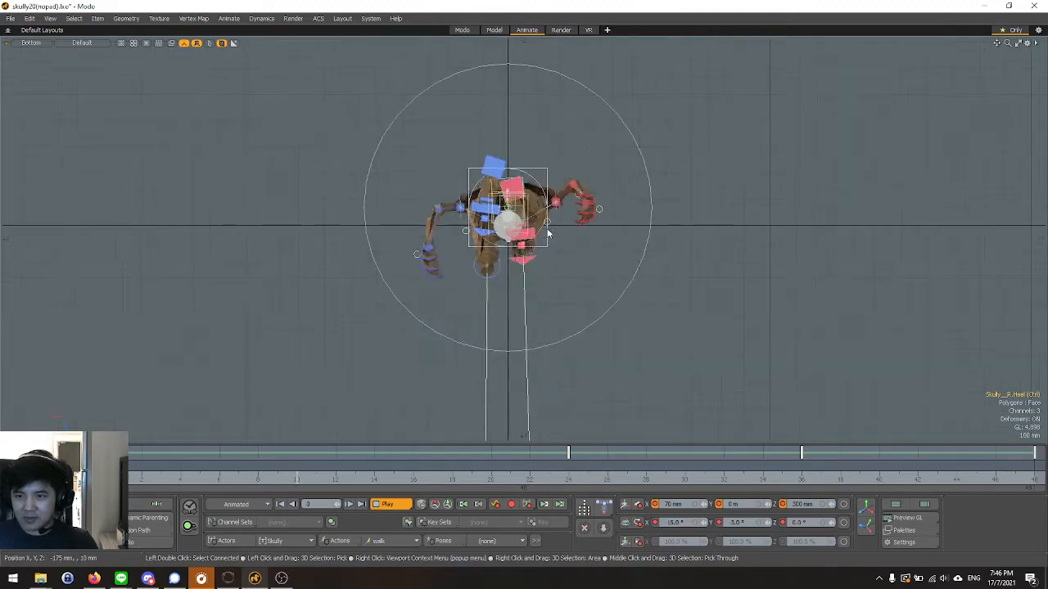
pyautogui.scroll(2, 595, 163)
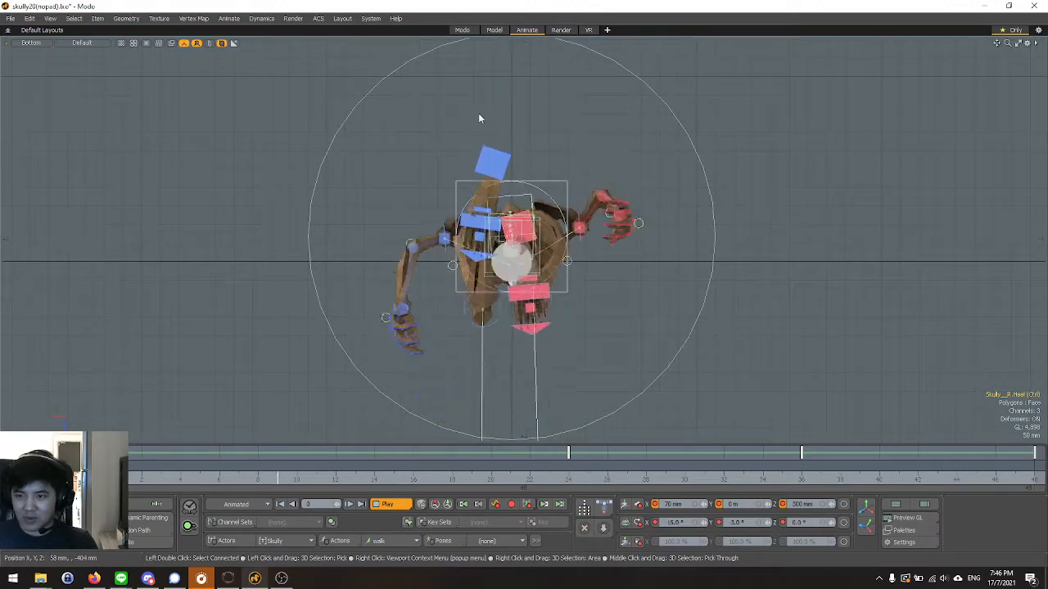
pyautogui.press('Escape')
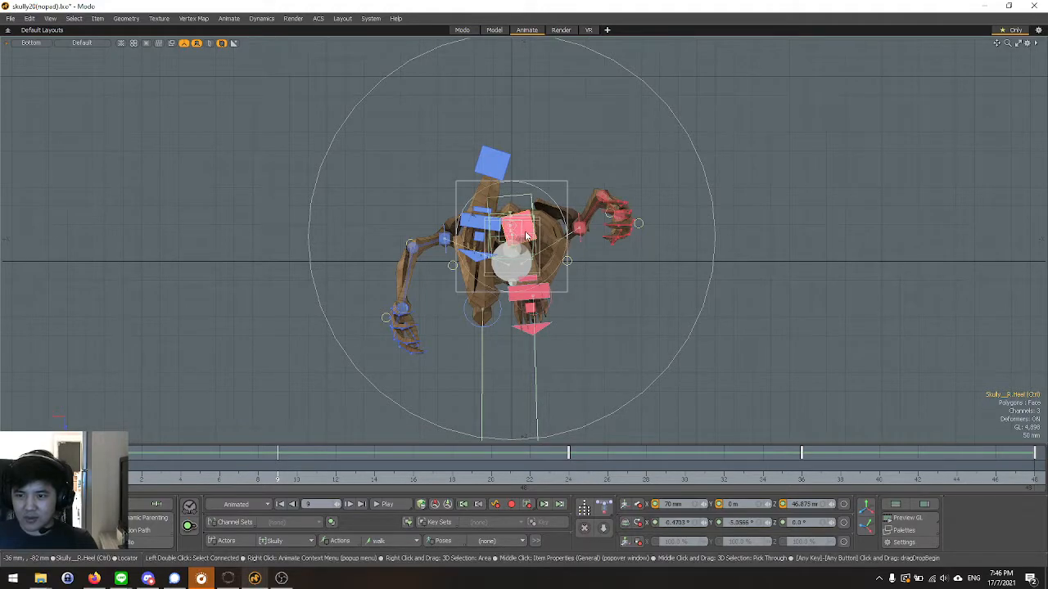
# At frame 36, move the right heel control outward in the Bottom view and set its X position to 0 m.
pyautogui.click(781, 479)
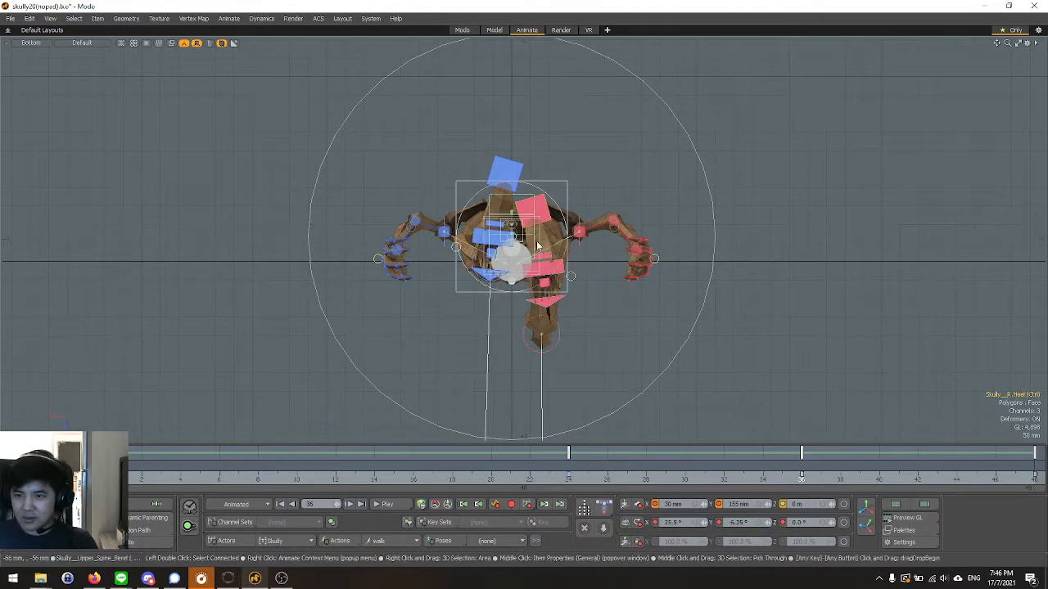
pyautogui.click(625, 505)
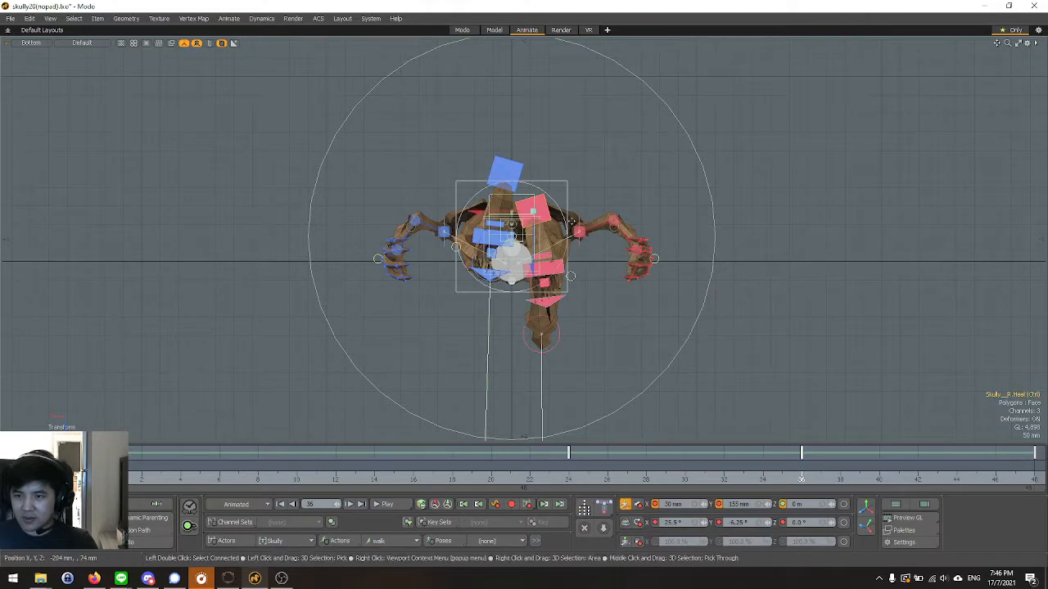
pyautogui.moveTo(479, 212); pyautogui.dragTo(490, 212)
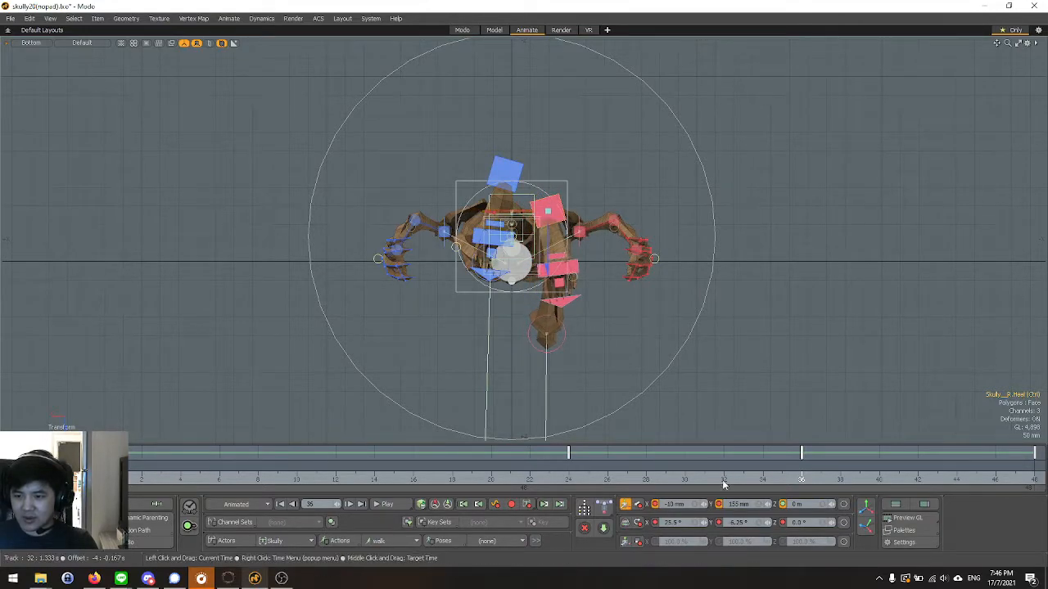
pyautogui.press('Return')
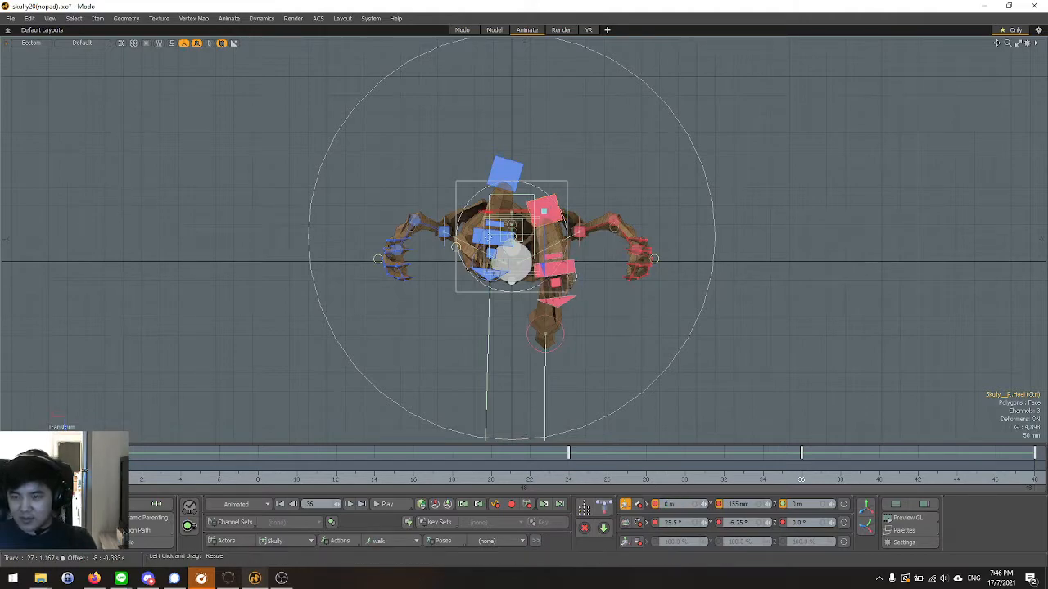
# At frame 12, set the left heel control's X position to 0 m.
pyautogui.click(502, 170)
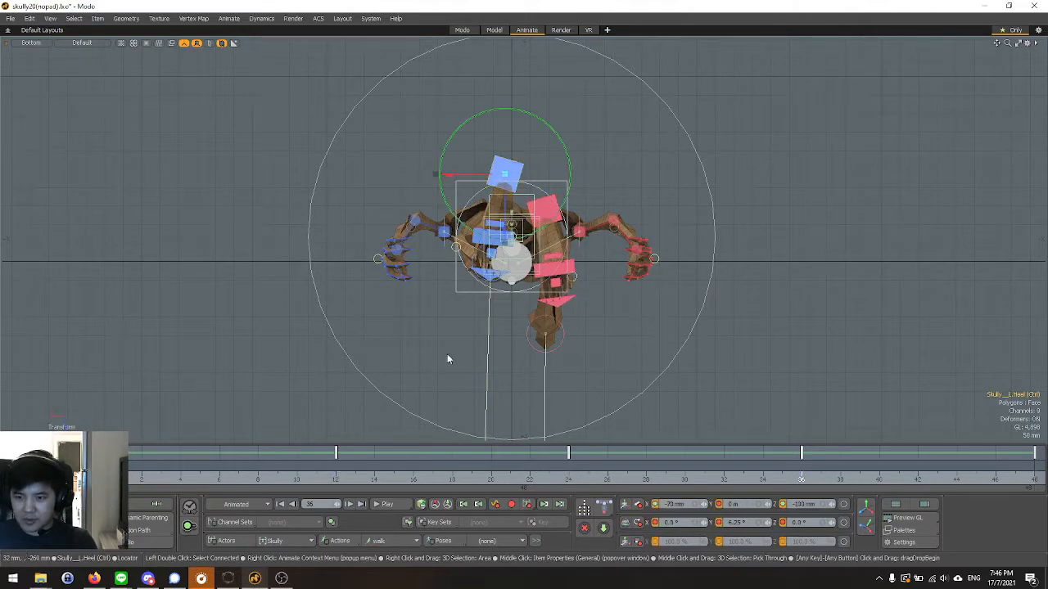
pyautogui.click(343, 481)
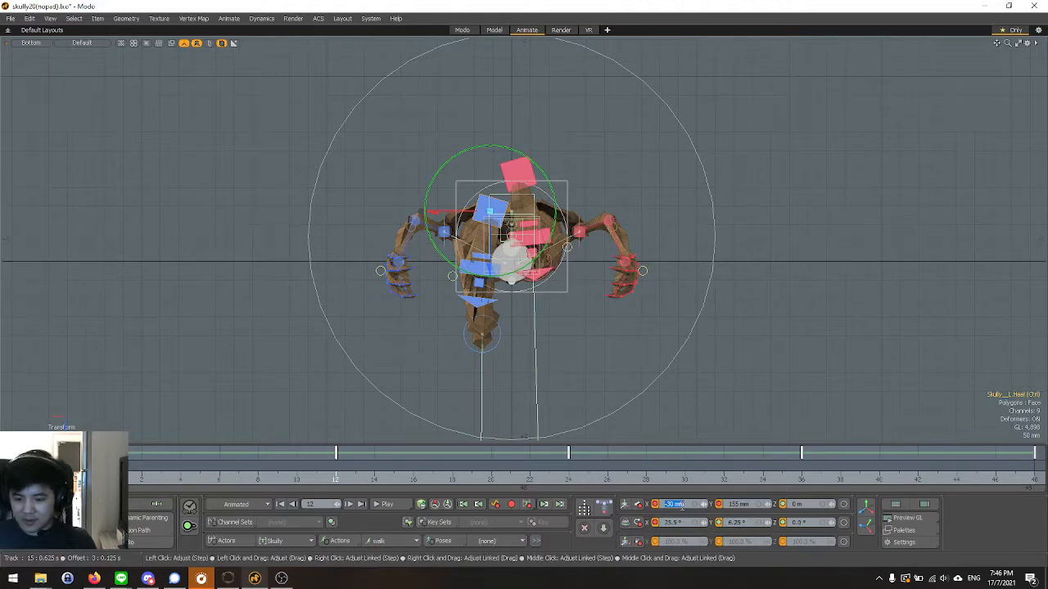
pyautogui.write('0')
pyautogui.press('Return')
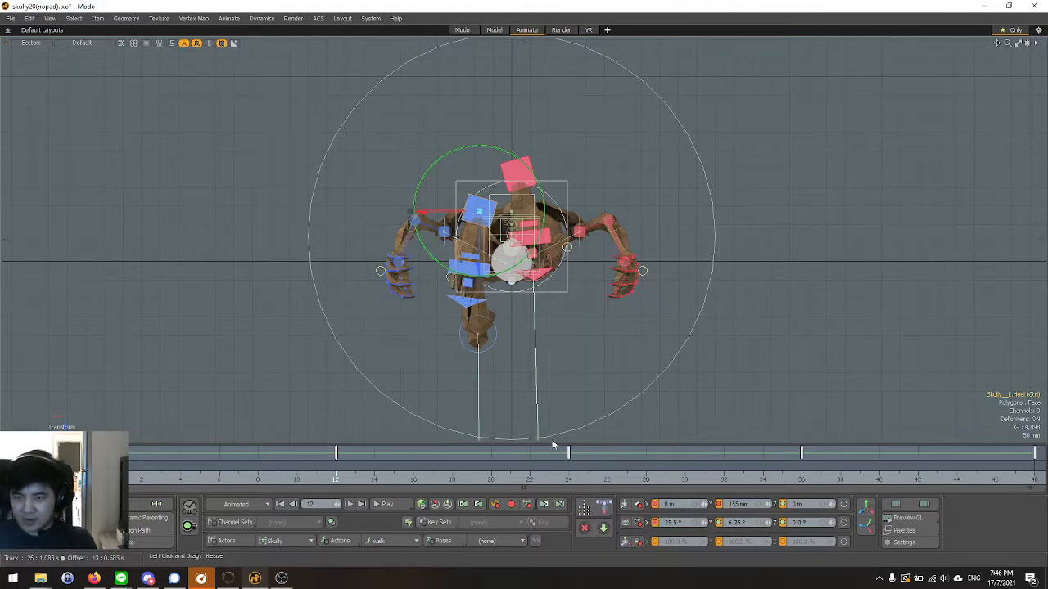
# Scrub through the walk cycle in the Bottom view to check the feet's sideways paths, and return to the start frame.
pyautogui.click(103, 479)
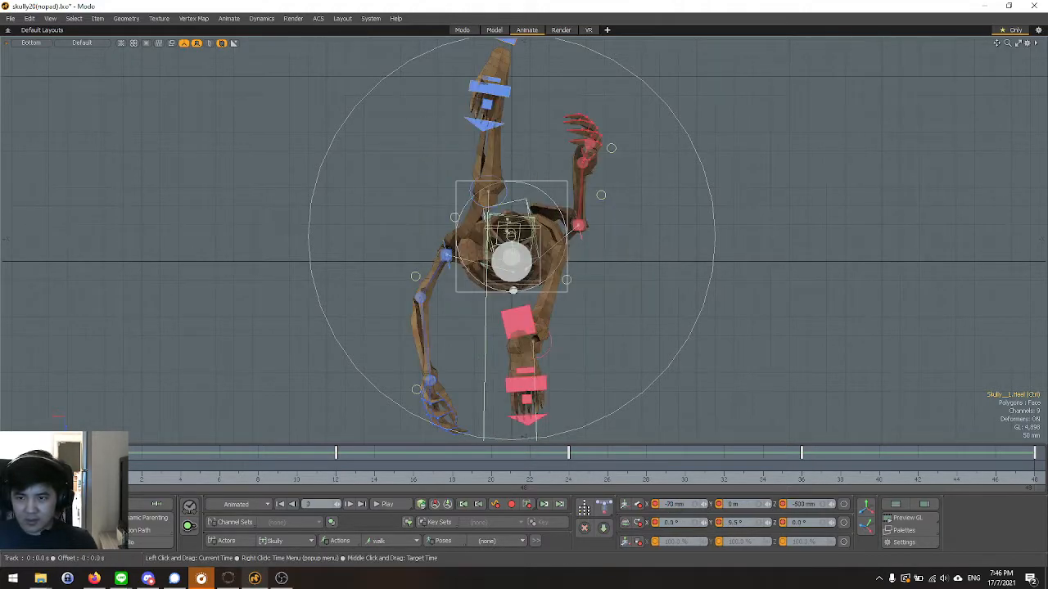
pyautogui.moveTo(103, 479); pyautogui.dragTo(1035, 479)
pyautogui.click(103, 479)
pyautogui.moveTo(103, 479); pyautogui.dragTo(568, 479)
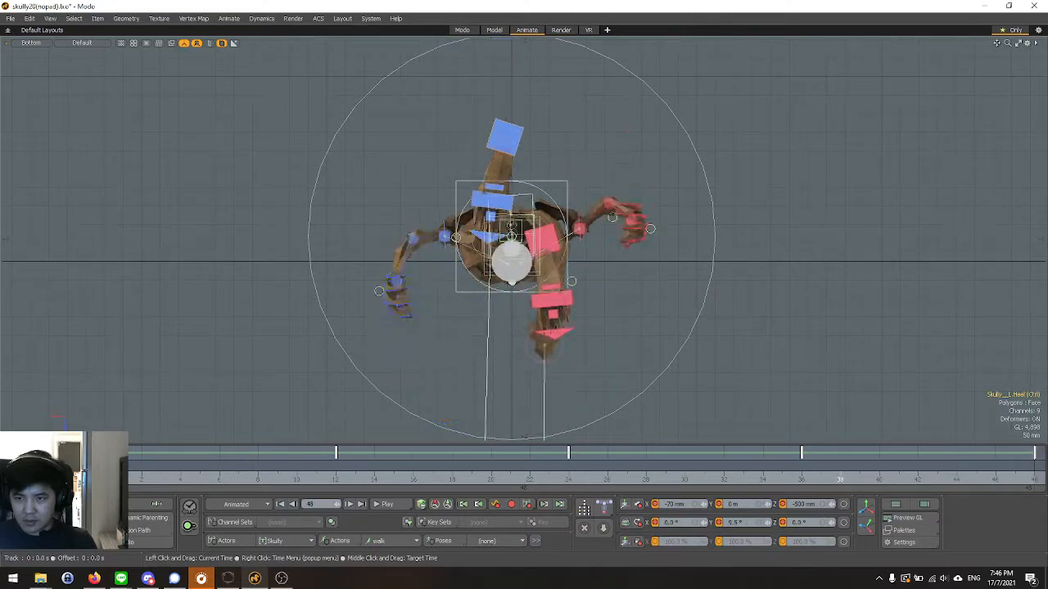
pyautogui.moveTo(180, 475); pyautogui.dragTo(103, 474)
# Examine the left and right heel positions in the starting pose from the Bottom view.
pyautogui.scroll(-2, 467, 262)
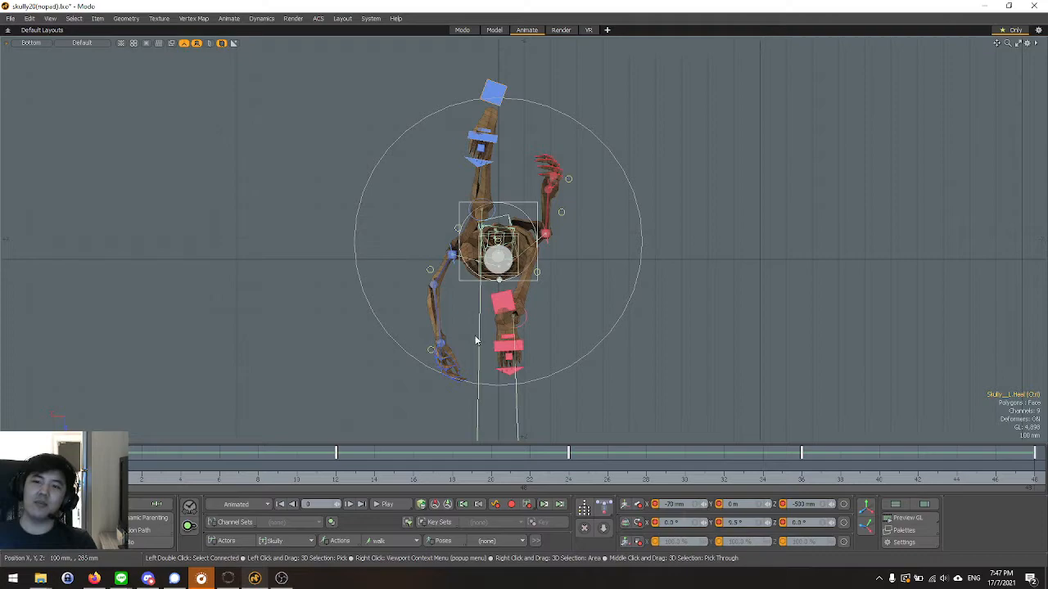
pyautogui.scroll(2, 482, 343)
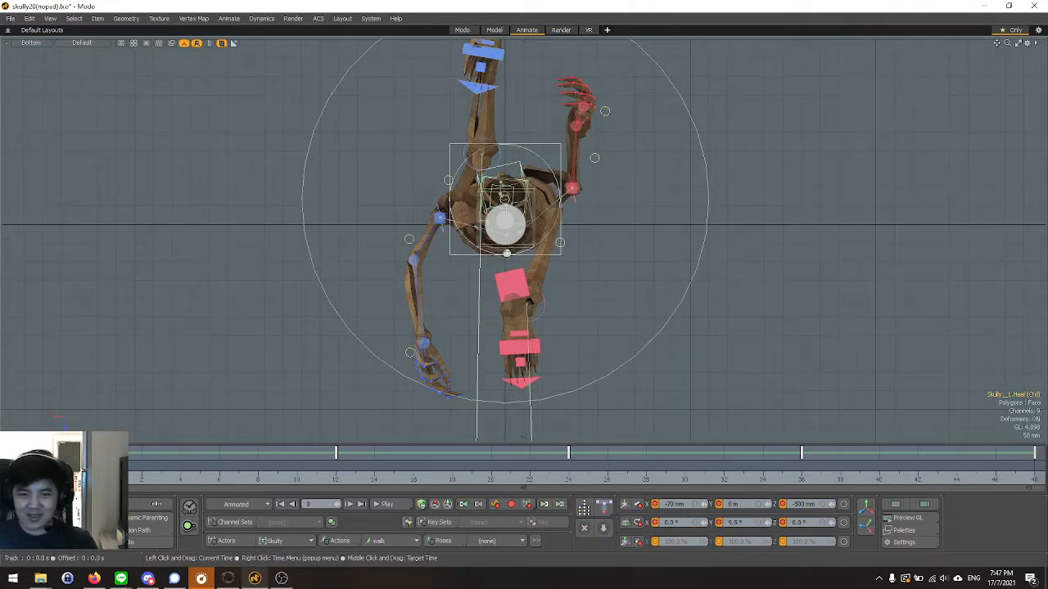
pyautogui.scroll(-2, 384, 278)
pyautogui.scroll(2, 443, 88)
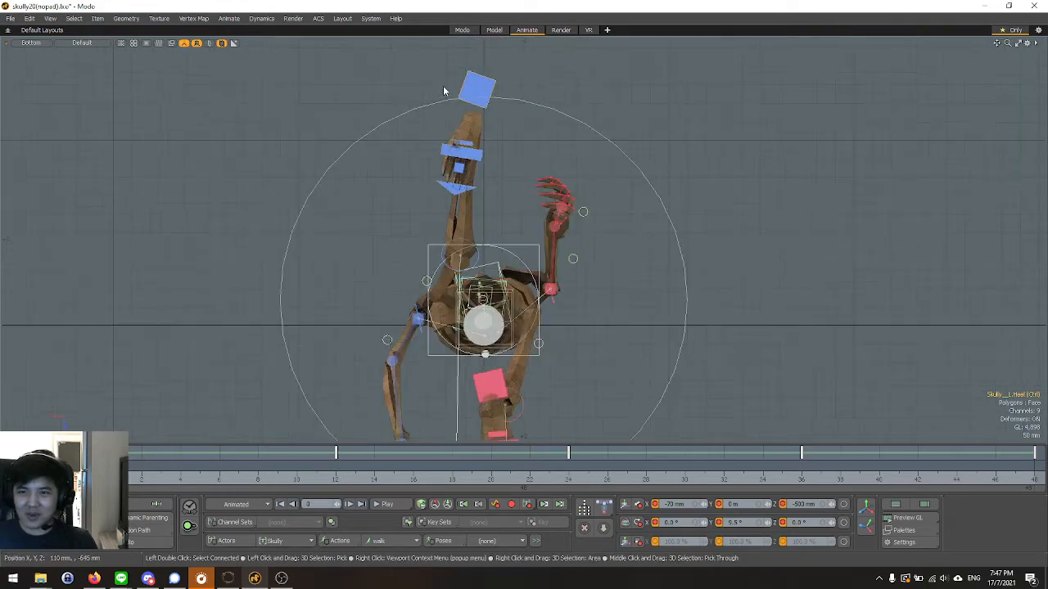
pyautogui.scroll(-2, 442, 85)
pyautogui.scroll(2, 540, 385)
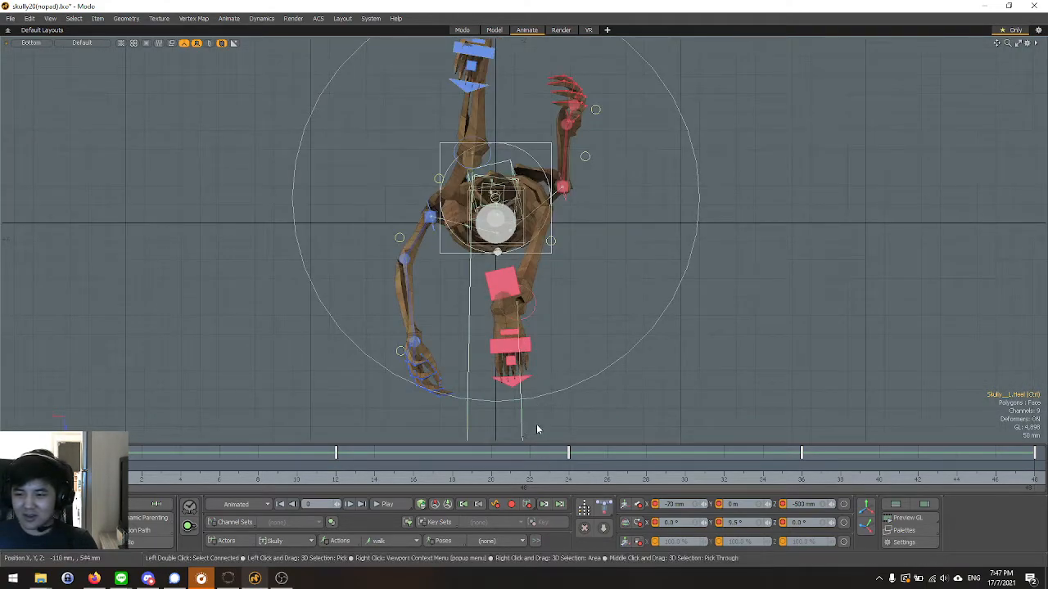
pyautogui.scroll(-2, 505, 397)
pyautogui.scroll(2, 511, 352)
pyautogui.scroll(-2, 517, 344)
pyautogui.scroll(2, 516, 344)
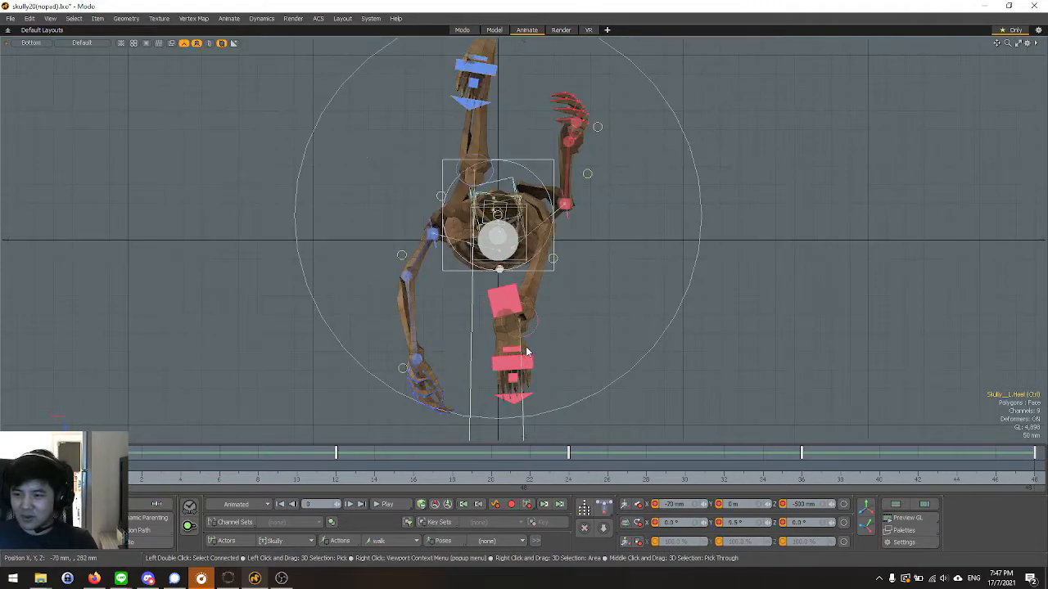
# Open the Graph Editor and isolate the left heel control's keyed Position X curve.
pyautogui.click(903, 531)
pyautogui.click(902, 531)
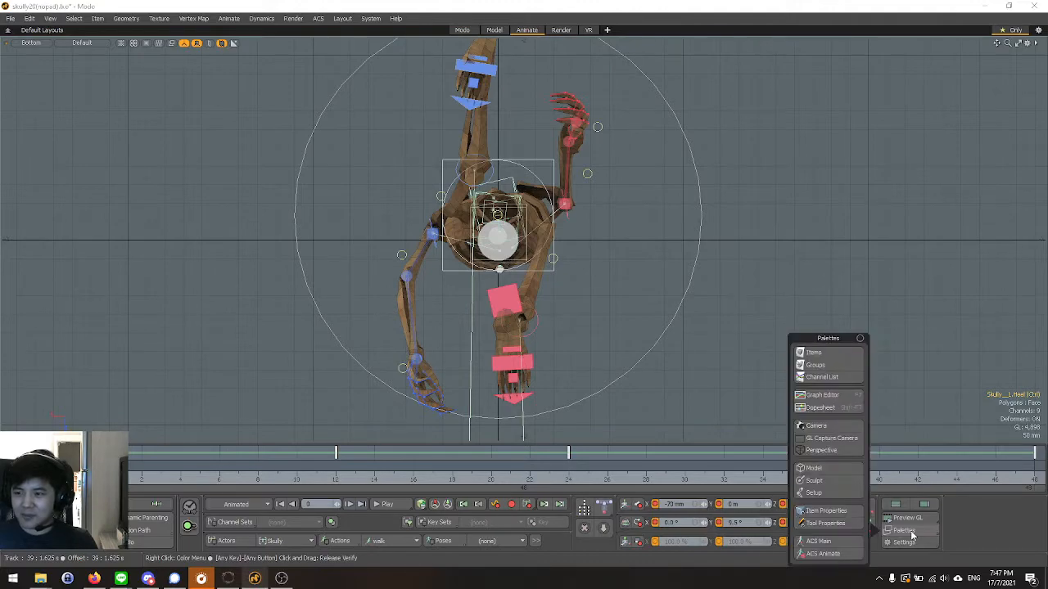
pyautogui.click(822, 395)
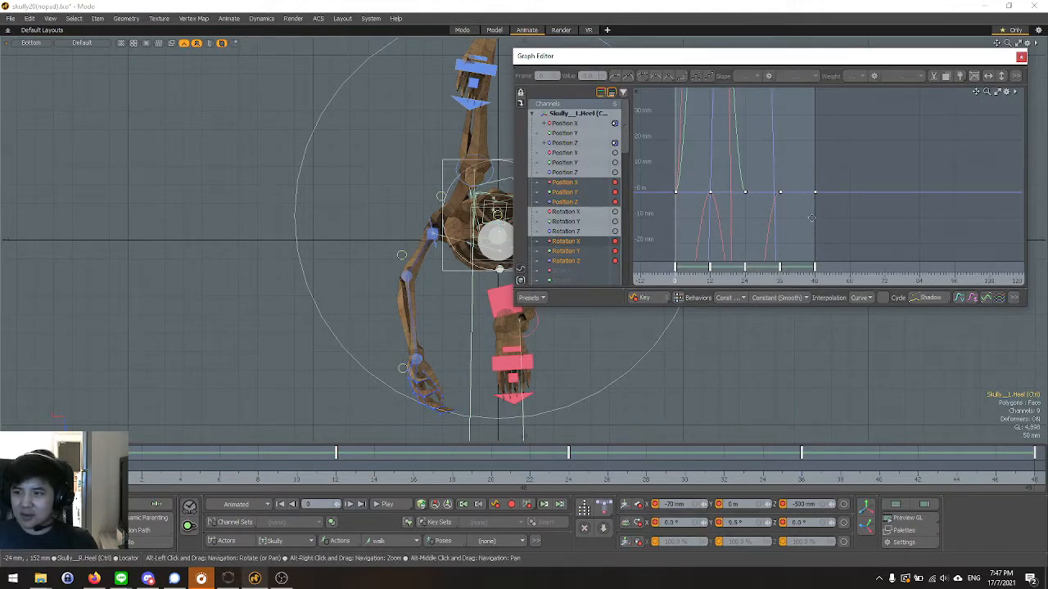
pyautogui.scroll(5, 821, 223)
pyautogui.scroll(-6, 823, 231)
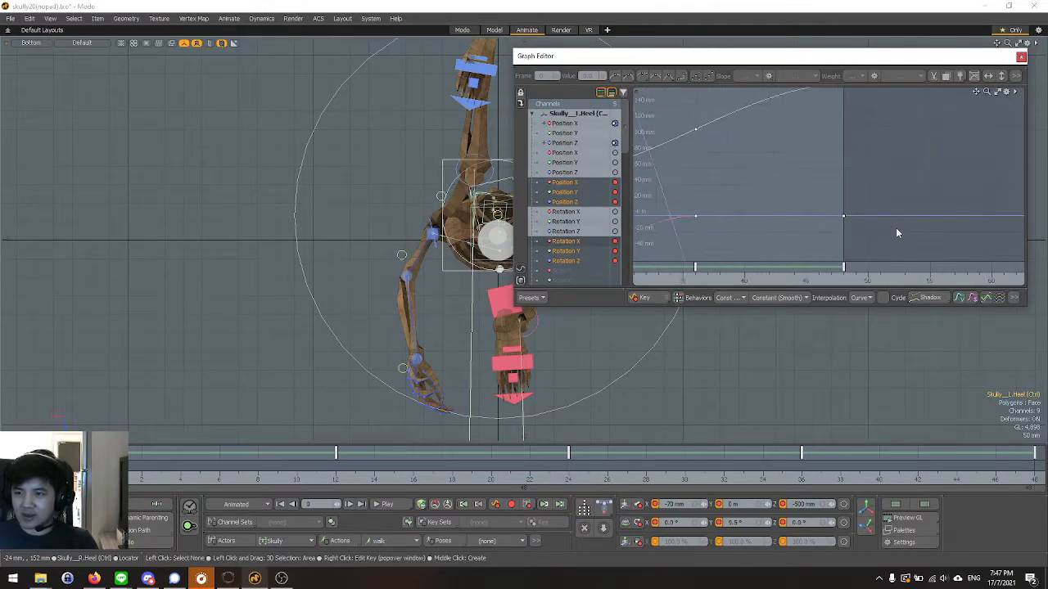
pyautogui.scroll(1, 724, 236)
pyautogui.keyDown('alt'); pyautogui.moveTo(760, 235); pyautogui.dragTo(828, 257, button='right'); pyautogui.keyUp('alt')
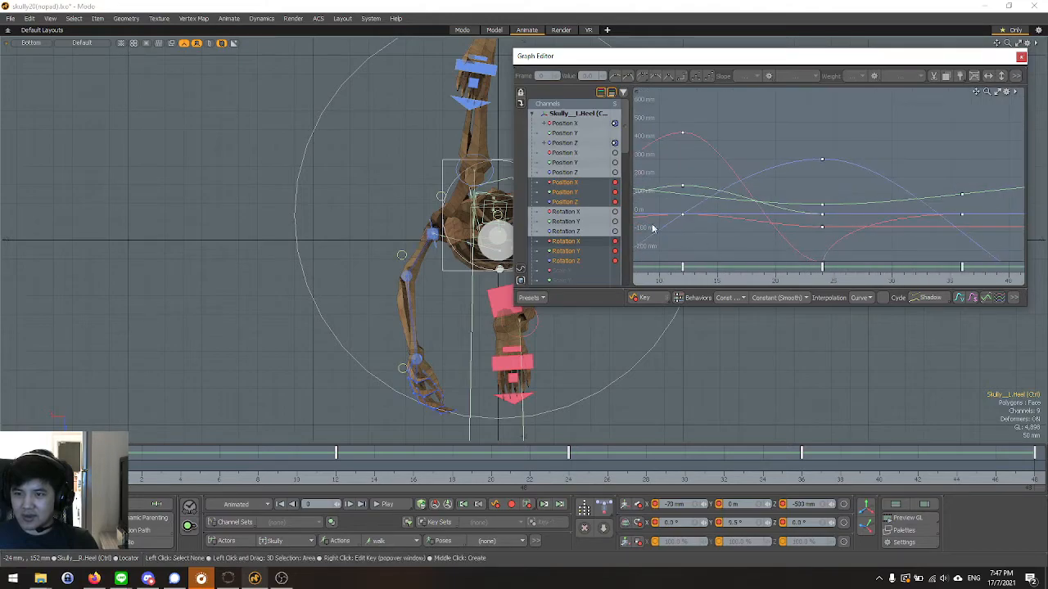
pyautogui.scroll(-2, 337, 222)
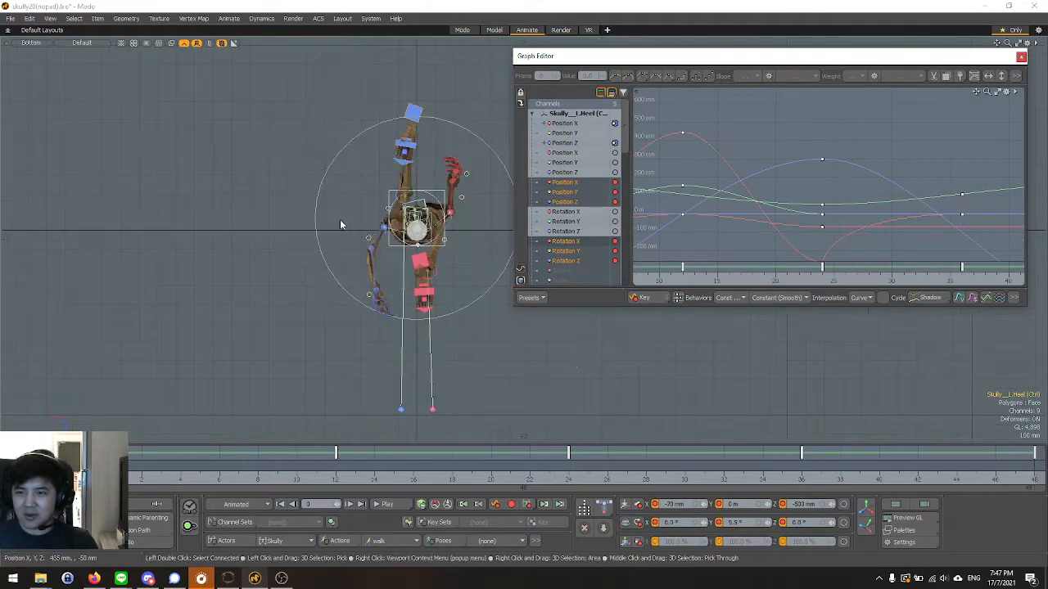
pyautogui.scroll(1, 440, 161)
pyautogui.click(562, 184)
pyautogui.scroll(-3, 848, 227)
pyautogui.scroll(1, 693, 213)
pyautogui.scroll(-1, 714, 232)
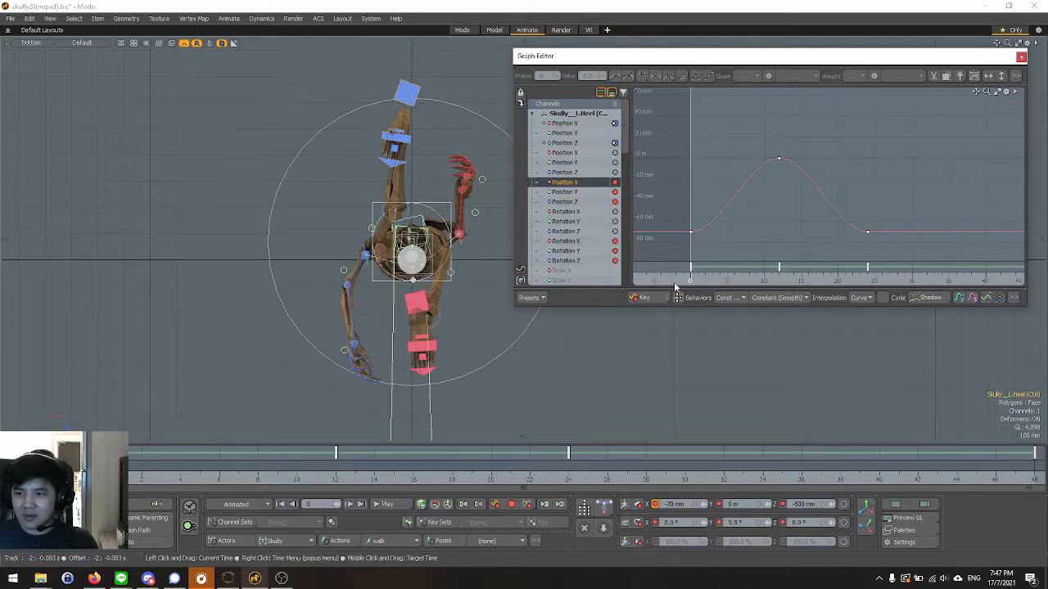
# Break the slope of the left heel's Position X key at frame 0 and set its outgoing slope to Linear Out.
pyautogui.moveTo(699, 282)
pyautogui.mouseDown()
pyautogui.moveTo(867, 281)
pyautogui.moveTo(690, 282)
pyautogui.mouseUp()
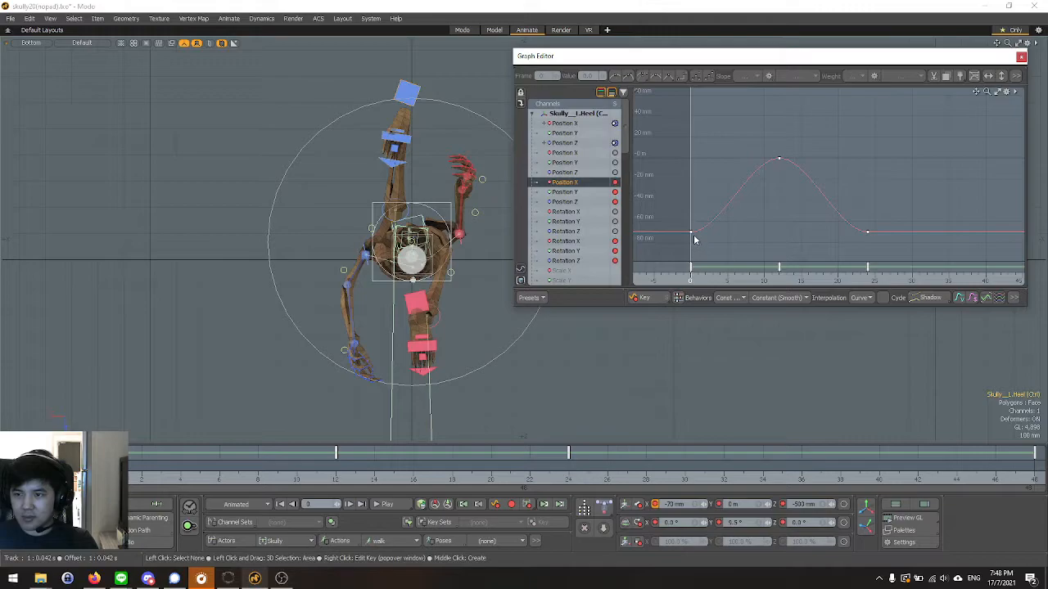
pyautogui.click(768, 77)
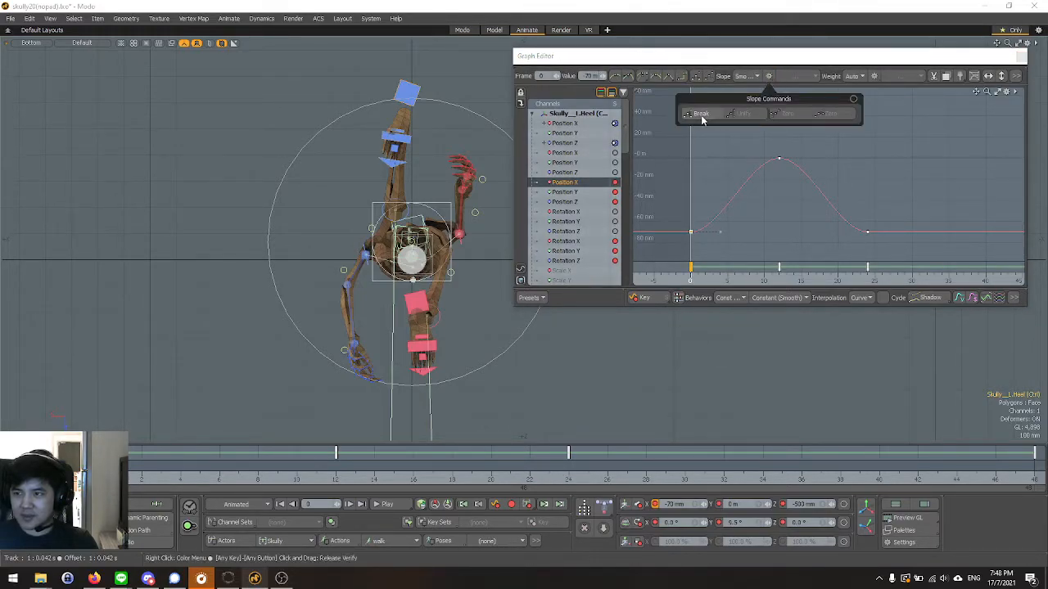
pyautogui.click(794, 77)
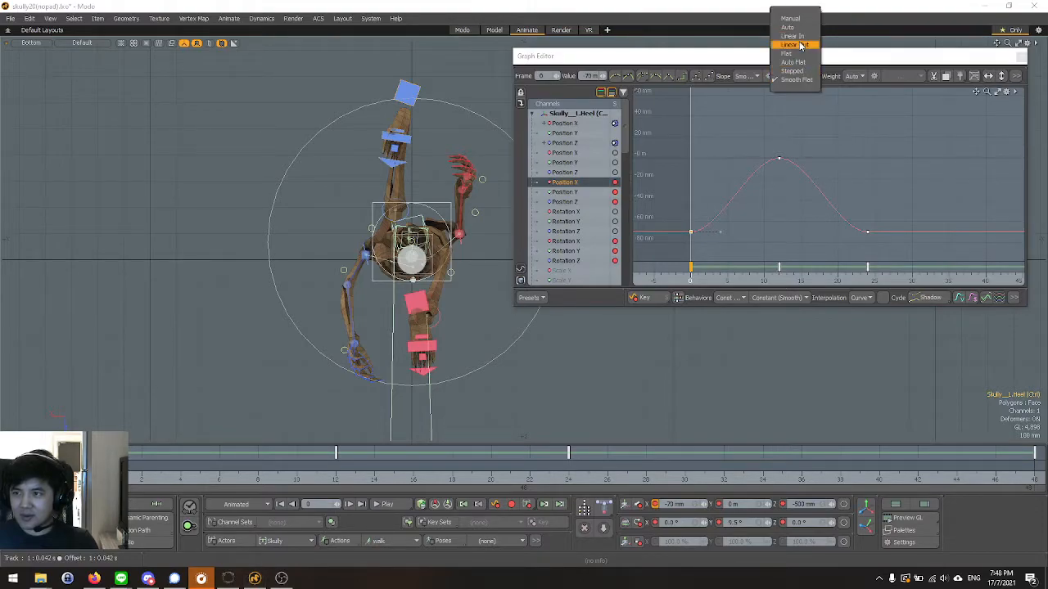
pyautogui.click(799, 45)
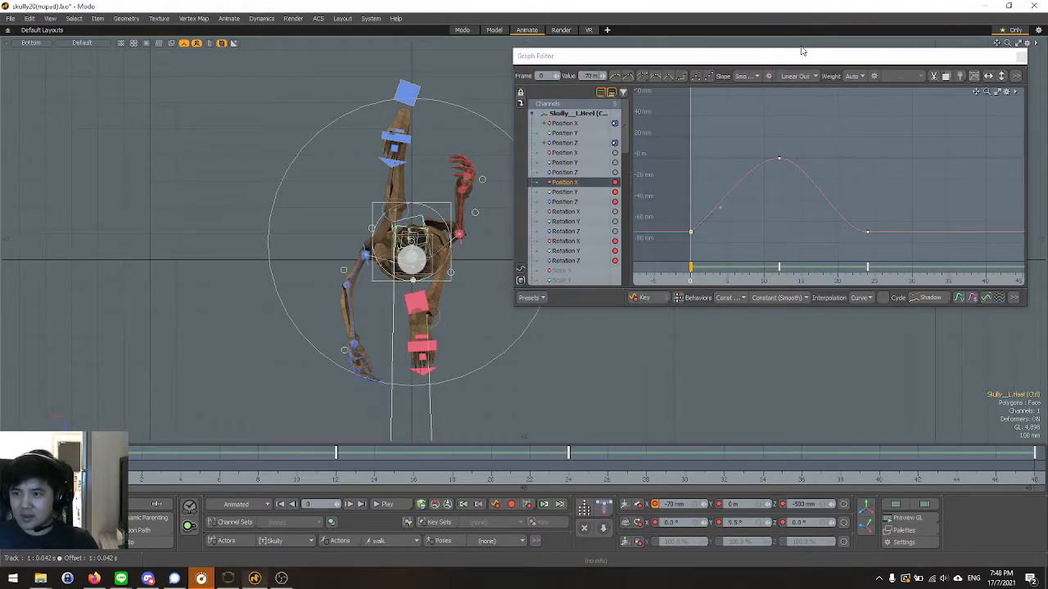
# Break the slope of the left heel's Position X key at frame 24, set its incoming slope to Linear In, and scrub to check the motion.
pyautogui.moveTo(692, 278); pyautogui.dragTo(867, 278)
pyautogui.click(868, 234)
pyautogui.click(754, 76)
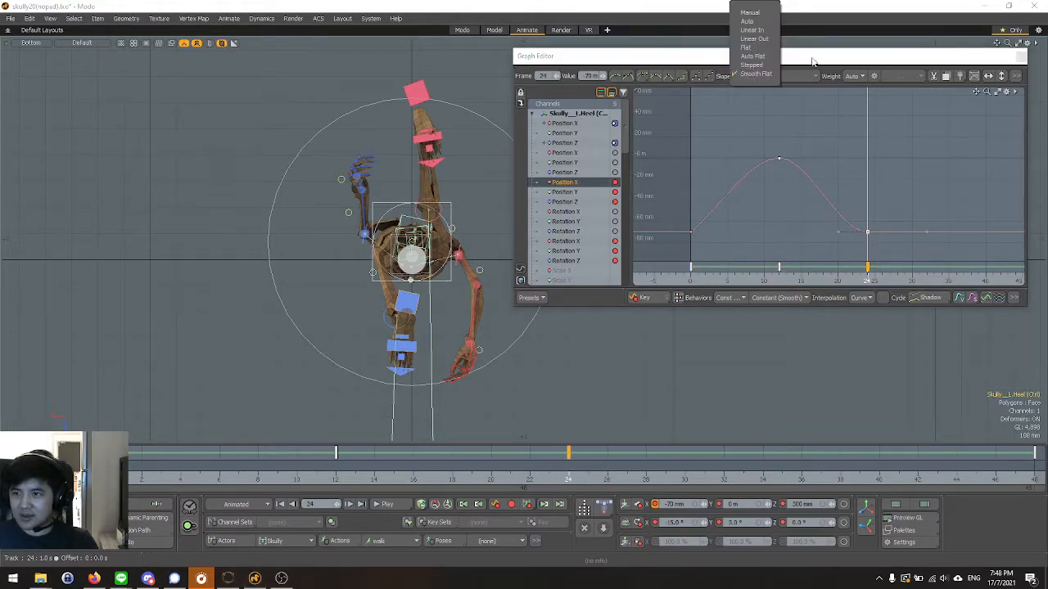
pyautogui.click(768, 75)
pyautogui.click(709, 115)
pyautogui.click(741, 76)
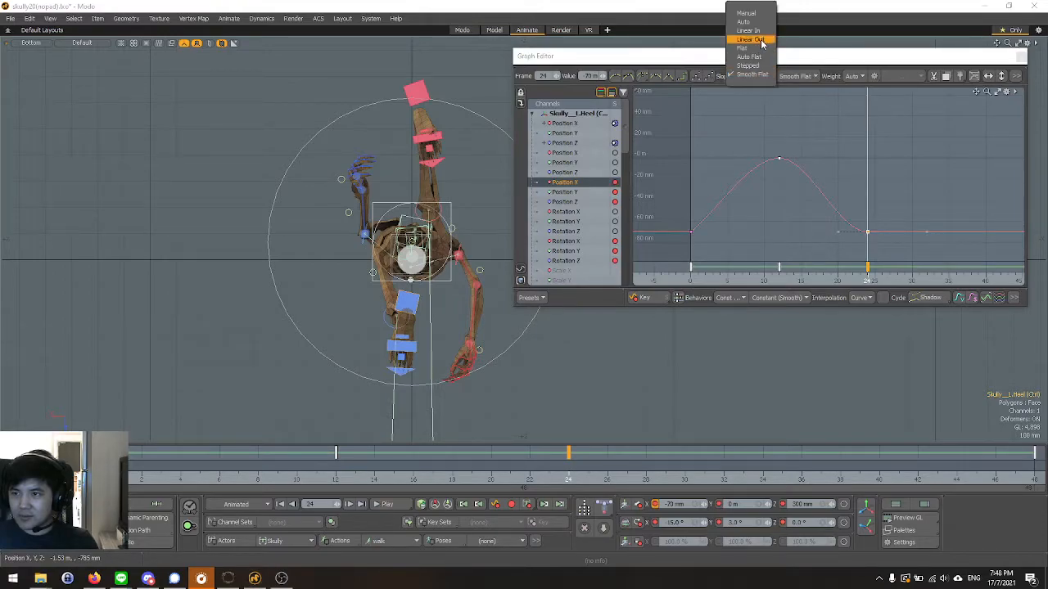
pyautogui.click(760, 33)
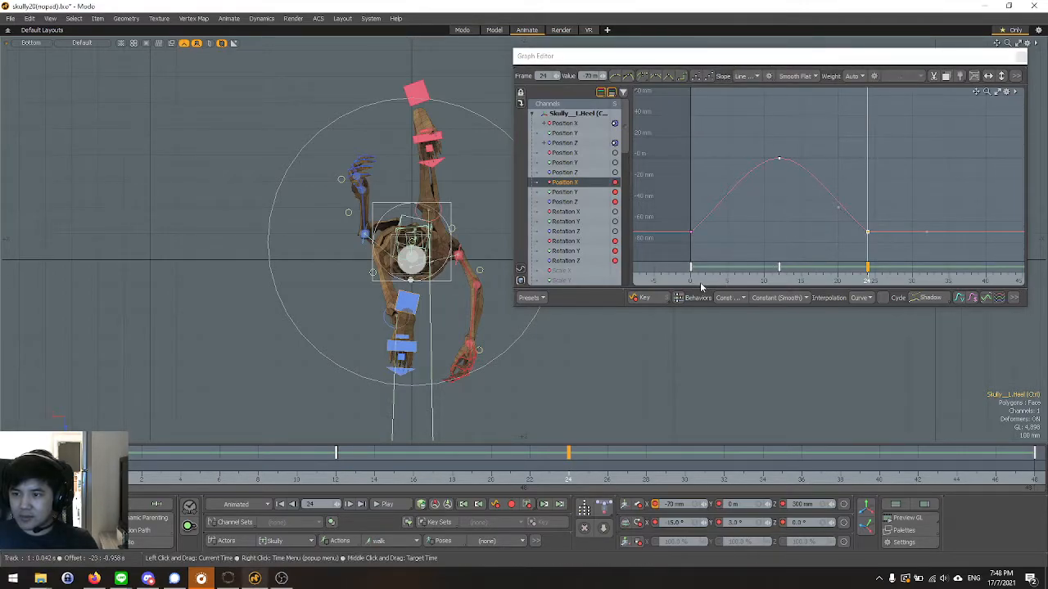
pyautogui.click(697, 282)
pyautogui.moveTo(698, 282); pyautogui.dragTo(867, 282)
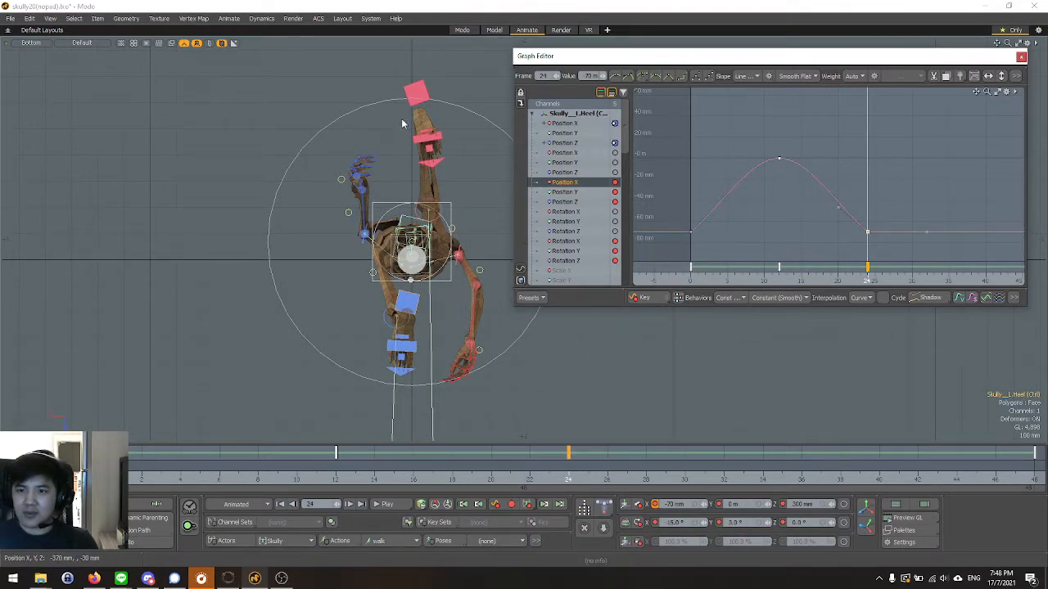
# Break the slopes of the right heel's Position X keys at frames 24 and 48, and set frame 24's outgoing slope to Linear Out.
pyautogui.click(416, 92)
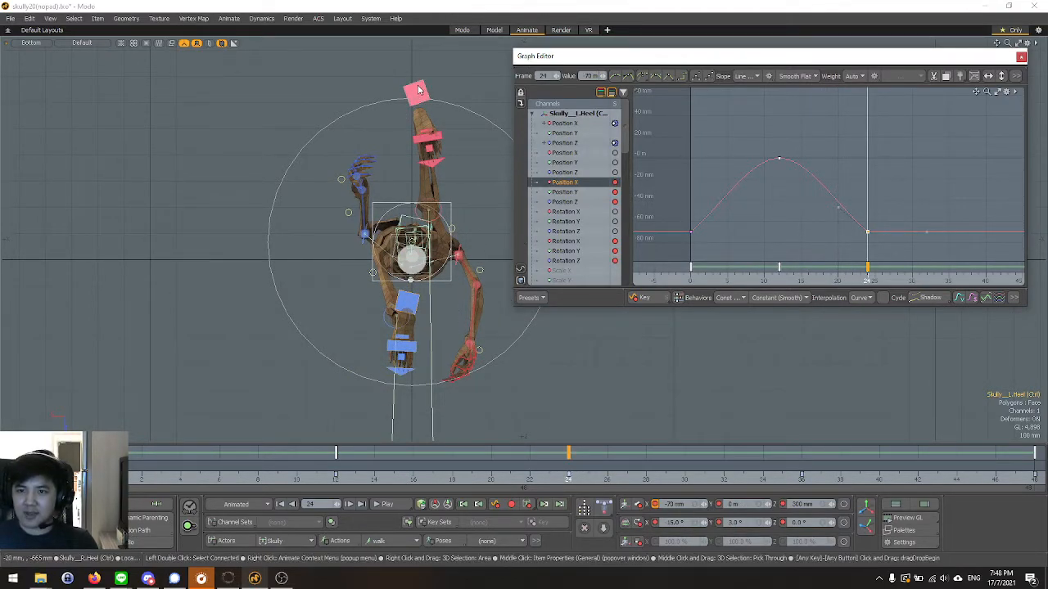
pyautogui.click(573, 183)
pyautogui.press('a')
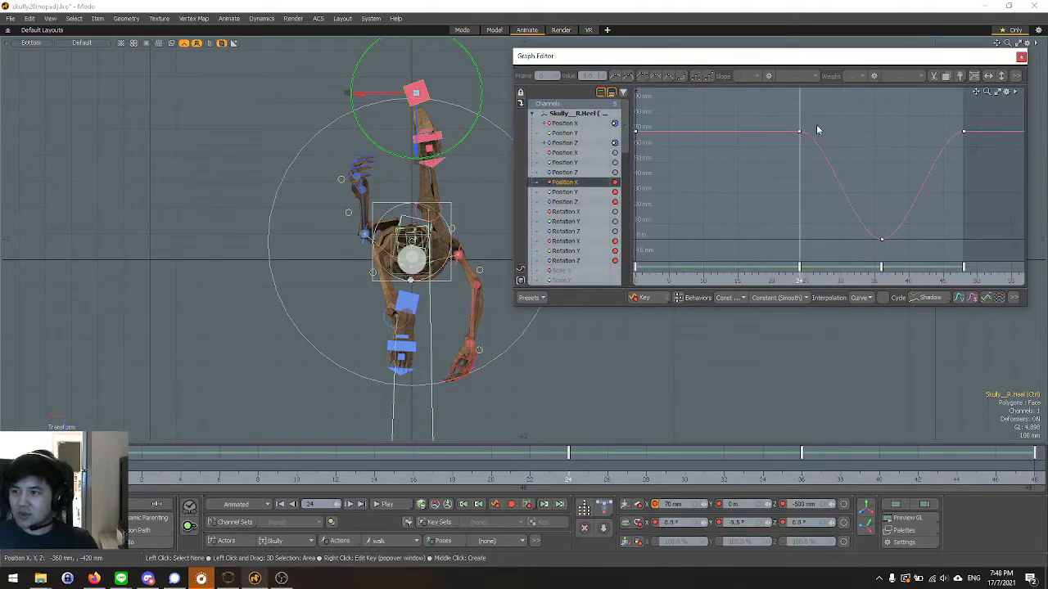
pyautogui.moveTo(883, 144); pyautogui.dragTo(997, 158)
pyautogui.click(768, 75)
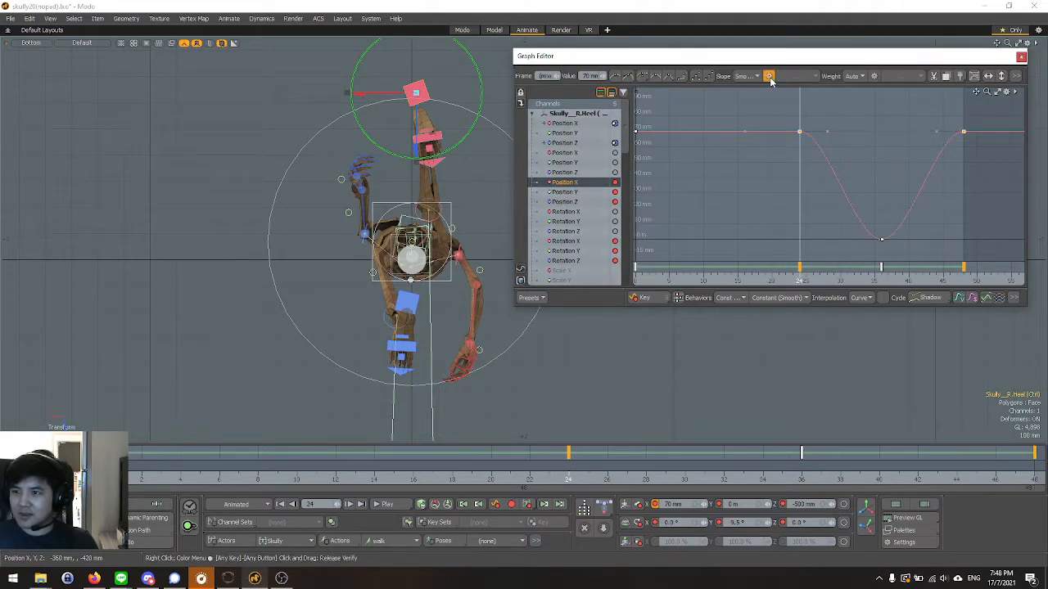
pyautogui.click(700, 114)
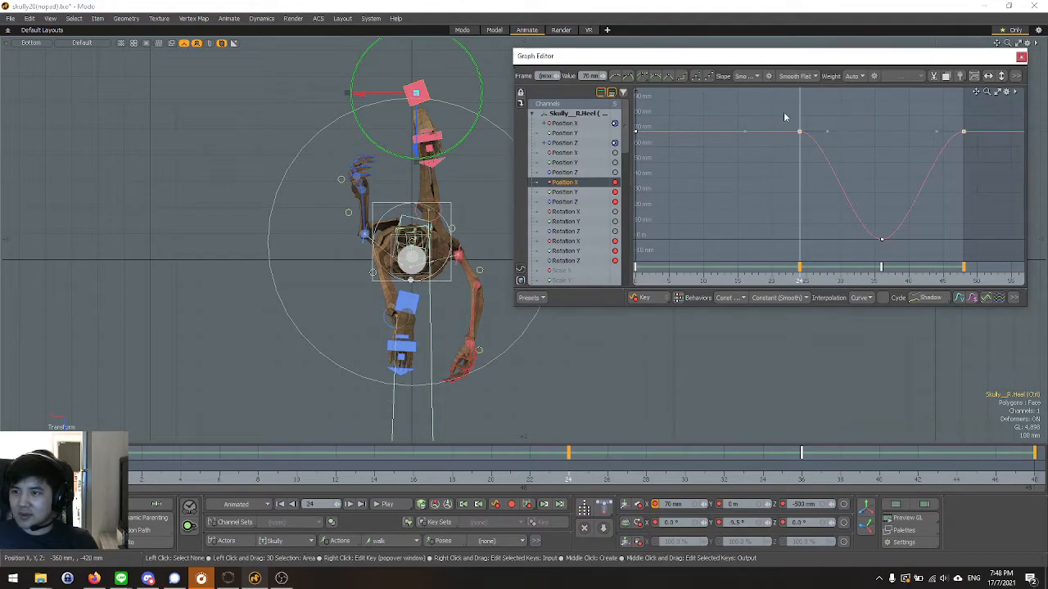
pyautogui.click(795, 76)
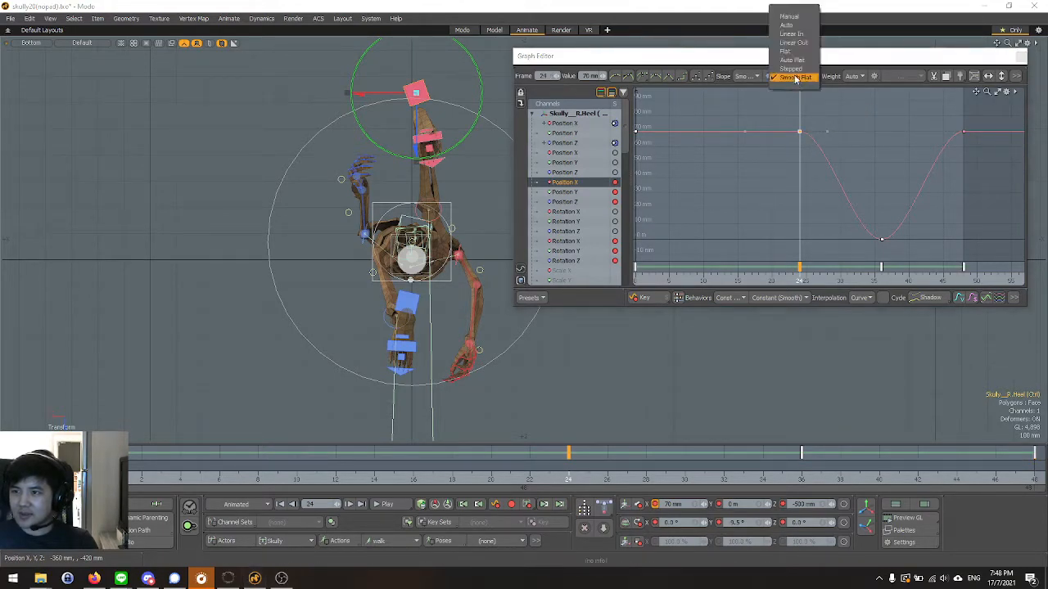
pyautogui.click(792, 42)
# Set the outgoing slope of the right heel's Position X key at frame 48 to Linear In.
pyautogui.click(963, 131)
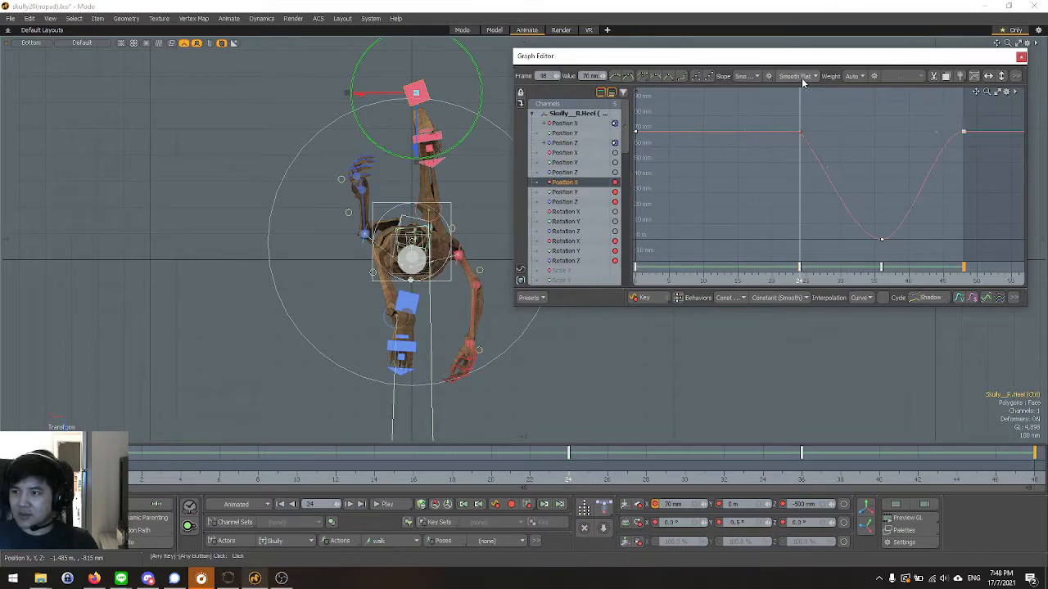
pyautogui.click(798, 76)
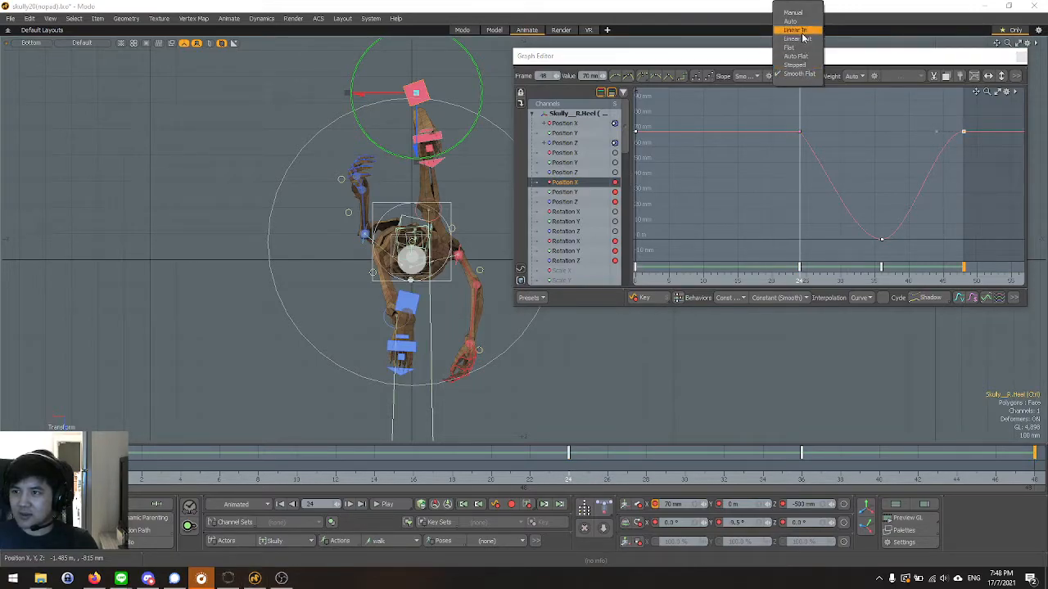
pyautogui.click(799, 31)
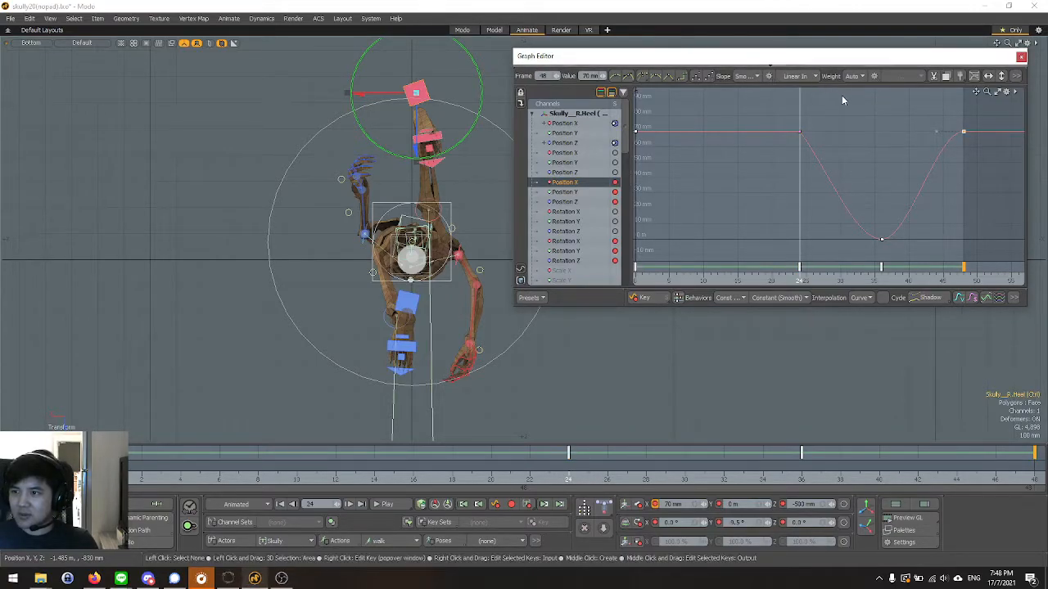
pyautogui.click(791, 77)
pyautogui.click(793, 78)
pyautogui.click(769, 76)
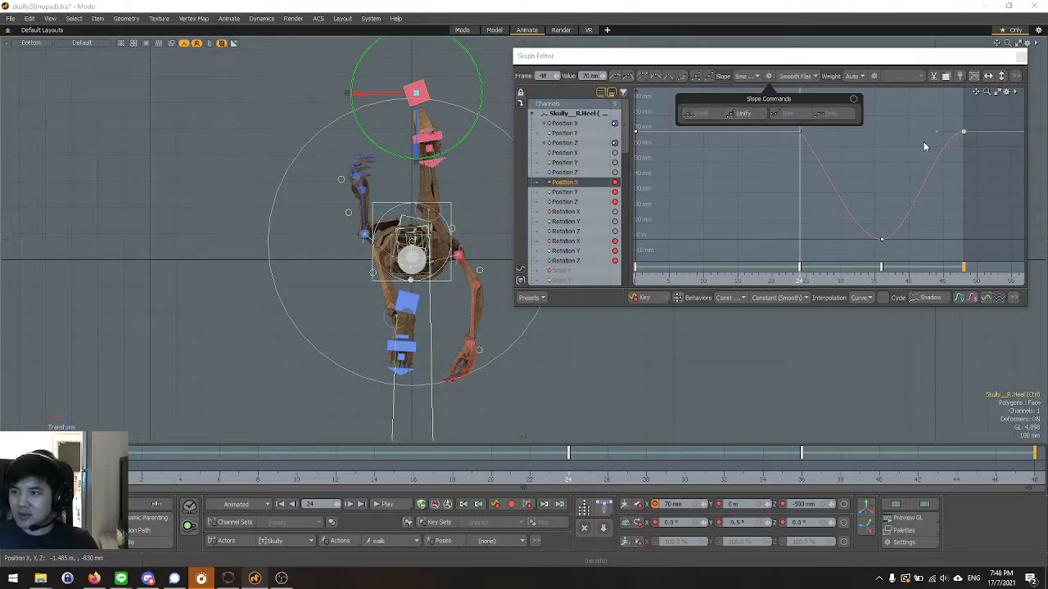
pyautogui.click(798, 76)
pyautogui.click(796, 37)
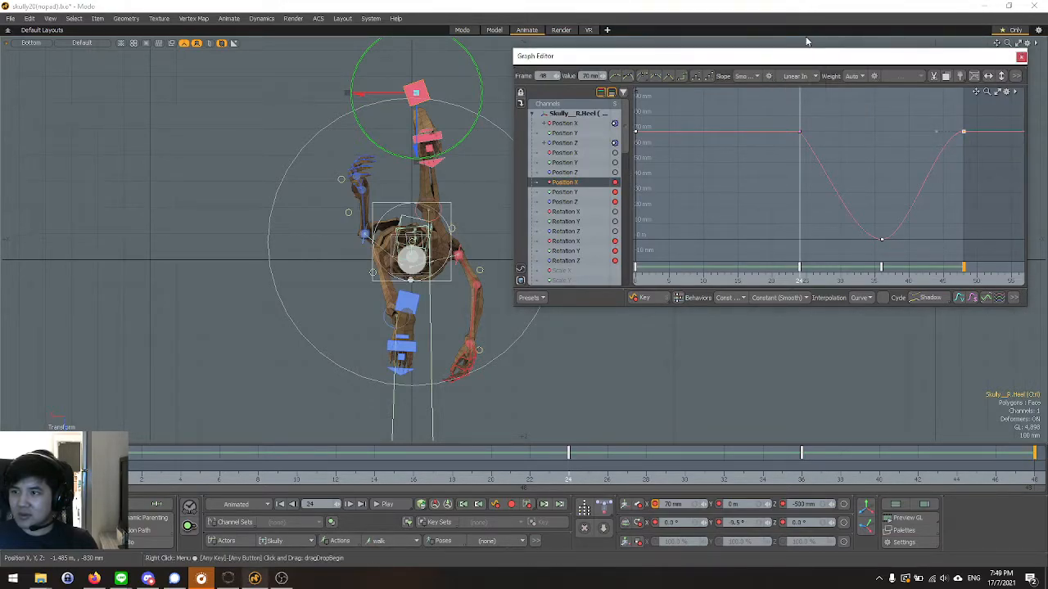
# Set the incoming slope of the right heel's Position X key at frame 48 to Linear In.
pyautogui.scroll(2, 950, 138)
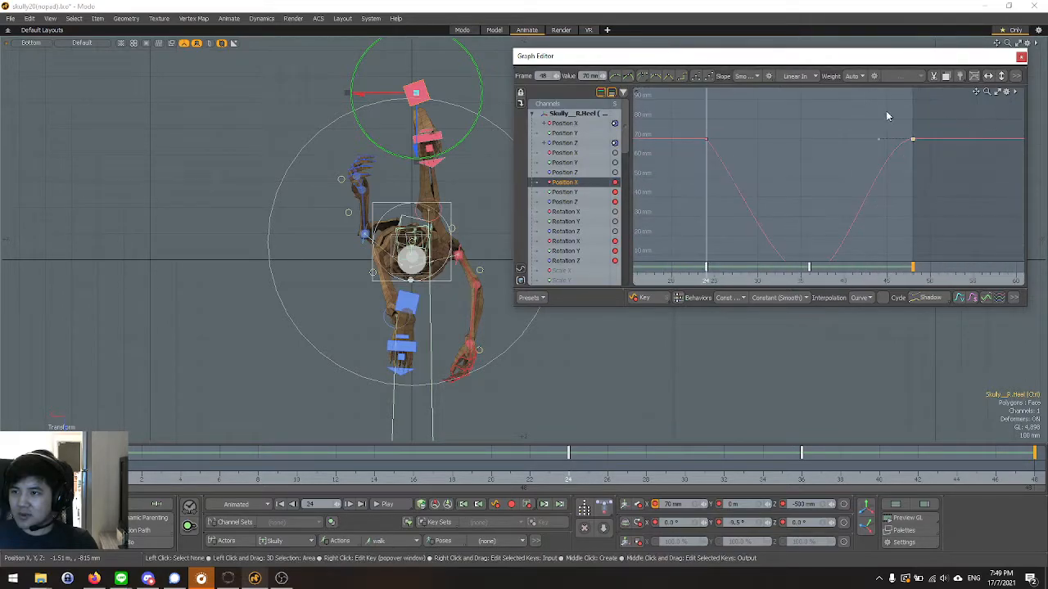
pyautogui.click(744, 75)
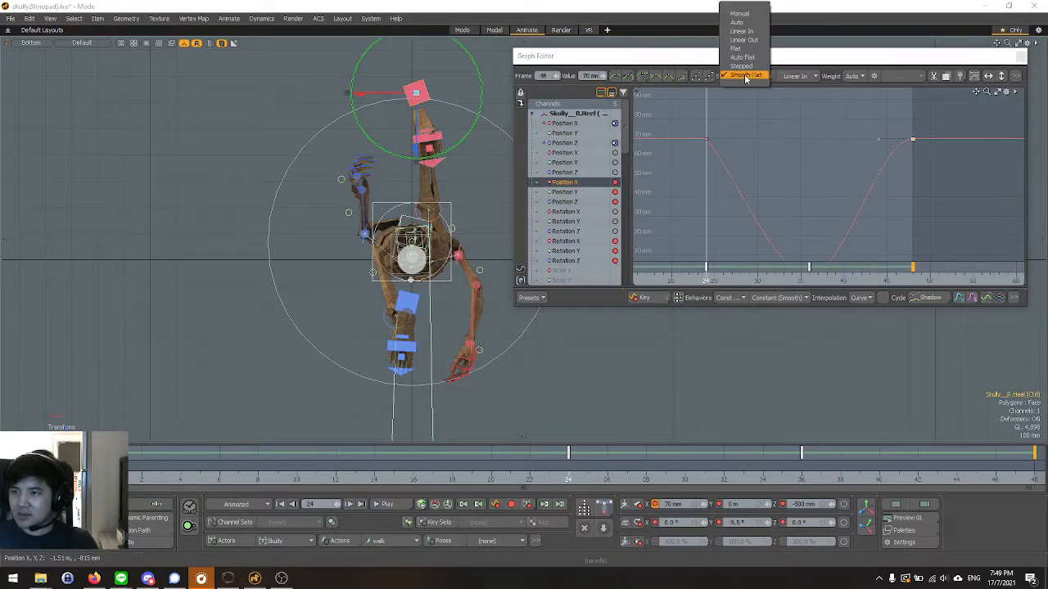
pyautogui.click(755, 32)
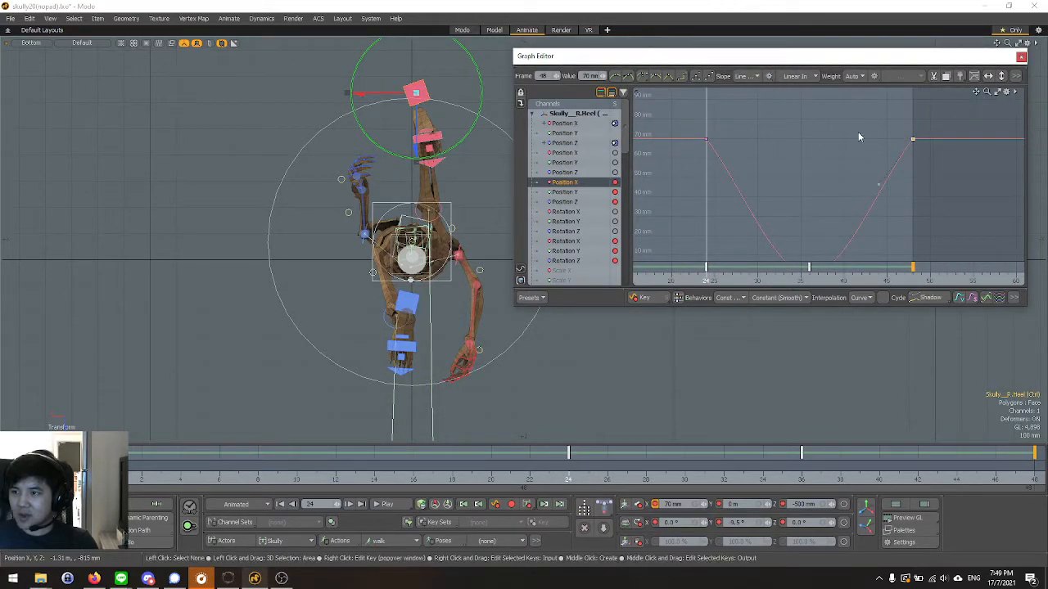
pyautogui.click(791, 76)
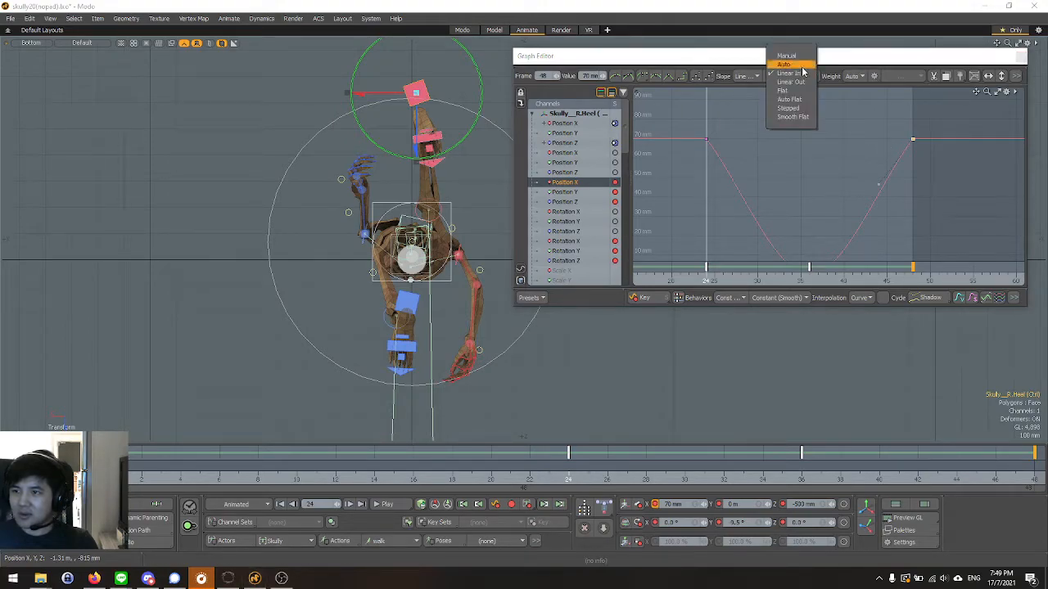
pyautogui.click(802, 67)
pyautogui.click(835, 160)
pyautogui.scroll(-1, 838, 117)
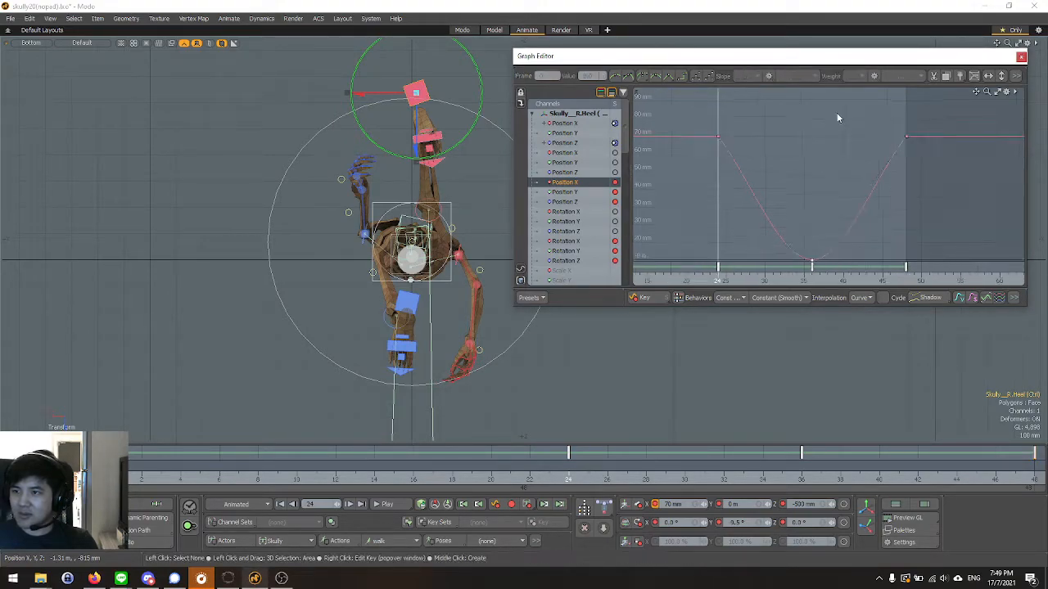
# Check the incoming slope type of the right heel's Position X key at frame 24, keeping it on Smooth Flat.
pyautogui.scroll(2, 836, 178)
pyautogui.click(713, 127)
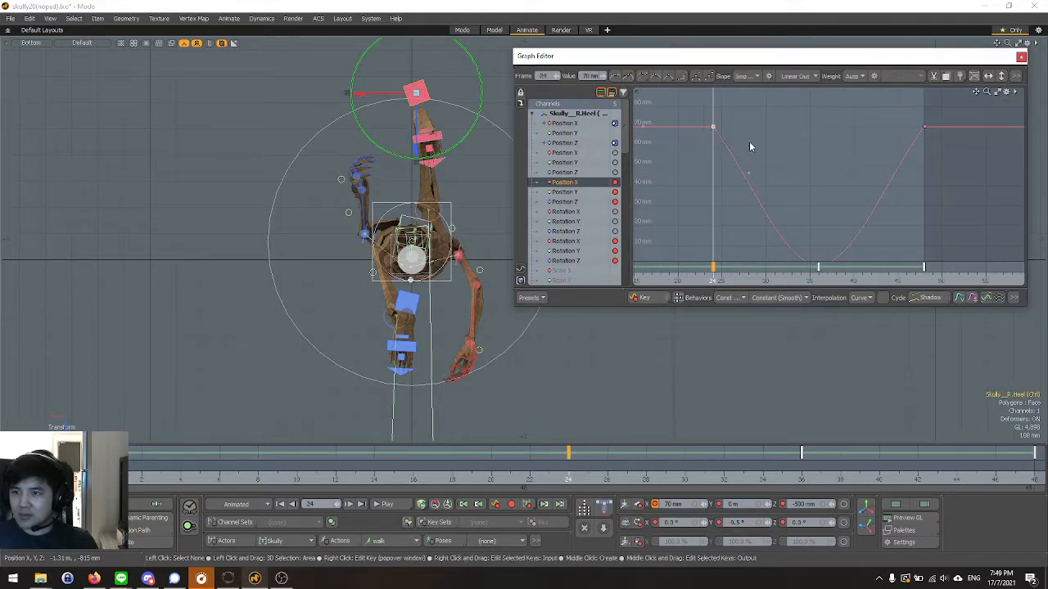
pyautogui.click(753, 78)
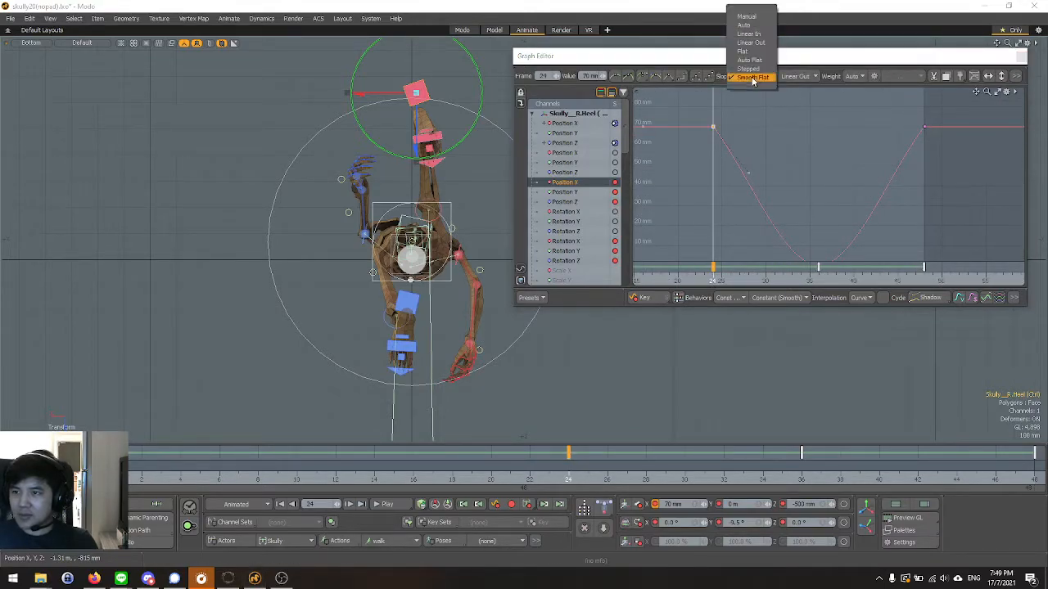
pyautogui.click(754, 78)
pyautogui.scroll(-1, 817, 137)
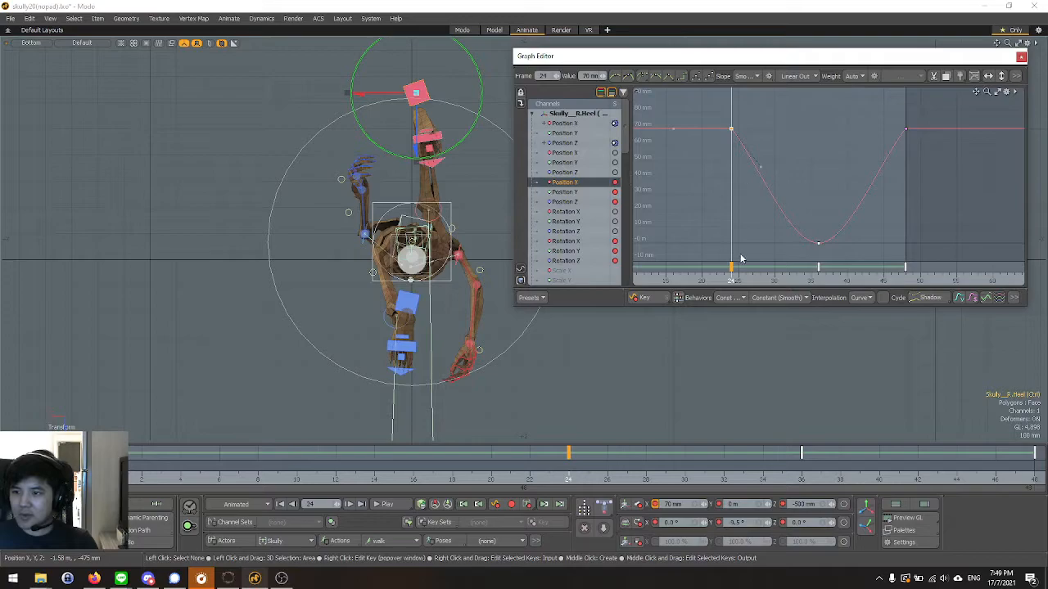
pyautogui.scroll(1, 802, 150)
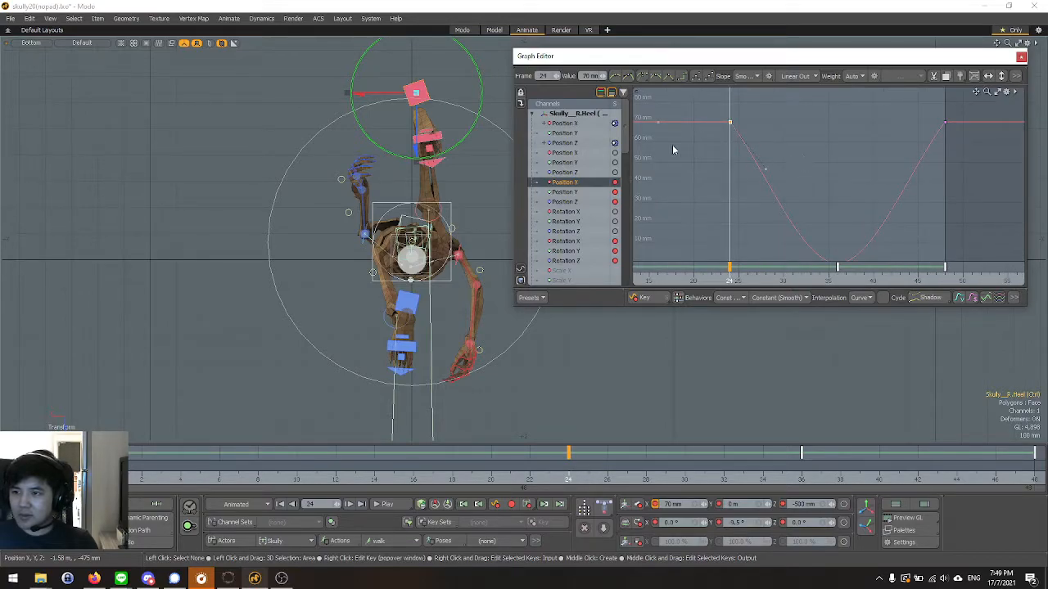
# Play the walk cycle from below, stop it and return to frame 0.
pyautogui.click(387, 504)
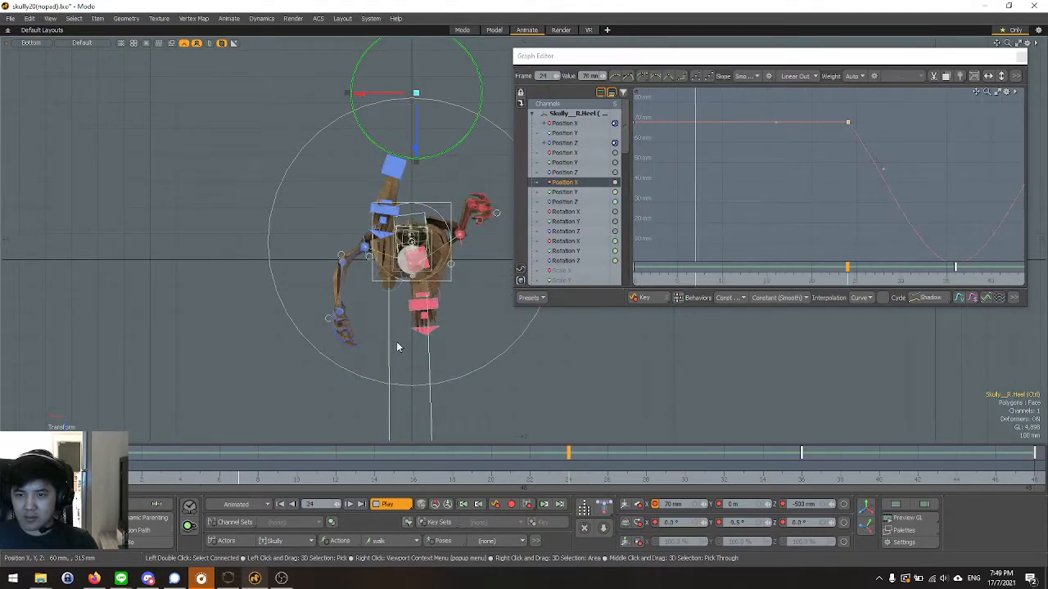
pyautogui.press('Escape')
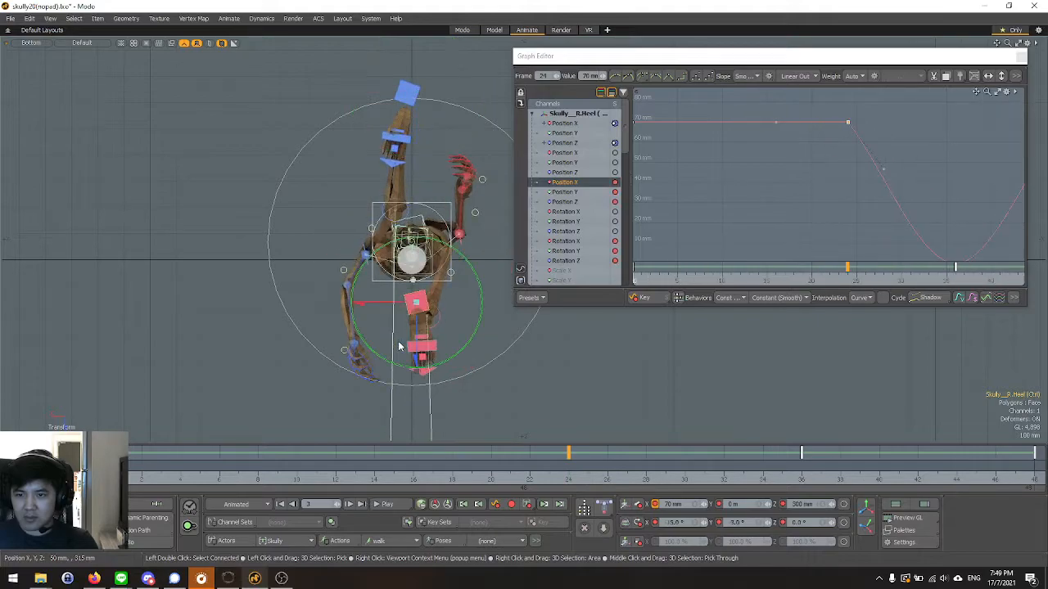
pyautogui.moveTo(85, 471)
pyautogui.mouseDown()
pyautogui.moveTo(112, 471)
pyautogui.moveTo(84, 470)
pyautogui.mouseUp()
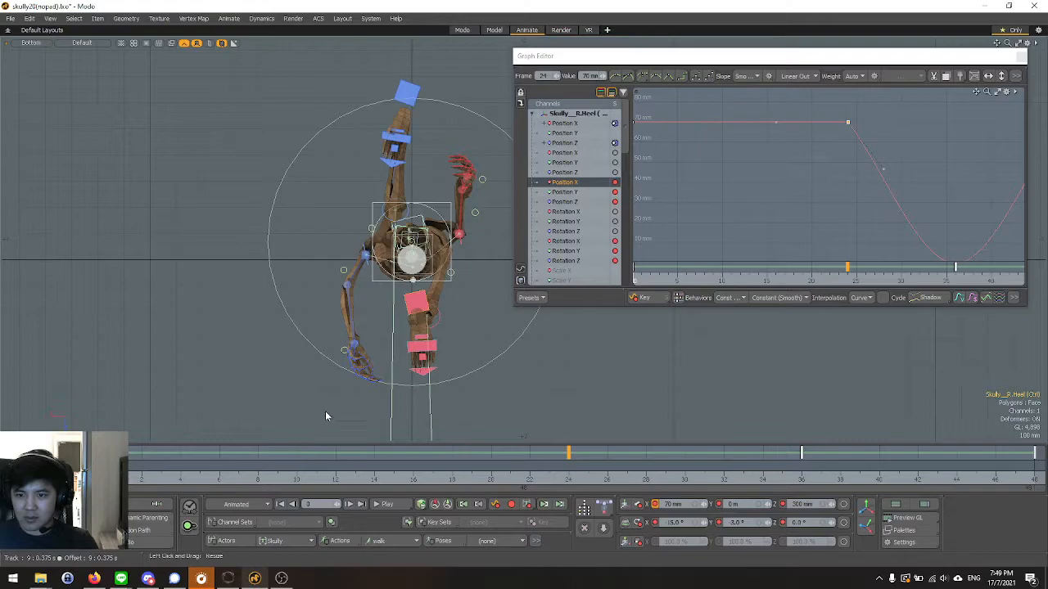
# Close the Graph Editor and return the viewport to the Bottom view.
pyautogui.hotkey('ctrl', 'space')
pyautogui.click(418, 226)
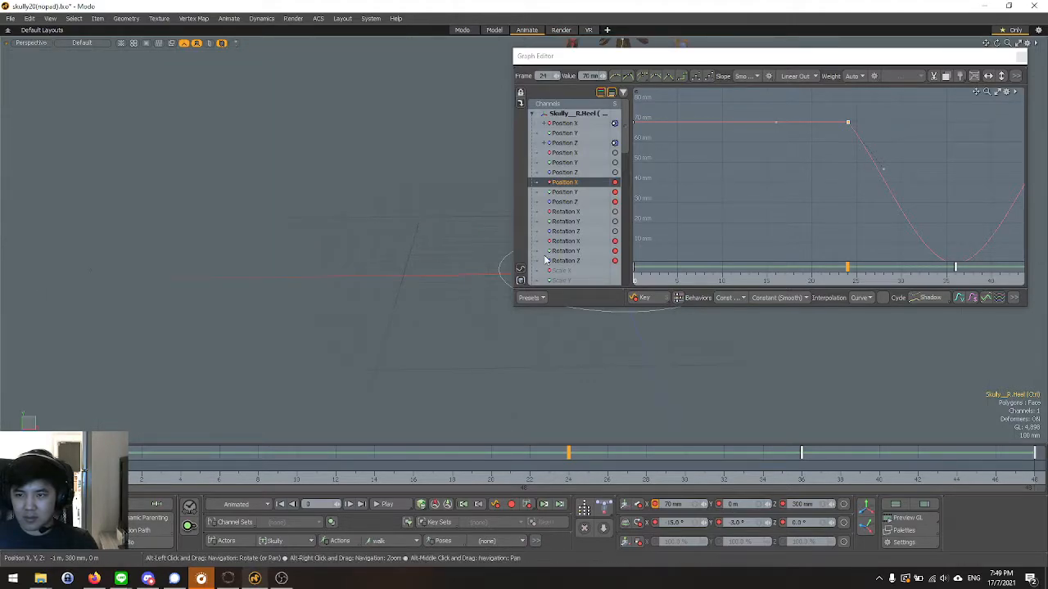
pyautogui.click(1021, 58)
pyautogui.keyDown('alt'); pyautogui.moveTo(685, 208); pyautogui.dragTo(566, 82); pyautogui.keyUp('alt')
pyautogui.hotkey('ctrl', 'space')
pyautogui.click(481, 247)
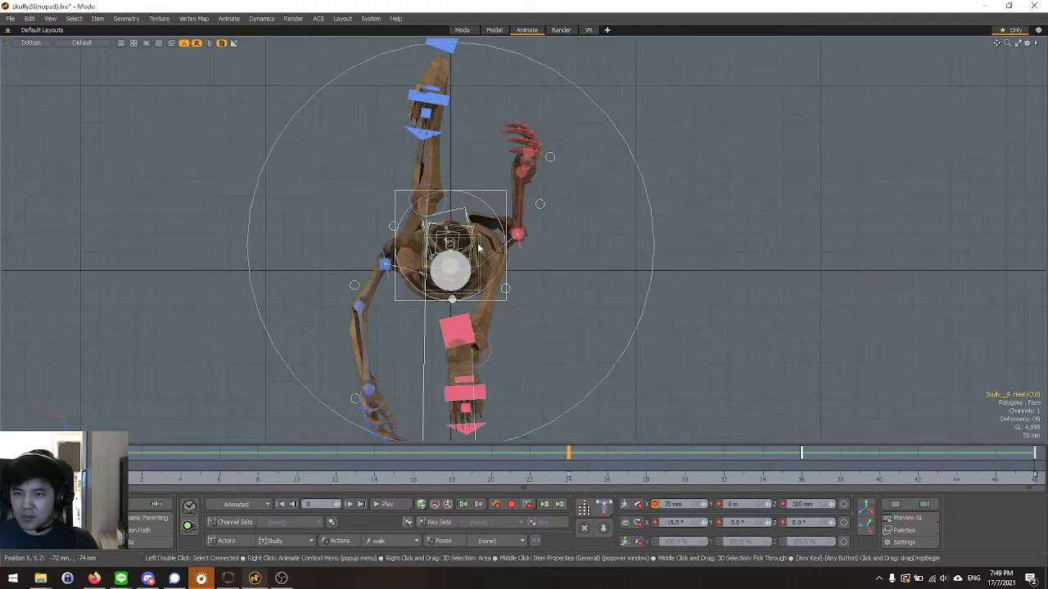
# Set the left heel control's Y rotation to 0° at frame 24.
pyautogui.moveTo(105, 475); pyautogui.dragTo(568, 475)
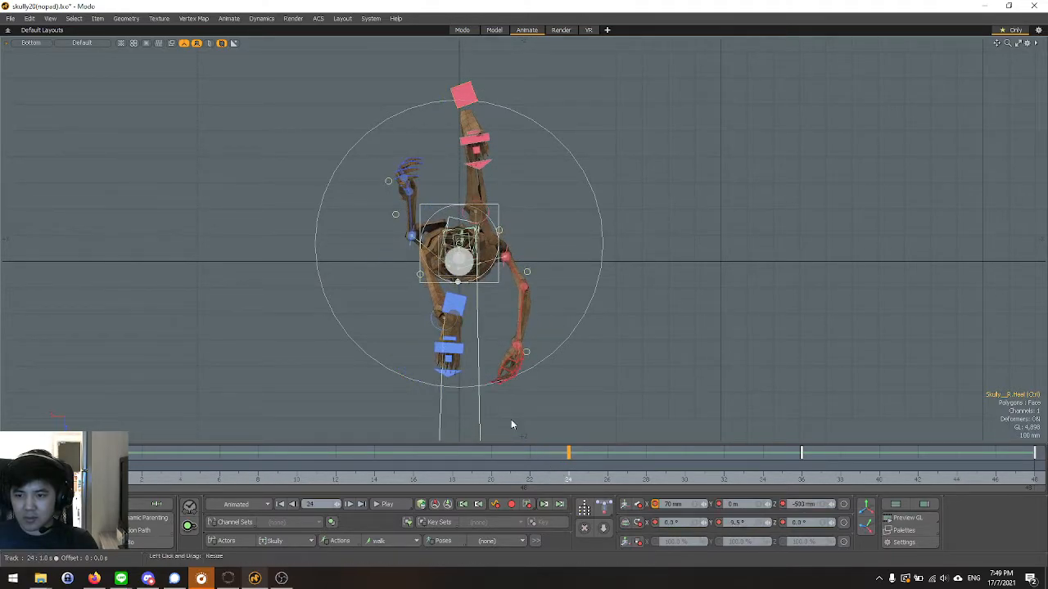
pyautogui.scroll(3, 461, 352)
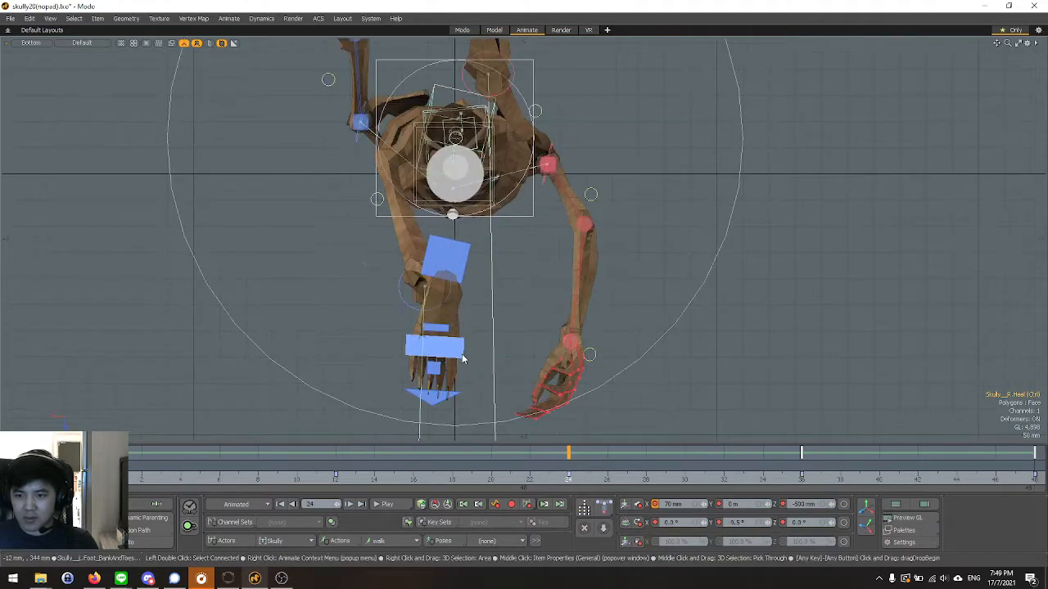
pyautogui.click(456, 262)
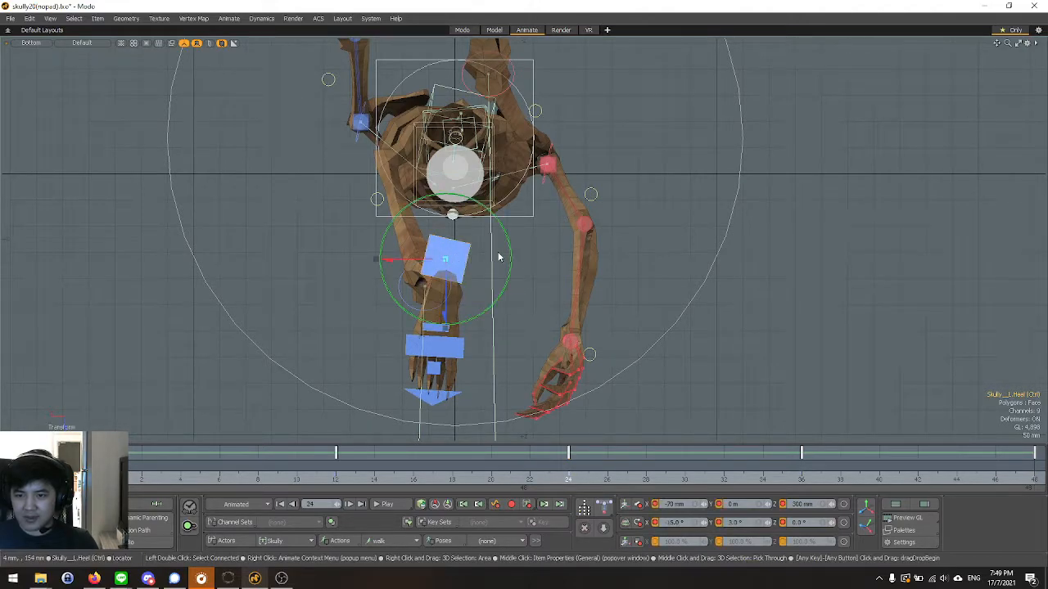
pyautogui.moveTo(510, 257); pyautogui.dragTo(508, 238)
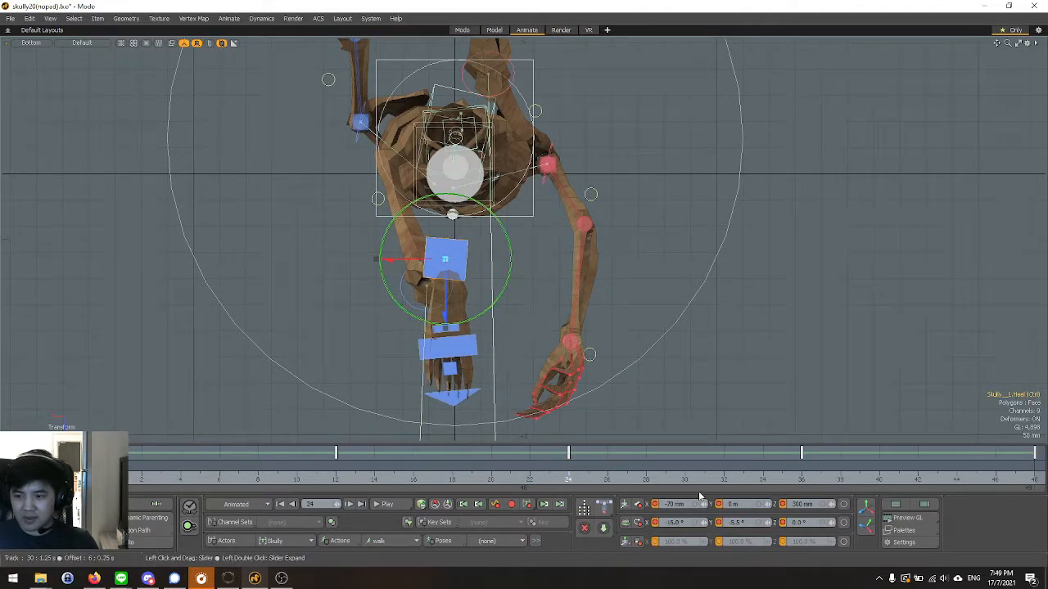
pyautogui.write('0')
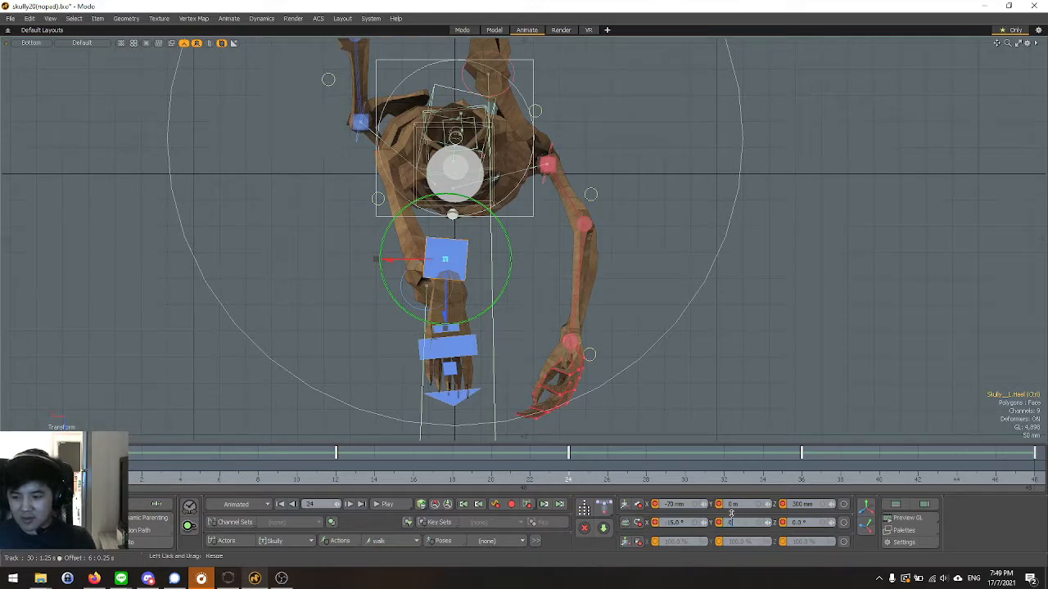
pyautogui.press('Return')
# Compare the foot poses at frames 0 and 24 from below.
pyautogui.scroll(-5, 376, 384)
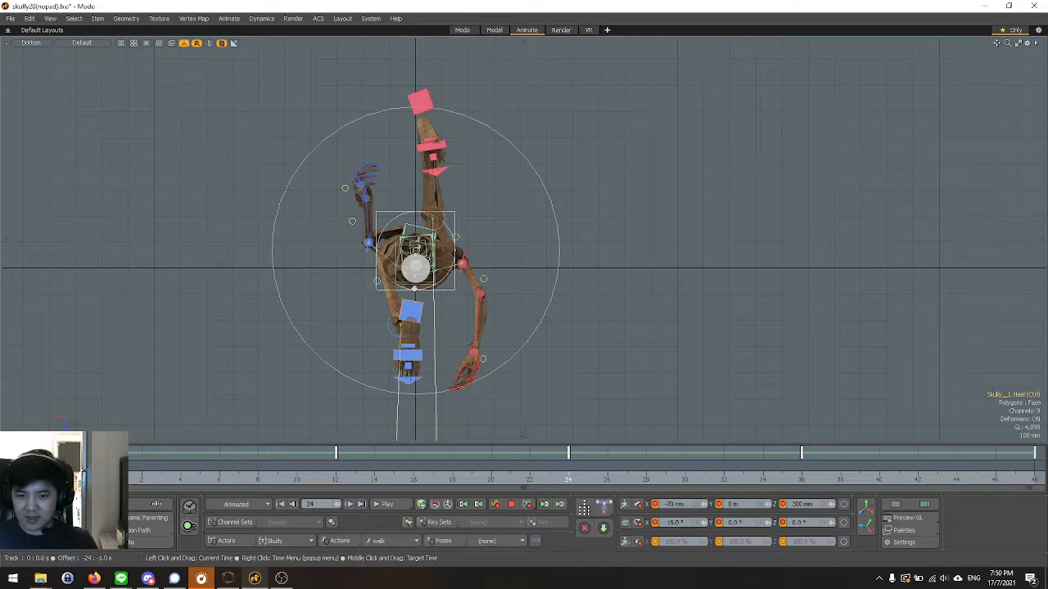
pyautogui.click(103, 465)
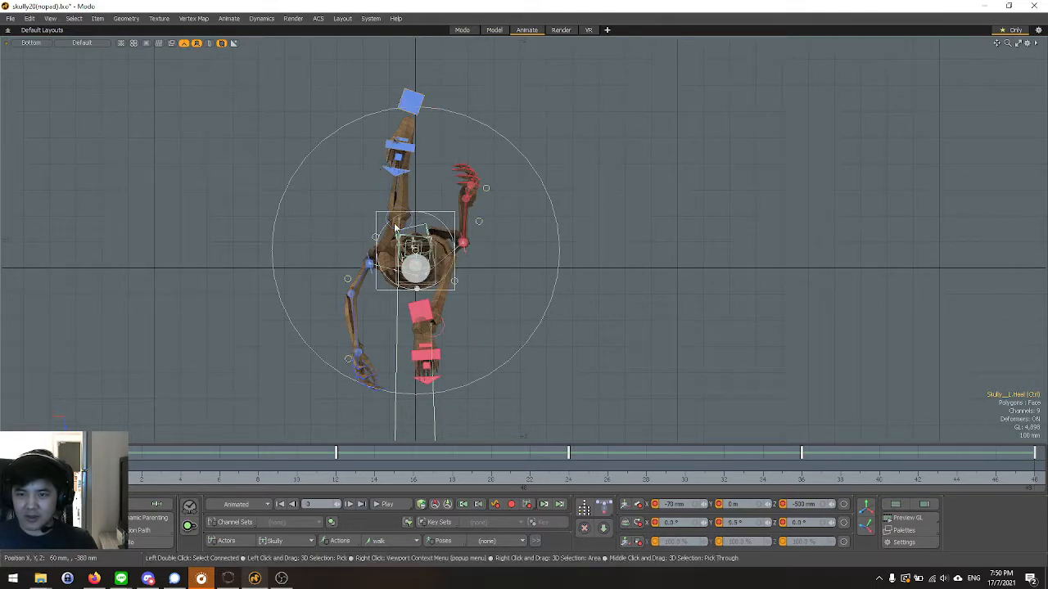
pyautogui.moveTo(350, 483); pyautogui.dragTo(568, 483)
pyautogui.click(105, 483)
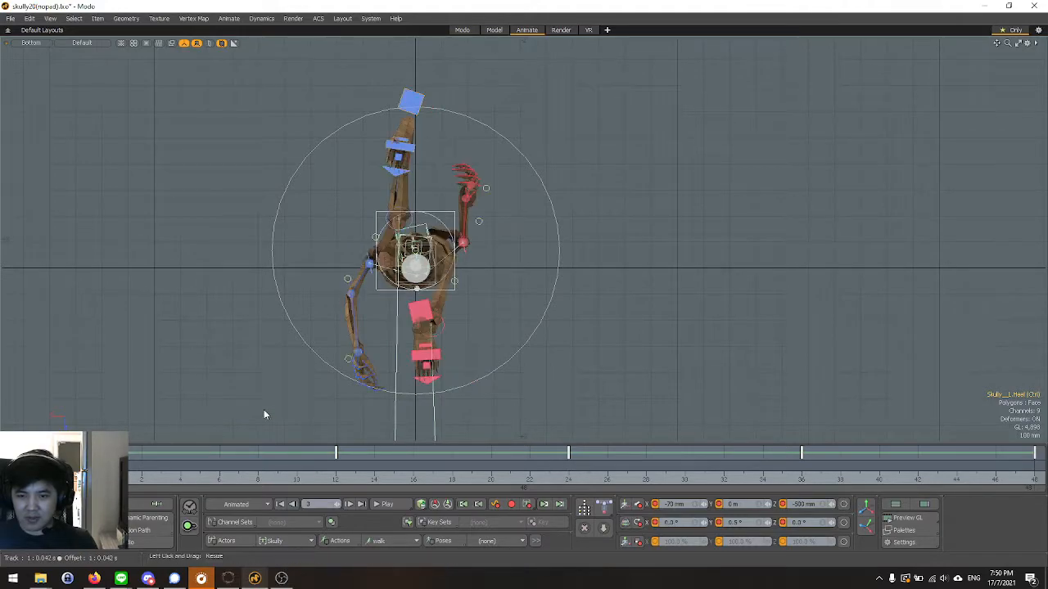
# Set the right heel control's Y rotation to 0° at frames 0 and 48, and check its pose at frames 36 and 24.
pyautogui.click(420, 314)
pyautogui.press('y')
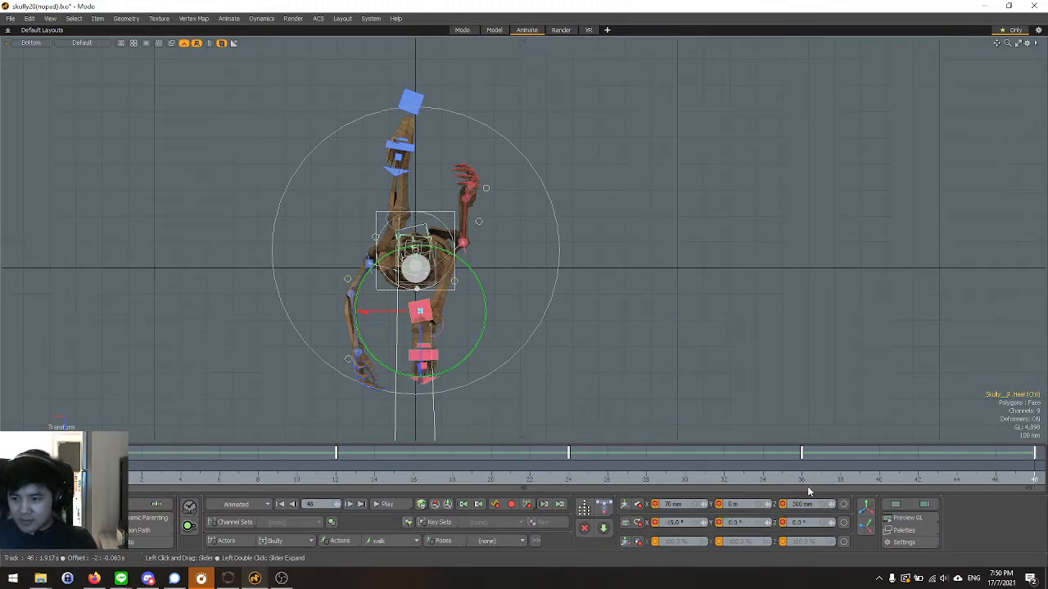
pyautogui.click(800, 483)
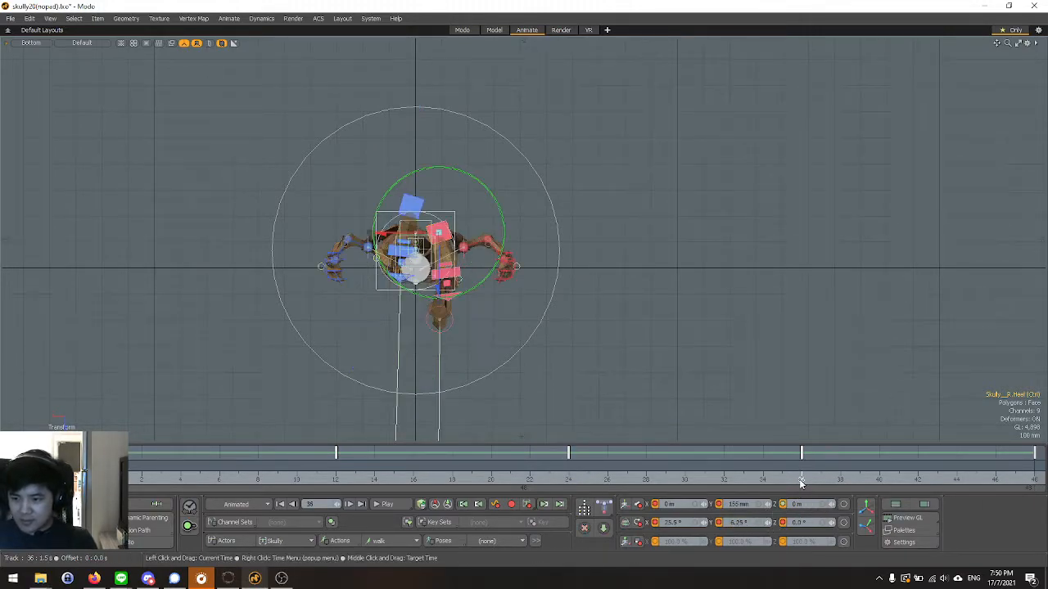
pyautogui.scroll(3, 467, 324)
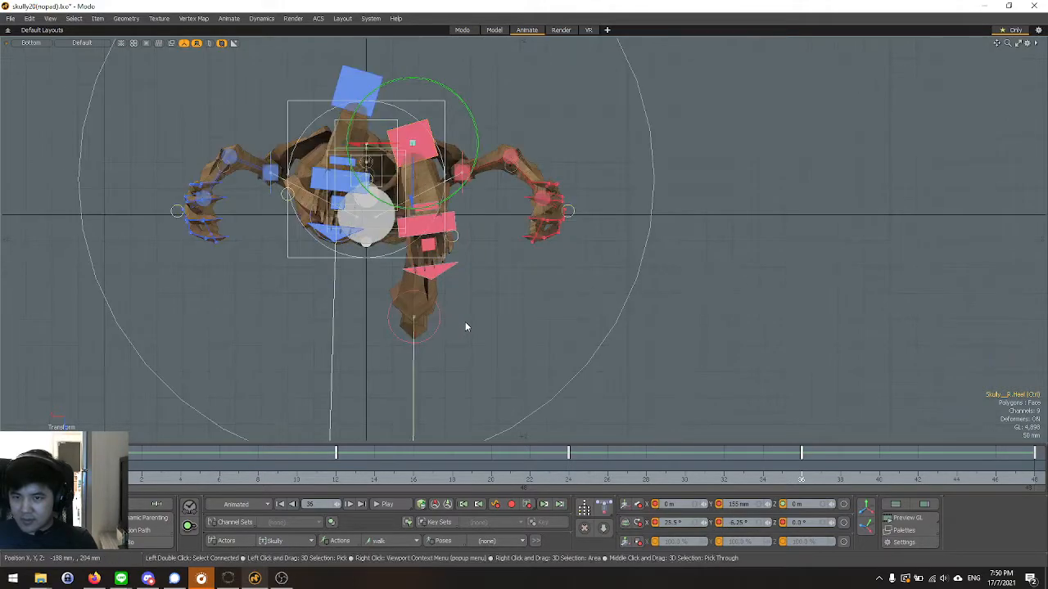
pyautogui.click(573, 478)
pyautogui.scroll(-3, 528, 323)
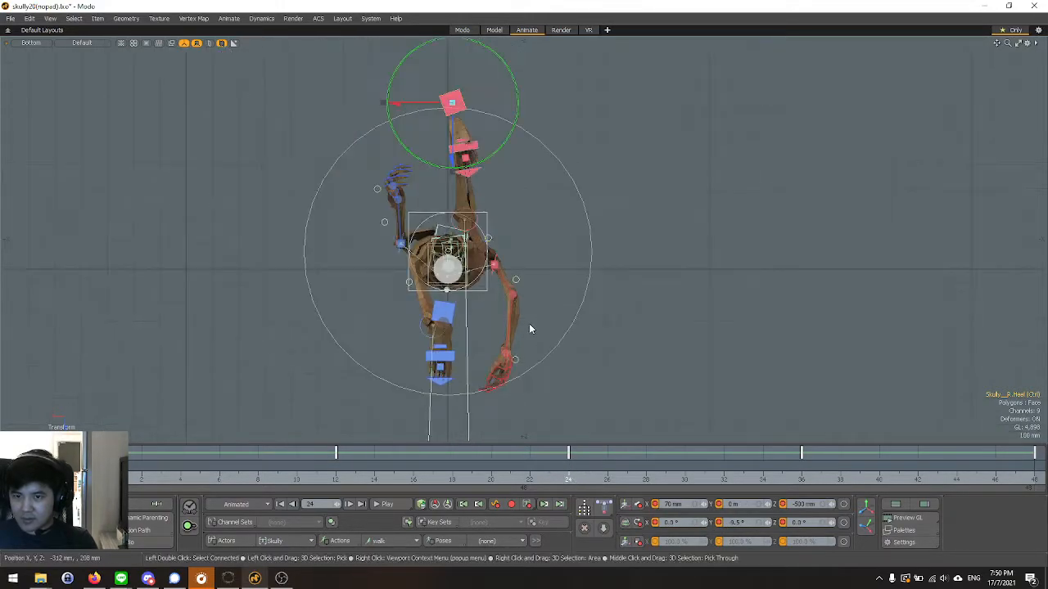
# Play the walk cycle in the Perspective view and examine the leg motion.
pyautogui.press('space')
pyautogui.hotkey('ctrl', 'space')
pyautogui.click(430, 273)
pyautogui.keyDown('alt'); pyautogui.moveTo(429, 274); pyautogui.dragTo(327, 295); pyautogui.keyUp('alt')
pyautogui.click(390, 505)
pyautogui.keyDown('alt'); pyautogui.moveTo(404, 352); pyautogui.dragTo(335, 328); pyautogui.keyUp('alt')
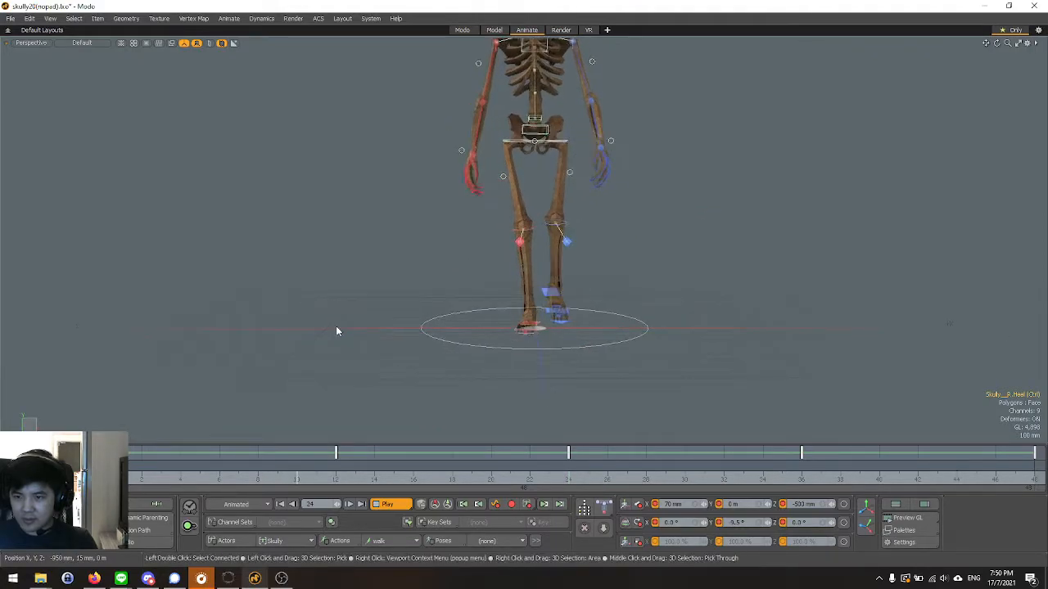
pyautogui.scroll(-3, 347, 322)
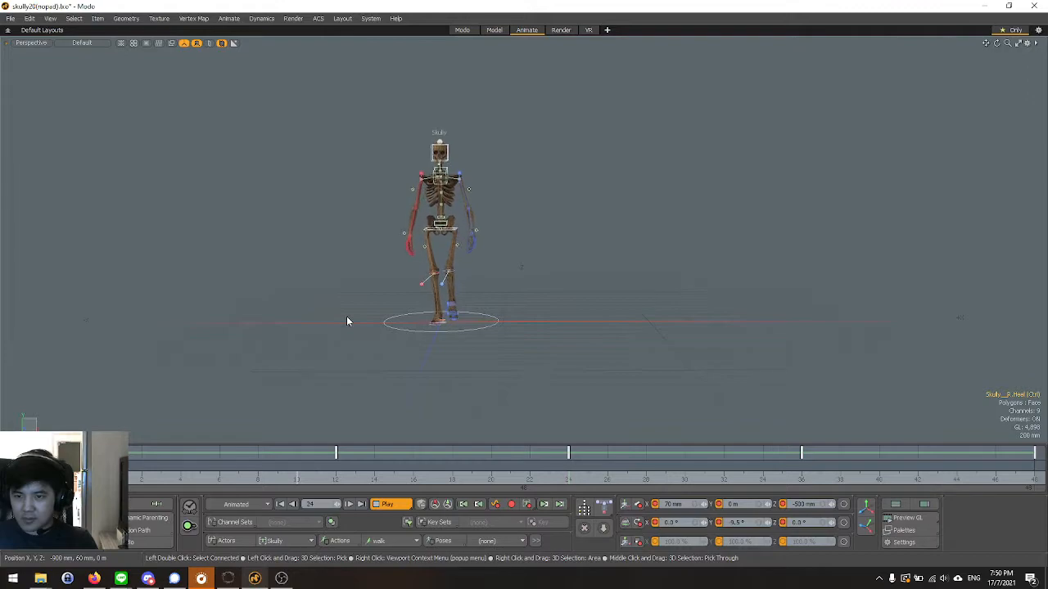
# Watch the walk cycle from the Front view, then stop the playback.
pyautogui.hotkey('ctrl', 'space')
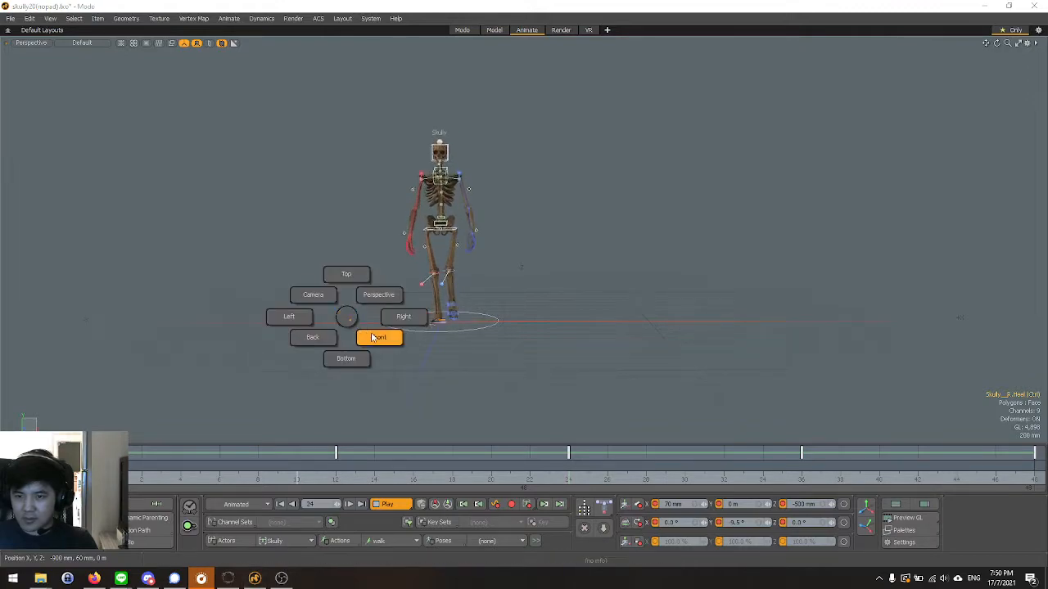
pyautogui.click(378, 334)
pyautogui.scroll(4, 352, 269)
pyautogui.scroll(-2, 411, 341)
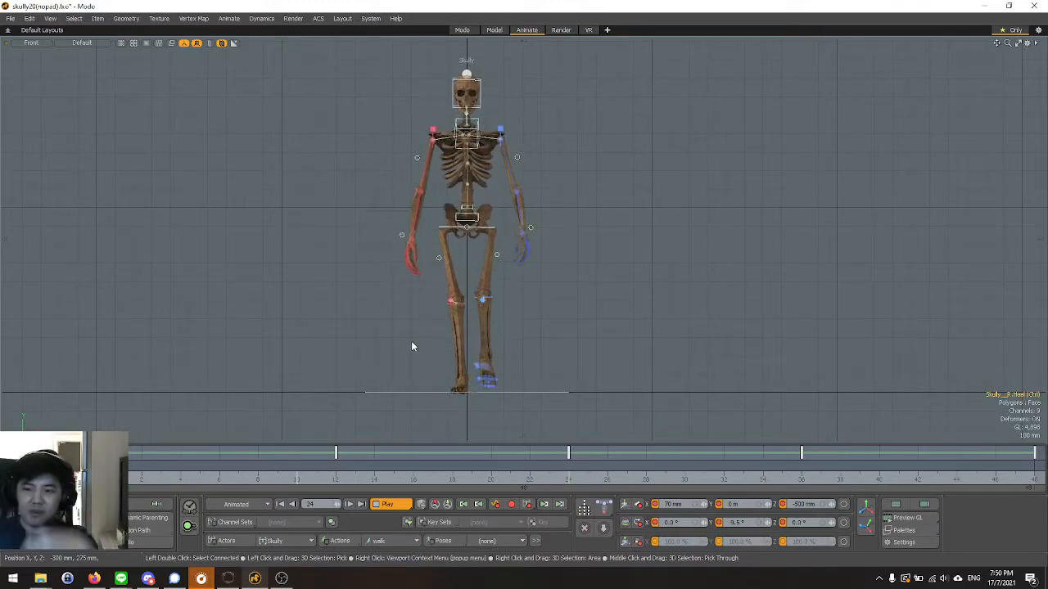
pyautogui.press('space')
pyautogui.scroll(2, 453, 392)
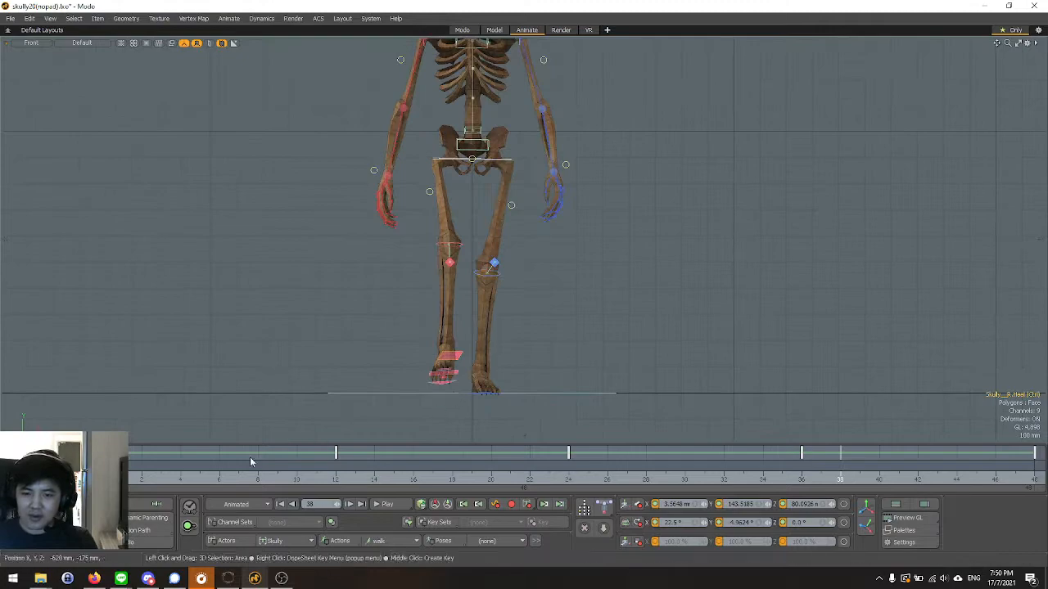
# Select the right heel control at frame 0 in the Front view.
pyautogui.click(97, 475)
pyautogui.scroll(2, 496, 403)
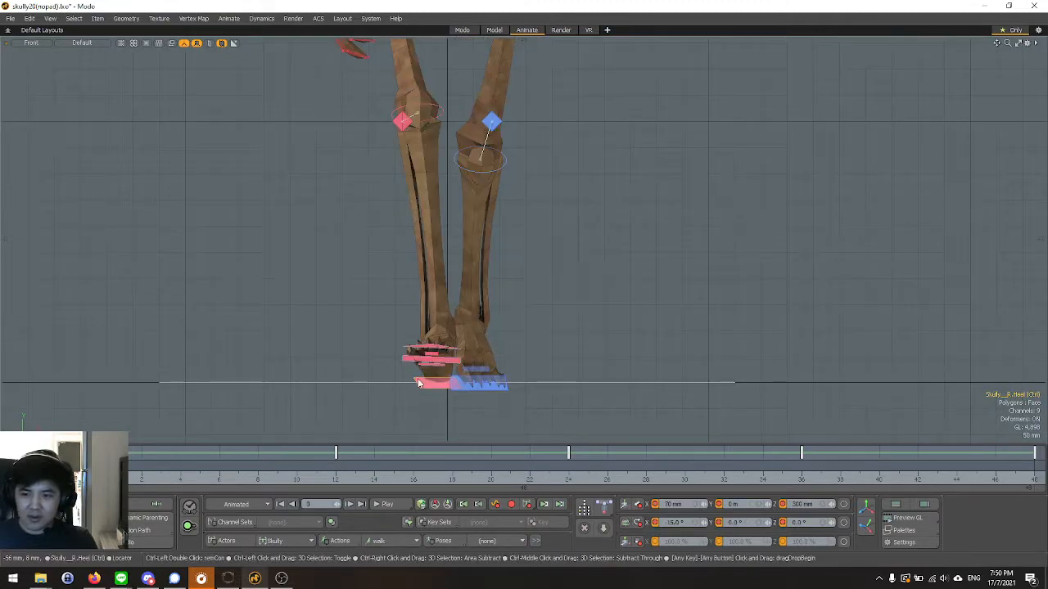
pyautogui.hotkey('ctrl', 'space')
pyautogui.click(417, 381)
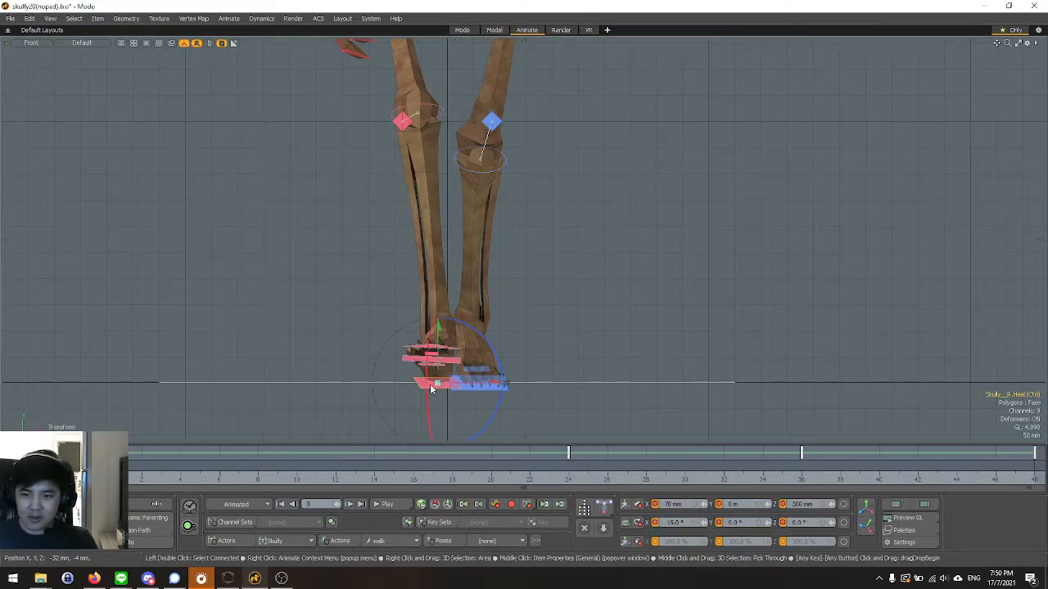
# Try moving the right heel control outward along X at frame 0, and undo the move.
pyautogui.press('w')
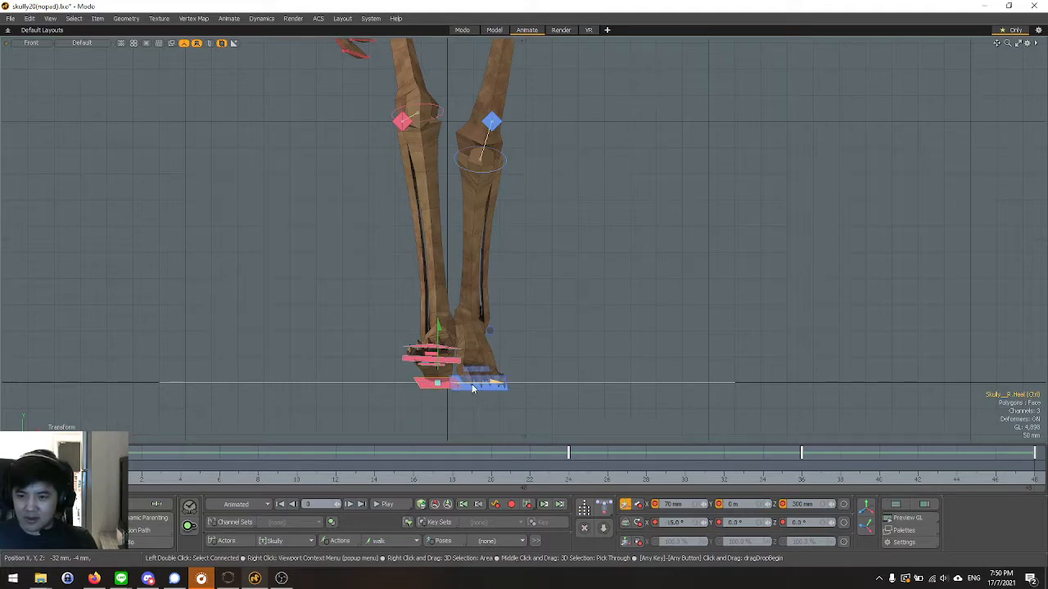
pyautogui.moveTo(496, 382); pyautogui.dragTo(452, 383)
pyautogui.hotkey('ctrl', 'z')
pyautogui.press('q')
# Move the right heel control outward at frame 0 to an X position of 44 mm.
pyautogui.scroll(-2, 443, 397)
pyautogui.press('w')
pyautogui.moveTo(456, 388); pyautogui.dragTo(432, 388)
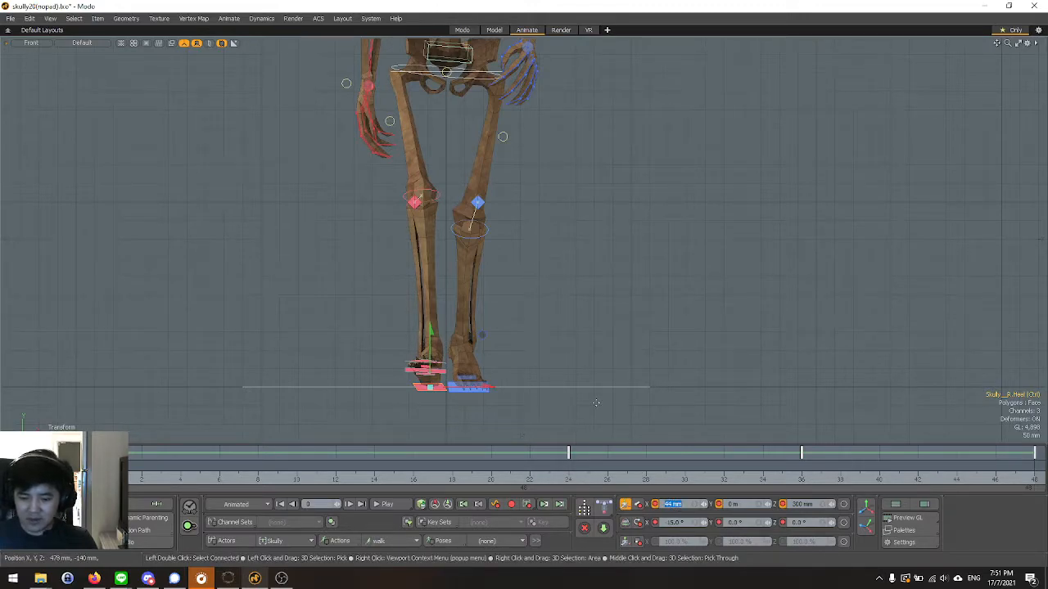
# Try an X position of 20 mm for the right heel control at frame 0, and undo it.
pyautogui.write('20')
pyautogui.press('Return')
pyautogui.hotkey('ctrl', 'z')
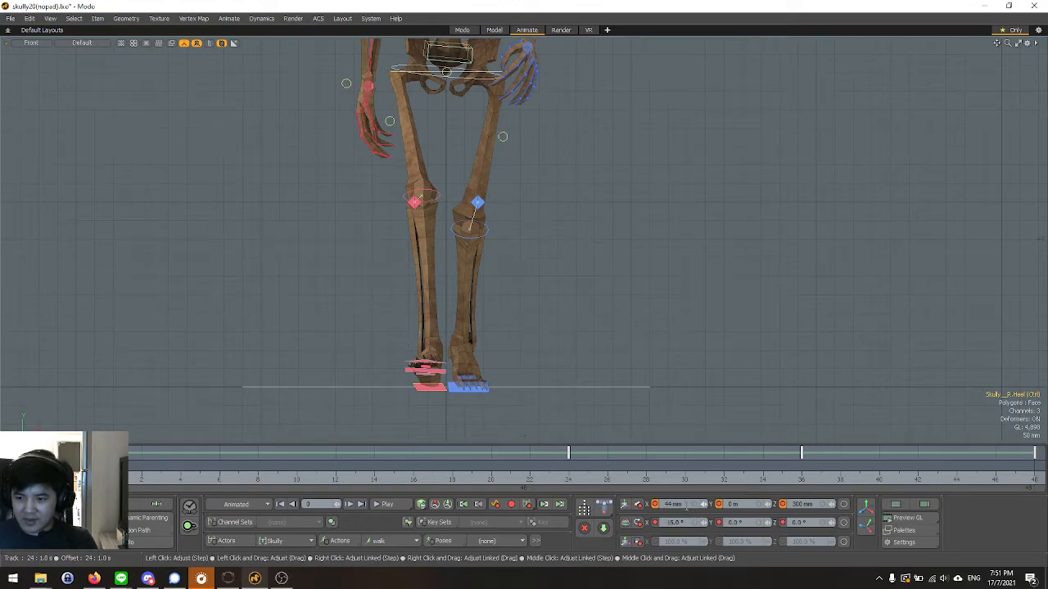
# Compare the right heel control at frames 48 and 0, and try an X position of 70 mm at frame 0.
pyautogui.moveTo(986, 481); pyautogui.dragTo(1034, 480)
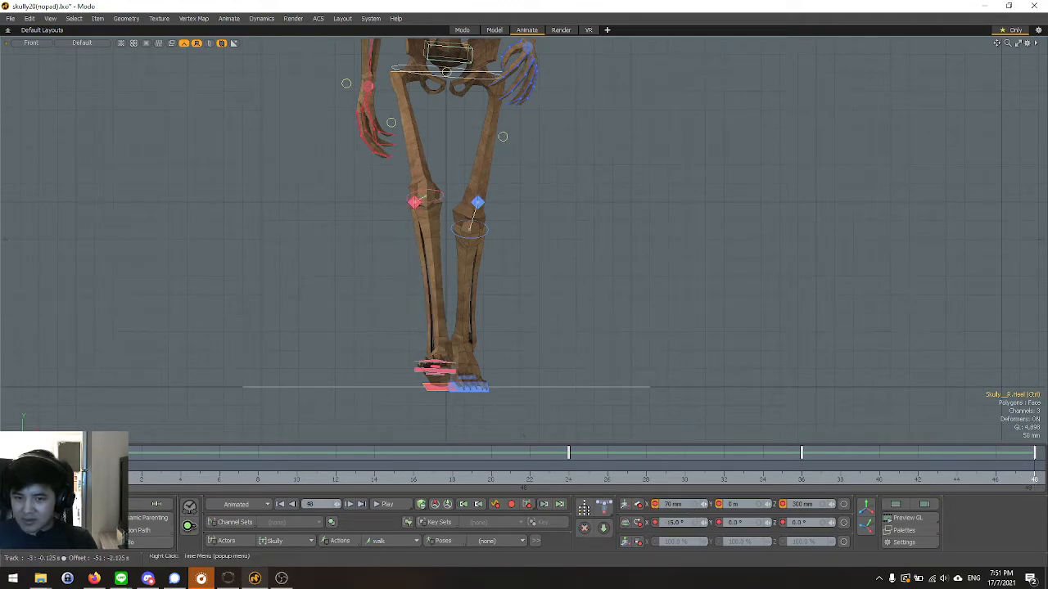
pyautogui.click(100, 481)
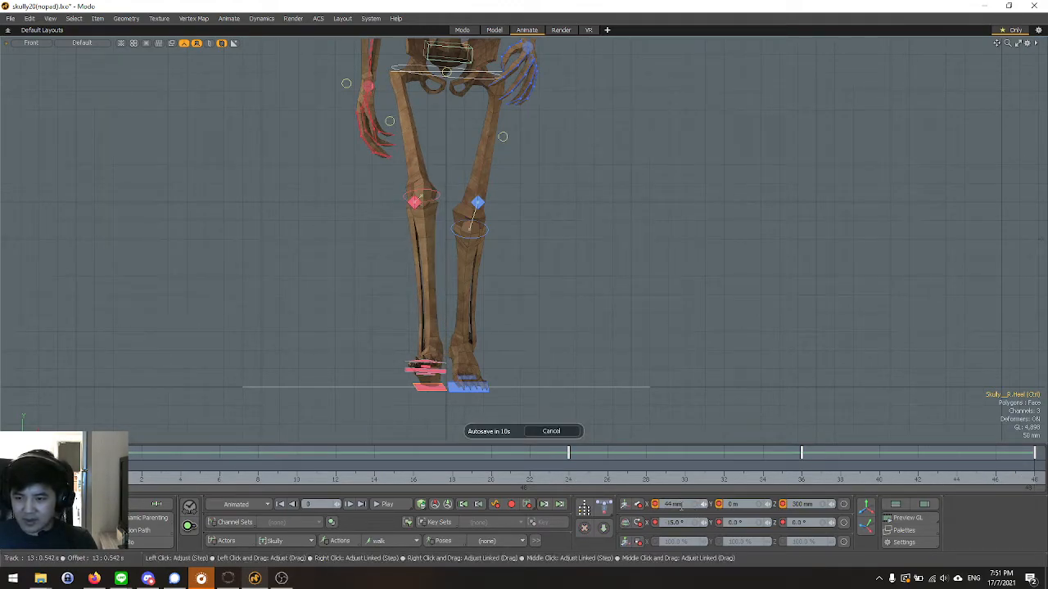
pyautogui.press('Return')
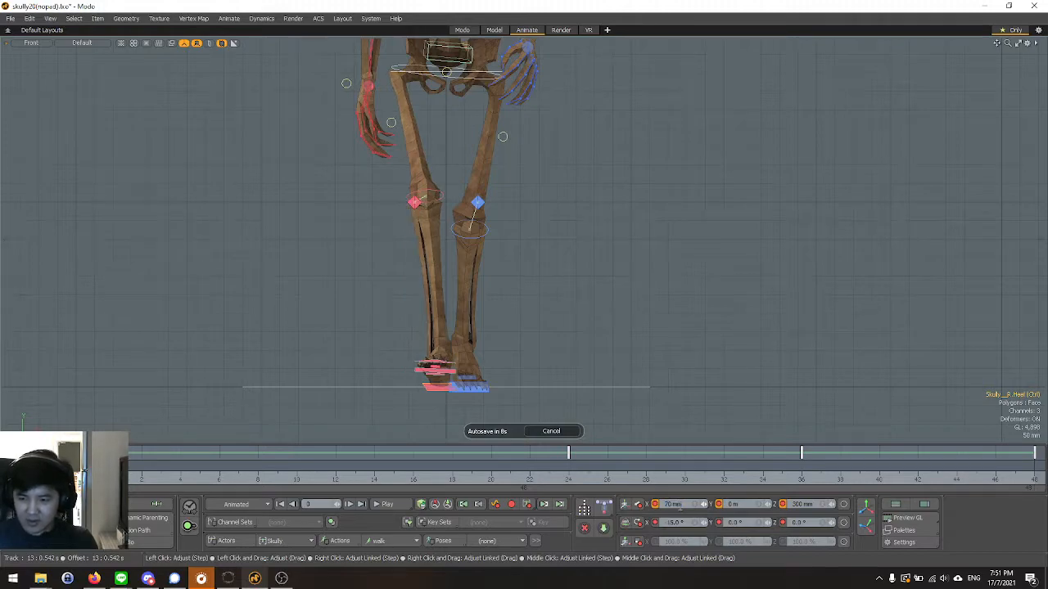
# Move the right heel control outward at frame 0 and set its X position to 40 mm.
pyautogui.keyDown('alt'); pyautogui.moveTo(381, 340); pyautogui.dragTo(352, 323); pyautogui.keyUp('alt')
pyautogui.press('w')
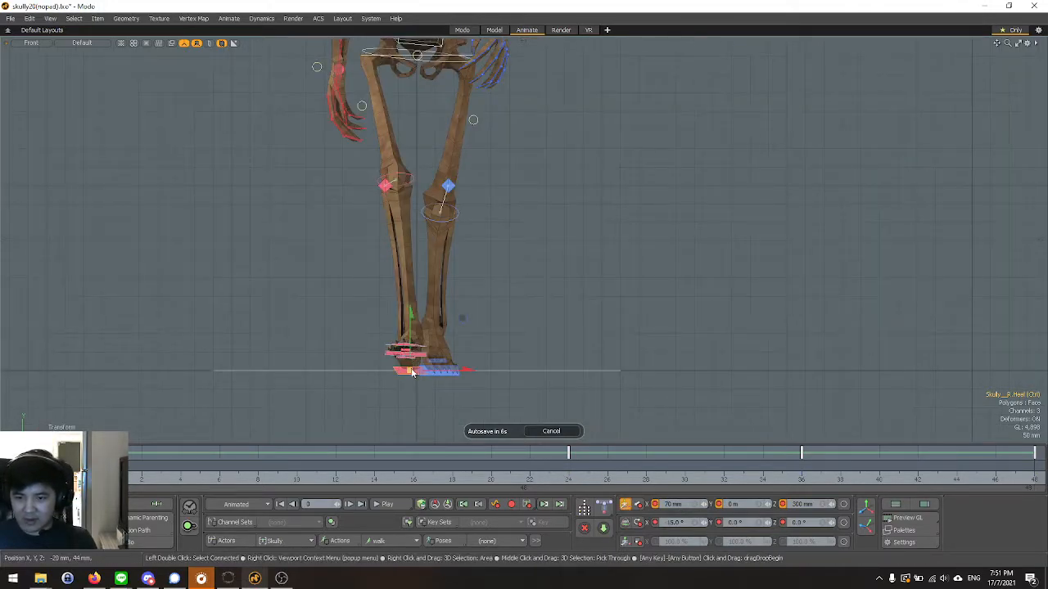
pyautogui.moveTo(467, 370); pyautogui.dragTo(458, 370)
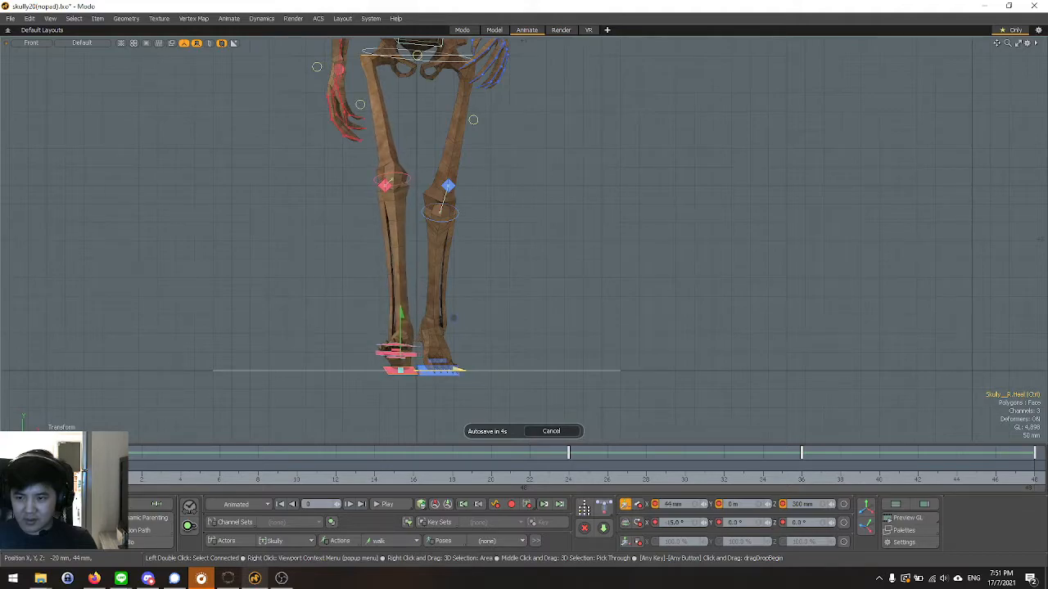
pyautogui.click(682, 503)
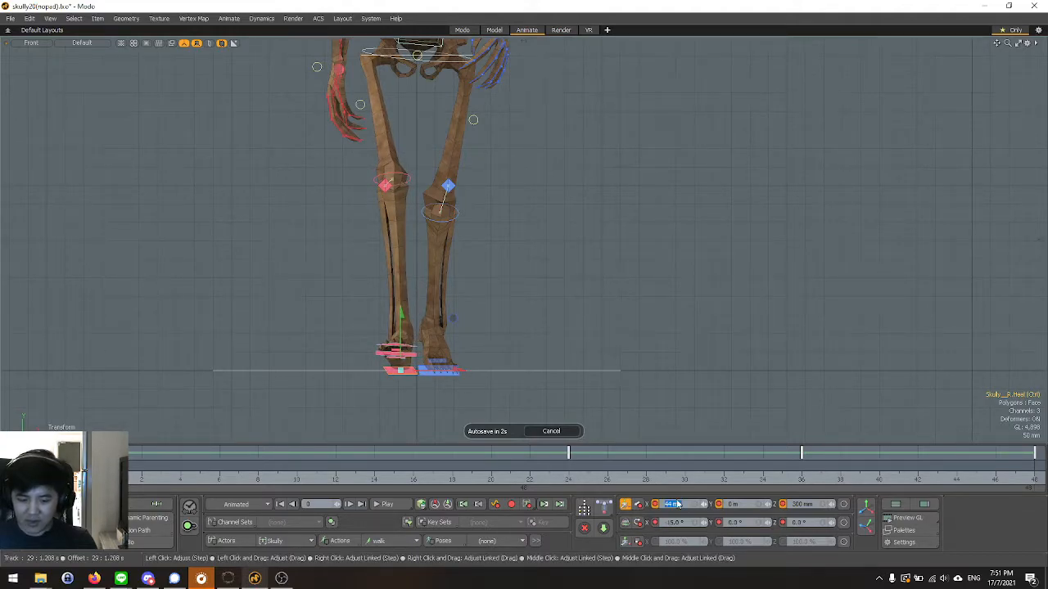
pyautogui.press('Return')
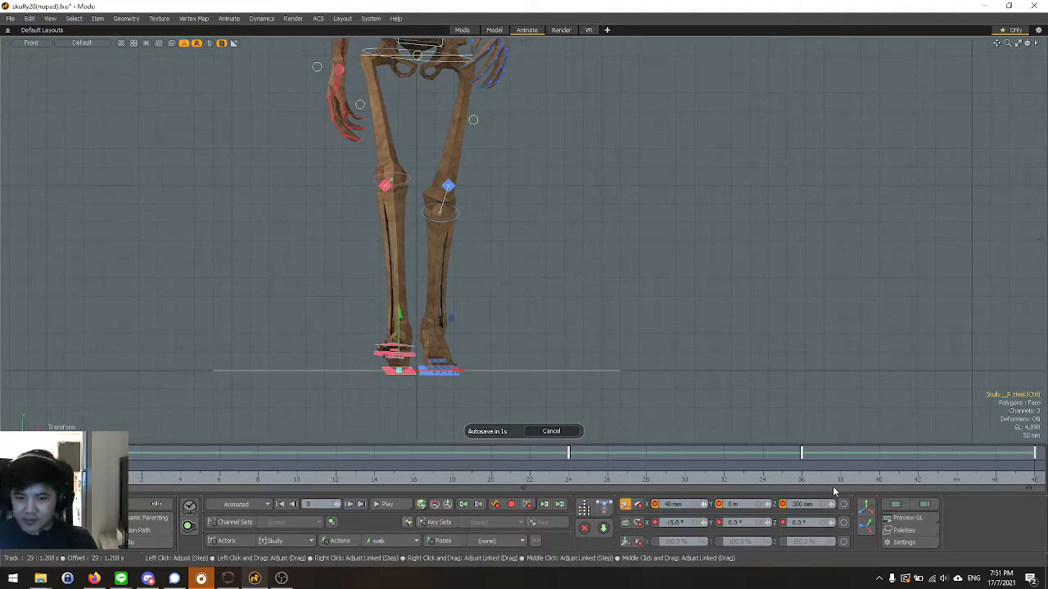
# Set the right heel control's X position to 40 mm at frames 48 and 24.
pyautogui.click(1032, 482)
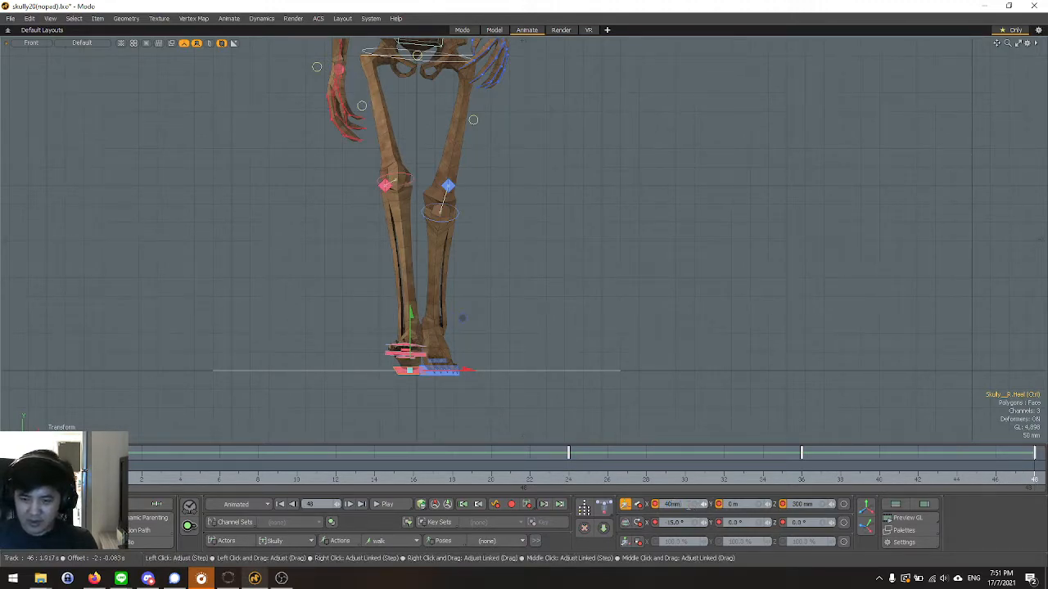
pyautogui.scroll(2, 276, 421)
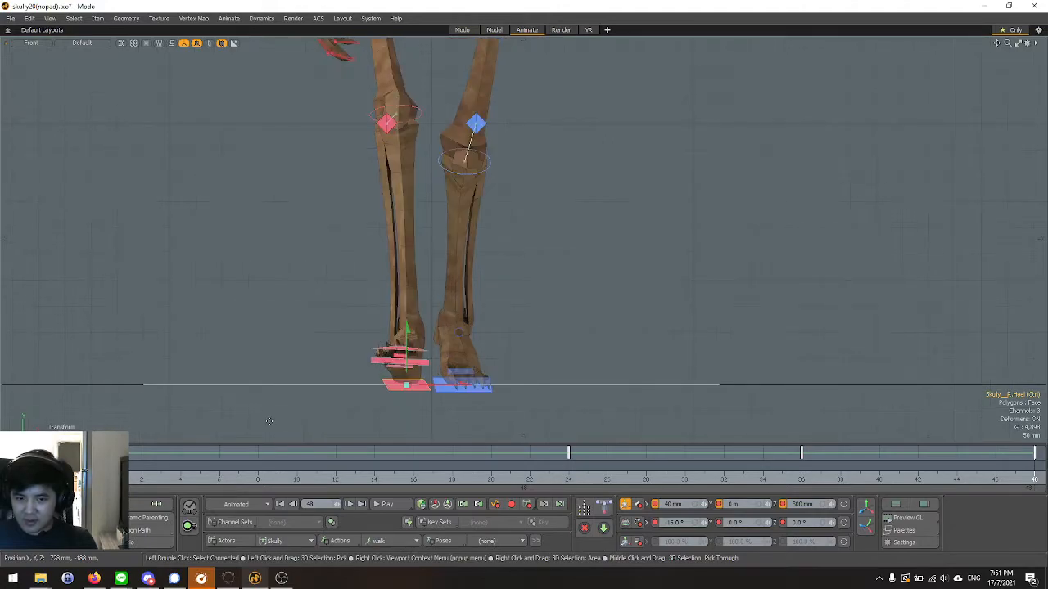
pyautogui.click(568, 481)
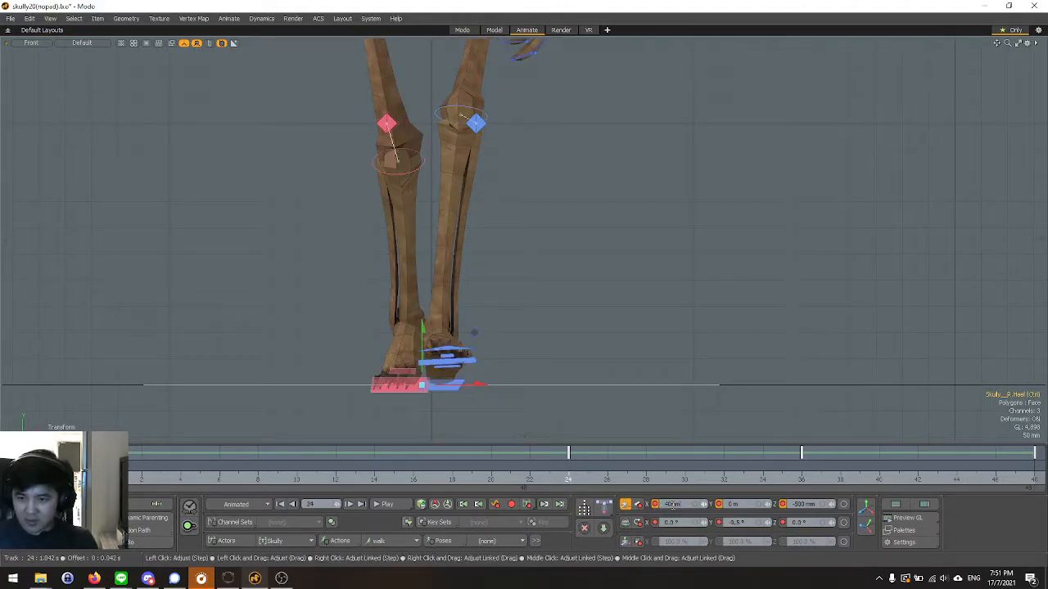
pyautogui.press('Return')
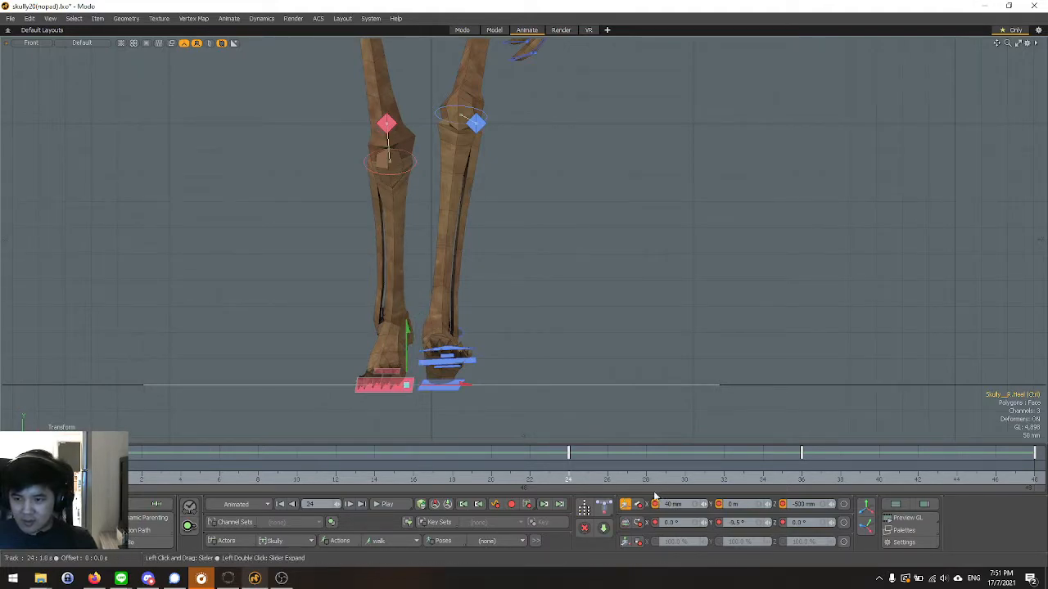
# Select the left heel control at frame 24 and set its X position to -40 mm.
pyautogui.click(442, 388)
pyautogui.press('y')
pyautogui.click(671, 505)
pyautogui.write('-40mm')
pyautogui.press('Return')
pyautogui.press('space')
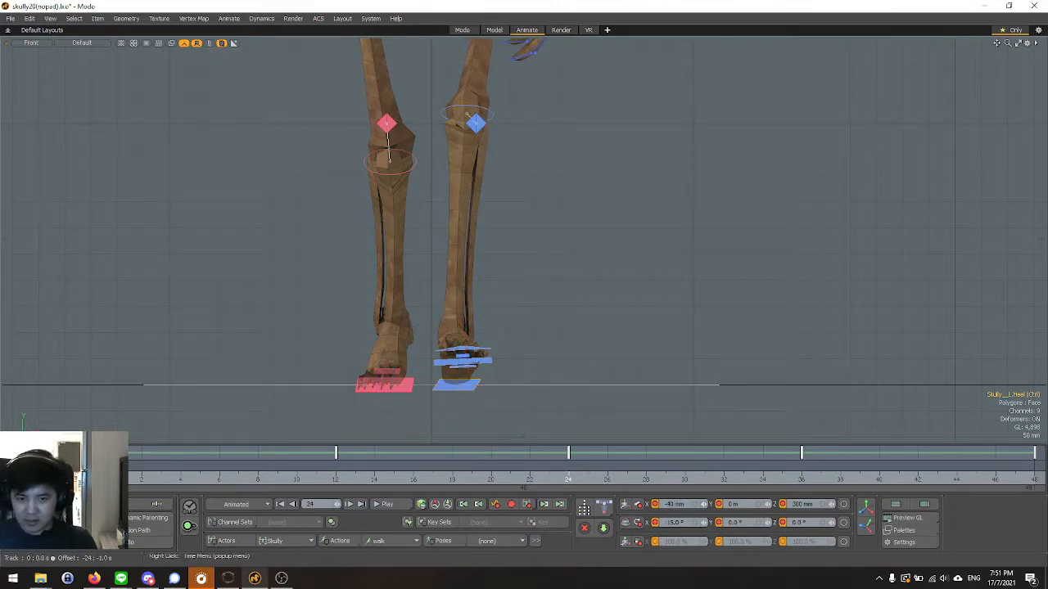
# Set the left heel control's X position to -40 mm at frames 0 and 48.
pyautogui.click(104, 476)
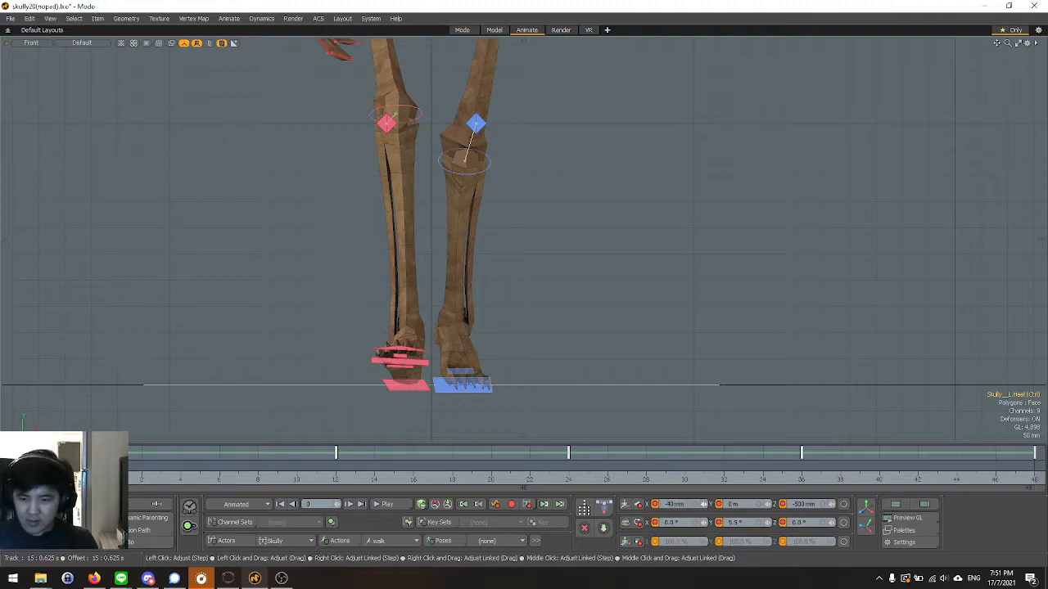
pyautogui.press('Return')
pyautogui.click(1031, 489)
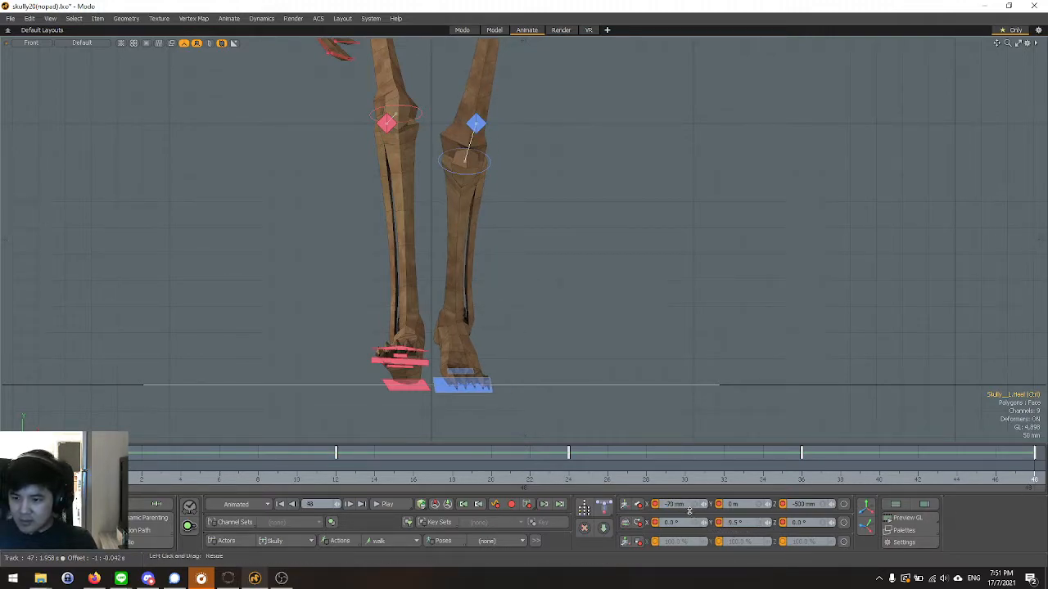
pyautogui.click(685, 503)
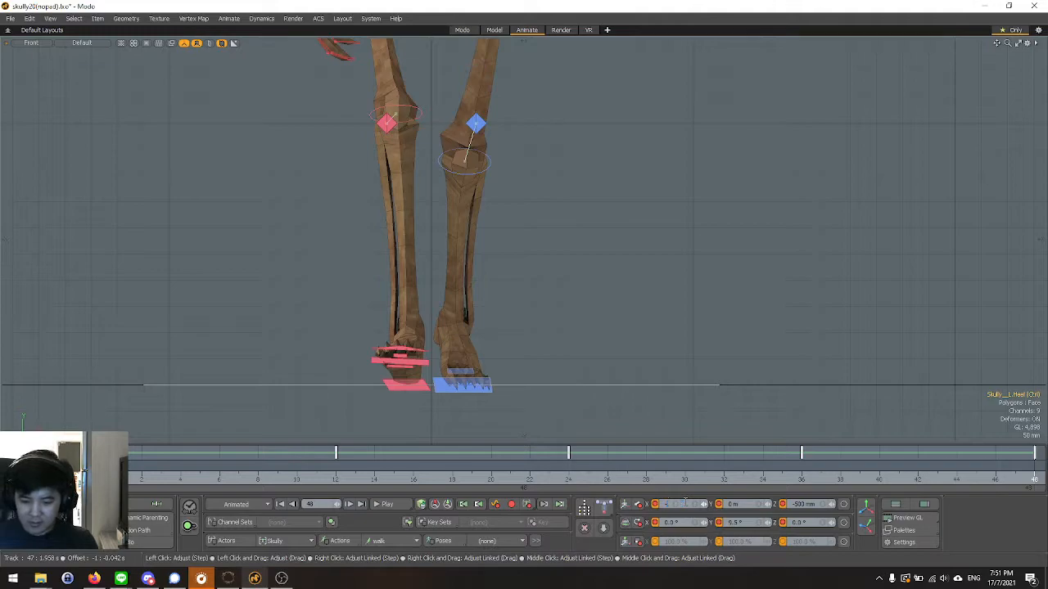
pyautogui.write('-40')
pyautogui.press('Return')
# Deselect the heel control, play the walk cycle to examine it in the Front and Top views, and stop playback.
pyautogui.scroll(-4, 566, 344)
pyautogui.click(588, 393)
pyautogui.scroll(-3, 588, 393)
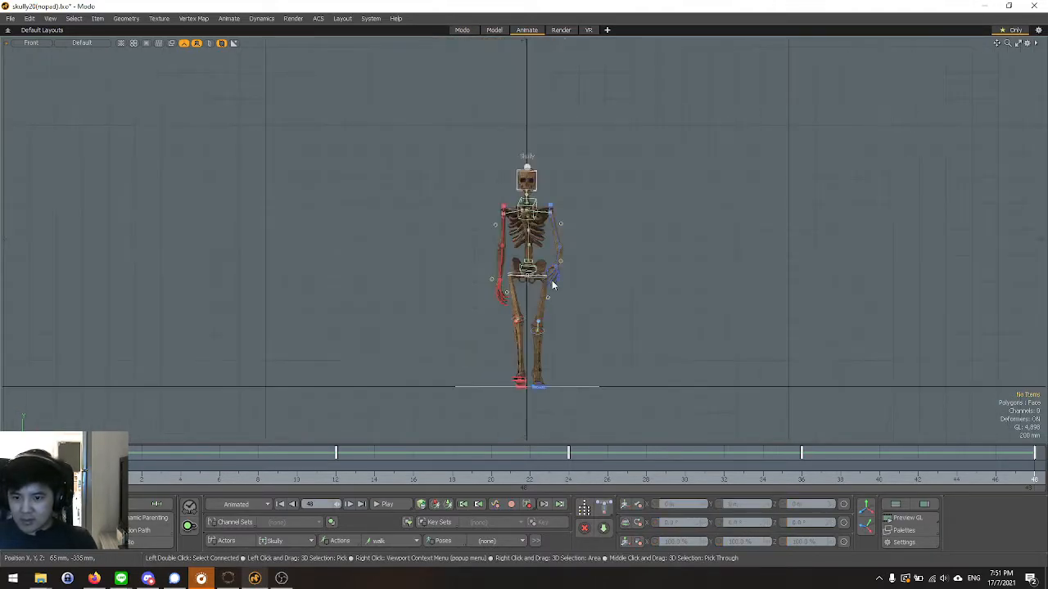
pyautogui.click(384, 504)
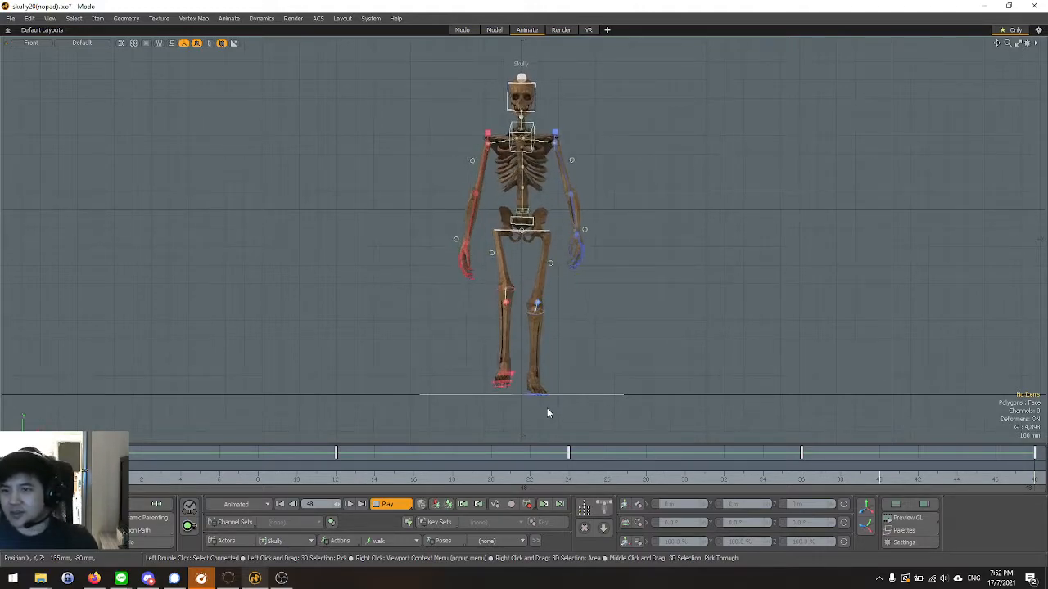
pyautogui.hotkey('ctrl', 'space')
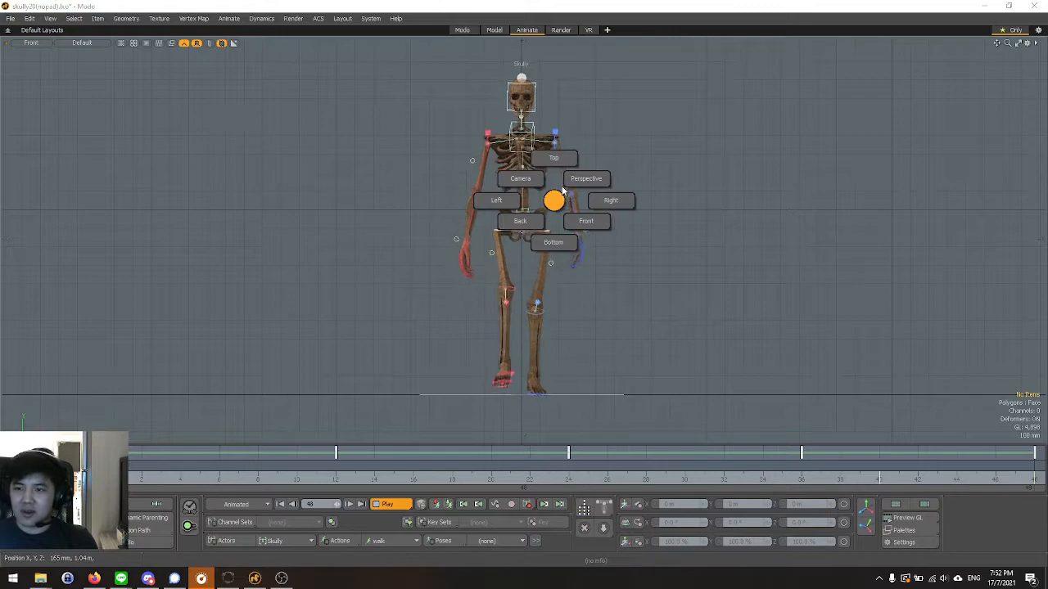
pyautogui.click(570, 159)
pyautogui.scroll(5, 537, 272)
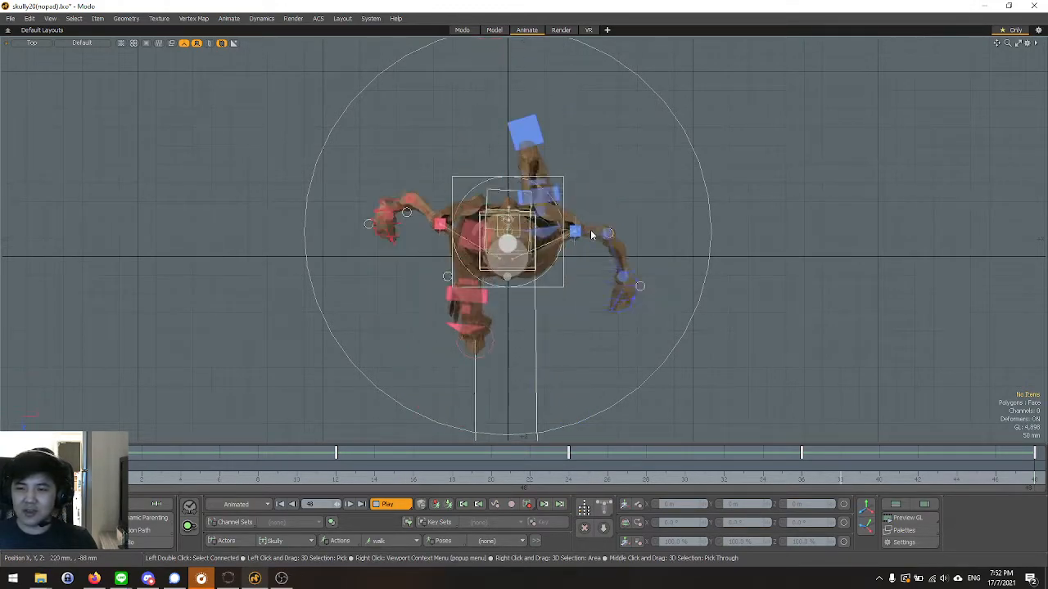
pyautogui.press('Up')
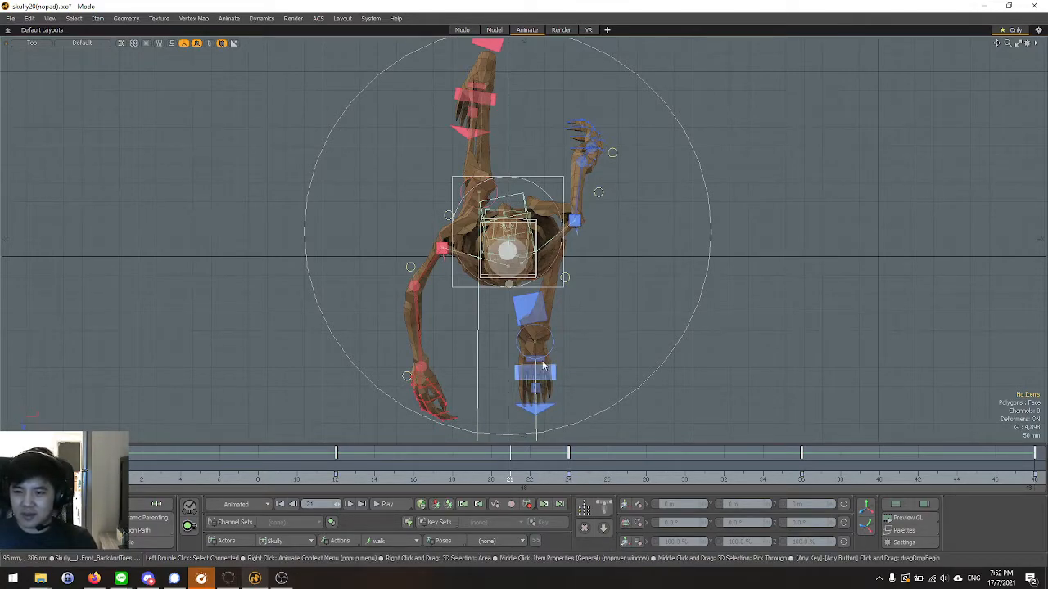
# Select the upper spine bend control on the skeleton's chest in the Perspective view.
pyautogui.scroll(2, 505, 218)
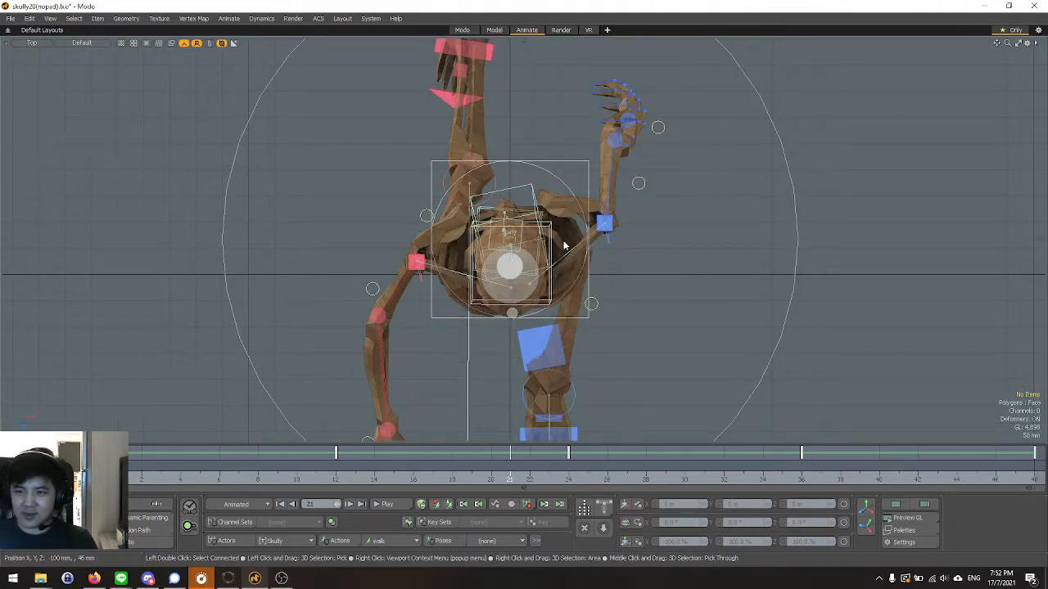
pyautogui.hotkey('ctrl', 'space')
pyautogui.click(586, 205)
pyautogui.keyDown('alt'); pyautogui.moveTo(681, 306); pyautogui.dragTo(653, 378); pyautogui.keyUp('alt')
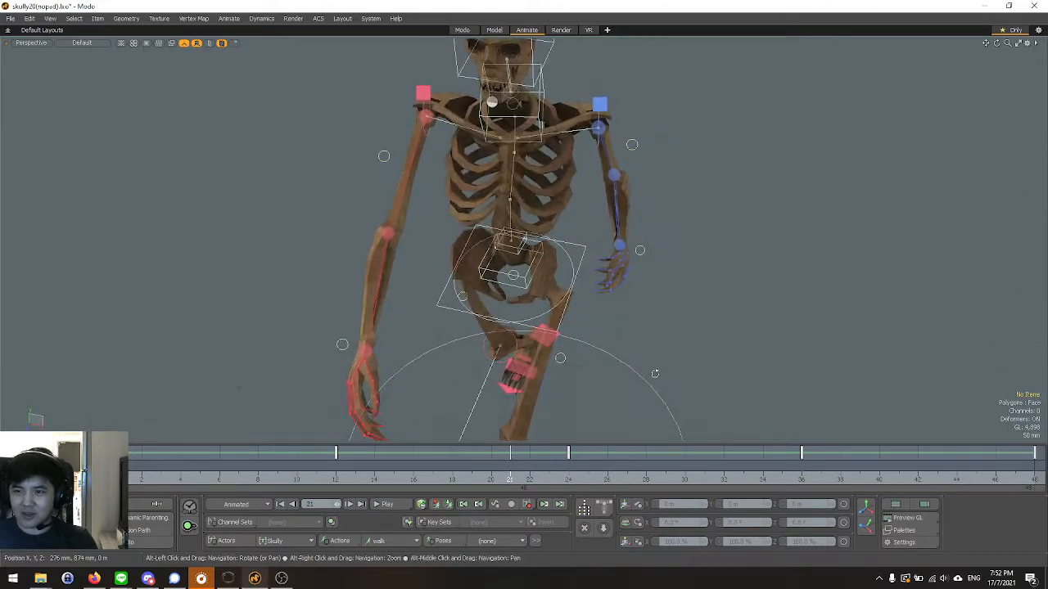
pyautogui.click(544, 91)
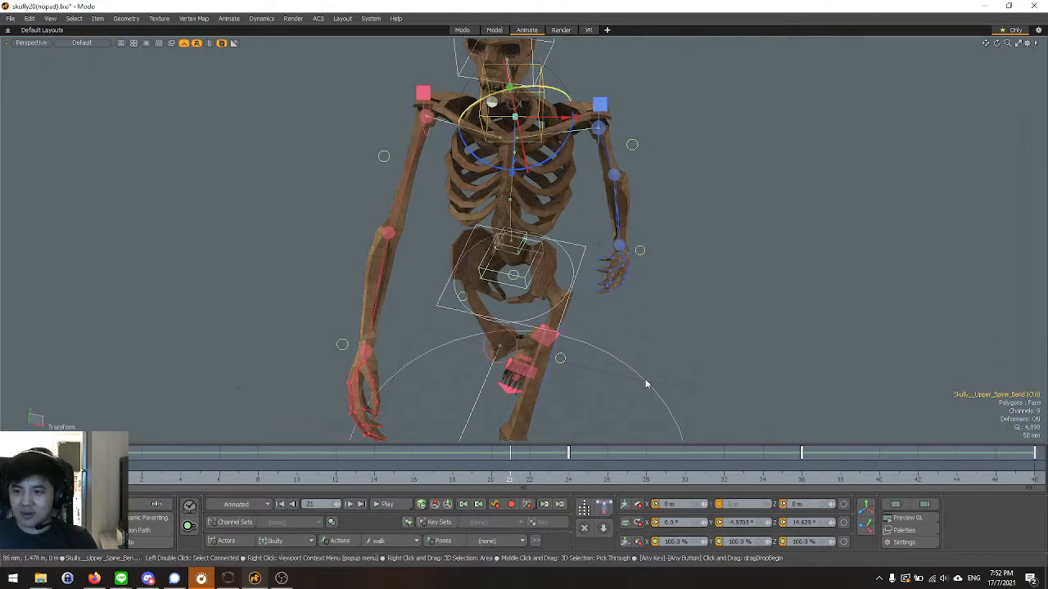
# Show the upper spine bend control's rotation handles in the Top view at frame 0.
pyautogui.hotkey('ctrl', 'space')
pyautogui.click(617, 275)
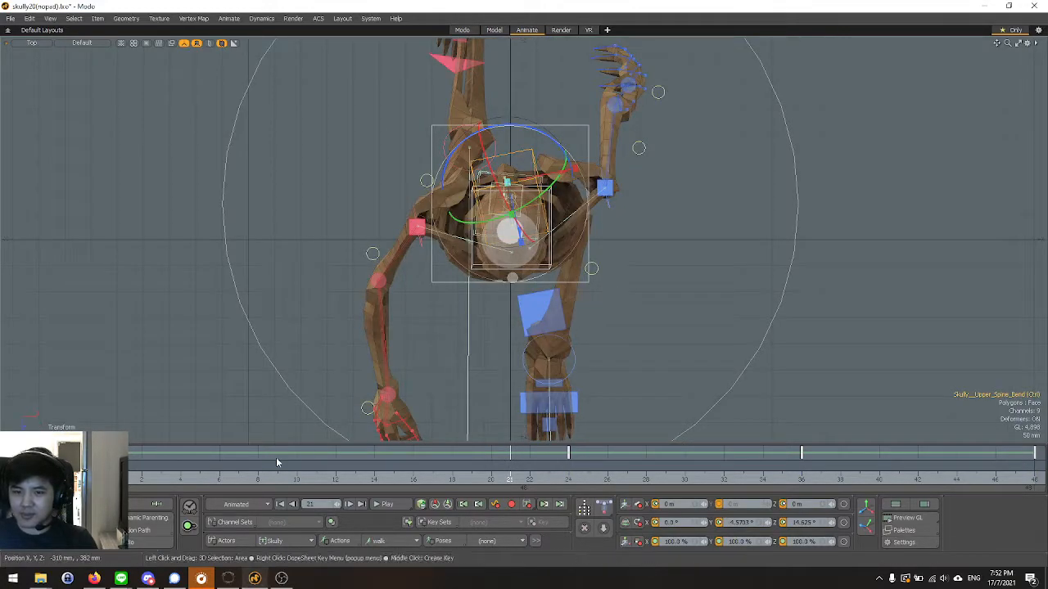
pyautogui.click(149, 481)
pyautogui.moveTo(123, 480)
pyautogui.mouseDown()
pyautogui.moveTo(594, 479)
pyautogui.moveTo(102, 480)
pyautogui.mouseUp()
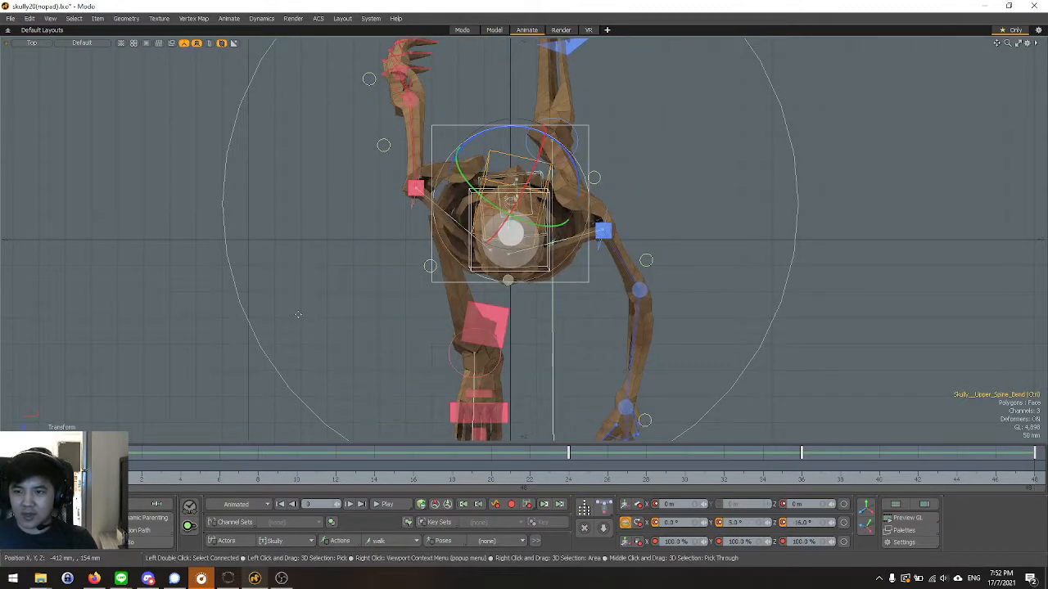
# Open the Graph Editor on the upper spine bend control's Rotation Z curve and select its key at frame 0.
pyautogui.click(899, 531)
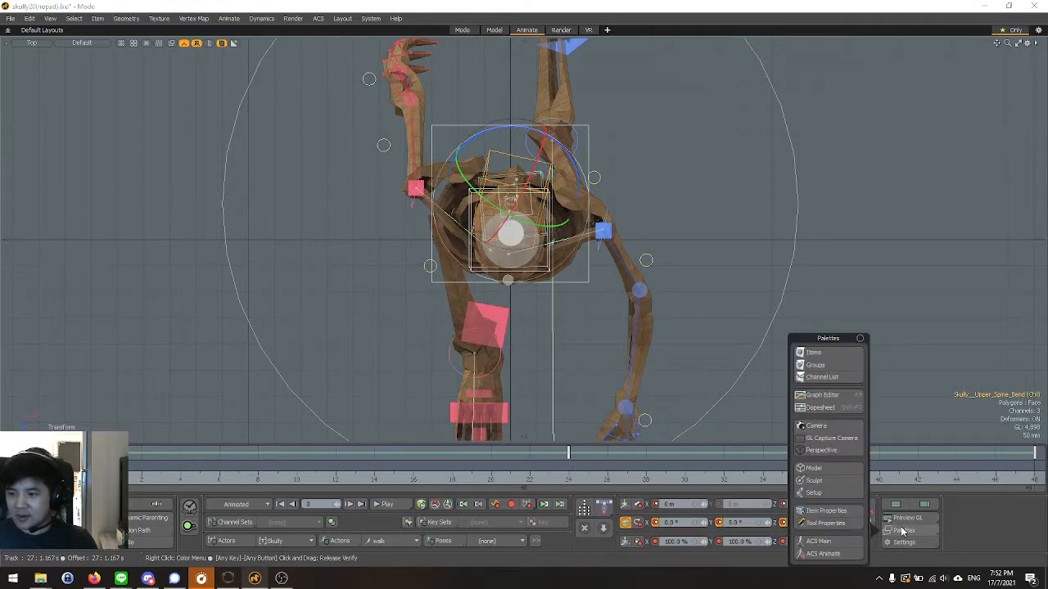
pyautogui.click(821, 394)
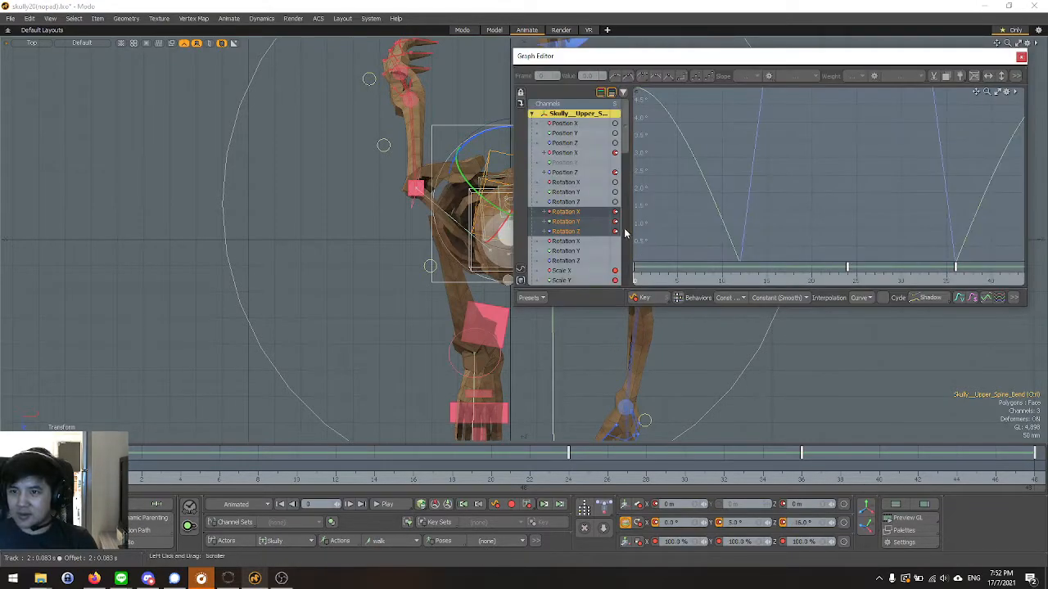
pyautogui.click(565, 231)
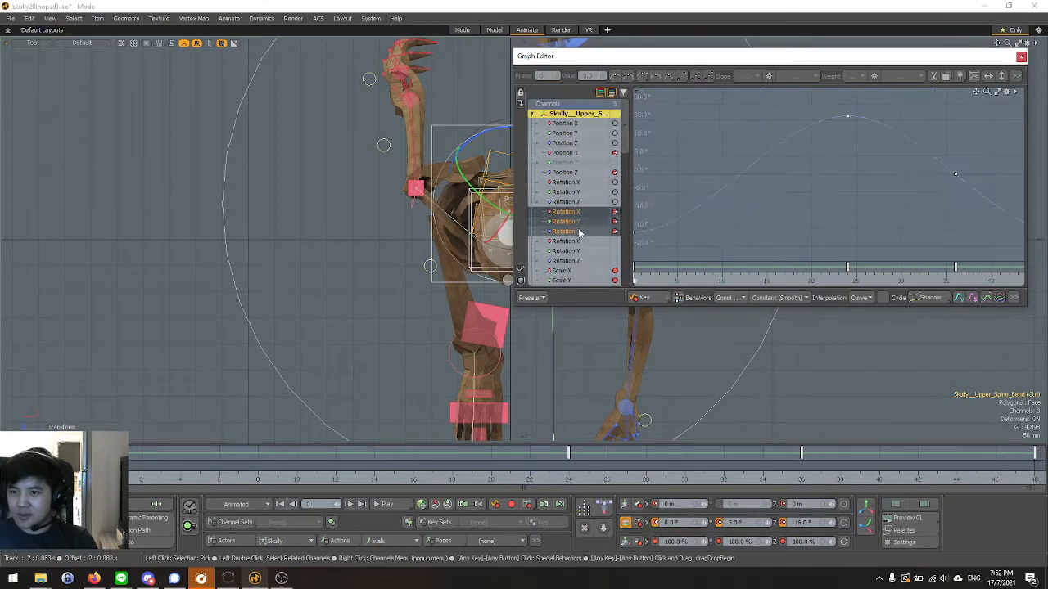
pyautogui.moveTo(886, 196); pyautogui.dragTo(885, 198)
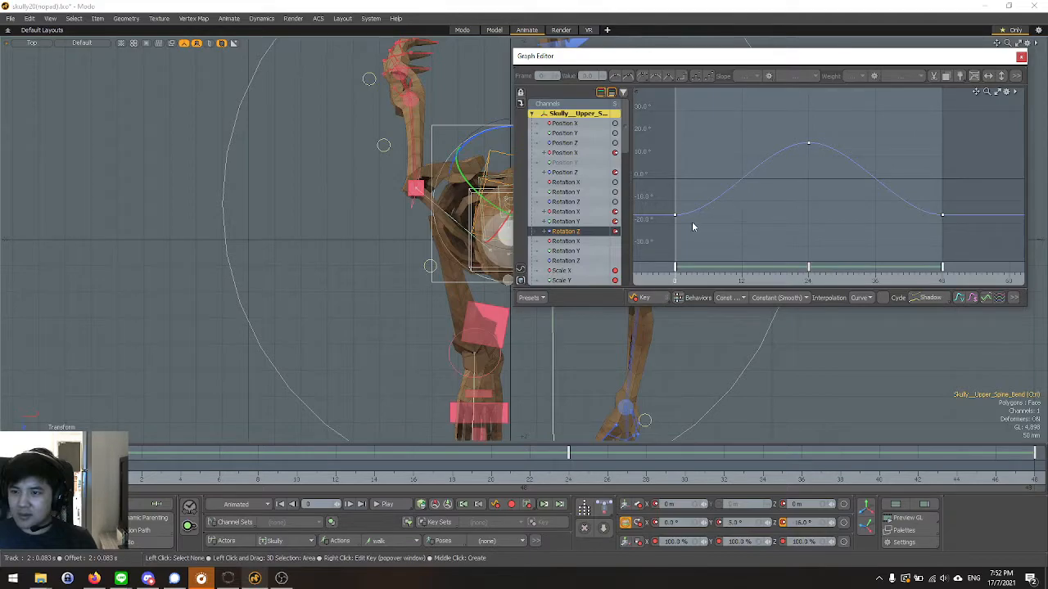
pyautogui.moveTo(660, 212); pyautogui.dragTo(702, 229)
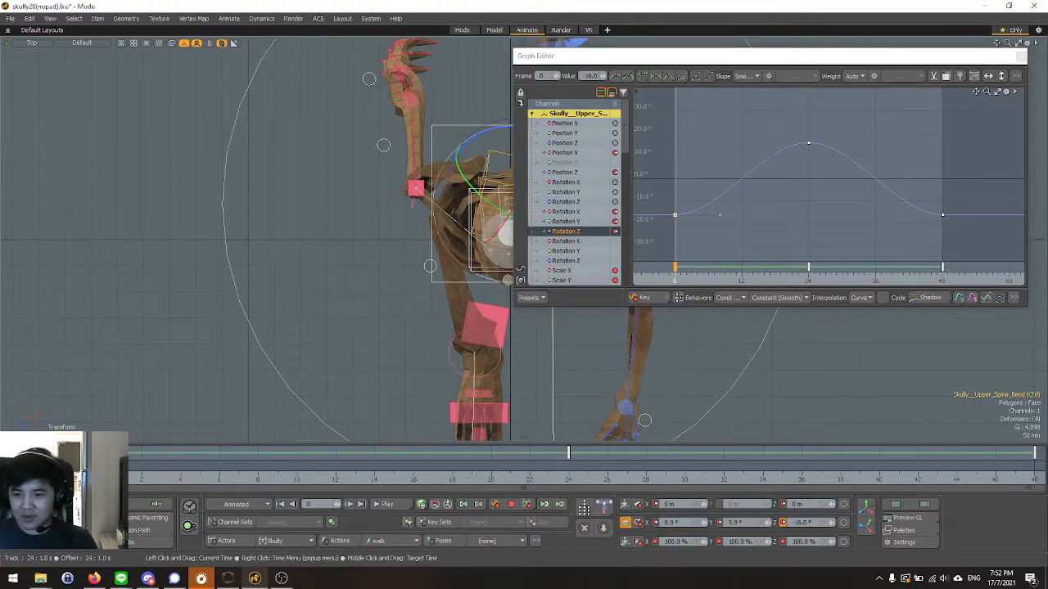
# Compare the upper spine's twist at frames 24 and 0 in the Top view with its Rotation Z curve.
pyautogui.click(569, 483)
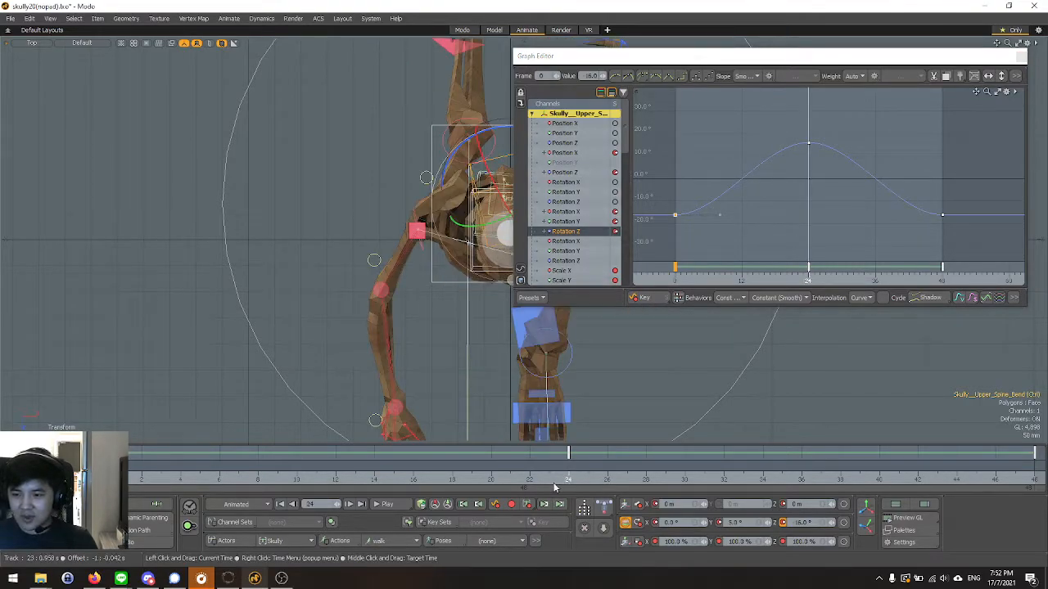
pyautogui.click(103, 483)
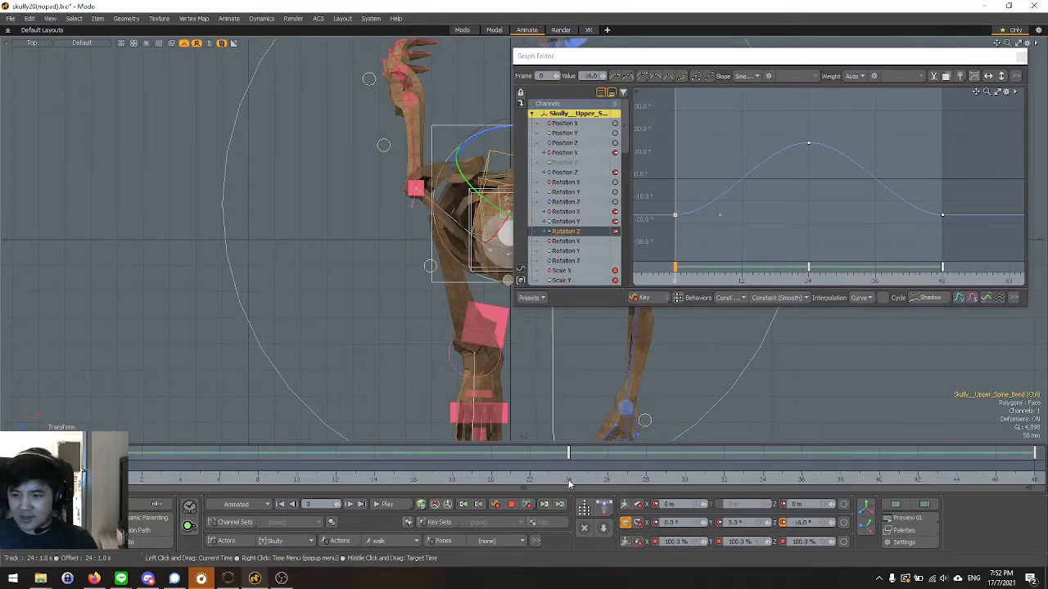
pyautogui.click(570, 484)
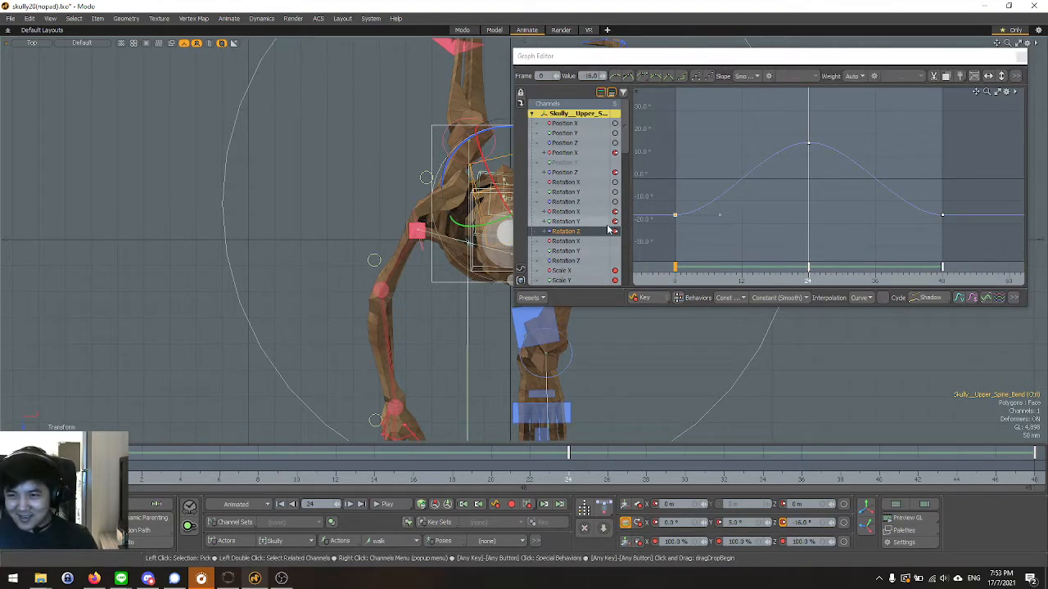
pyautogui.scroll(-3, 406, 333)
pyautogui.keyDown('alt'); pyautogui.moveTo(407, 333); pyautogui.dragTo(297, 261); pyautogui.keyUp('alt')
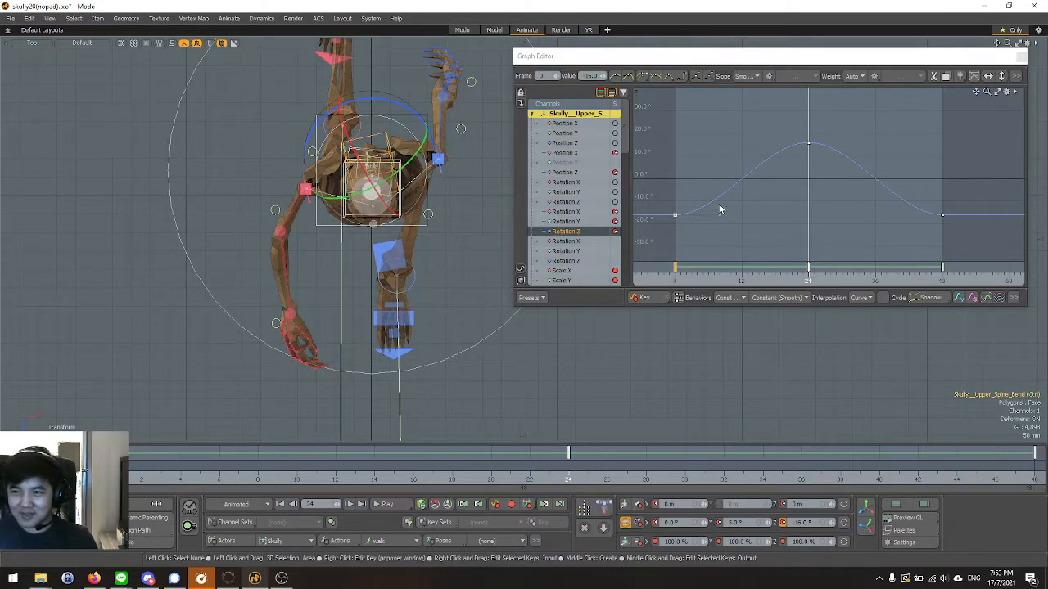
pyautogui.moveTo(653, 179); pyautogui.dragTo(713, 221)
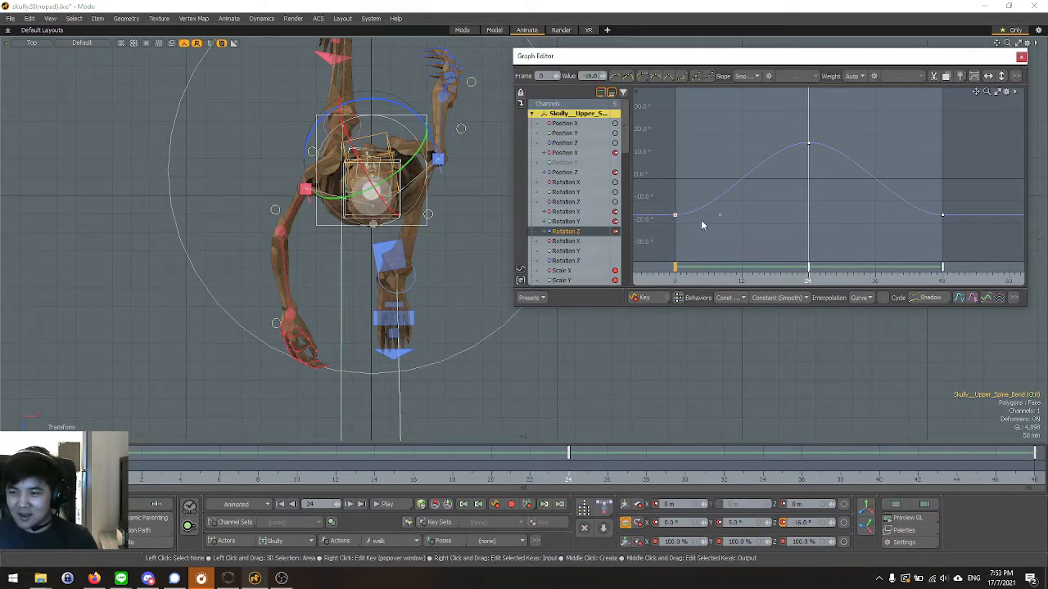
# Close the Graph Editor and compare the upper spine's twist at frames 0 and 24 in the Top view.
pyautogui.click(1020, 56)
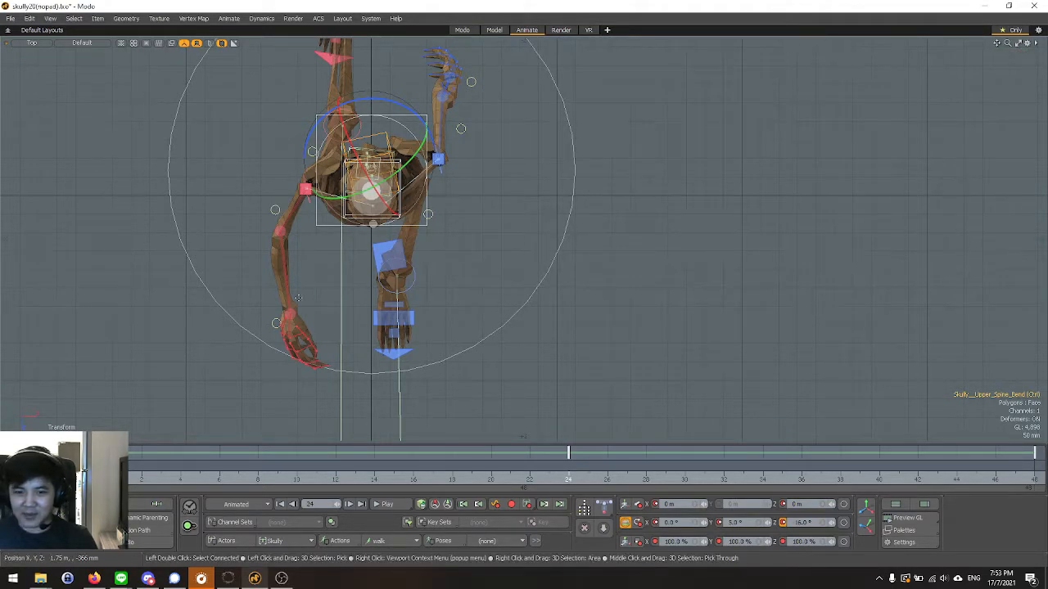
pyautogui.scroll(5, 311, 223)
pyautogui.scroll(-5, 352, 358)
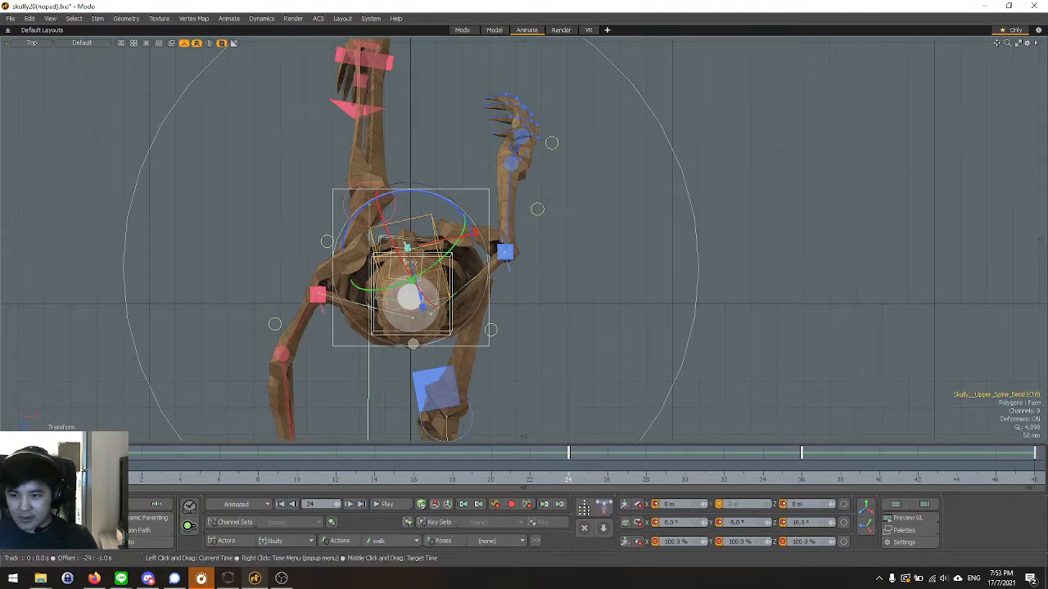
pyautogui.click(102, 468)
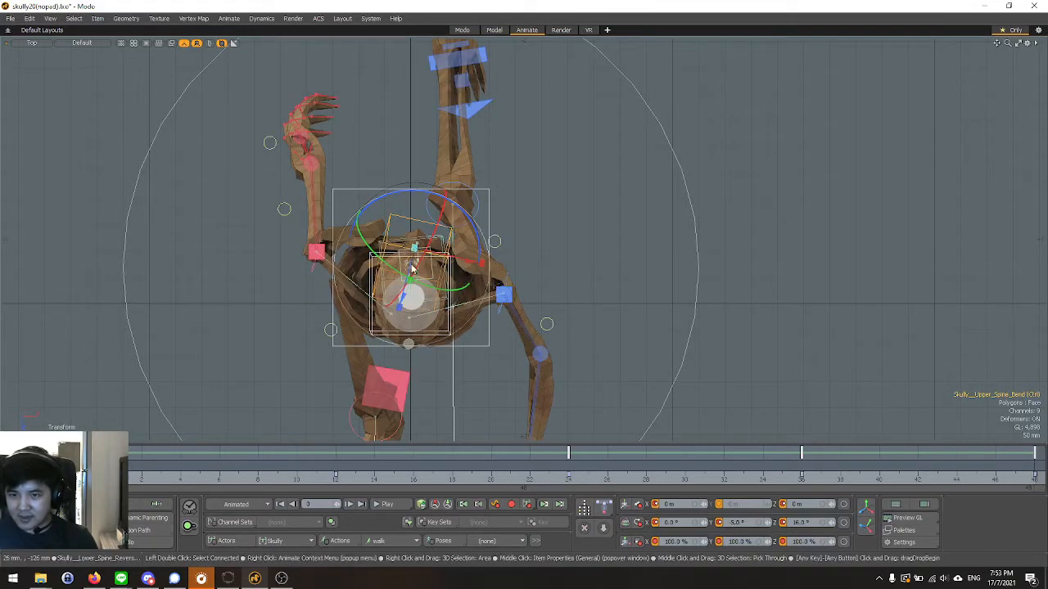
pyautogui.scroll(3, 460, 243)
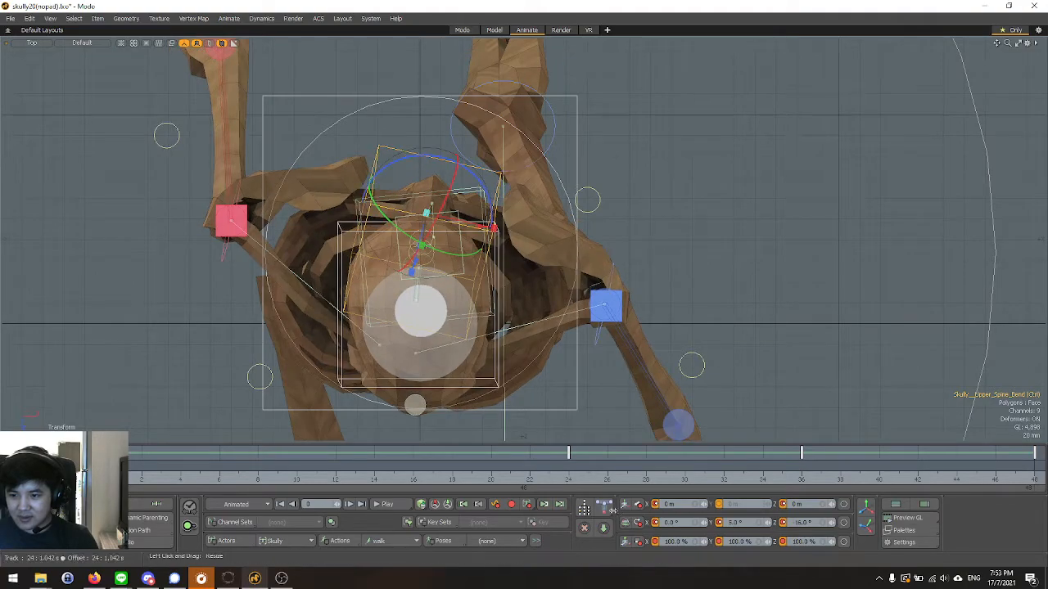
pyautogui.click(570, 489)
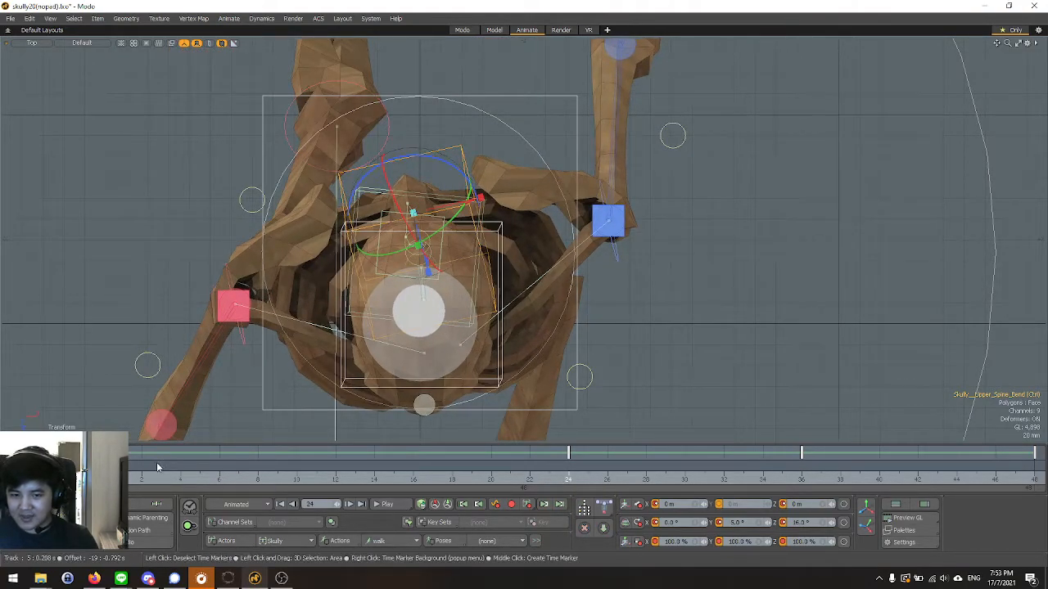
# Set the upper spine bend control's Z rotation to -8° at frame 0.
pyautogui.click(103, 481)
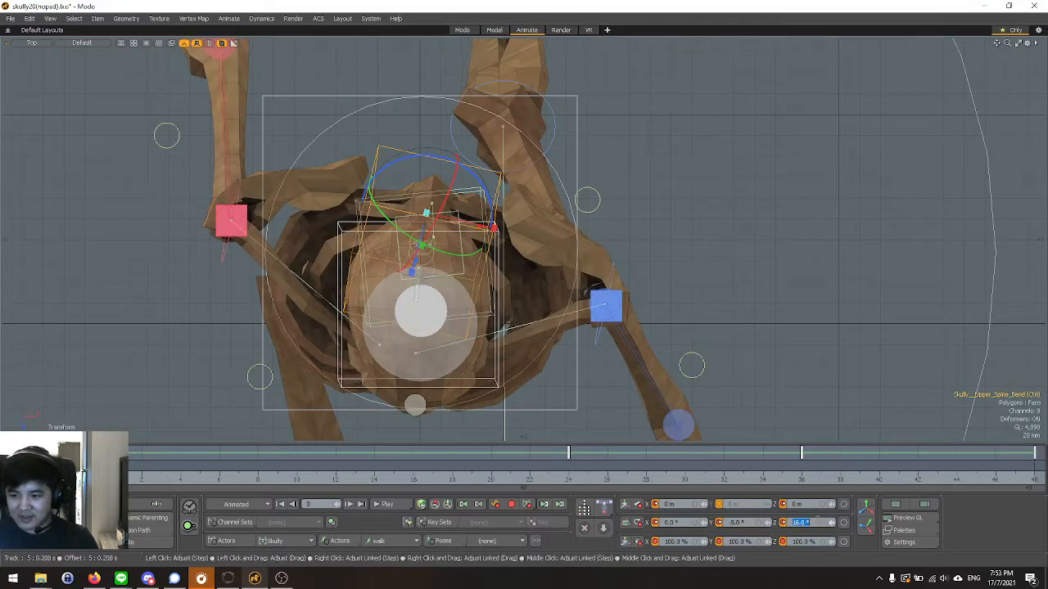
pyautogui.press('Return')
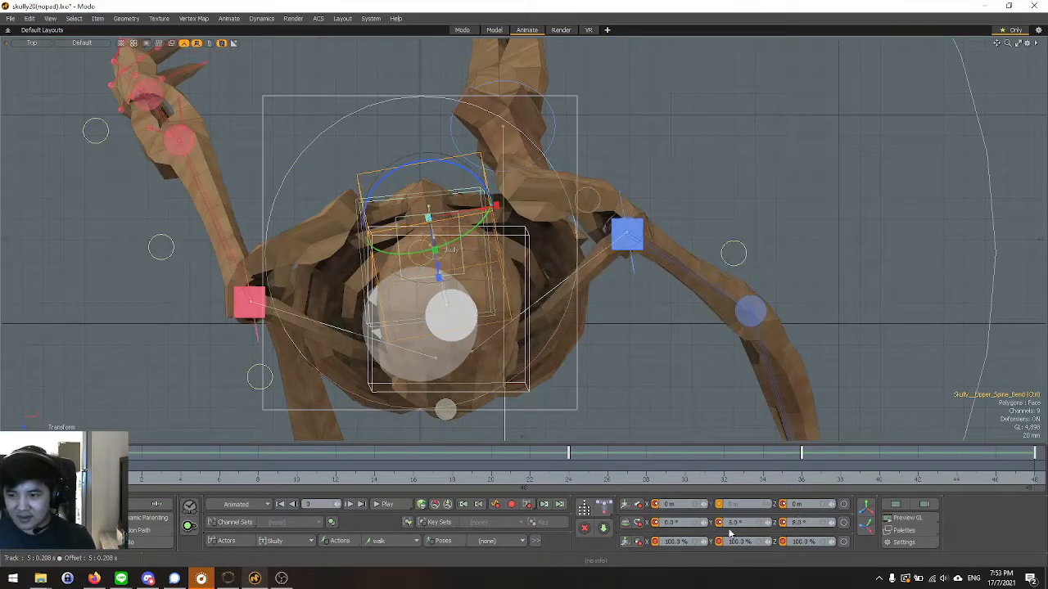
pyautogui.click(573, 477)
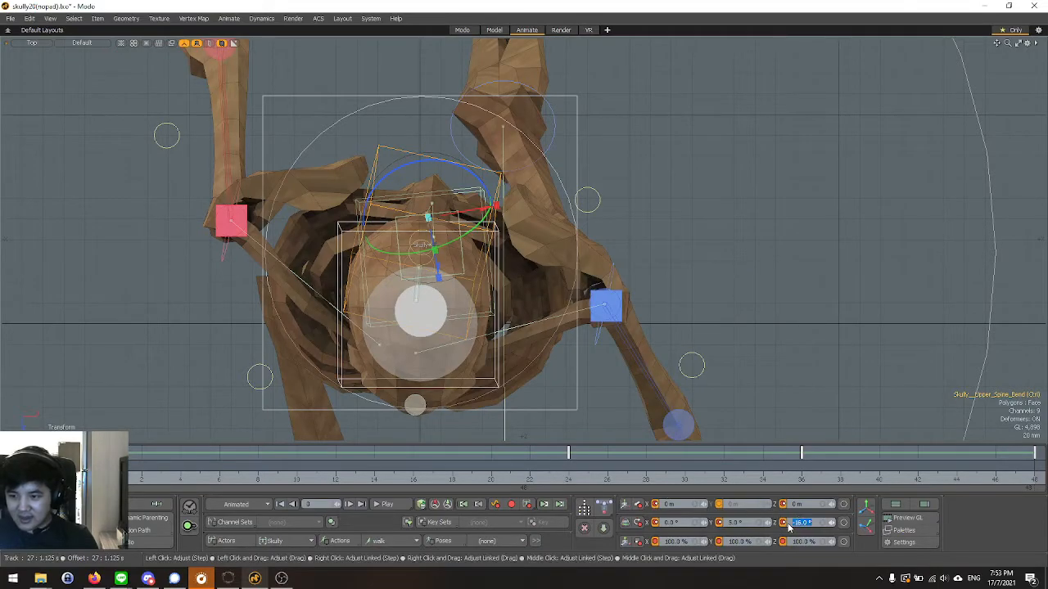
pyautogui.press('Return')
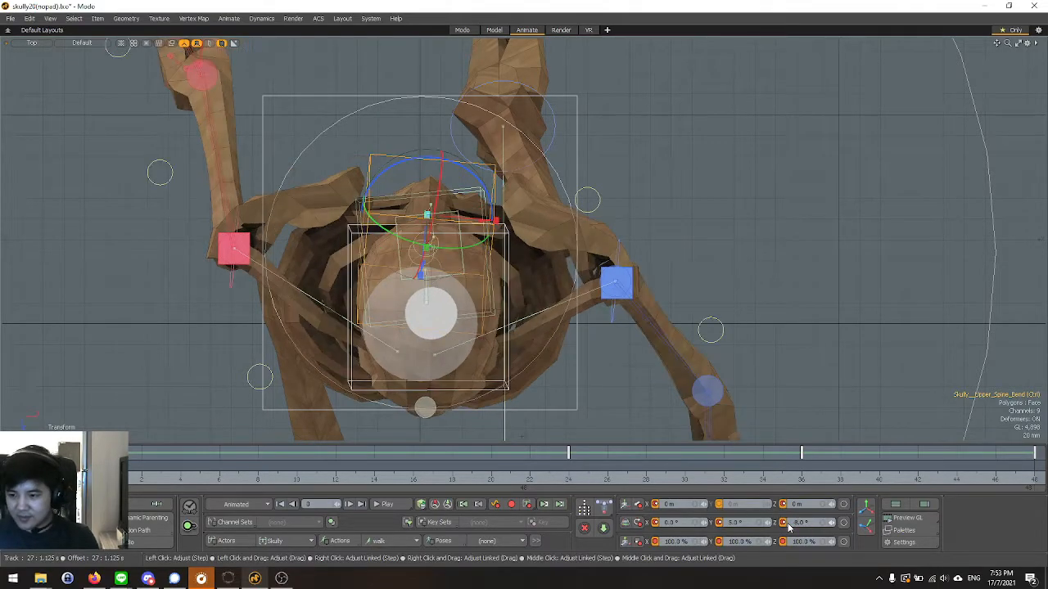
# Set the upper spine bend control's Z rotation to 8° at frame 24 and -8° at frame 48.
pyautogui.click(579, 485)
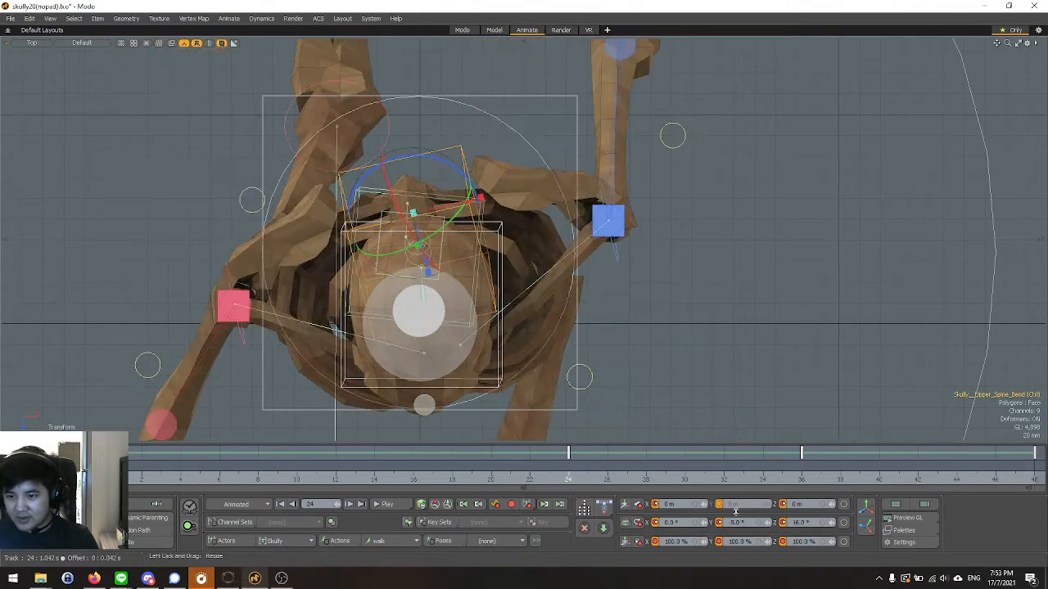
pyautogui.write('8')
pyautogui.press('Return')
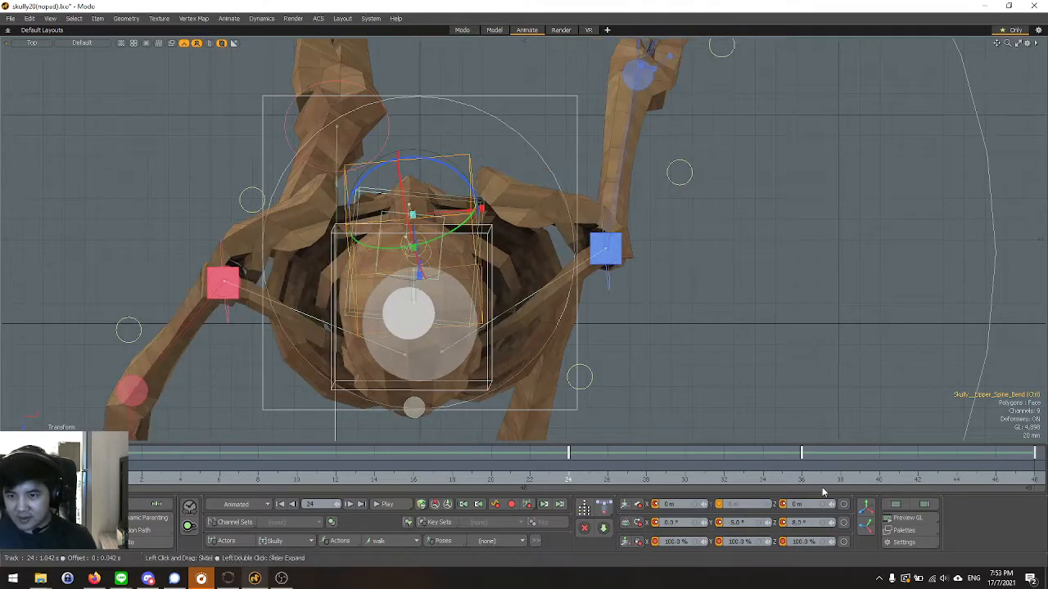
pyautogui.click(1033, 485)
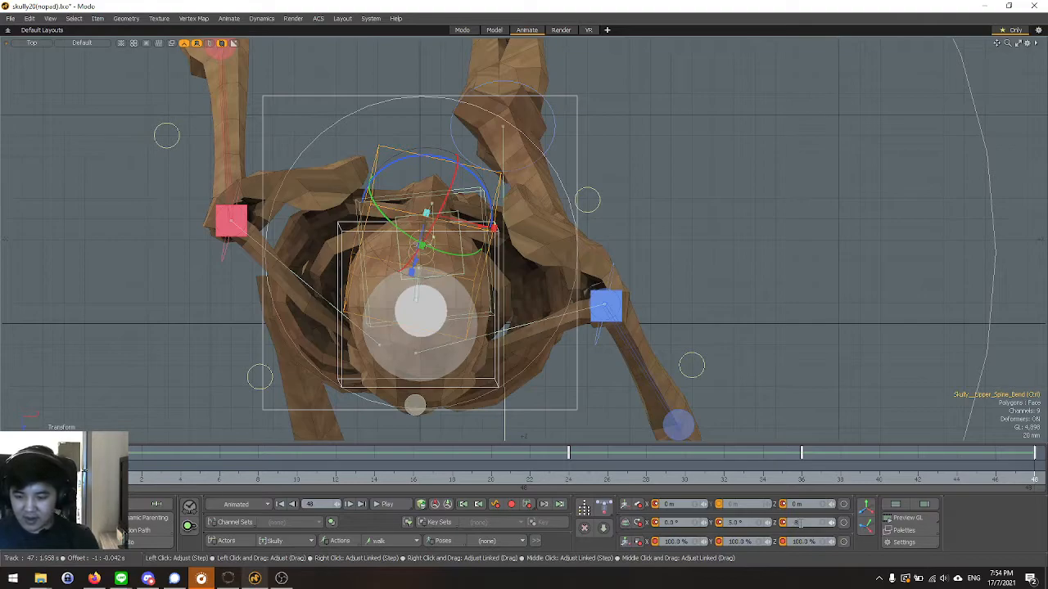
pyautogui.click(799, 522)
pyautogui.write('8')
pyautogui.press('Return')
# Delete the upper spine bend control's keys at frame 36 in the Graph Editor, then close the editor.
pyautogui.click(802, 480)
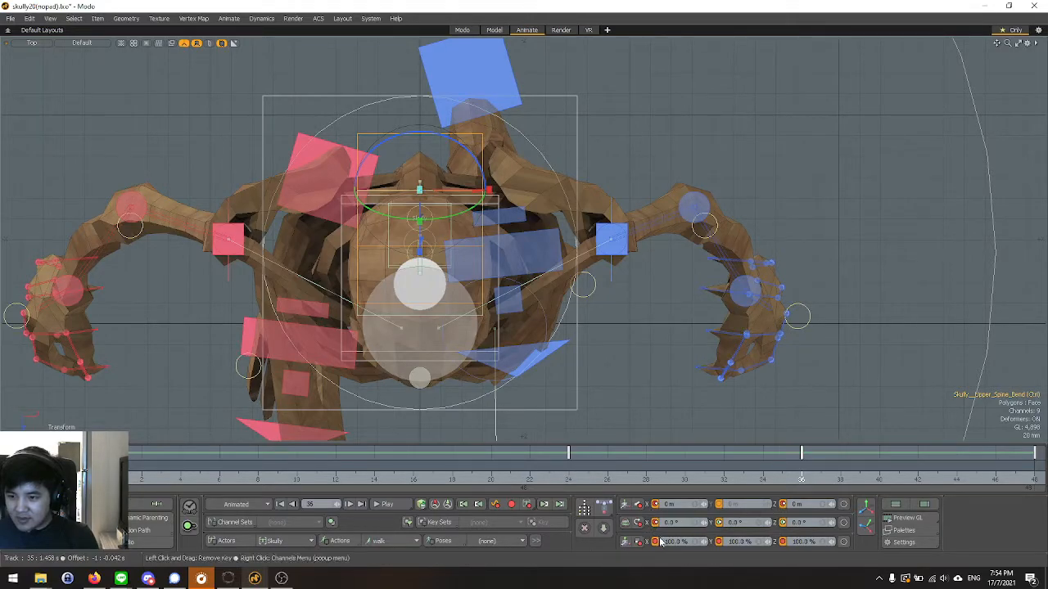
pyautogui.click(901, 531)
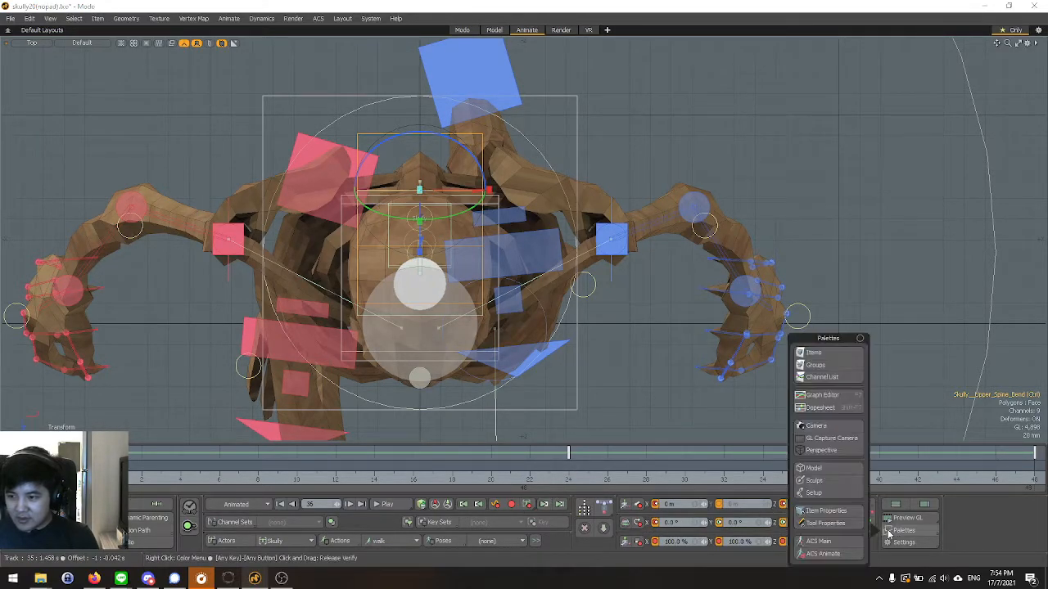
pyautogui.click(823, 396)
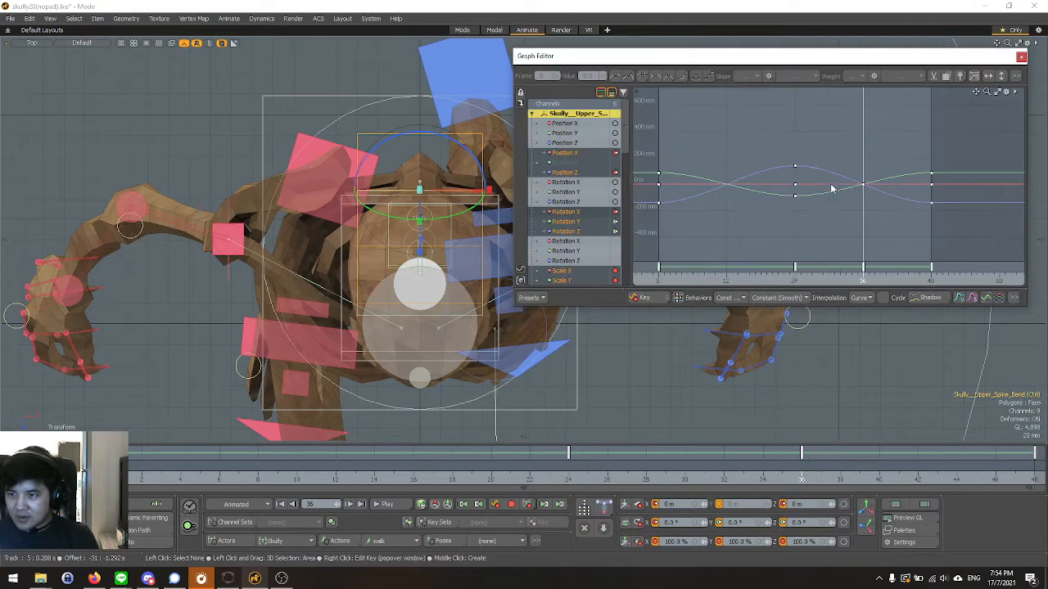
pyautogui.moveTo(844, 143); pyautogui.dragTo(888, 217)
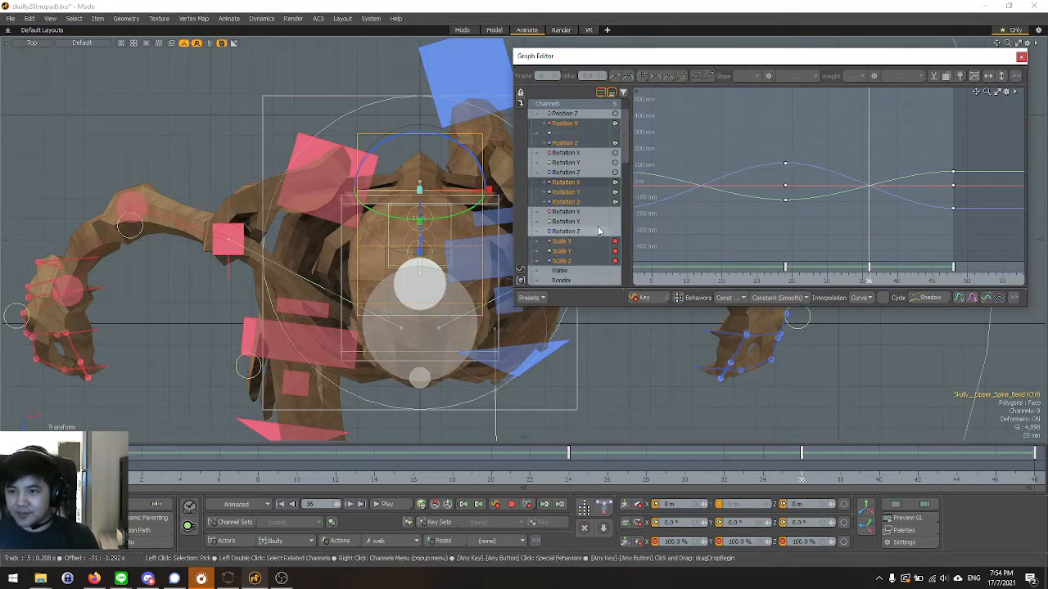
pyautogui.click(1021, 57)
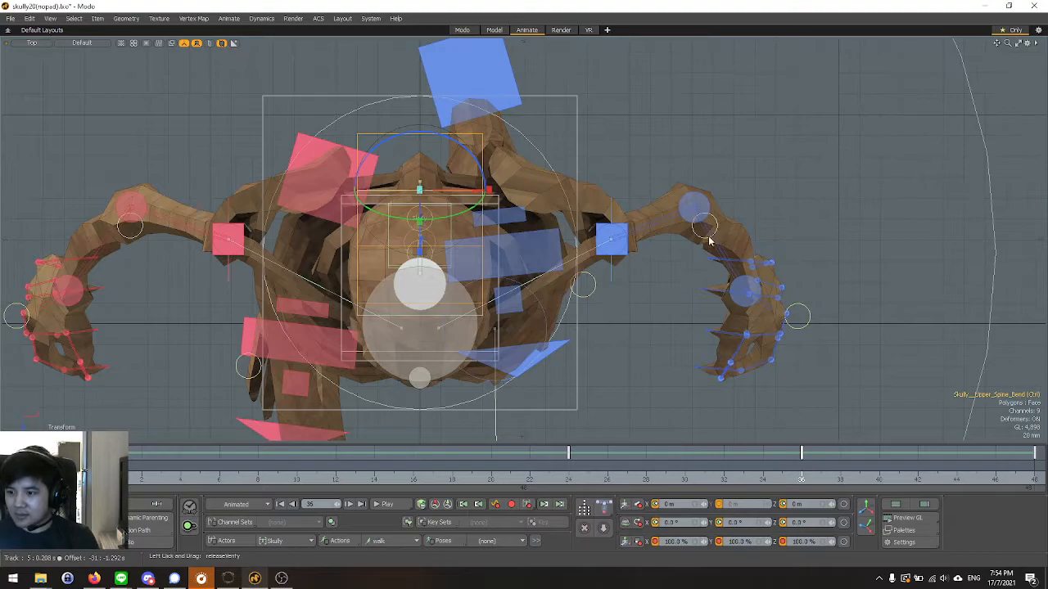
# Check the upper body's pose at frame 24 in the Top view and deselect the upper spine bend control.
pyautogui.click(569, 480)
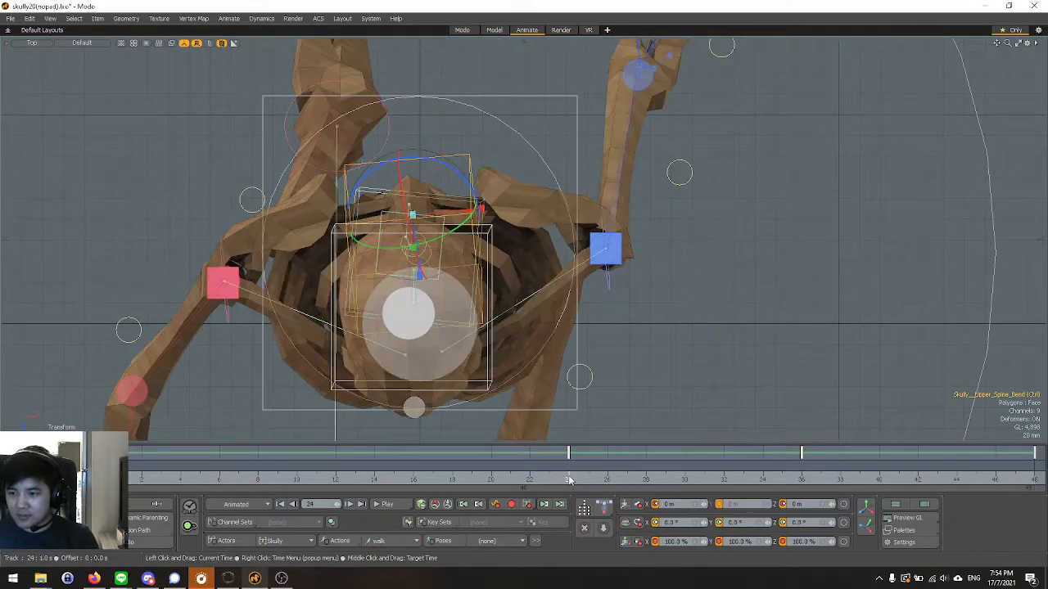
pyautogui.click(782, 359)
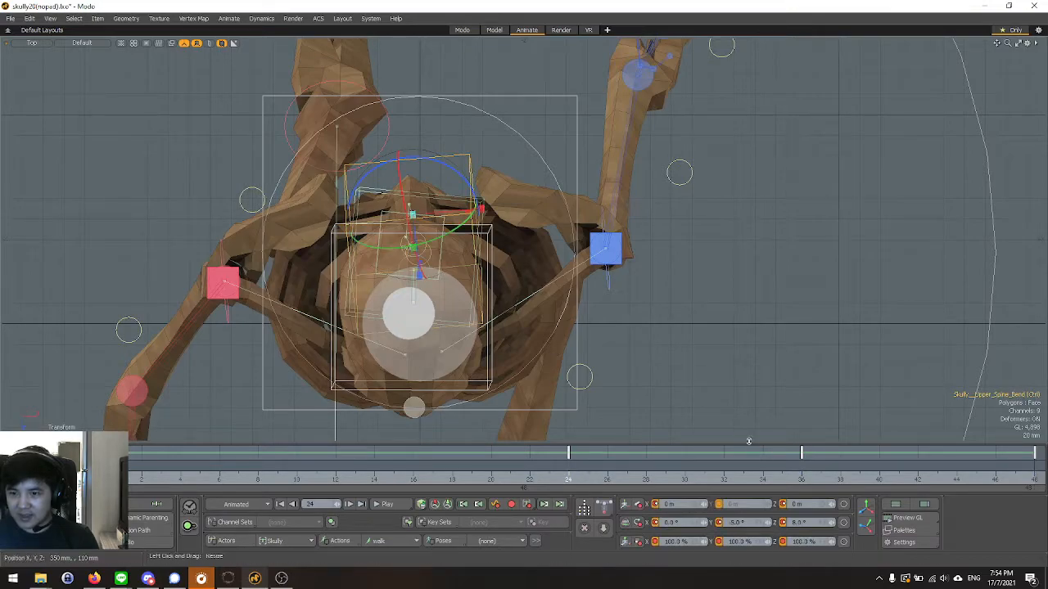
pyautogui.click(741, 407)
pyautogui.scroll(-3, 745, 404)
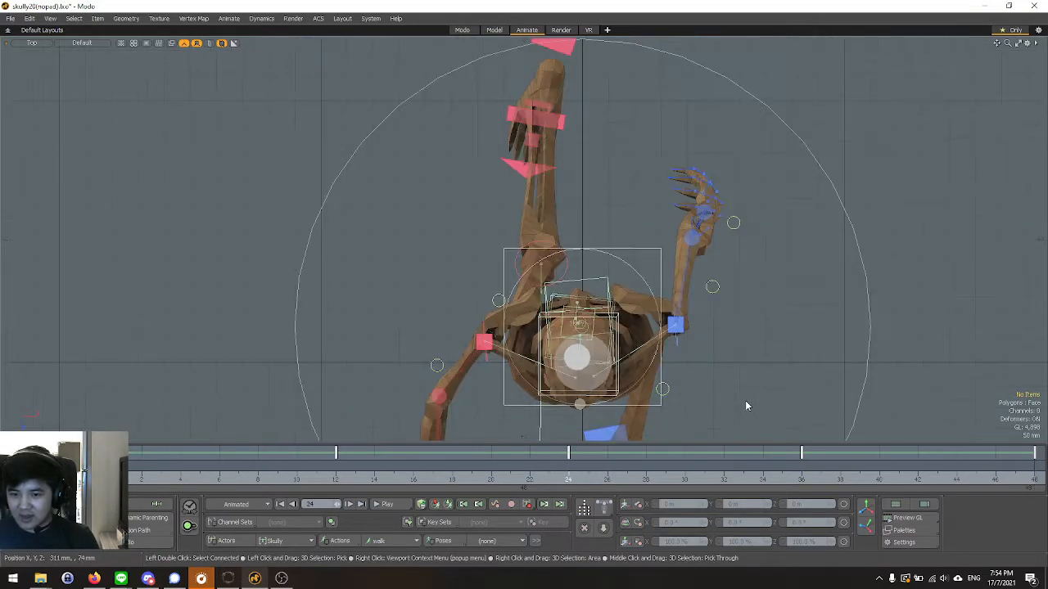
pyautogui.scroll(3, 739, 419)
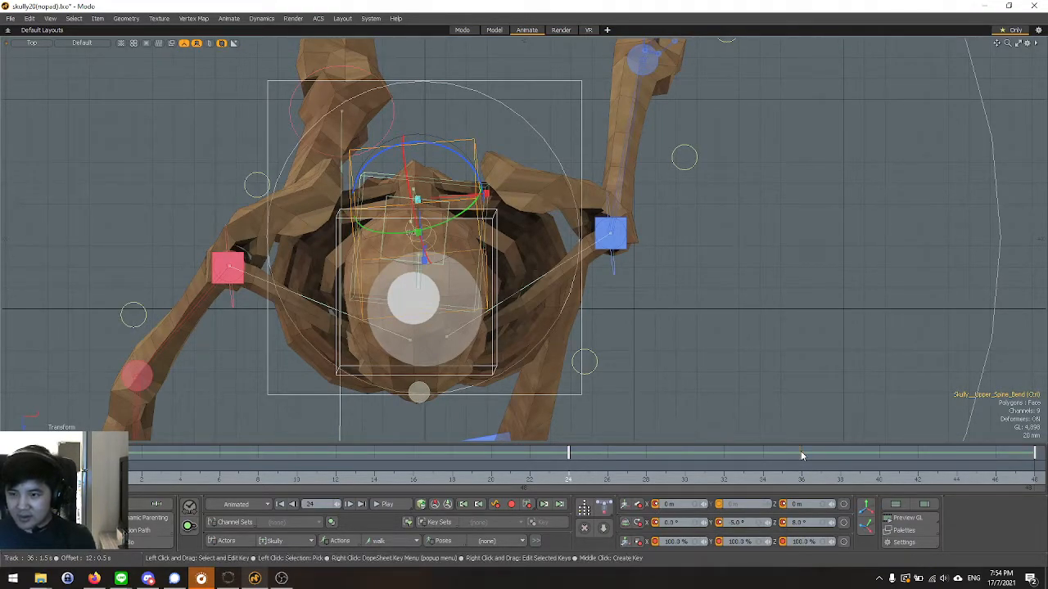
pyautogui.scroll(-3, 643, 343)
pyautogui.click(727, 330)
# Inspect the skeleton's frame 24 pose from the front in the Perspective view.
pyautogui.hotkey('ctrl', 'space')
pyautogui.click(637, 276)
pyautogui.keyDown('alt'); pyautogui.moveTo(643, 283); pyautogui.dragTo(701, 244); pyautogui.keyUp('alt')
pyautogui.scroll(-3, 701, 245)
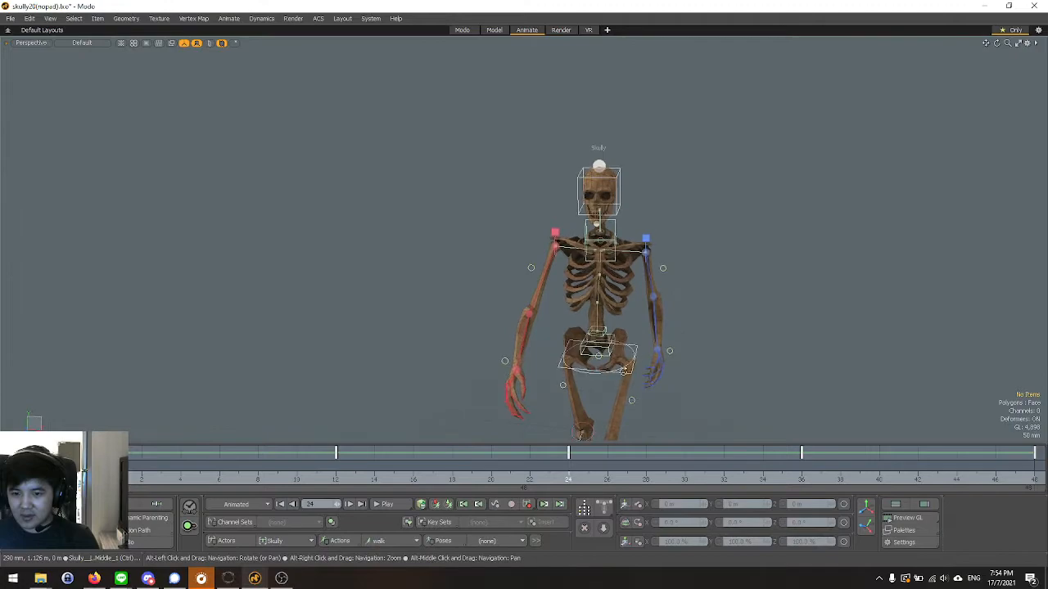
# Play the walk cycle and review the upper body's motion in the Front and Top views.
pyautogui.hotkey('ctrl', 'space')
pyautogui.click(417, 342)
pyautogui.scroll(-2, 478, 324)
pyautogui.scroll(2, 439, 424)
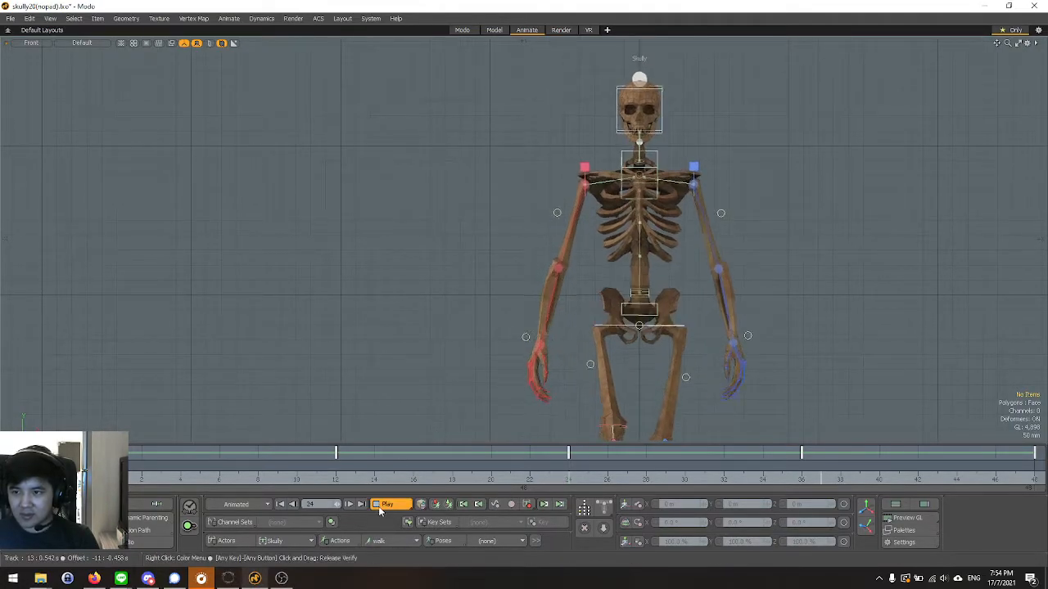
pyautogui.hotkey('ctrl', 'space')
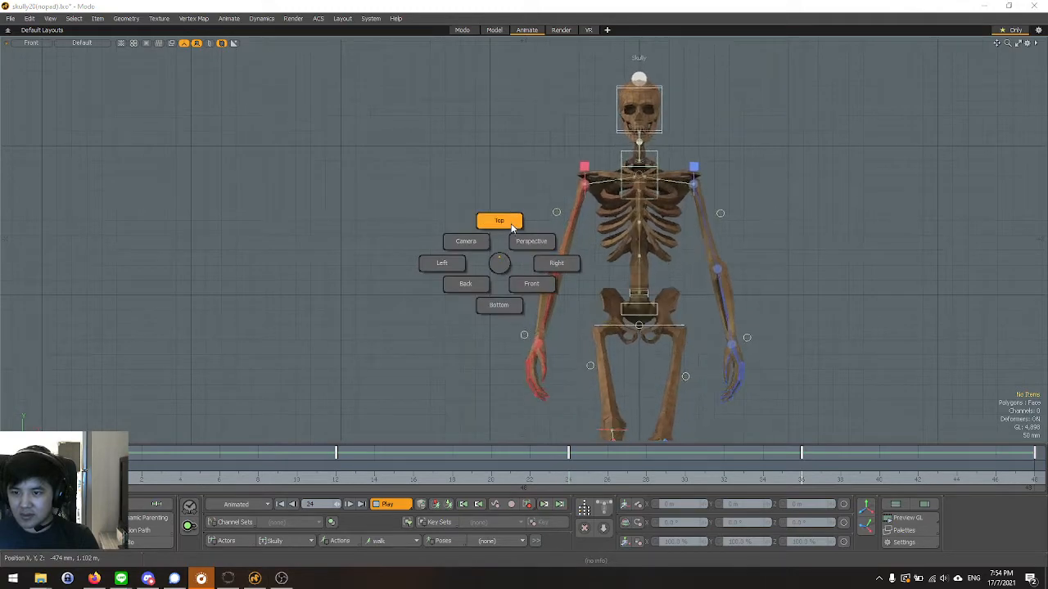
pyautogui.click(499, 222)
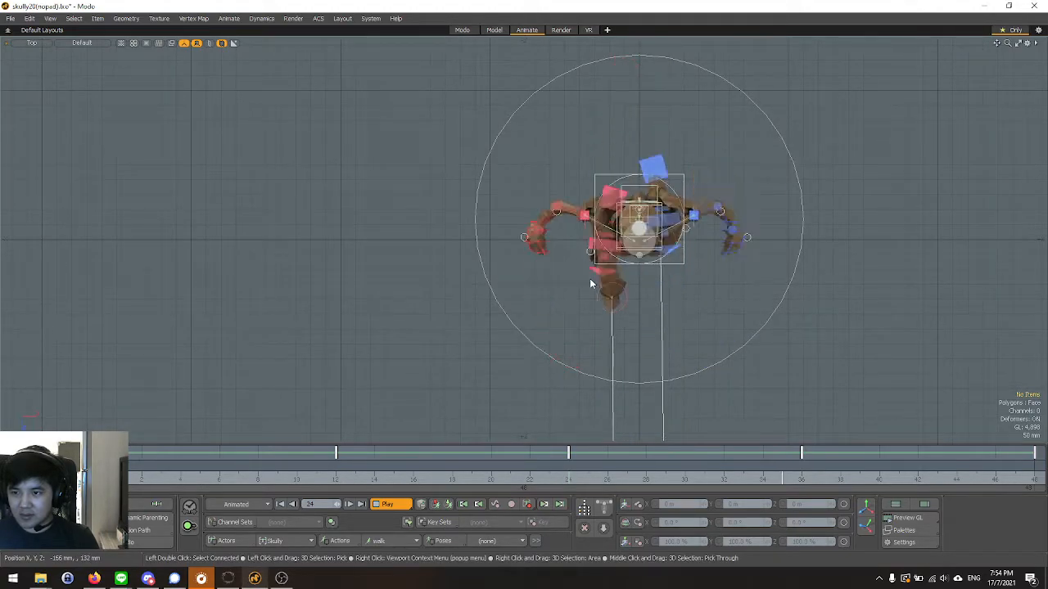
# Review the playing walk cycle on the whole skeleton from the front and both sides in the Perspective view.
pyautogui.hotkey('ctrl', 'space')
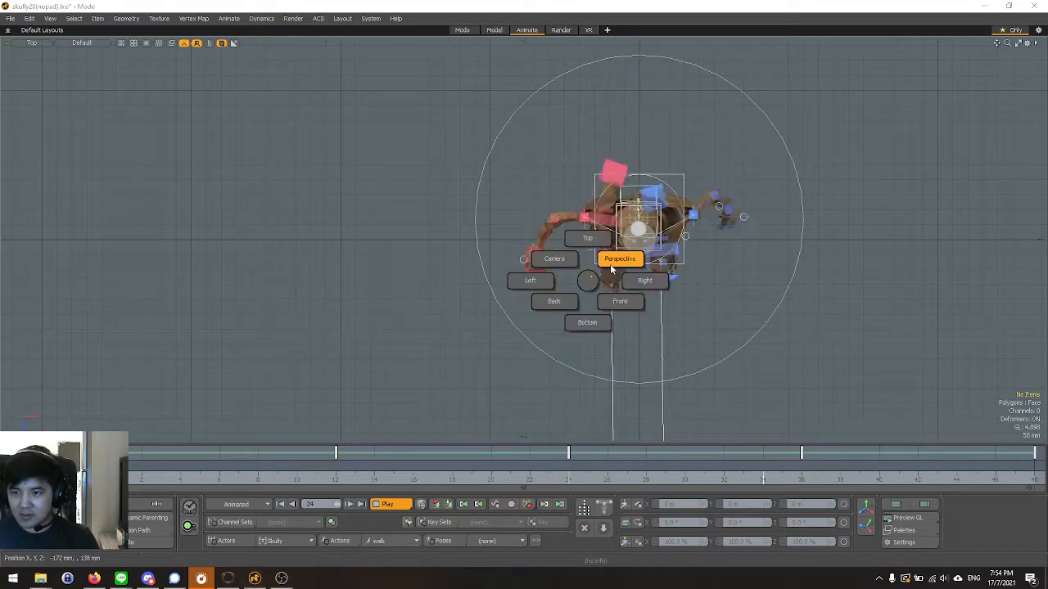
pyautogui.click(620, 262)
pyautogui.keyDown('alt'); pyautogui.moveTo(436, 288); pyautogui.dragTo(421, 241); pyautogui.keyUp('alt')
pyautogui.keyDown('alt'); pyautogui.moveTo(394, 283); pyautogui.dragTo(477, 277); pyautogui.keyUp('alt')
pyautogui.scroll(3, 562, 222)
pyautogui.keyDown('alt'); pyautogui.moveTo(627, 232); pyautogui.dragTo(550, 243); pyautogui.keyUp('alt')
pyautogui.scroll(-3, 412, 157)
pyautogui.keyDown('alt'); pyautogui.moveTo(633, 248); pyautogui.dragTo(570, 267); pyautogui.keyUp('alt')
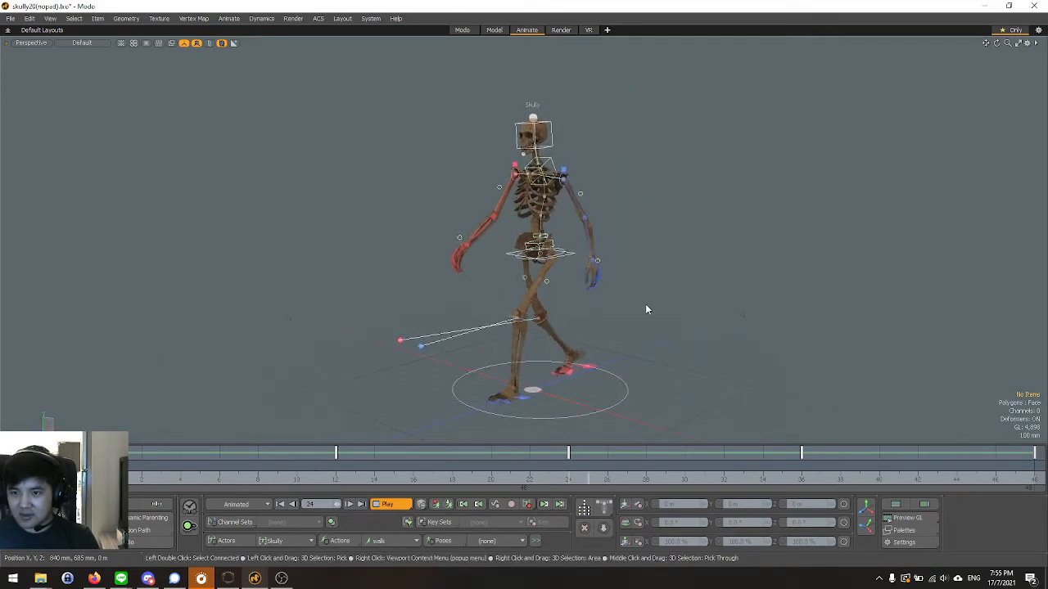
pyautogui.keyDown('alt'); pyautogui.moveTo(644, 324); pyautogui.dragTo(852, 313); pyautogui.keyUp('alt')
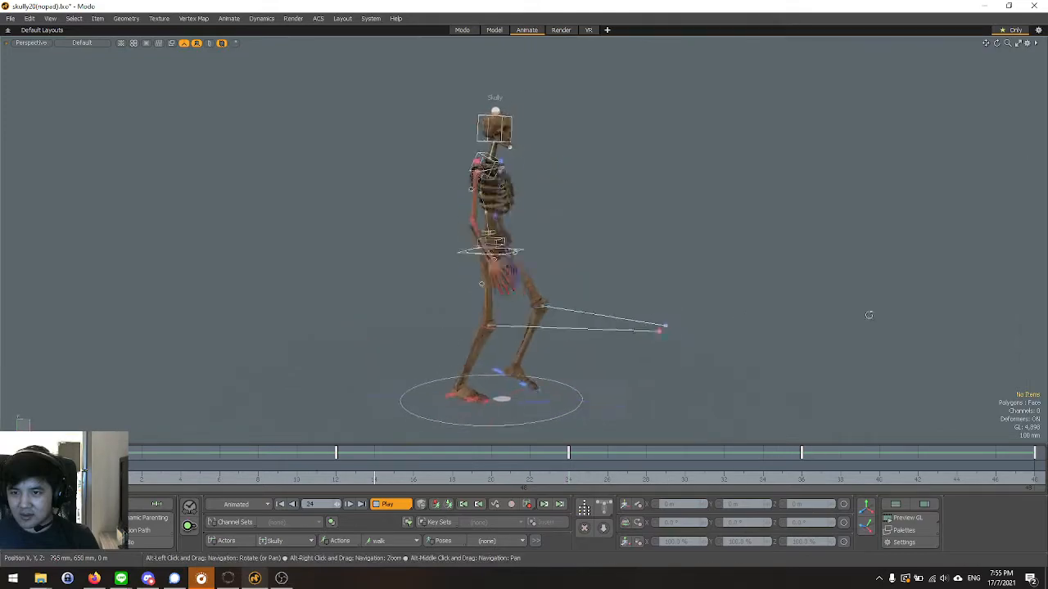
pyautogui.scroll(3, 595, 337)
pyautogui.keyDown('alt'); pyautogui.moveTo(704, 278); pyautogui.dragTo(566, 279); pyautogui.keyUp('alt')
pyautogui.scroll(-3, 629, 298)
pyautogui.keyDown('alt'); pyautogui.moveTo(629, 299); pyautogui.dragTo(650, 303); pyautogui.keyUp('alt')
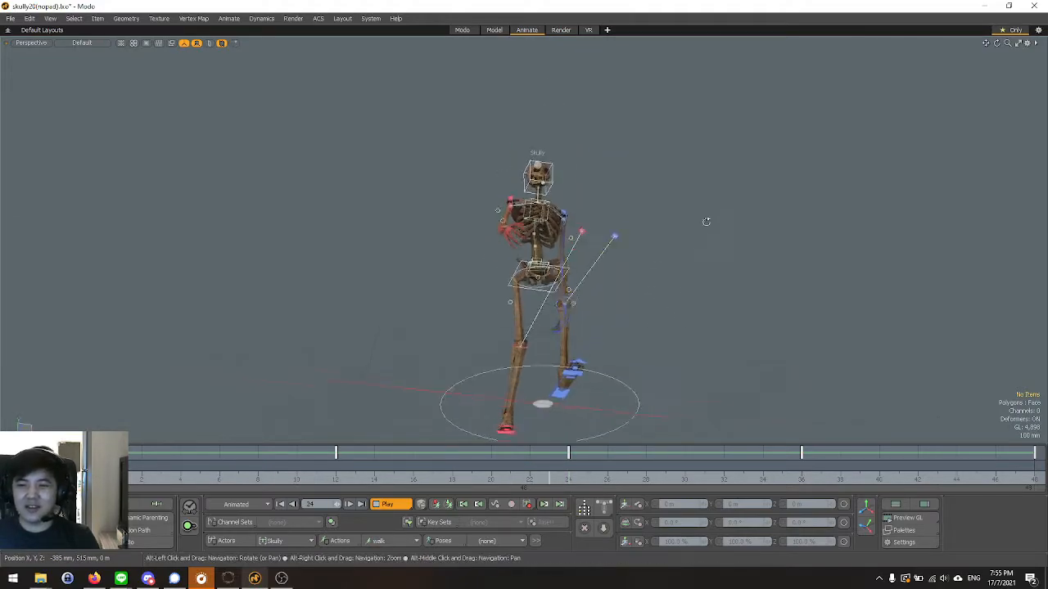
pyautogui.moveTo(704, 290)
pyautogui.keyDown('alt'); pyautogui.mouseDown()
pyautogui.moveTo(669, 322)
pyautogui.moveTo(643, 329)
pyautogui.moveTo(696, 309)
pyautogui.mouseUp(); pyautogui.keyUp('alt')
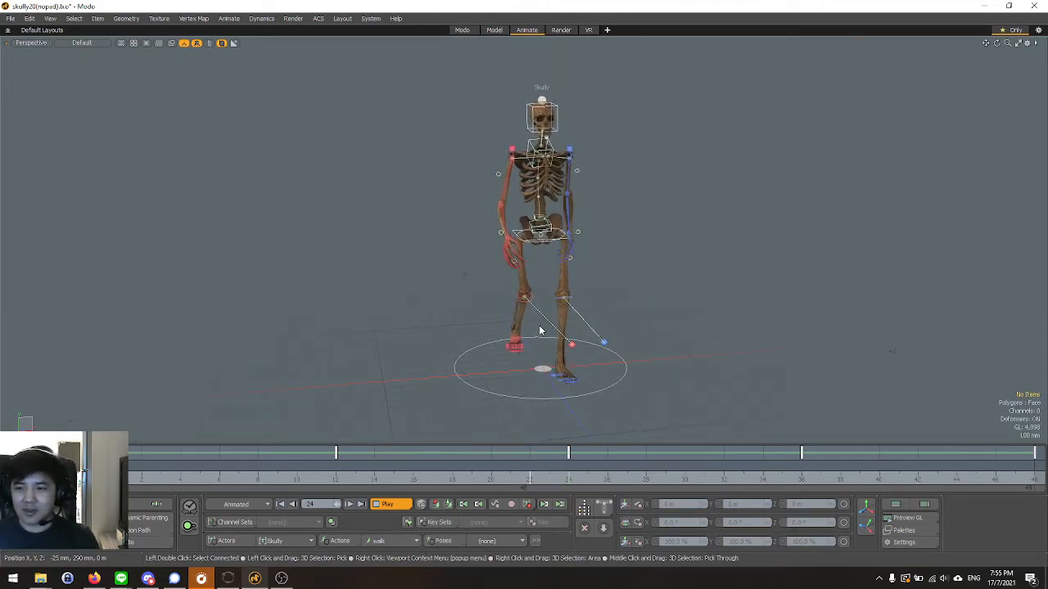
# Examine the playing walk cycle up close, from the legs and feet to the torso, from several angles.
pyautogui.scroll(3, 468, 246)
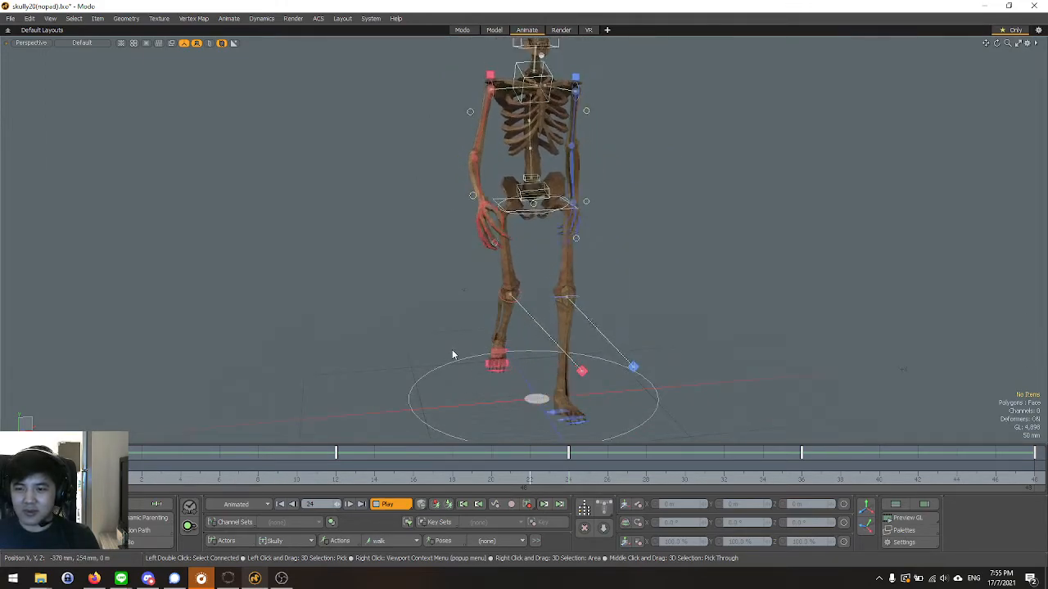
pyautogui.keyDown('alt'); pyautogui.moveTo(452, 352); pyautogui.dragTo(406, 398); pyautogui.keyUp('alt')
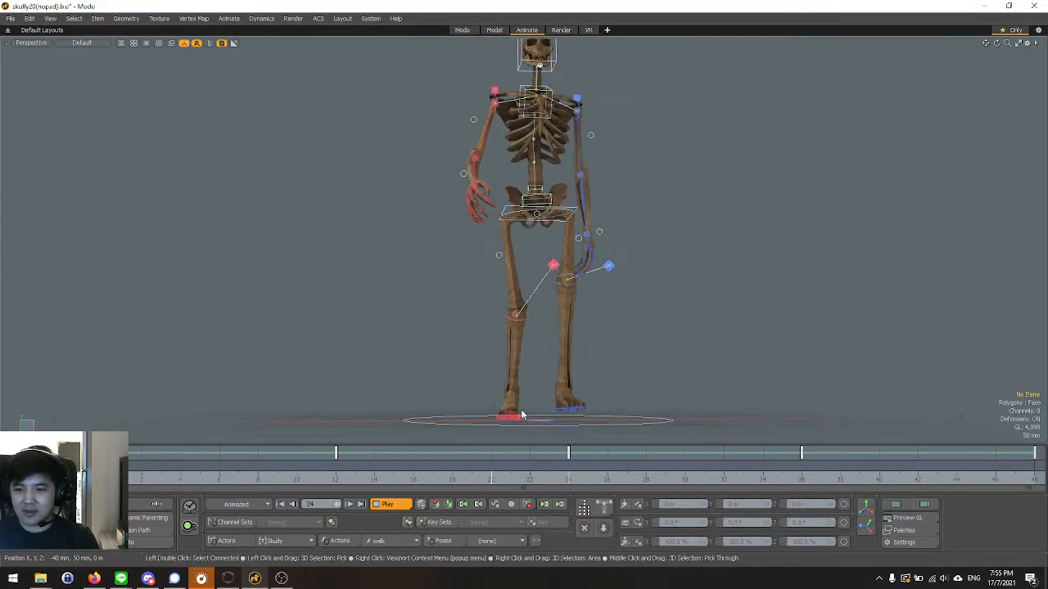
pyautogui.keyDown('alt'); pyautogui.moveTo(491, 425); pyautogui.dragTo(385, 326); pyautogui.keyUp('alt')
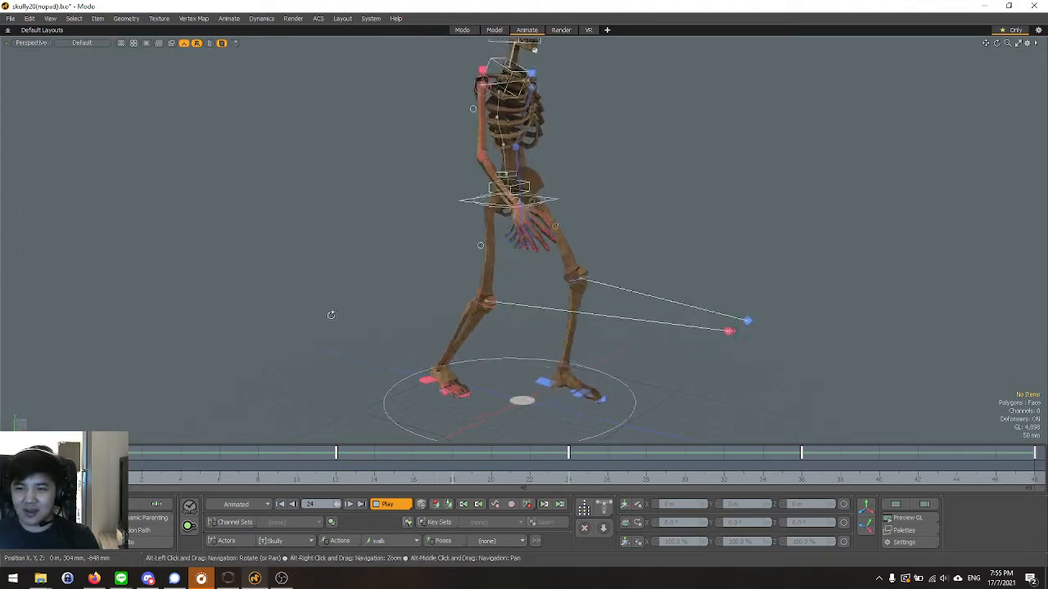
pyautogui.keyDown('alt'); pyautogui.moveTo(423, 368); pyautogui.dragTo(304, 315); pyautogui.keyUp('alt')
pyautogui.keyDown('alt'); pyautogui.moveTo(355, 361); pyautogui.dragTo(341, 368); pyautogui.keyUp('alt')
pyautogui.keyDown('alt'); pyautogui.moveTo(378, 318); pyautogui.dragTo(283, 308); pyautogui.keyUp('alt')
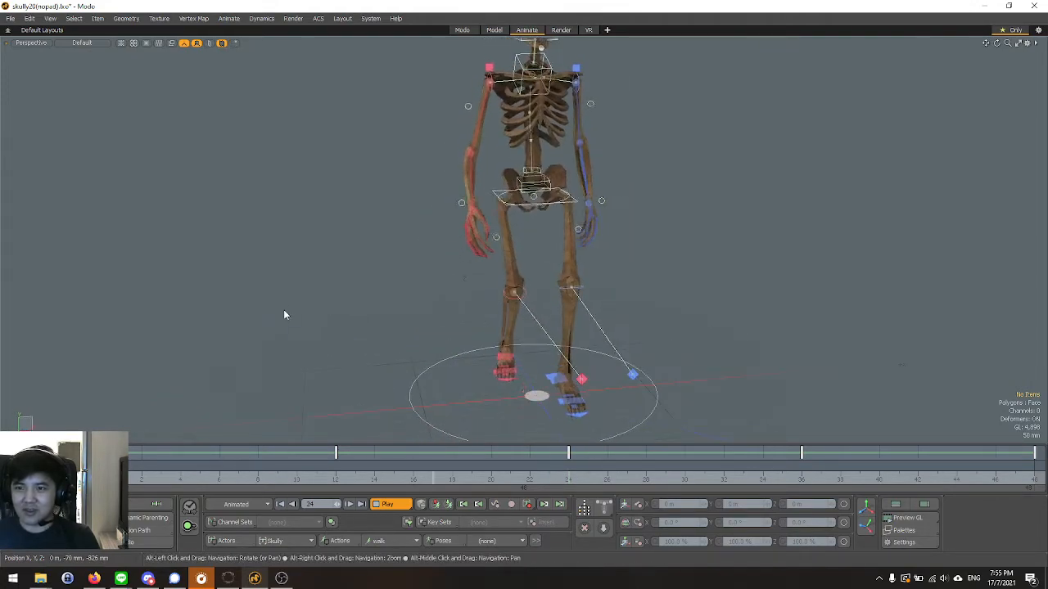
pyautogui.keyDown('alt'); pyautogui.keyDown('shift'); pyautogui.moveTo(395, 237); pyautogui.dragTo(388, 304); pyautogui.keyUp('shift'); pyautogui.keyUp('alt')
pyautogui.keyDown('alt'); pyautogui.moveTo(773, 212); pyautogui.dragTo(699, 224); pyautogui.keyUp('alt')
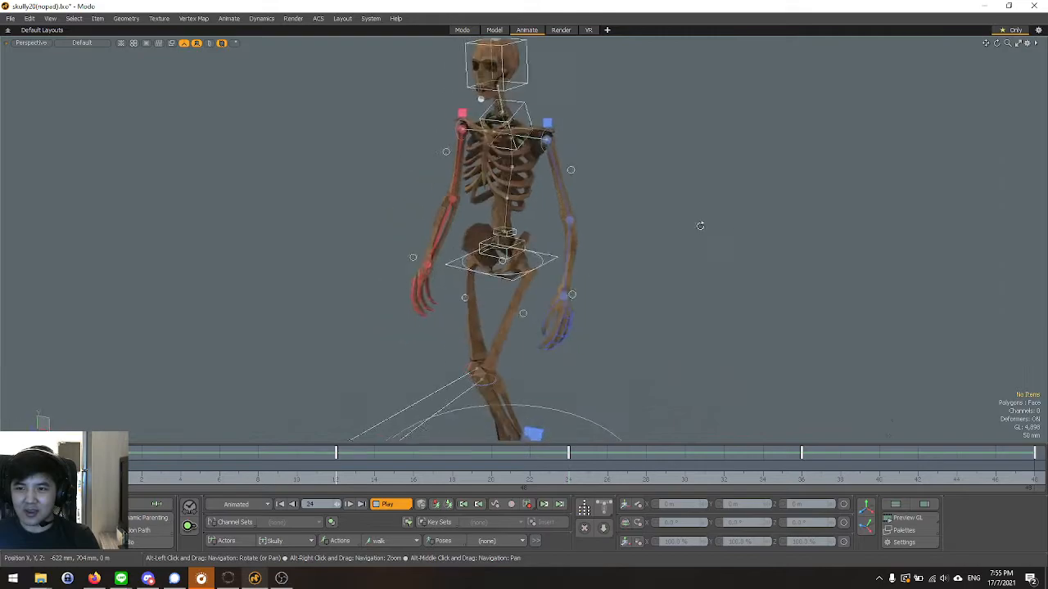
# Examine the playing walk cycle from the front and steeply from above, including the shoulders and arm swing in the Top view.
pyautogui.keyDown('alt'); pyautogui.moveTo(694, 227); pyautogui.dragTo(640, 214, button='right'); pyautogui.keyUp('alt')
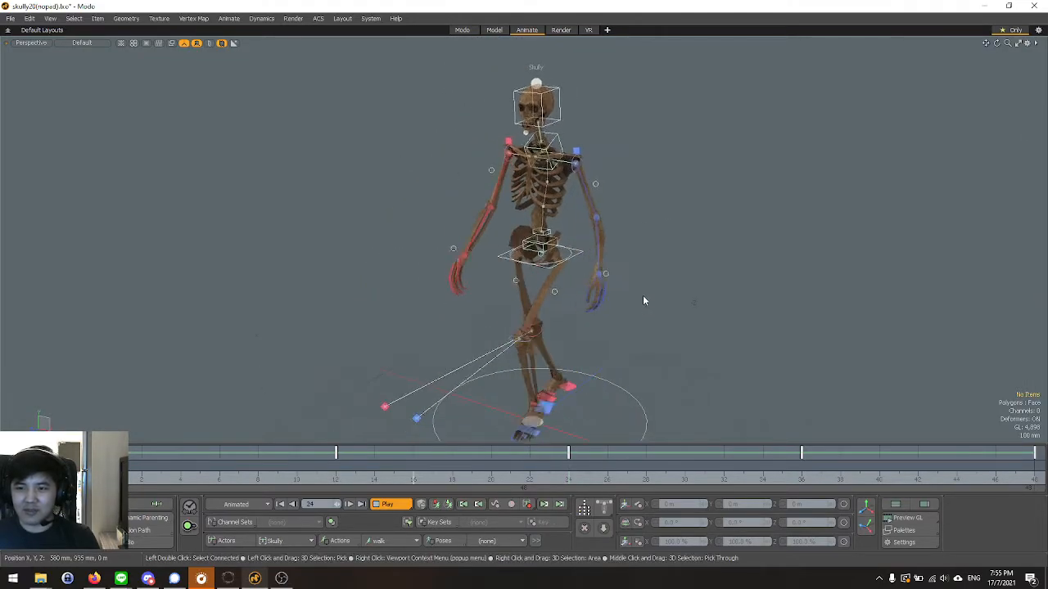
pyautogui.keyDown('alt'); pyautogui.moveTo(692, 267); pyautogui.dragTo(671, 262, button='right'); pyautogui.keyUp('alt')
pyautogui.keyDown('alt'); pyautogui.moveTo(671, 263); pyautogui.dragTo(586, 341); pyautogui.keyUp('alt')
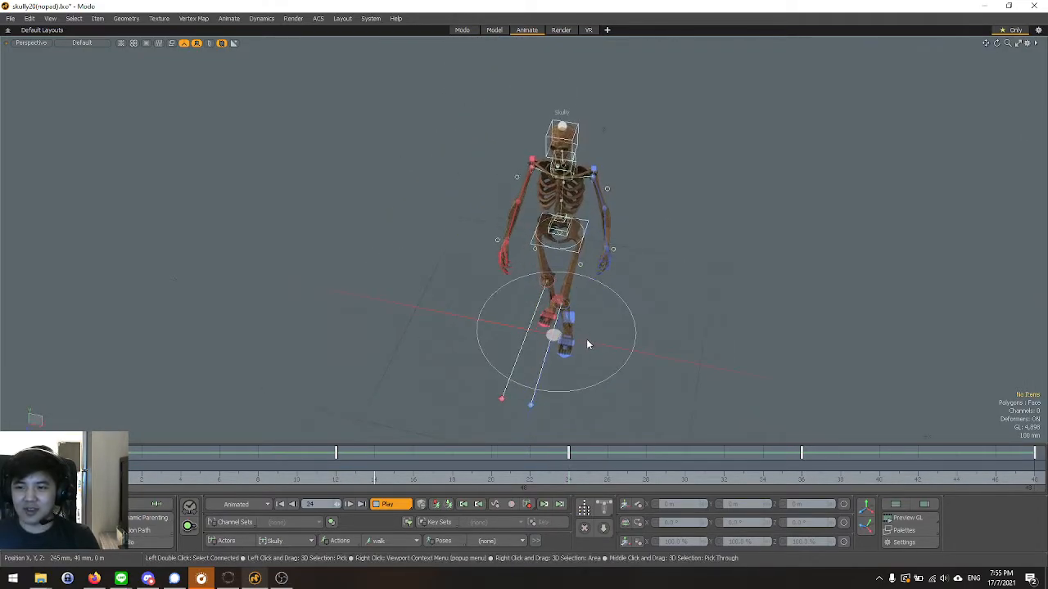
pyautogui.scroll(5, 524, 257)
pyautogui.keyDown('alt'); pyautogui.moveTo(456, 305); pyautogui.dragTo(478, 383); pyautogui.keyUp('alt')
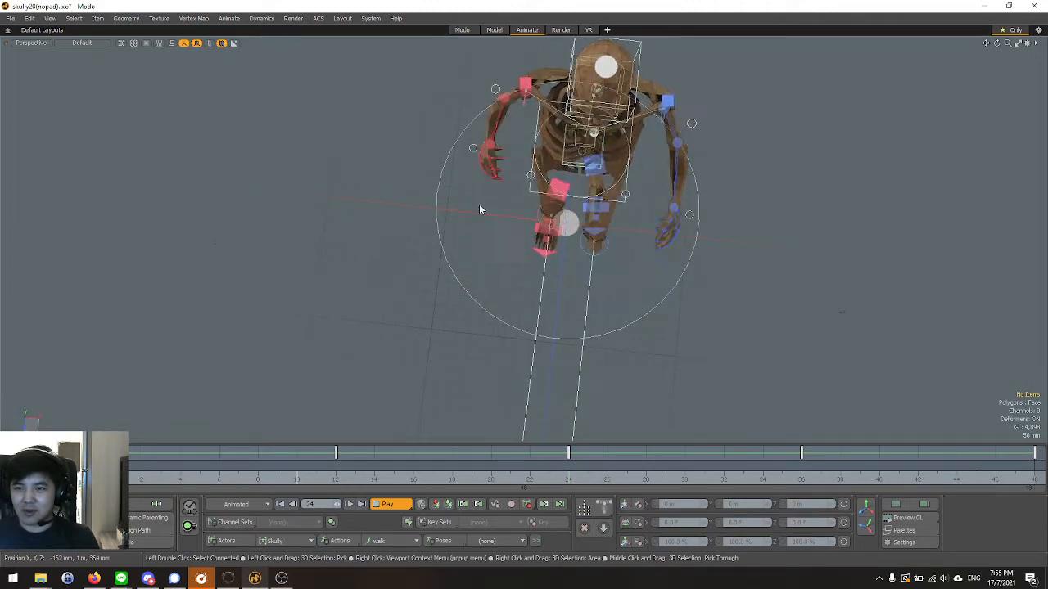
pyautogui.keyDown('alt'); pyautogui.moveTo(446, 286); pyautogui.dragTo(370, 269); pyautogui.keyUp('alt')
pyautogui.hotkey('ctrl', 'space')
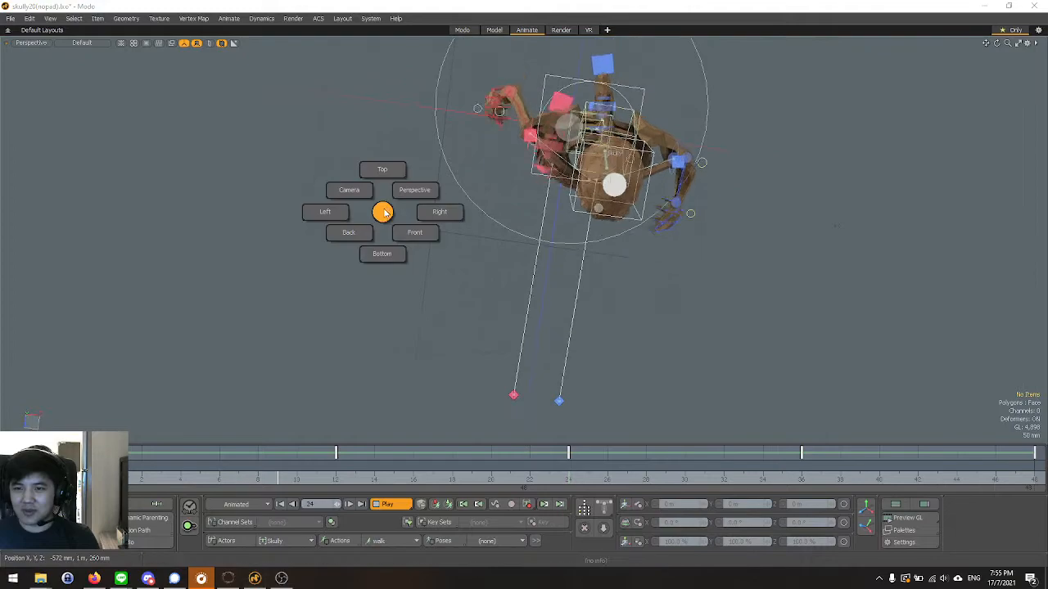
pyautogui.click(391, 169)
pyautogui.scroll(-4, 438, 282)
pyautogui.scroll(4, 538, 194)
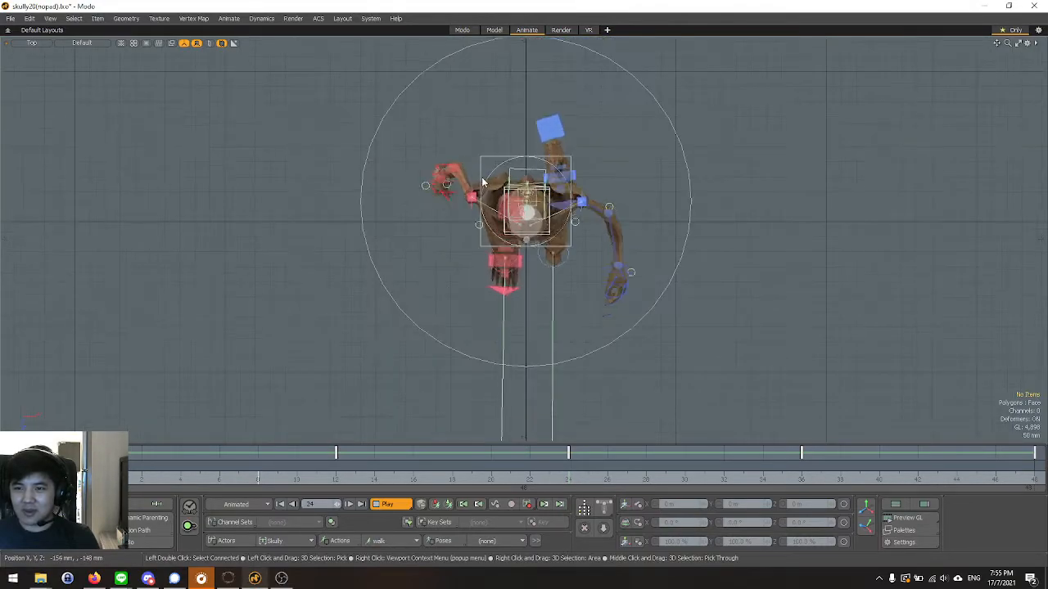
# Return to the Perspective view and review the skeleton's full-body walk from the front and three-quarter angles.
pyautogui.hotkey('ctrl', 'space')
pyautogui.click(537, 180)
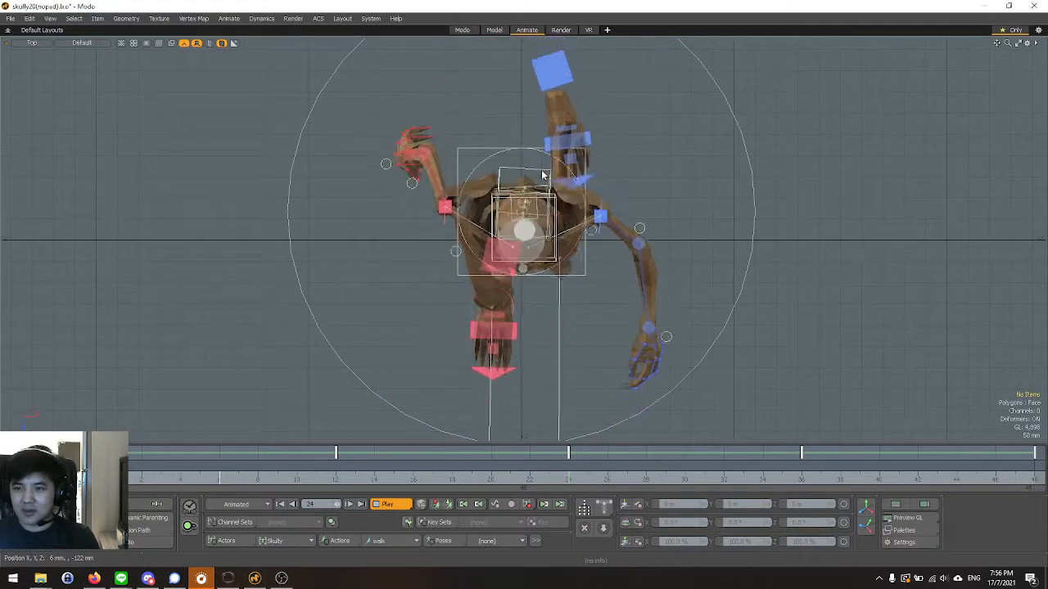
pyautogui.keyDown('alt'); pyautogui.moveTo(458, 311); pyautogui.dragTo(486, 320); pyautogui.keyUp('alt')
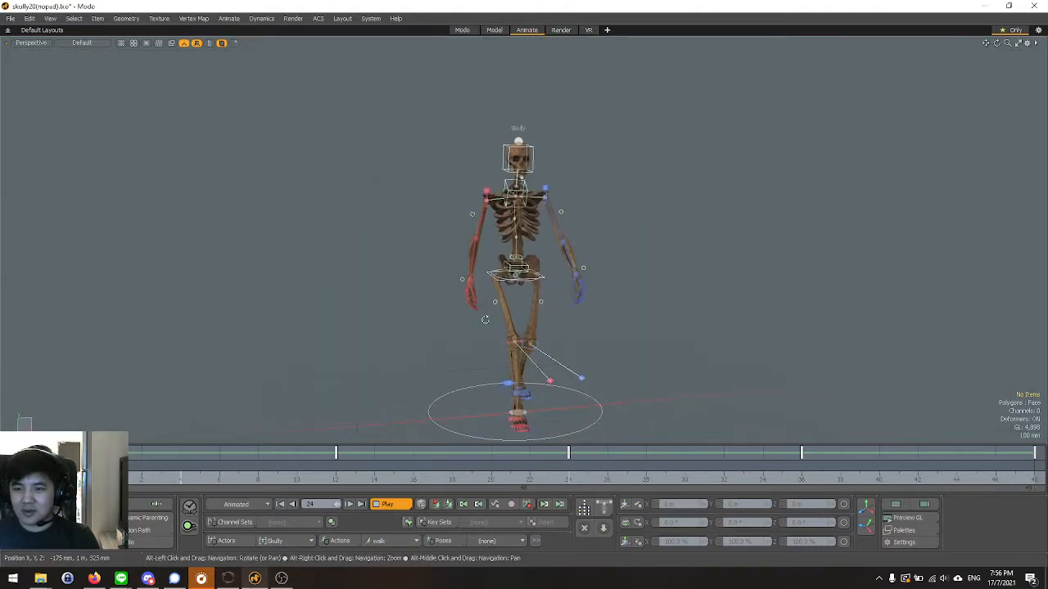
pyautogui.scroll(4, 458, 275)
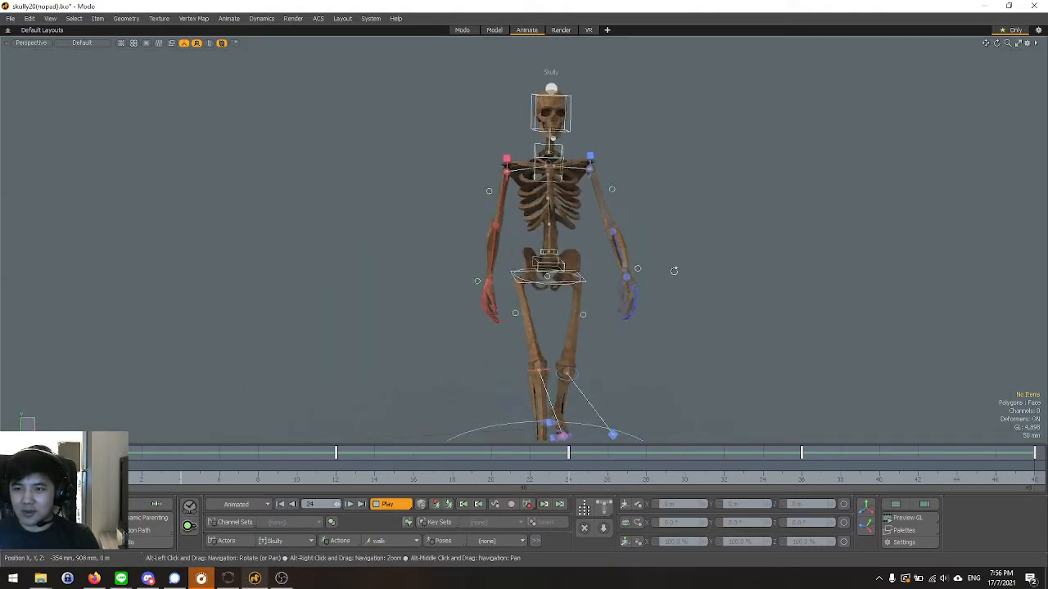
pyautogui.scroll(-2, 639, 225)
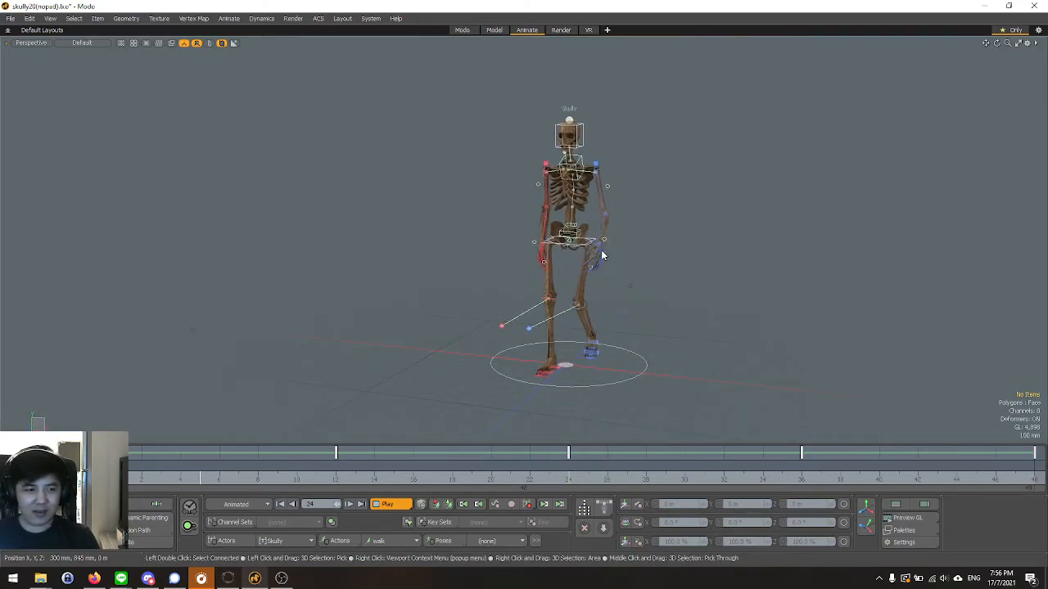
pyautogui.keyDown('alt'); pyautogui.moveTo(425, 281); pyautogui.dragTo(307, 302); pyautogui.keyUp('alt')
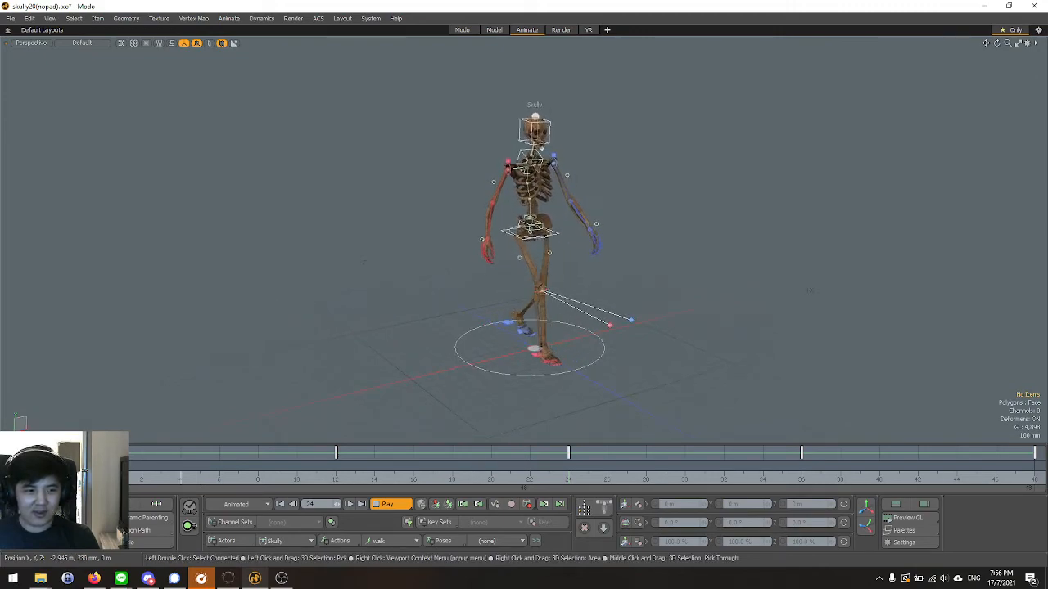
pyautogui.keyDown('alt'); pyautogui.moveTo(177, 340); pyautogui.dragTo(240, 303); pyautogui.keyUp('alt')
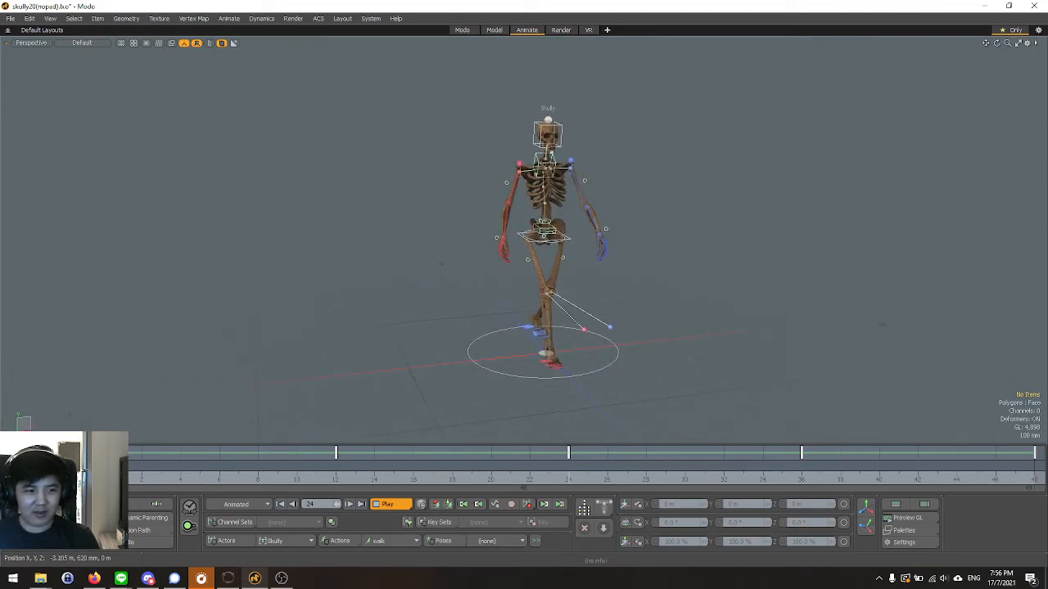